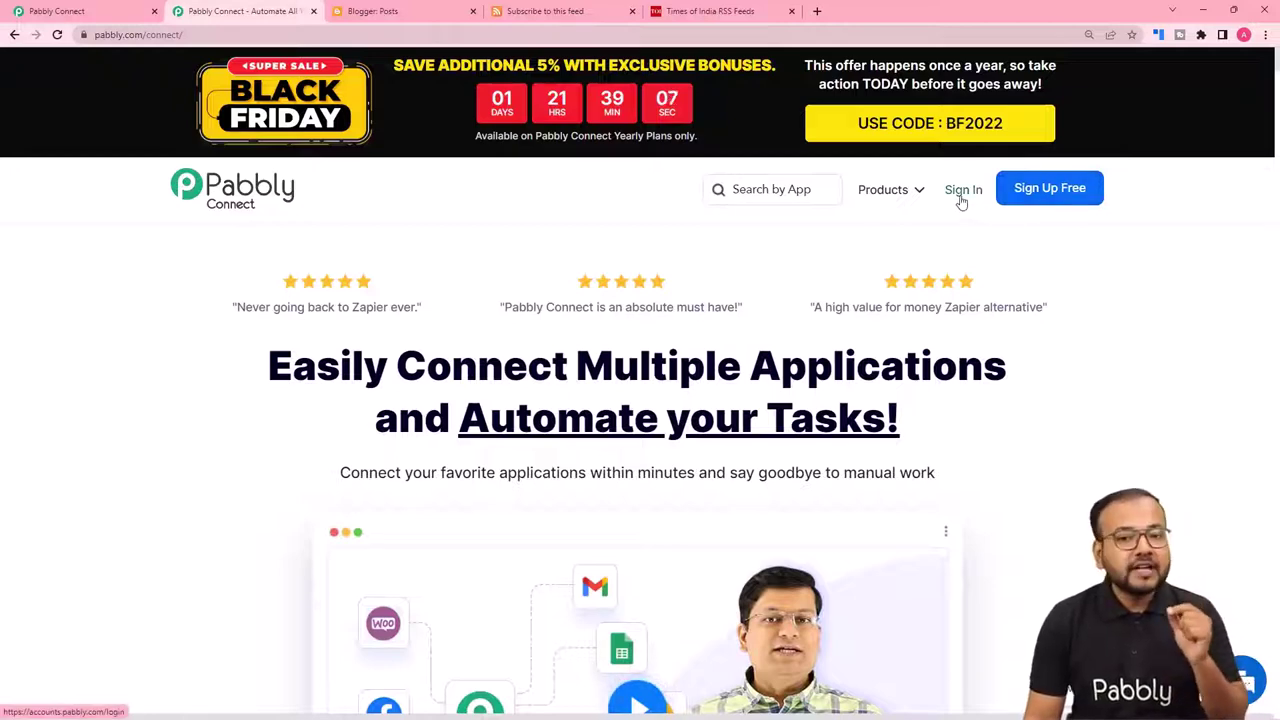
Create a new workflow named "RSS Feeds to Google Blogger" from the Pabbly Connect dashboard
click(73, 8)
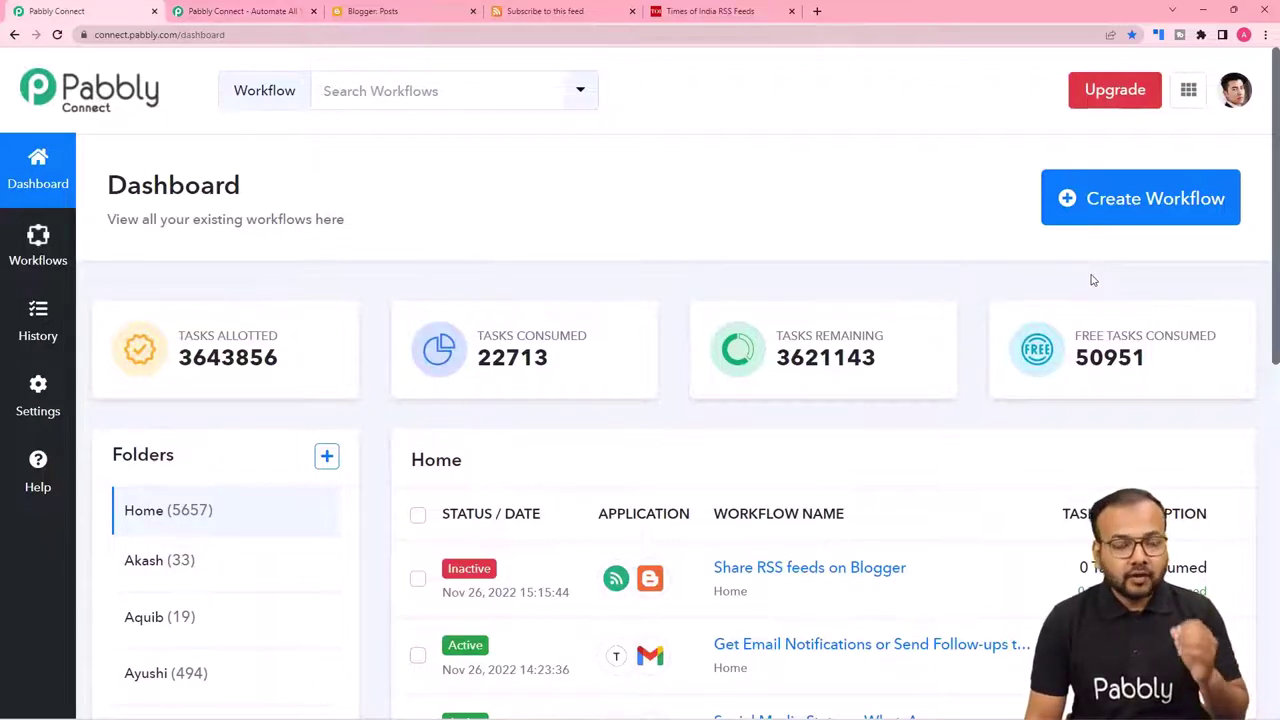
click(1150, 207)
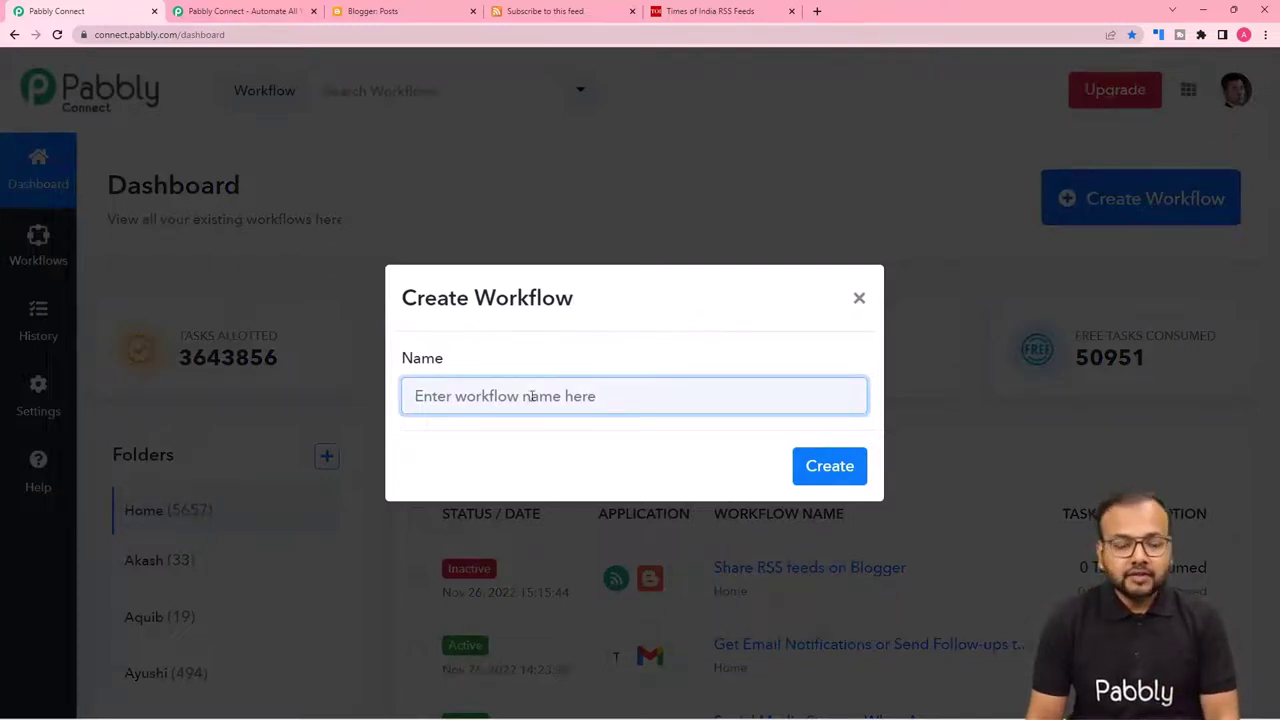
text(RSS)
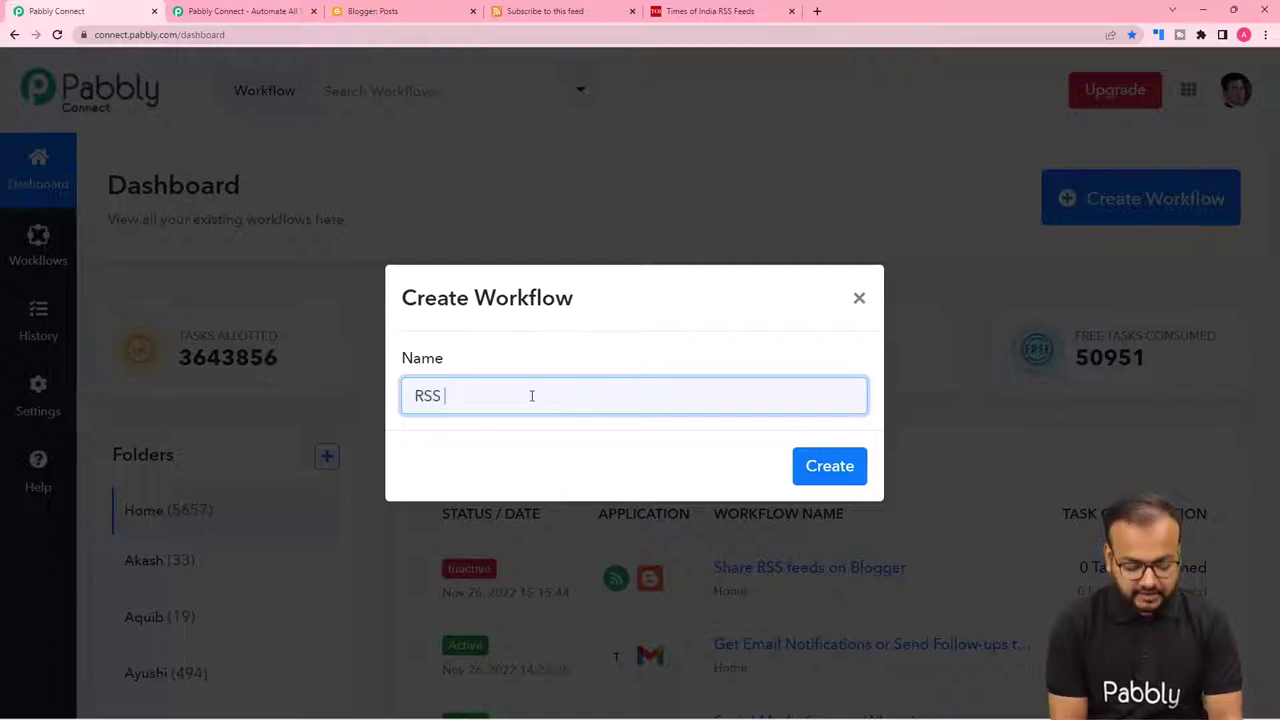
text( Feeds )
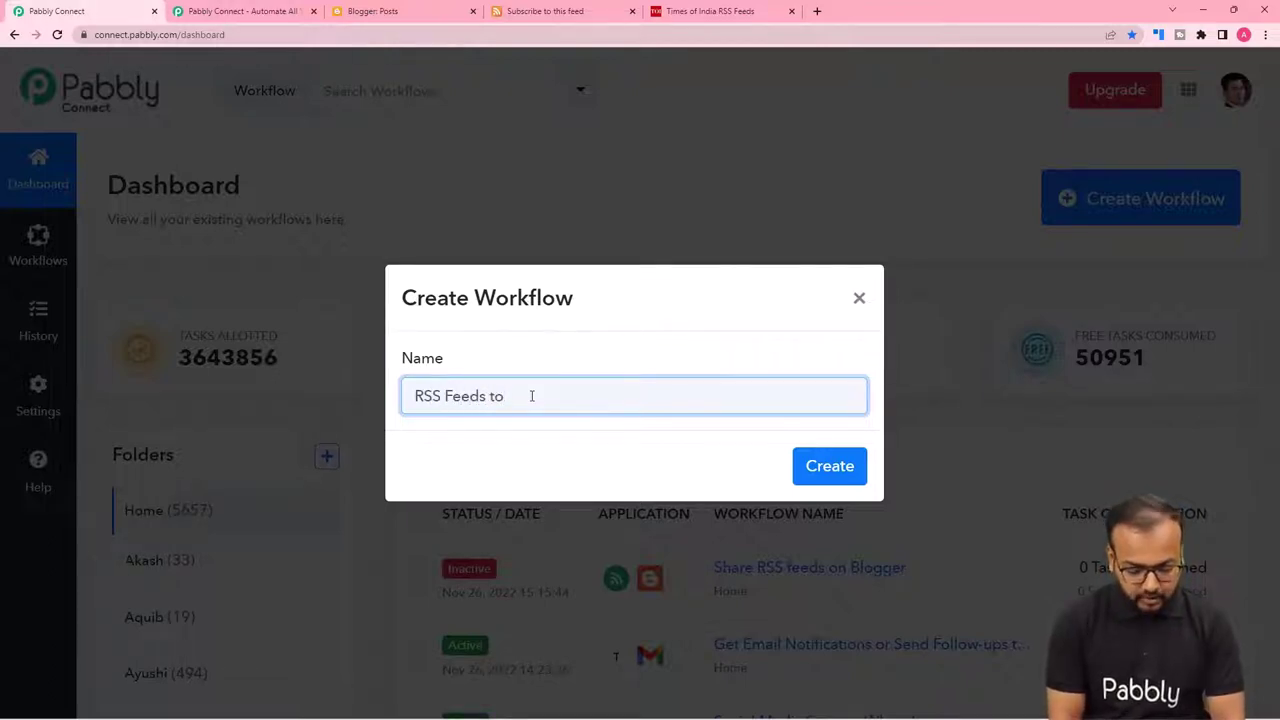
text(to Google Blogger)
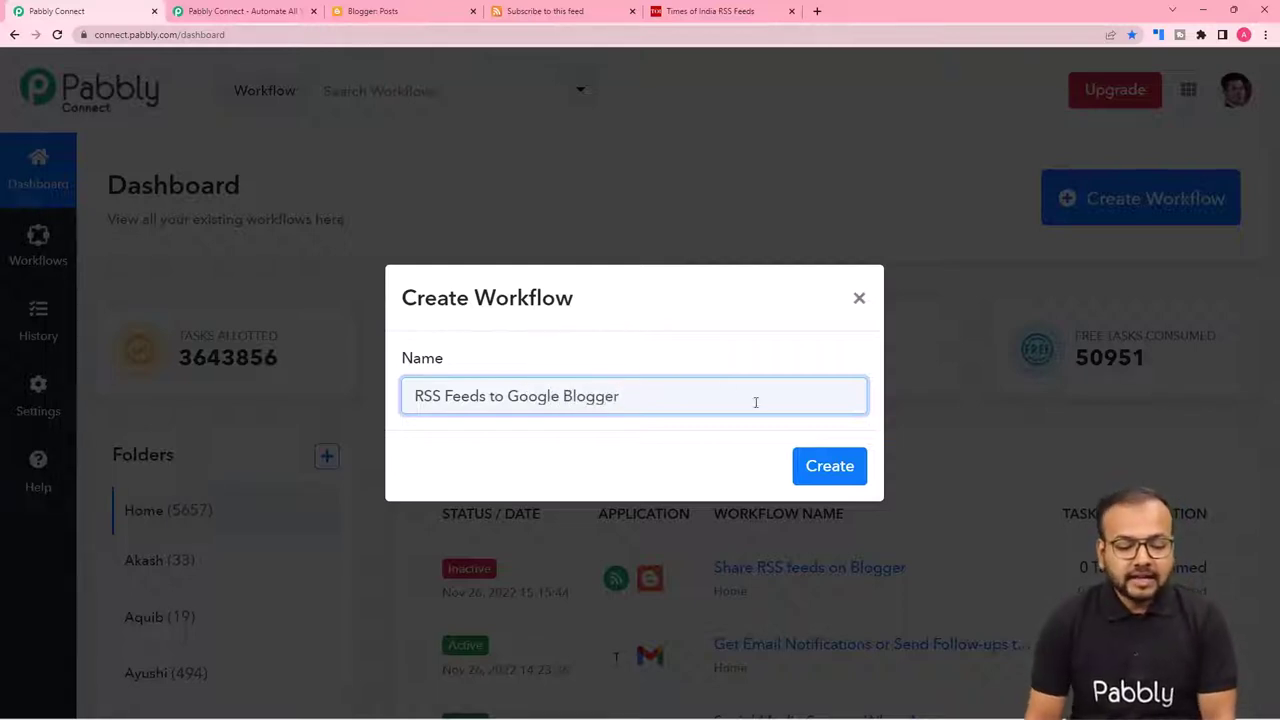
click(822, 478)
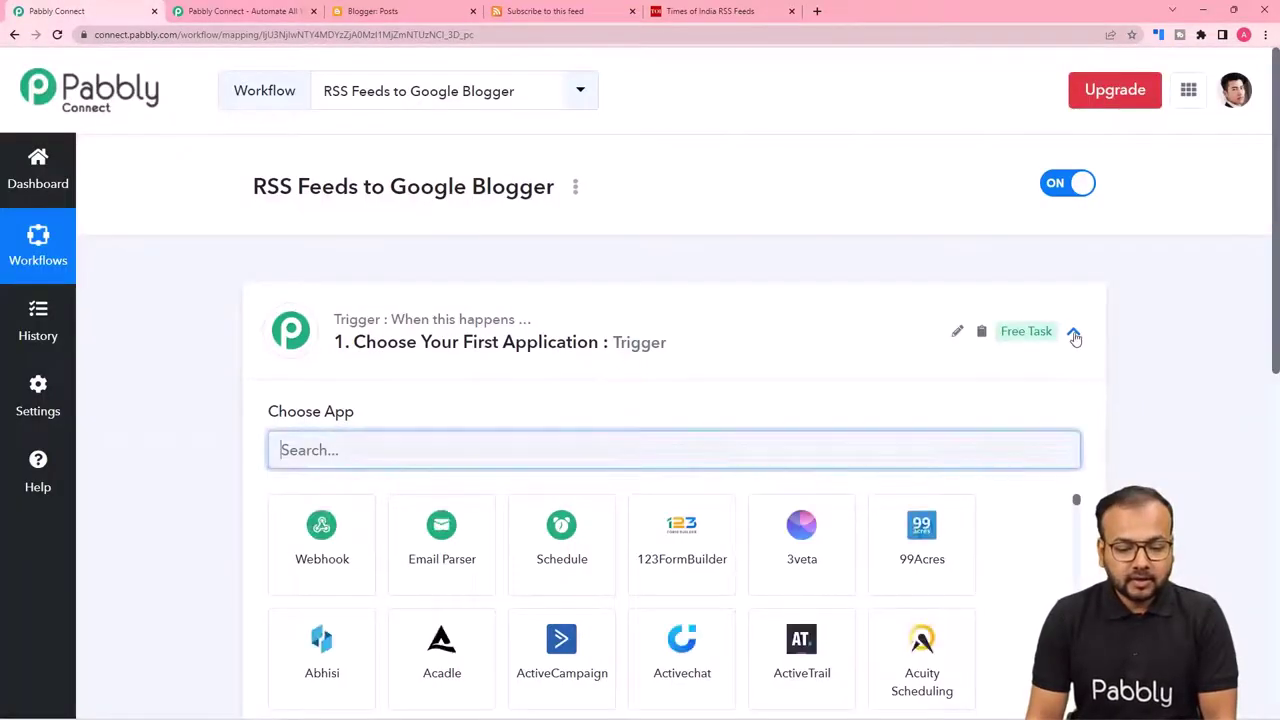
click(1074, 332)
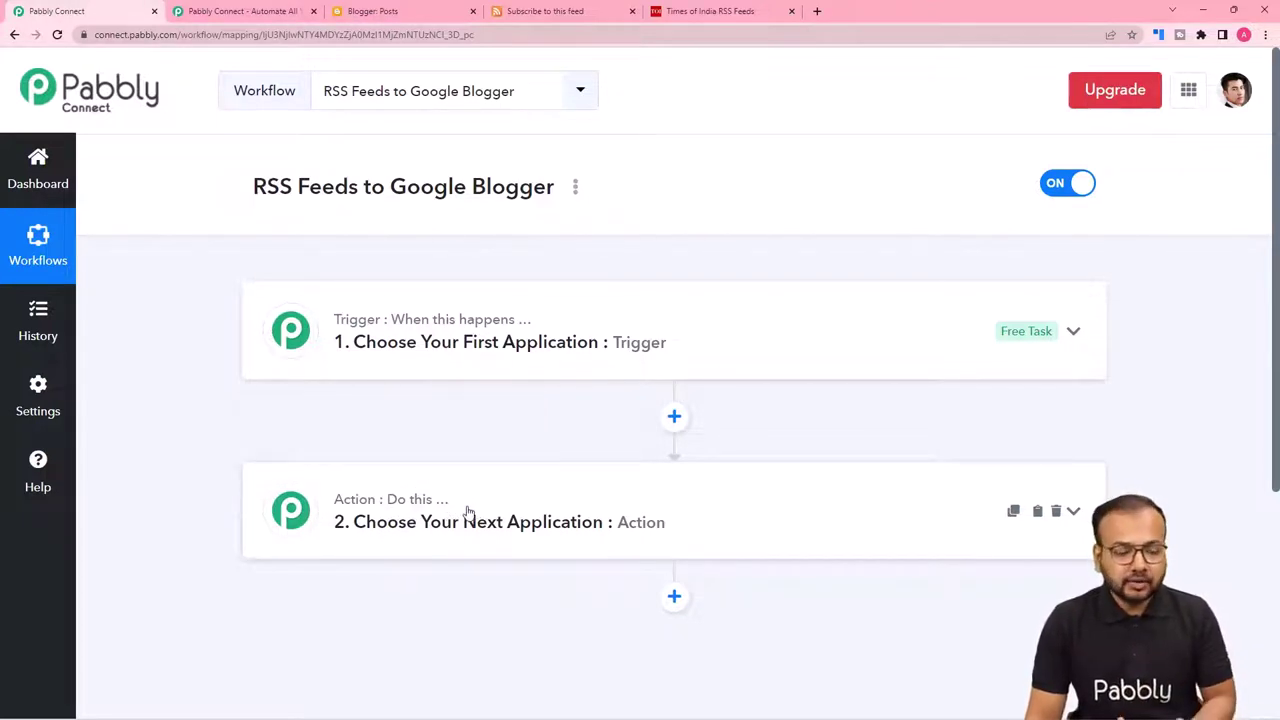
click(434, 341)
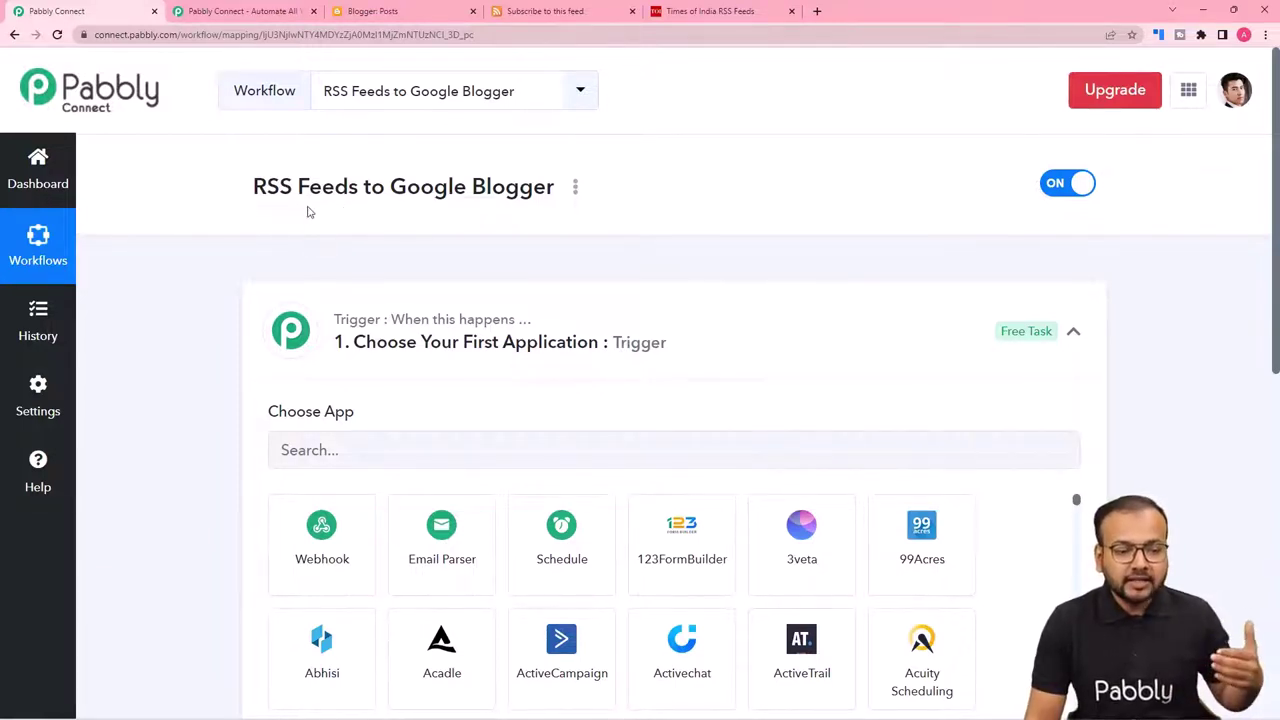
scroll(309, 211, down, 1)
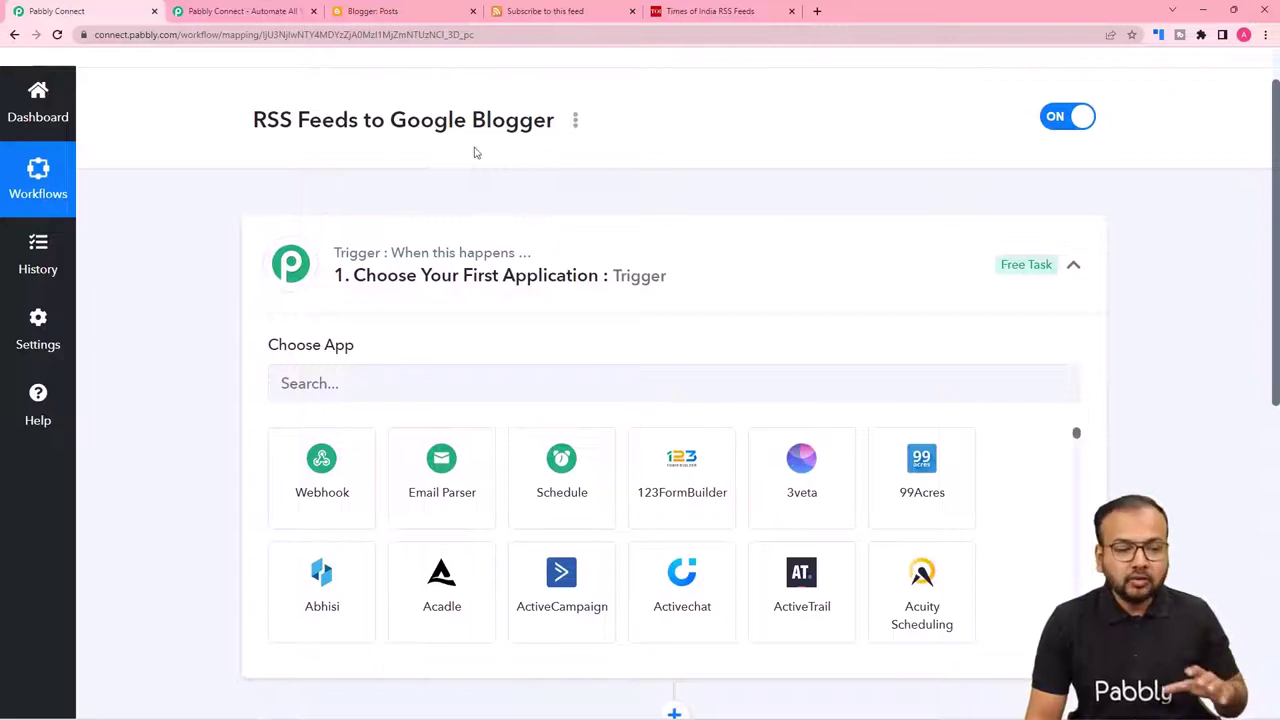
scroll(474, 151, down, 1)
scroll(302, 433, down, 3)
scroll(230, 505, up, 3)
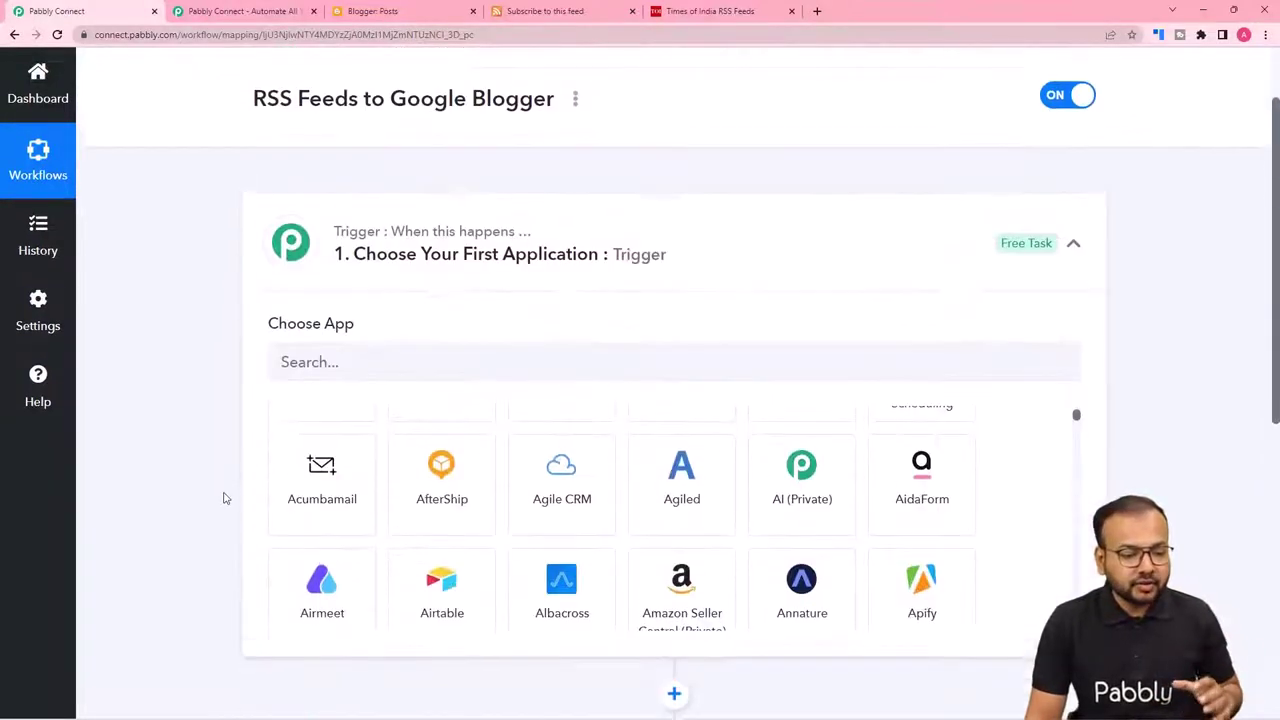
Search the trigger apps for "rss" and choose RSS by Pabbly as the workflow's first application
click(383, 382)
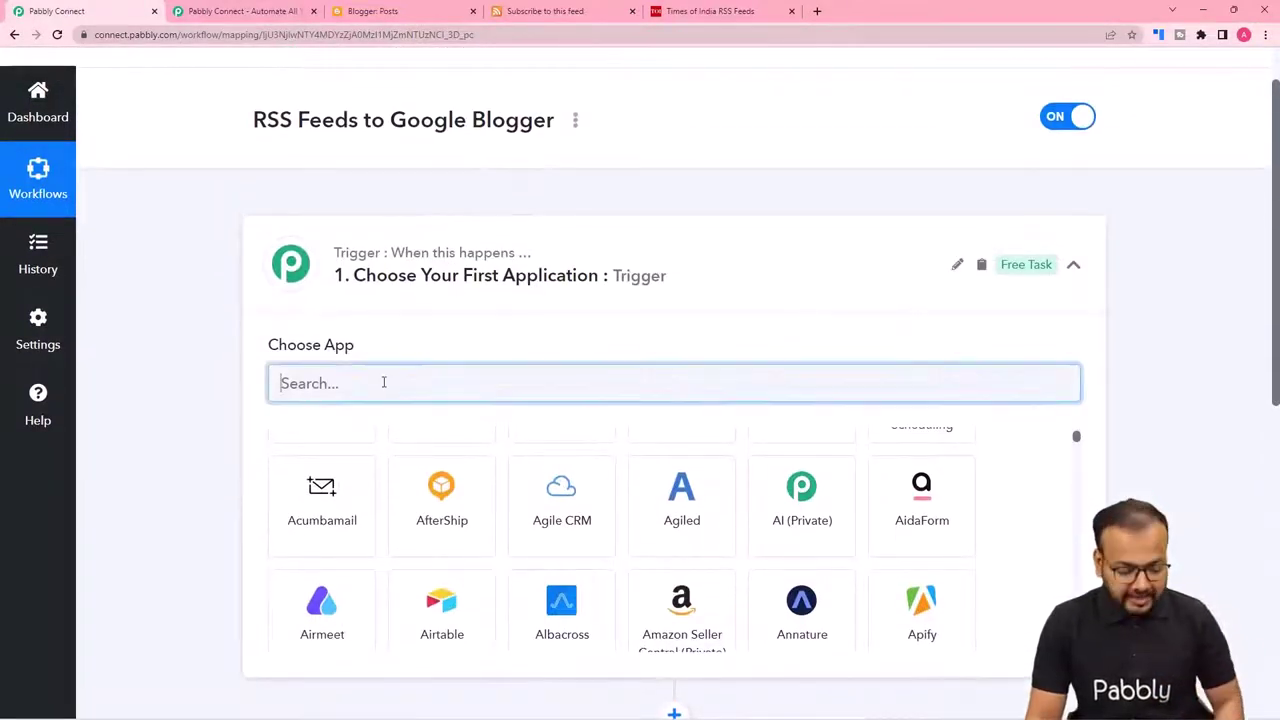
text(rrs)
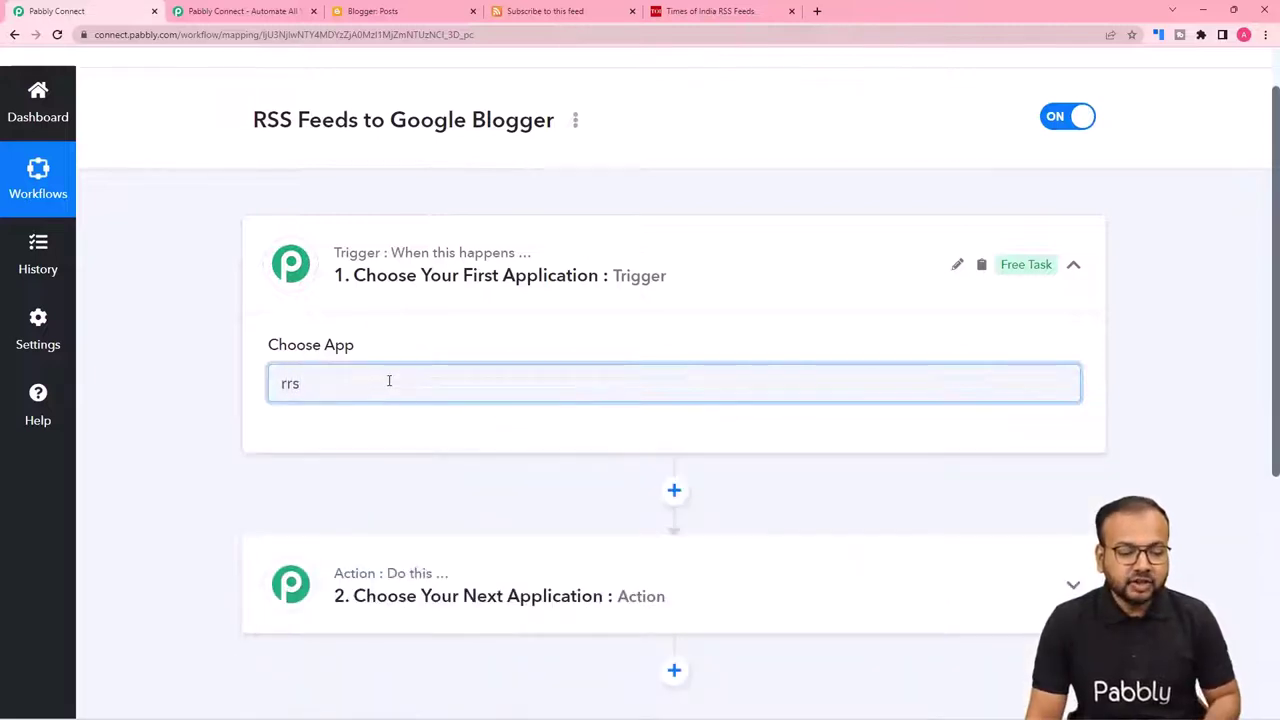
key(BackSpace)
key(BackSpace)
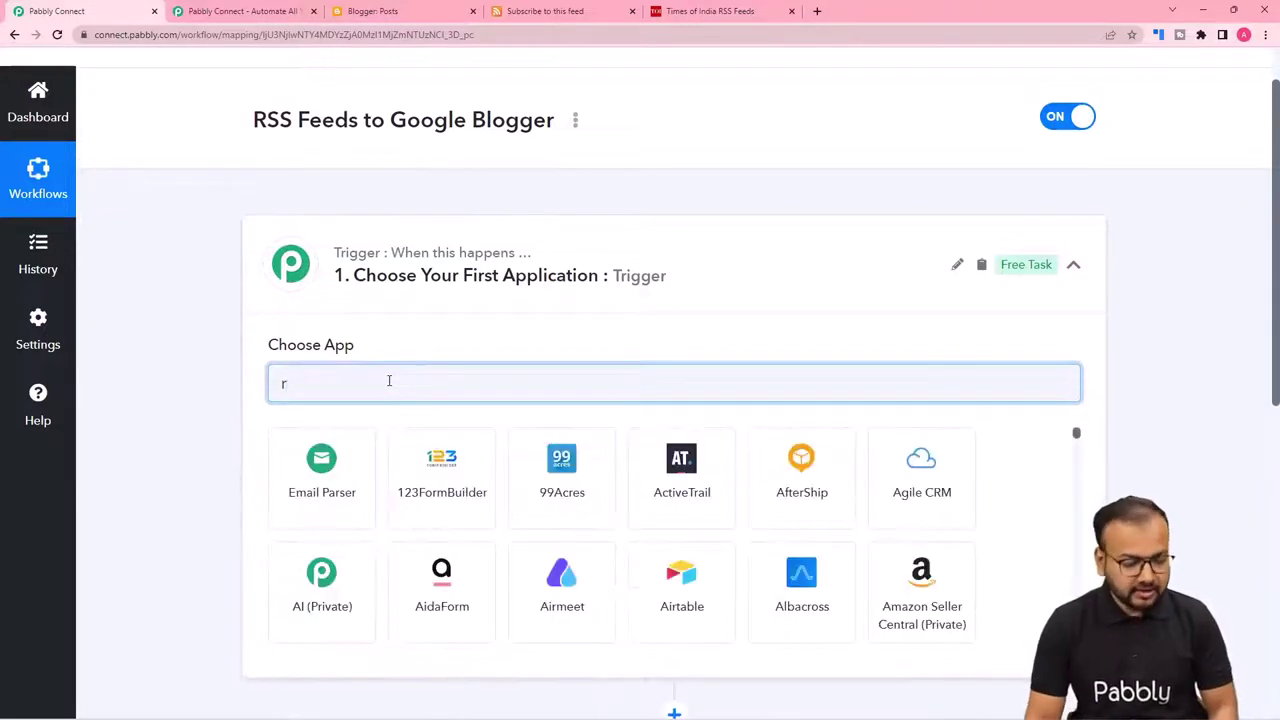
text(ss)
click(320, 530)
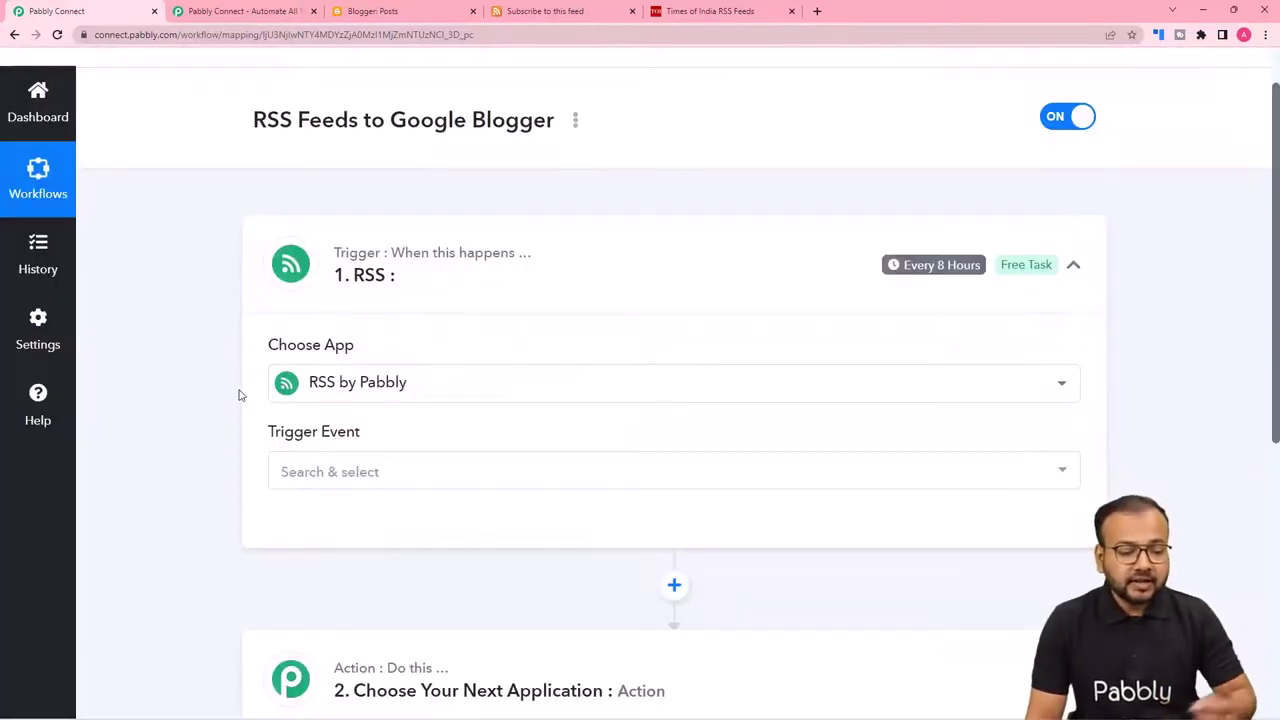
Set the RSS trigger event to New Item in Feed and connect the trigger
scroll(240, 395, down, 1)
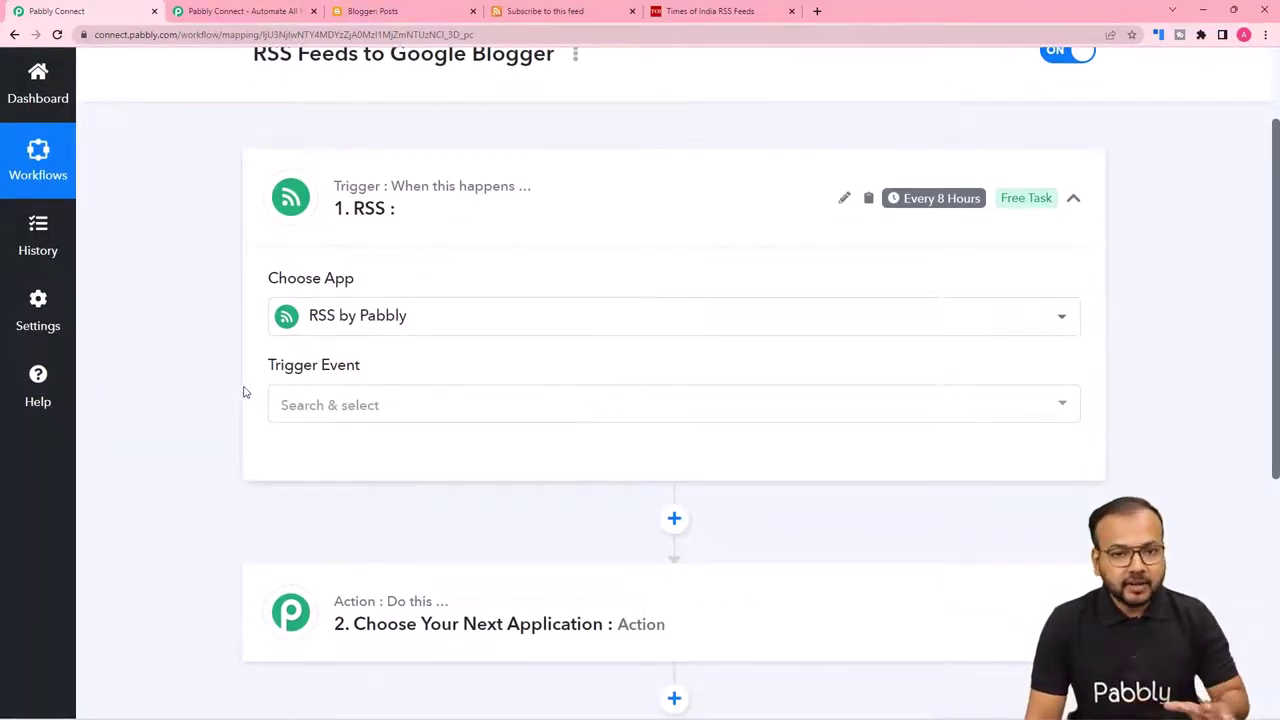
scroll(417, 357, down, 2)
click(410, 278)
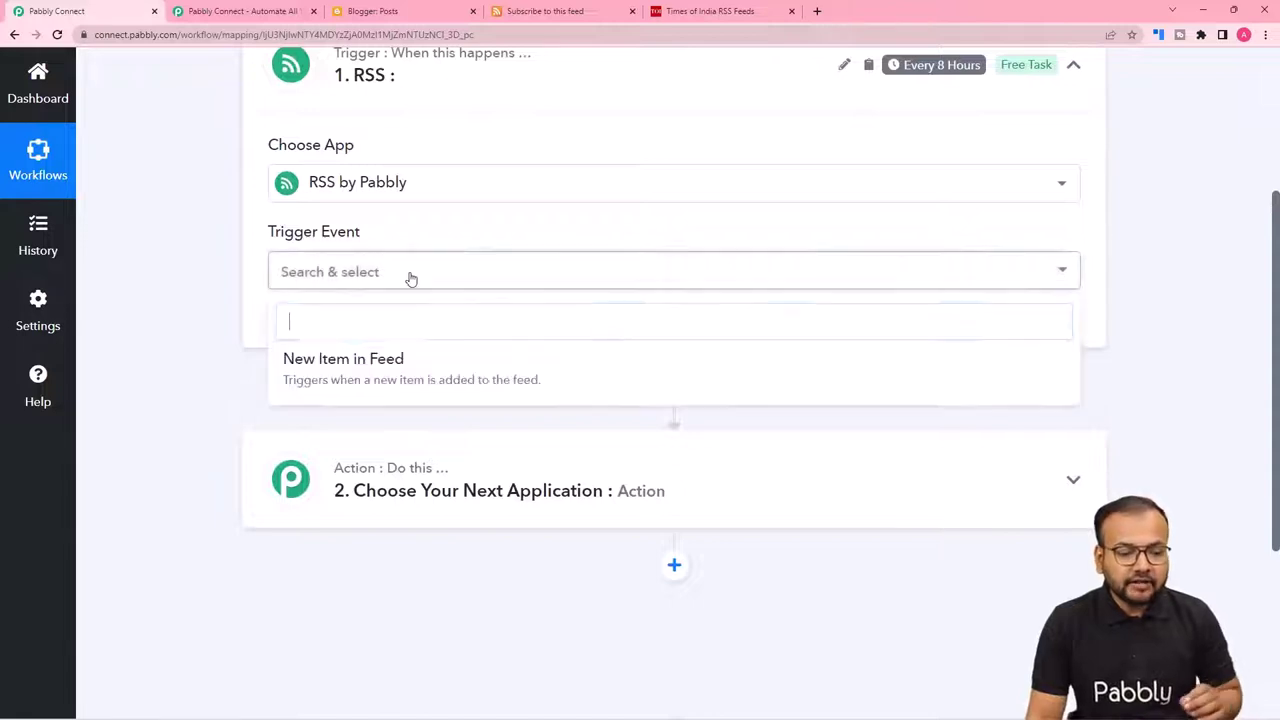
click(371, 358)
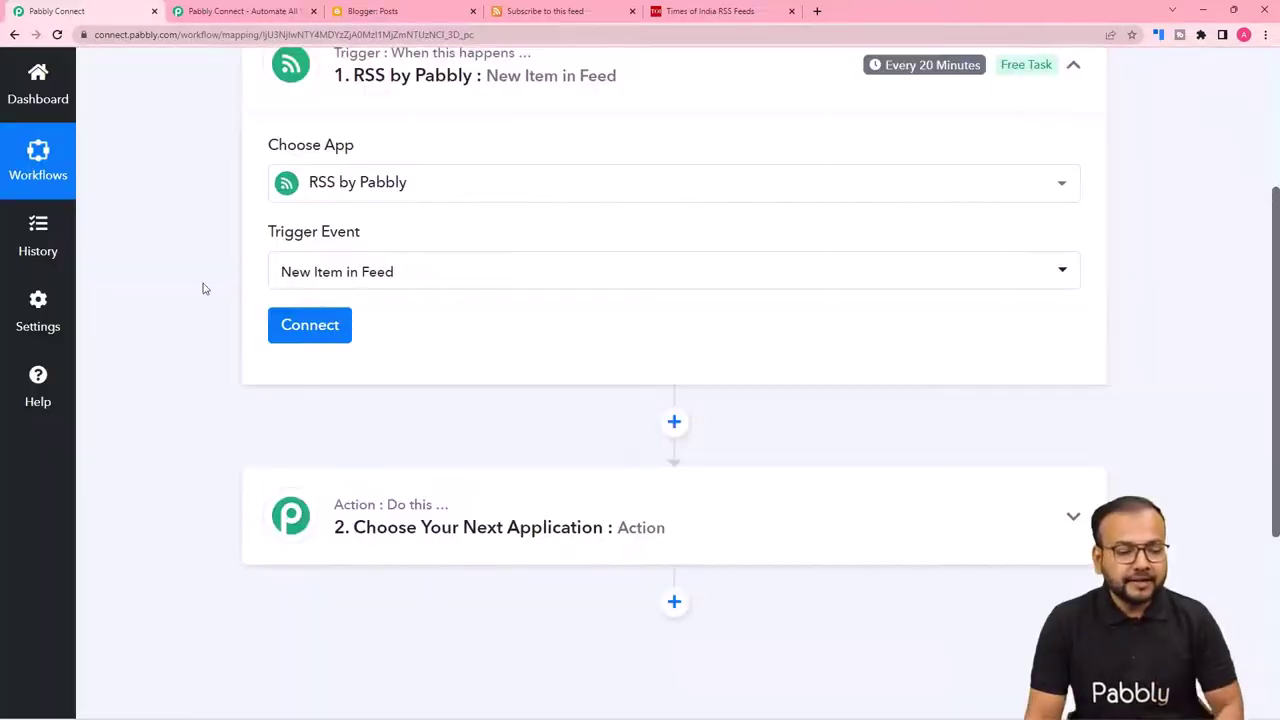
scroll(600, 300, up, 3)
mouse_move(926, 266)
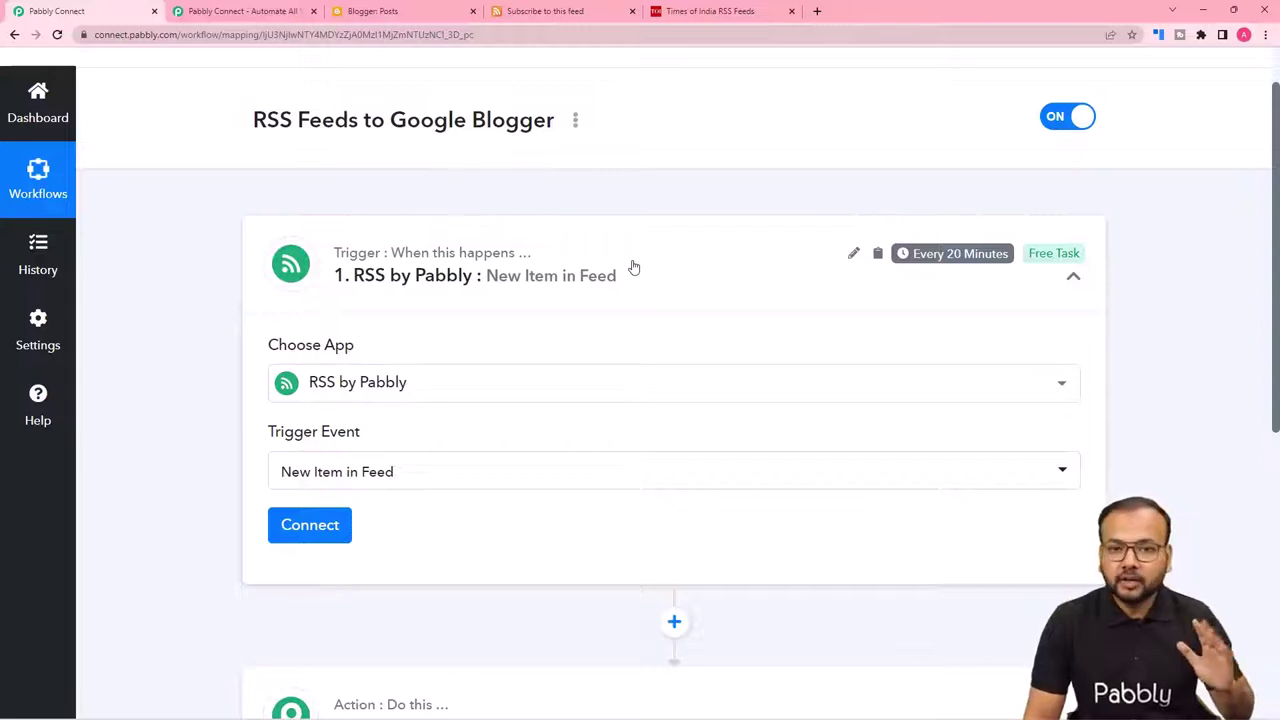
scroll(633, 267, down, 2)
click(340, 325)
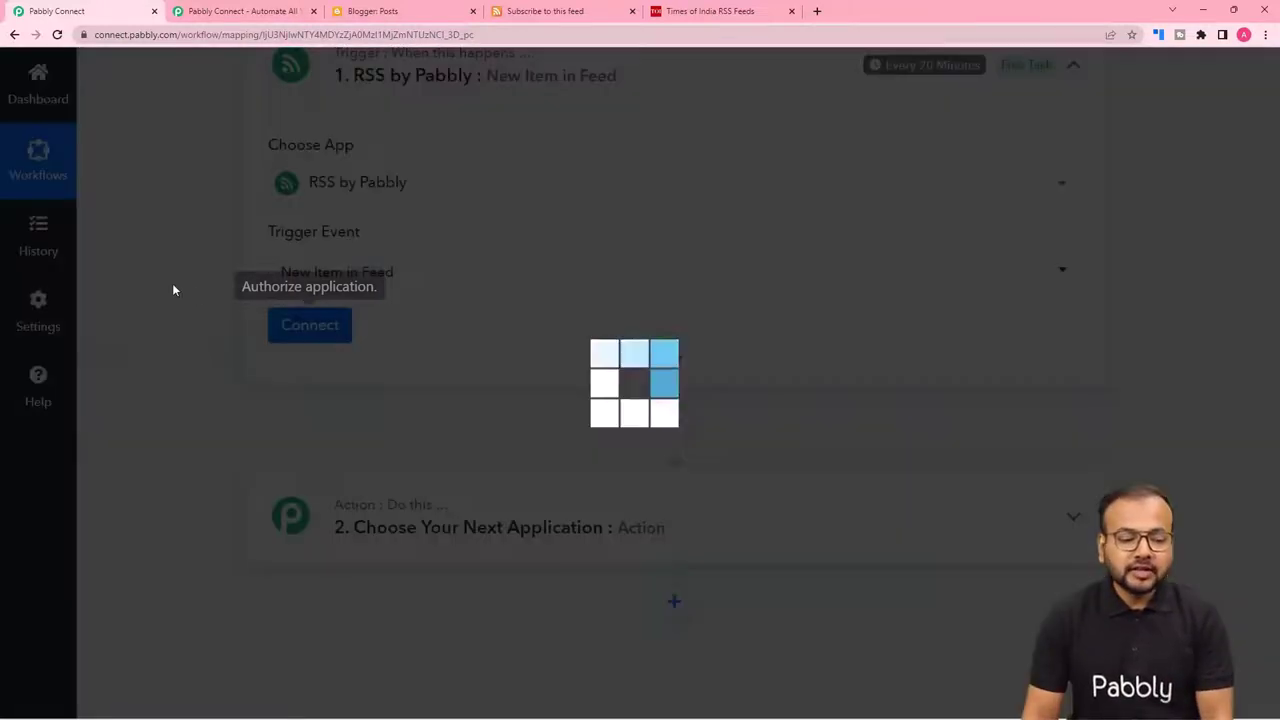
Copy the link address of the Business RSS feed from the Times of India feeds page
scroll(170, 289, down, 2)
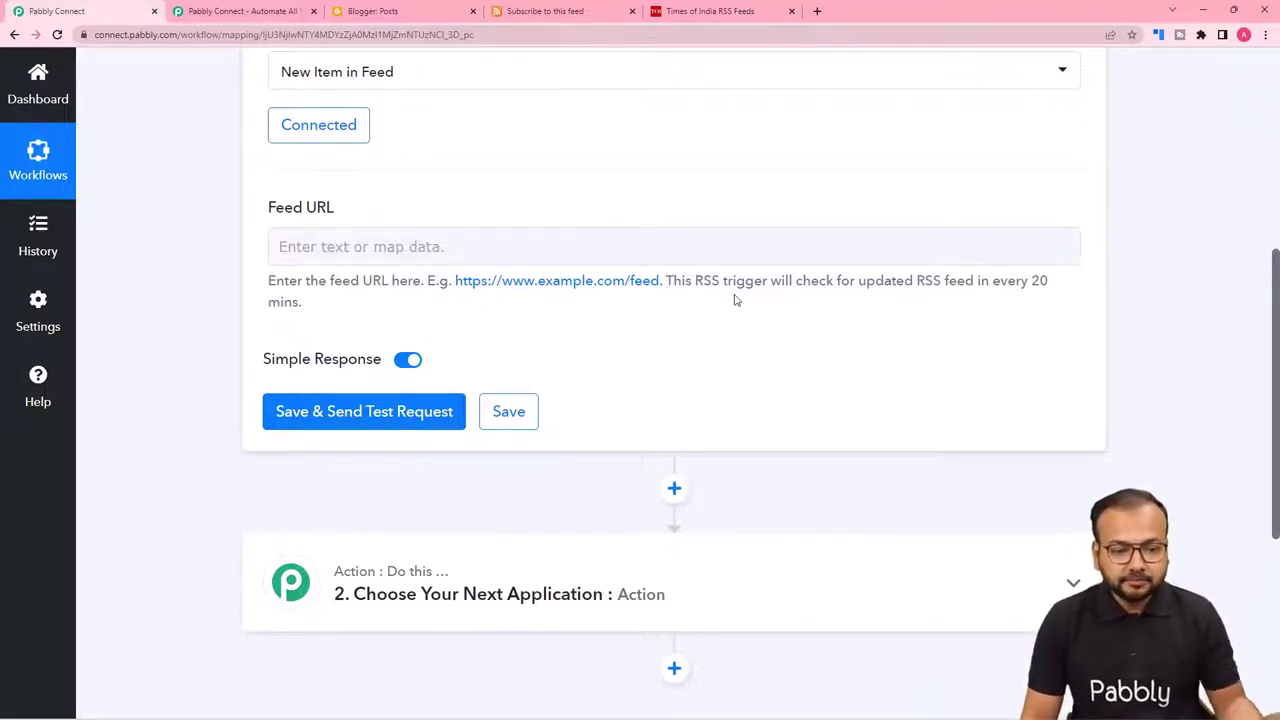
click(700, 12)
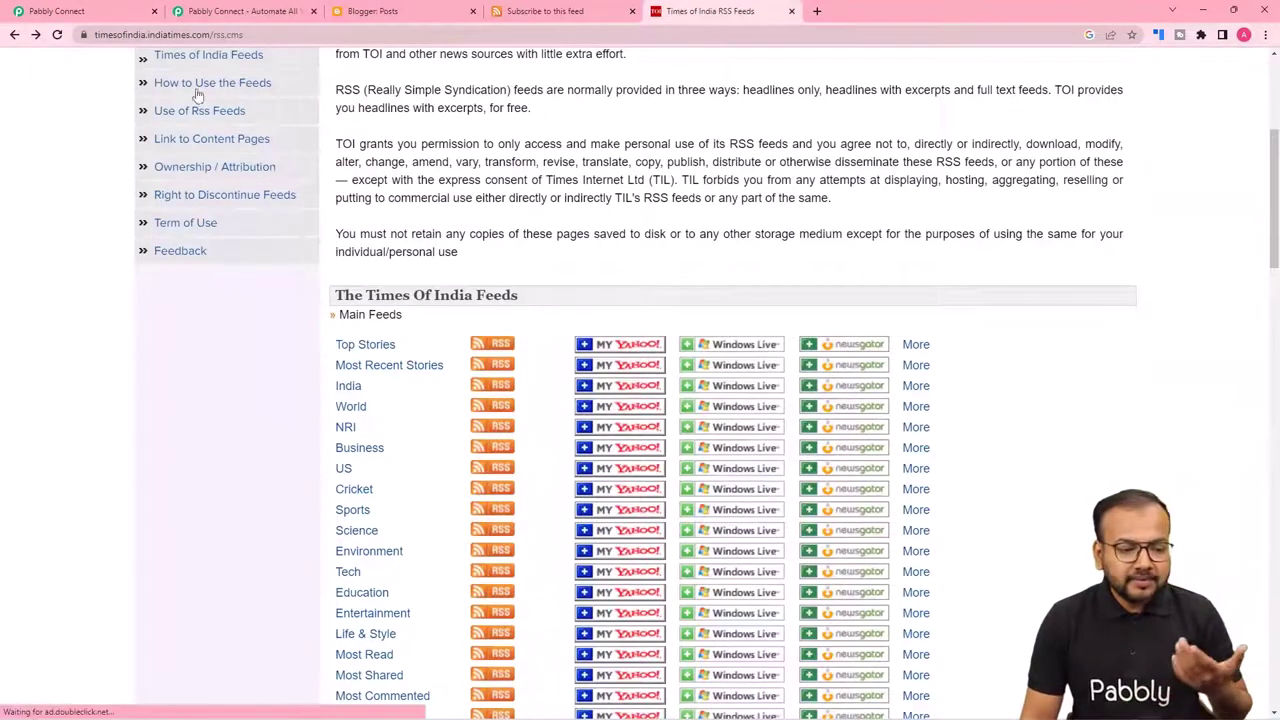
scroll(530, 225, down, 1)
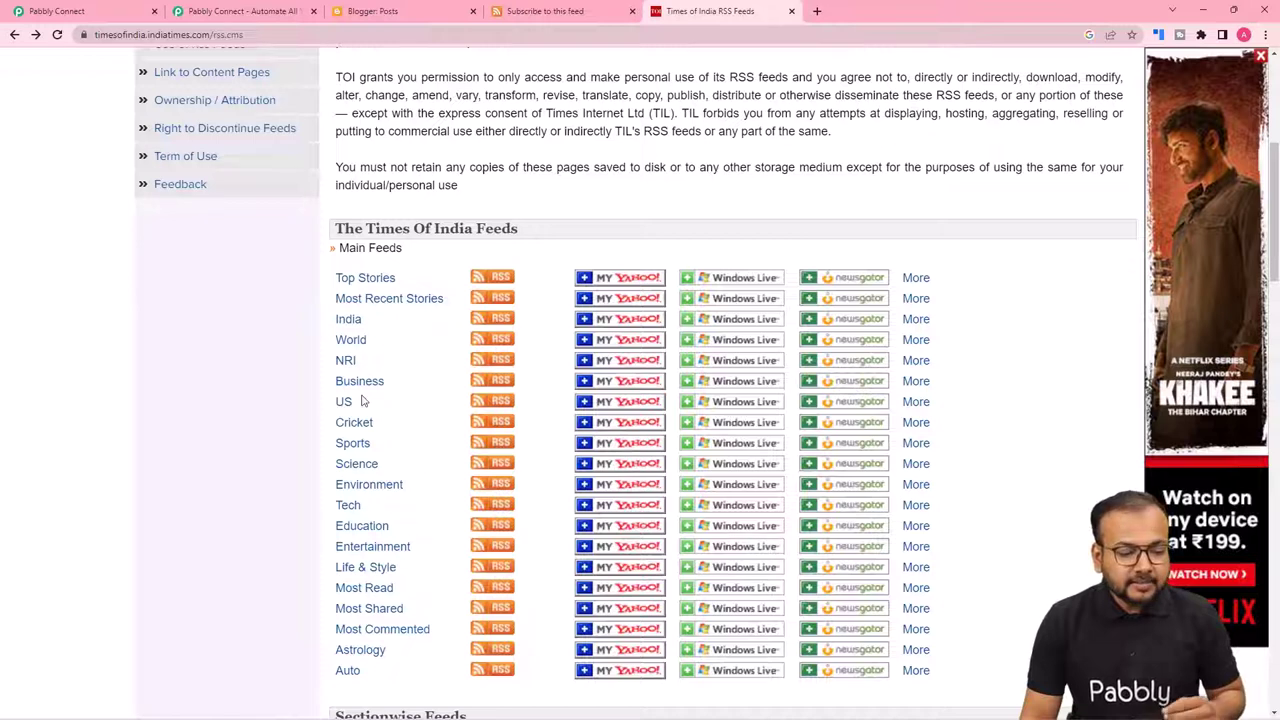
right_click(488, 383)
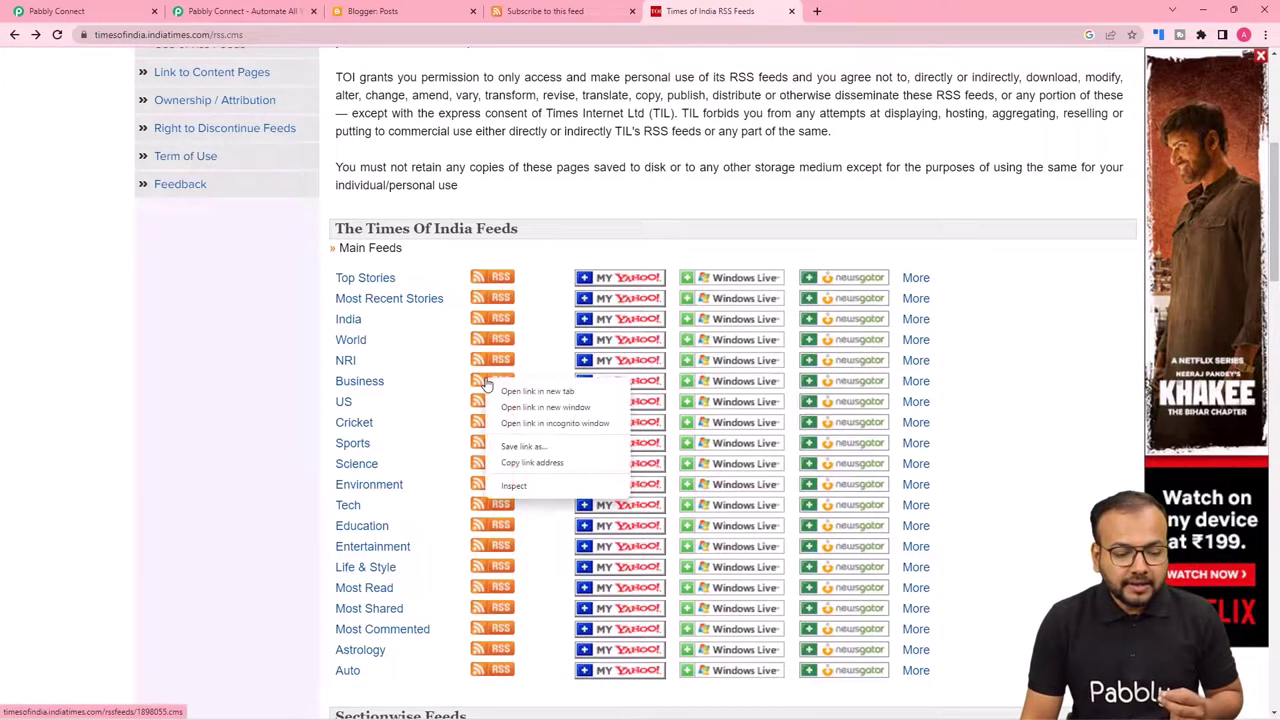
click(527, 463)
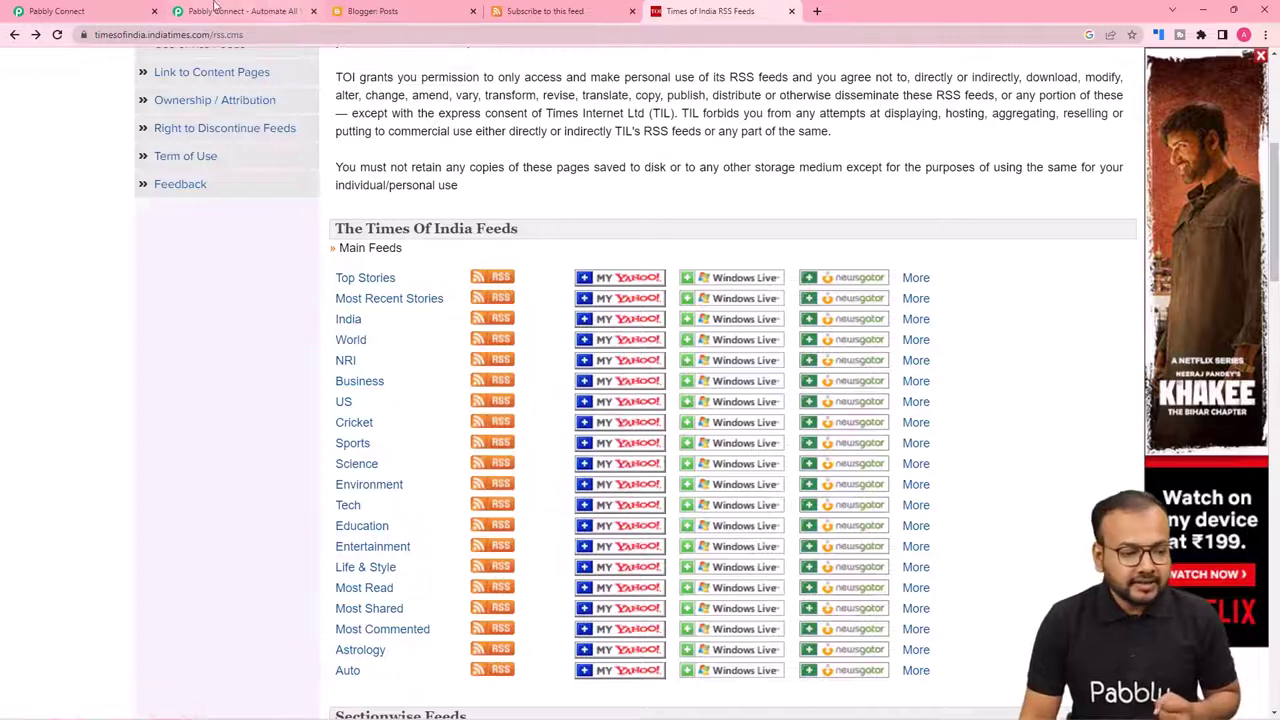
Paste the copied Business feed link as the trigger's Feed URL in Pabbly Connect, then save and send a test request
click(100, 11)
right_click(303, 253)
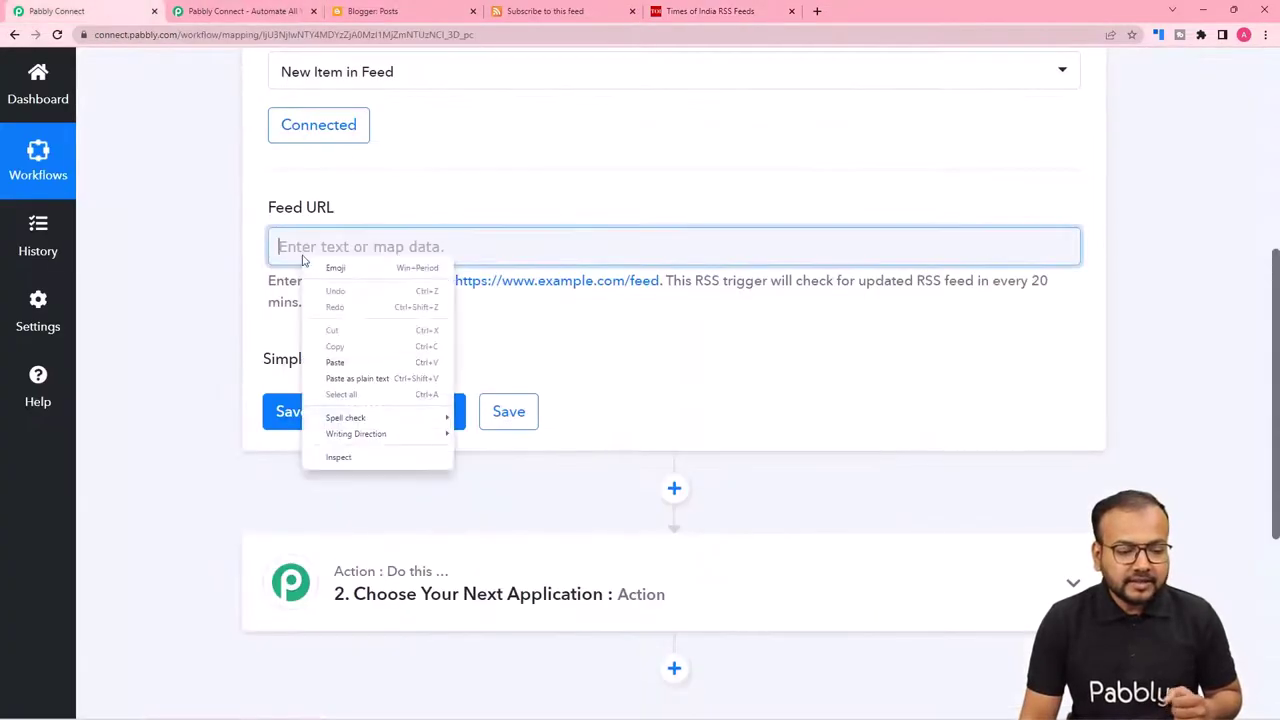
click(334, 365)
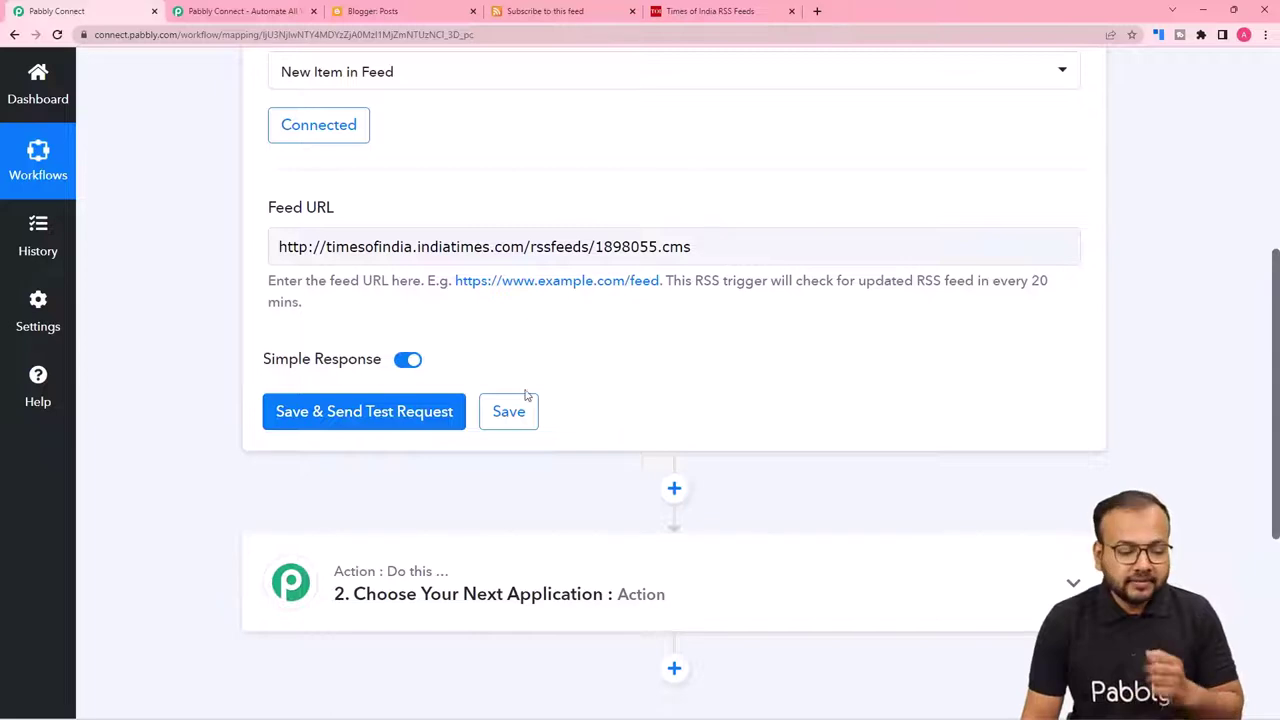
click(380, 418)
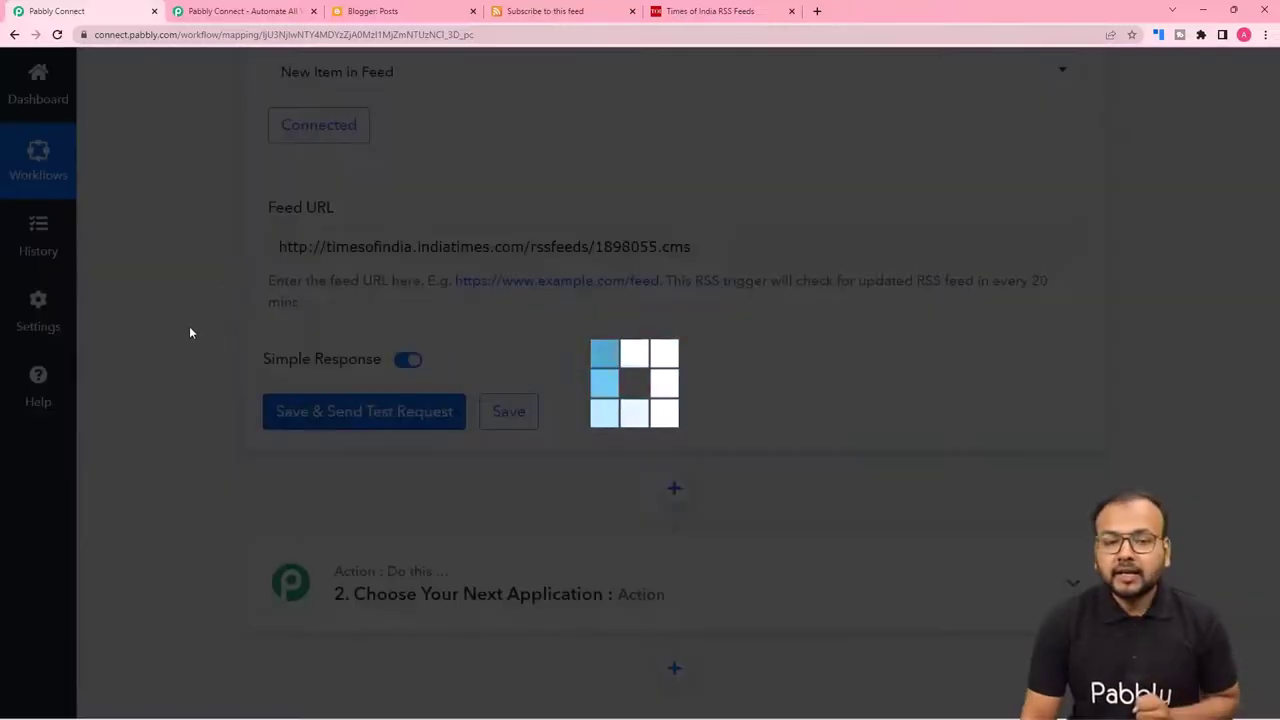
Examine the received test response, enlarging the Title, Link and ContentSnippet values to read them in full
scroll(190, 332, down, 3)
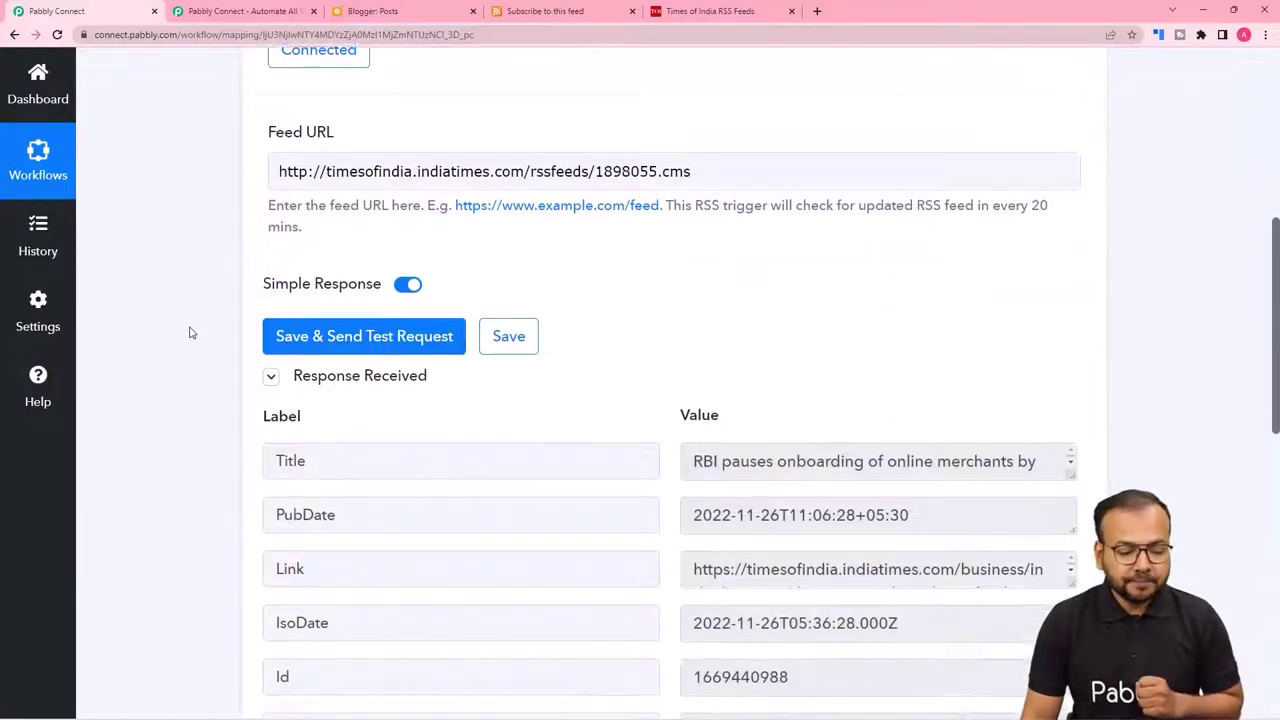
drag(1070, 287, 1066, 378)
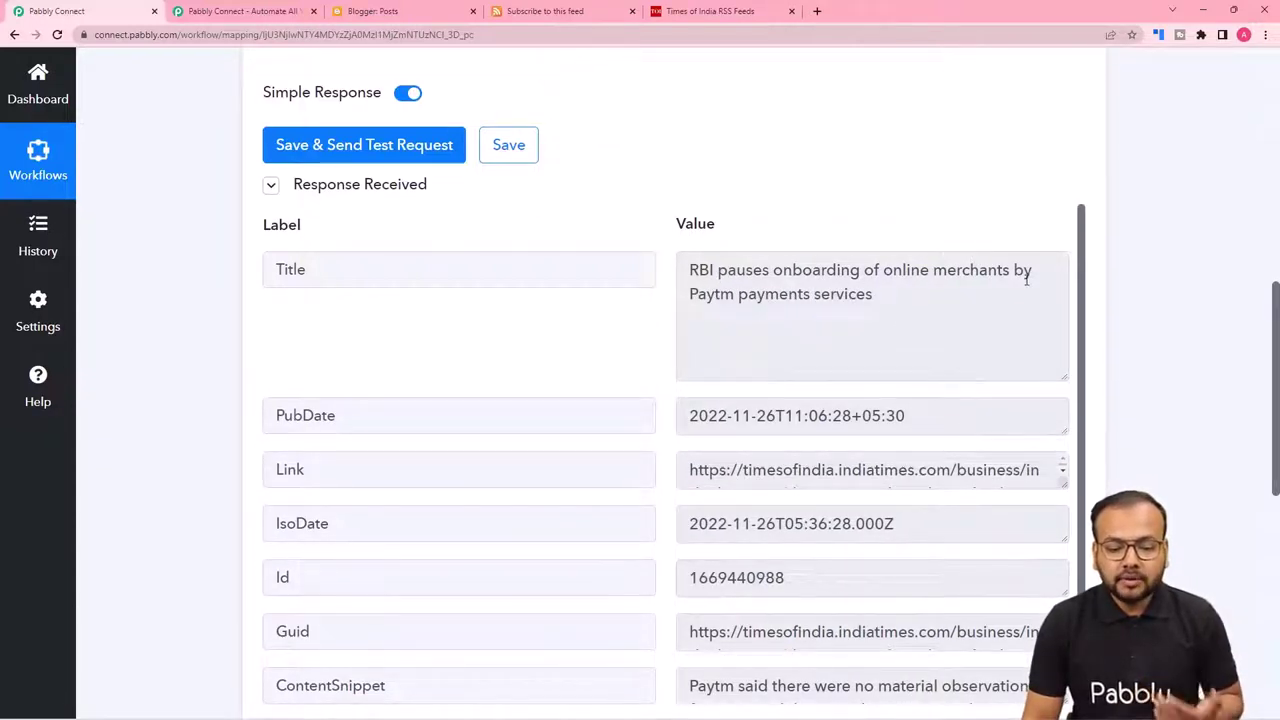
scroll(603, 317, down, 1)
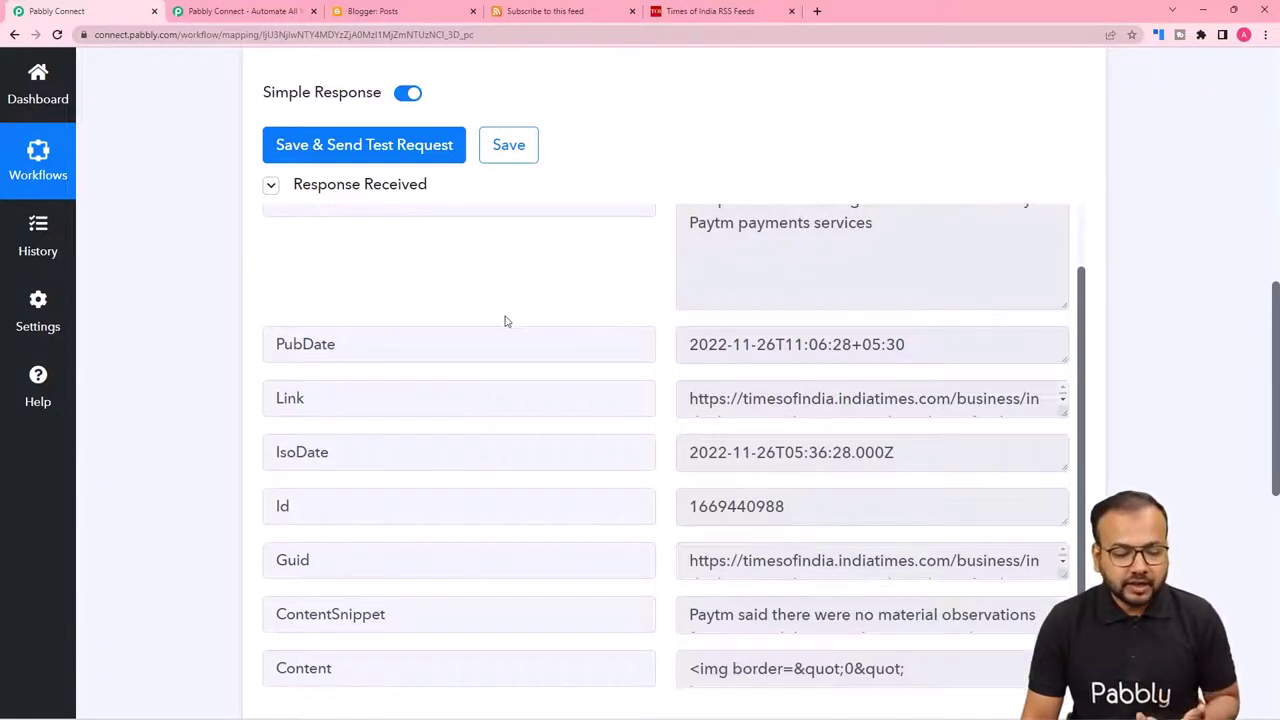
scroll(200, 314, down, 1)
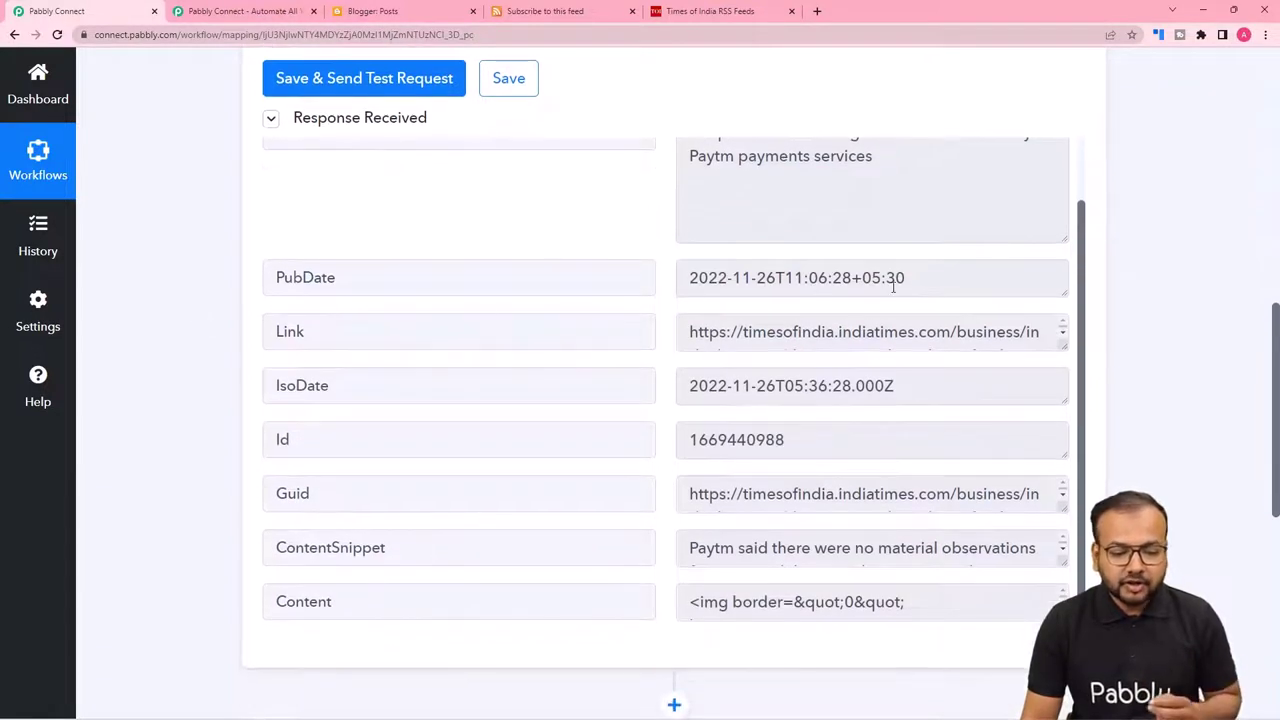
drag(1060, 344, 1063, 408)
scroll(600, 397, down, 1)
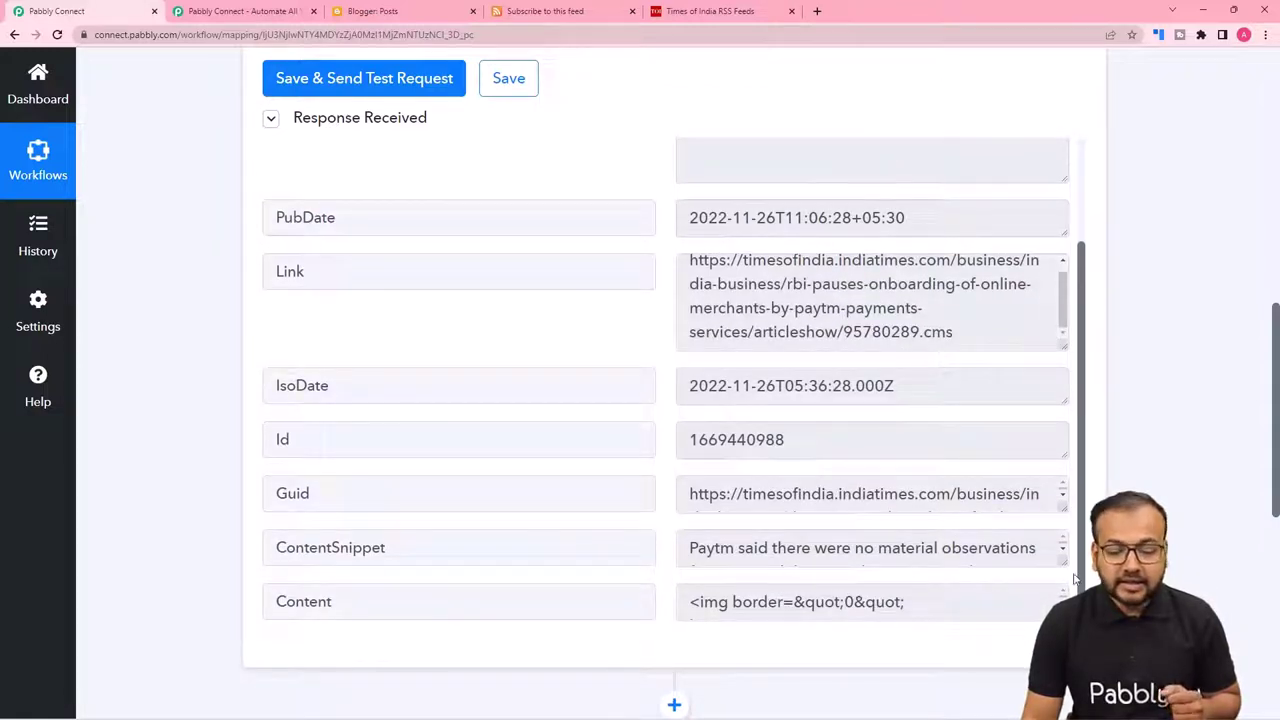
drag(1061, 588, 1062, 650)
scroll(880, 565, down, 1)
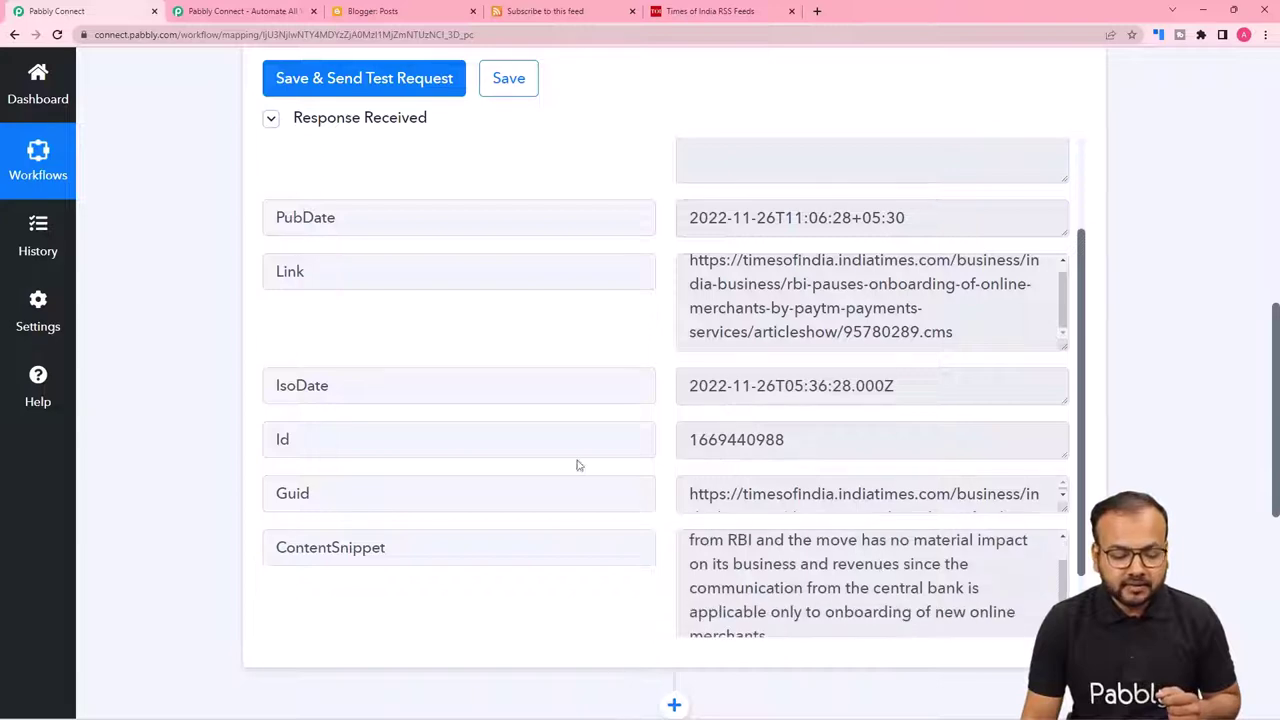
scroll(621, 483, down, 1)
scroll(858, 500, down, 2)
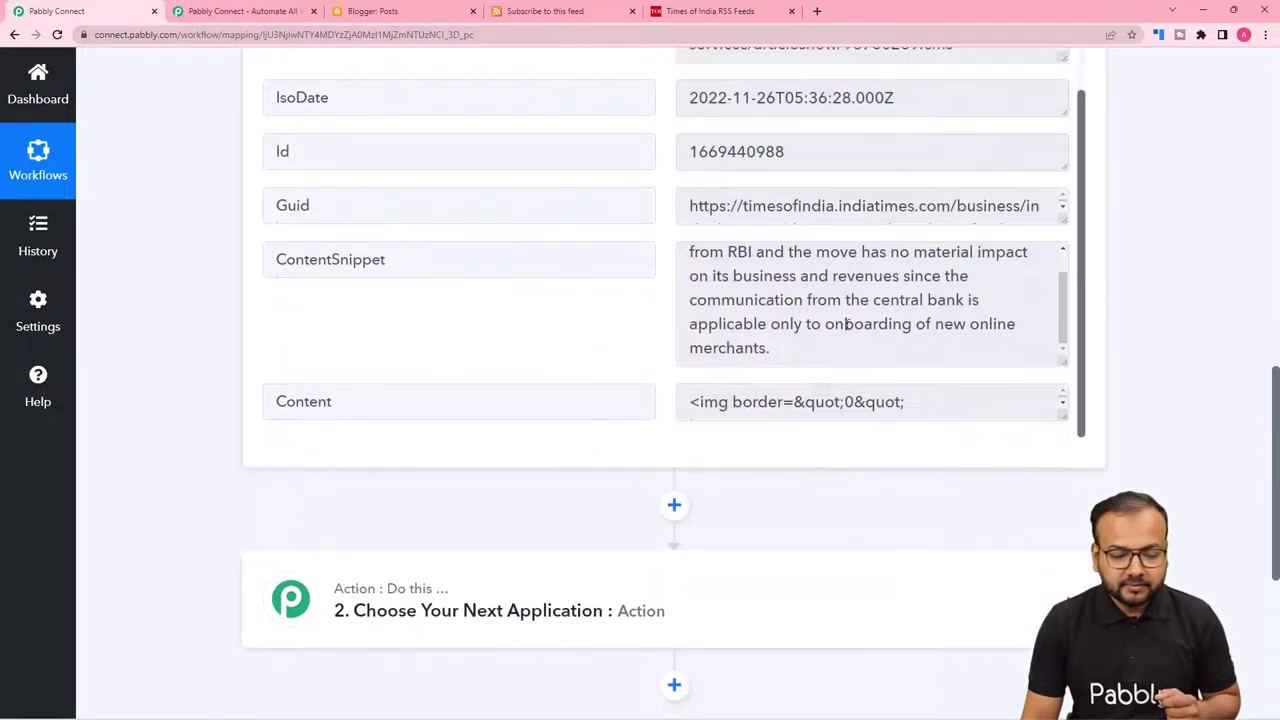
Open the Business feed preview from the Times of India feeds page and compare its newest item with the trigger response in Pabbly Connect
click(707, 12)
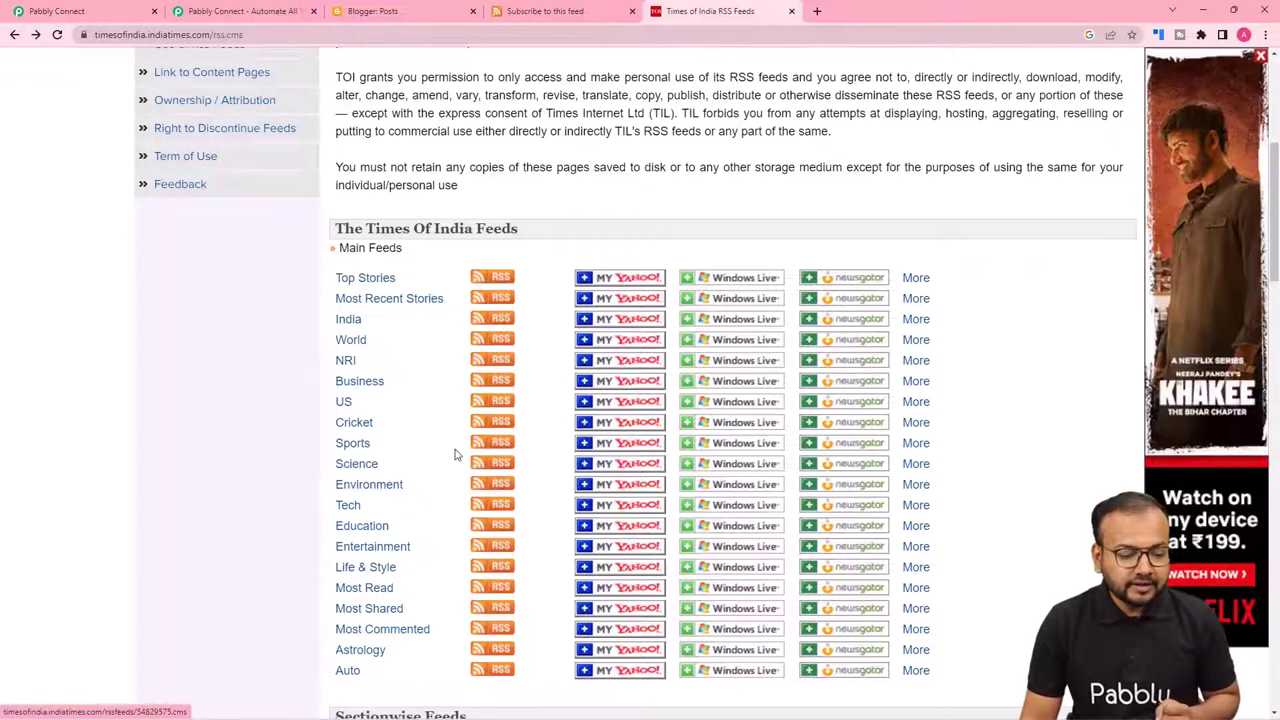
click(496, 381)
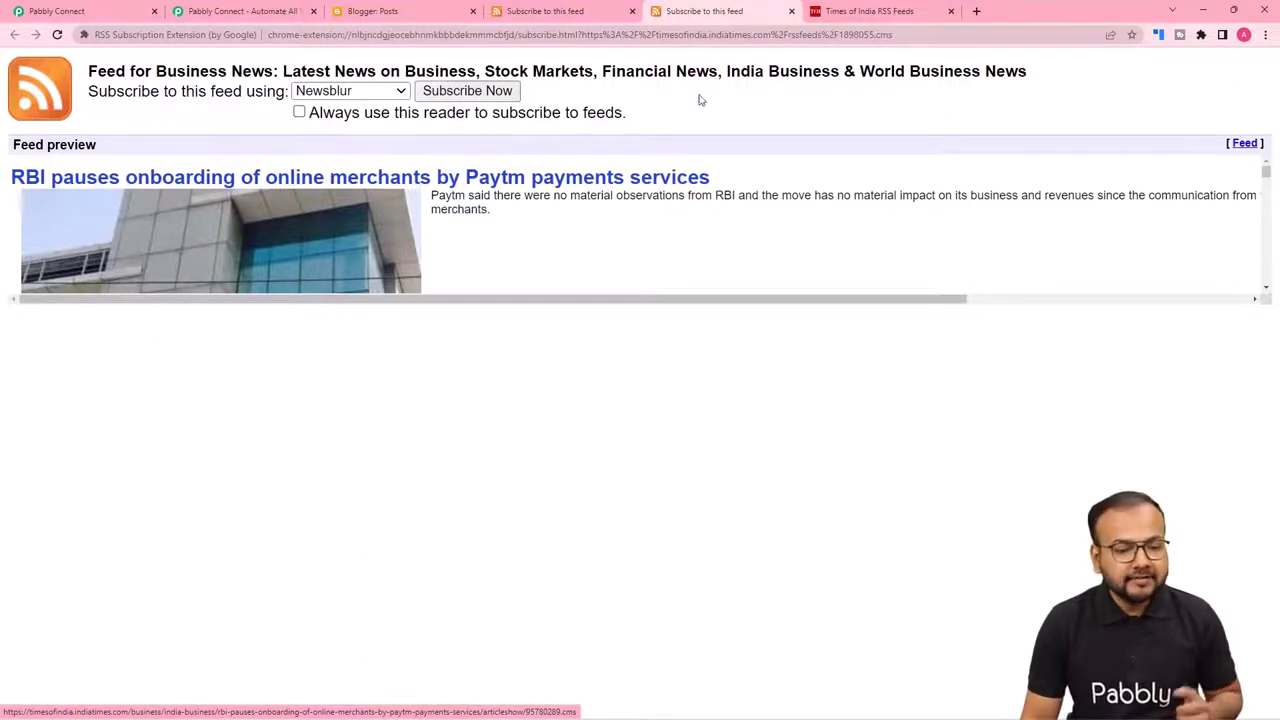
click(100, 11)
scroll(551, 209, up, 3)
scroll(652, 186, up, 2)
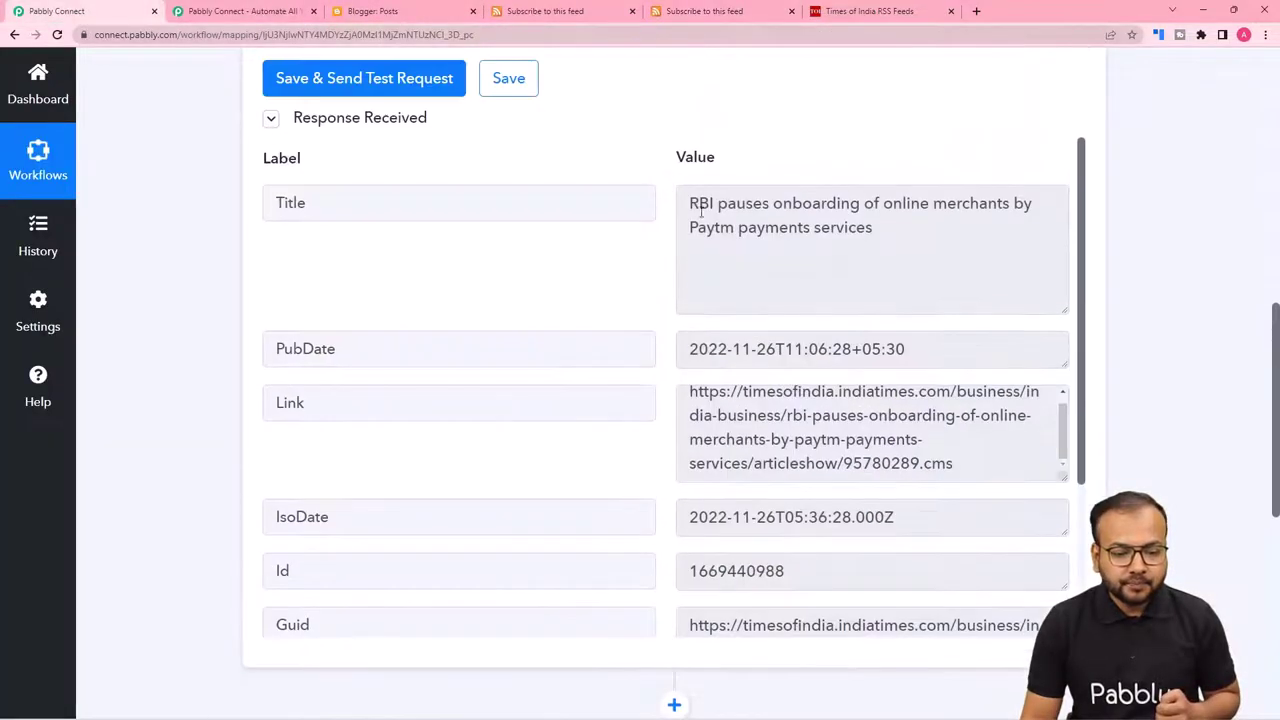
Choose Google Blogger as the workflow's action app and set its action event to Create a Post
scroll(224, 236, down, 5)
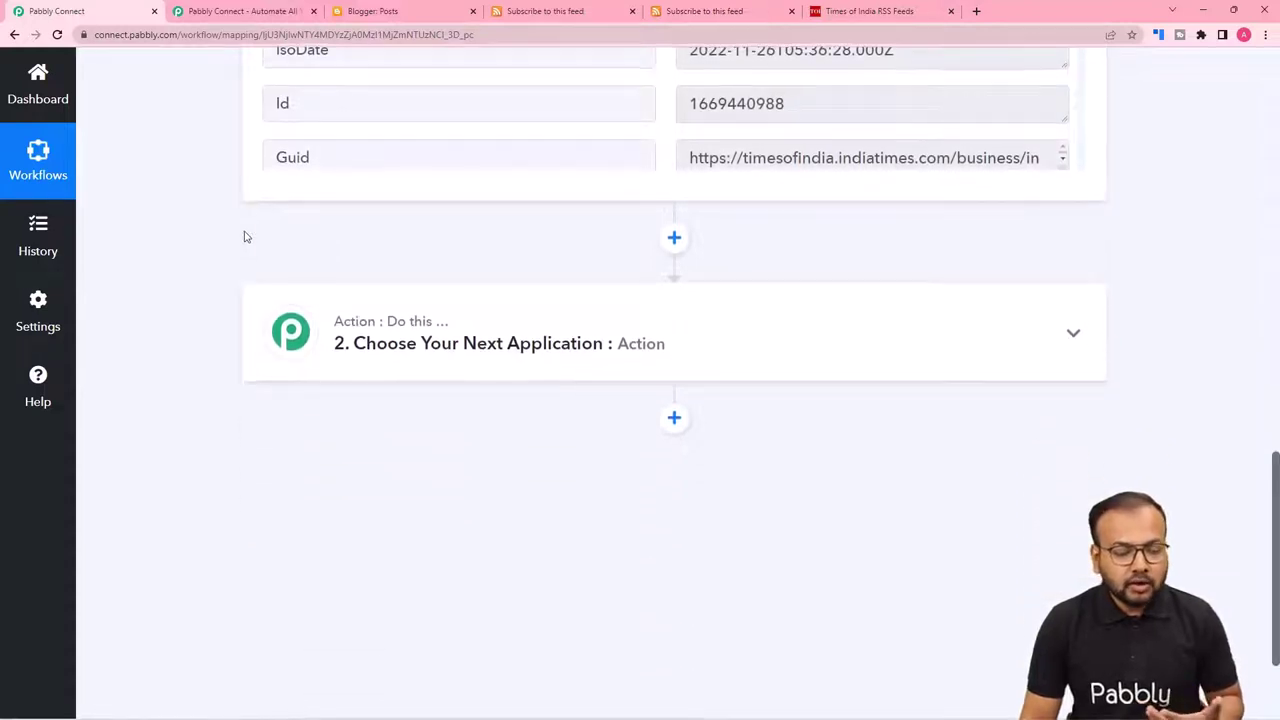
scroll(245, 236, down, 1)
click(340, 306)
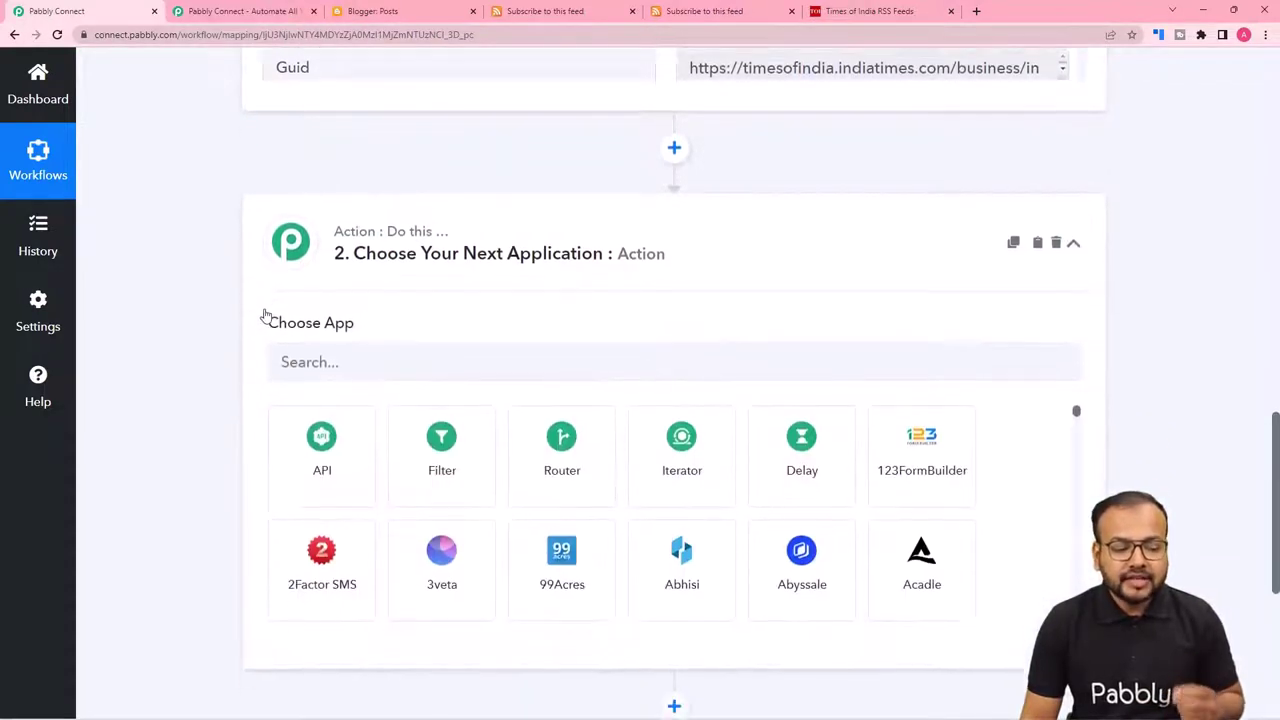
scroll(266, 316, down, 1)
click(357, 259)
text(g)
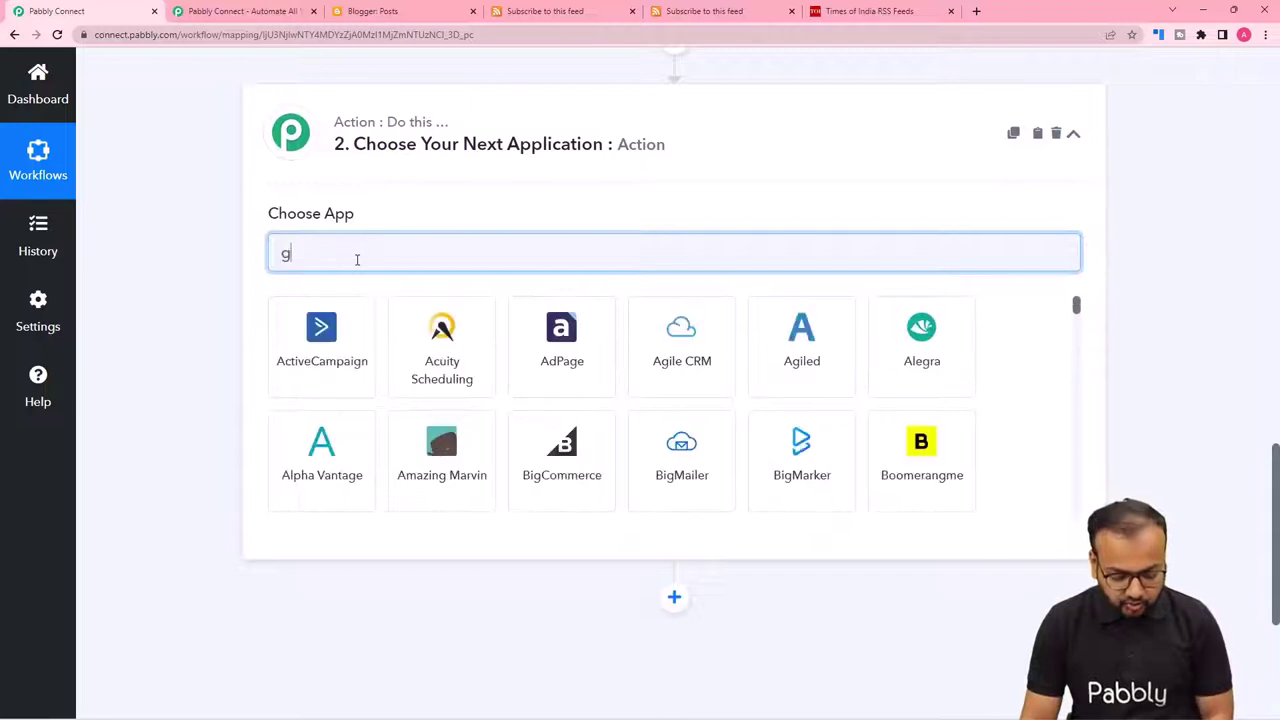
text(oogle)
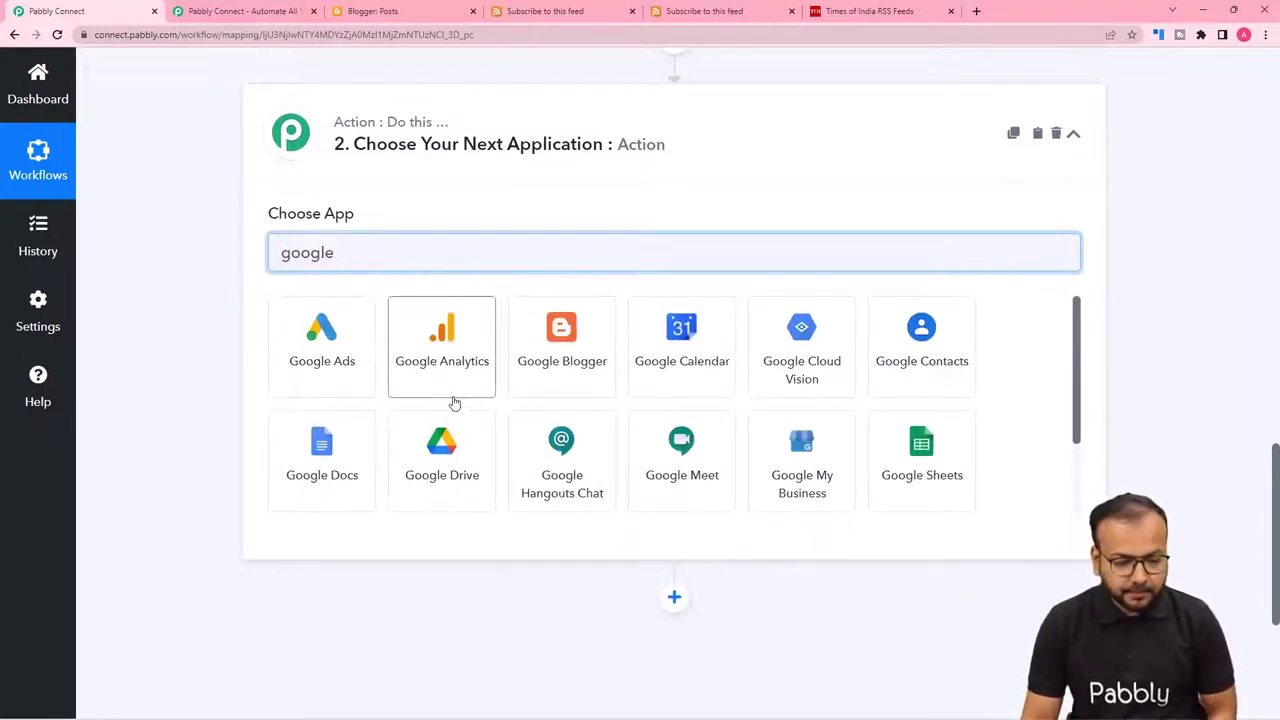
click(544, 362)
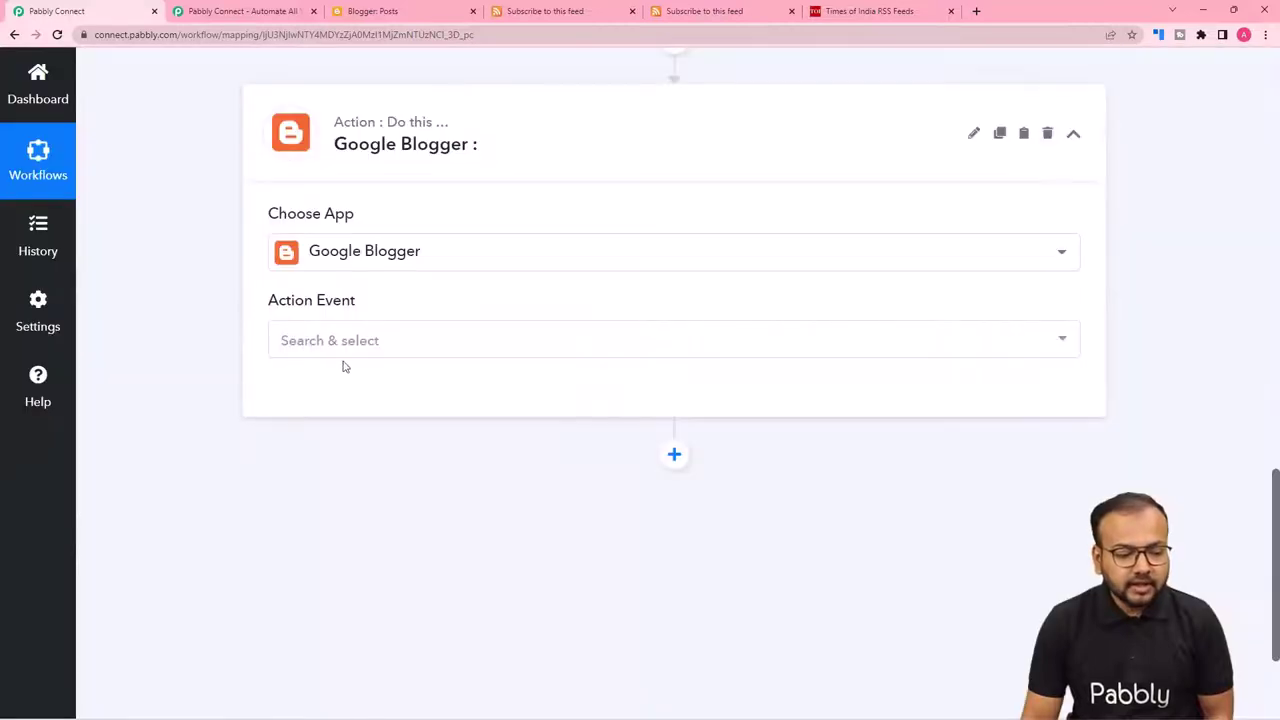
click(343, 338)
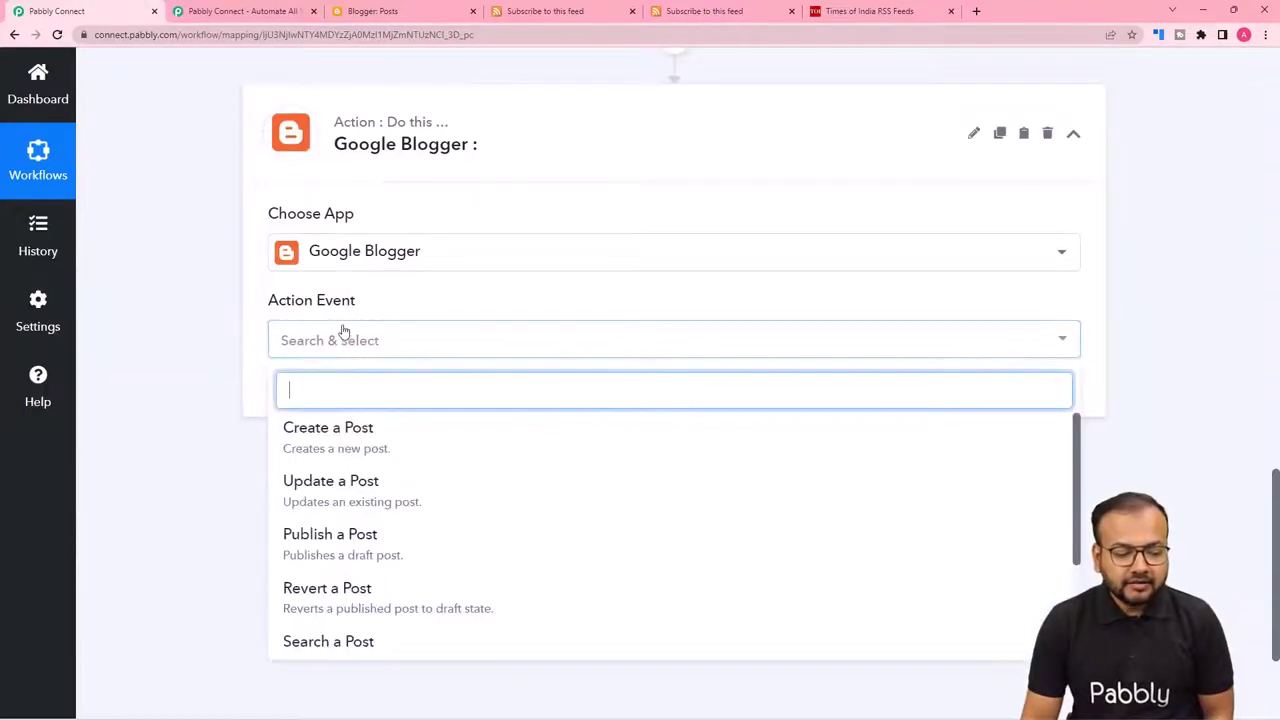
click(286, 446)
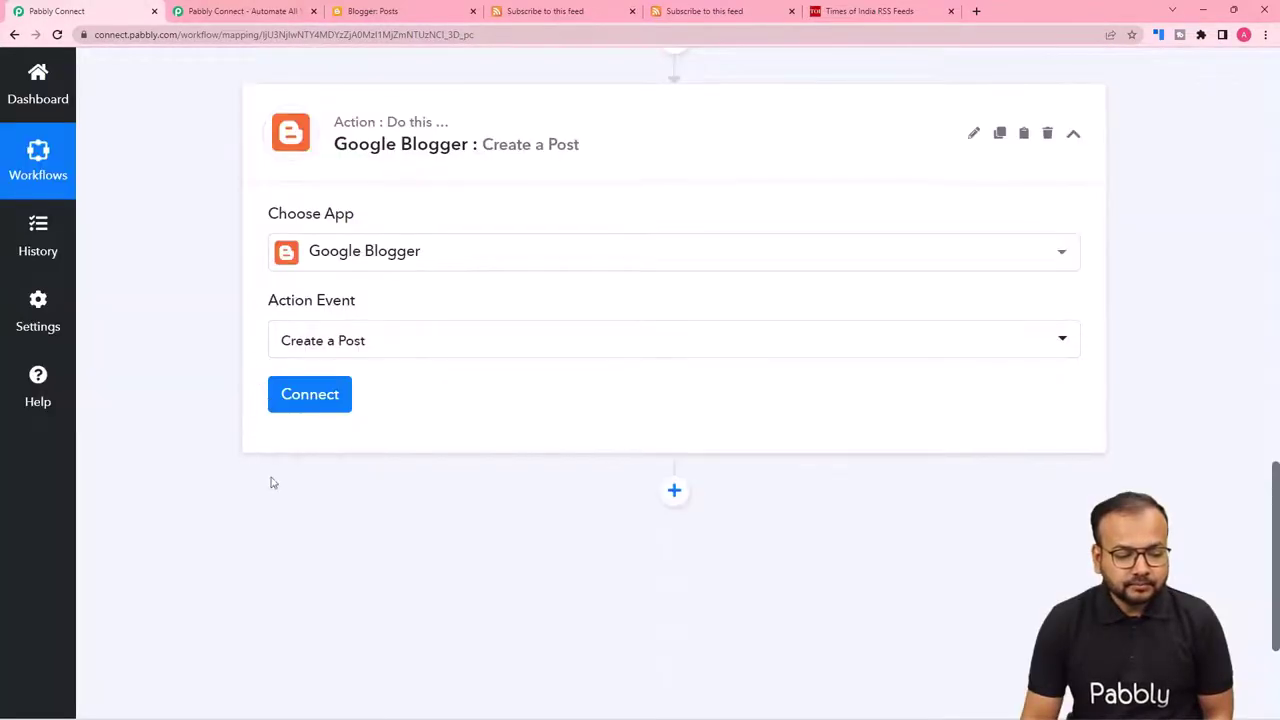
Add a new Google Blogger connection by signing in with the Google account and granting Pabbly Connect Blogger access
click(307, 400)
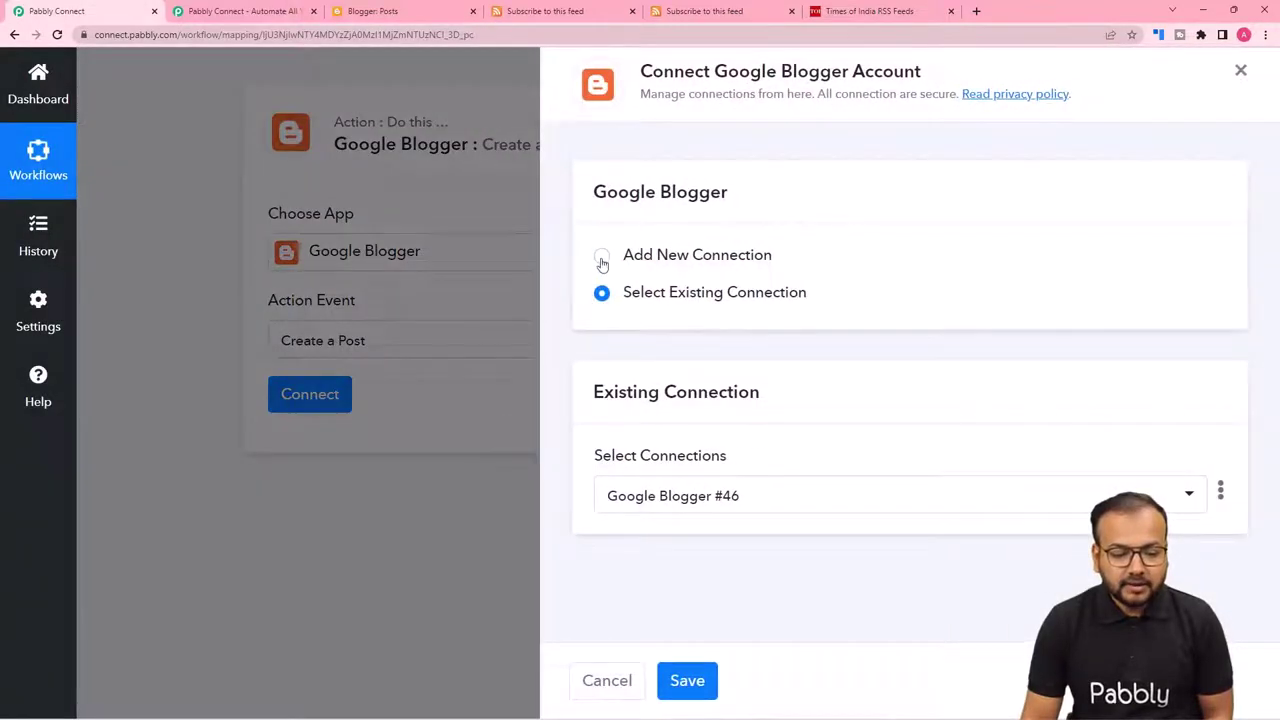
click(602, 258)
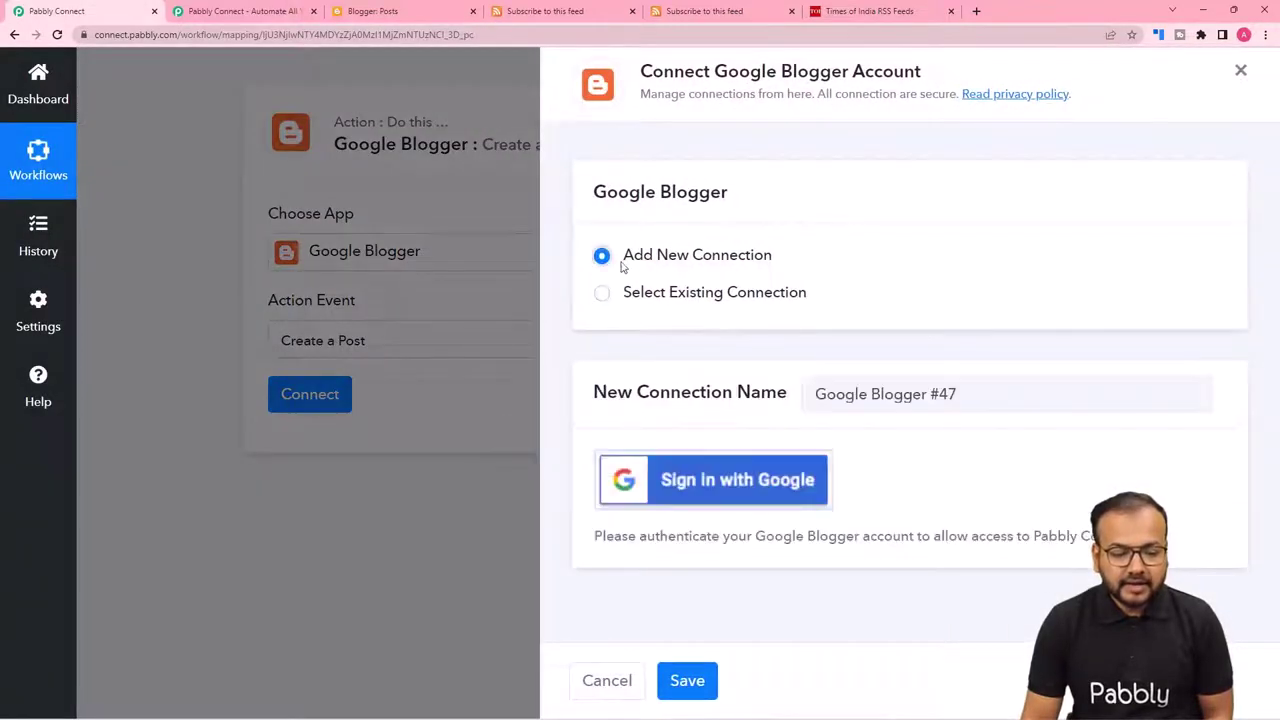
click(713, 482)
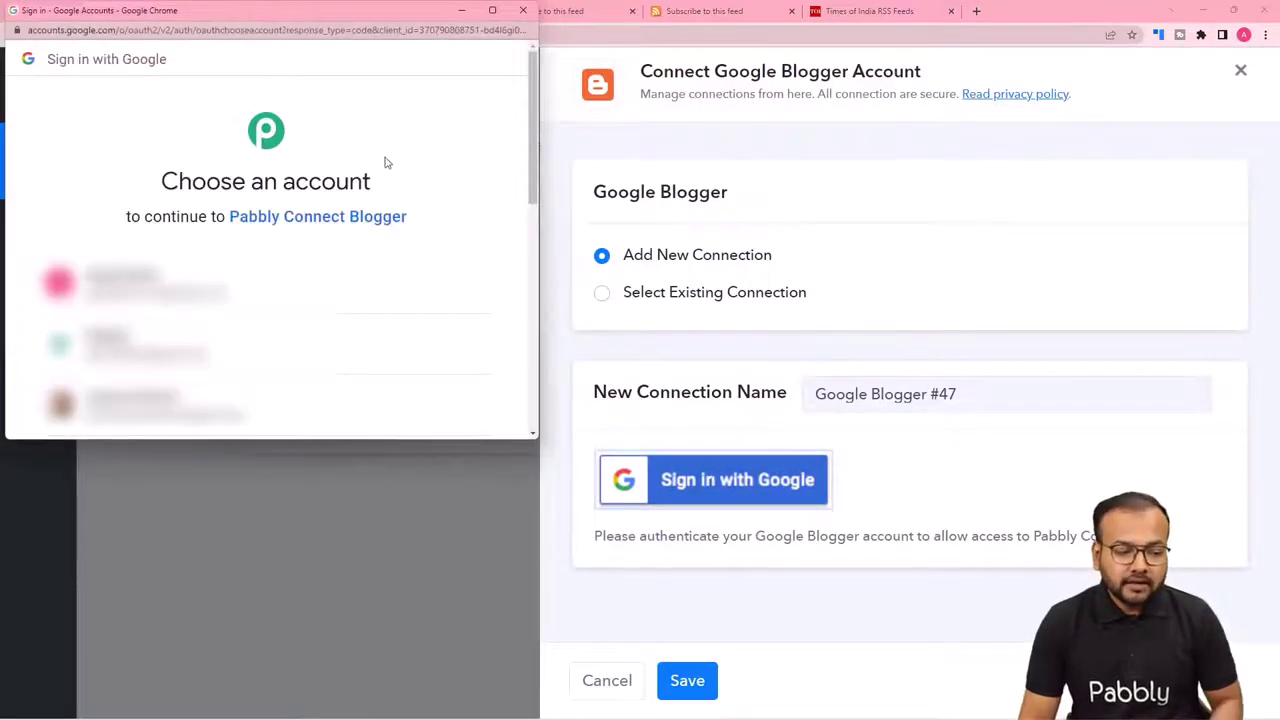
click(260, 343)
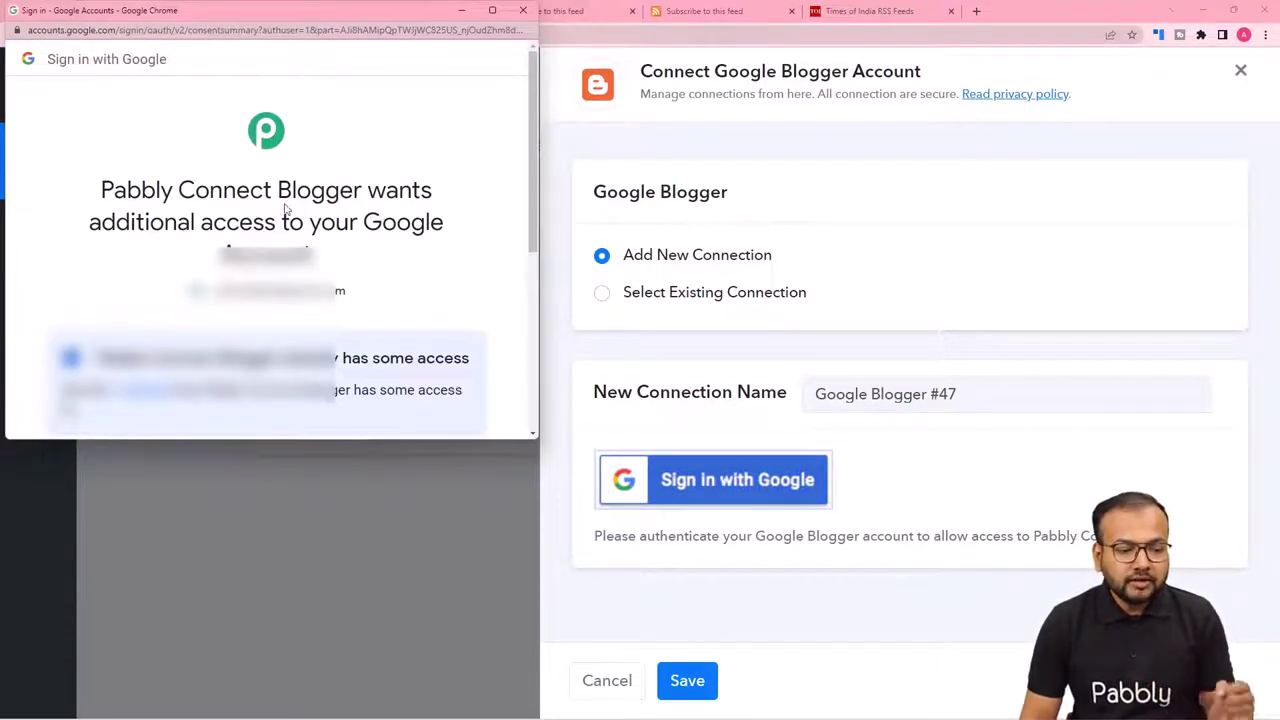
scroll(281, 204, down, 5)
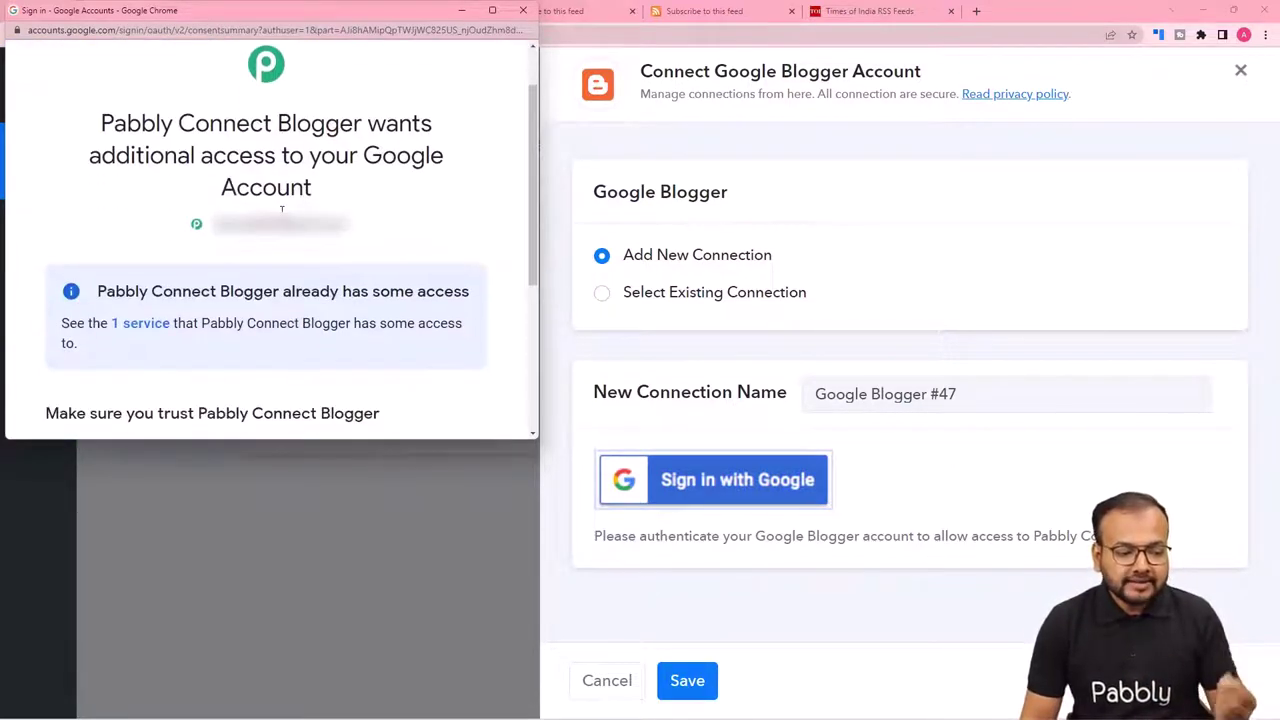
click(350, 308)
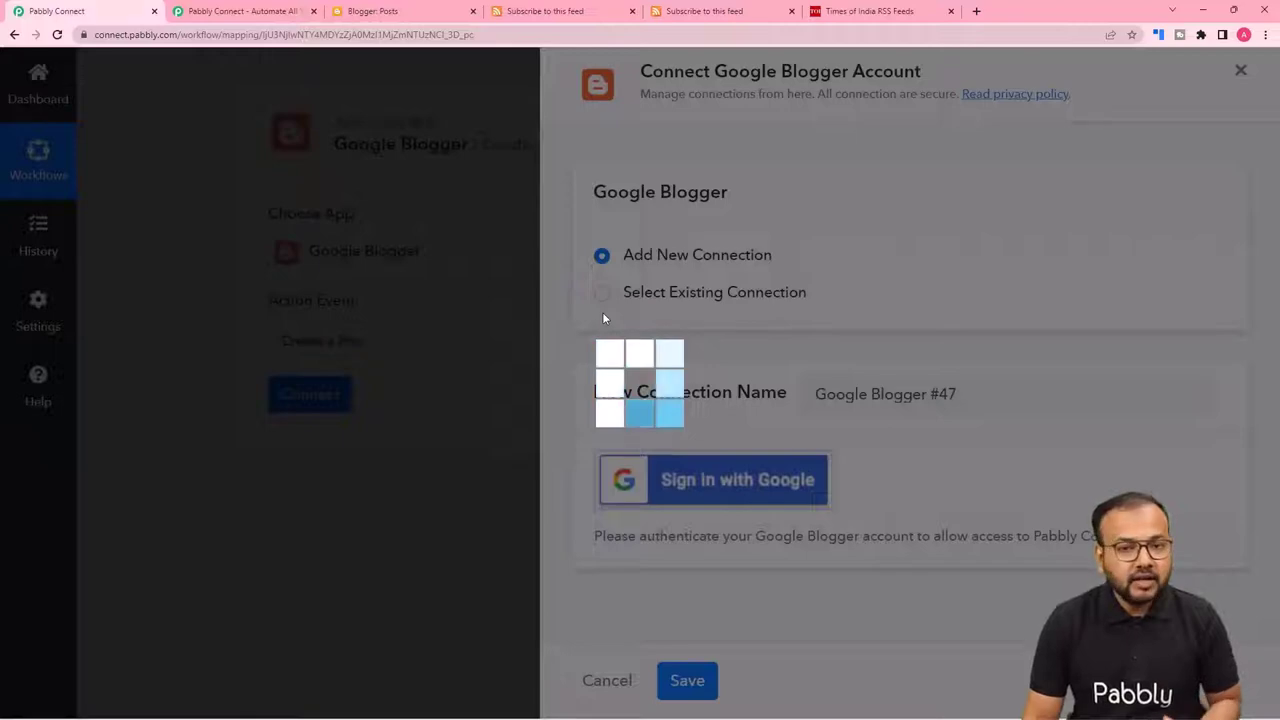
Check the blog's name in Blogger, then select MyBlog as the action's Blog ID in Pabbly Connect
scroll(309, 306, down, 1)
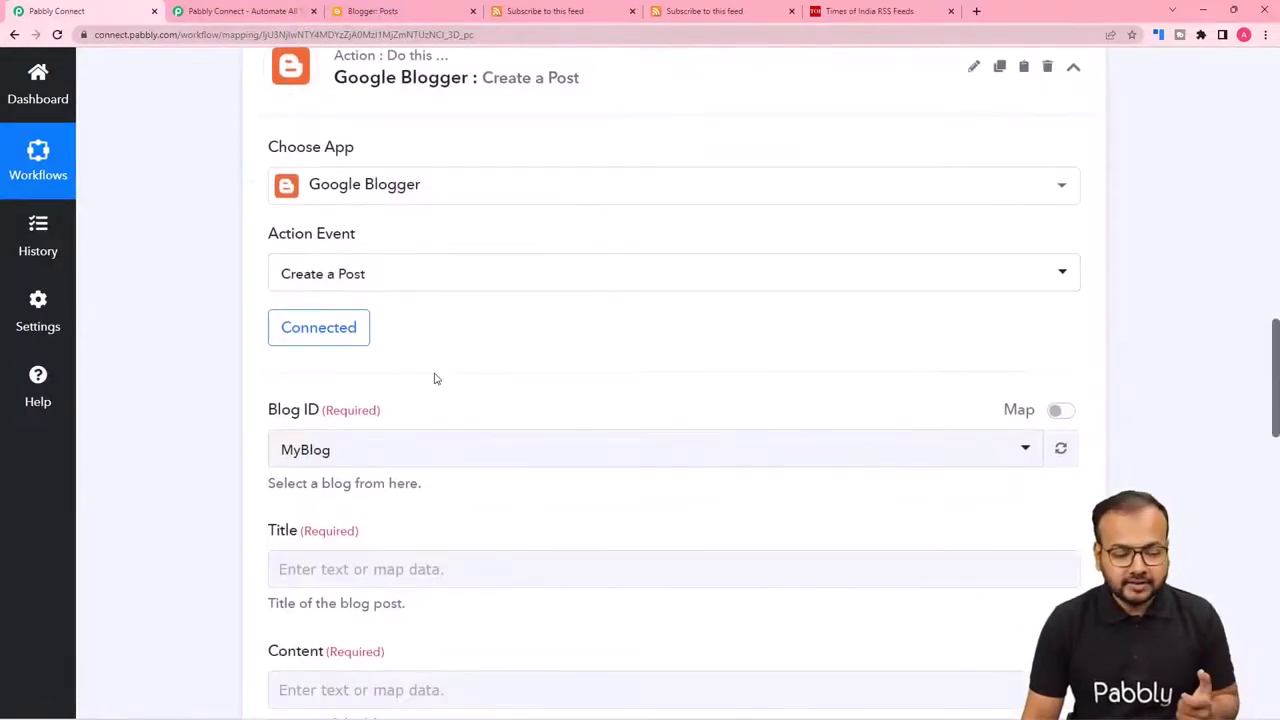
scroll(434, 377, down, 2)
scroll(434, 377, down, 1)
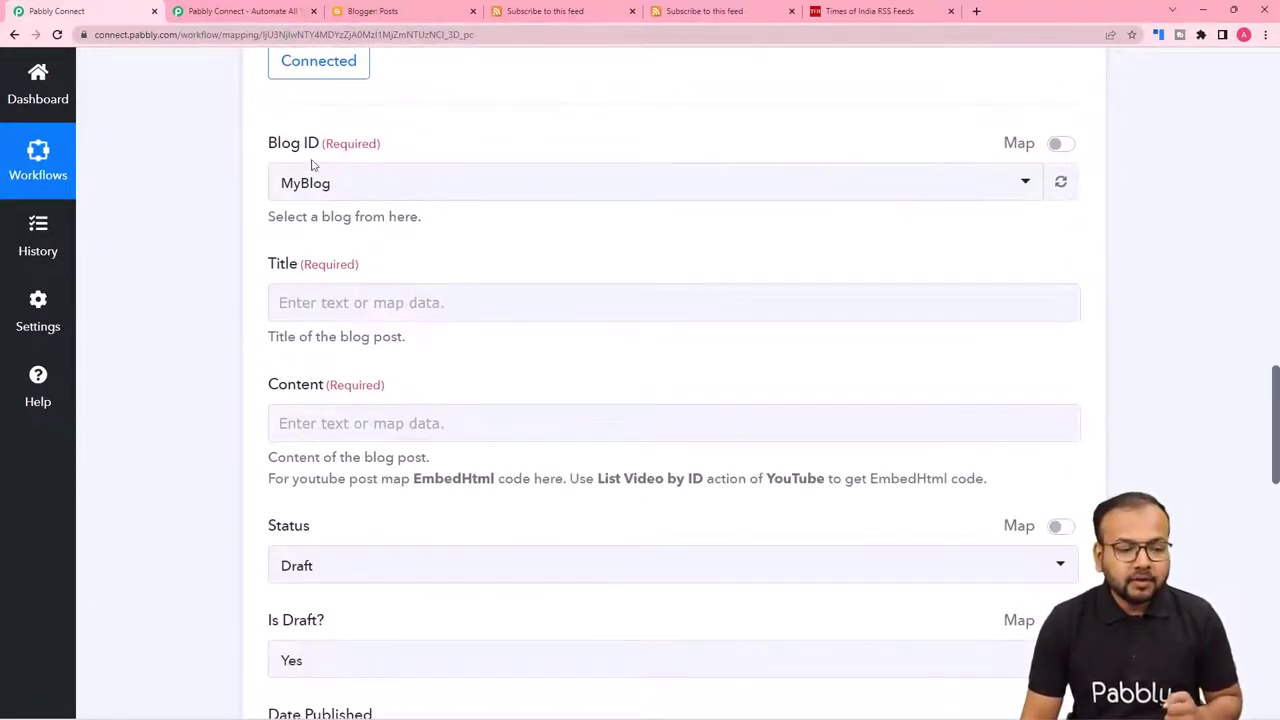
click(360, 9)
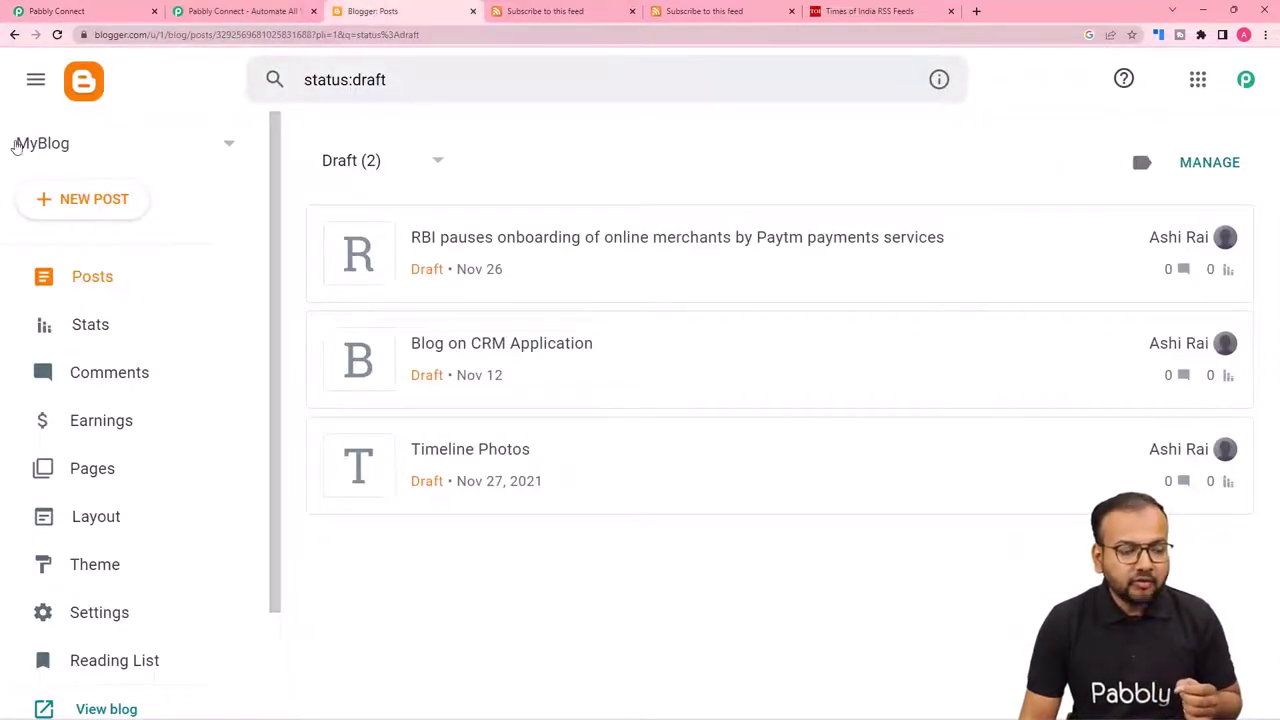
click(90, 11)
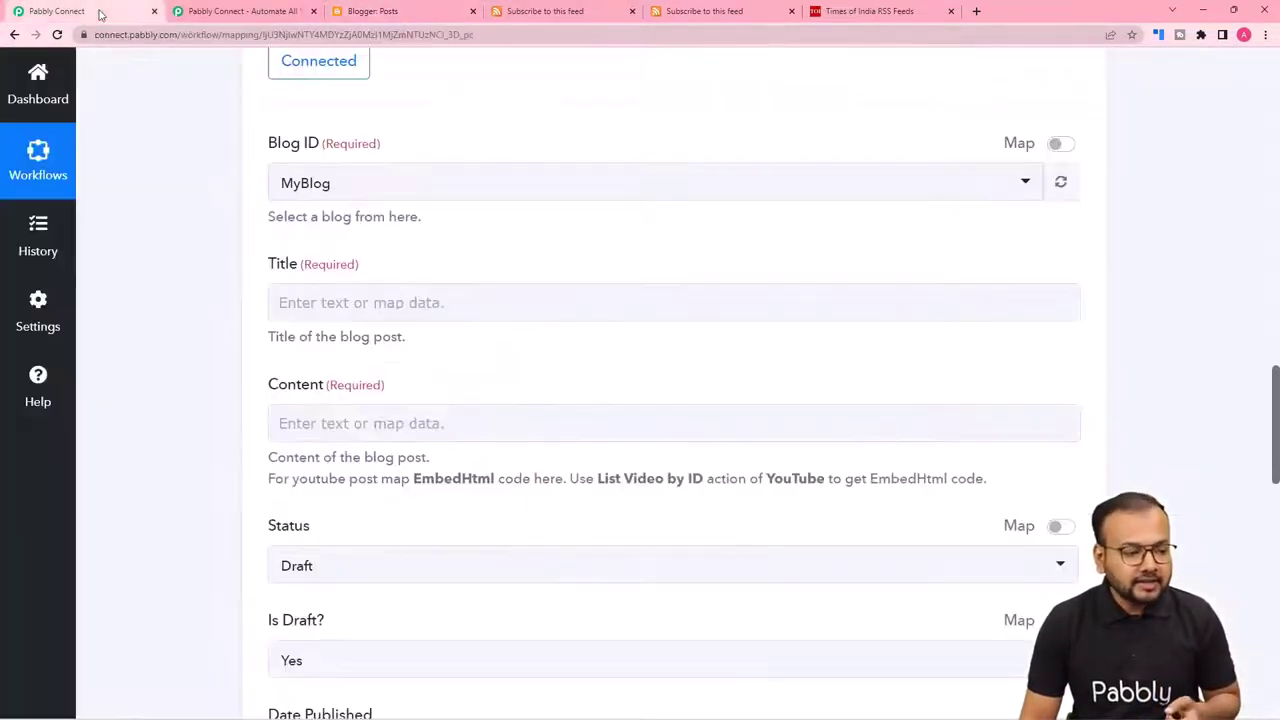
click(362, 200)
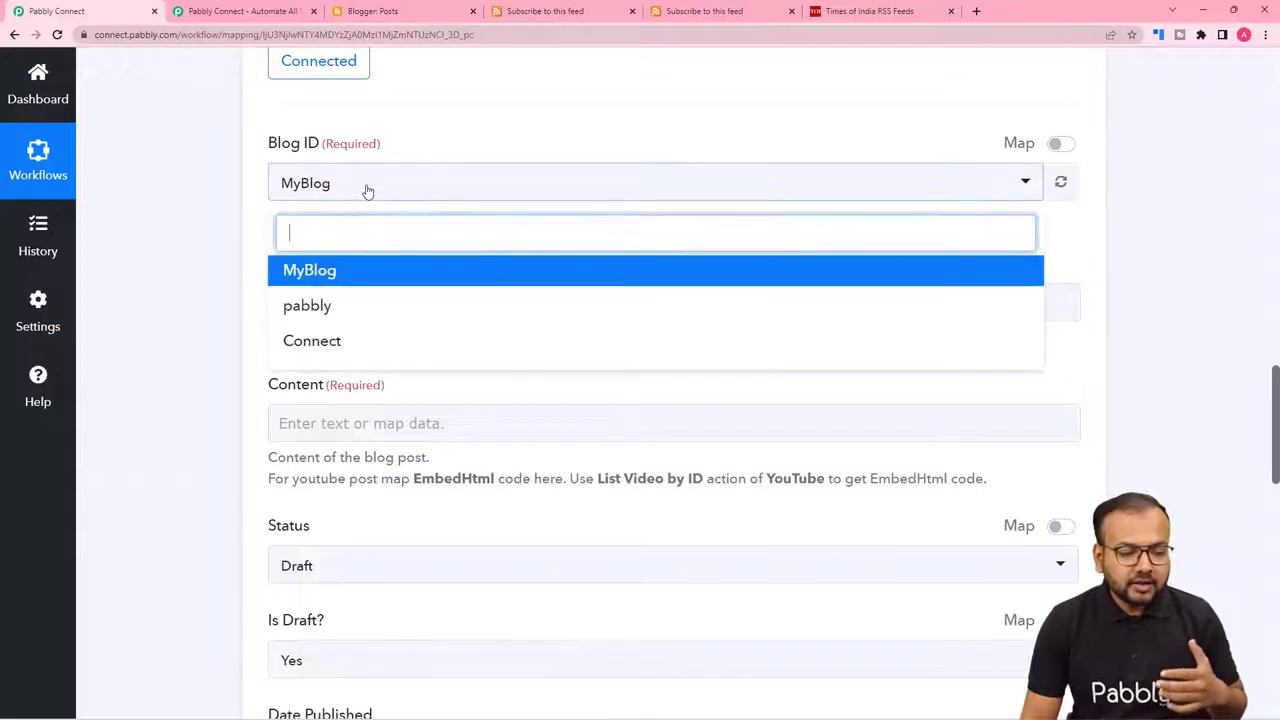
click(289, 268)
Review the remaining Create a Post fields and the trigger's response values available for mapping to them
scroll(222, 237, down, 1)
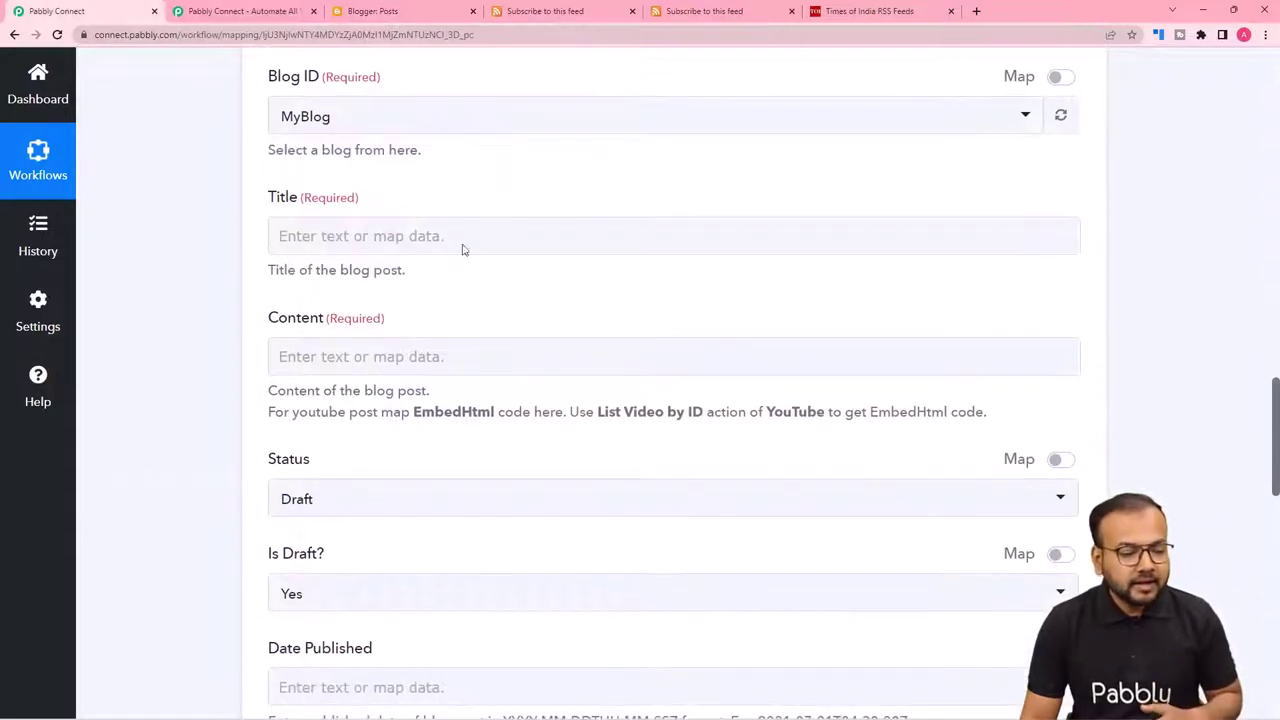
scroll(381, 240, down, 2)
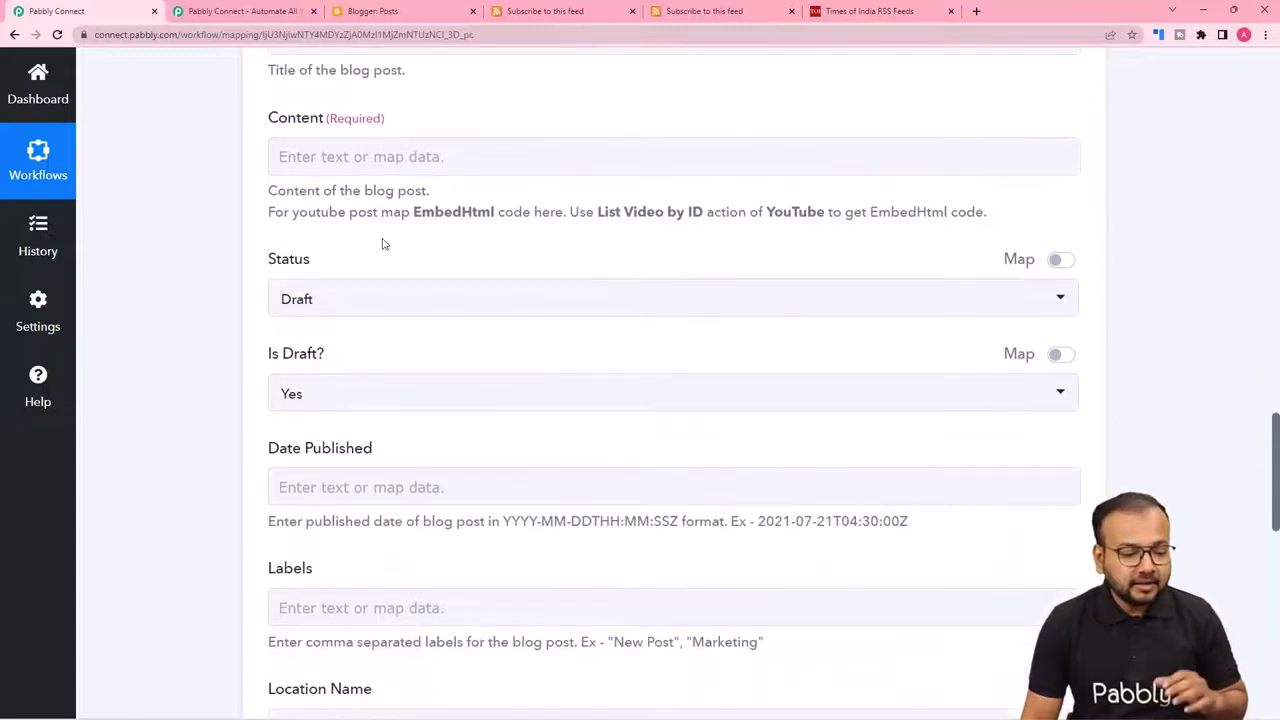
scroll(406, 246, down, 2)
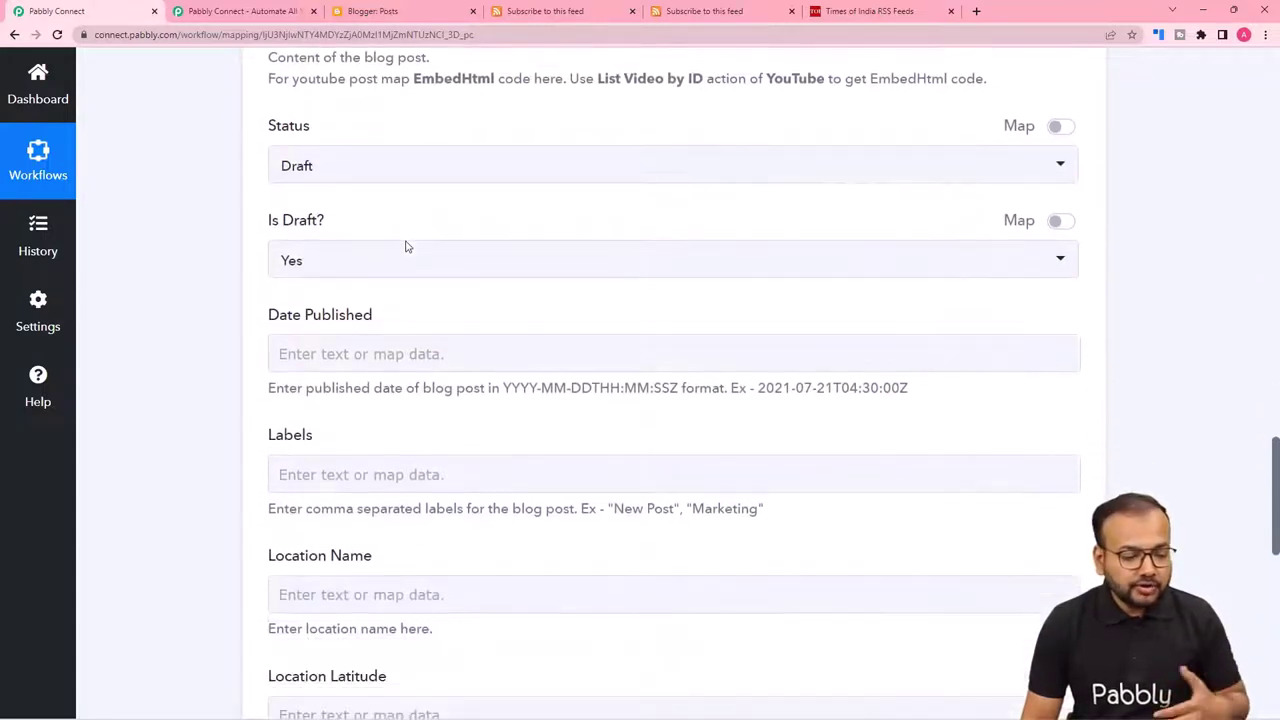
scroll(409, 246, down, 2)
scroll(409, 250, up, 15)
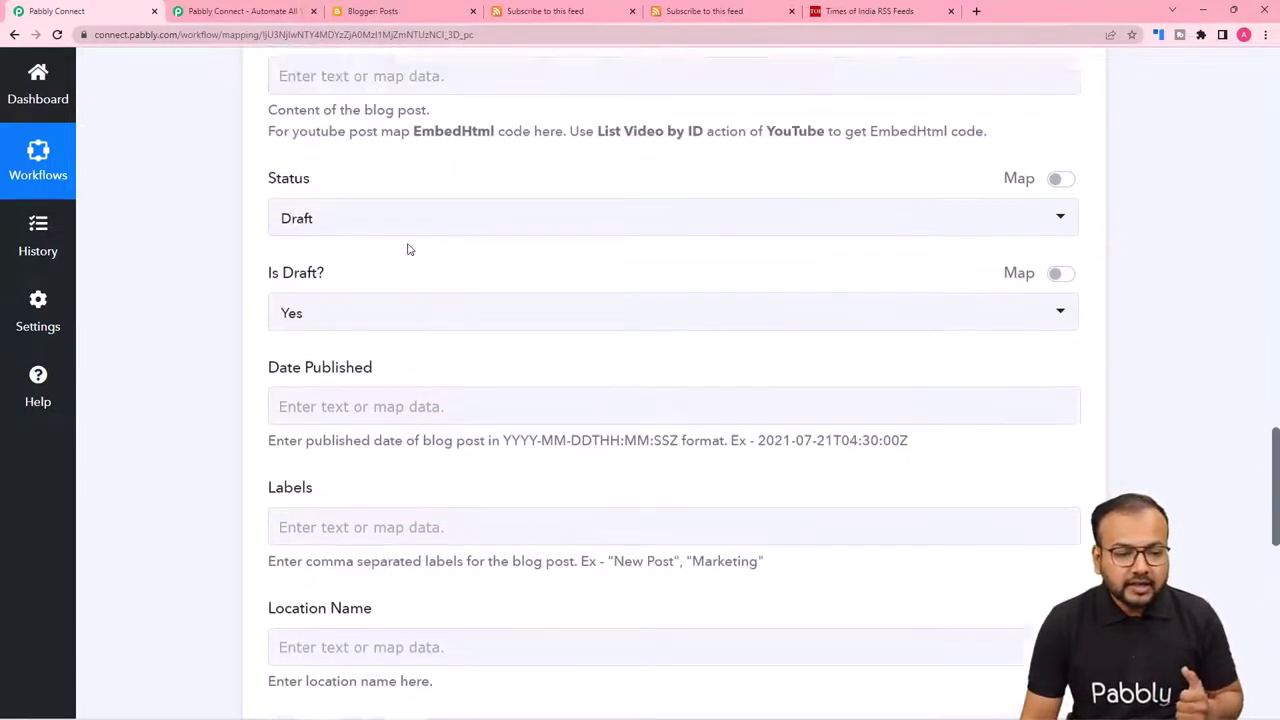
scroll(425, 256, up, 3)
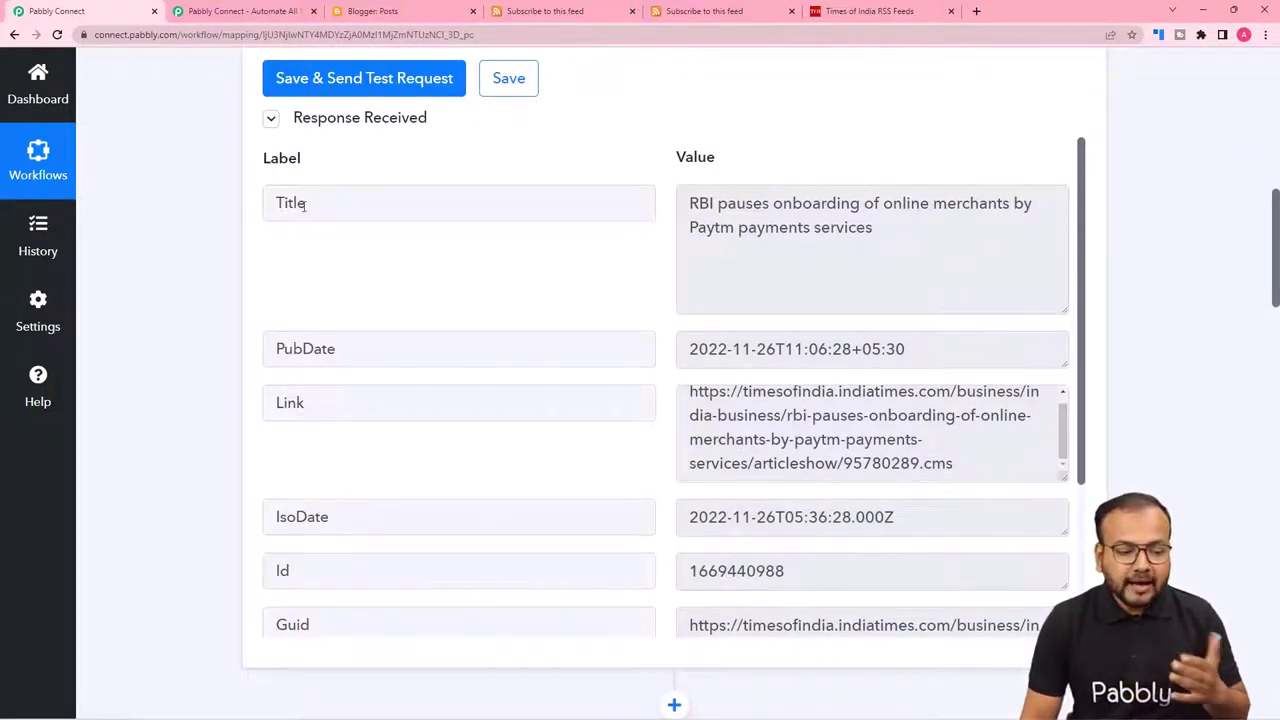
scroll(204, 351, down, 10)
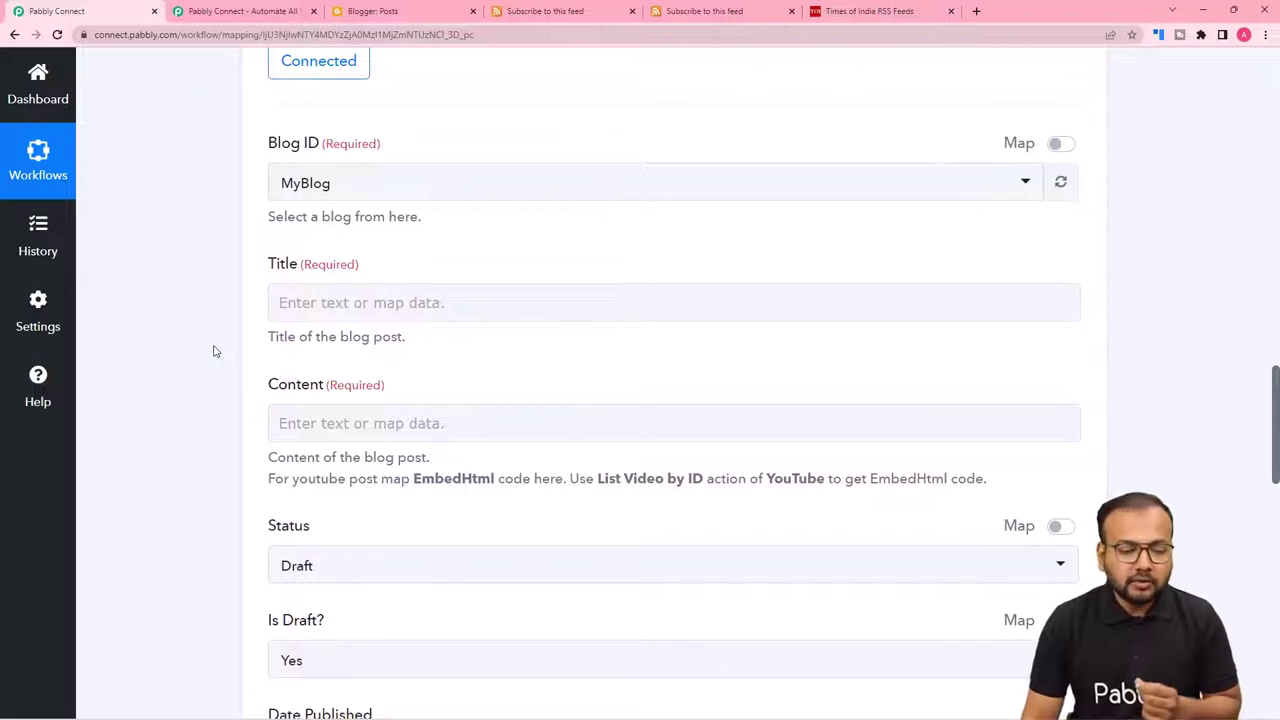
scroll(213, 351, down, 2)
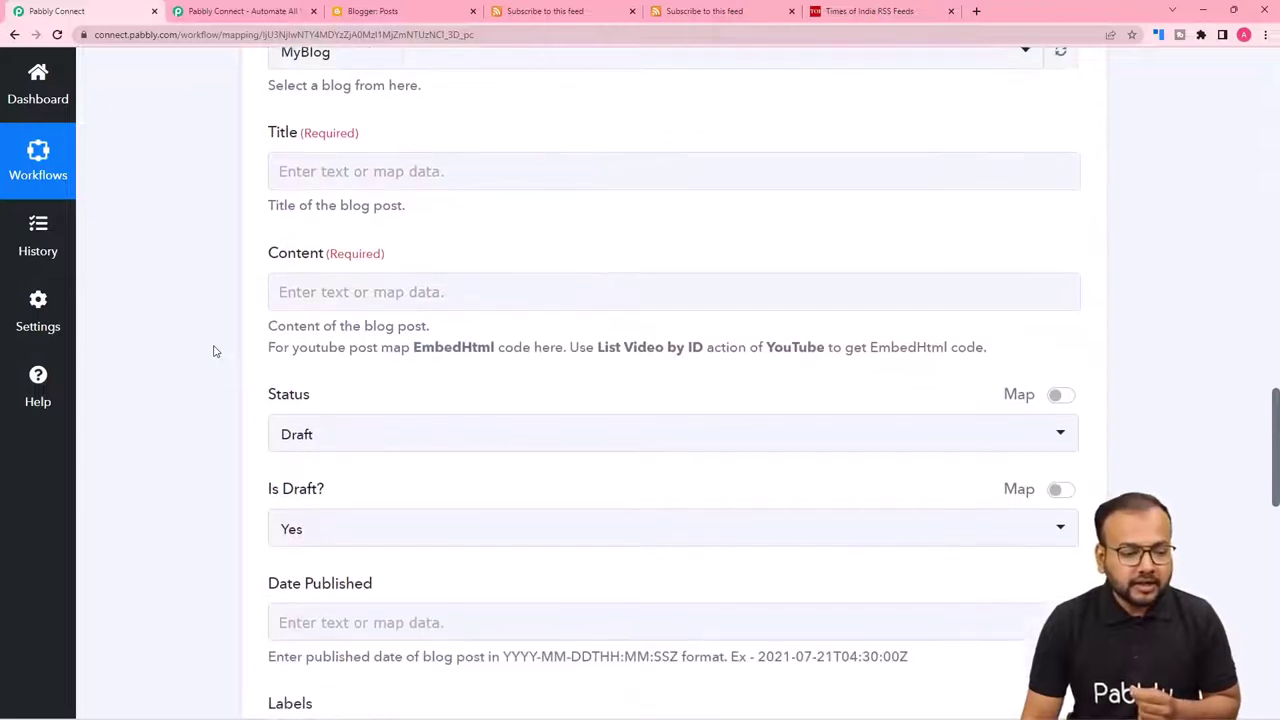
Map the post's Title field to the Title value from the RSS New Item in Feed trigger
click(385, 175)
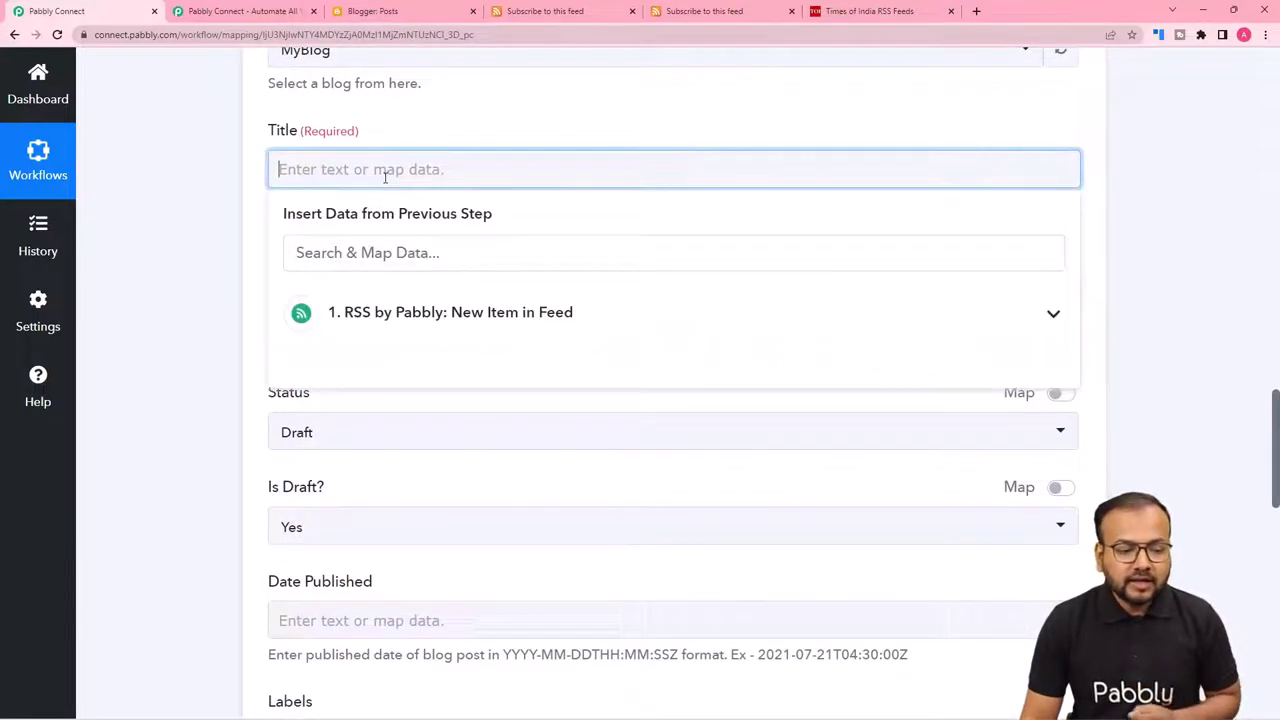
click(355, 332)
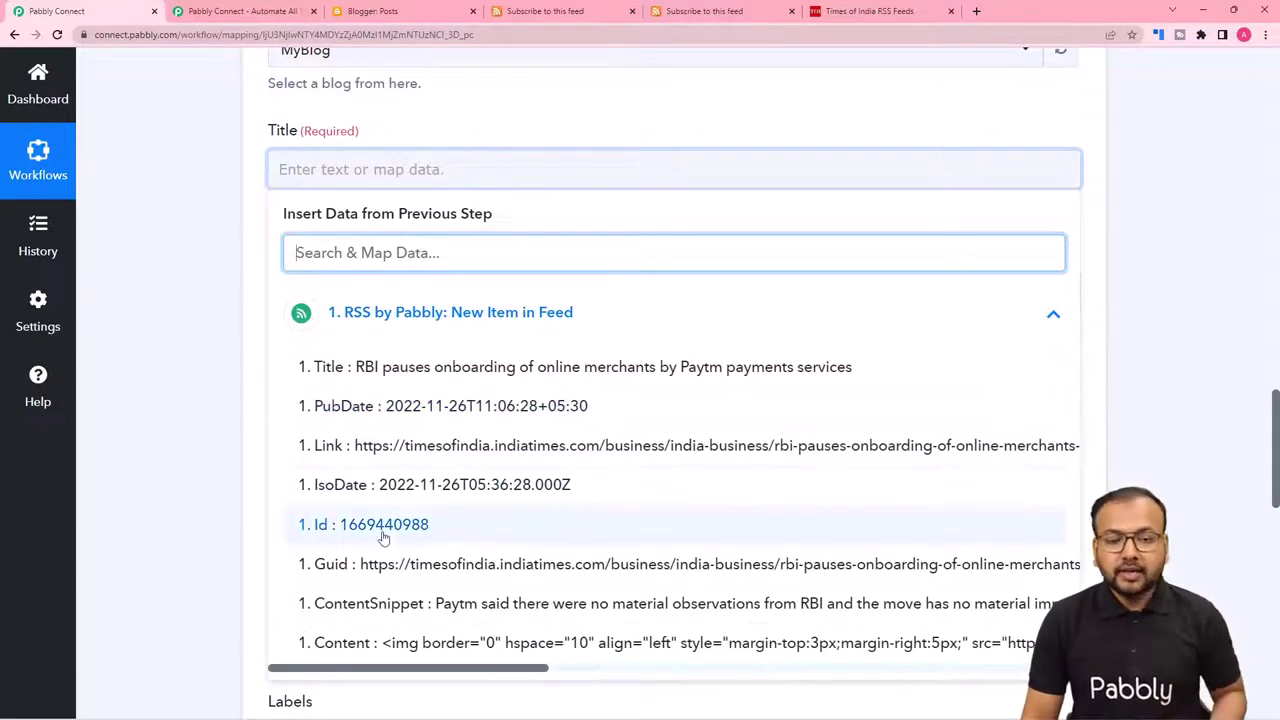
click(345, 370)
click(209, 206)
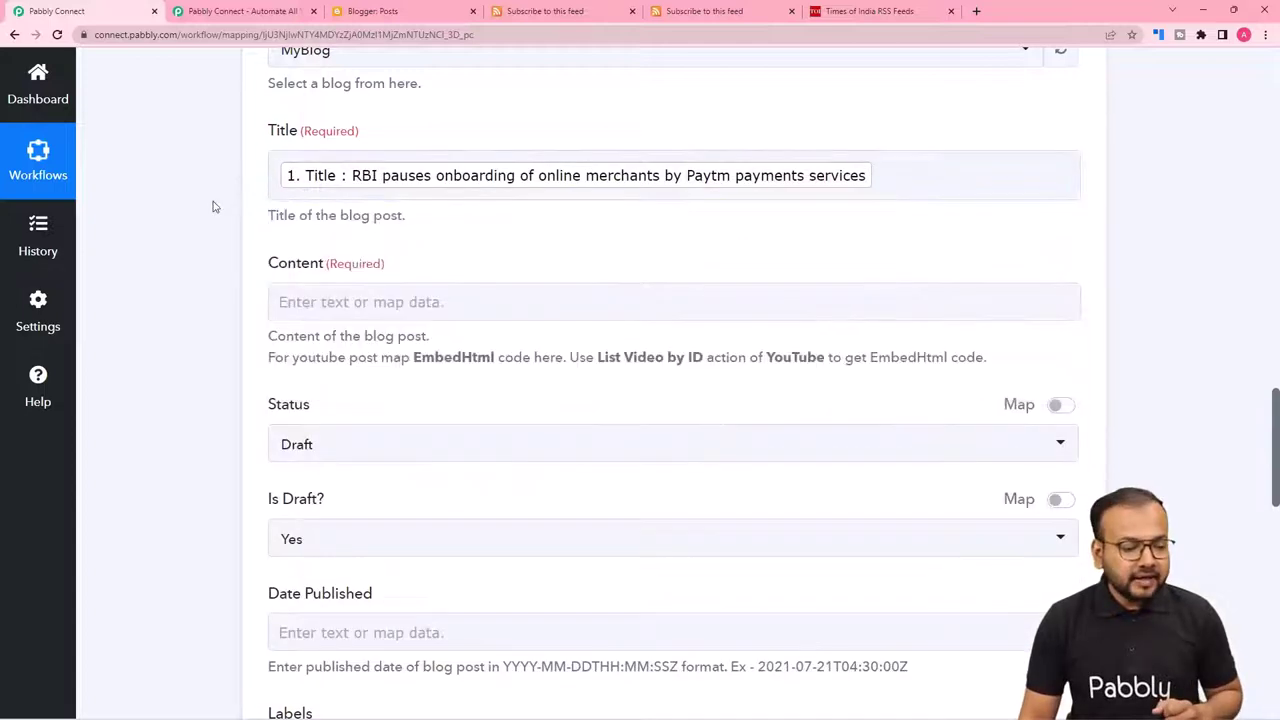
Map the post's Content field to the ContentSnippet value from the RSS New Item in Feed trigger
scroll(240, 240, down, 2)
click(315, 170)
click(346, 310)
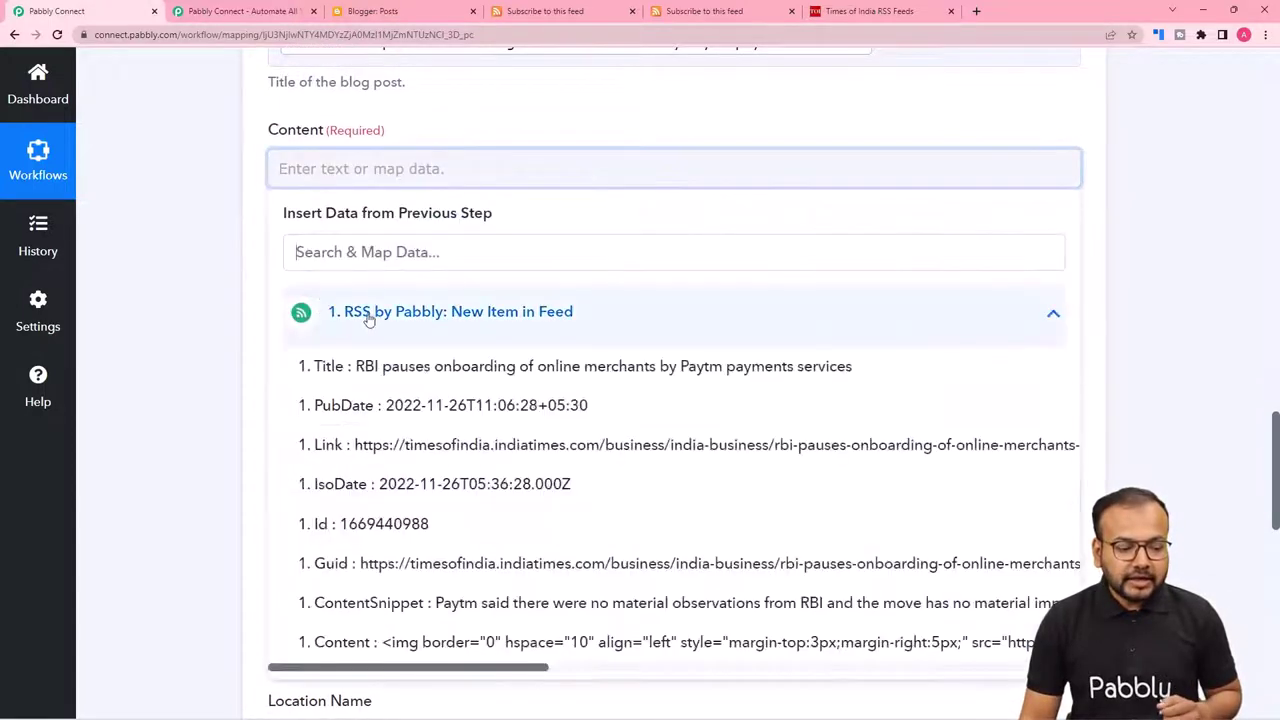
scroll(430, 418, down, 2)
click(378, 403)
click(214, 280)
scroll(214, 280, up, 2)
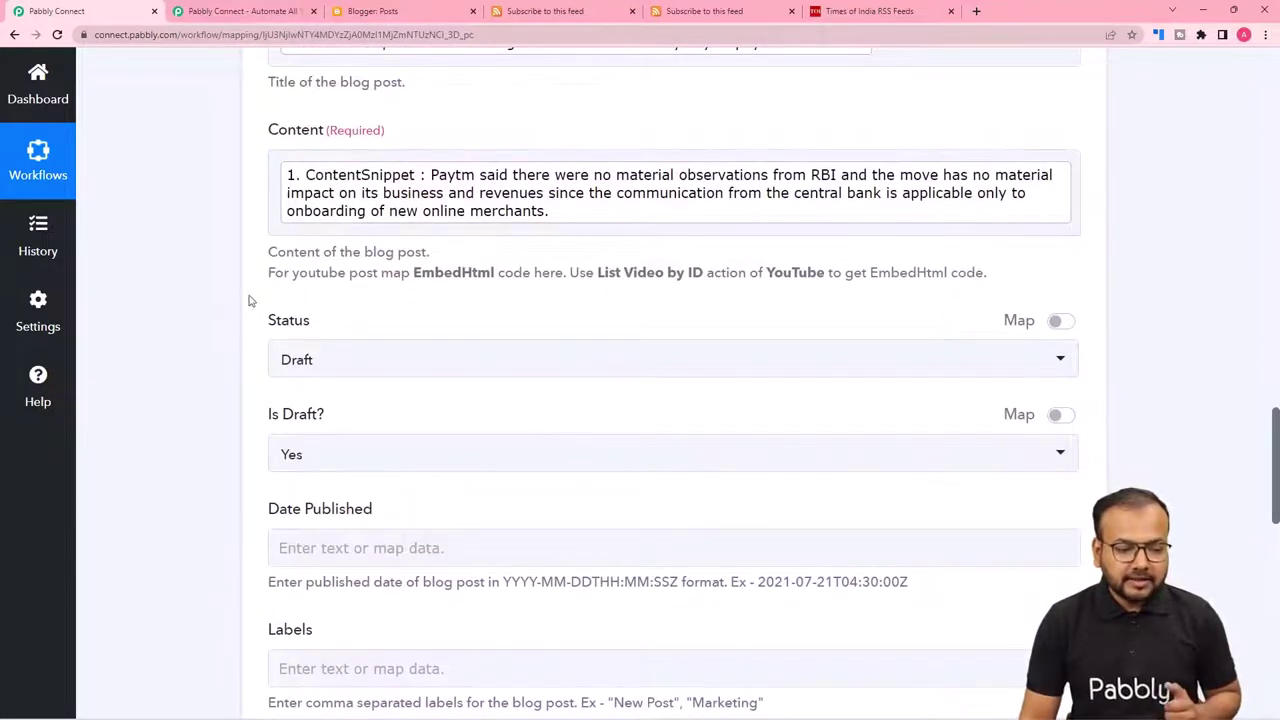
Review the Status options for the blog post and select Draft
scroll(240, 300, down, 1)
scroll(370, 290, down, 1)
click(420, 246)
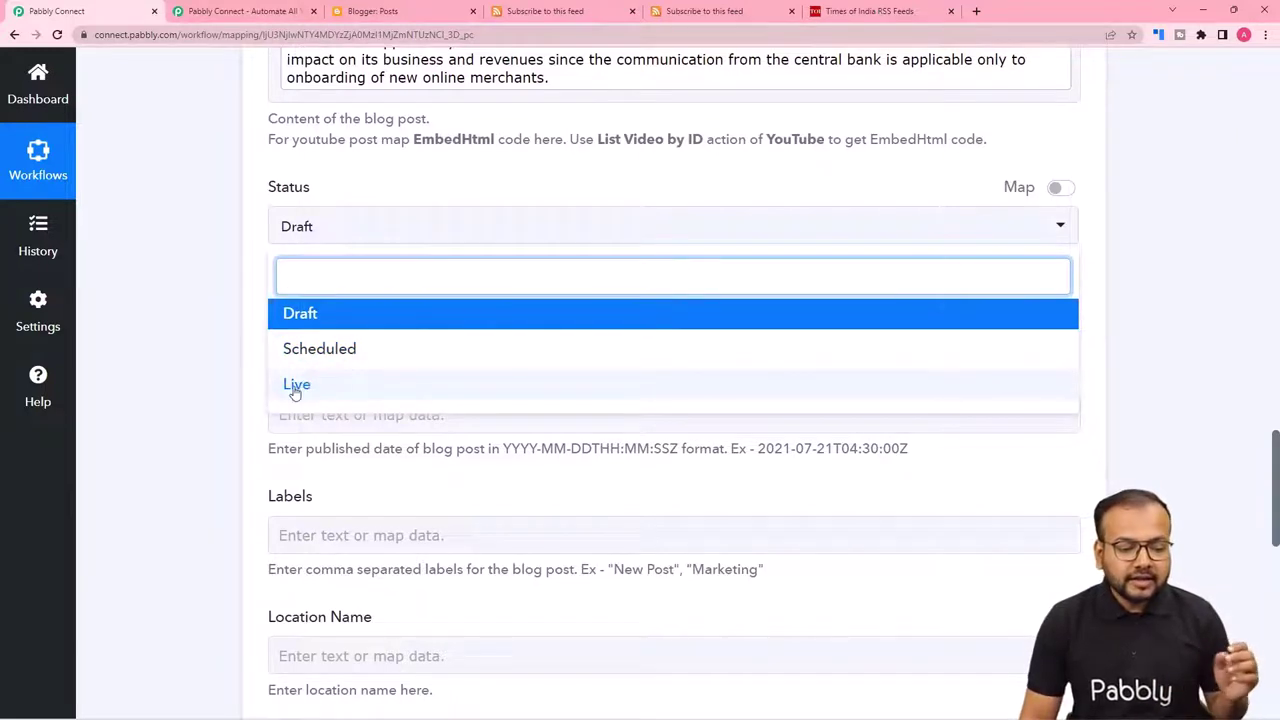
click(300, 314)
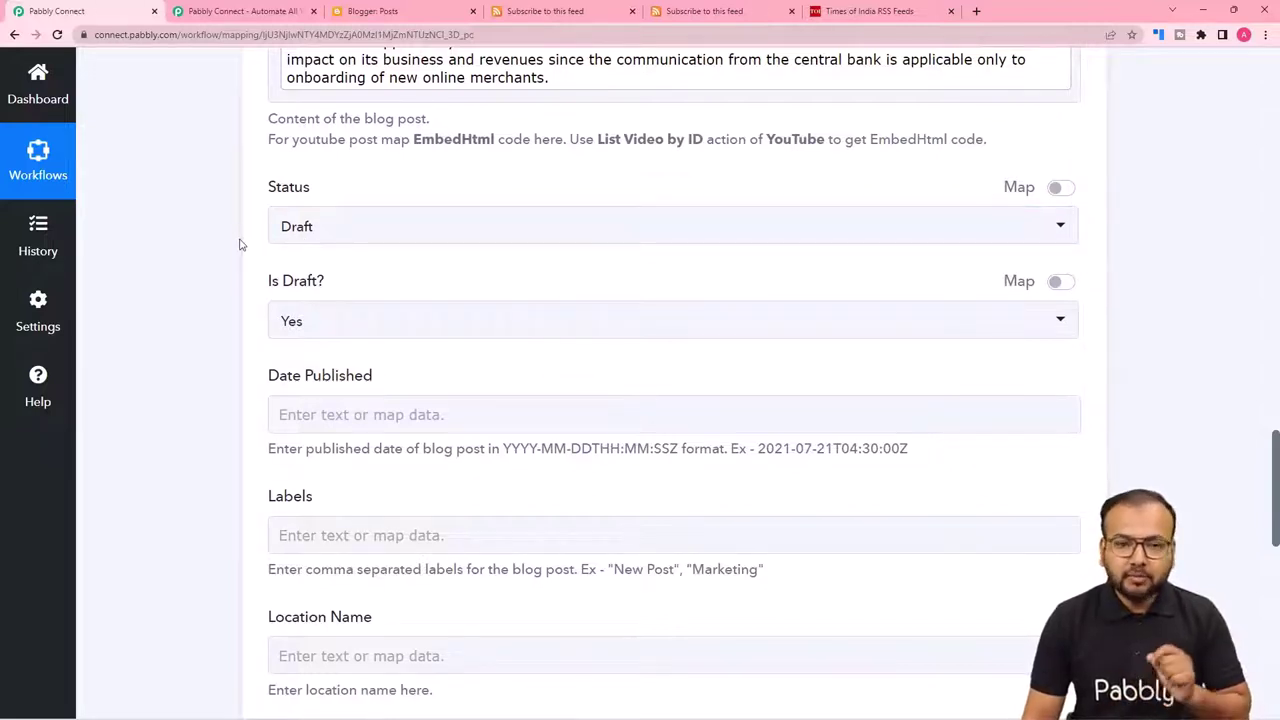
Check the existing Blogger drafts, then save the Create a Post action and send a test request
scroll(239, 244, down, 1)
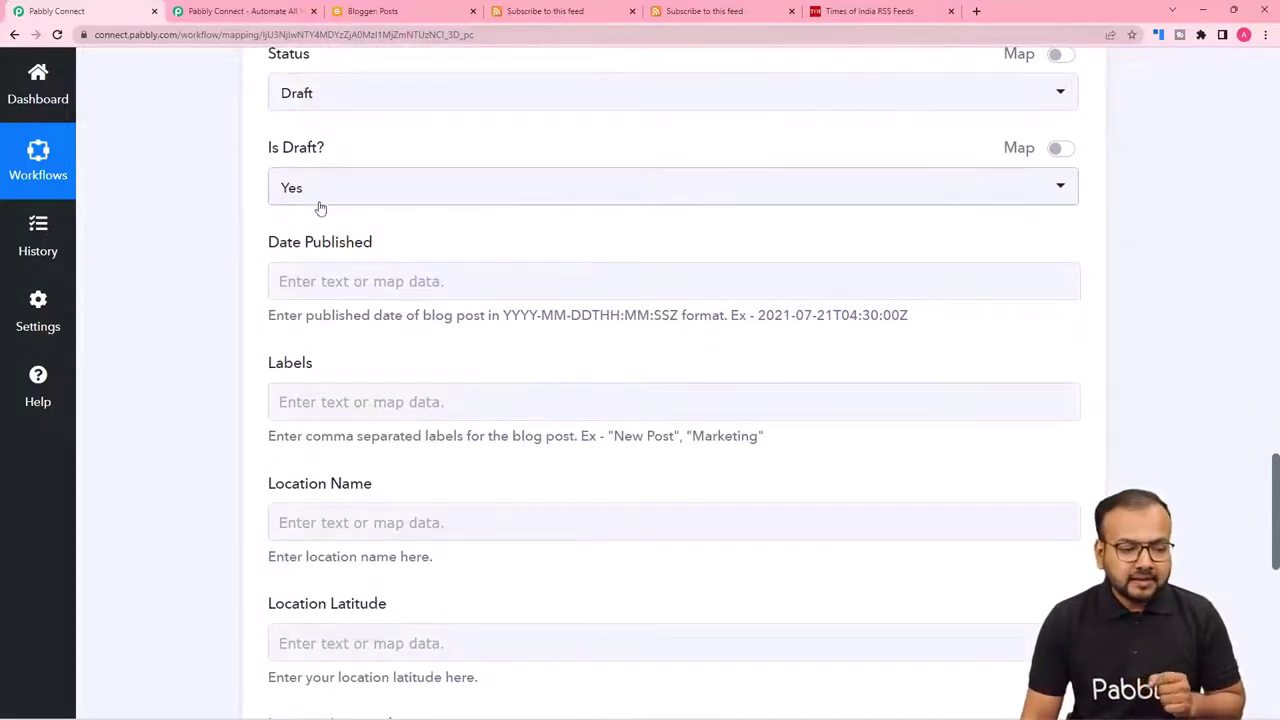
scroll(243, 237, down, 1)
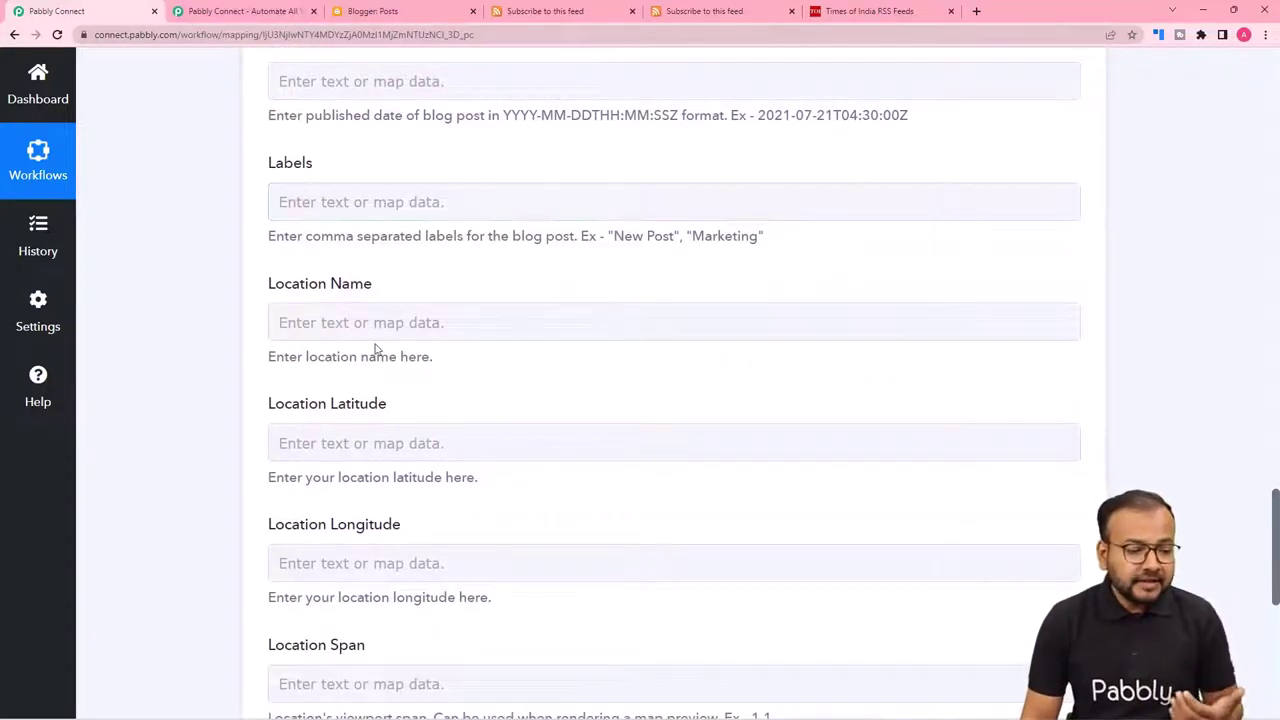
scroll(374, 349, down, 1)
scroll(392, 283, down, 1)
scroll(218, 272, down, 1)
scroll(216, 271, down, 1)
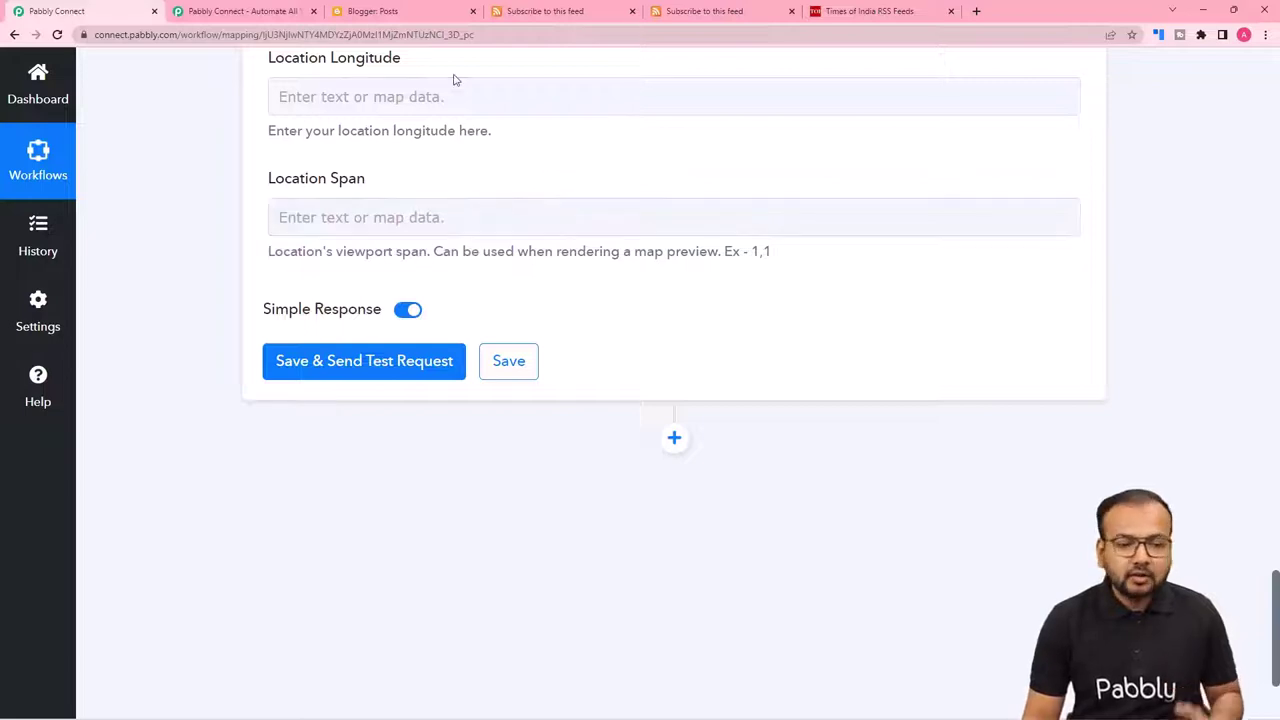
click(405, 14)
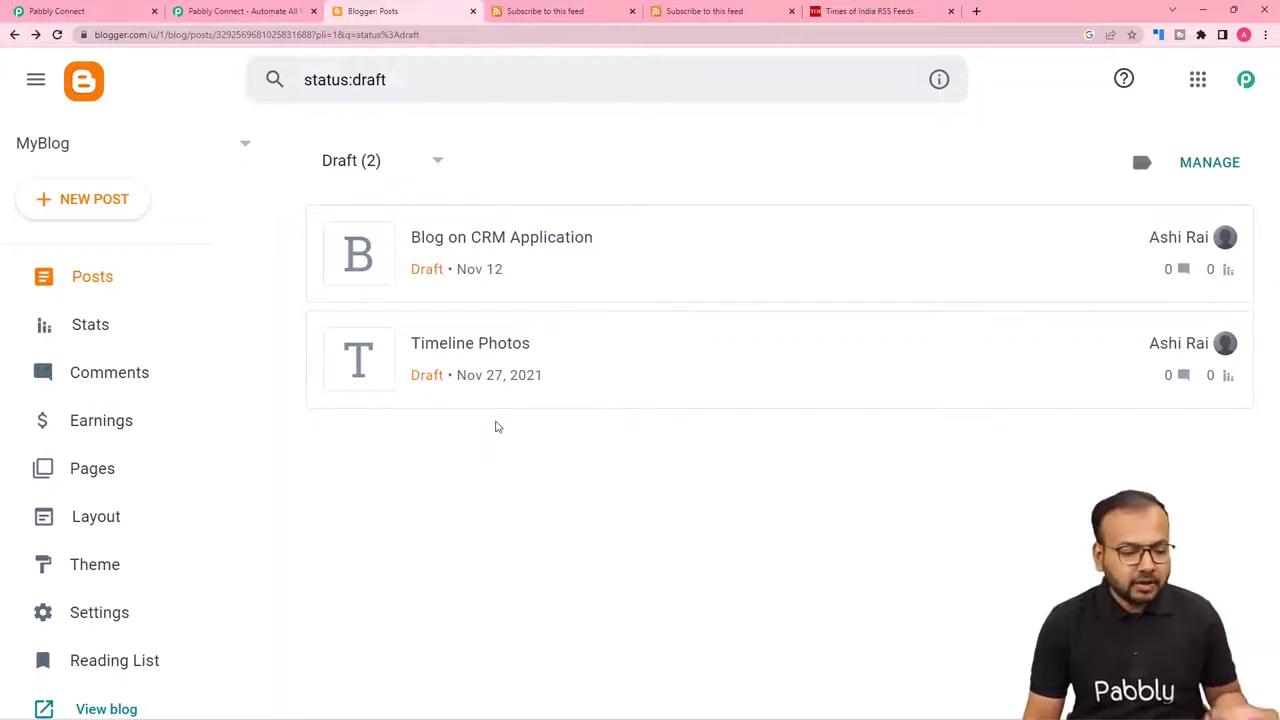
click(82, 12)
click(305, 365)
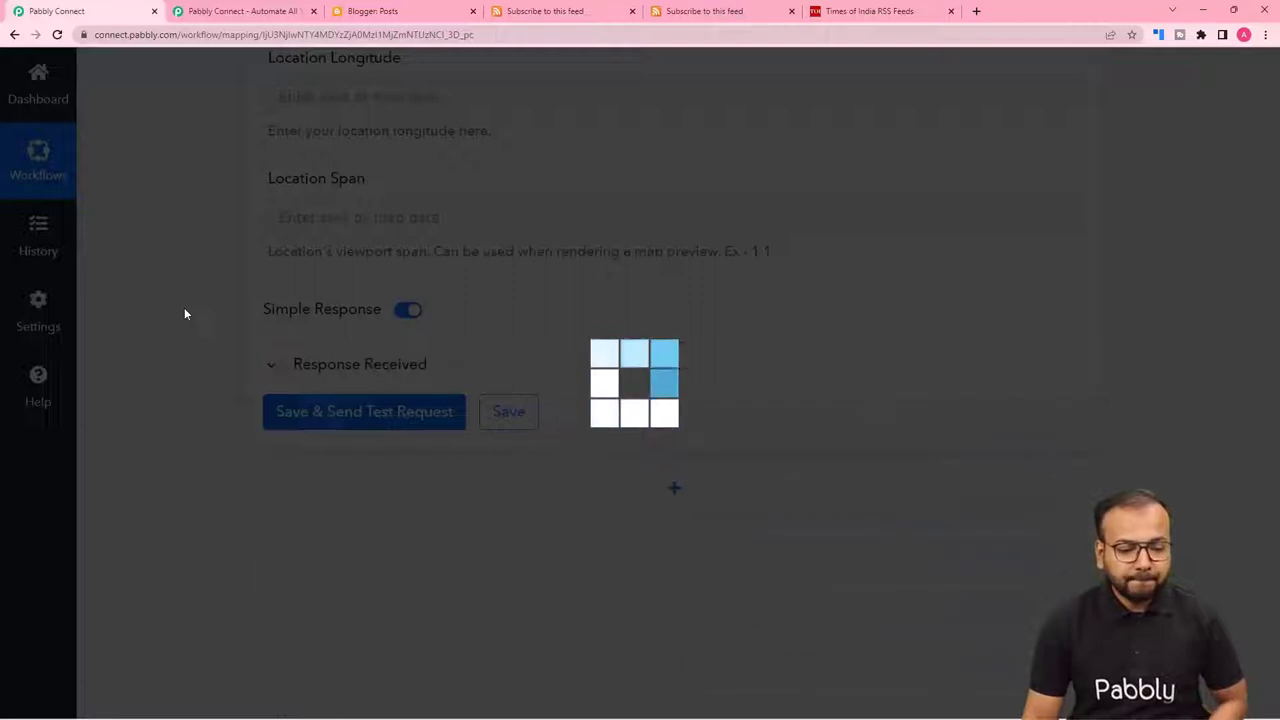
scroll(184, 314, down, 4)
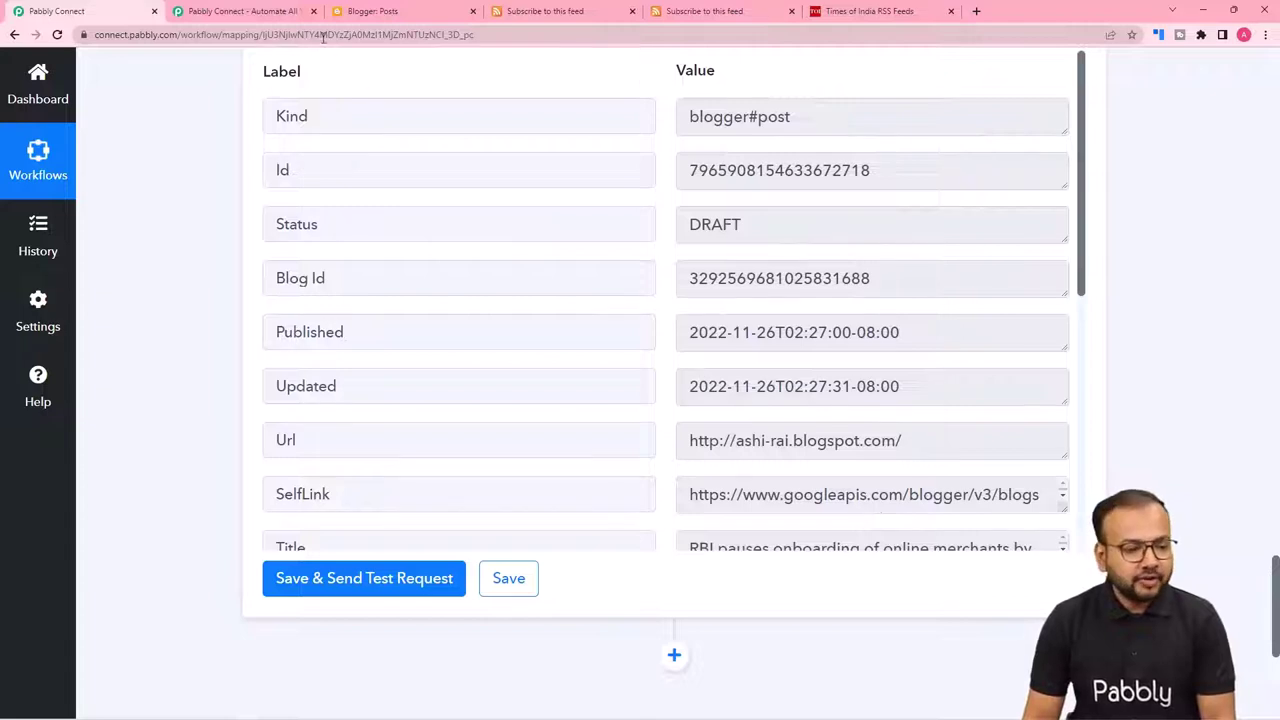
Refresh the Blogger drafts list and compare the newly created post with the Times of India Business feed preview
click(372, 11)
click(57, 34)
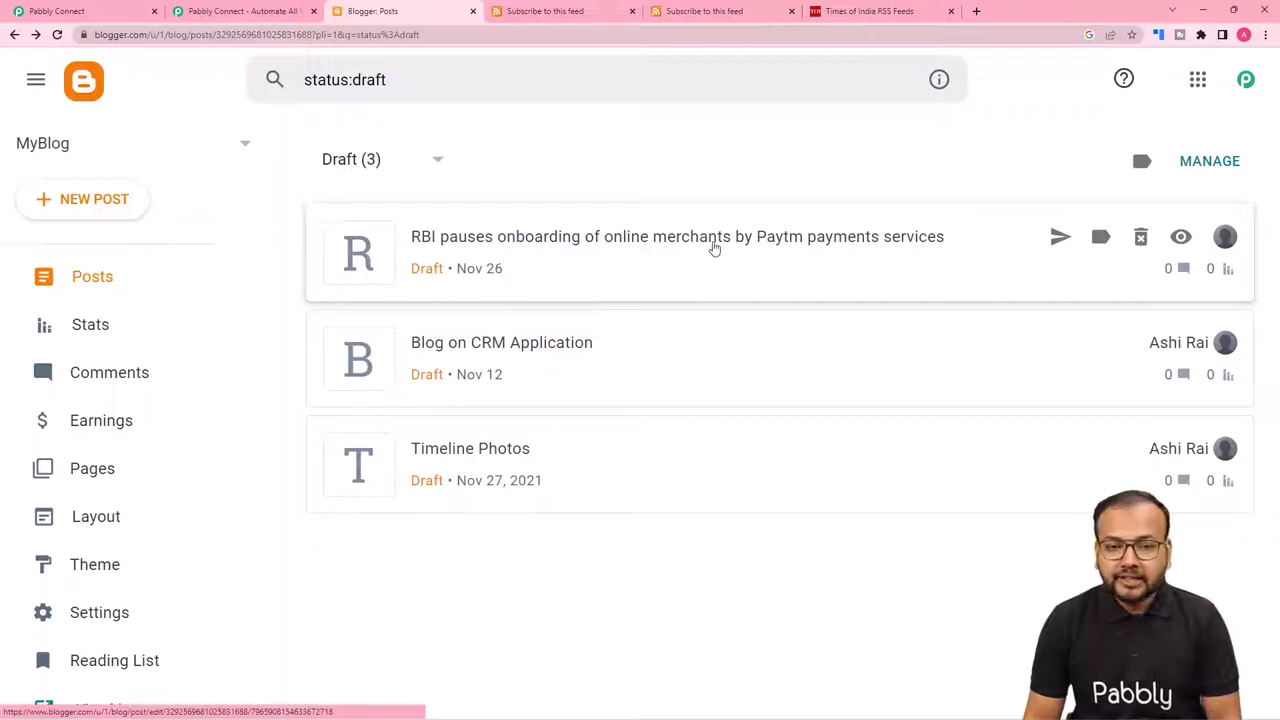
click(845, 14)
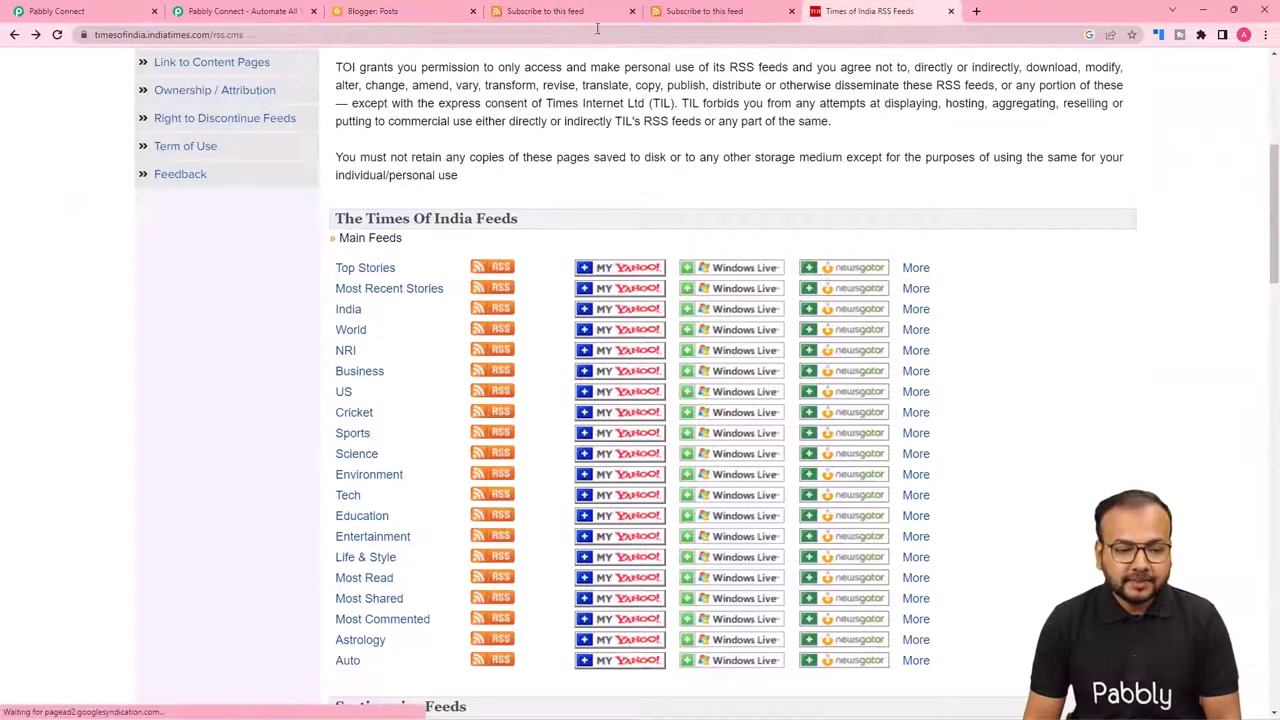
click(684, 11)
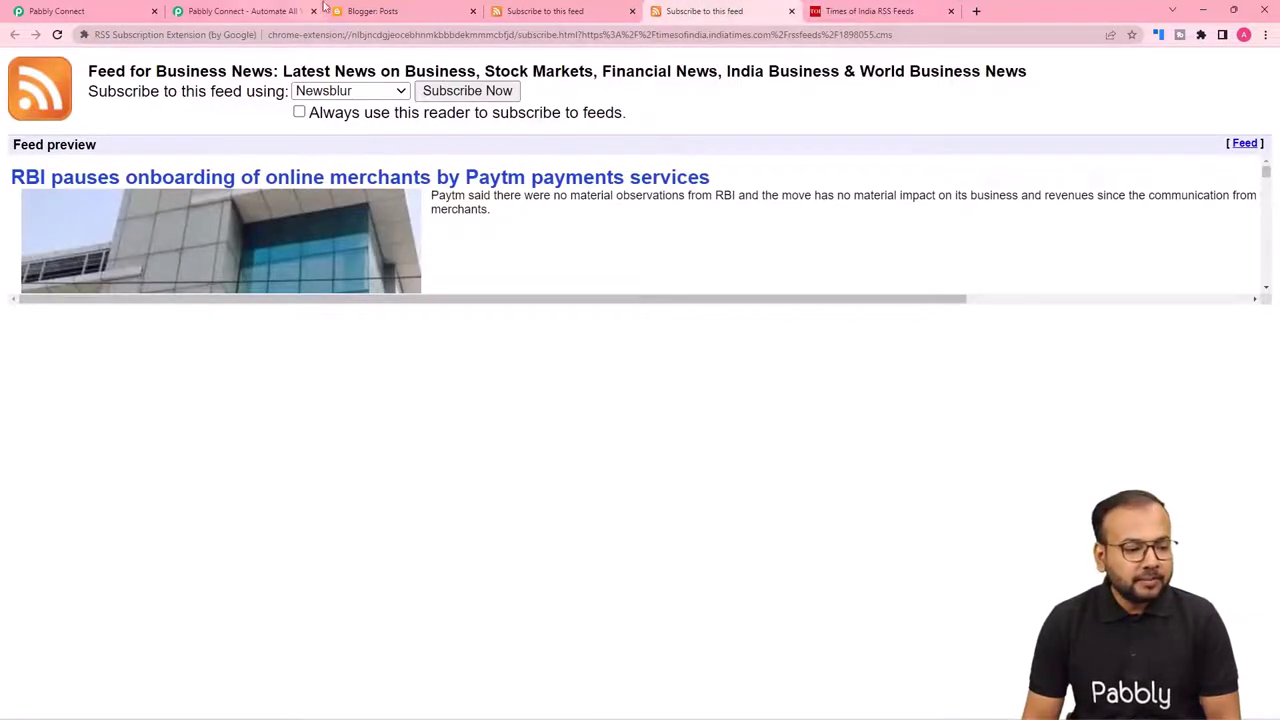
click(410, 12)
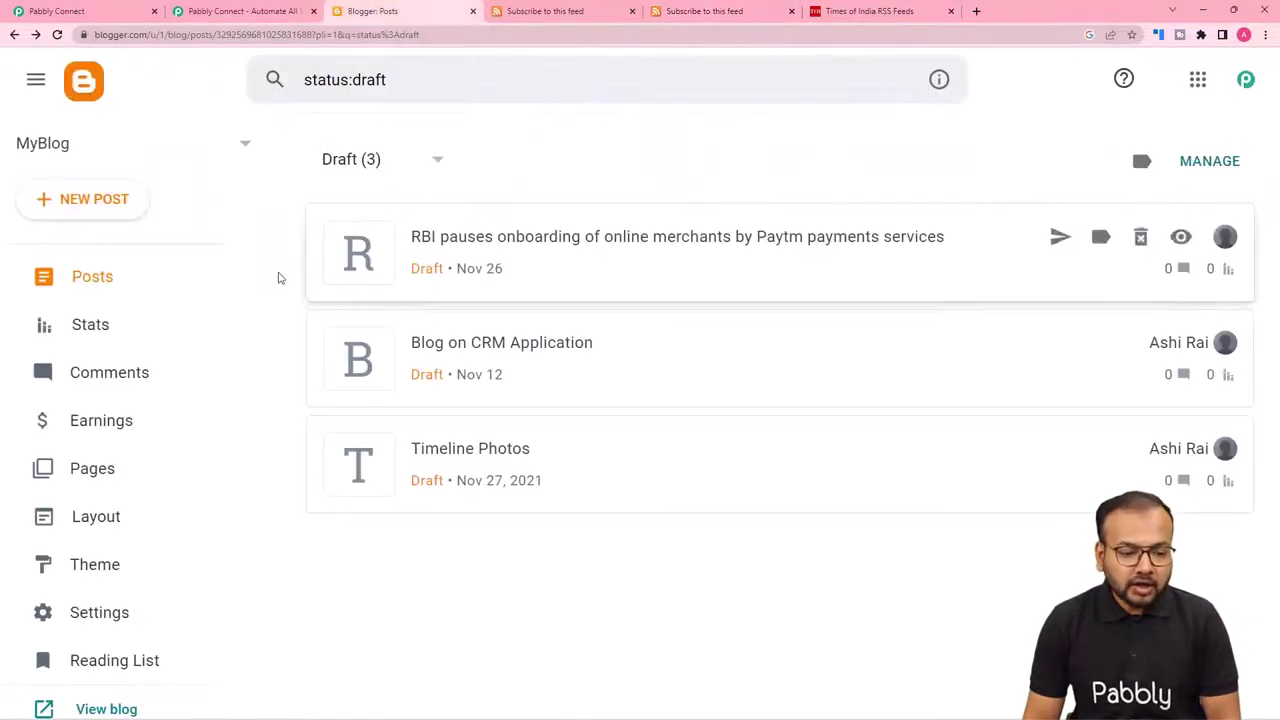
Collapse the Google Blogger action and the RSS by Pabbly trigger to review the whole workflow
click(115, 12)
scroll(999, 327, up, 15)
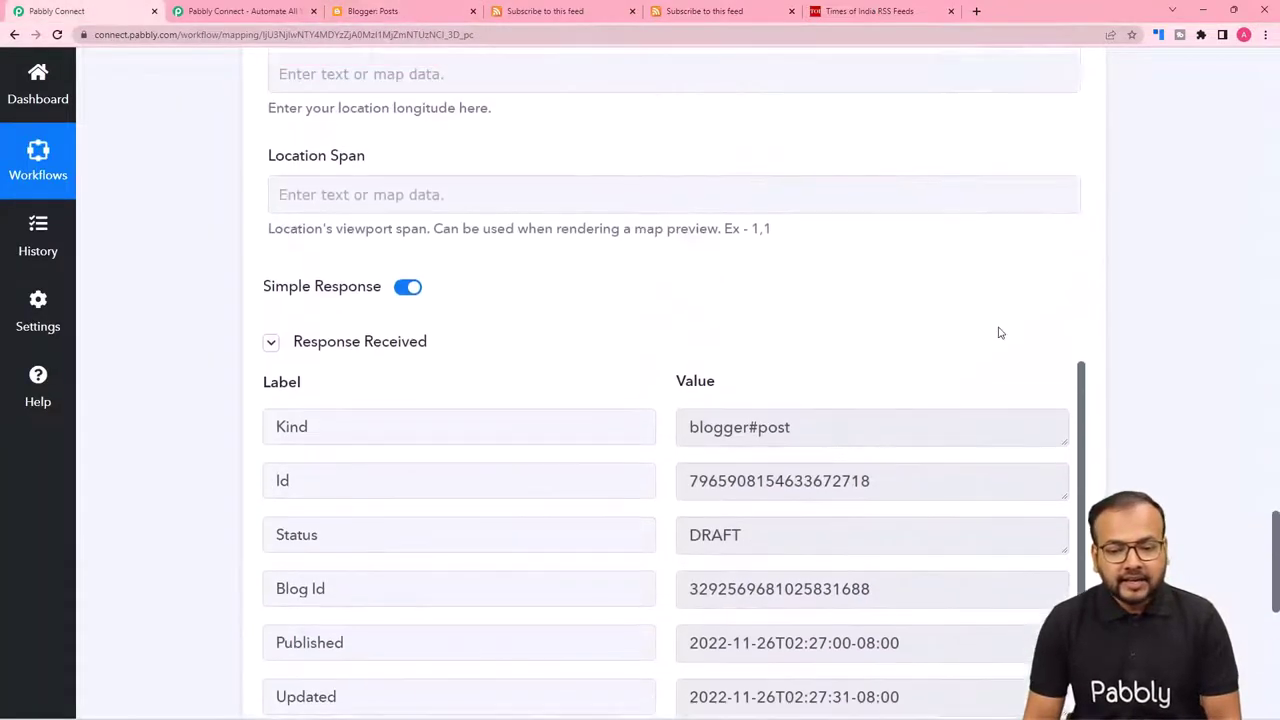
scroll(999, 332, up, 3)
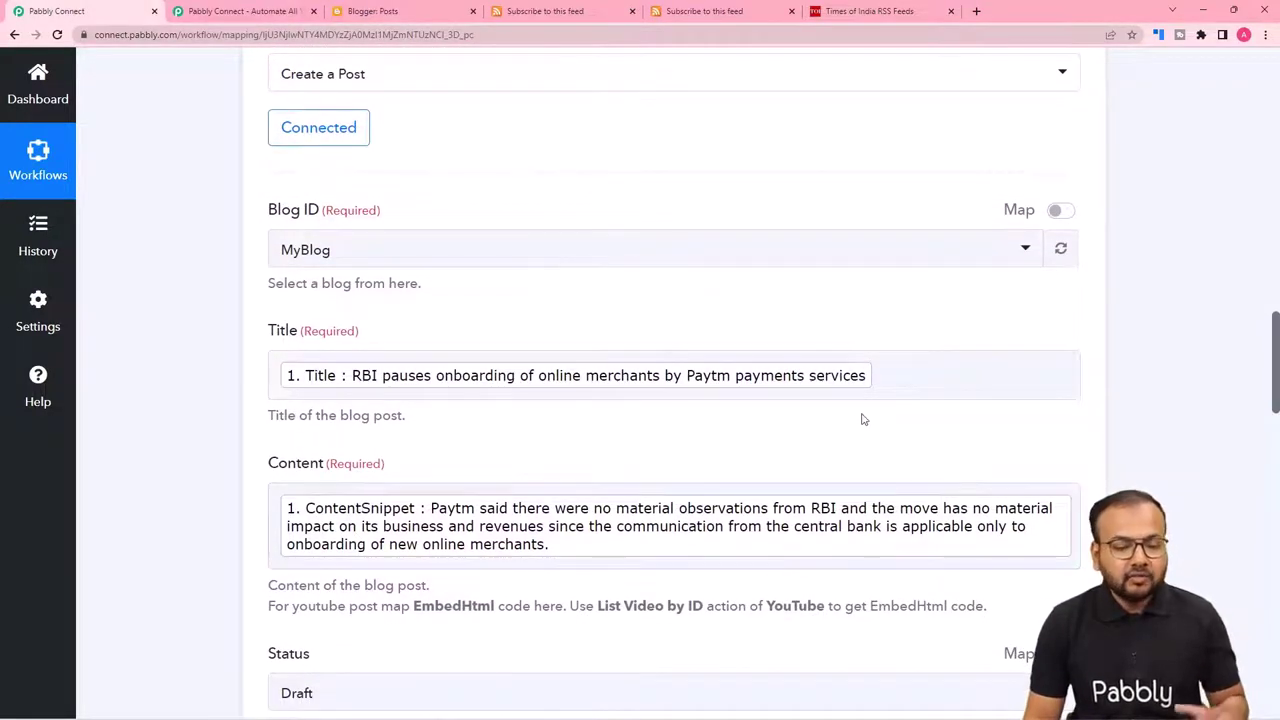
scroll(900, 405, up, 3)
click(1076, 136)
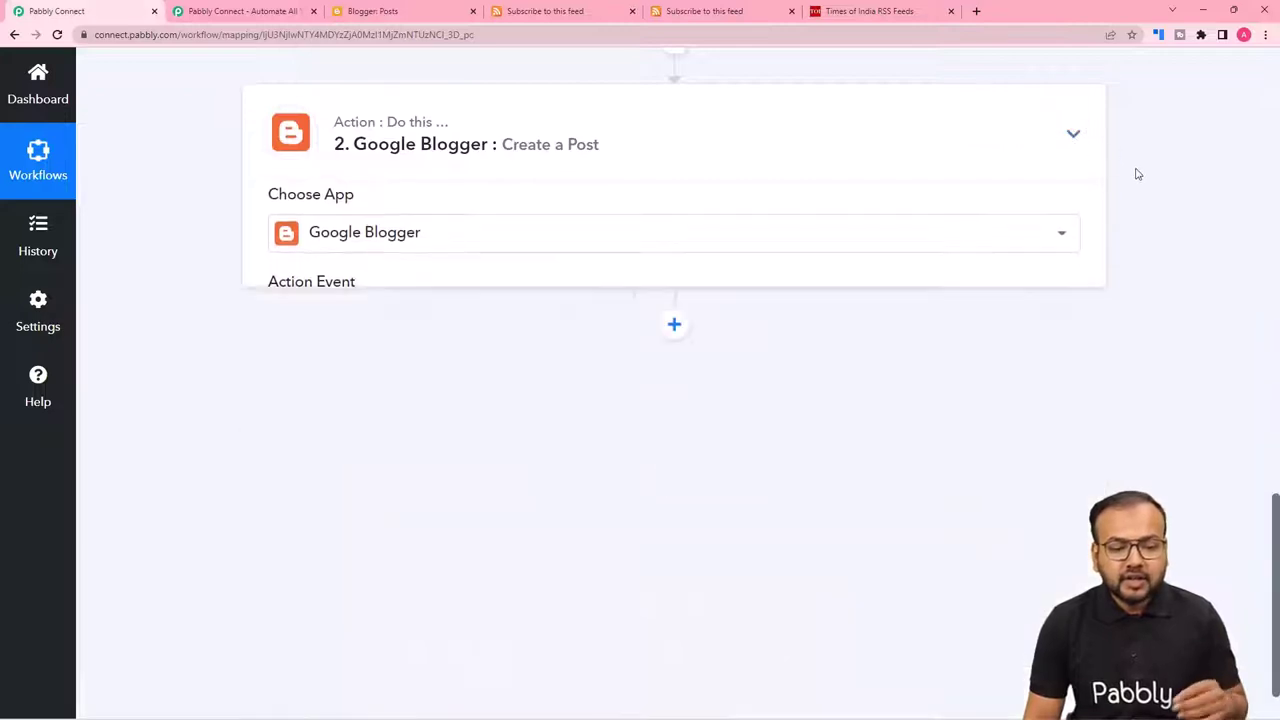
scroll(1170, 290, up, 5)
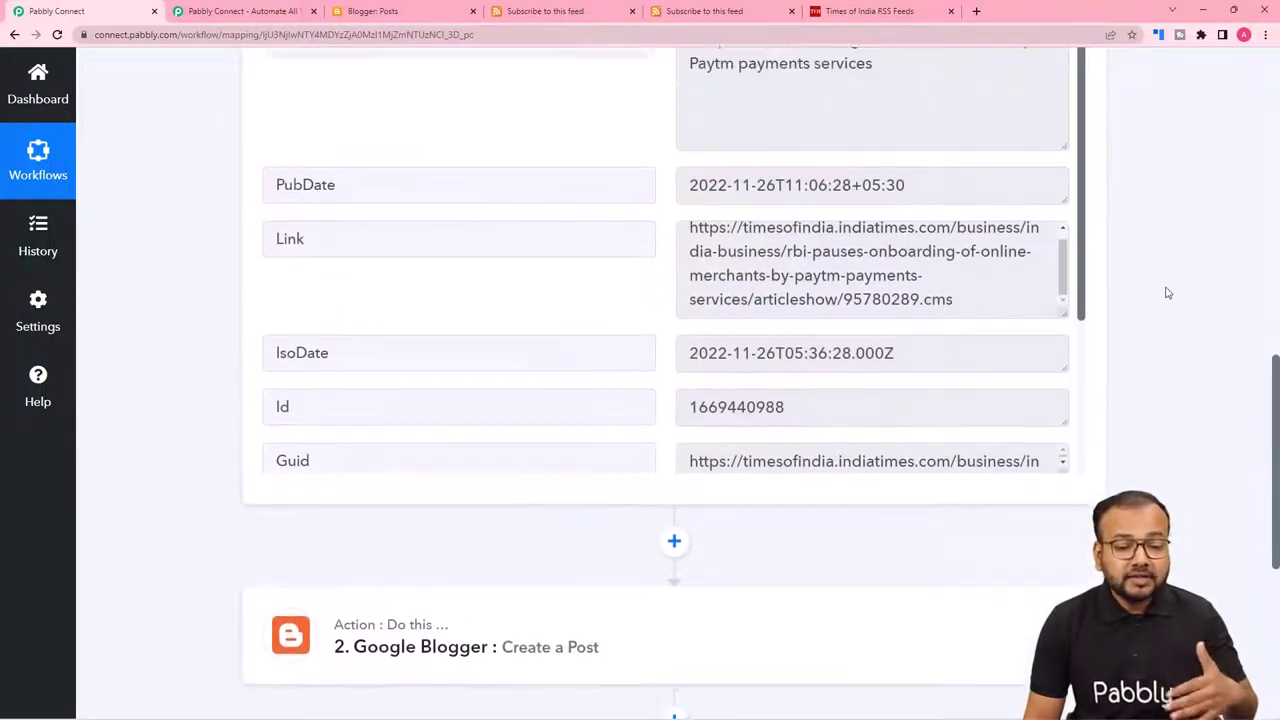
scroll(1165, 293, up, 10)
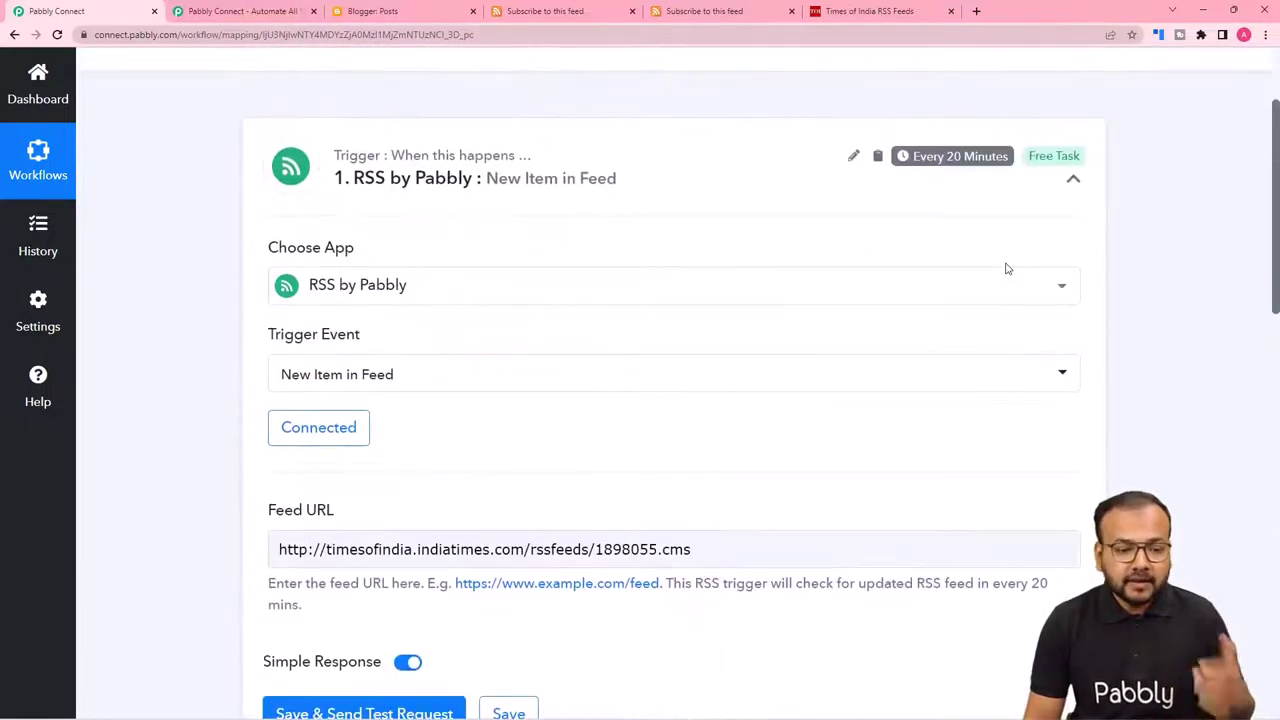
click(1084, 188)
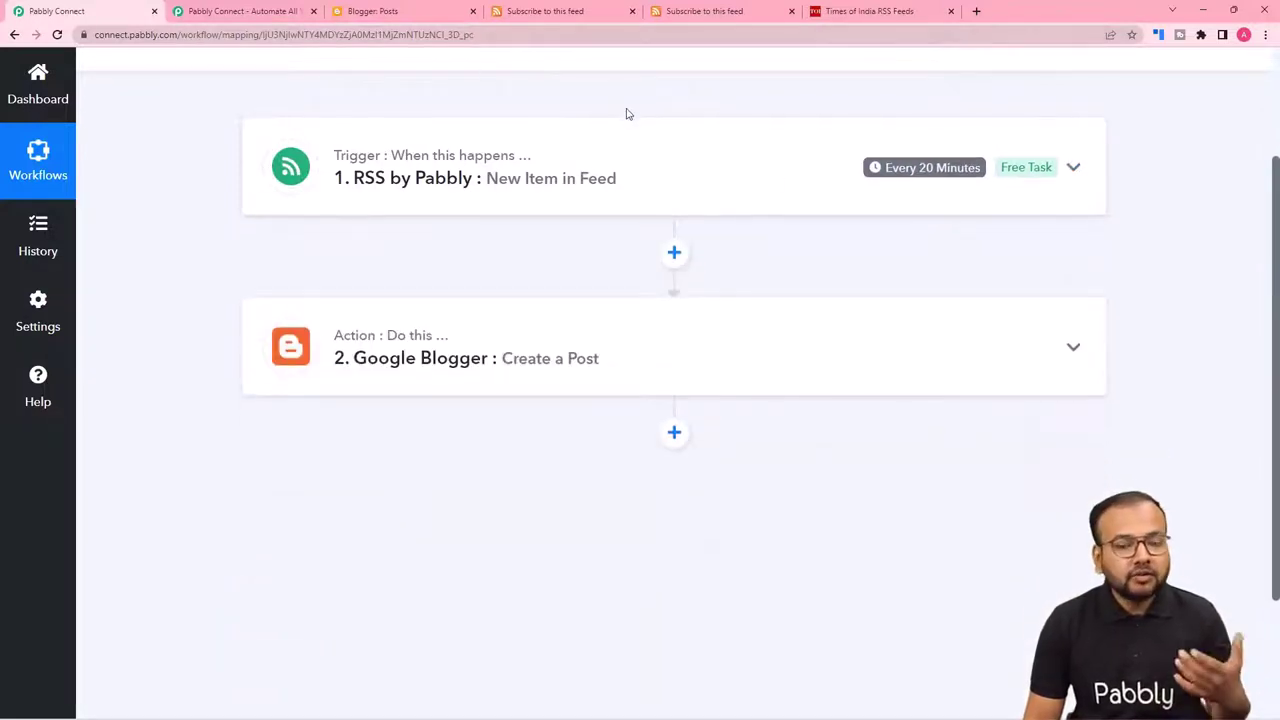
scroll(653, 235, up, 2)
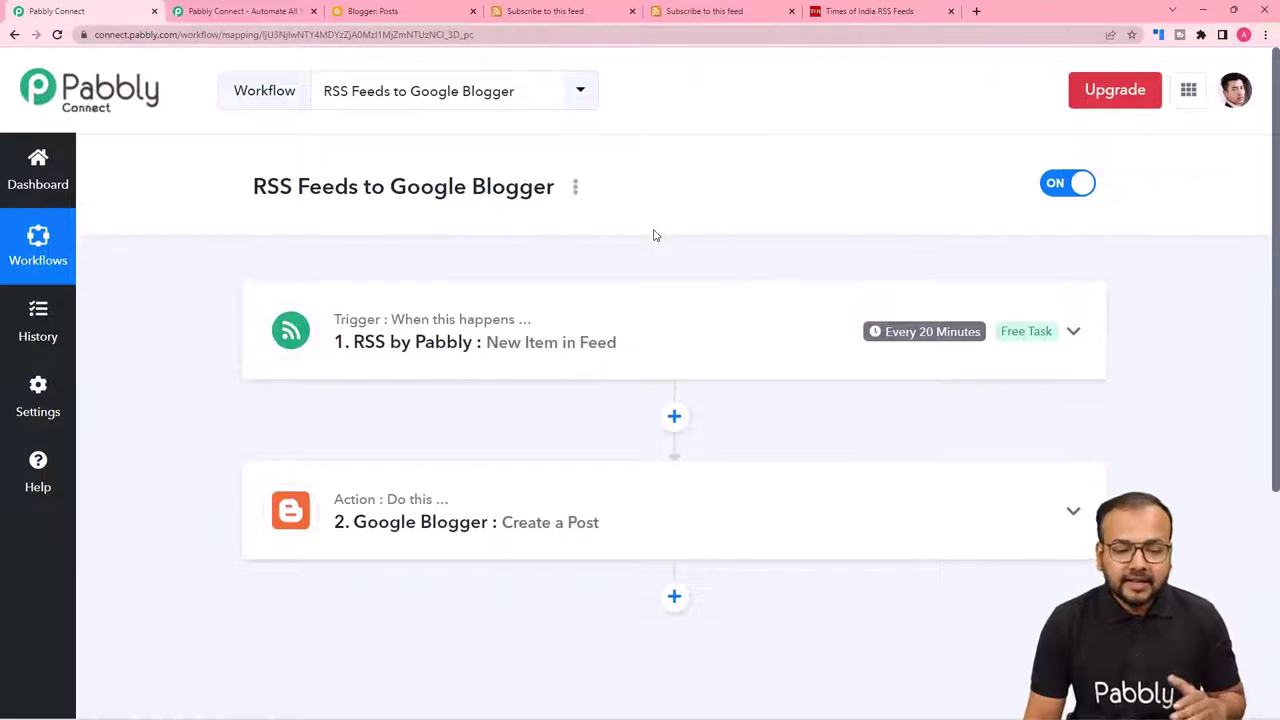
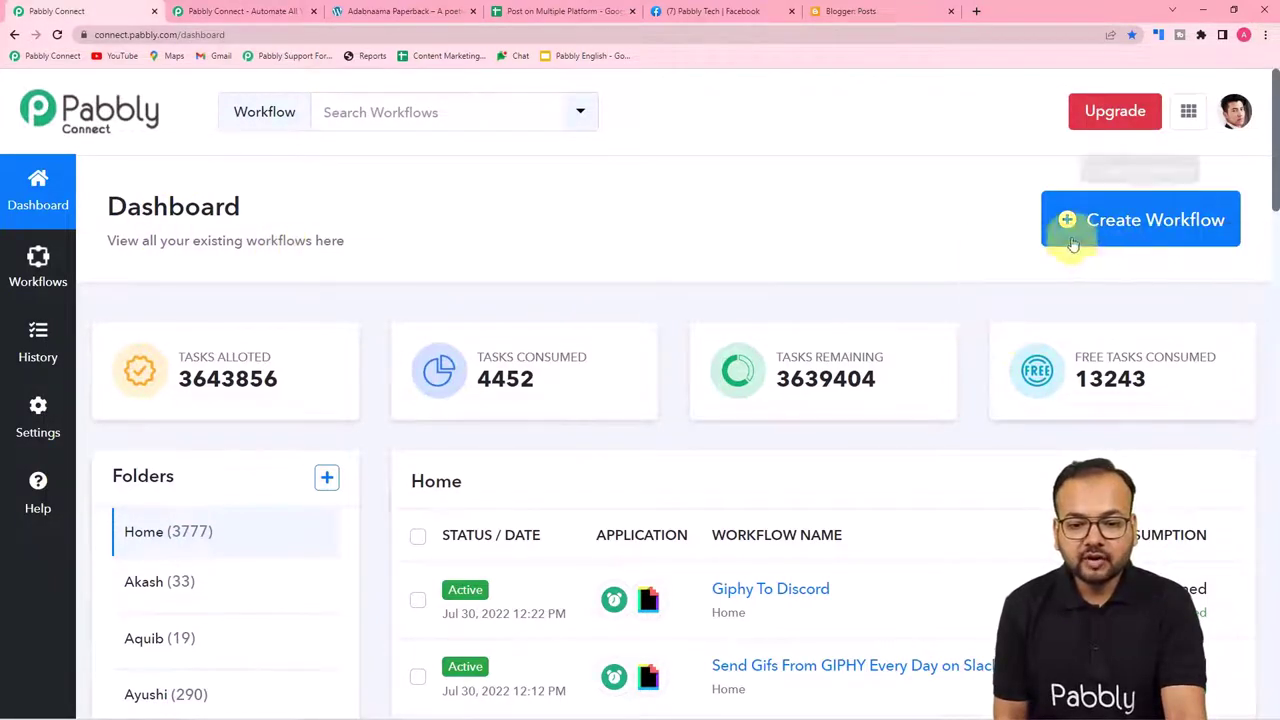
Create a new workflow named "Create posts in Multiple Social Media Accounts Automatically"
click(1105, 232)
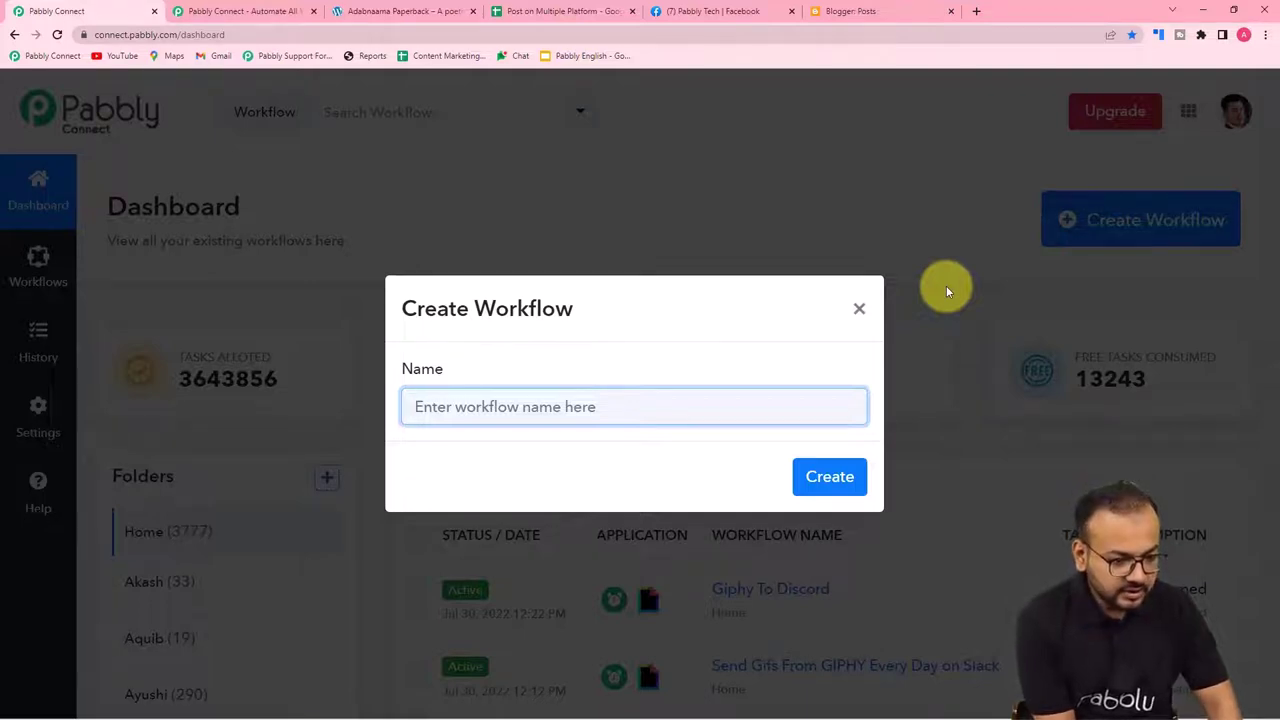
text(Sen)
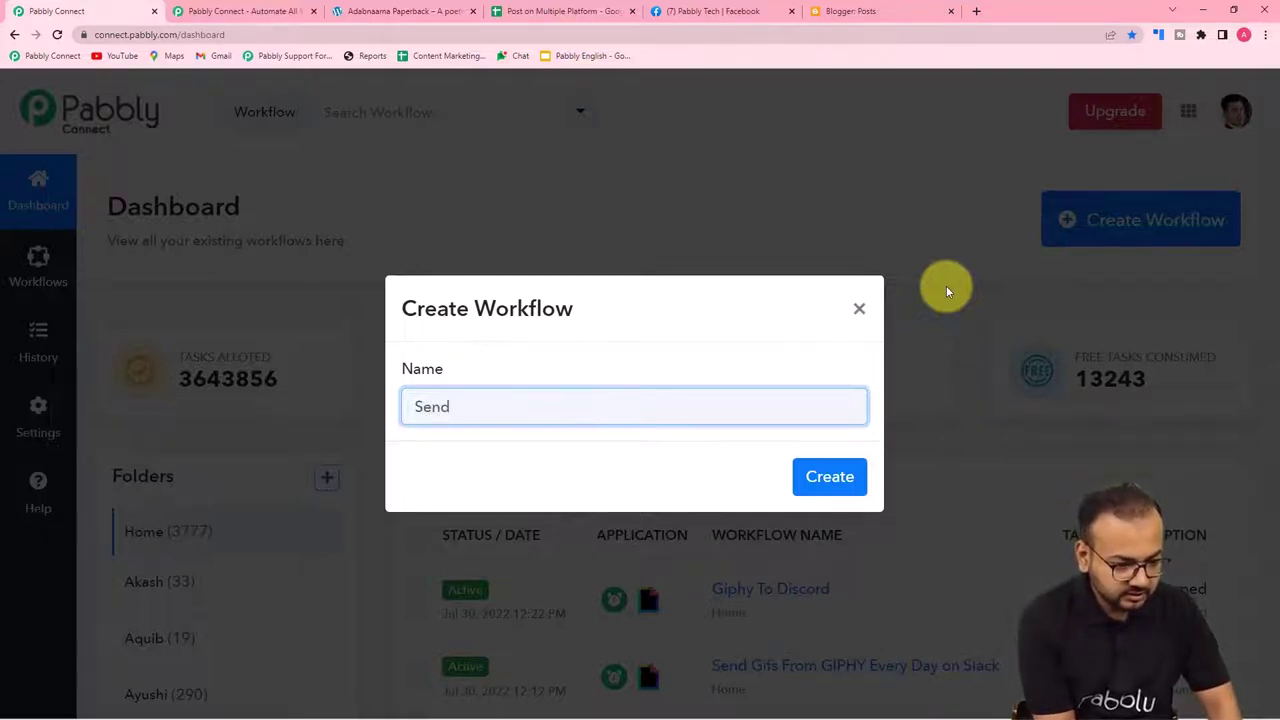
text(d)
key(BackSpace)
key(BackSpace)
key(BackSpace)
key(BackSpace)
key(BackSpace)
text(Create )
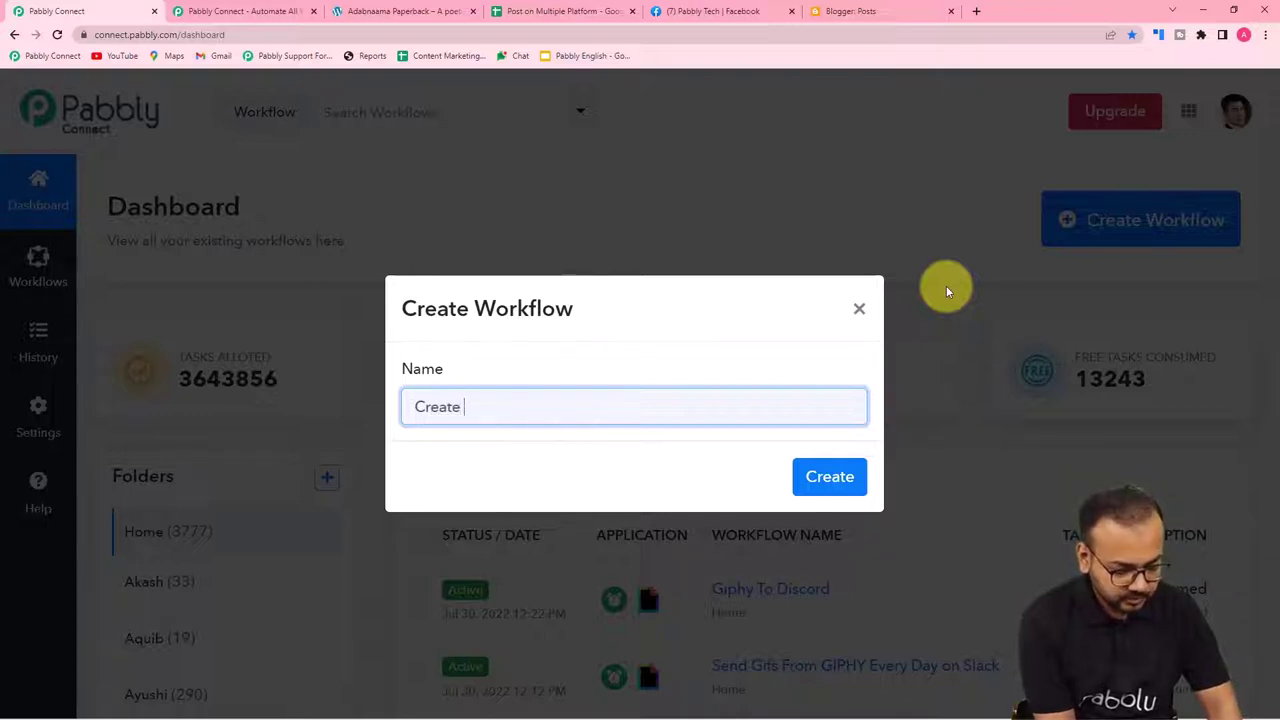
text(posts in Multiple So)
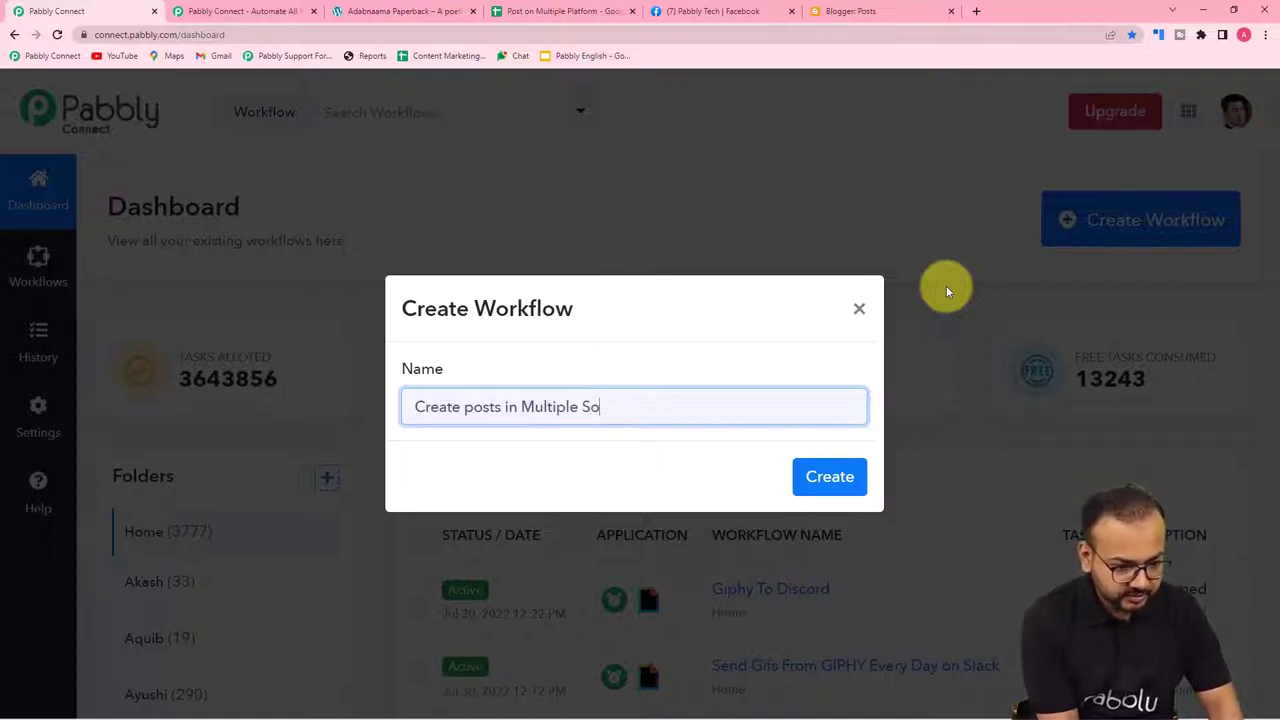
text(cial Me)
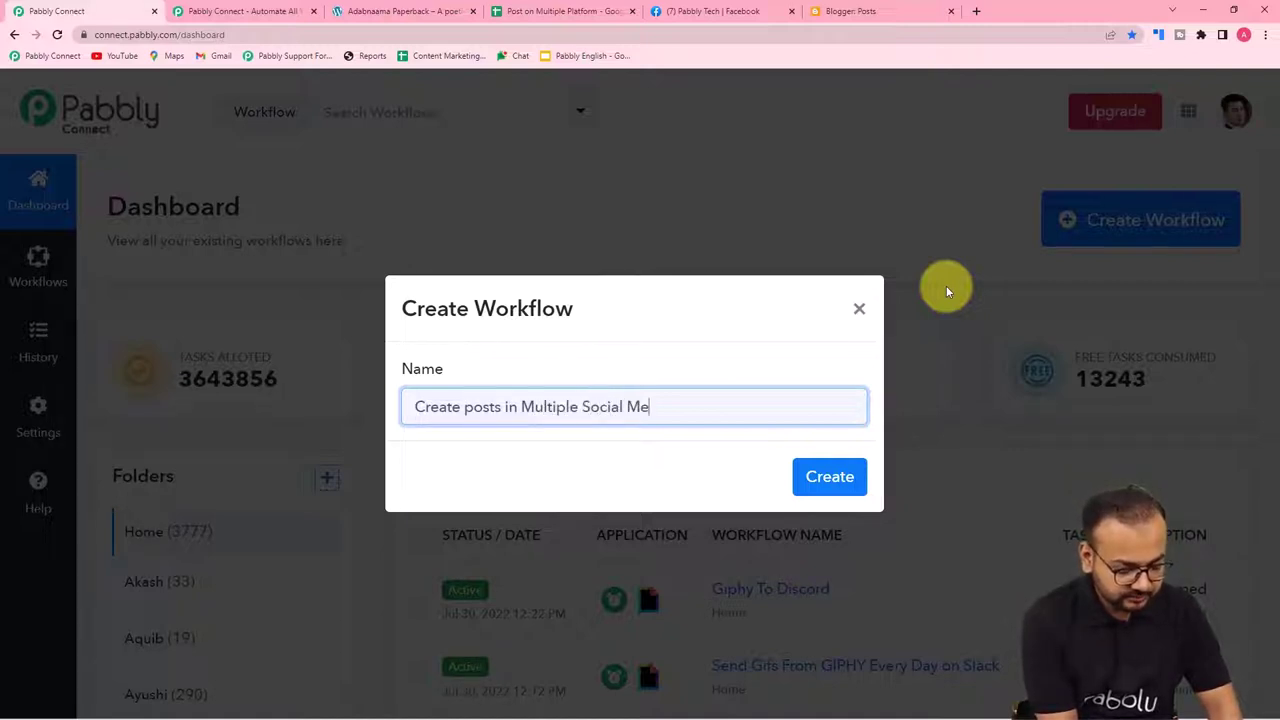
text(dia Accou)
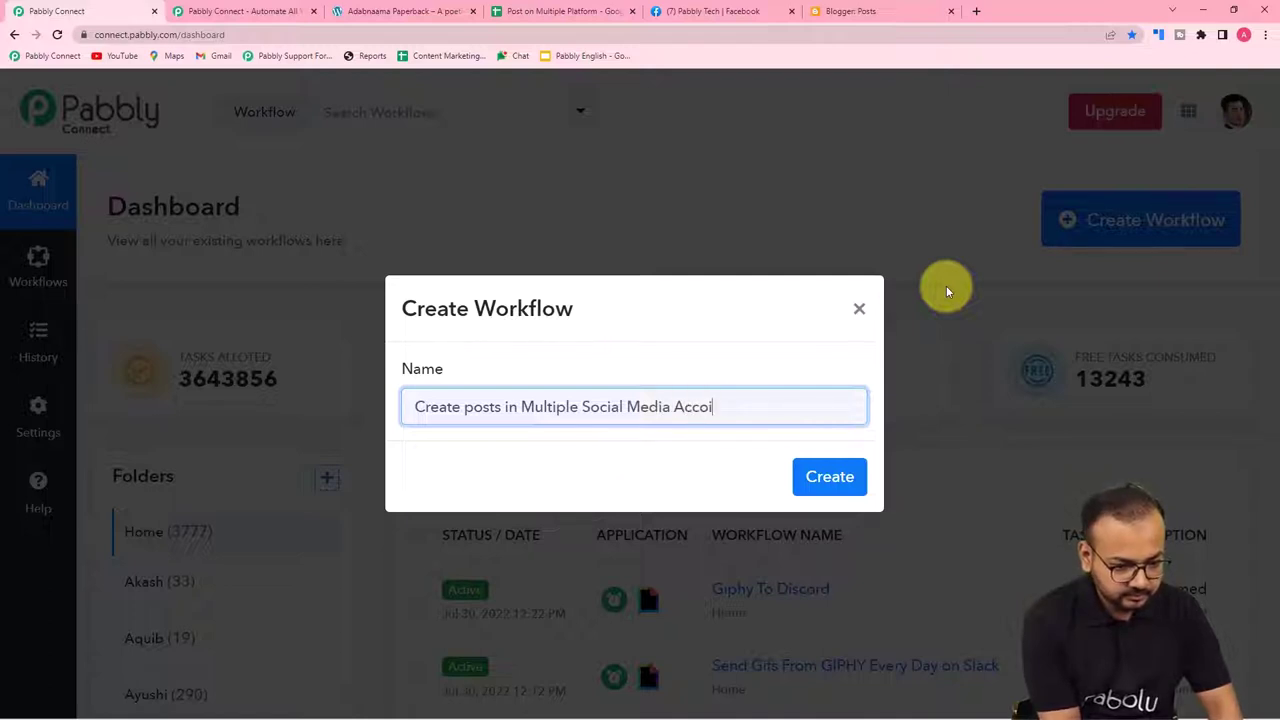
text(nts)
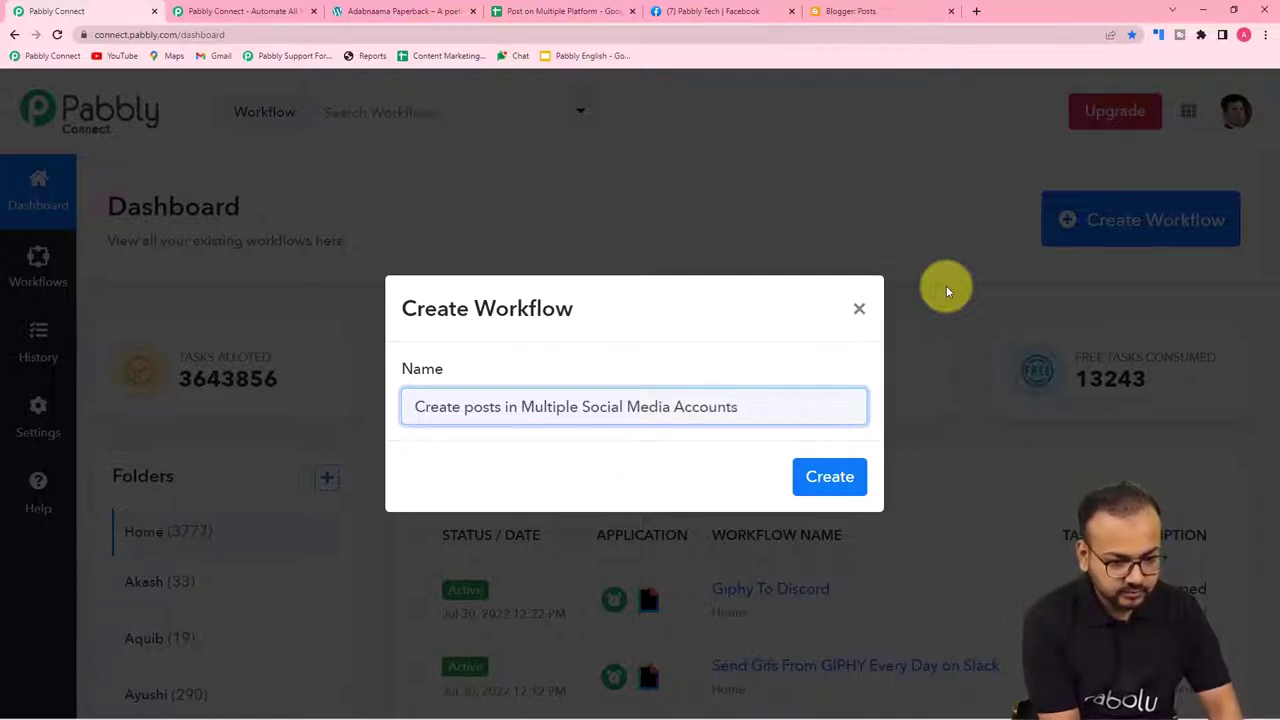
text( Automaticall)
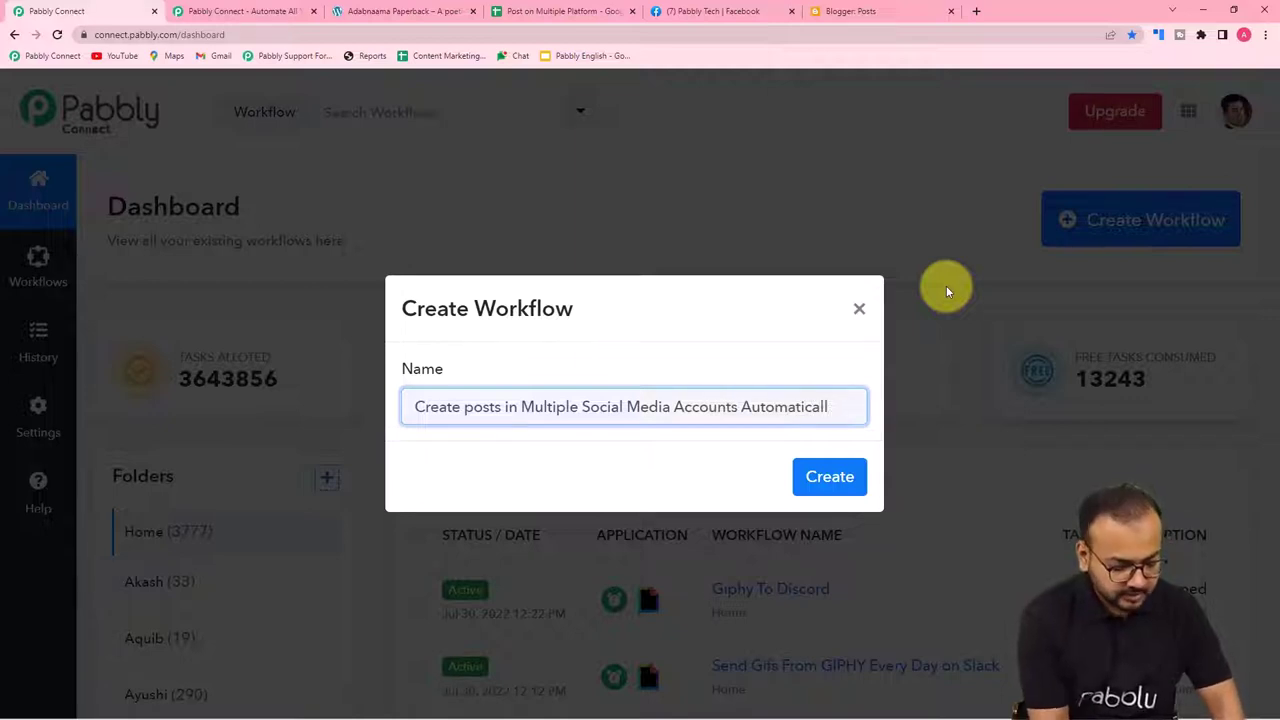
text(y)
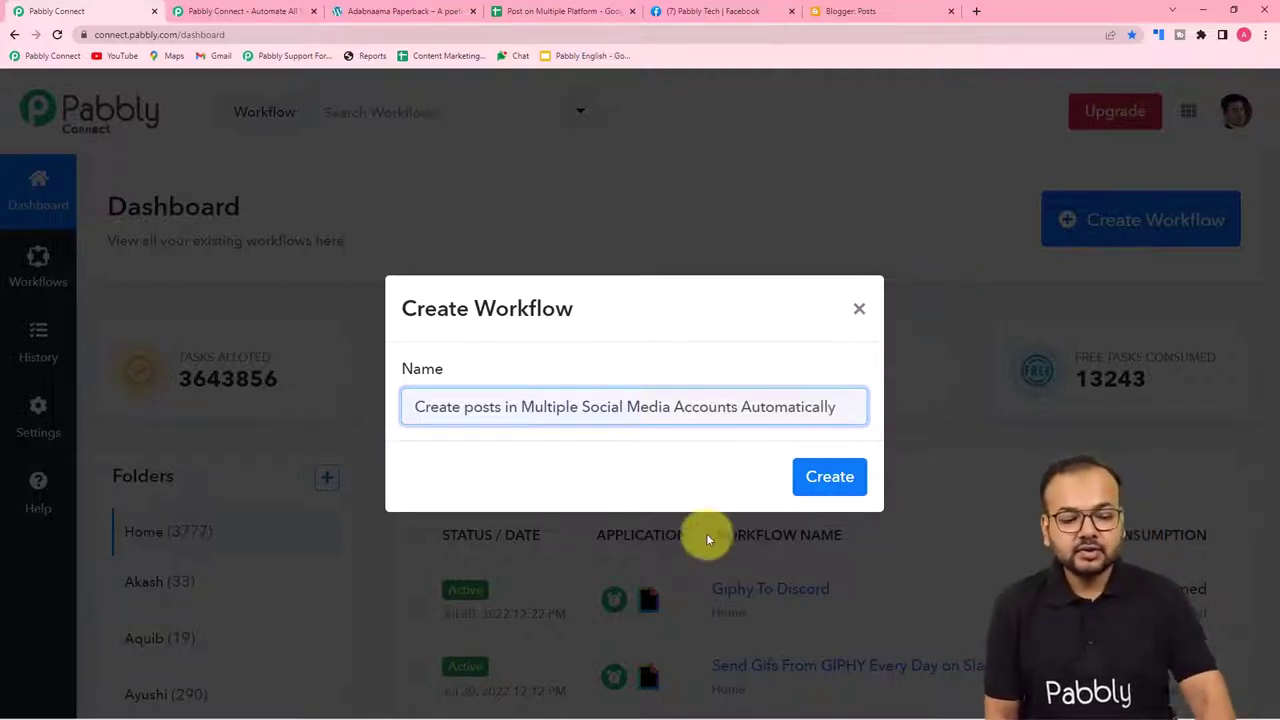
click(830, 477)
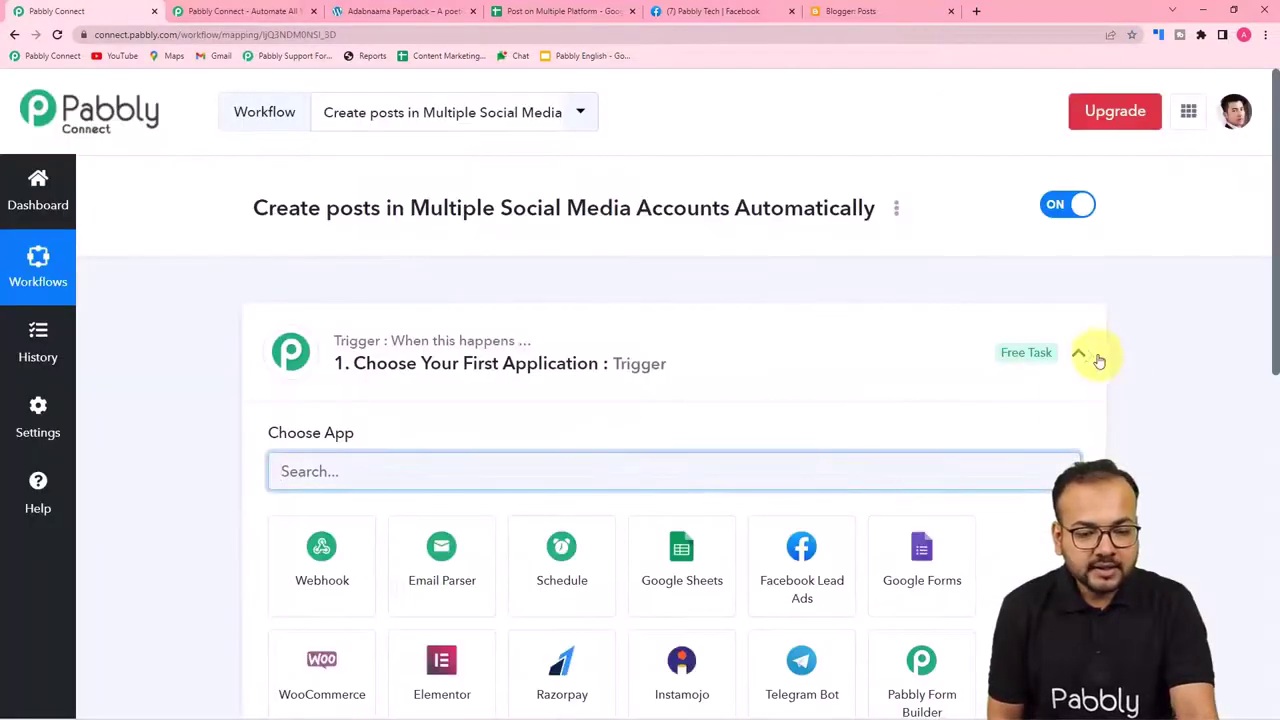
Set the workflow's trigger app to WordPress with the New Post Published event, and read the webhook setup instructions
click(1080, 354)
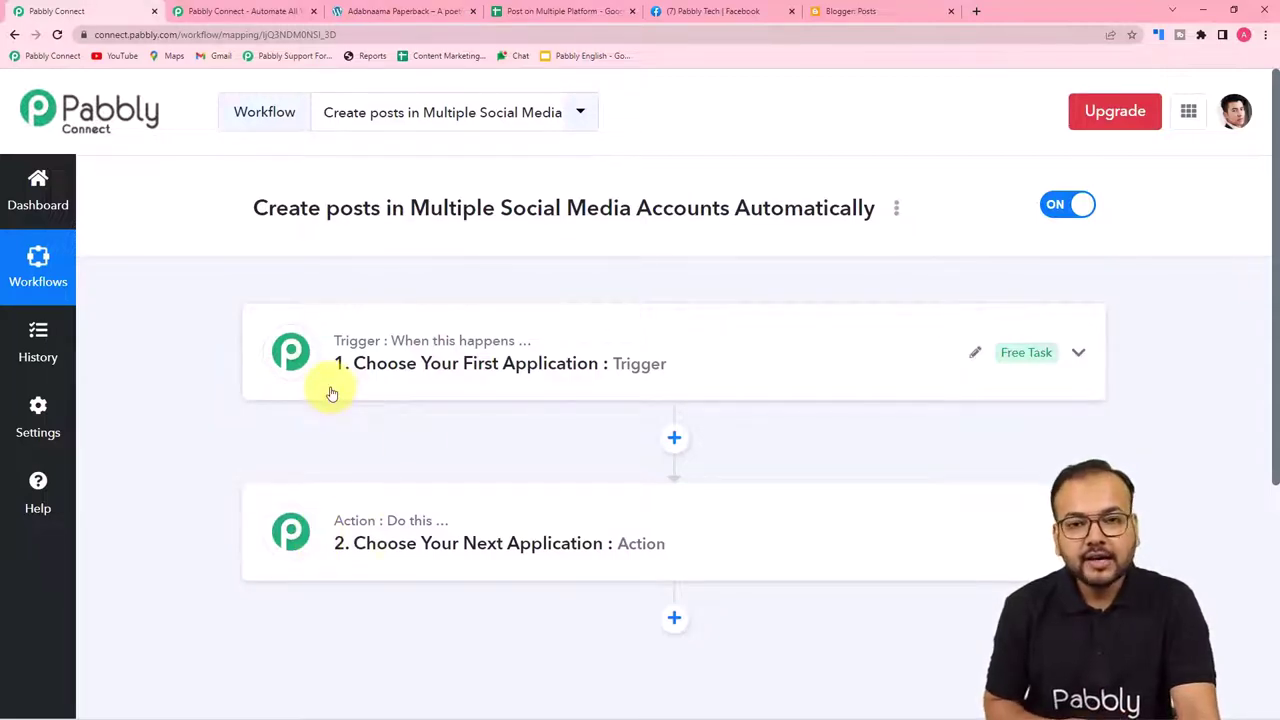
mouse_move(380, 529)
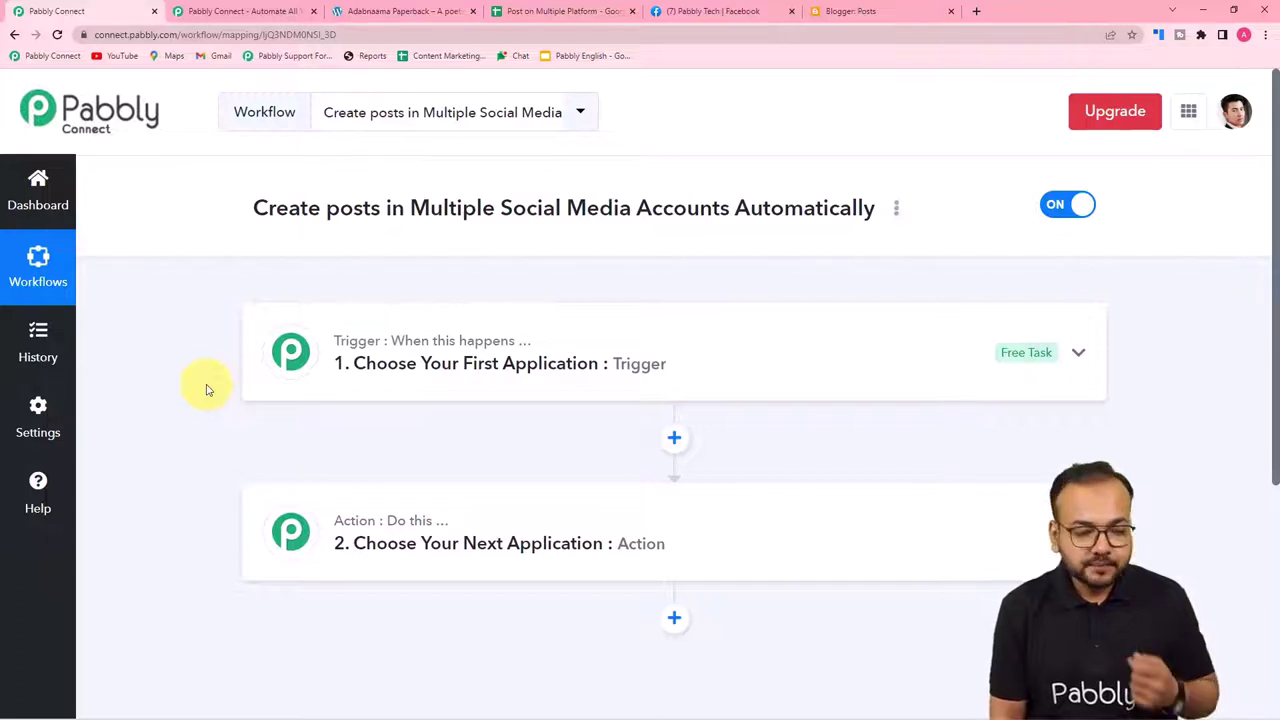
click(391, 372)
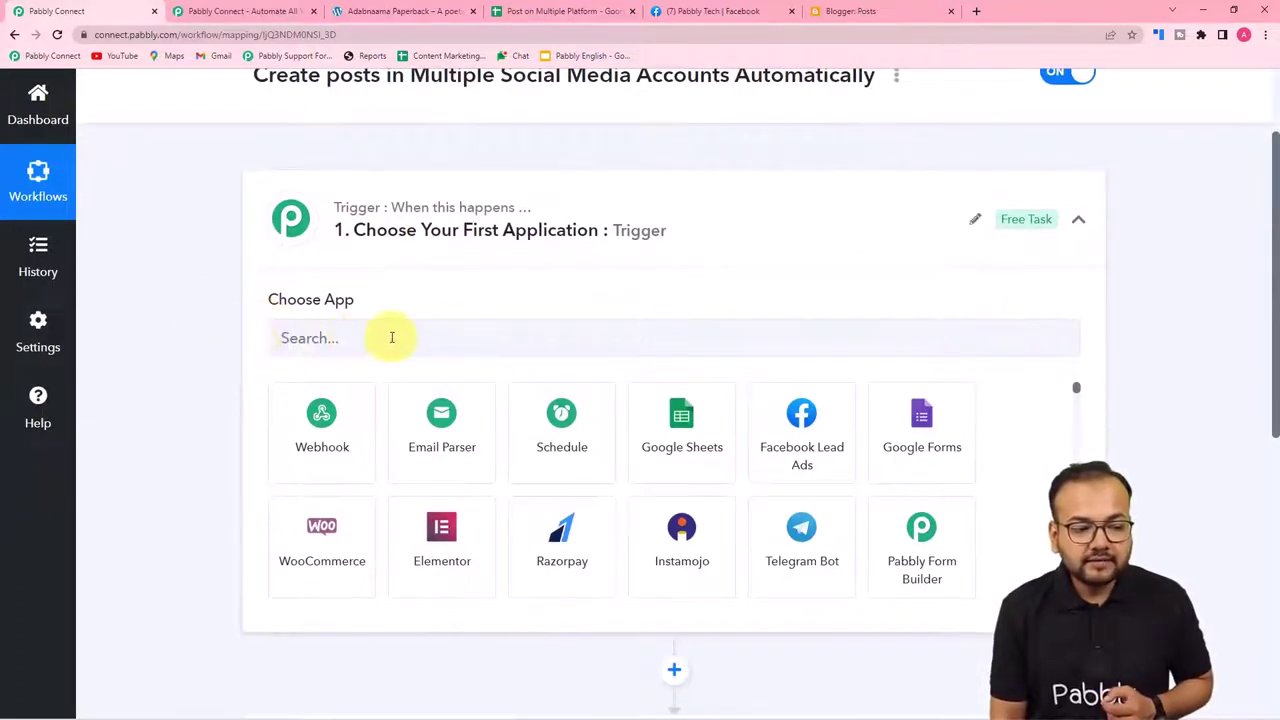
click(394, 339)
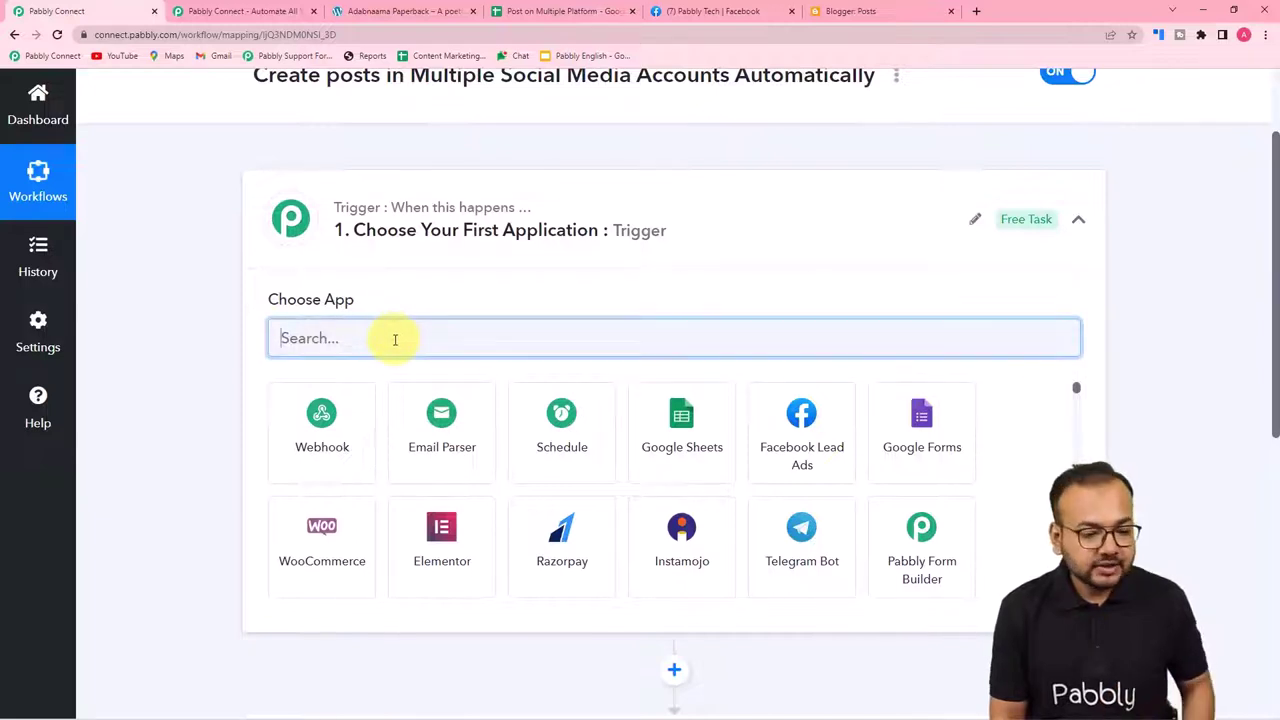
text(wor)
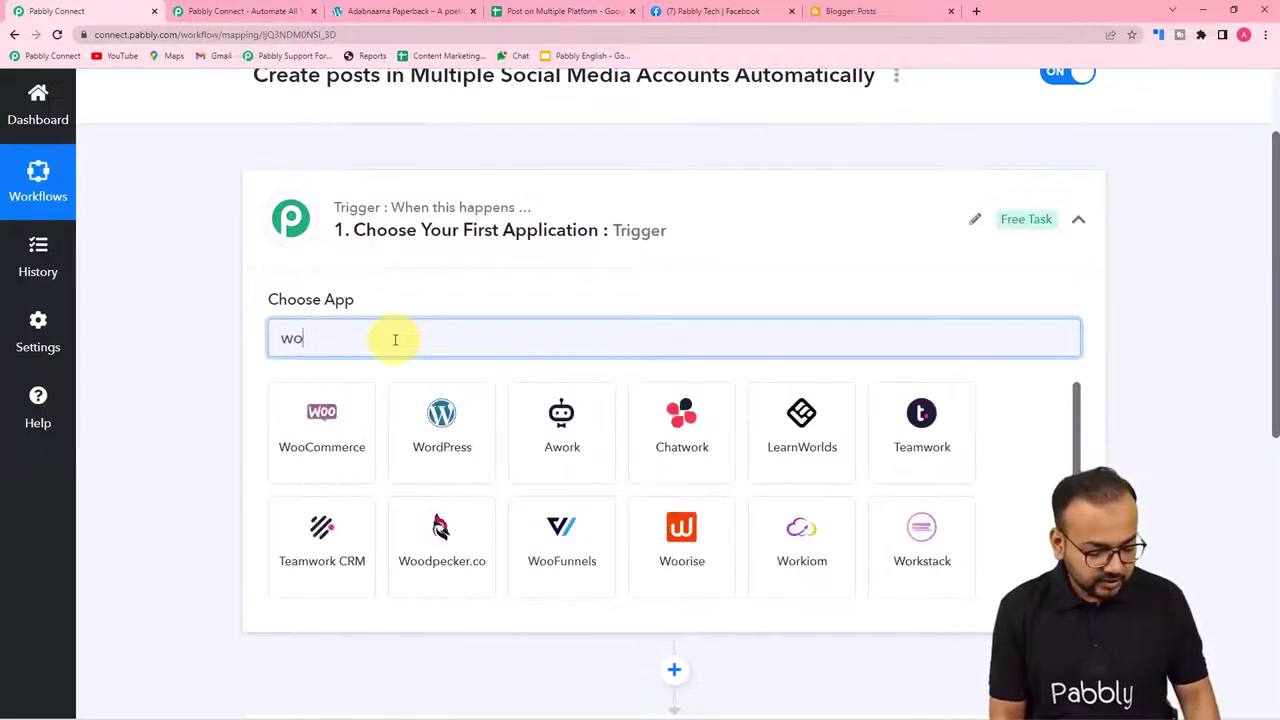
click(321, 415)
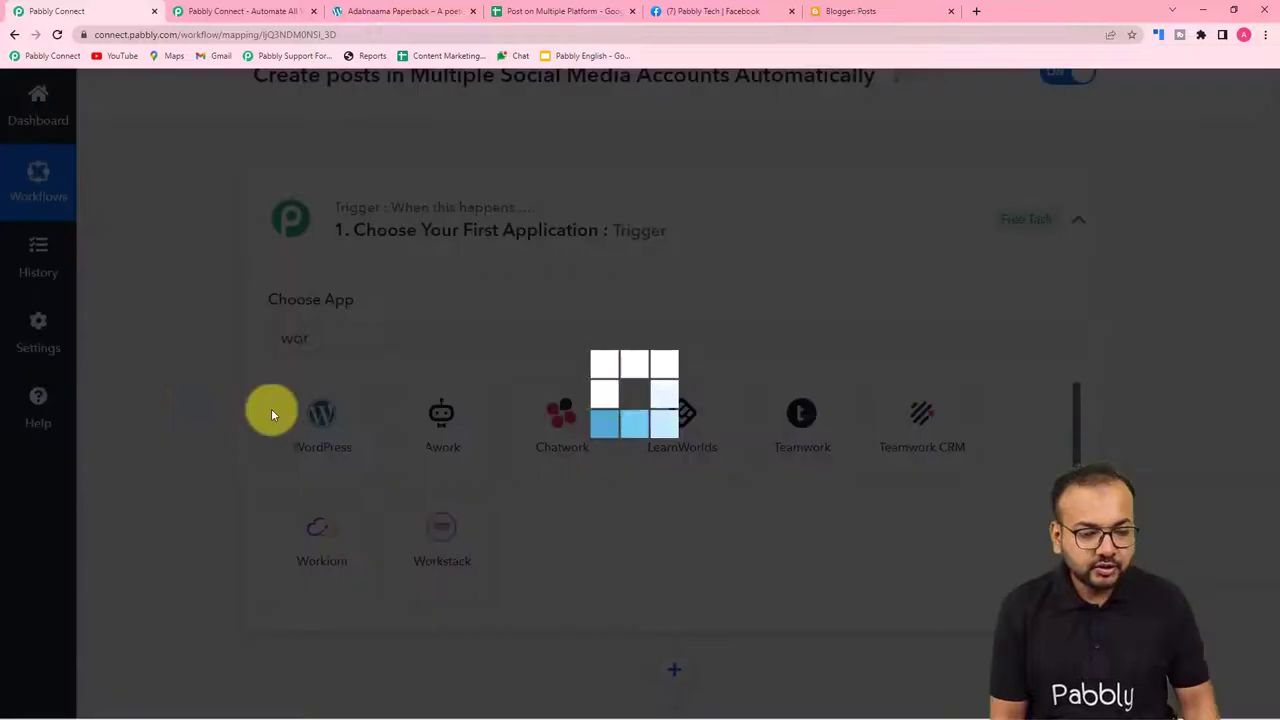
scroll(360, 410, down, 2)
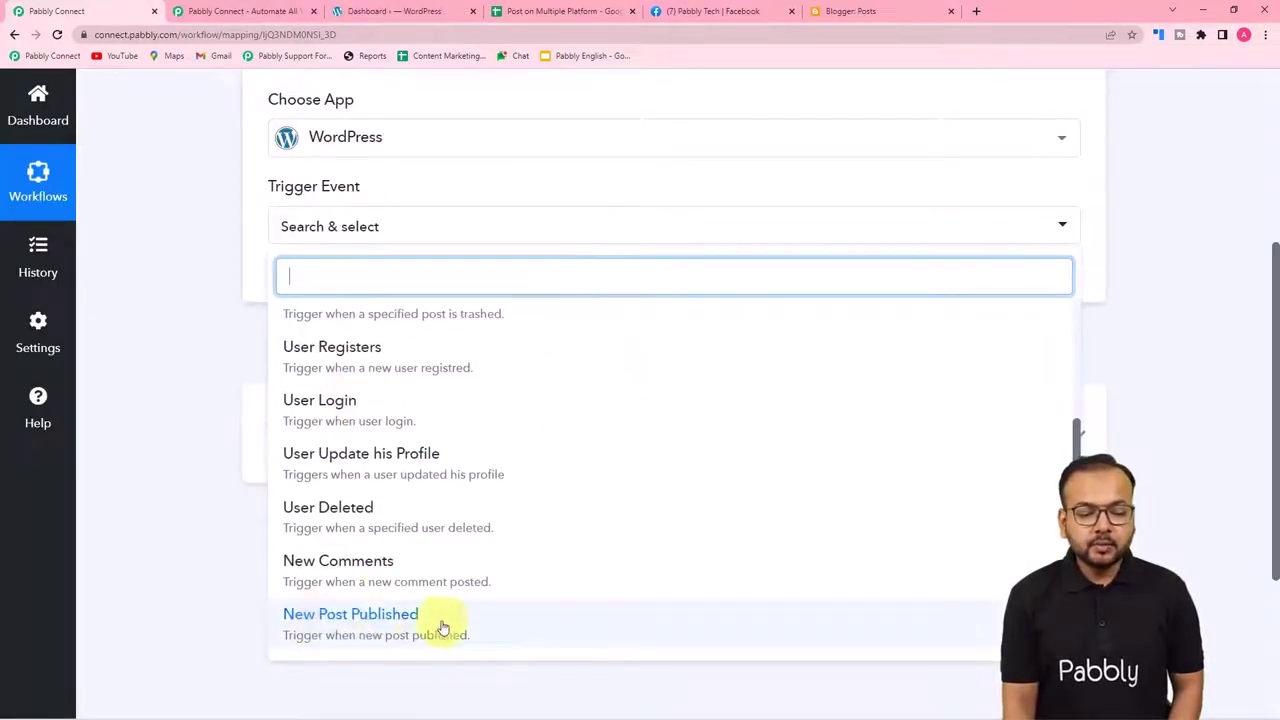
click(395, 636)
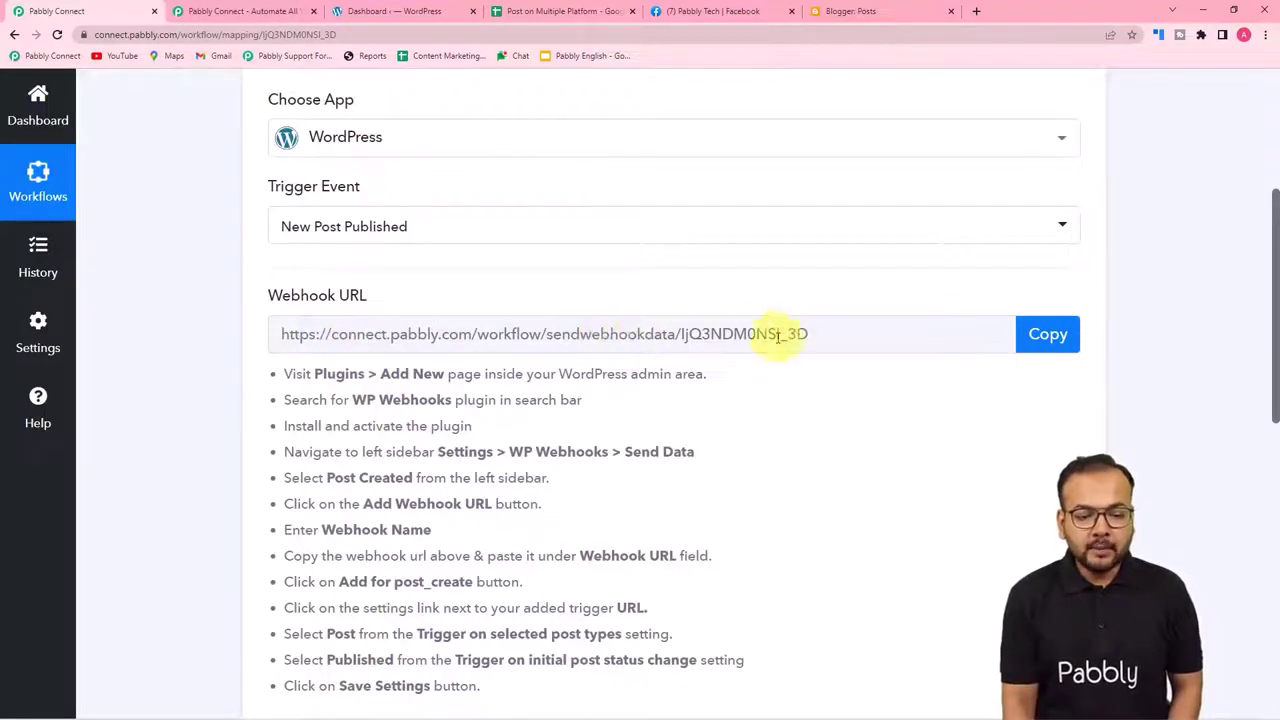
scroll(500, 393, down, 1)
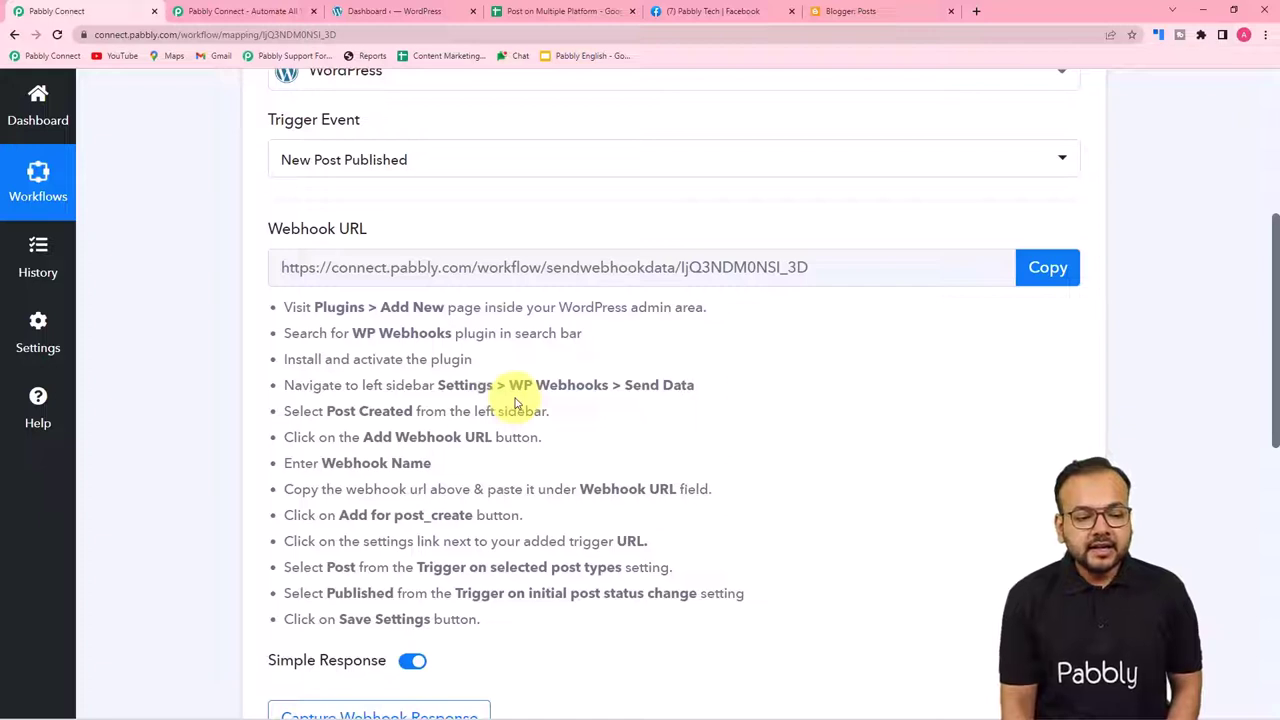
scroll(517, 403, down, 2)
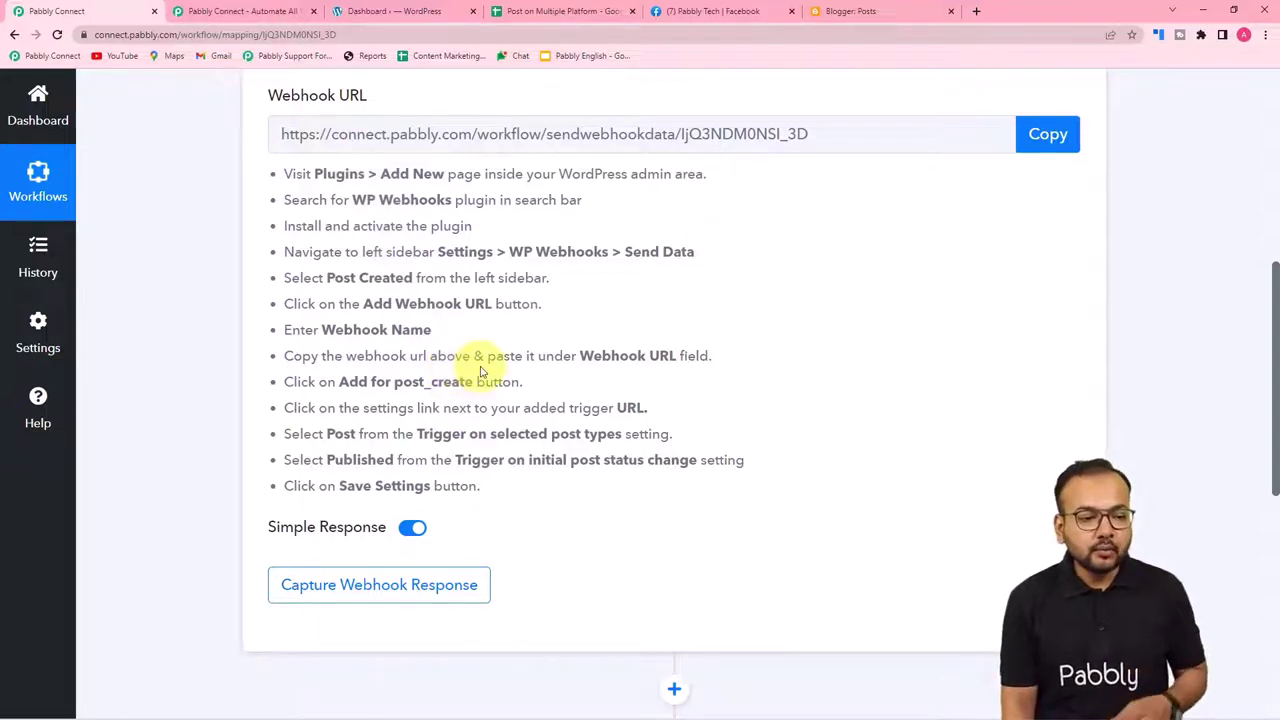
Switch to the WordPress admin dashboard and open the page for adding new plugins
click(392, 11)
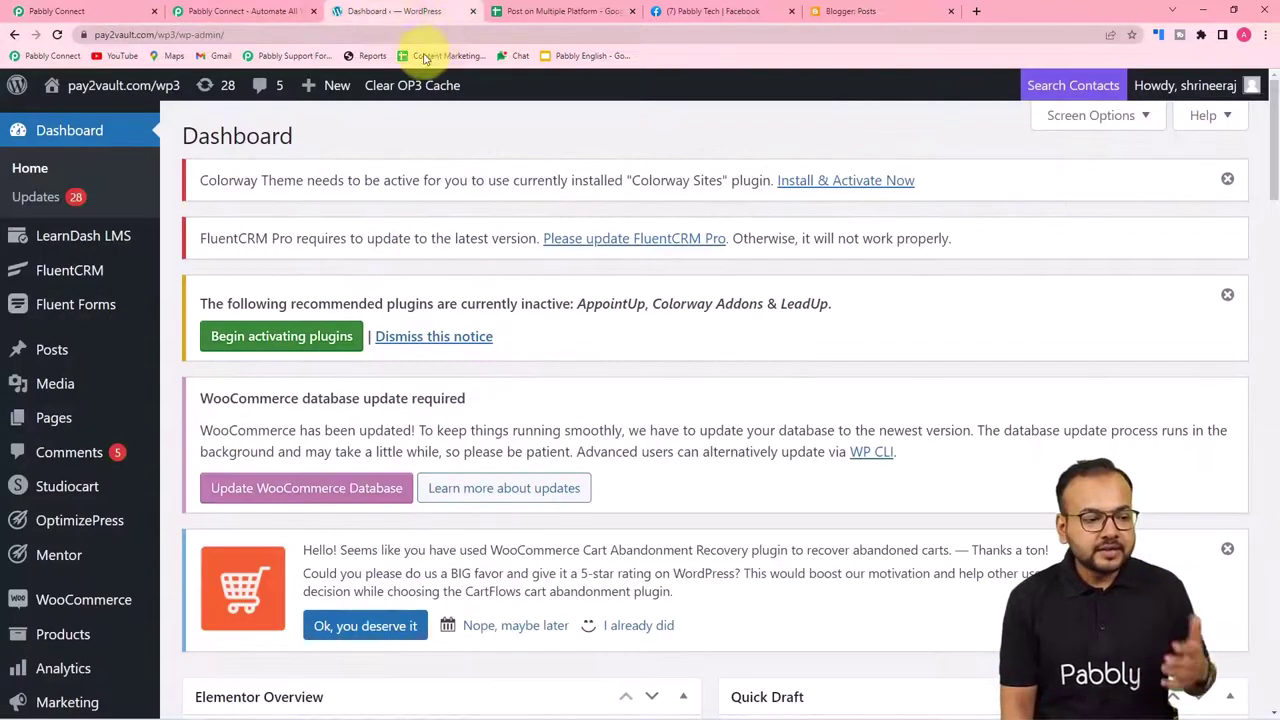
mouse_move(68, 90)
mouse_move(86, 268)
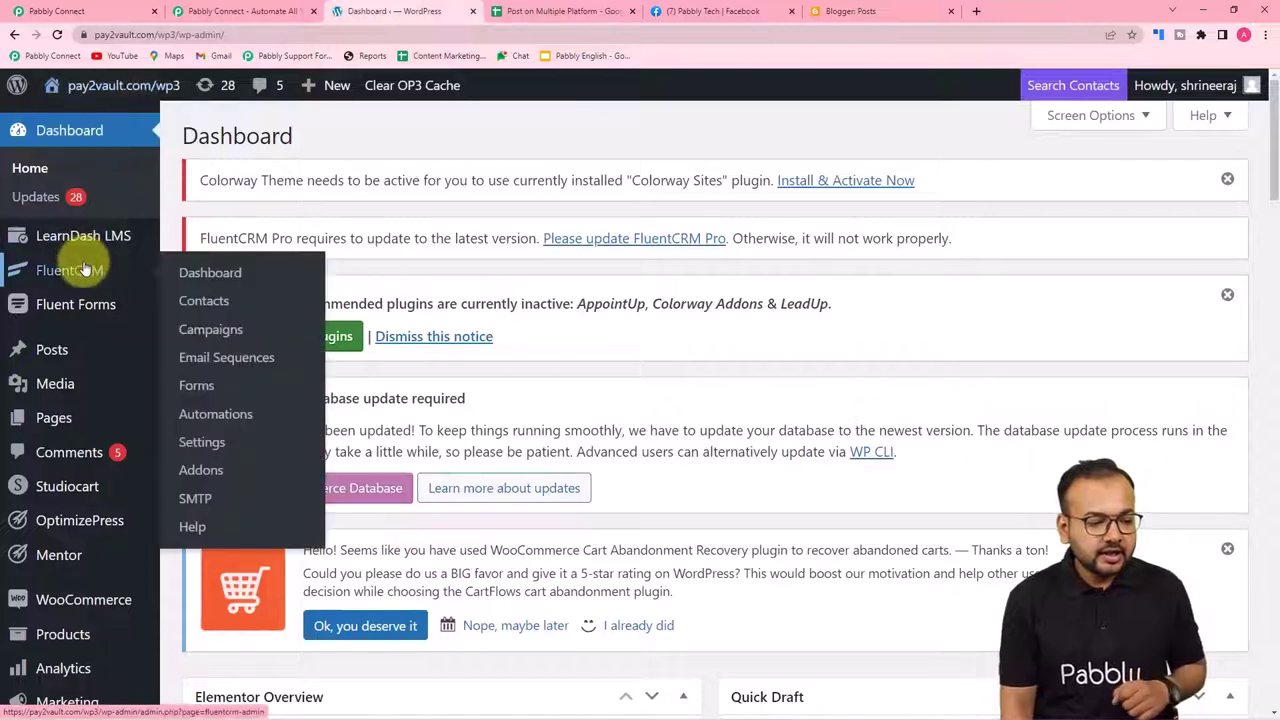
mouse_move(34, 412)
scroll(34, 412, down, 3)
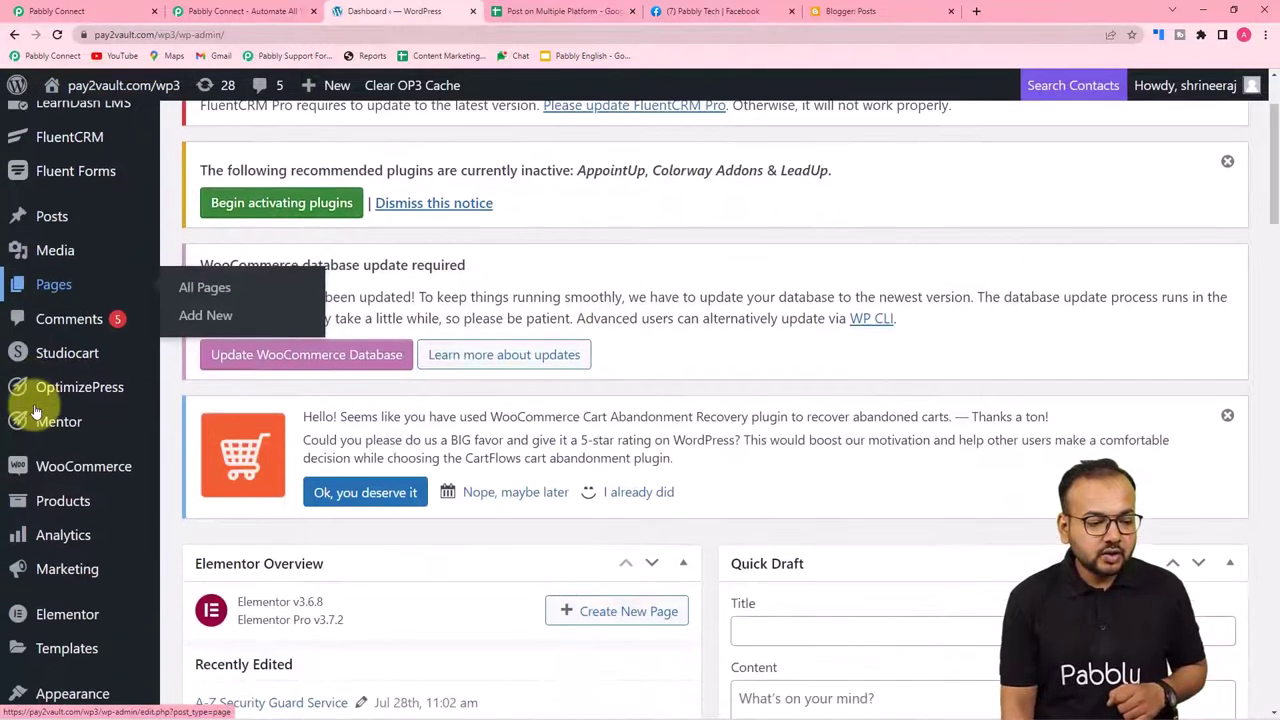
scroll(34, 412, down, 1)
scroll(34, 412, up, 1)
scroll(34, 412, up, 2)
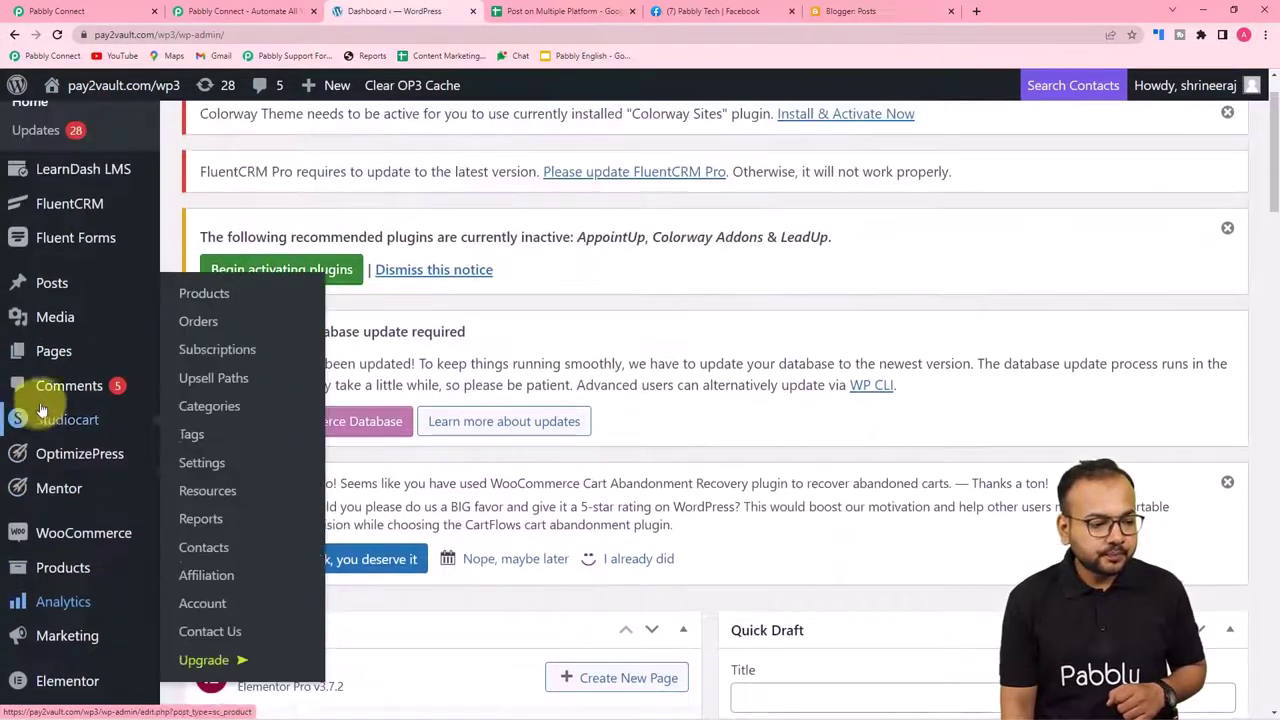
scroll(40, 410, down, 1)
scroll(40, 410, down, 4)
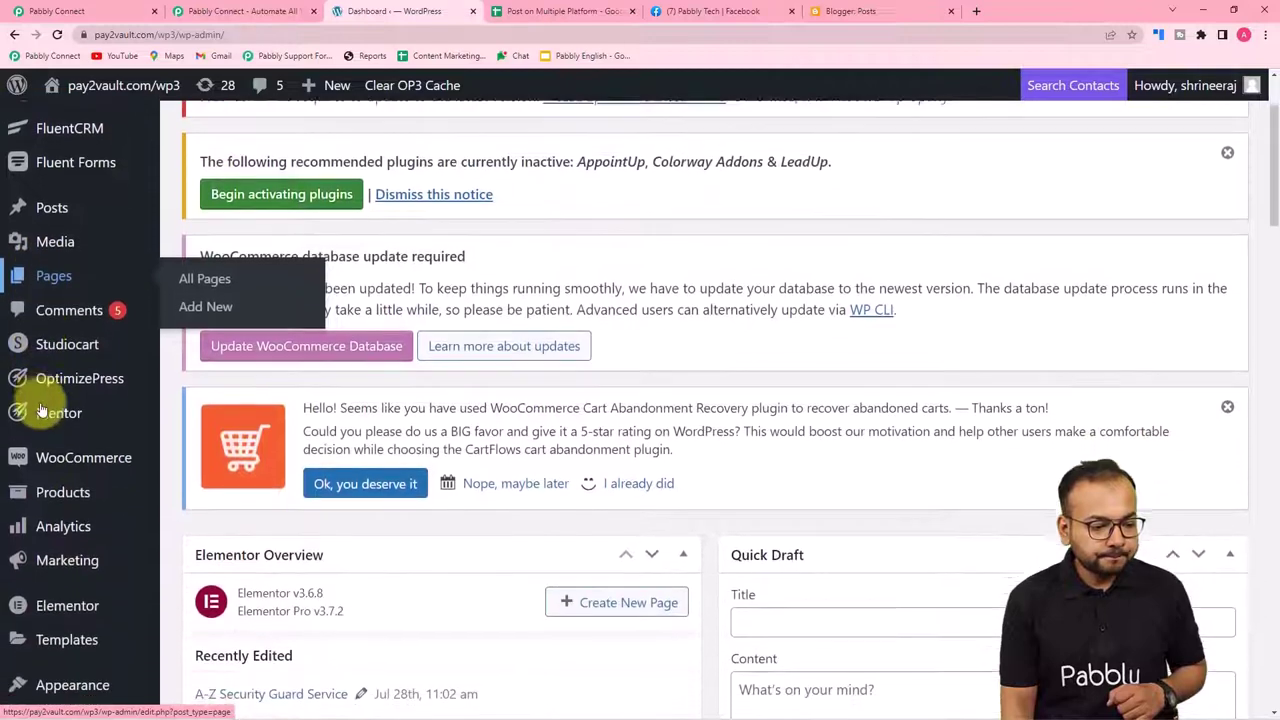
scroll(40, 410, up, 1)
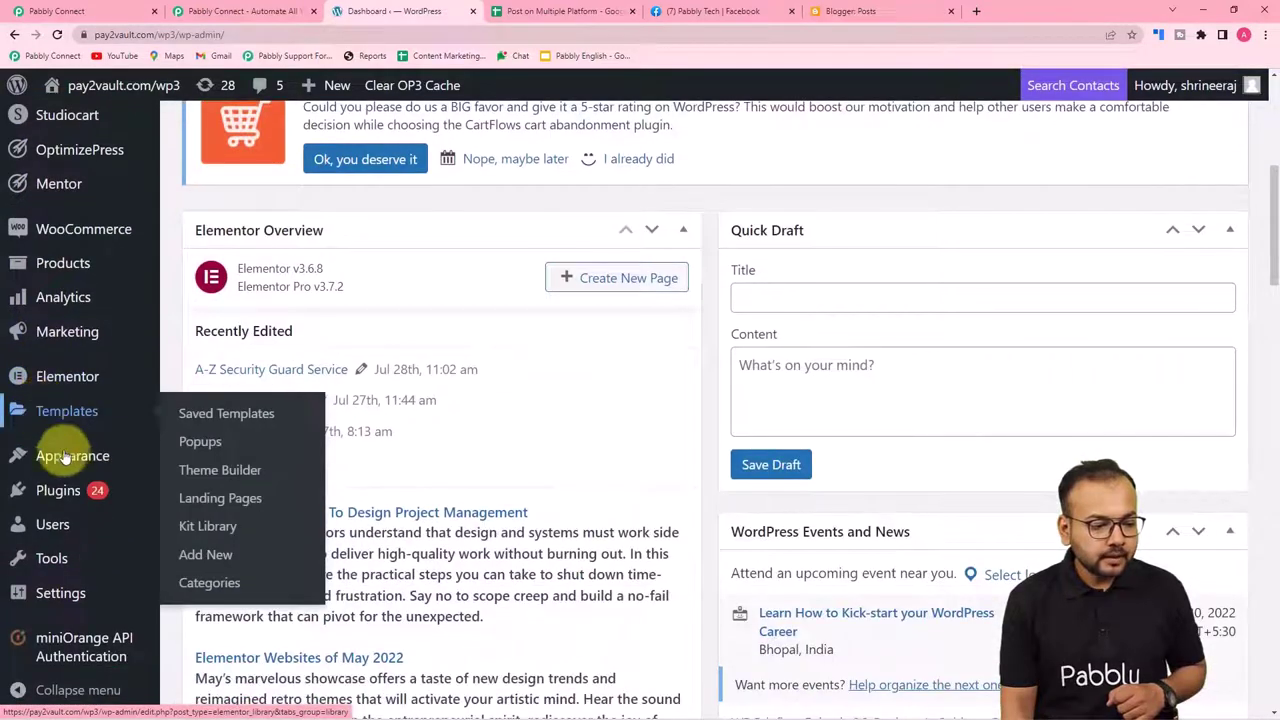
mouse_move(36, 497)
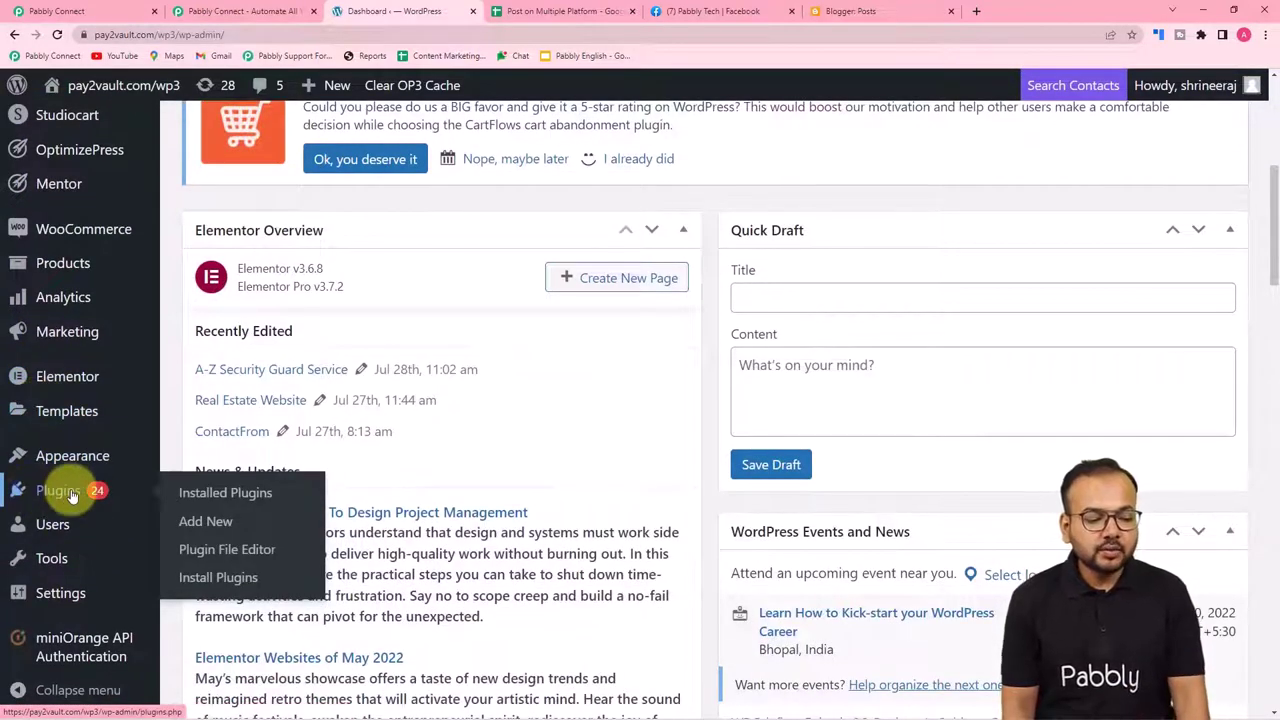
click(205, 523)
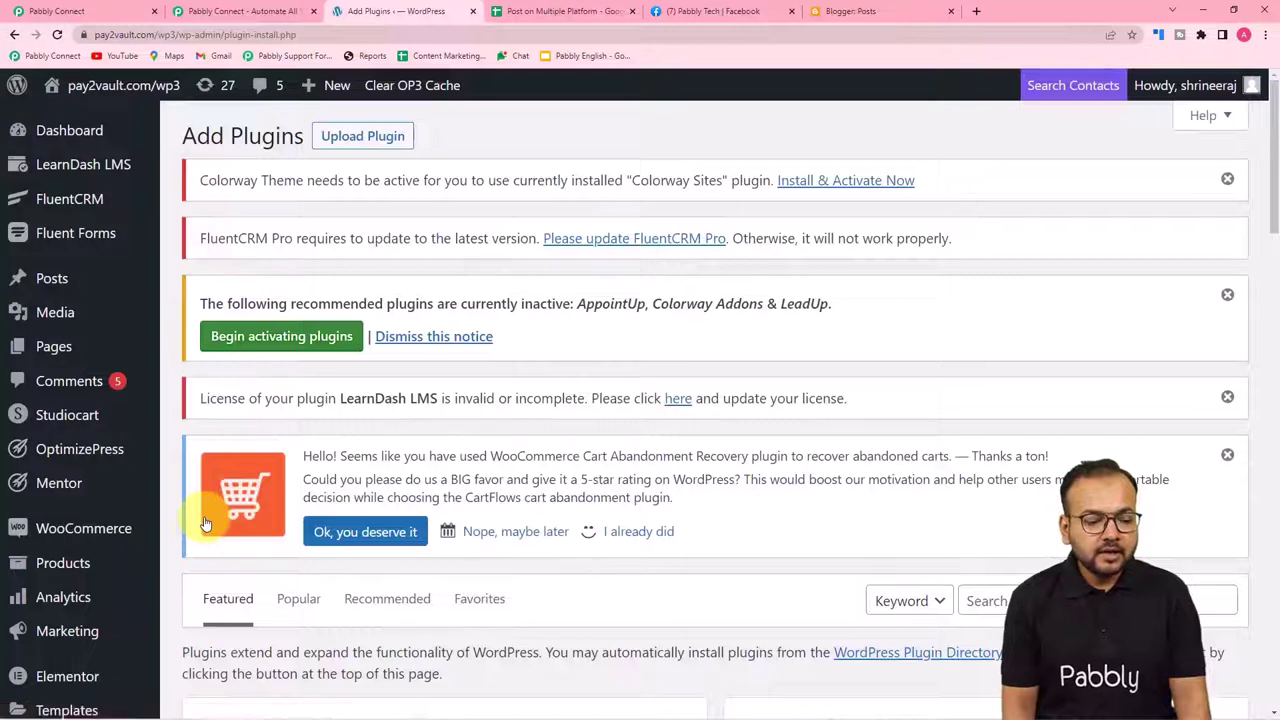
Search the WordPress plugin directory for "WP Webhooks"
scroll(205, 523, down, 2)
scroll(205, 523, down, 1)
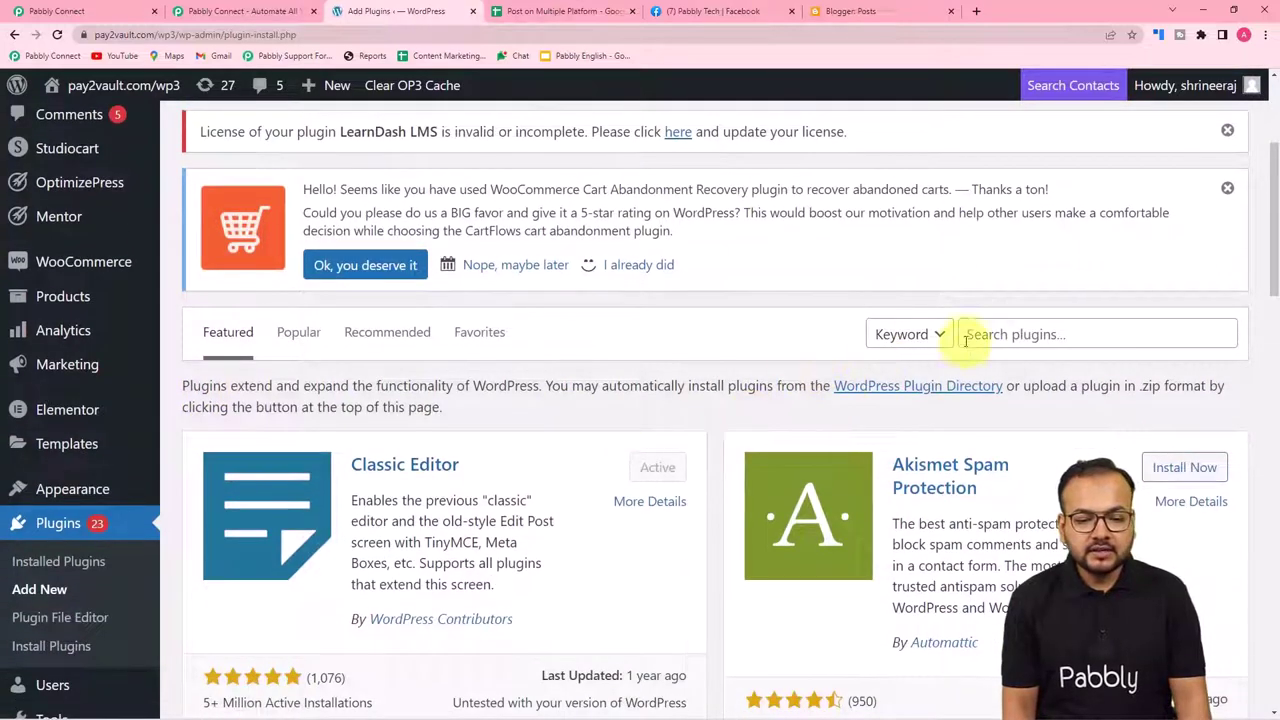
click(1025, 336)
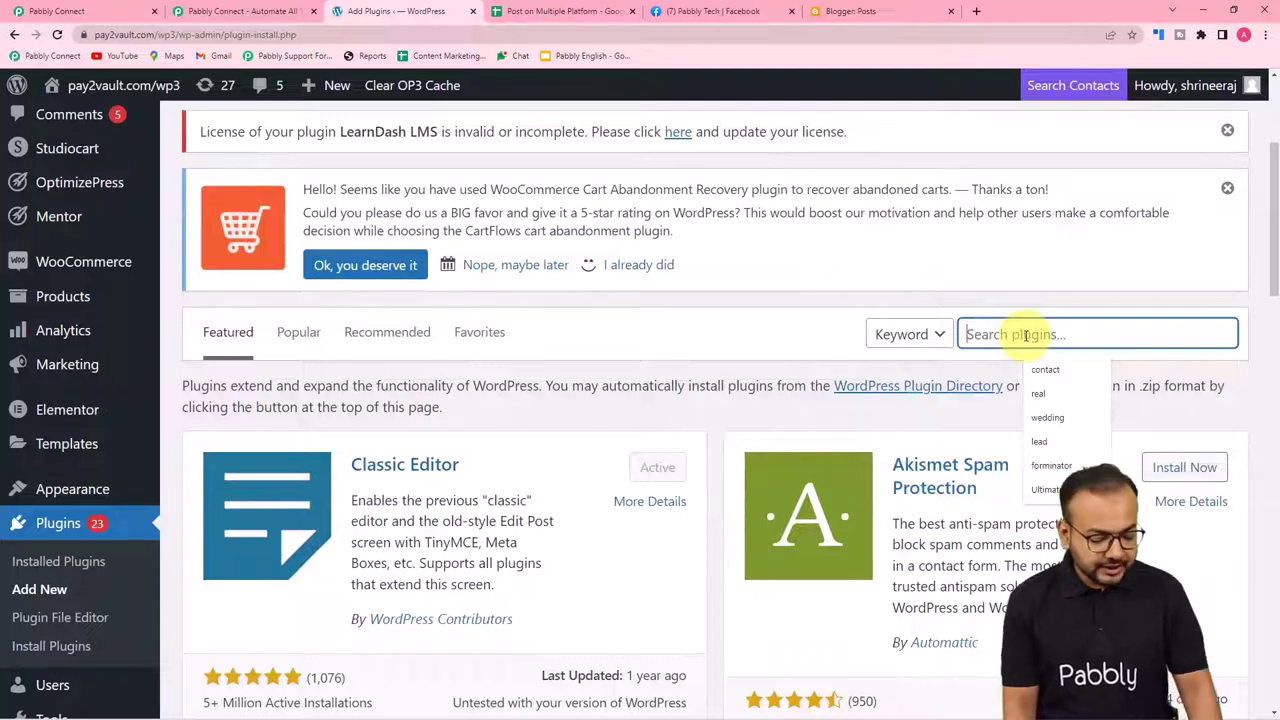
text(w)
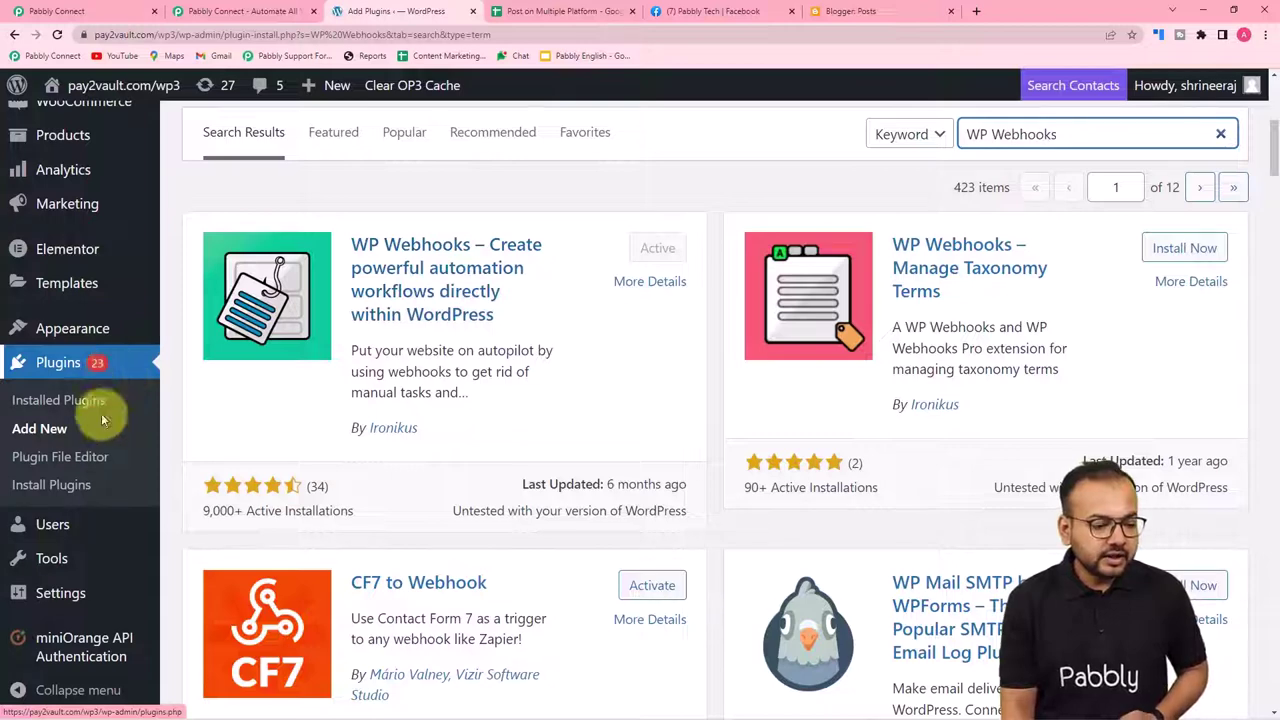
Open the Send Data section of the WP Webhooks plugin settings
mouse_move(60, 595)
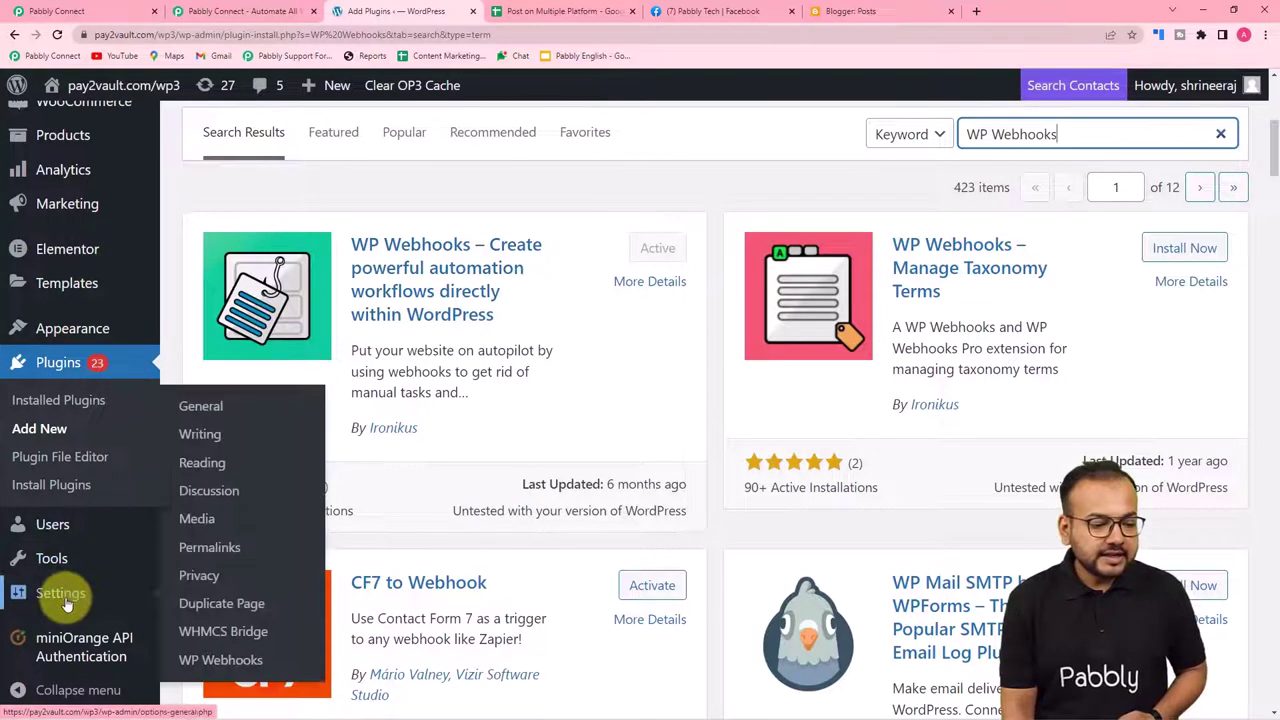
click(218, 662)
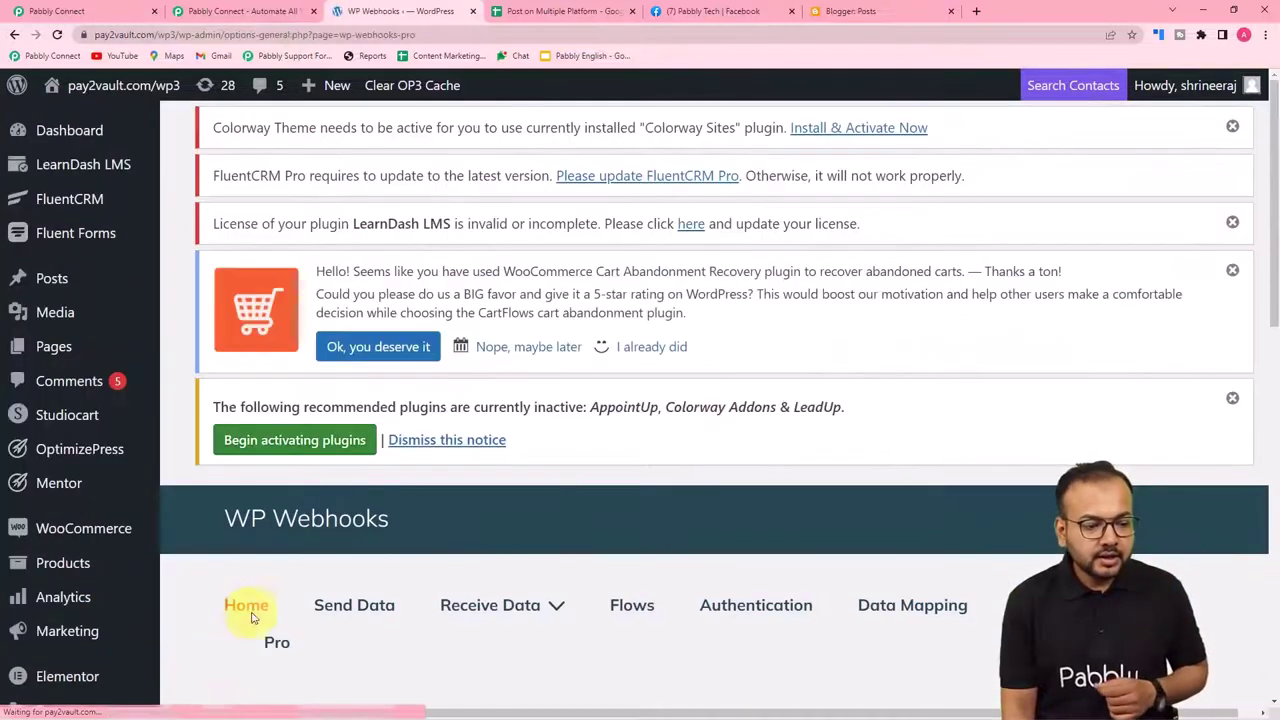
scroll(492, 440, down, 1)
scroll(492, 440, down, 2)
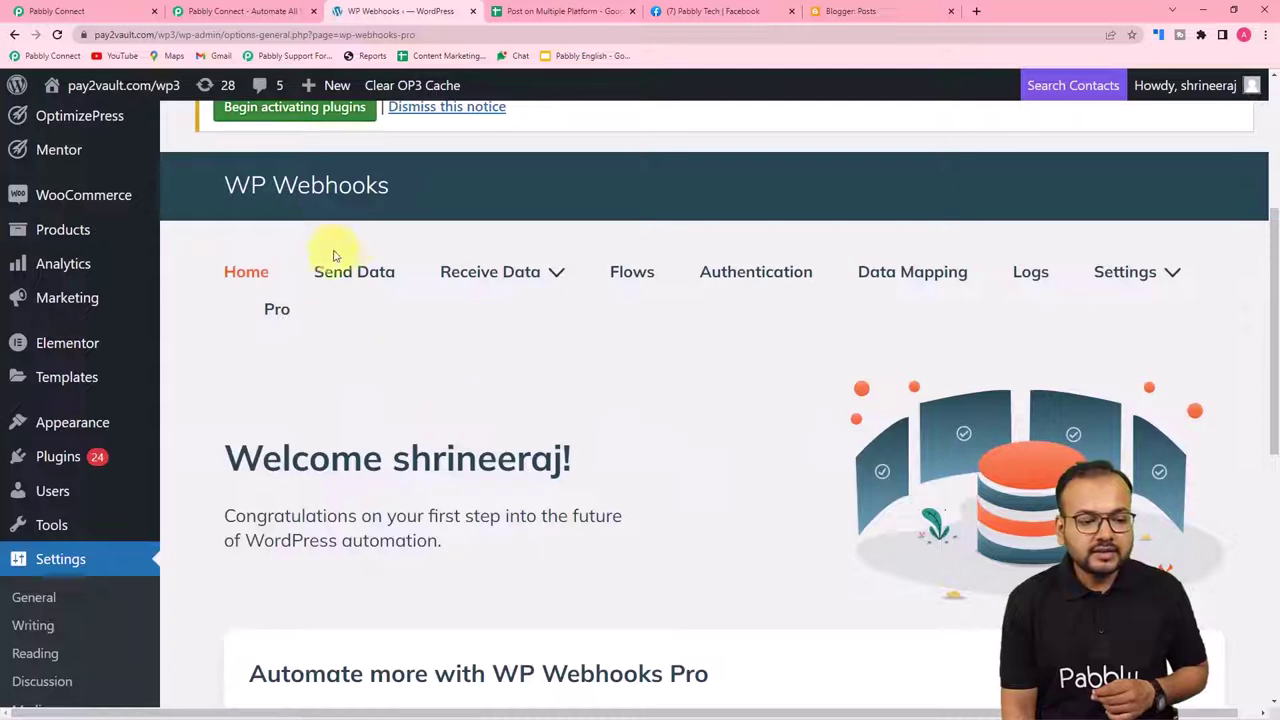
click(349, 281)
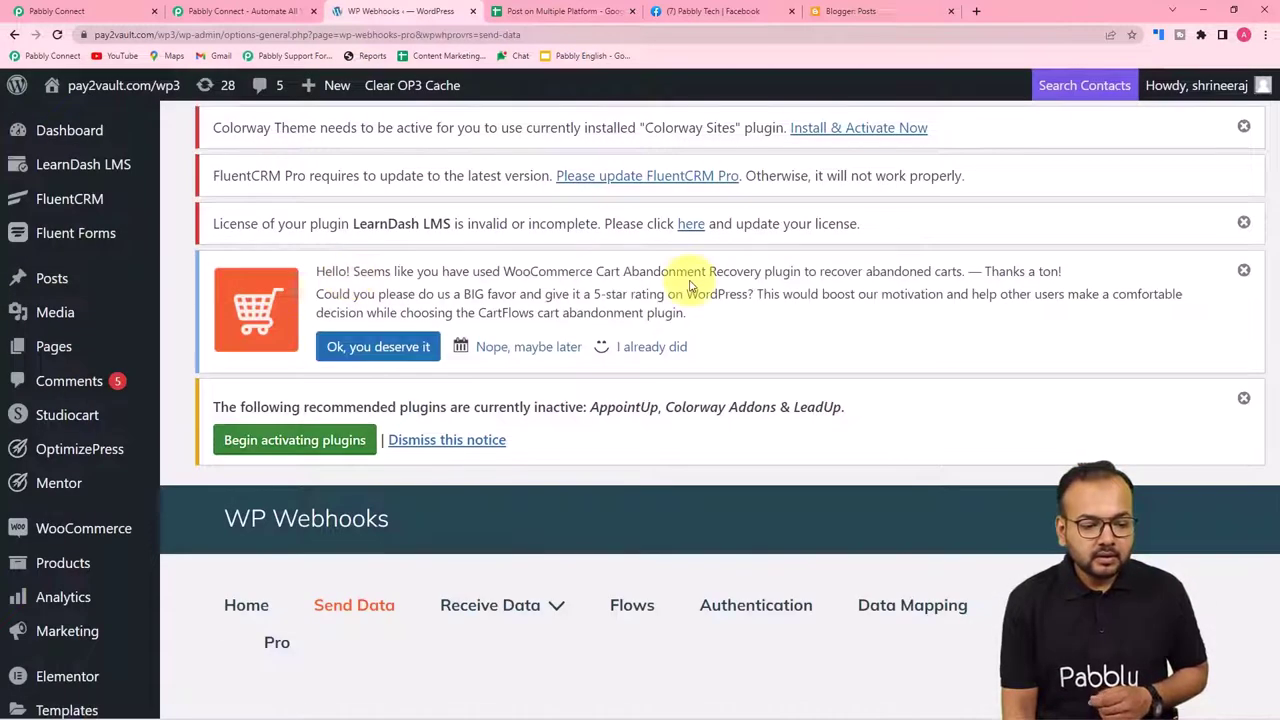
Select the WordPress "Post created" trigger from the available webhook triggers
scroll(688, 280, down, 1)
scroll(690, 285, down, 6)
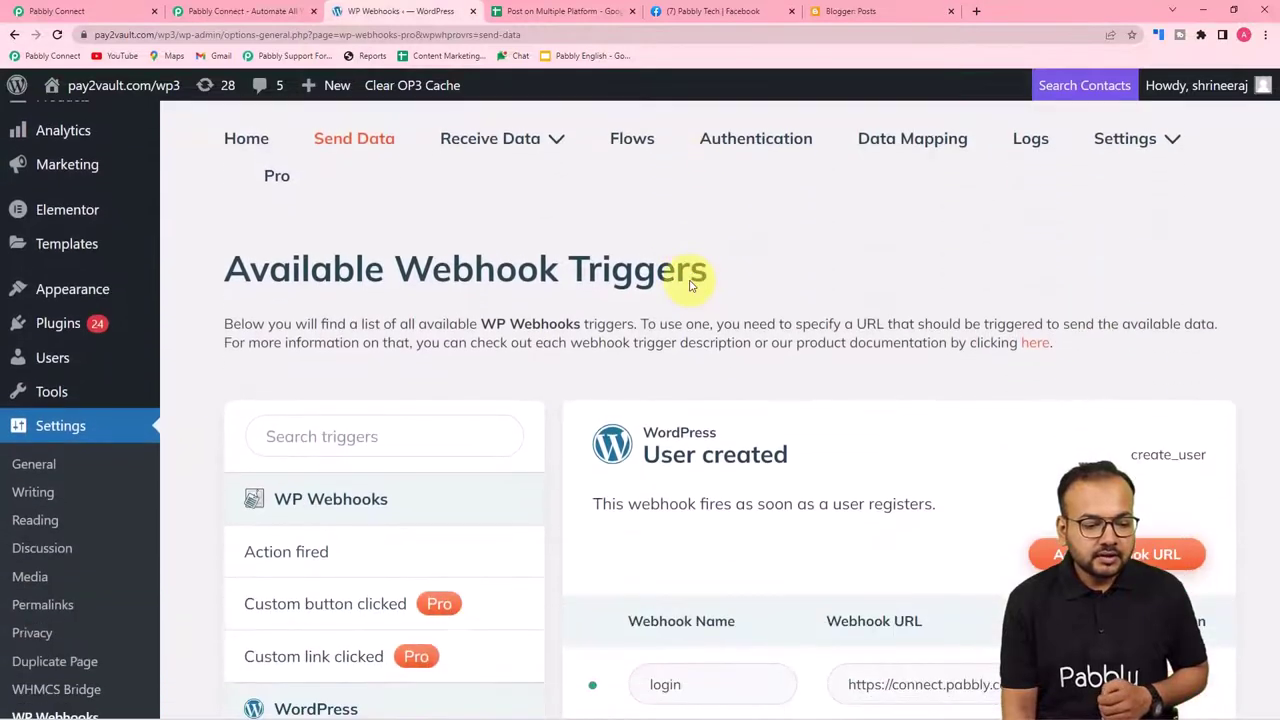
scroll(690, 285, down, 3)
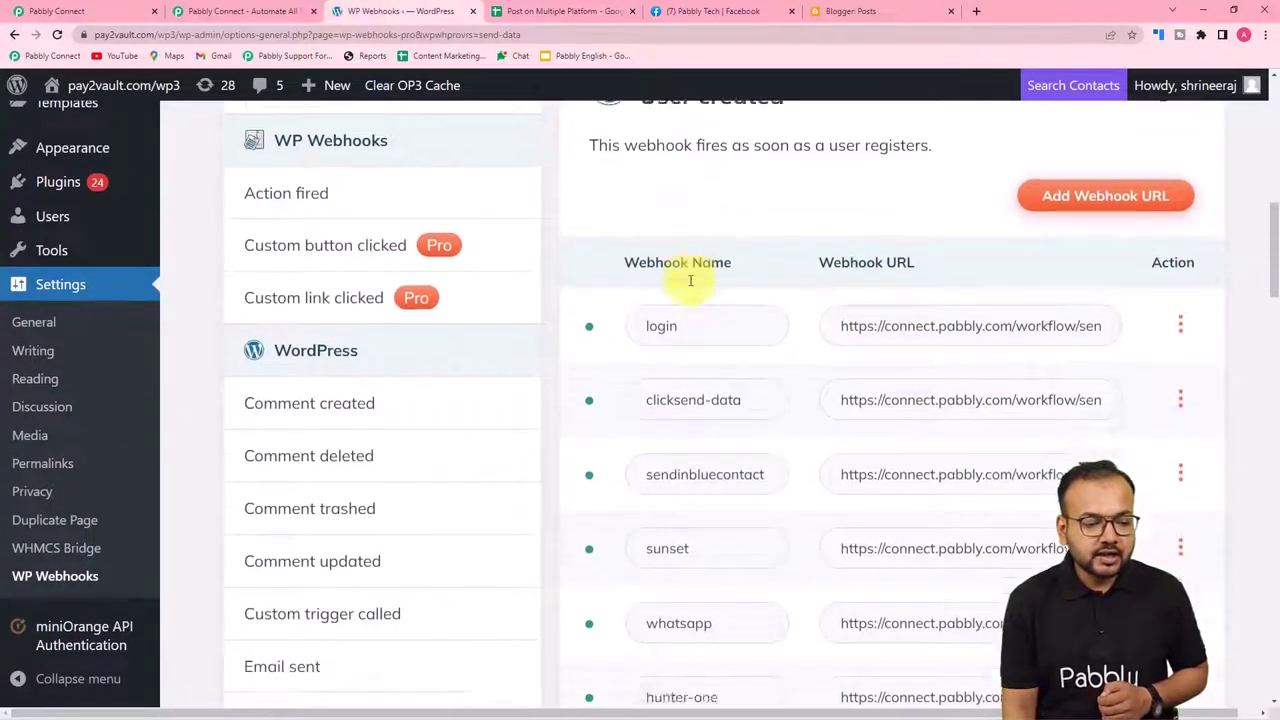
scroll(690, 285, down, 3)
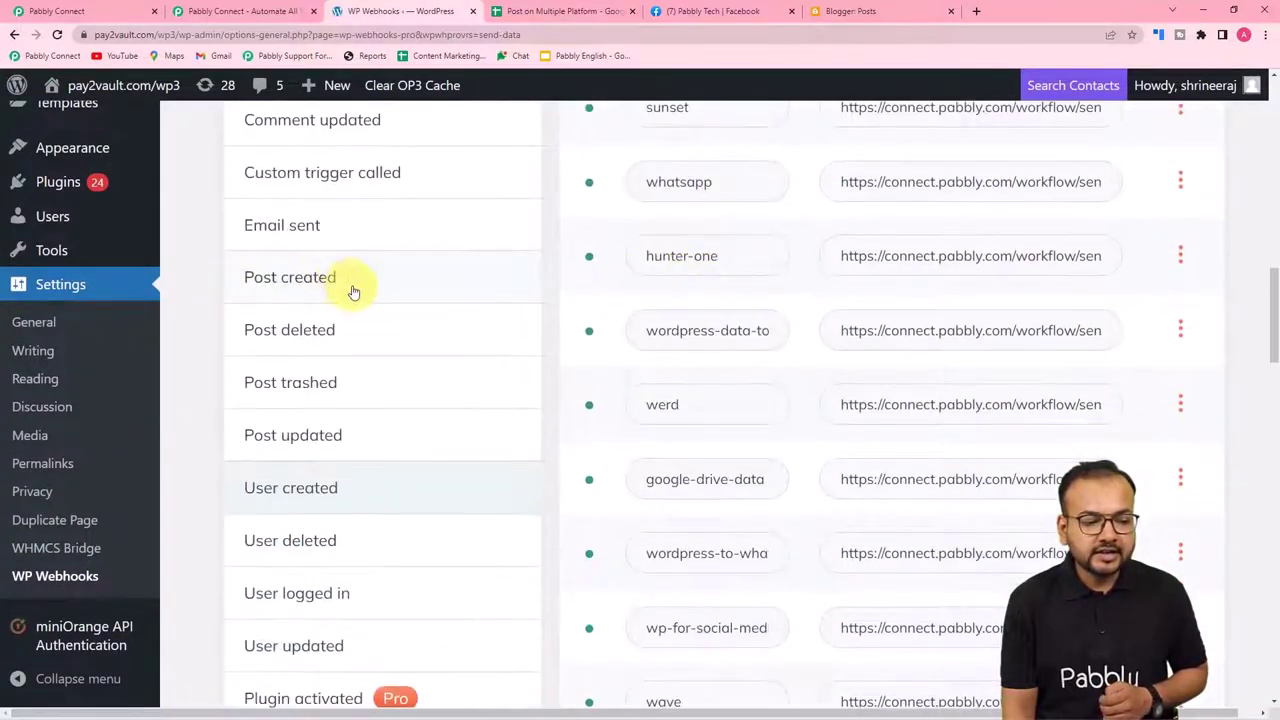
click(292, 280)
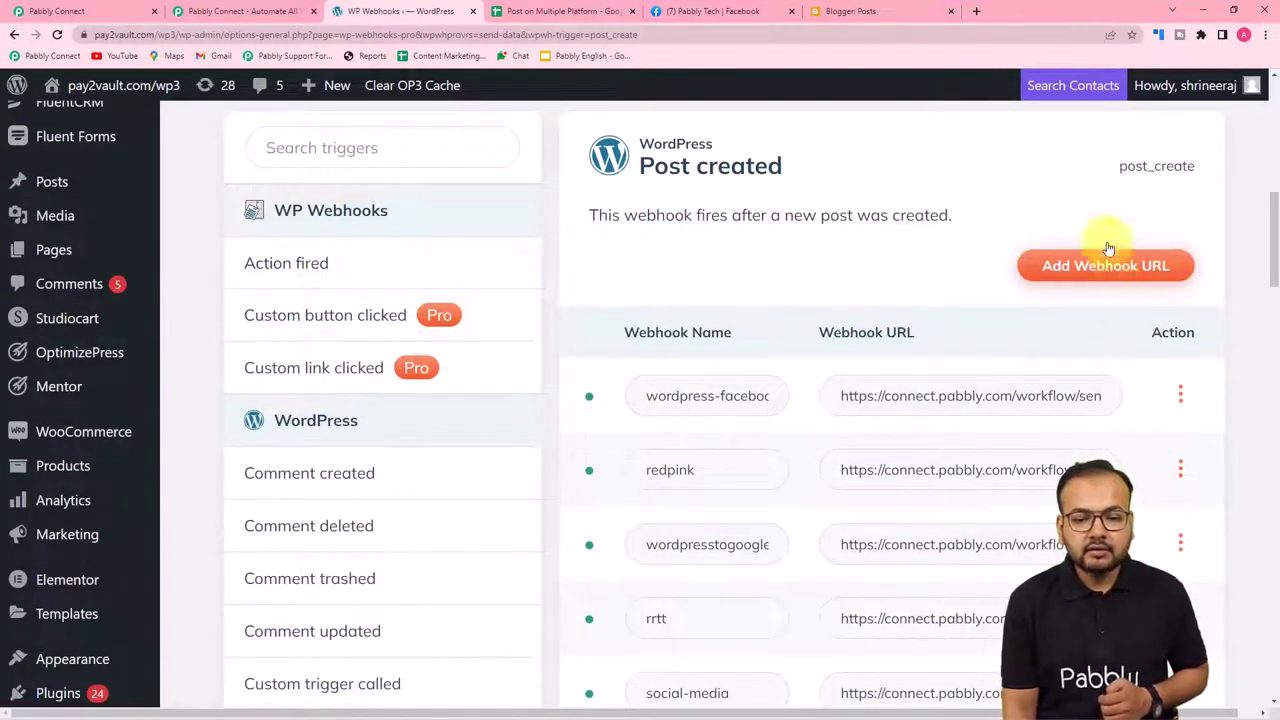
Start adding a webhook URL for the Post created trigger and name the webhook "Multiple social accounts"
click(1090, 268)
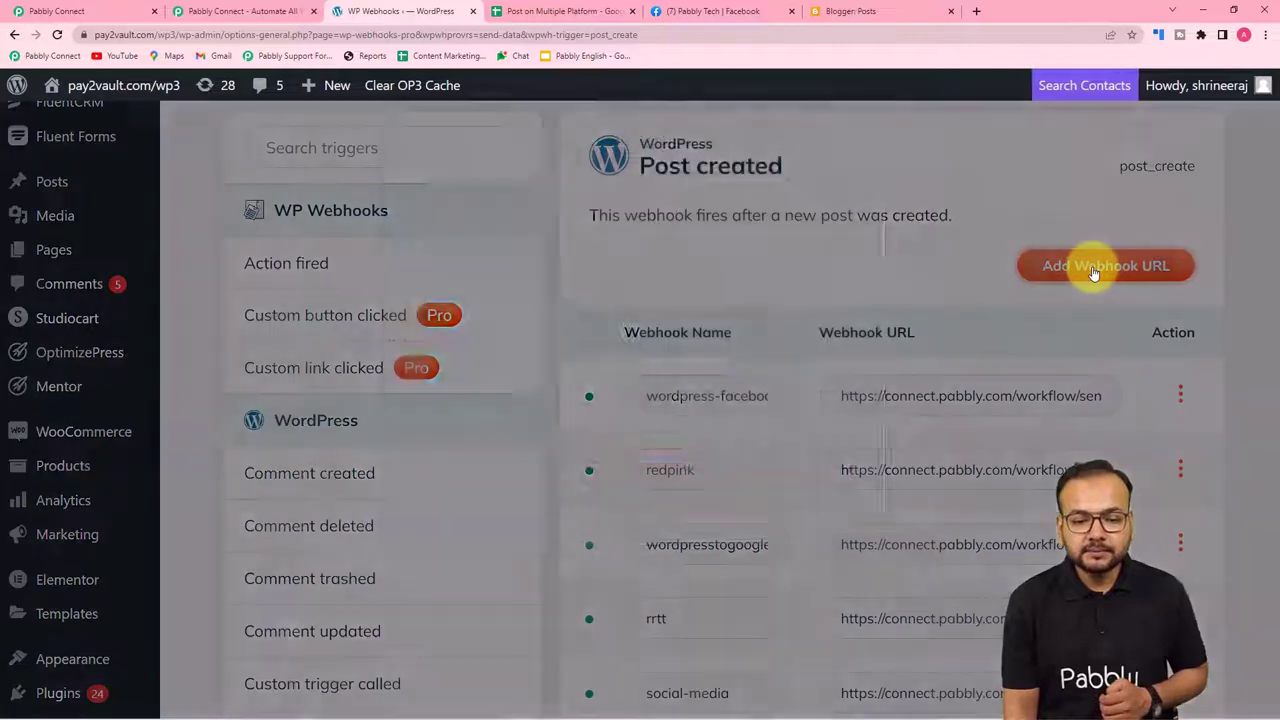
click(526, 258)
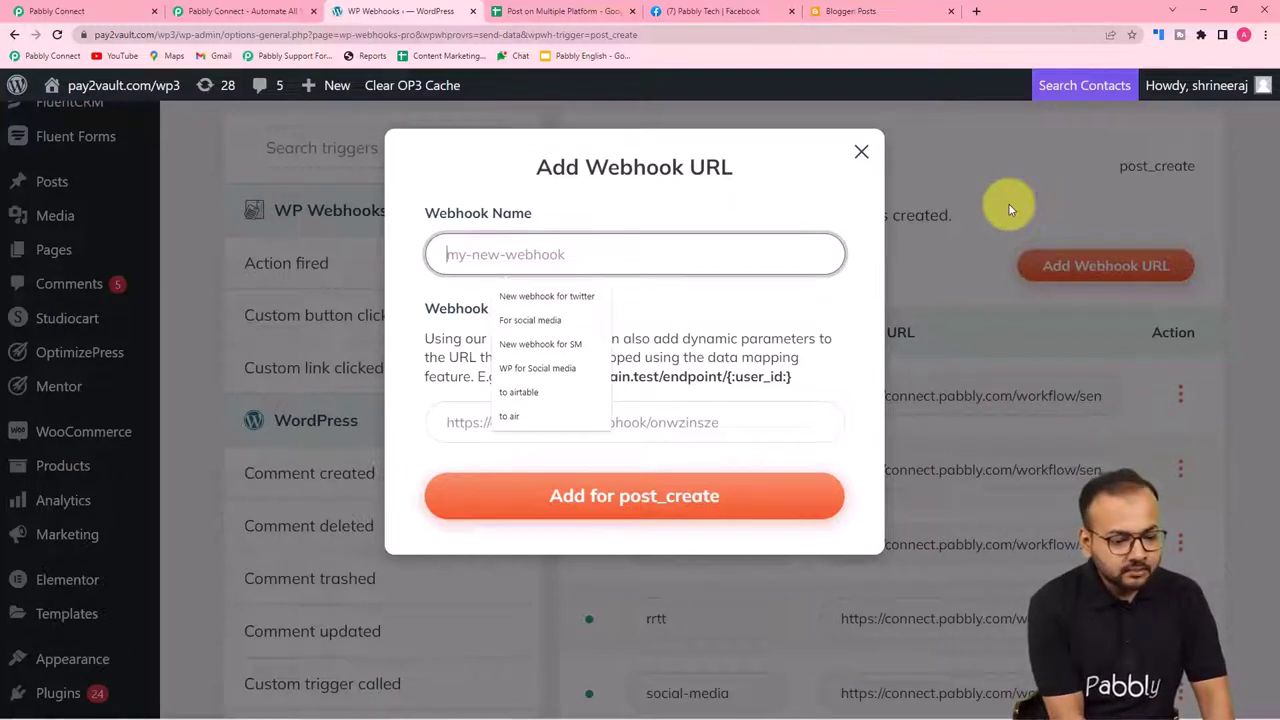
text(Multiple soc)
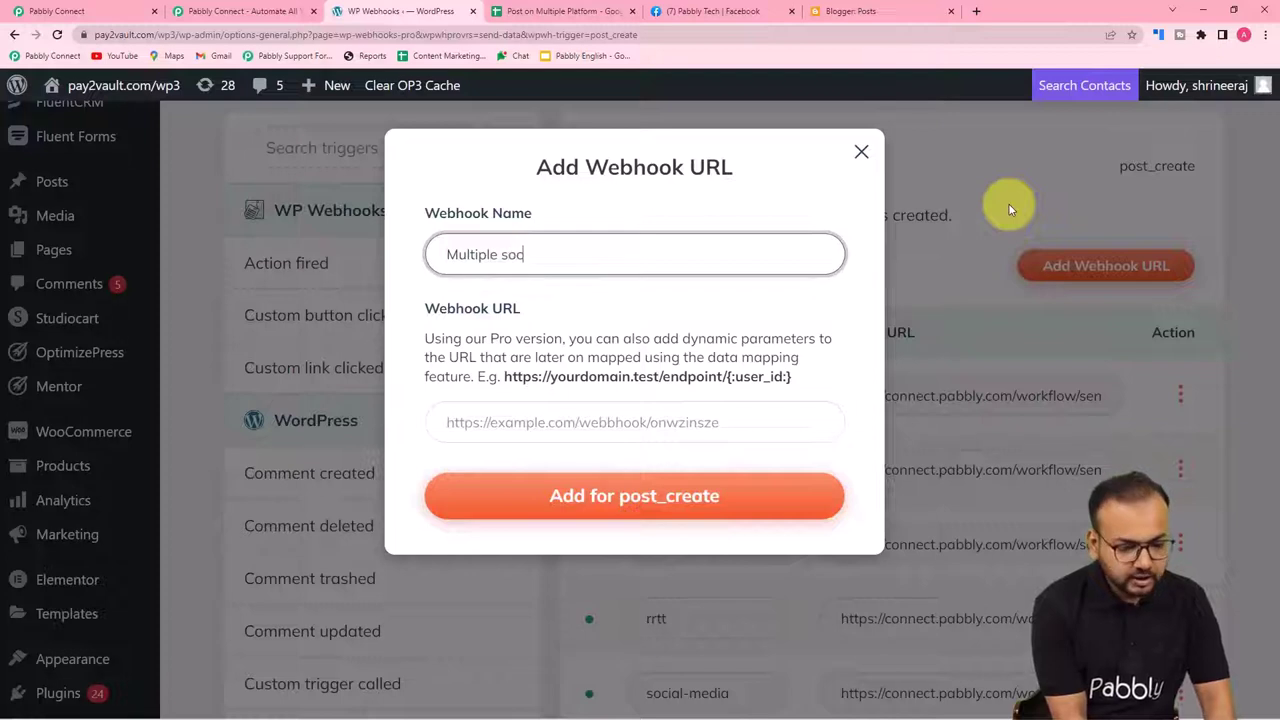
text(ial accounts)
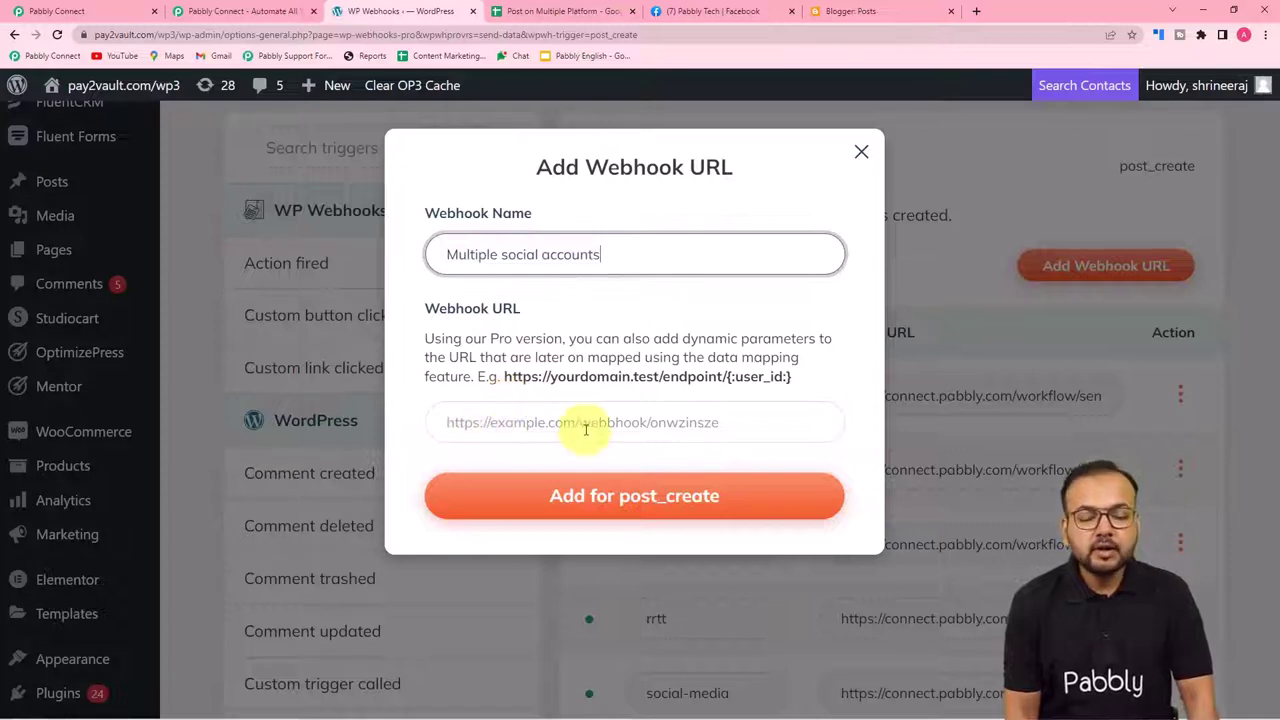
Copy the webhook URL from the Pabbly Connect workflow and add it as the URL of the "Multiple social accounts" webhook in WordPress
click(125, 11)
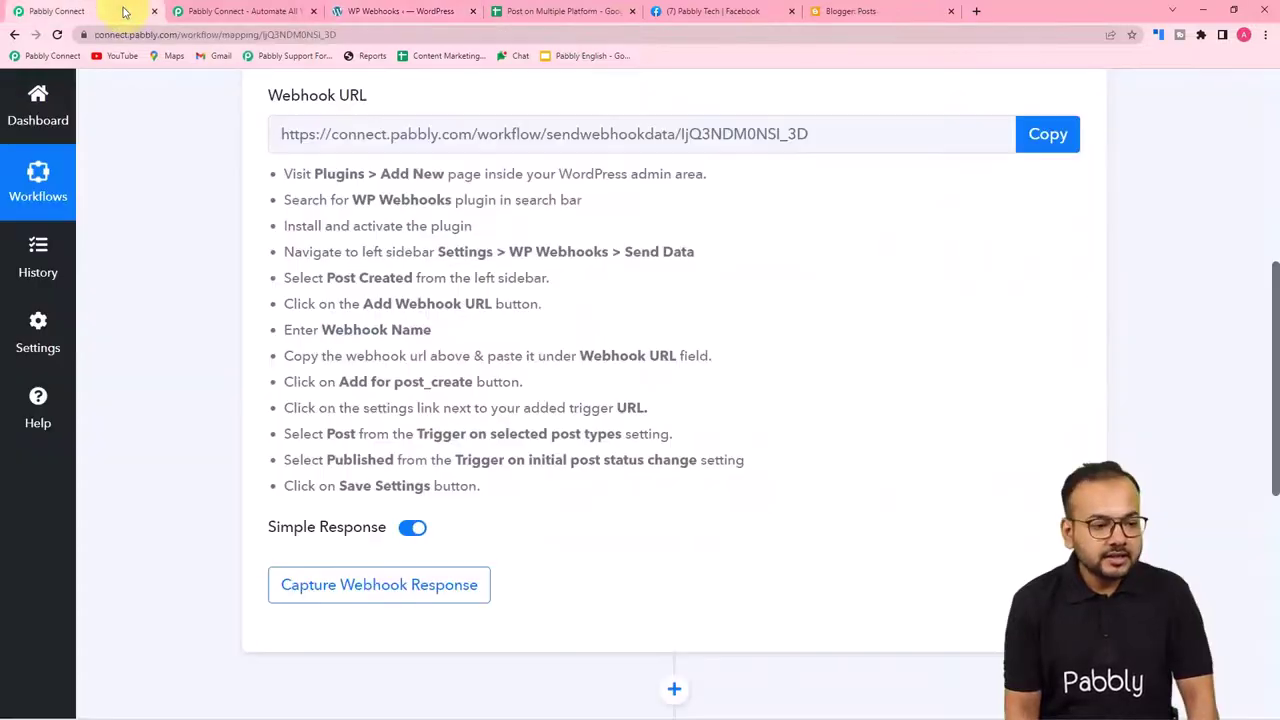
click(1046, 136)
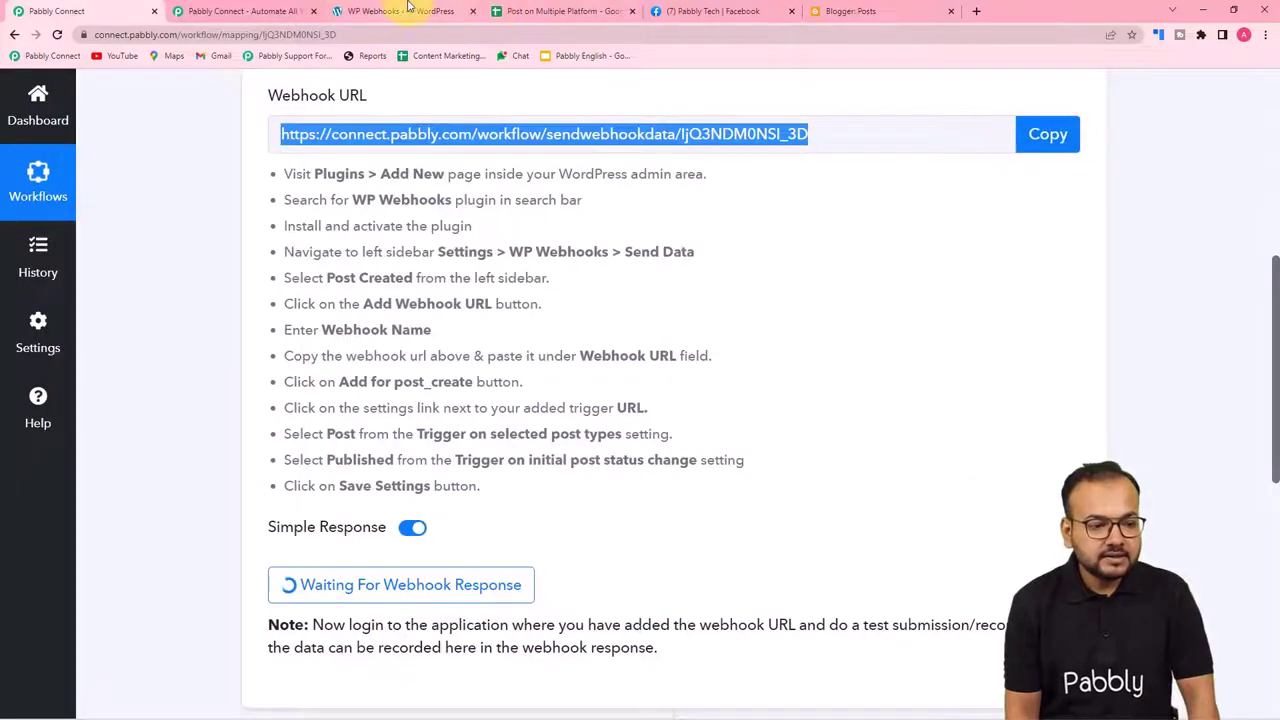
click(420, 11)
right_click(466, 410)
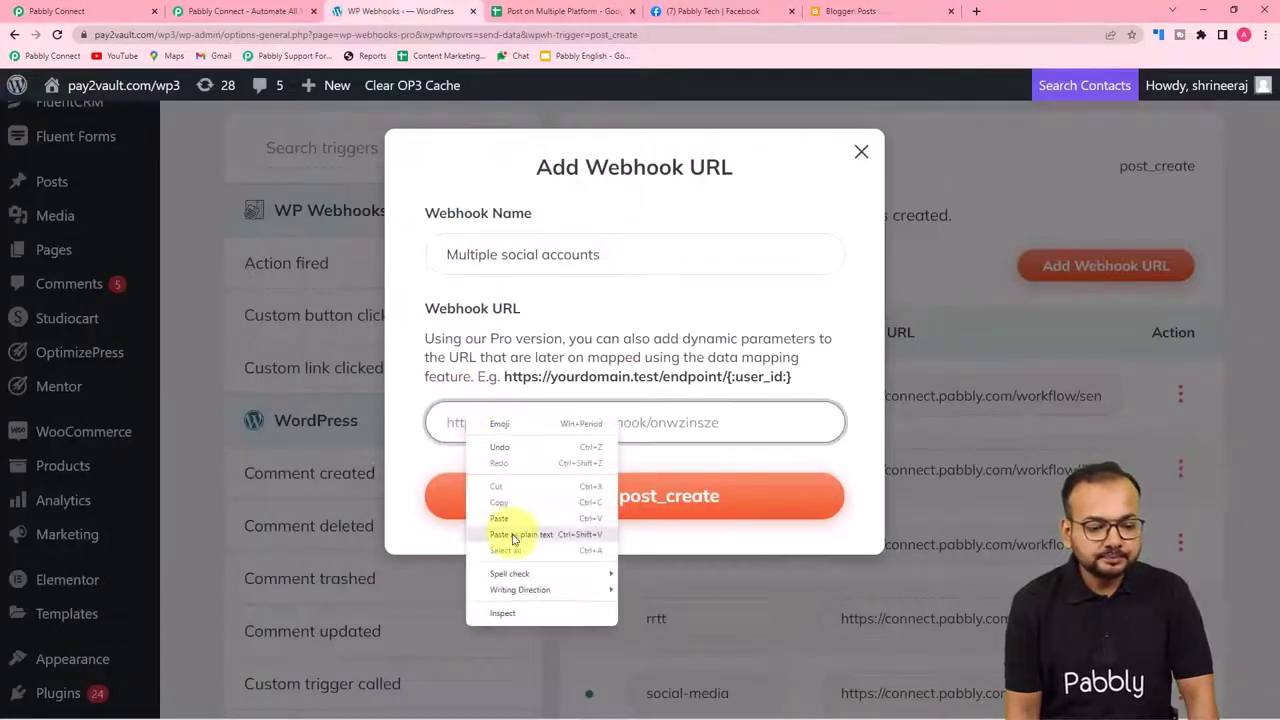
click(512, 534)
click(601, 517)
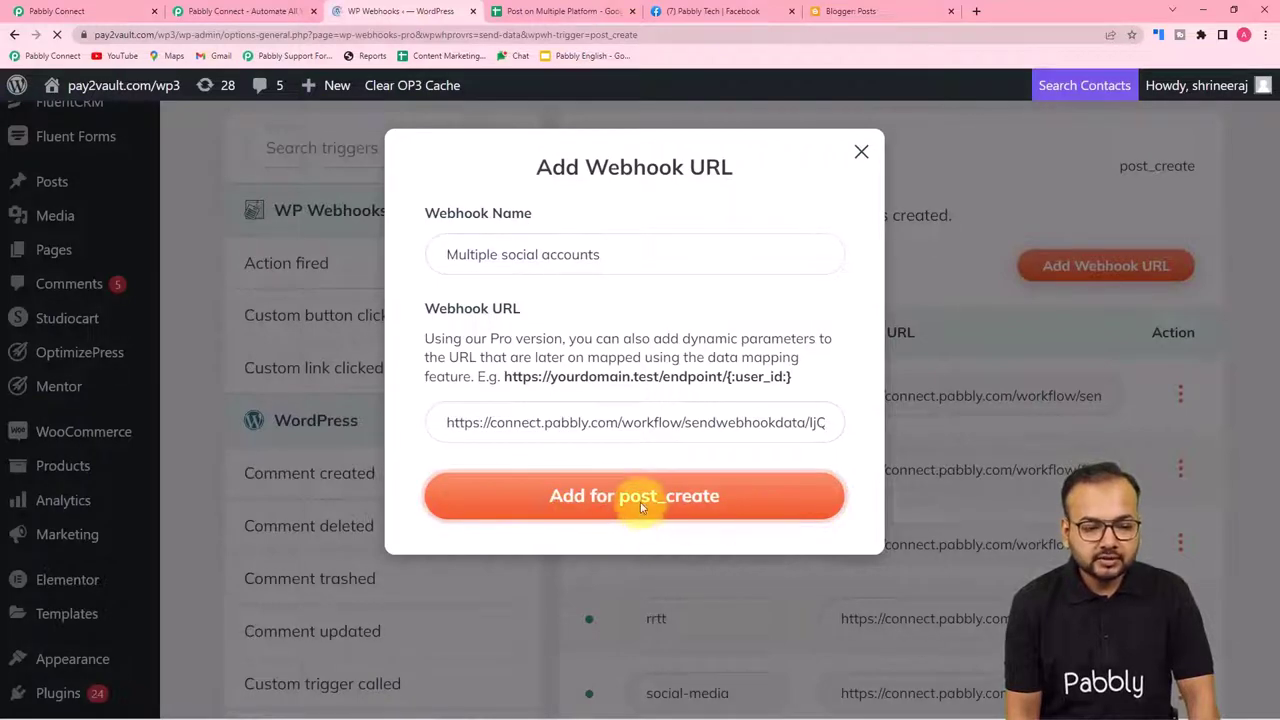
Open the settings of the newly added multiple-social-accounts webhook under the Post created trigger
scroll(594, 443, down, 5)
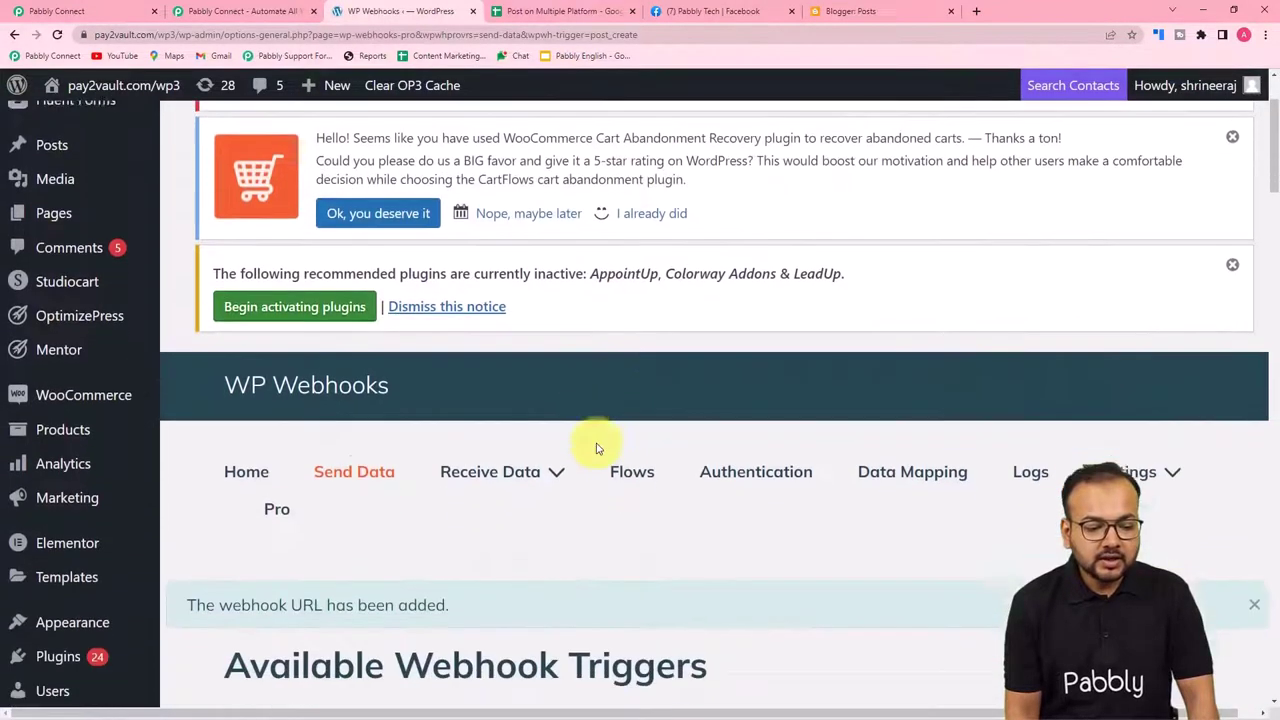
scroll(596, 447, down, 11)
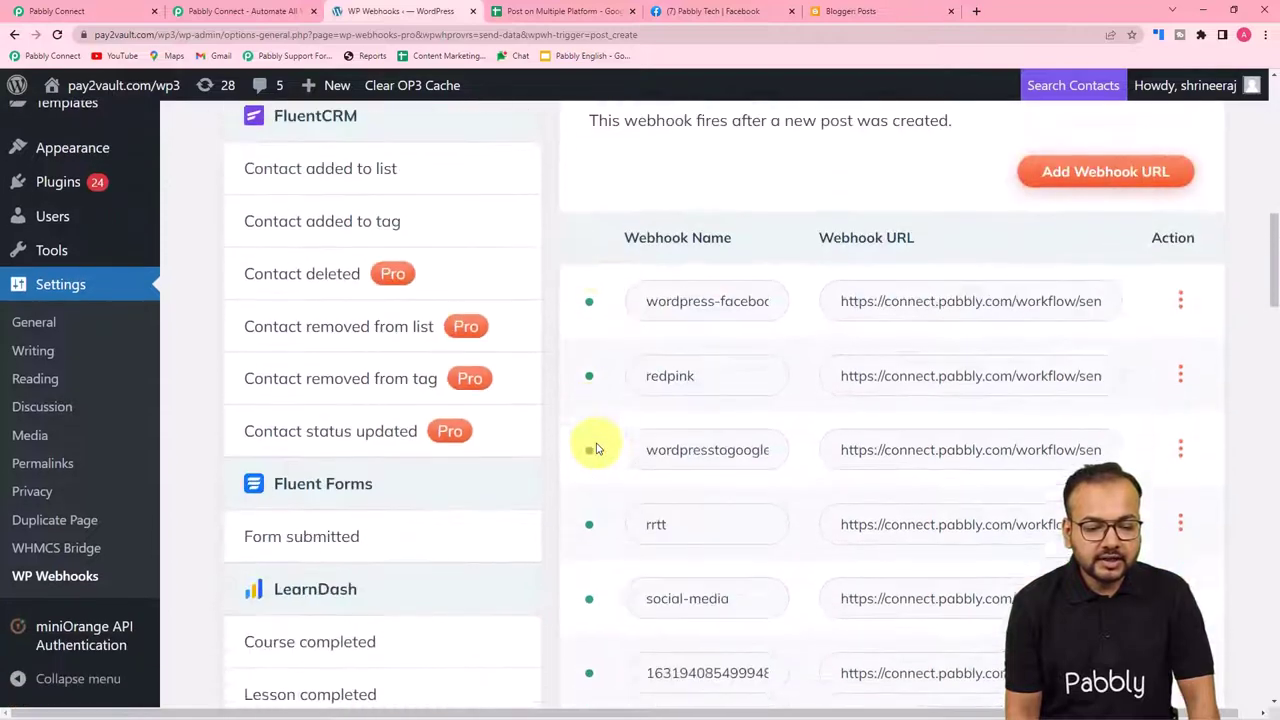
scroll(596, 447, down, 8)
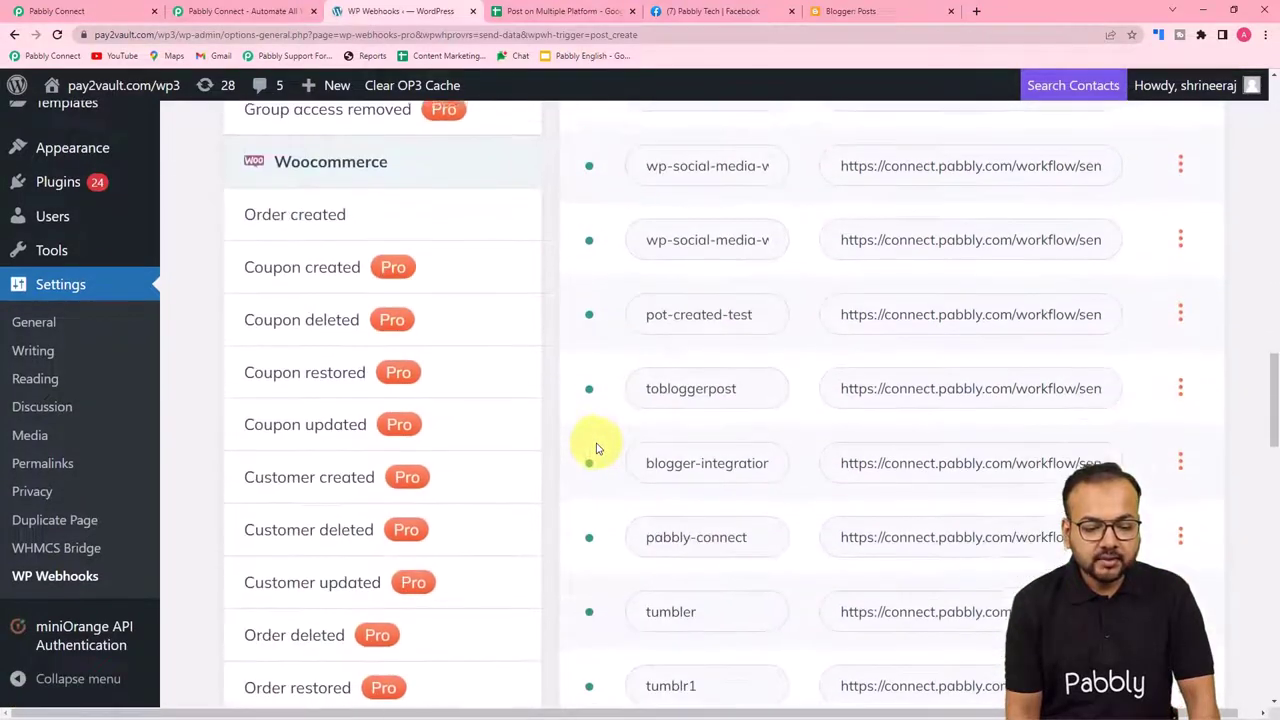
scroll(596, 448, down, 3)
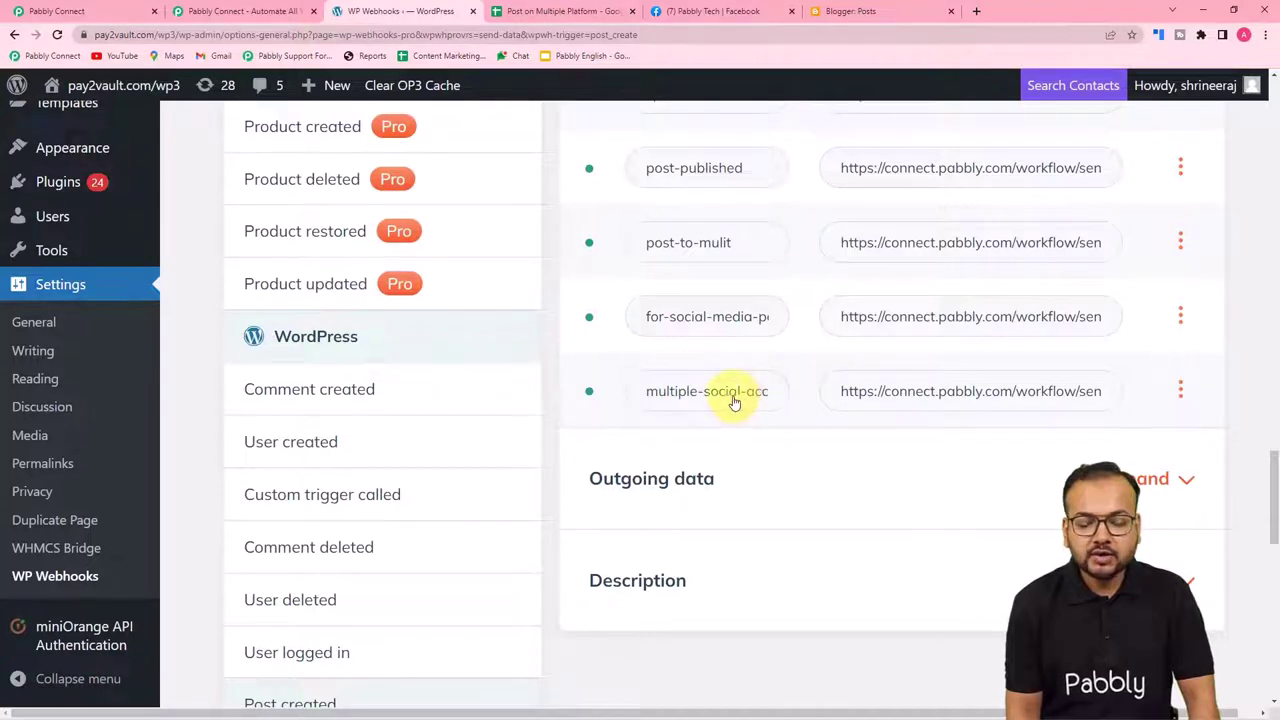
click(1180, 391)
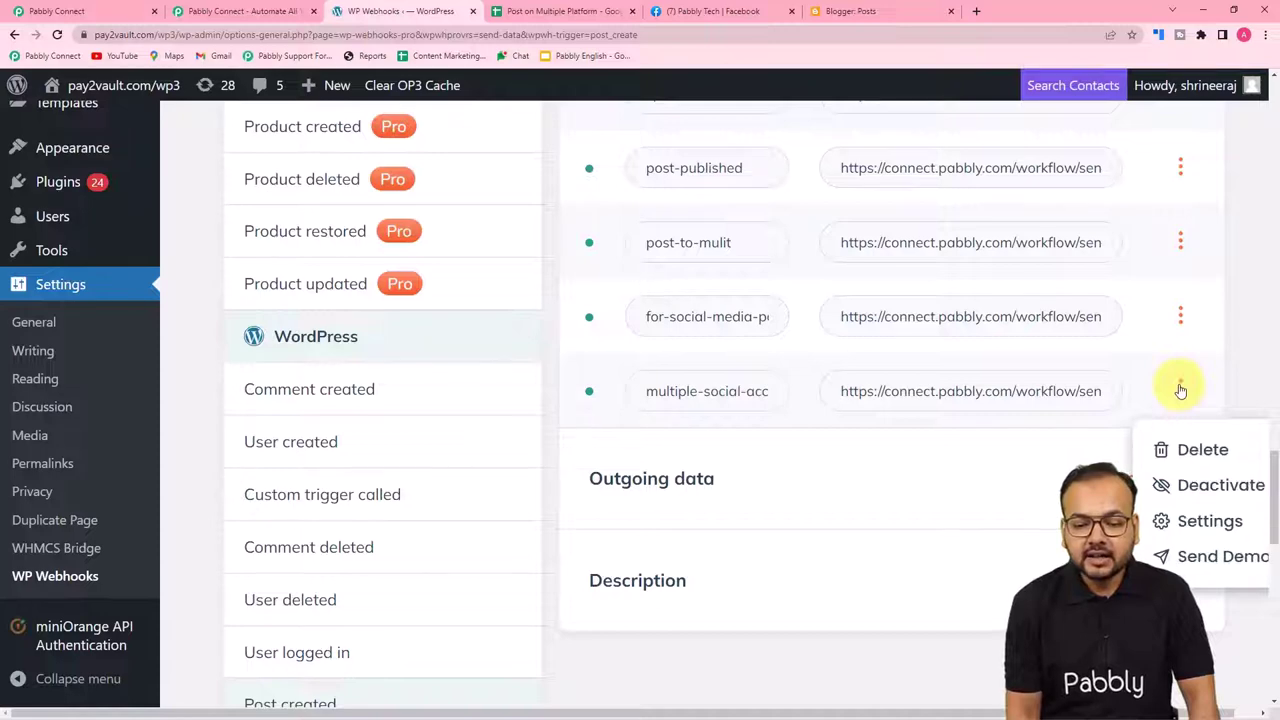
click(1205, 521)
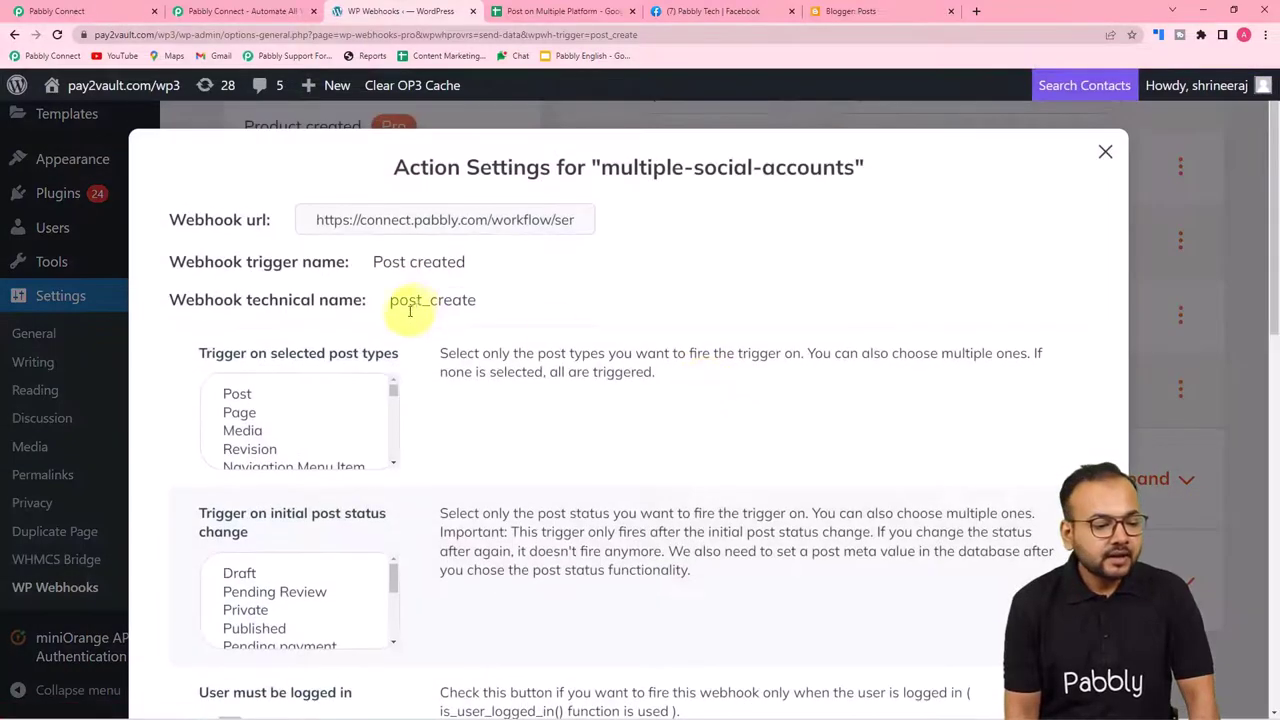
Limit the webhook to the Post type and the Published initial status, save the settings and close them
scroll(198, 357, down, 1)
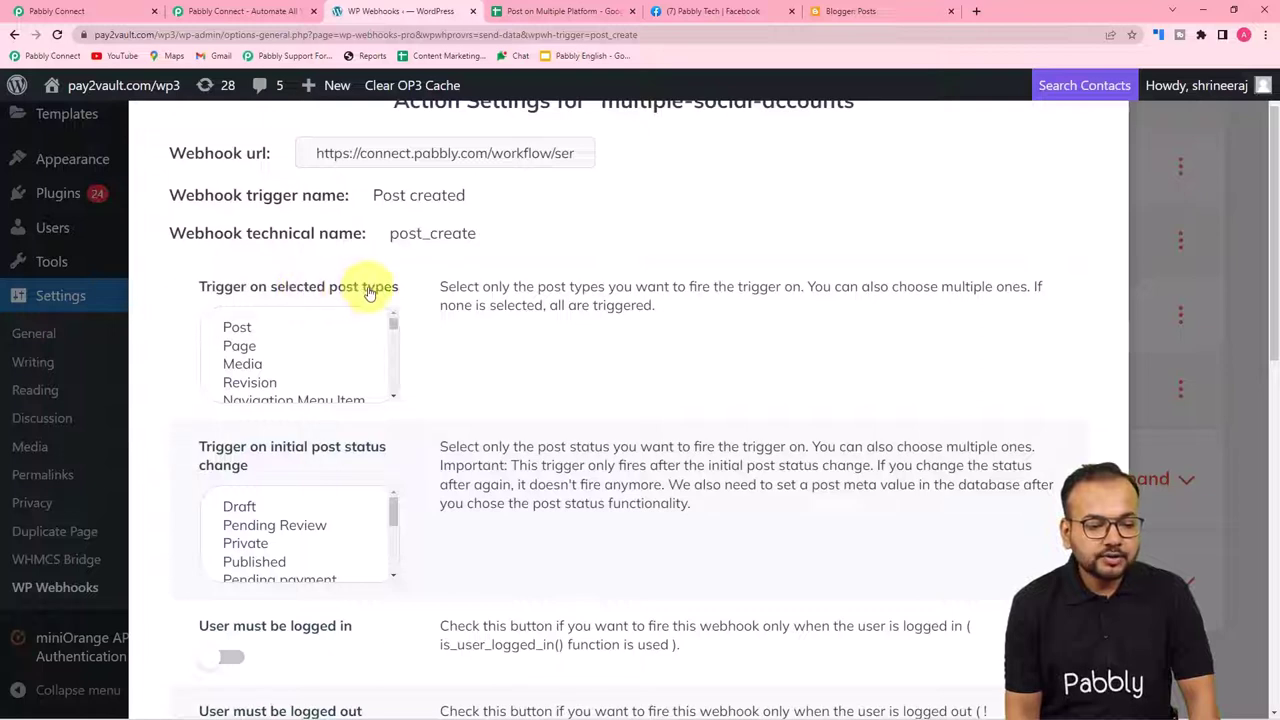
scroll(400, 300, down, 1)
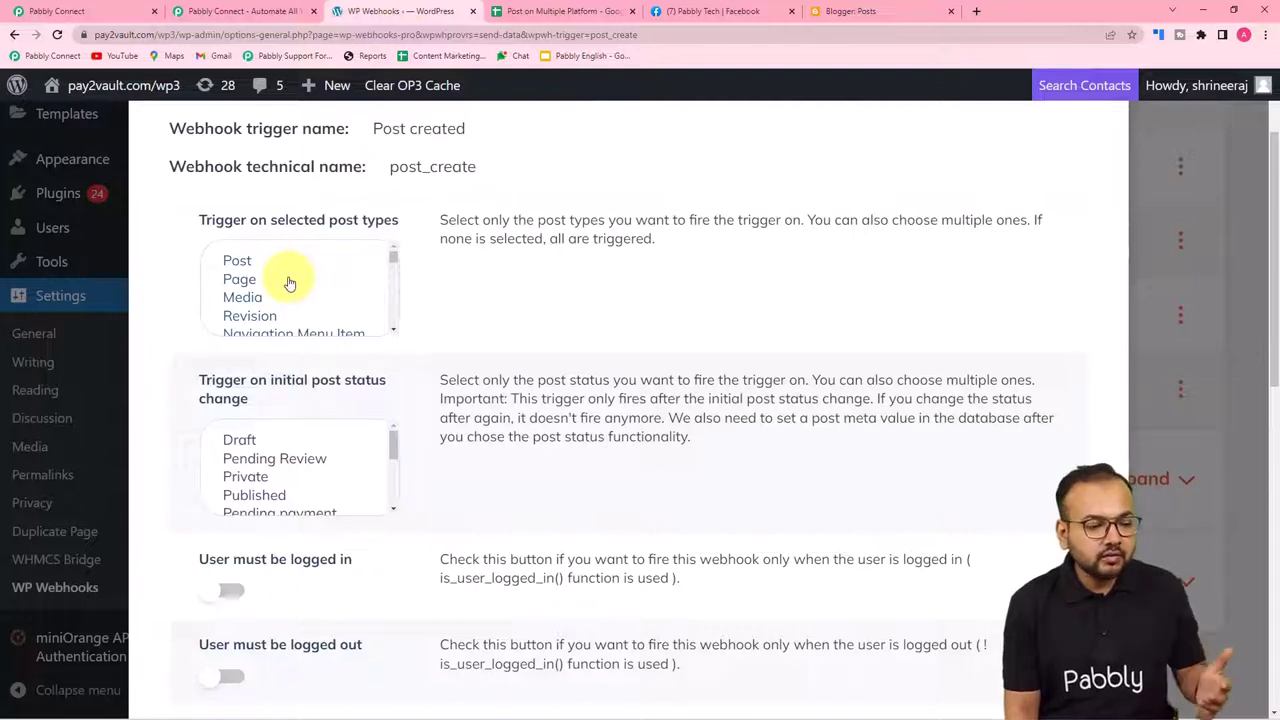
click(240, 266)
scroll(205, 380, down, 1)
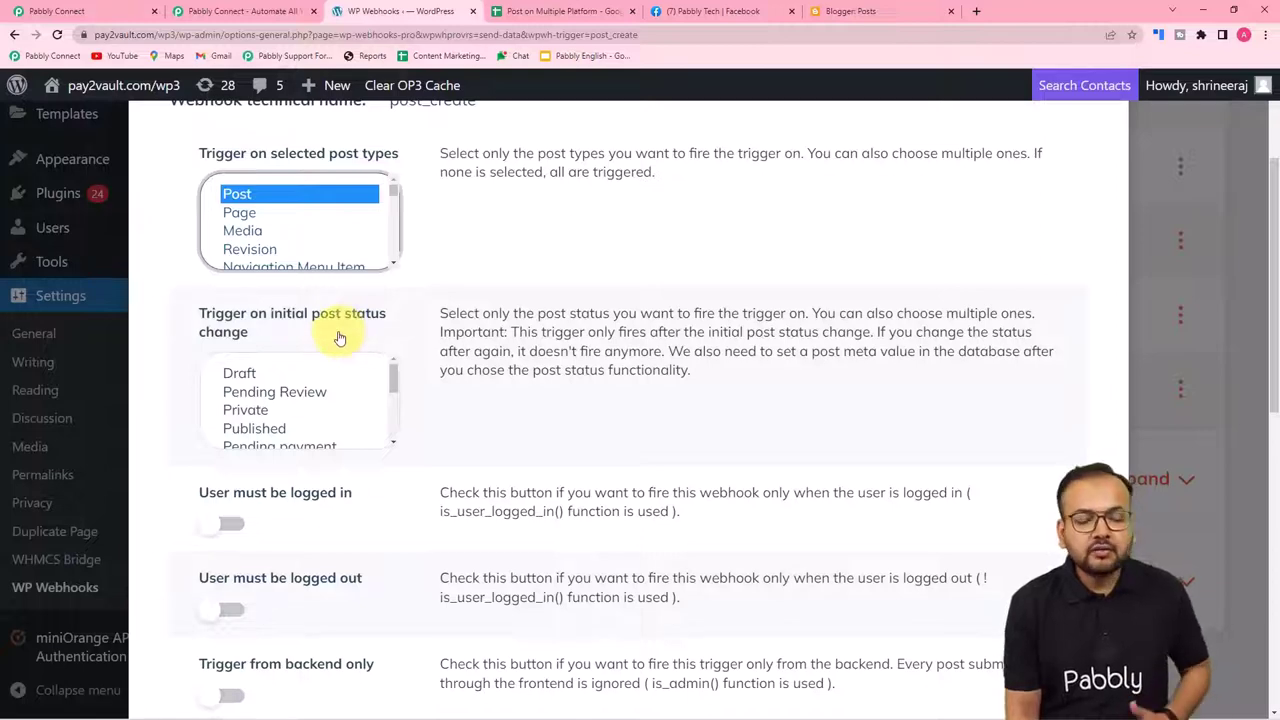
click(262, 433)
scroll(563, 404, down, 5)
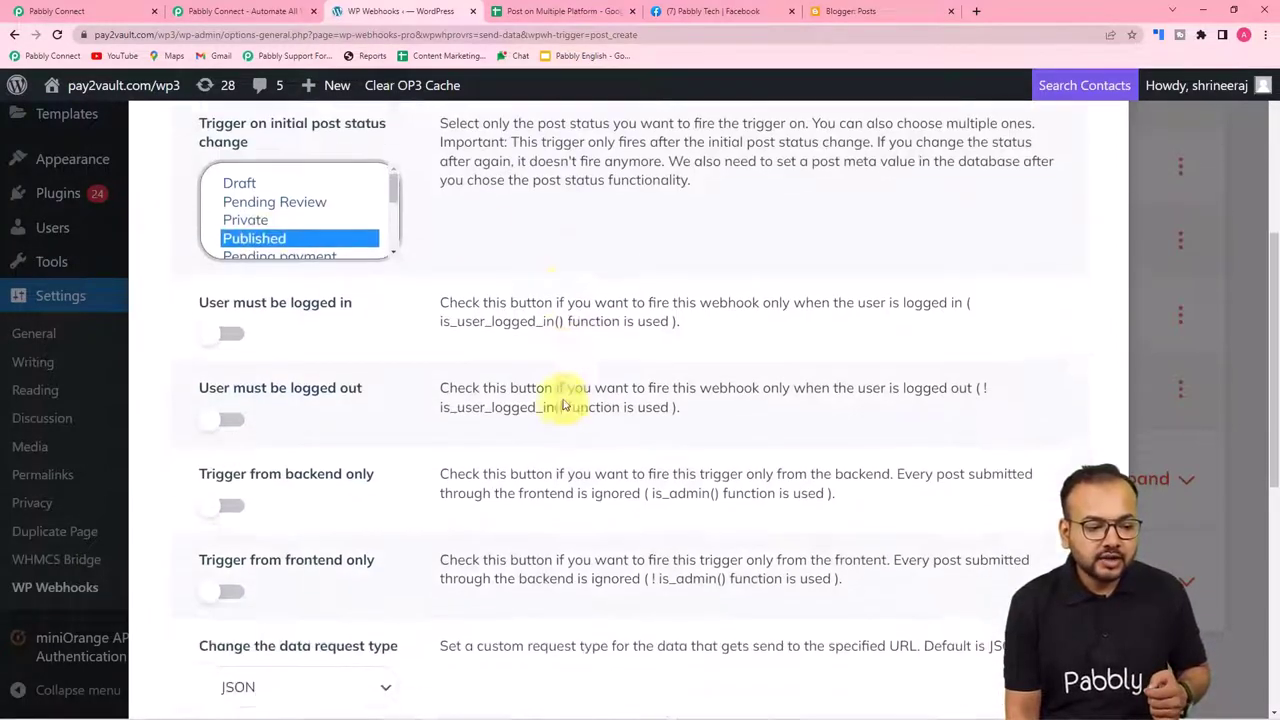
scroll(563, 404, down, 3)
click(248, 607)
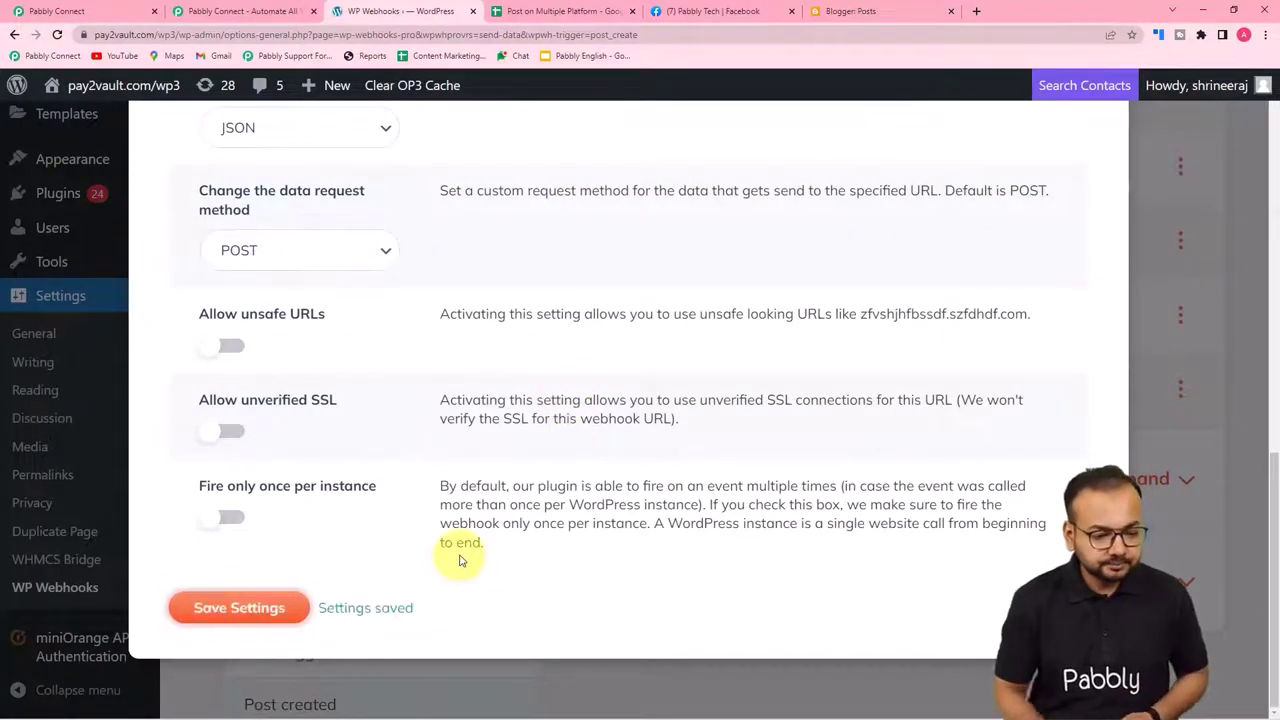
scroll(630, 350, up, 10)
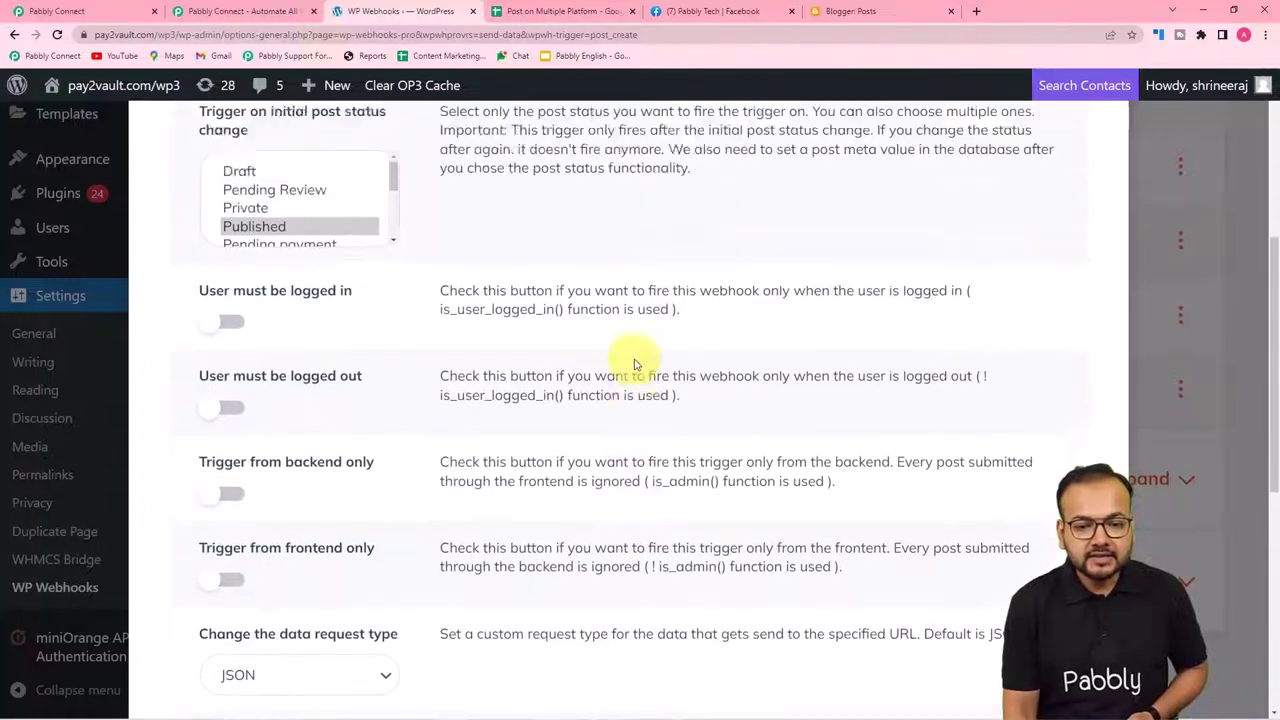
click(1107, 153)
Switch to the Pabbly Connect workflow and check the state of its webhook response capture
mouse_move(337, 85)
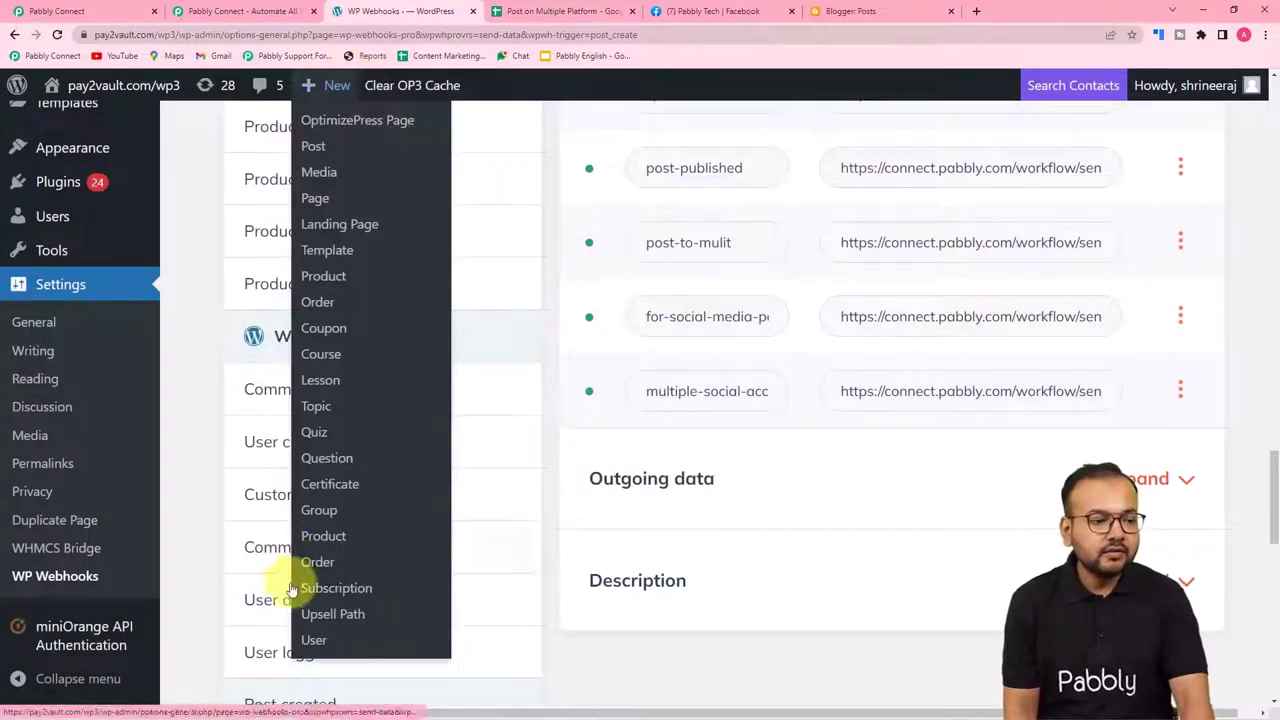
click(99, 14)
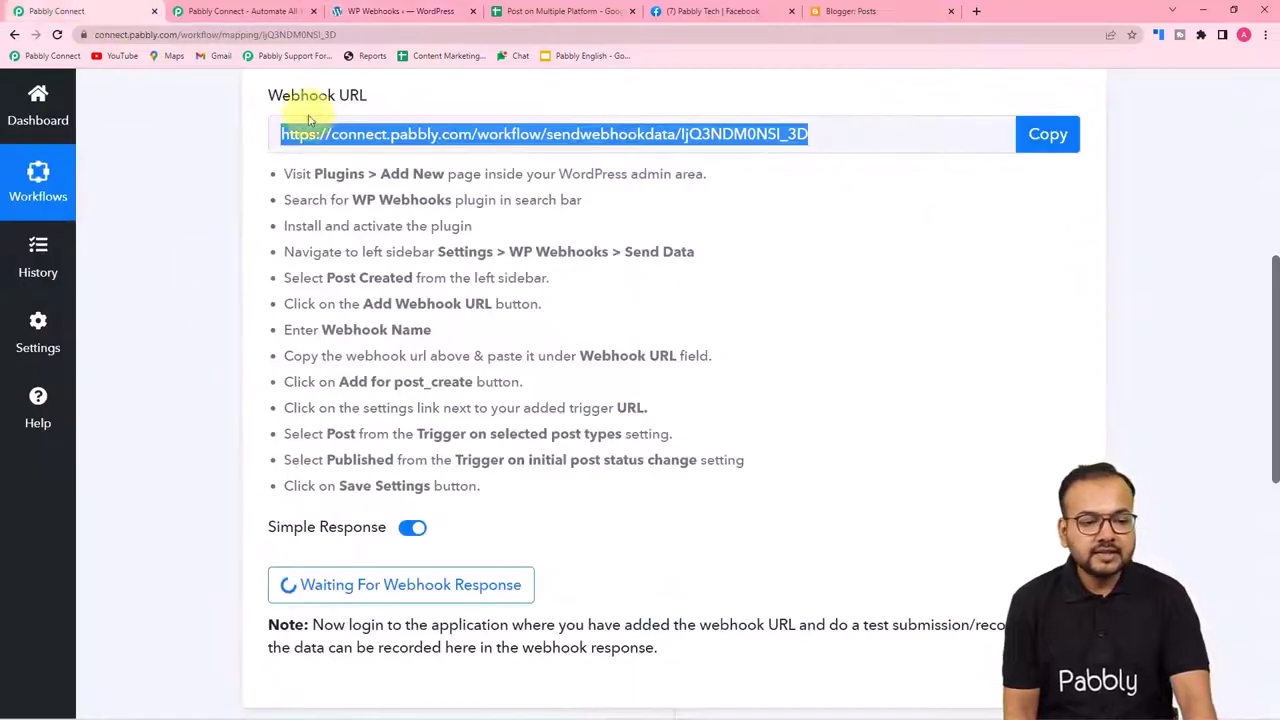
click(1043, 158)
scroll(343, 386, down, 3)
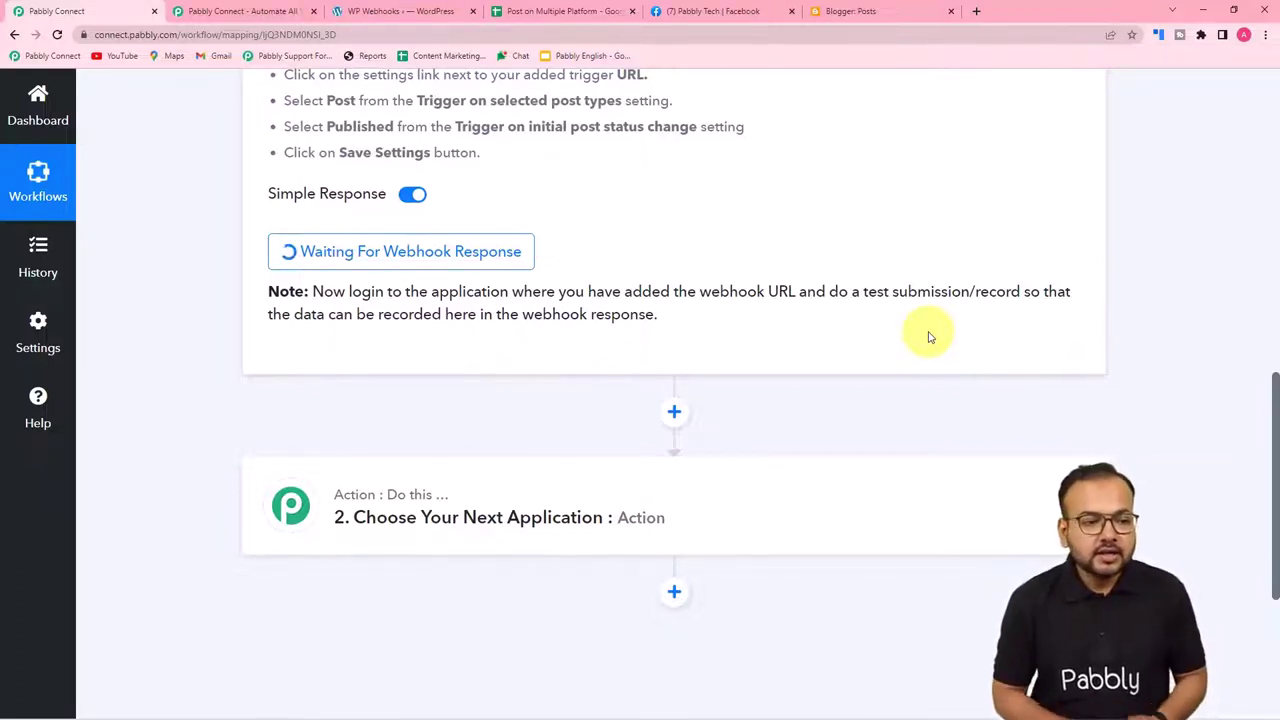
Return to the WordPress admin and start adding a new post
click(385, 11)
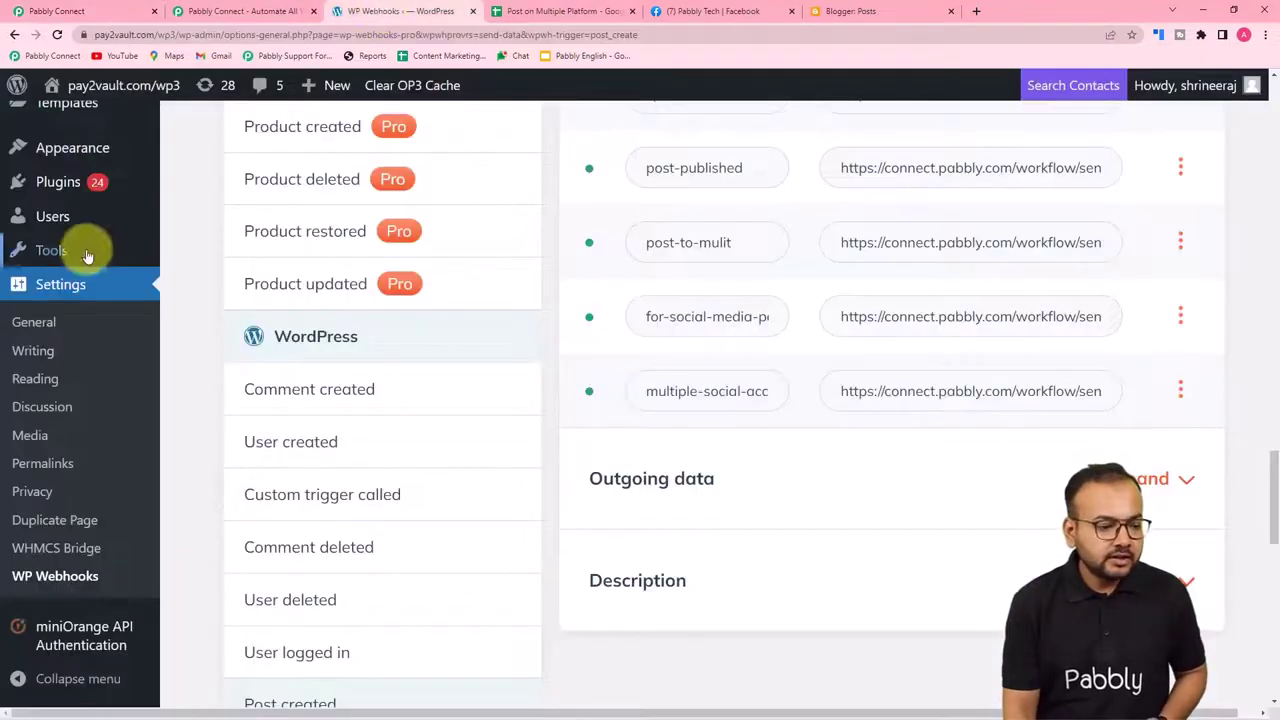
scroll(57, 366, up, 2)
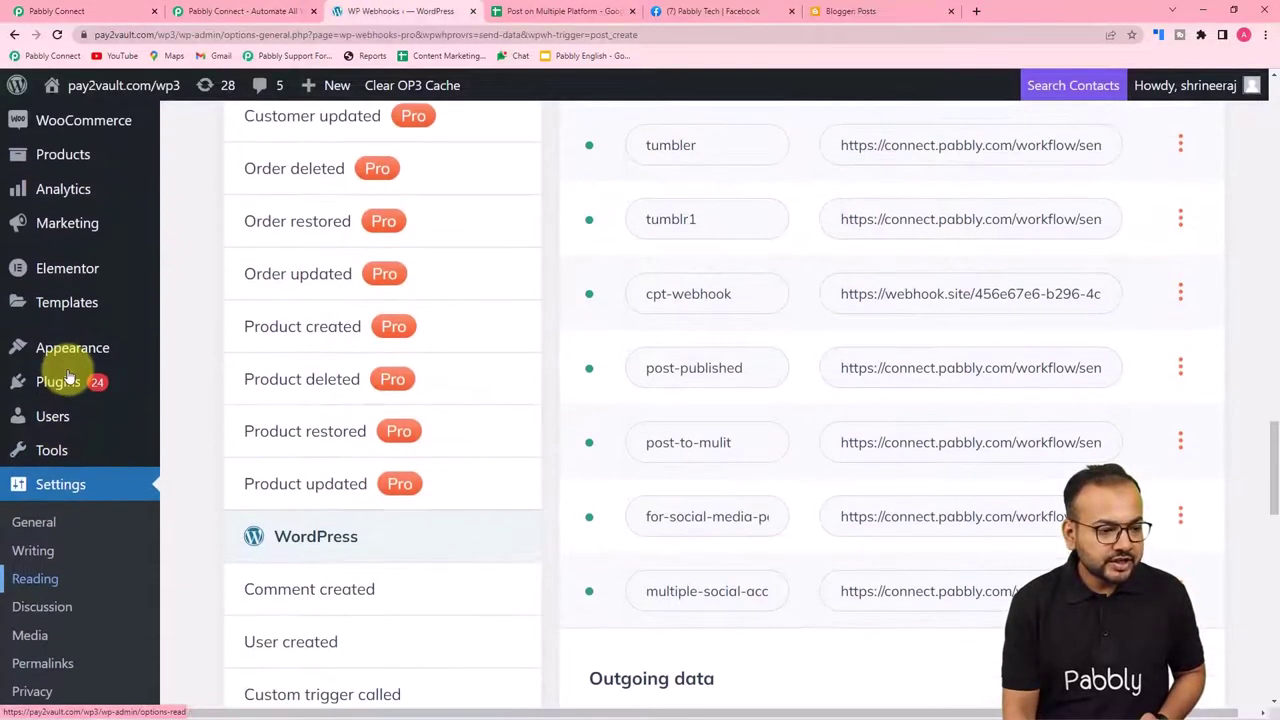
scroll(68, 376, up, 4)
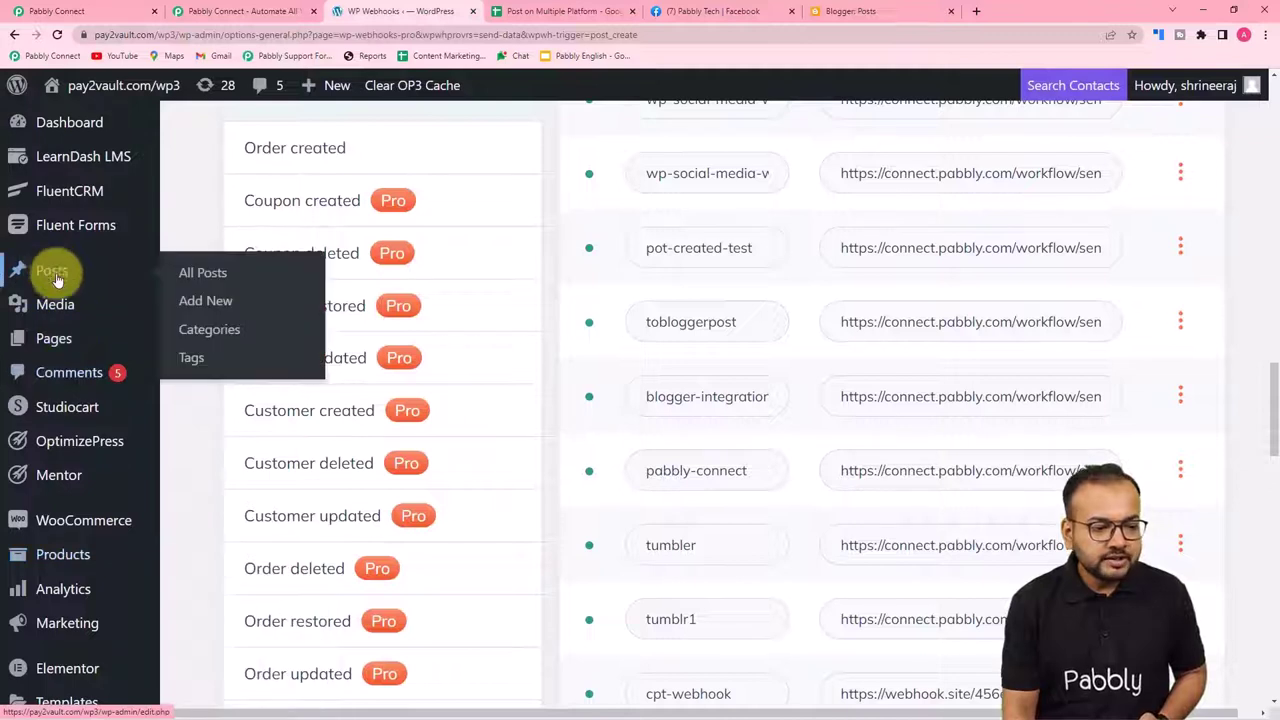
click(205, 303)
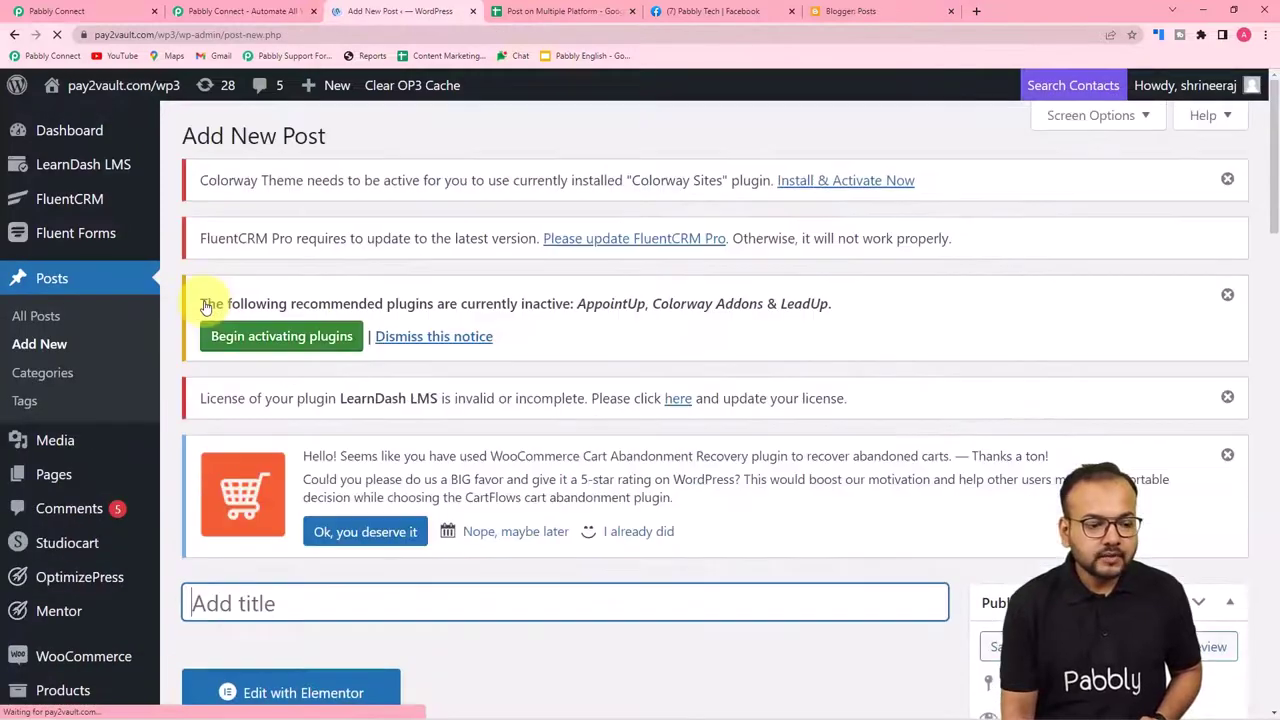
Look through the blank post form, including its title, content, media, categories and tags fields
scroll(205, 307, down, 3)
scroll(205, 307, down, 2)
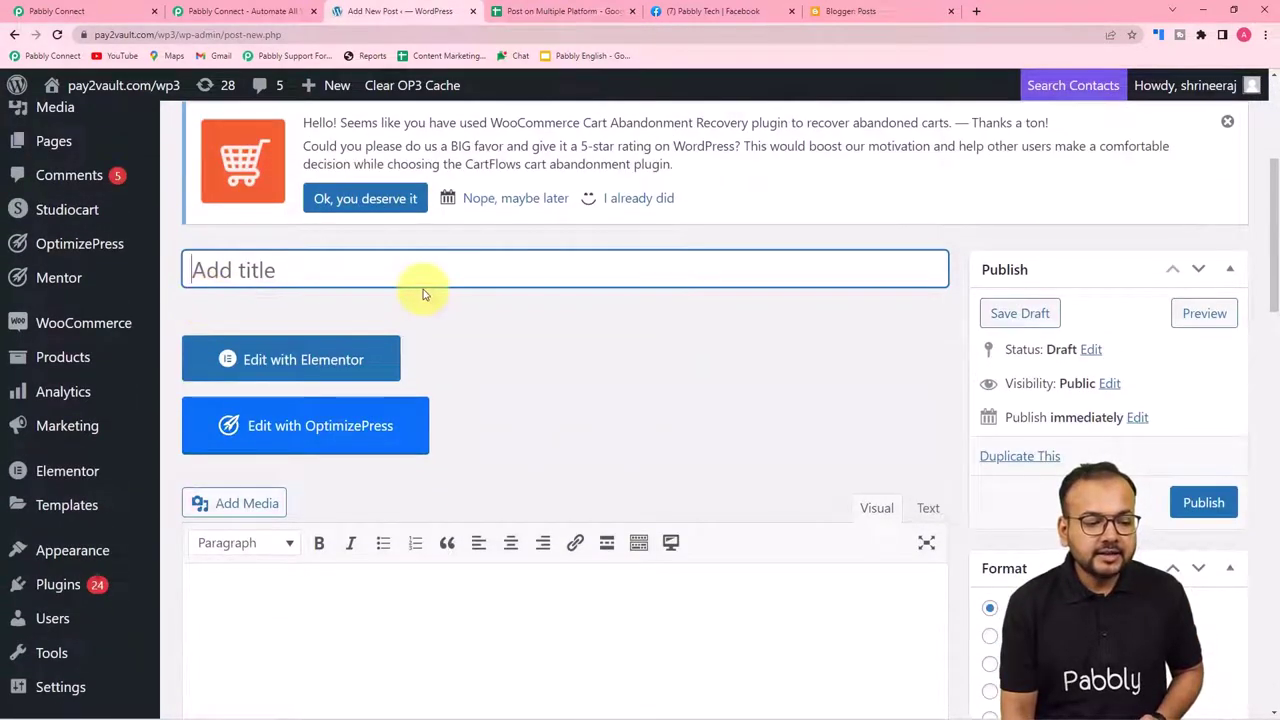
scroll(423, 289, down, 3)
scroll(591, 262, down, 1)
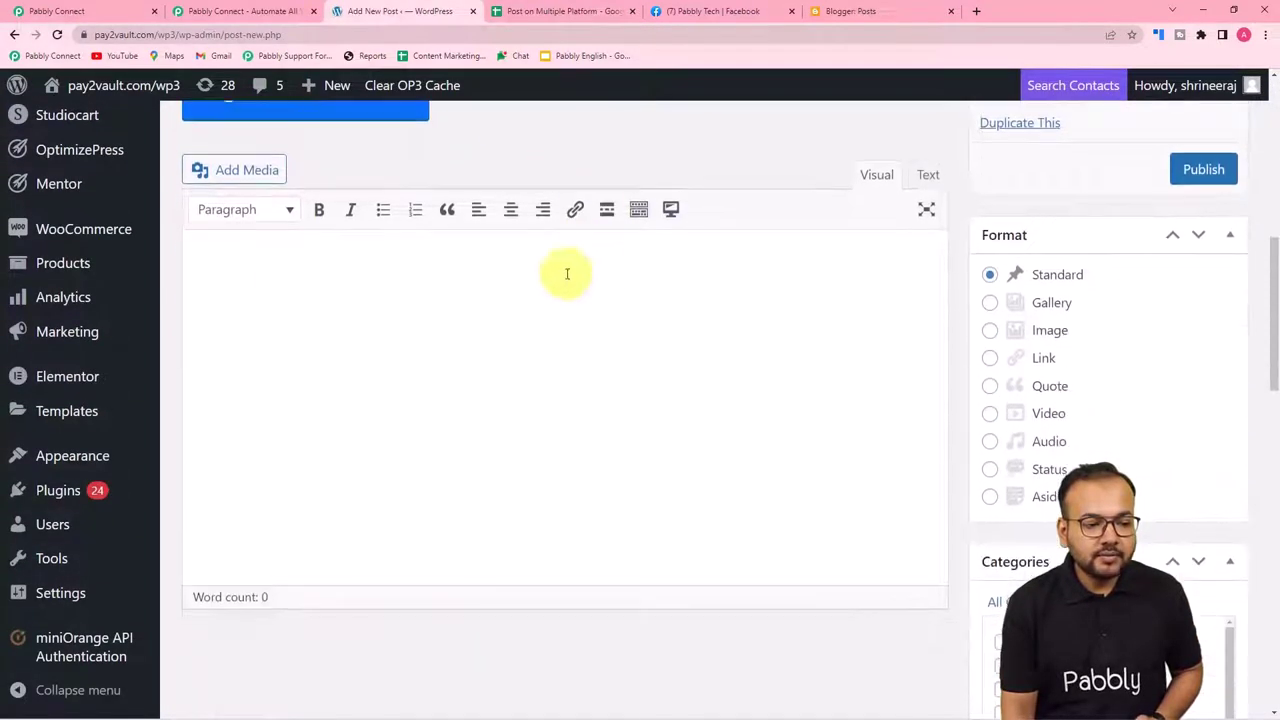
scroll(334, 251, down, 1)
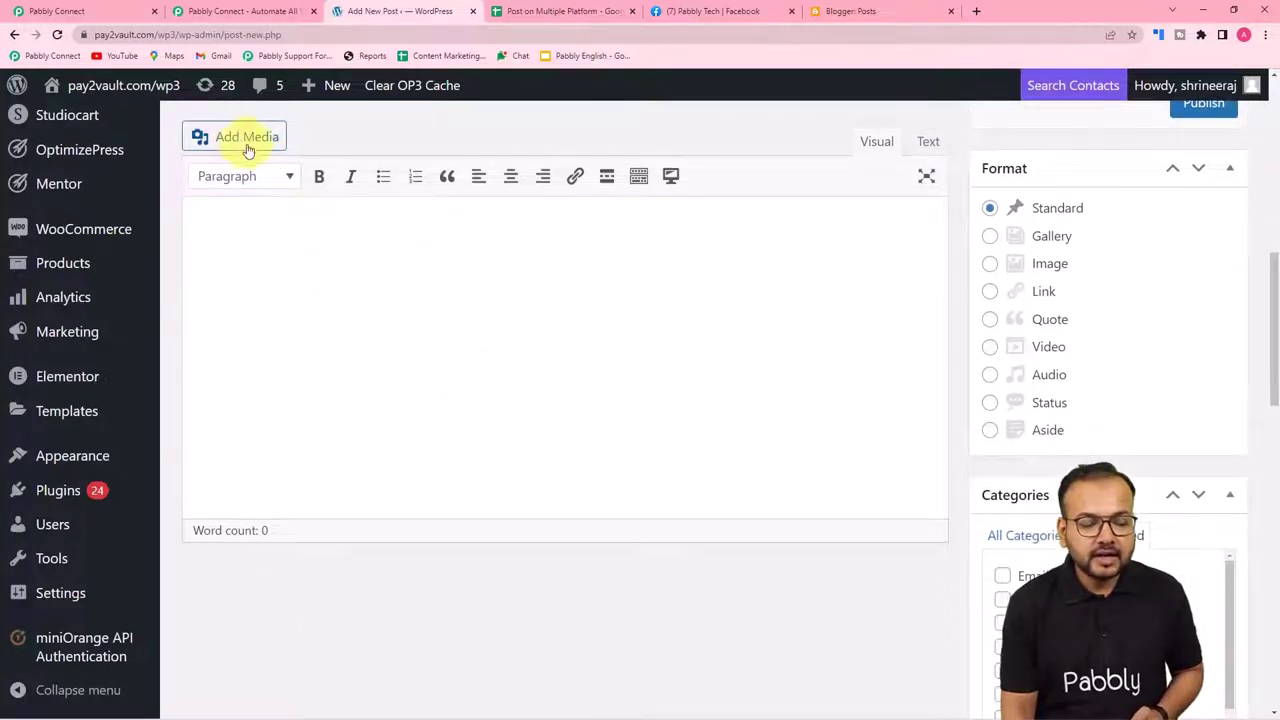
scroll(720, 400, down, 1)
scroll(763, 424, down, 2)
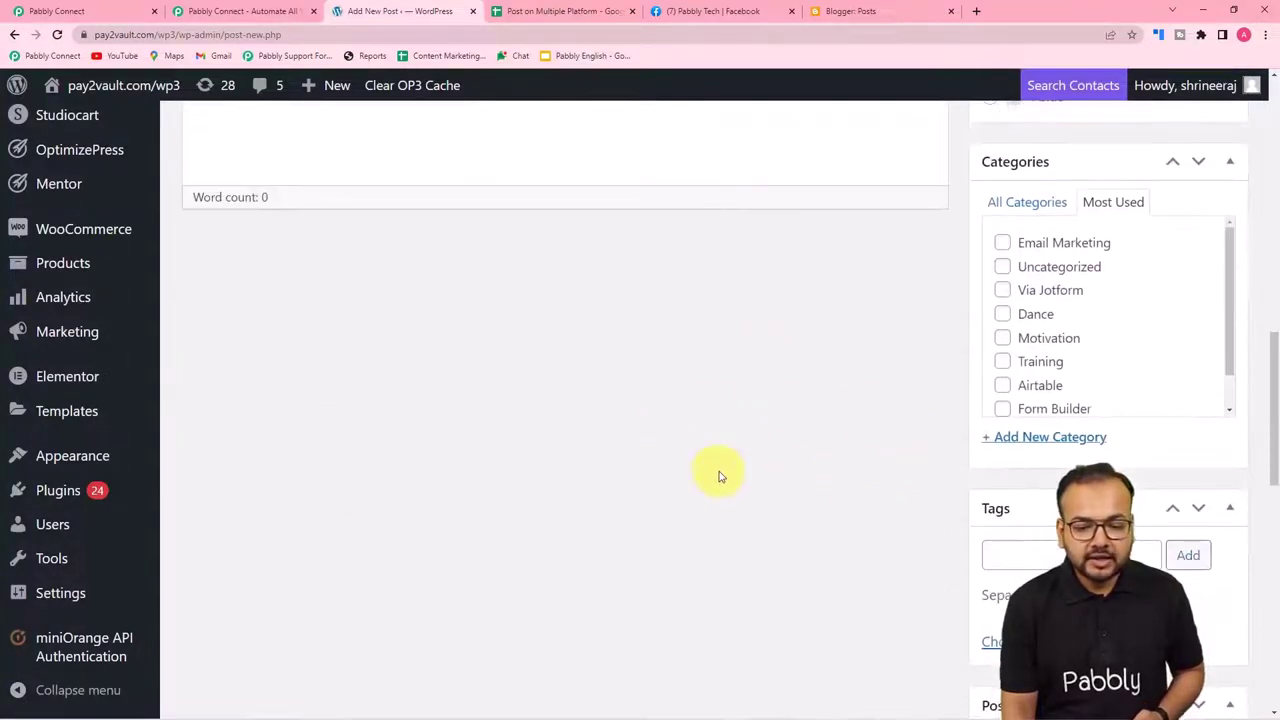
Review the title, content, tag and featured image of the "ADABNAAMA: A poetic tale of love" post and publish it
scroll(718, 476, up, 7)
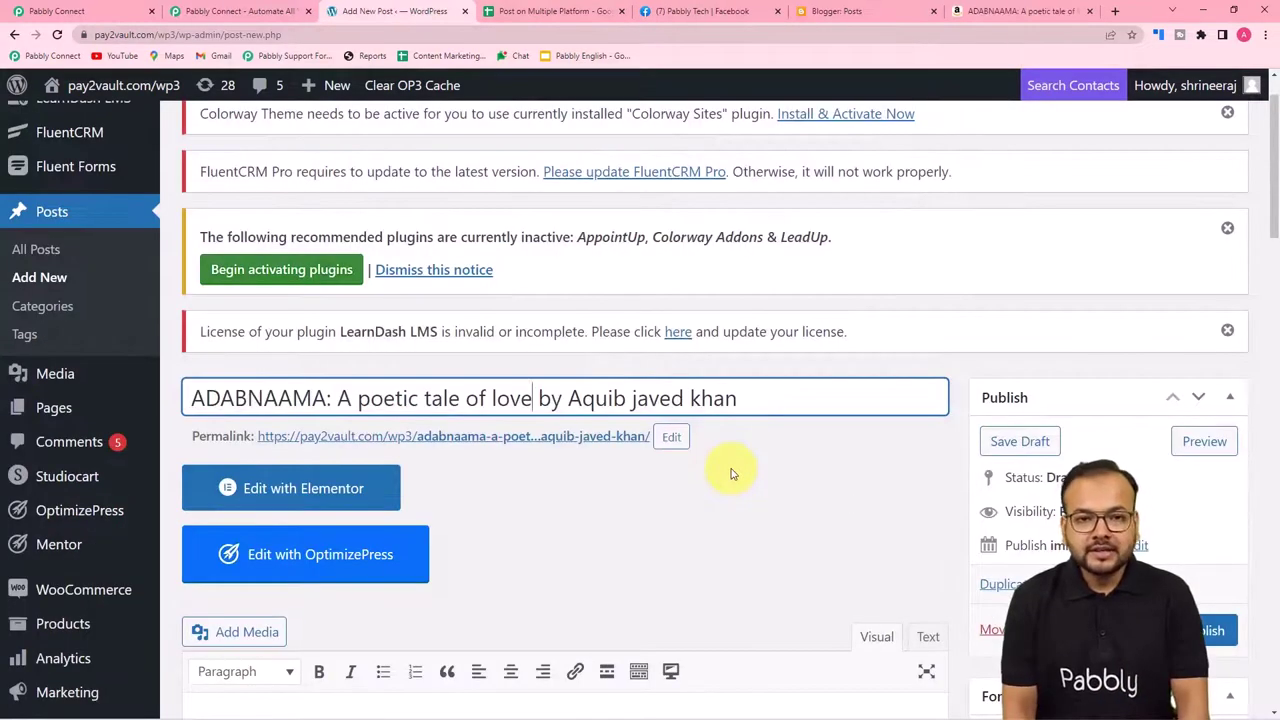
scroll(730, 474, down, 2)
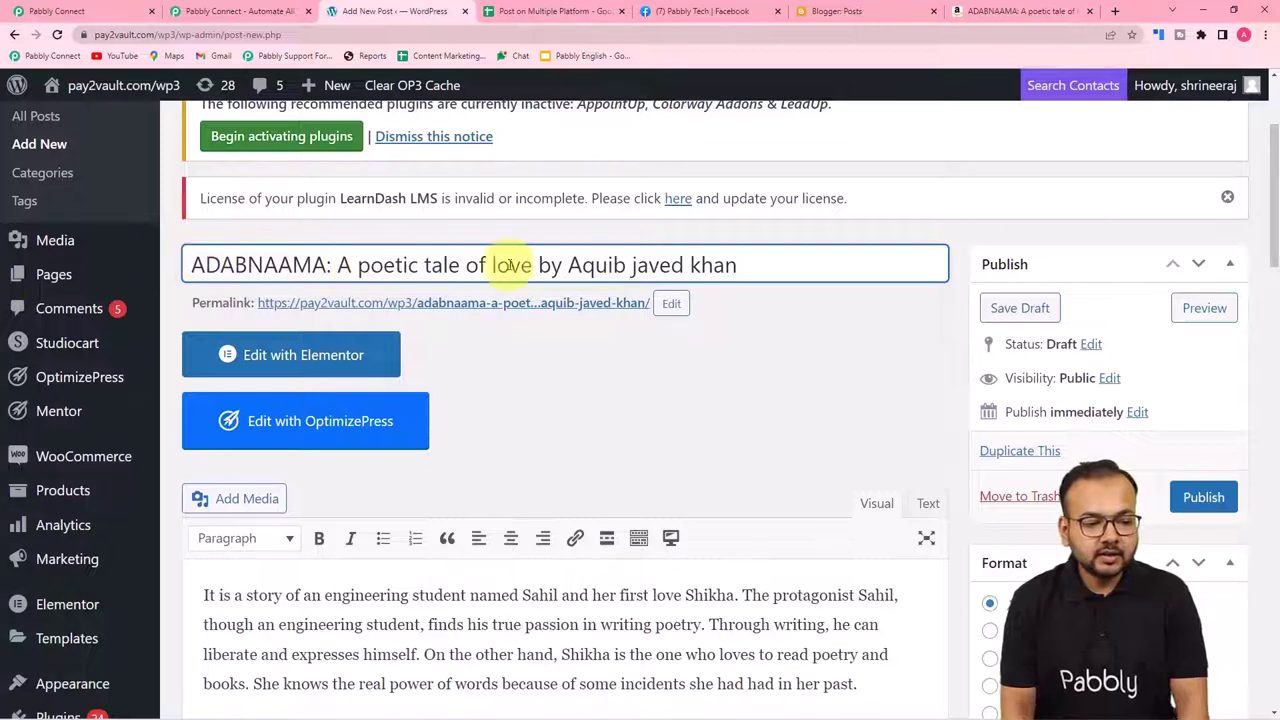
scroll(571, 371, down, 3)
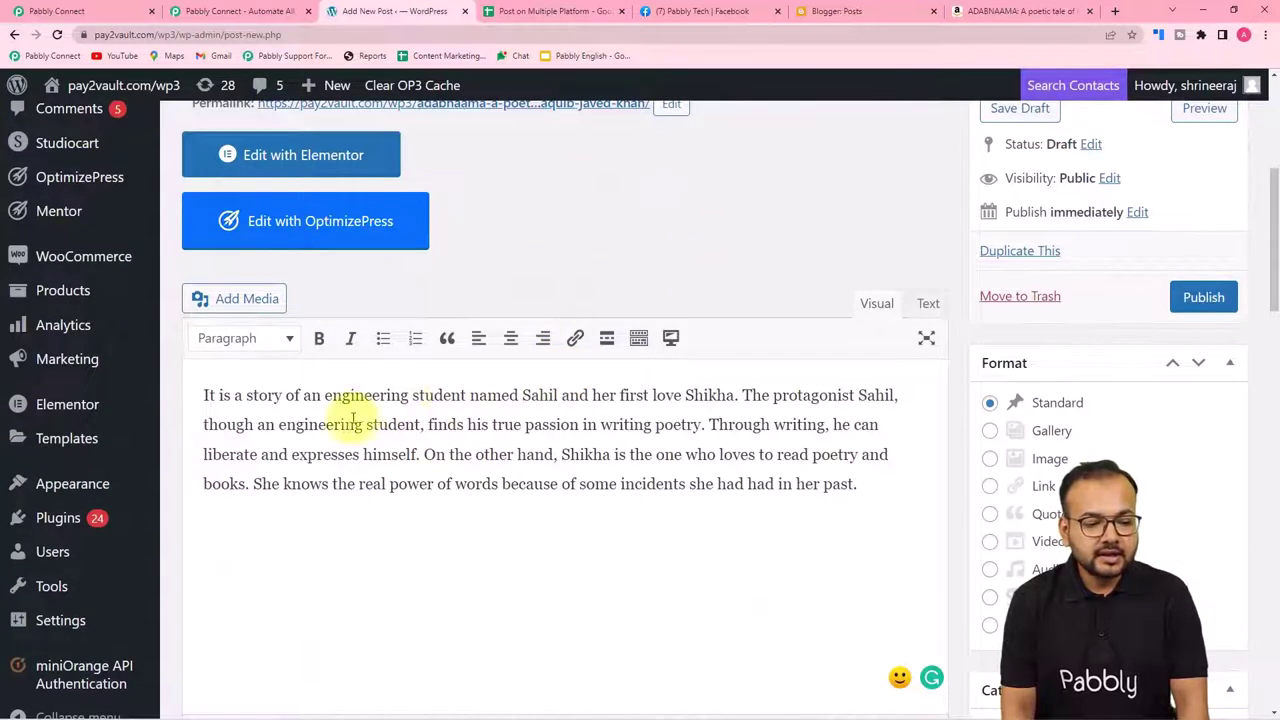
scroll(549, 475, down, 10)
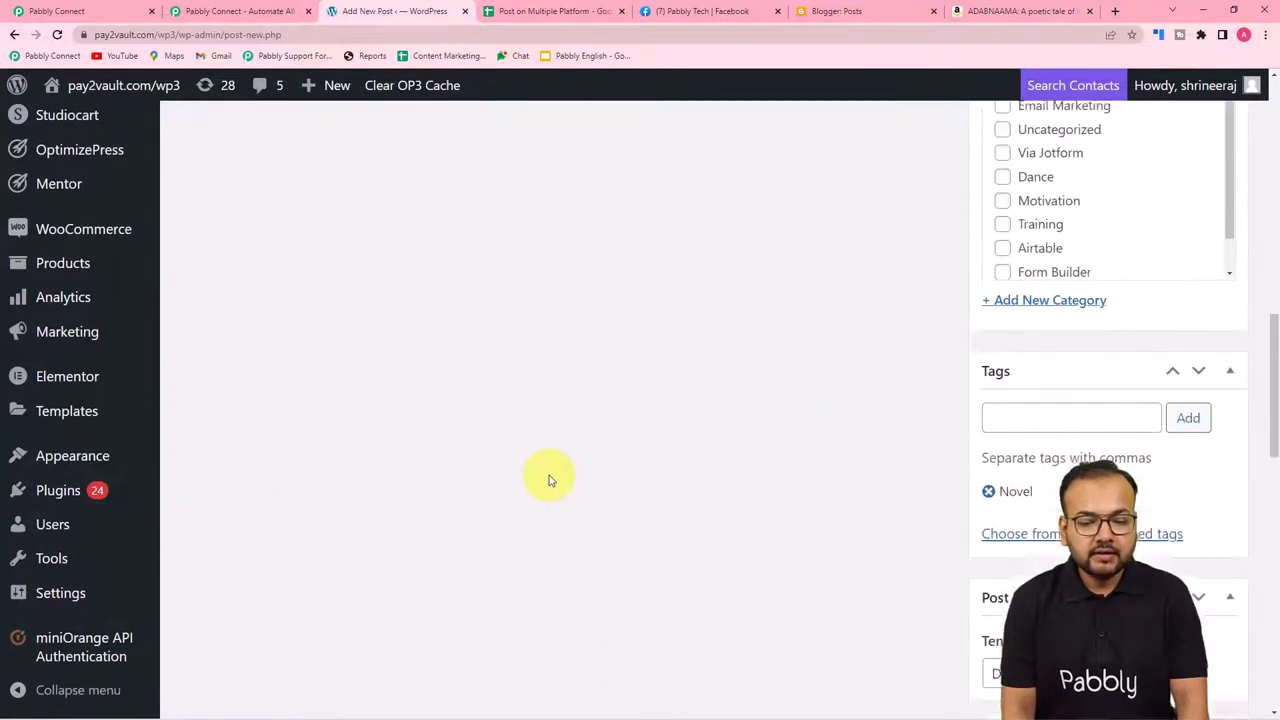
scroll(549, 480, down, 10)
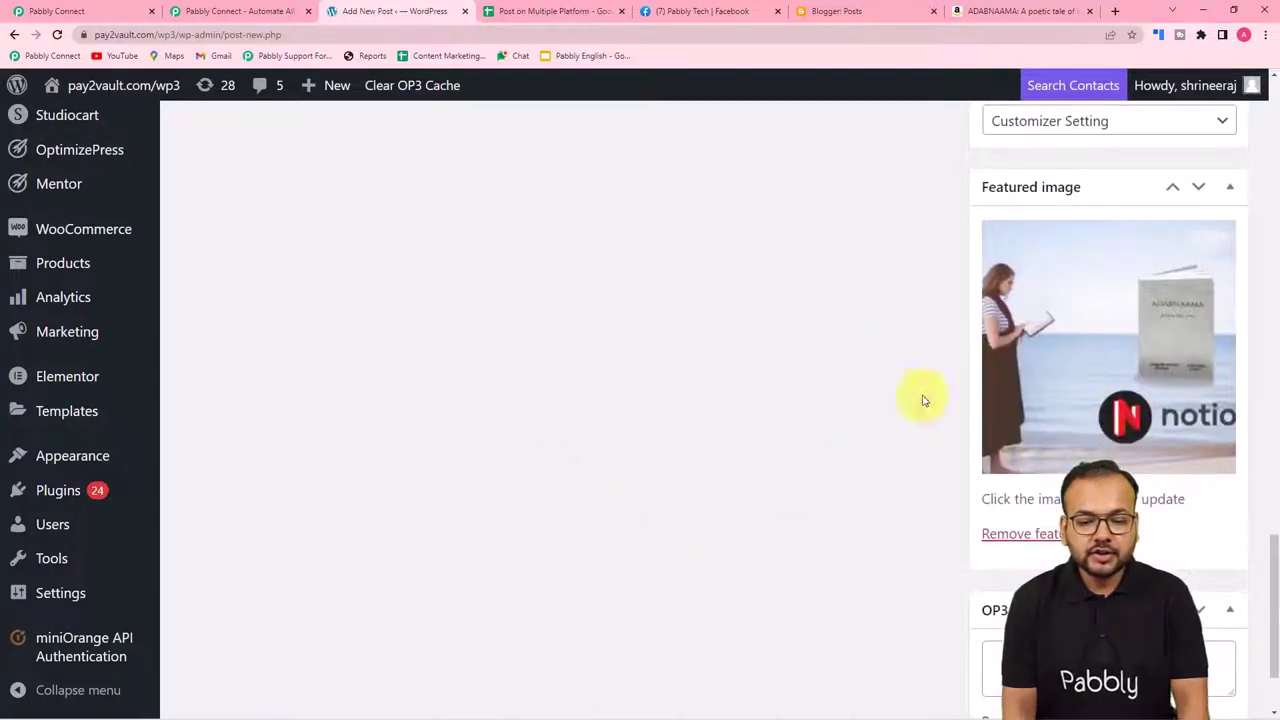
scroll(663, 406, up, 10)
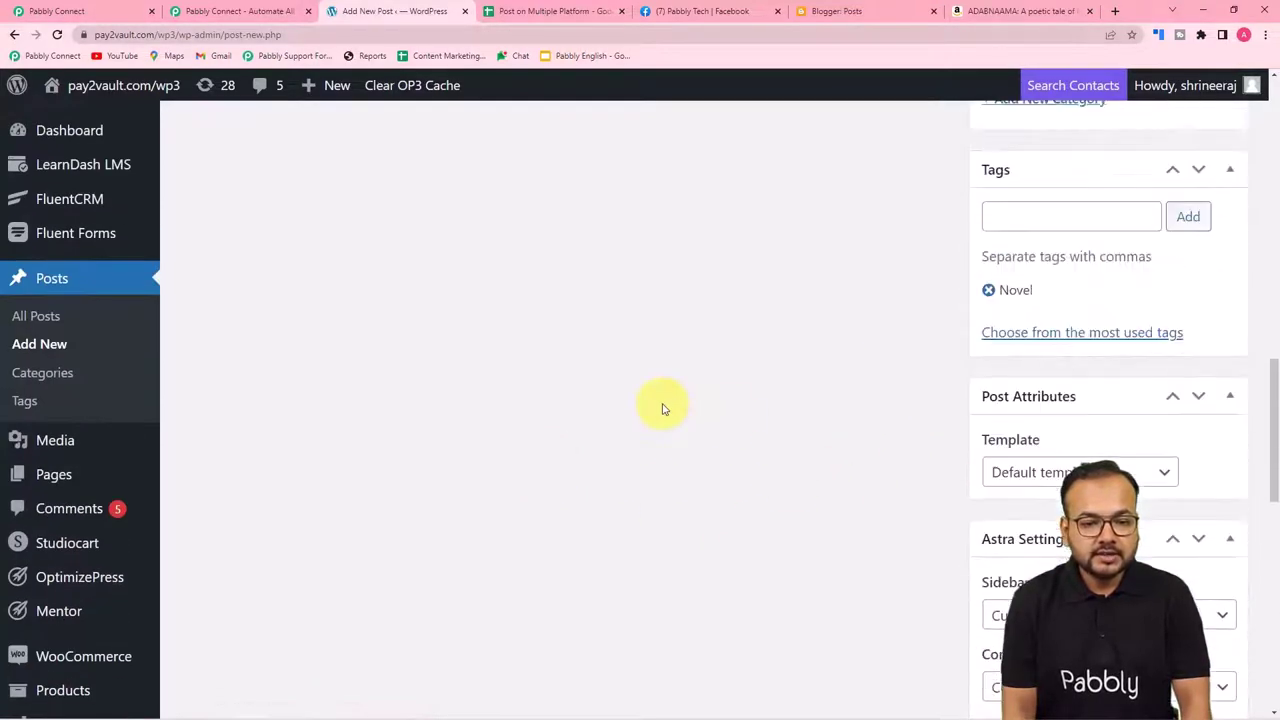
scroll(663, 406, up, 10)
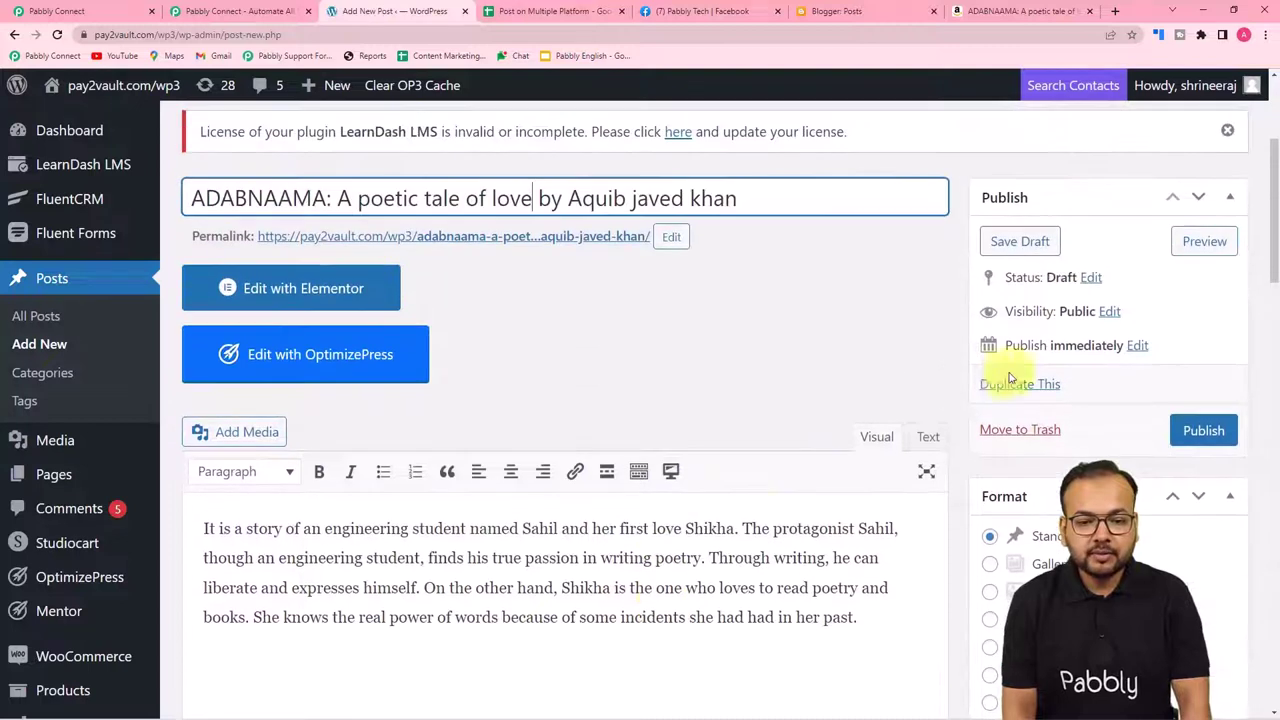
click(1203, 430)
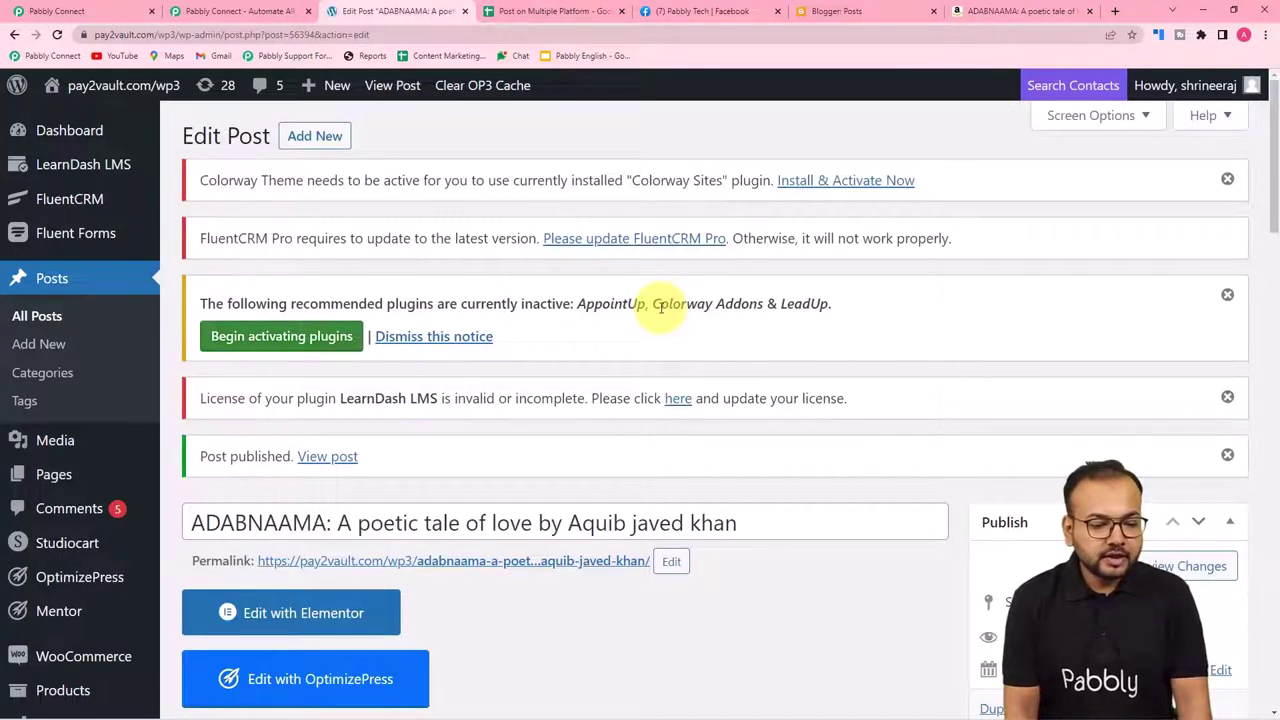
Open the published ADABNAAMA post on the website and view its image, title and text
scroll(661, 307, down, 1)
click(328, 391)
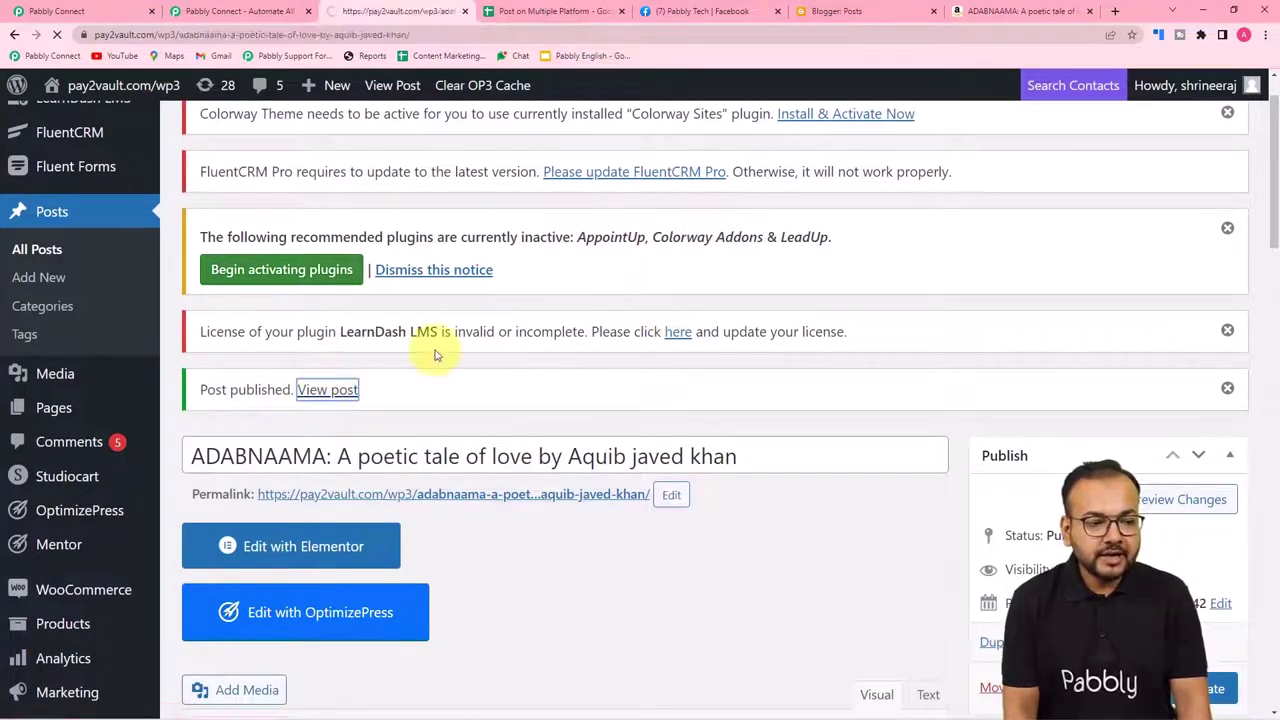
scroll(435, 355, down, 5)
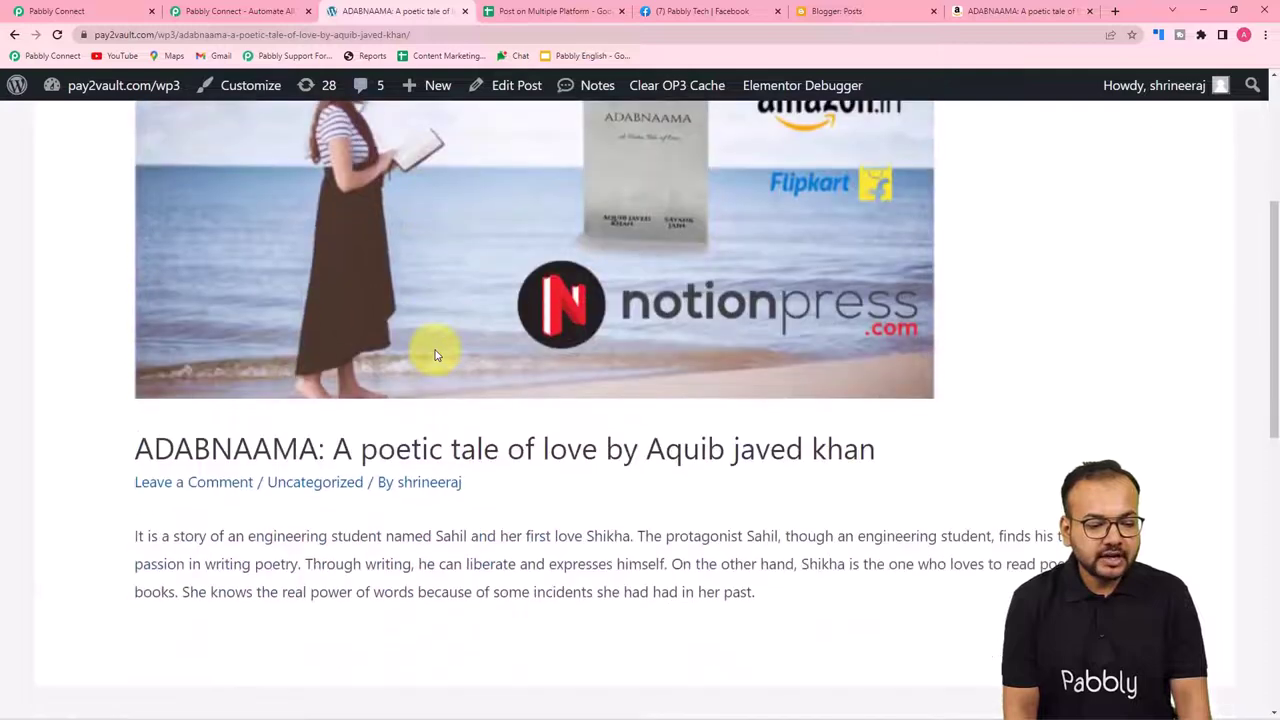
scroll(435, 355, up, 3)
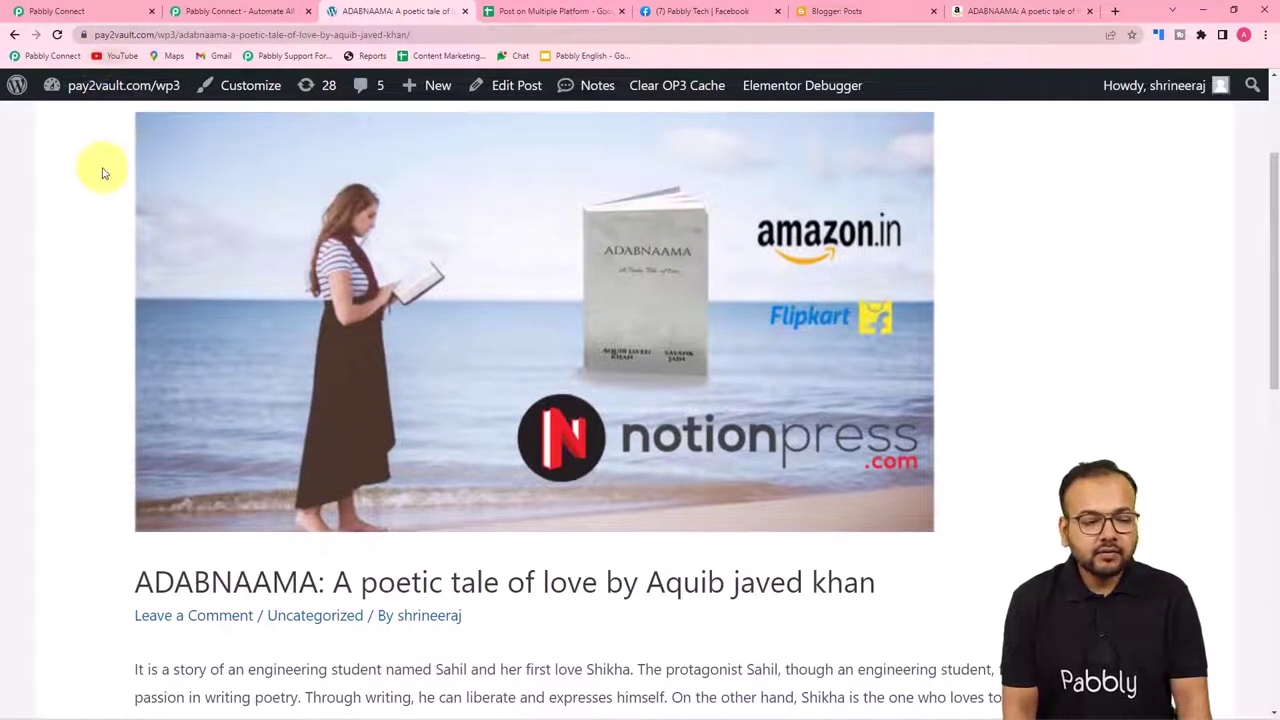
Switch to the Pabbly Connect workflow and review the captured response's post content, title, status and meta fields, down to the empty action step
click(70, 10)
scroll(157, 323, down, 2)
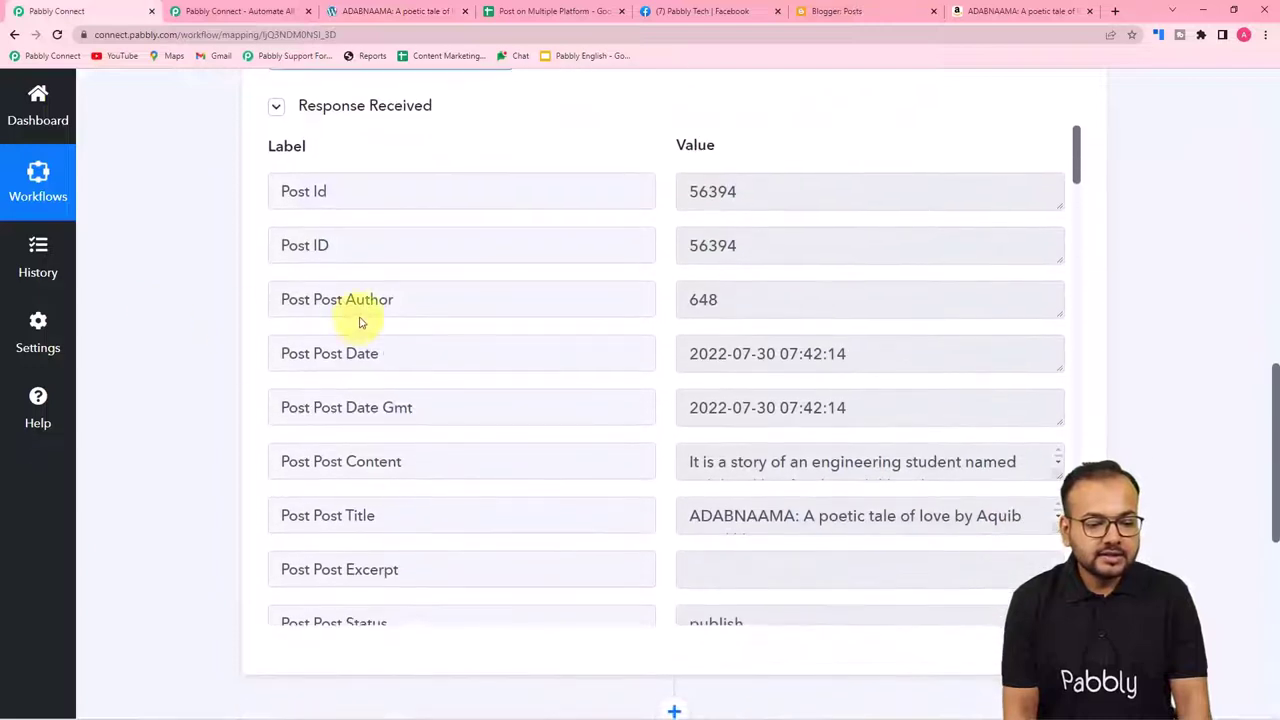
scroll(477, 314, down, 1)
scroll(478, 311, down, 2)
scroll(477, 320, up, 1)
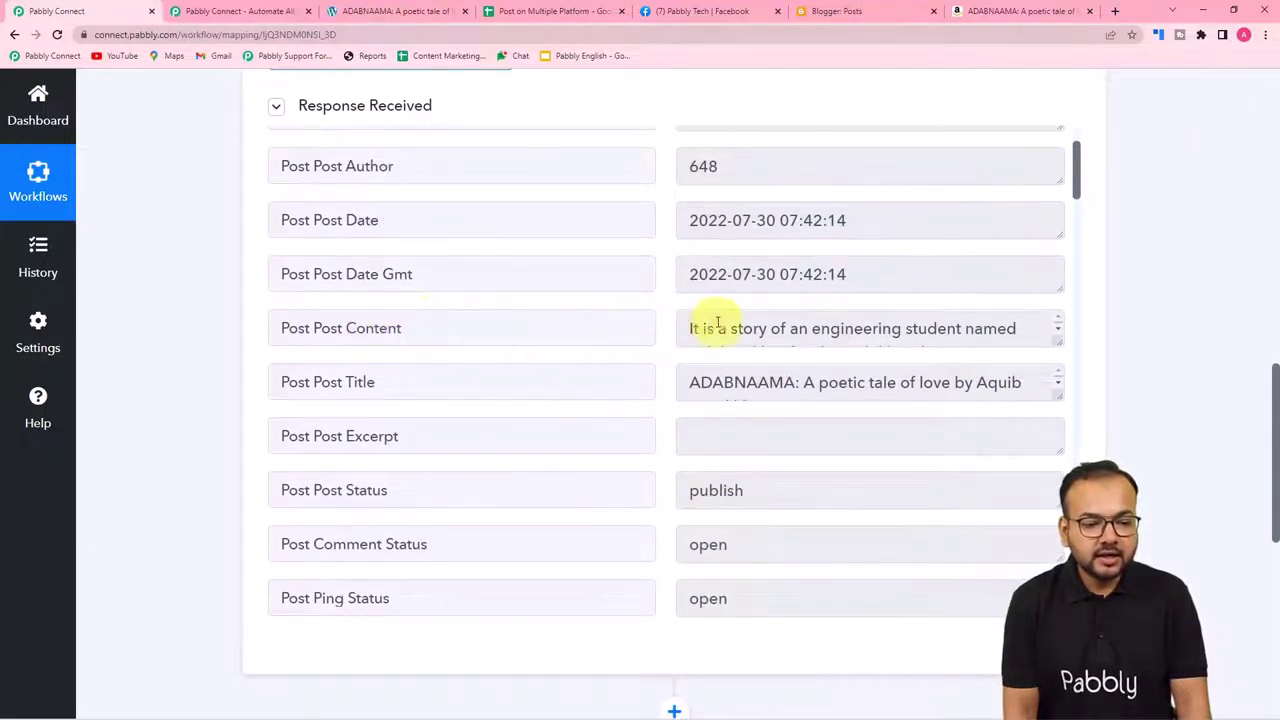
scroll(443, 381, down, 5)
scroll(446, 385, down, 15)
scroll(446, 388, down, 20)
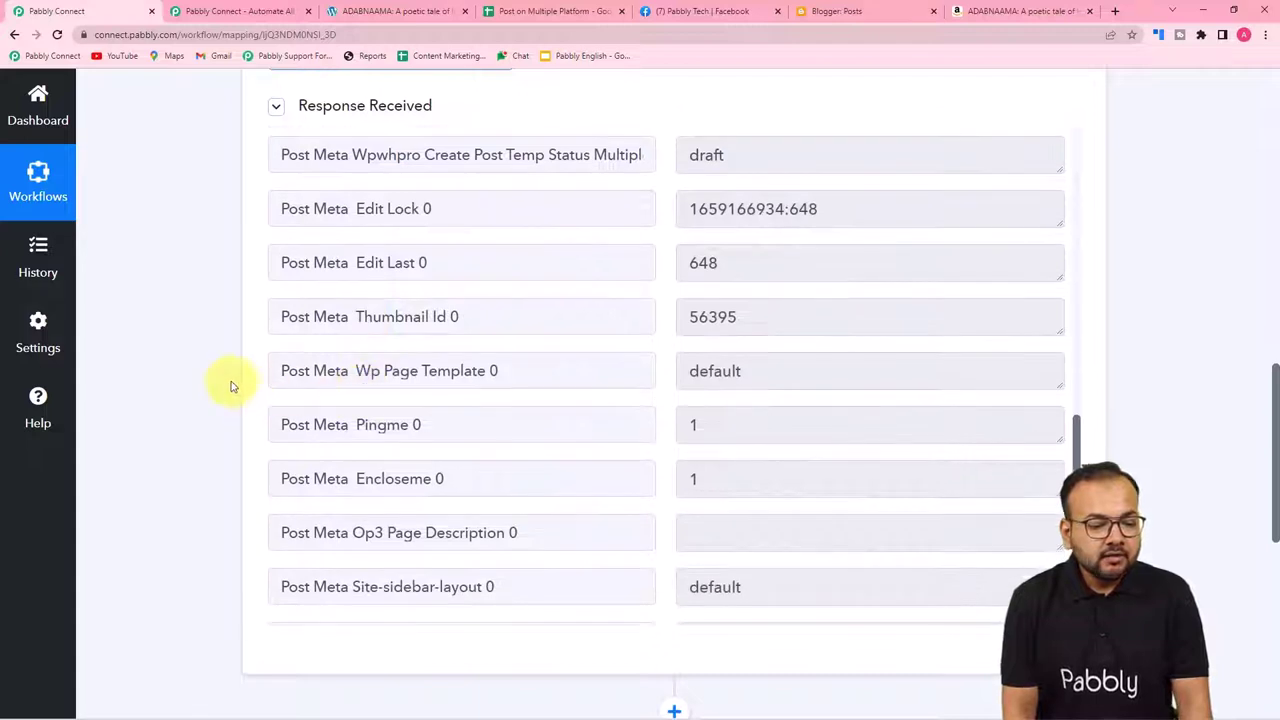
scroll(195, 383, down, 6)
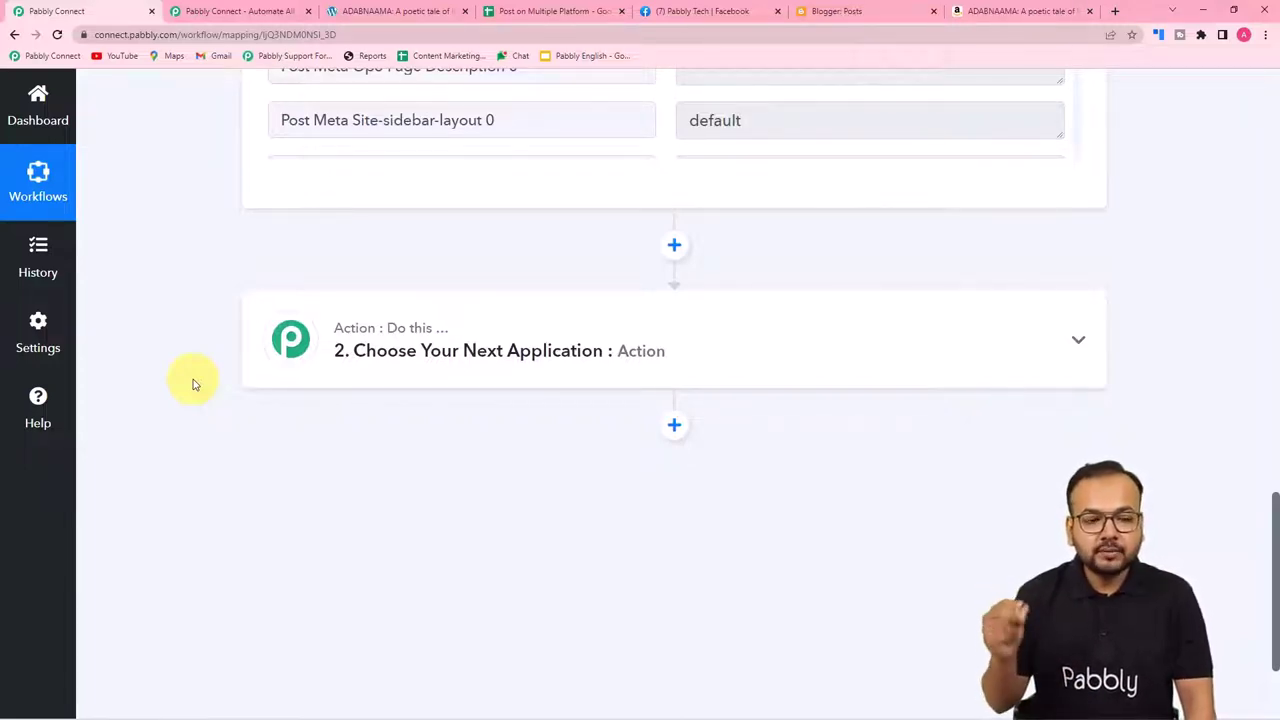
Look over the Post on Multiple Platform sheet and locate the Pabbly Tech Facebook group's ID in its web address
click(525, 11)
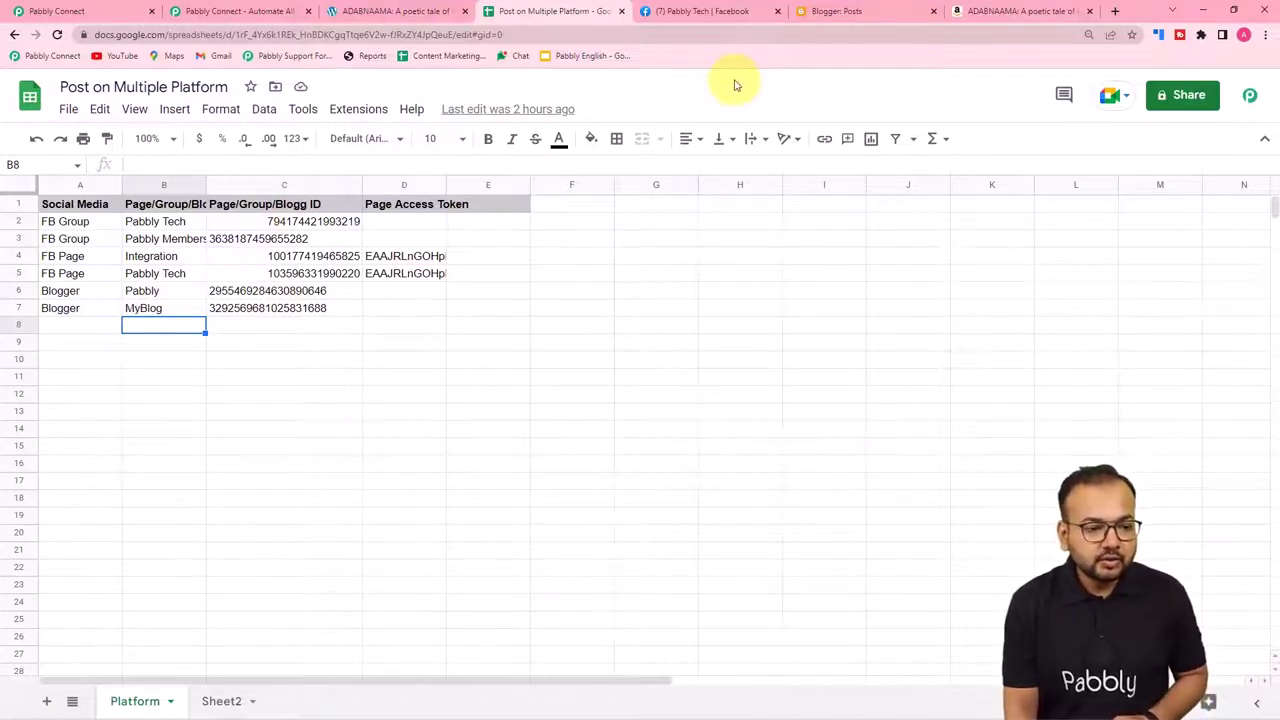
click(694, 12)
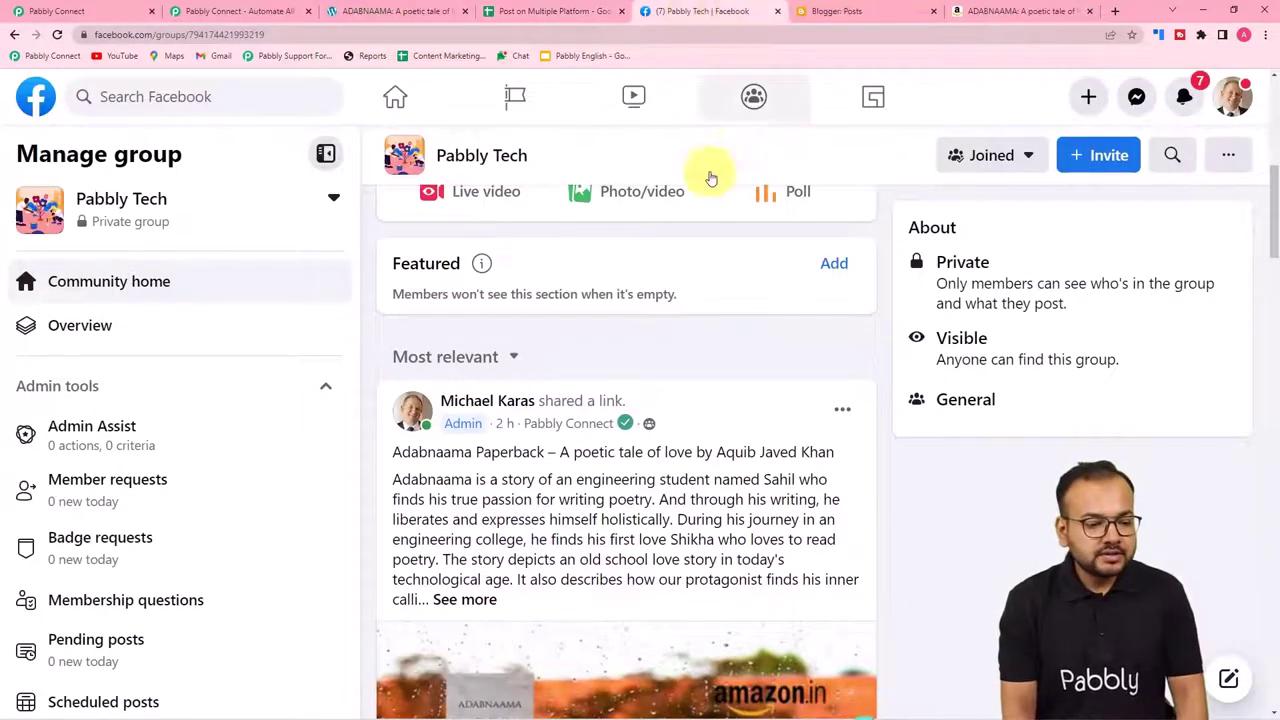
scroll(566, 250, up, 3)
scroll(540, 210, up, 3)
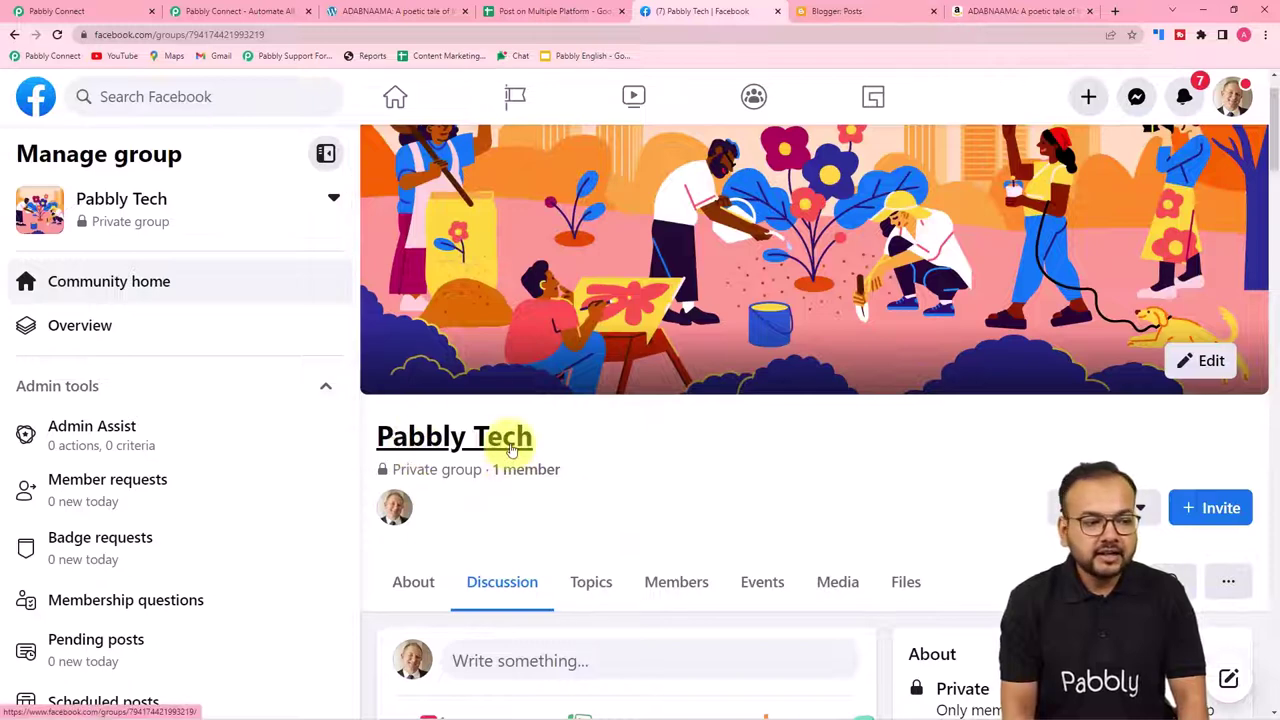
click(192, 36)
click(193, 37)
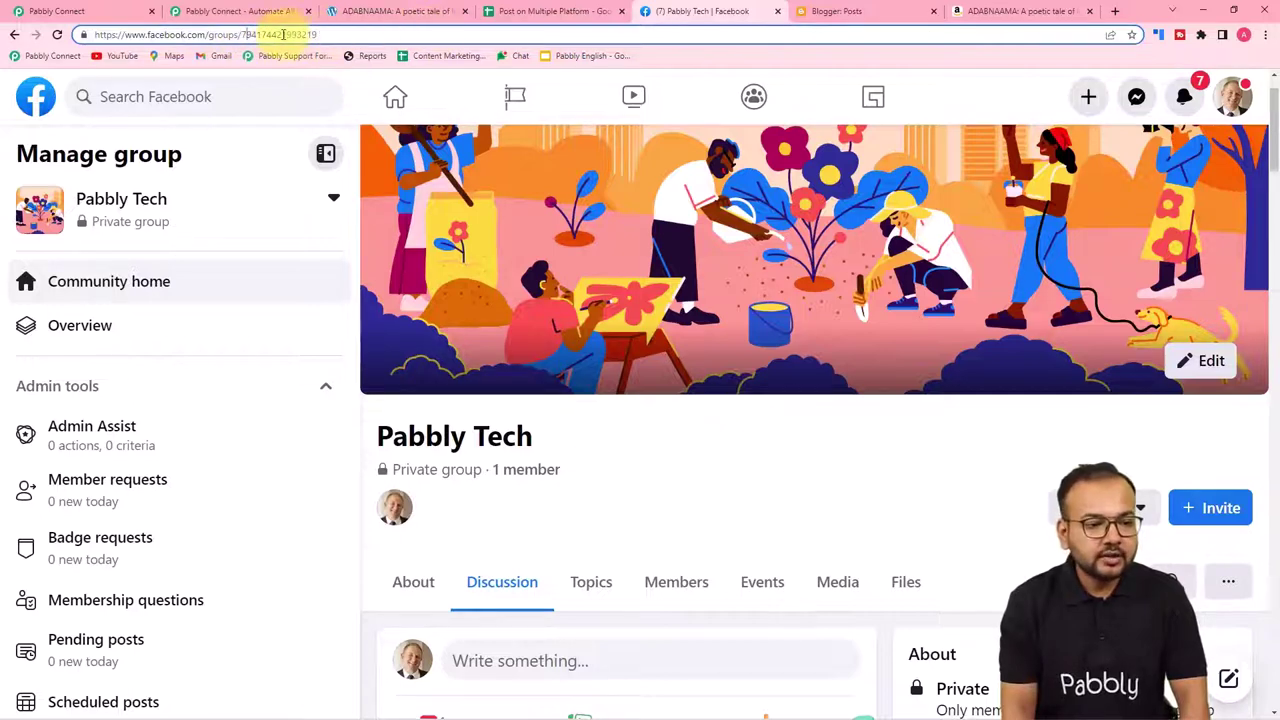
Return to the Post on Multiple Platform sheet and right-align the Pabbly Members group ID in cell C3
click(491, 11)
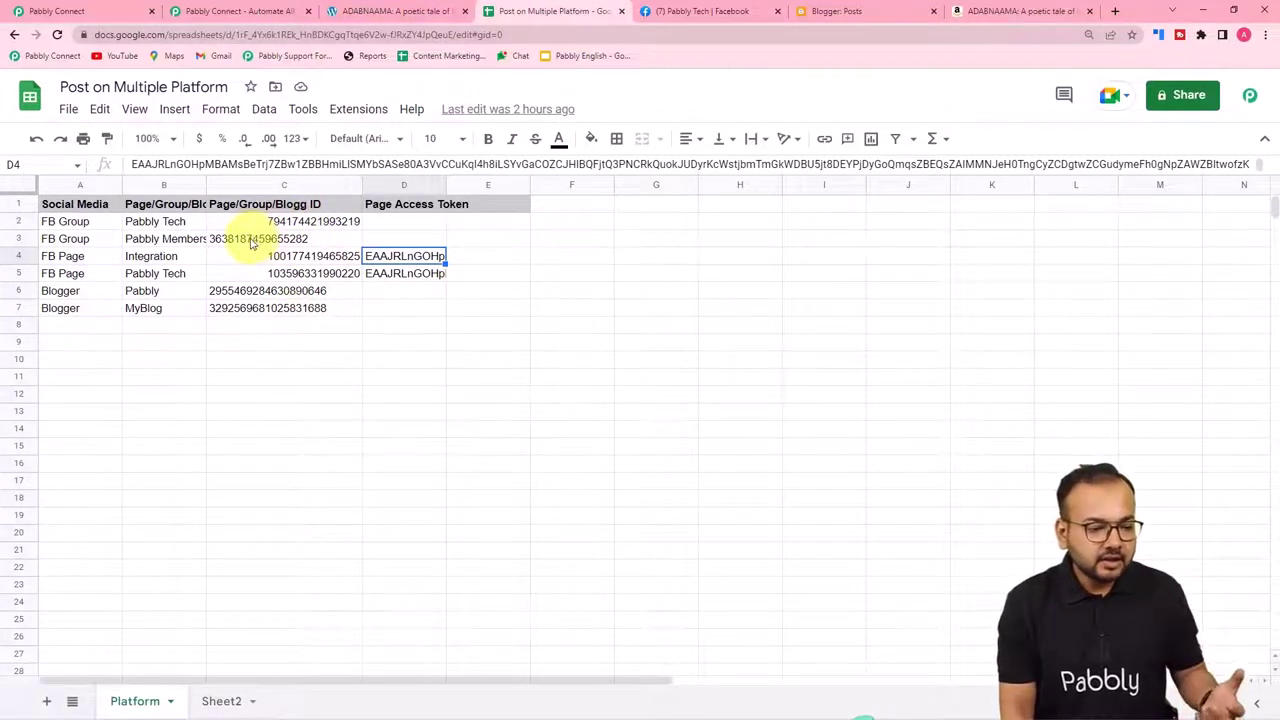
click(251, 243)
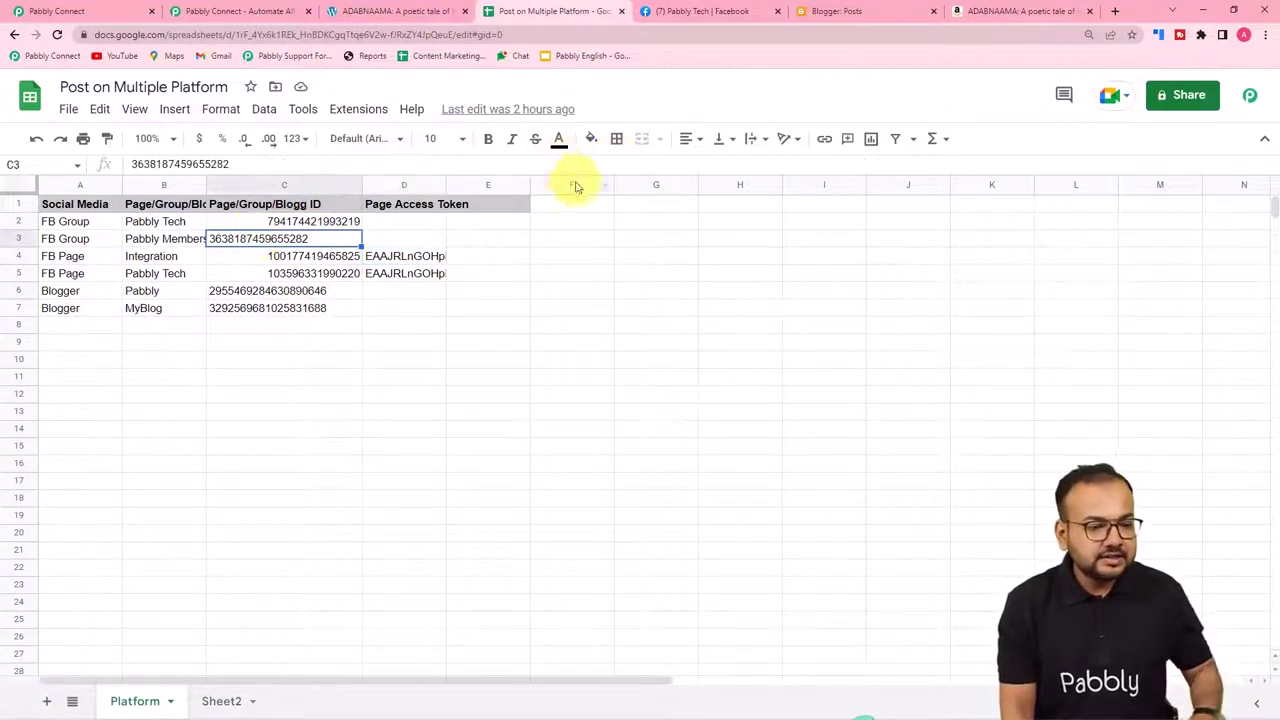
click(697, 143)
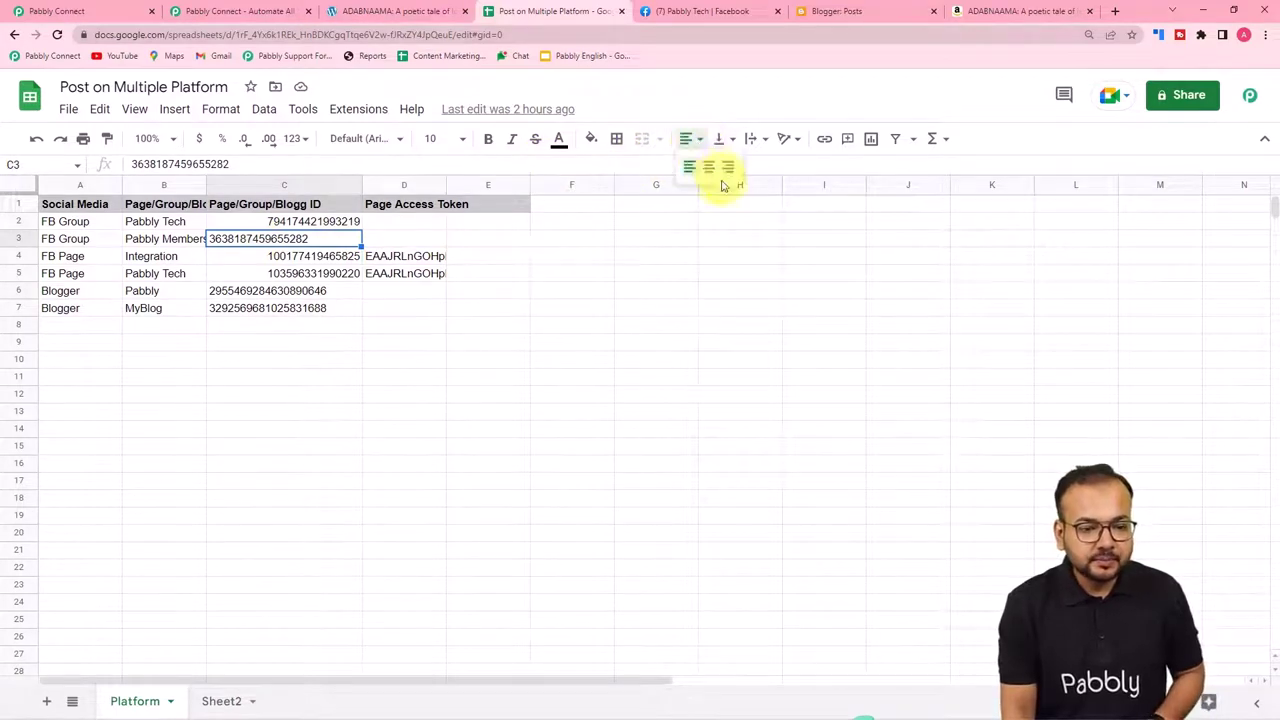
click(729, 170)
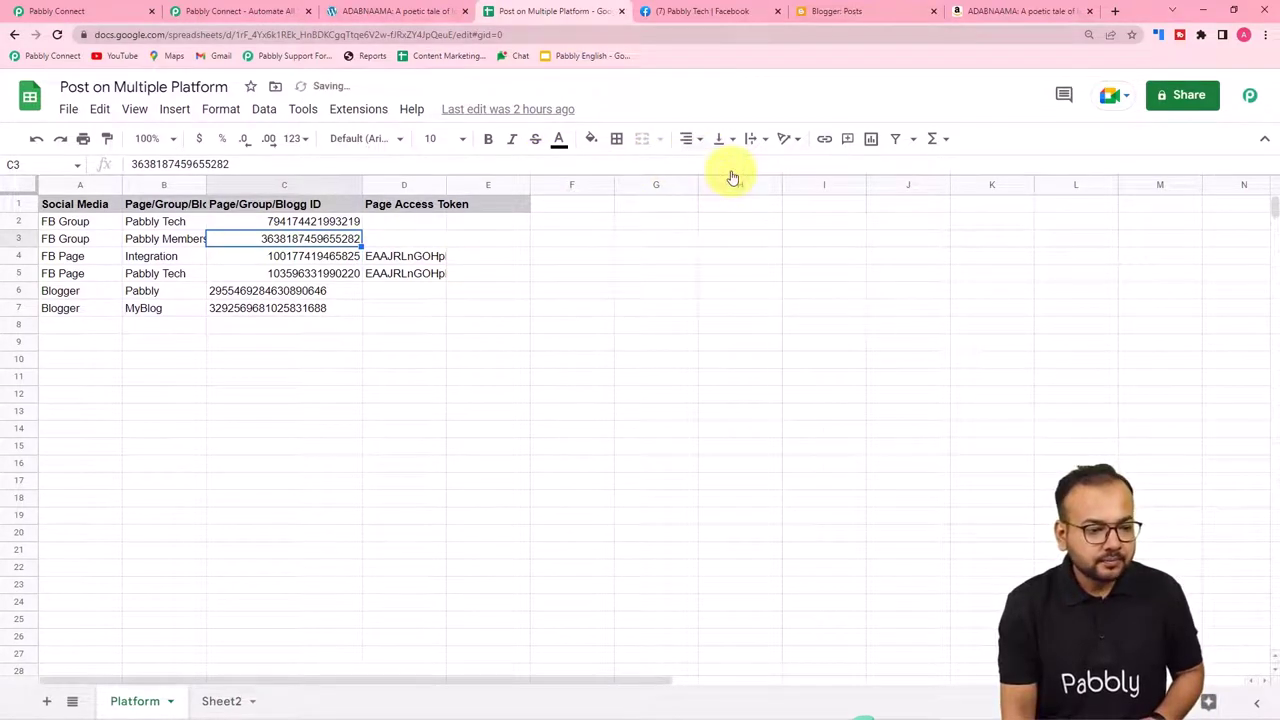
click(419, 344)
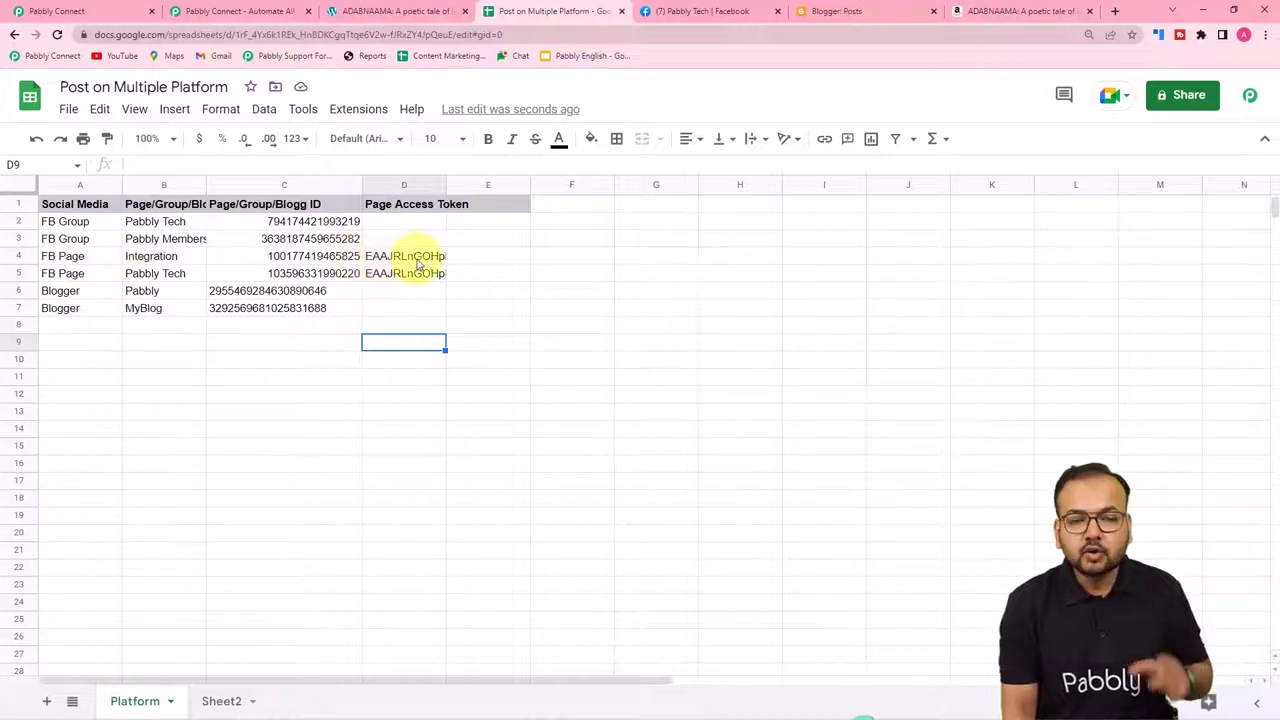
Return to the Pabbly Connect workflow and set action step 2 to Facebook Pages with the Create Page Post event
click(103, 9)
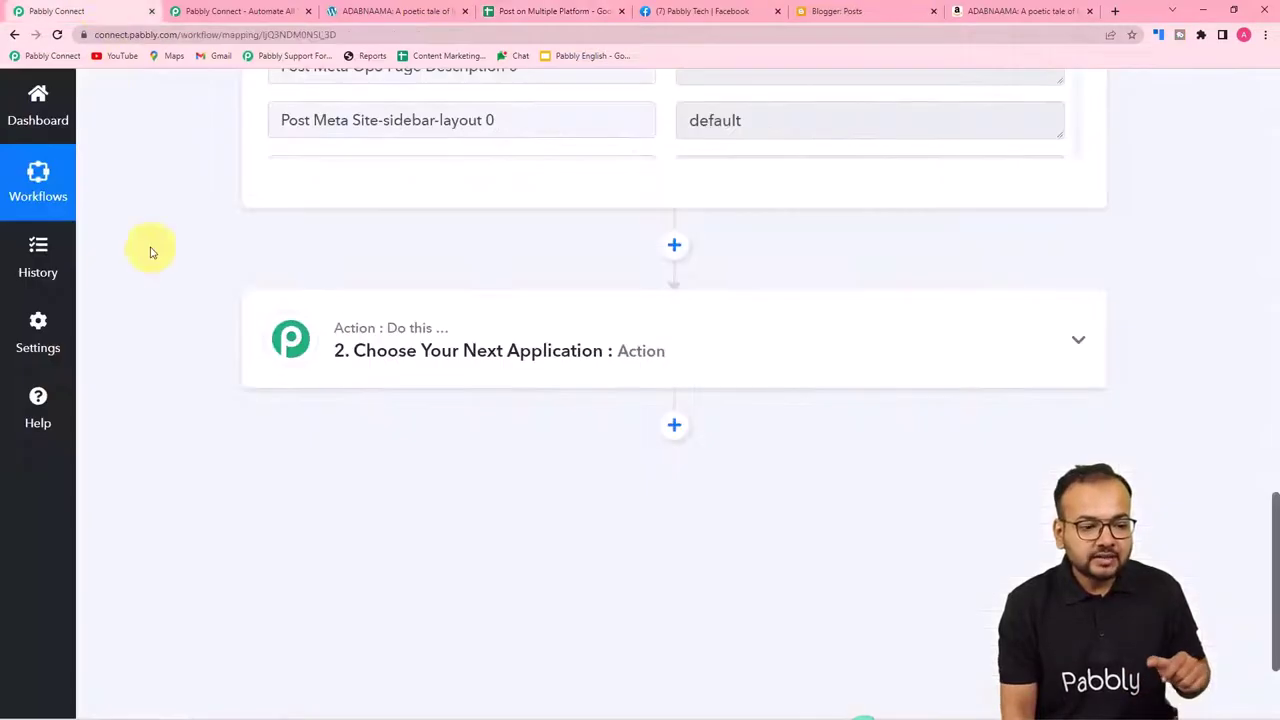
click(410, 358)
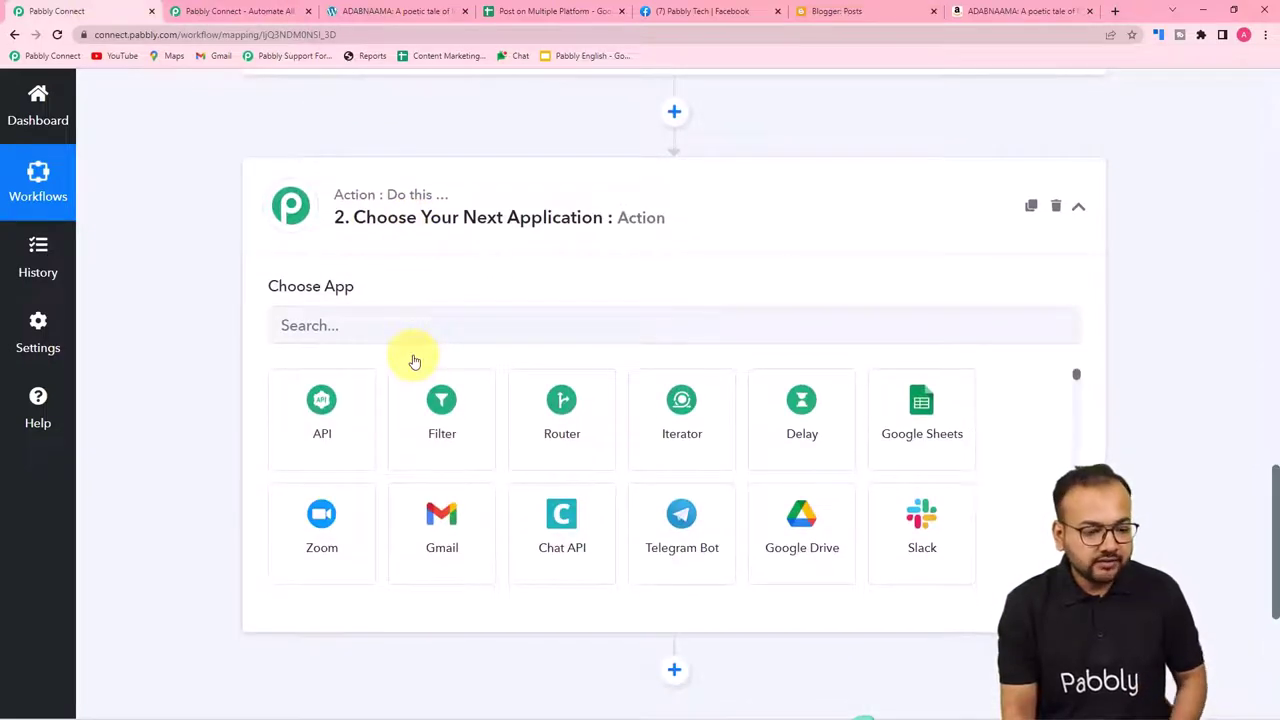
click(392, 328)
text(fa)
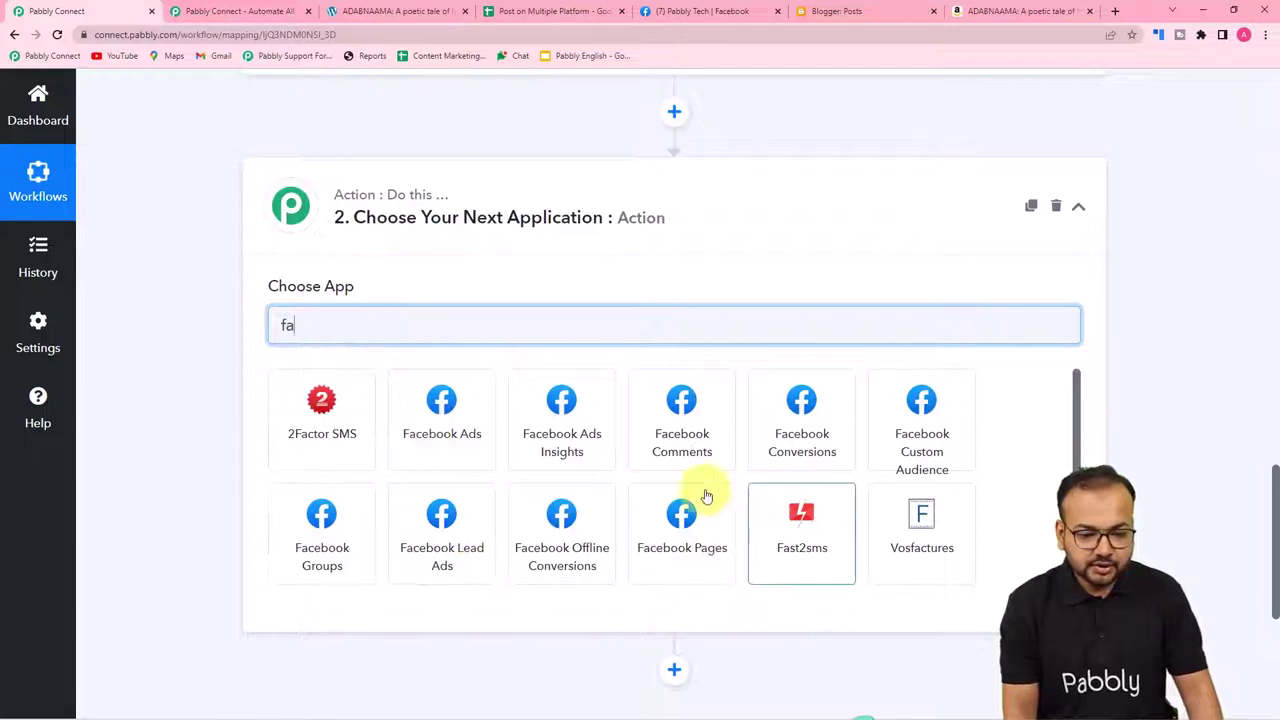
click(648, 530)
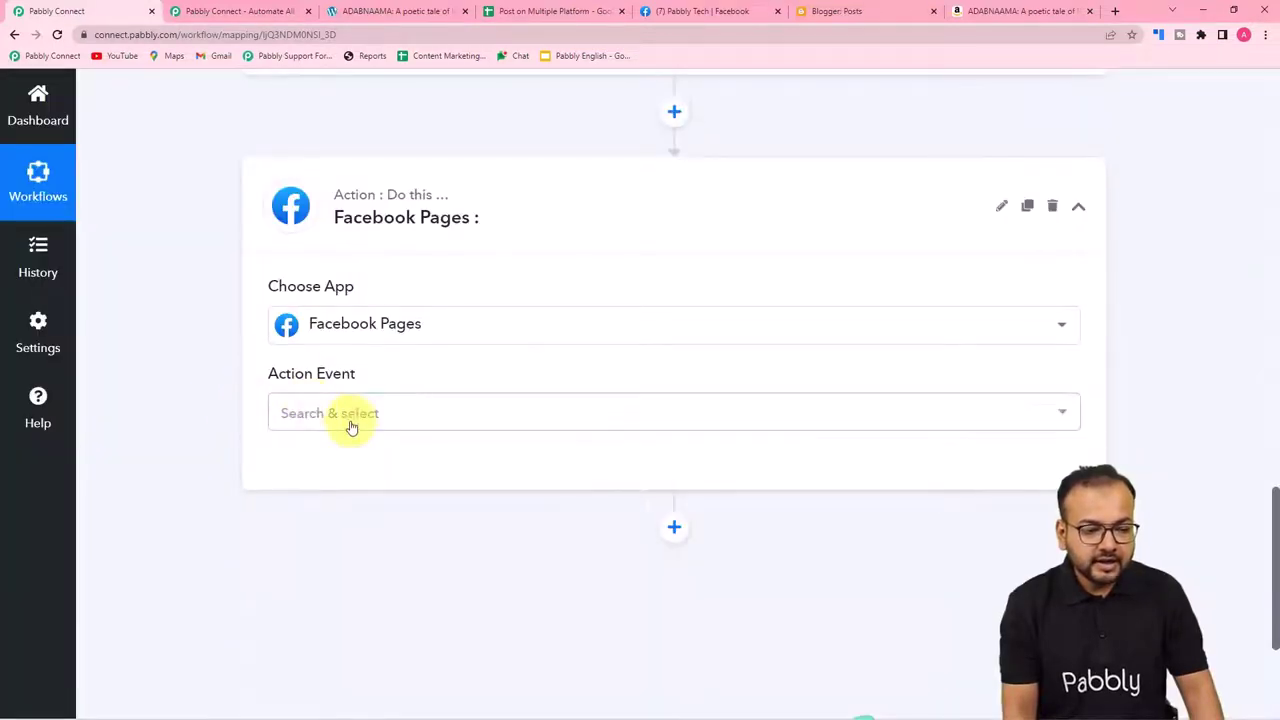
click(351, 427)
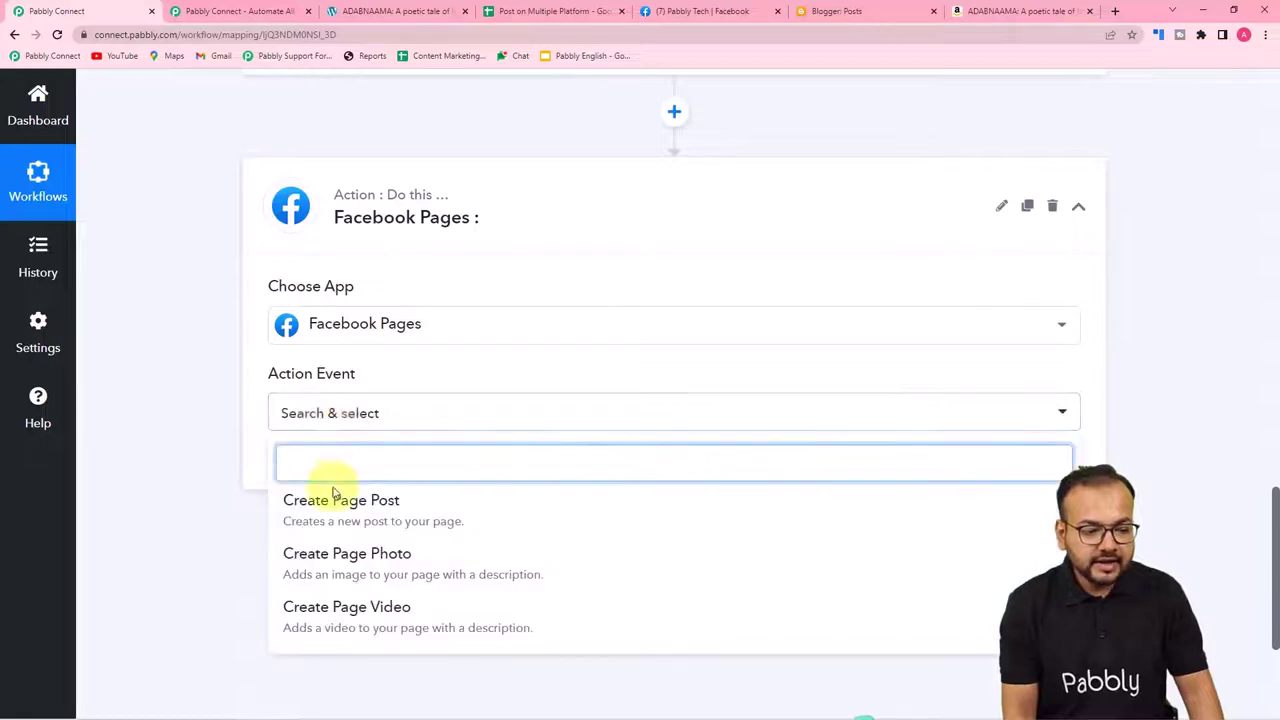
click(389, 521)
Connect the action to Facebook Pages through a new connection
click(320, 467)
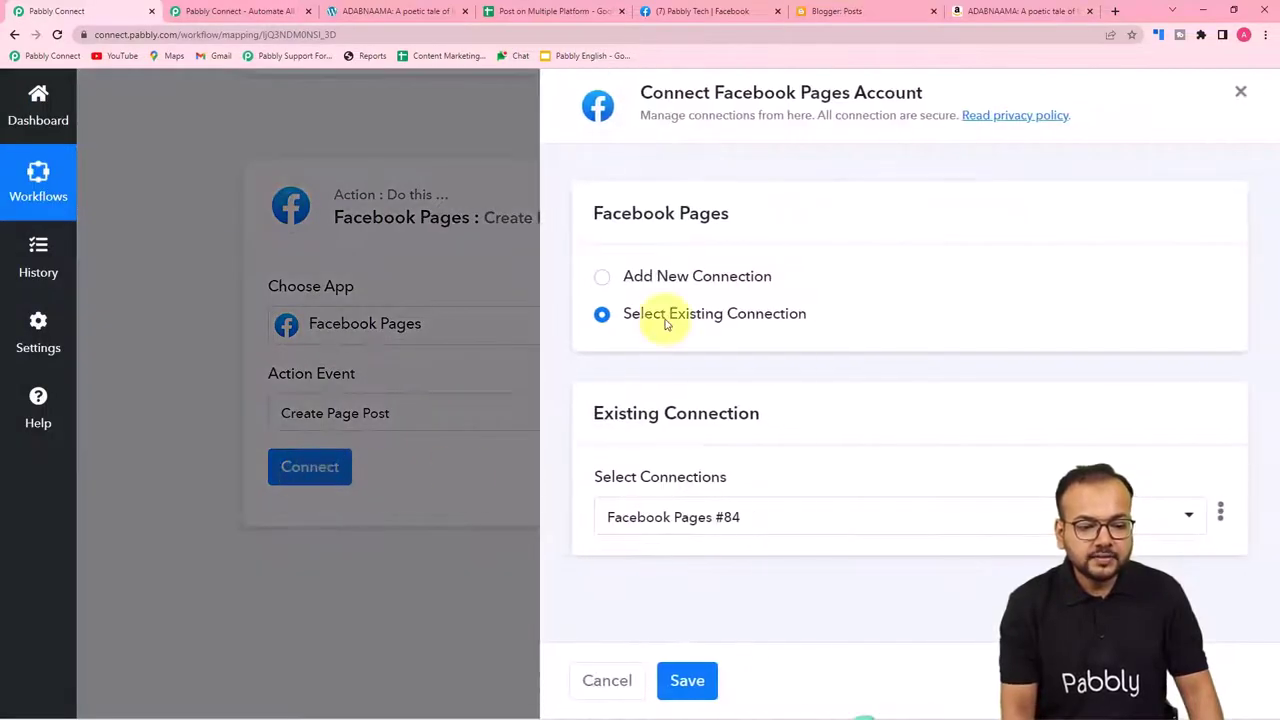
click(604, 285)
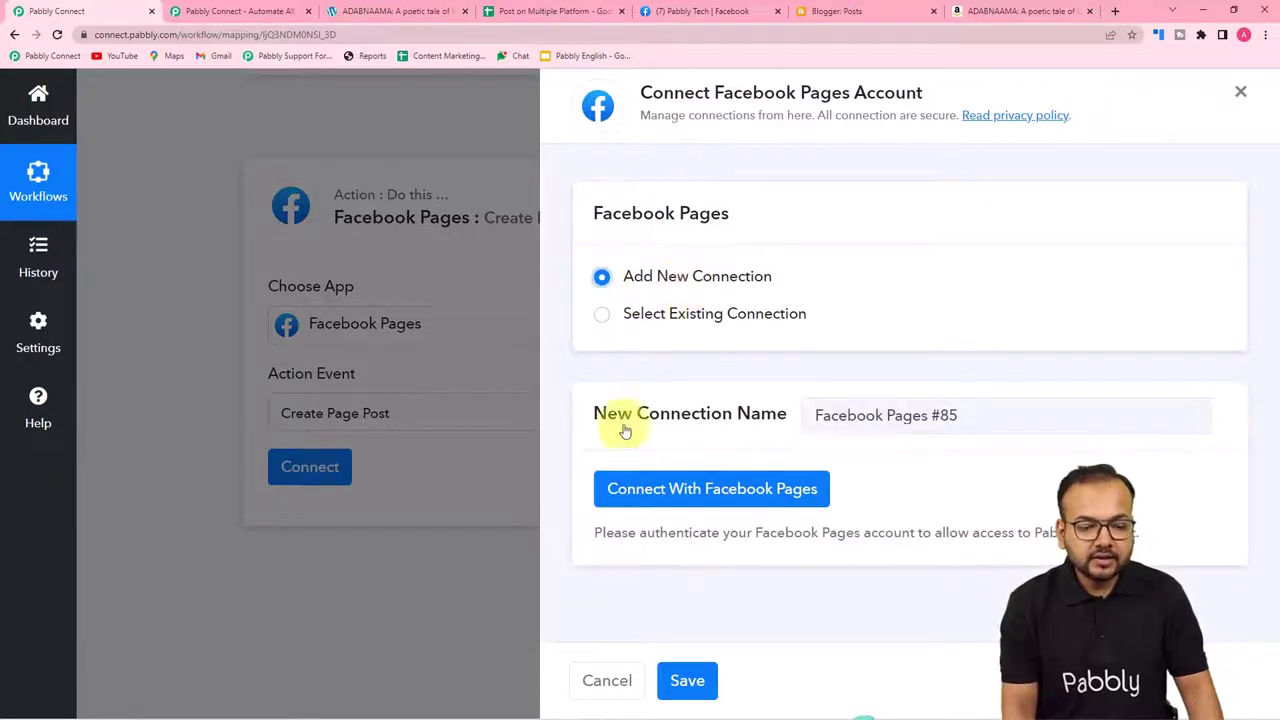
click(650, 488)
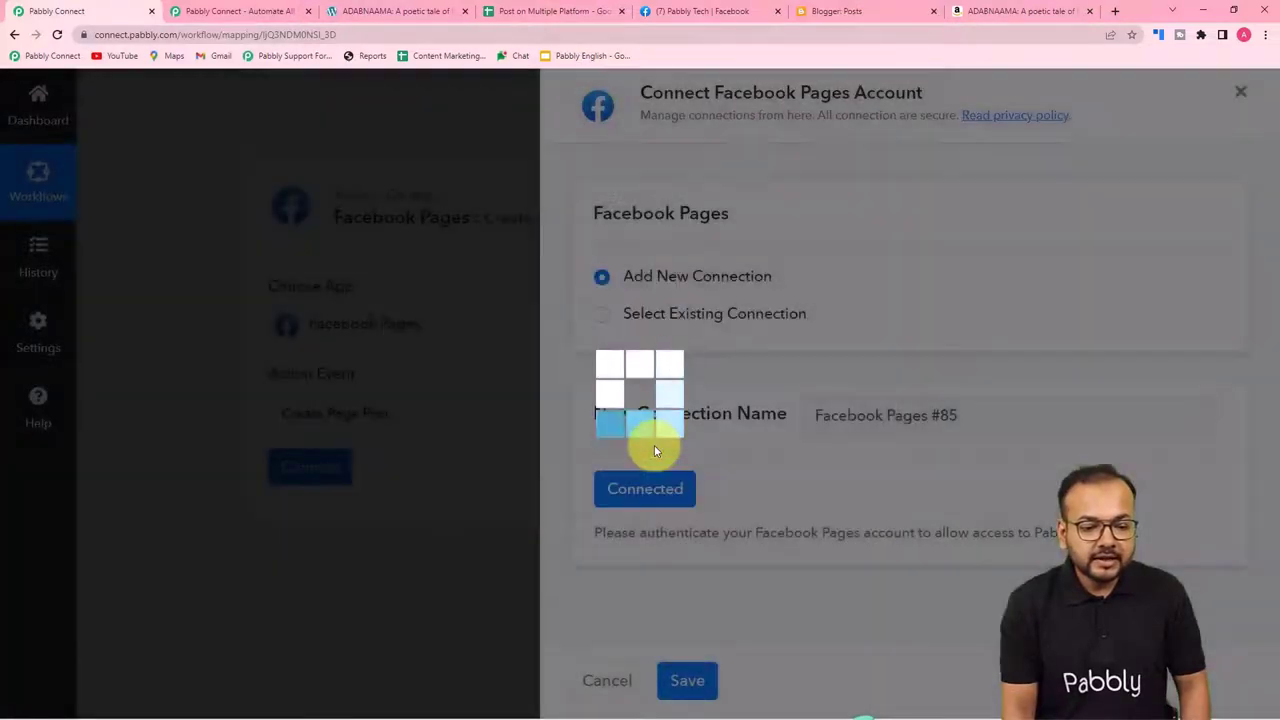
Open the choices for the action's Page setting and bring up the Pabbly Tech page on Facebook for reference
scroll(654, 449, down, 3)
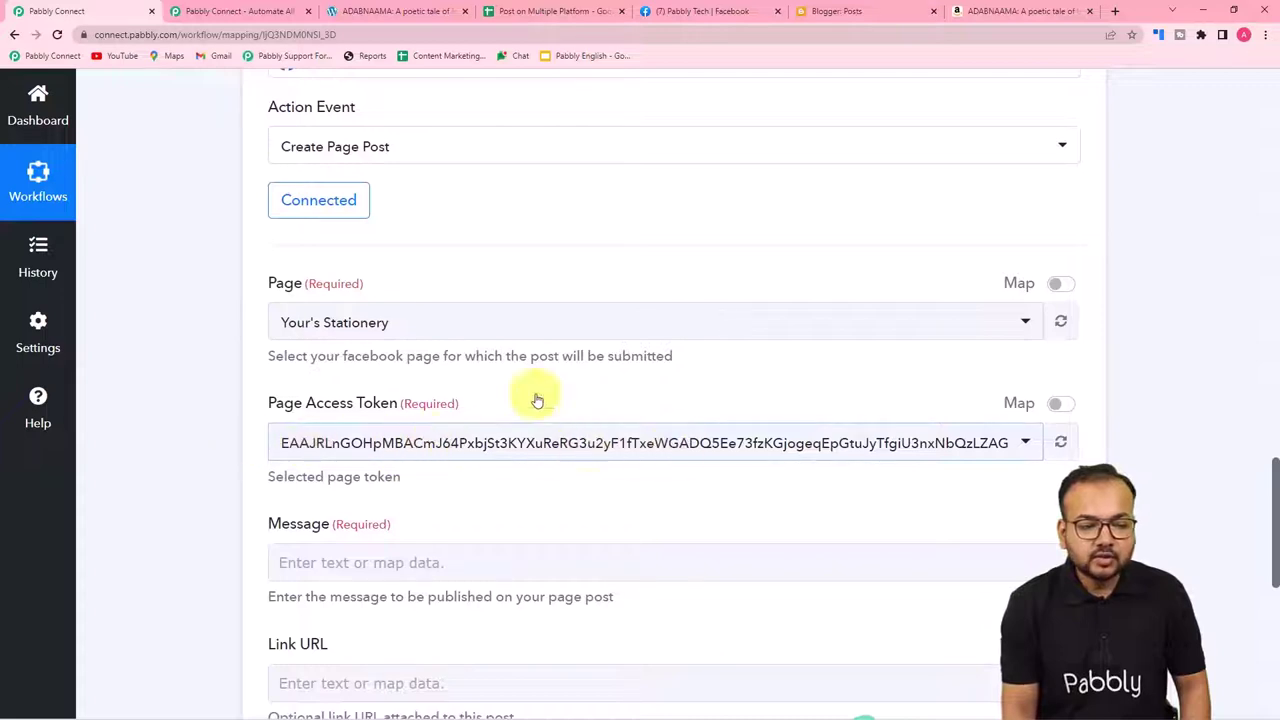
click(376, 327)
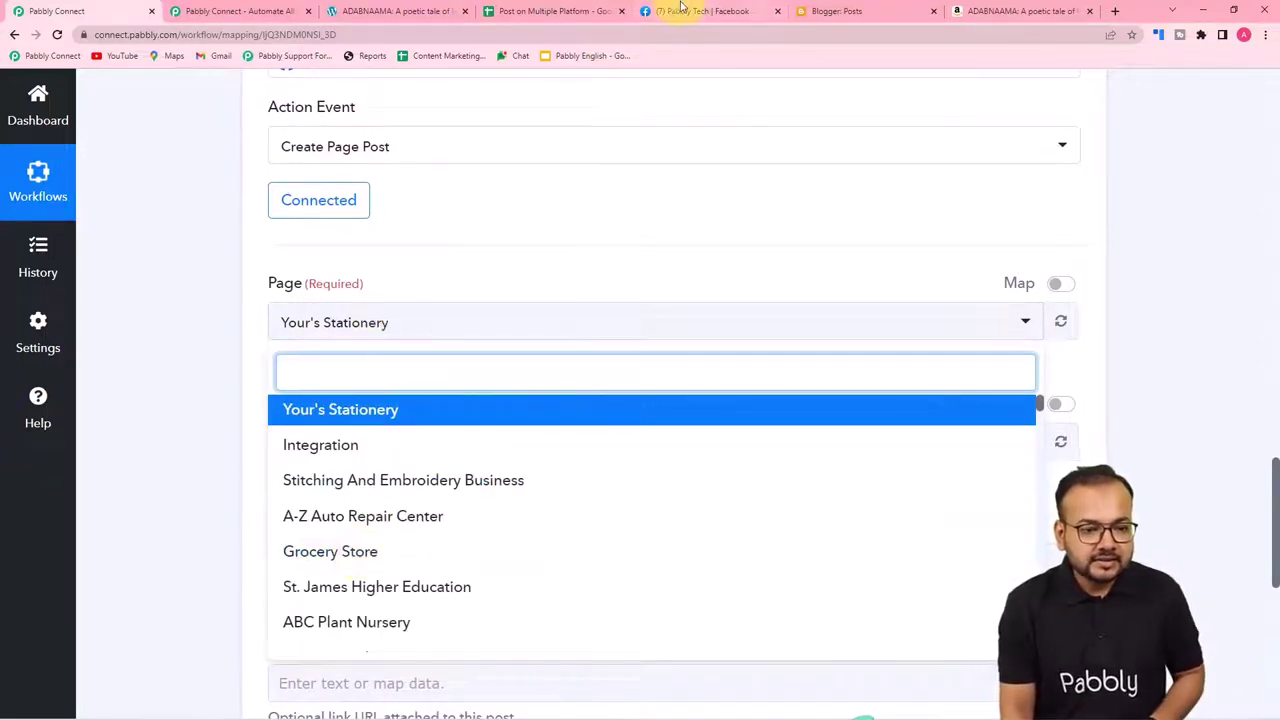
click(681, 10)
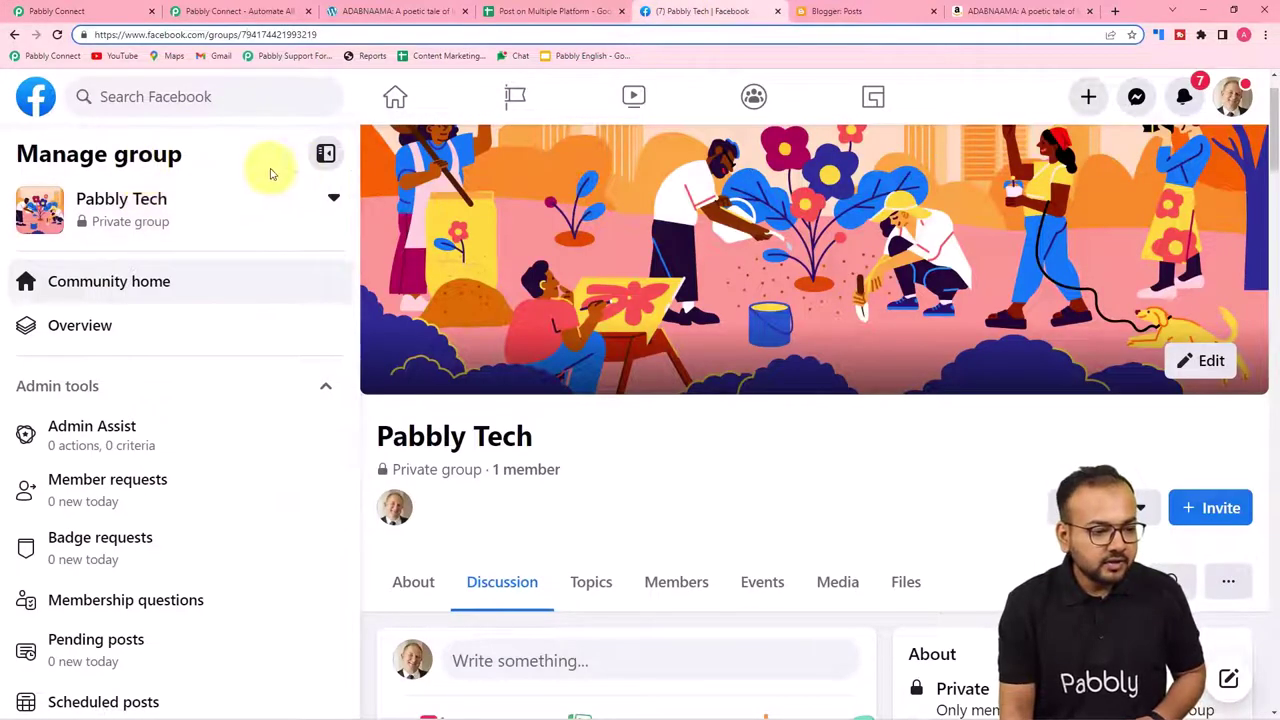
click(334, 196)
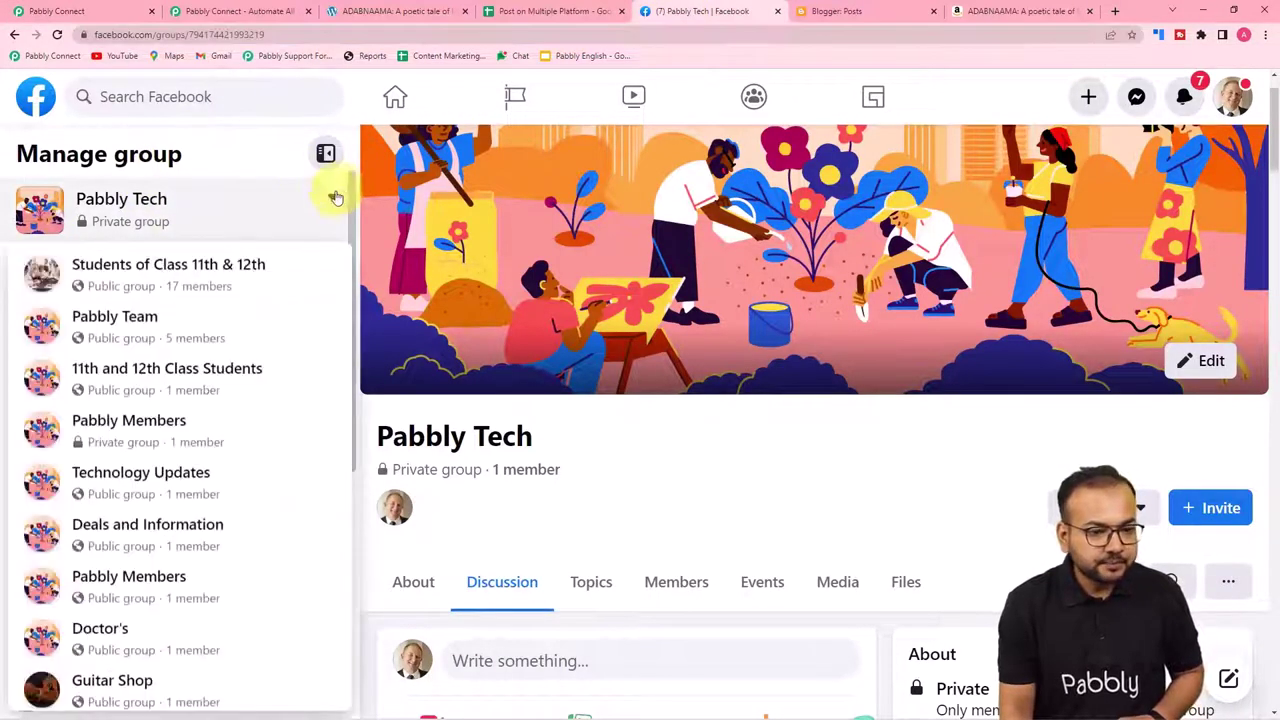
click(338, 194)
scroll(620, 309, down, 1)
scroll(620, 309, down, 1)
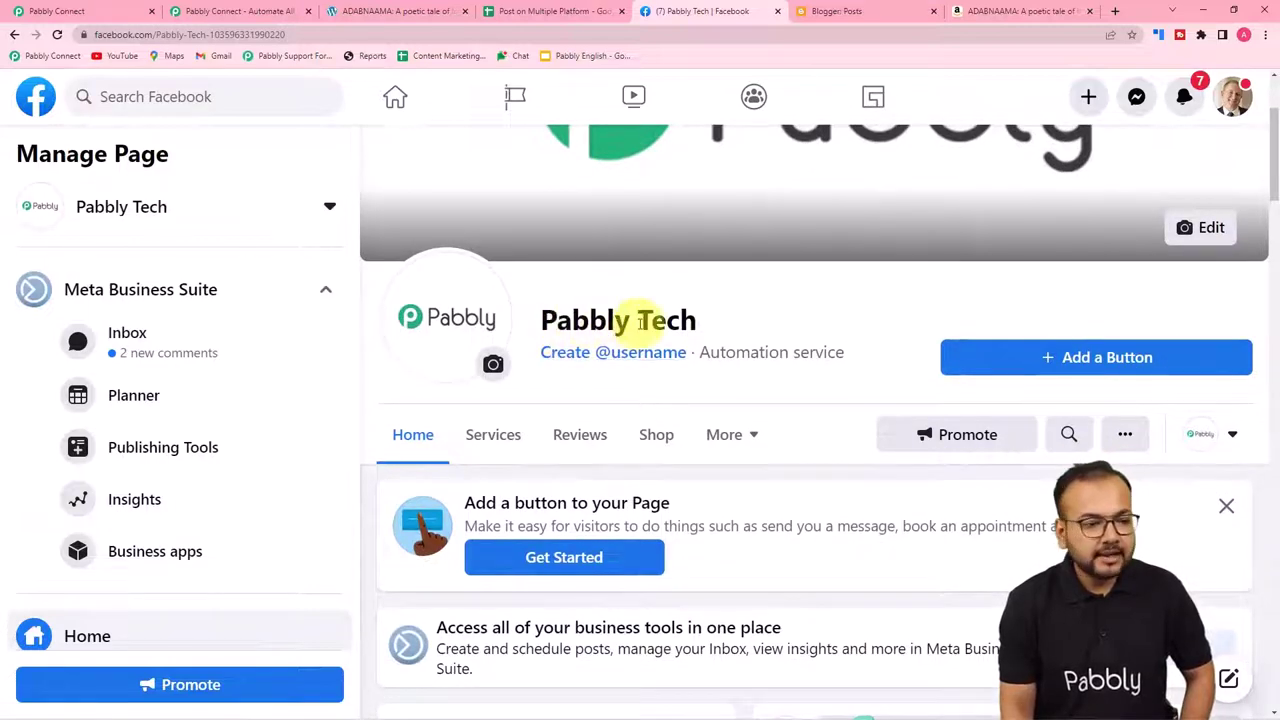
Return to the workflow and set the Page for the post to Pabbly Tech
click(84, 13)
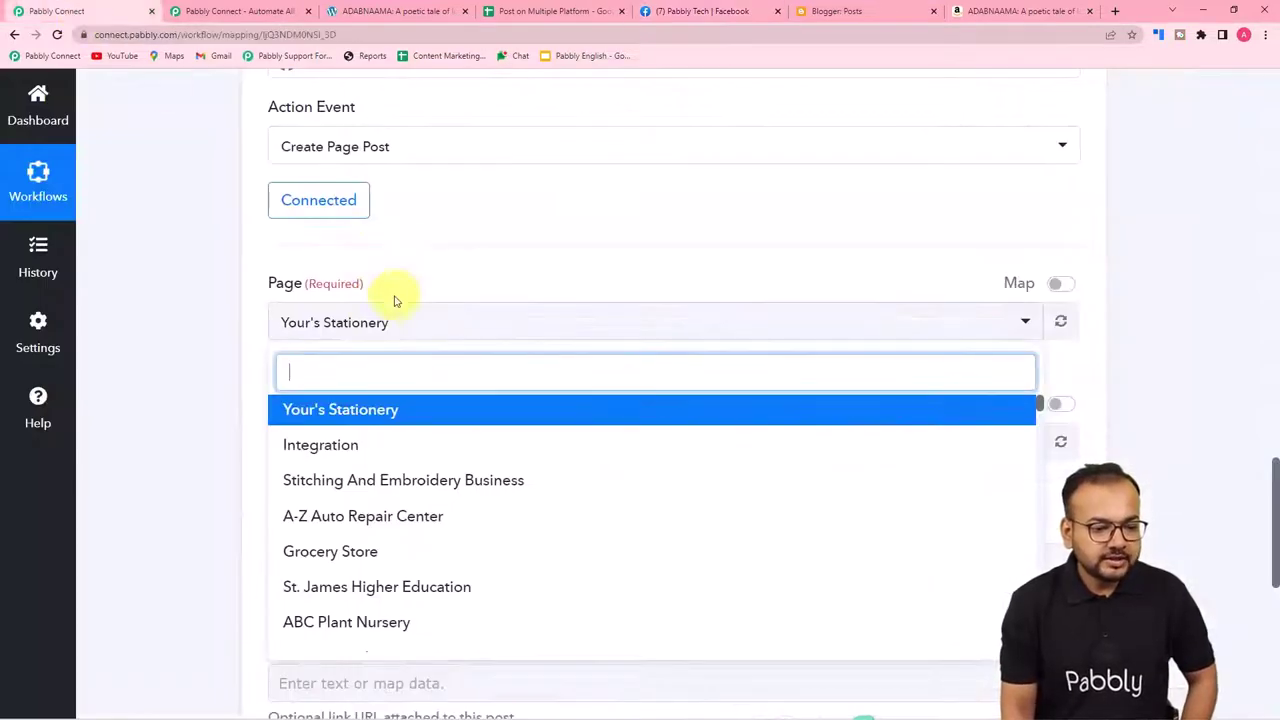
text(pab)
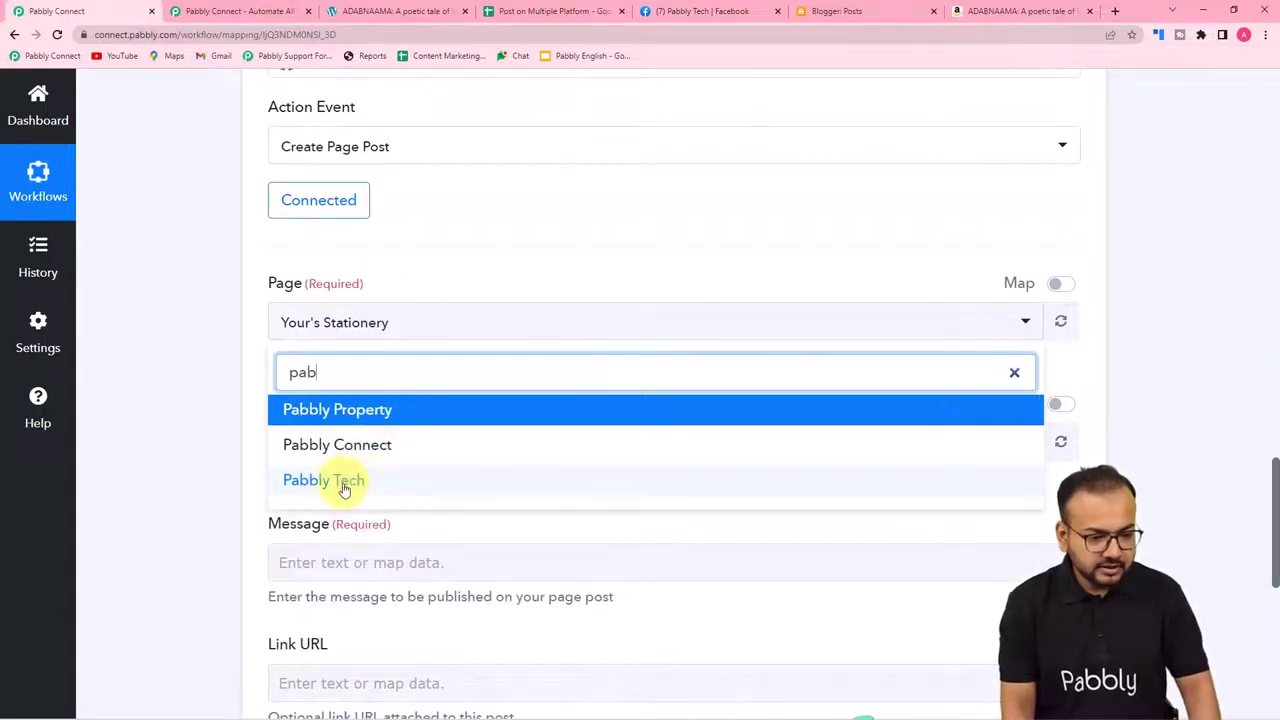
click(340, 480)
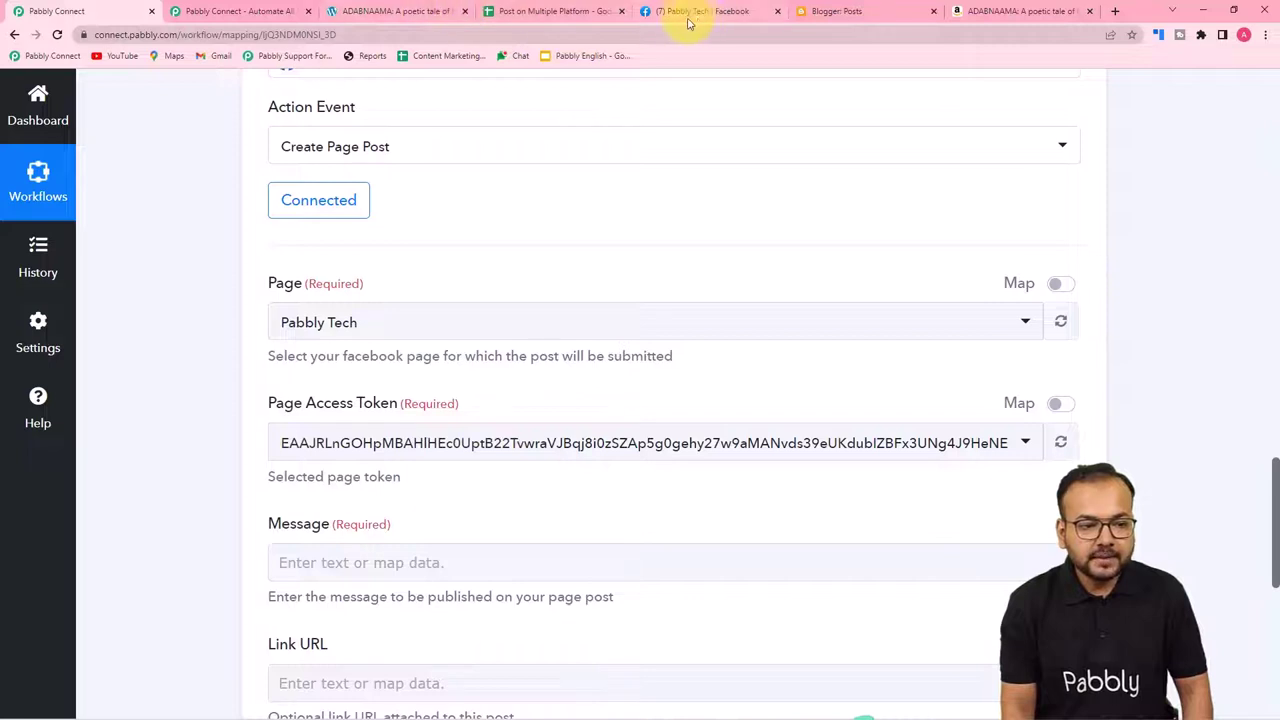
Switch to the Post on Multiple Platform sheet and right-align the two Blogger IDs in cells C6:C7
click(568, 14)
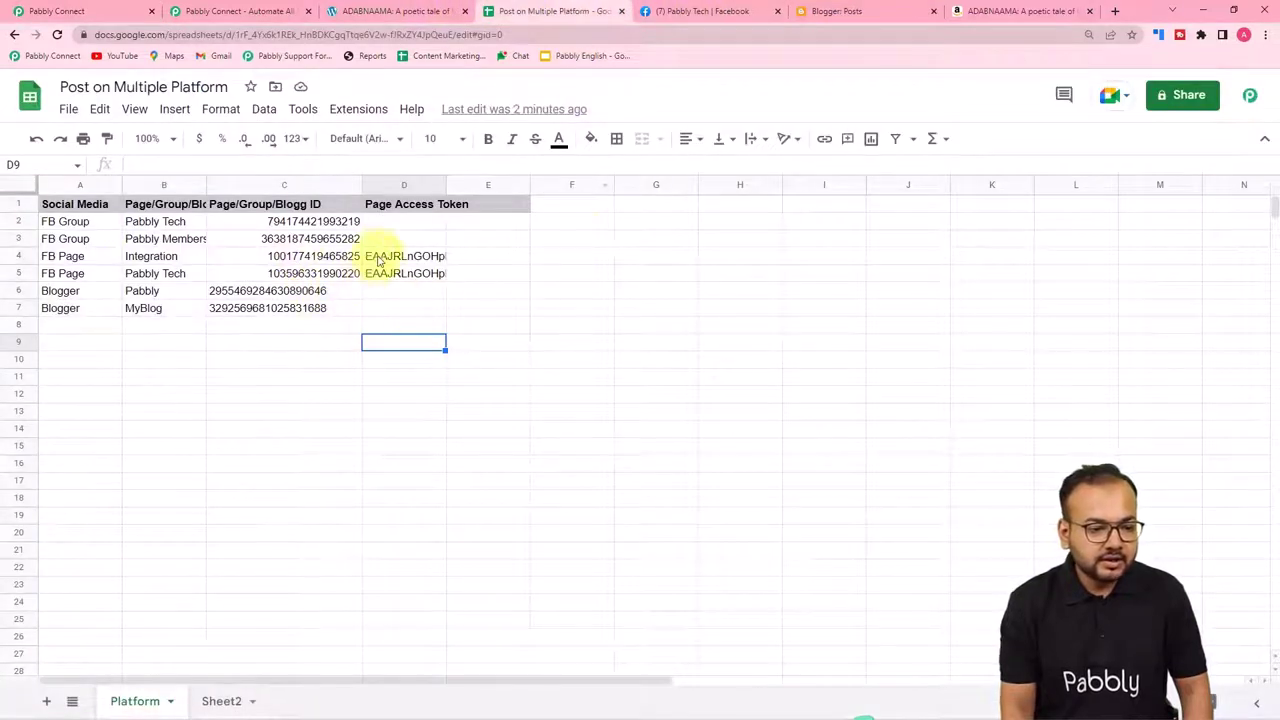
click(287, 296)
drag(287, 296, 288, 309)
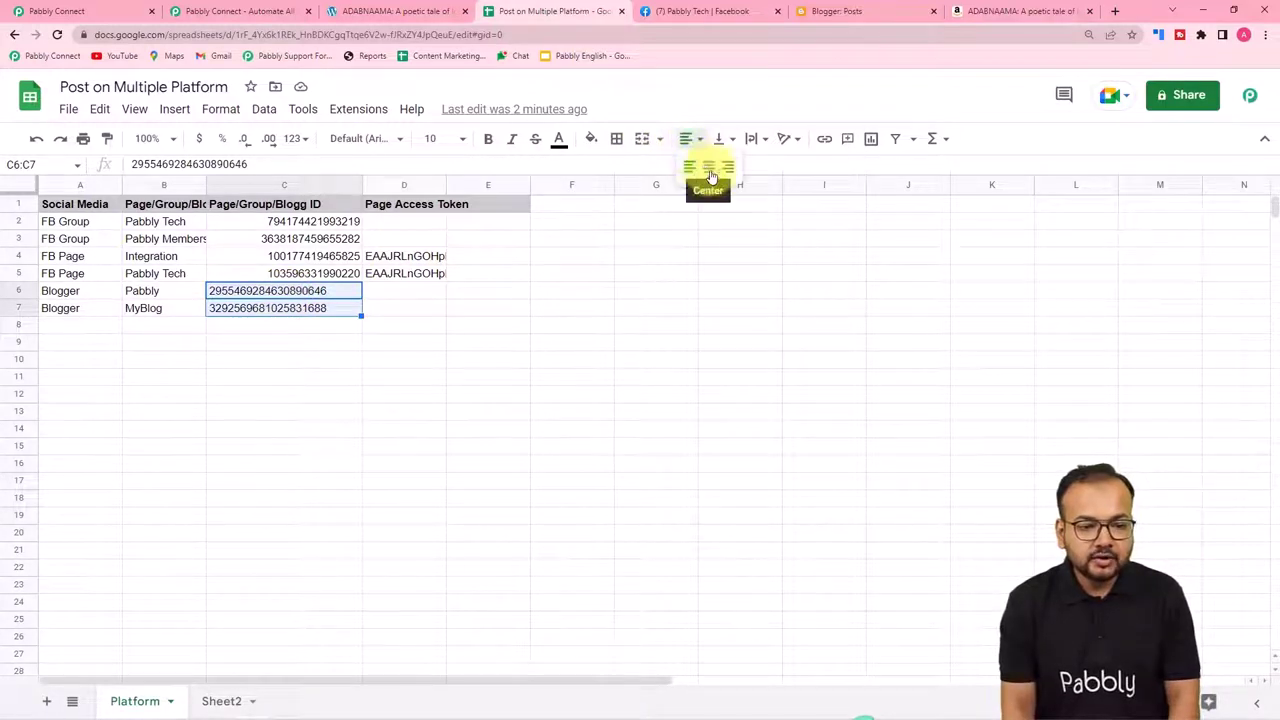
click(727, 167)
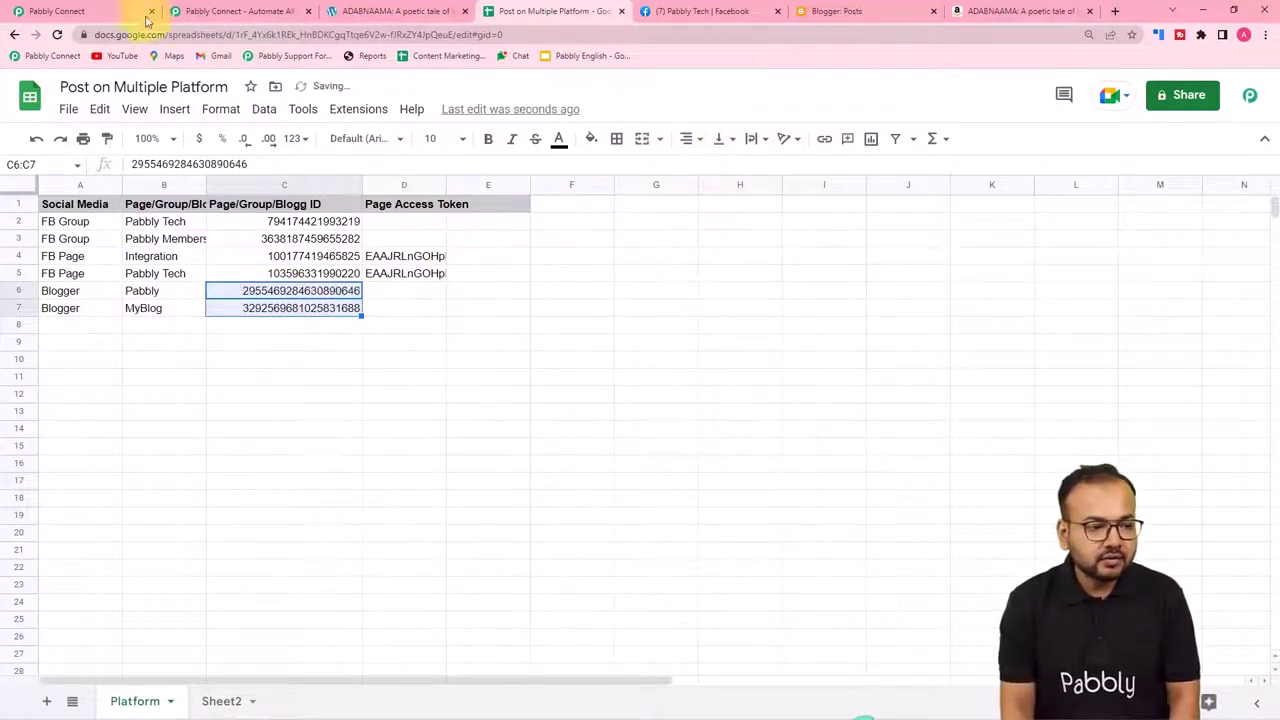
Return to the Pabbly Connect workflow and delete the Facebook Pages action step
click(60, 11)
scroll(300, 286, up, 3)
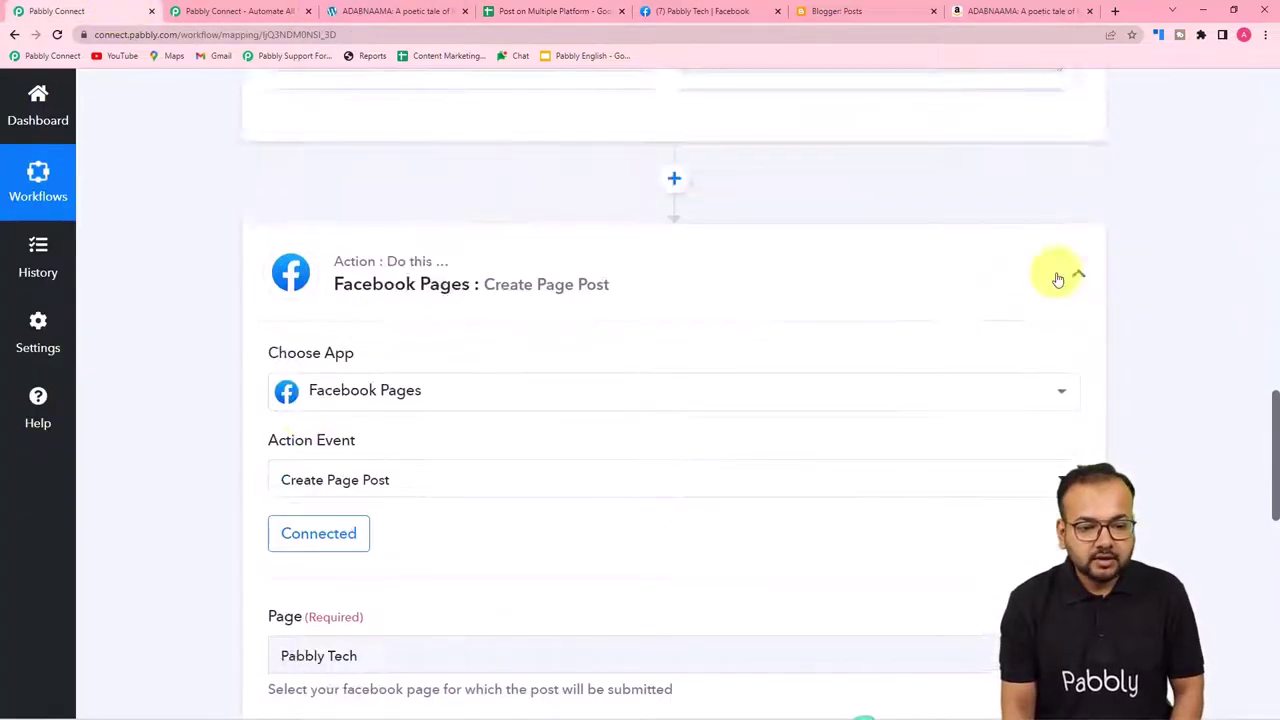
click(1051, 276)
click(640, 490)
click(640, 483)
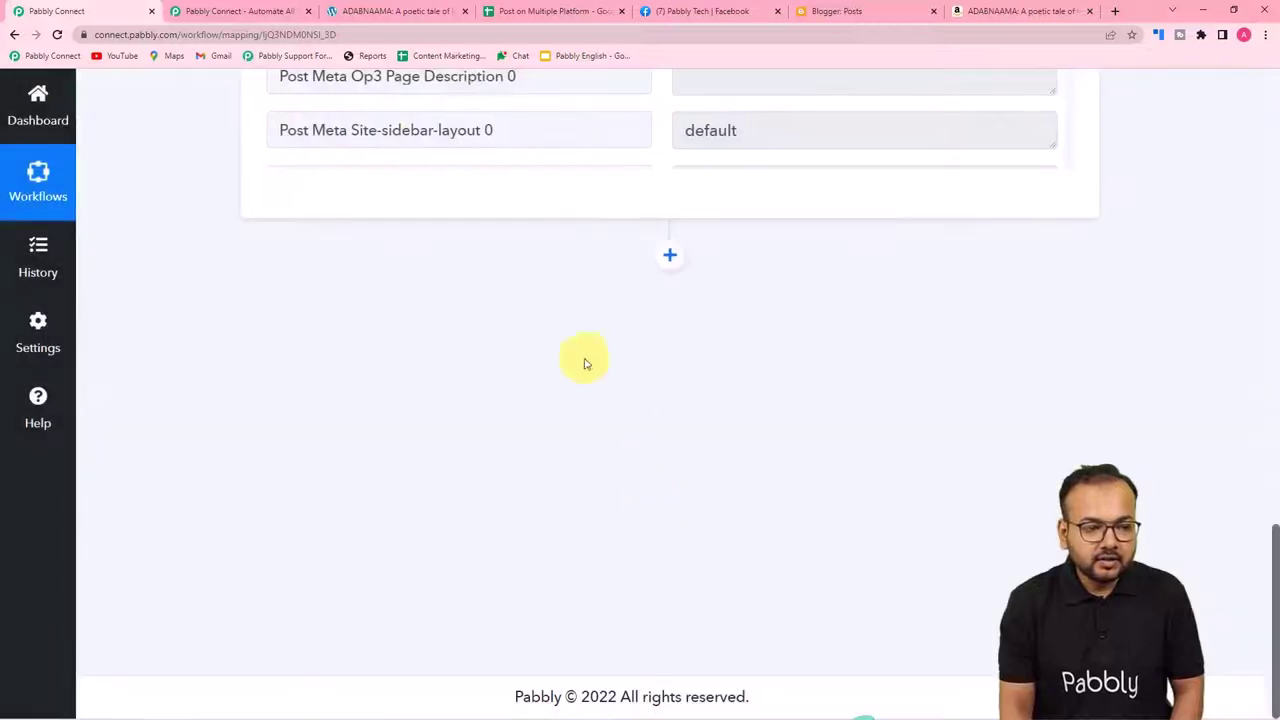
Add an action step after the WordPress trigger using Google Sheets with the Get Row(s) event
click(545, 12)
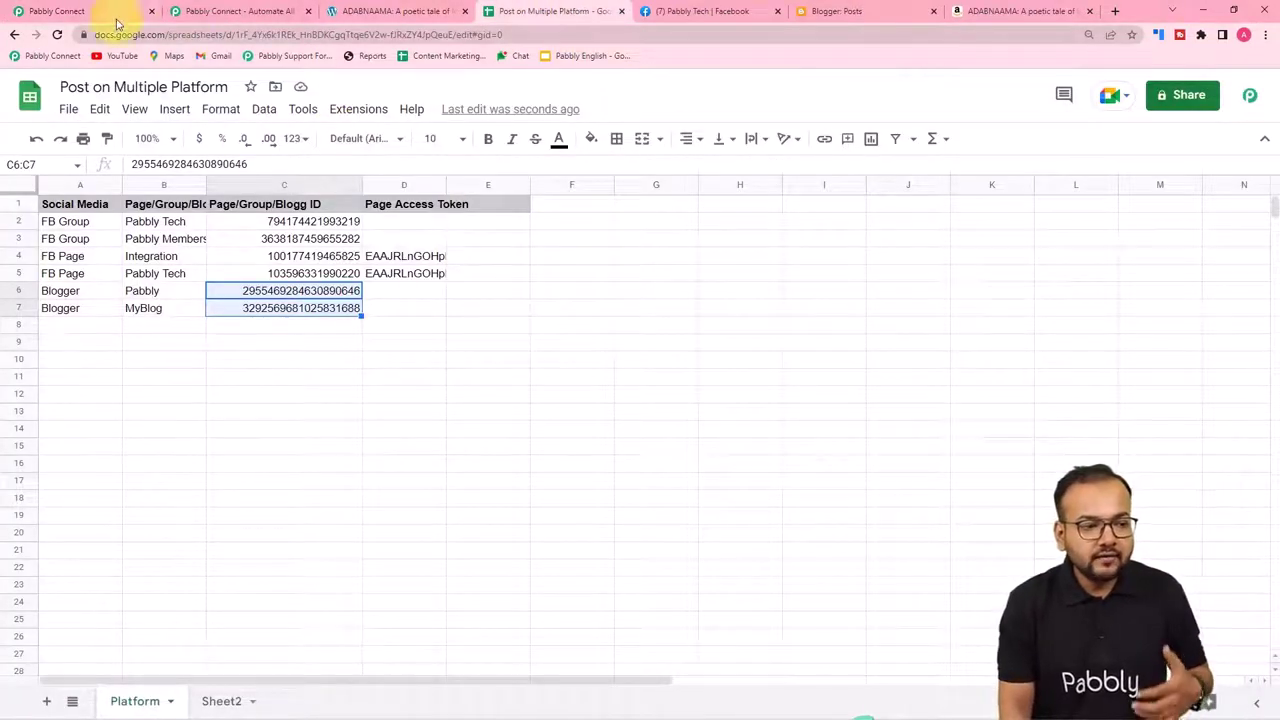
click(116, 14)
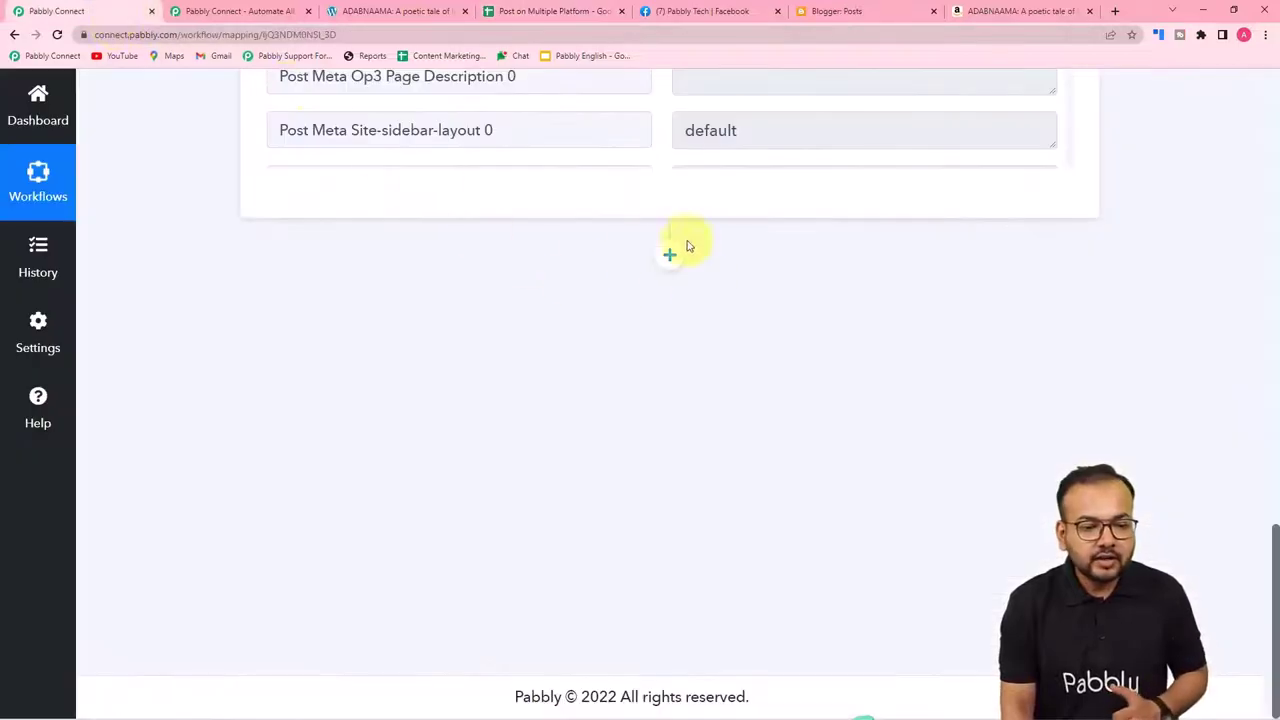
click(669, 254)
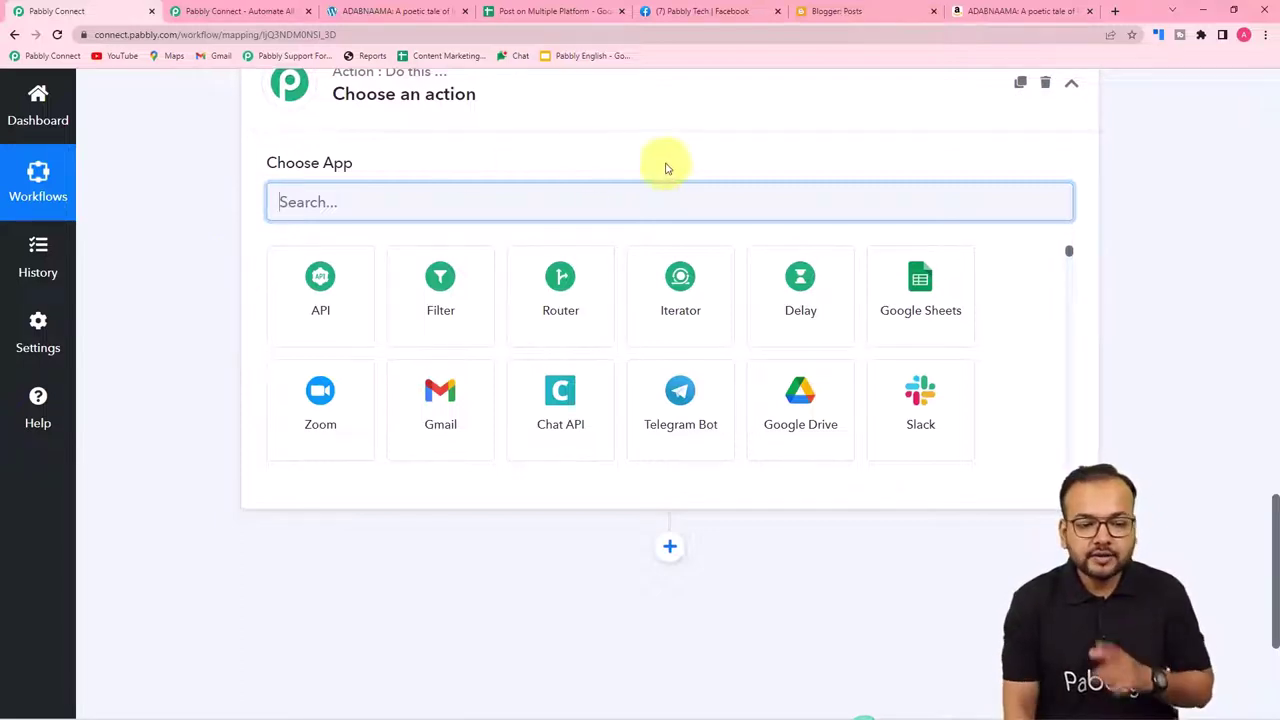
click(891, 303)
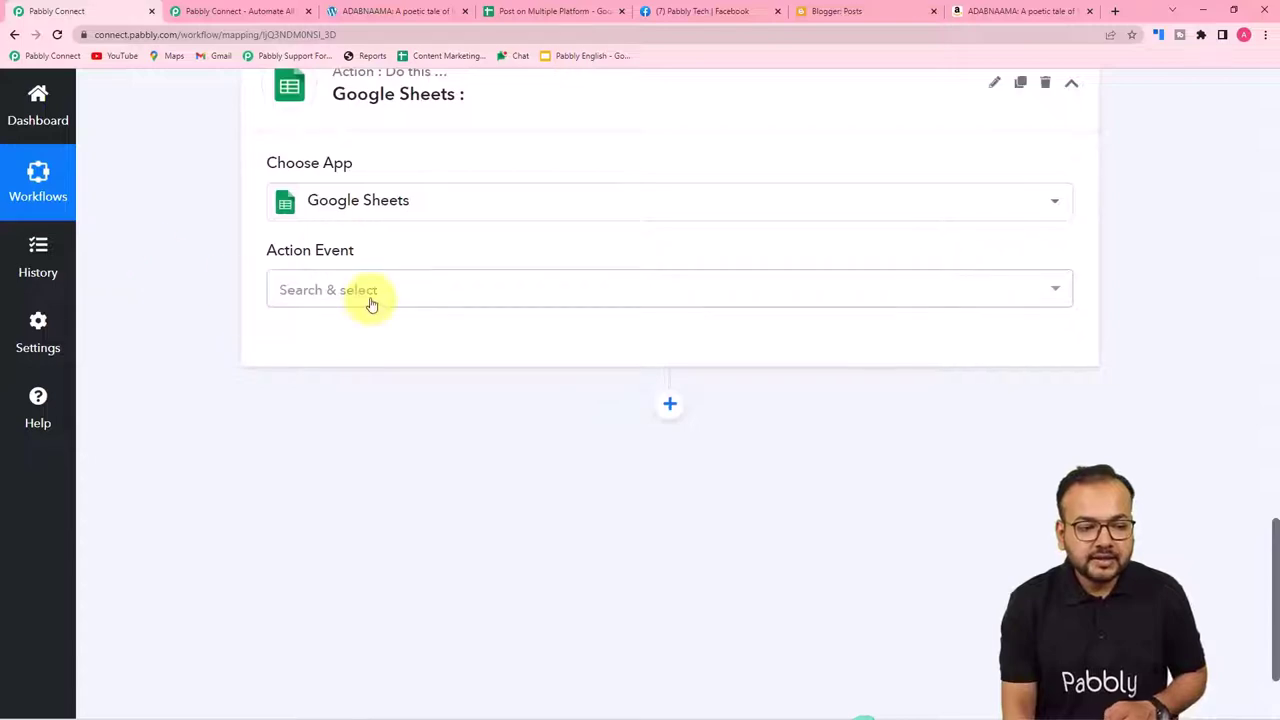
click(370, 300)
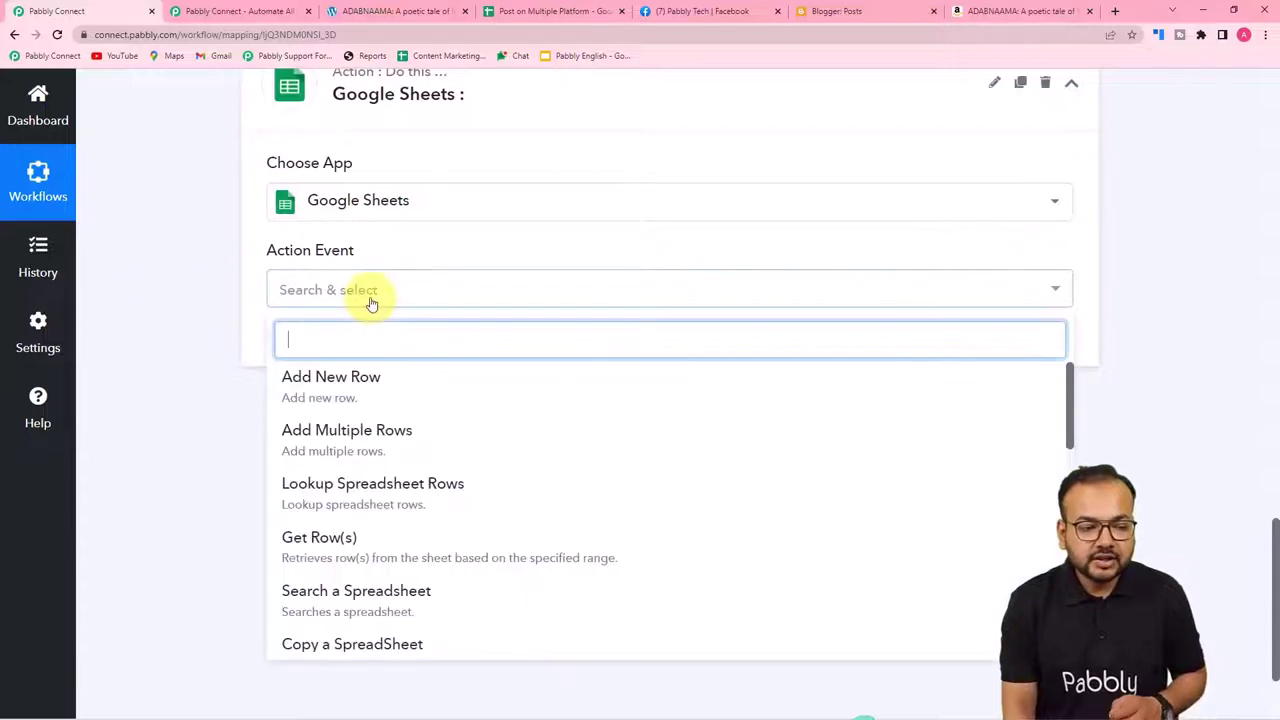
click(334, 537)
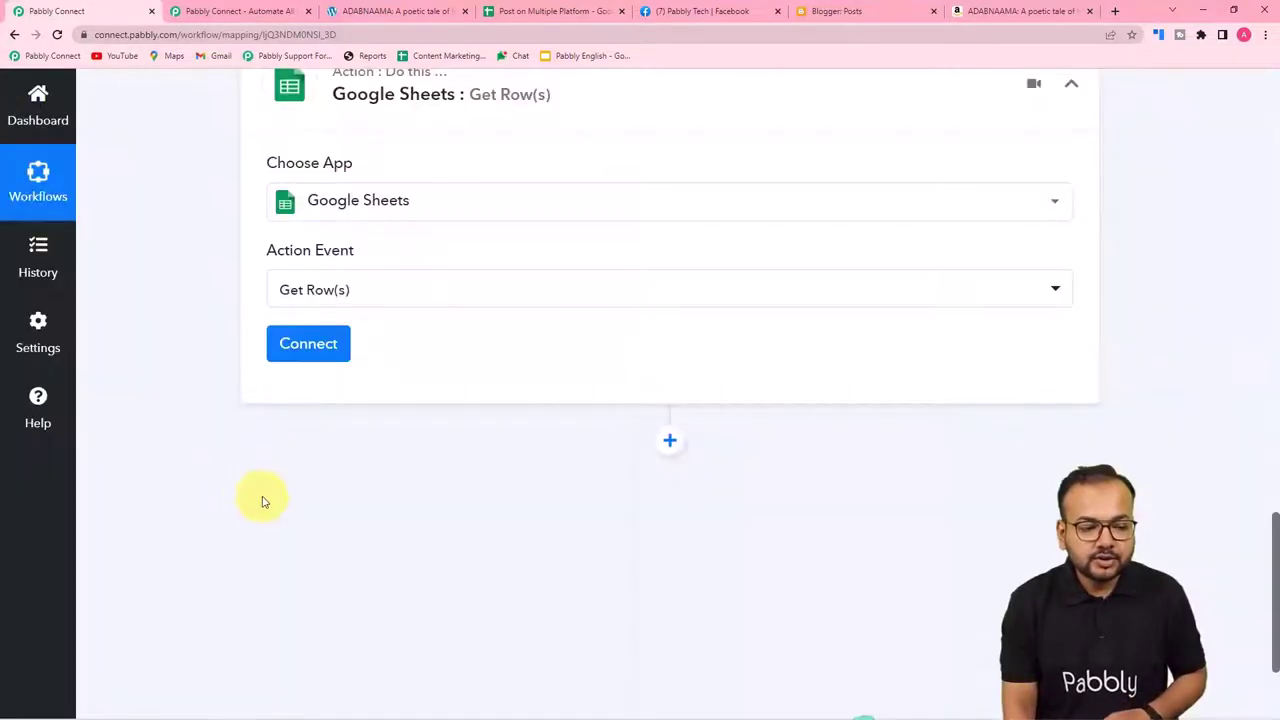
Connect the action to Google Sheets through a new connection, authorizing access with the Google account
click(272, 346)
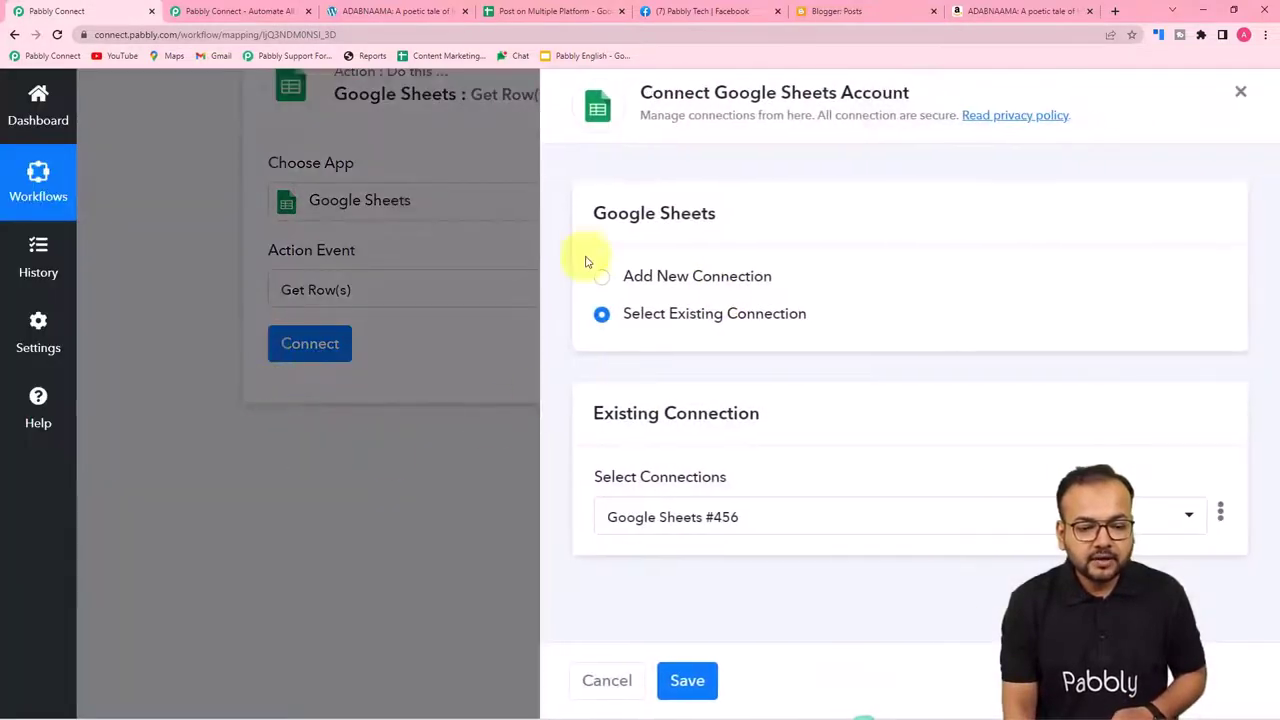
click(602, 277)
click(652, 486)
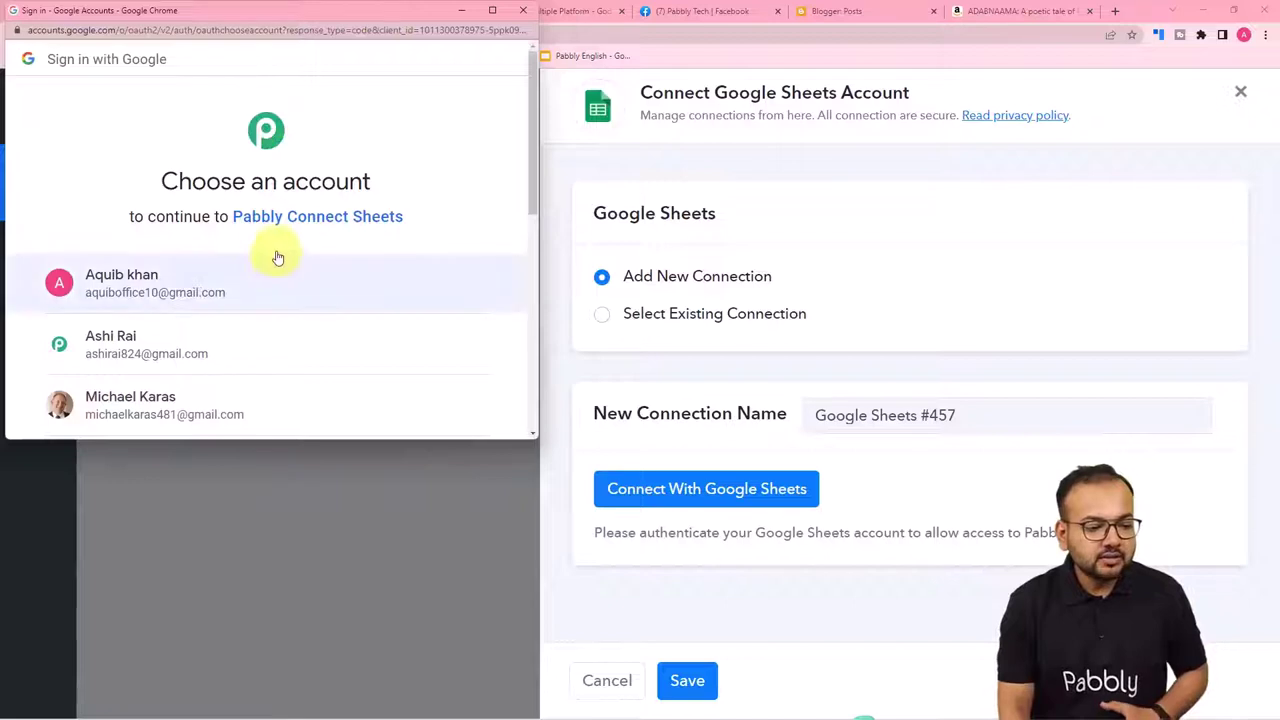
click(209, 343)
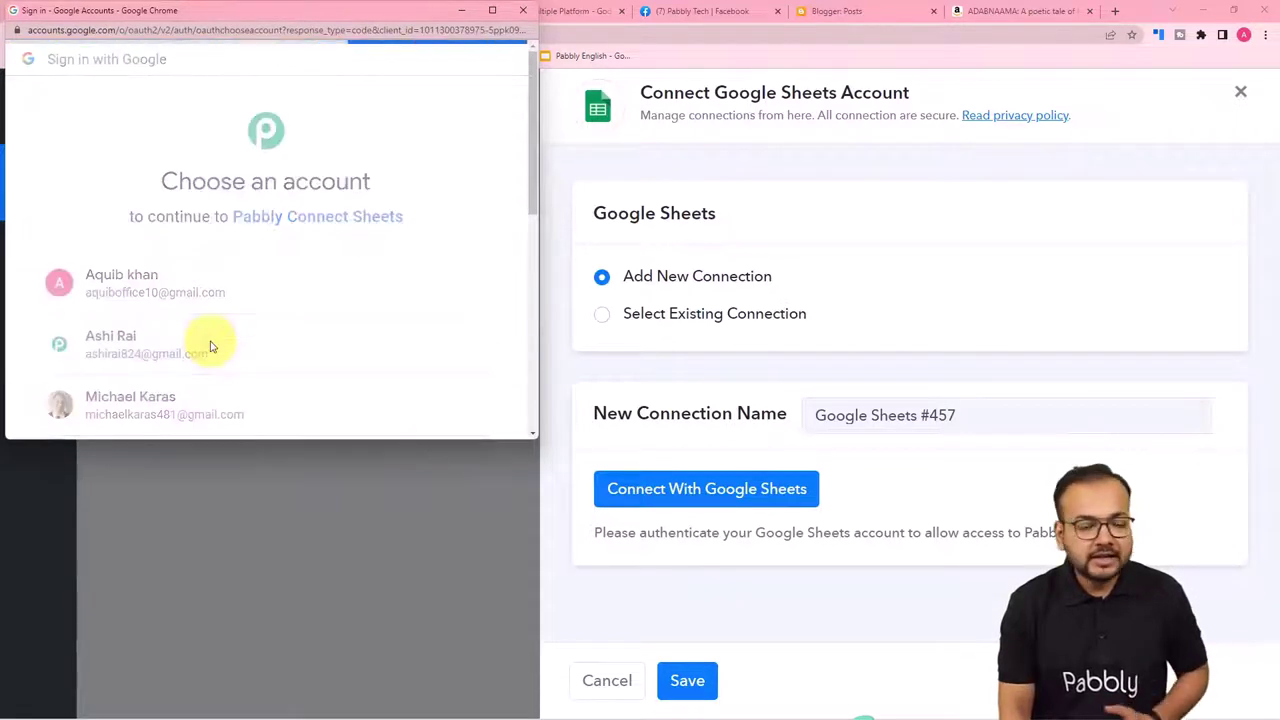
scroll(277, 285, down, 3)
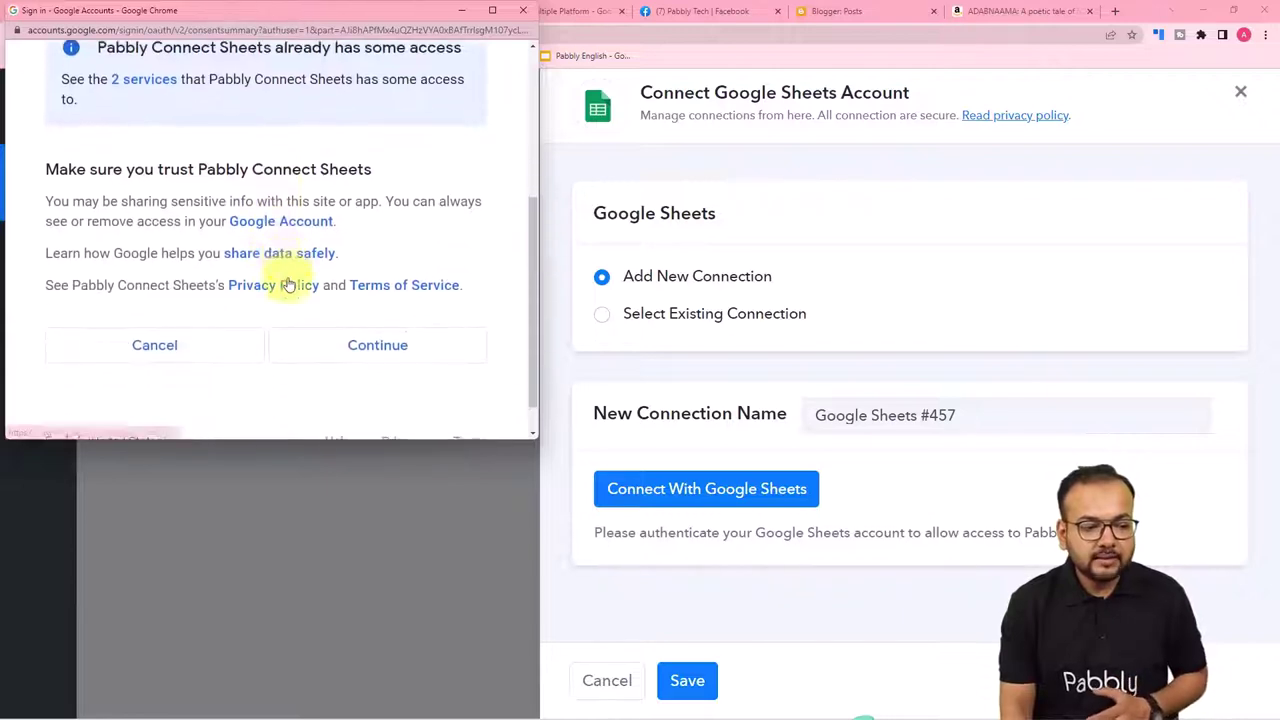
click(347, 305)
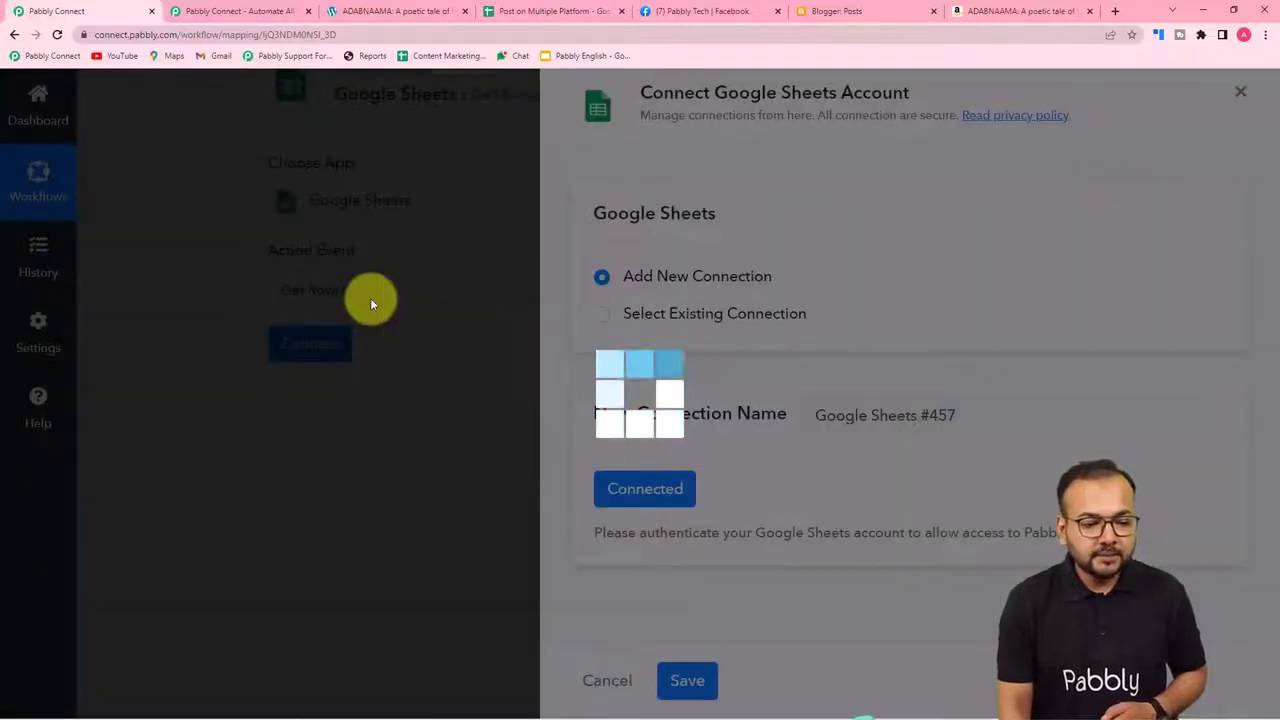
Set the action's spreadsheet to Post on Multiple Platform and check the Platform sheet's name in the spreadsheet itself
scroll(371, 299, down, 3)
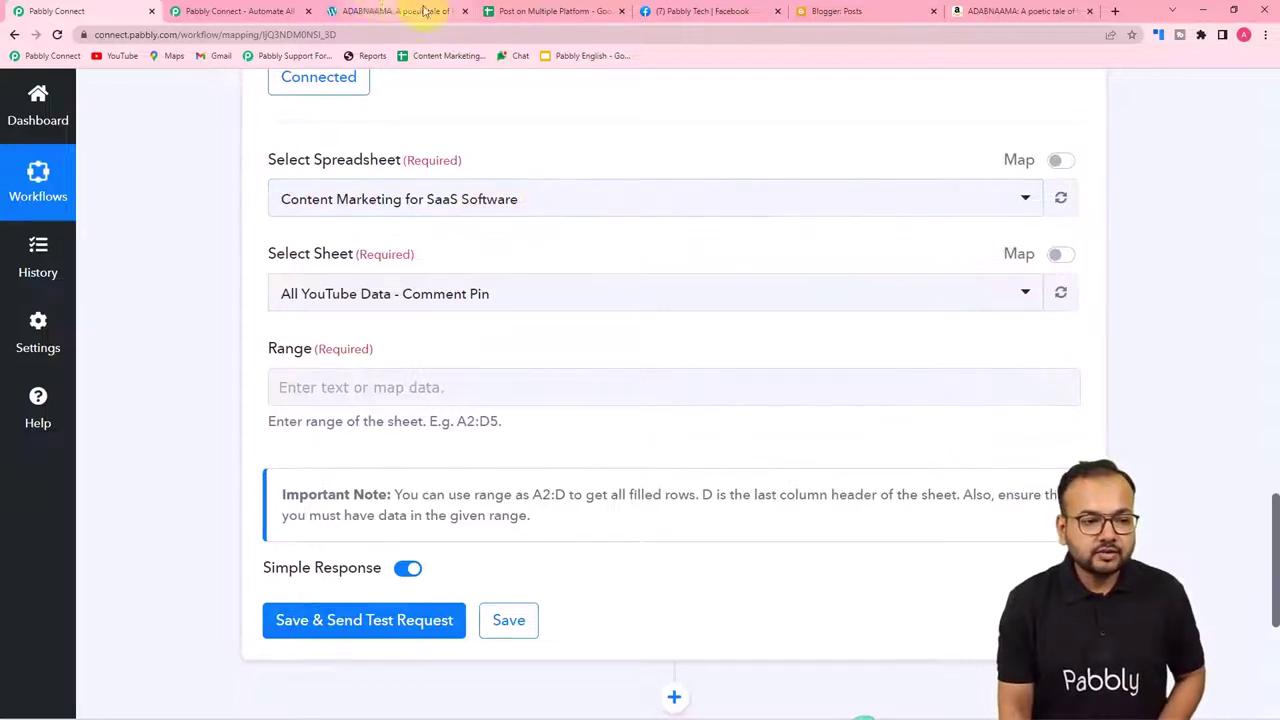
click(538, 11)
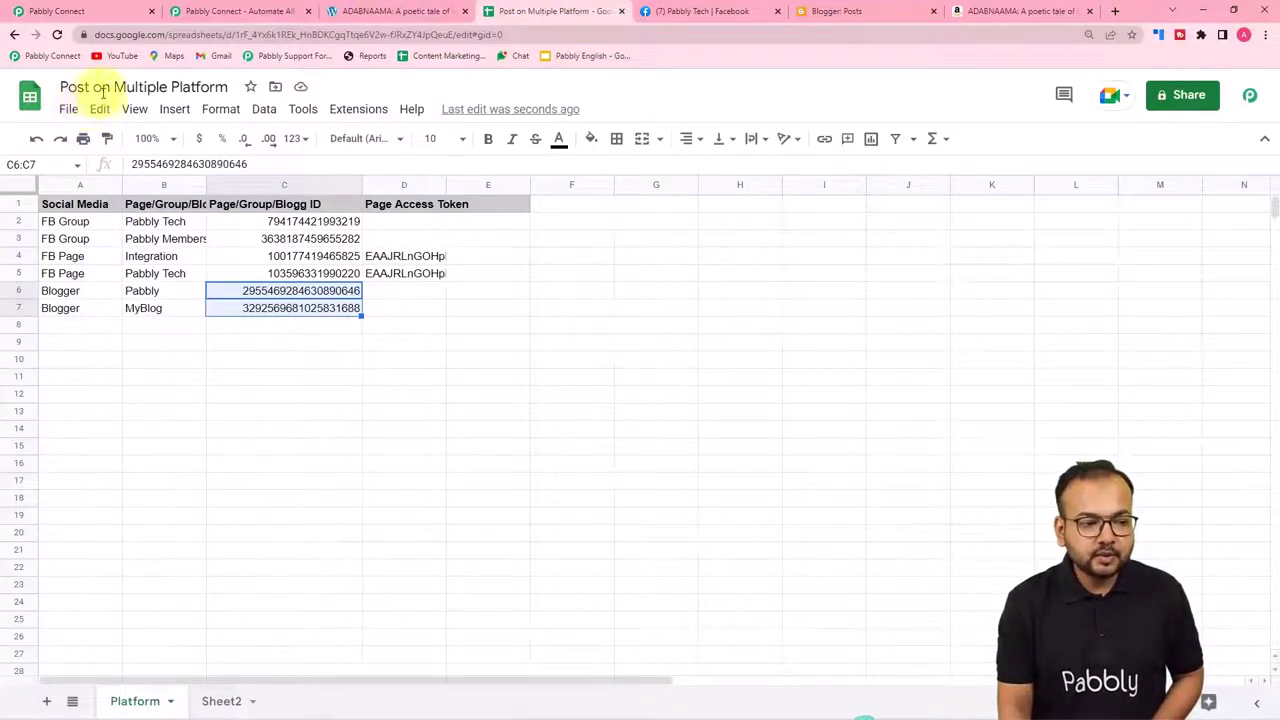
click(90, 12)
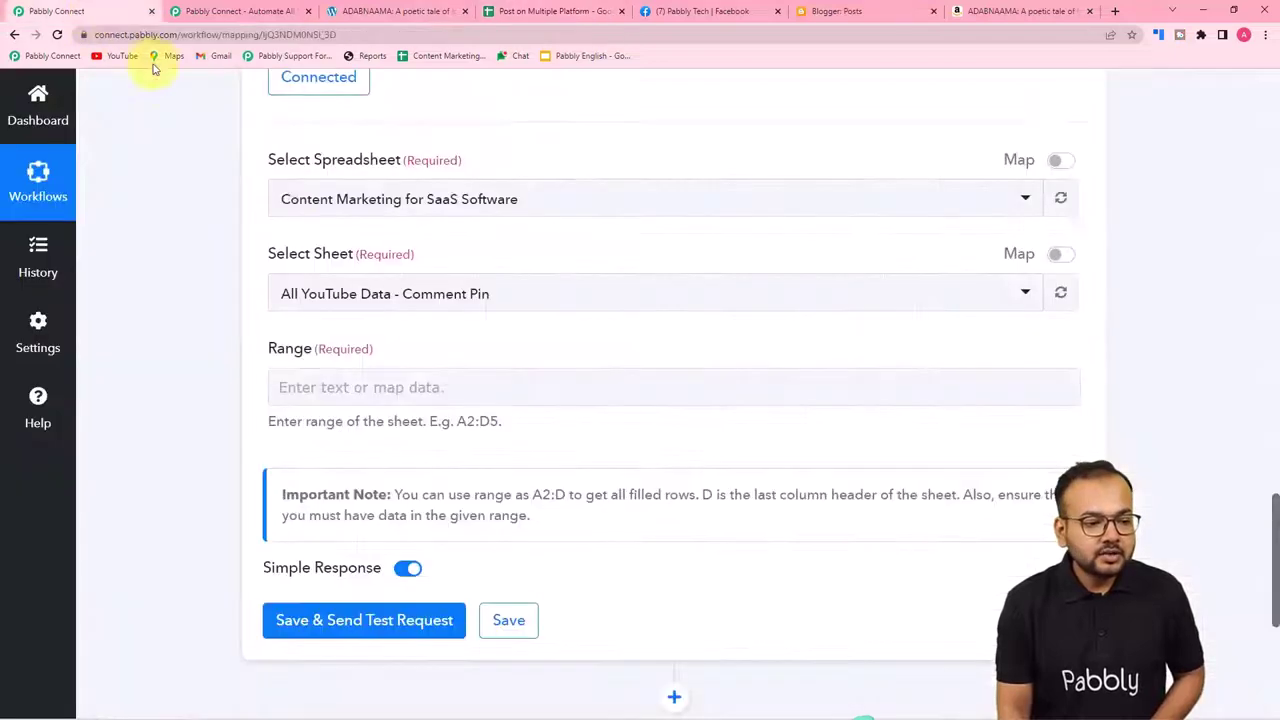
click(336, 205)
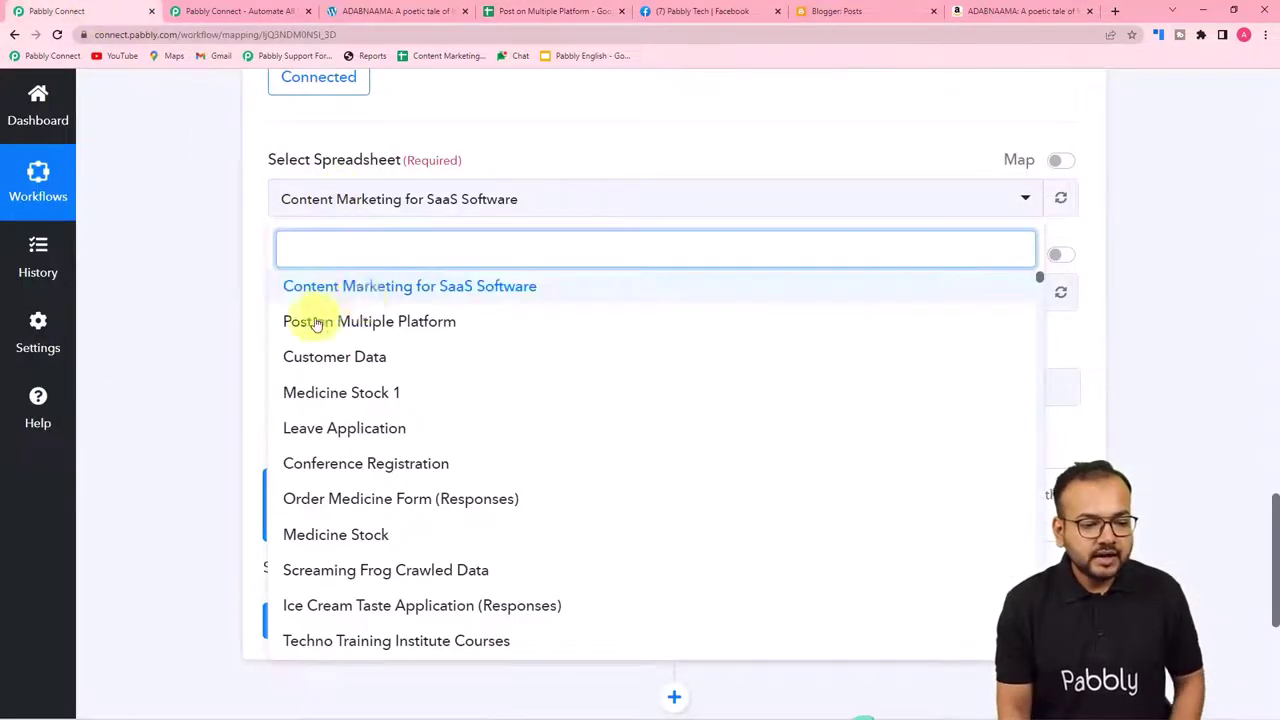
click(285, 322)
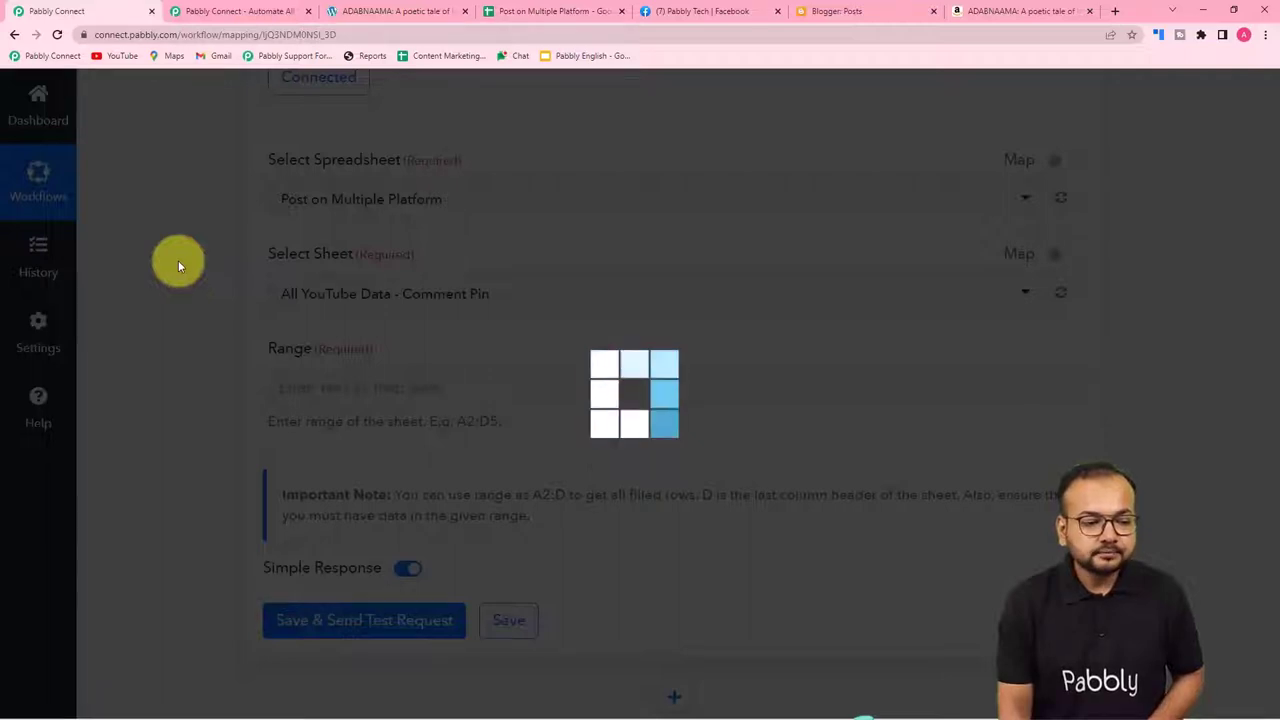
scroll(178, 266, down, 2)
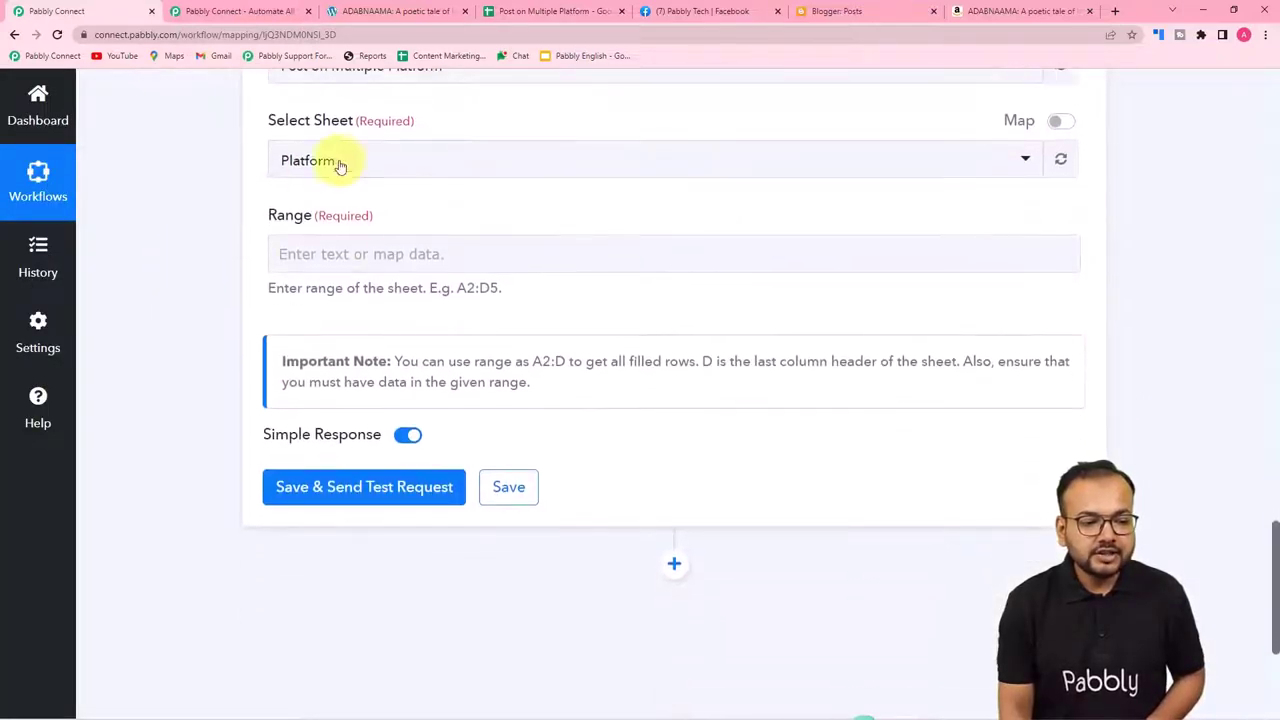
click(519, 14)
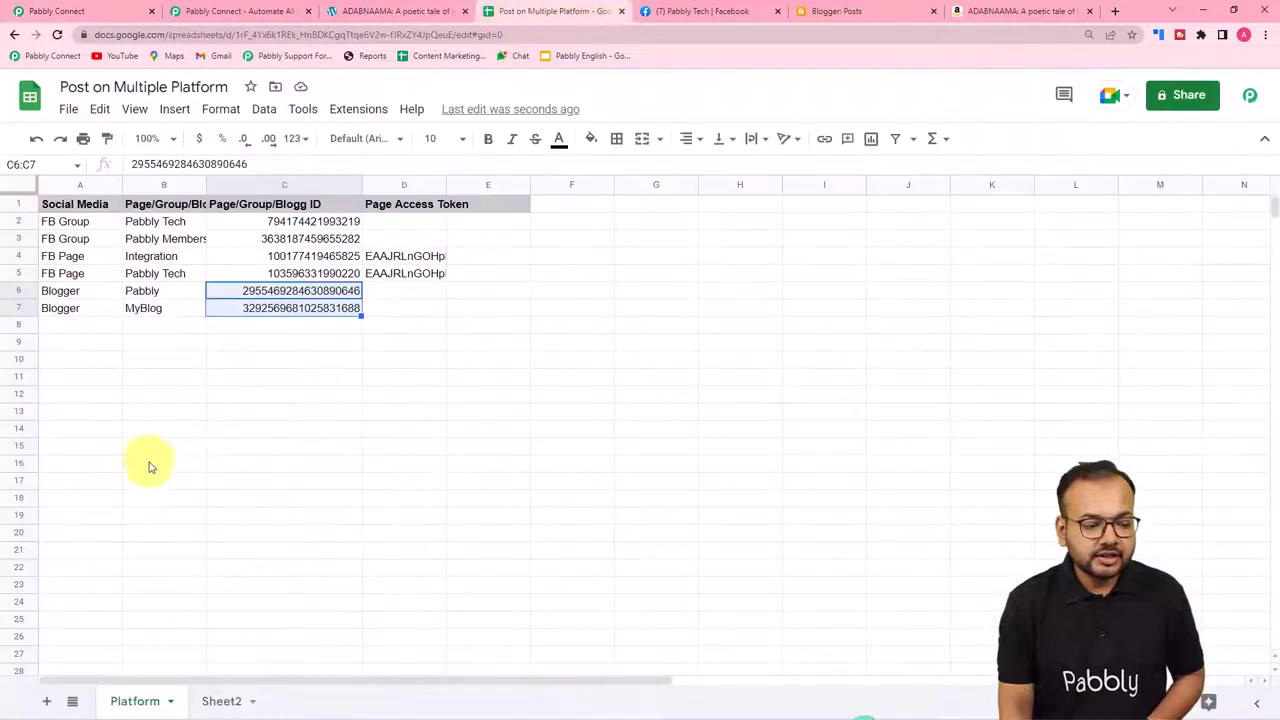
click(86, 12)
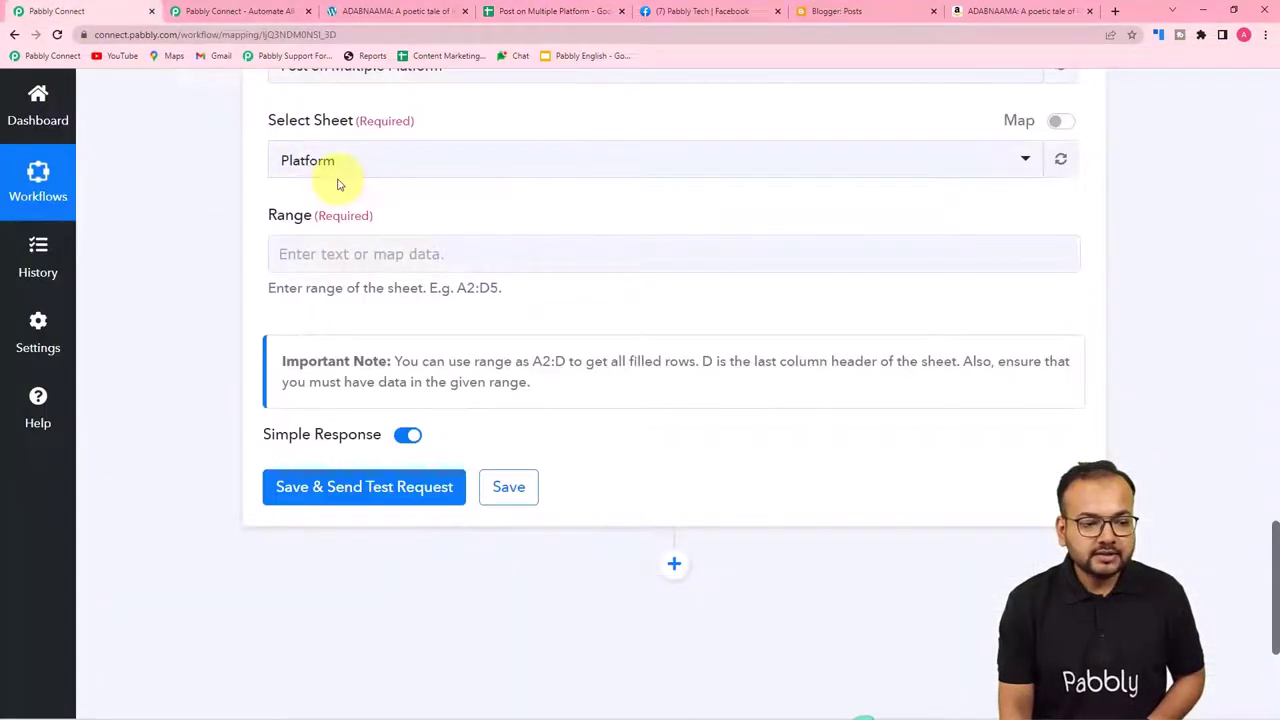
Switch to the Post on Multiple Platform spreadsheet and select the data rows in cells A2:D7
click(357, 266)
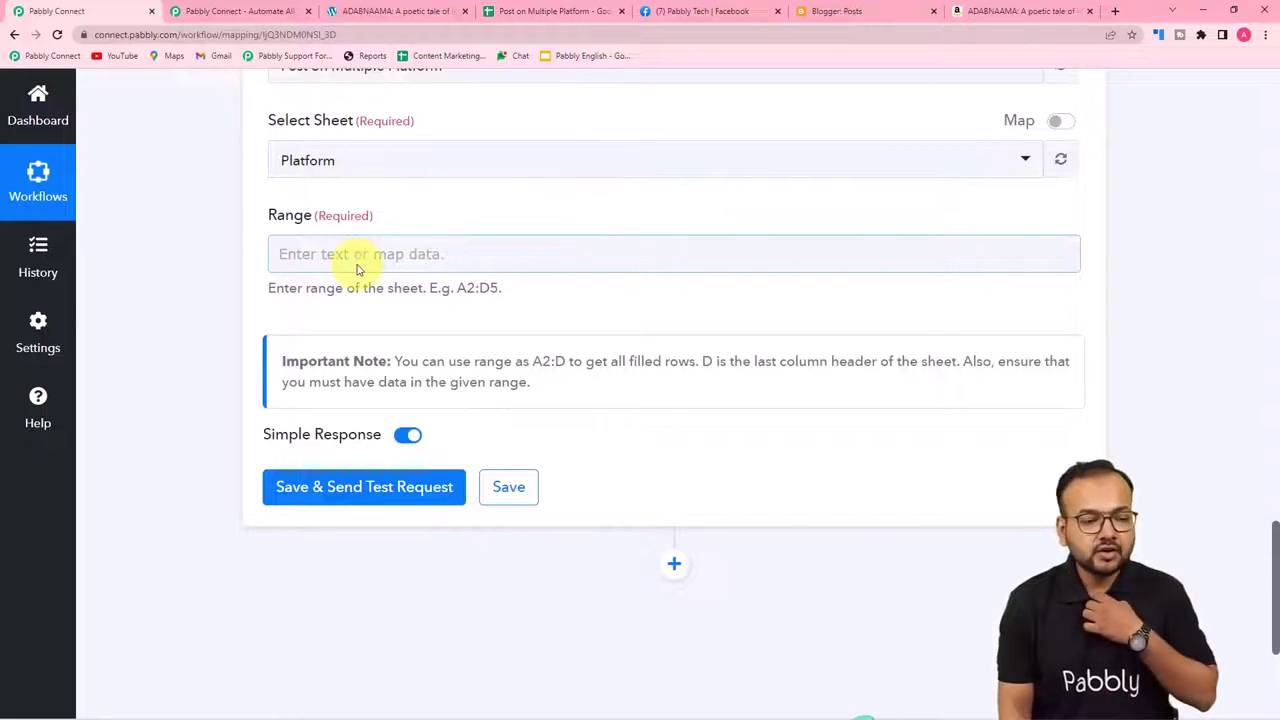
click(517, 11)
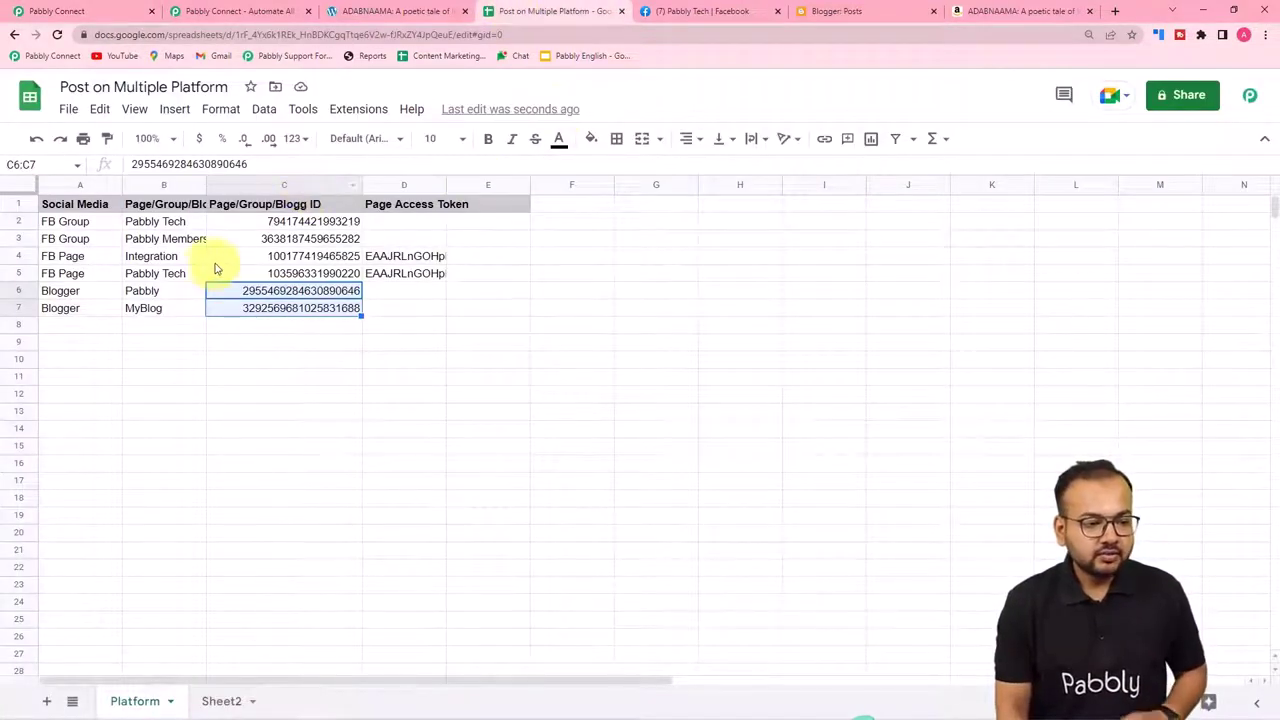
click(55, 225)
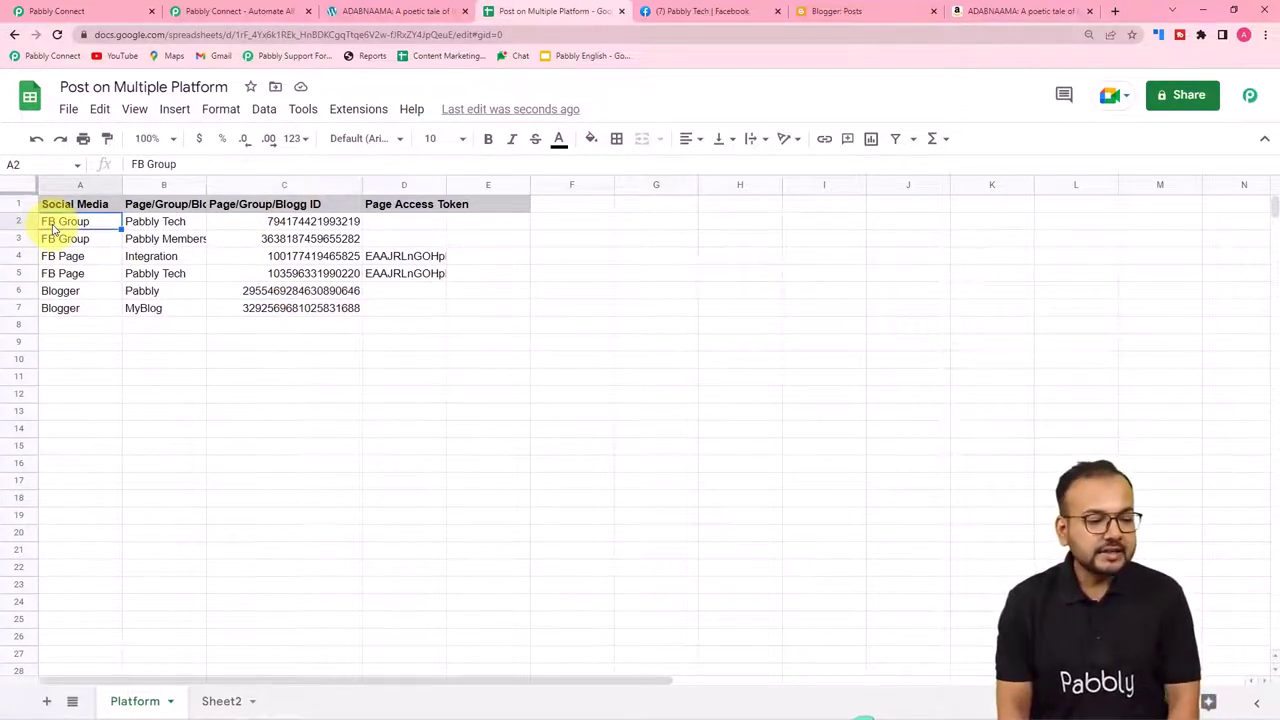
key(shift+Right)
key(shift+Right)
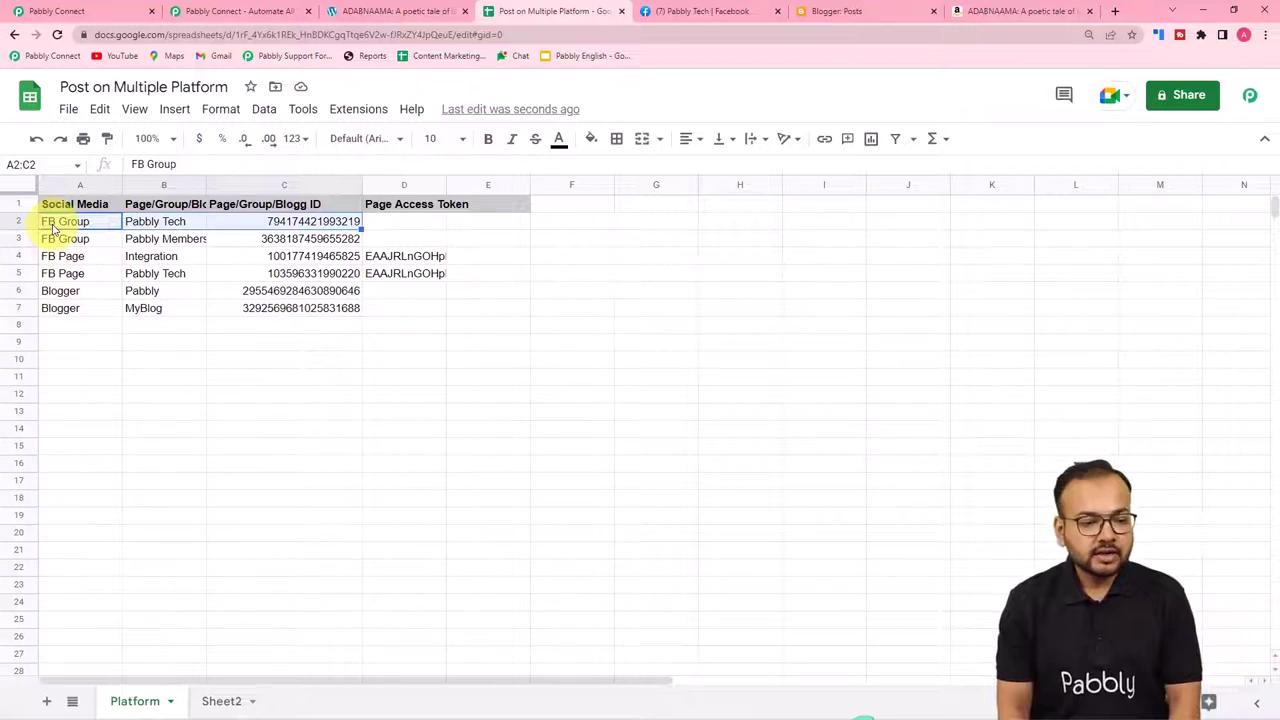
key(shift+Right)
key(shift+Down)
key(shift+Down)
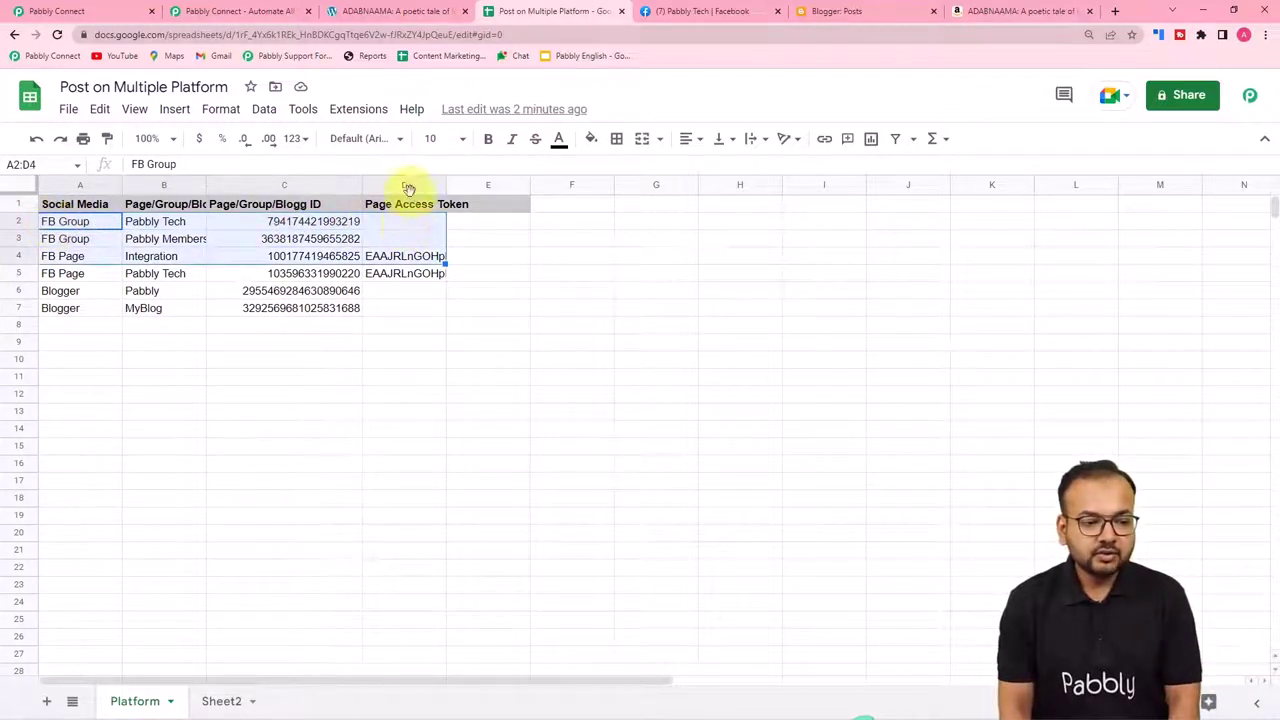
key(shift+Down)
key(shift+Down)
key(shift+Down)
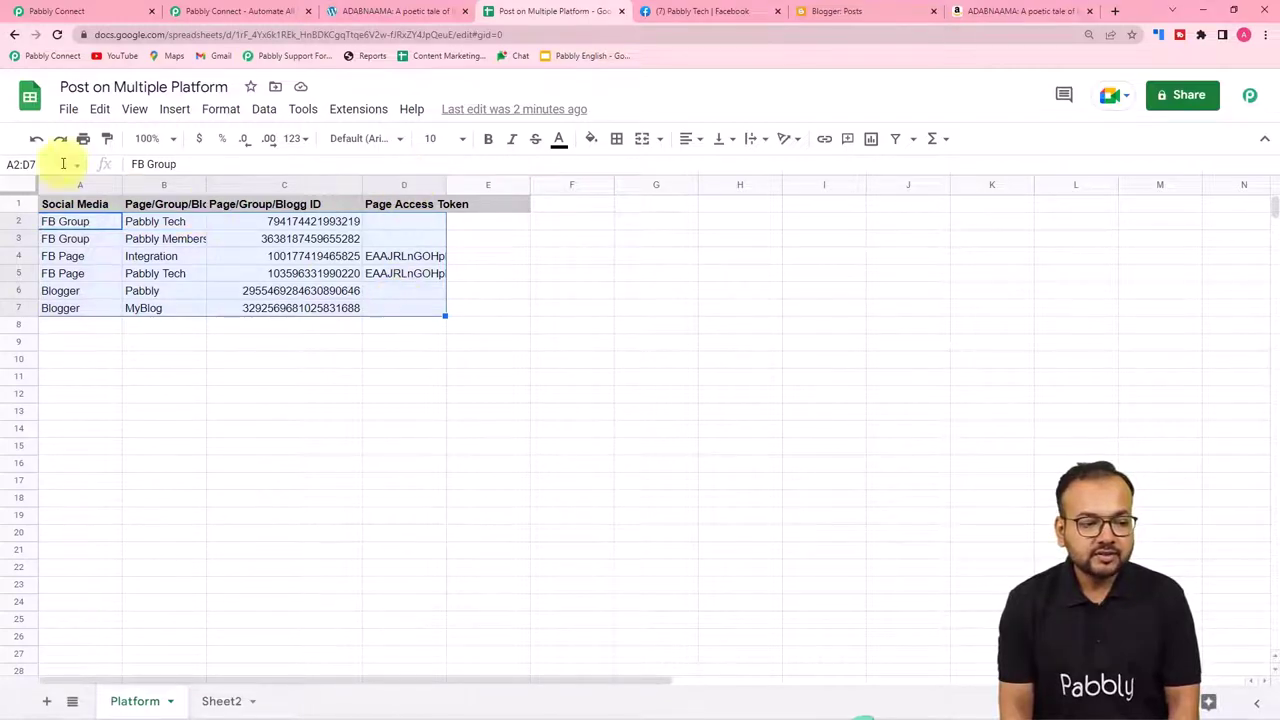
Copy the selected cell range reference and paste A2:D7 as the Range of the Get Row(s) action
click(6, 165)
right_click(17, 164)
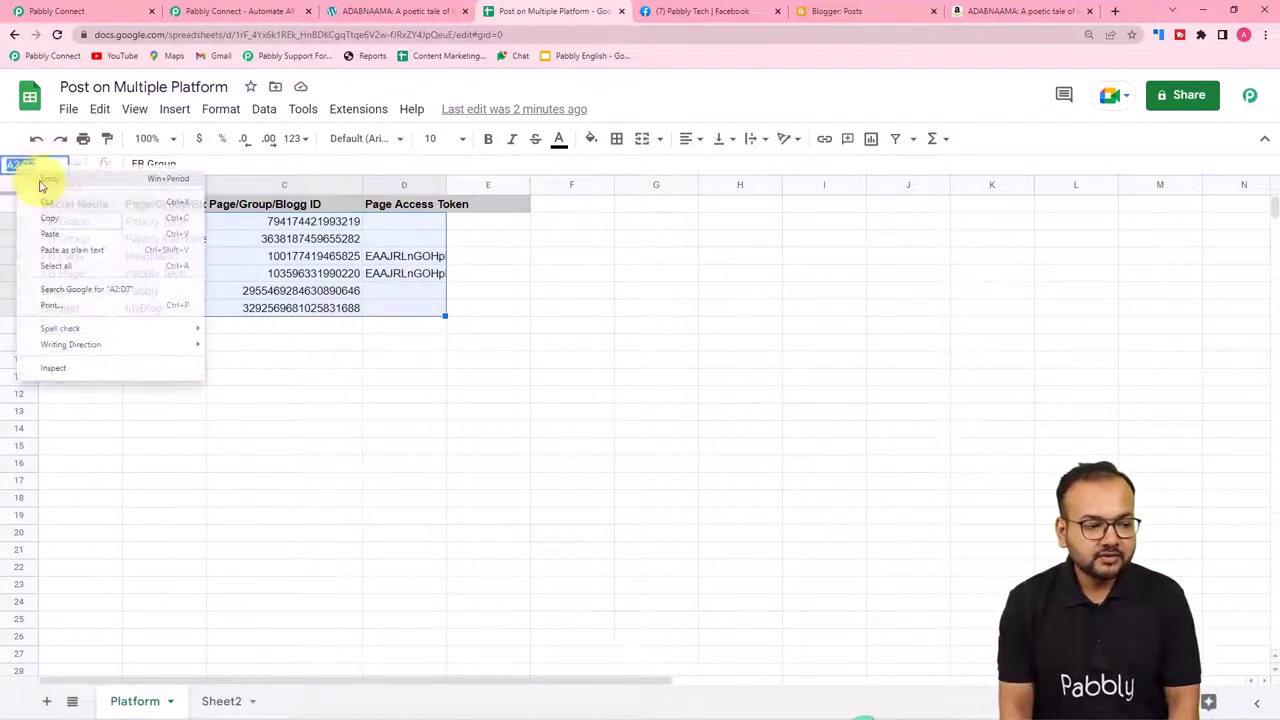
click(46, 216)
click(57, 11)
click(292, 245)
right_click(296, 250)
click(326, 351)
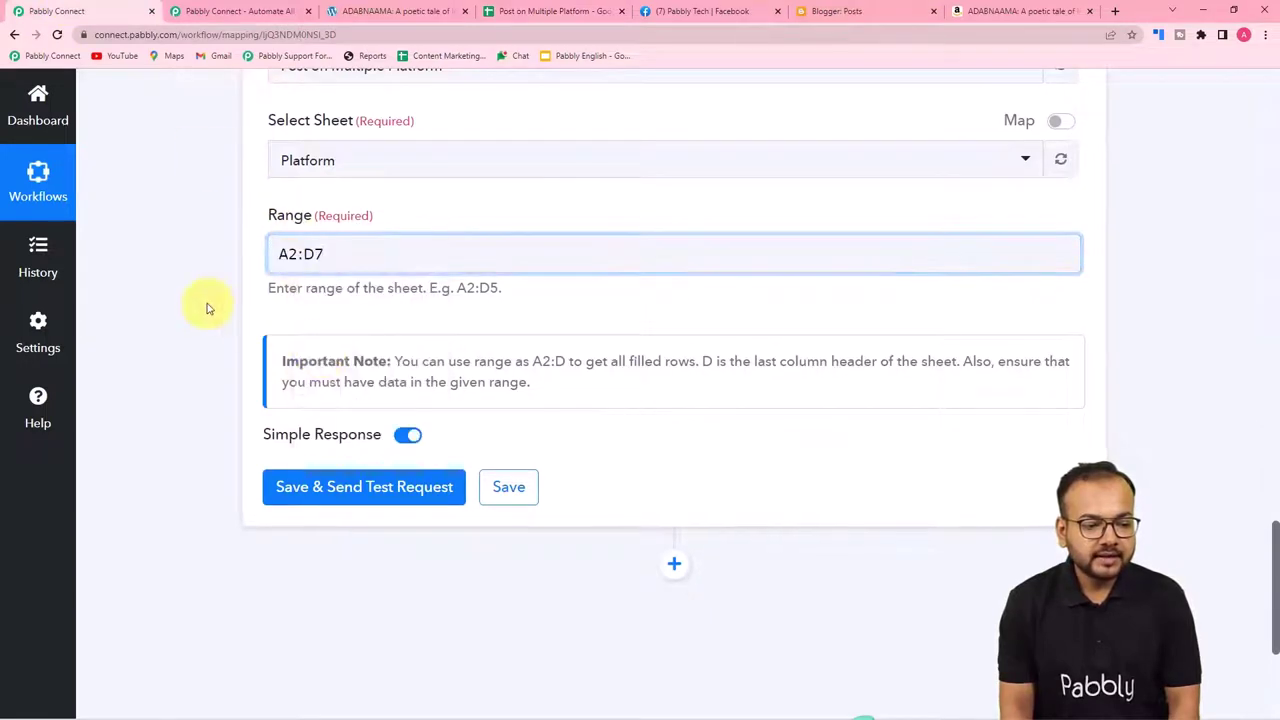
Turn off Simple Response, save and send a test request, and enlarge the Response Result value to read it
scroll(200, 315, down, 1)
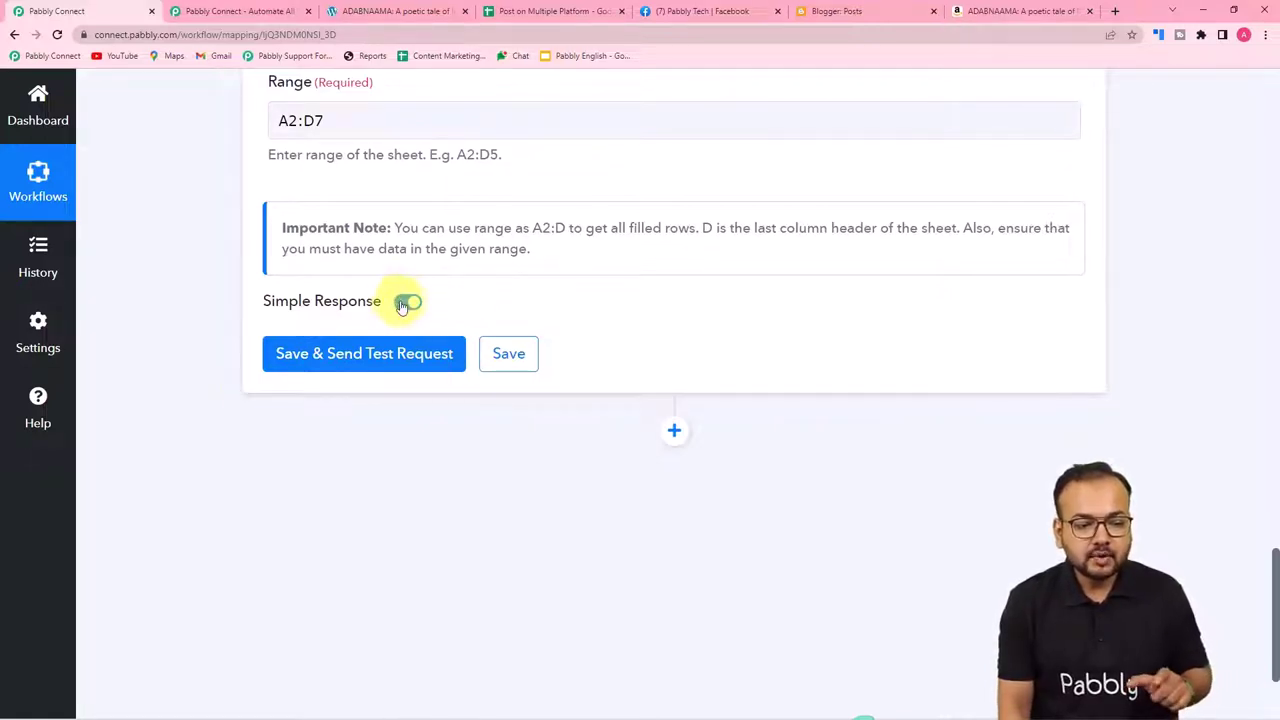
click(405, 303)
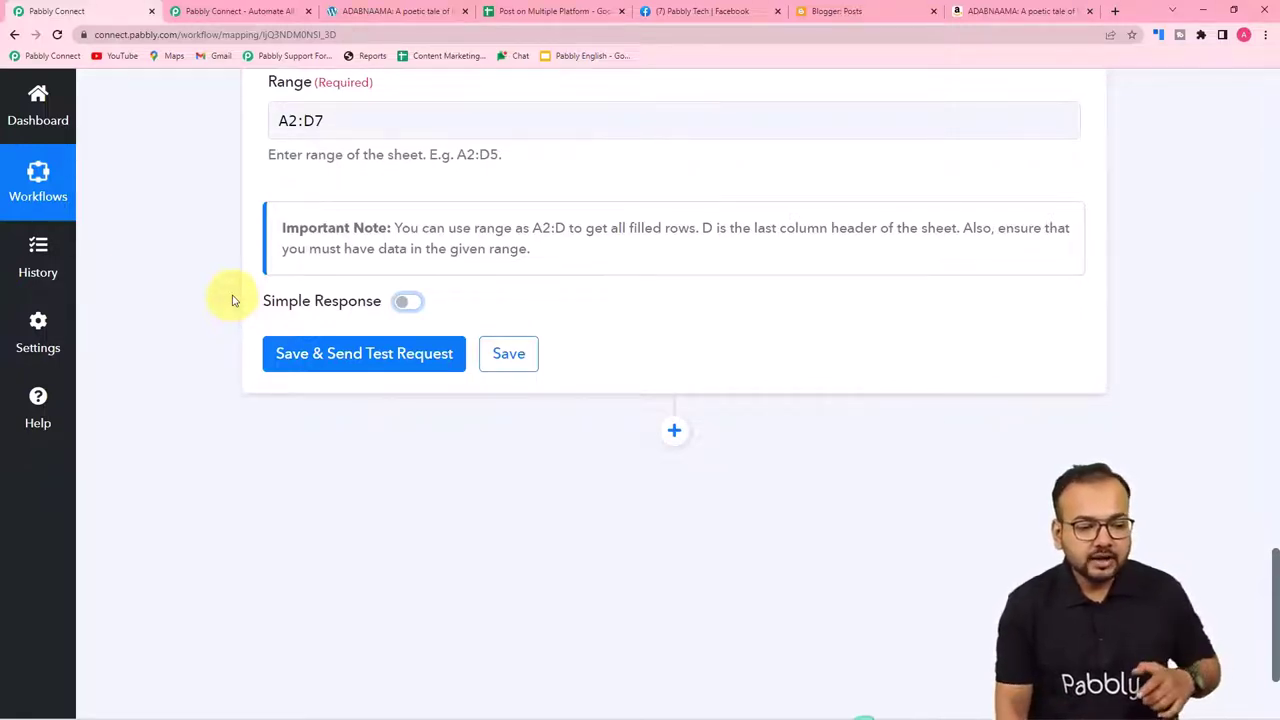
mouse_move(400, 304)
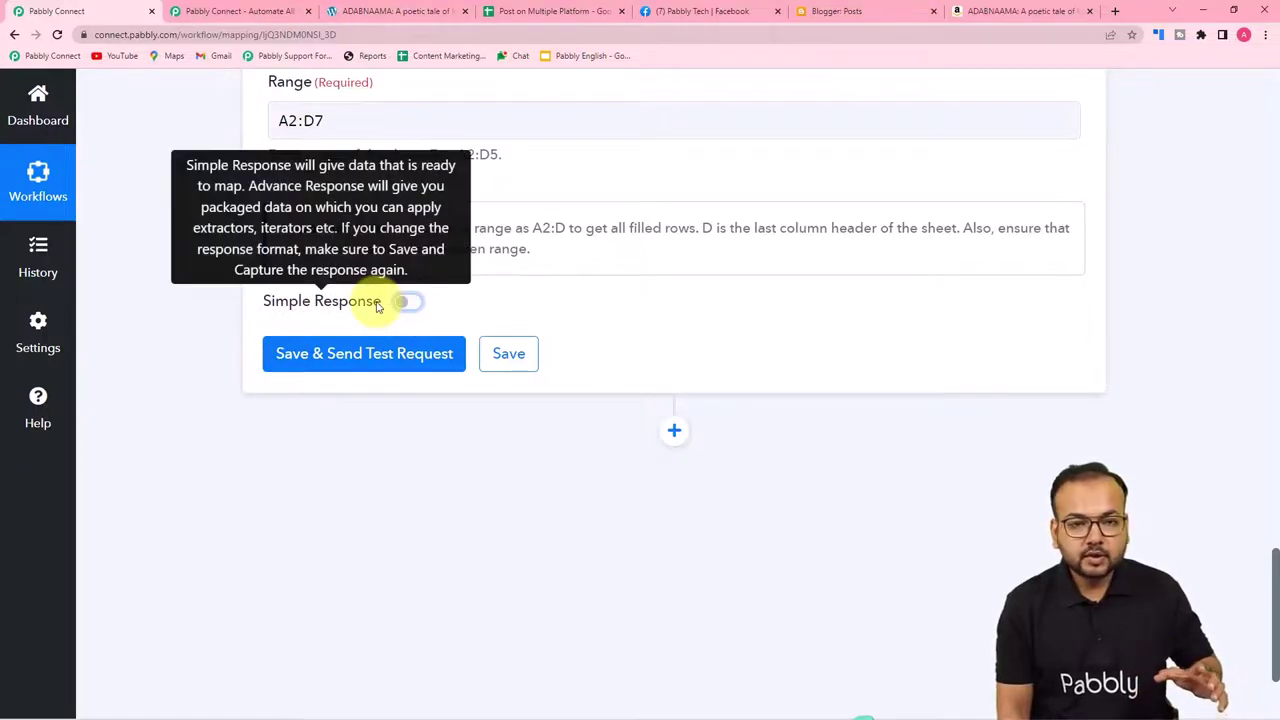
click(337, 356)
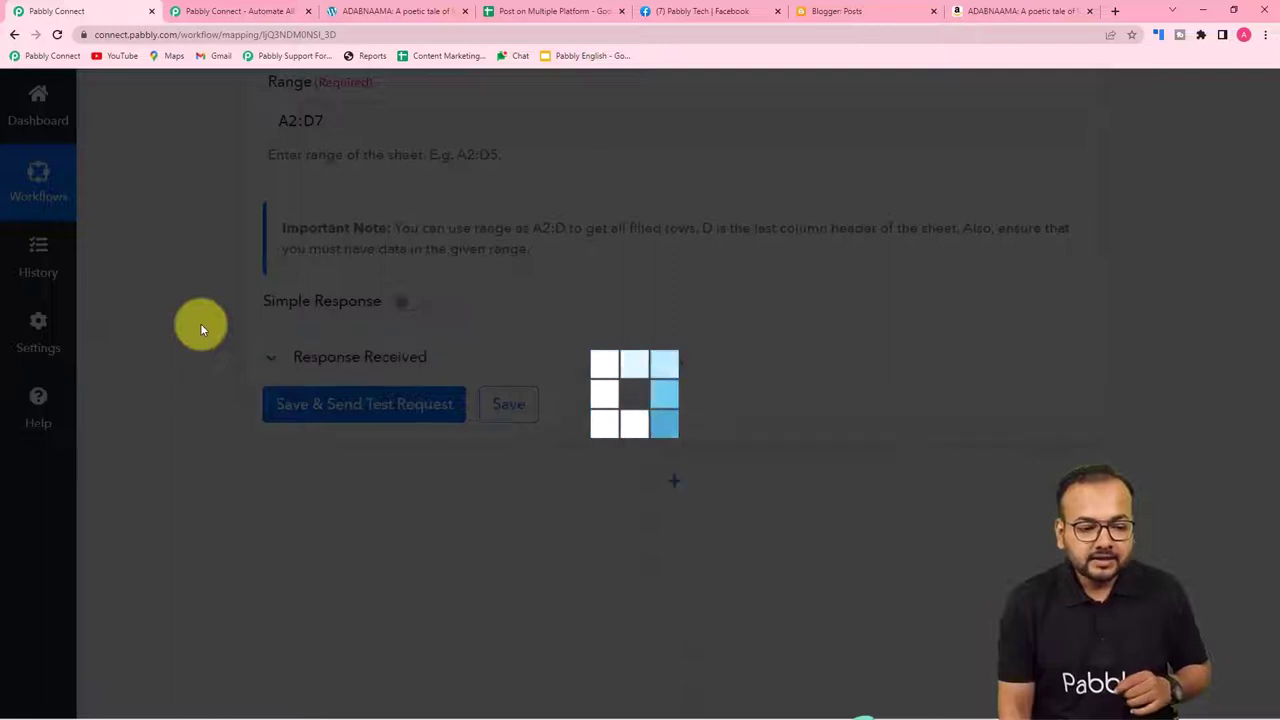
scroll(200, 330, down, 2)
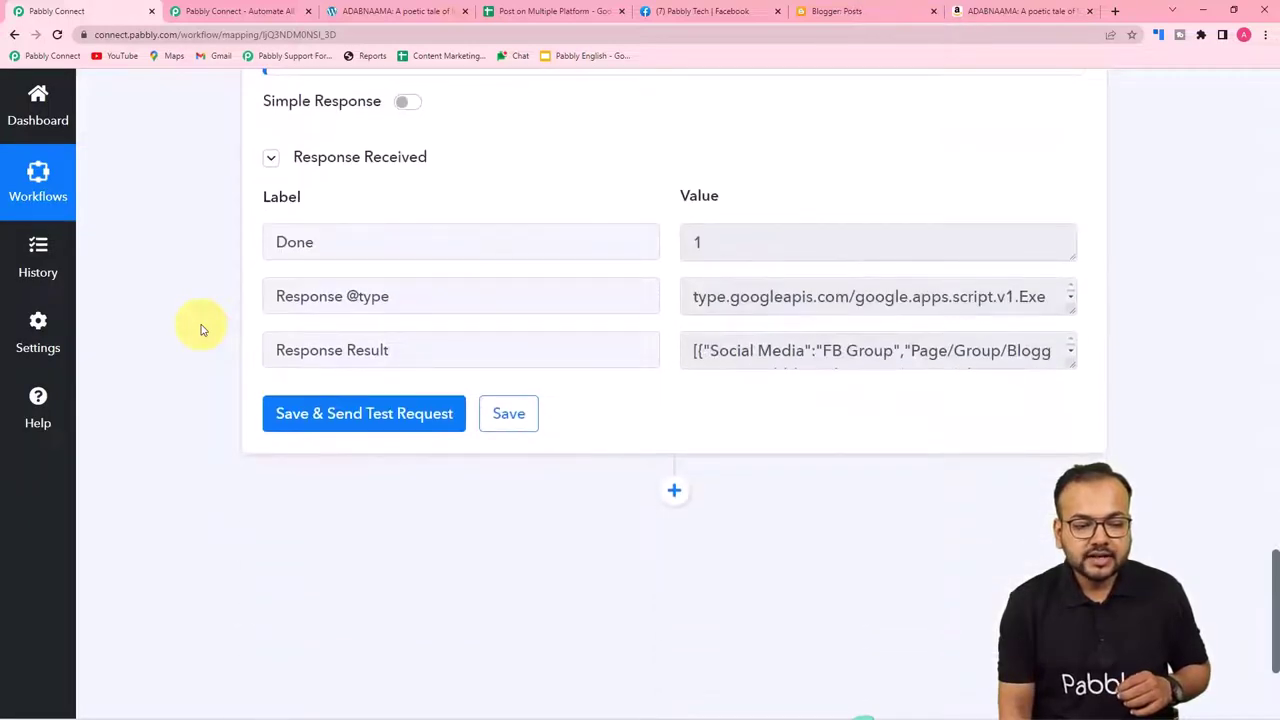
click(1063, 360)
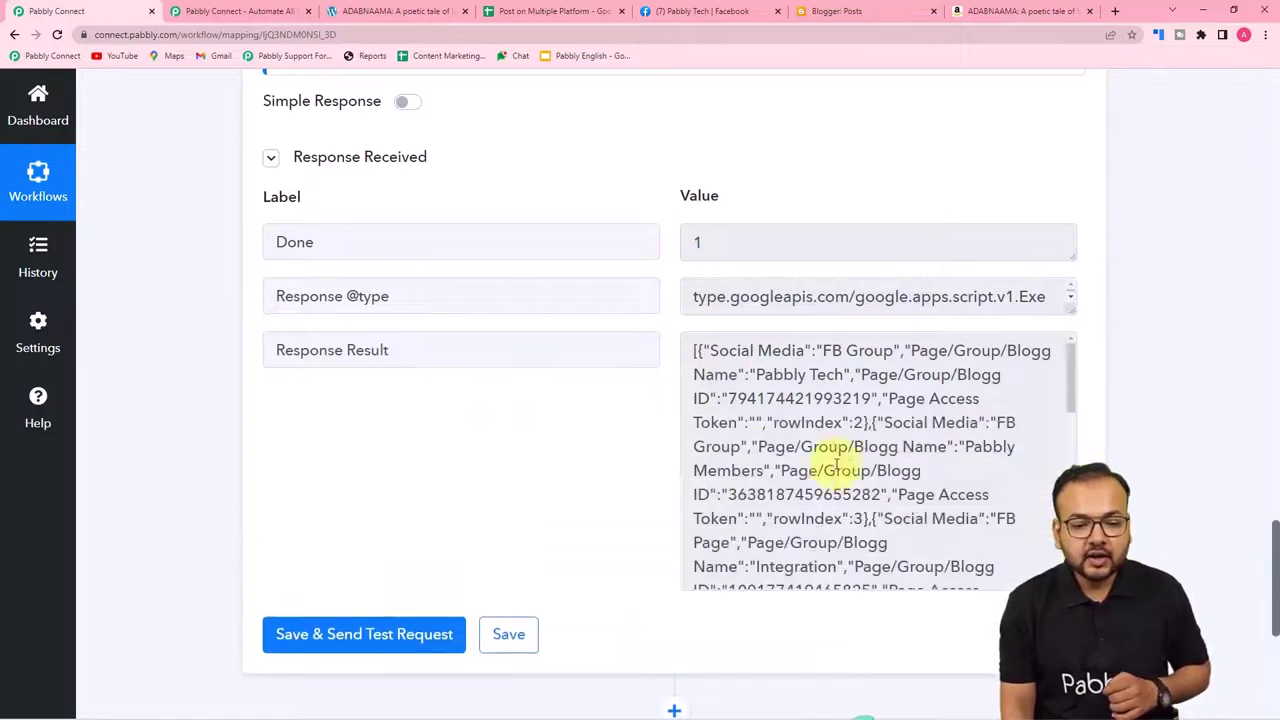
Add an Iterator by Pabbly action step below the Google Sheets Get Row(s) step
scroll(790, 470, down, 5)
scroll(770, 450, up, 5)
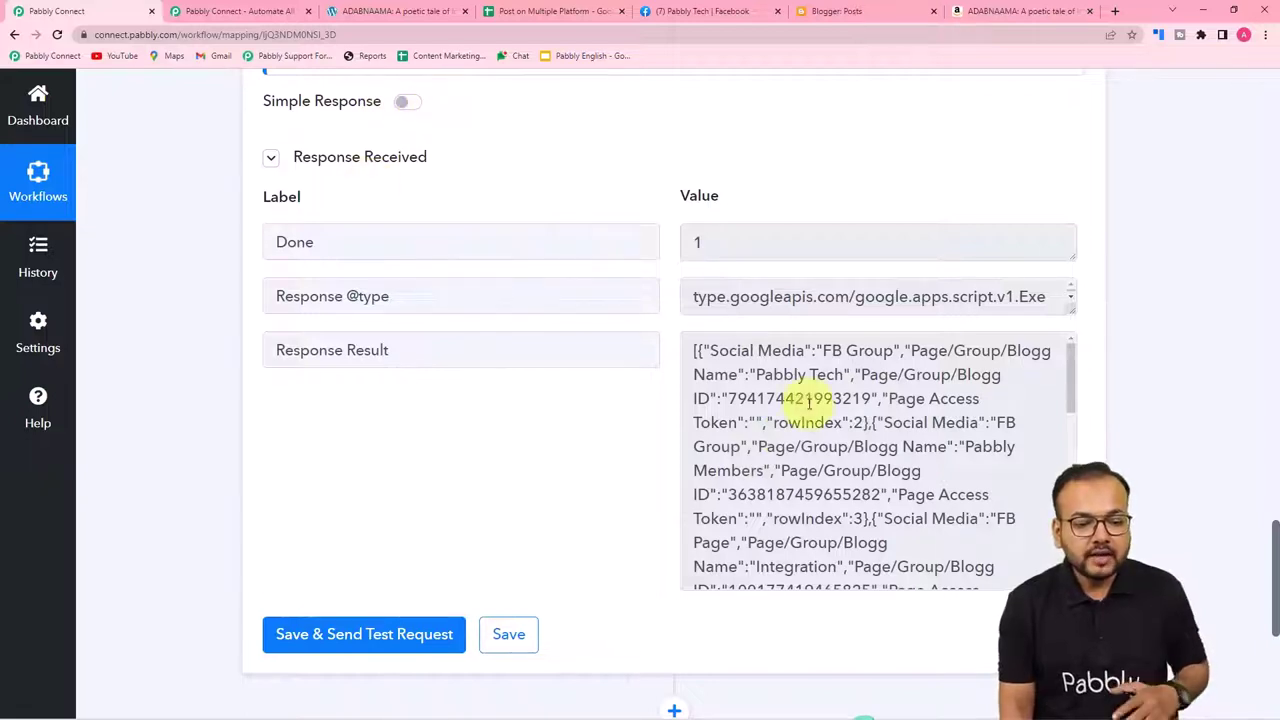
scroll(820, 420, down, 2)
scroll(828, 430, up, 2)
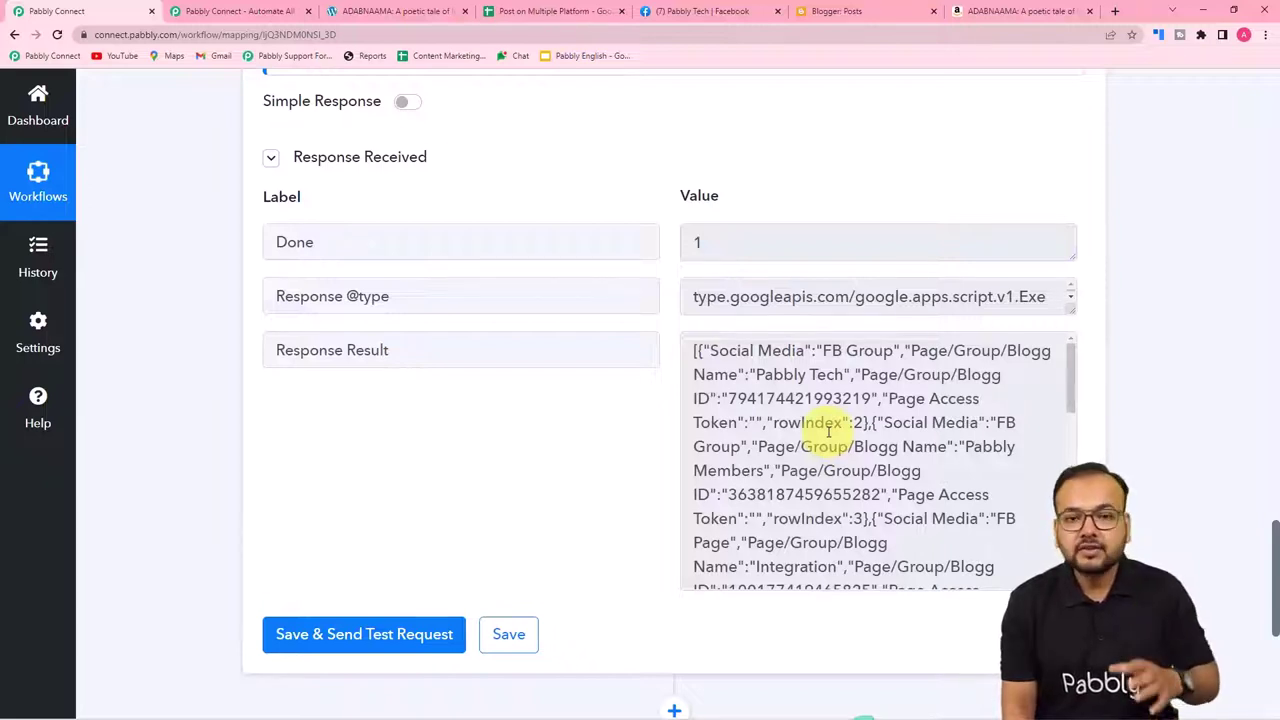
scroll(828, 430, down, 3)
scroll(830, 432, up, 3)
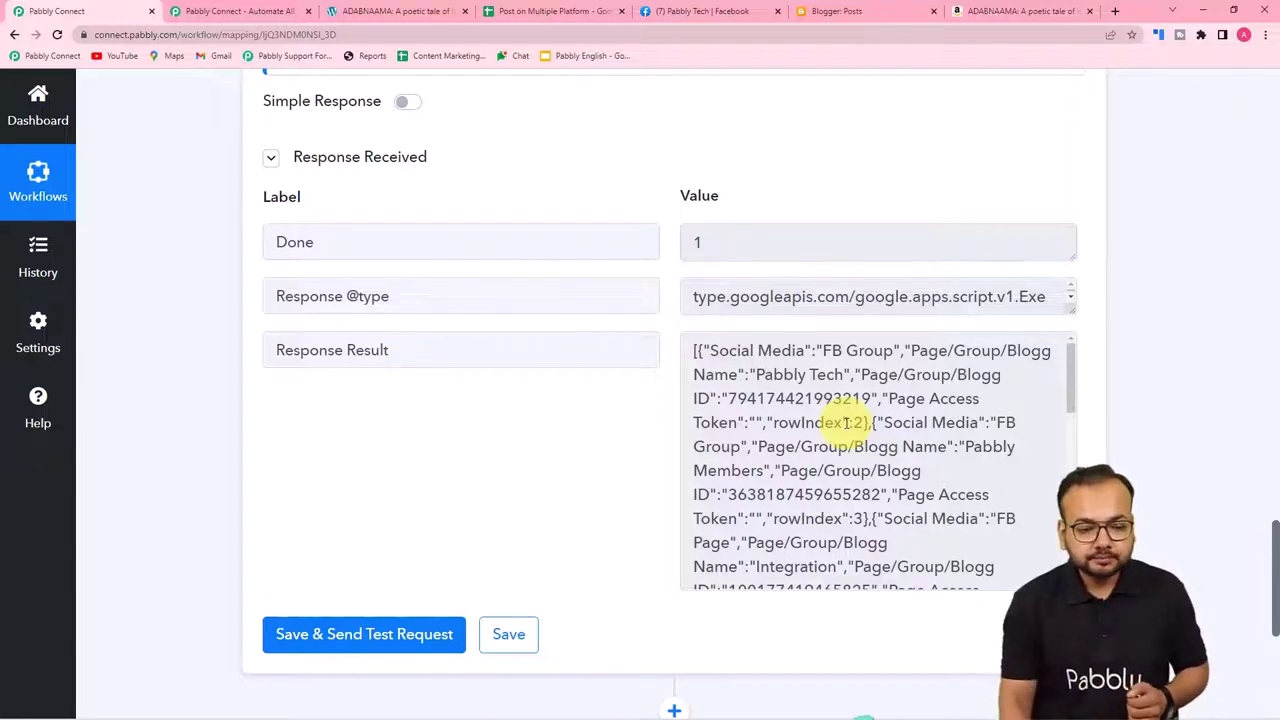
scroll(186, 420, down, 4)
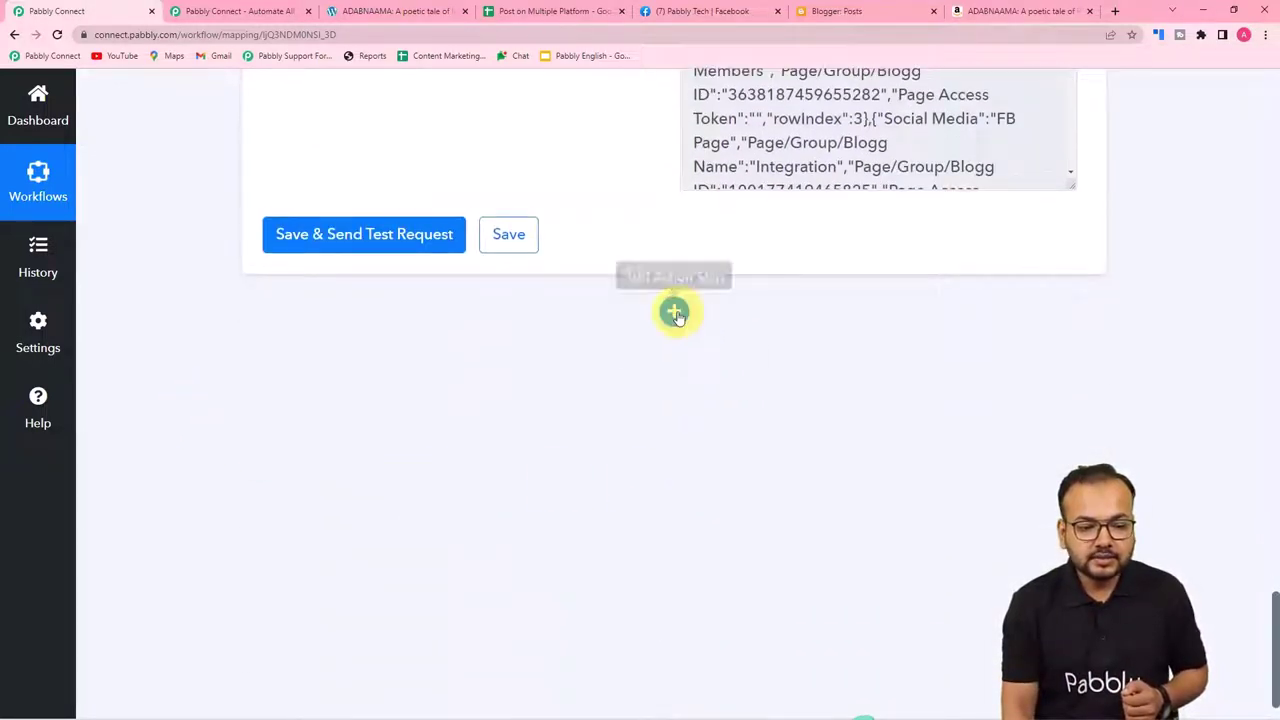
click(674, 312)
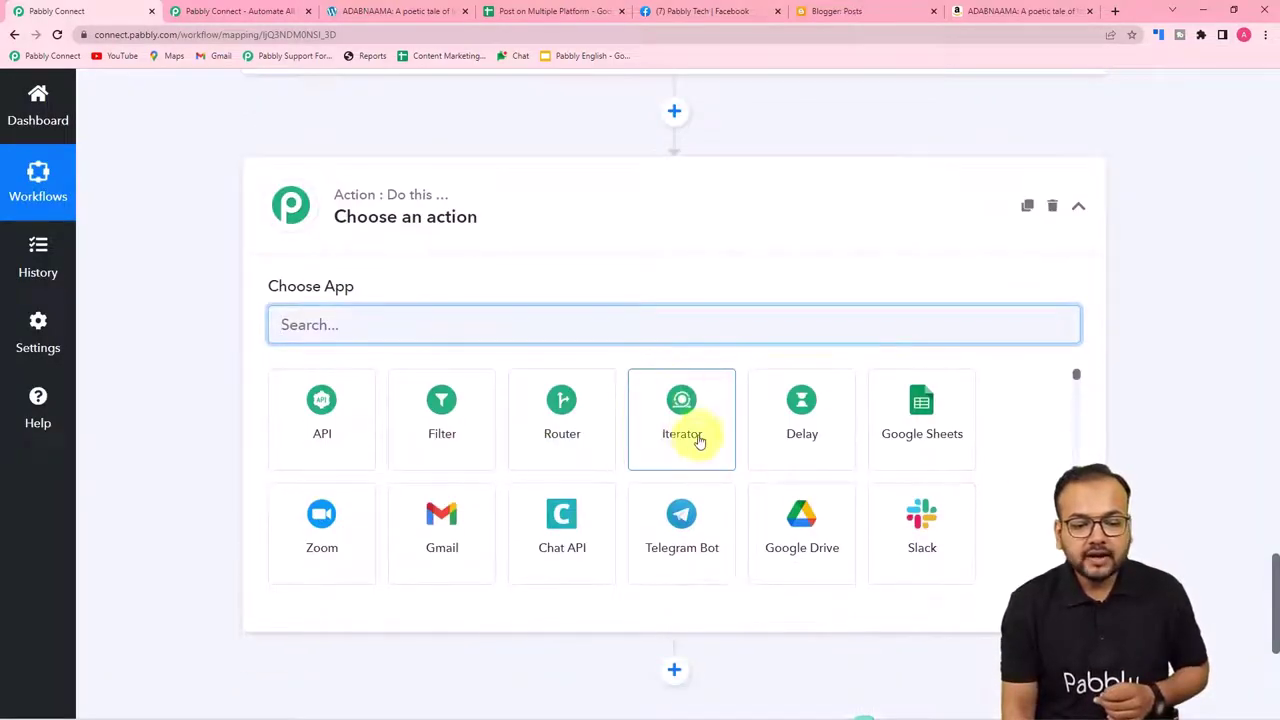
click(712, 458)
scroll(214, 349, down, 2)
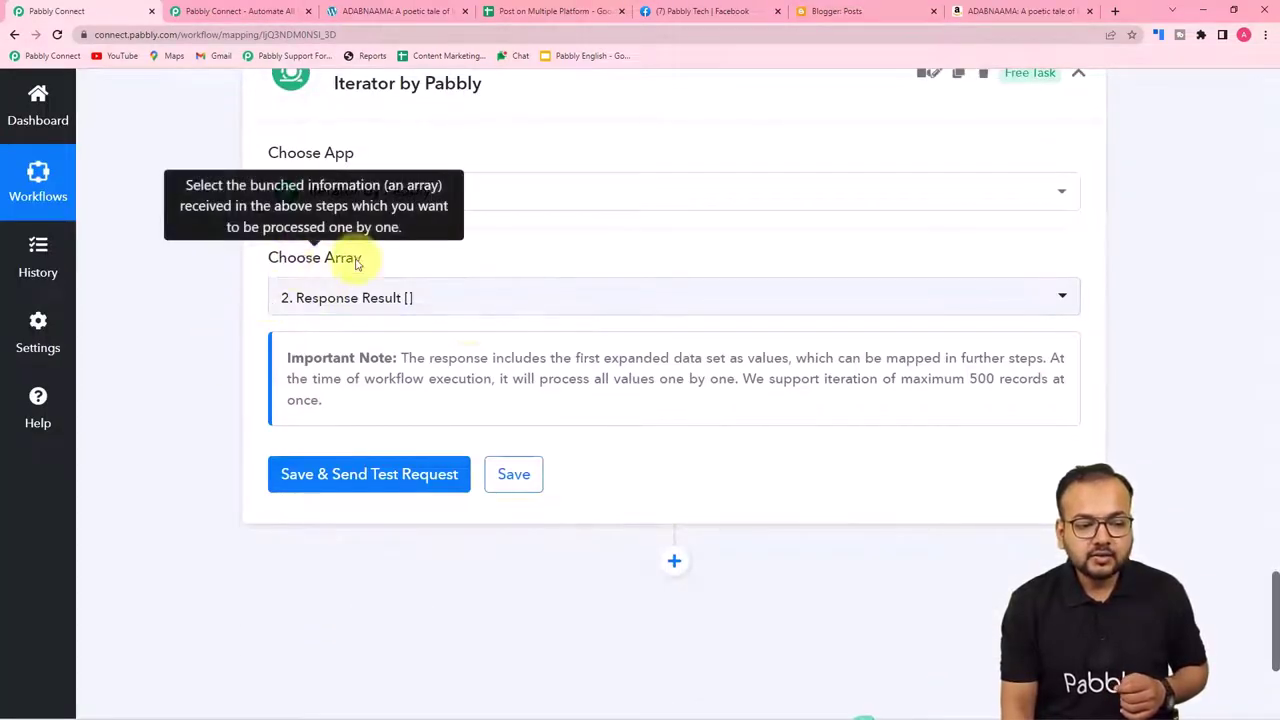
Choose 2. Response Result [] as the Iterator's array, then save and send a test request
scroll(420, 298, up, 5)
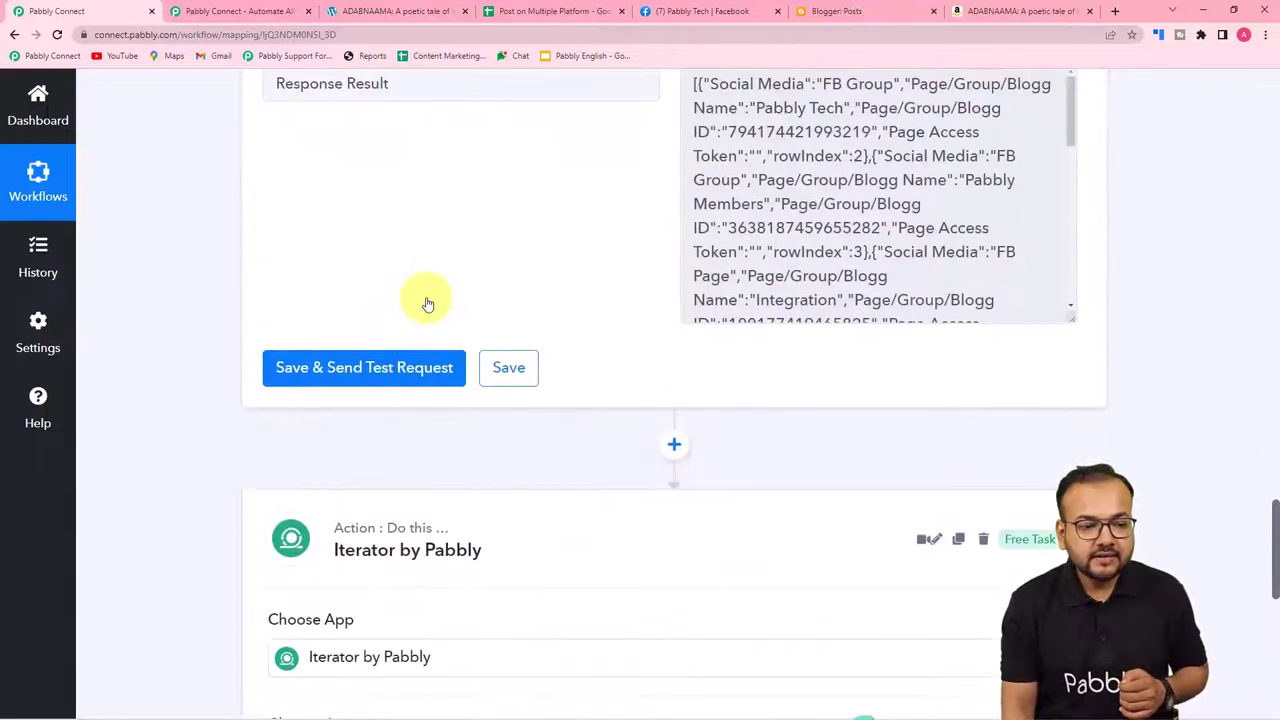
scroll(320, 123, up, 2)
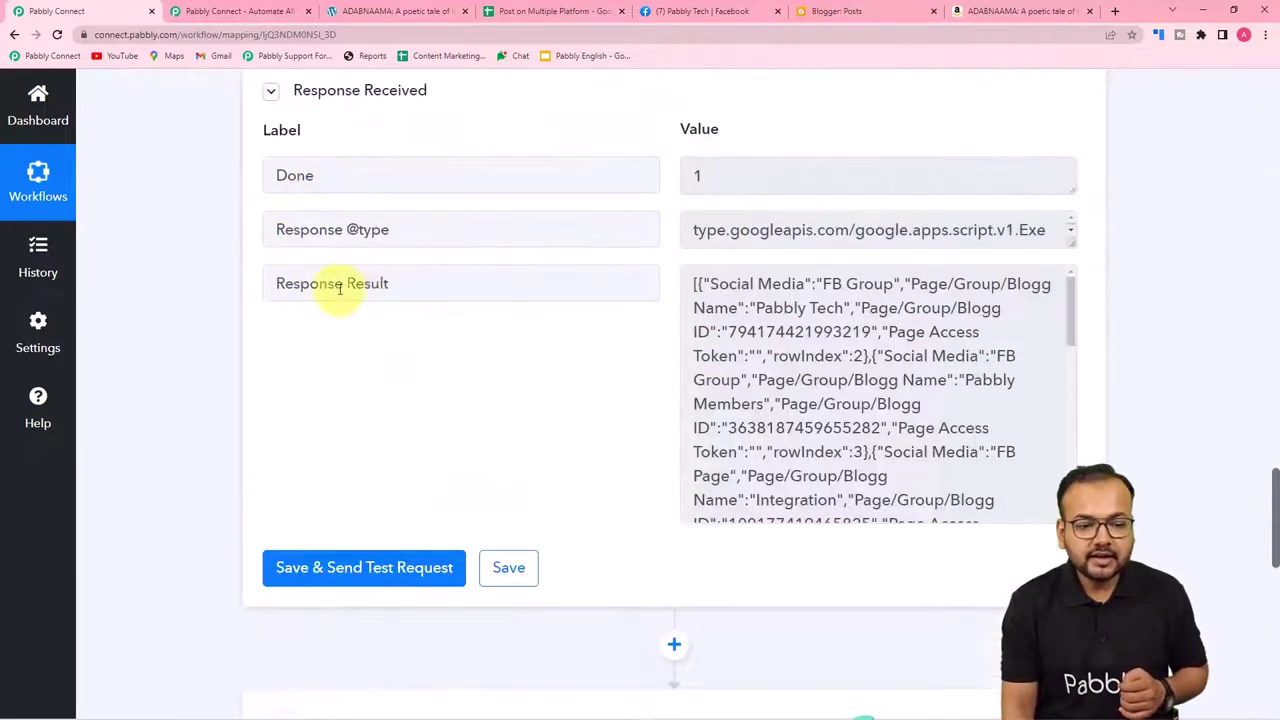
scroll(389, 327, down, 9)
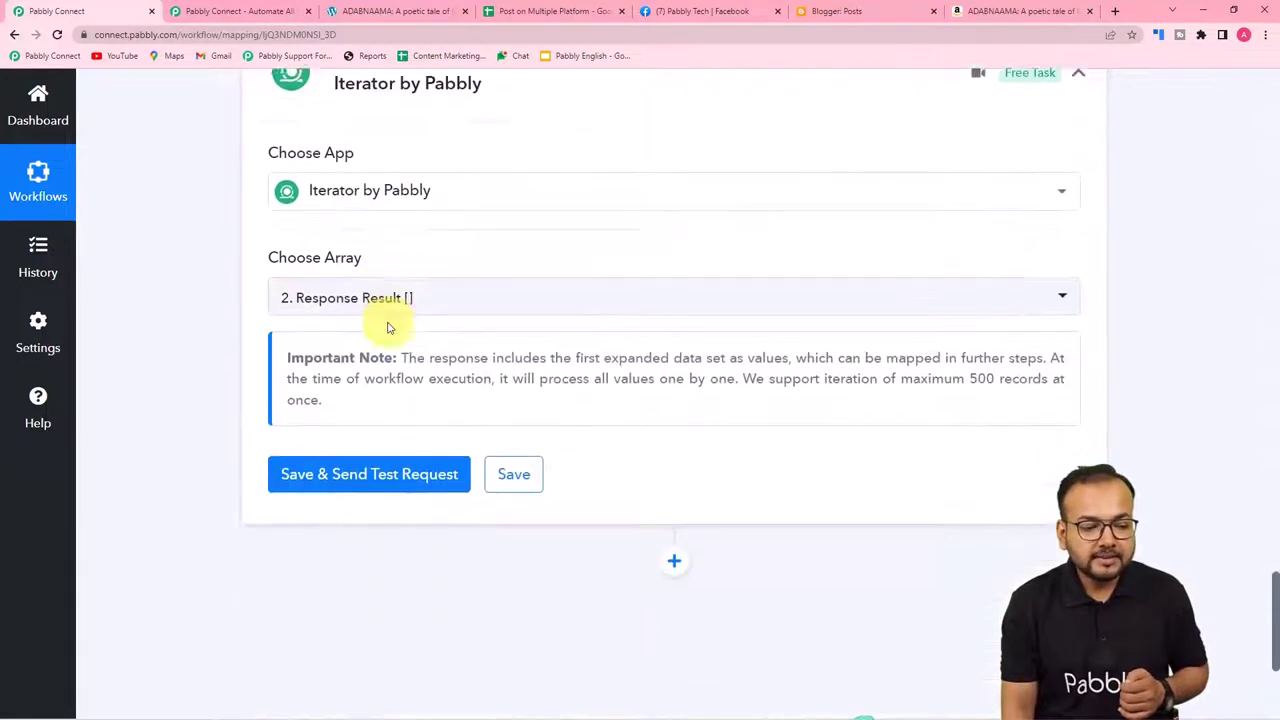
click(407, 167)
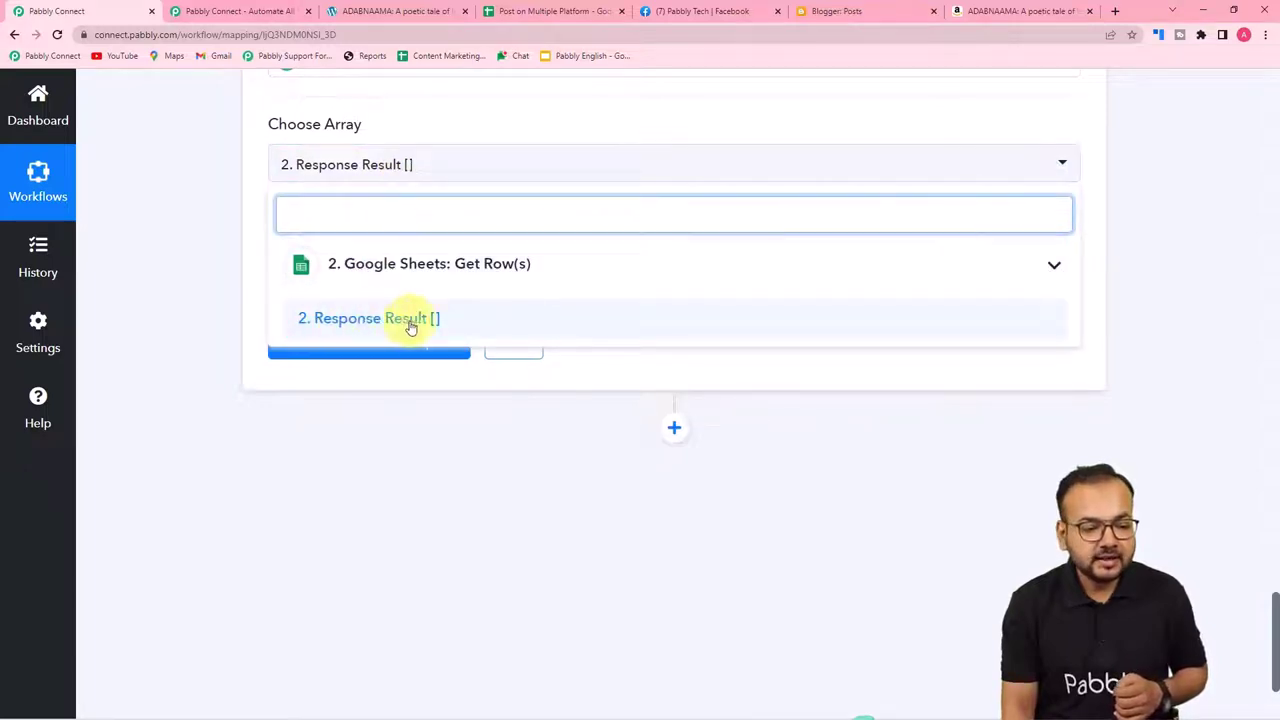
click(337, 320)
click(166, 263)
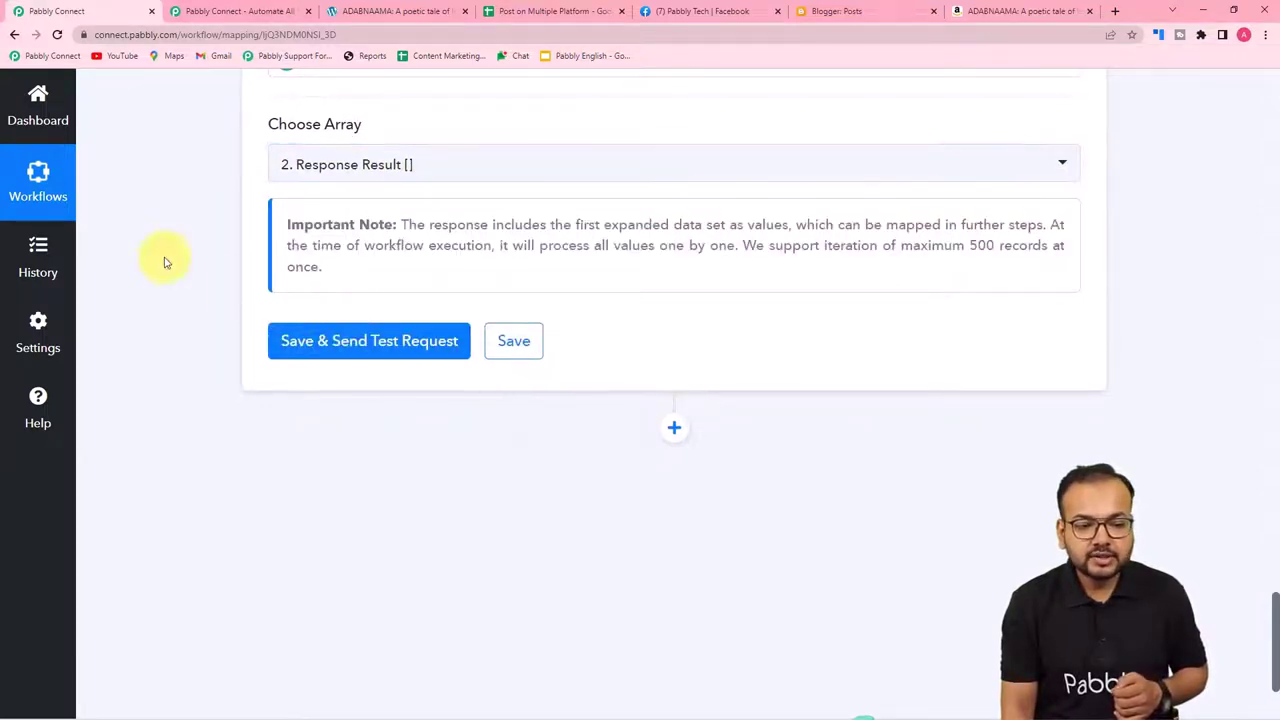
scroll(226, 214, down, 2)
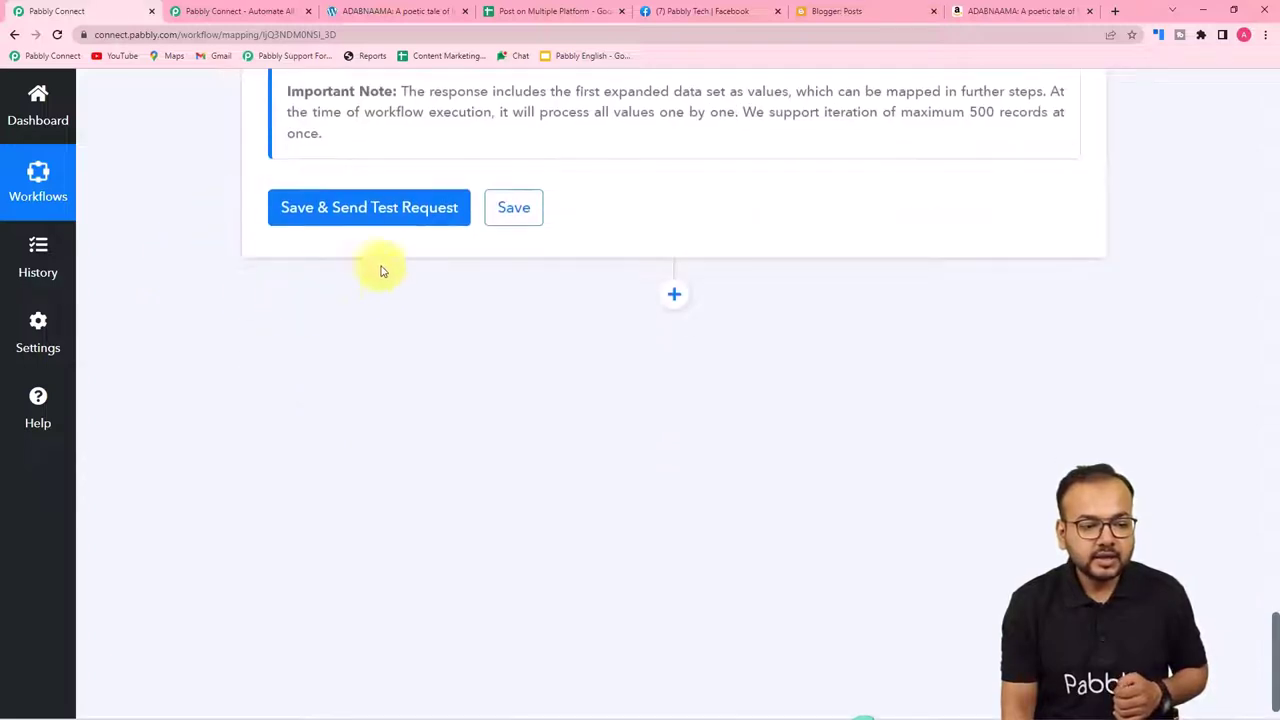
click(350, 207)
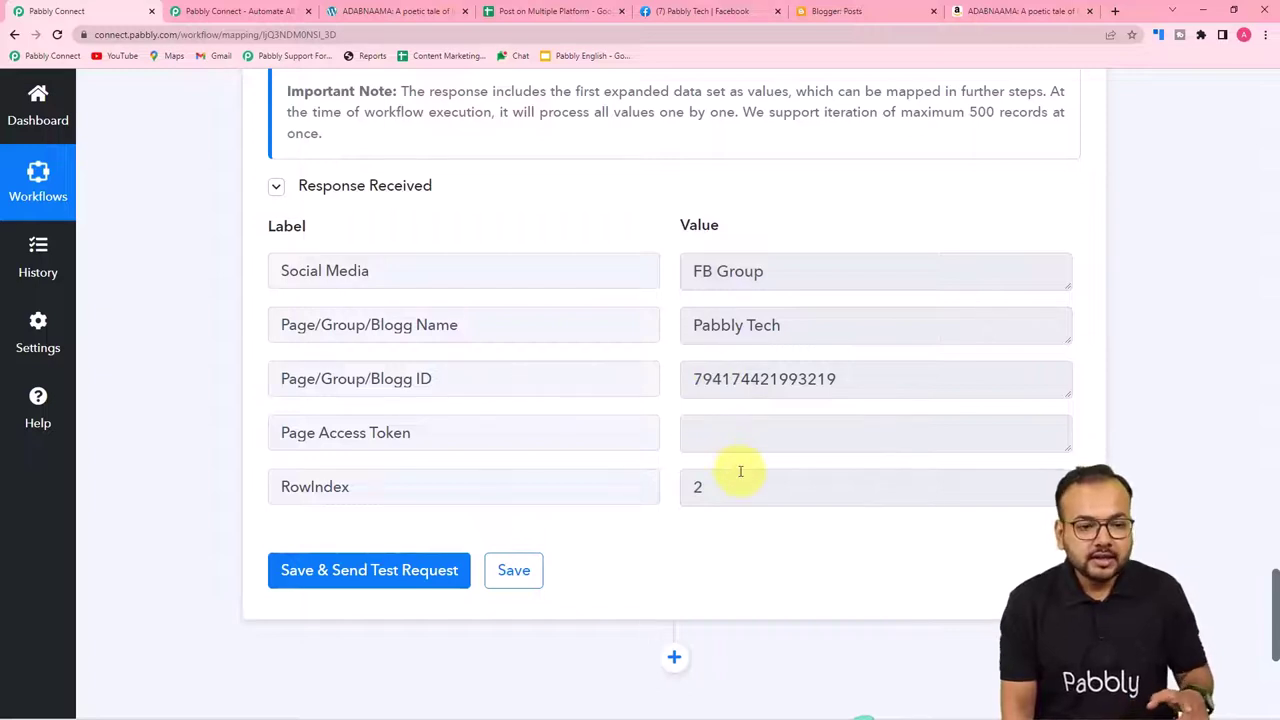
Review the Iterator's response fields and compare them with the rows of the Platform sheet in the Post on Multiple Platform spreadsheet
scroll(742, 471, up, 3)
scroll(743, 471, up, 2)
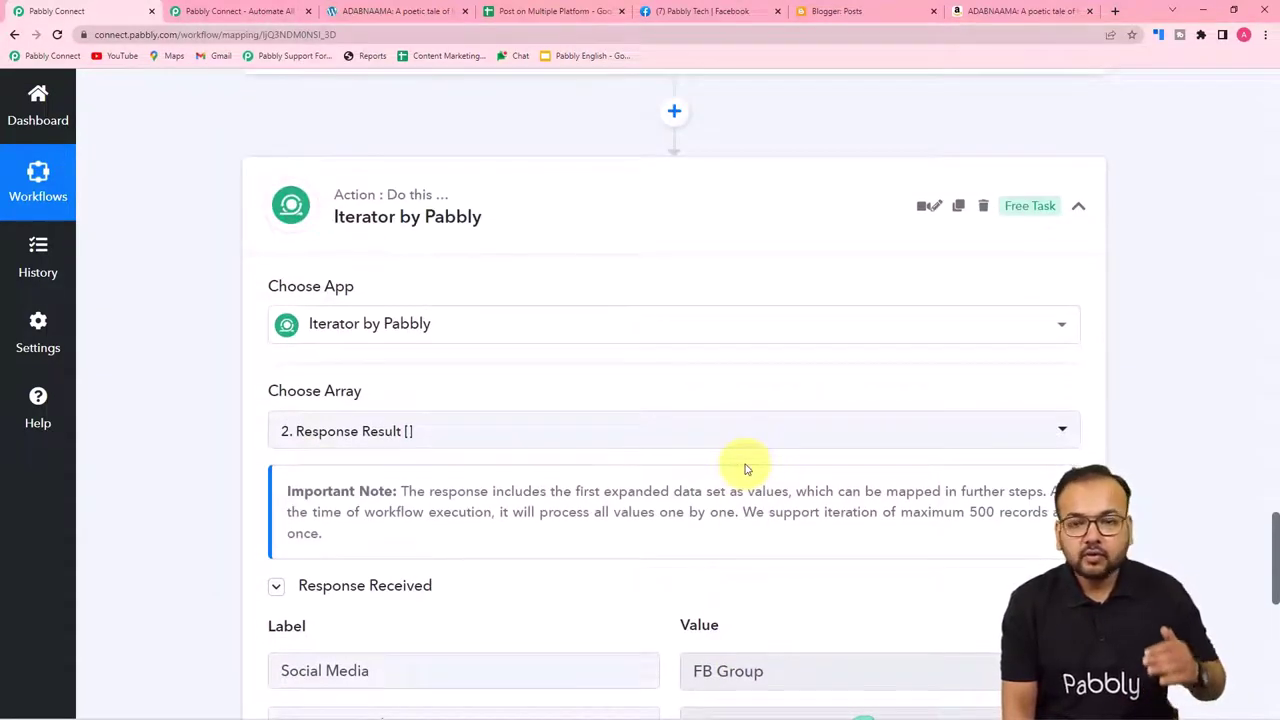
scroll(745, 469, down, 1)
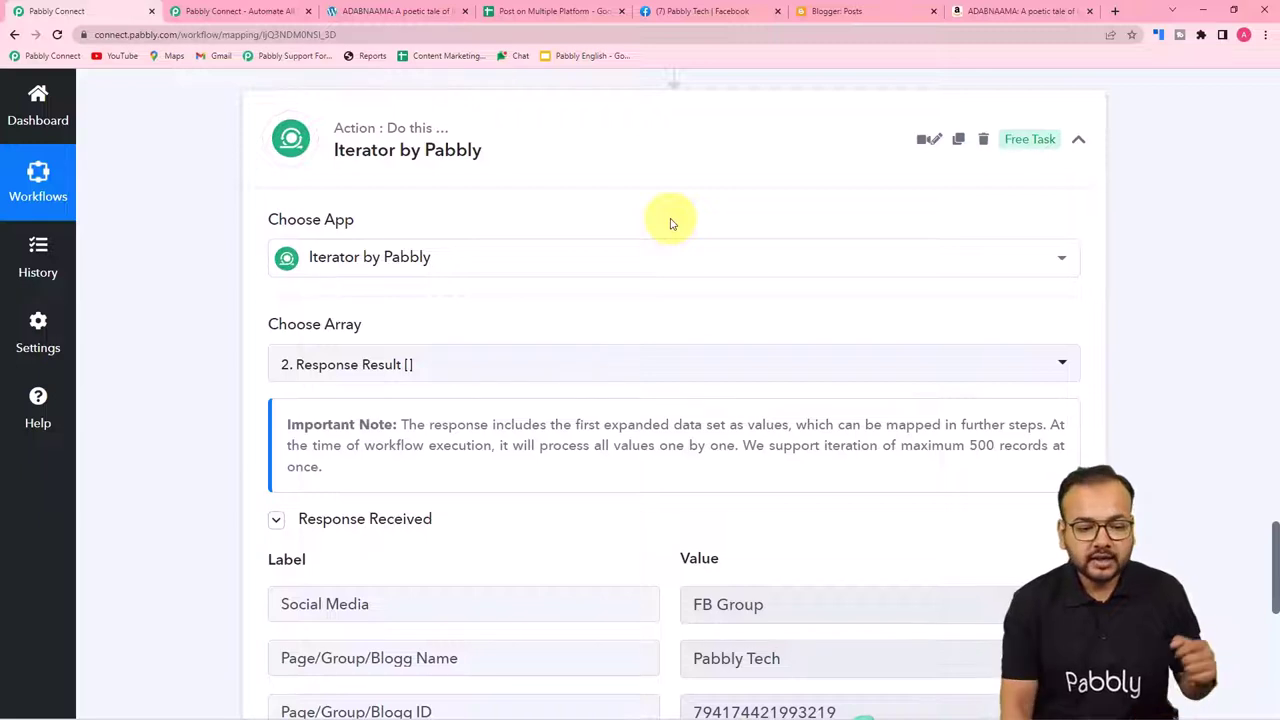
scroll(671, 223, down, 5)
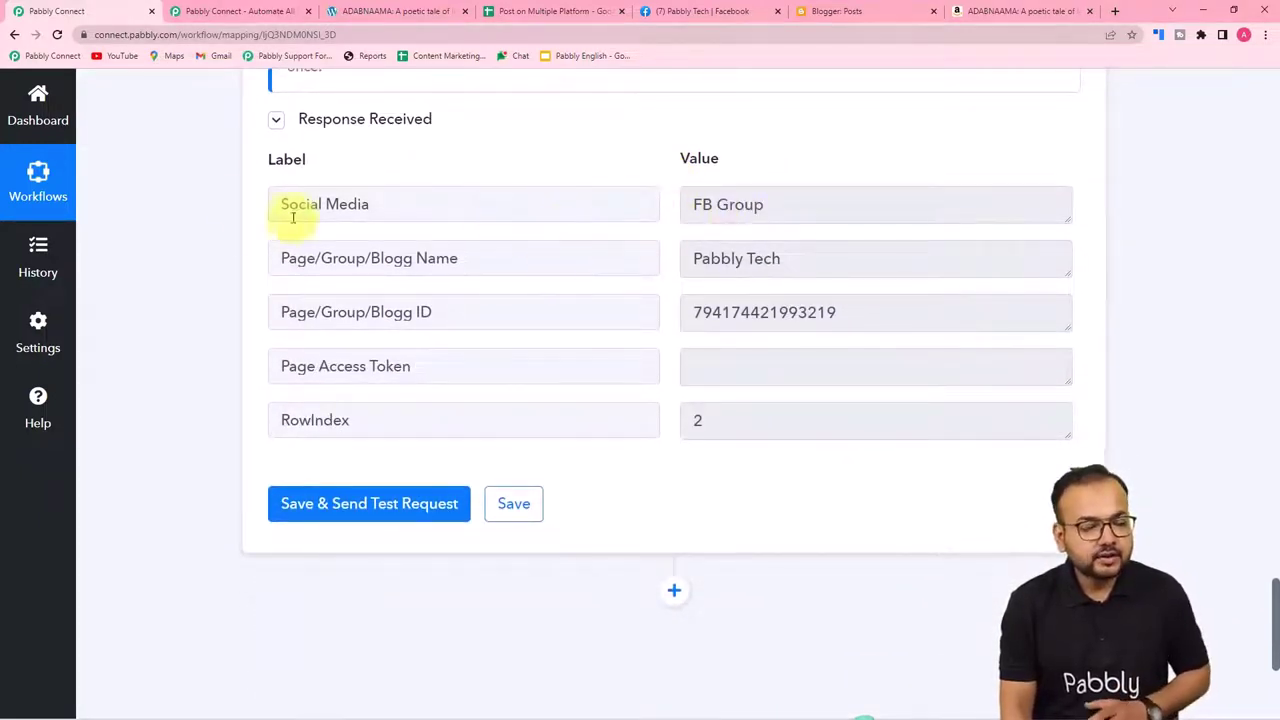
scroll(197, 202, down, 4)
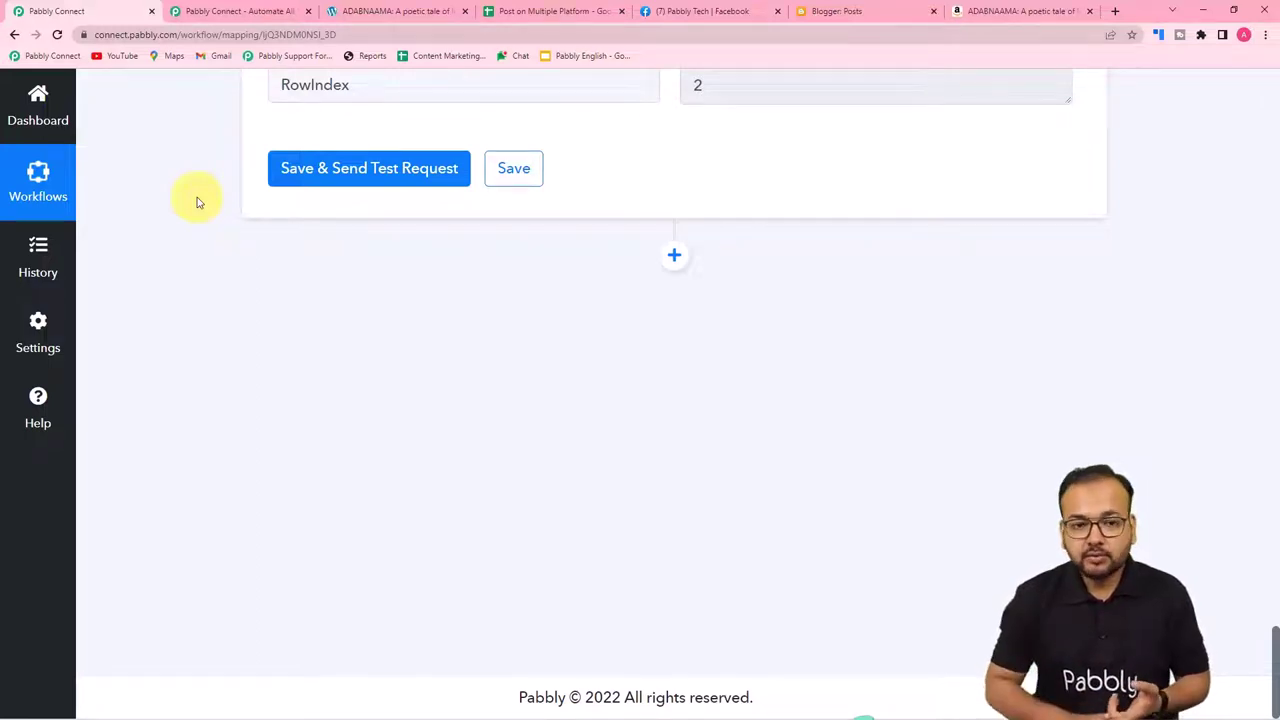
click(505, 11)
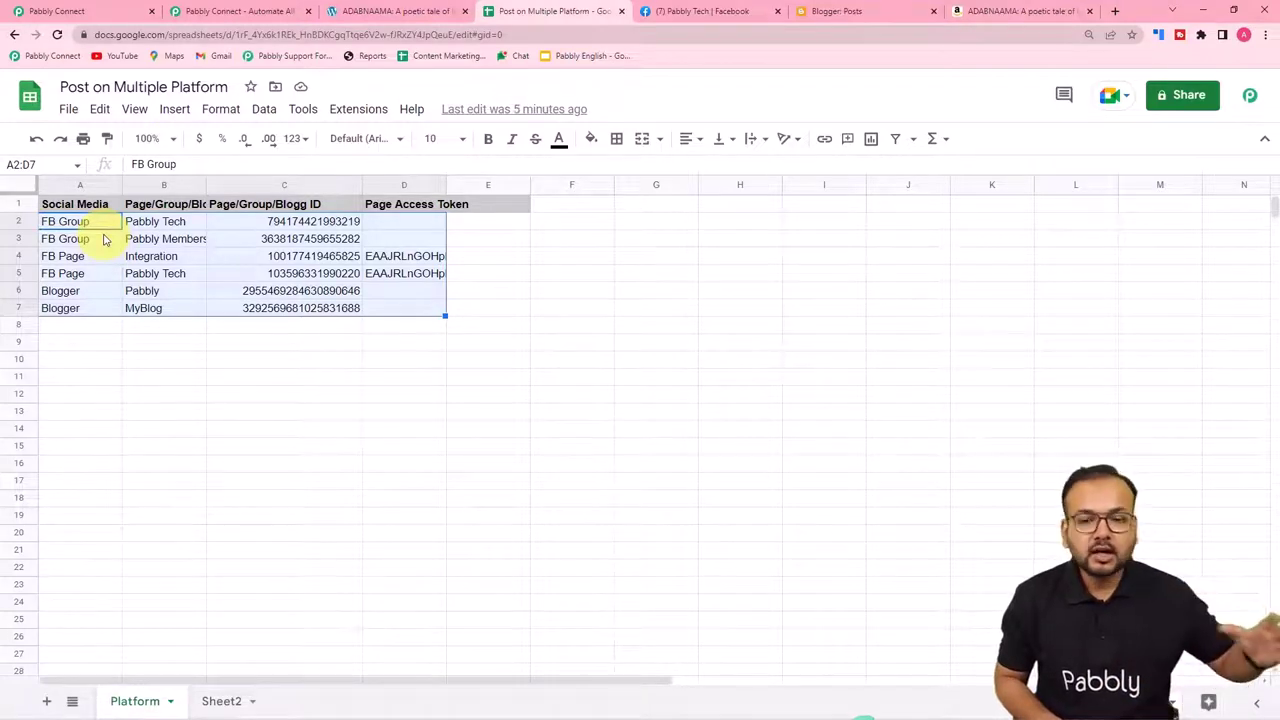
click(100, 10)
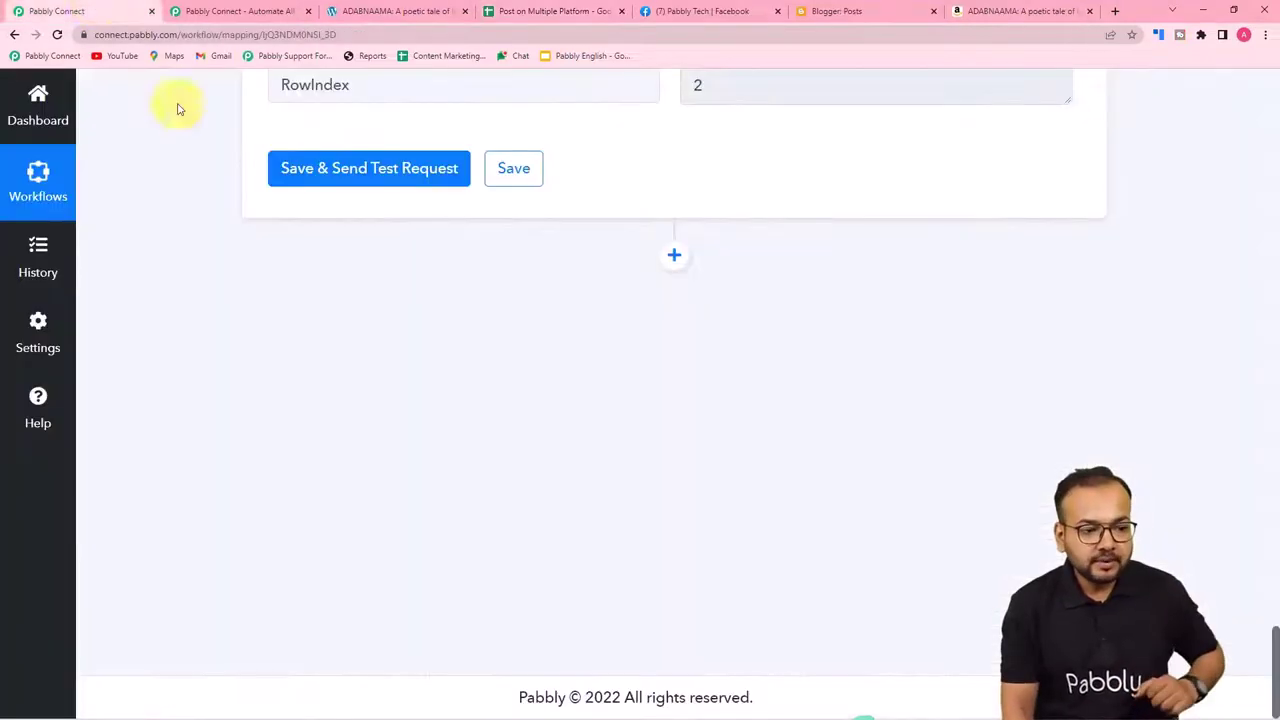
Add a Router by Pabbly action step after the Iterator and give it a third route
click(675, 257)
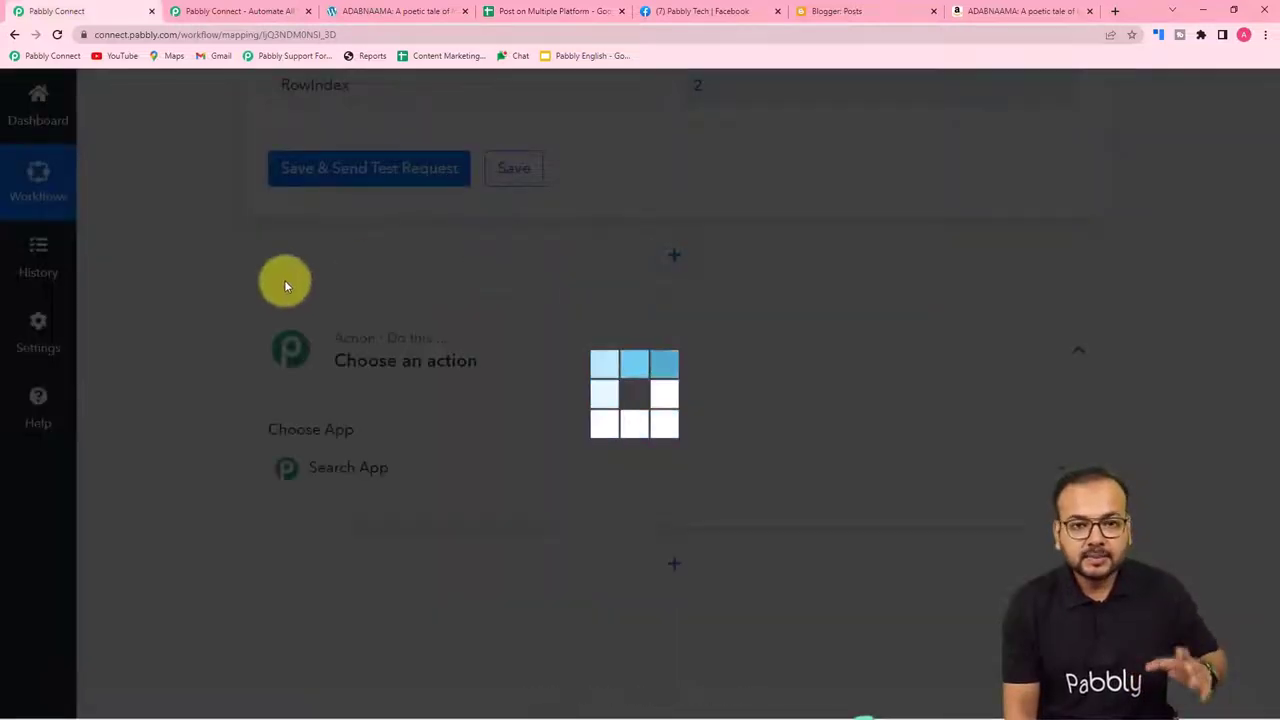
scroll(284, 287, down, 3)
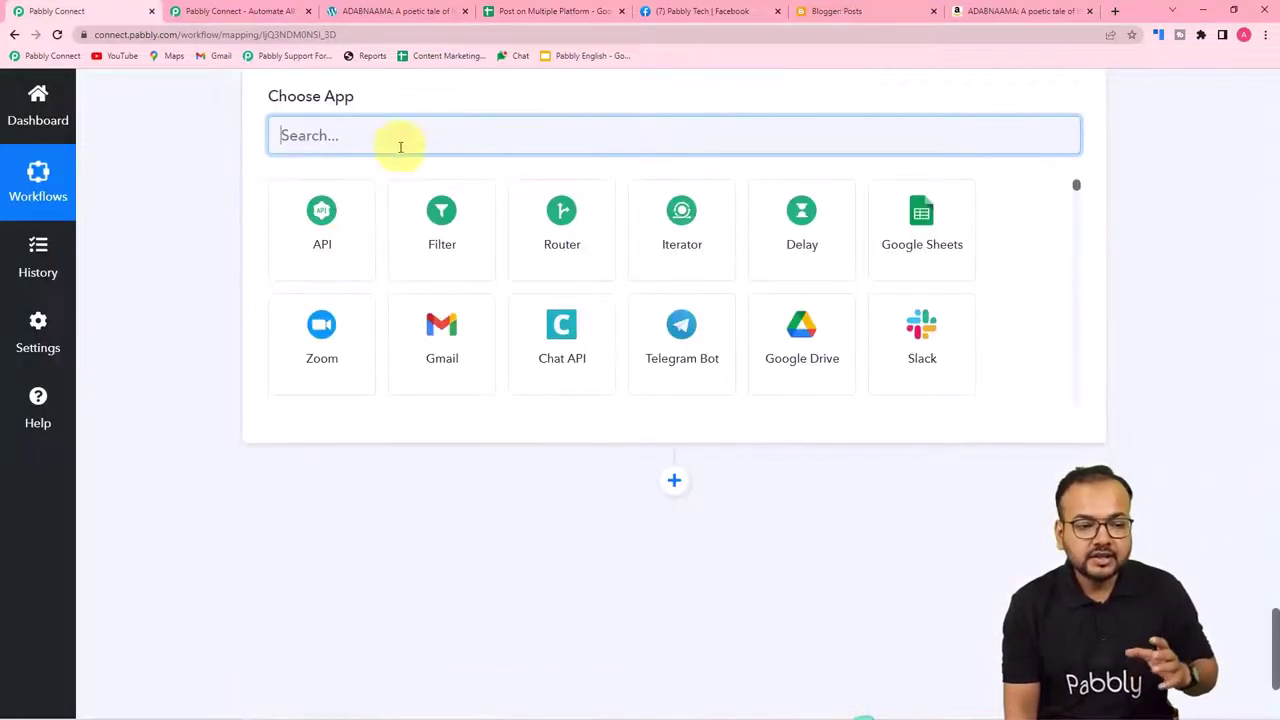
click(569, 262)
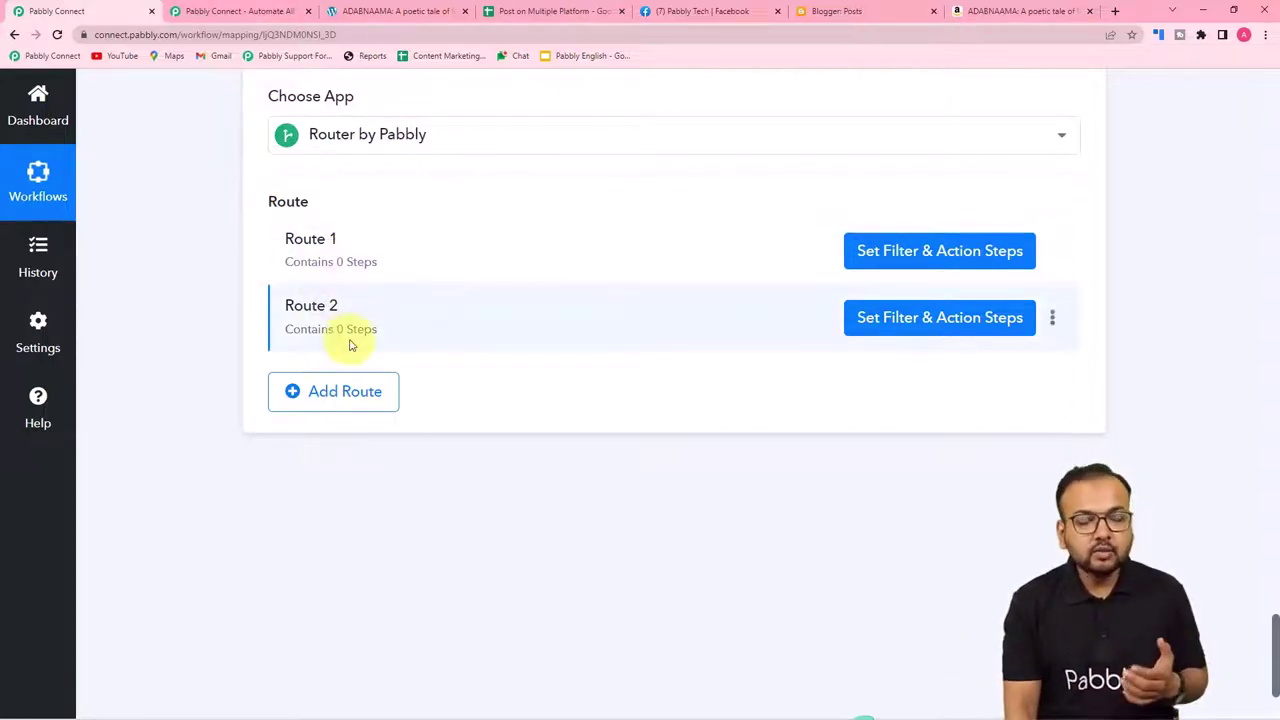
click(335, 393)
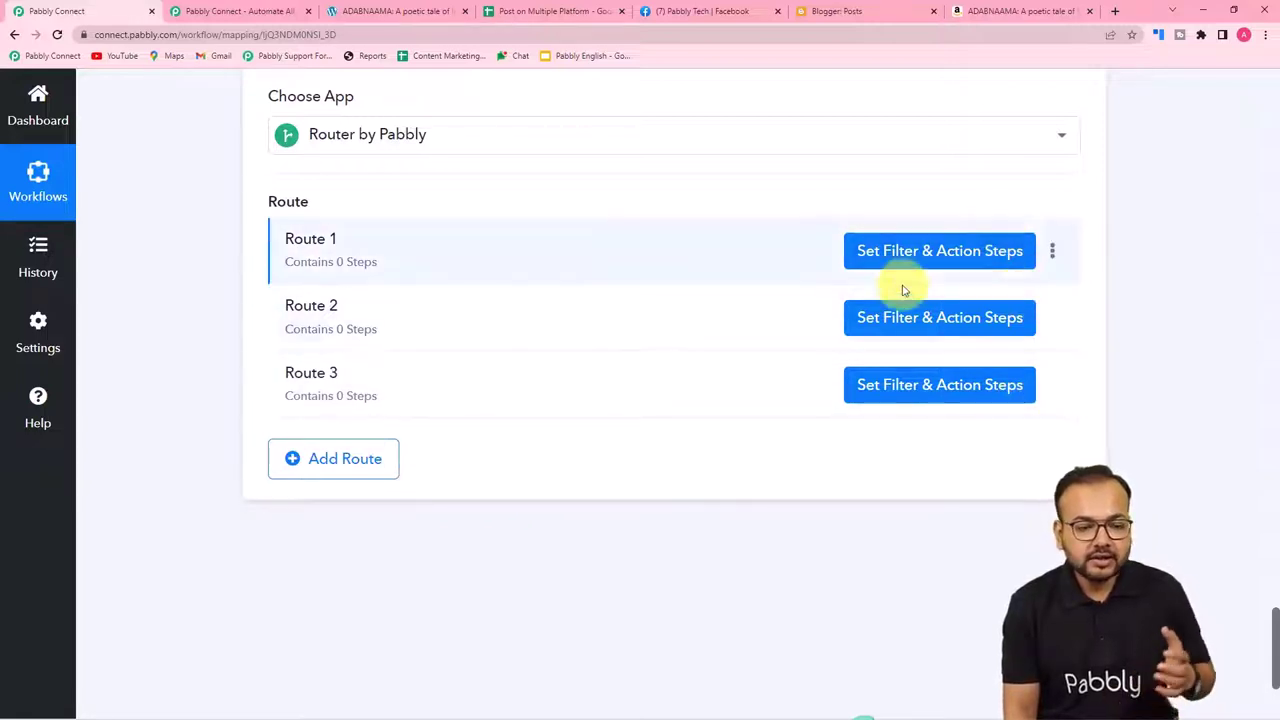
Rename the router's three routes Facebook Groups, Facebook Pages and Blogger Blogs, in that order
click(1053, 252)
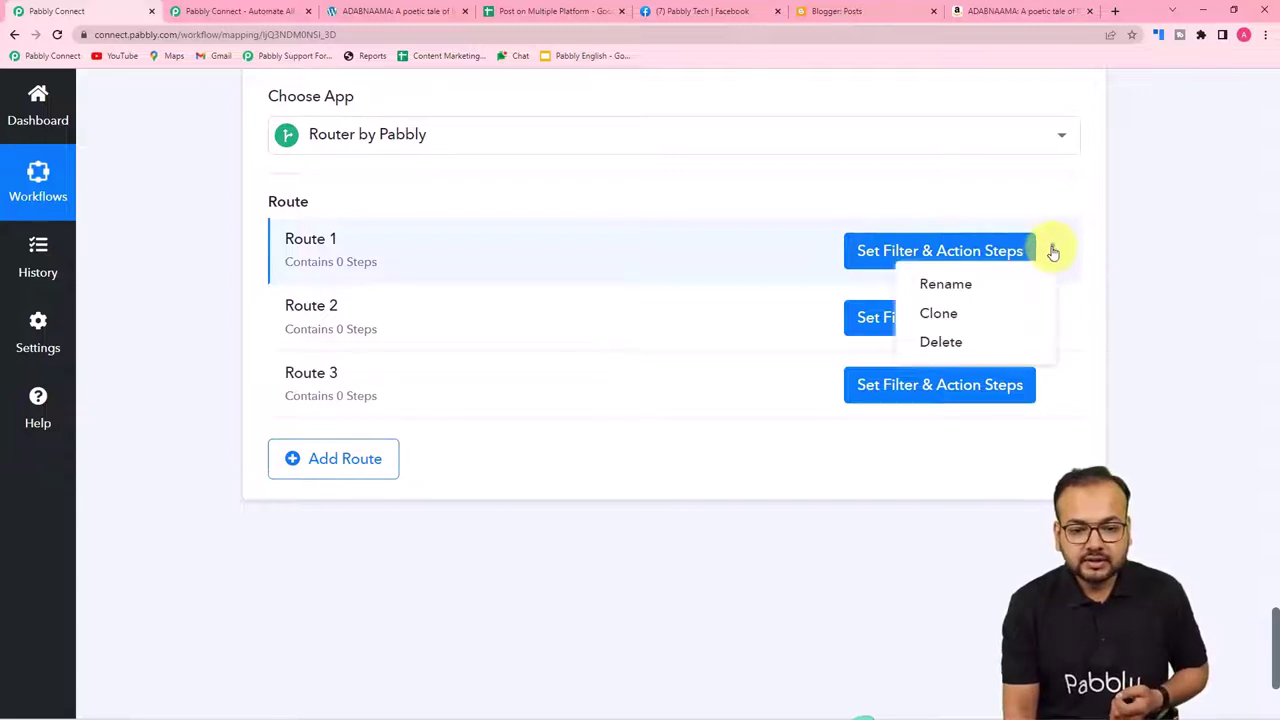
click(955, 288)
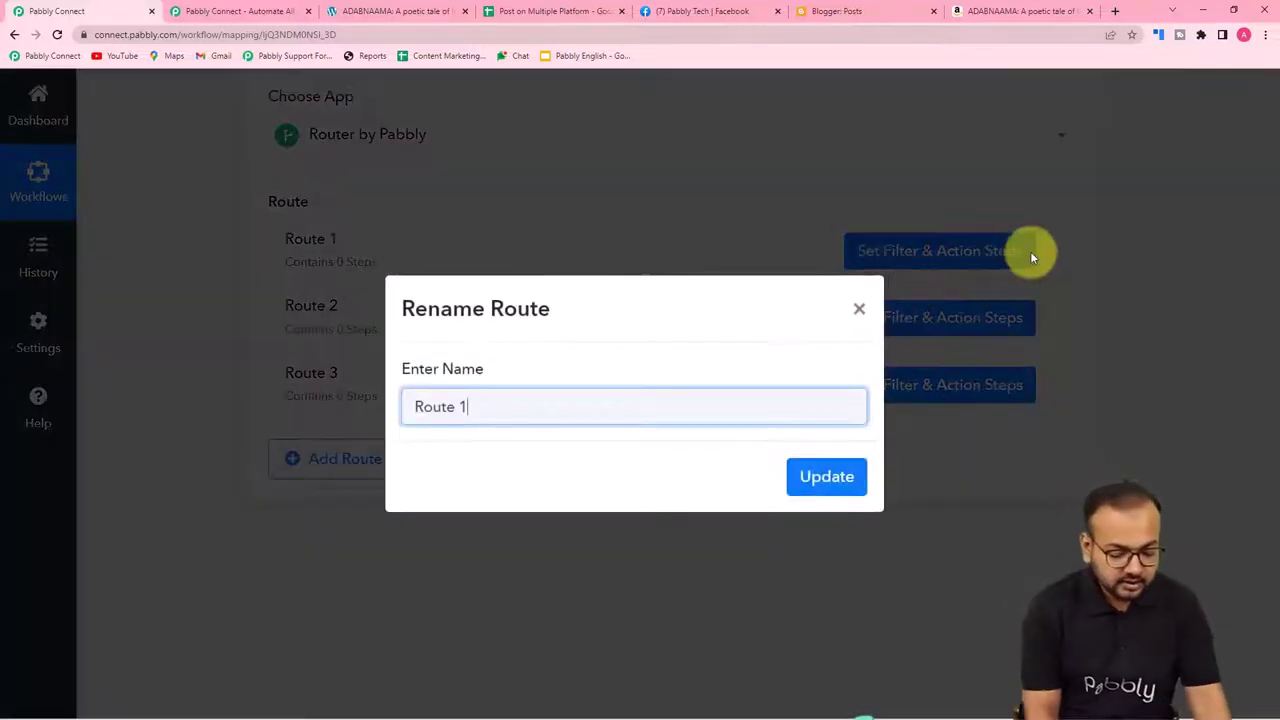
key(BackSpace)
key(BackSpace)
key(BackSpace)
key(BackSpace)
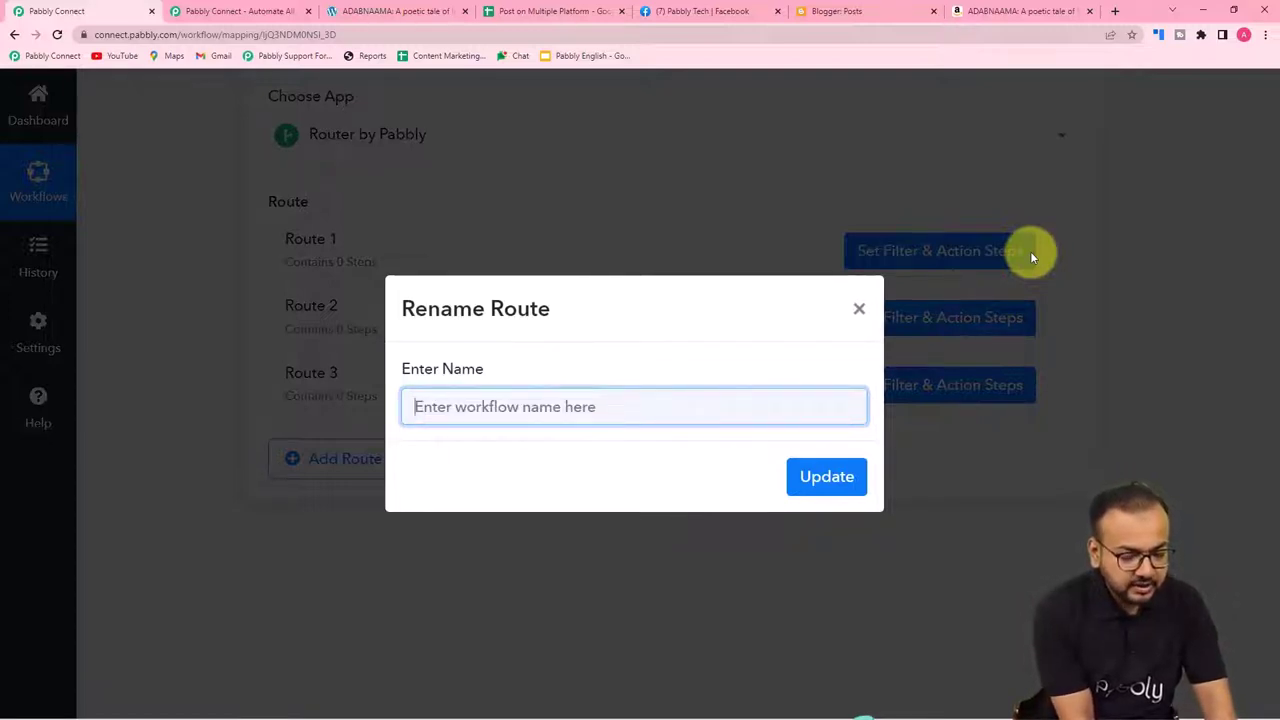
text(Fa)
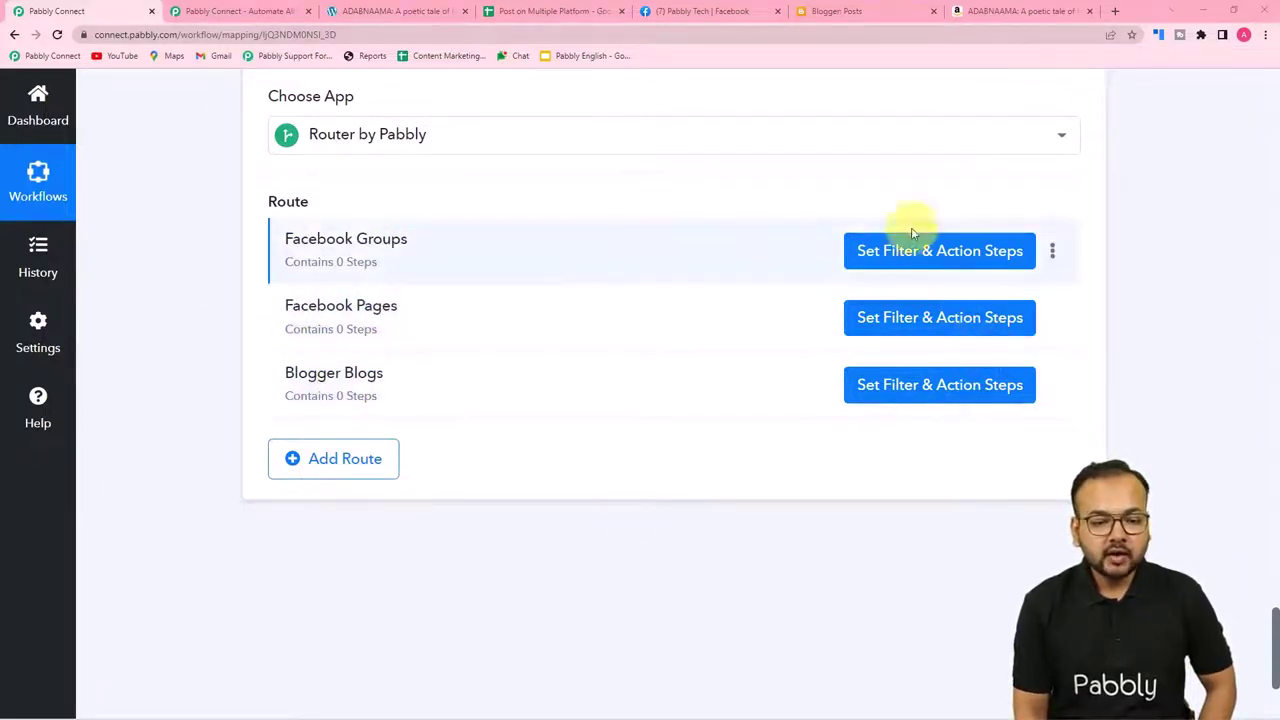
Look over the Facebook Groups route's filter fields, close them, and check the Social Media field in the Iterator's response
click(912, 260)
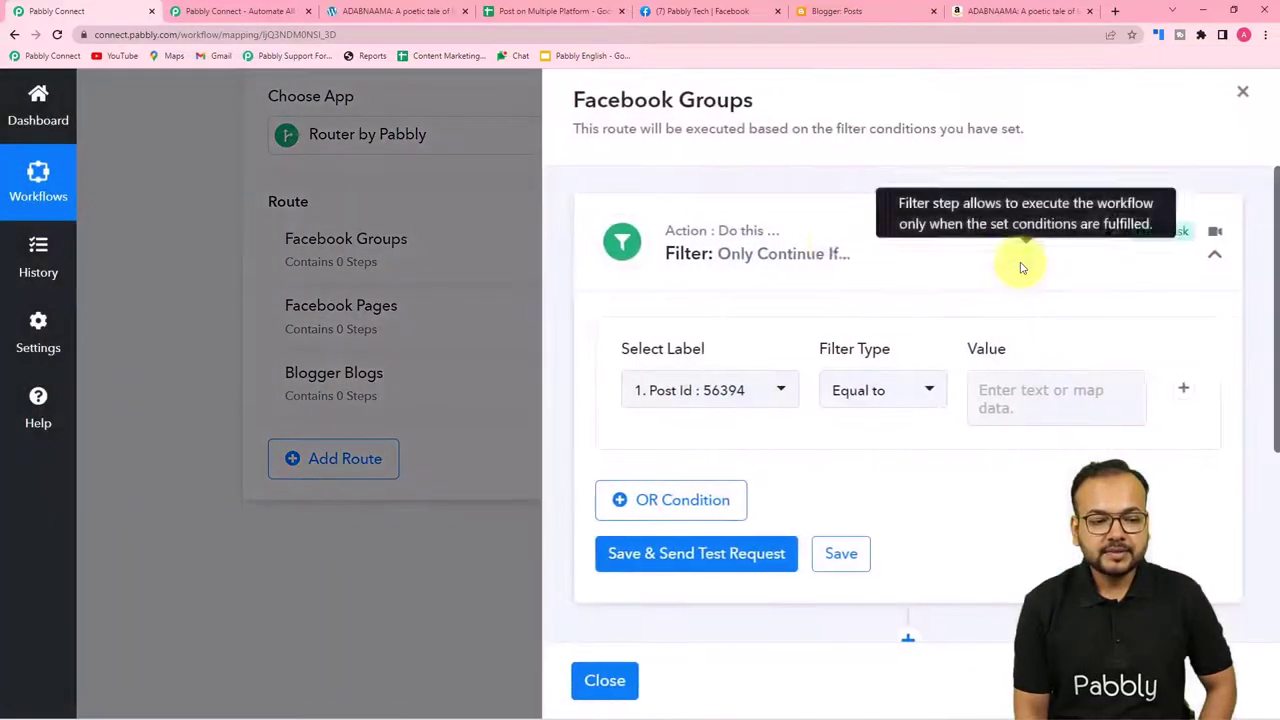
scroll(782, 289, down, 1)
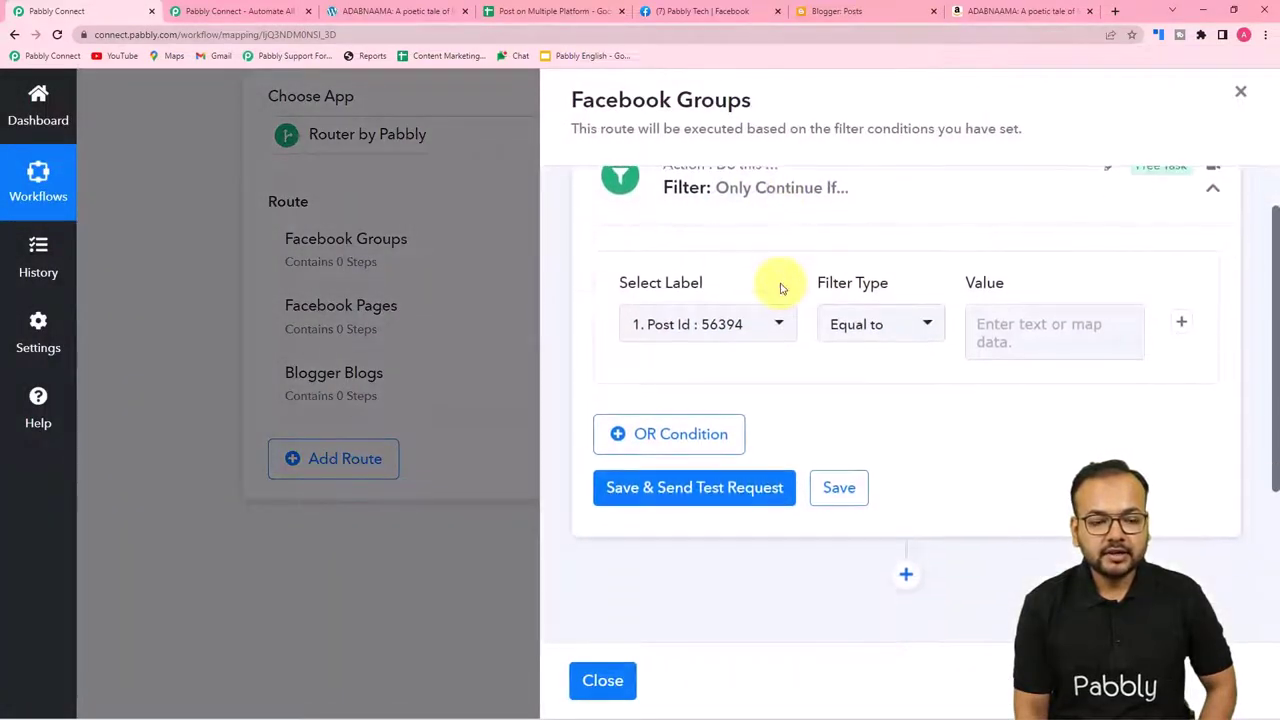
scroll(782, 289, up, 1)
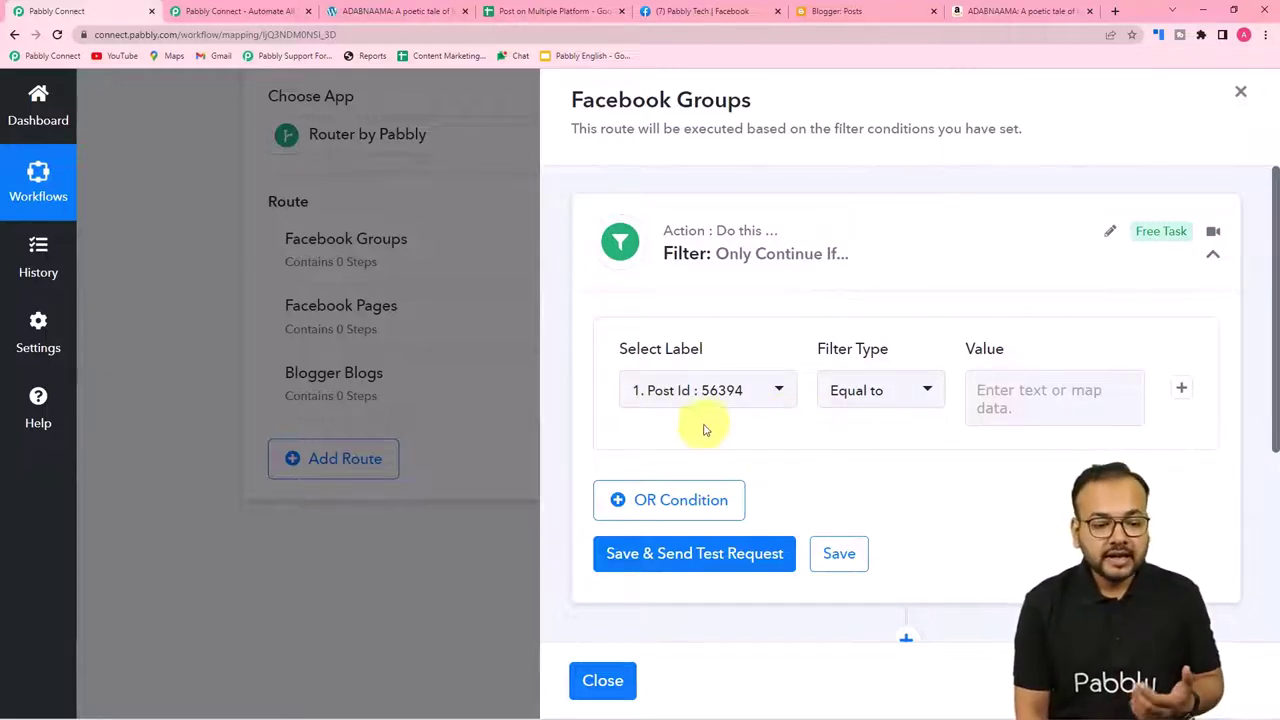
click(603, 680)
scroll(322, 457, up, 5)
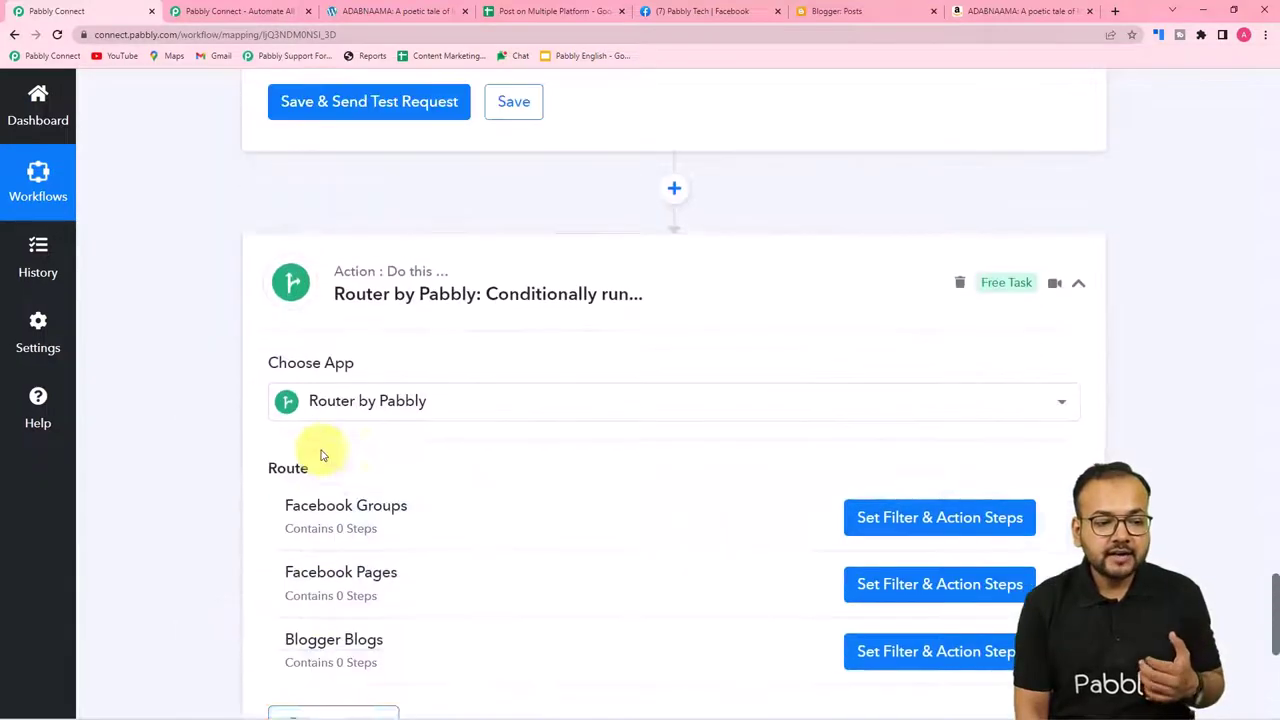
scroll(322, 457, up, 3)
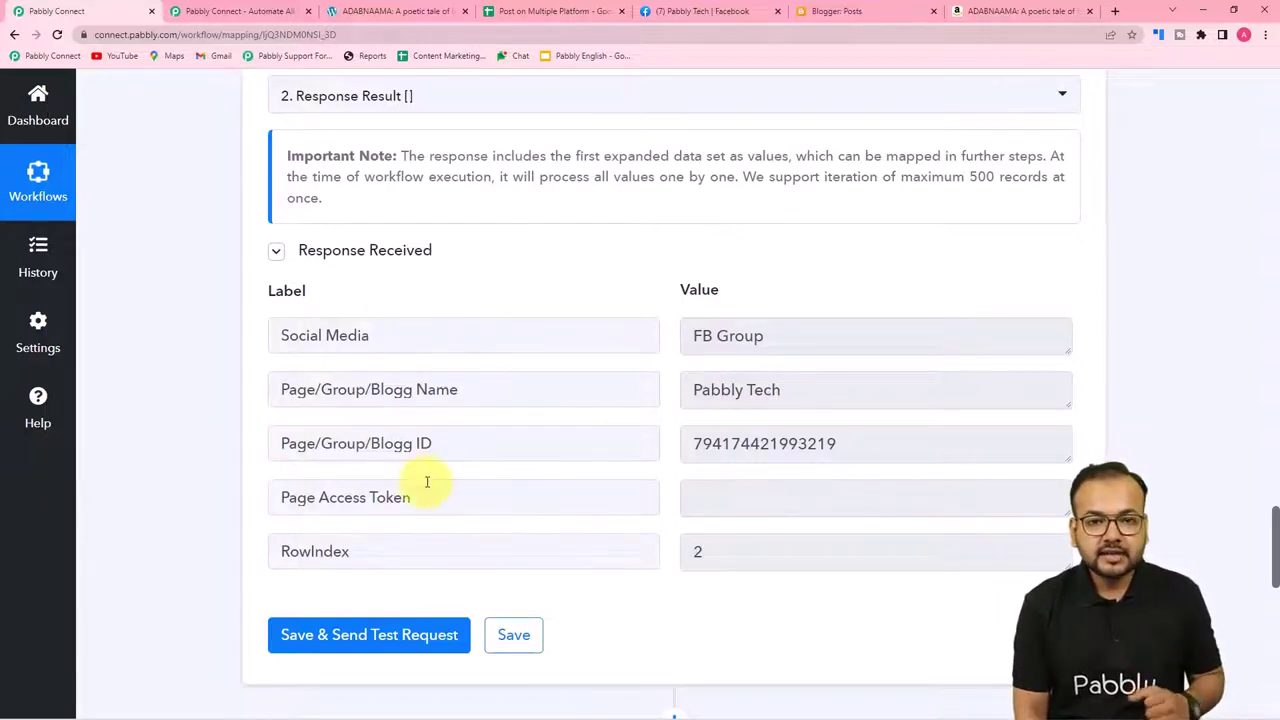
scroll(427, 482, down, 8)
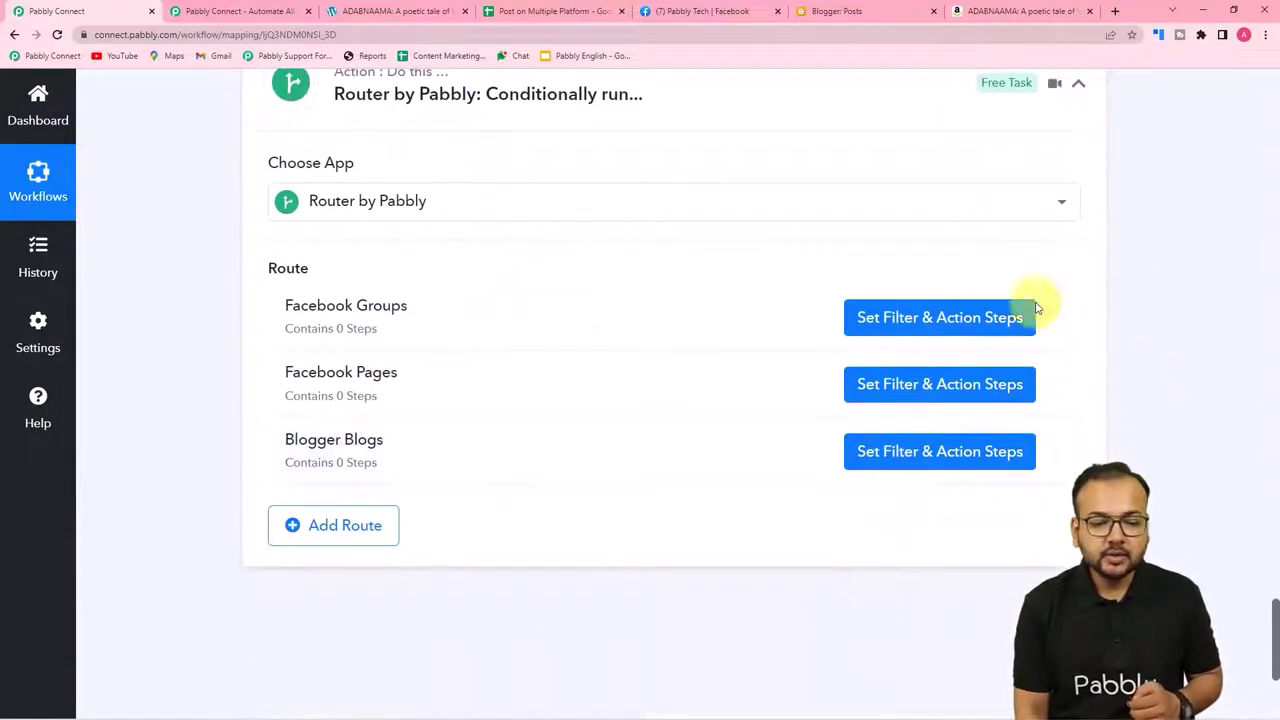
Open the Facebook Groups route and set its filter label to the Iterator's Social Media field, checking that column in the Post on Multiple Platform spreadsheet
click(935, 320)
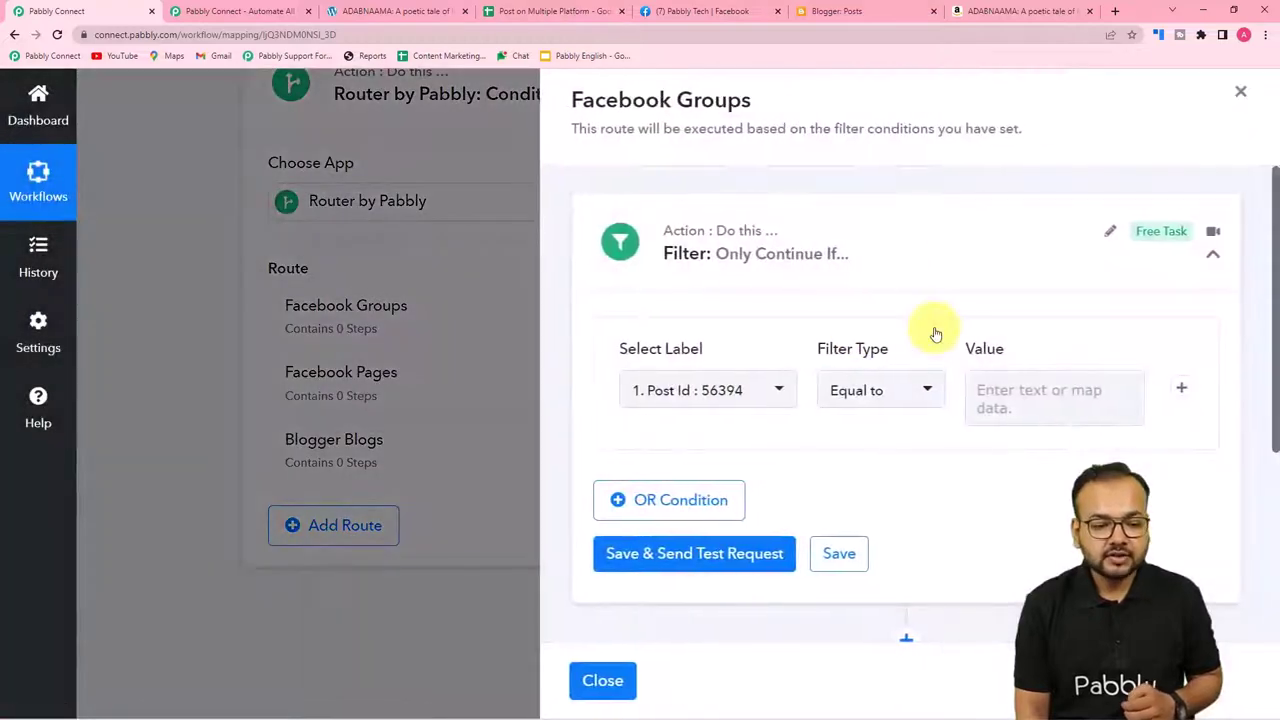
scroll(817, 337, down, 2)
scroll(737, 280, up, 1)
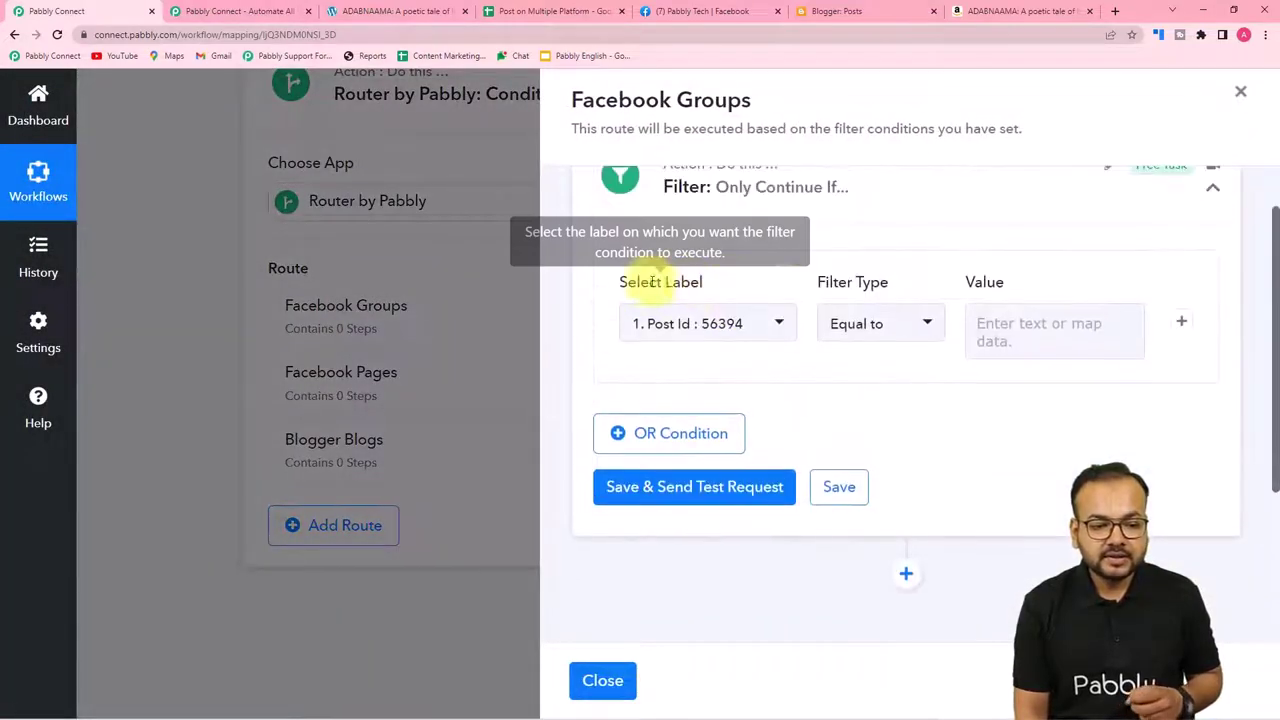
click(720, 326)
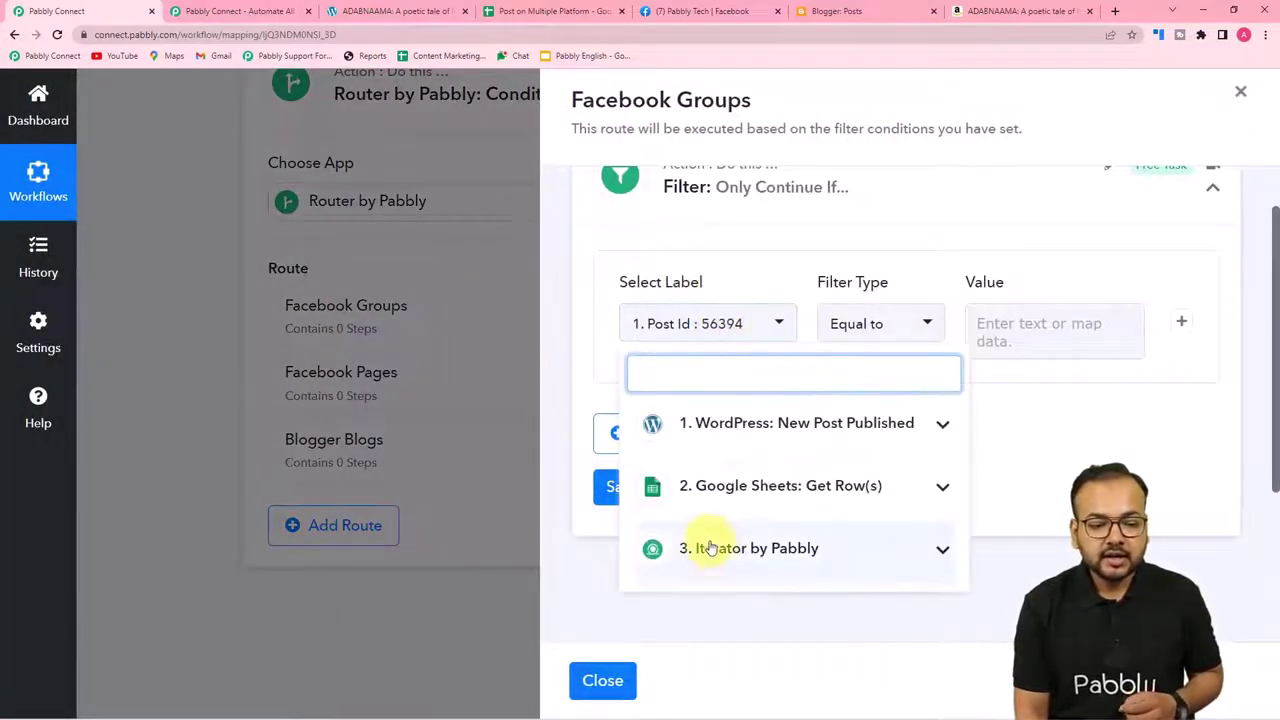
scroll(712, 530, down, 1)
click(782, 484)
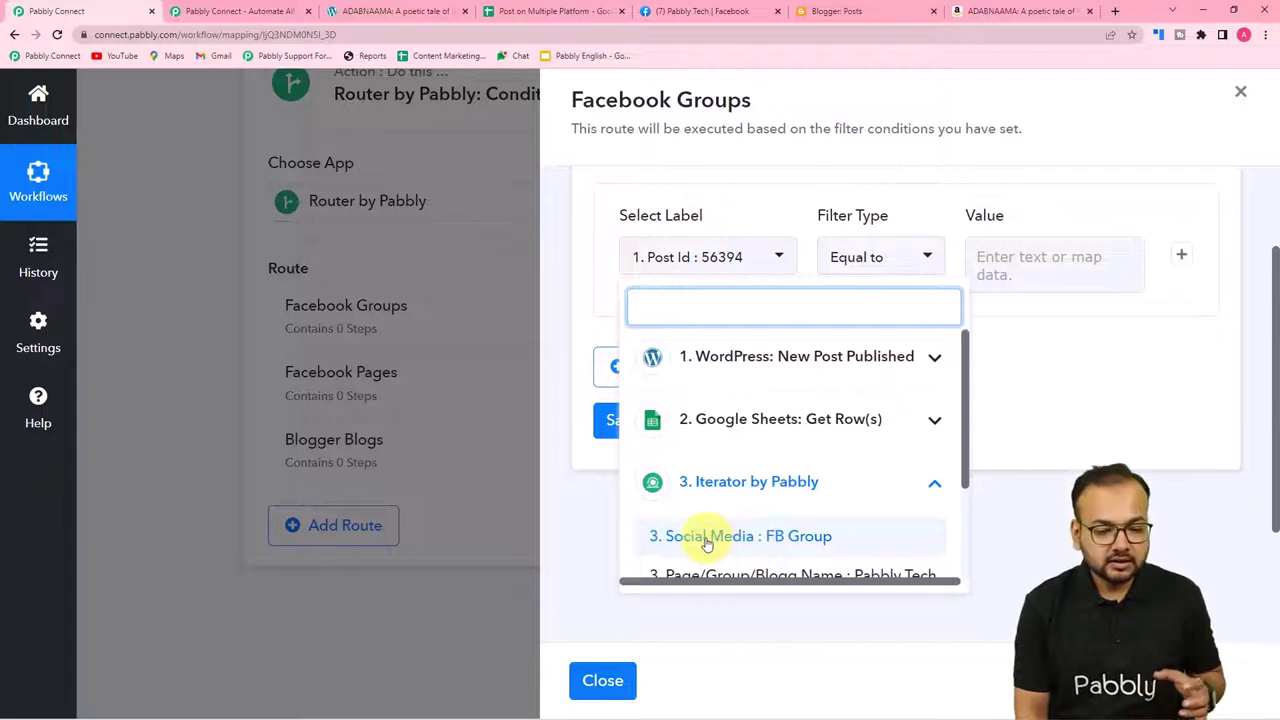
click(740, 536)
click(548, 12)
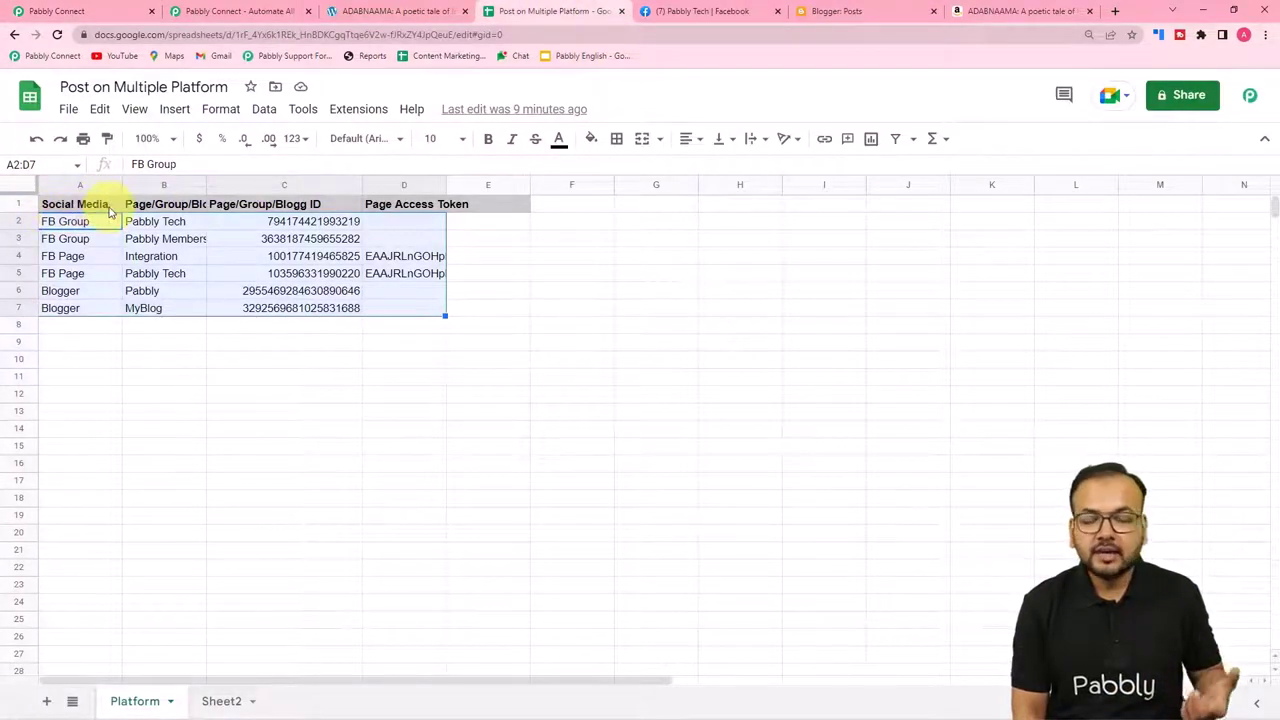
click(58, 12)
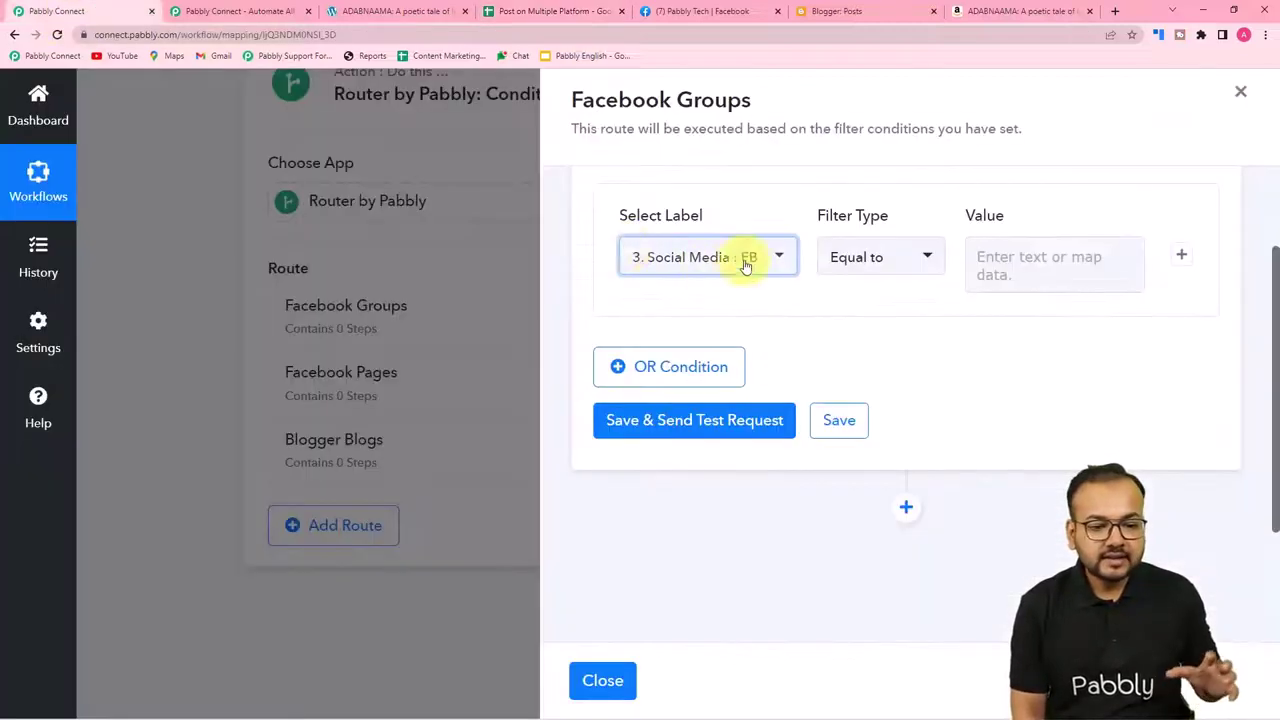
Keep the filter type as Equal to and enter Fb Group as the filter value, checking the wording in the Platform sheet
click(900, 268)
click(851, 240)
click(1037, 270)
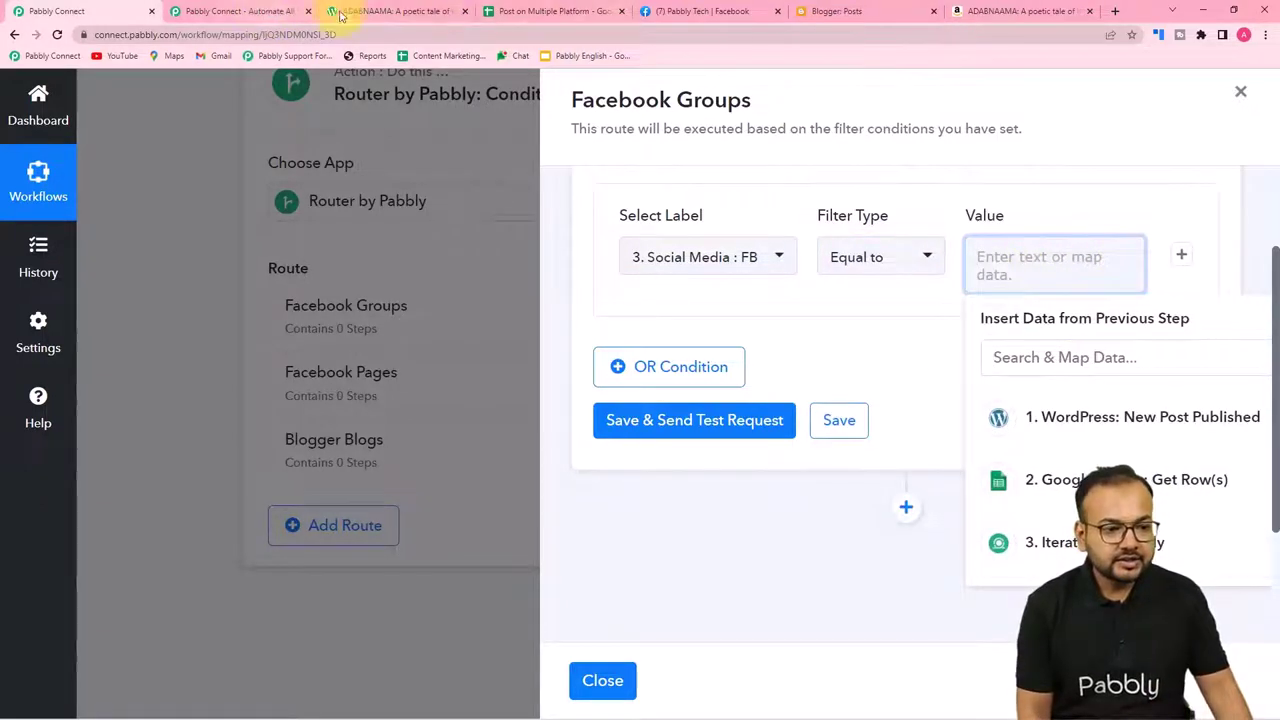
click(540, 11)
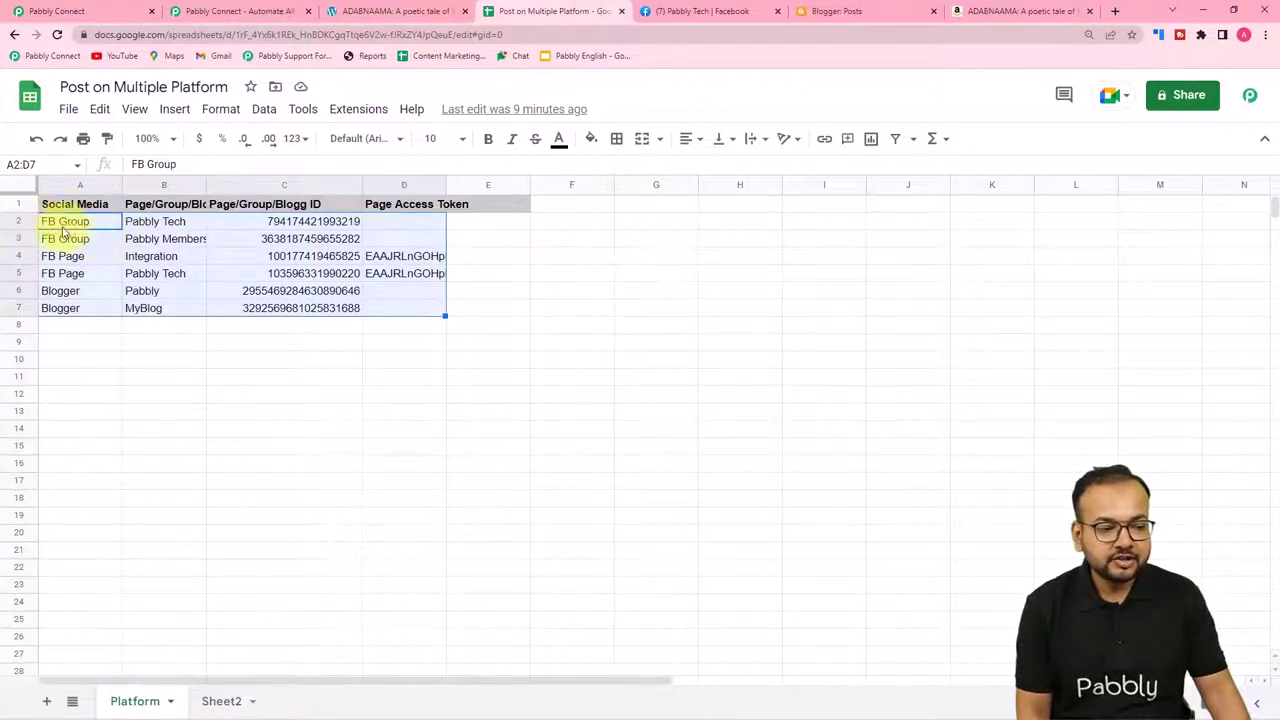
click(42, 11)
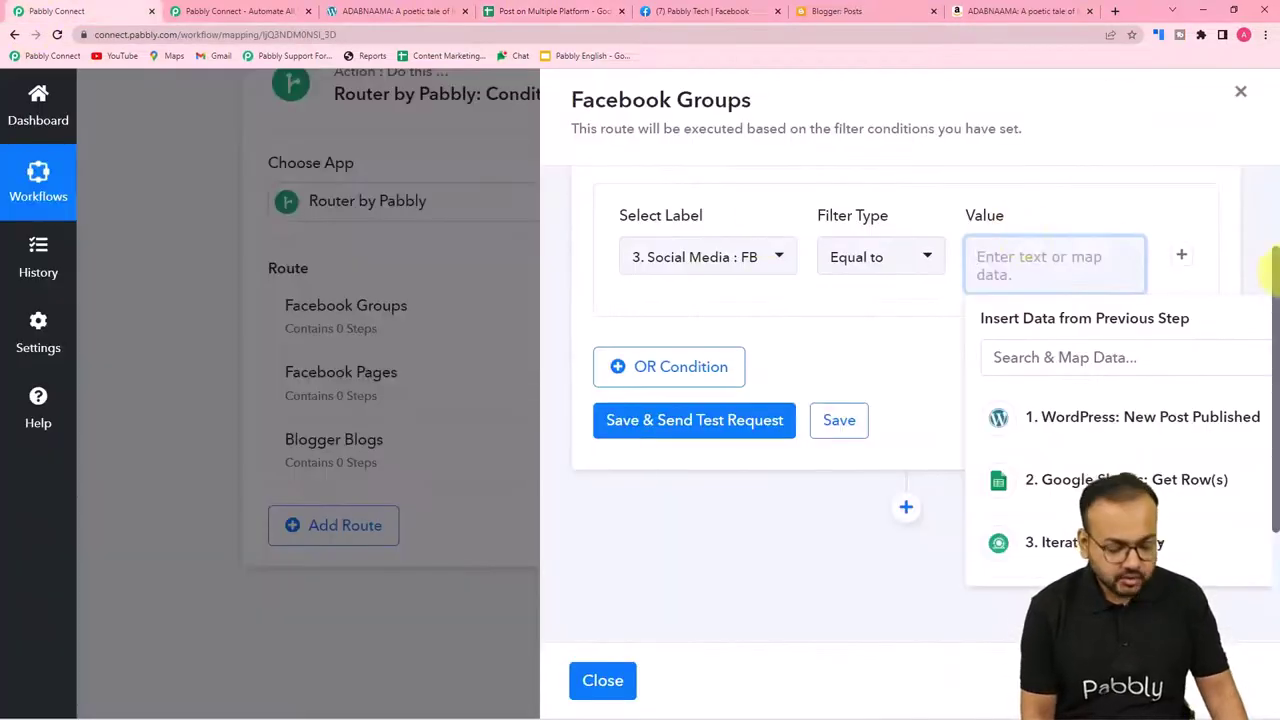
text(Fb Group)
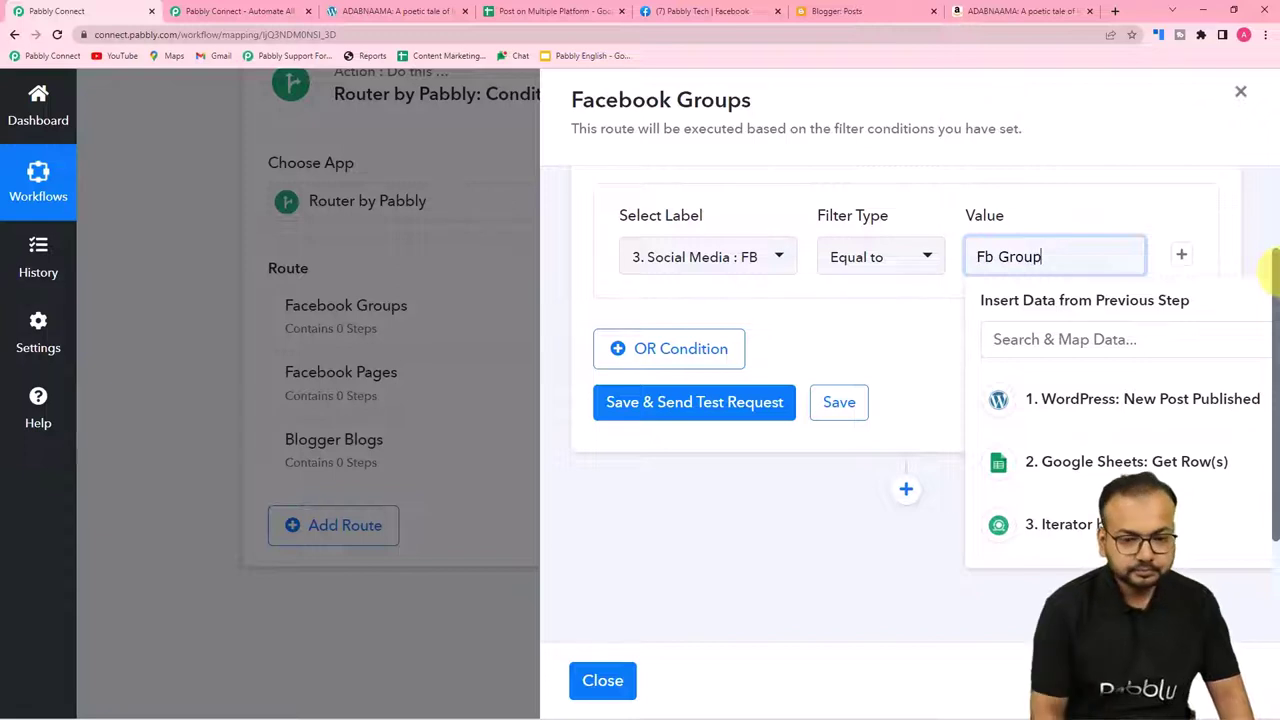
click(895, 363)
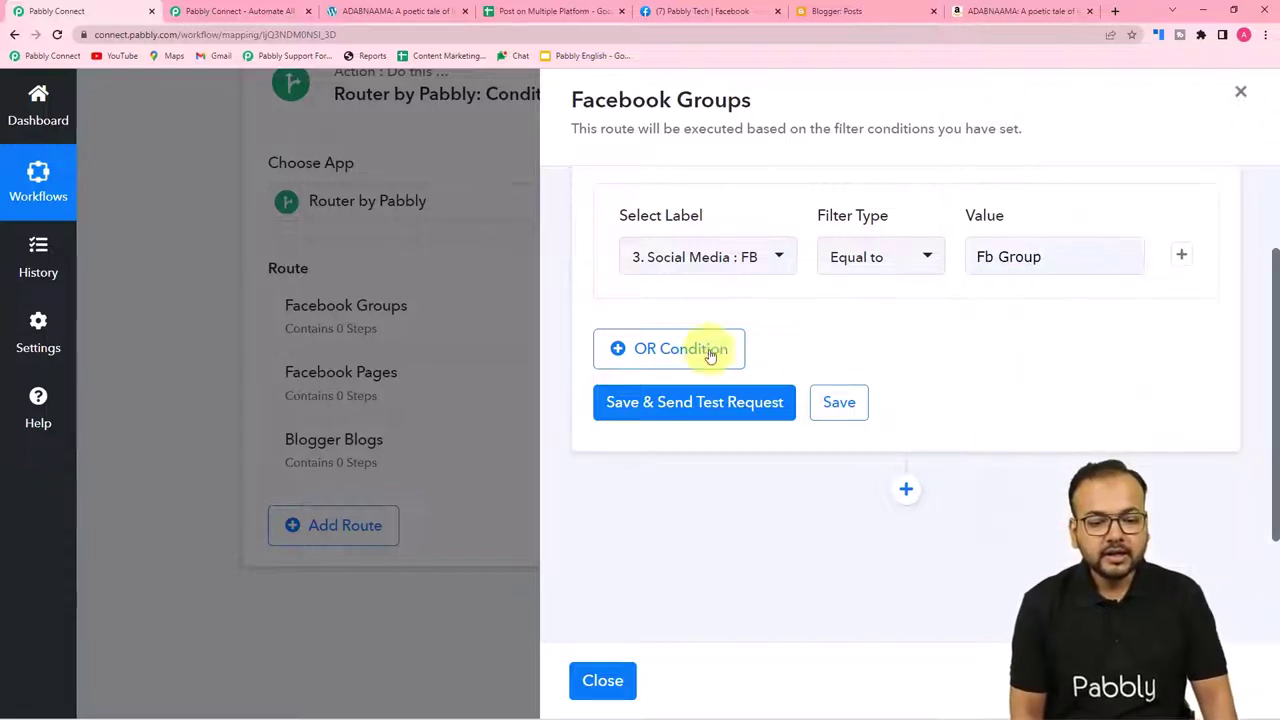
Save the Facebook Groups route's filter, send a test request and review the response
click(690, 403)
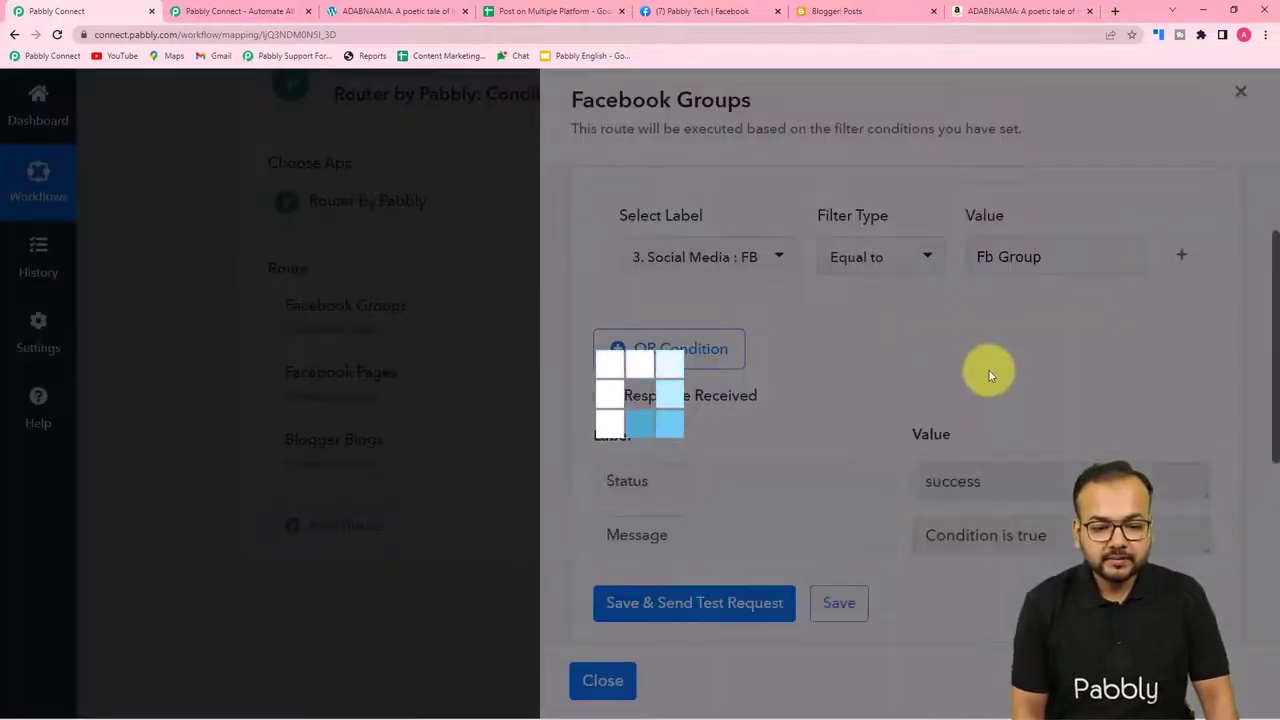
scroll(988, 372, down, 1)
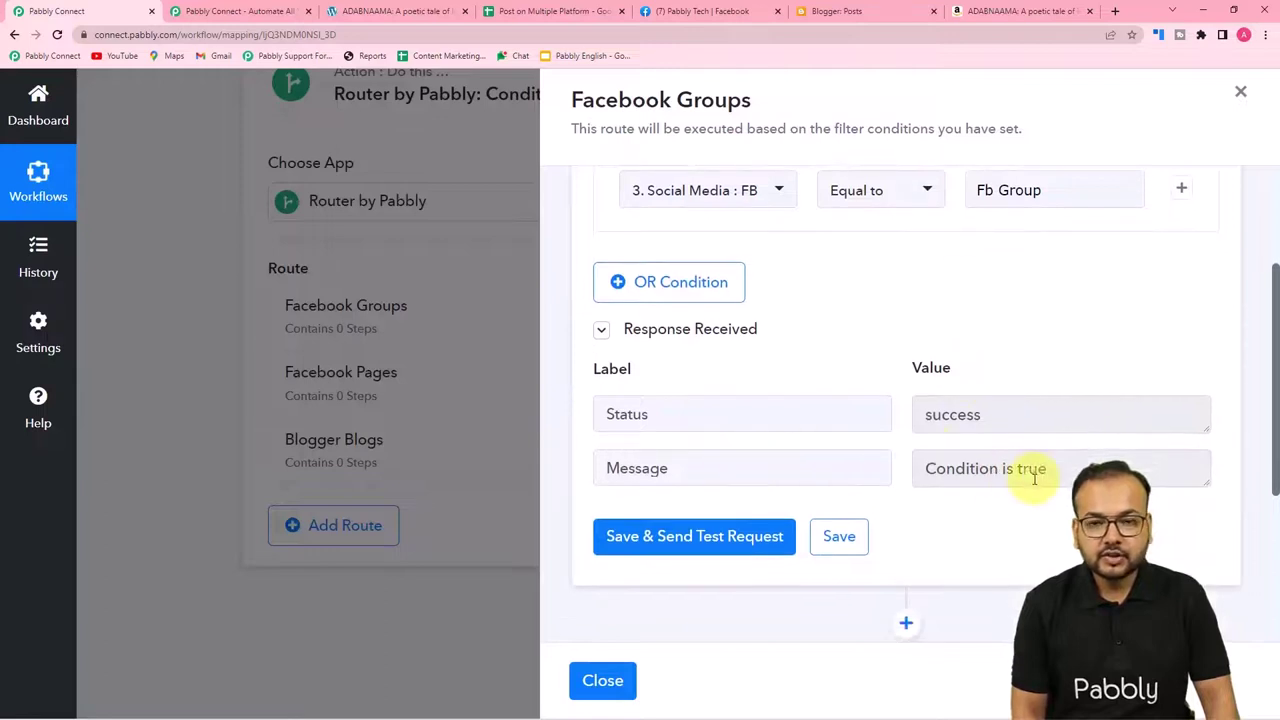
scroll(1035, 478, up, 3)
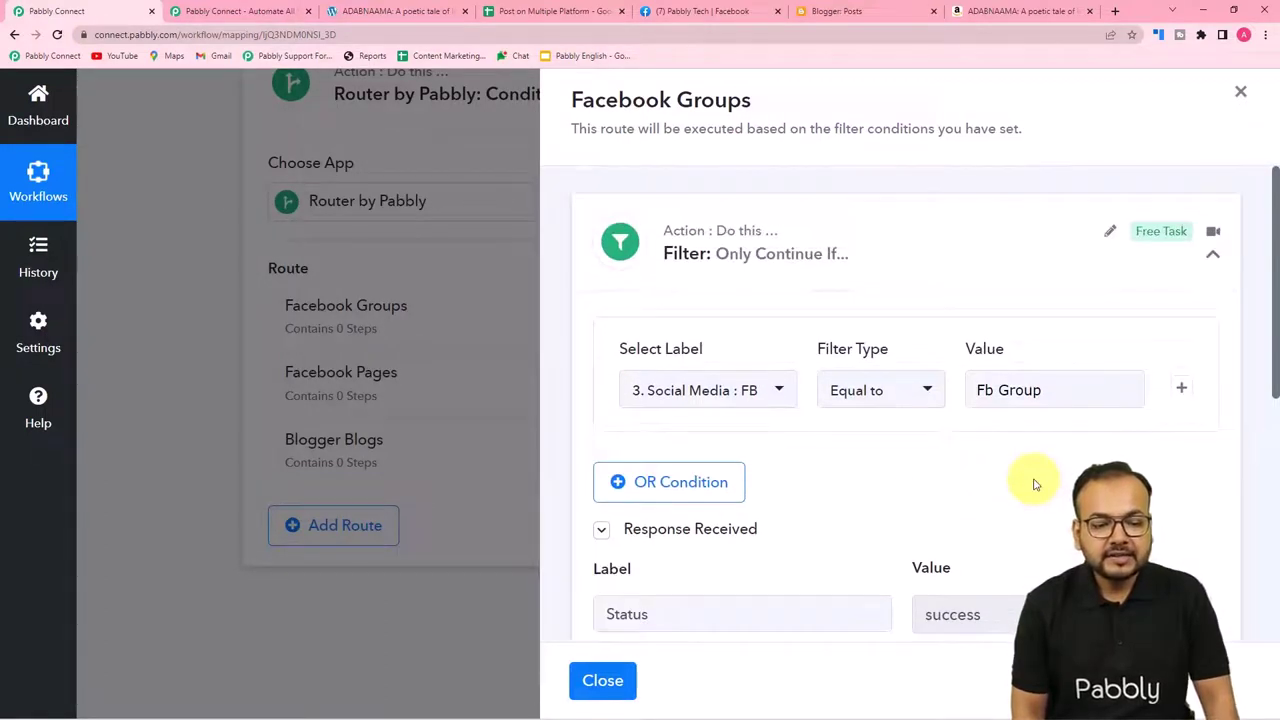
scroll(1035, 485, down, 1)
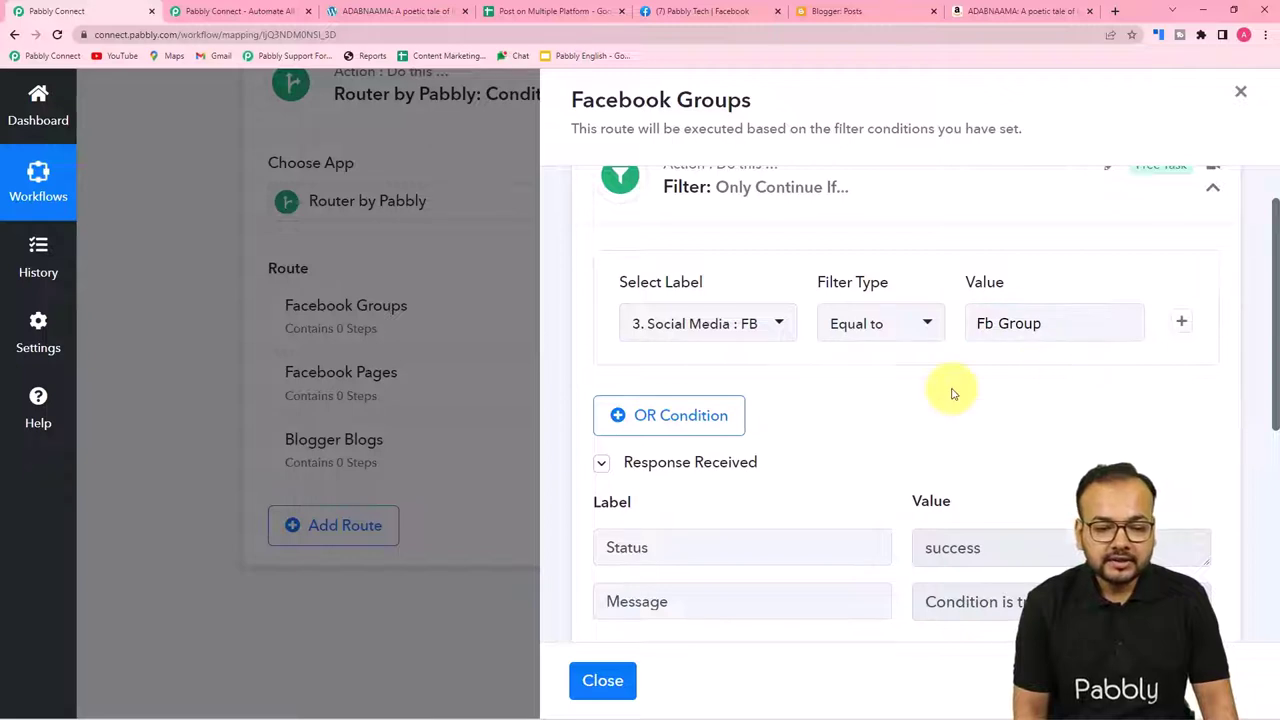
scroll(951, 390, down, 3)
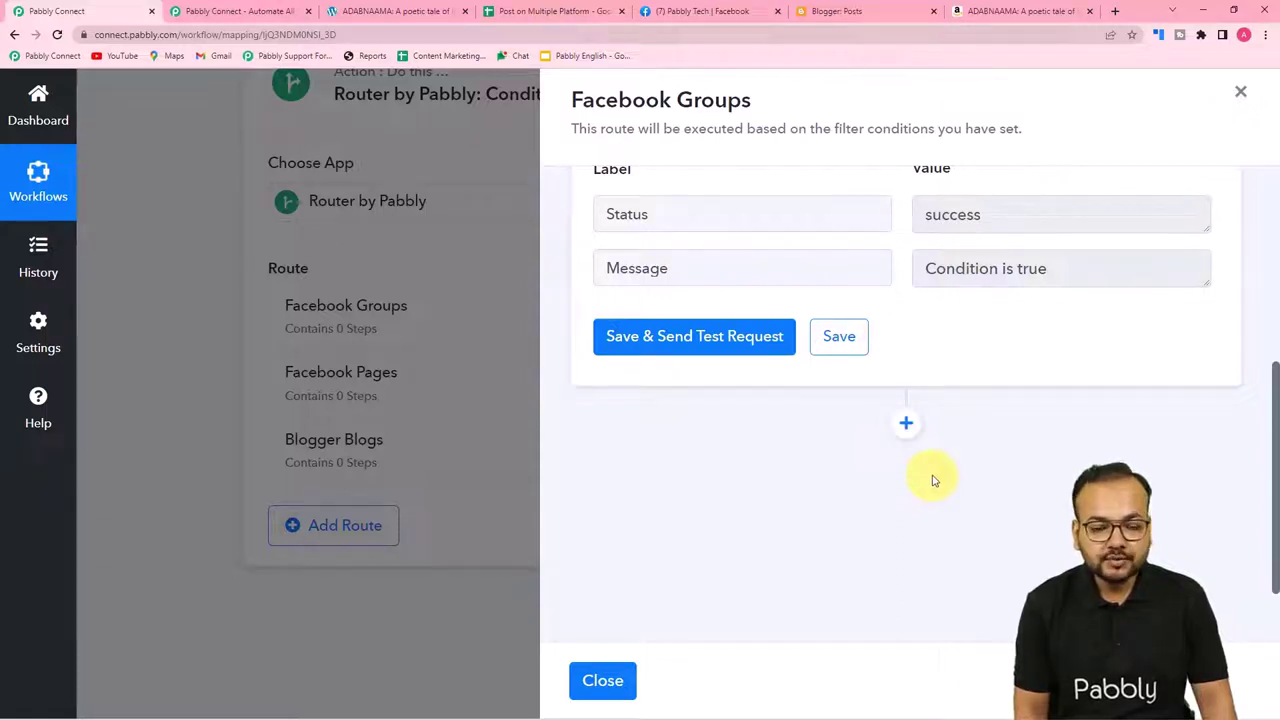
Add a Facebook Groups action step after the filter with Post Message as the action event
click(905, 422)
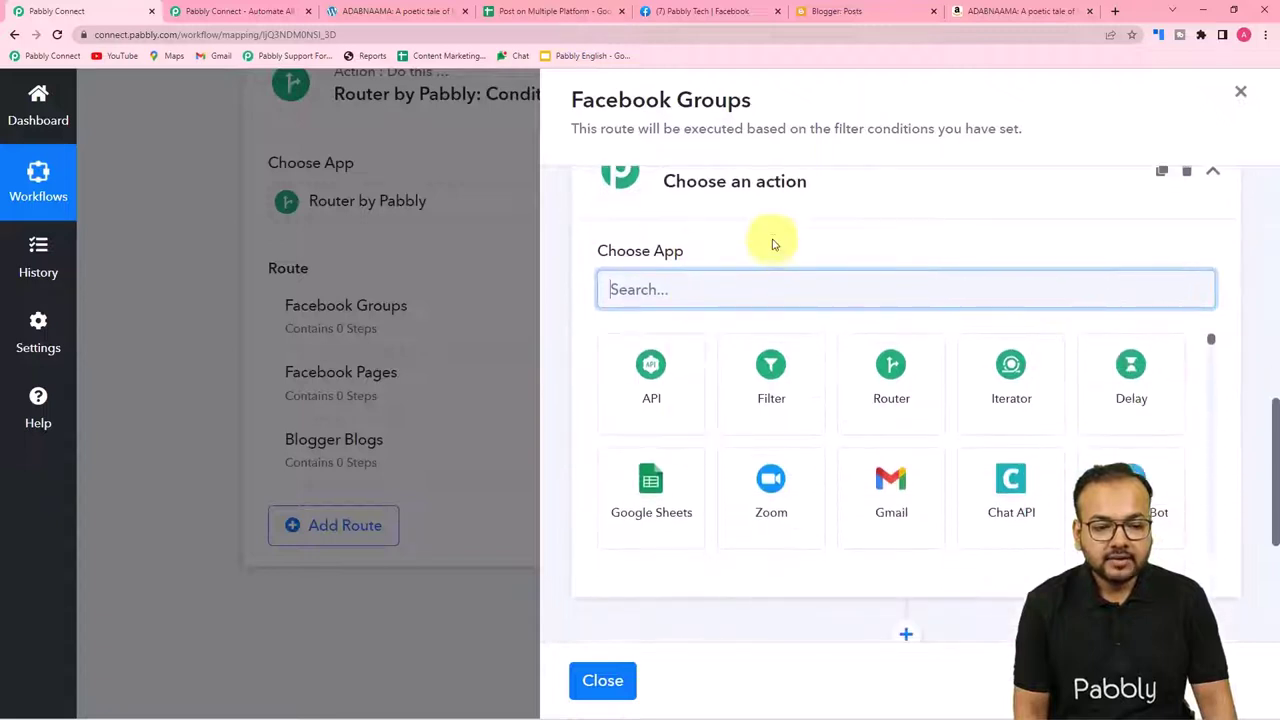
text(face)
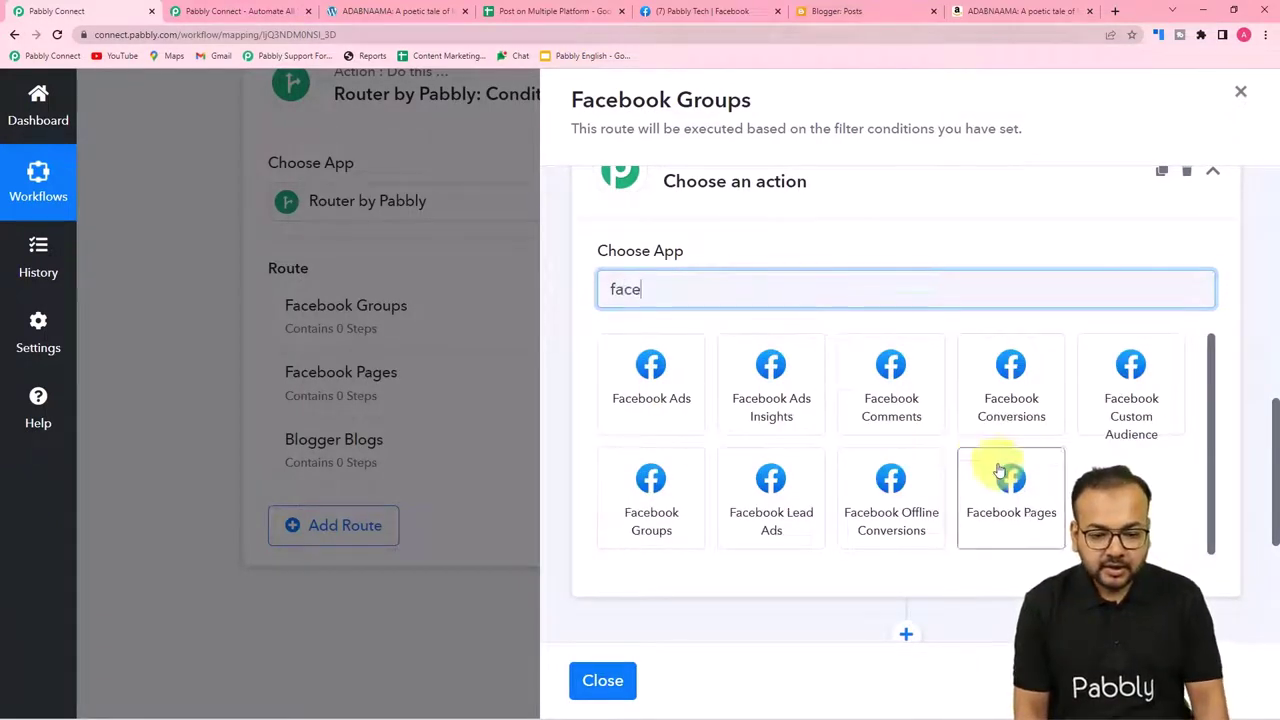
click(655, 512)
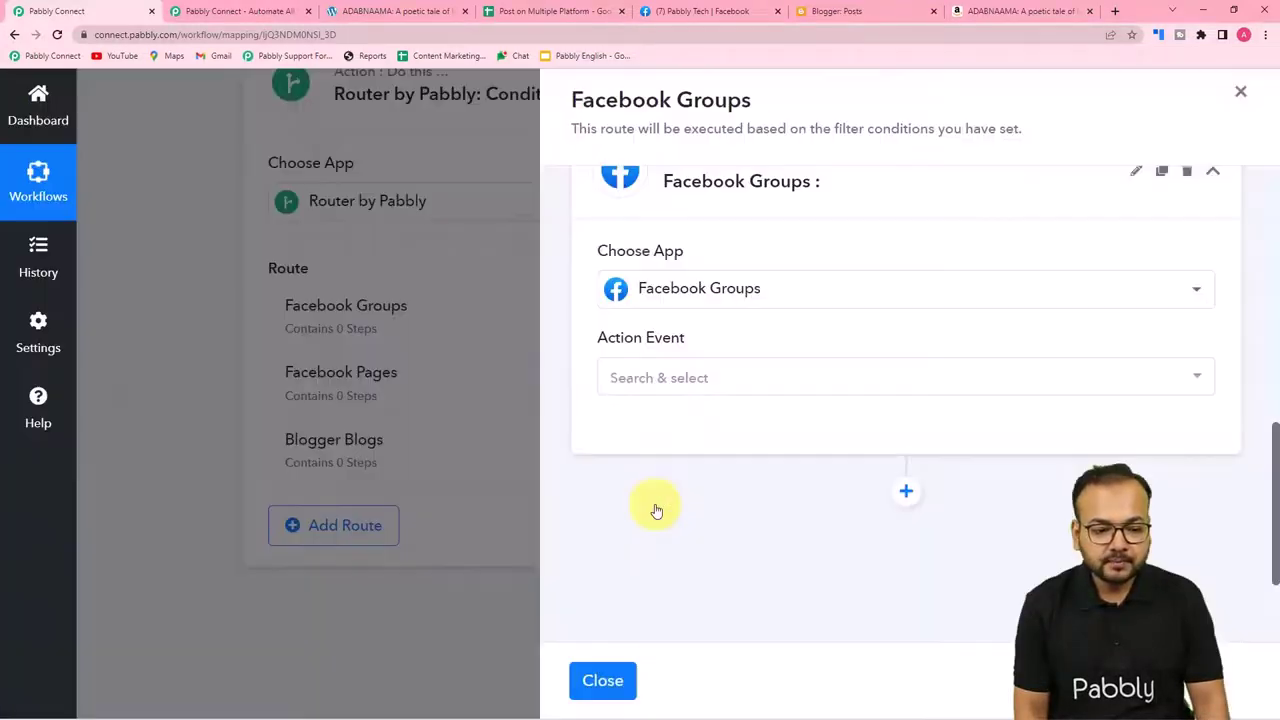
click(660, 377)
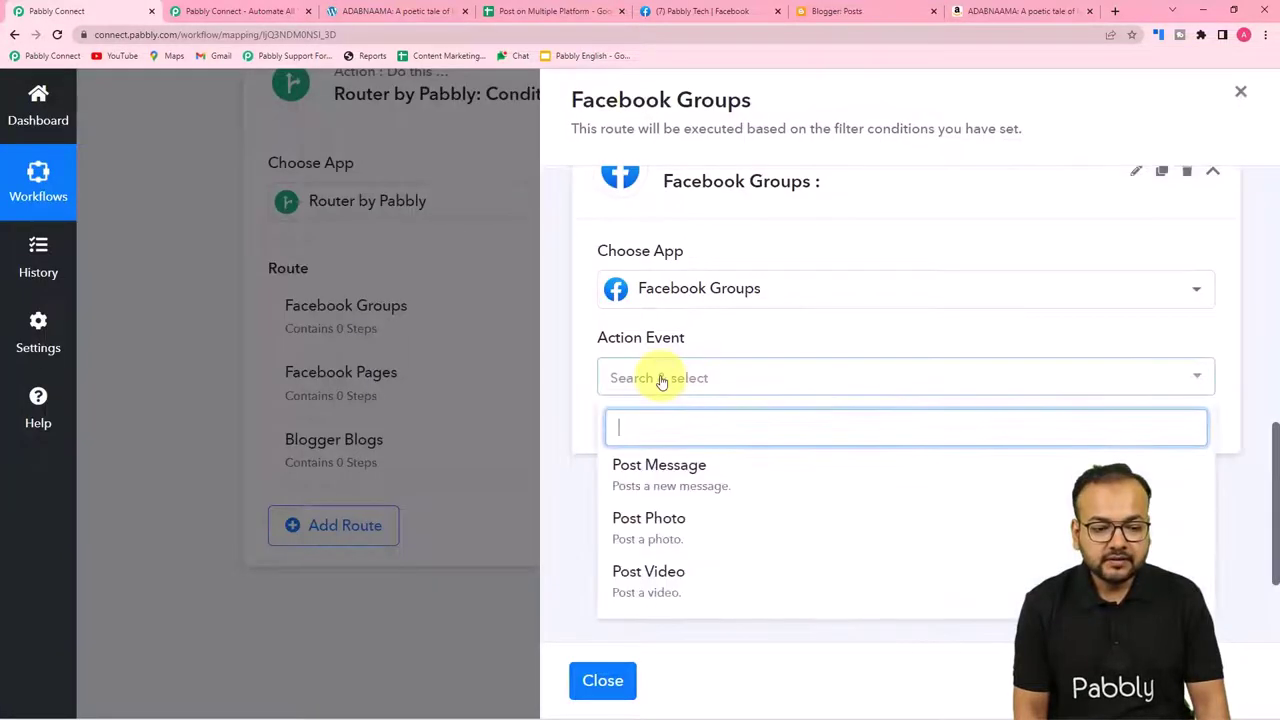
click(635, 492)
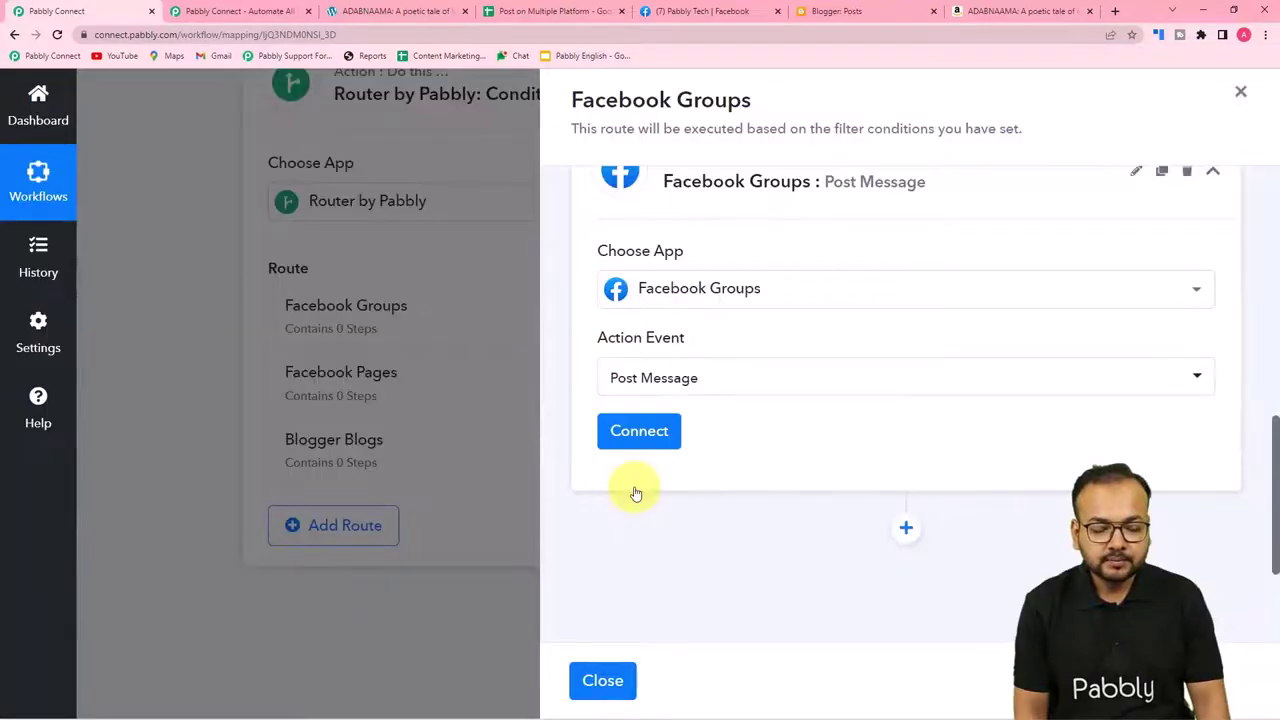
Connect the Facebook Groups action through a newly authorized Facebook Groups connection
click(638, 429)
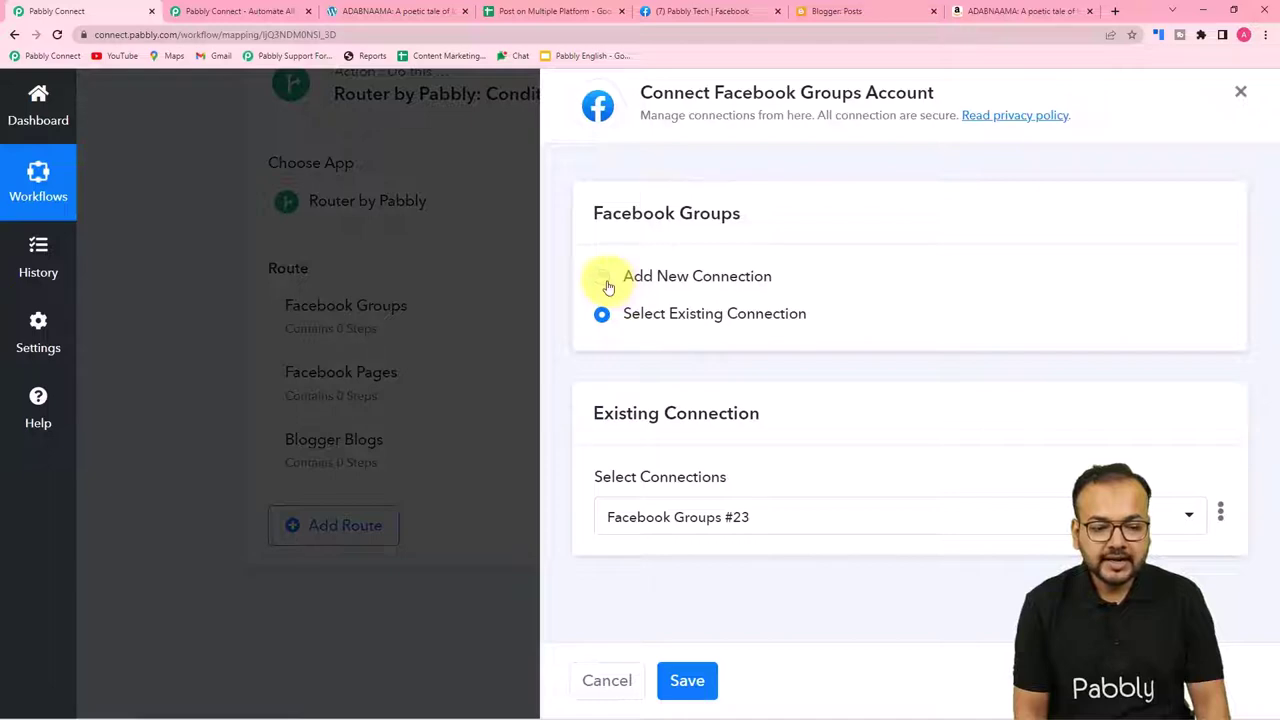
click(606, 283)
click(829, 491)
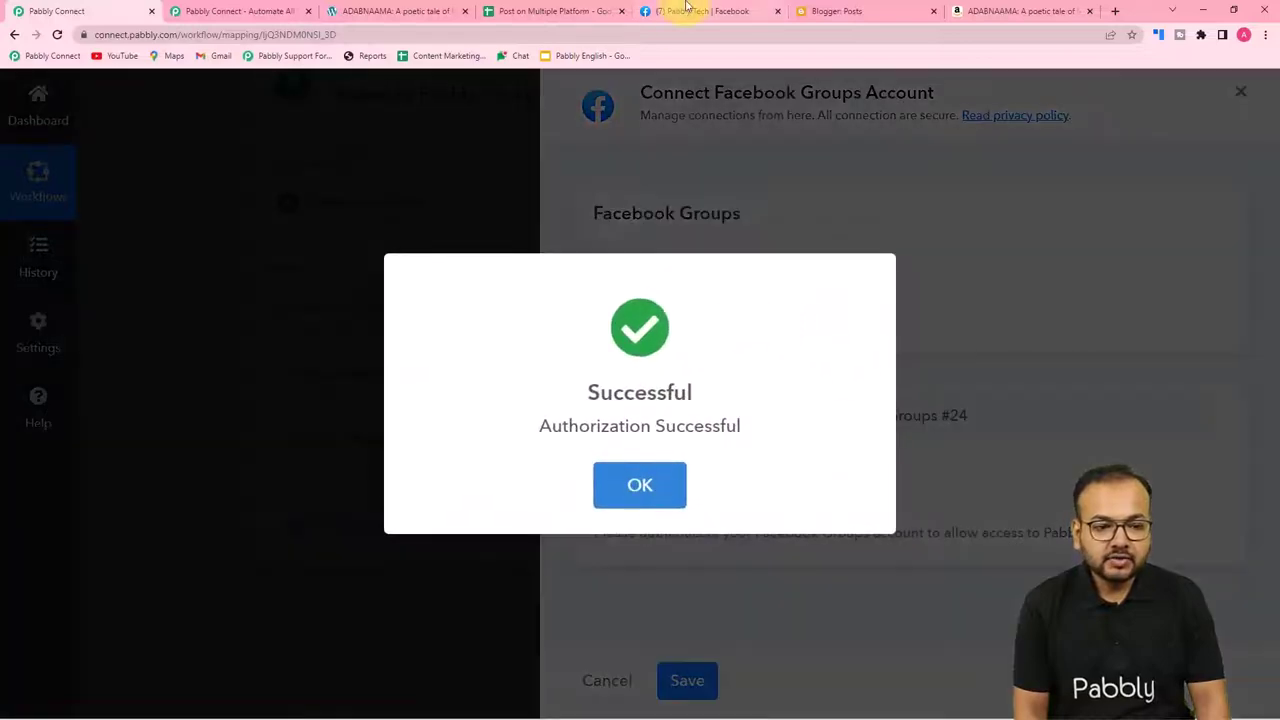
Switch to Facebook to look over the Pabbly Tech group, and return to Pabbly Connect to review the action's Group, Message and Link fields
click(690, 11)
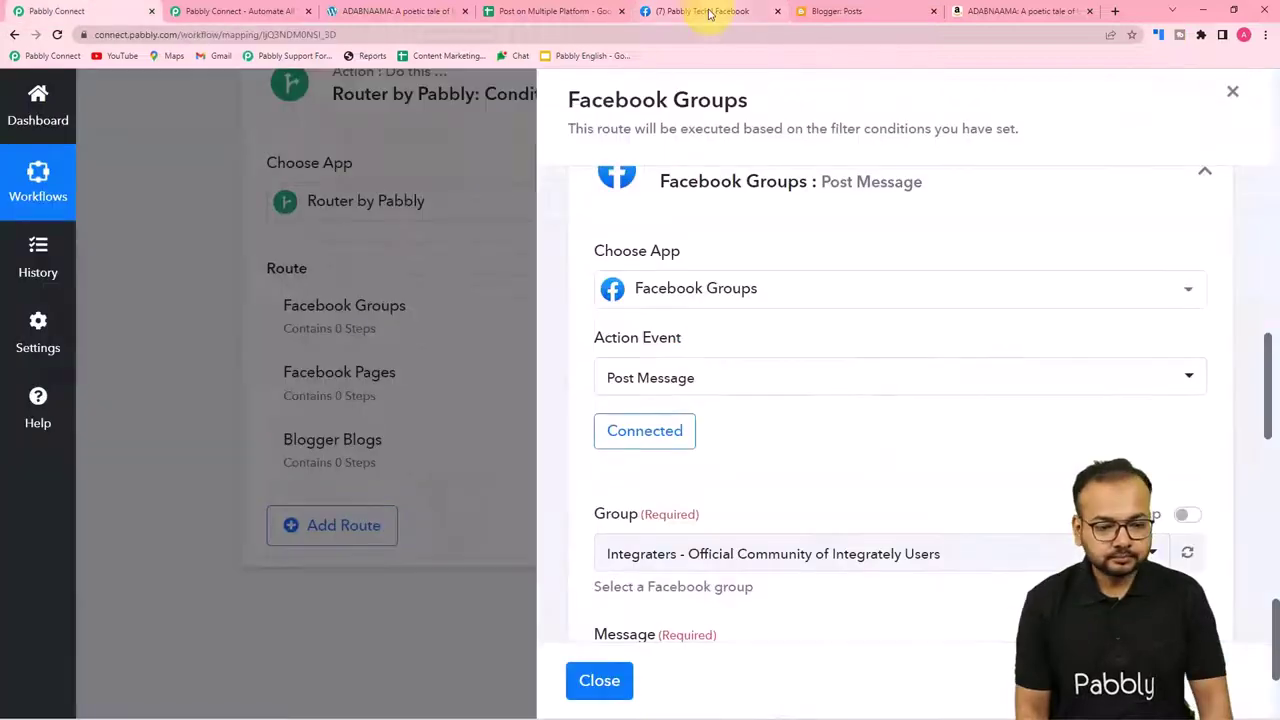
click(705, 11)
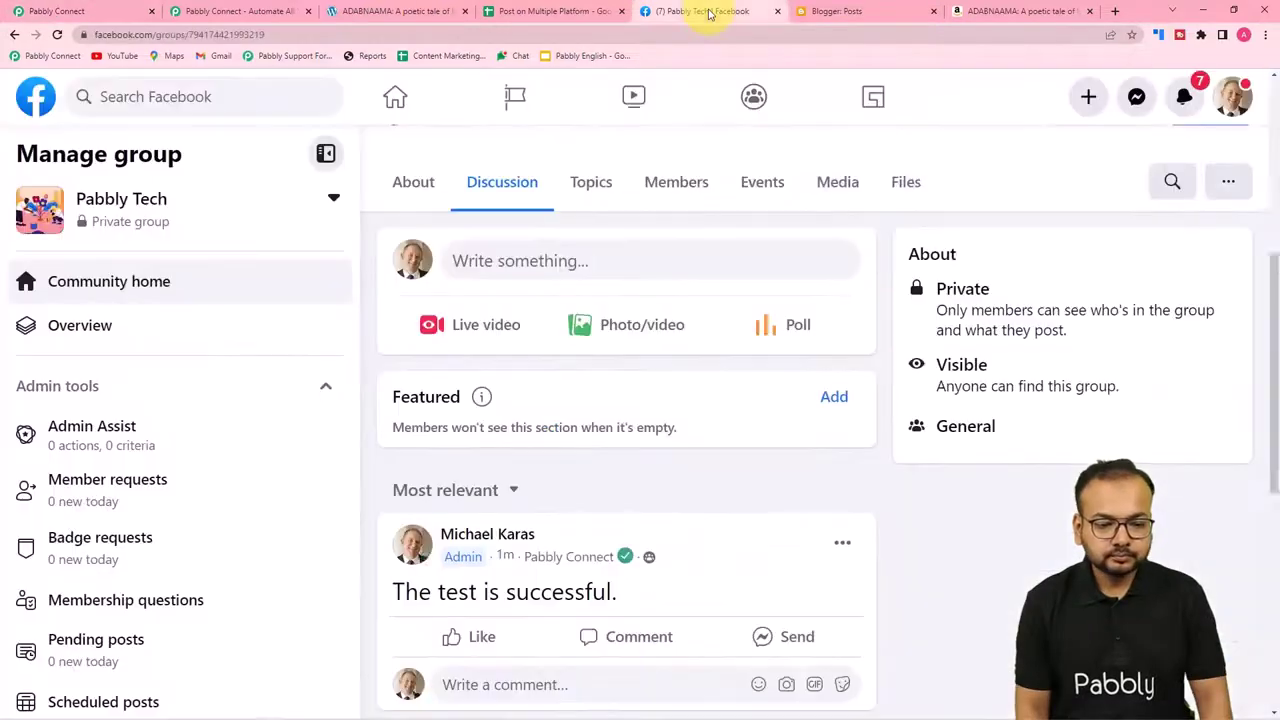
scroll(380, 366, up, 2)
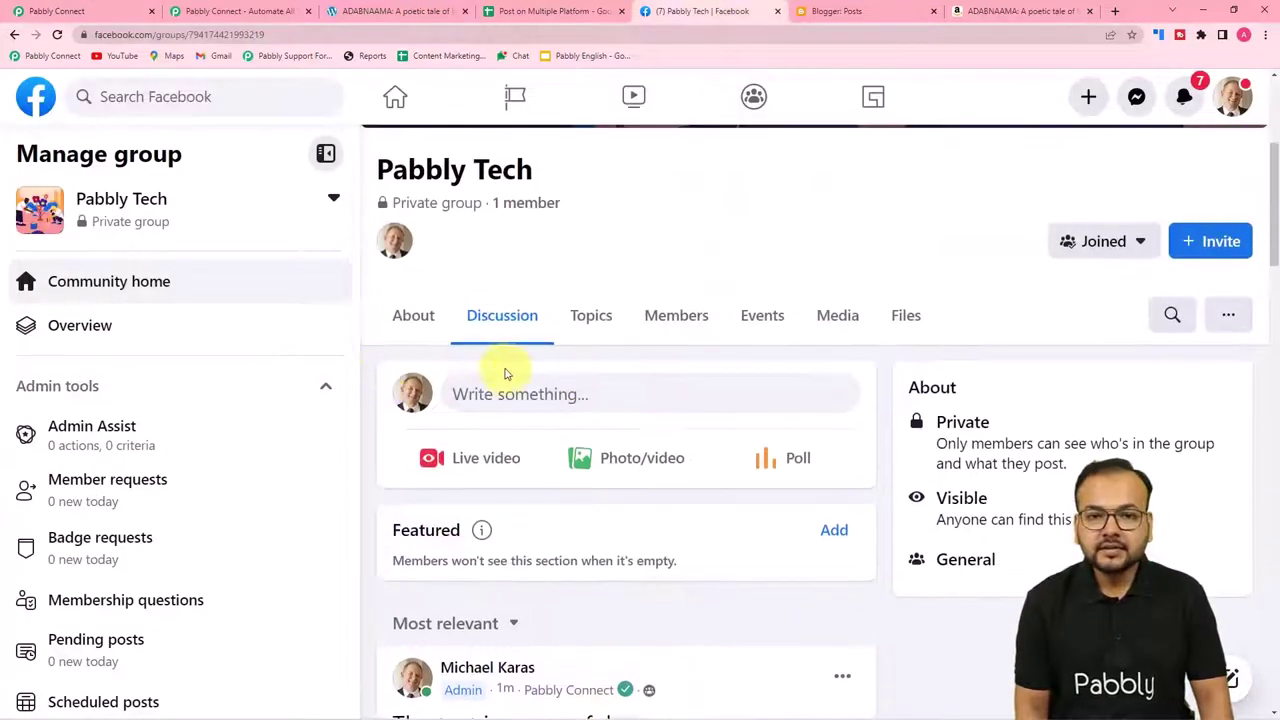
scroll(563, 373, up, 1)
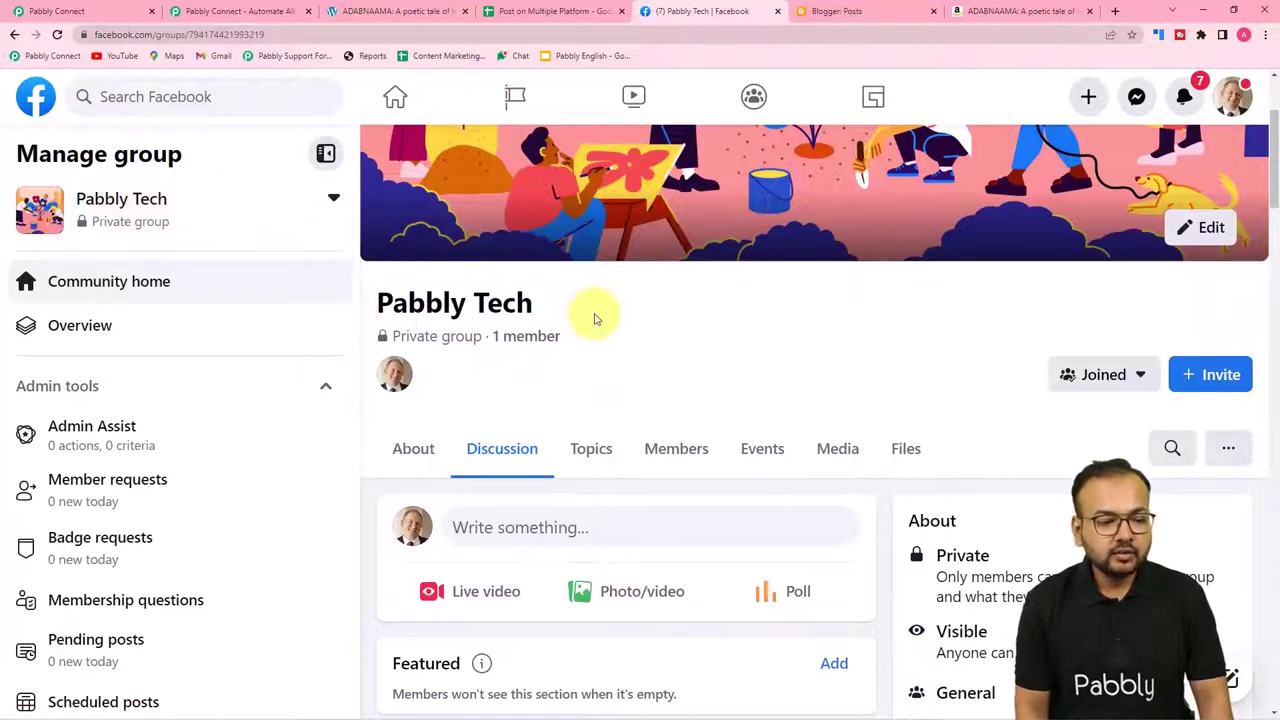
click(80, 11)
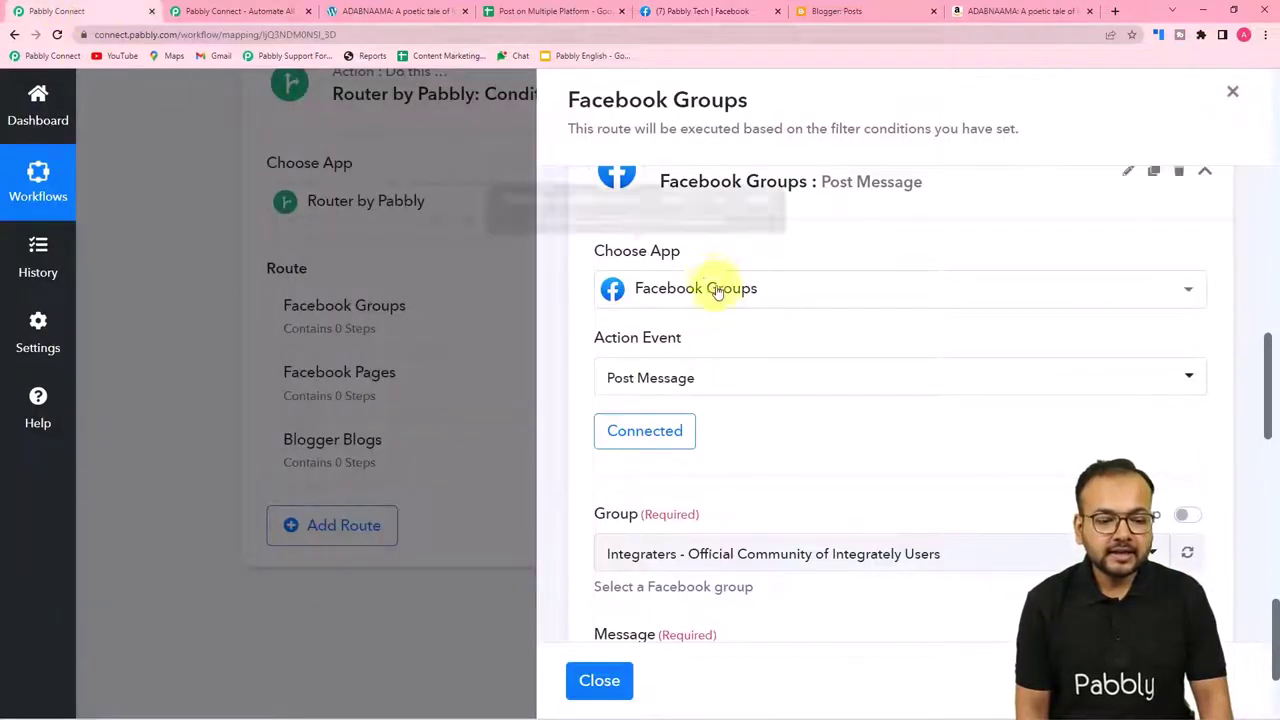
scroll(714, 287, down, 3)
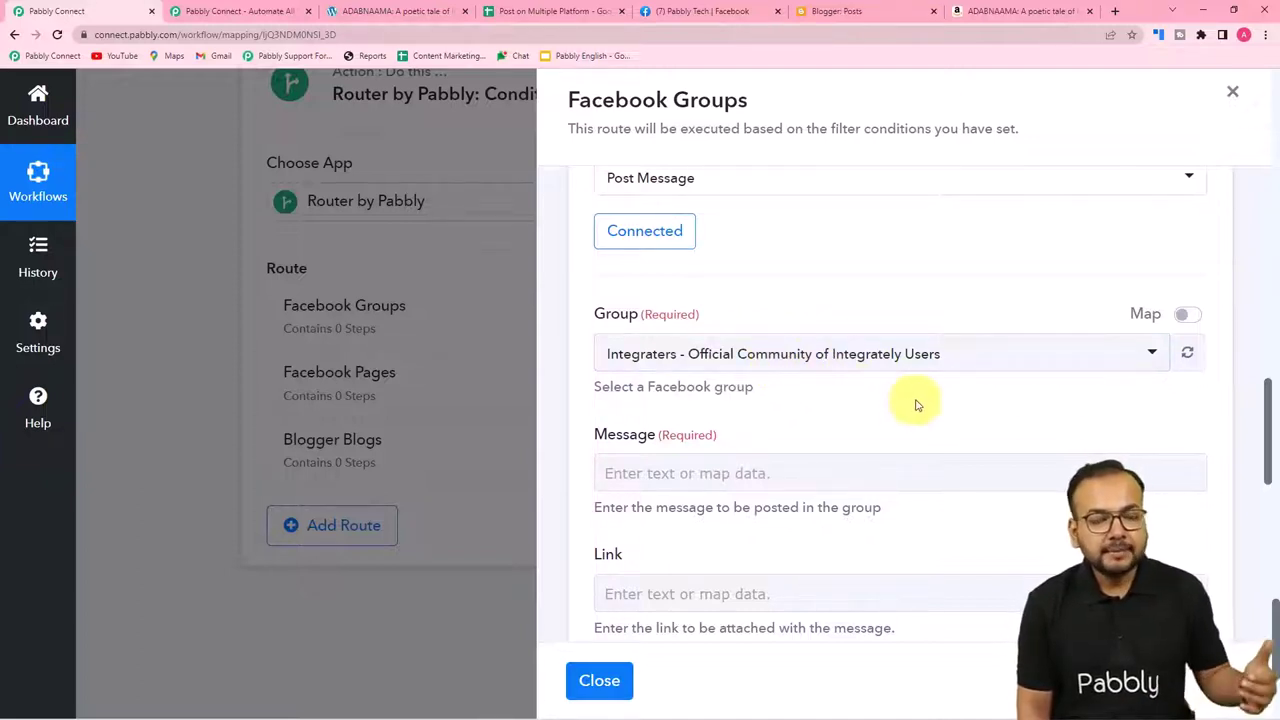
Widen the Page/Group/Blogg Name column in the Platform sheet of the Post on Multiple Platform spreadsheet and return to Pabbly Connect
click(558, 14)
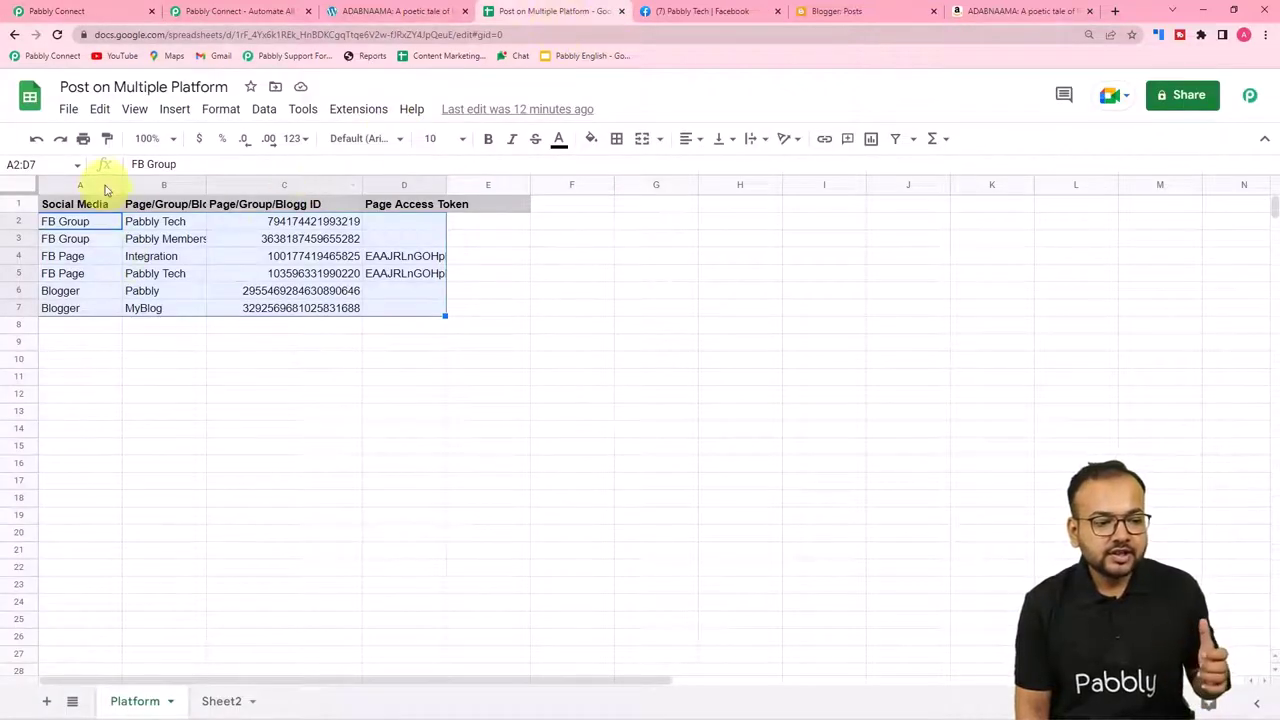
drag(206, 184, 247, 186)
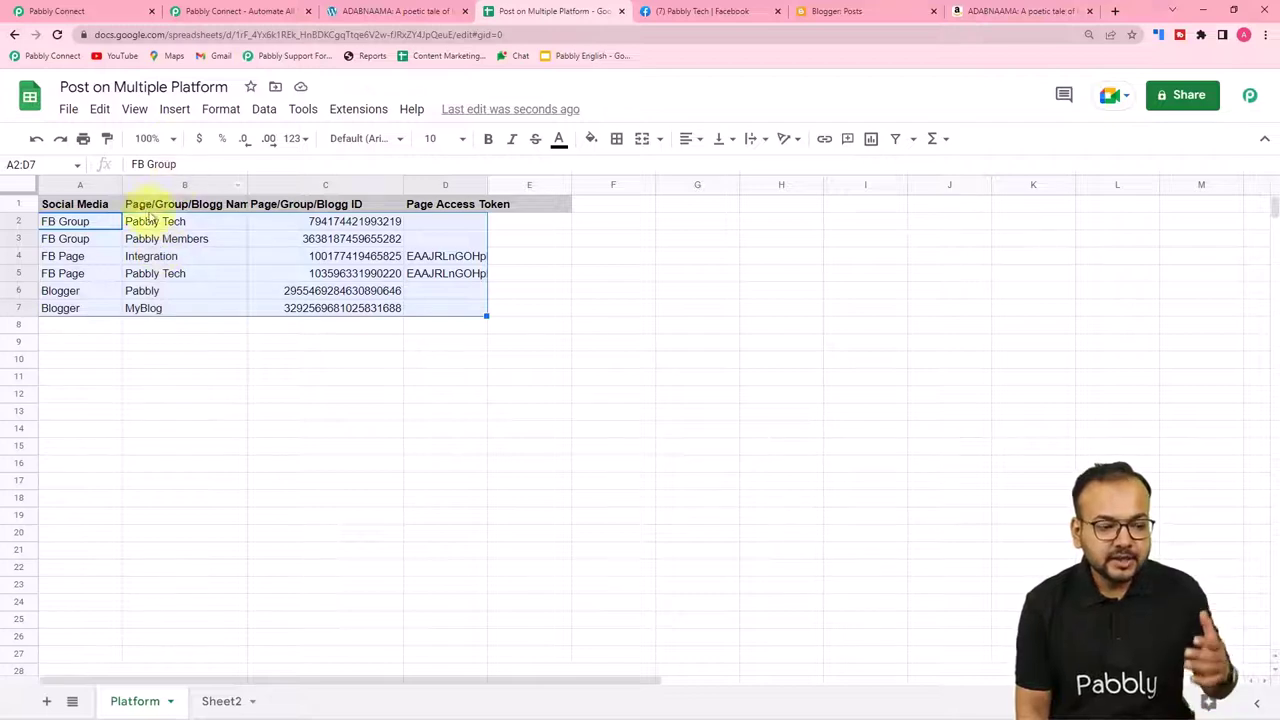
click(100, 11)
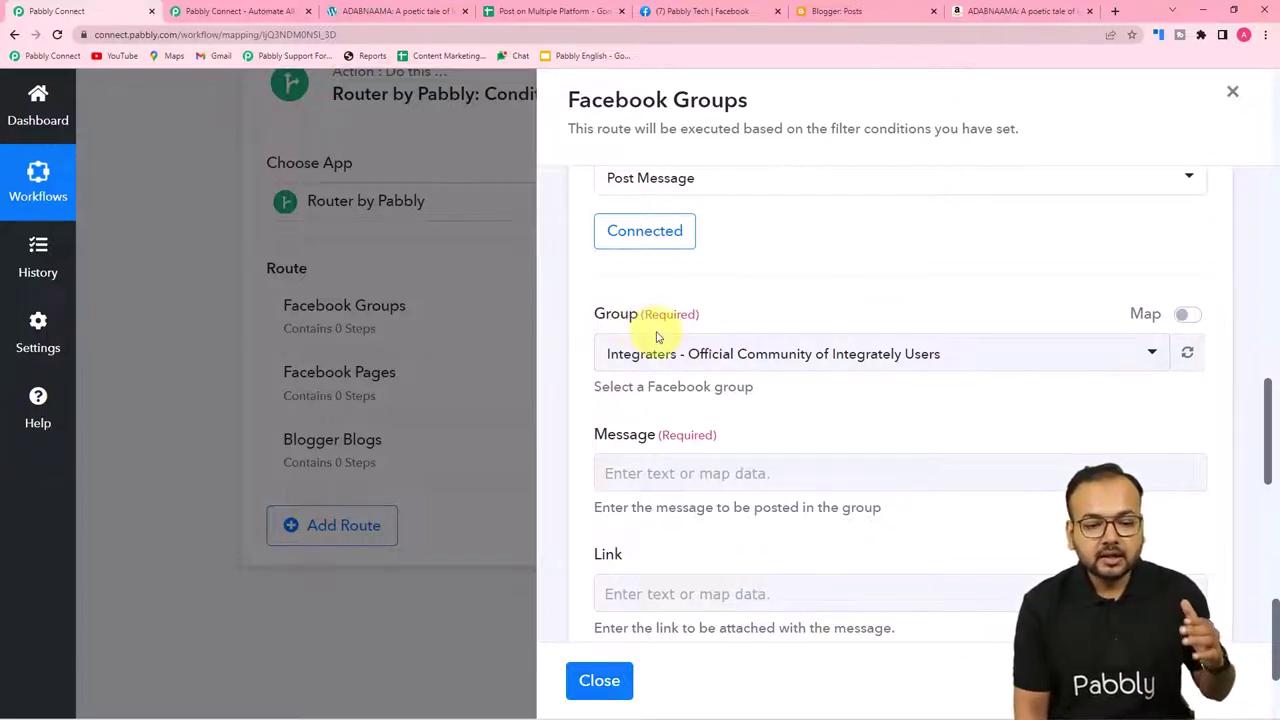
Enable mapping for the Group field and map it to the Page/Group/Blogg ID from the Iterator by Pabbly step
mouse_move(1196, 330)
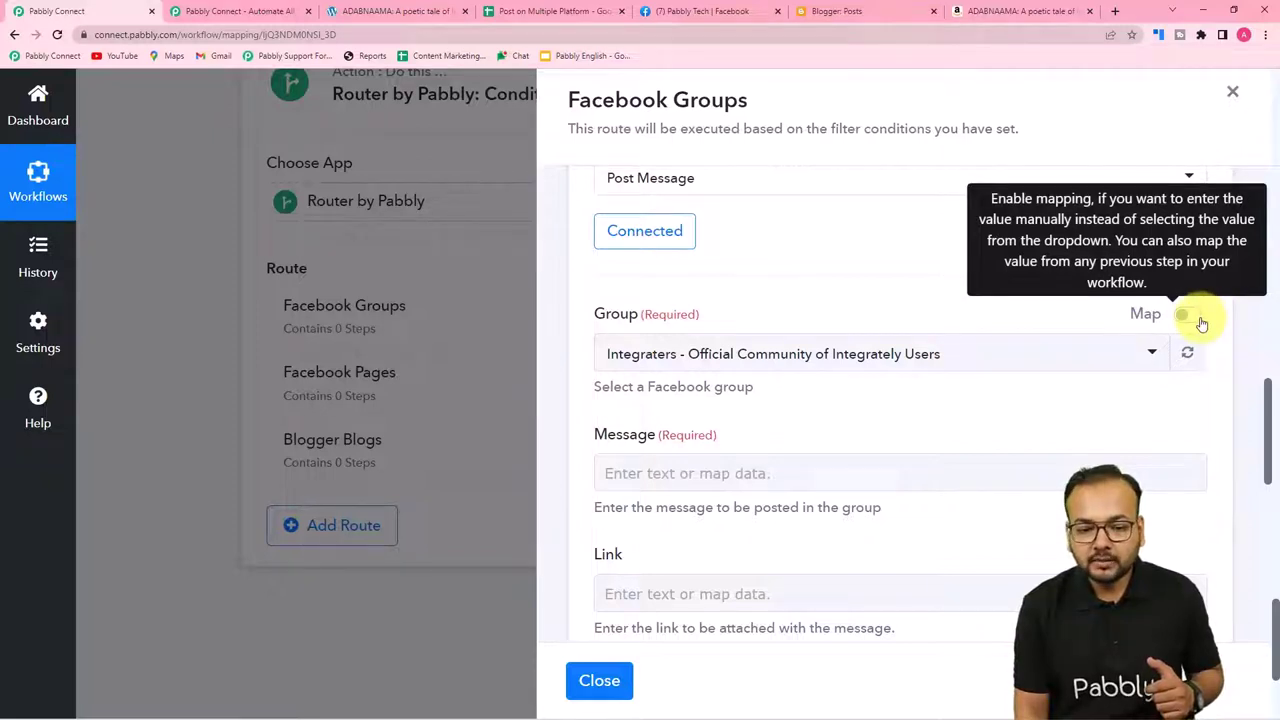
click(1199, 320)
click(816, 355)
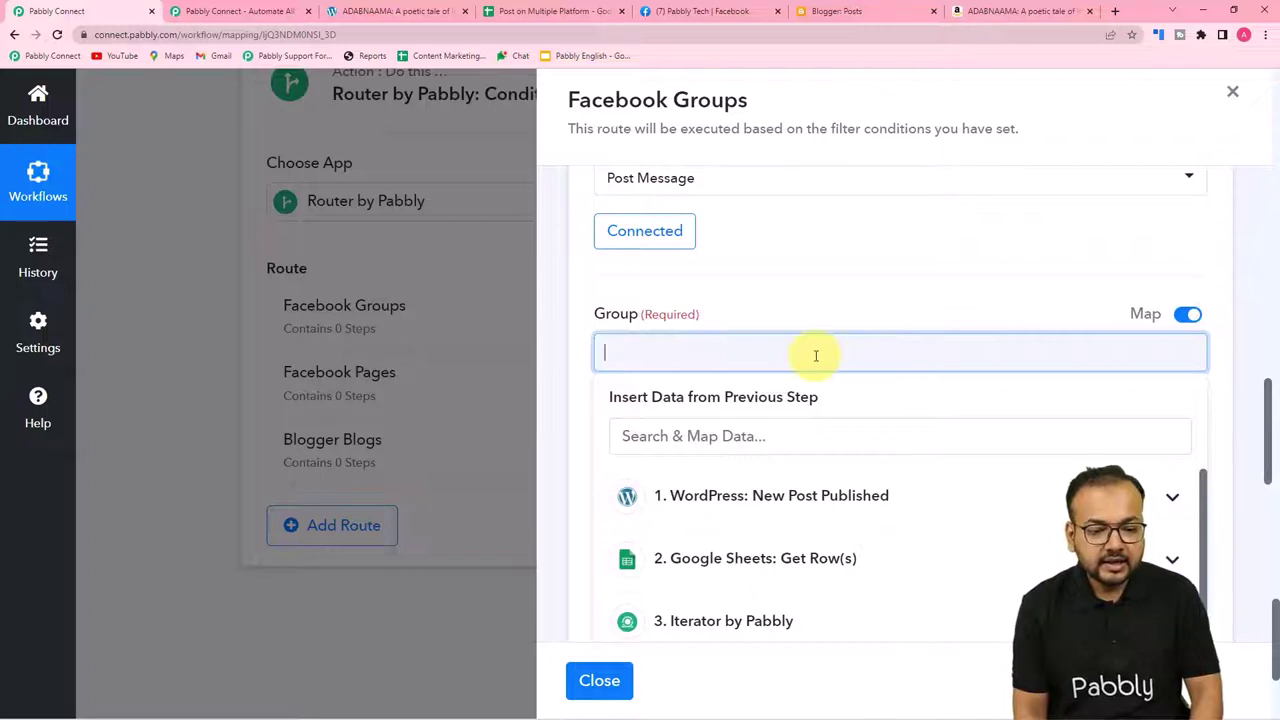
scroll(729, 360, down, 5)
click(766, 362)
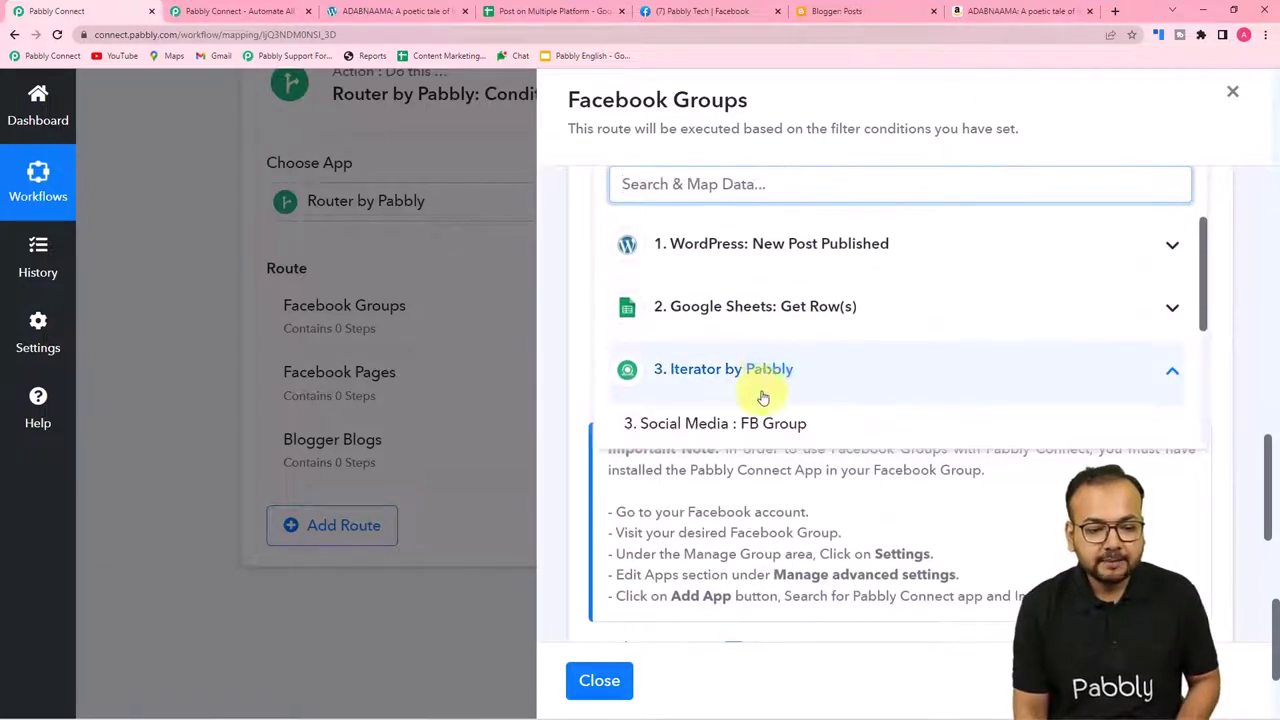
scroll(763, 376, down, 2)
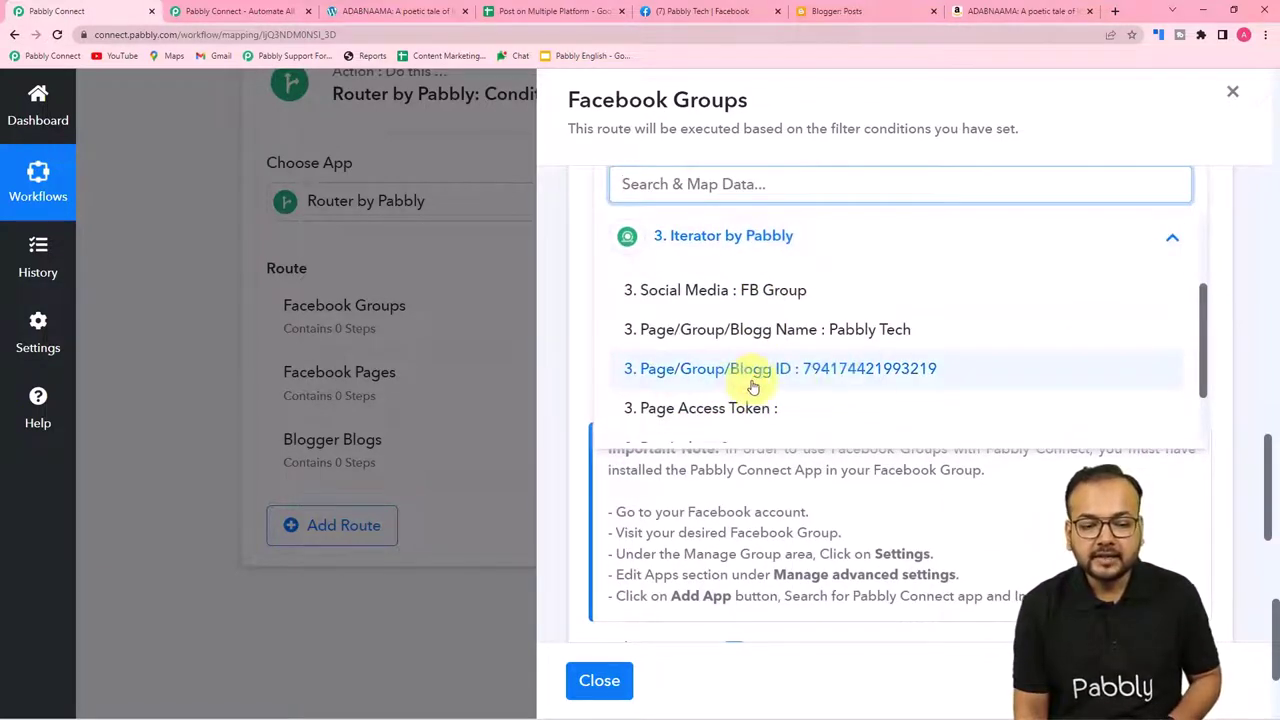
click(846, 379)
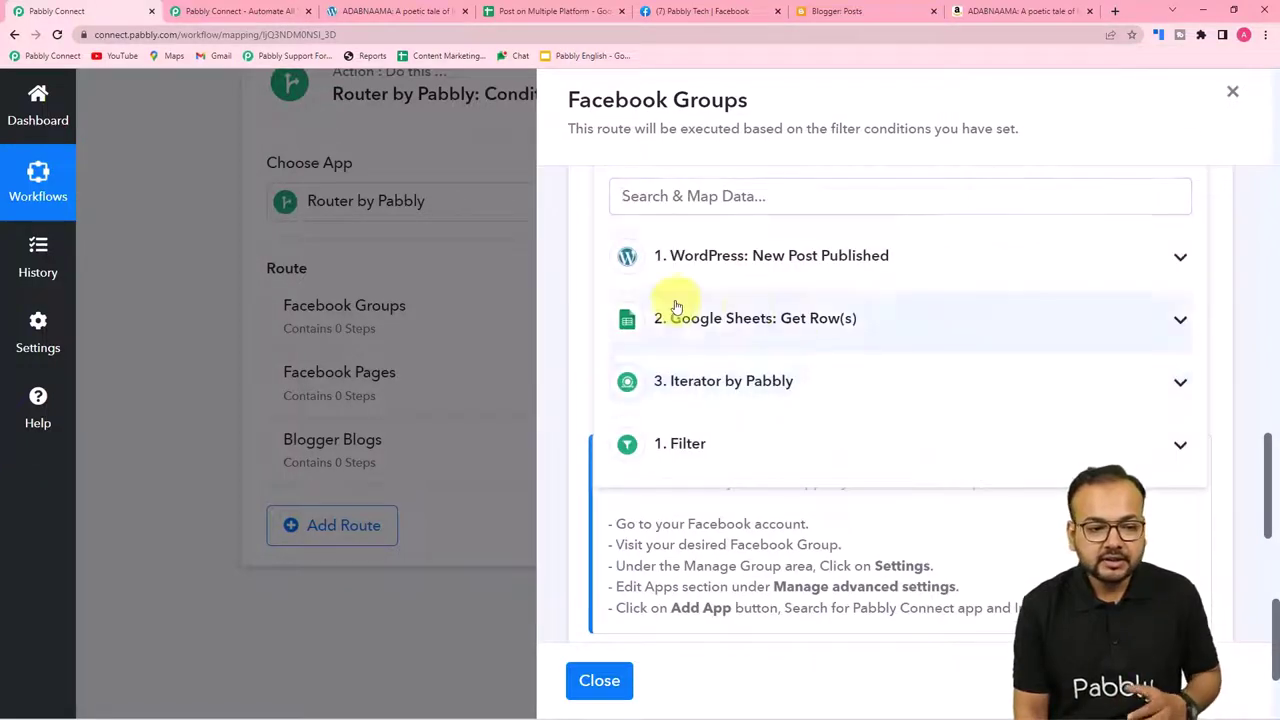
click(586, 271)
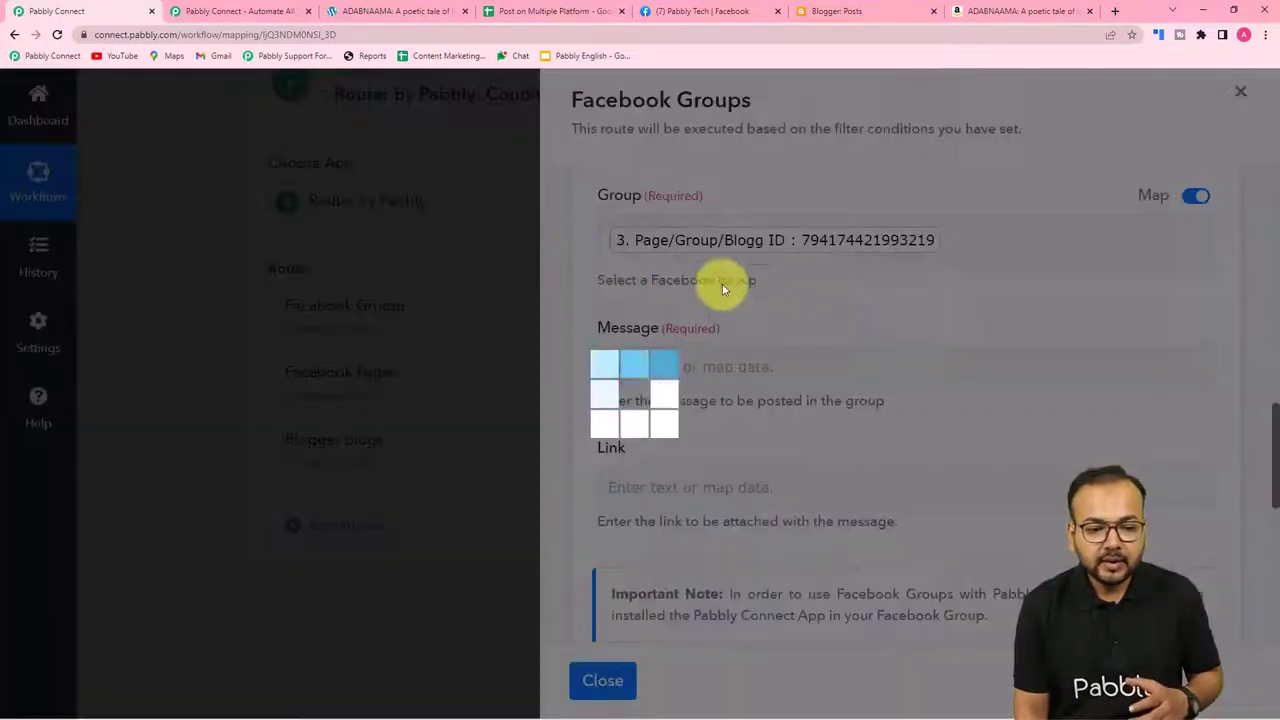
Map the Message field to the WordPress Post Title, followed on a separate line by the Post Content
scroll(890, 275, down, 1)
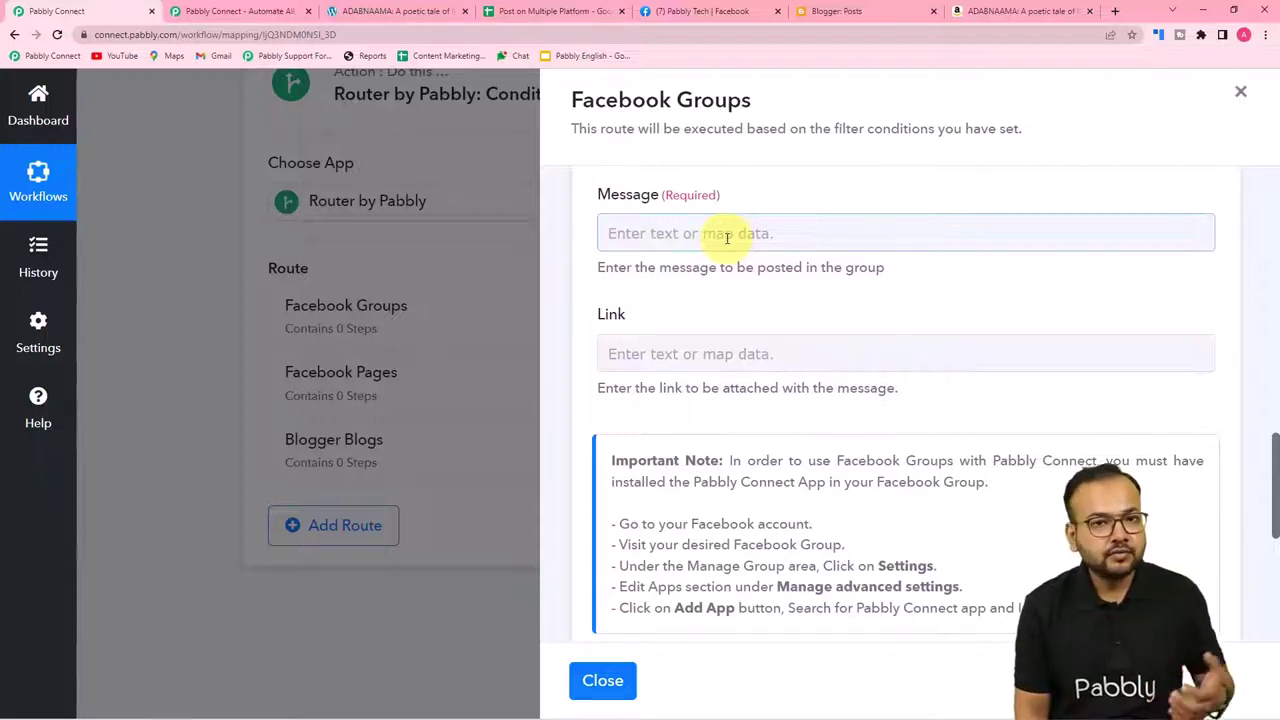
click(727, 236)
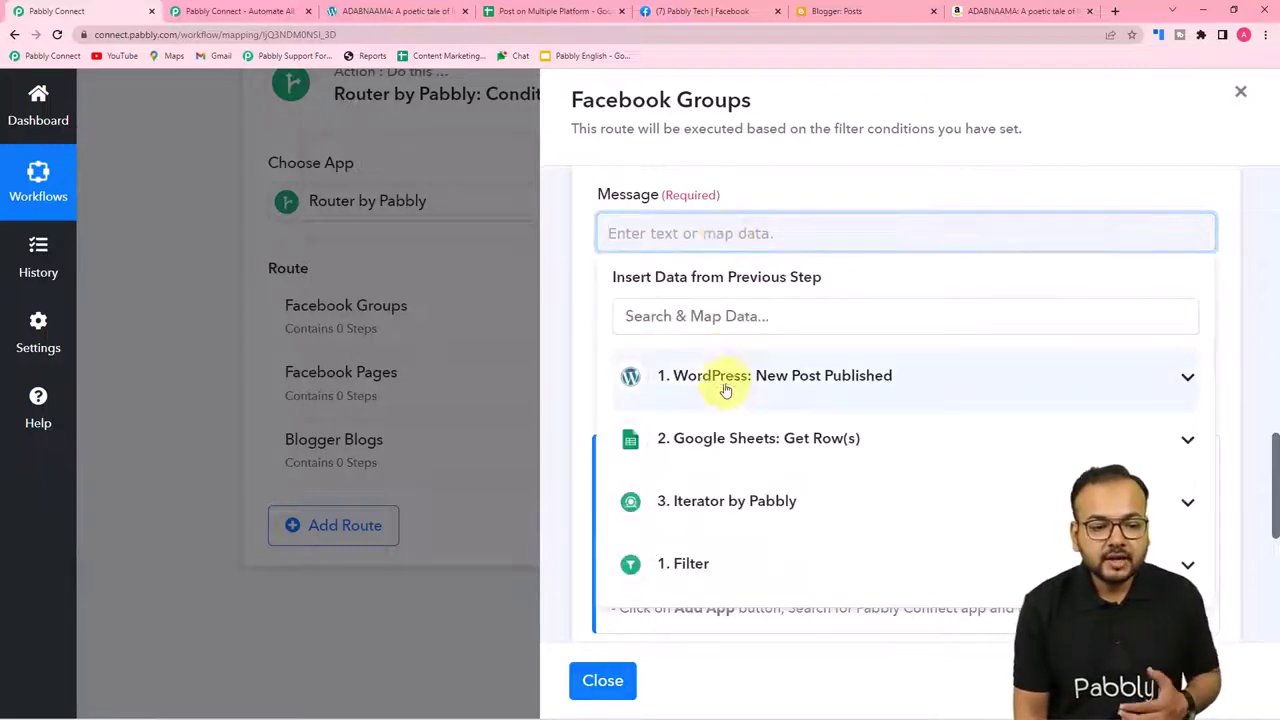
click(690, 378)
scroll(777, 550, down, 2)
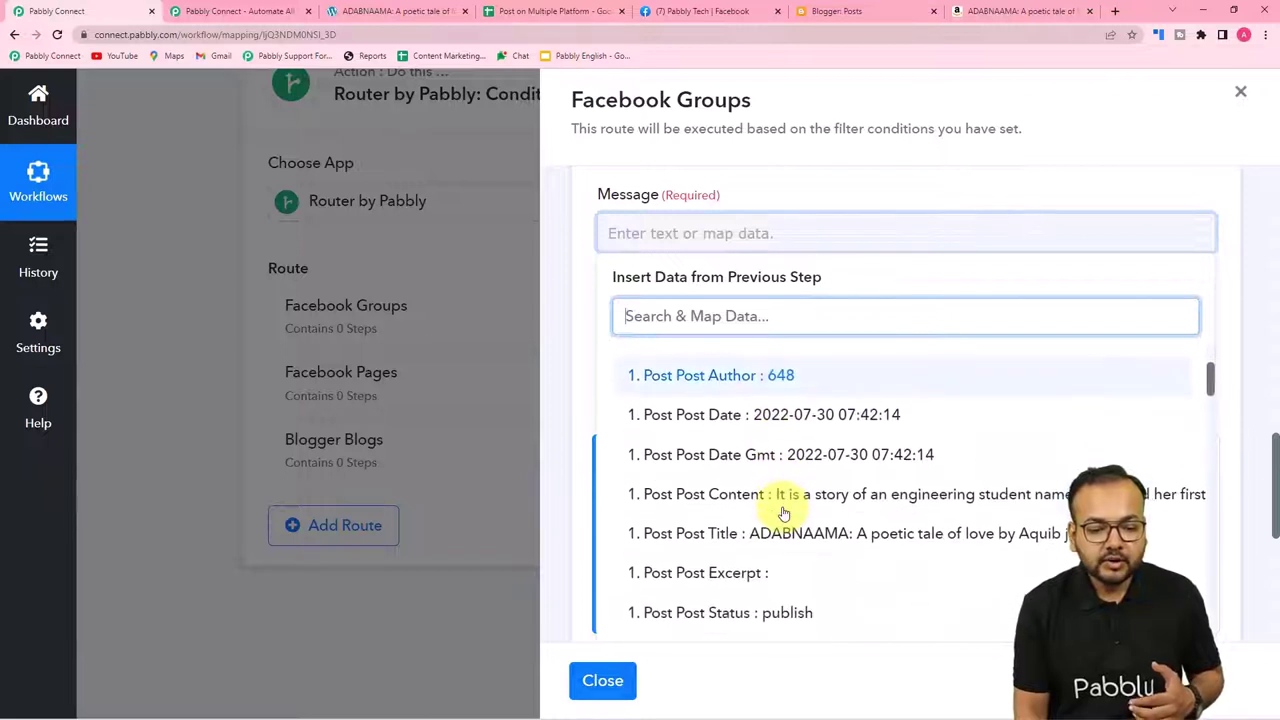
click(740, 533)
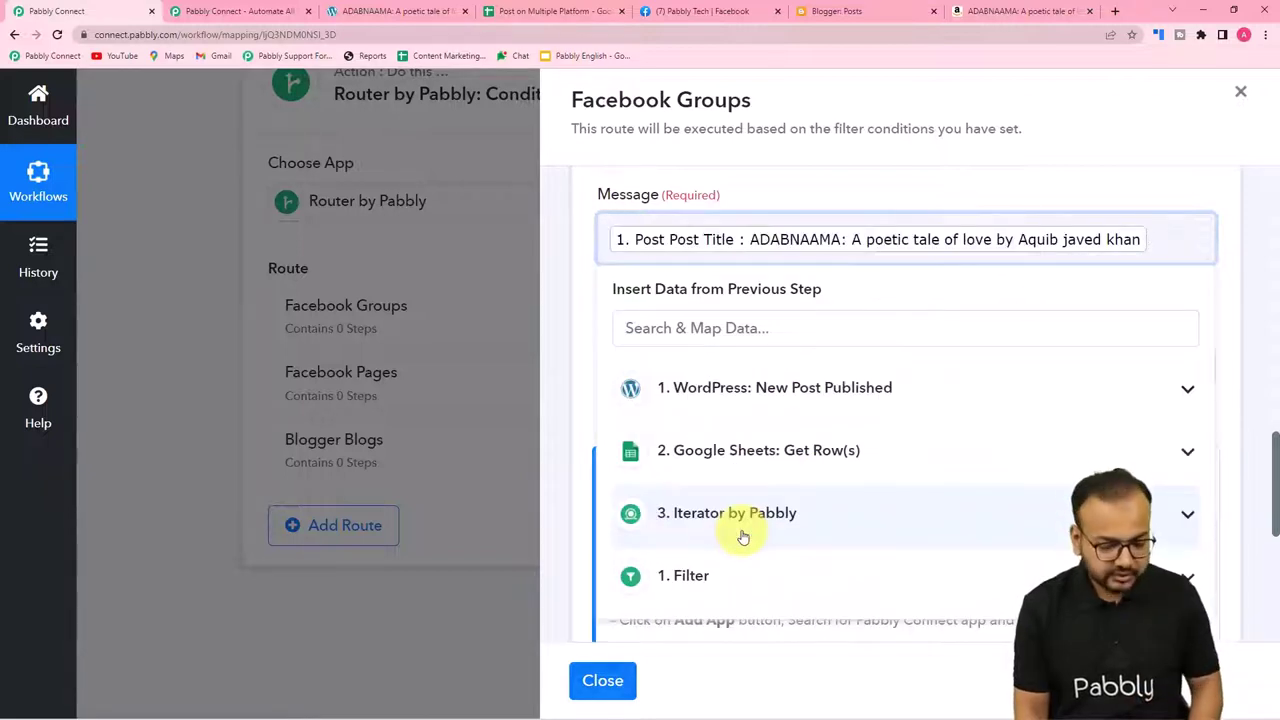
key(Return)
click(735, 440)
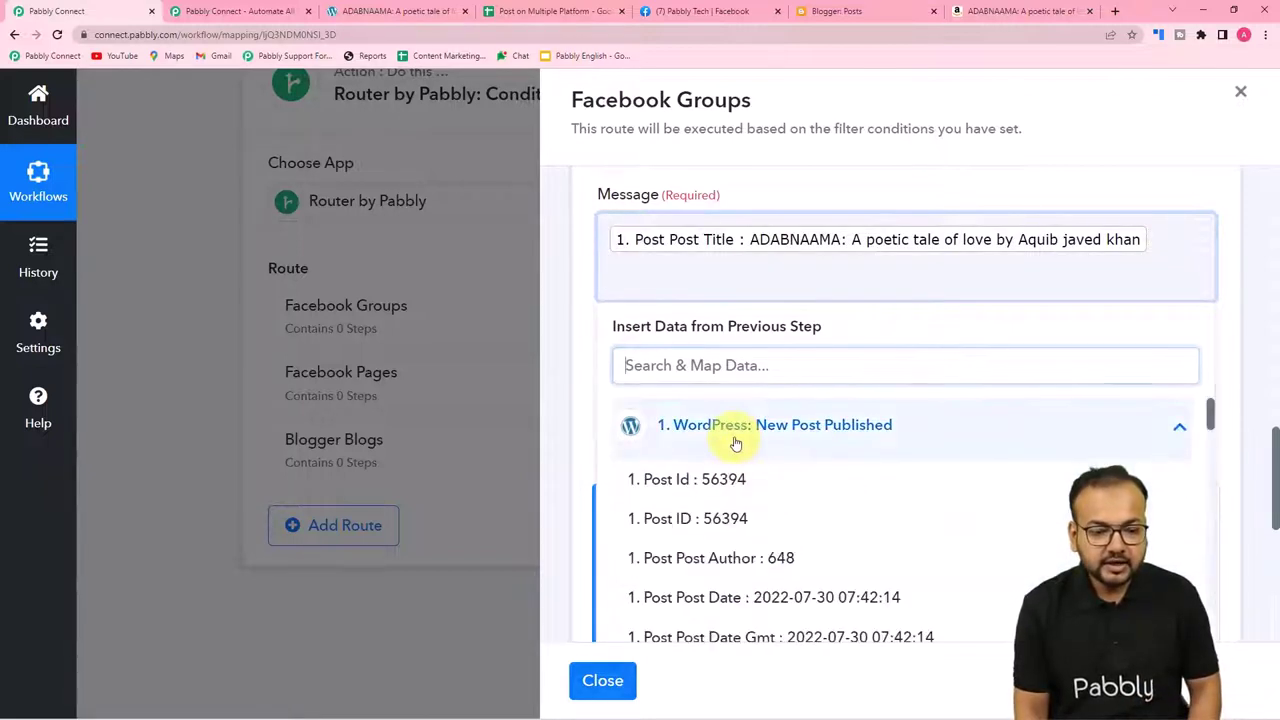
scroll(757, 557, down, 2)
click(752, 482)
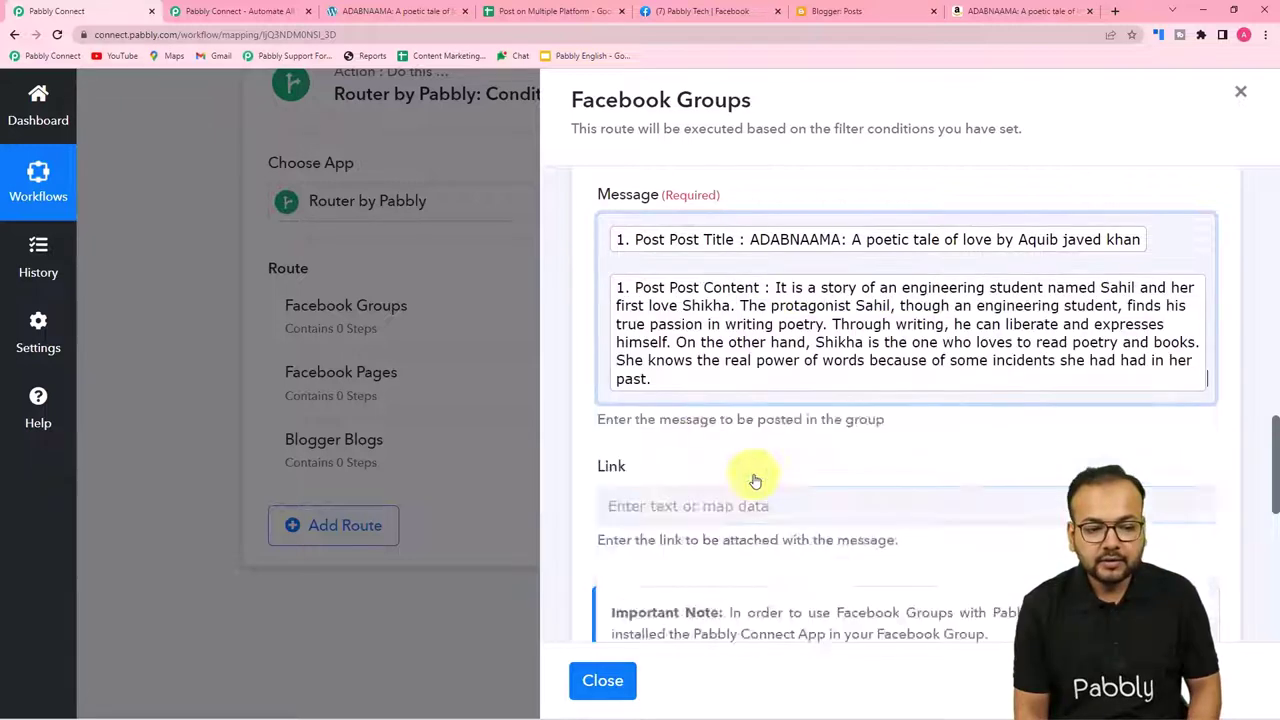
click(583, 374)
Map the Link field to the Post Permalink from the WordPress New Post Published step
scroll(580, 371, down, 3)
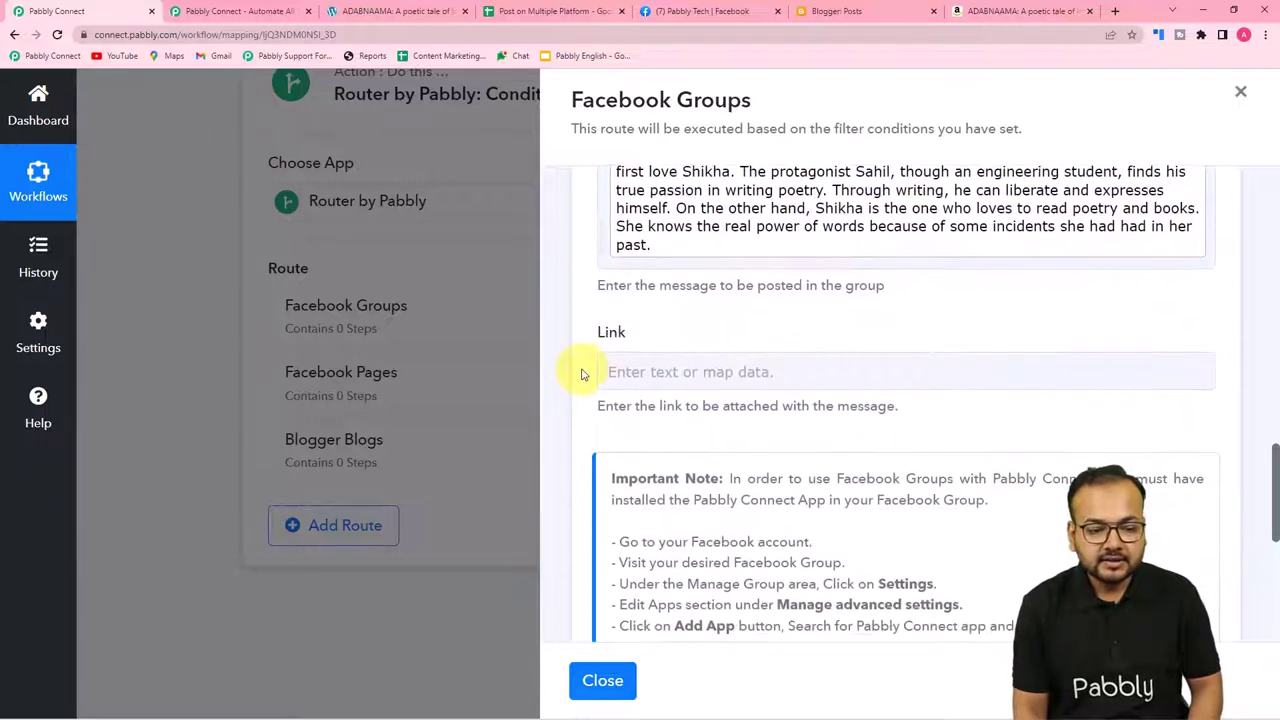
click(679, 241)
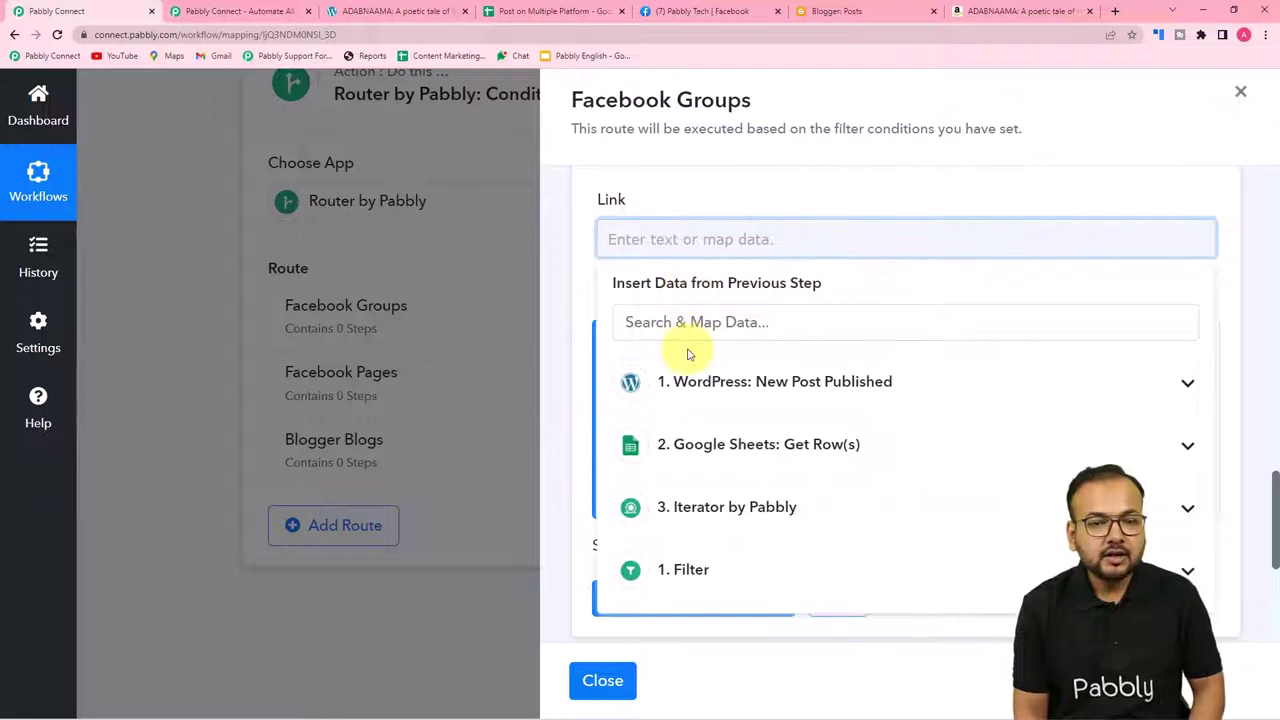
click(714, 384)
scroll(751, 540, down, 5)
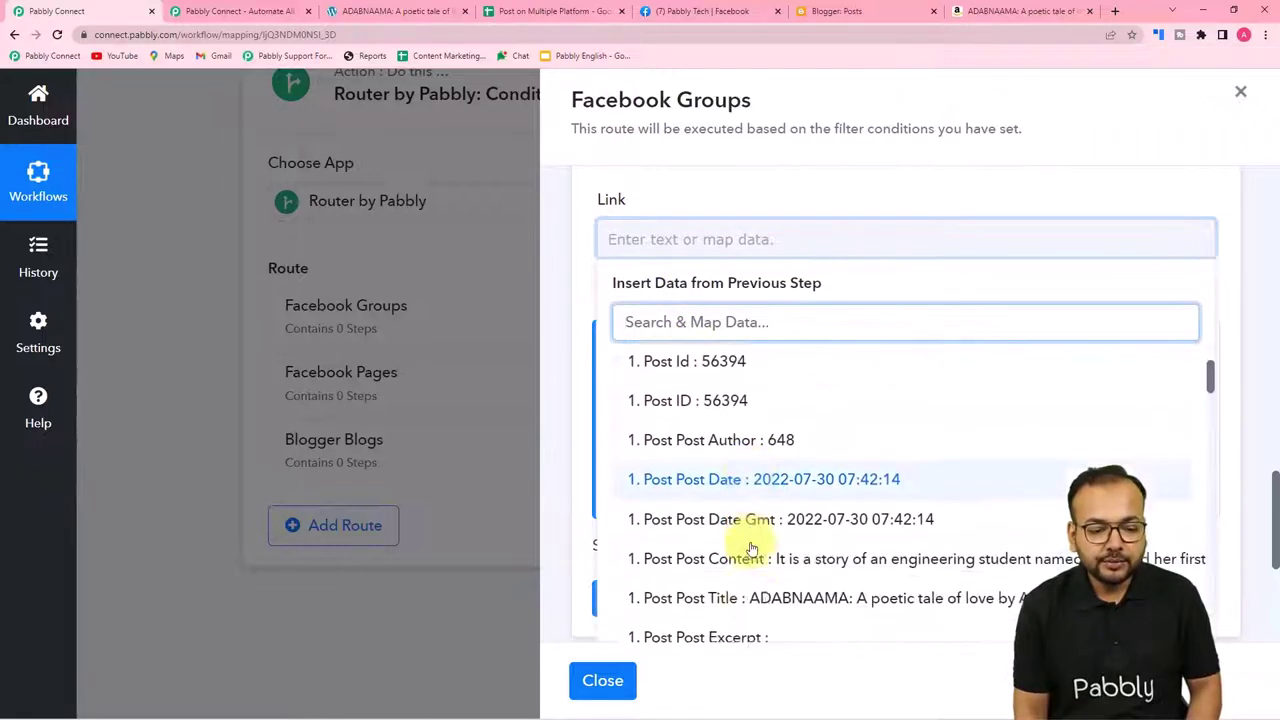
scroll(751, 549, down, 8)
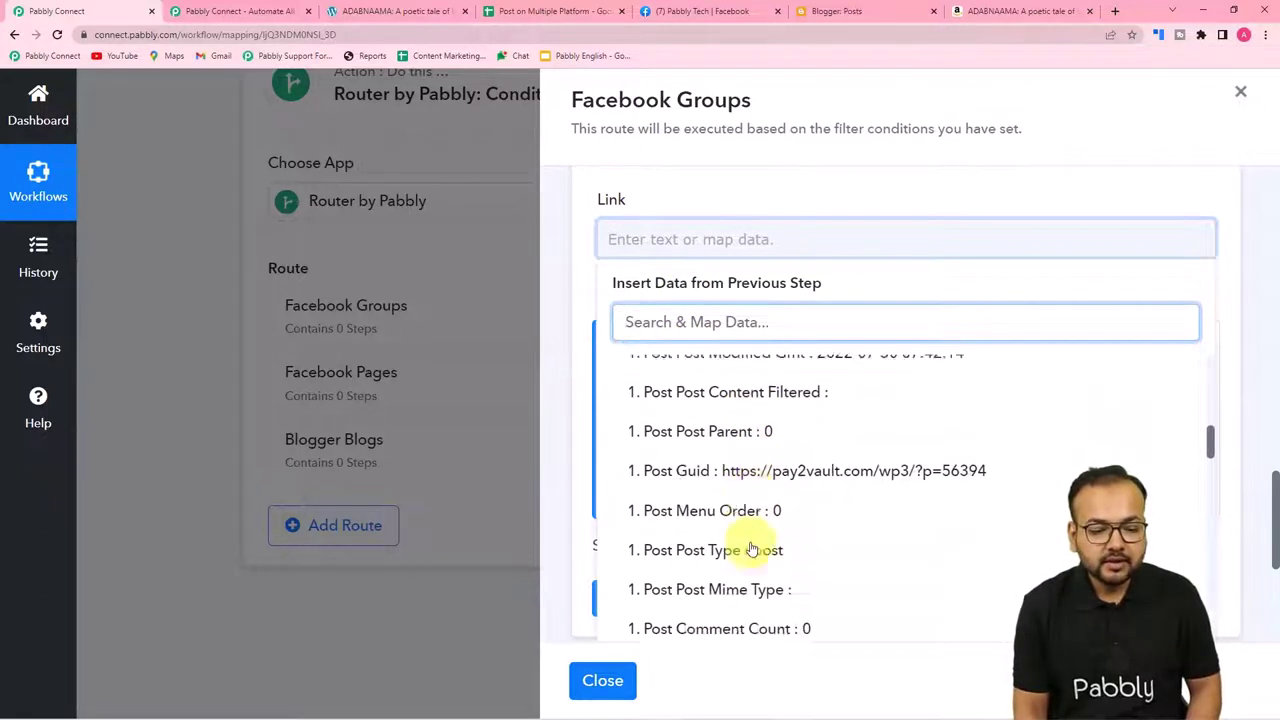
scroll(751, 549, down, 3)
scroll(751, 549, up, 5)
scroll(751, 549, up, 2)
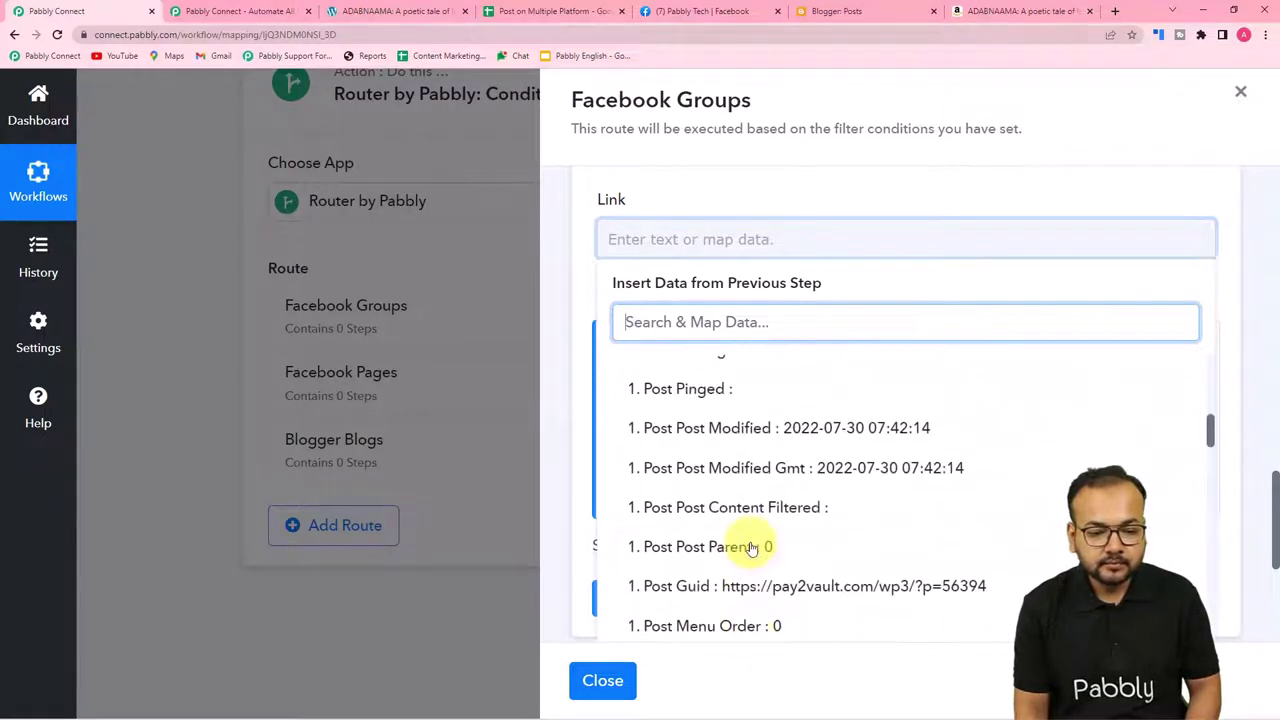
scroll(751, 549, up, 2)
scroll(751, 549, down, 8)
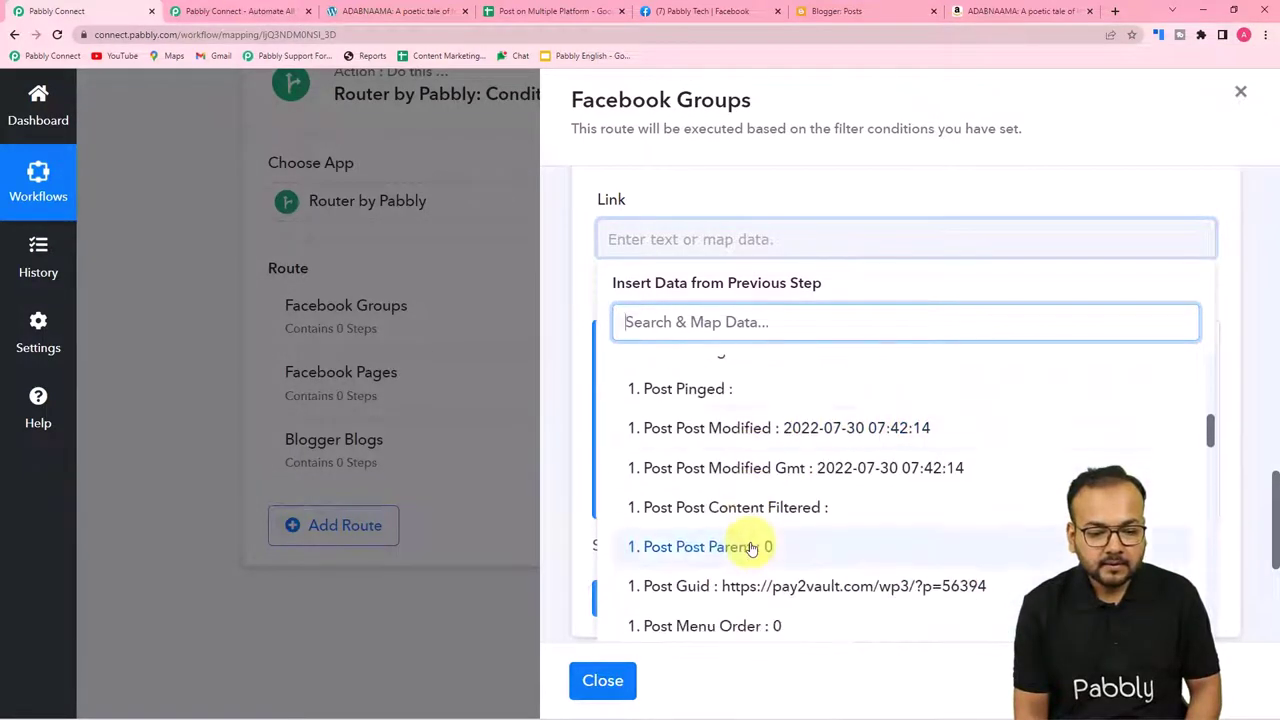
scroll(751, 549, down, 8)
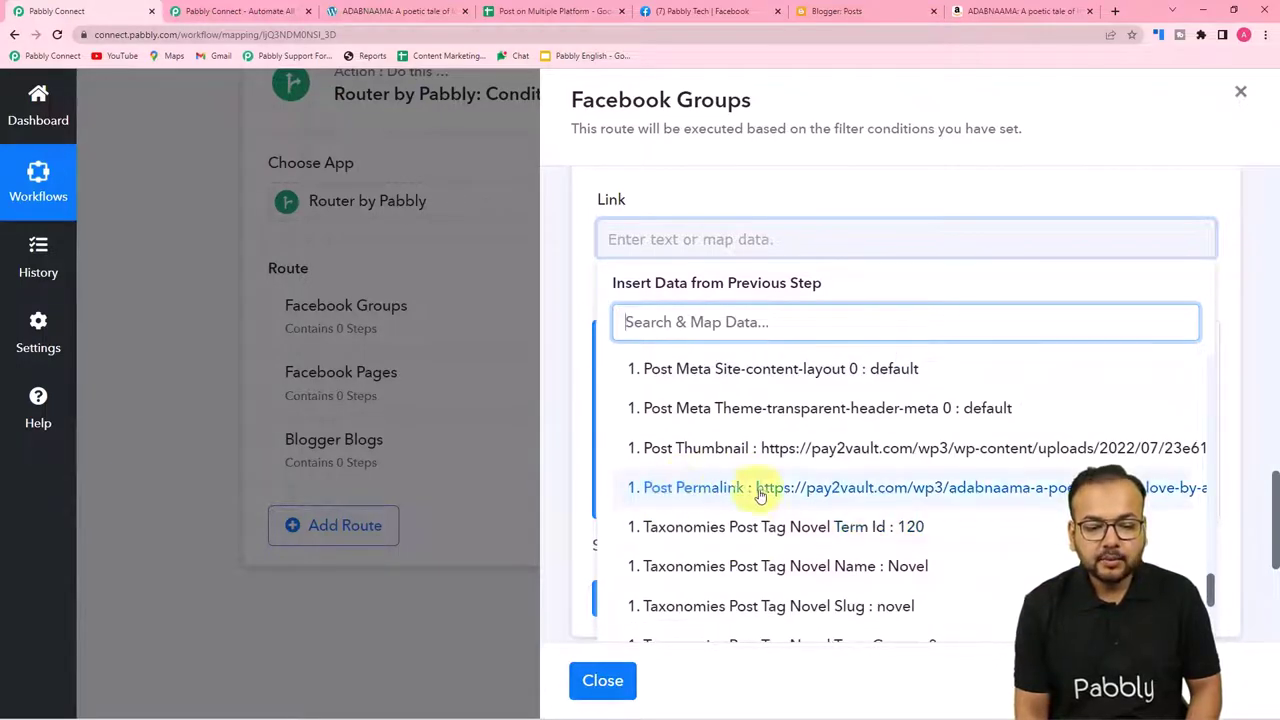
click(770, 488)
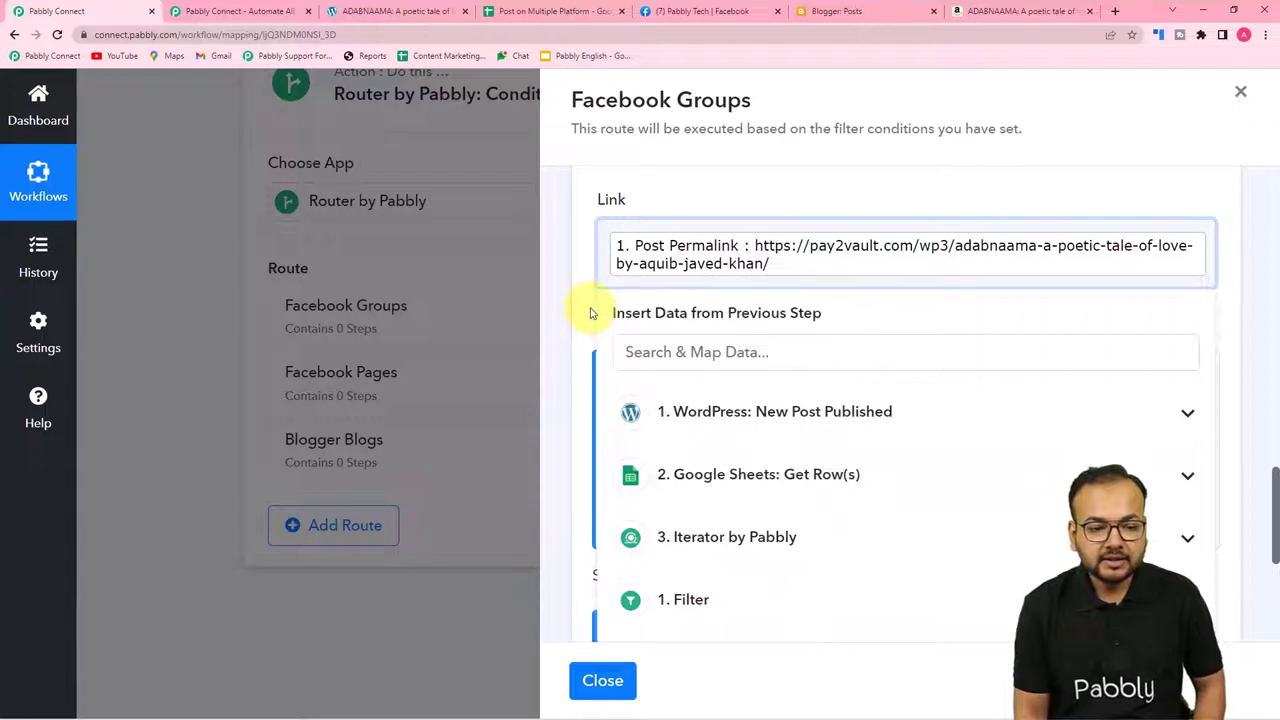
click(590, 312)
Look over the Pabbly Tech group on Facebook, then return to Pabbly Connect to save the Facebook Groups action and send a test request
scroll(590, 312, down, 3)
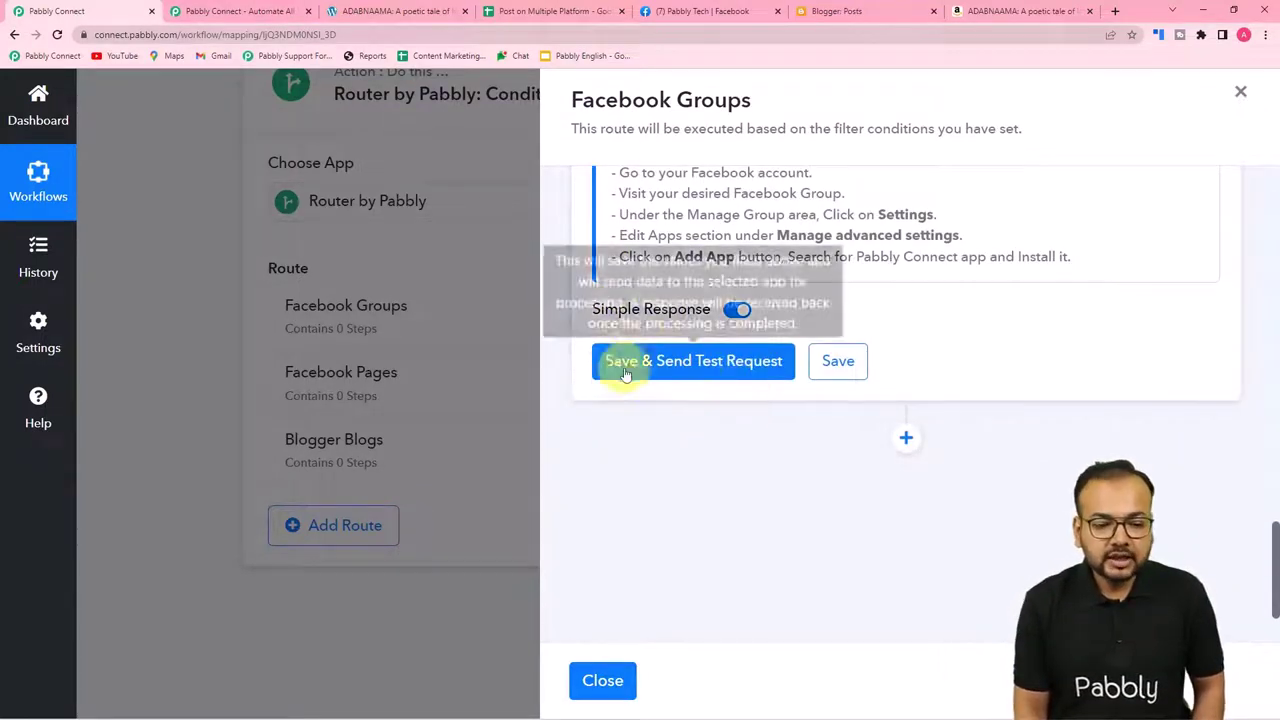
click(663, 12)
scroll(594, 355, down, 3)
scroll(594, 362, down, 1)
scroll(594, 360, up, 4)
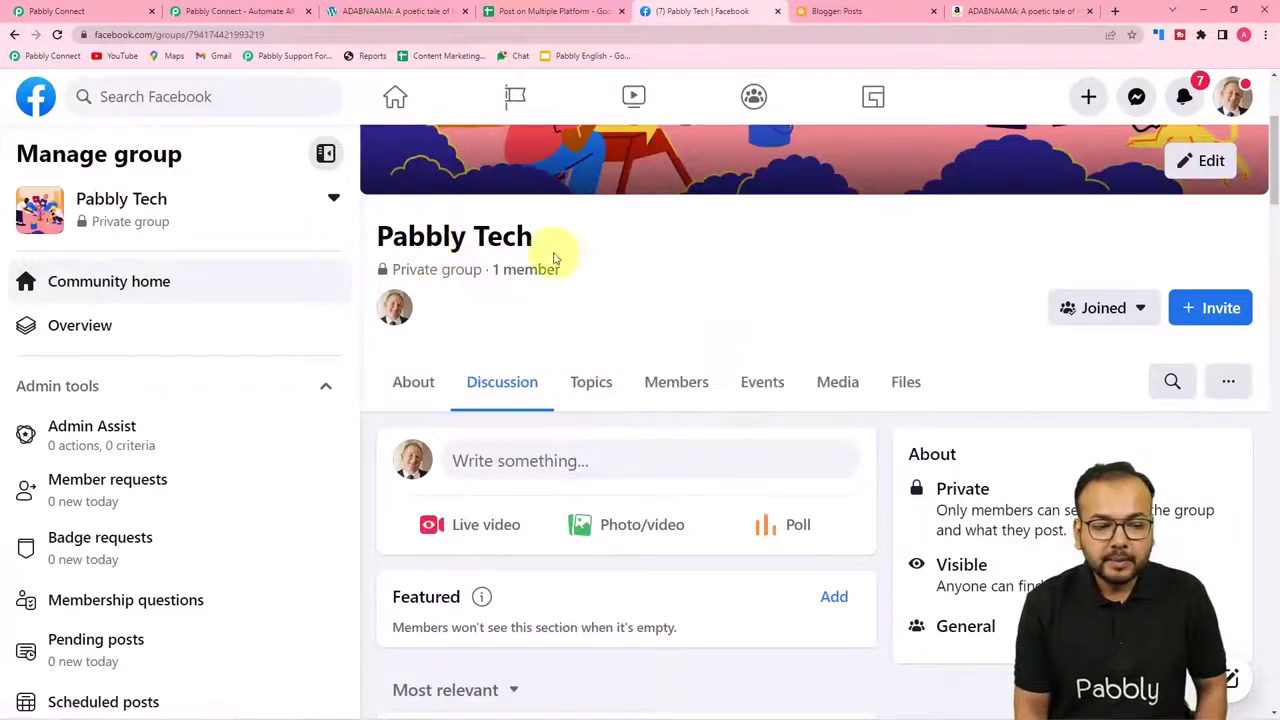
click(100, 11)
click(615, 360)
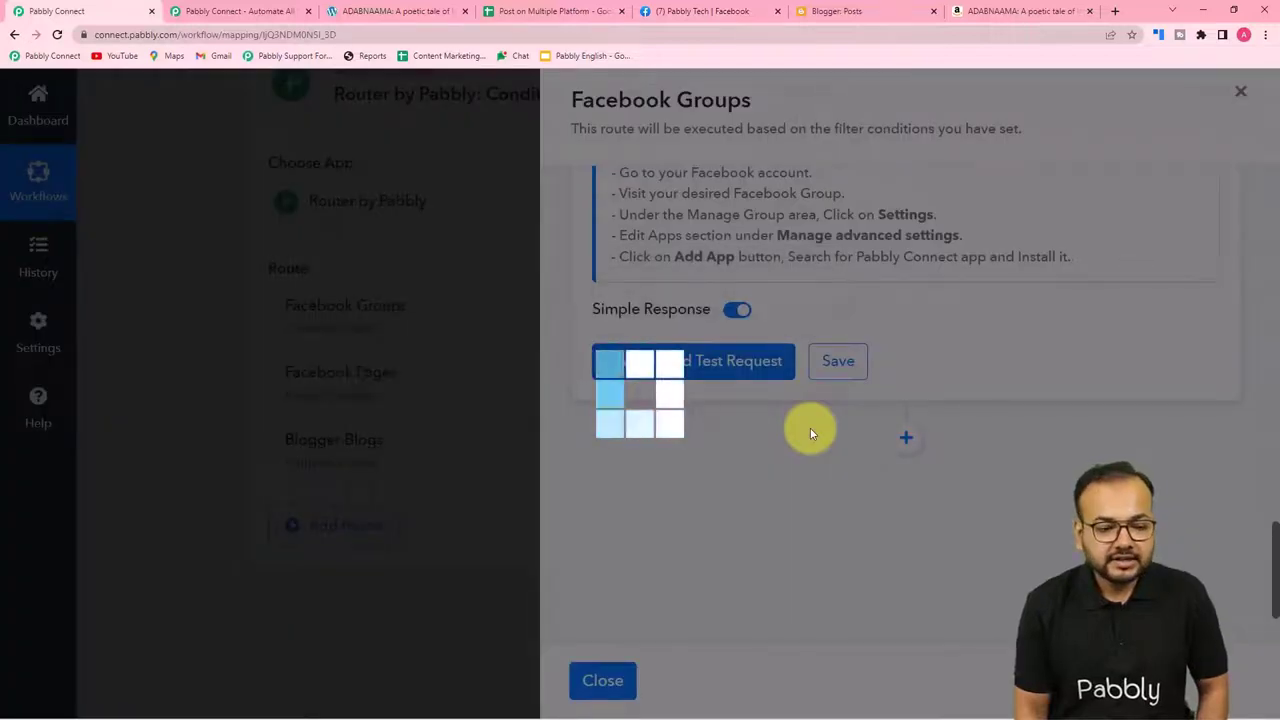
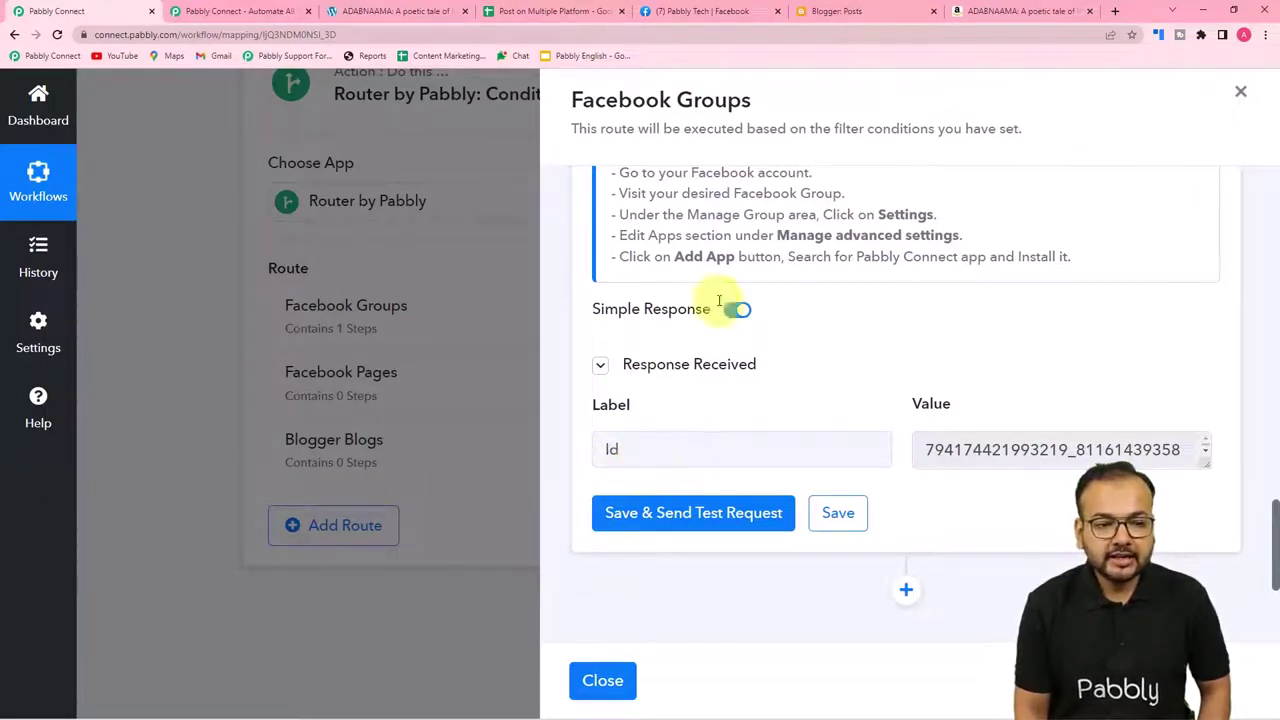
Switch to Facebook, reload the Pabbly Tech group, and compare its newest post with the original WordPress post
click(700, 11)
scroll(438, 220, down, 3)
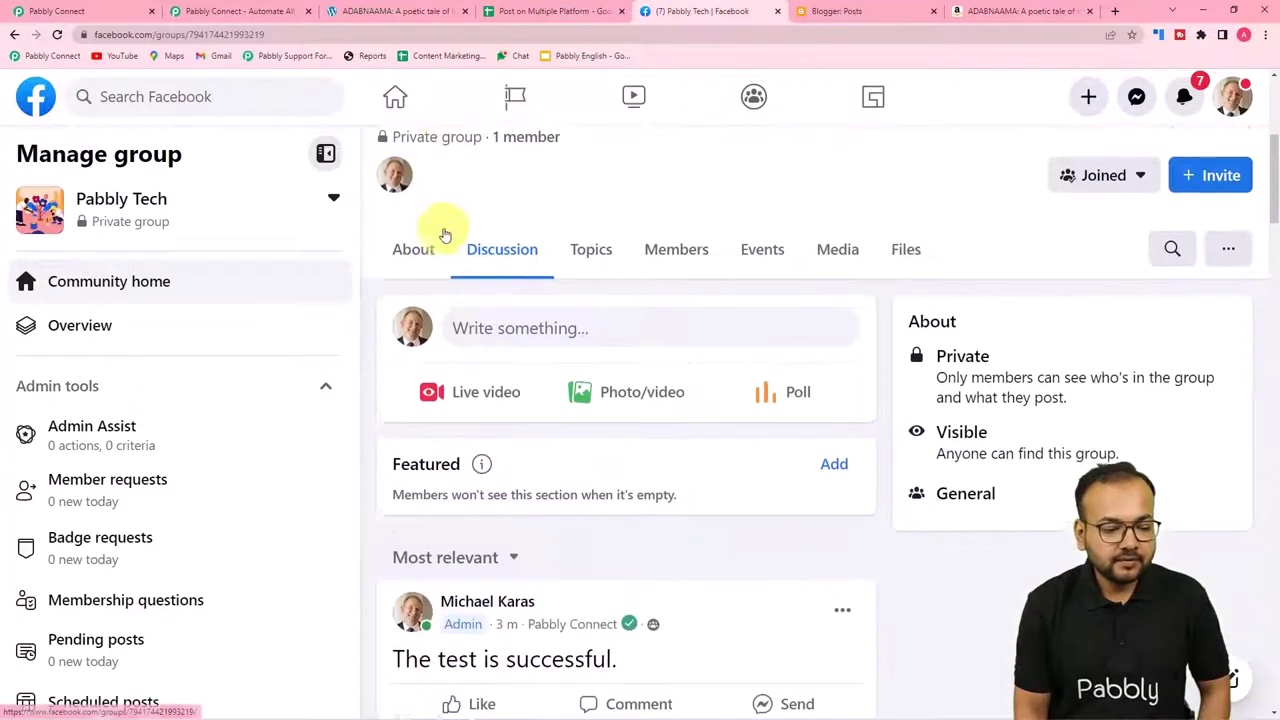
click(56, 35)
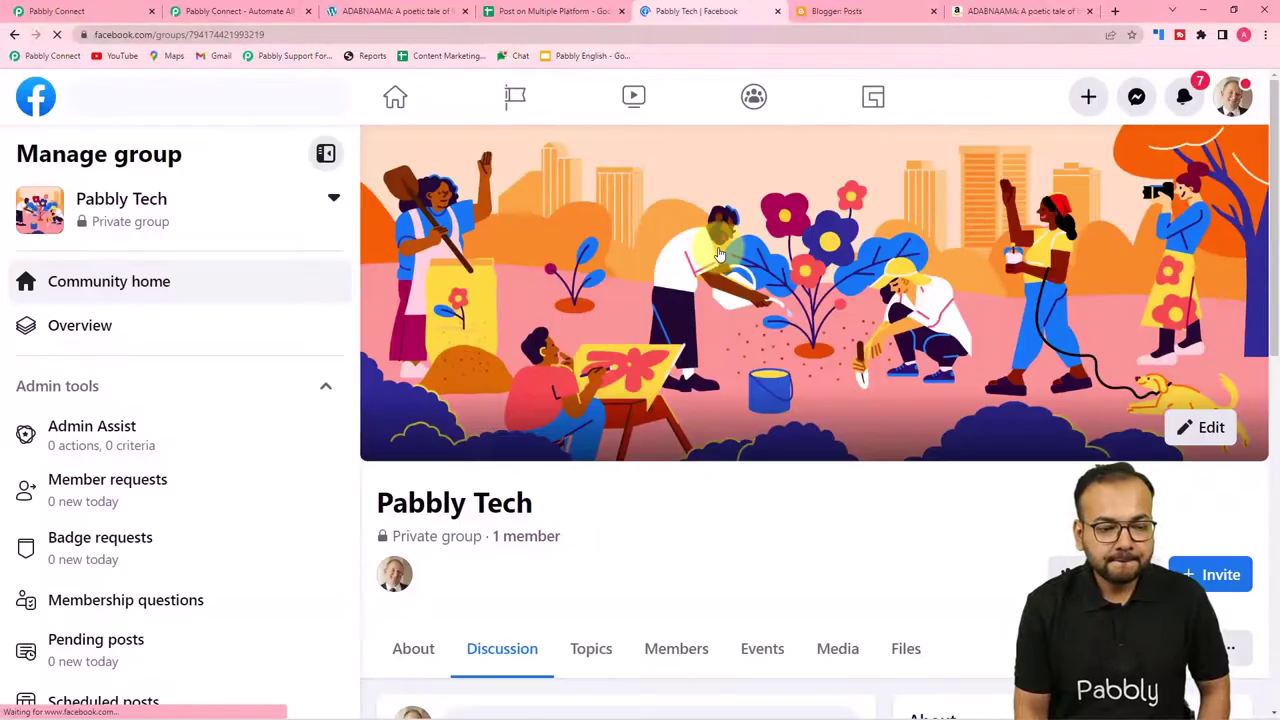
scroll(720, 254, down, 5)
scroll(720, 254, down, 3)
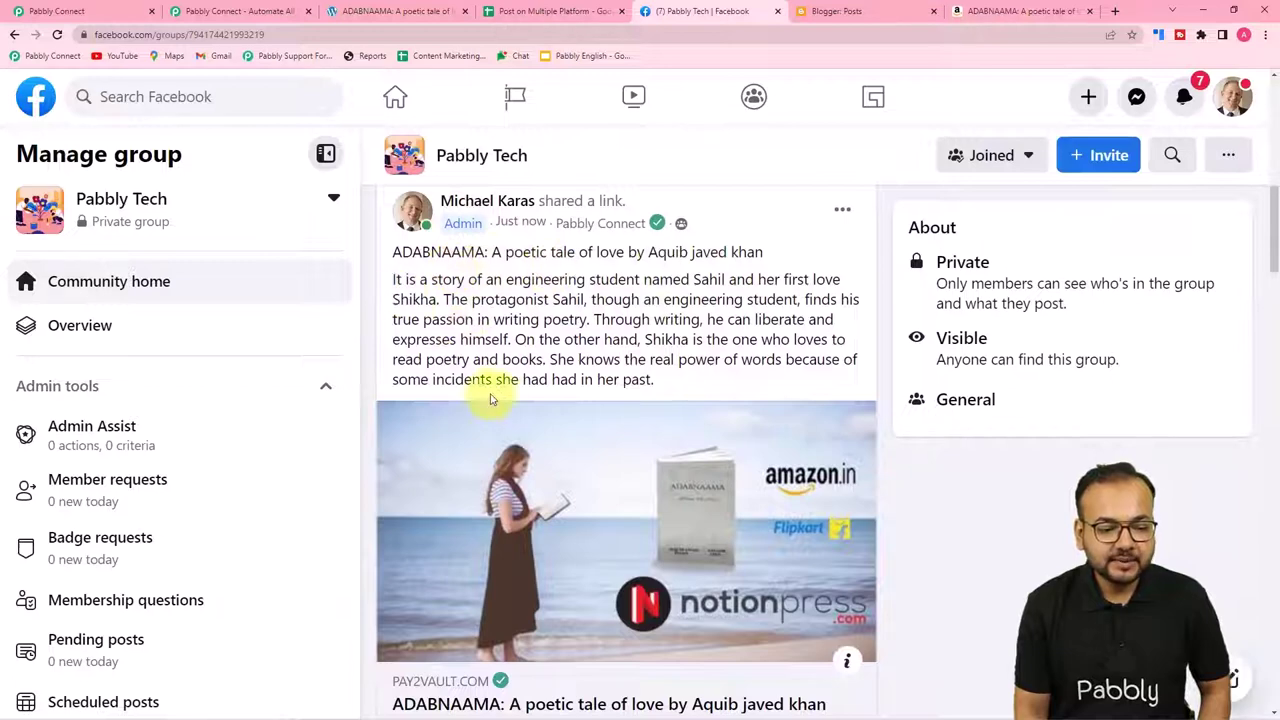
scroll(445, 368, down, 2)
scroll(765, 528, up, 2)
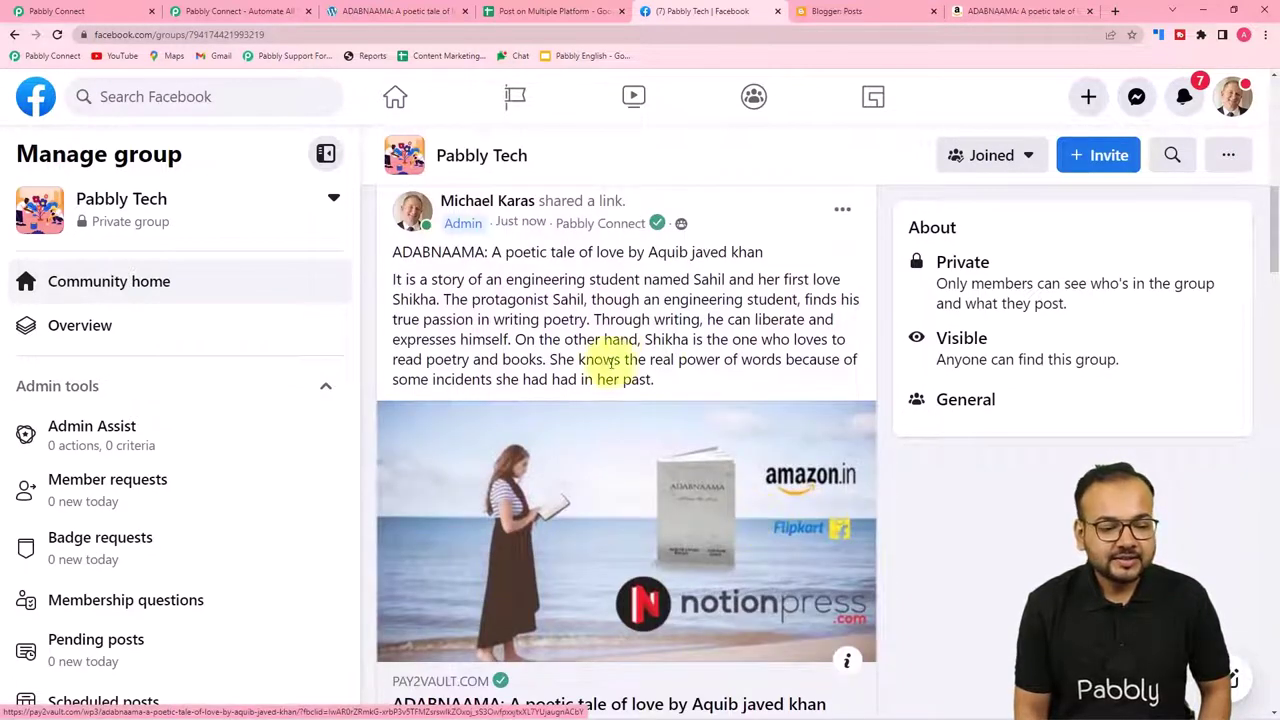
click(370, 11)
scroll(434, 306, up, 2)
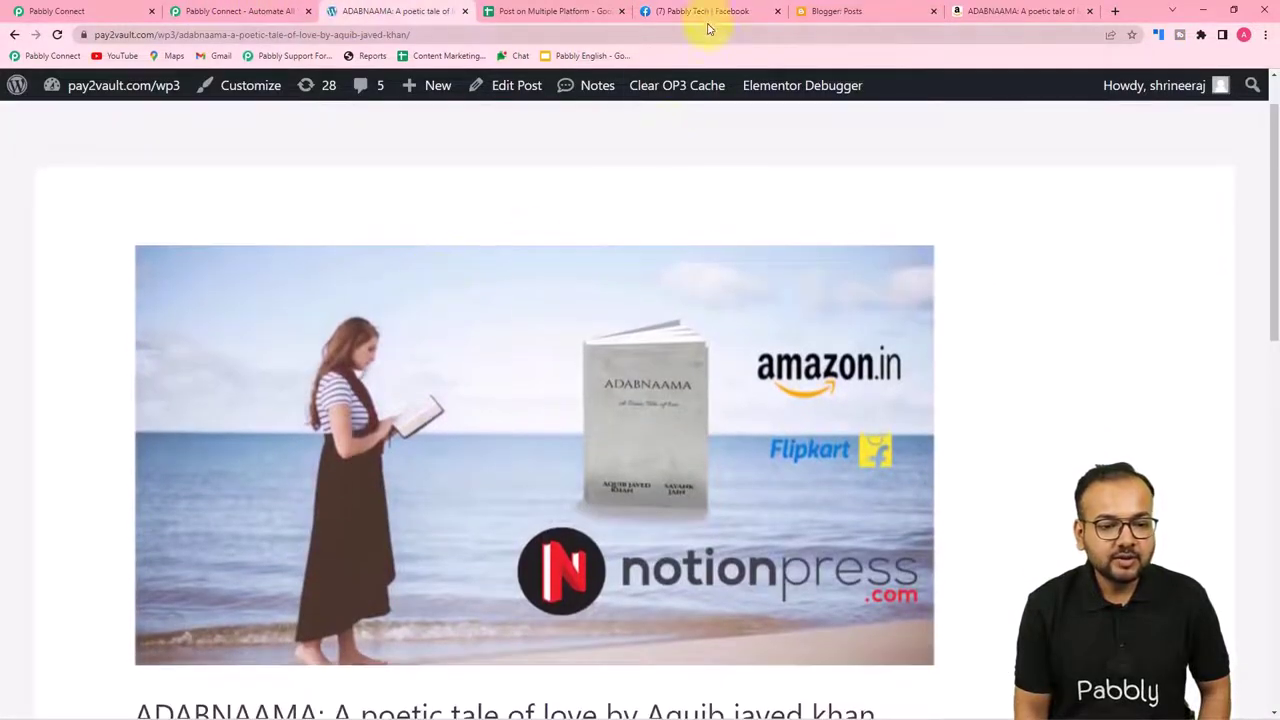
click(707, 12)
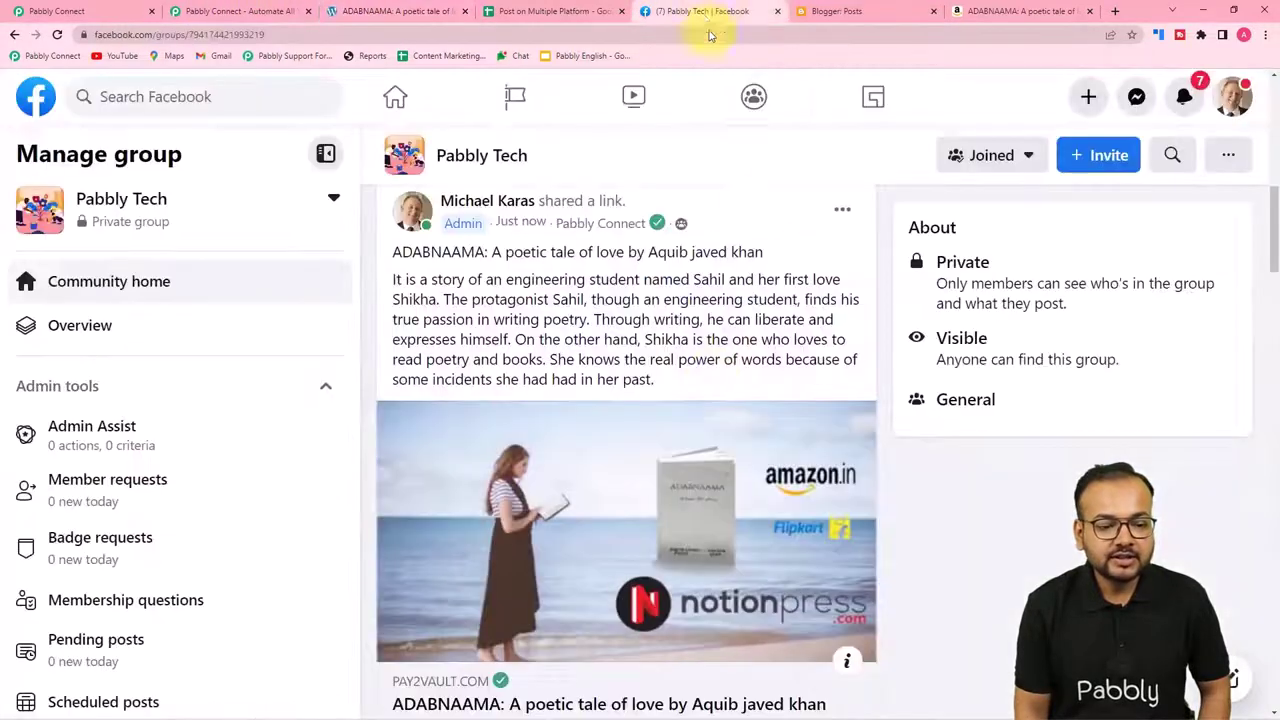
Return to Pabbly Connect and review the Facebook Groups field mappings against the group rows in the Platform sheet
click(128, 12)
scroll(833, 508, up, 10)
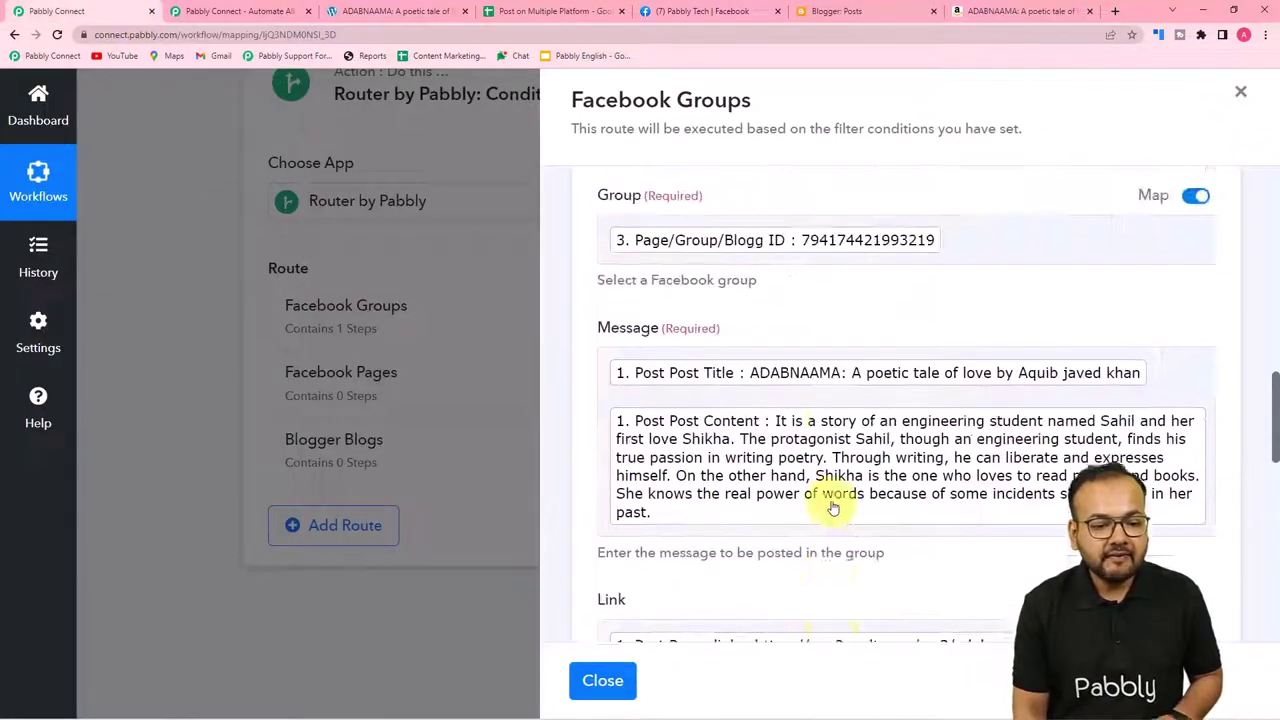
scroll(833, 508, up, 2)
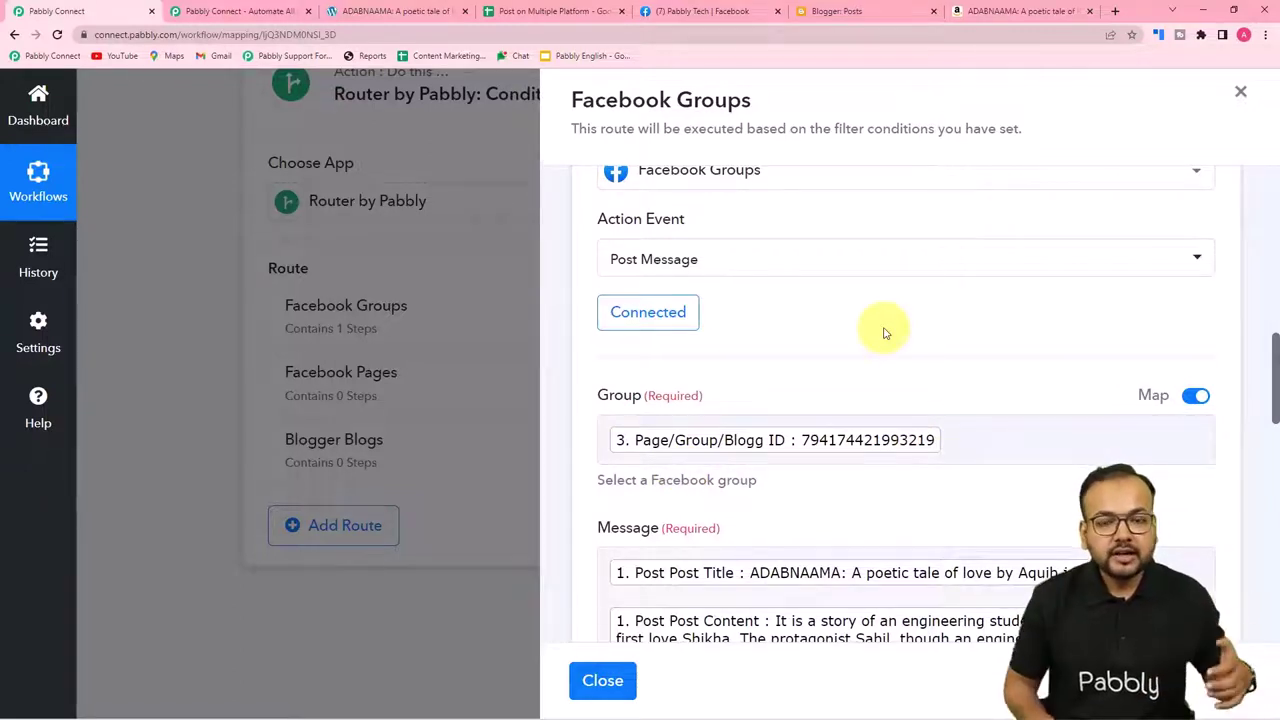
click(558, 11)
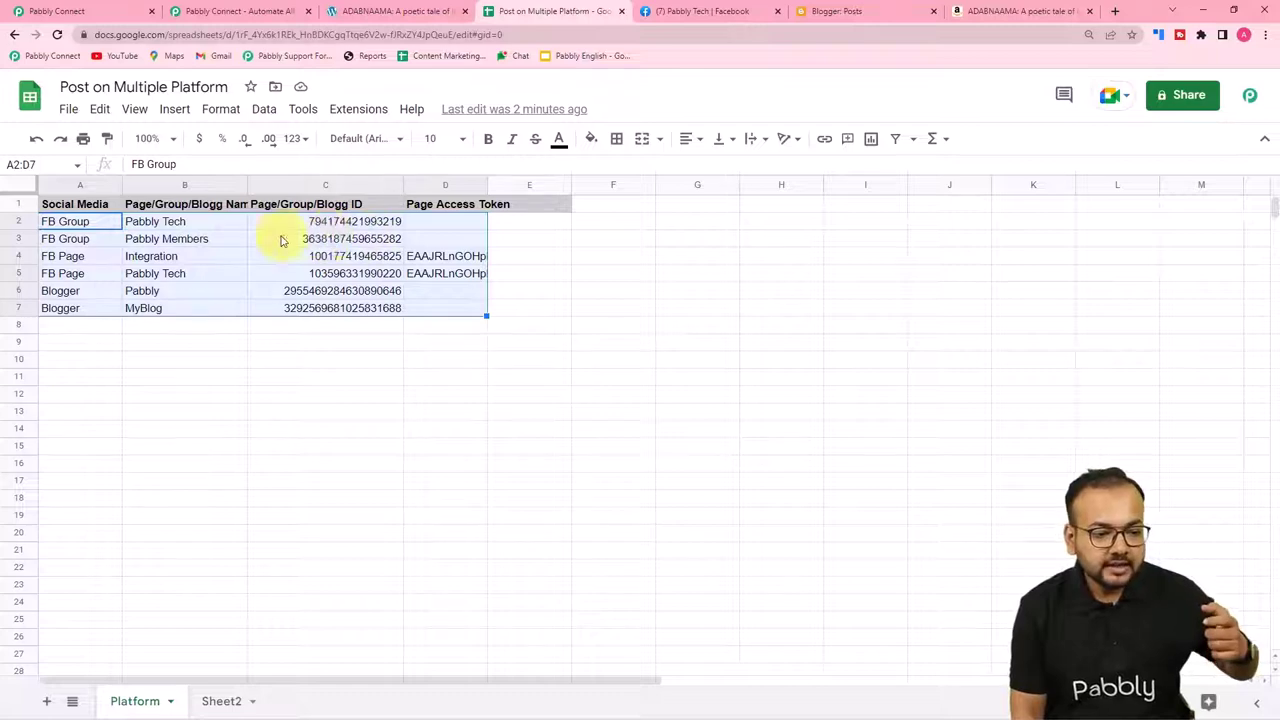
click(110, 11)
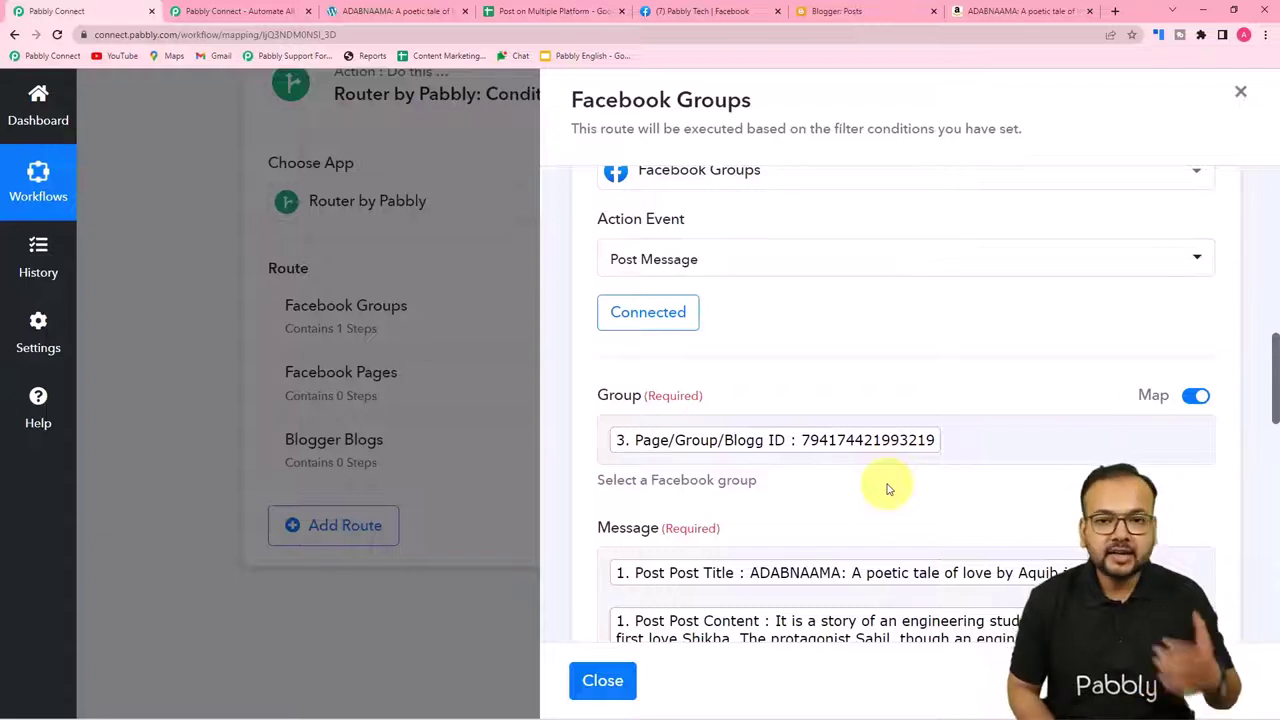
scroll(891, 486, down, 1)
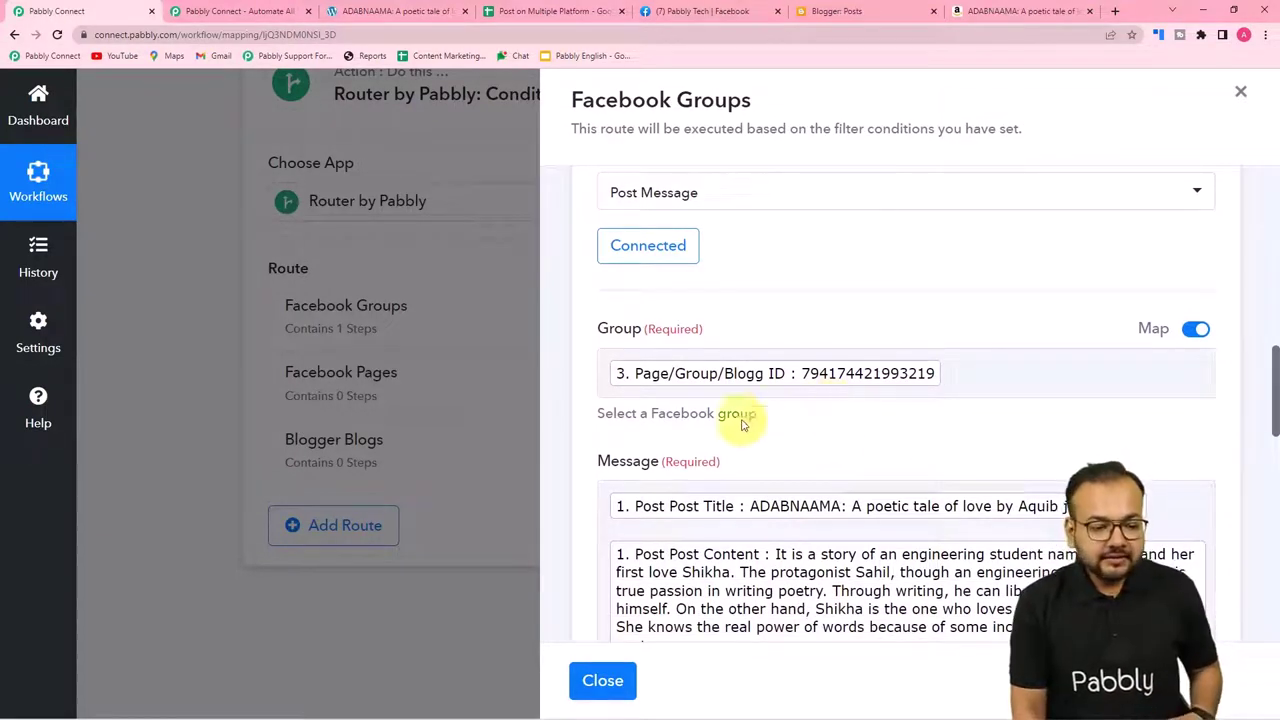
Close the Facebook Groups route and set the Facebook Pages route's filter to the Iterator's Social Media label with type Equal to
click(603, 680)
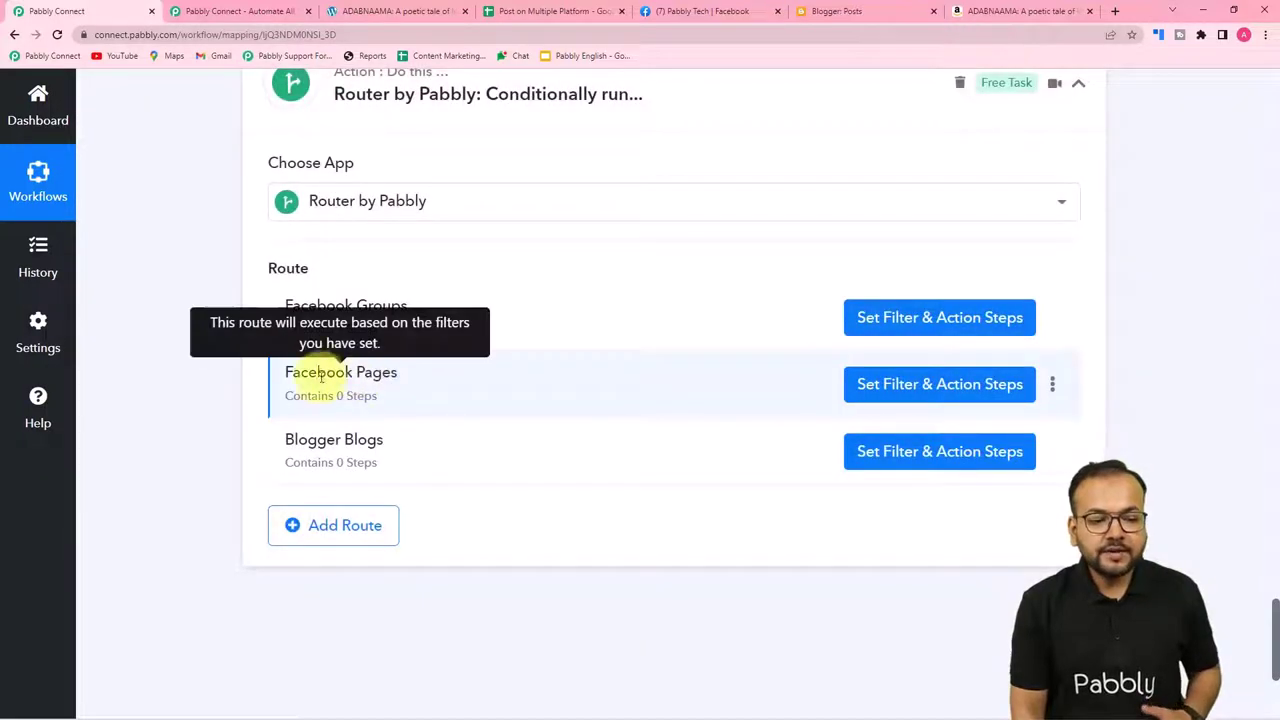
click(885, 388)
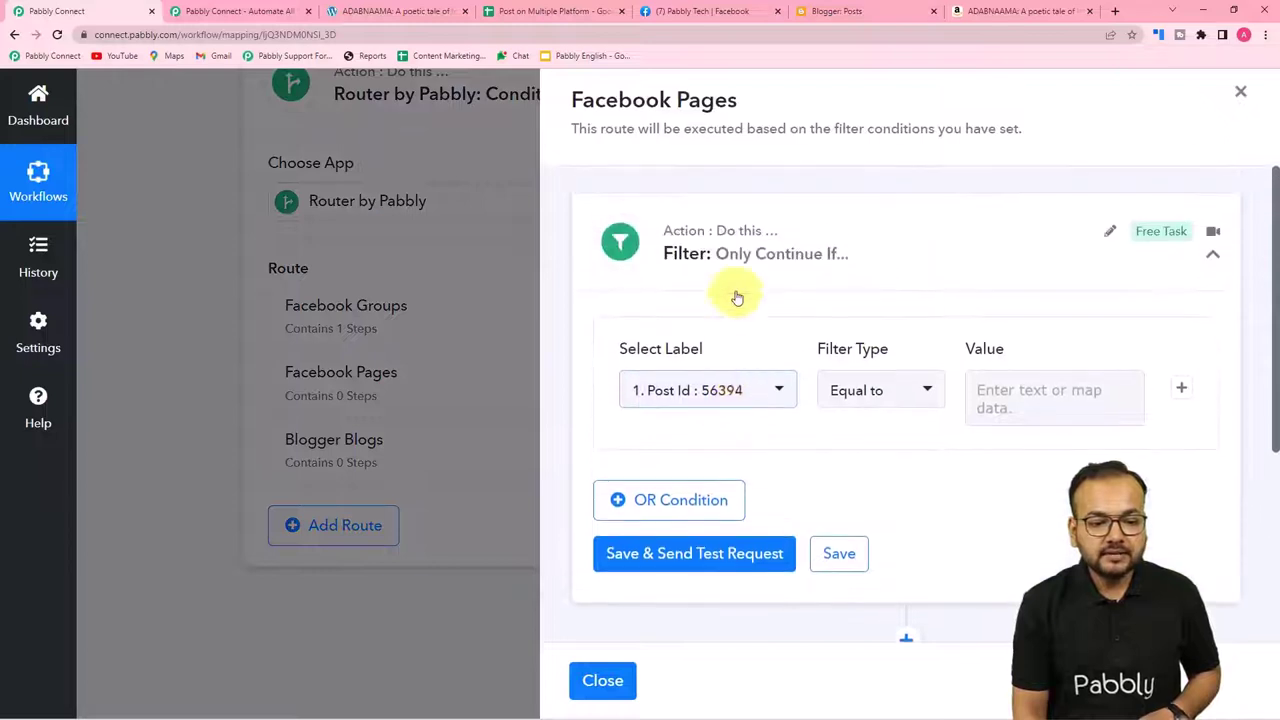
click(737, 392)
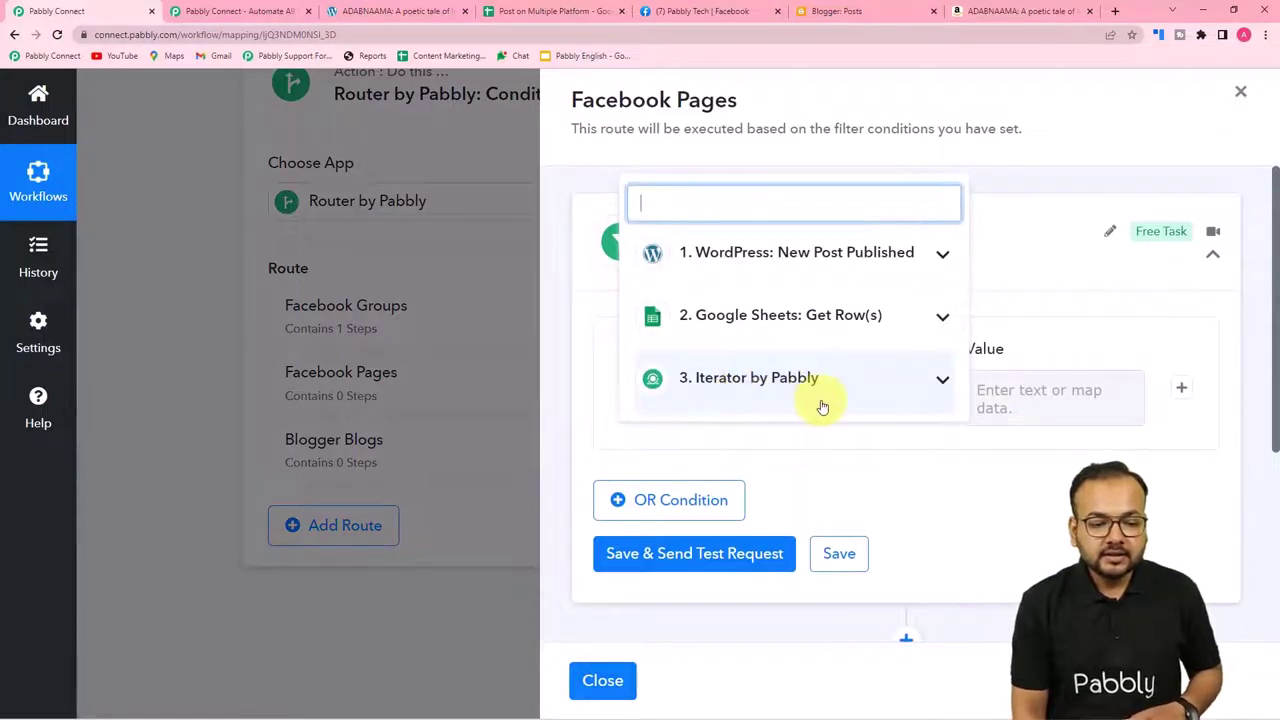
click(786, 386)
scroll(788, 366, down, 1)
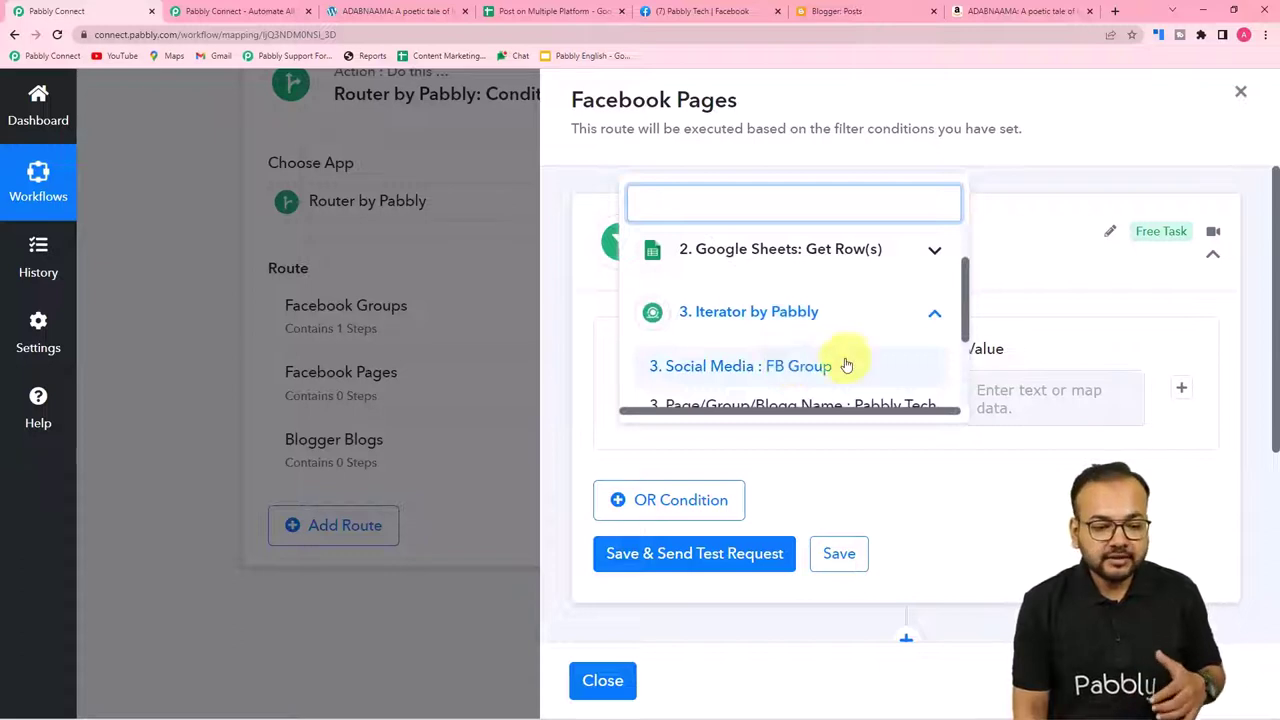
click(742, 372)
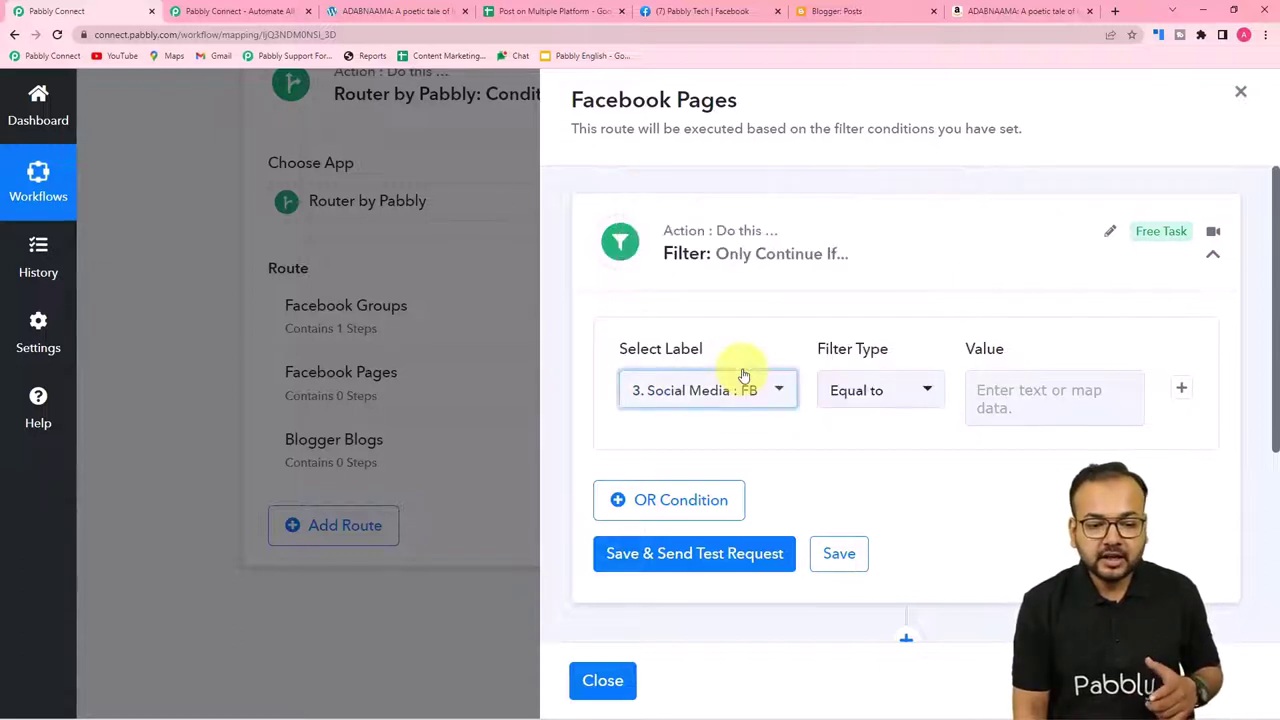
click(866, 398)
click(874, 242)
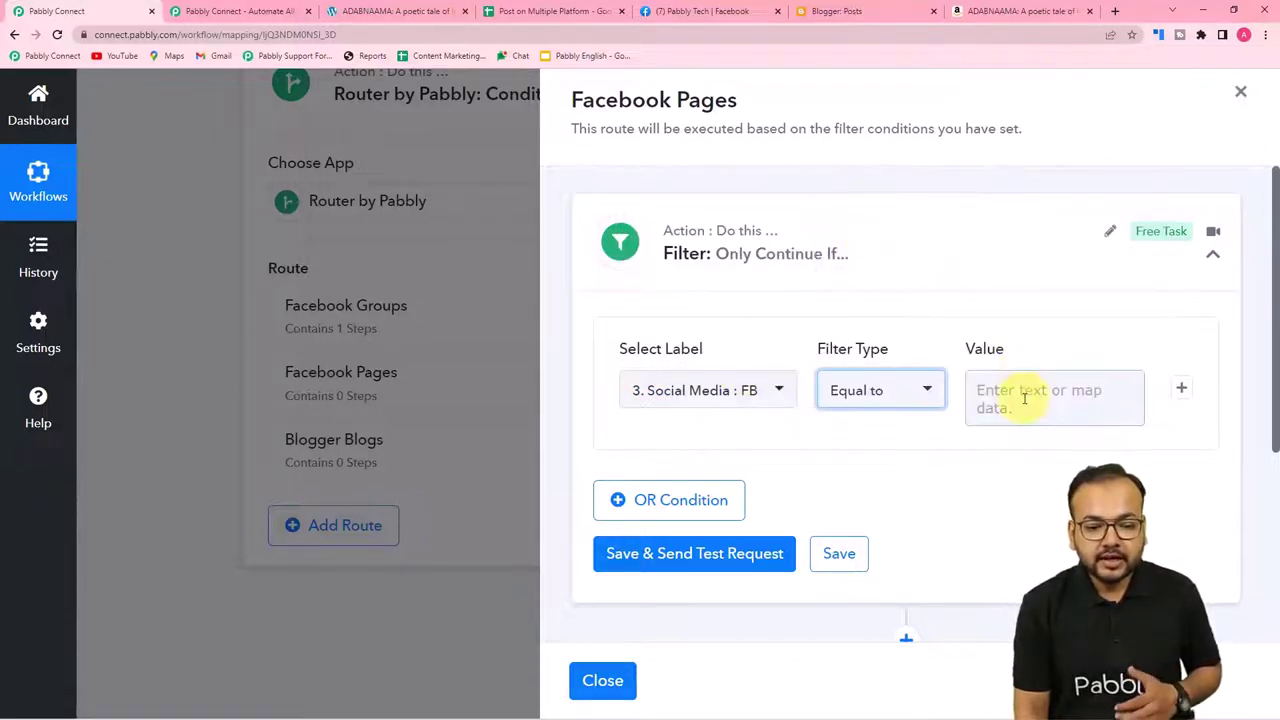
Enter Fb page as the filter value, checking the wording against the Social Media column in the Platform sheet
click(1024, 398)
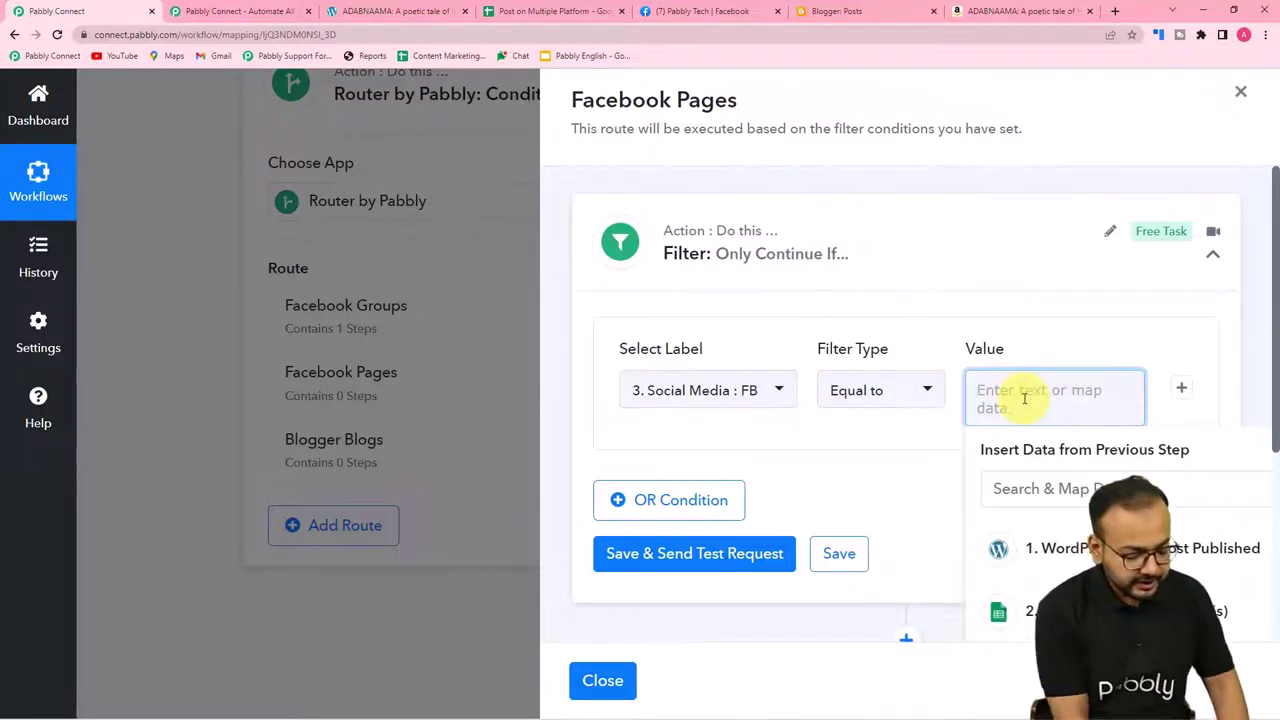
text(Fb pages)
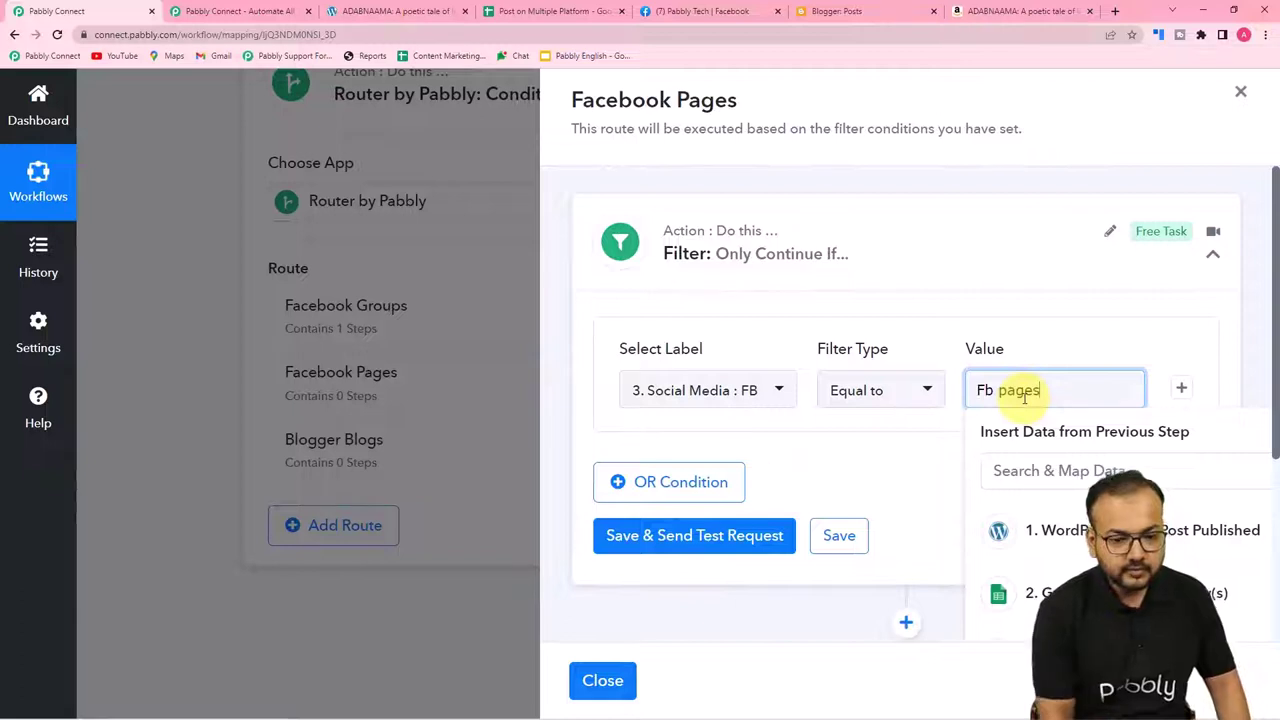
click(545, 14)
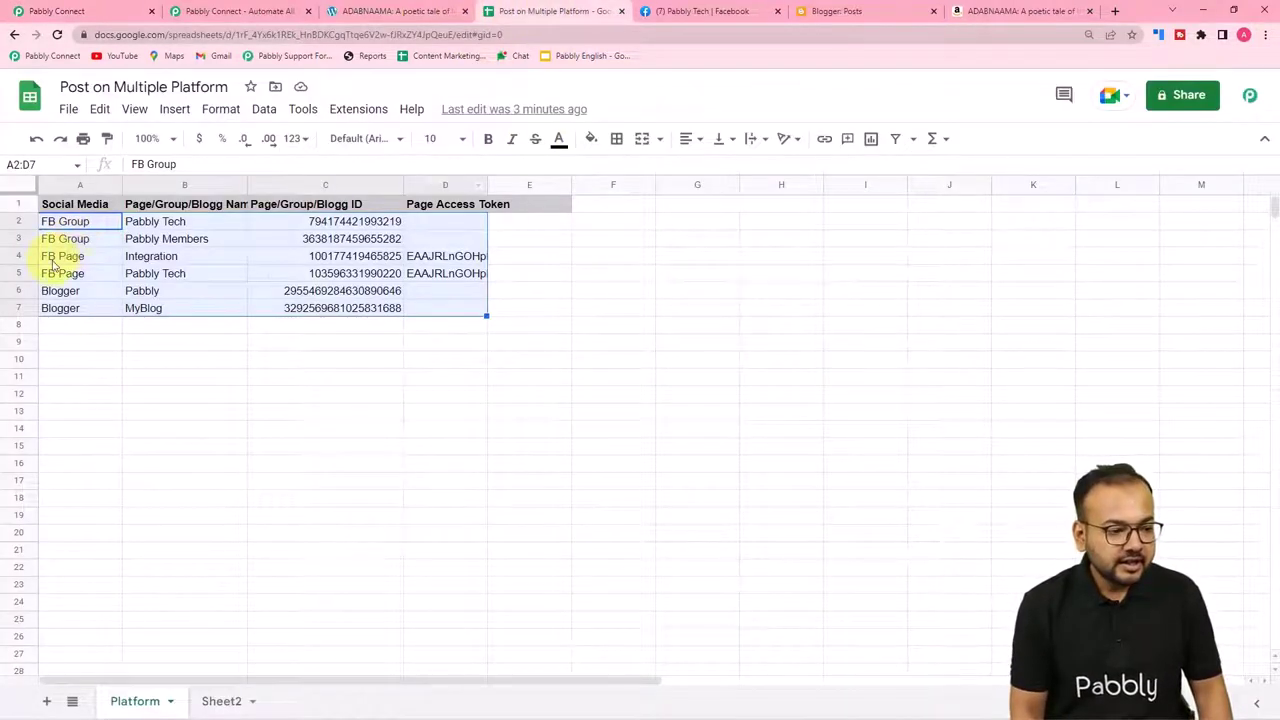
click(50, 11)
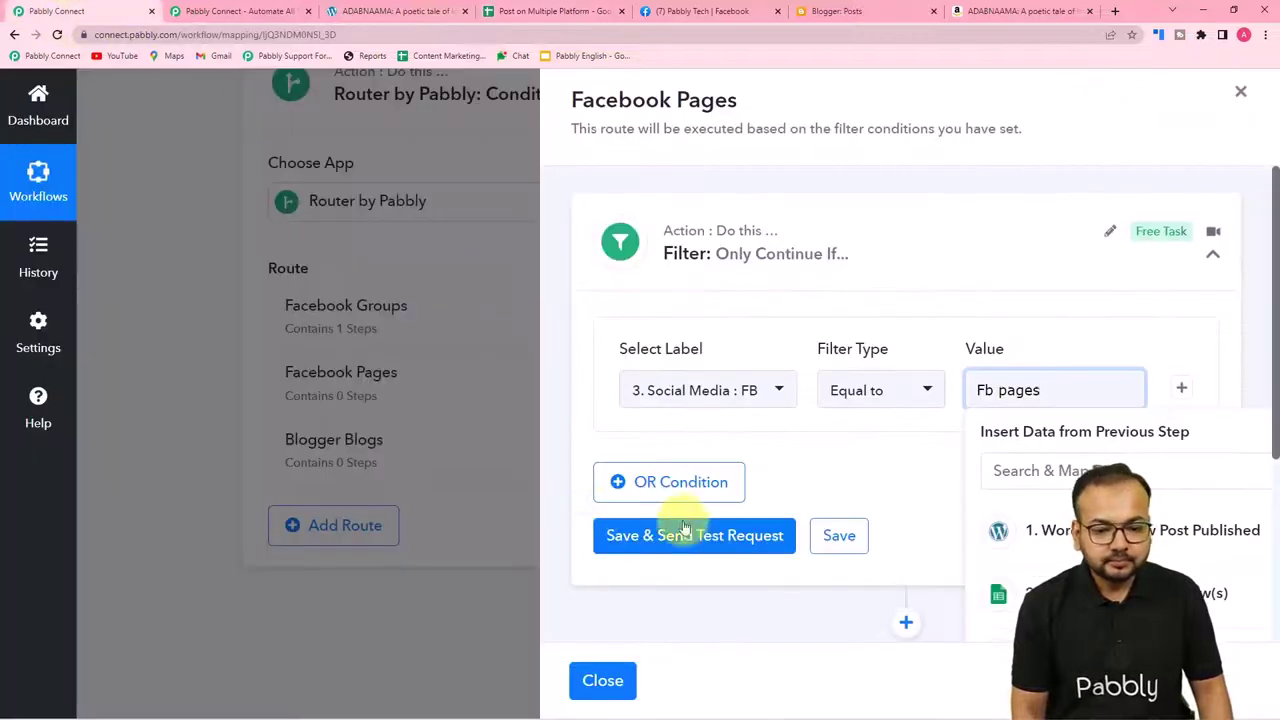
key(BackSpace)
click(914, 437)
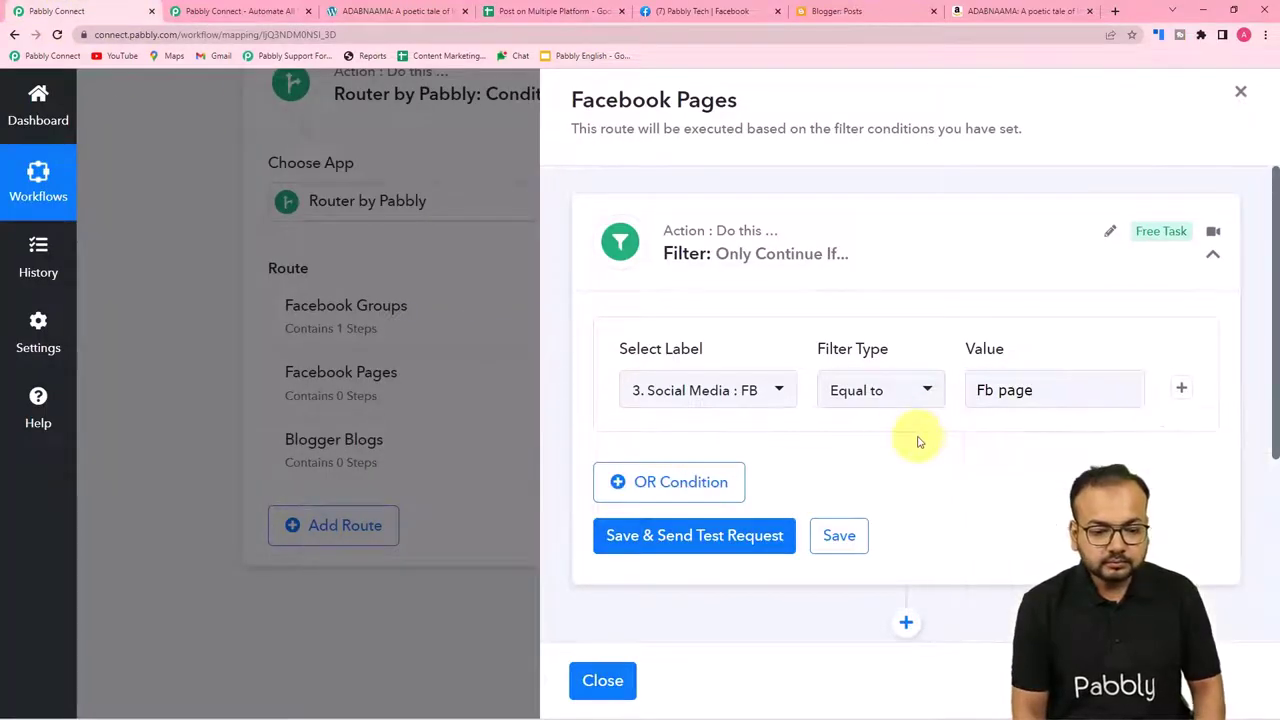
Save the Facebook Pages filter with a test request, and review the response against the Iterator's Social Media label
click(749, 535)
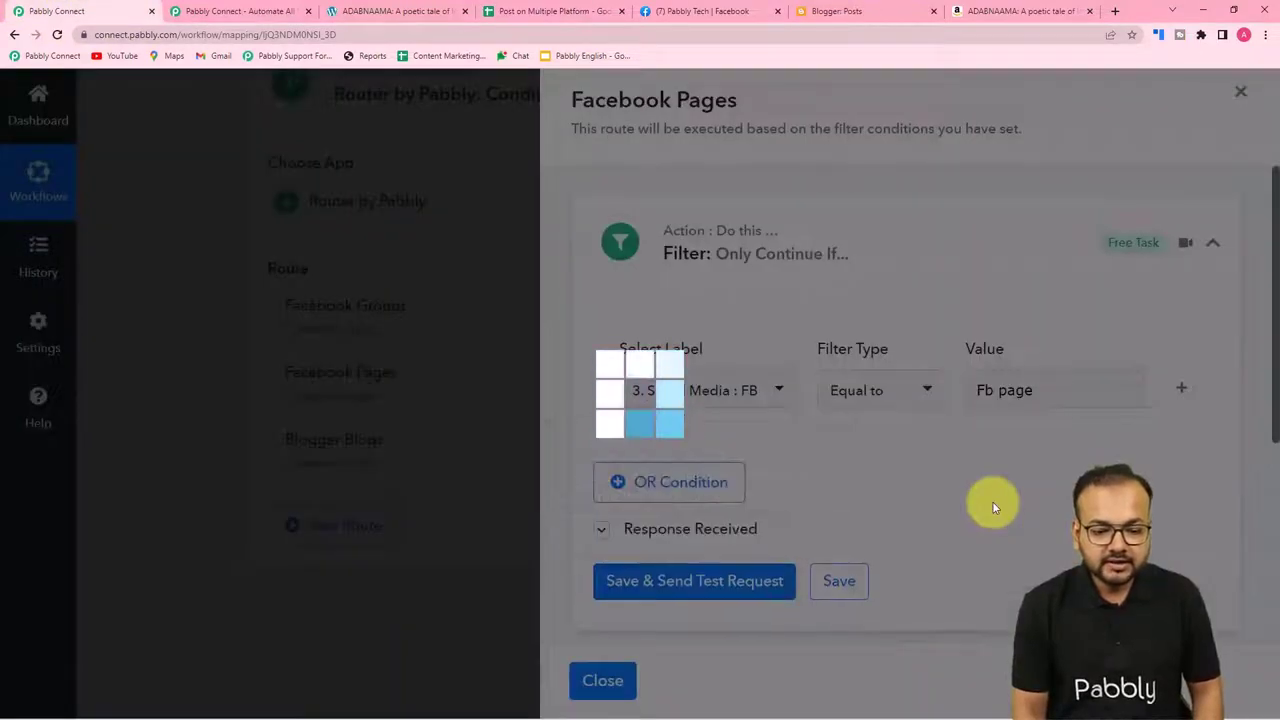
scroll(992, 507, down, 2)
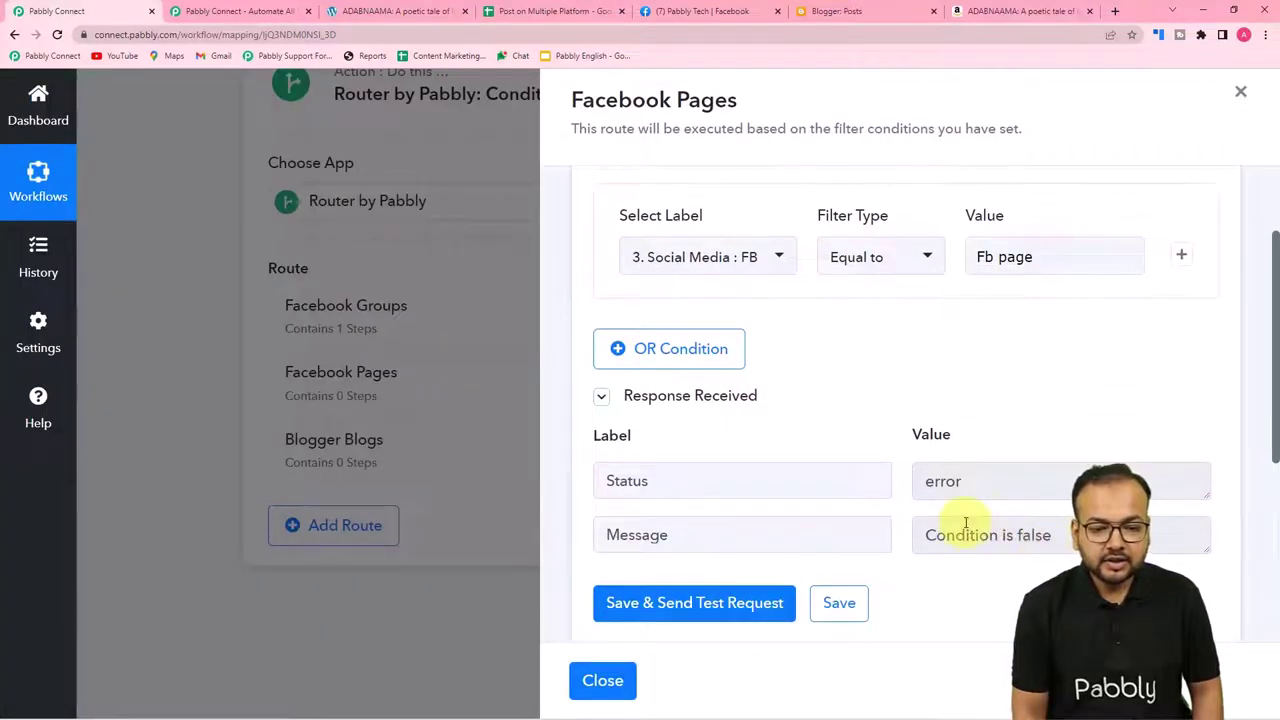
click(766, 257)
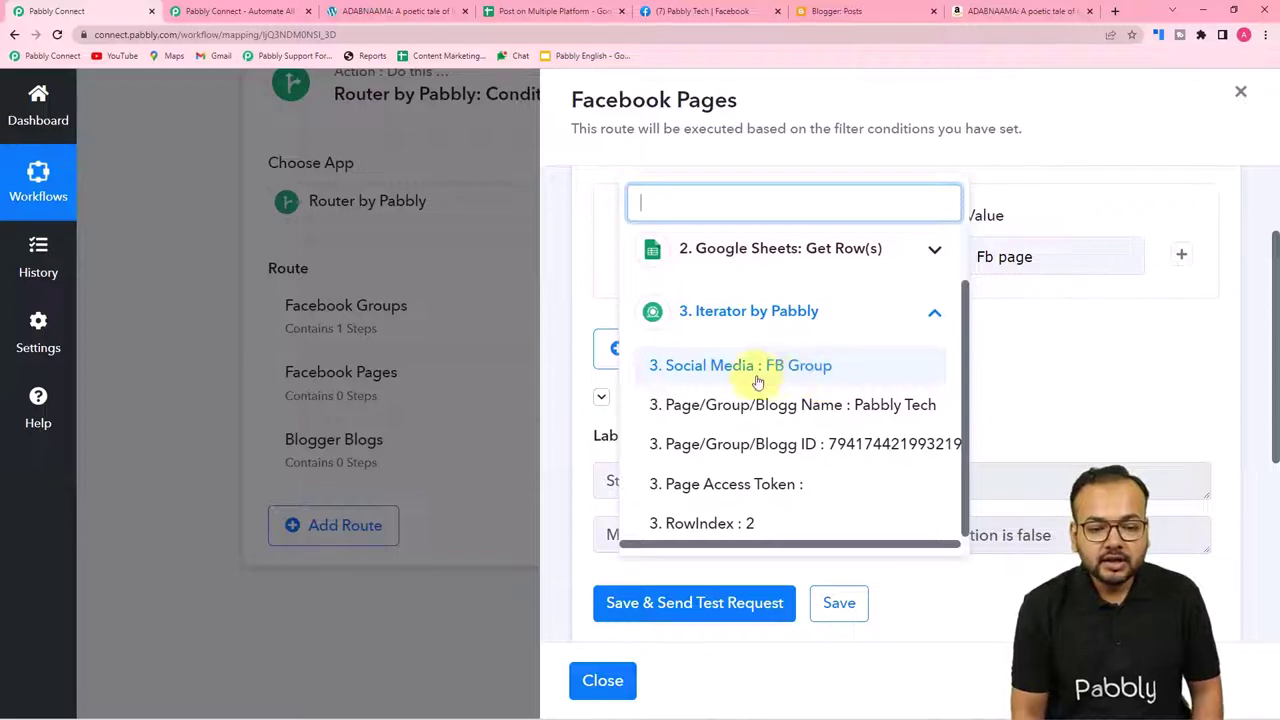
click(1040, 347)
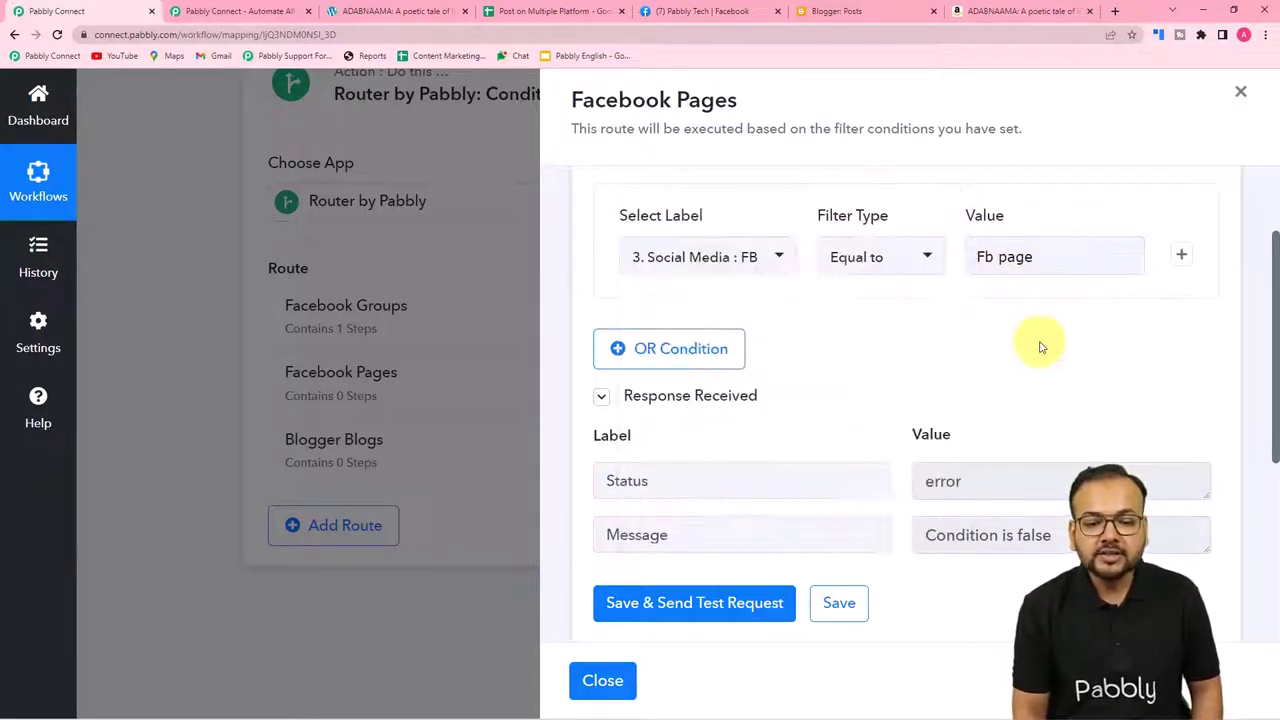
Correct the filter value to FB Page, matching the capitalization used in the Platform sheet
click(1004, 257)
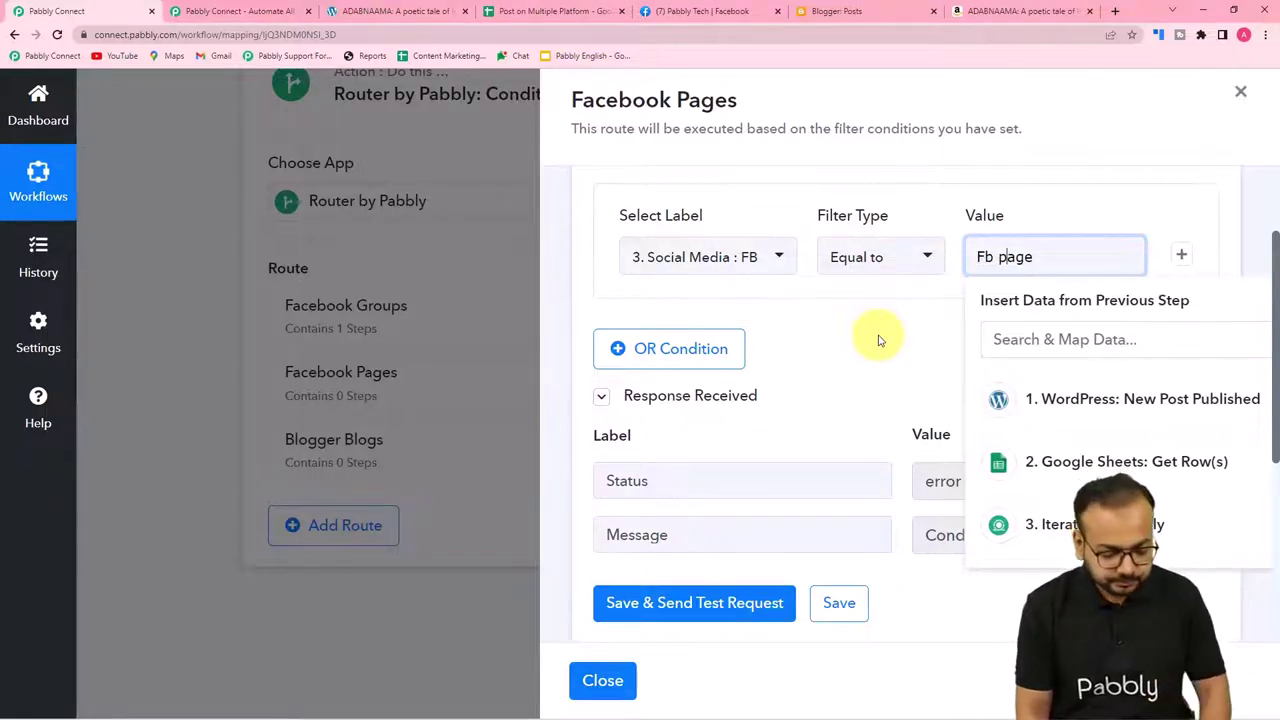
click(560, 11)
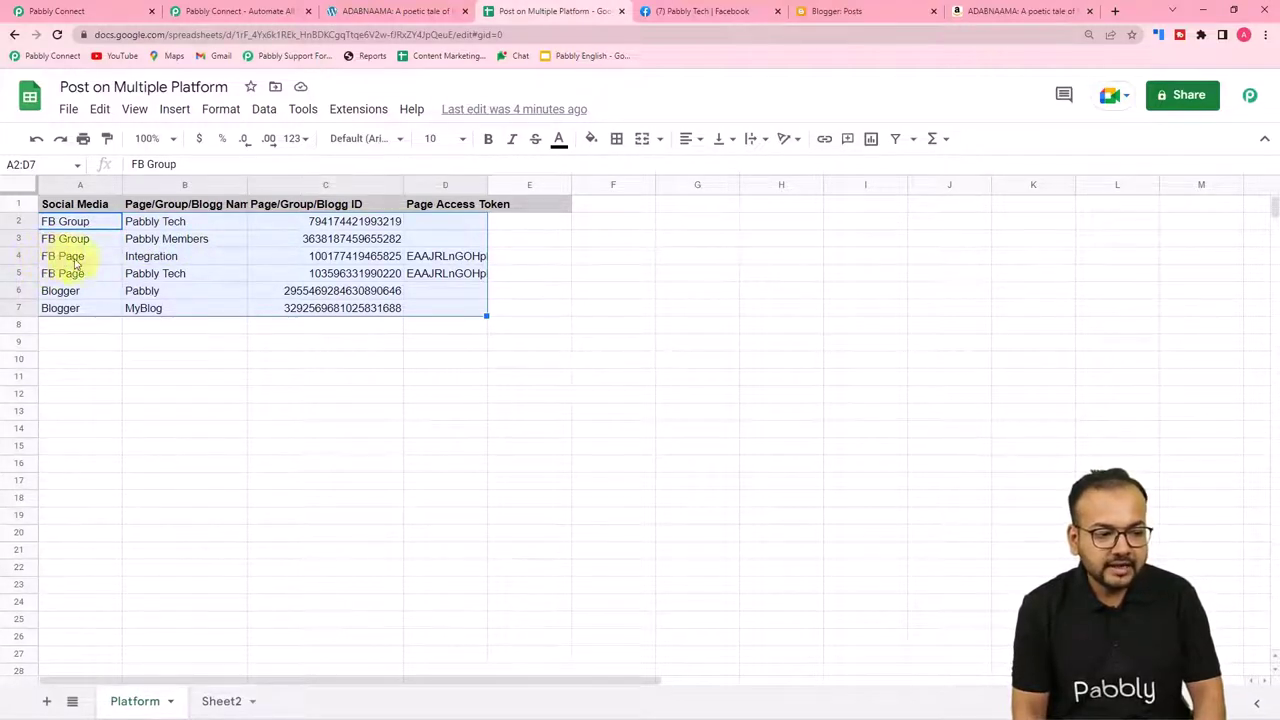
click(110, 11)
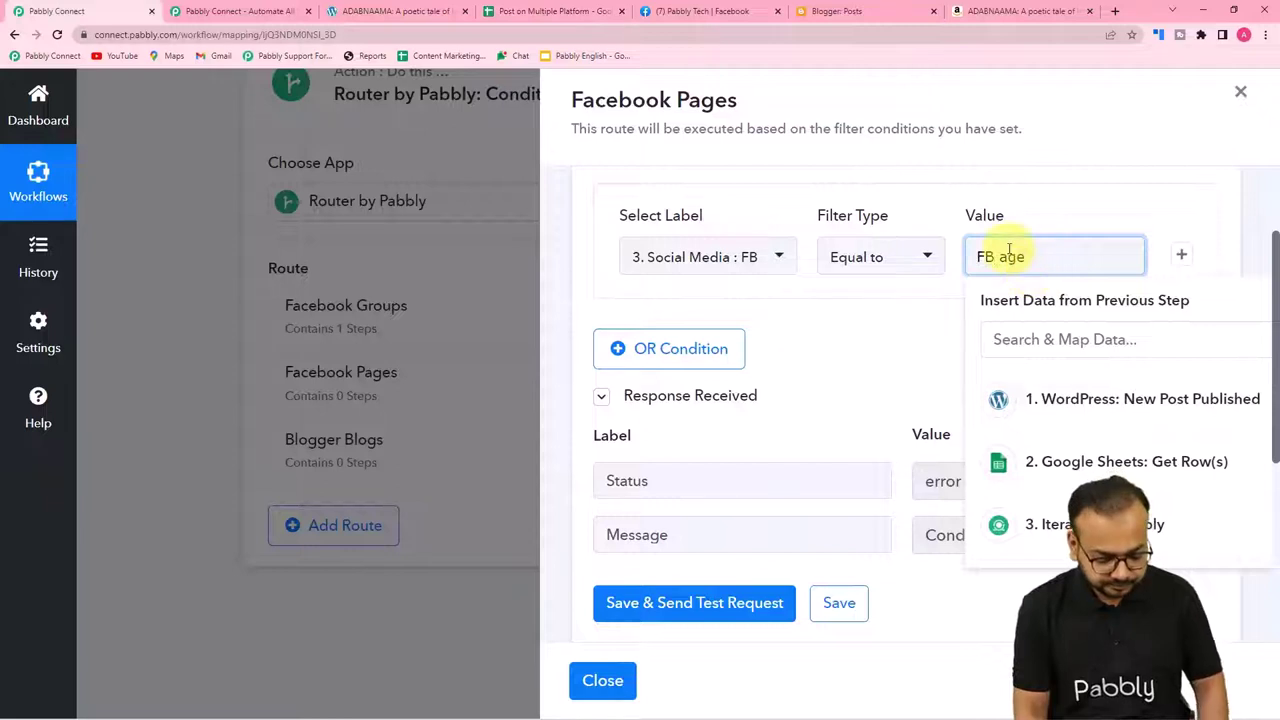
click(920, 307)
scroll(891, 350, down, 1)
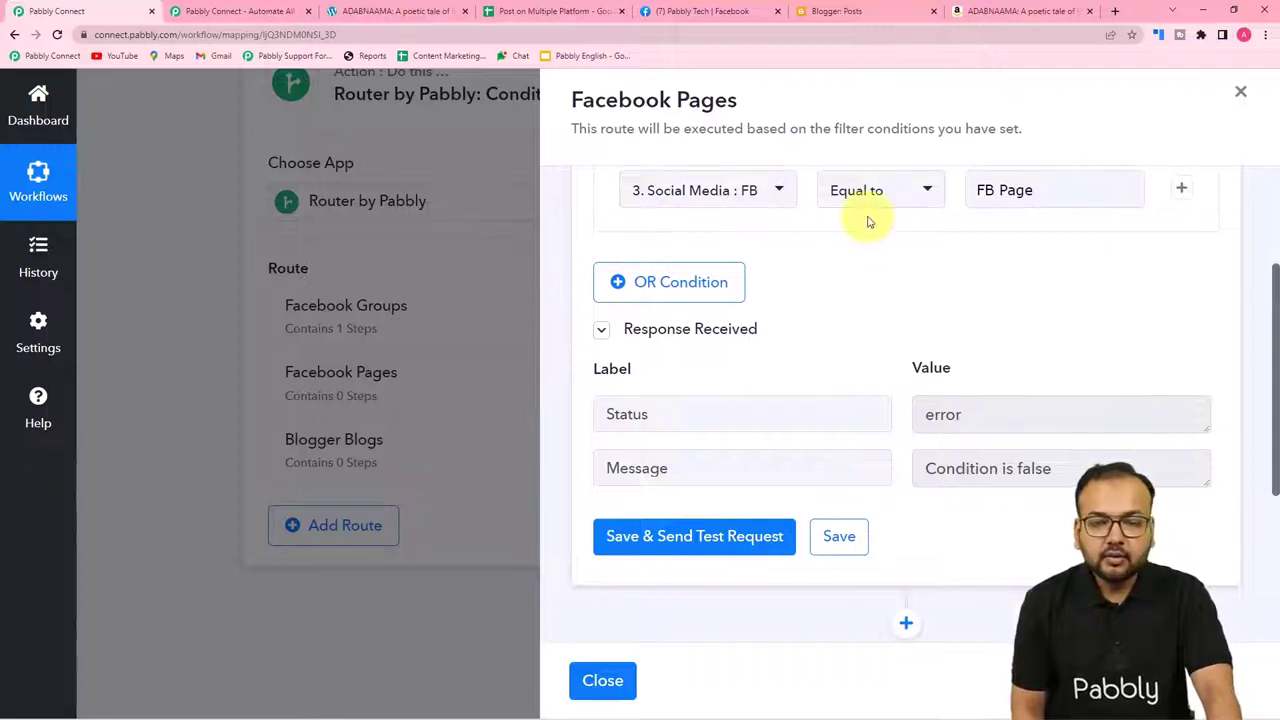
scroll(930, 251, down, 4)
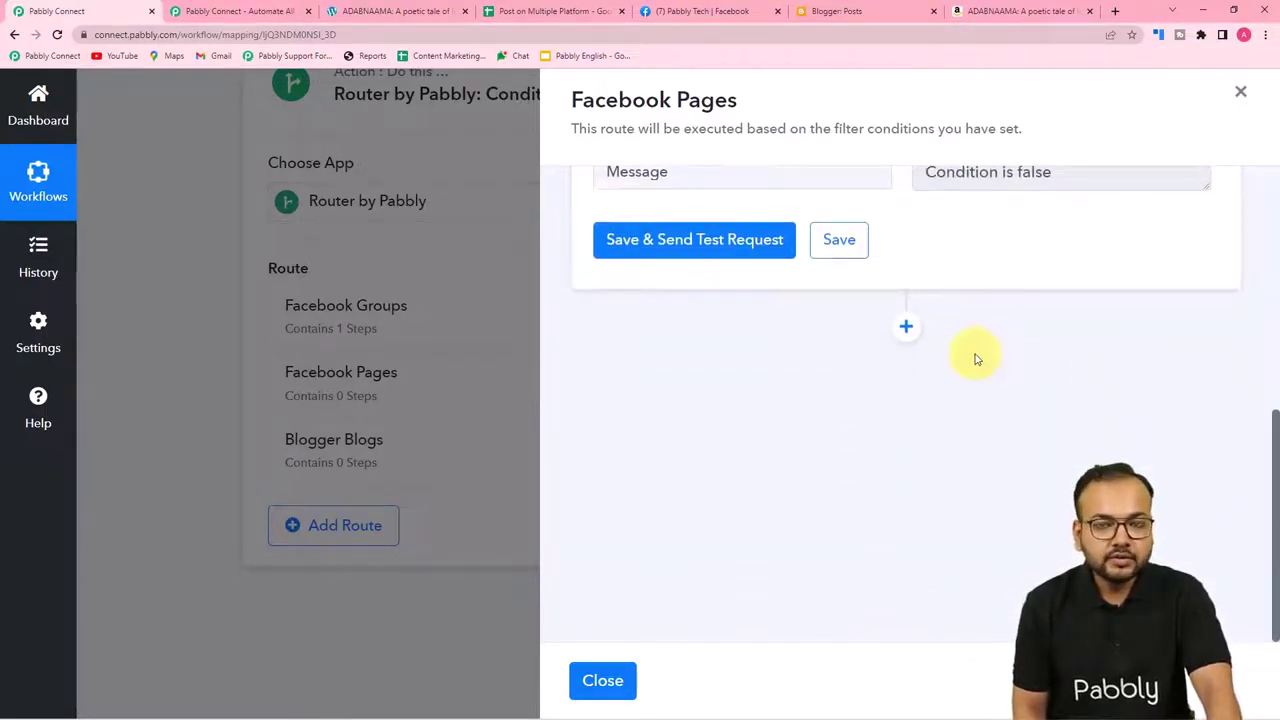
Add a Facebook Pages action with the Create Page Post event to the Facebook Pages route
click(906, 327)
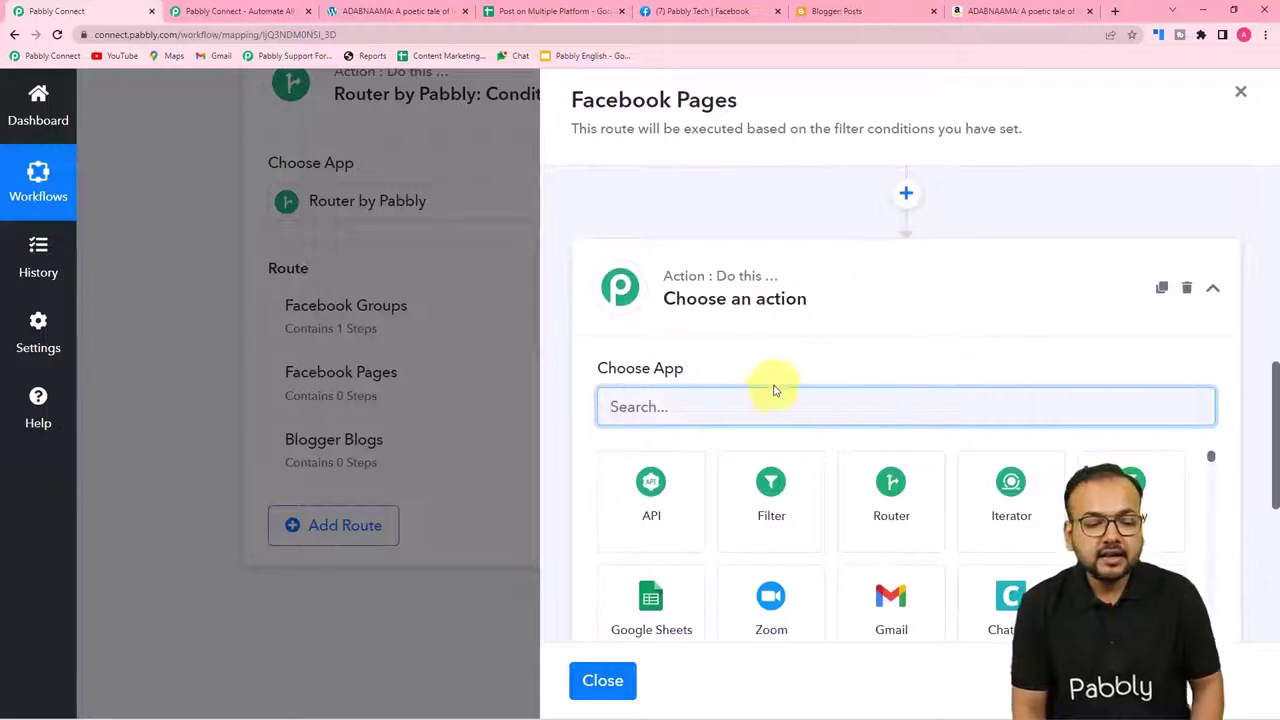
scroll(755, 373, down, 1)
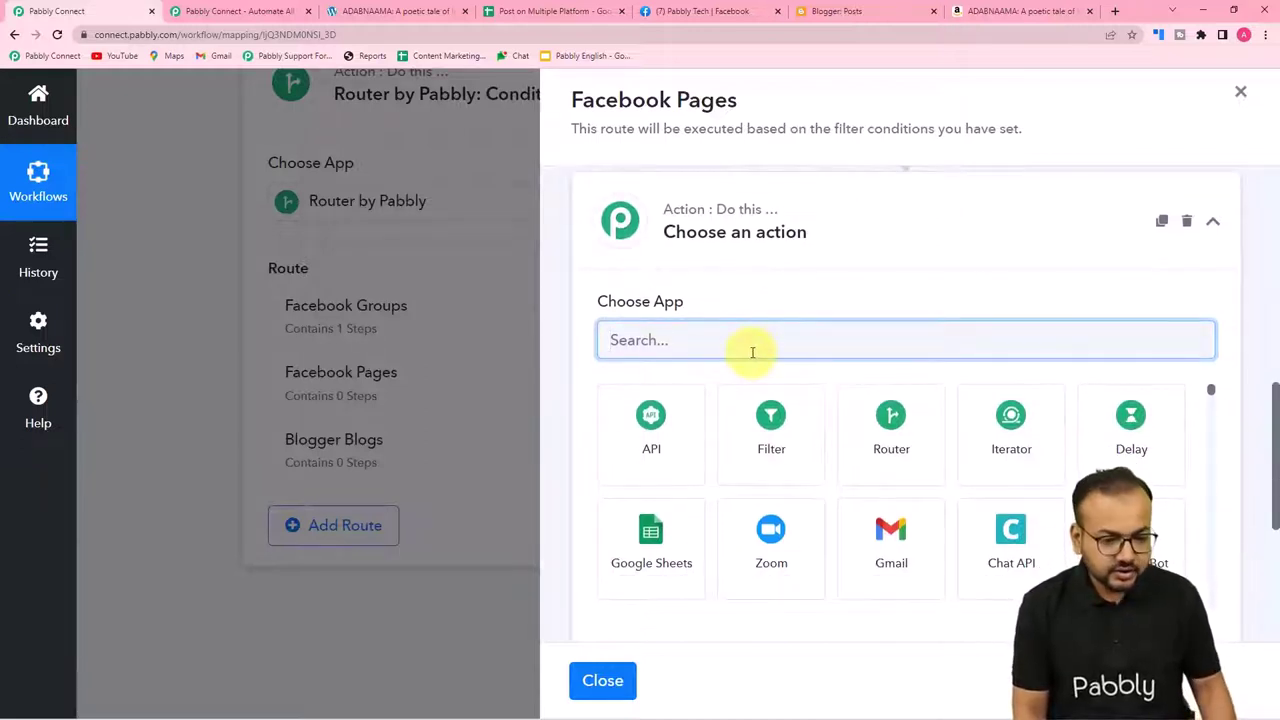
text(a)
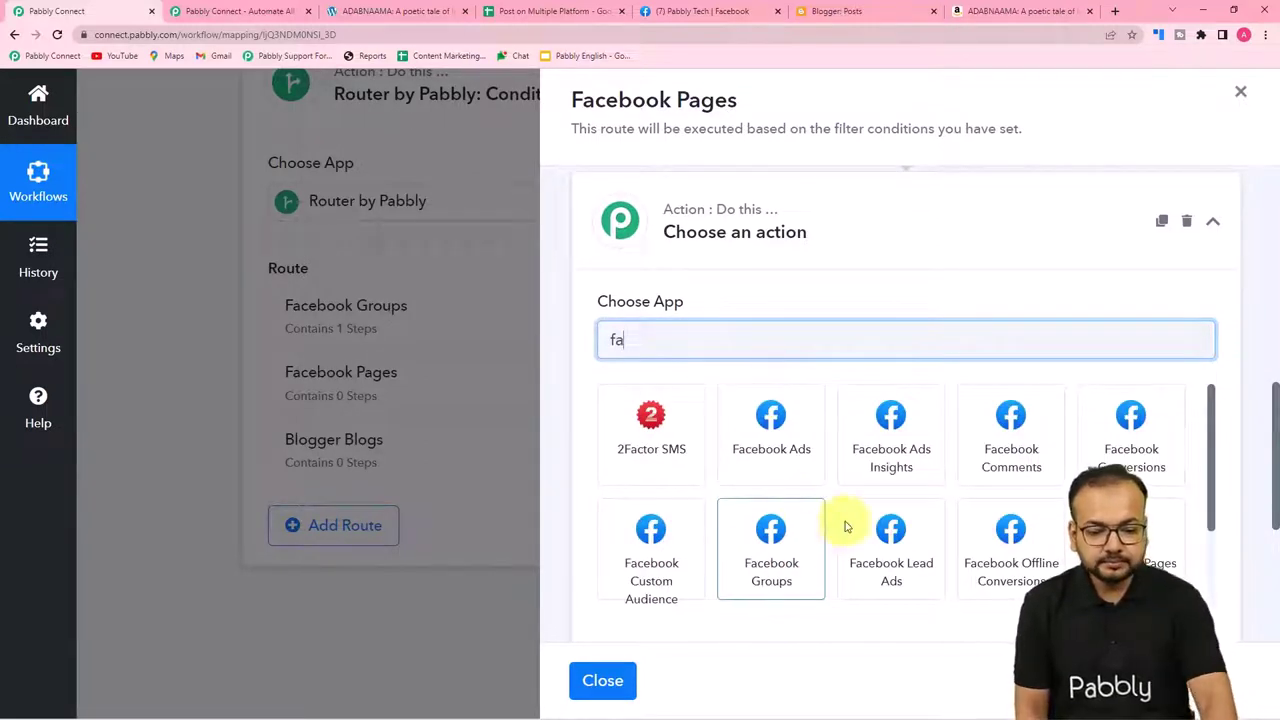
click(1158, 552)
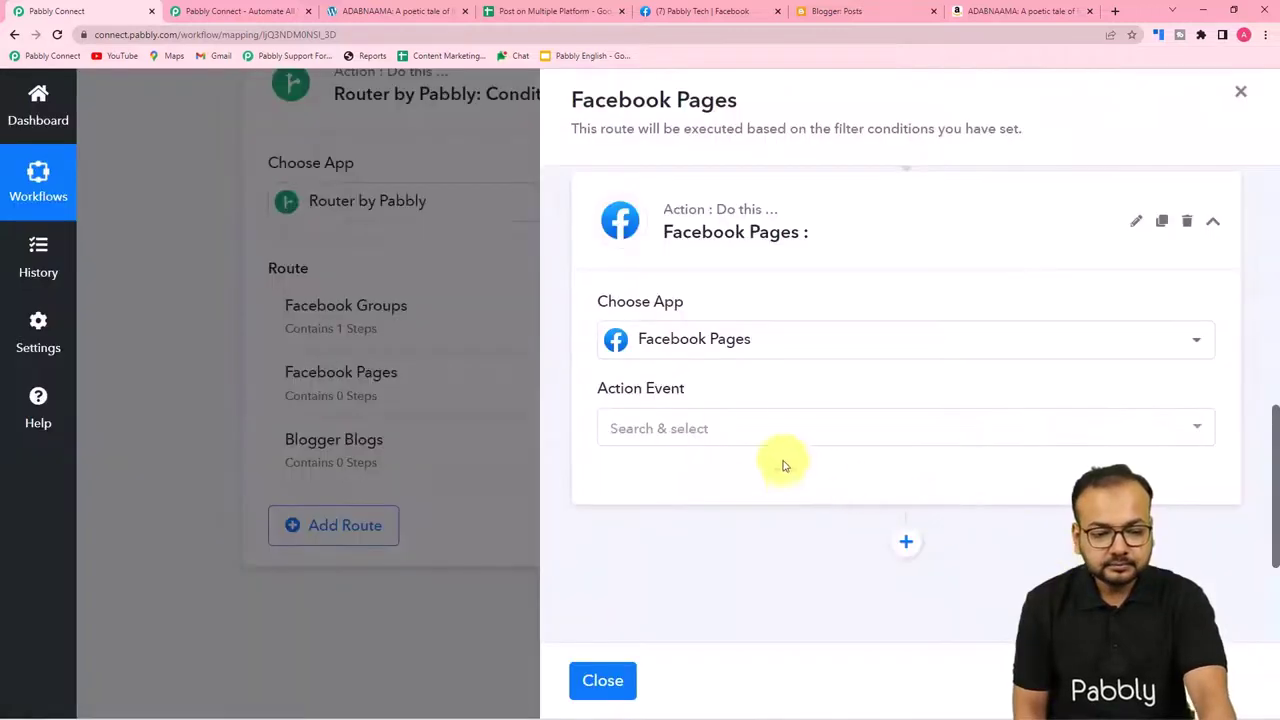
click(717, 428)
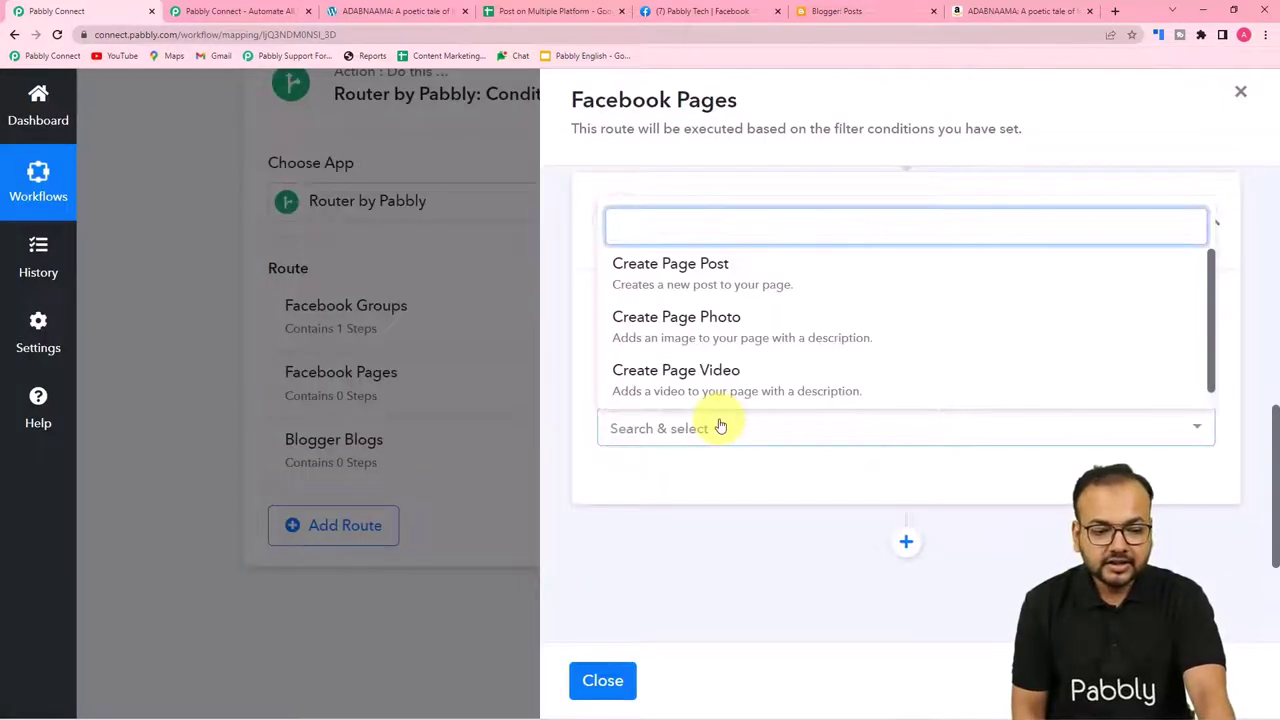
click(703, 281)
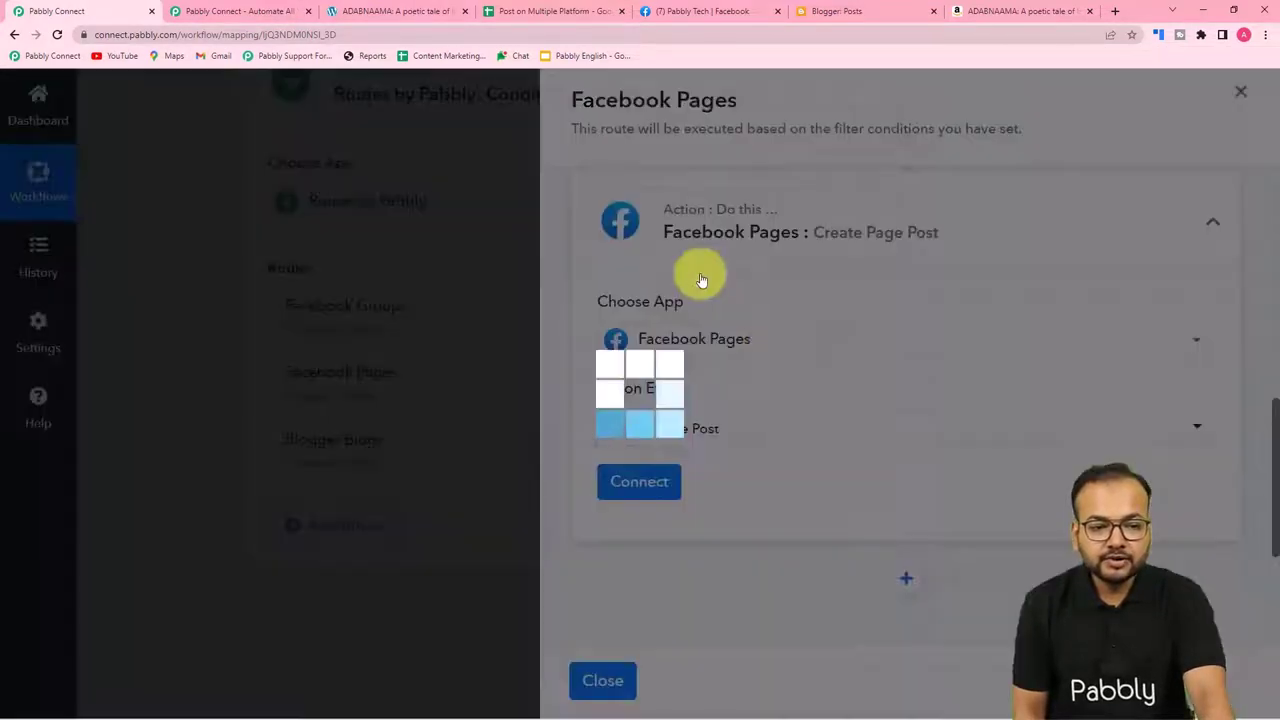
Check the Integration page on Facebook and connect the Create Page Post action through a new Facebook Pages connection
click(673, 18)
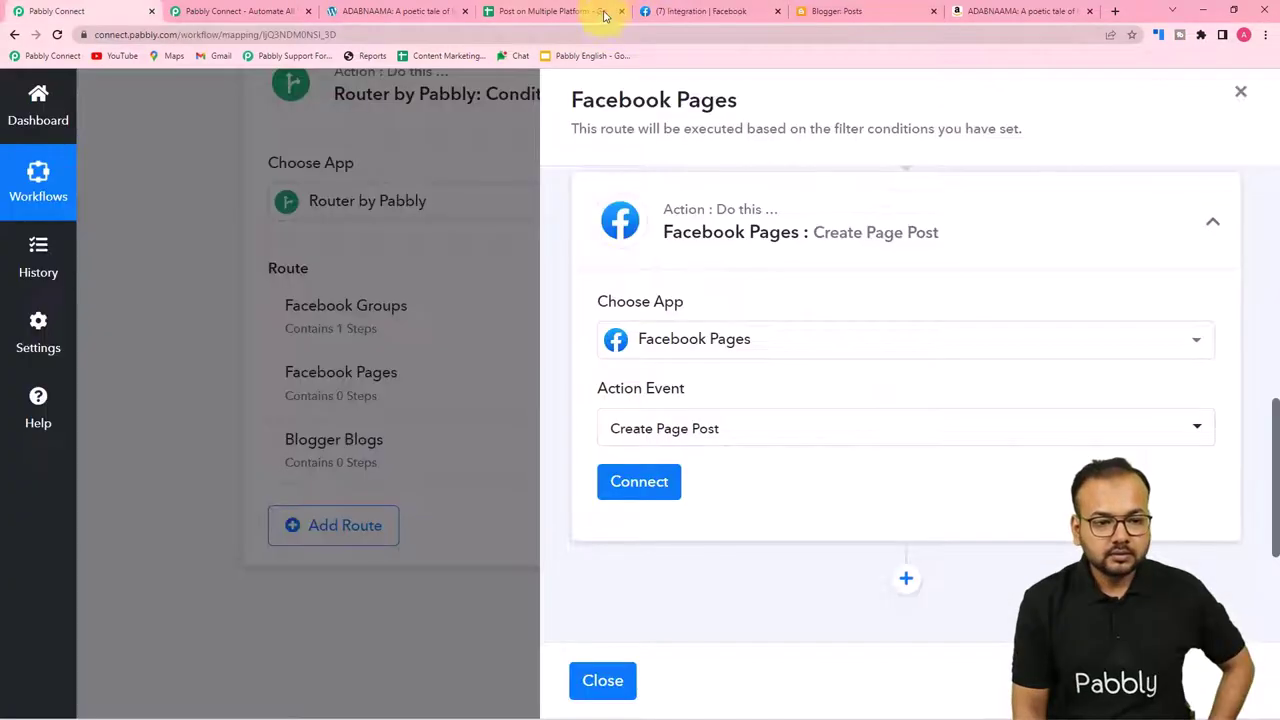
click(673, 10)
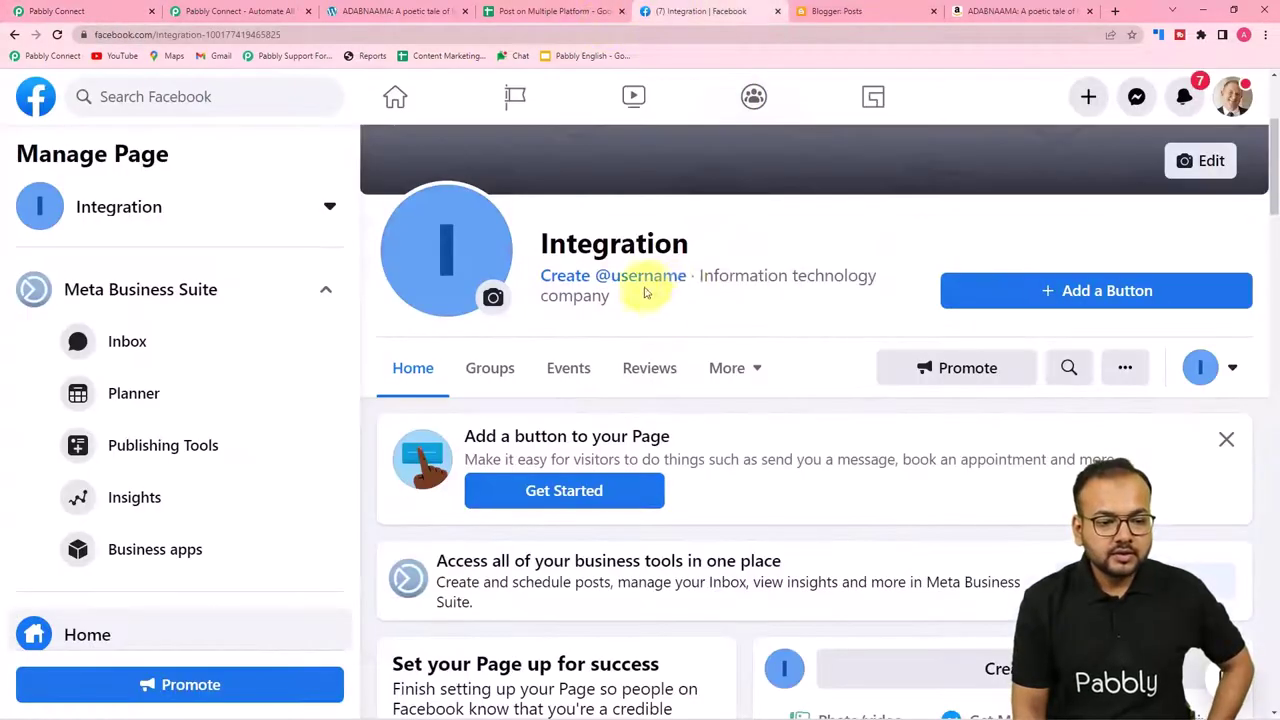
scroll(656, 303, up, 3)
scroll(656, 303, down, 3)
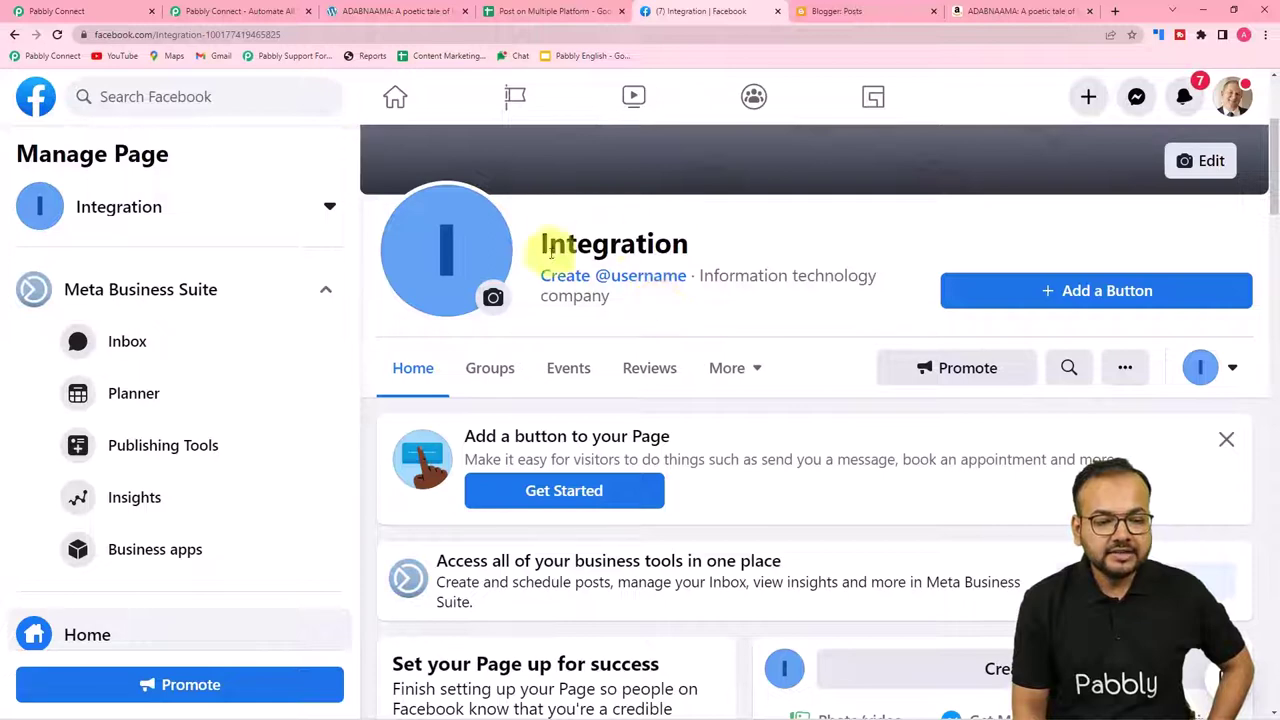
click(77, 16)
click(640, 482)
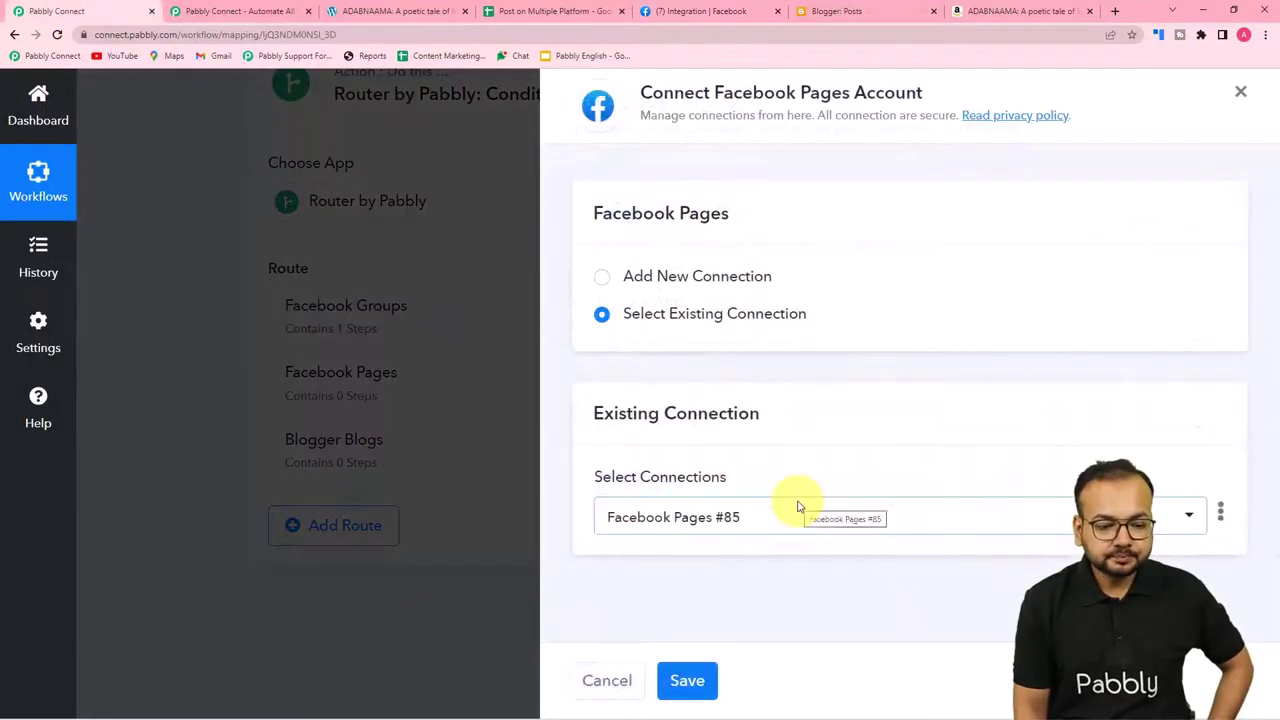
click(604, 280)
click(651, 490)
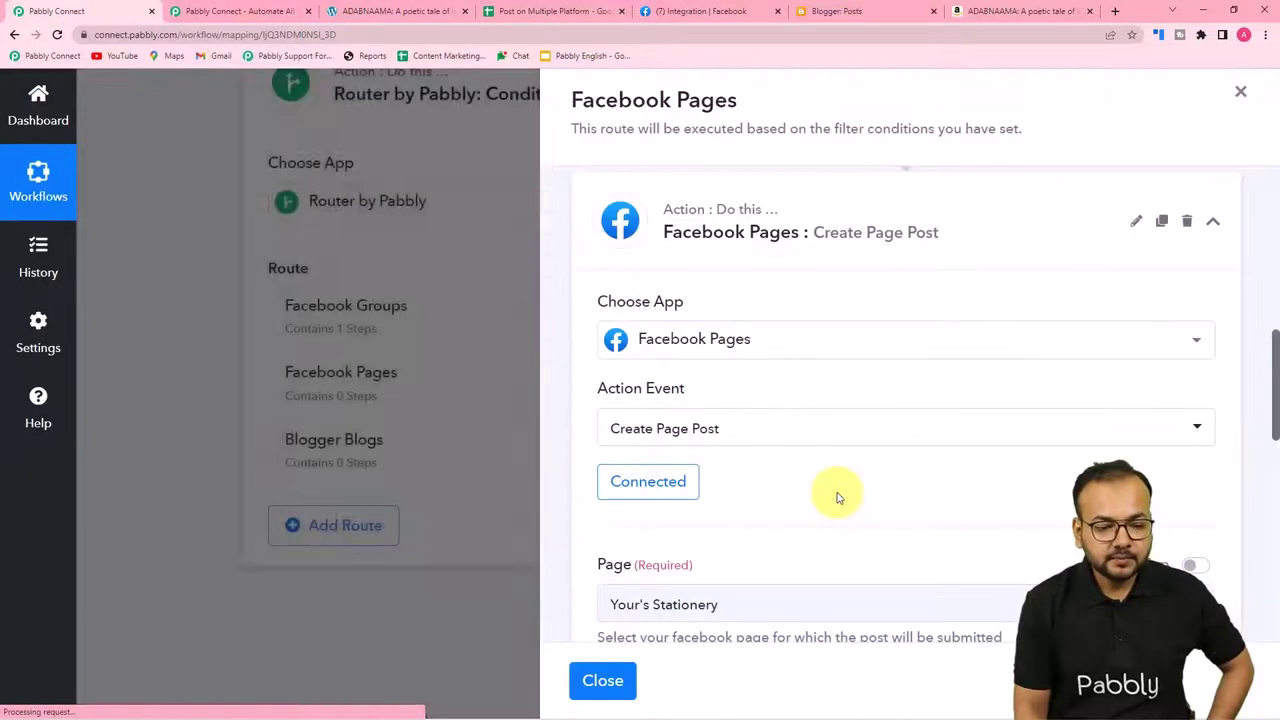
Enable mapping for the Page field and replace its content with the Page/Group/Blogg ID from the Iterator step
scroll(838, 497, down, 2)
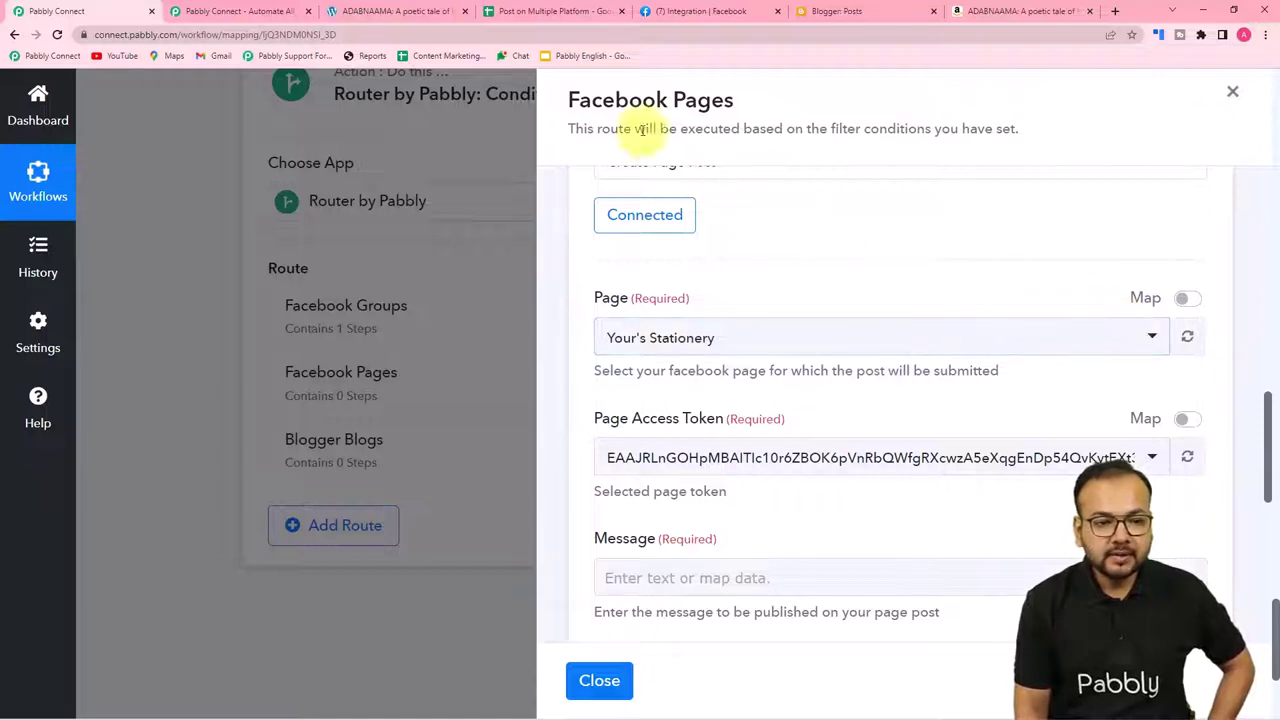
click(580, 11)
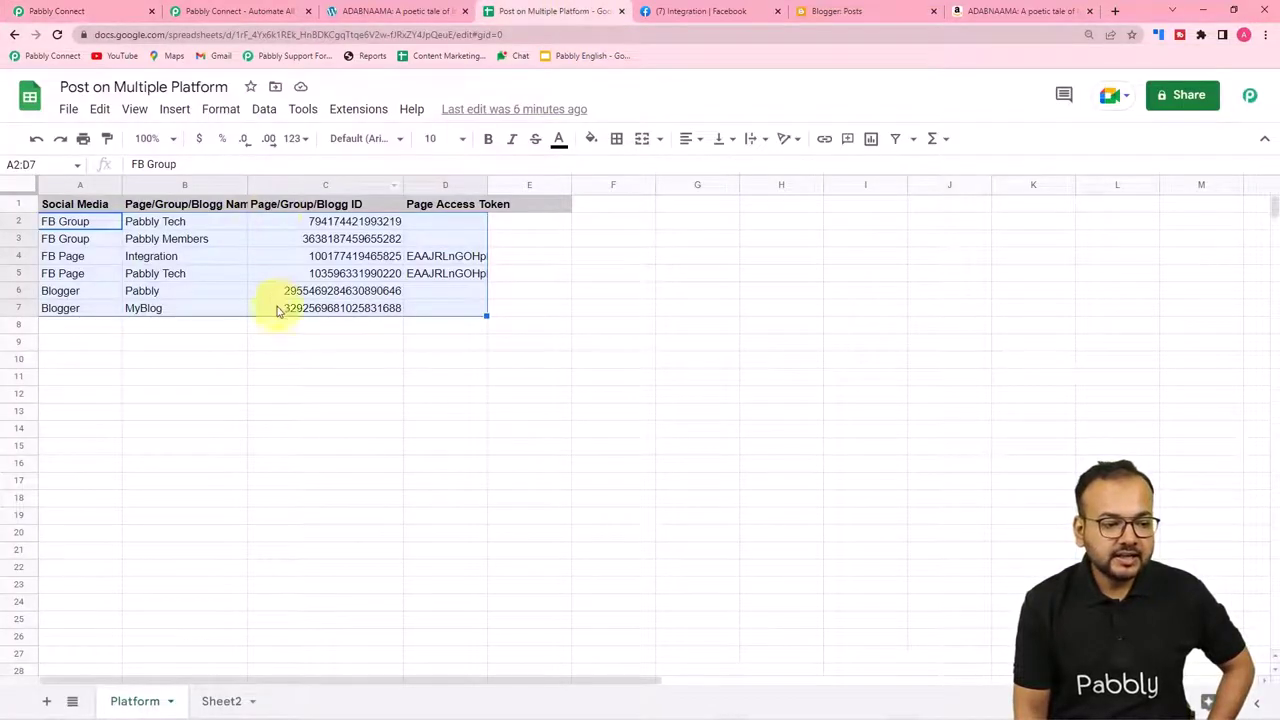
click(78, 11)
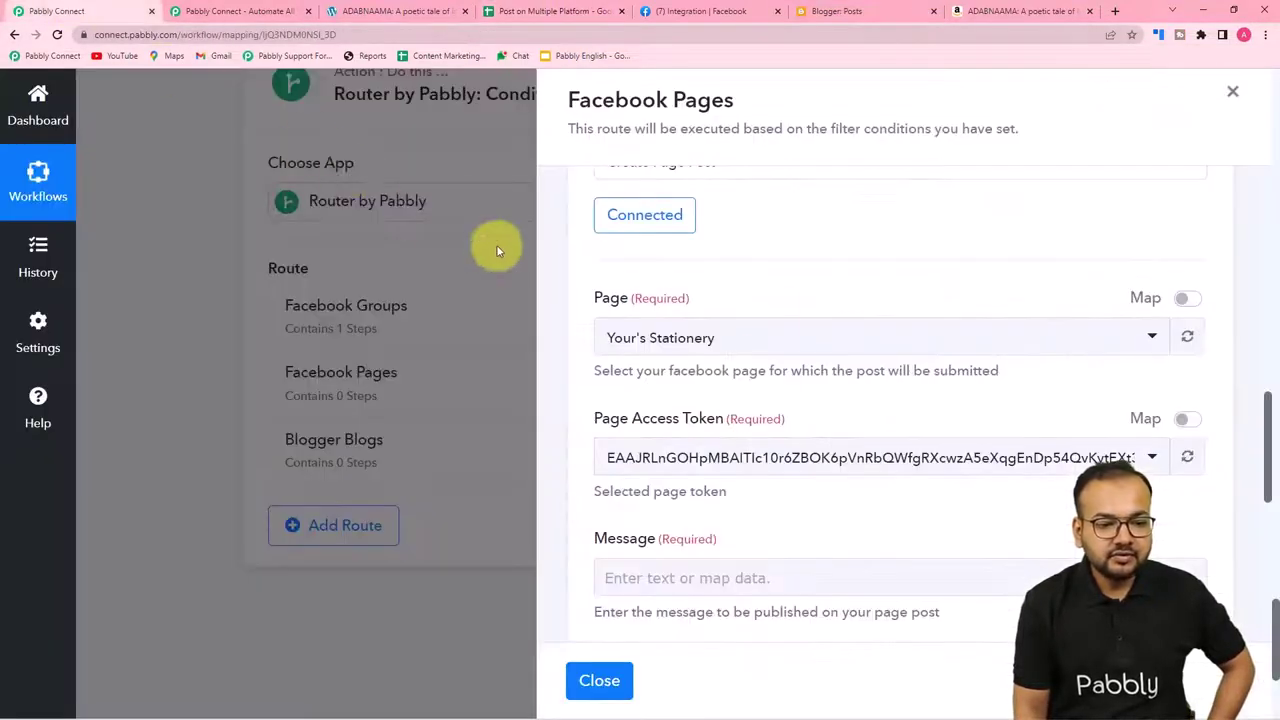
click(1186, 300)
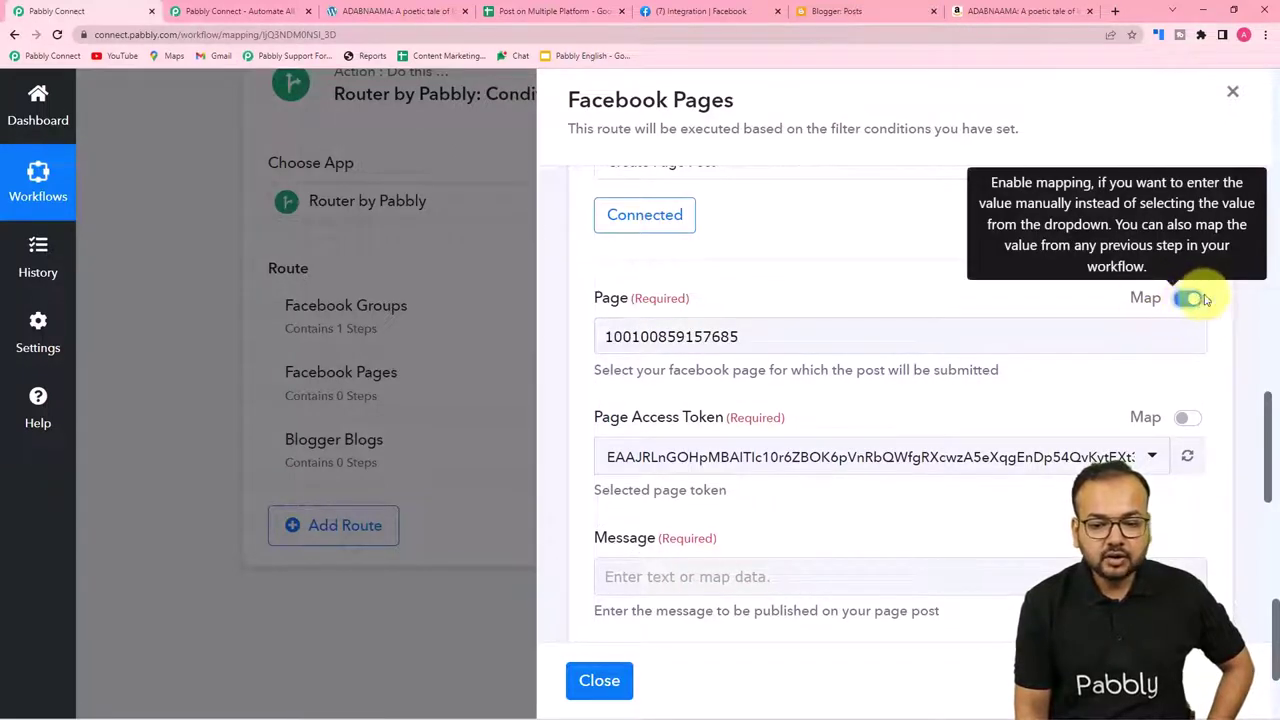
click(746, 337)
key(ctrl+a)
key(BackSpace)
scroll(730, 473, down, 1)
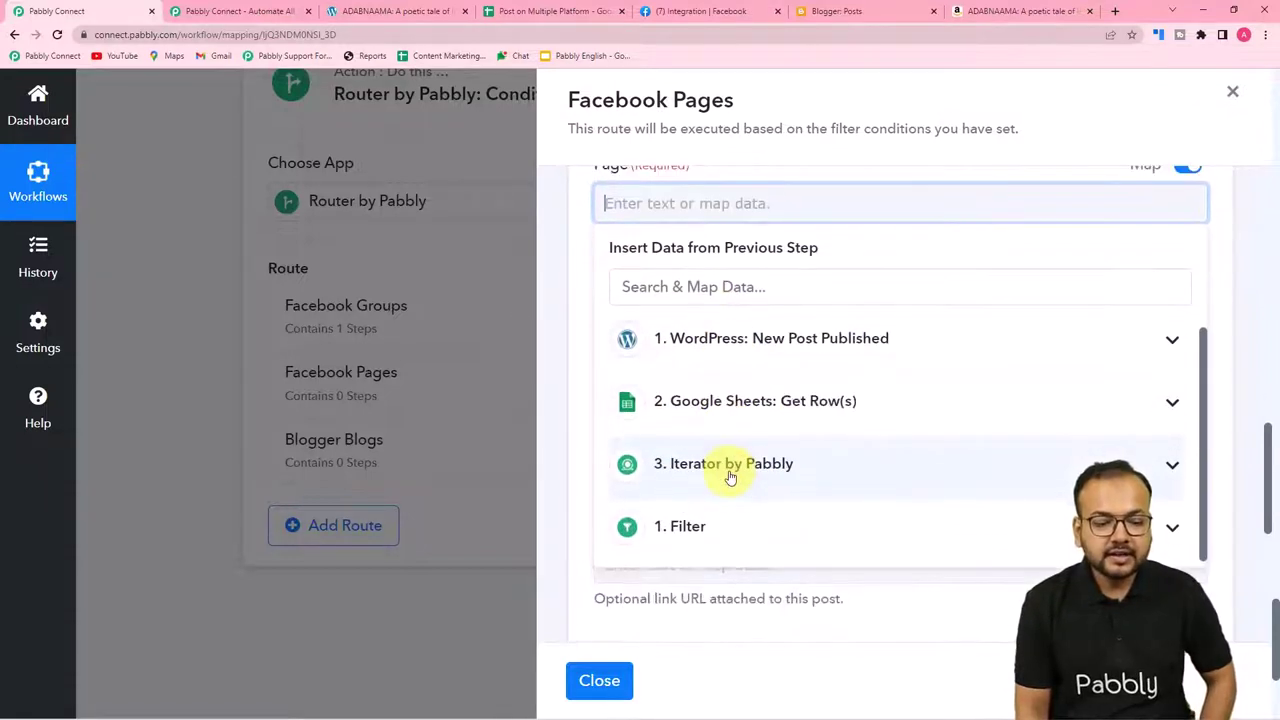
click(671, 470)
scroll(735, 466, down, 1)
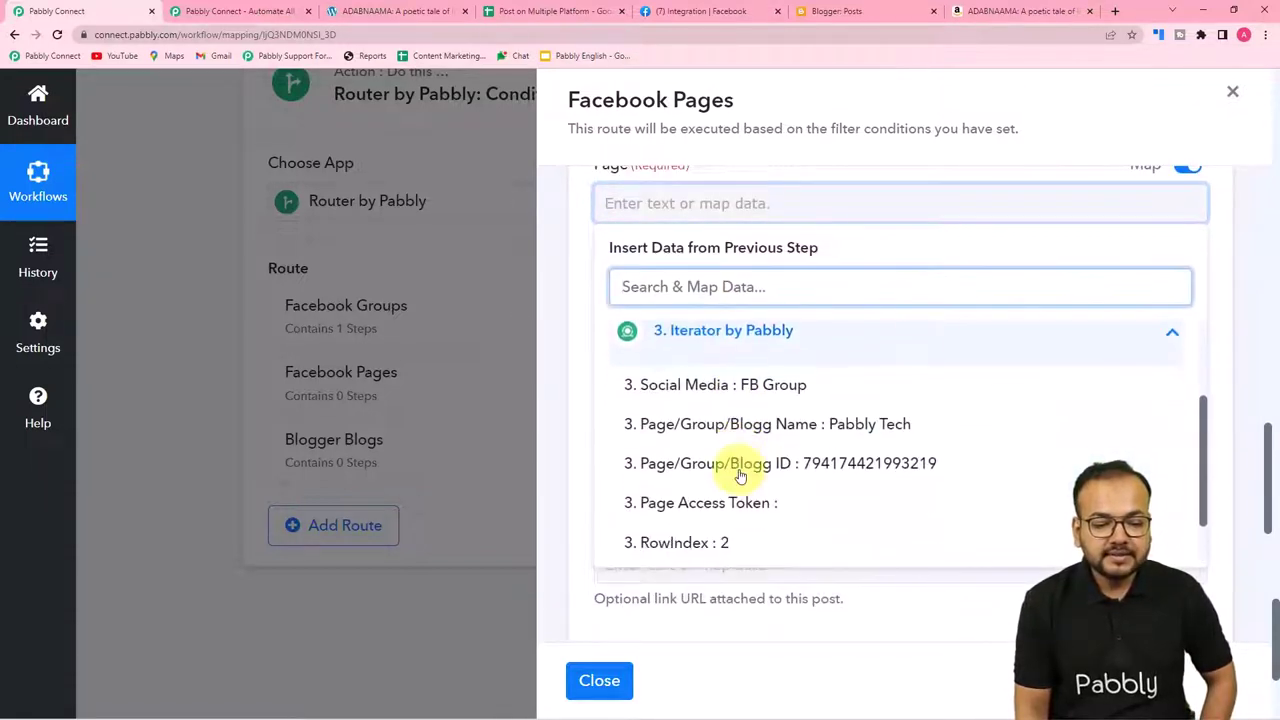
click(822, 478)
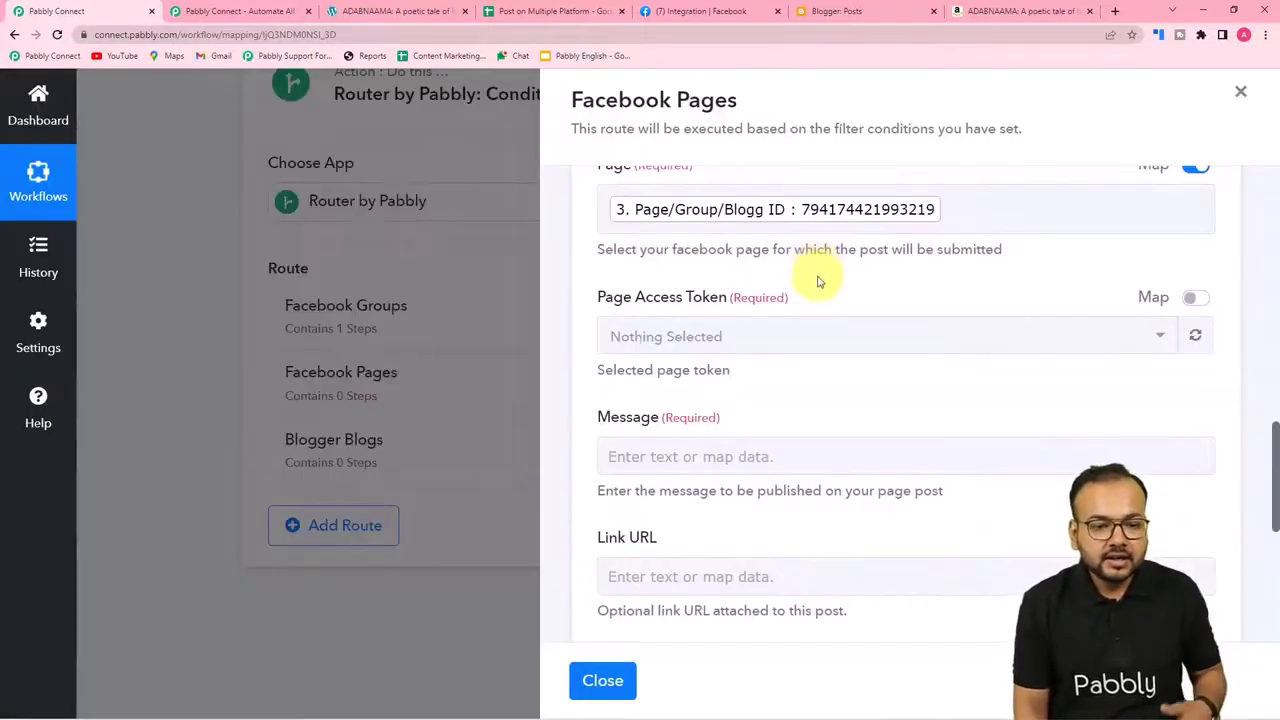
Enable mapping for the Page Access Token field and fill it with the Page Access Token value from the Iterator step
scroll(816, 284, up, 2)
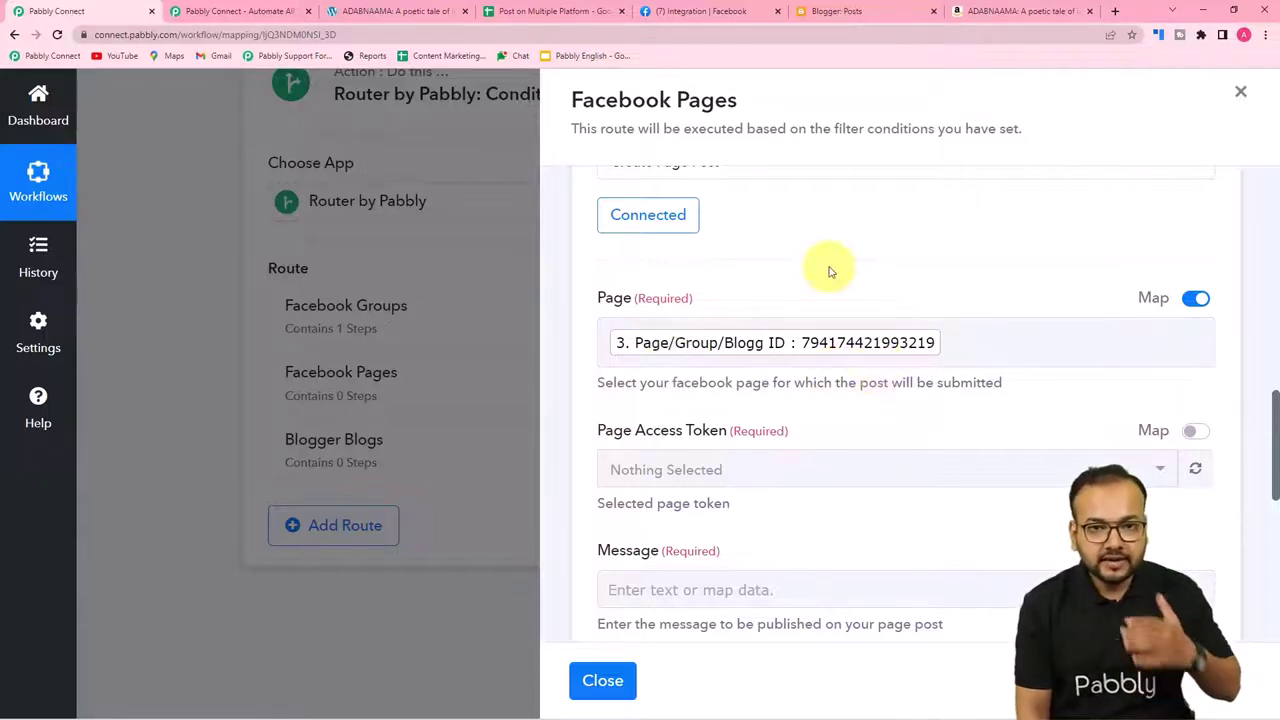
scroll(828, 271, down, 2)
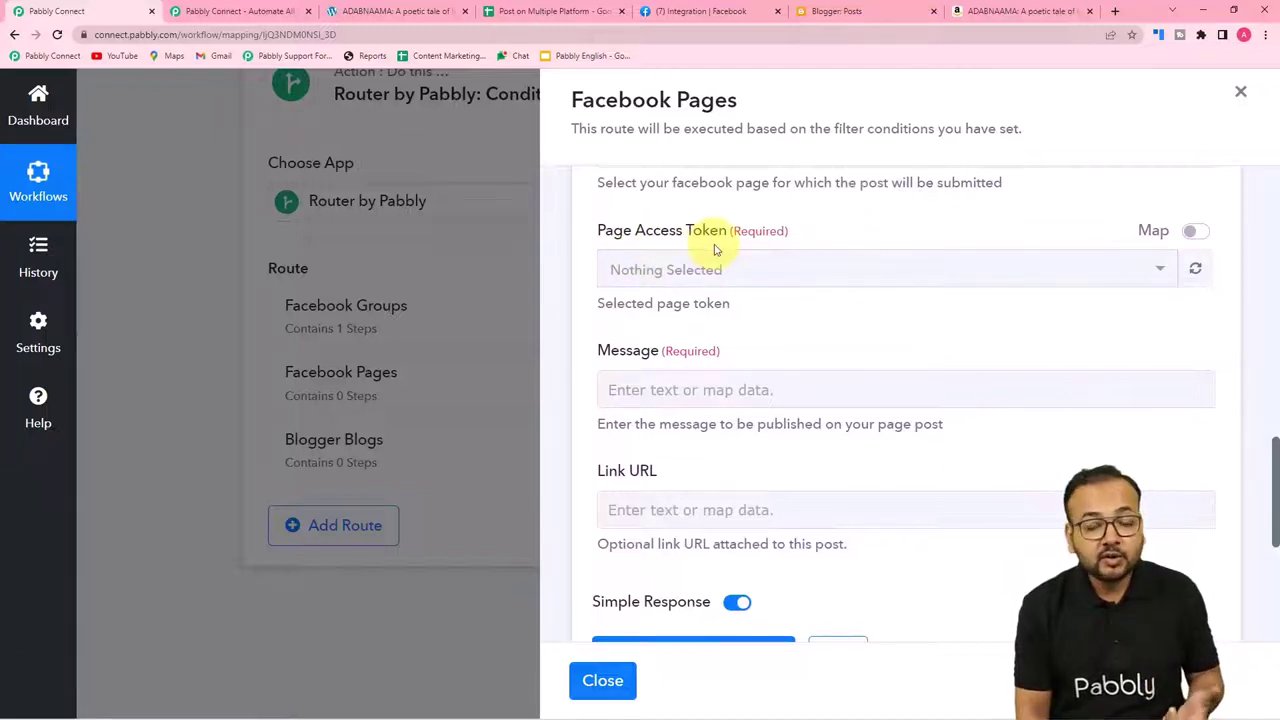
click(507, 13)
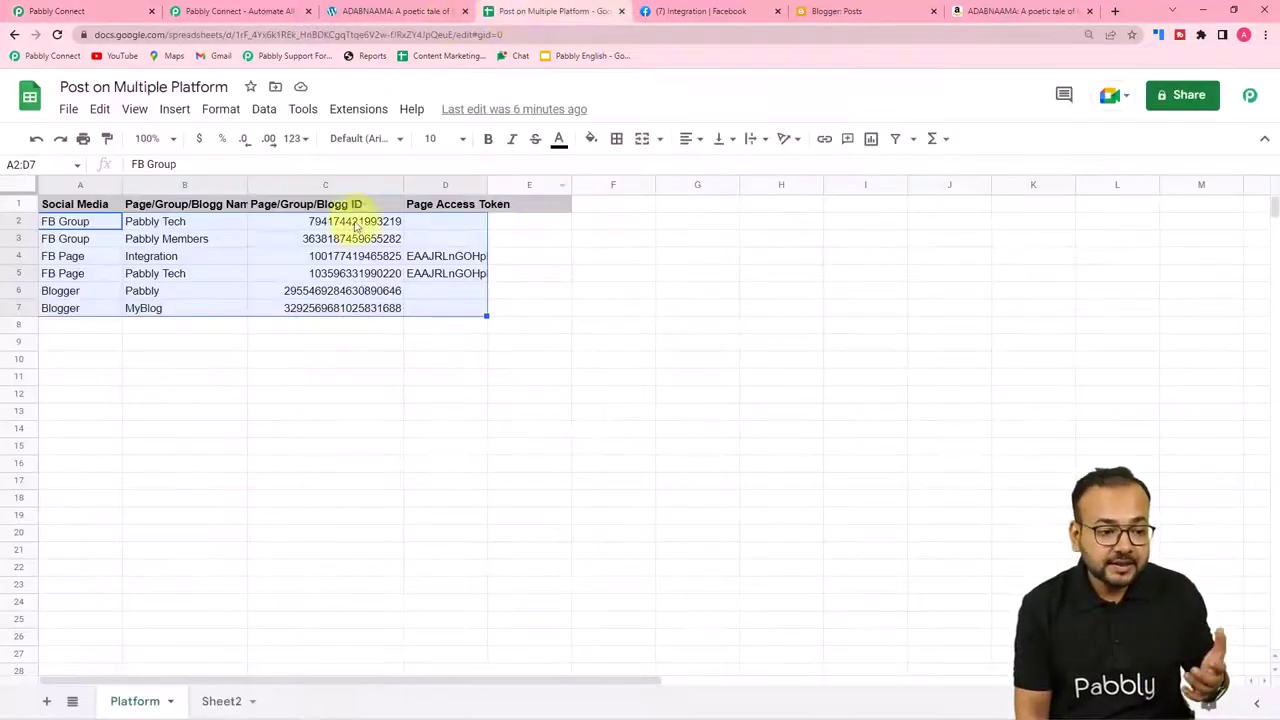
click(140, 11)
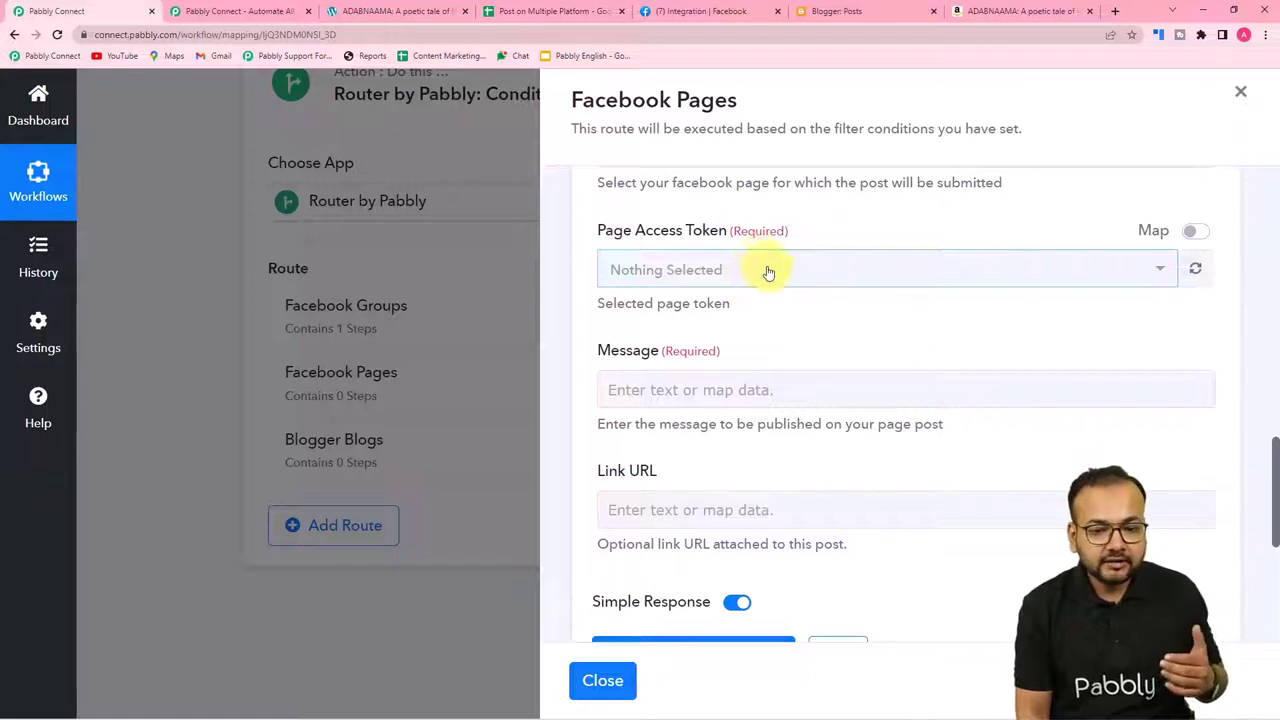
click(1196, 232)
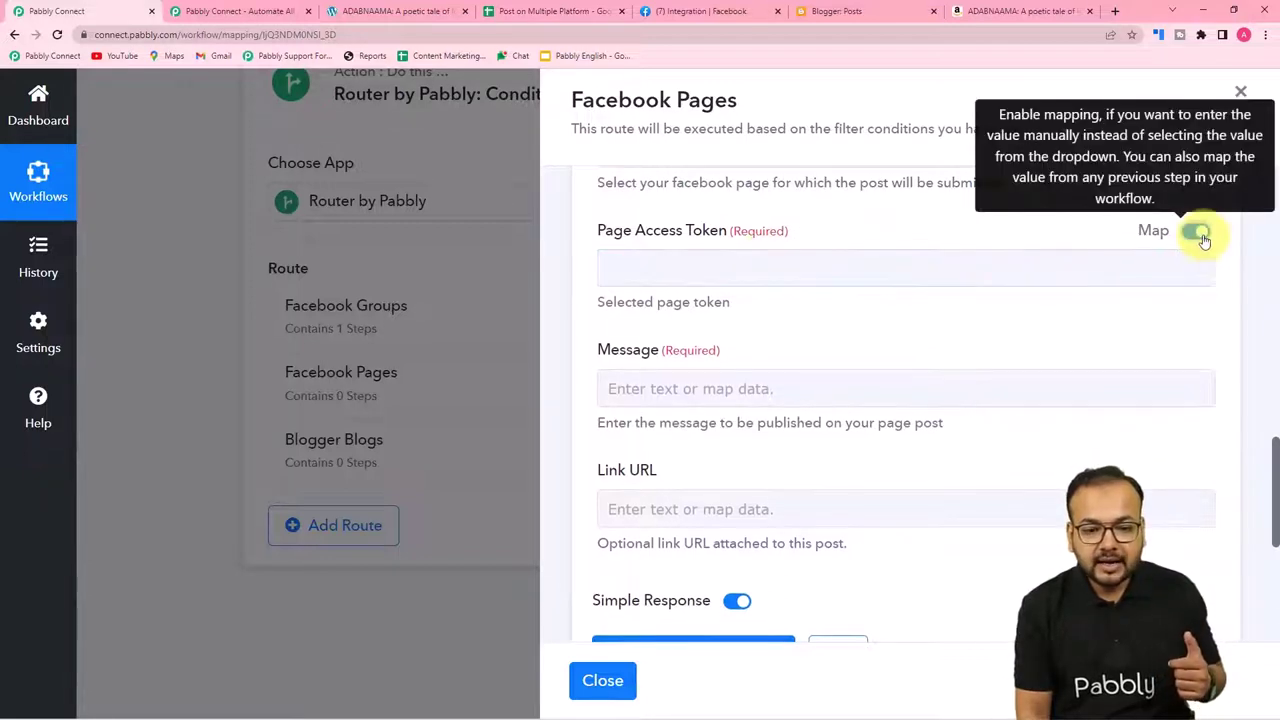
click(752, 266)
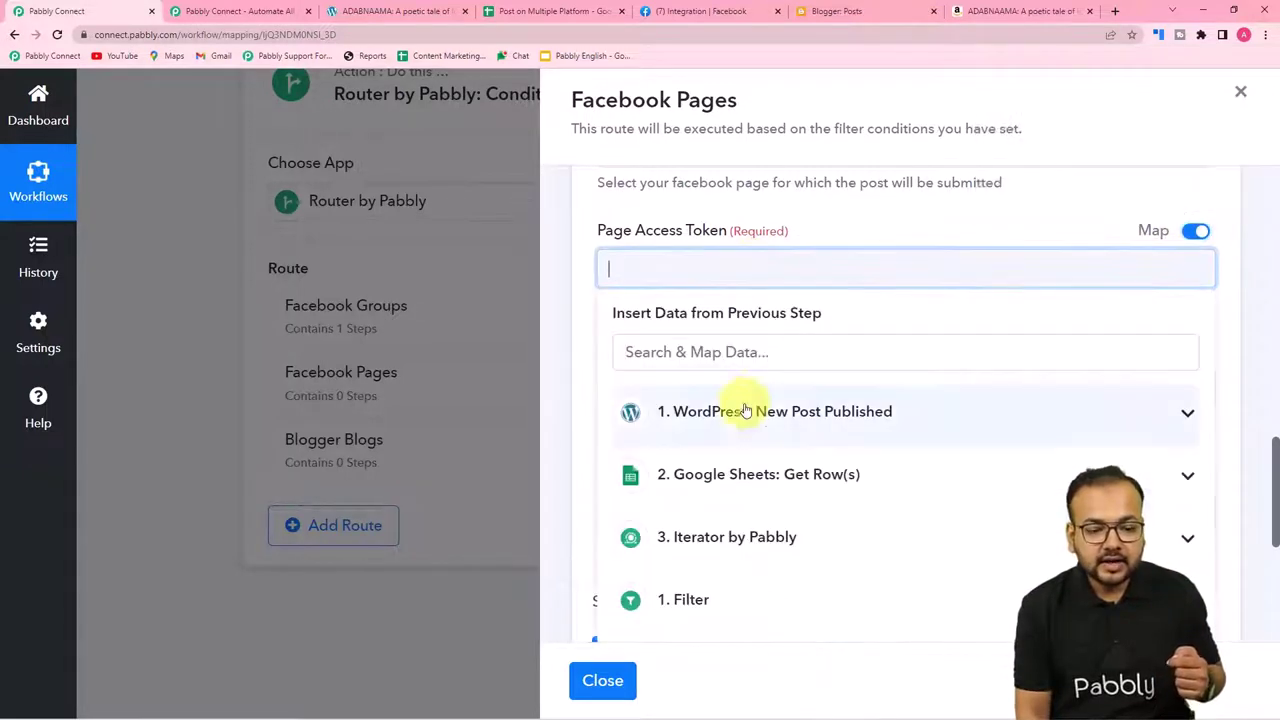
scroll(743, 400, down, 2)
click(745, 357)
scroll(743, 428, down, 3)
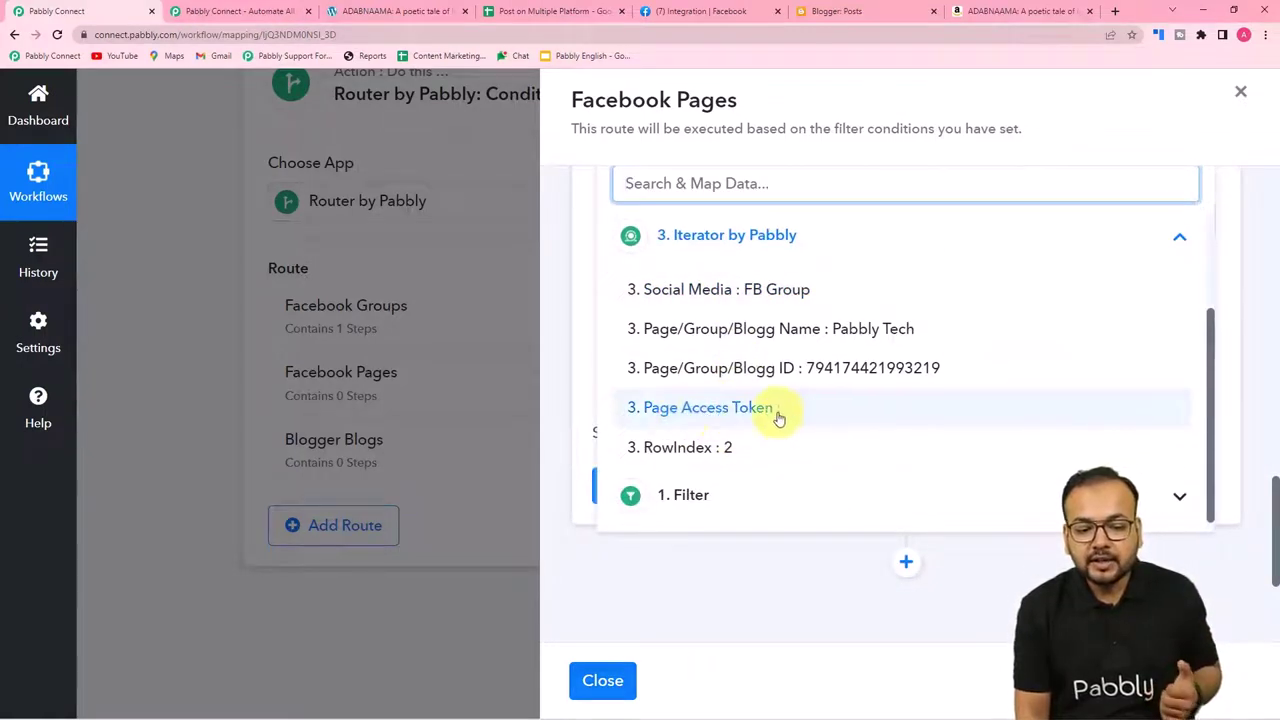
click(707, 409)
click(587, 284)
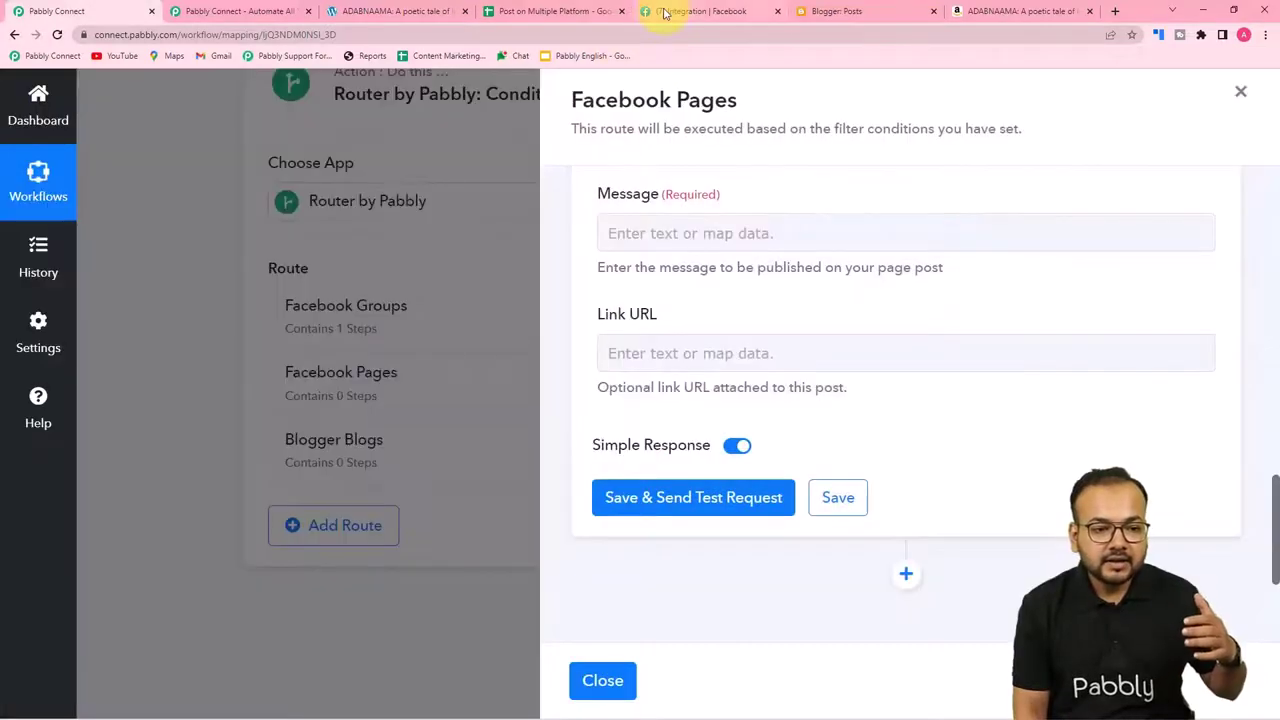
Compare the Integration page on Facebook with the page entries in the Post on Multiple Platform sheet and review the action's mapped fields
click(665, 12)
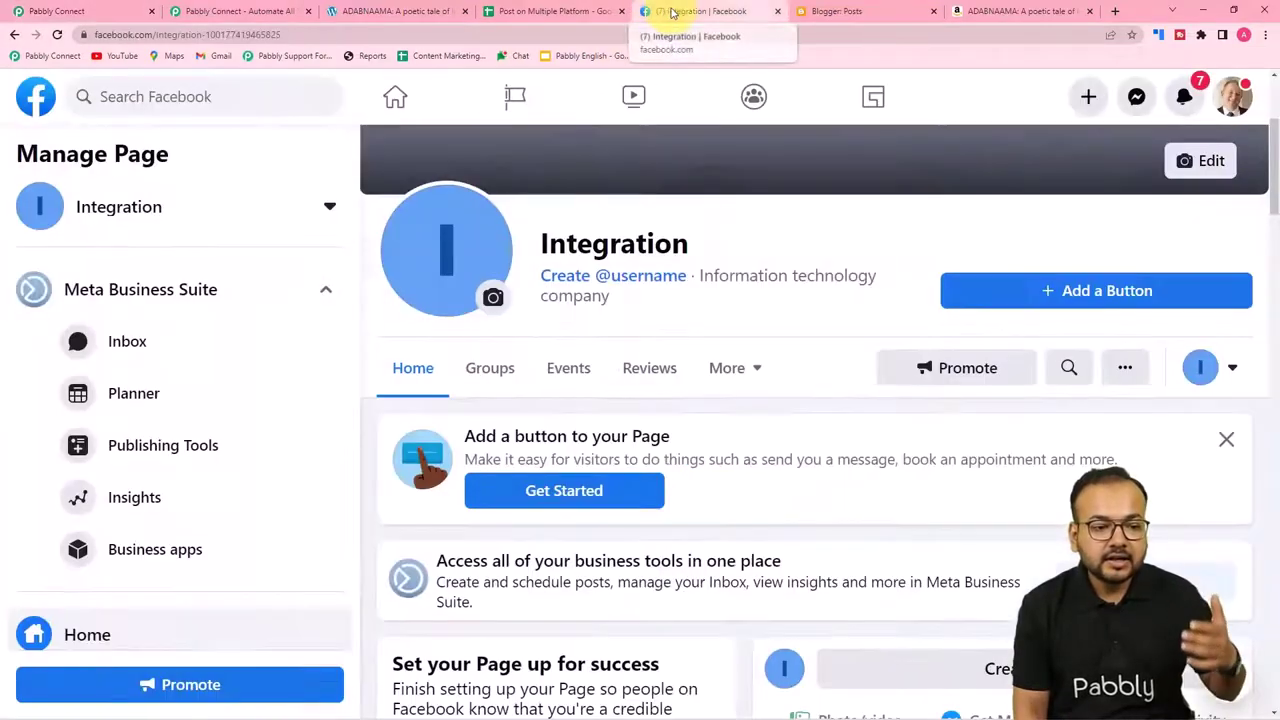
click(550, 10)
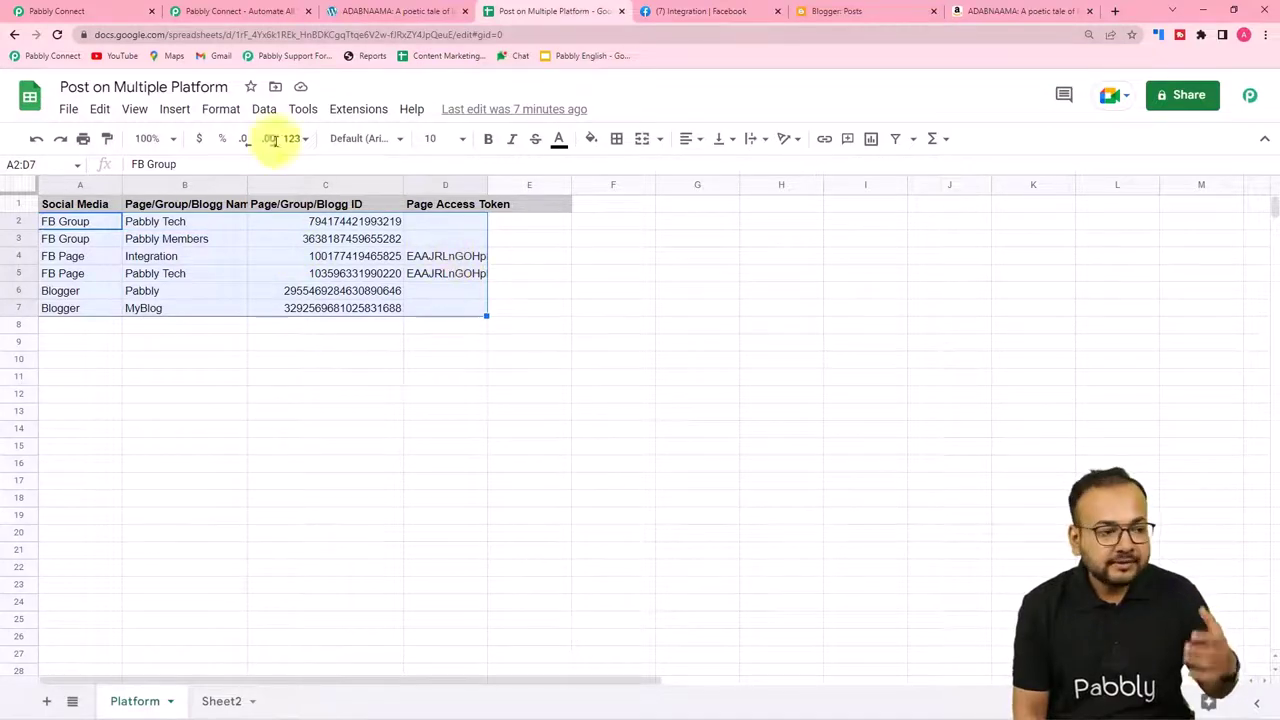
click(78, 8)
scroll(686, 300, up, 2)
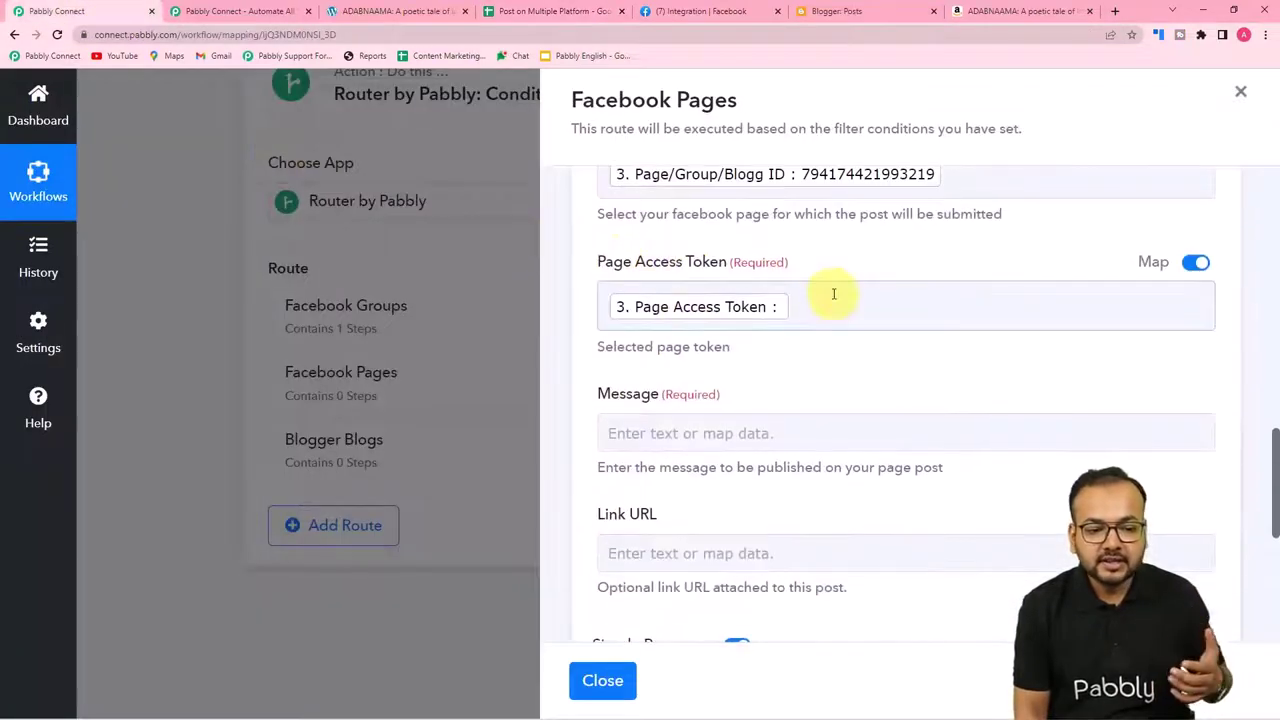
scroll(826, 396, down, 1)
scroll(720, 303, down, 2)
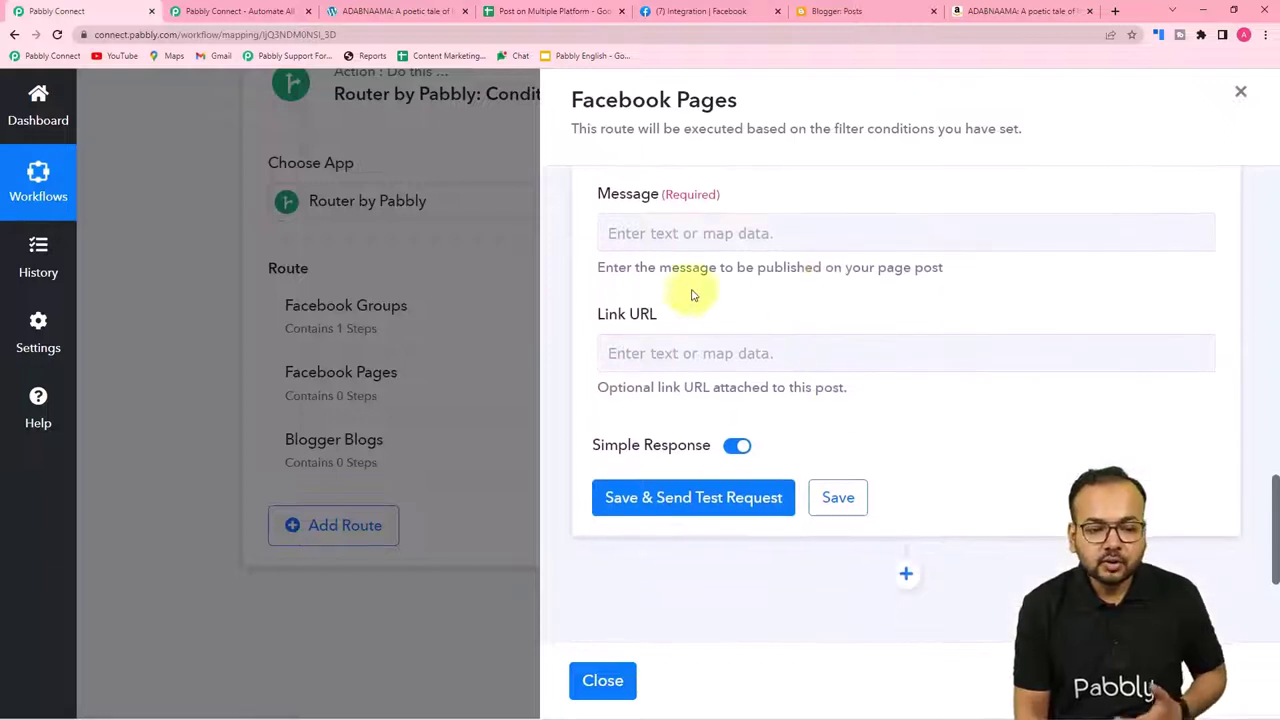
Map the Post Title from the WordPress New Post Published step into the Message field
click(657, 237)
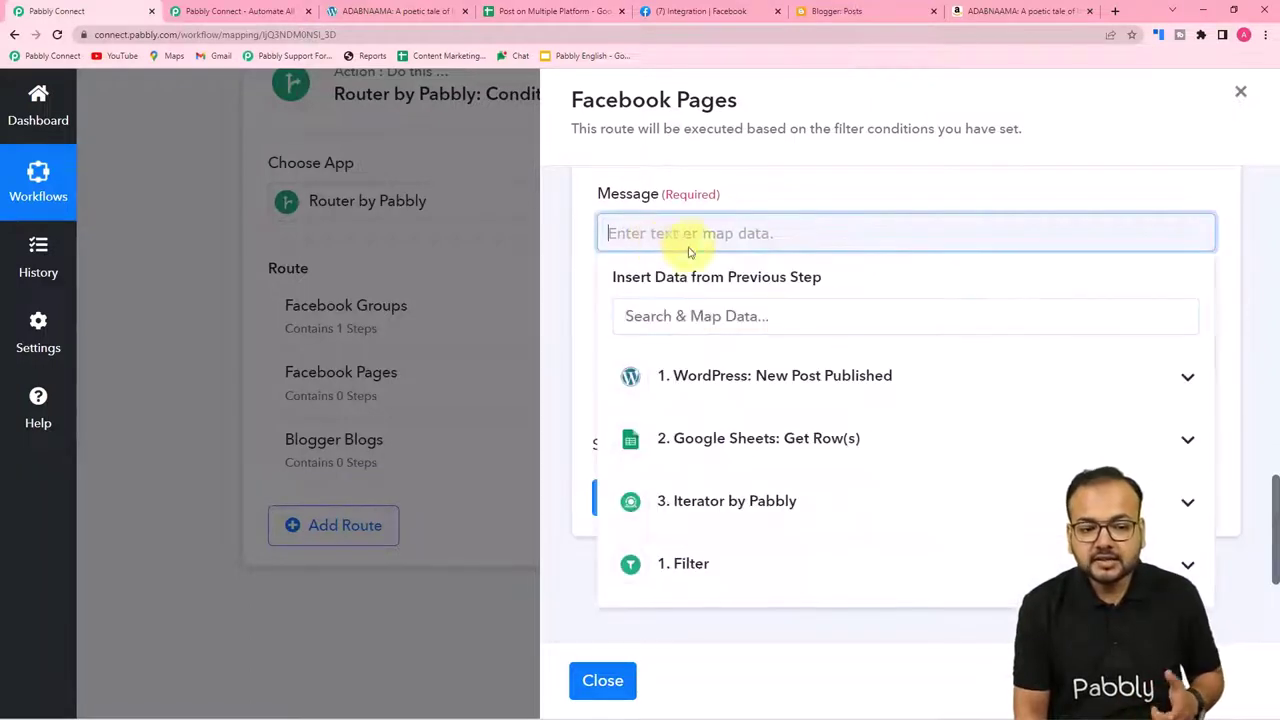
click(745, 397)
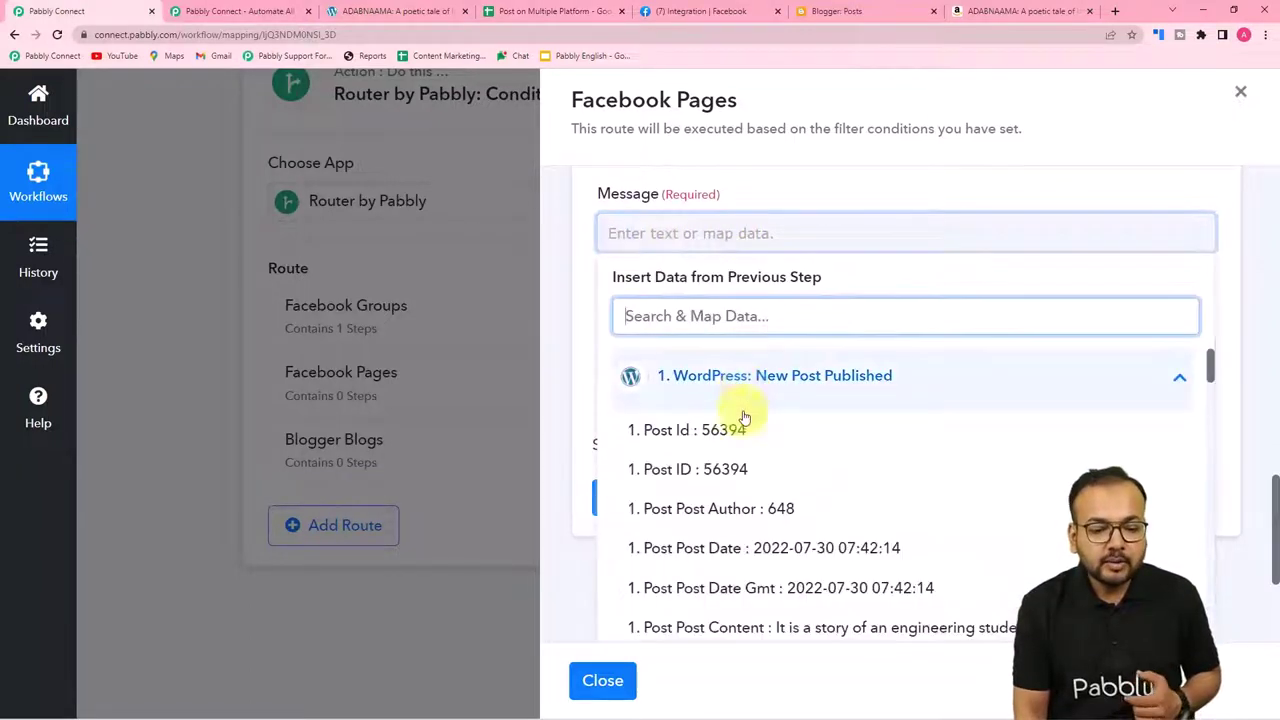
scroll(729, 523, down, 3)
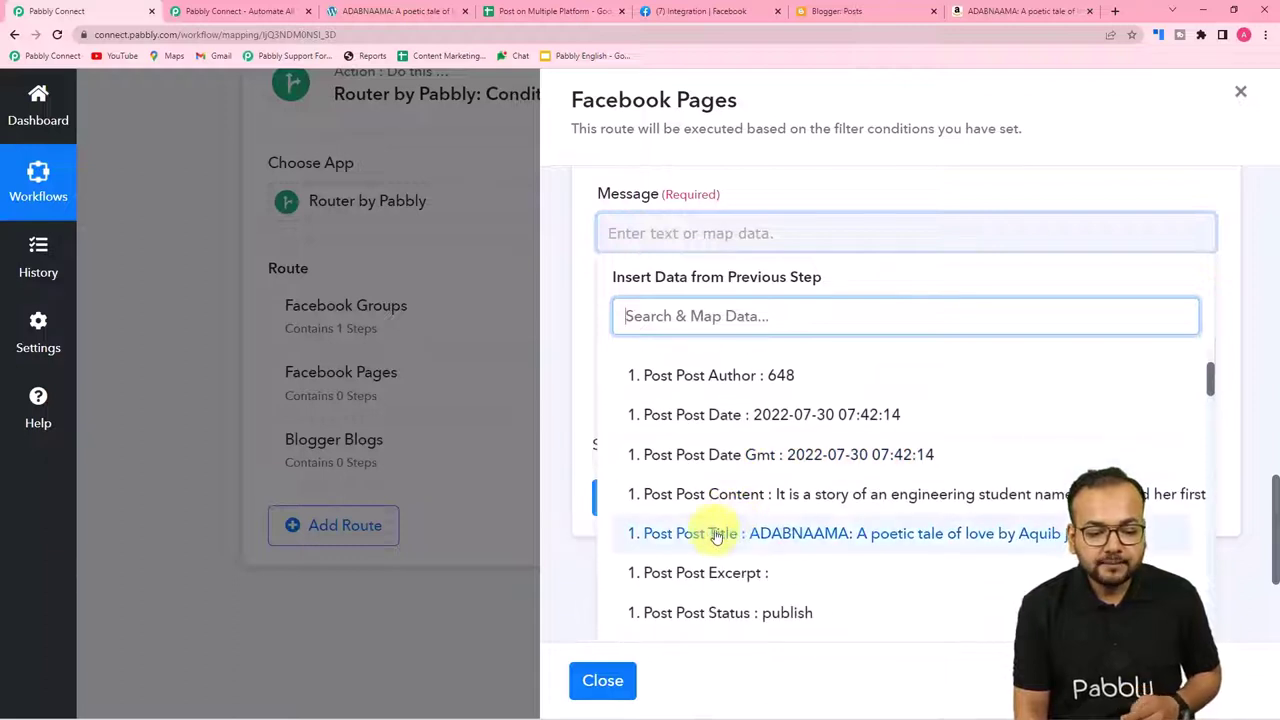
click(715, 536)
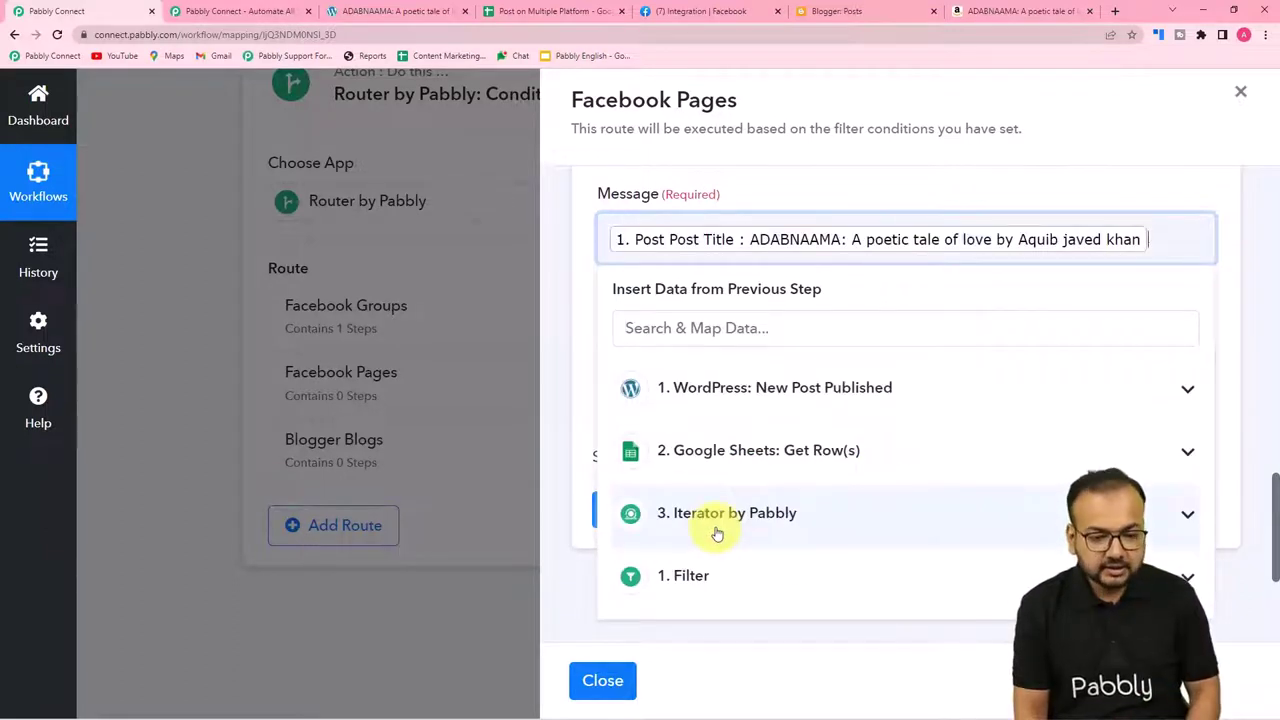
Add the Post Content from the WordPress New Post Published step on a new line below the title in the Message field
key(Return)
click(700, 424)
scroll(716, 552, down, 3)
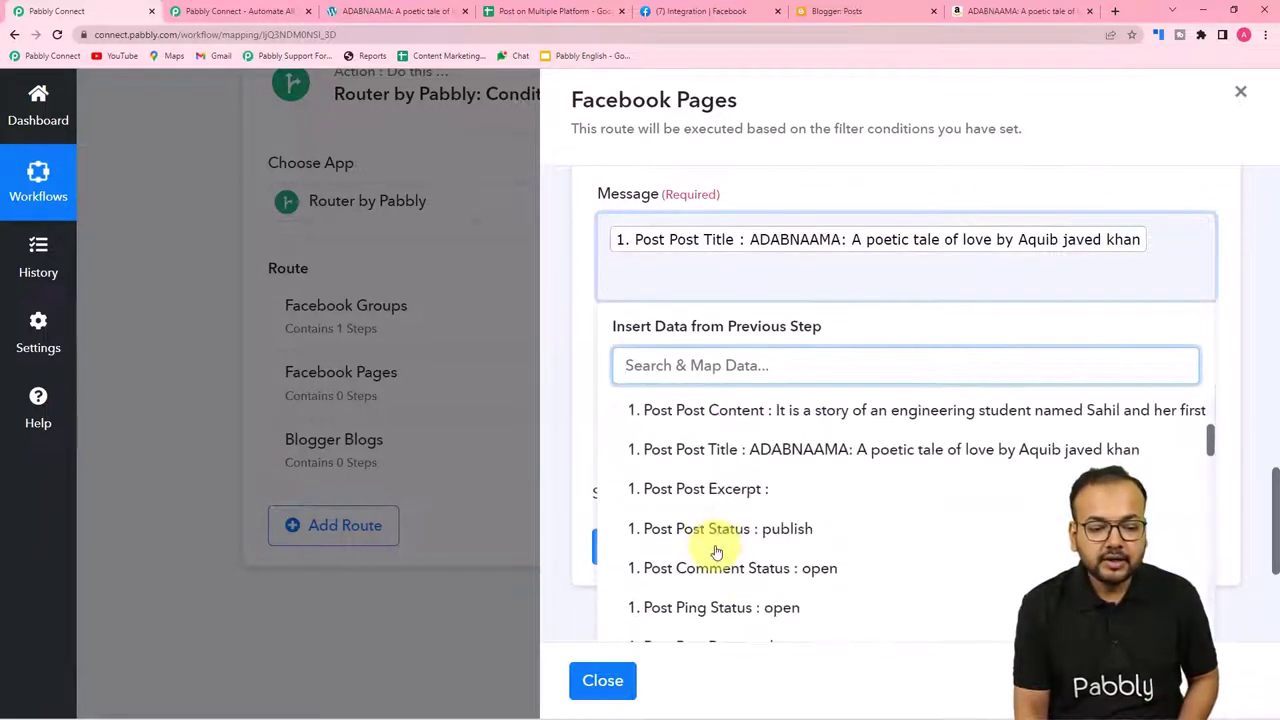
click(735, 428)
click(573, 352)
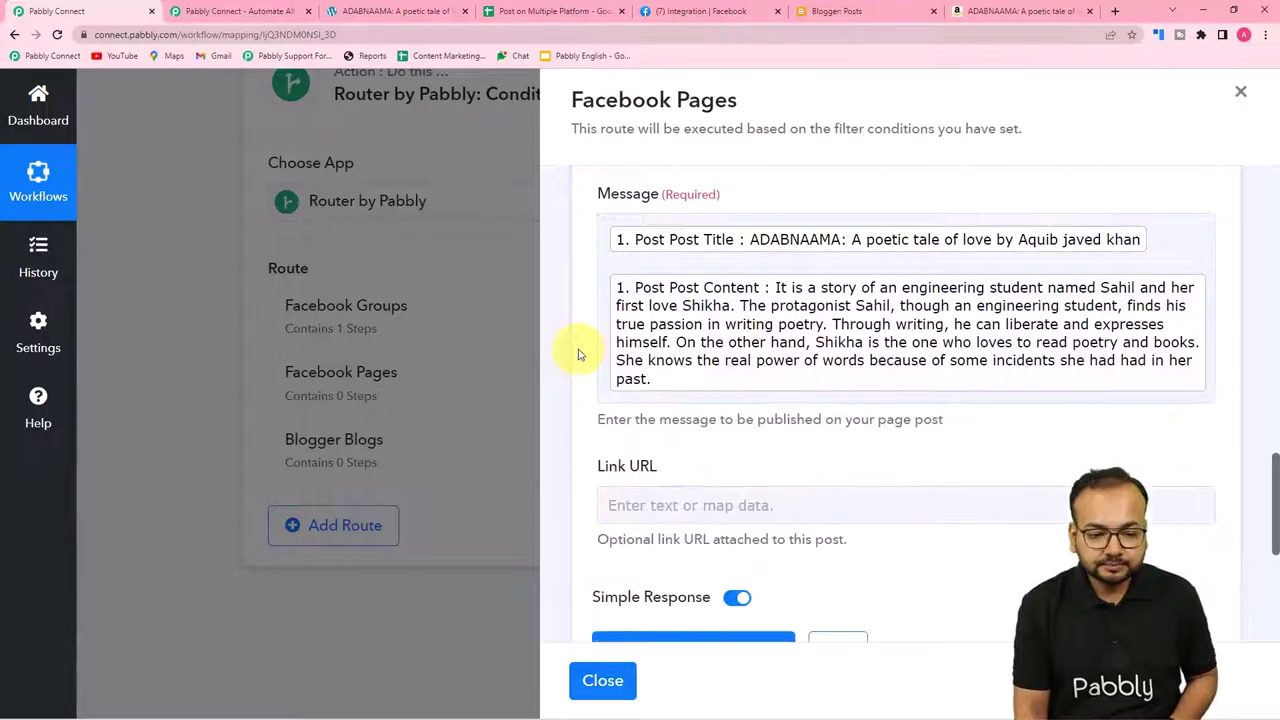
Map the Post Permalink from the WordPress New Post Published step into the Link URL field
scroll(590, 392, down, 2)
click(663, 371)
scroll(700, 280, down, 3)
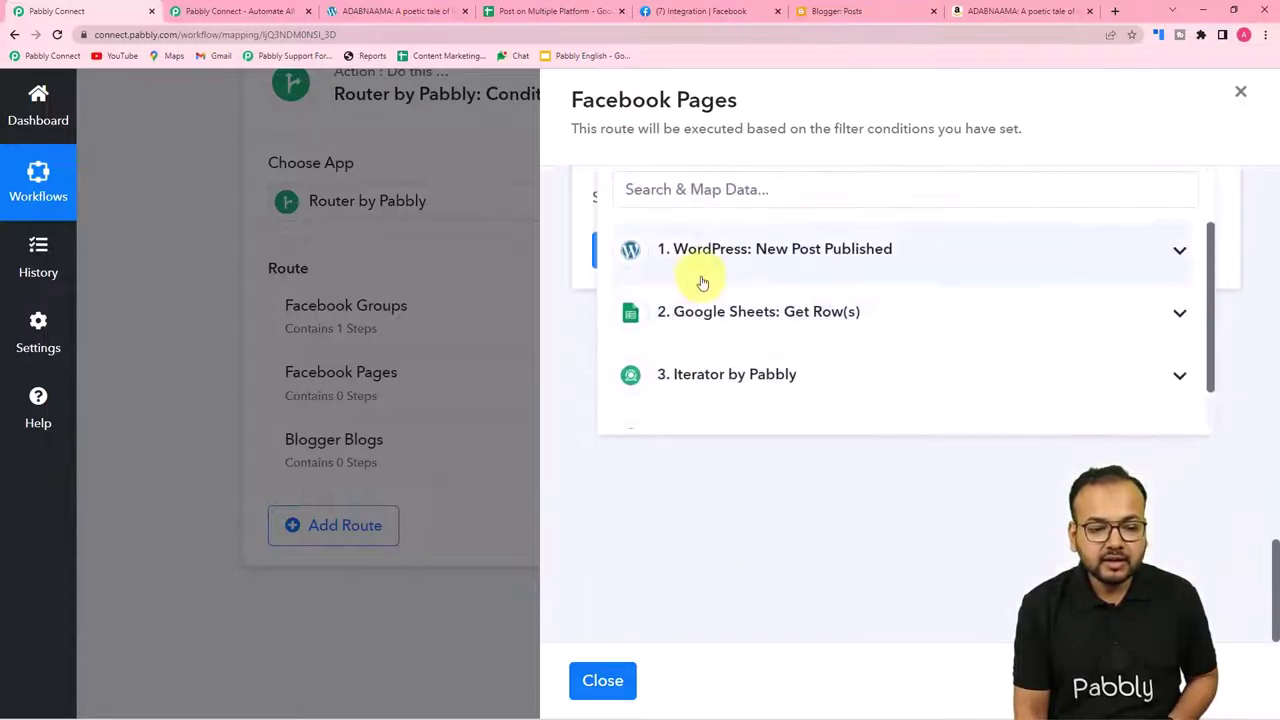
click(700, 272)
scroll(768, 352, down, 6)
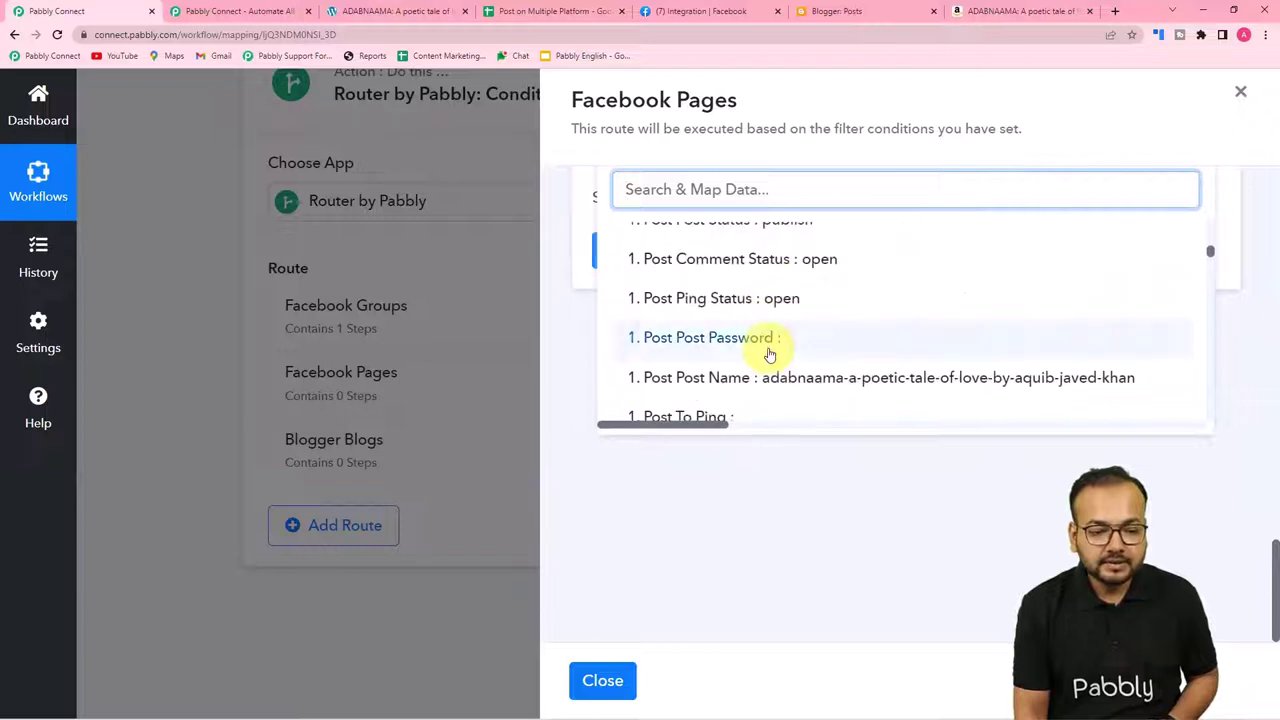
scroll(768, 352, down, 8)
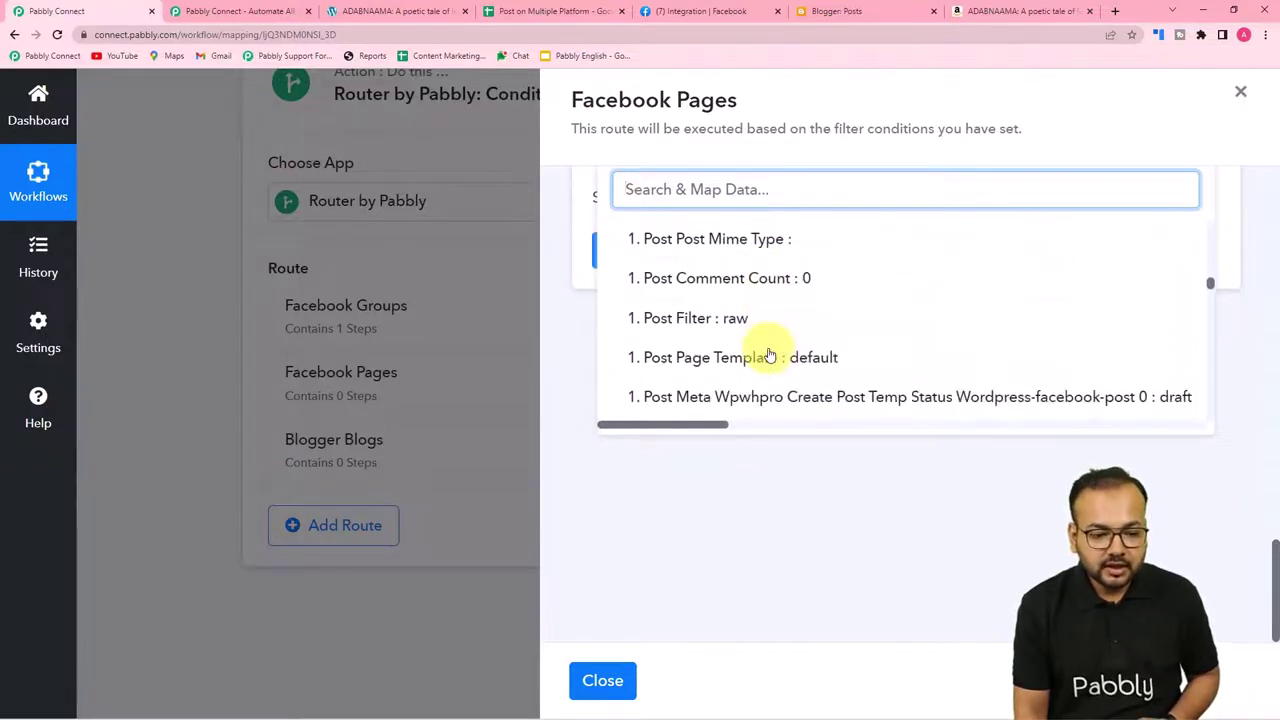
scroll(768, 352, down, 8)
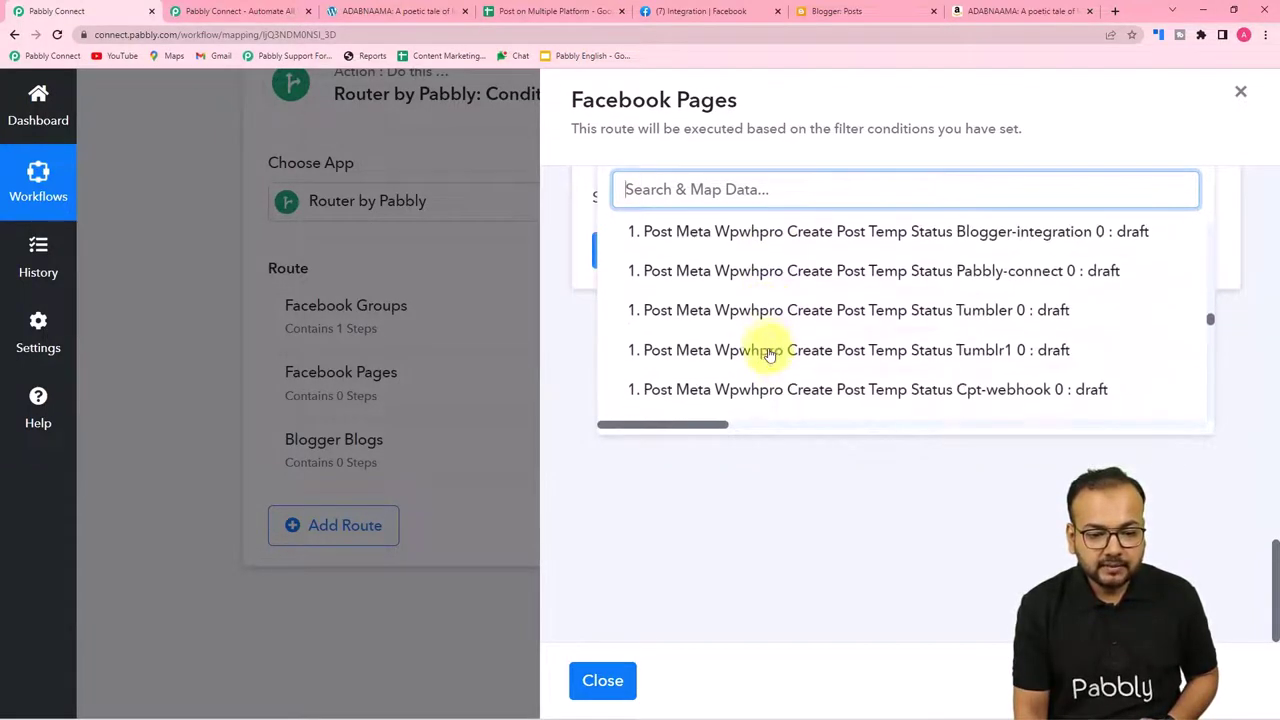
scroll(770, 354, down, 4)
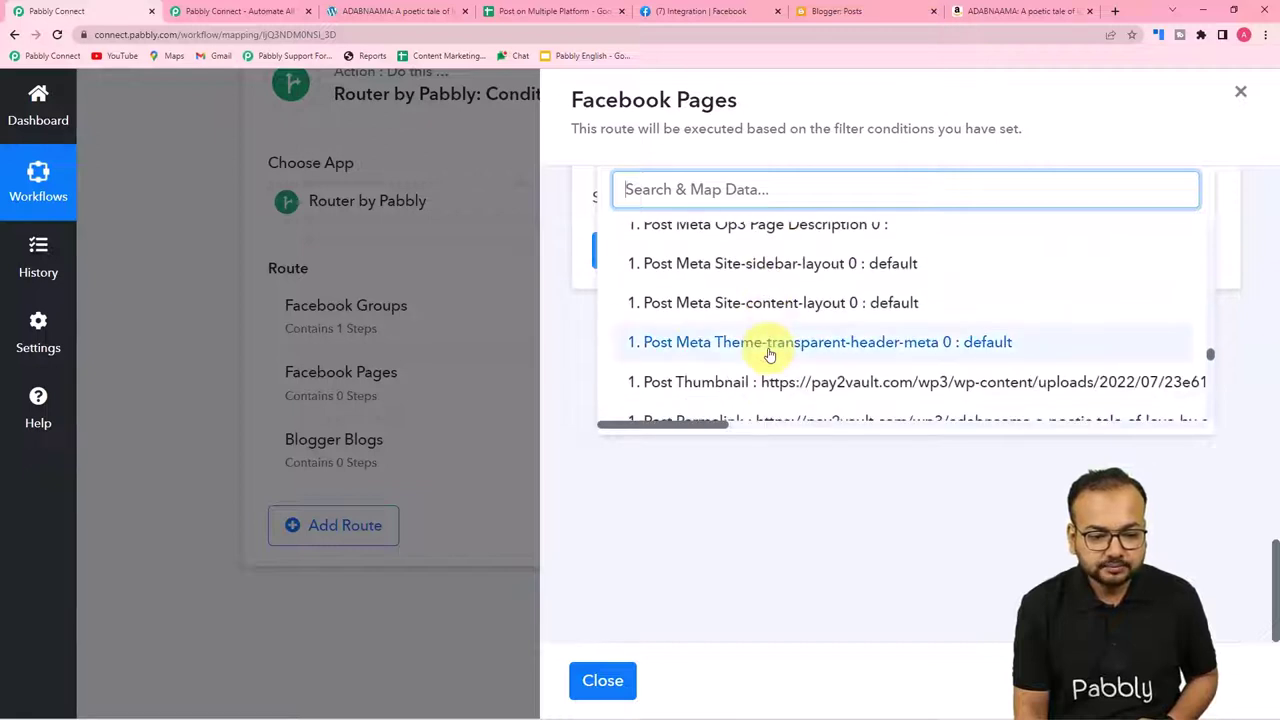
scroll(730, 402, down, 3)
click(737, 289)
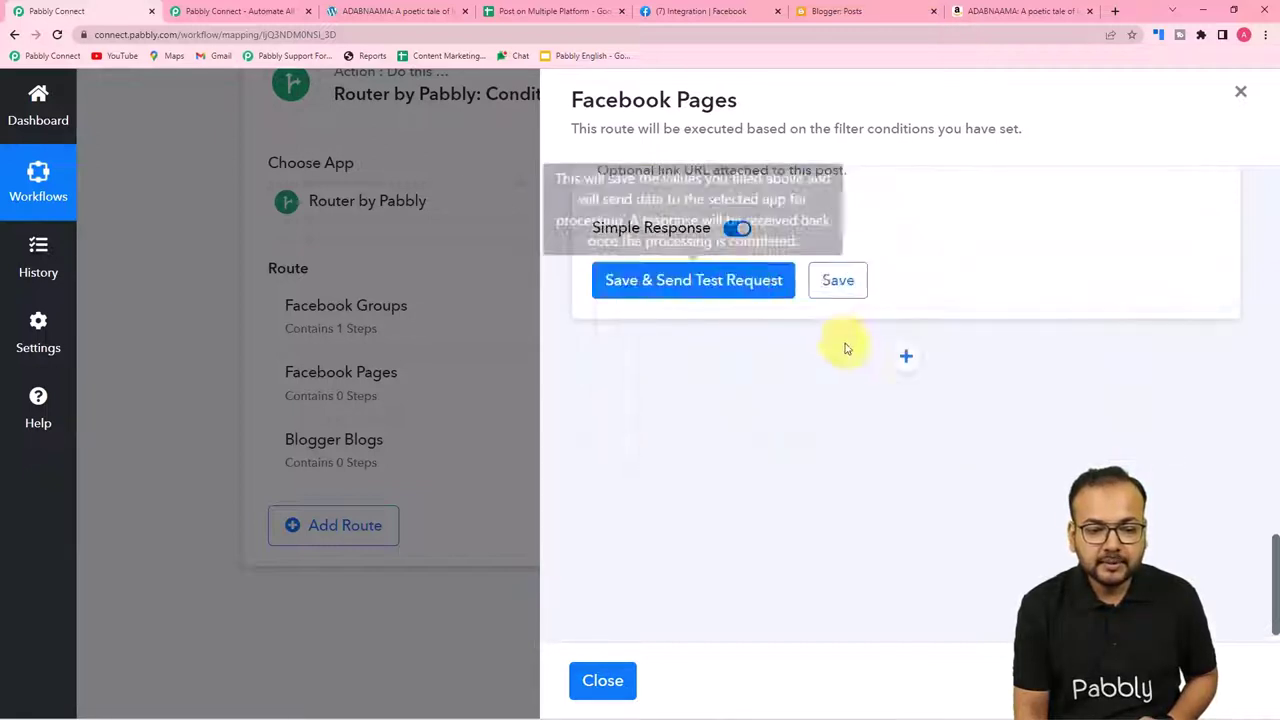
click(585, 371)
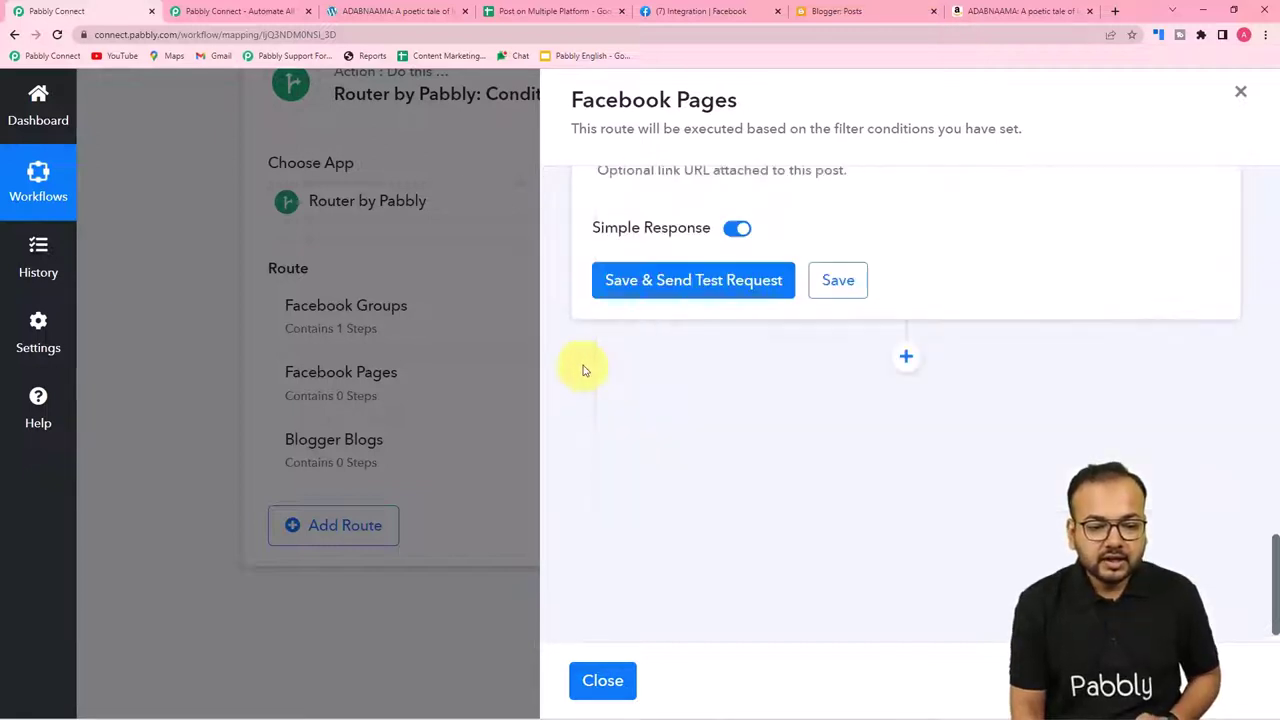
Save the Facebook Pages action, review its mapped fields and close the route
click(838, 281)
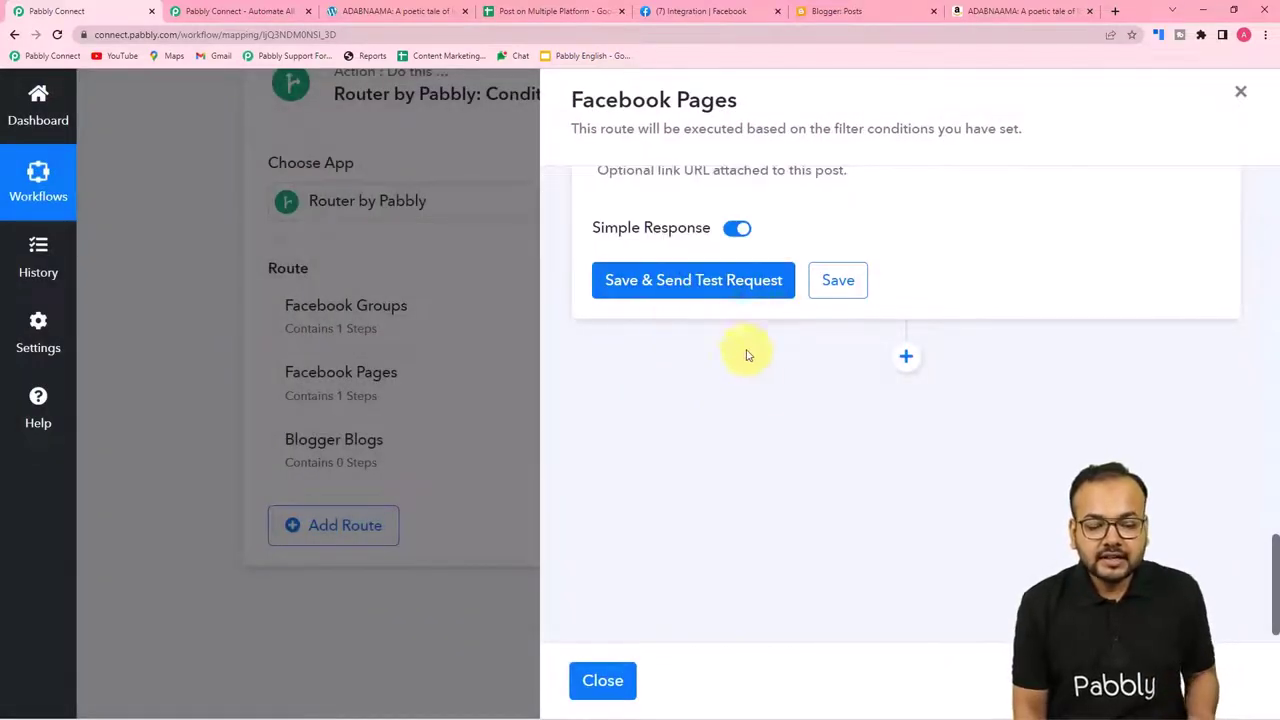
scroll(768, 428, up, 5)
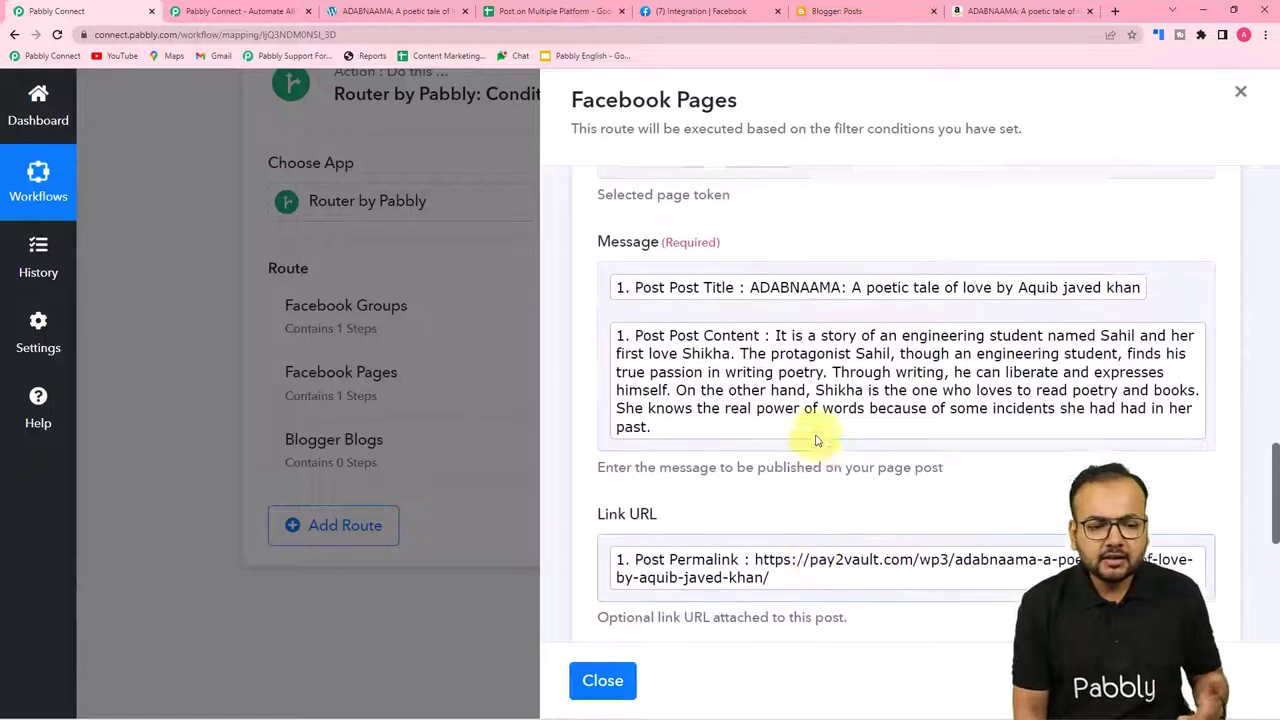
scroll(750, 360, up, 1)
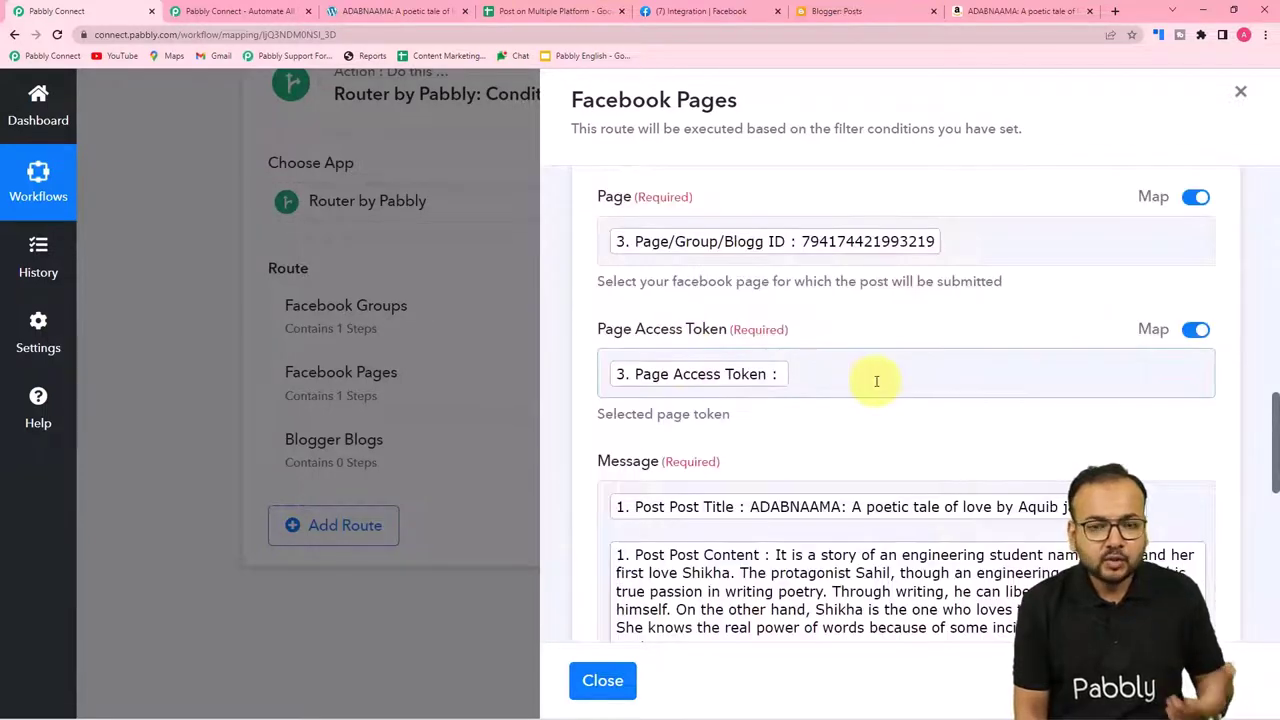
scroll(852, 417, down, 5)
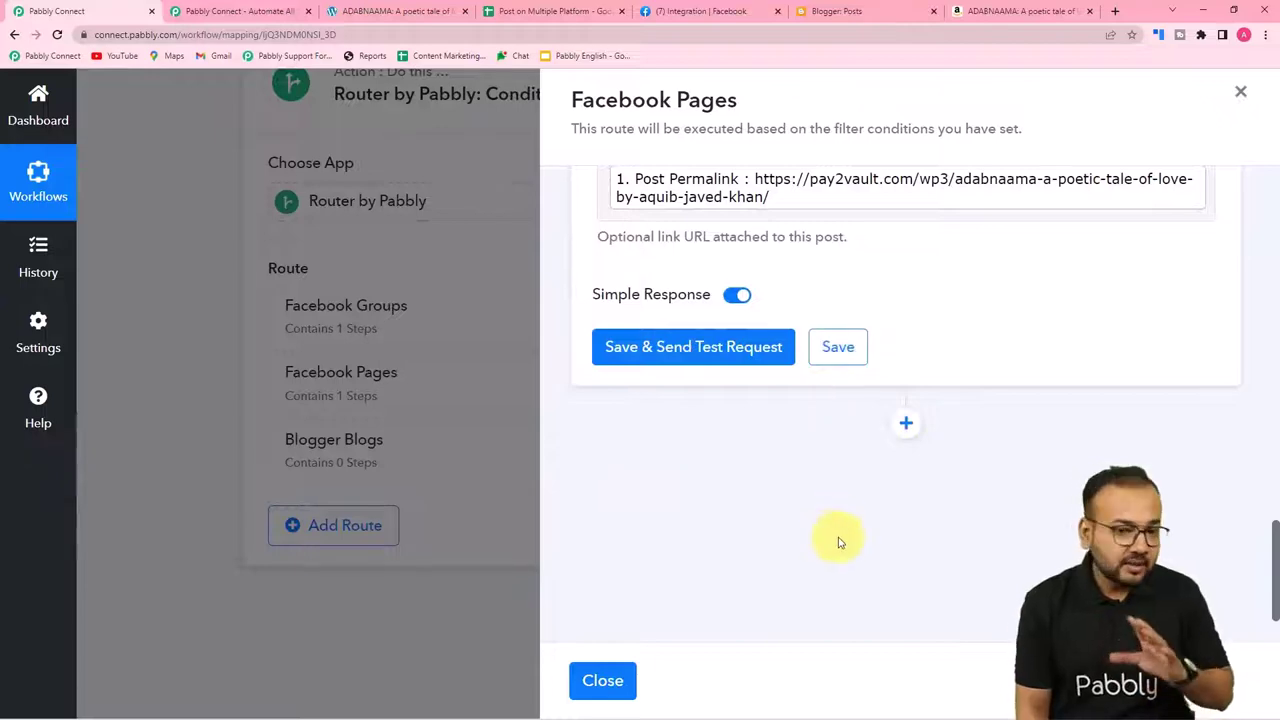
click(606, 680)
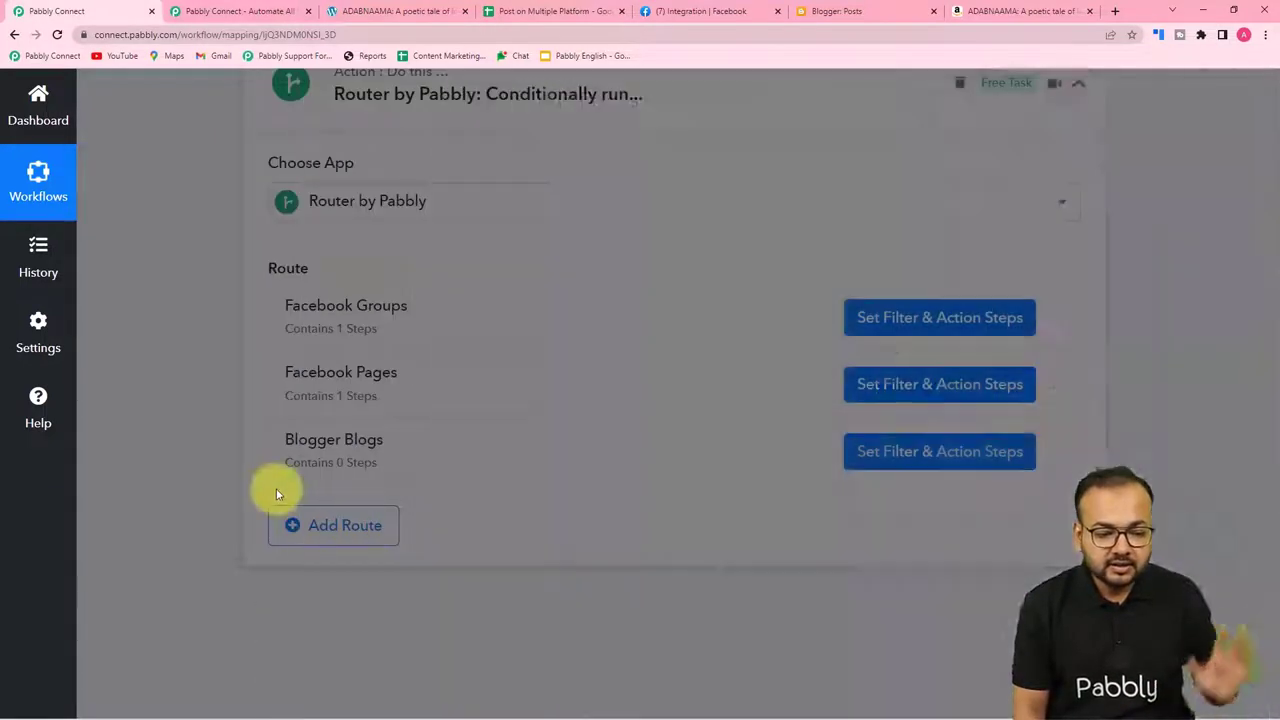
Open the Blogger Blogs route's filter and action steps and set the filter label to Social Media from the Iterator step
click(876, 464)
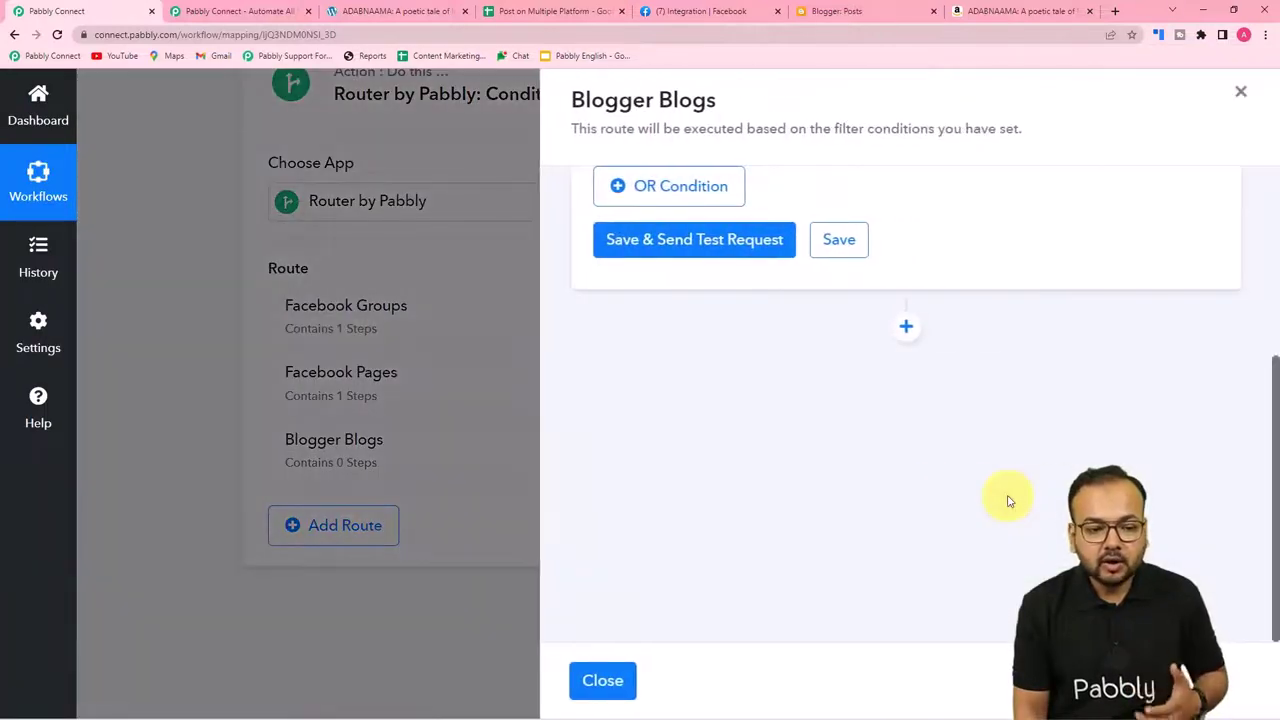
scroll(900, 470, up, 3)
click(752, 400)
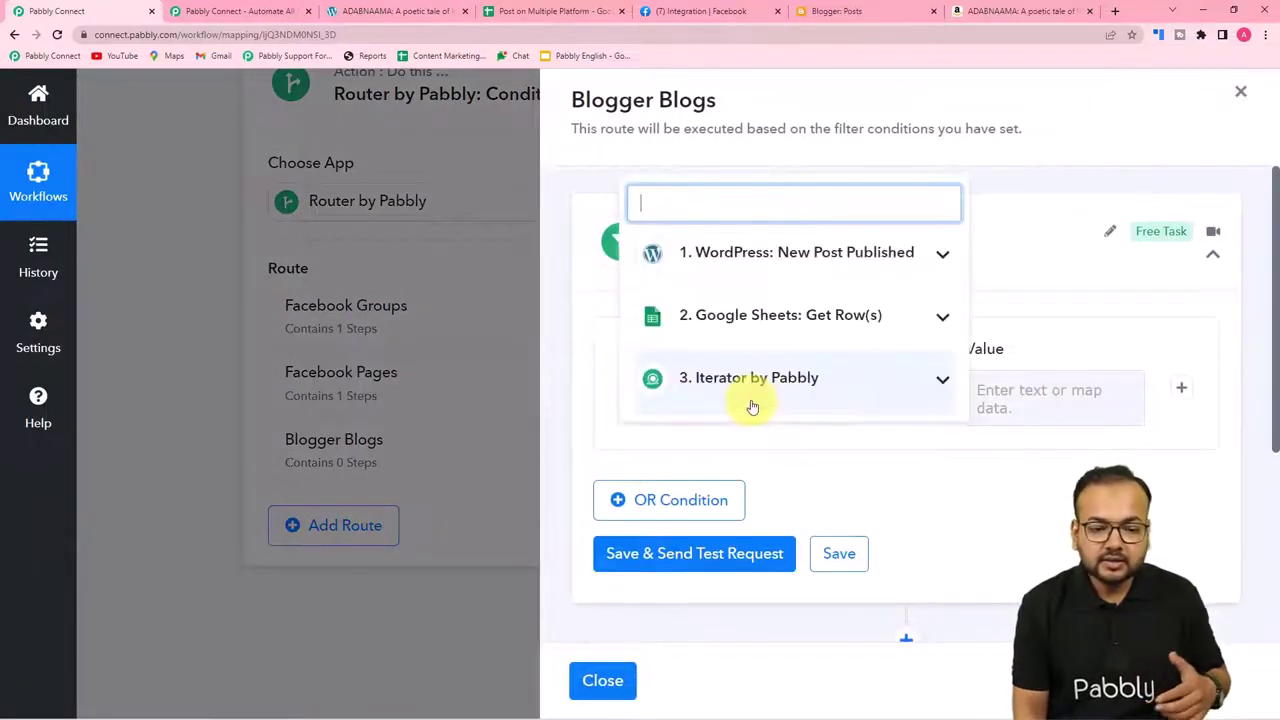
click(785, 395)
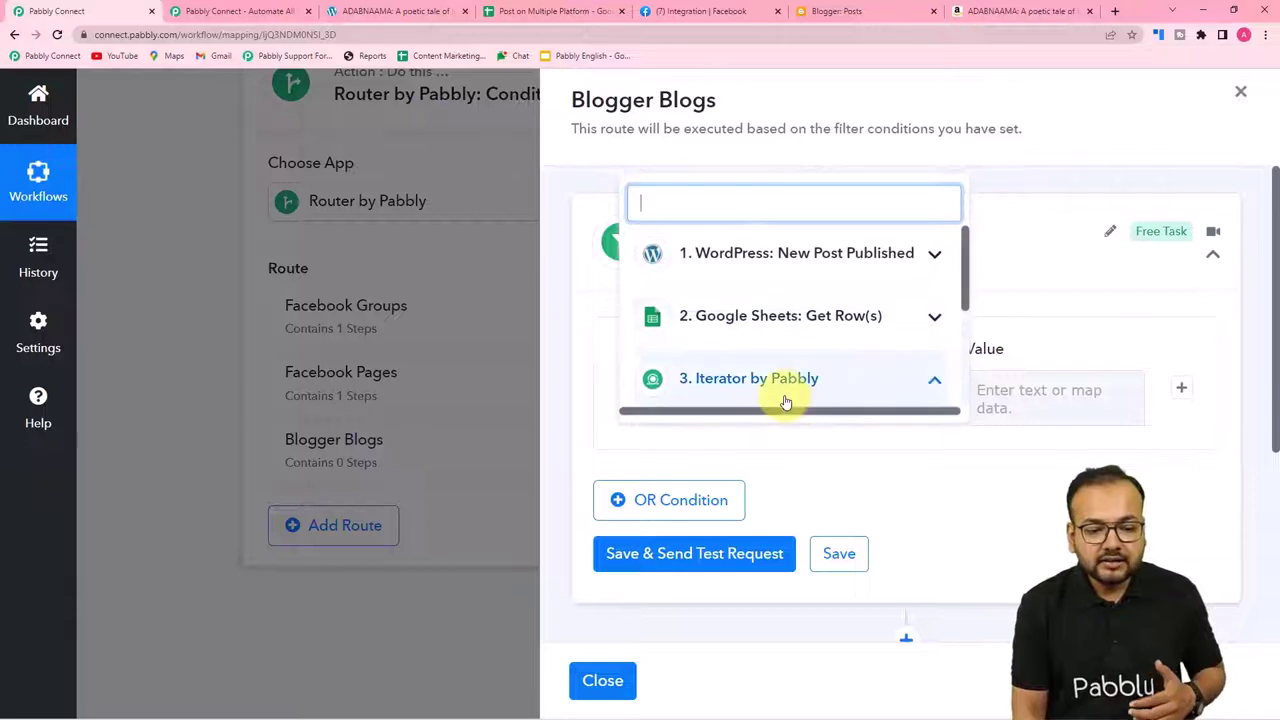
scroll(804, 402, down, 2)
click(768, 300)
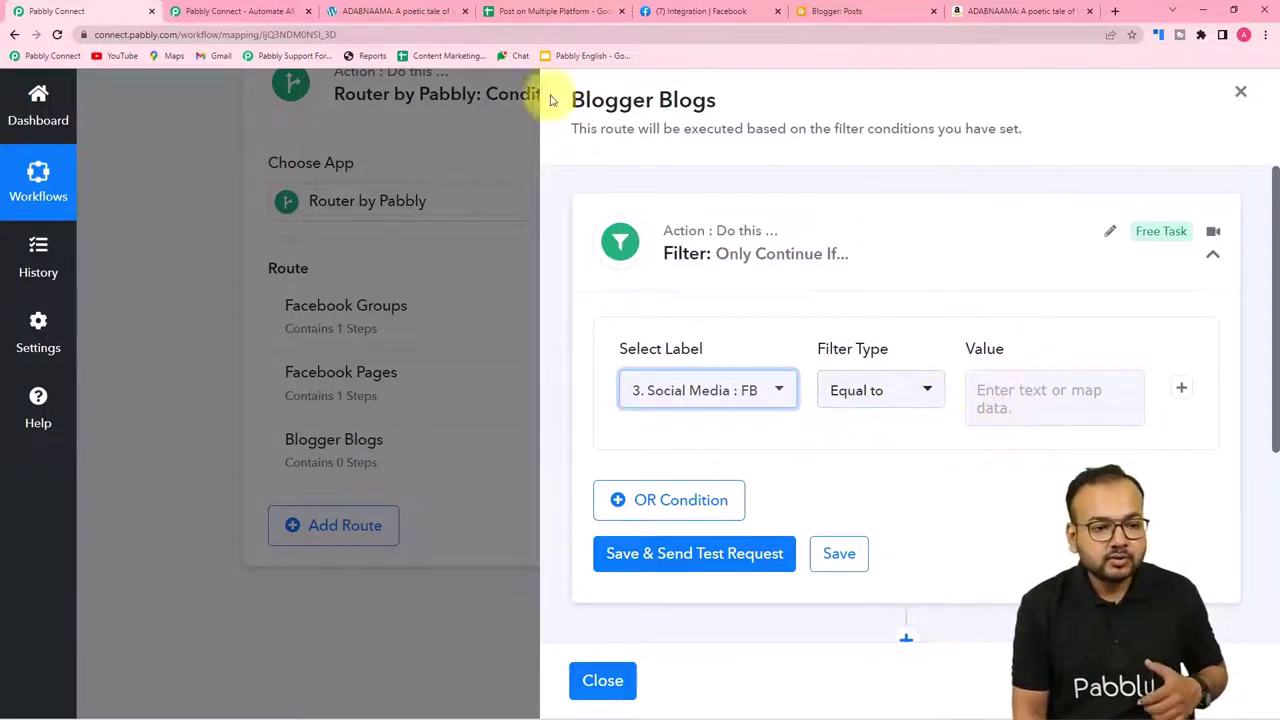
Check the Blogger entries in the Post on Multiple Platform sheet, set the filter value to Blogger and save the filter
click(525, 20)
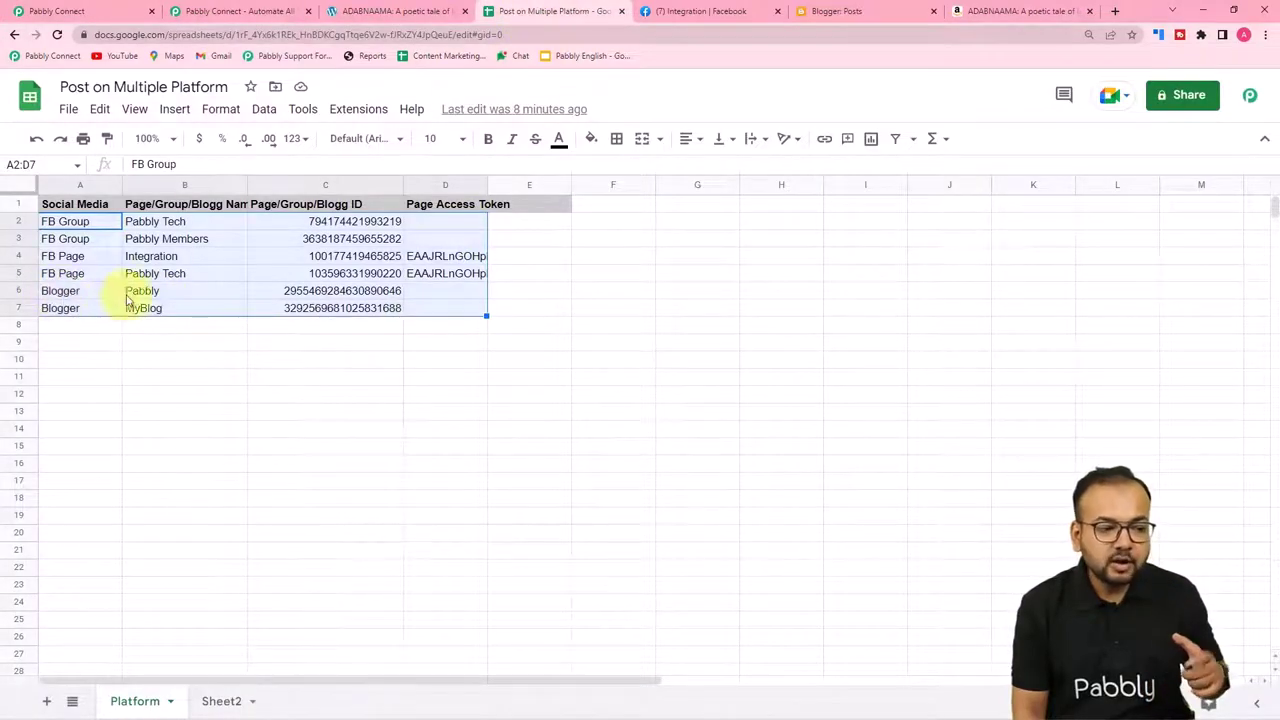
click(100, 14)
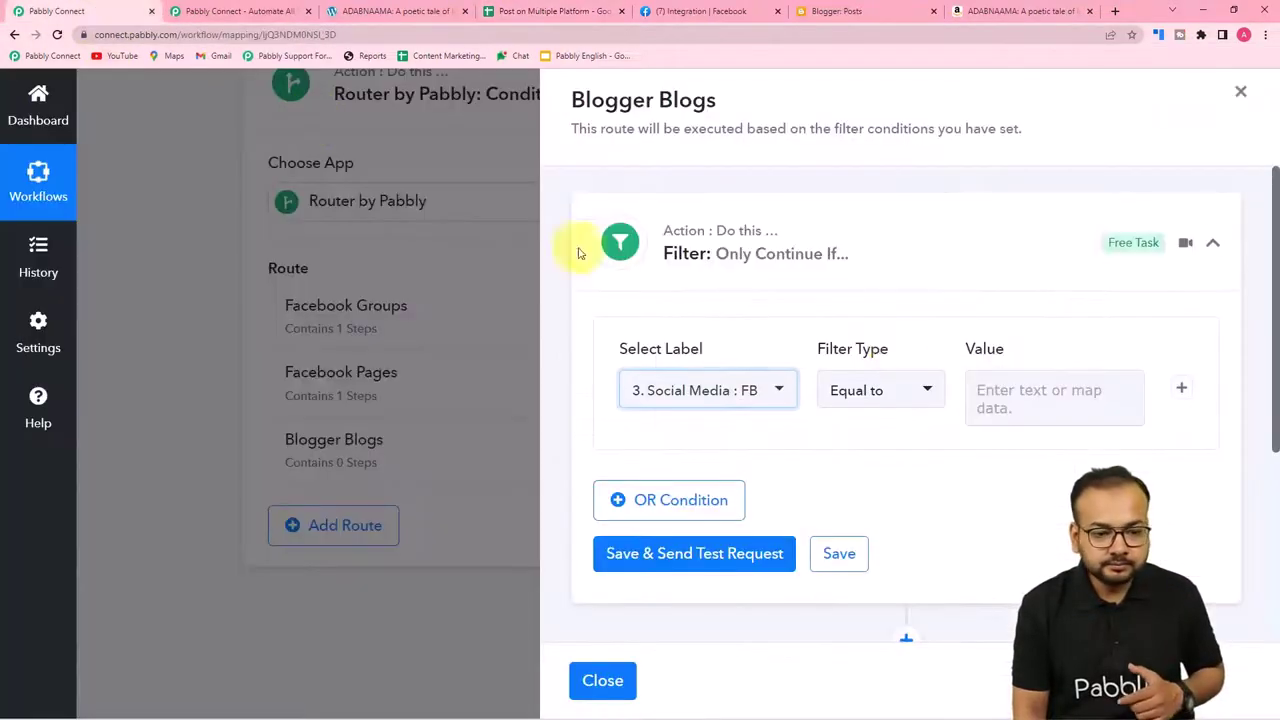
click(1008, 395)
text(Blo)
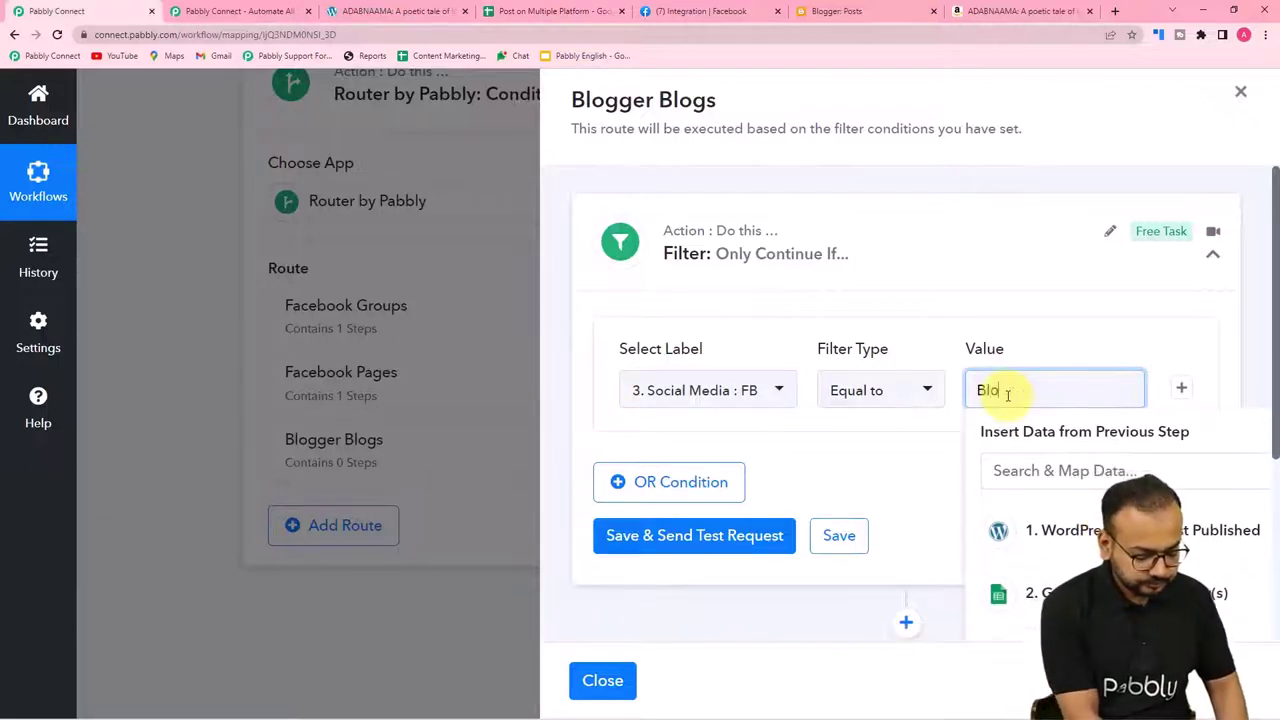
text(gger)
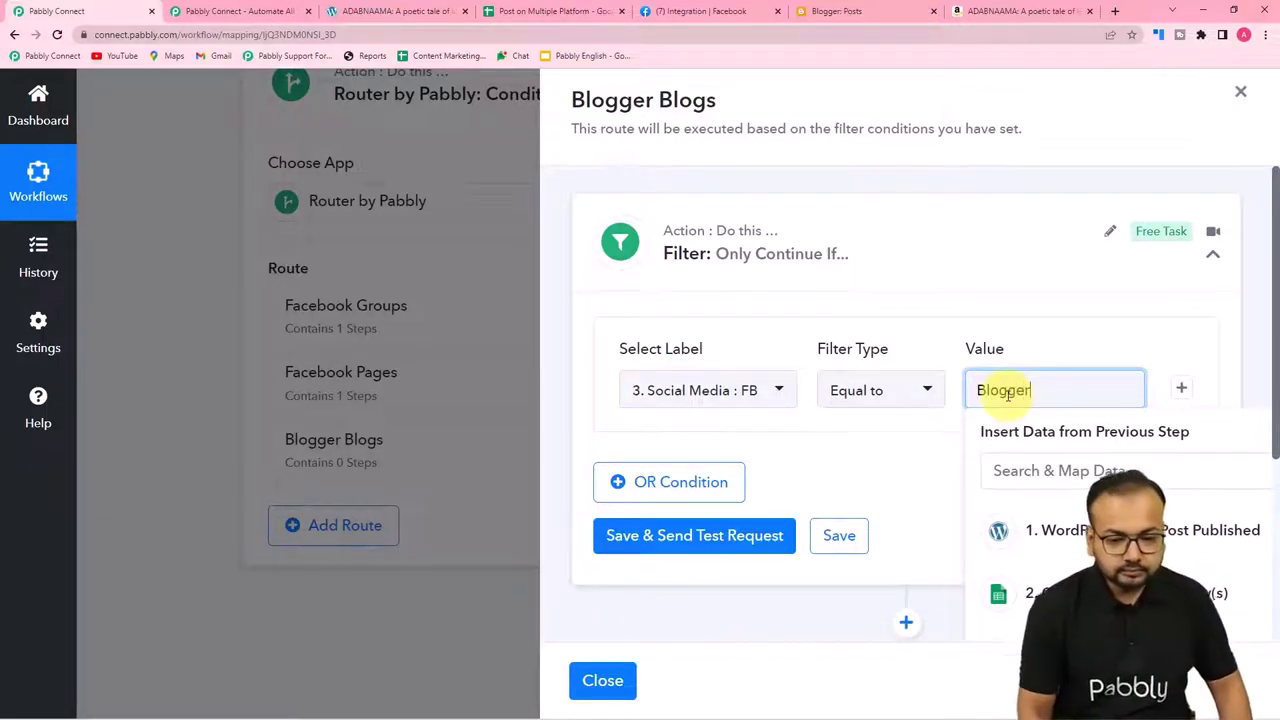
click(870, 486)
click(838, 536)
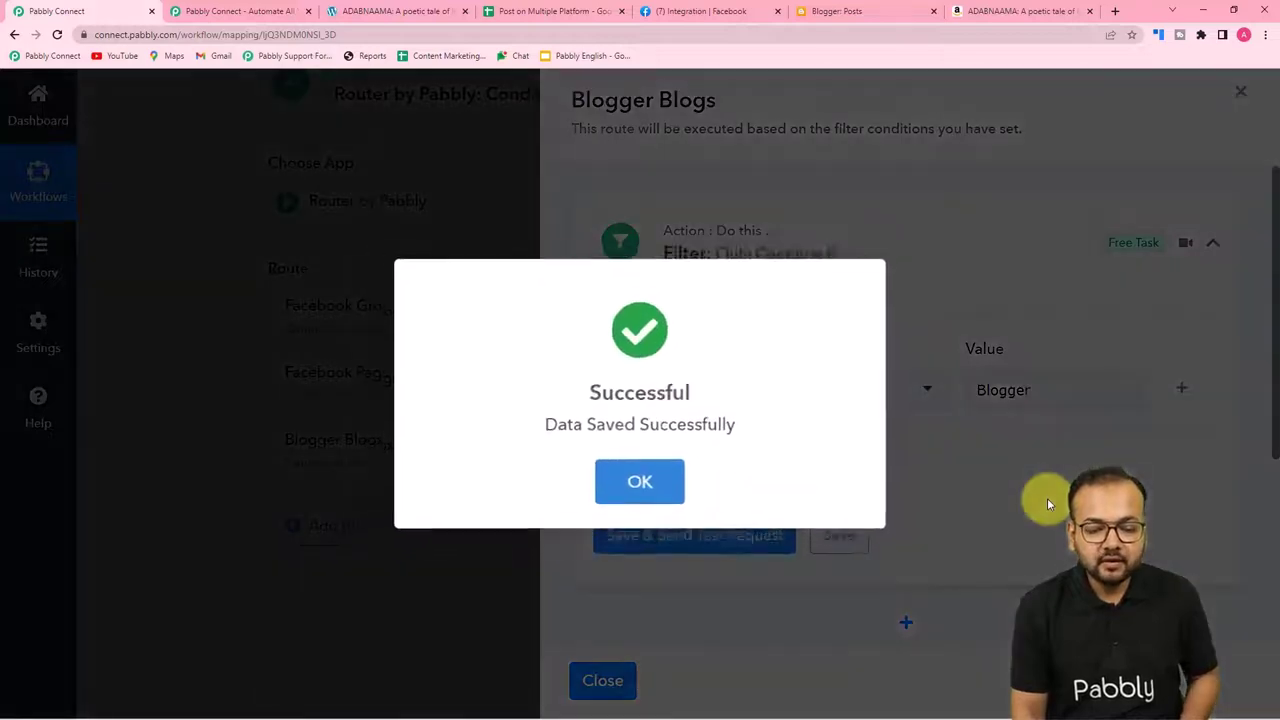
Add an action step after the Blogger Blogs filter using Google Blogger with the Create a Post event
scroll(790, 520, down, 1)
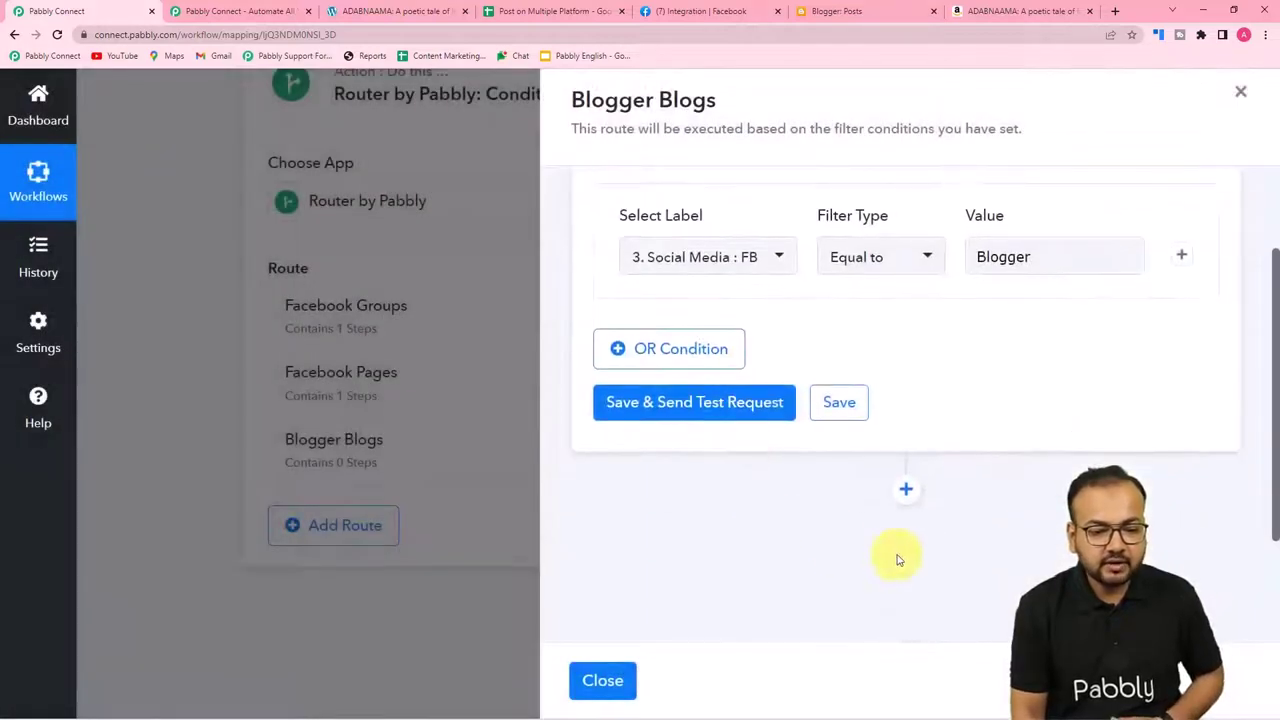
click(907, 490)
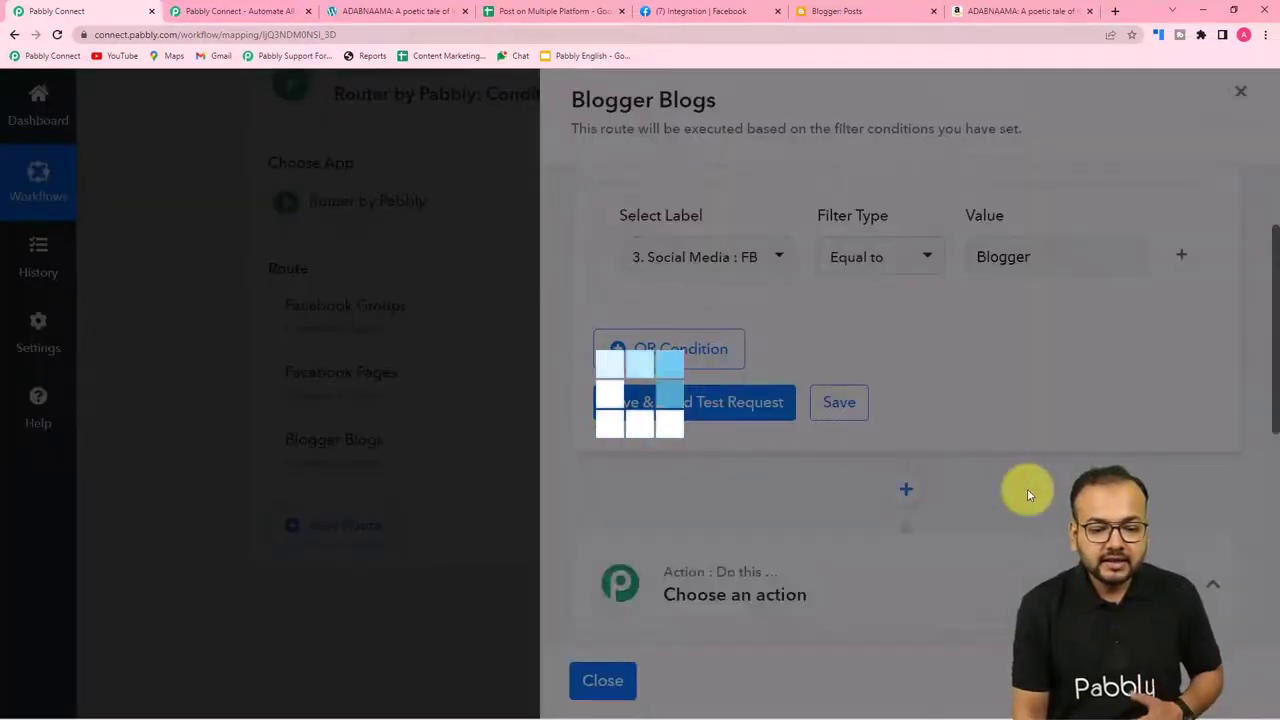
scroll(1020, 491, down, 3)
scroll(1000, 480, up, 3)
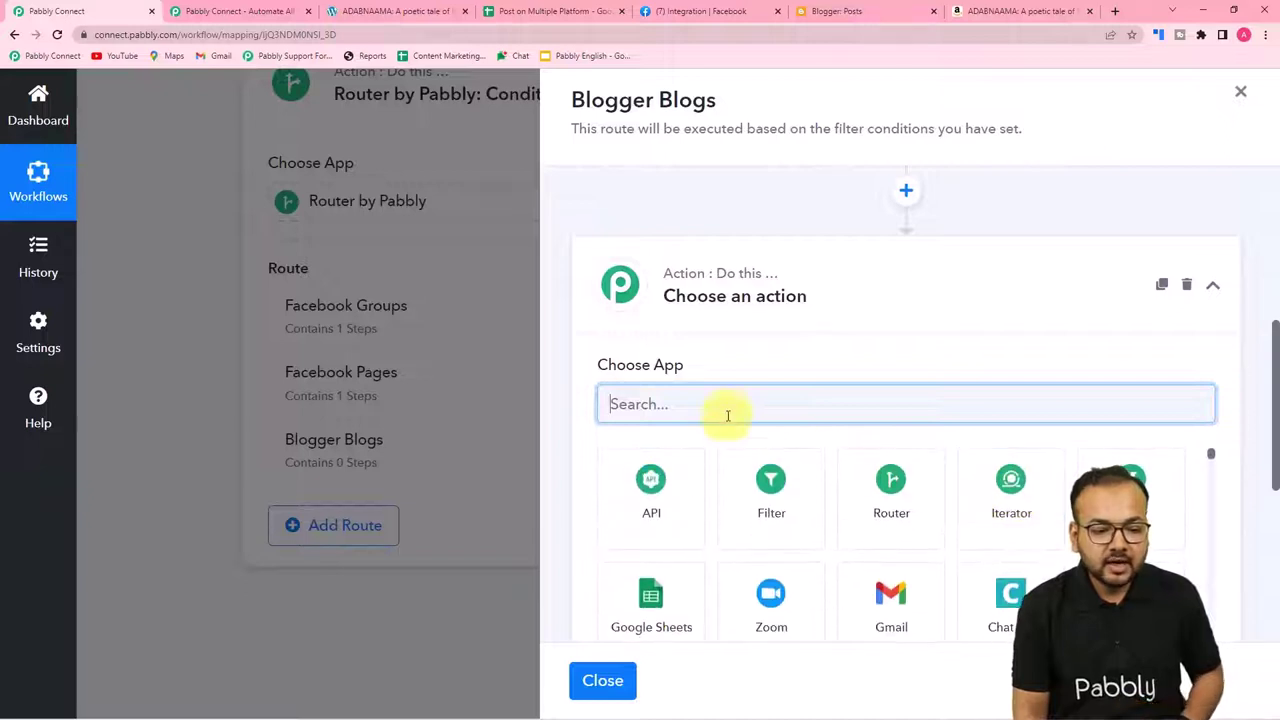
text(lo)
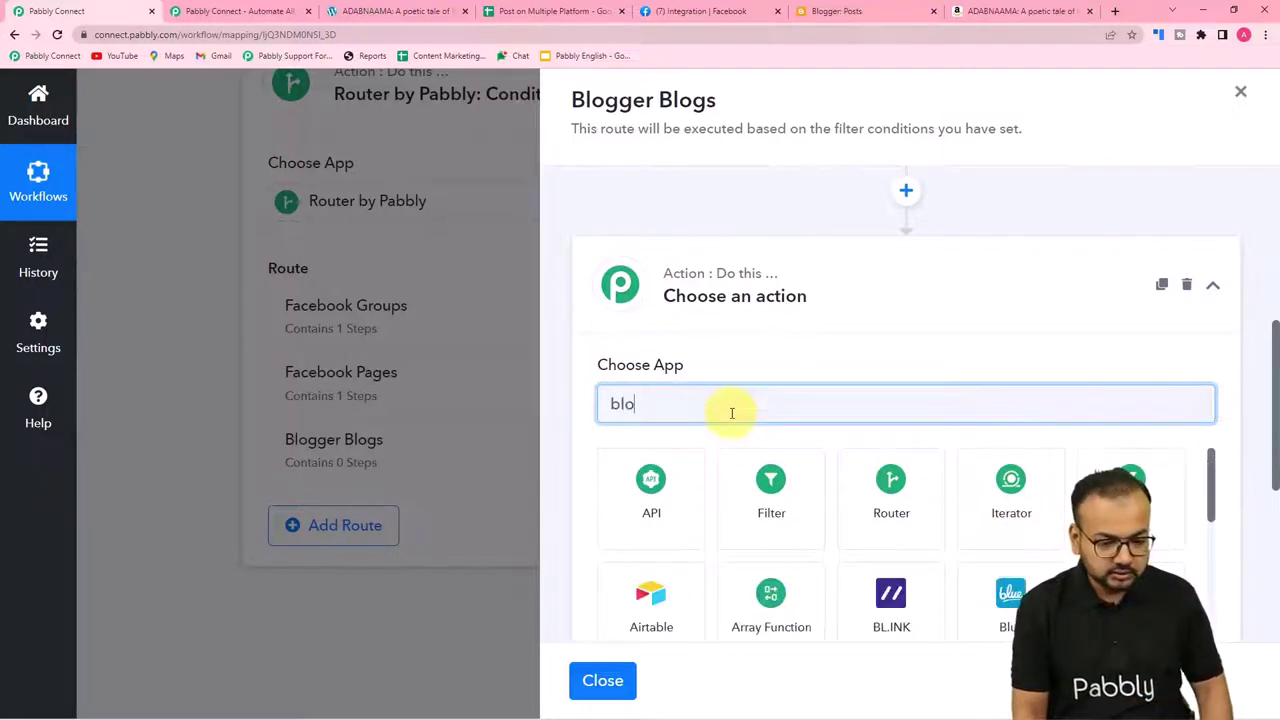
click(680, 514)
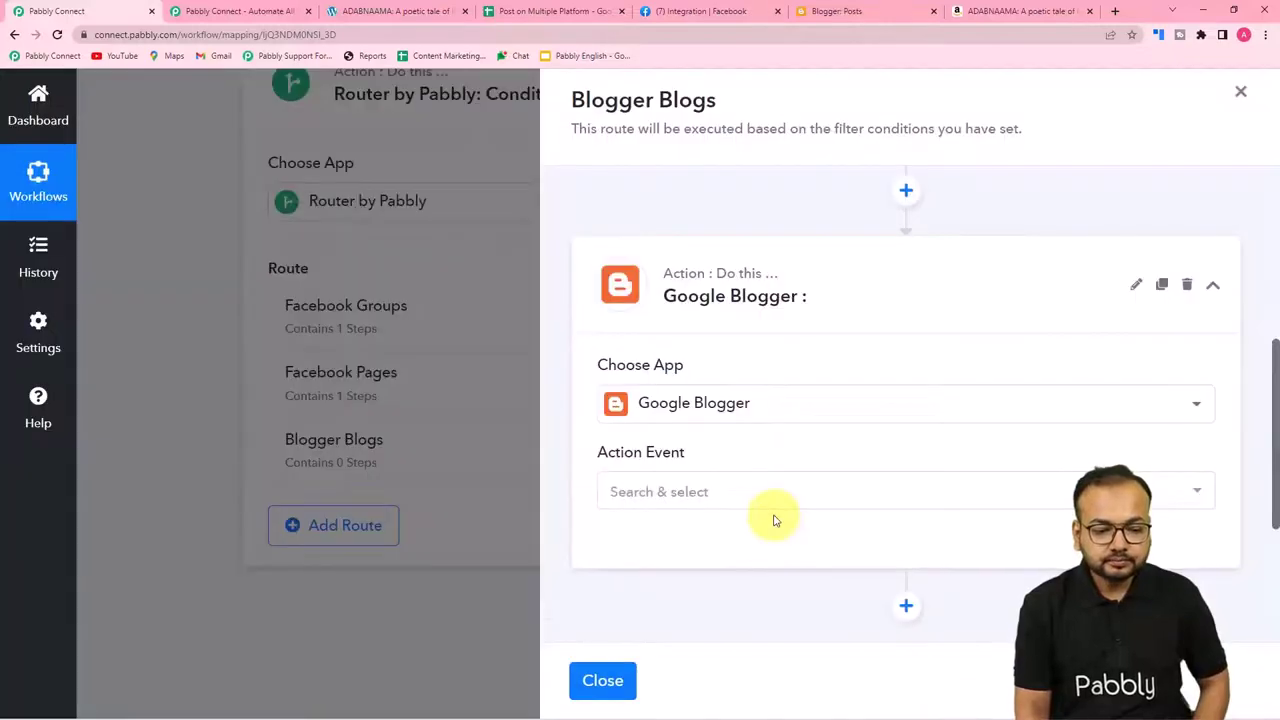
scroll(740, 480, down, 1)
click(697, 425)
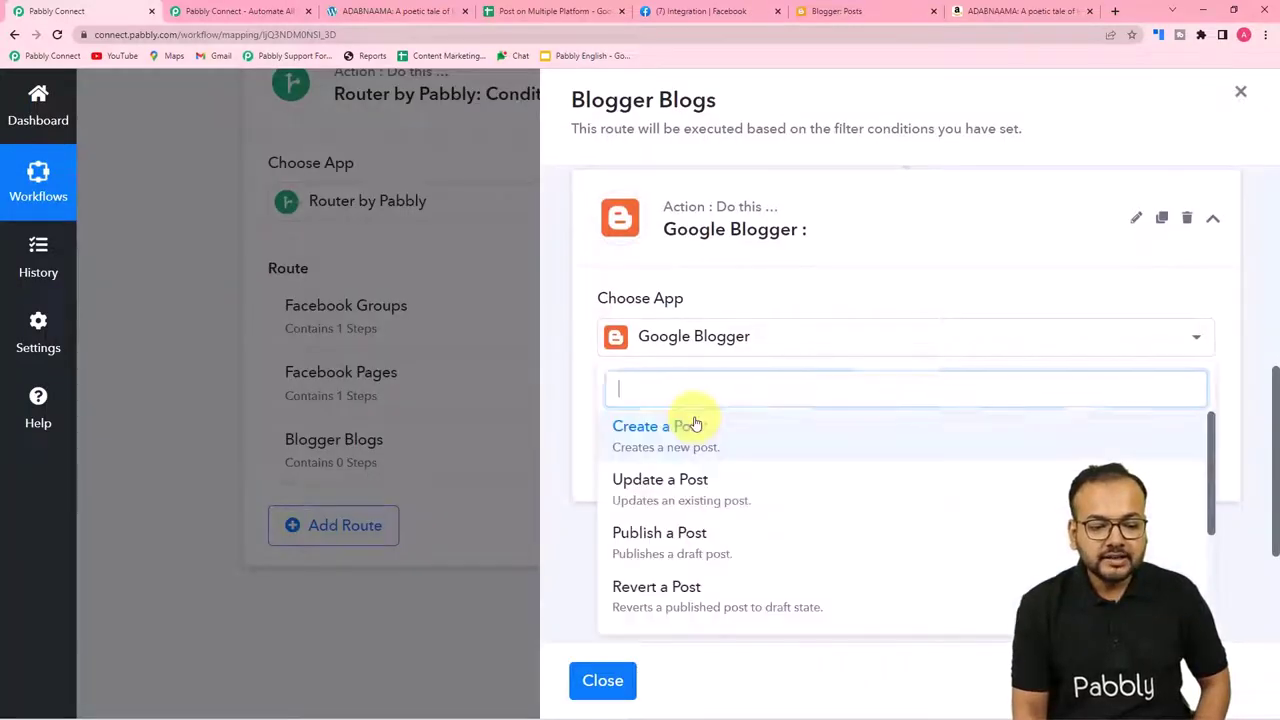
click(706, 437)
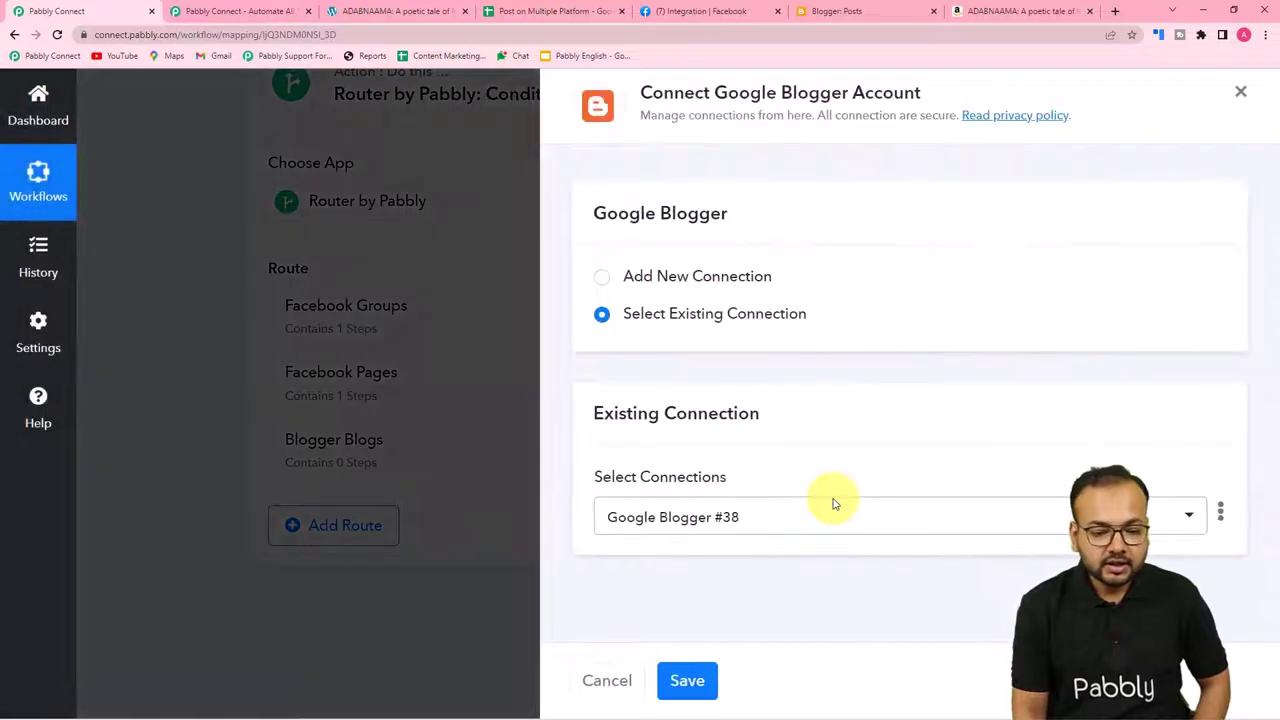
Add a new Google Blogger connection and authorize Pabbly Connect Blogger with the Google account that owns the blogs
click(604, 277)
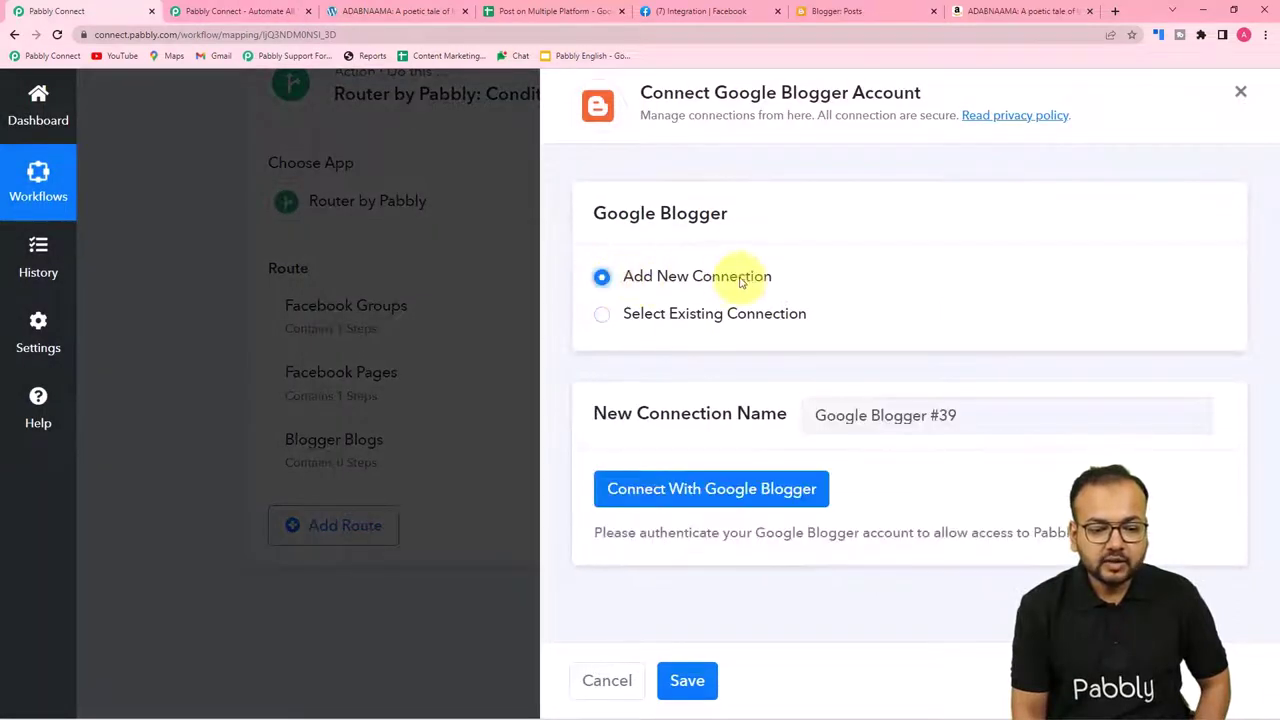
click(676, 492)
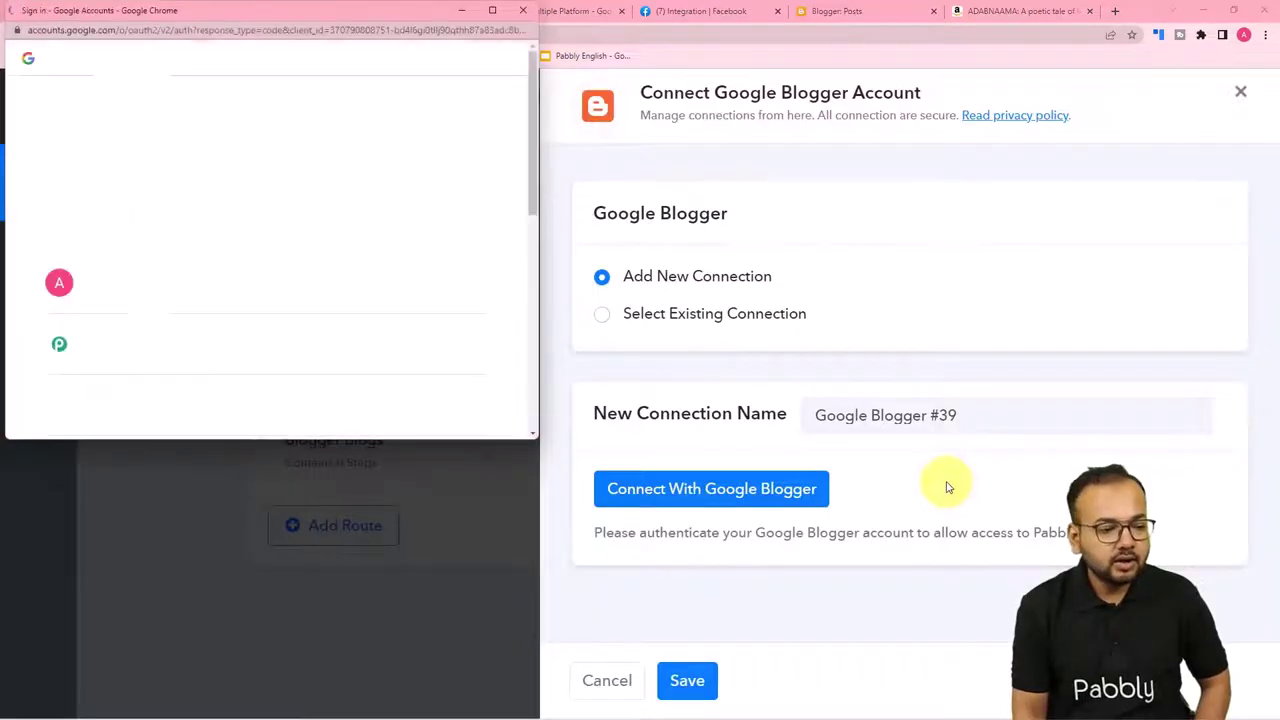
click(173, 345)
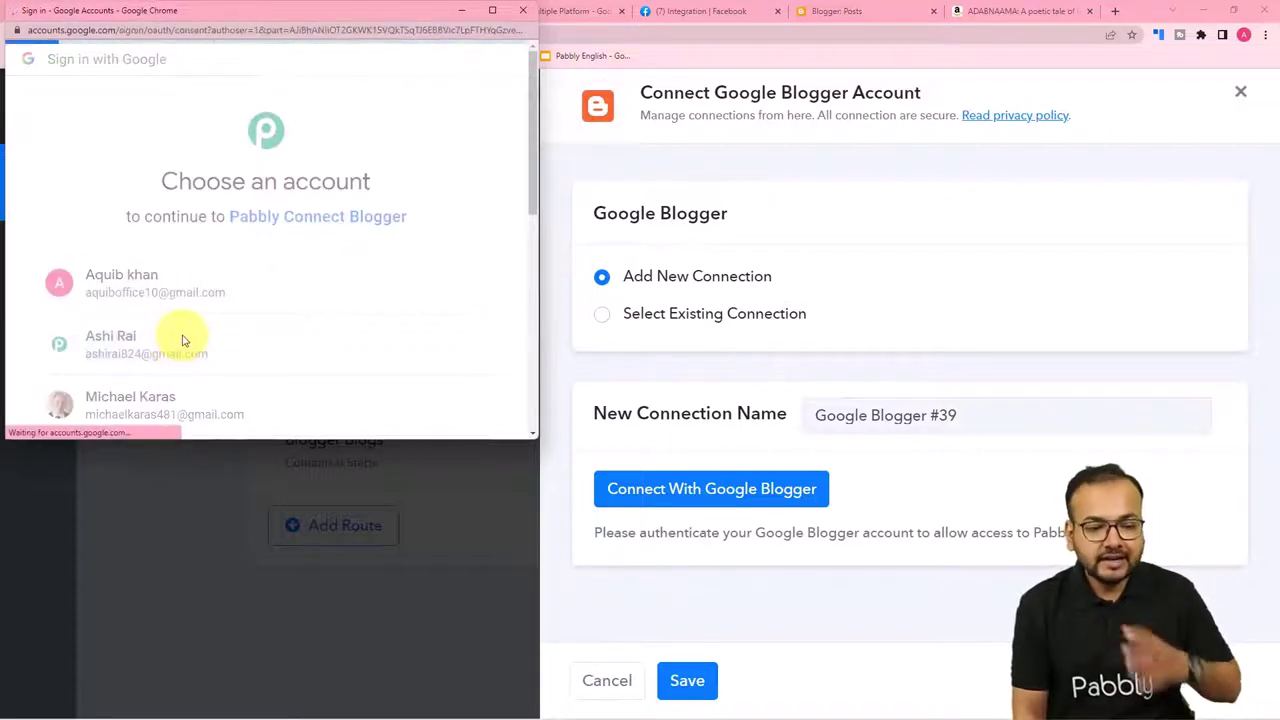
scroll(180, 340, down, 1)
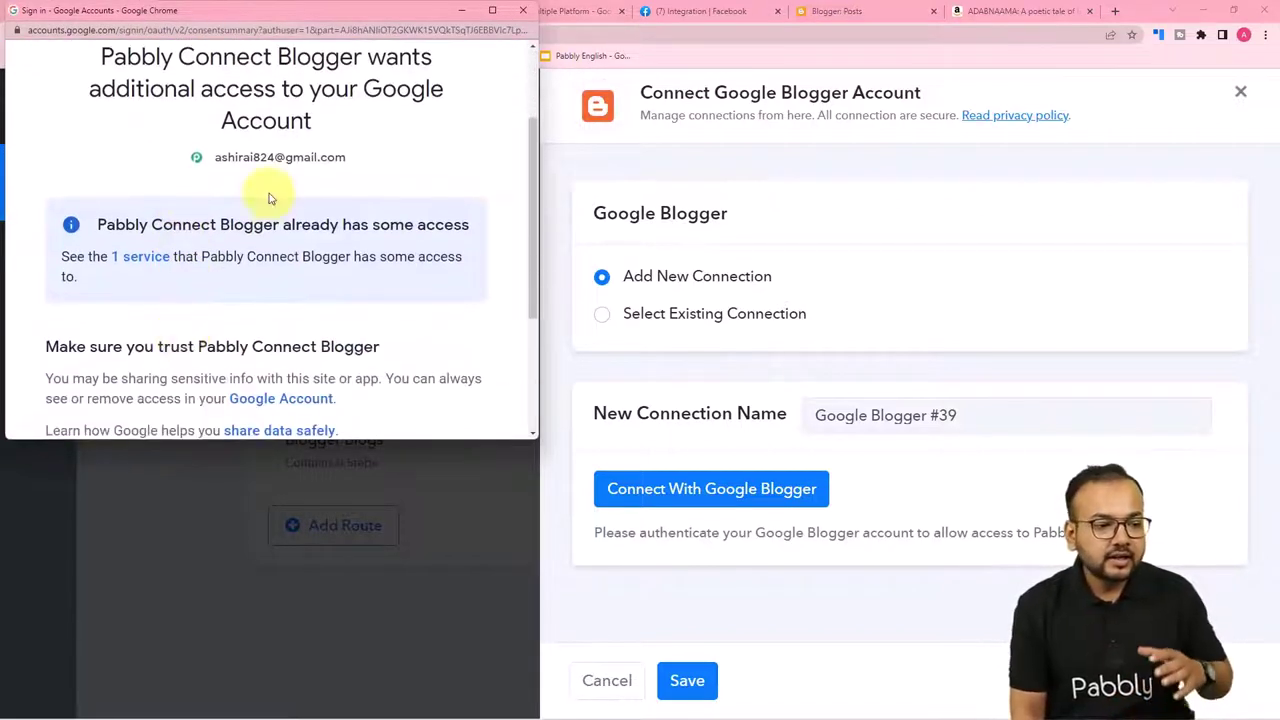
scroll(265, 192, down, 2)
click(366, 302)
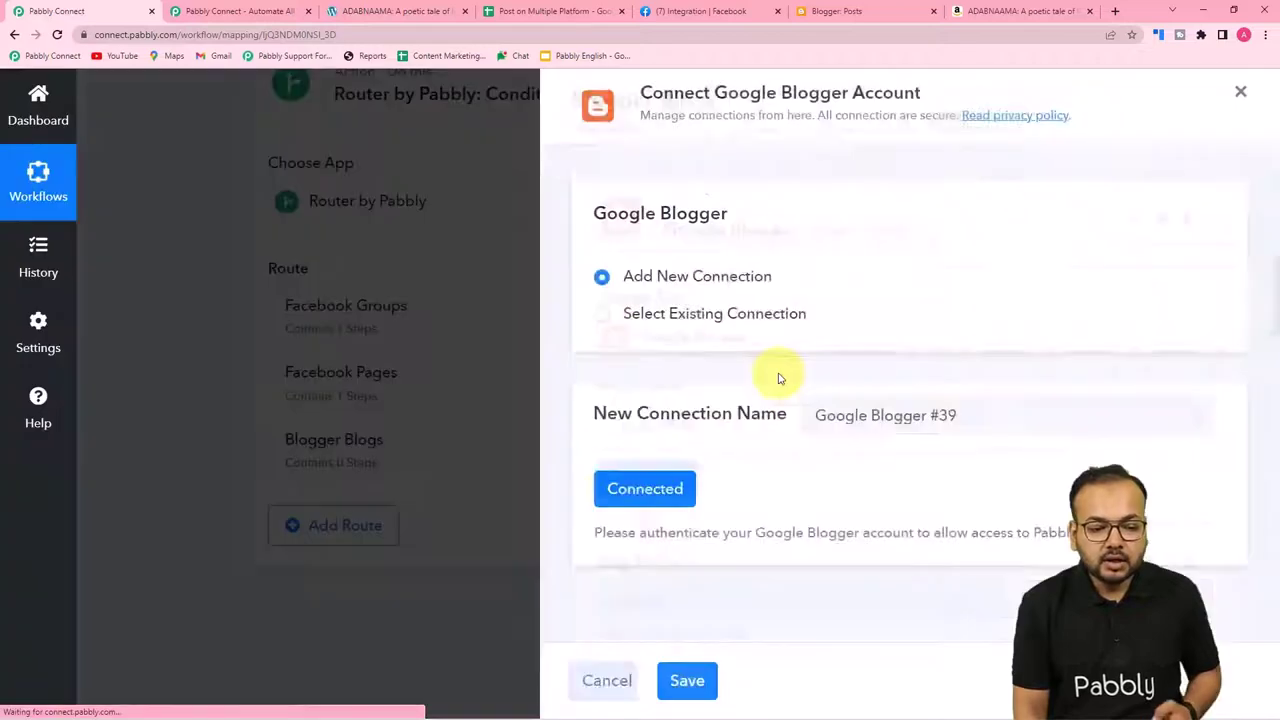
Check the Blogger blog IDs in the Post on Multiple Platform sheet against the Create a Post action's Blog ID setting
scroll(780, 378, down, 5)
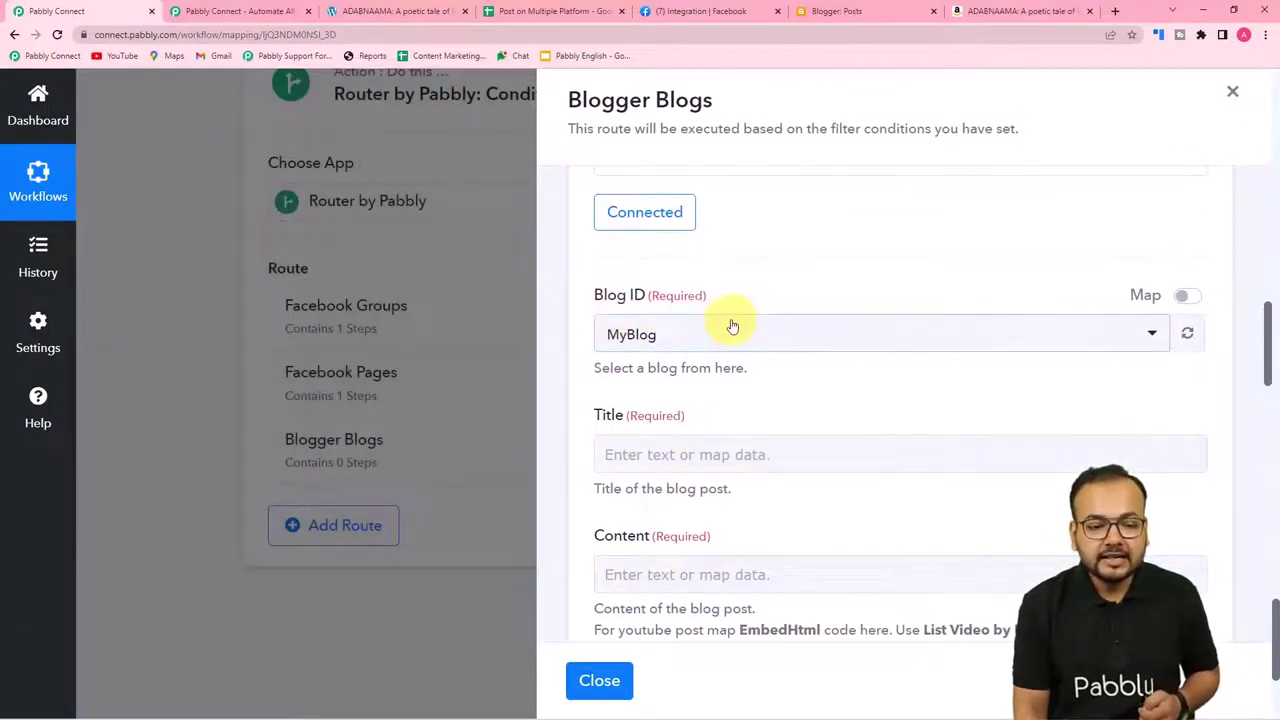
click(535, 11)
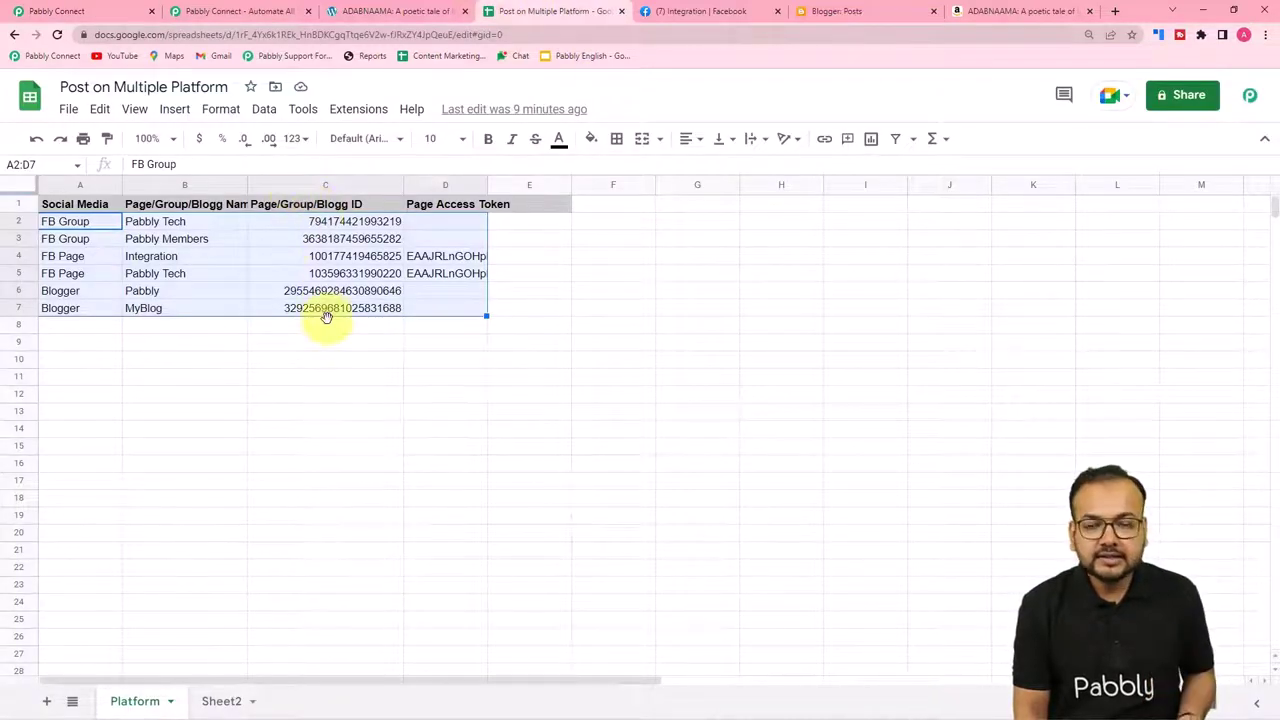
click(100, 11)
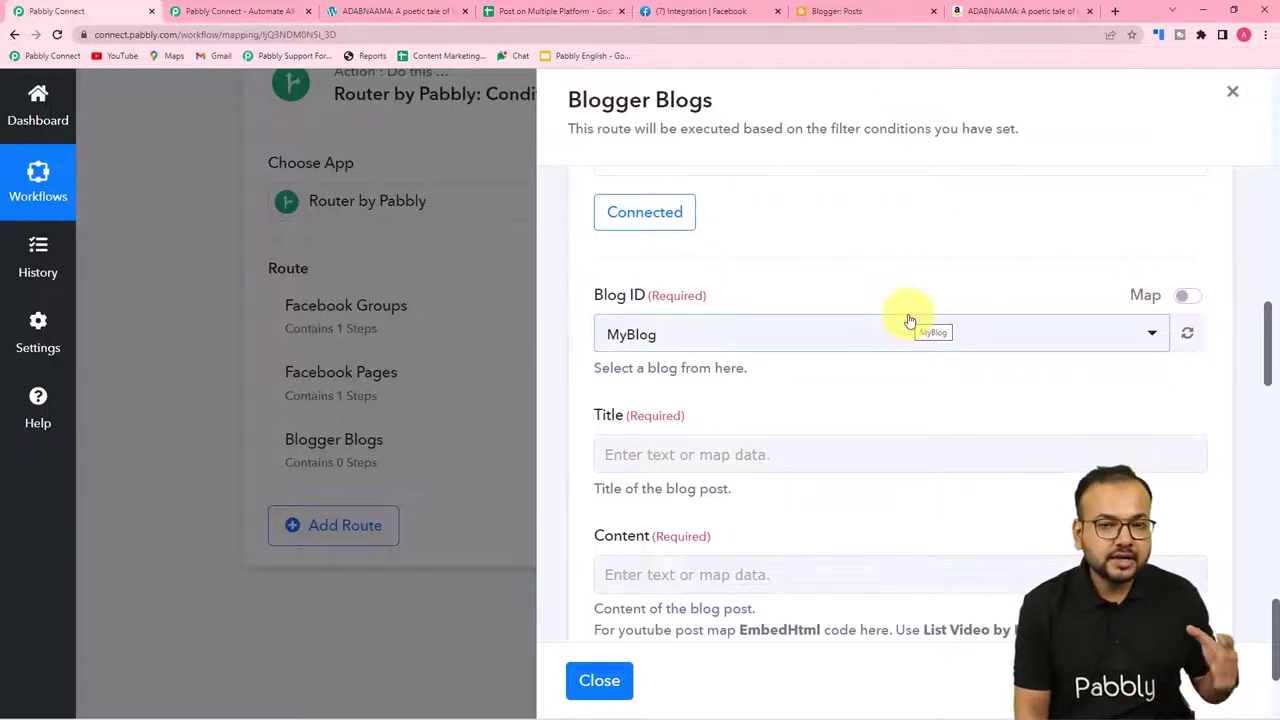
scroll(910, 322, down, 1)
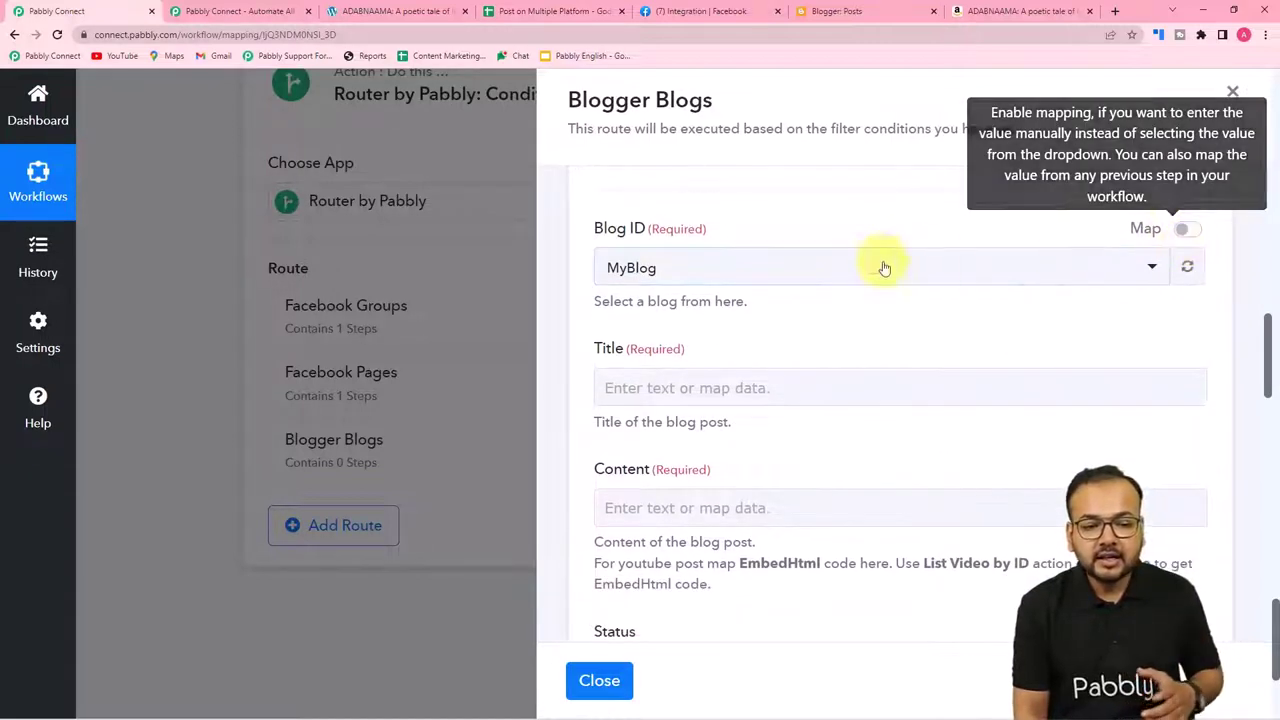
Enable mapping for the Blog ID and replace its fixed value with Page/Group/Blogg ID from the Iterator step
mouse_move(1185, 232)
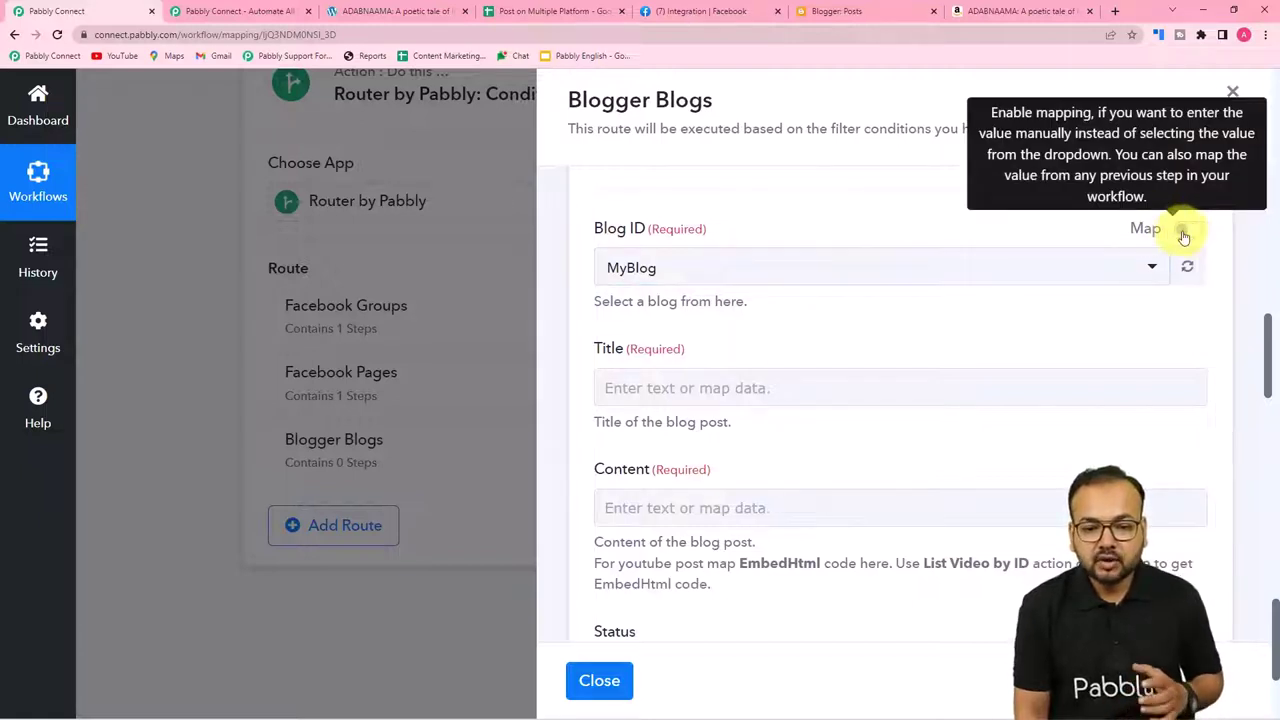
click(1187, 232)
drag(775, 267, 543, 271)
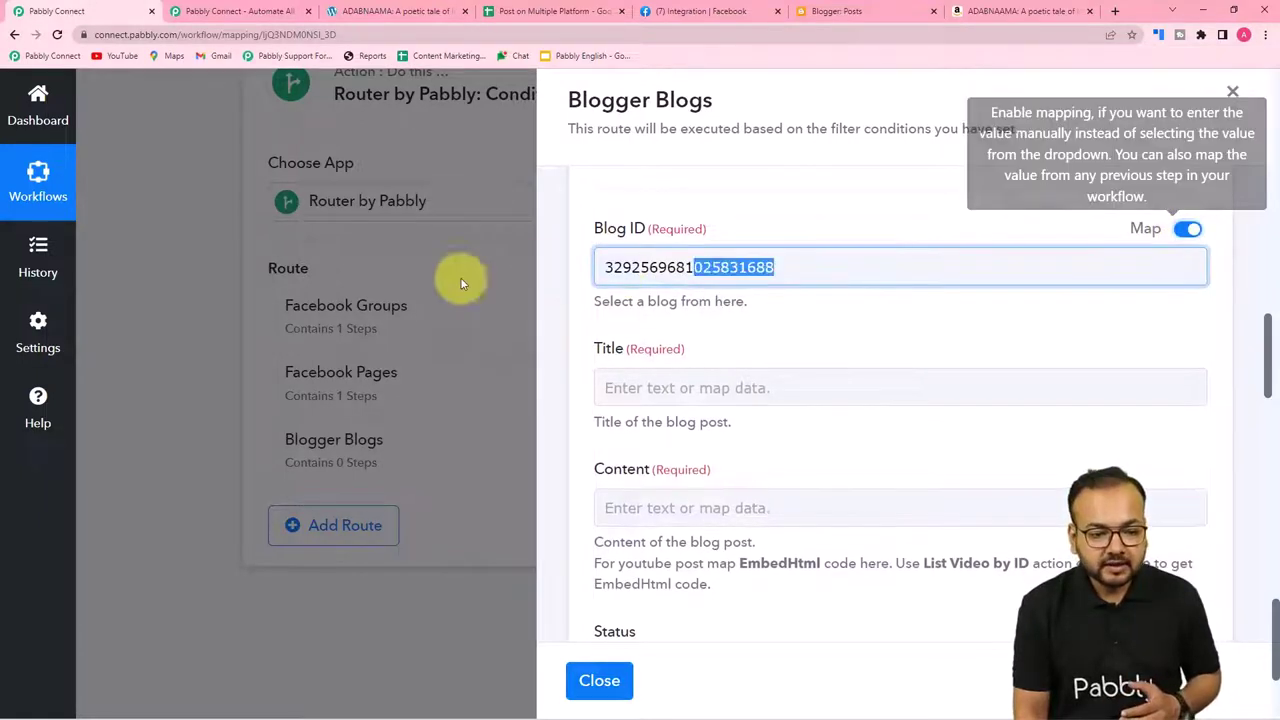
scroll(752, 340, down, 3)
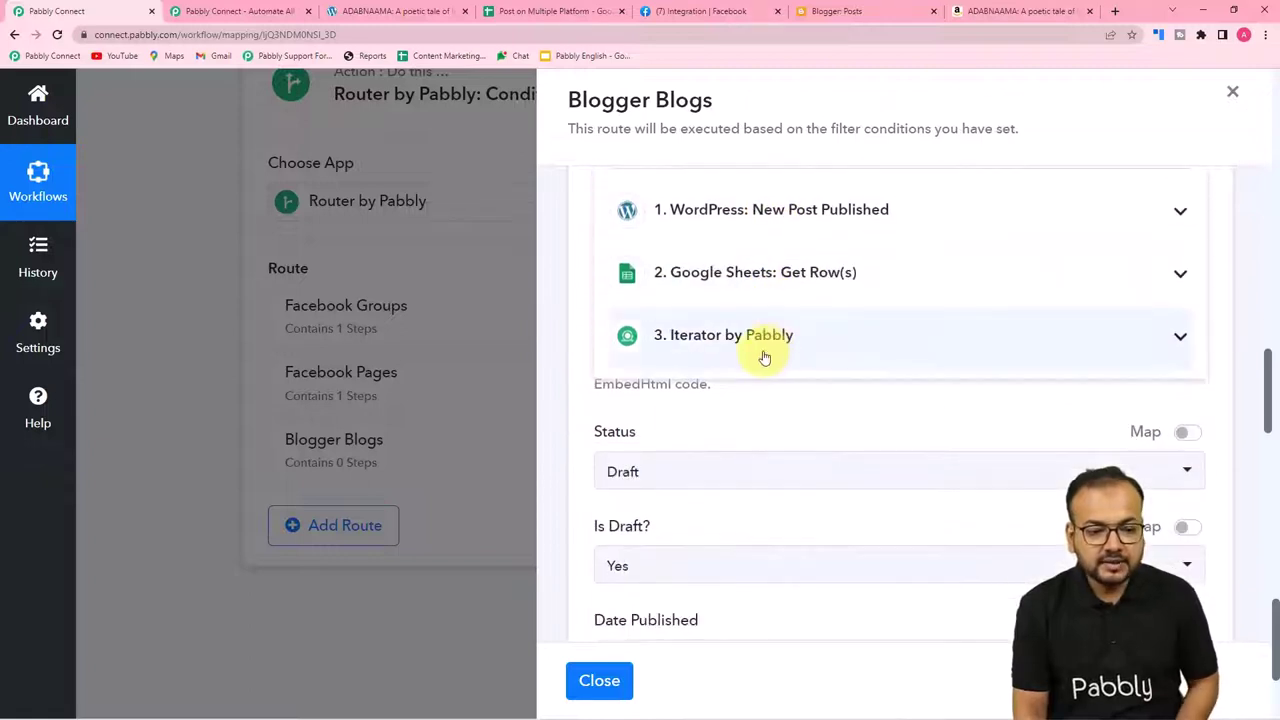
click(776, 338)
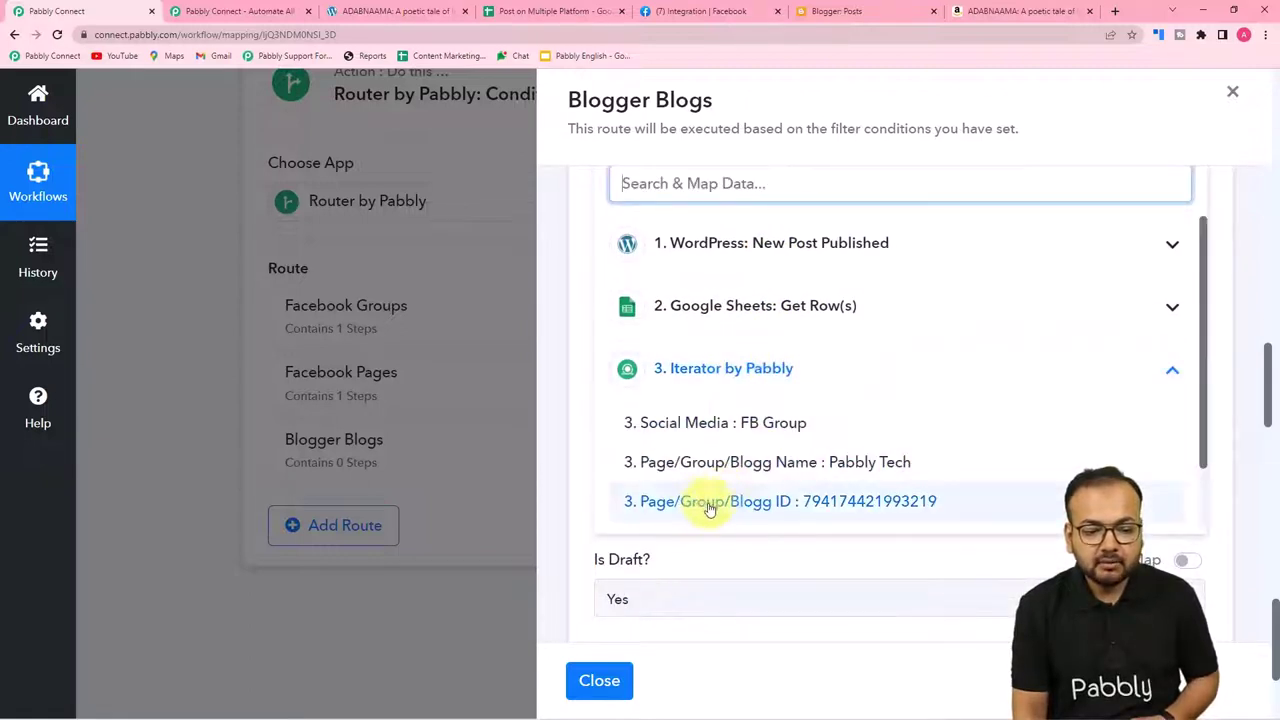
click(777, 506)
click(581, 277)
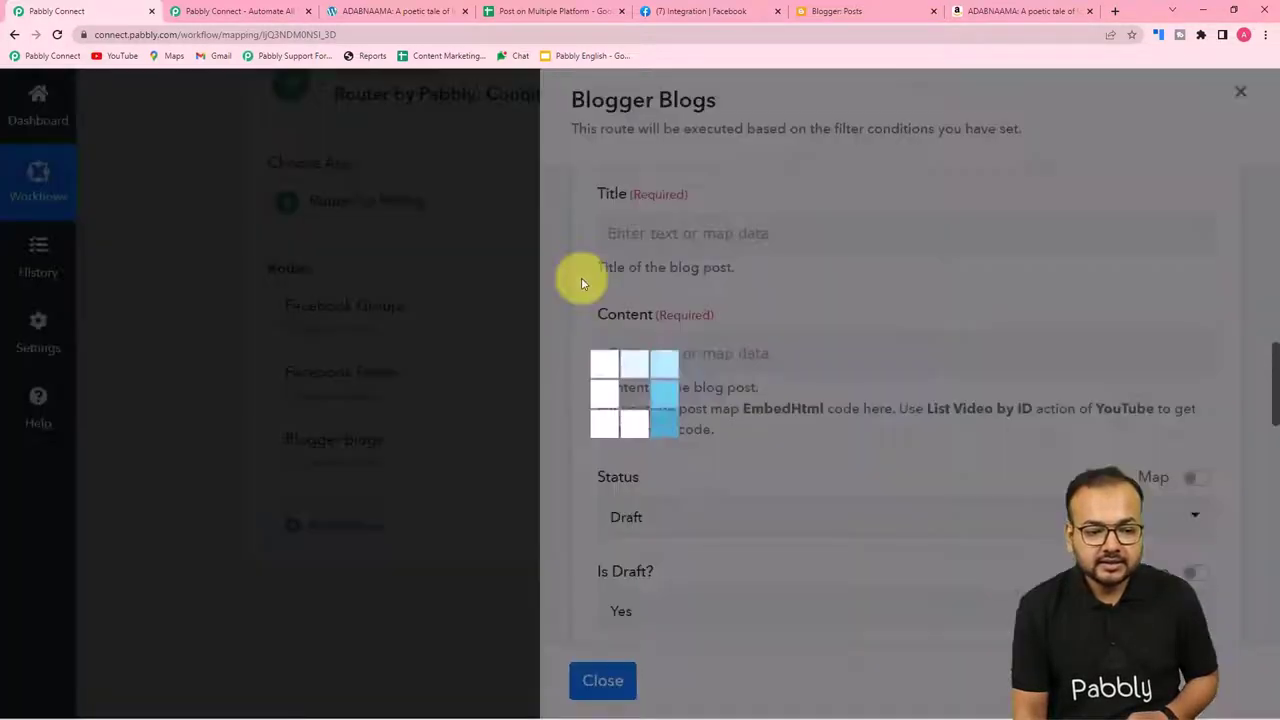
scroll(580, 280, up, 2)
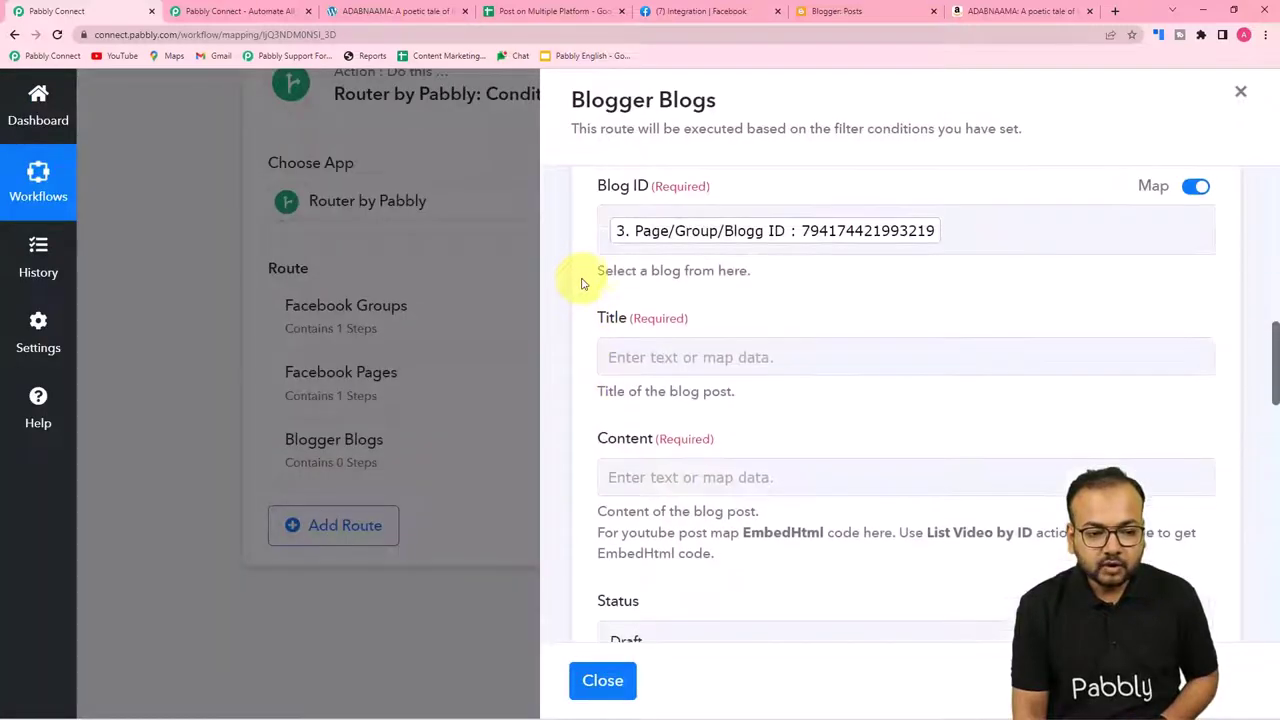
Map the blog post's Title to Post Post Title from the WordPress New Post Published step
scroll(580, 280, down, 2)
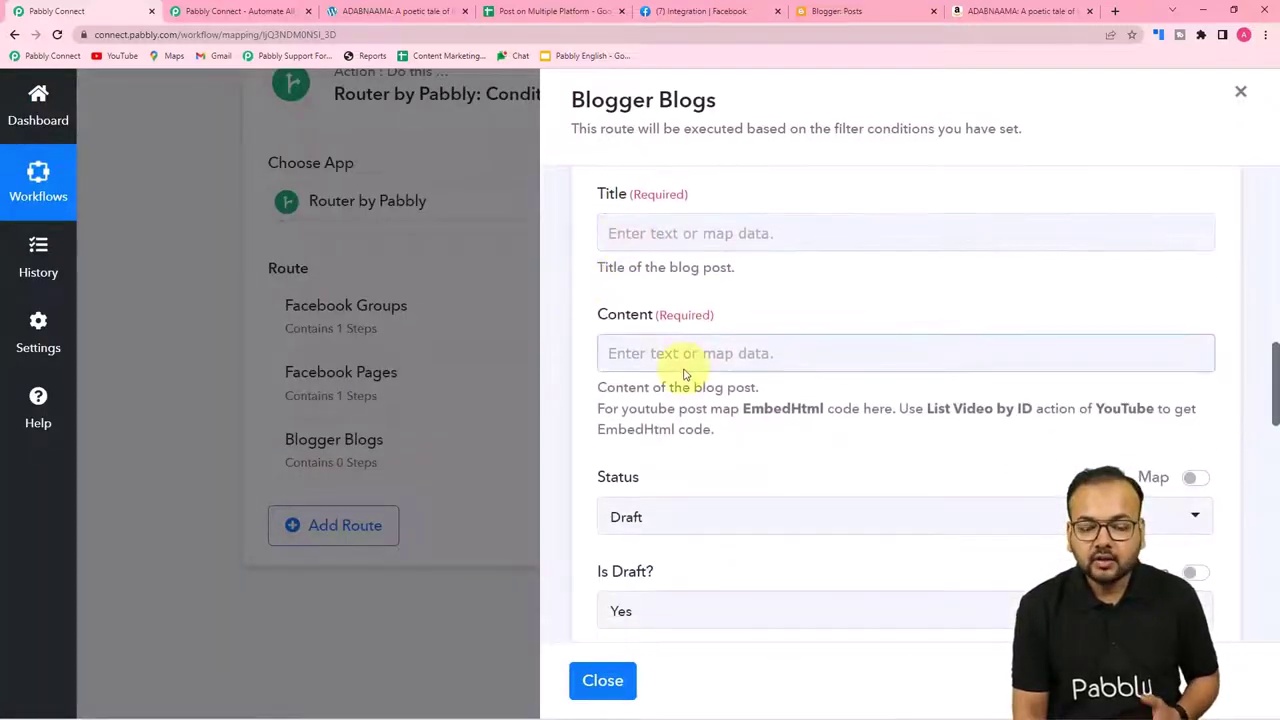
click(703, 234)
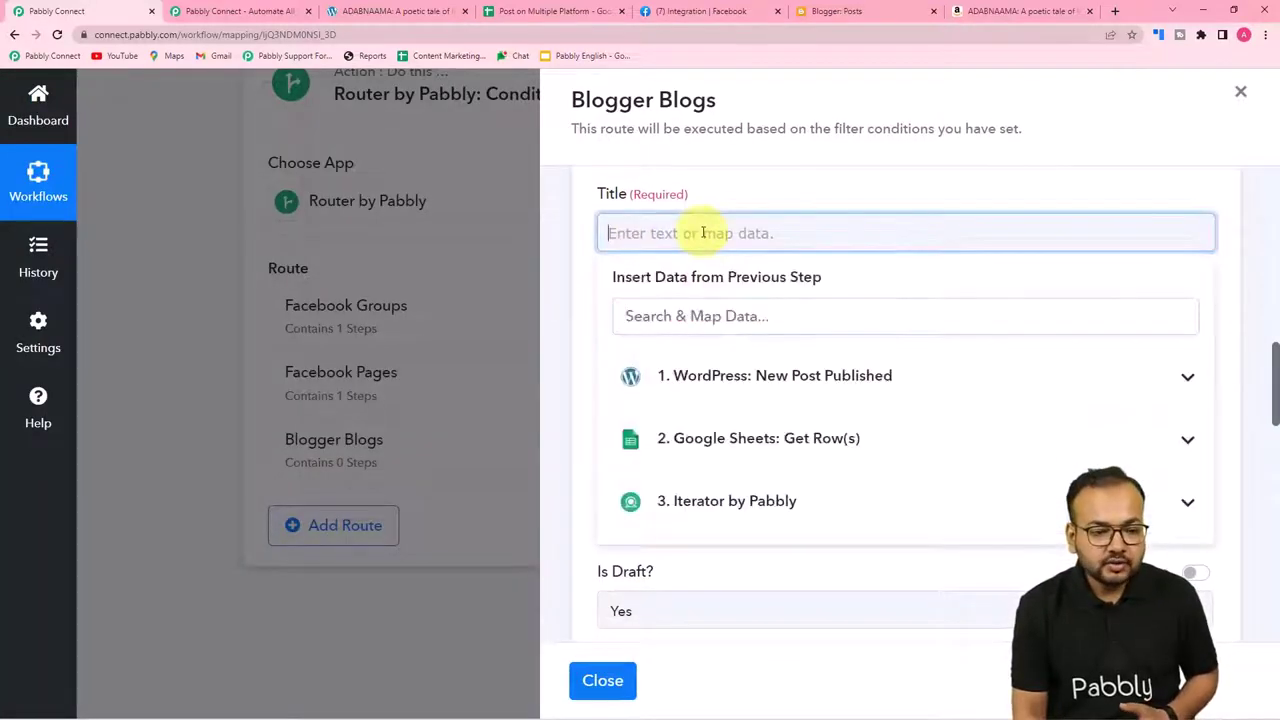
click(725, 375)
scroll(766, 534, down, 4)
click(757, 466)
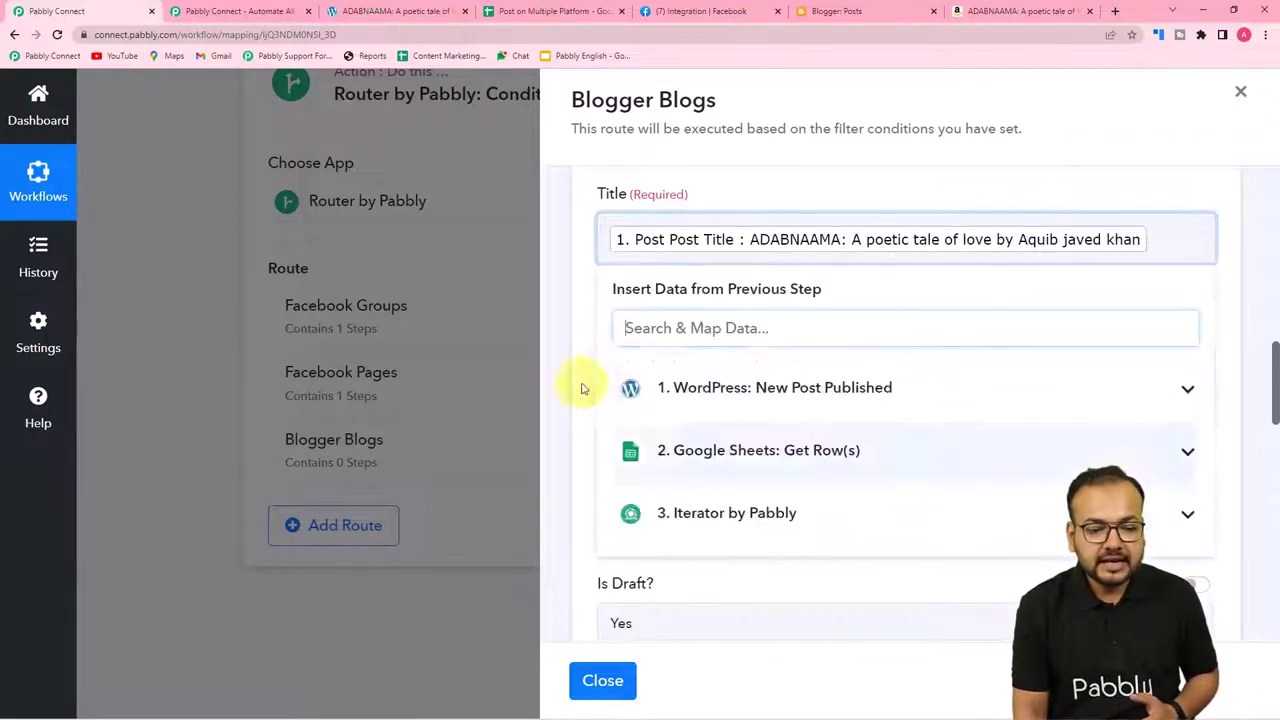
Map the blog post's Content to Post Post Content from the WordPress New Post Published step
click(651, 371)
scroll(674, 371, down, 2)
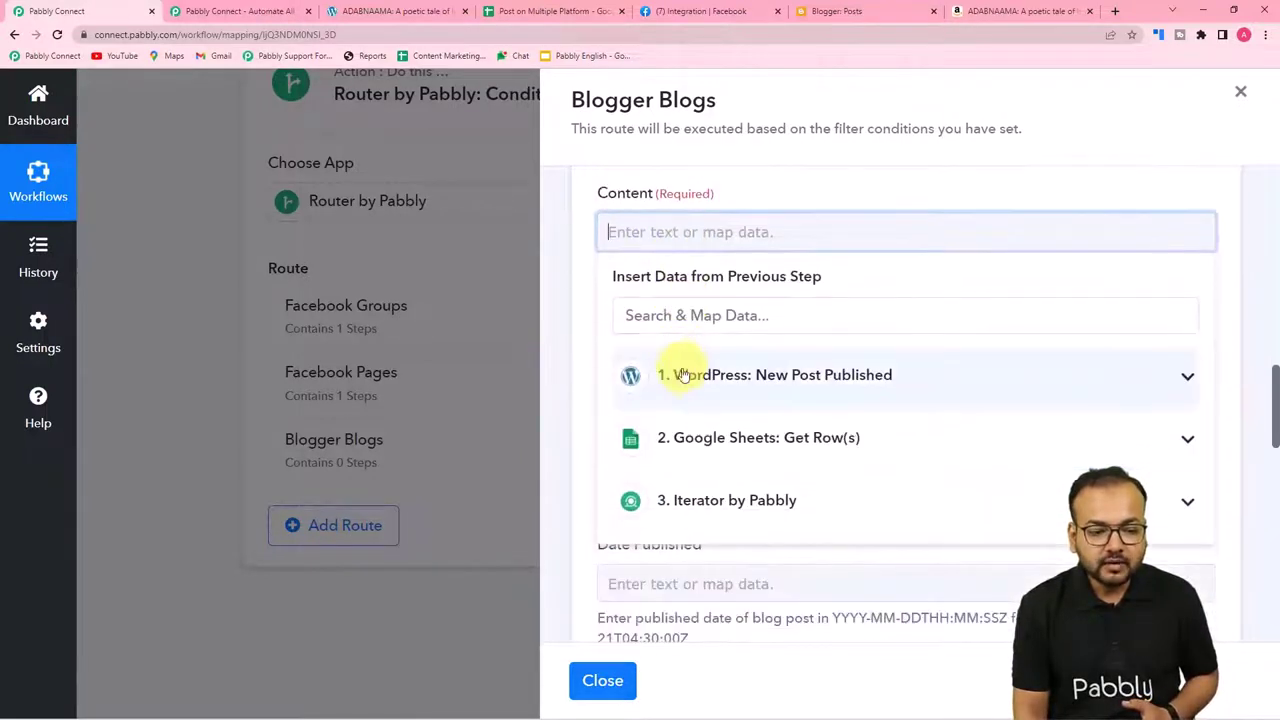
click(677, 374)
scroll(795, 479, down, 3)
click(714, 423)
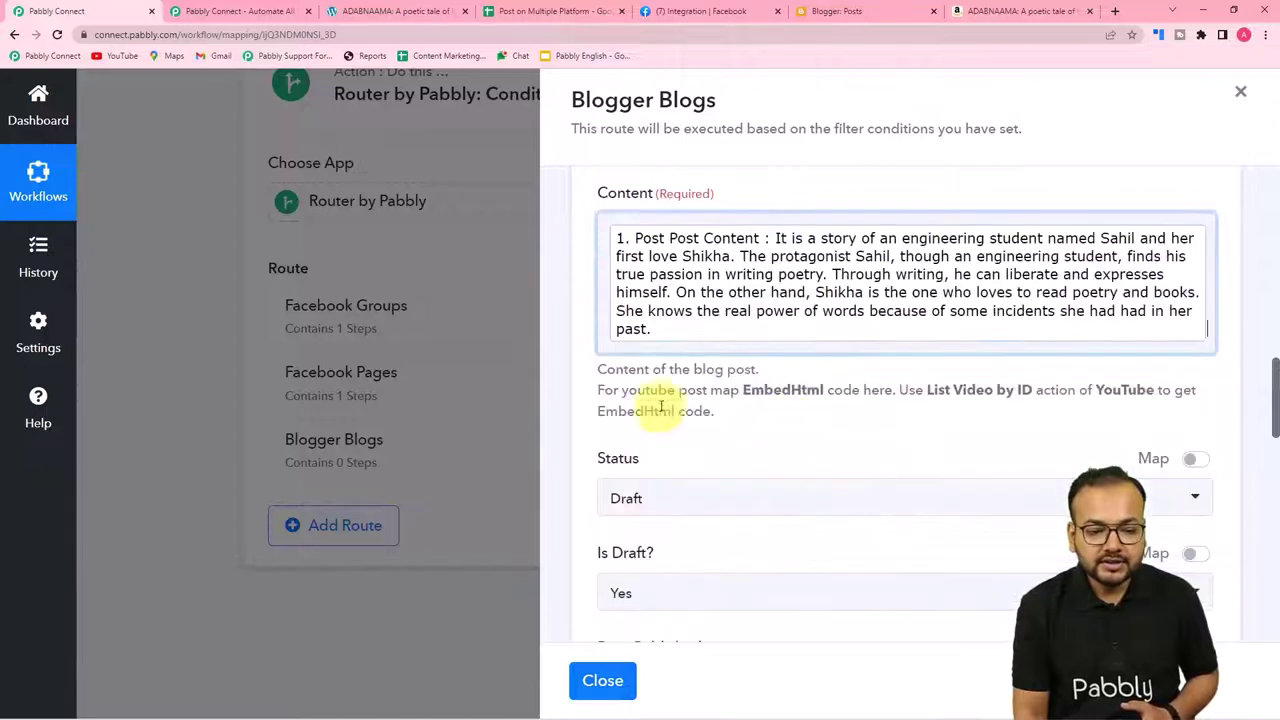
click(598, 380)
Set the blog post's Status to Live and Is Draft? to No
scroll(591, 372, down, 2)
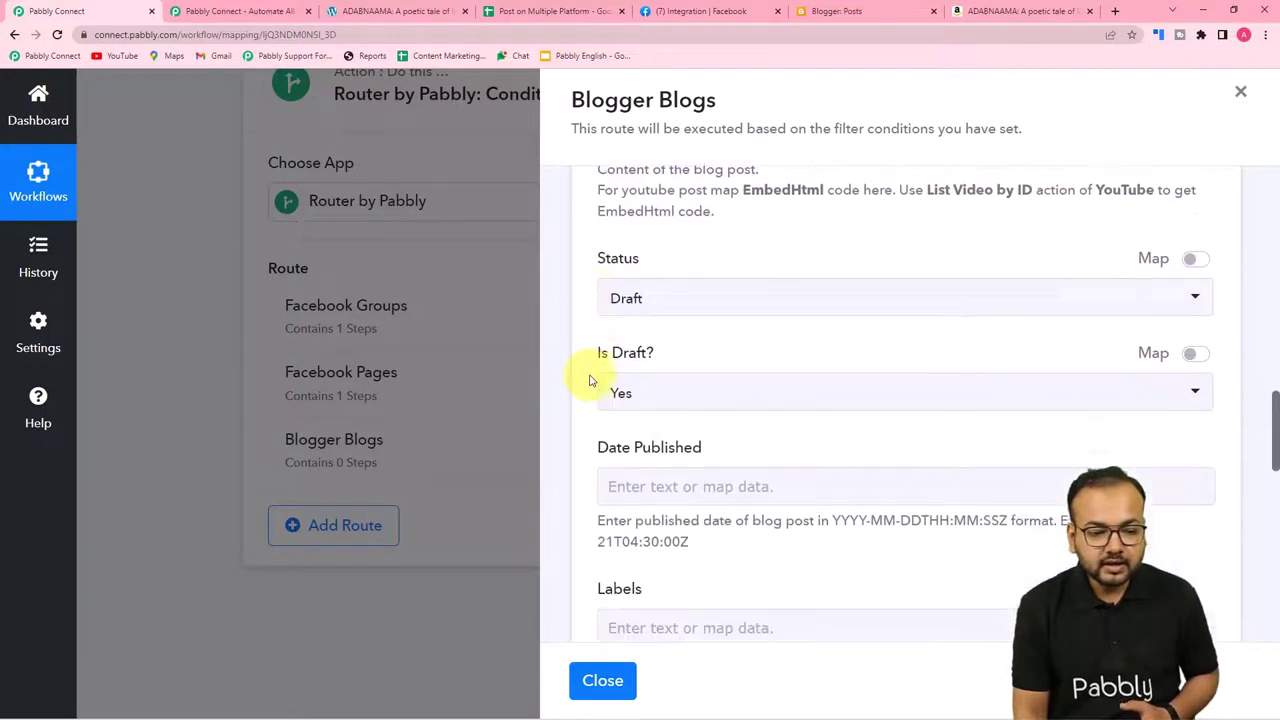
click(732, 300)
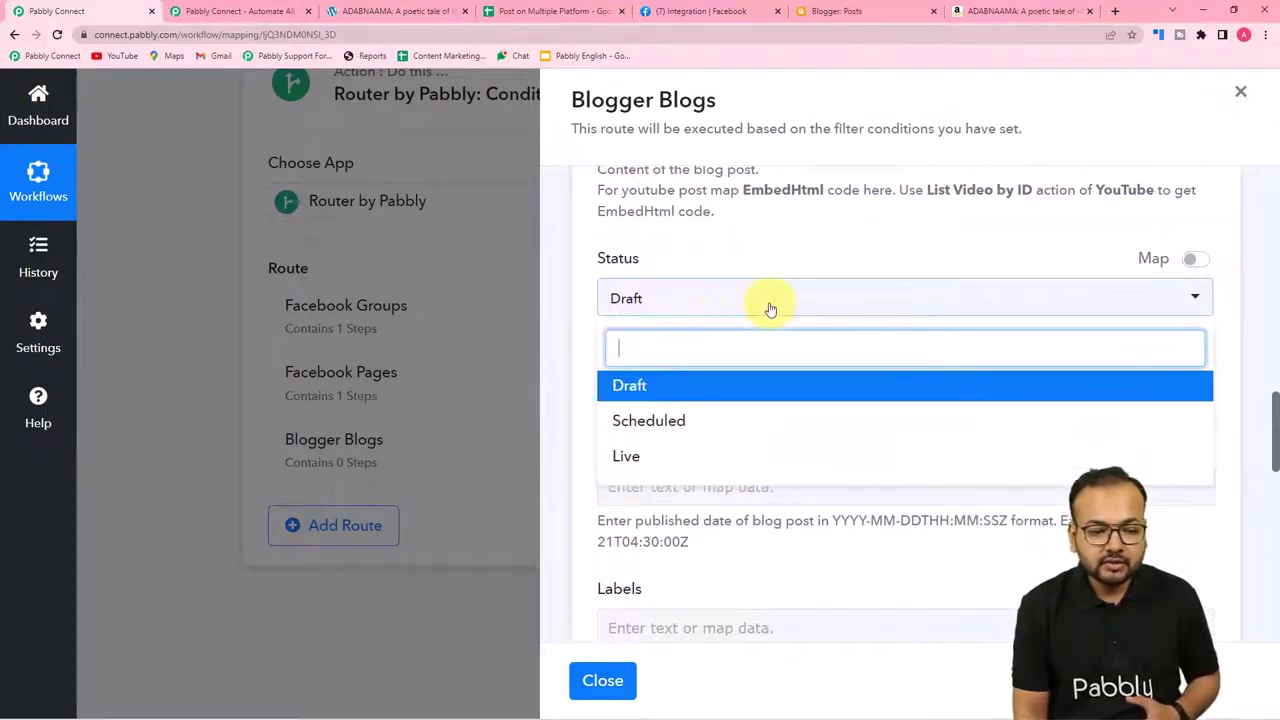
click(650, 454)
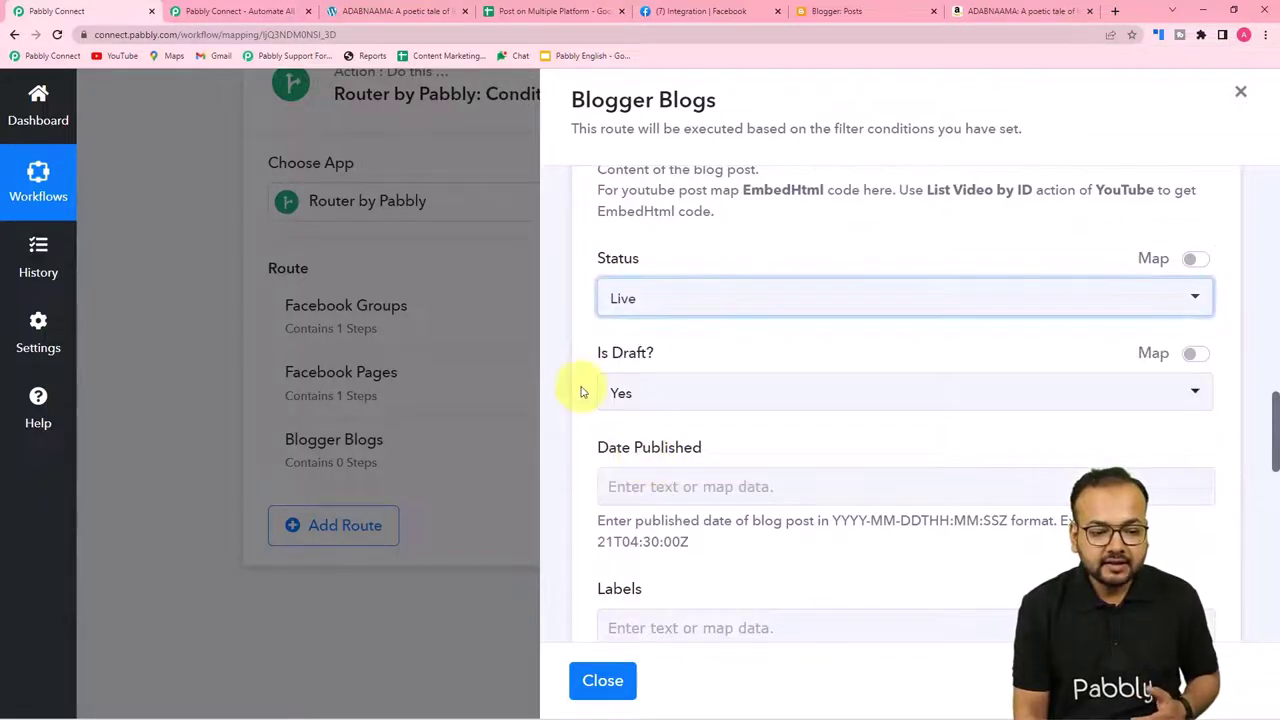
click(652, 396)
click(628, 516)
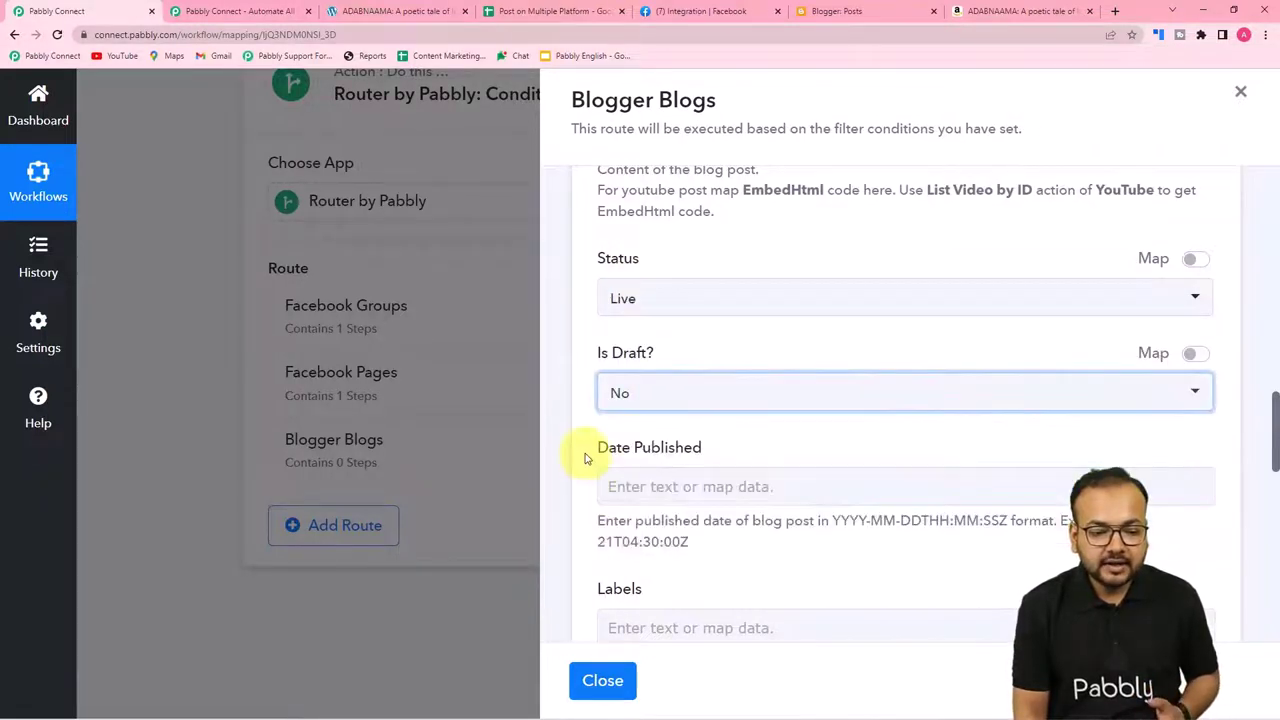
Save the Google Blogger action without sending a test request and close the Blogger Blogs route
scroll(588, 456, down, 4)
scroll(592, 453, down, 4)
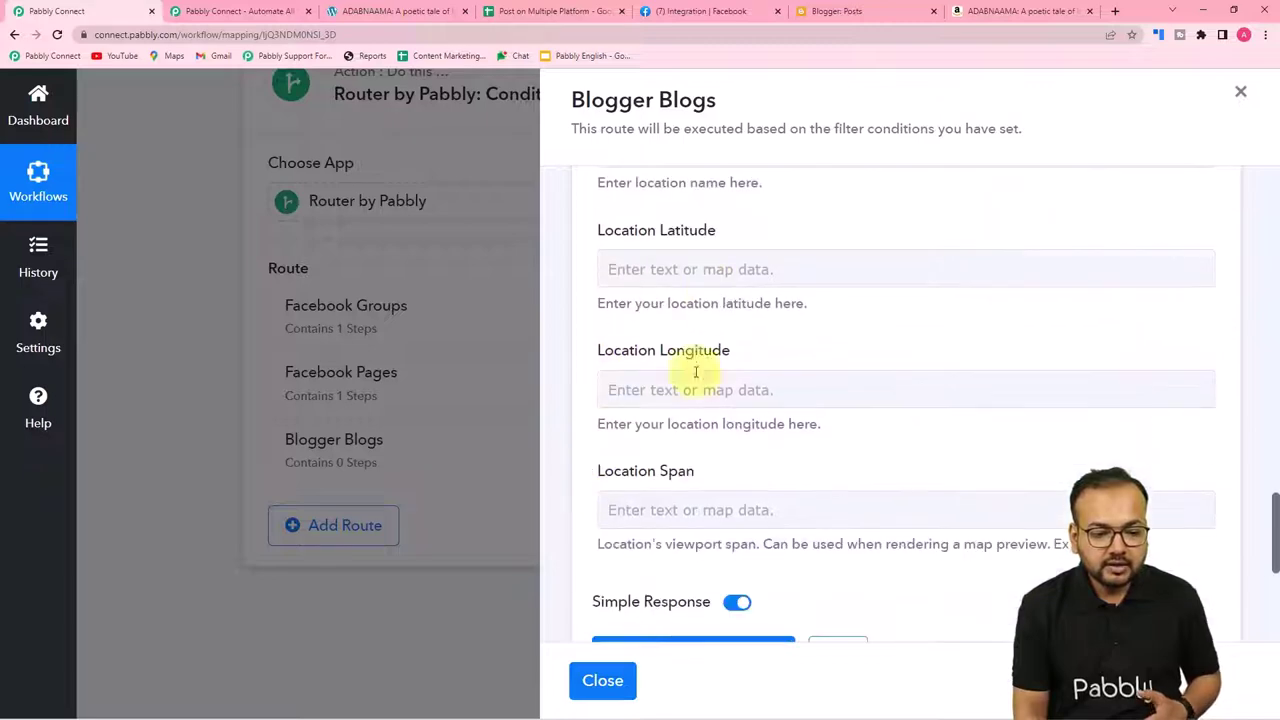
click(838, 458)
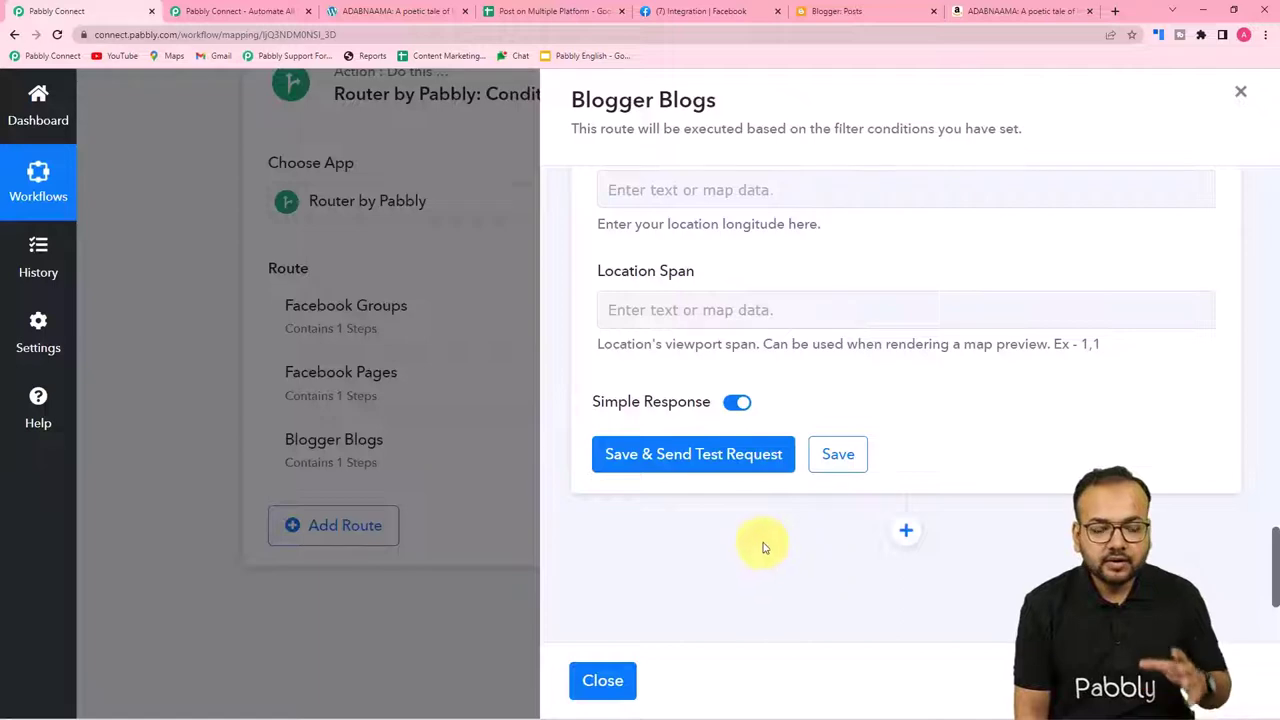
click(602, 680)
Return to the start of the workflow and collapse the WordPress New Post Published trigger
scroll(720, 425, up, 10)
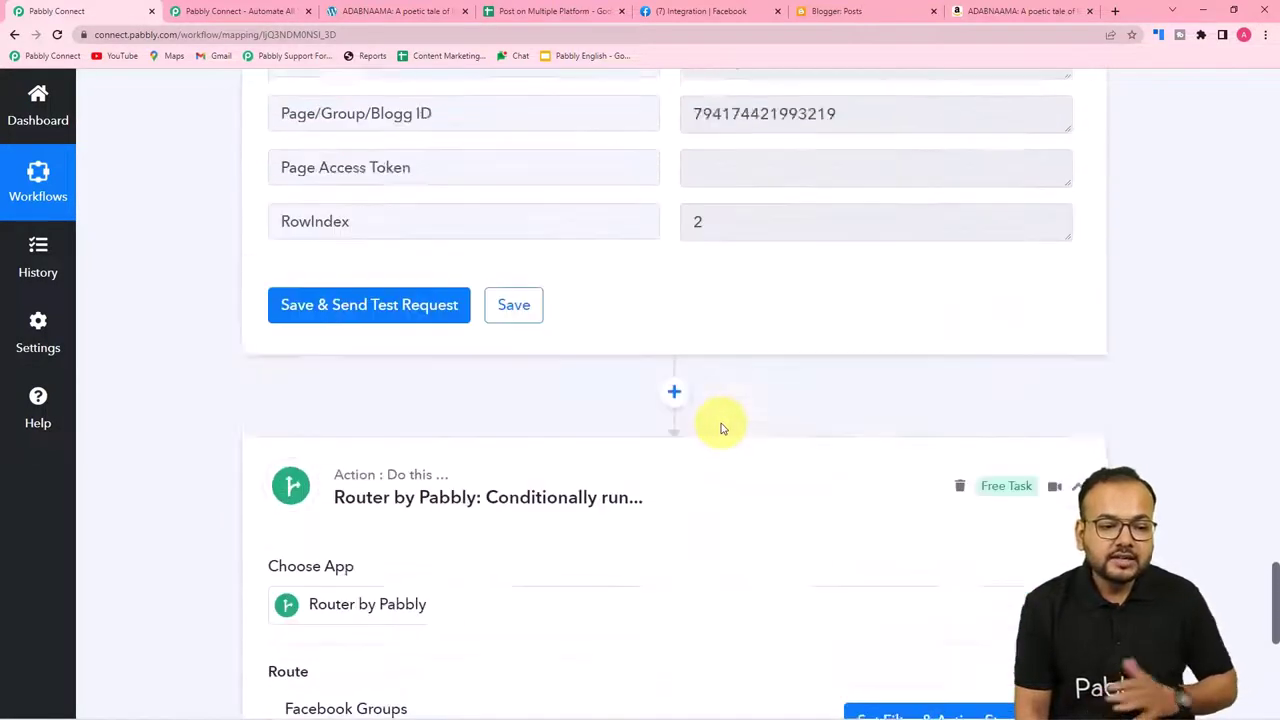
scroll(1205, 349, up, 15)
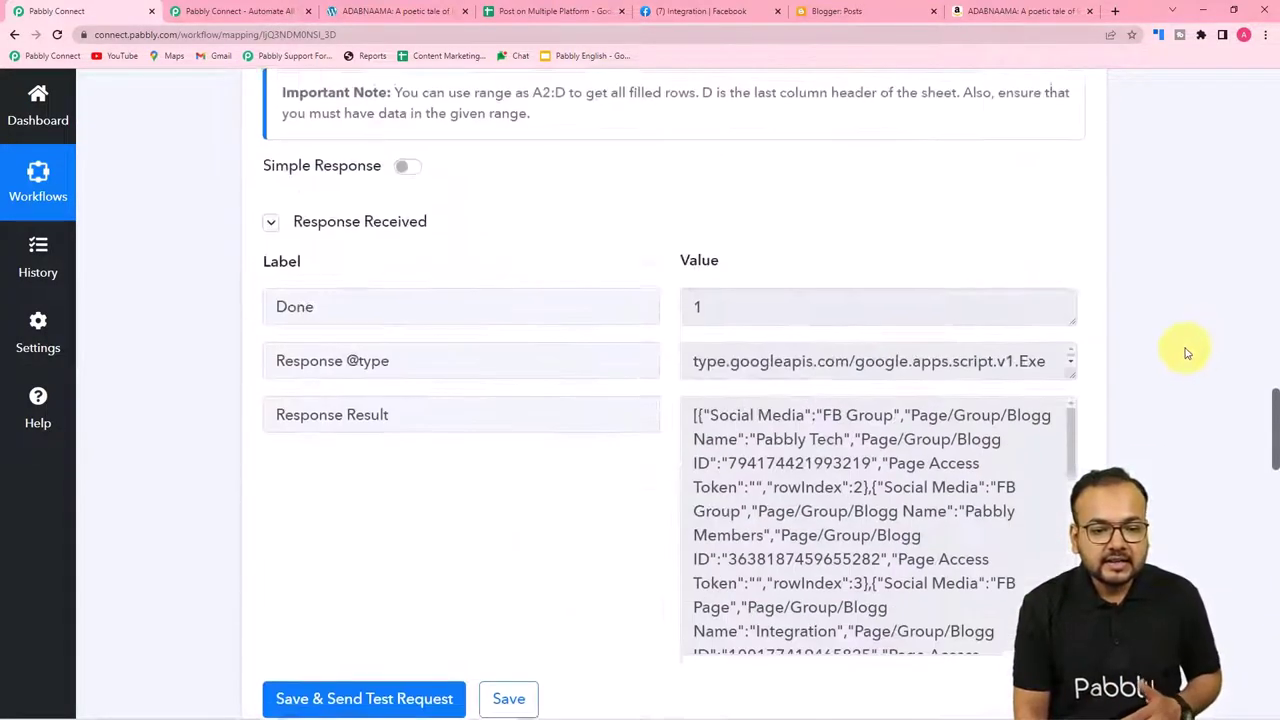
scroll(1186, 352, up, 15)
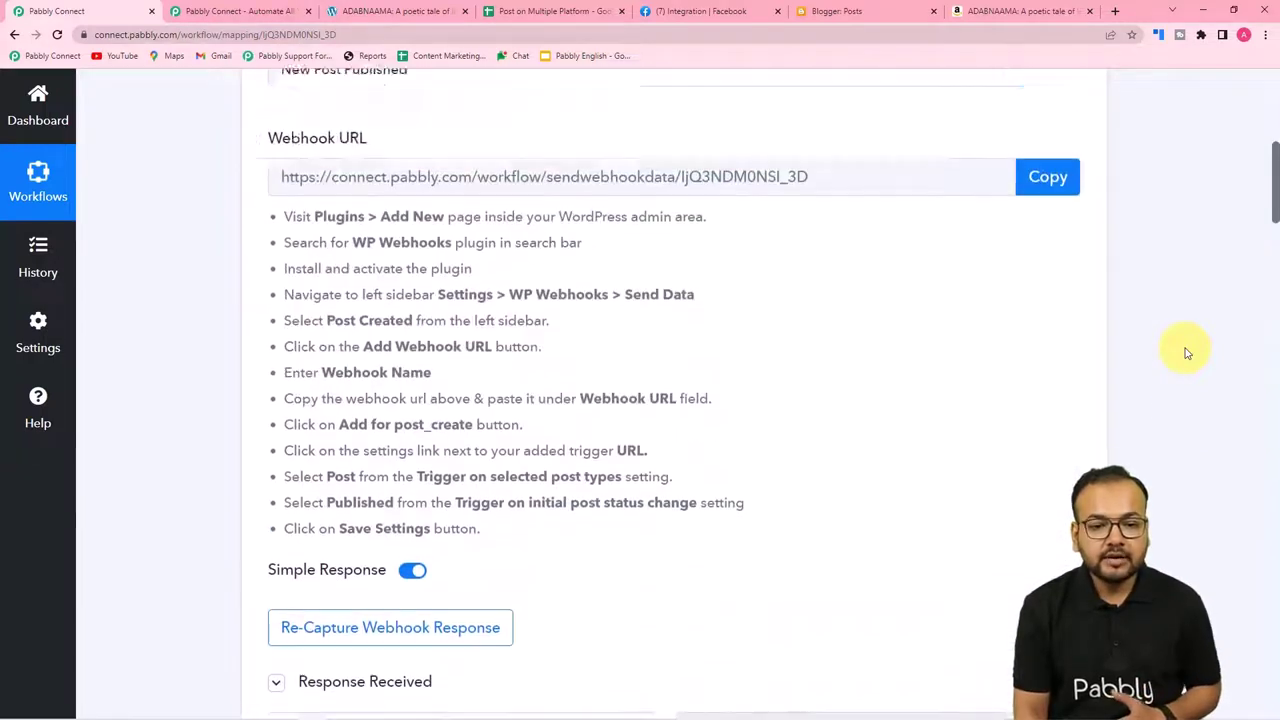
click(1082, 354)
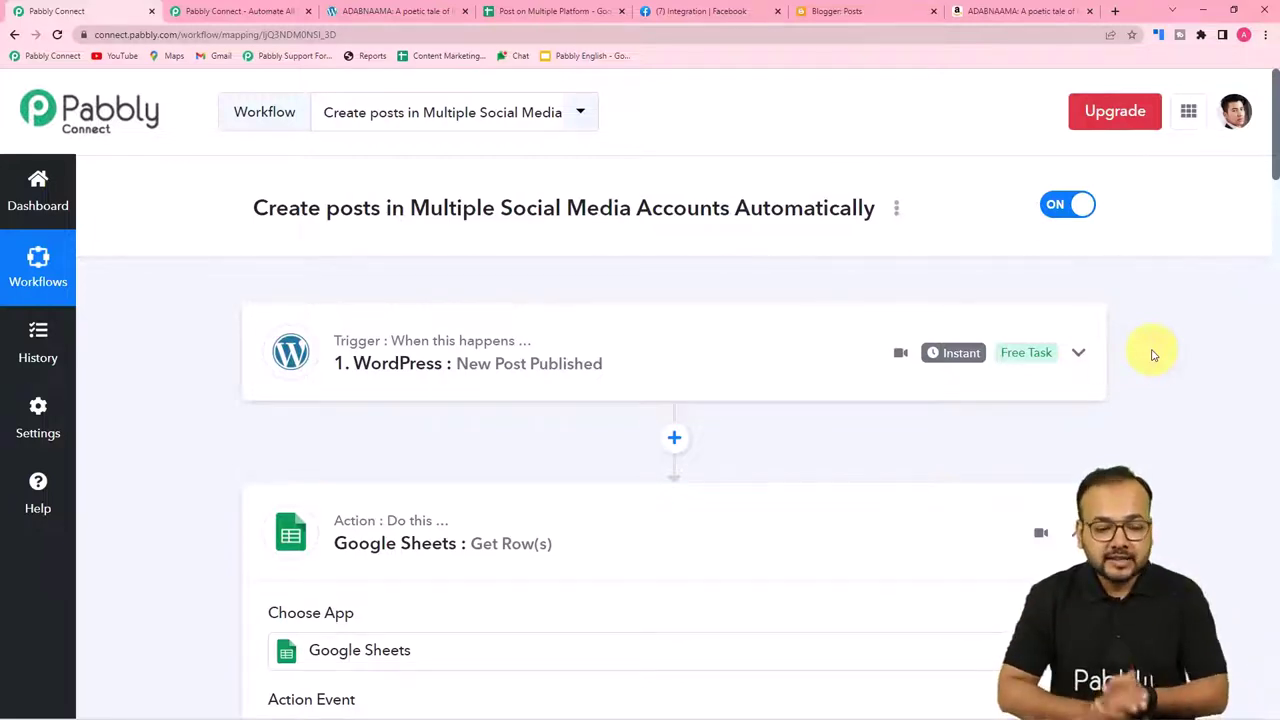
click(1079, 353)
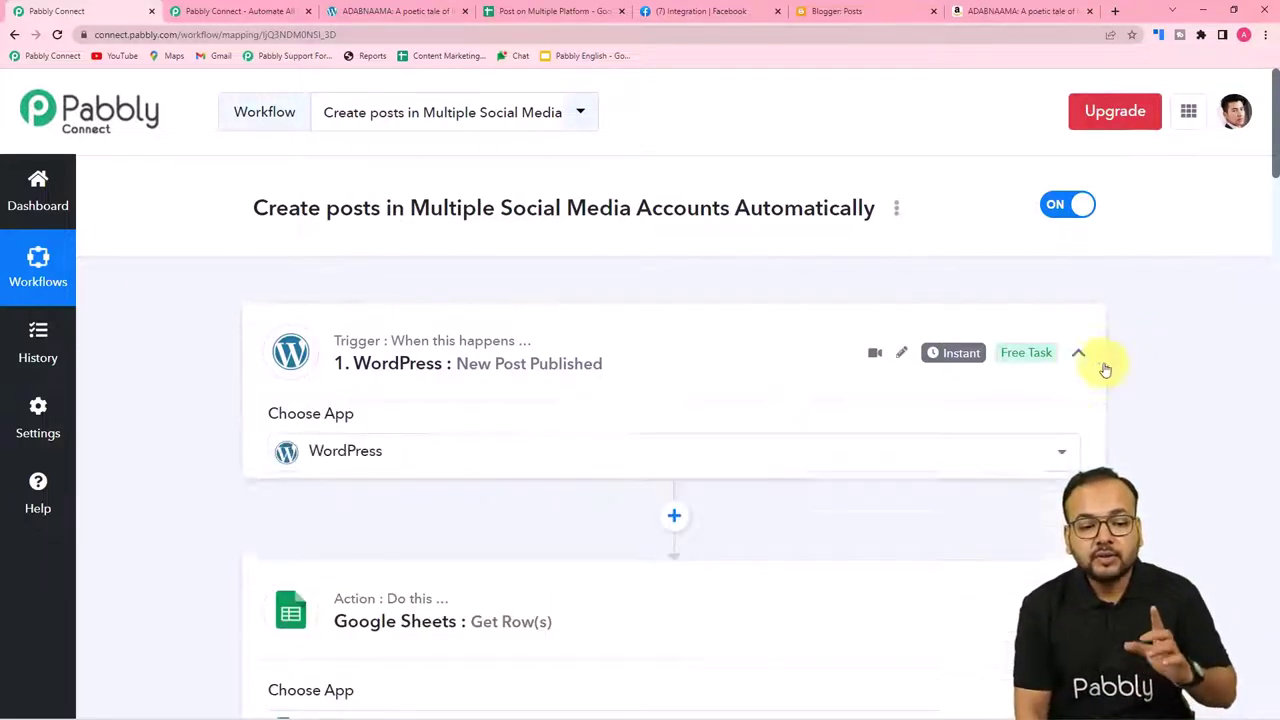
click(1080, 354)
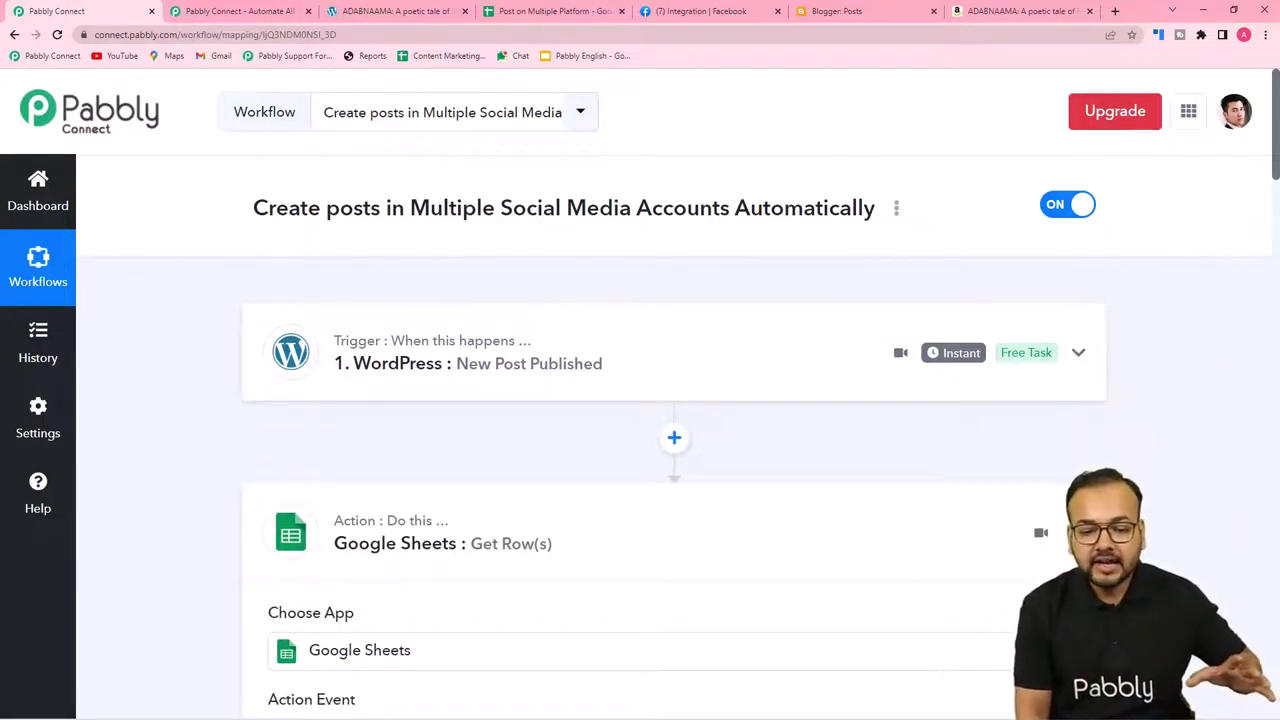
Review the published WordPress post and its shared copy on the Integration Facebook page, and return to the Pabbly Connect workflow
click(391, 12)
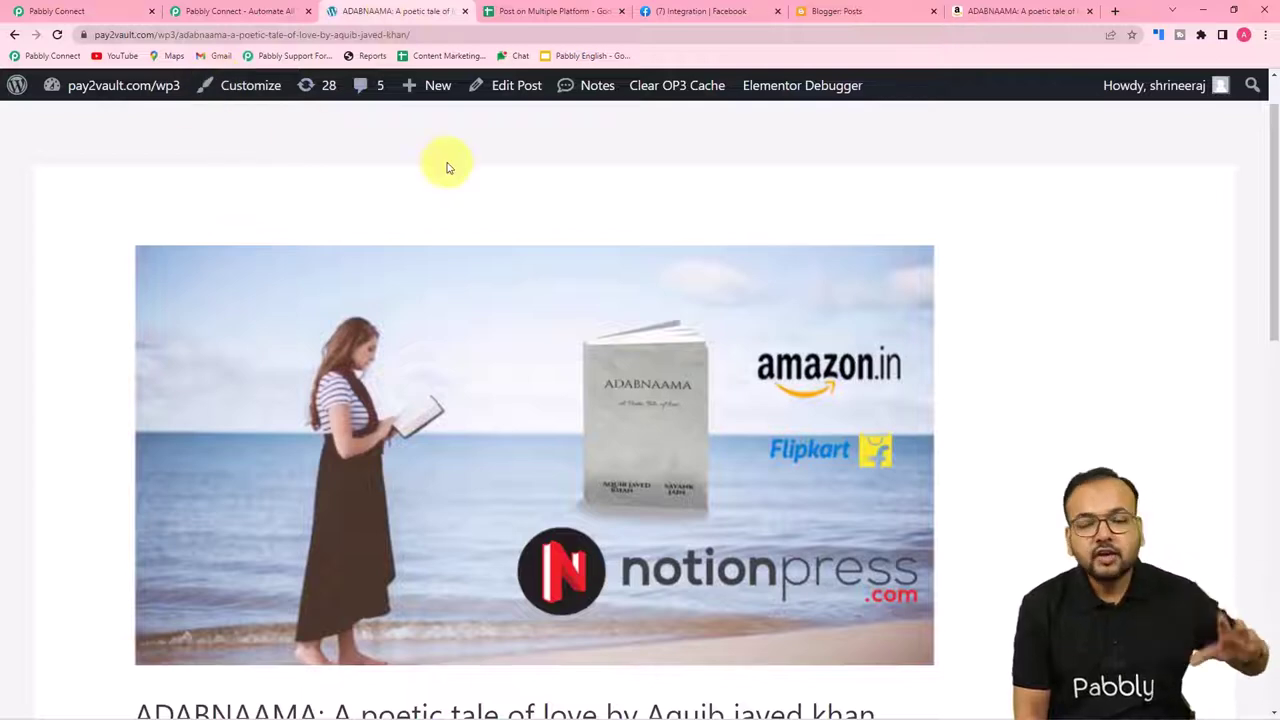
click(668, 11)
scroll(700, 263, down, 2)
scroll(700, 263, down, 2)
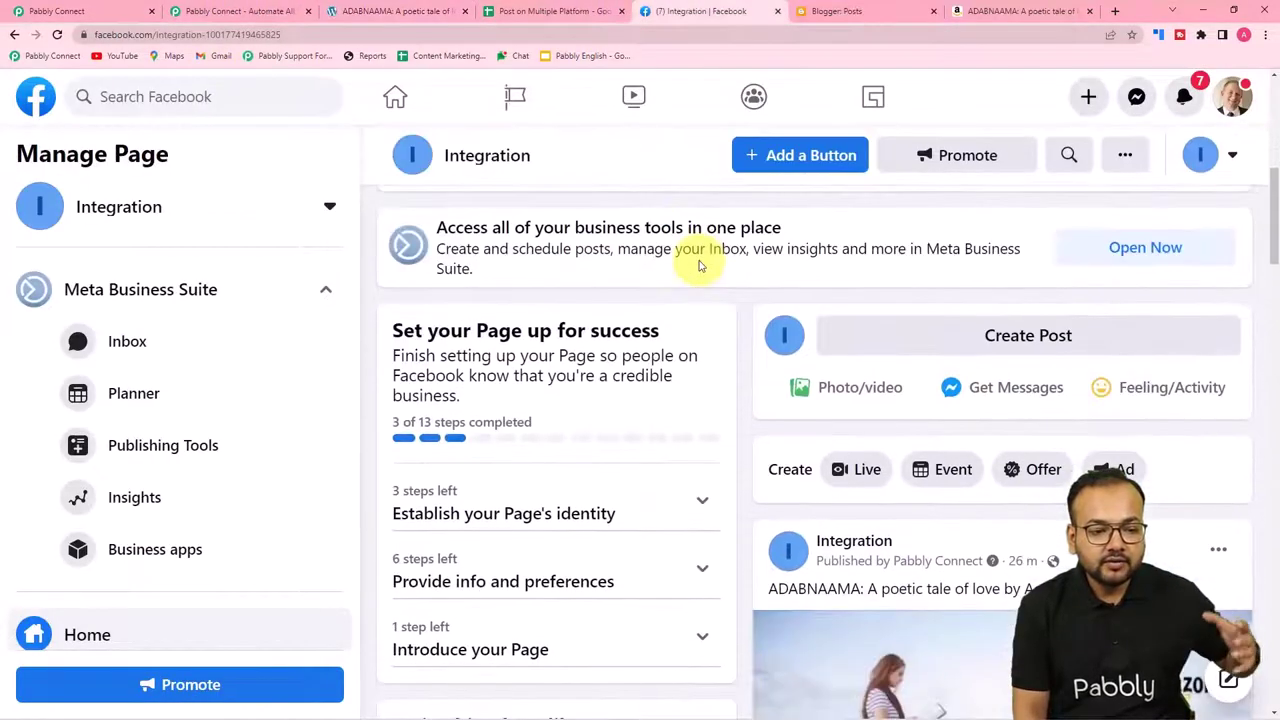
scroll(700, 265, down, 5)
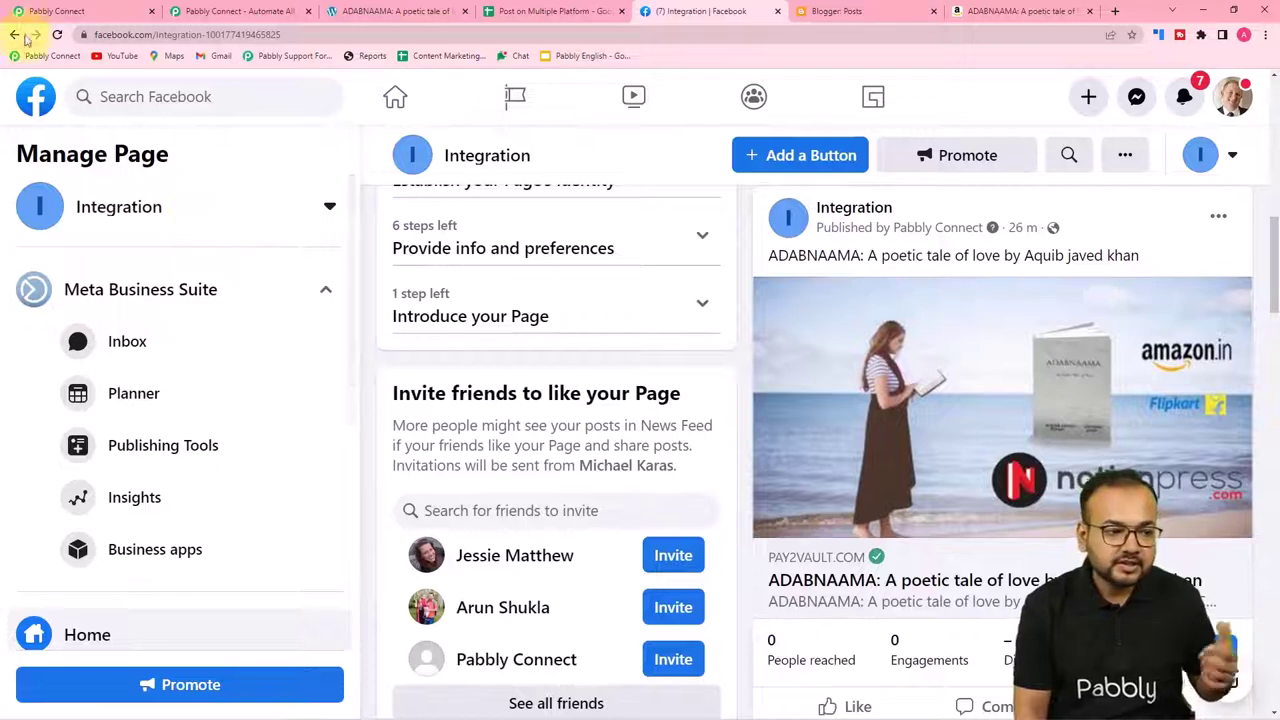
click(55, 11)
scroll(230, 242, down, 1)
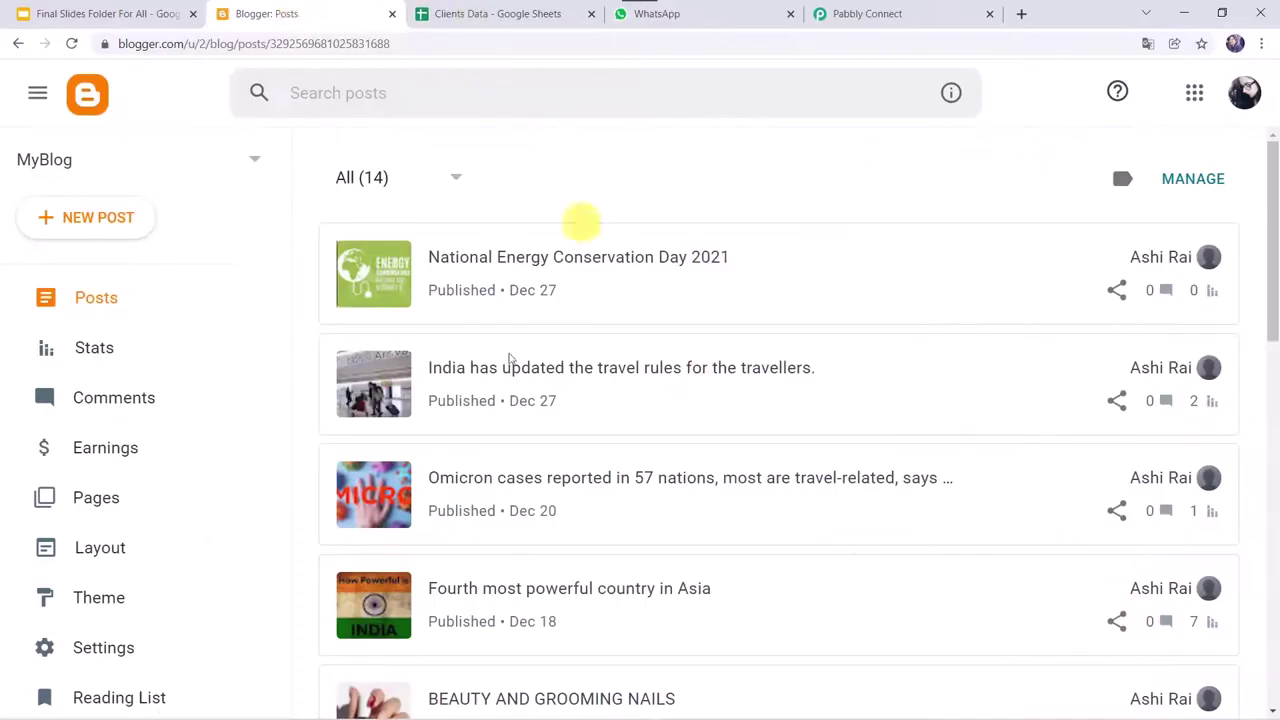
Look over the WhatsApp chat, the client contact details in the Clients Data sheet and the MyBlog posts in Blogger
click(745, 20)
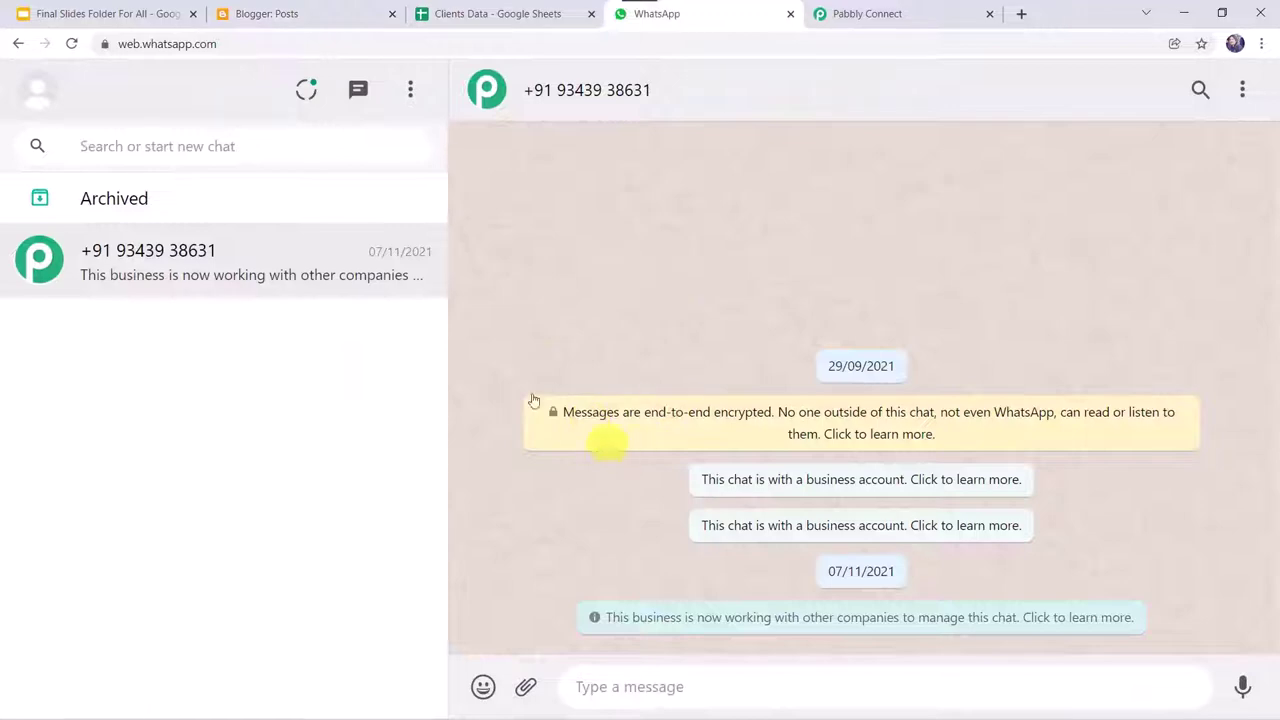
click(551, 14)
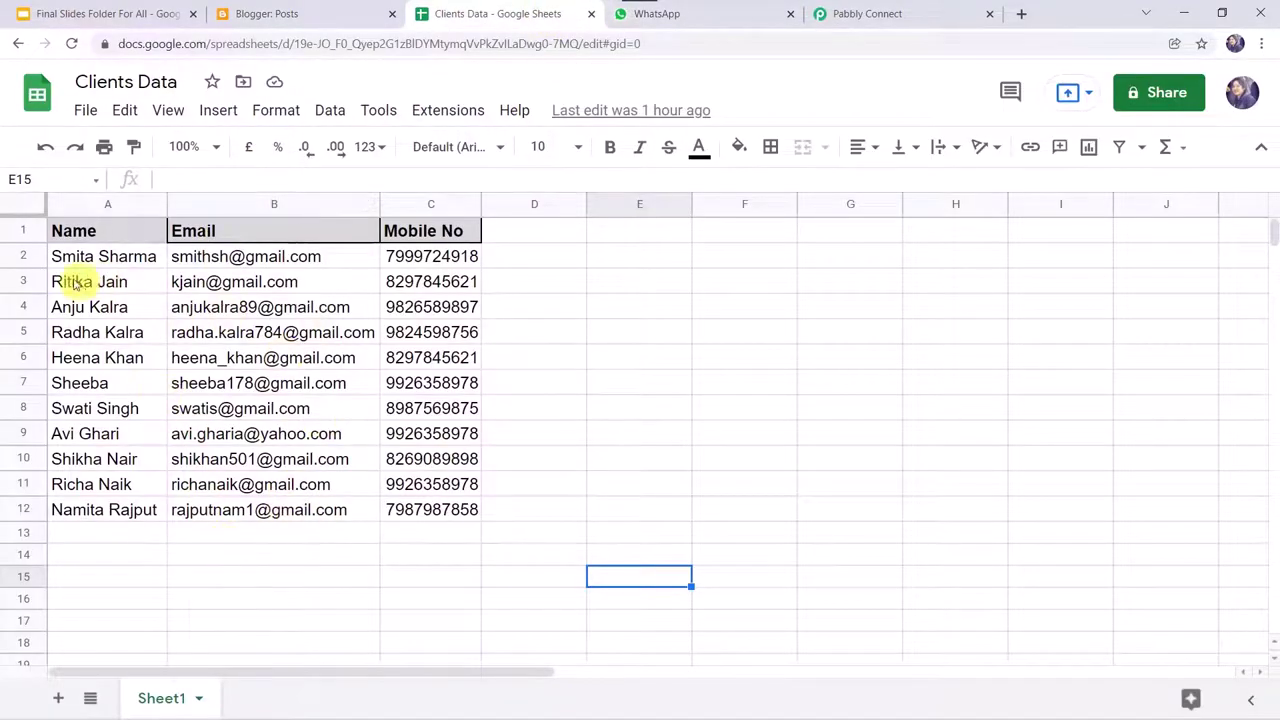
click(135, 257)
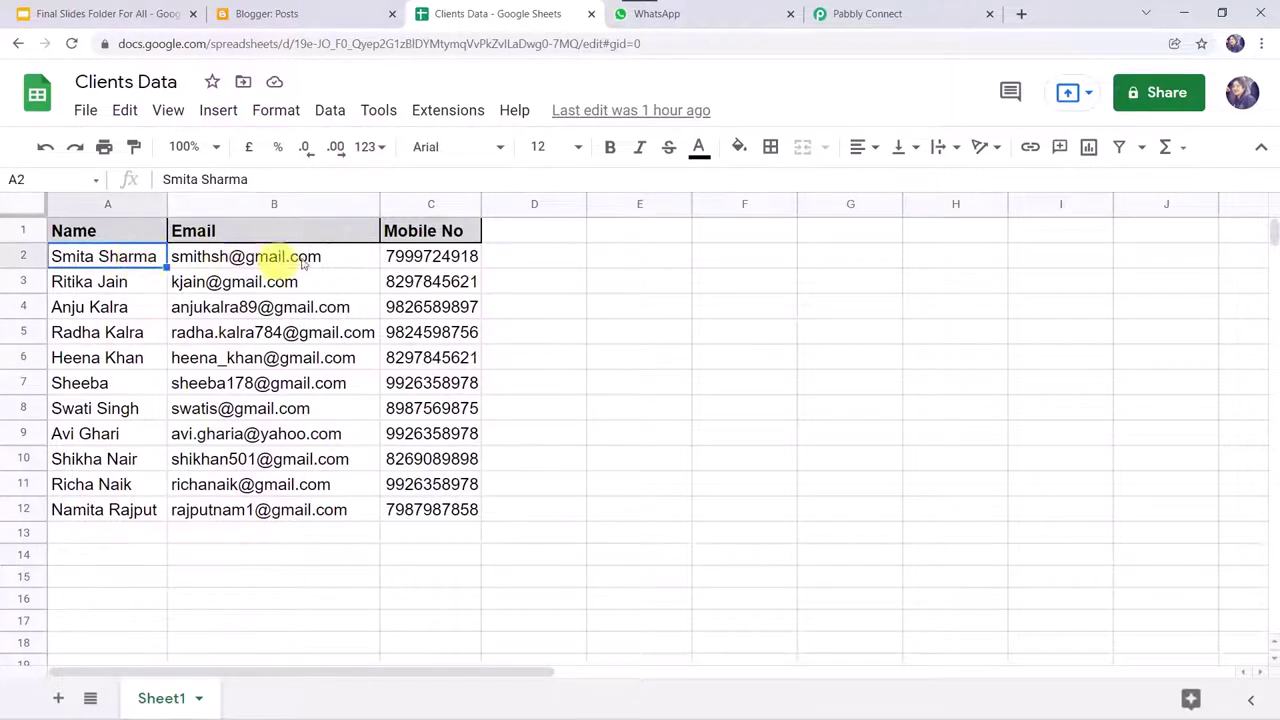
click(714, 6)
click(300, 14)
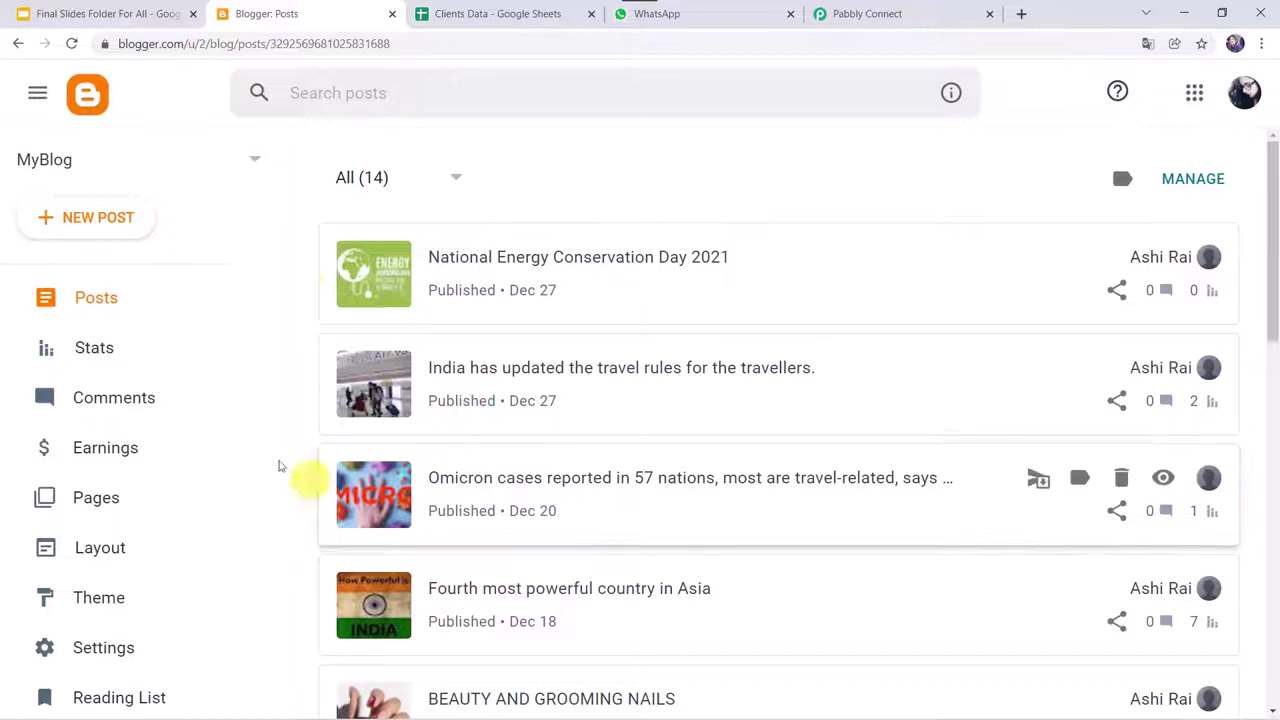
Check the client list in the Clients Data sheet and the existing WhatsApp chat, and return to the MyBlog posts in Blogger
click(511, 14)
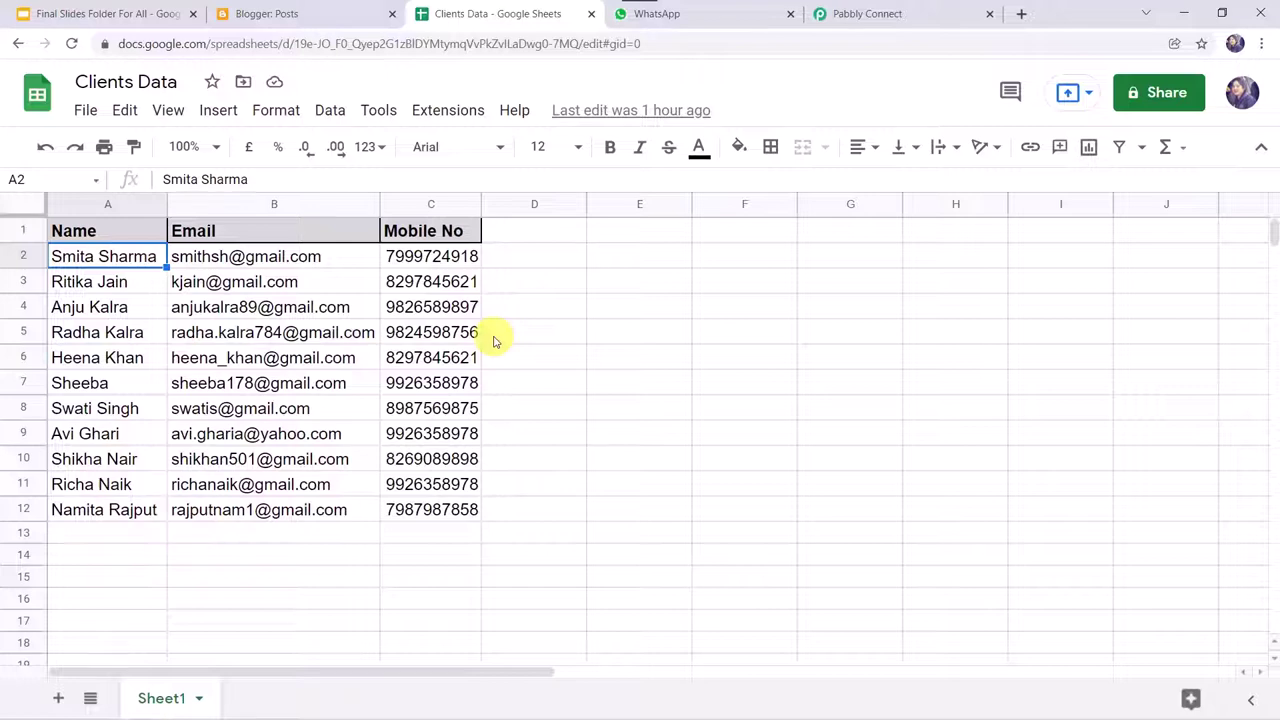
click(735, 22)
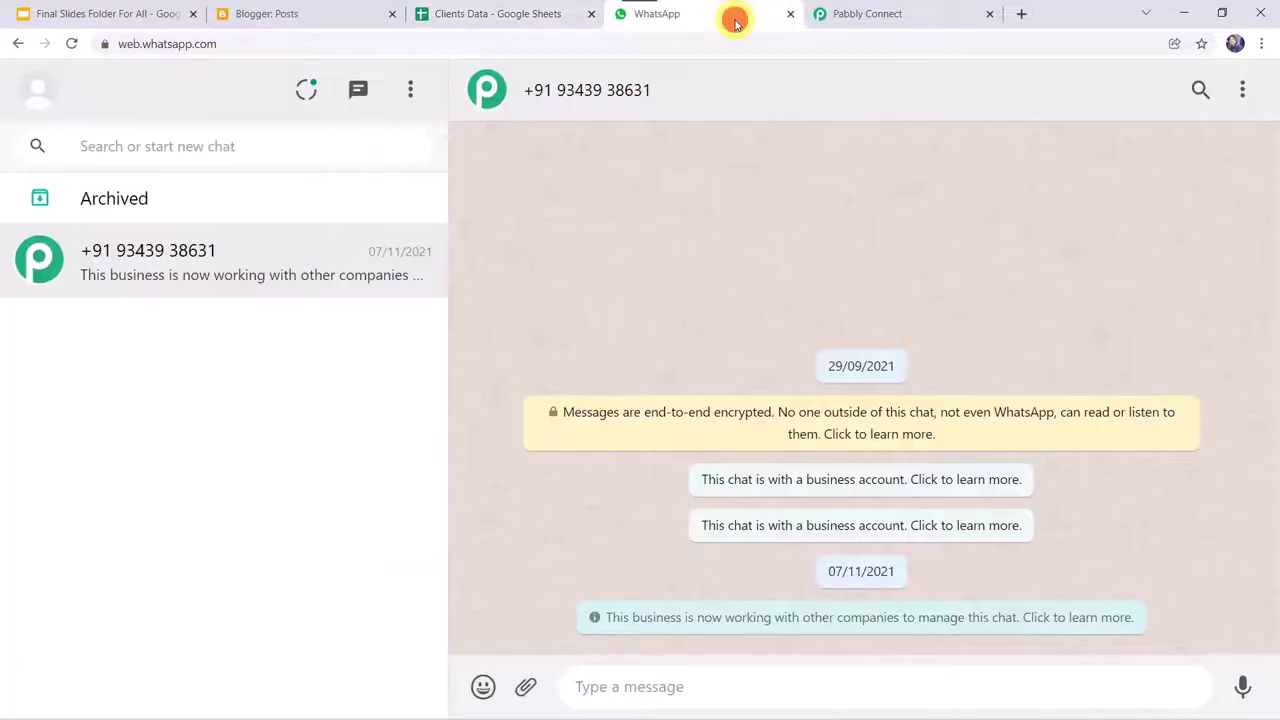
click(337, 14)
Start a new Blogger post titled "India's Harnaaz Sandhu crowned Miss Universe 2021"
click(108, 230)
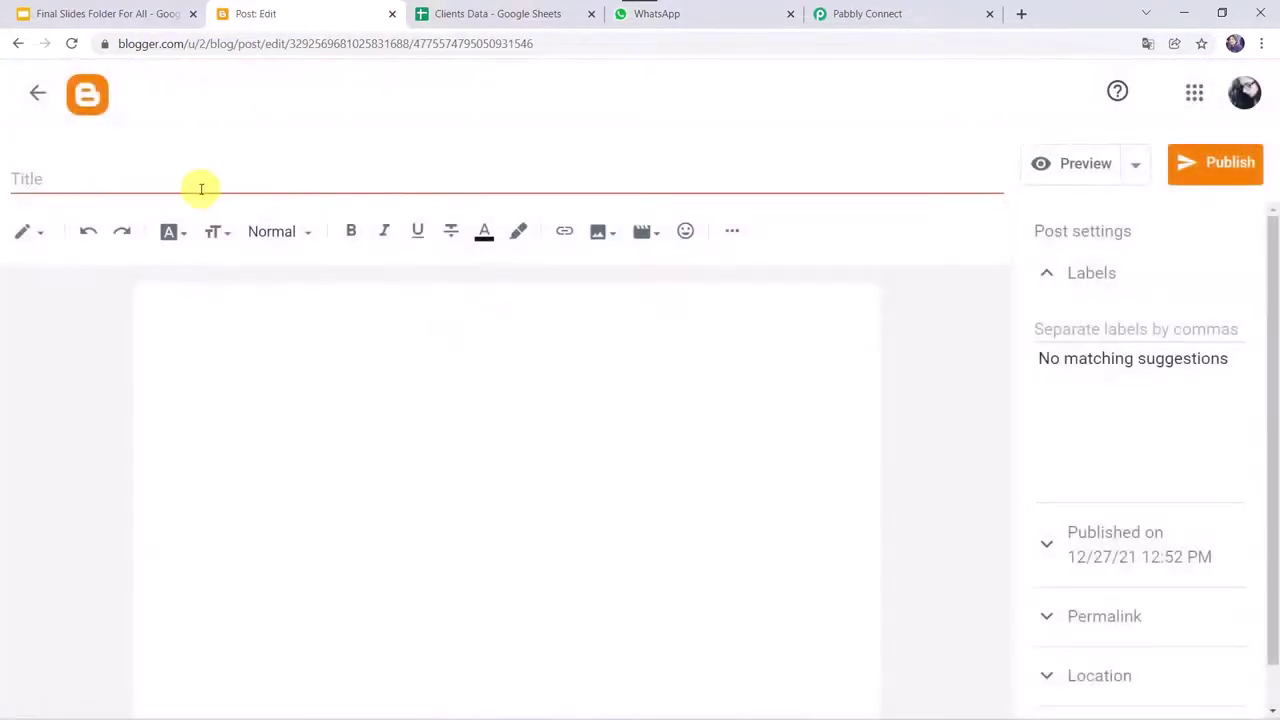
click(201, 189)
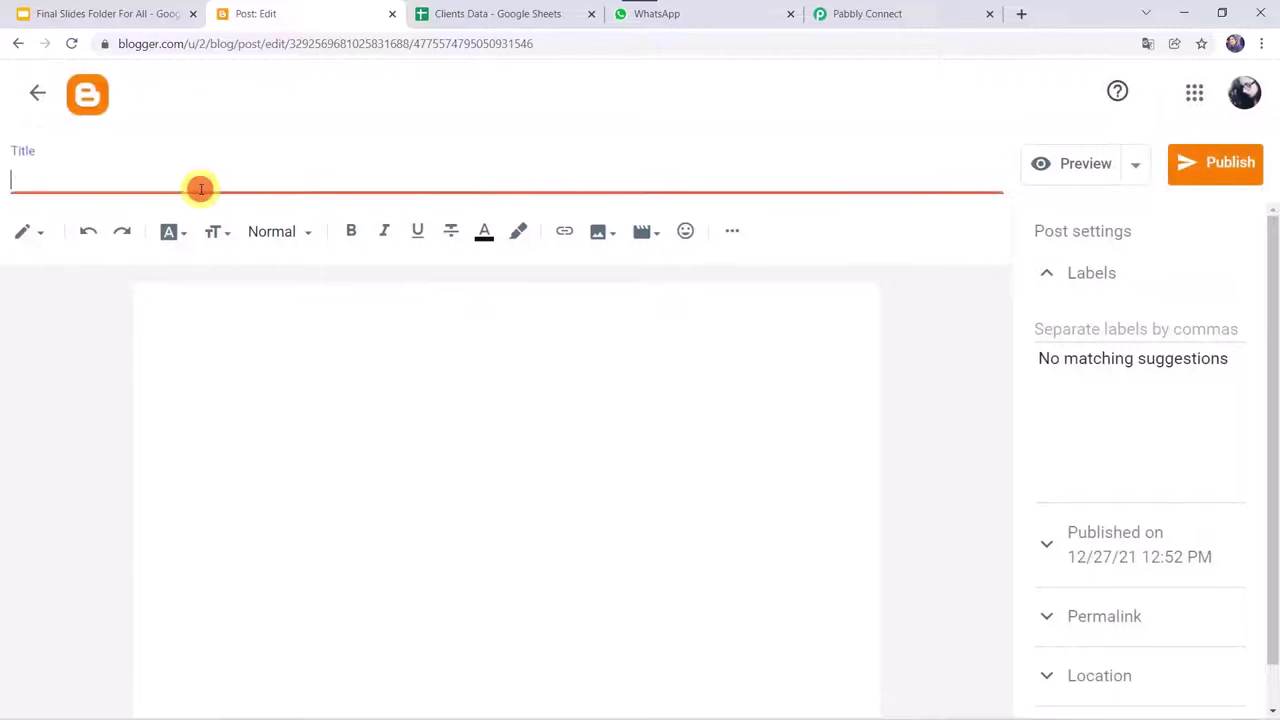
text(India's Harnaaz Sandhu crowned Miss Universe 2021)
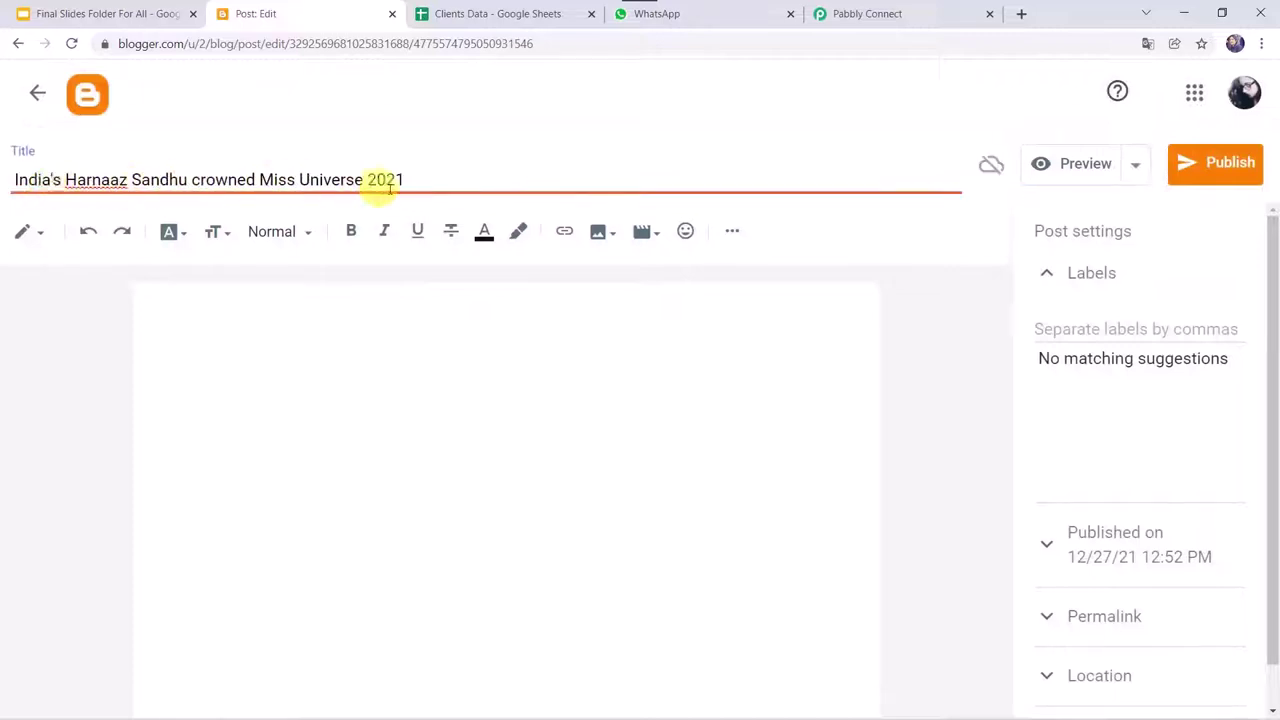
Enter the post body "Miss Universe 2021 Harnaaz Sandhu waves Indian flag, says ‘chak de phatte’ as she returns home after win." followed by a new line
click(249, 326)
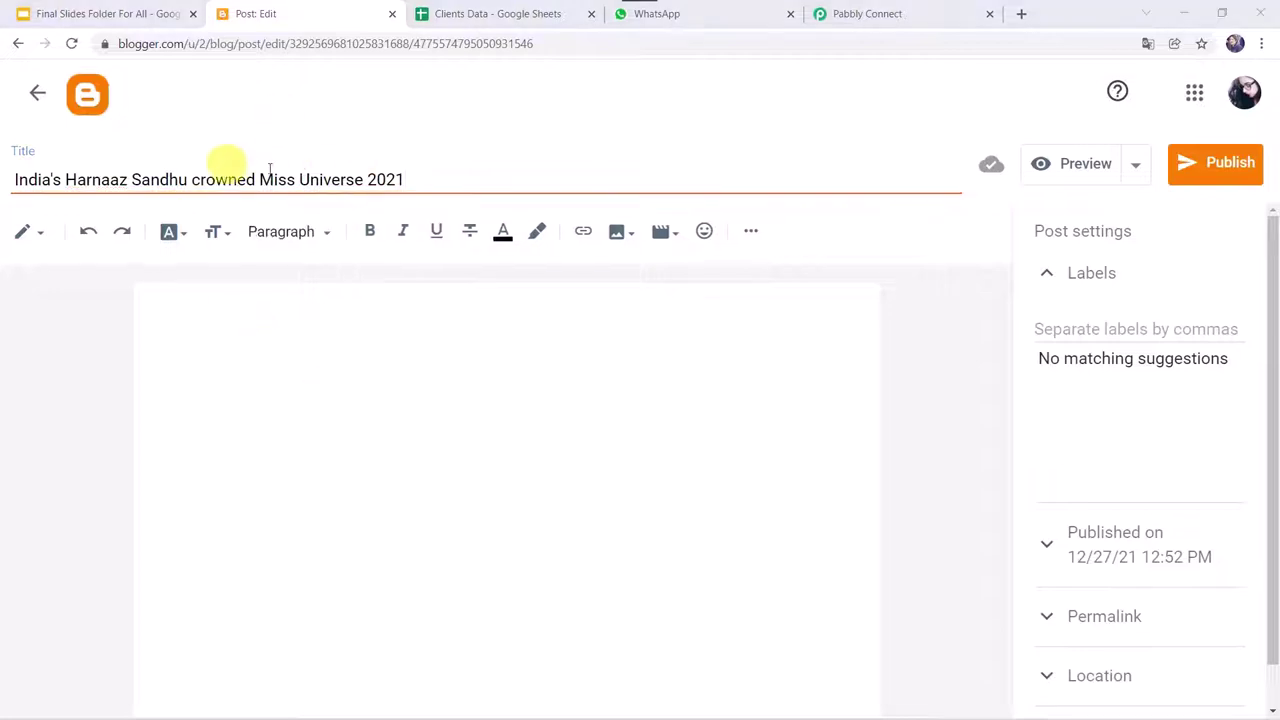
text(Miss Universe 2021 Harnaaz Sandhu waves Indian flag, says ‘chak de phatte’ as she returns home after win.)
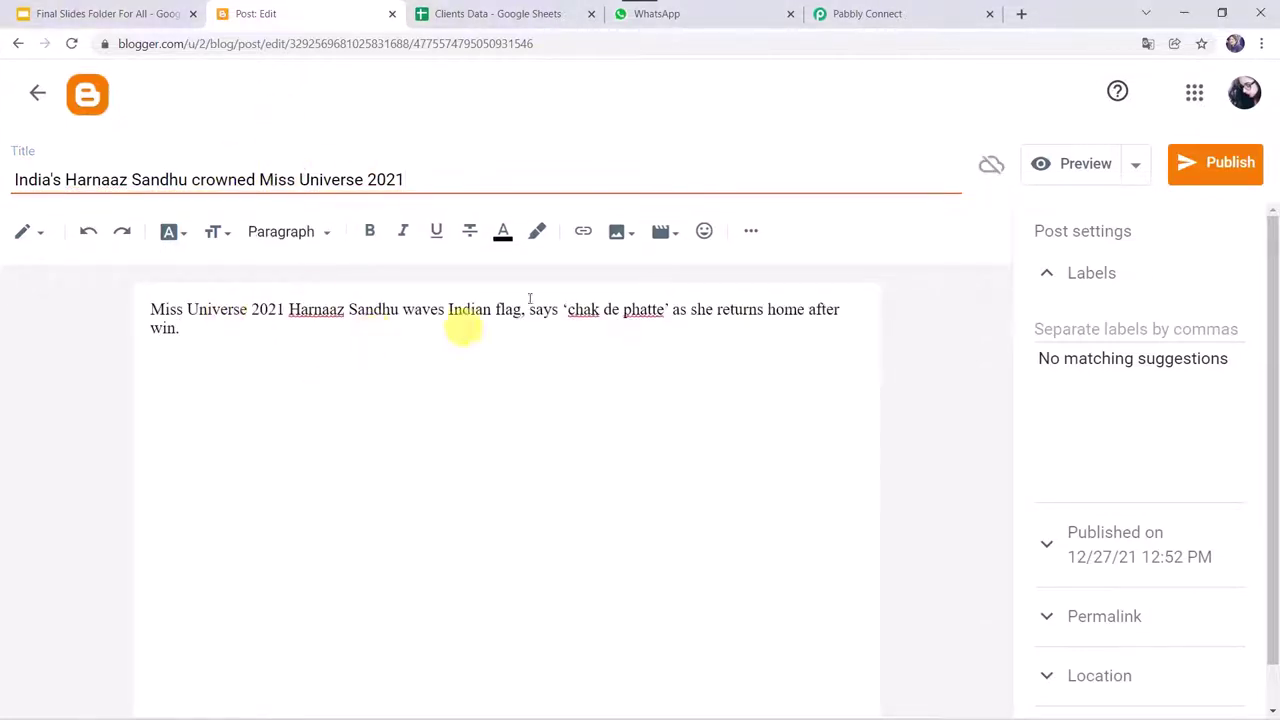
key(Return)
Upload Harnaaz Sandhu.jpg from the Uploads folder, insert it below the post text and enlarge the picture
click(616, 236)
click(694, 283)
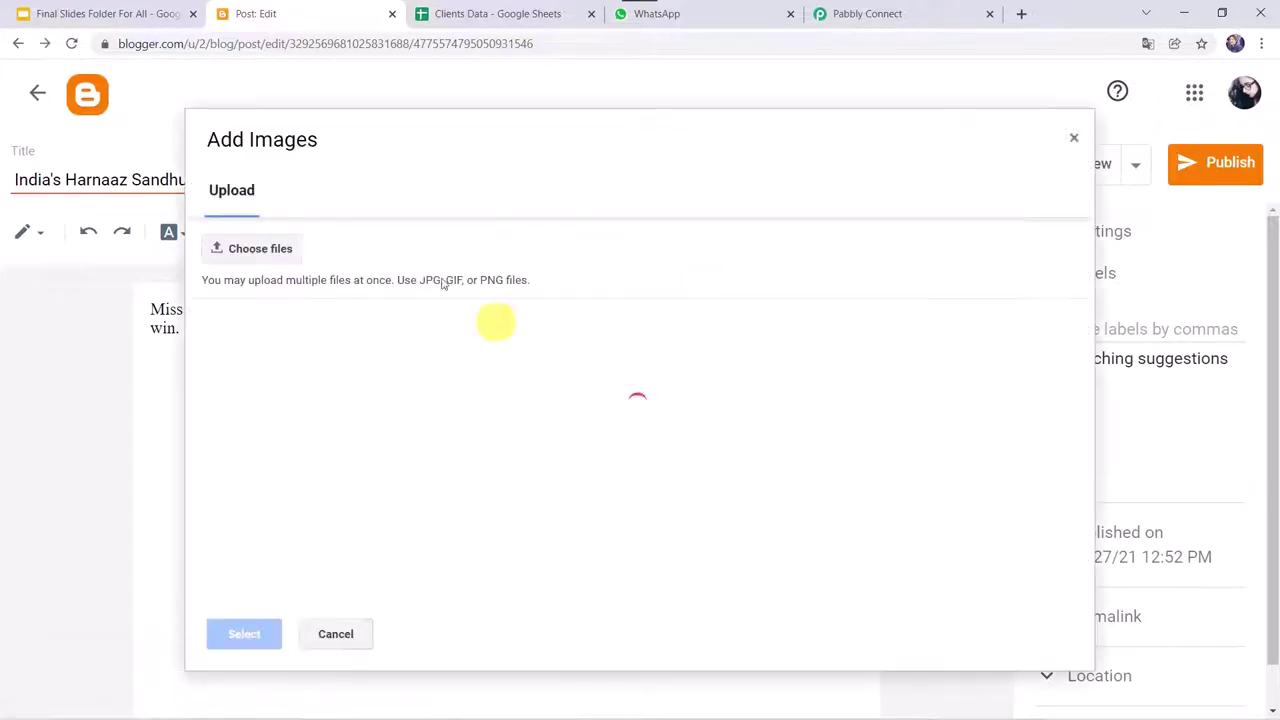
click(279, 255)
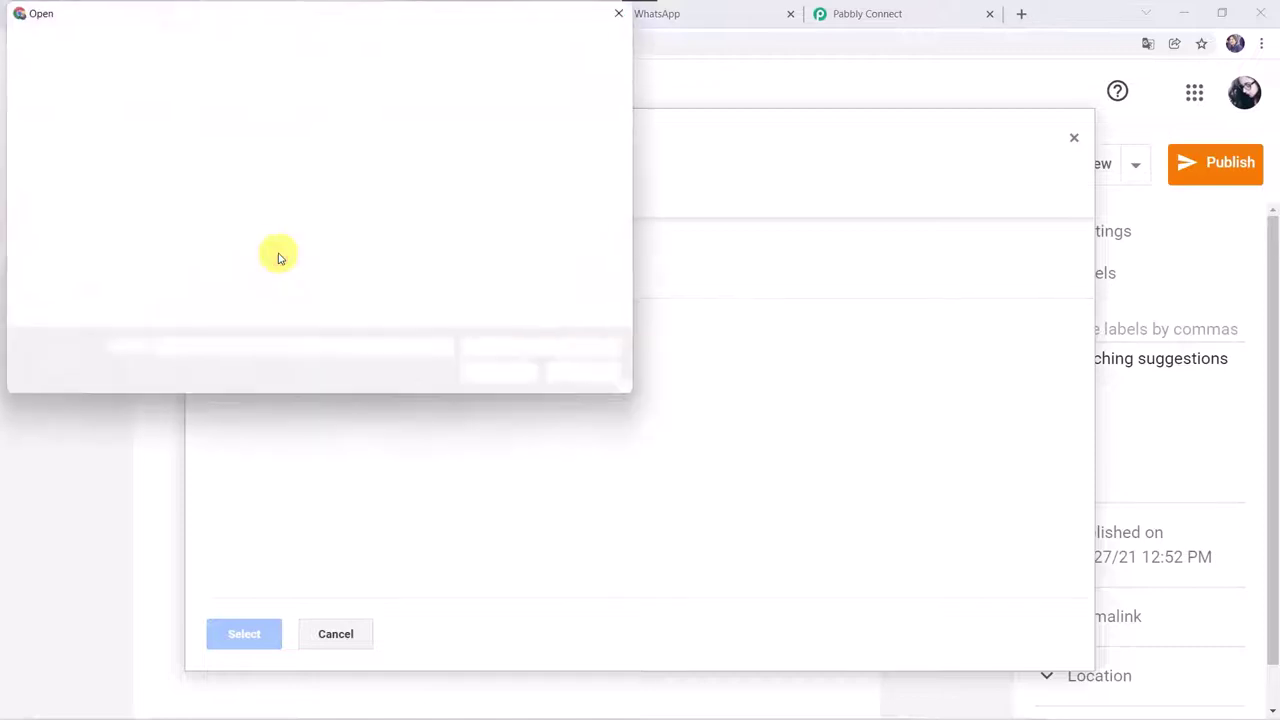
click(173, 177)
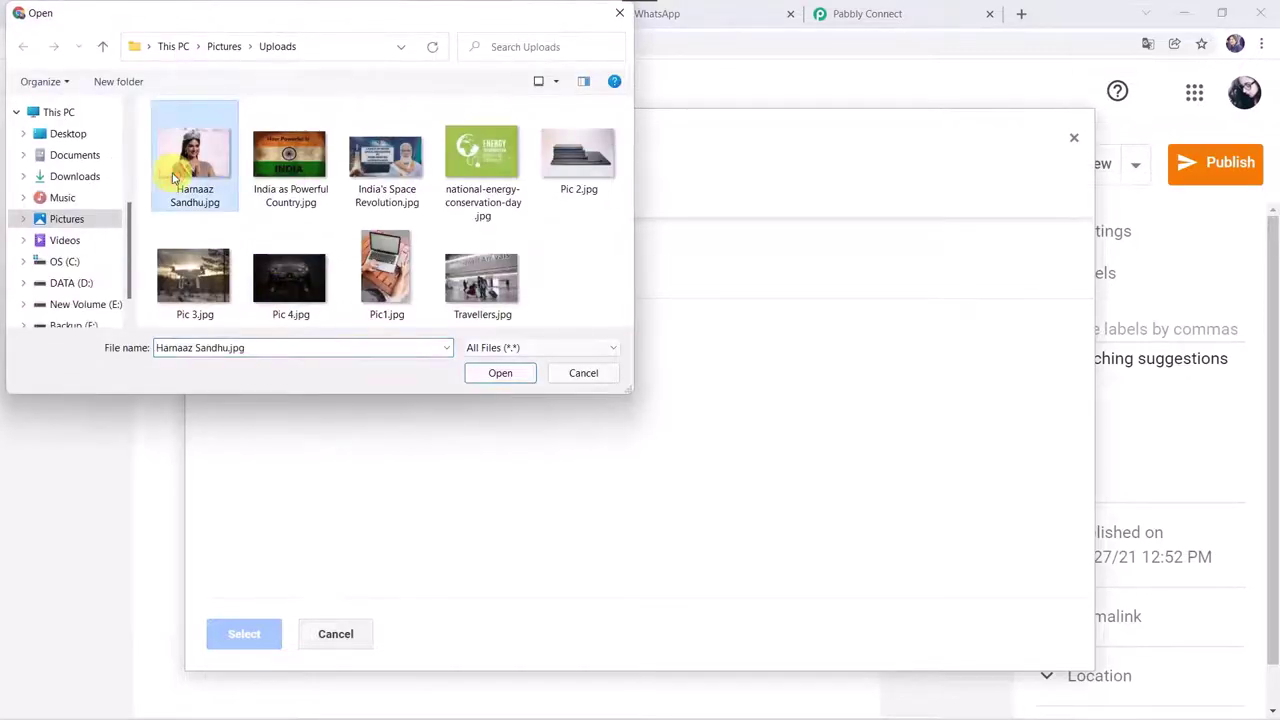
double_click(205, 190)
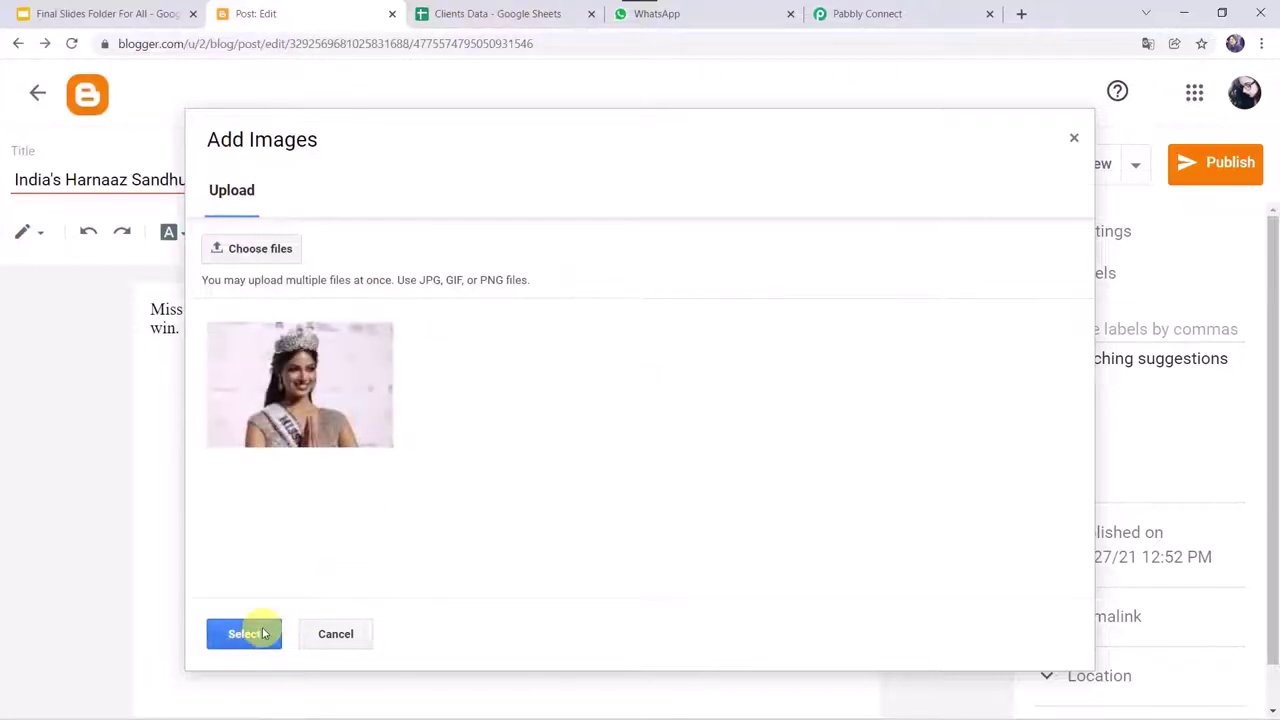
click(256, 632)
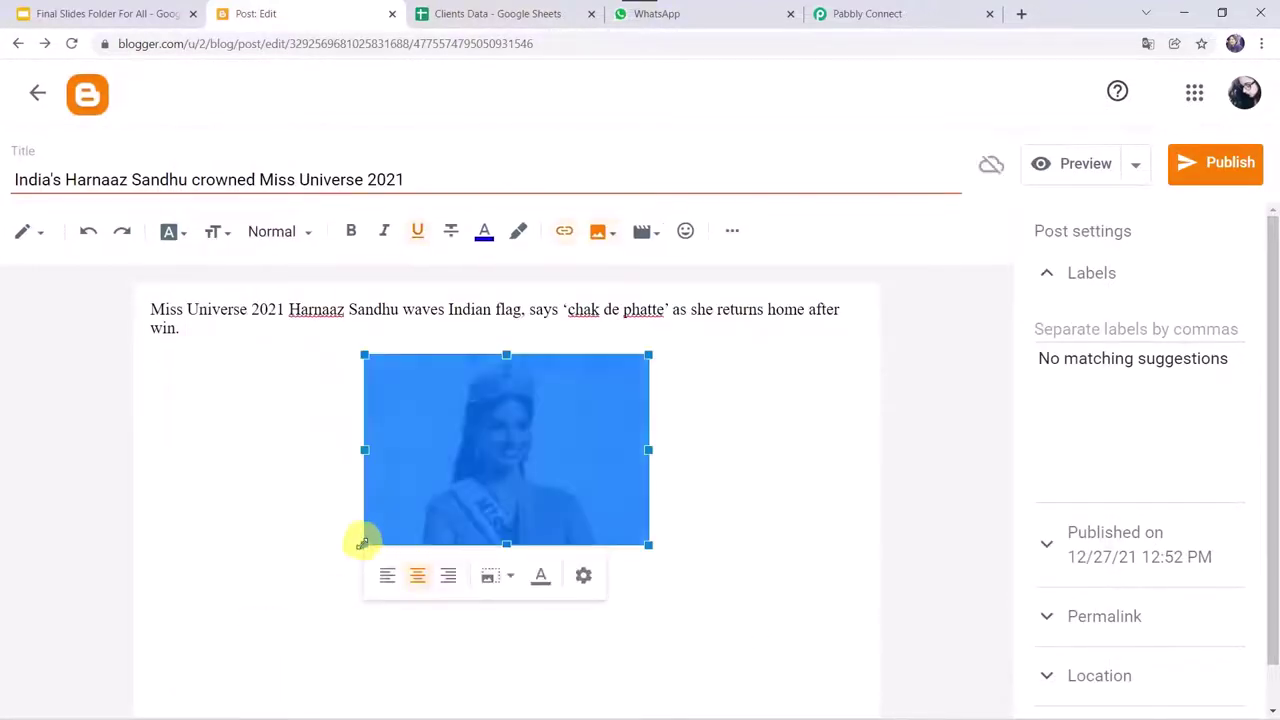
drag(362, 543, 274, 654)
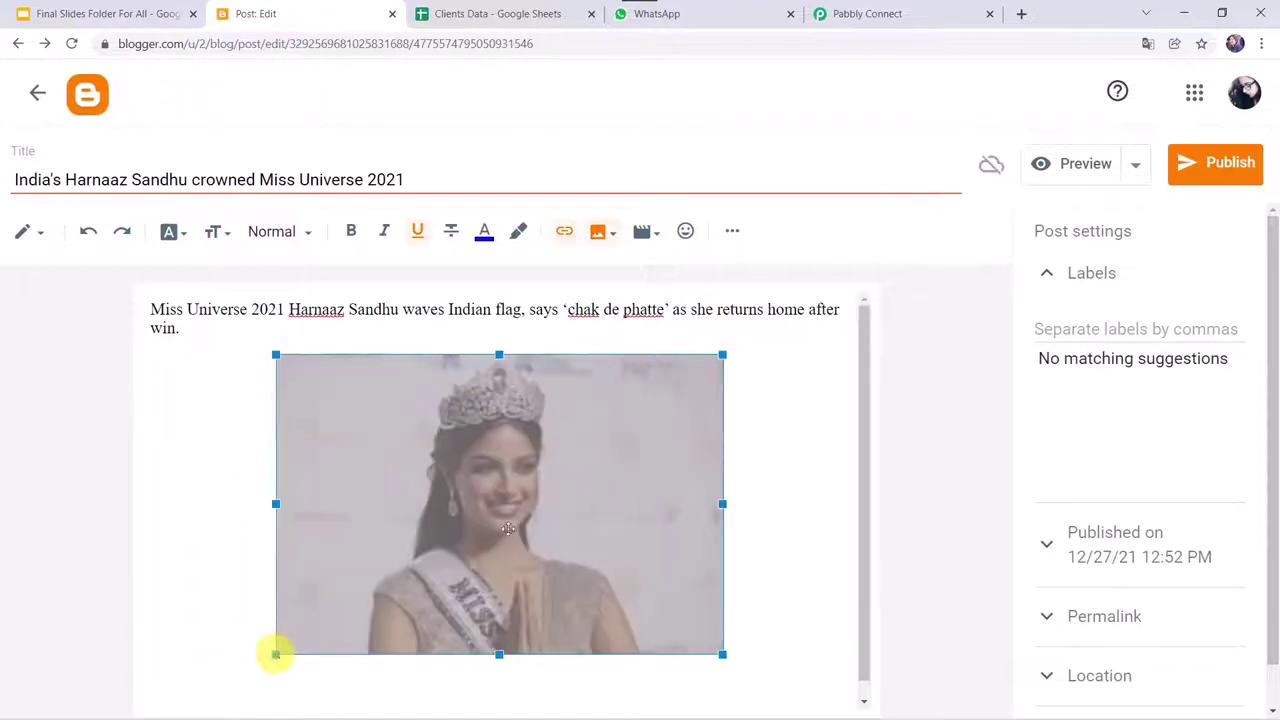
Publish the Miss Universe post to MyBlog and view the live blog page
click(1215, 163)
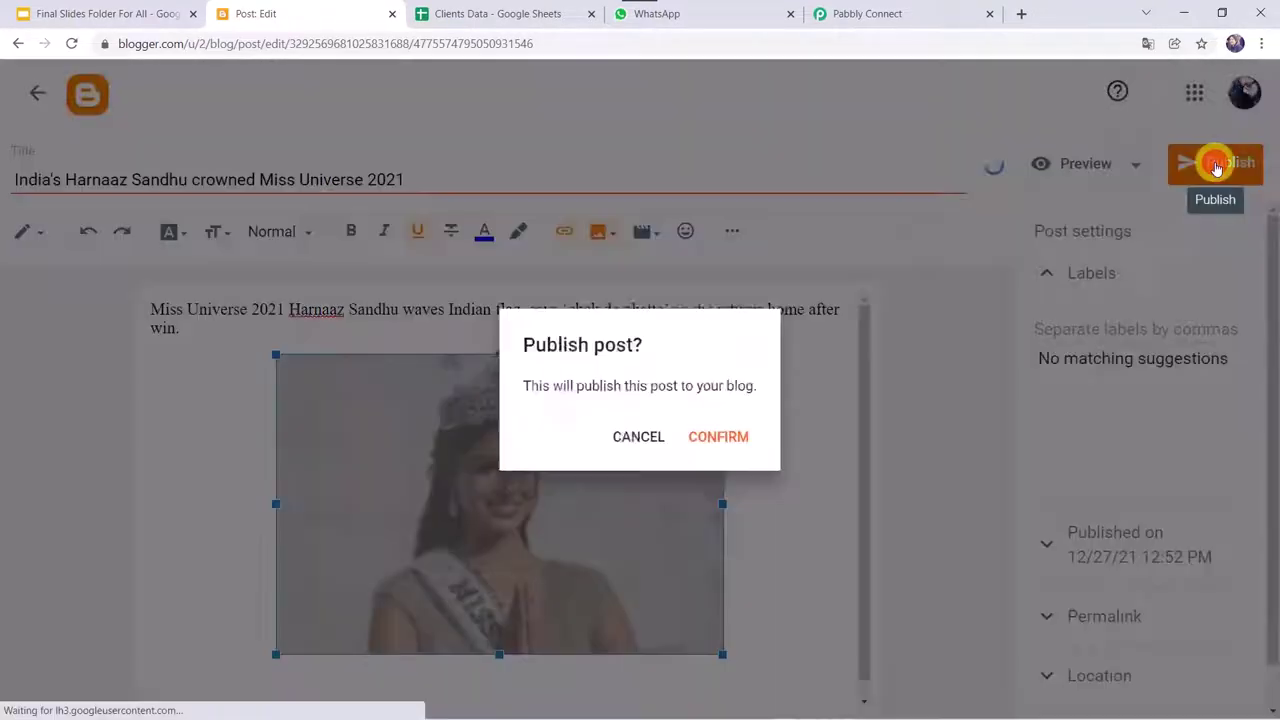
click(736, 439)
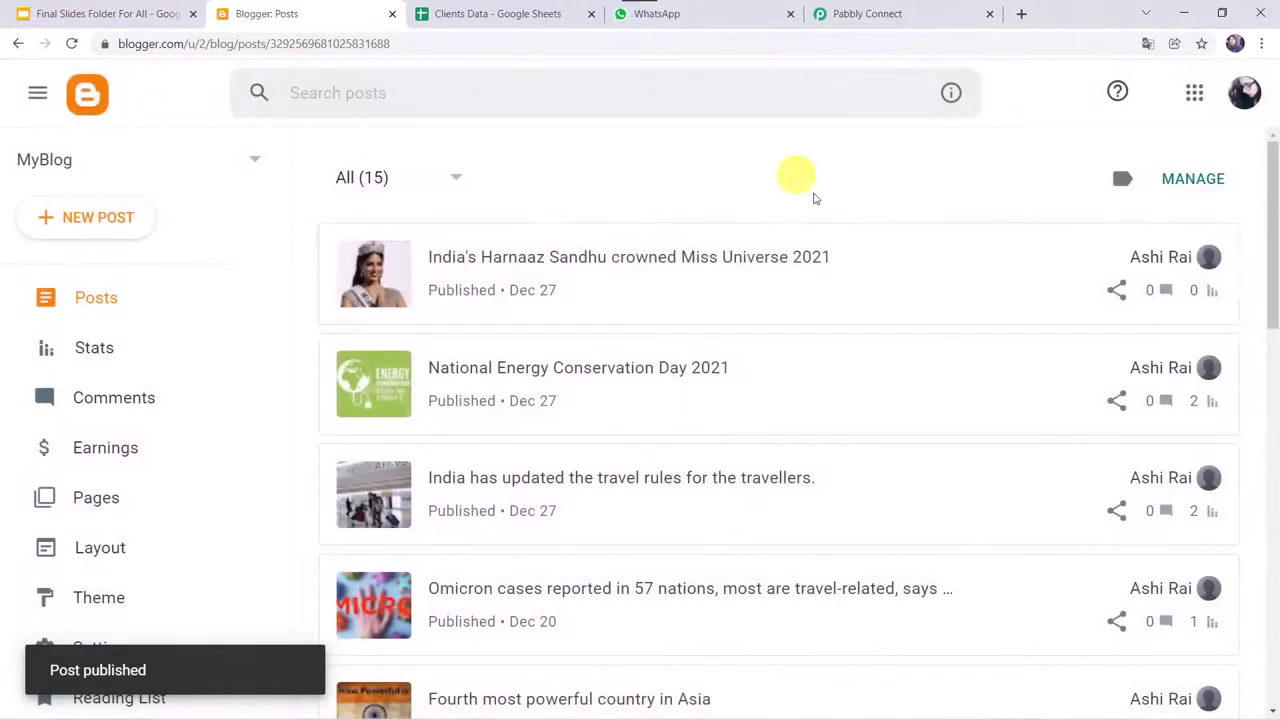
click(1162, 257)
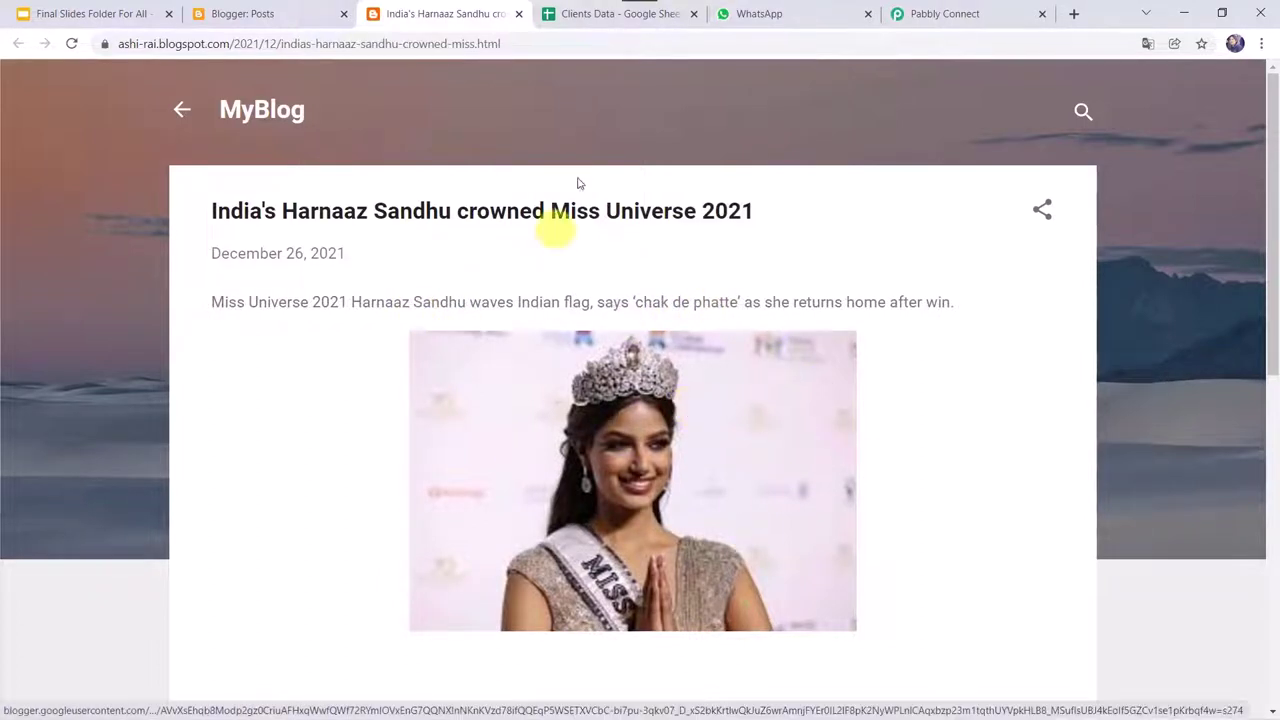
Reload WhatsApp, read the new-post notification and follow its link to the article, and compare it with the post in Blogger
click(793, 23)
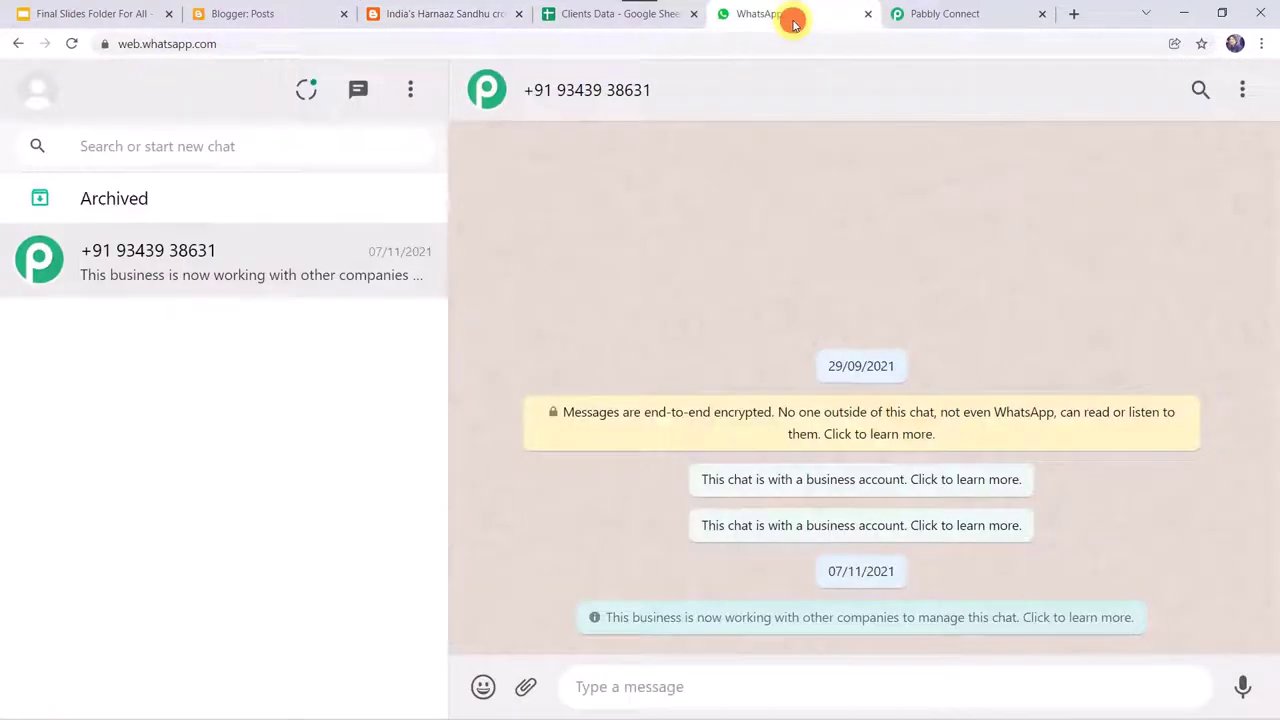
click(72, 43)
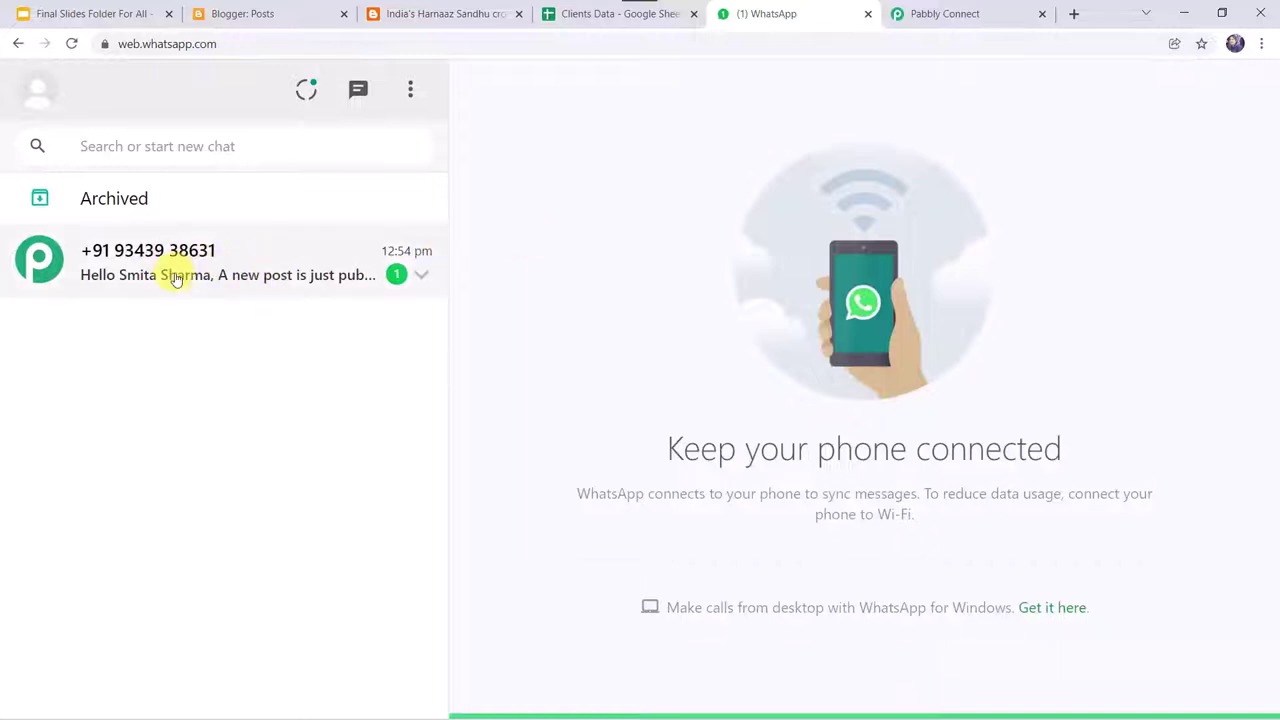
click(175, 279)
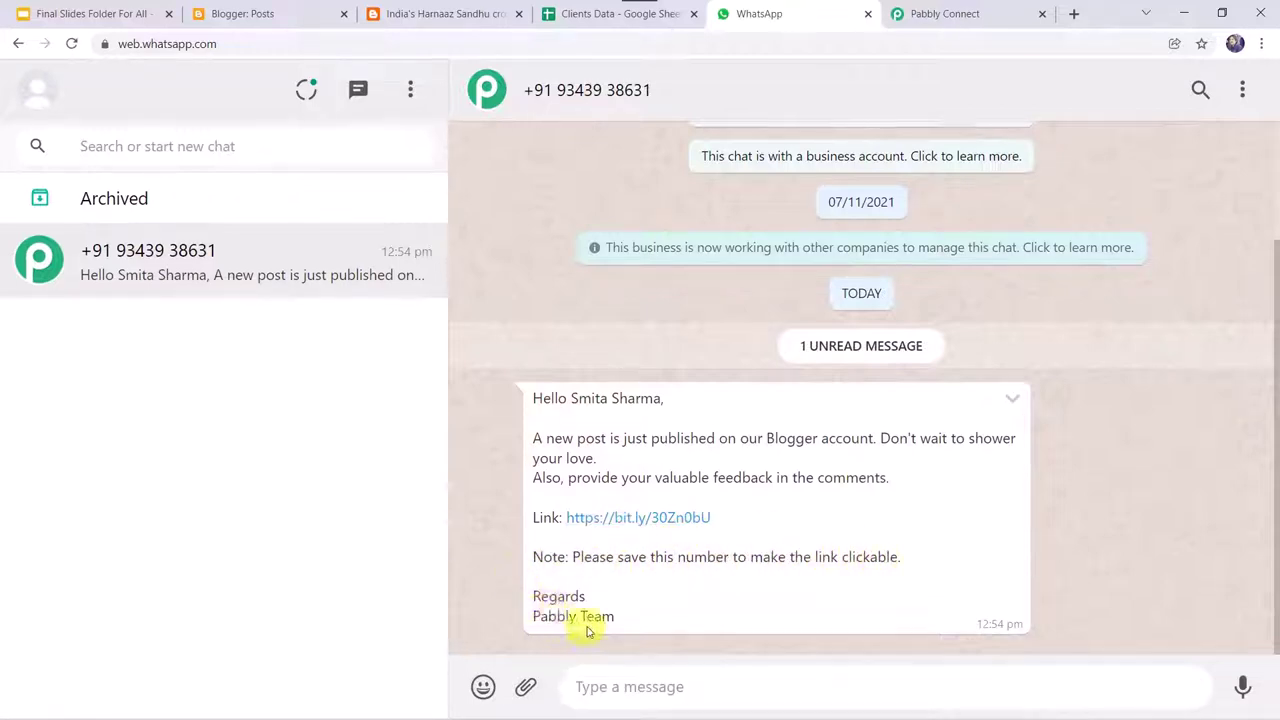
click(641, 517)
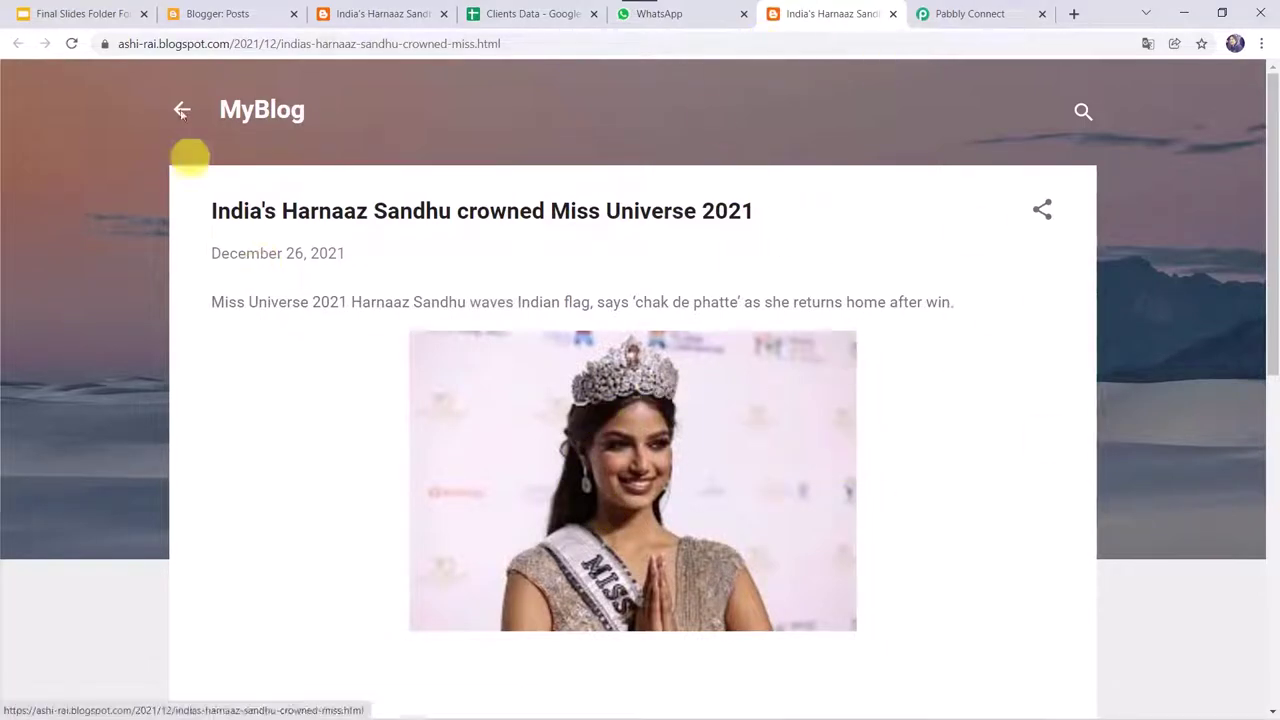
click(226, 13)
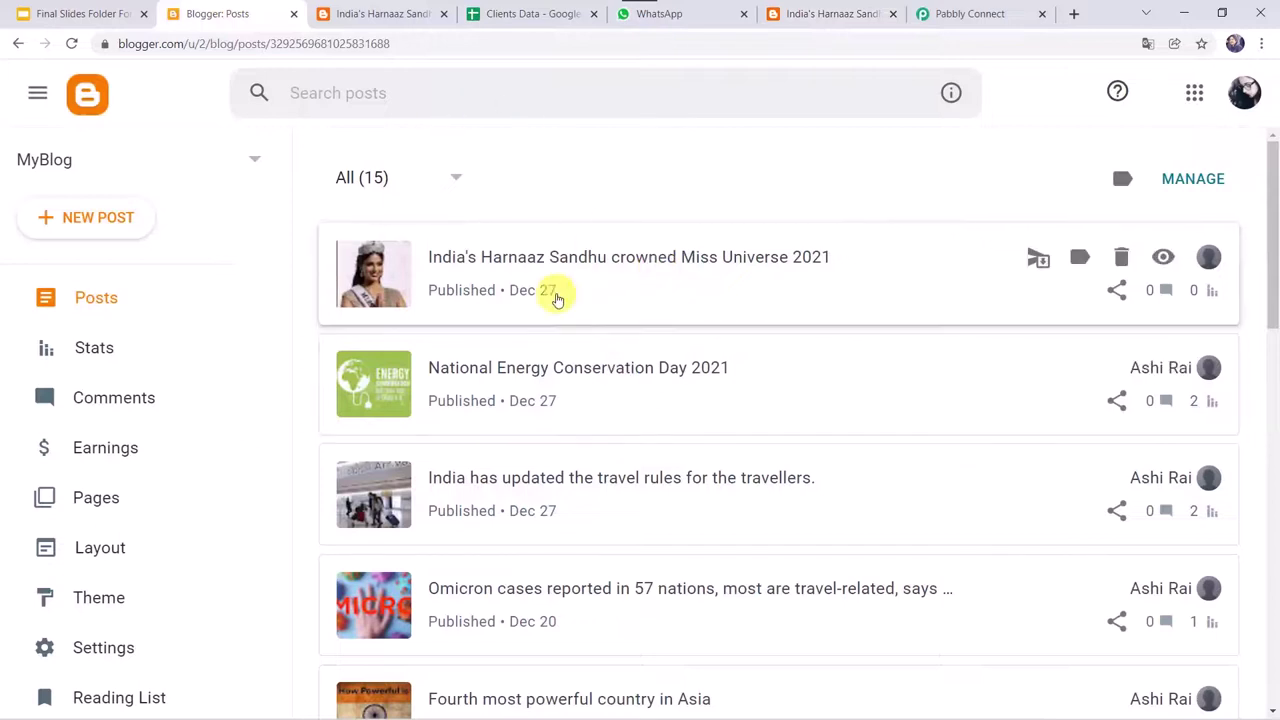
click(704, 11)
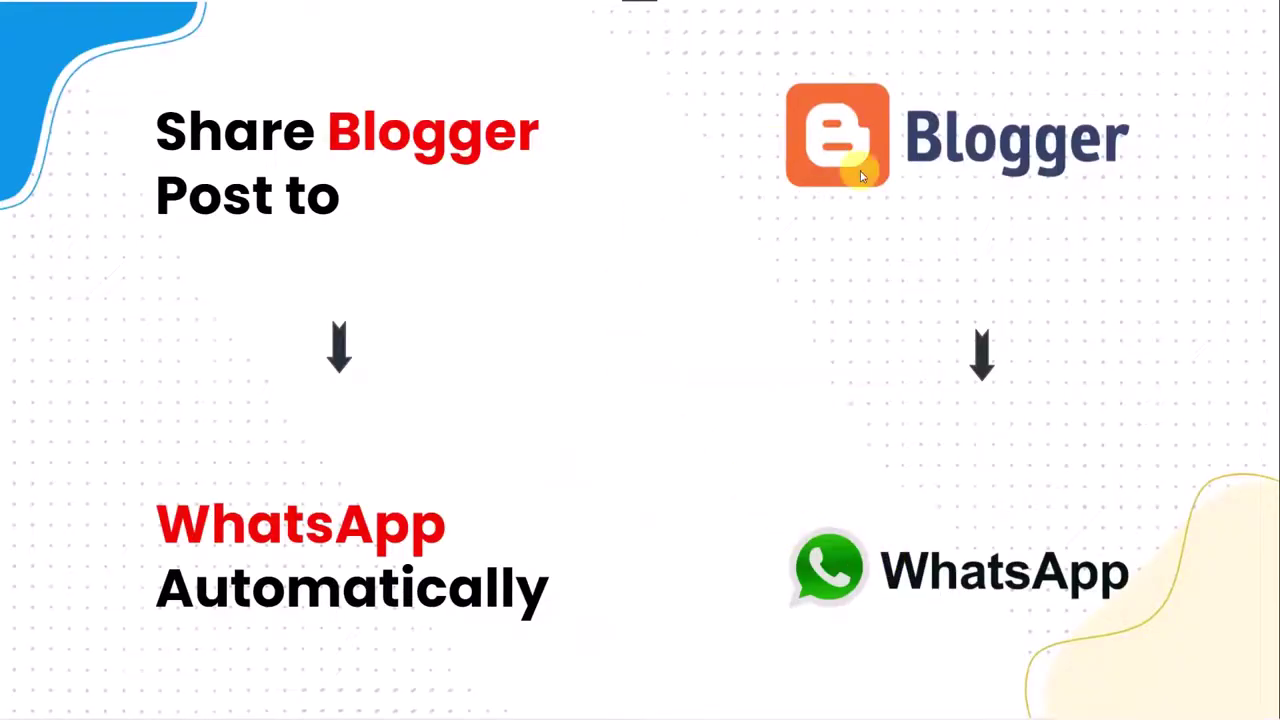
click(945, 351)
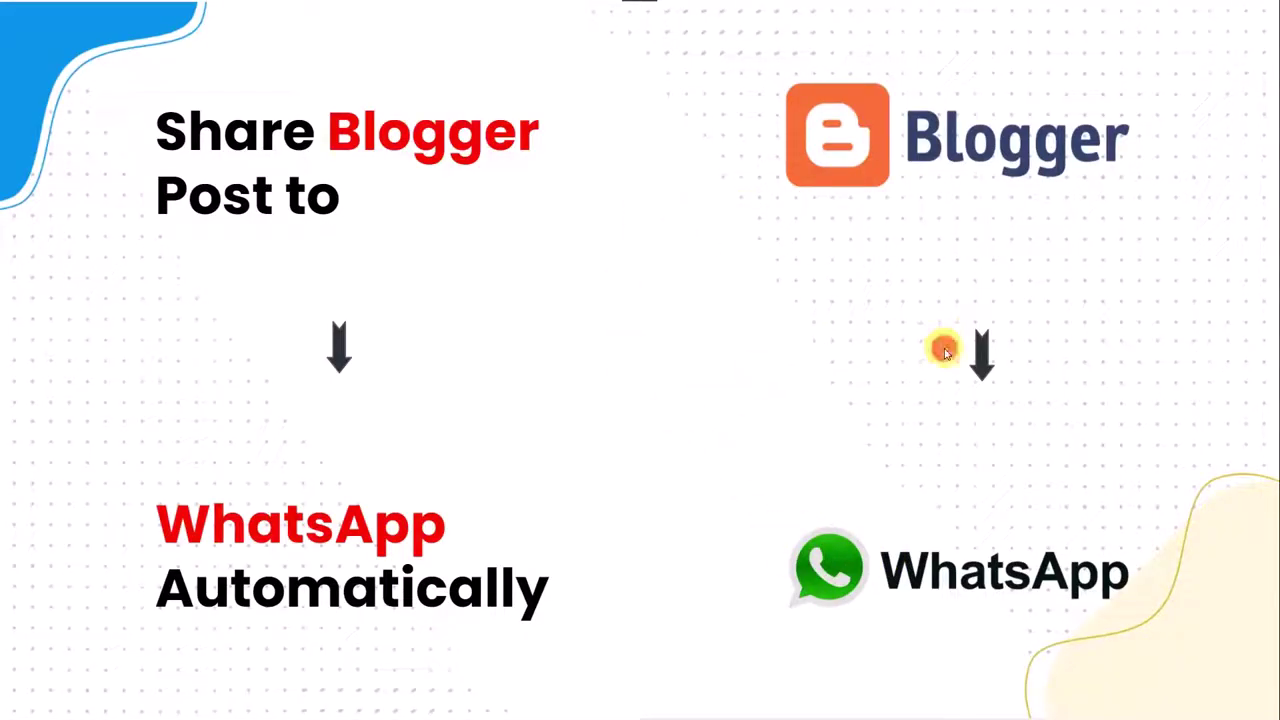
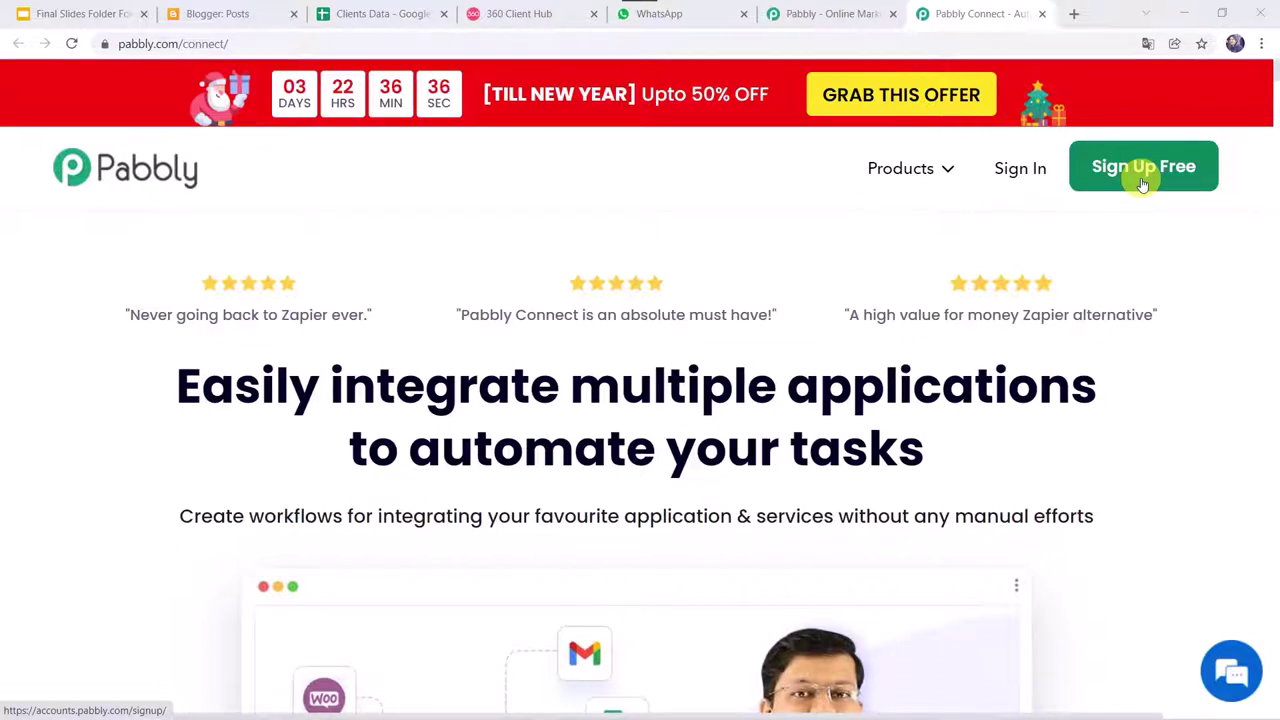
Sign in to Pabbly, access Pabbly Connect and look over the existing workflows on the dashboard
click(1018, 178)
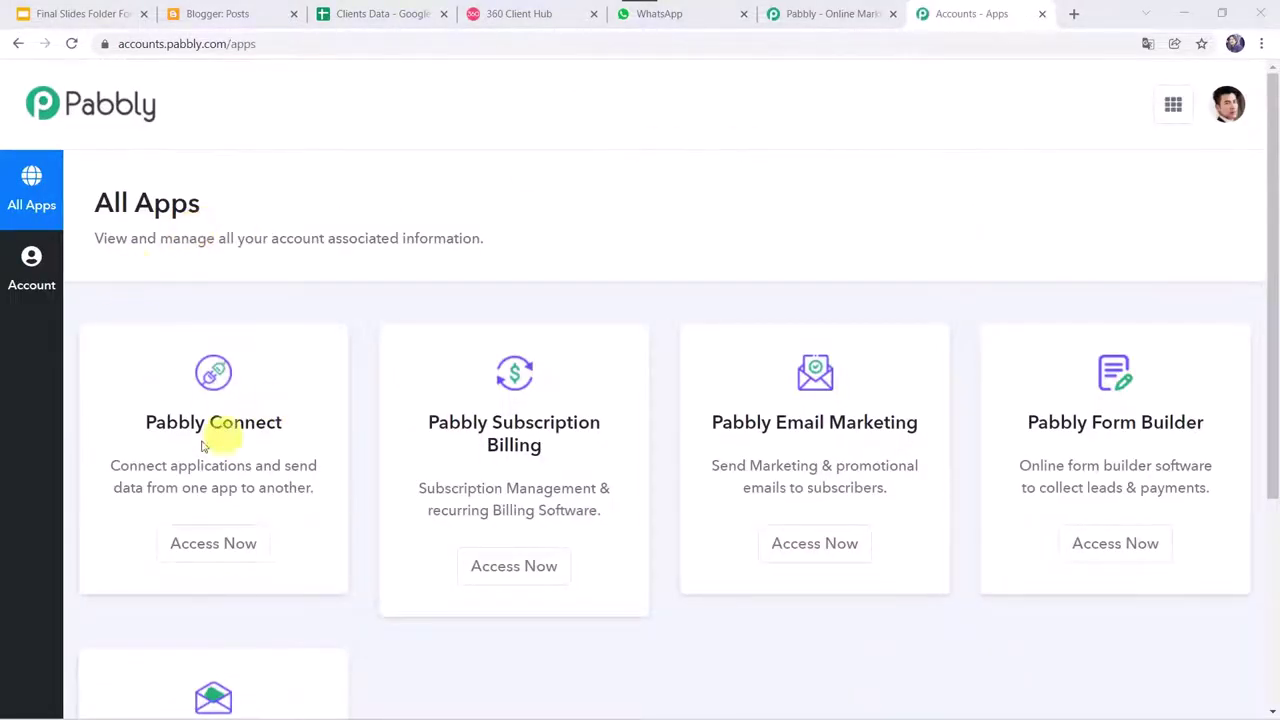
click(204, 541)
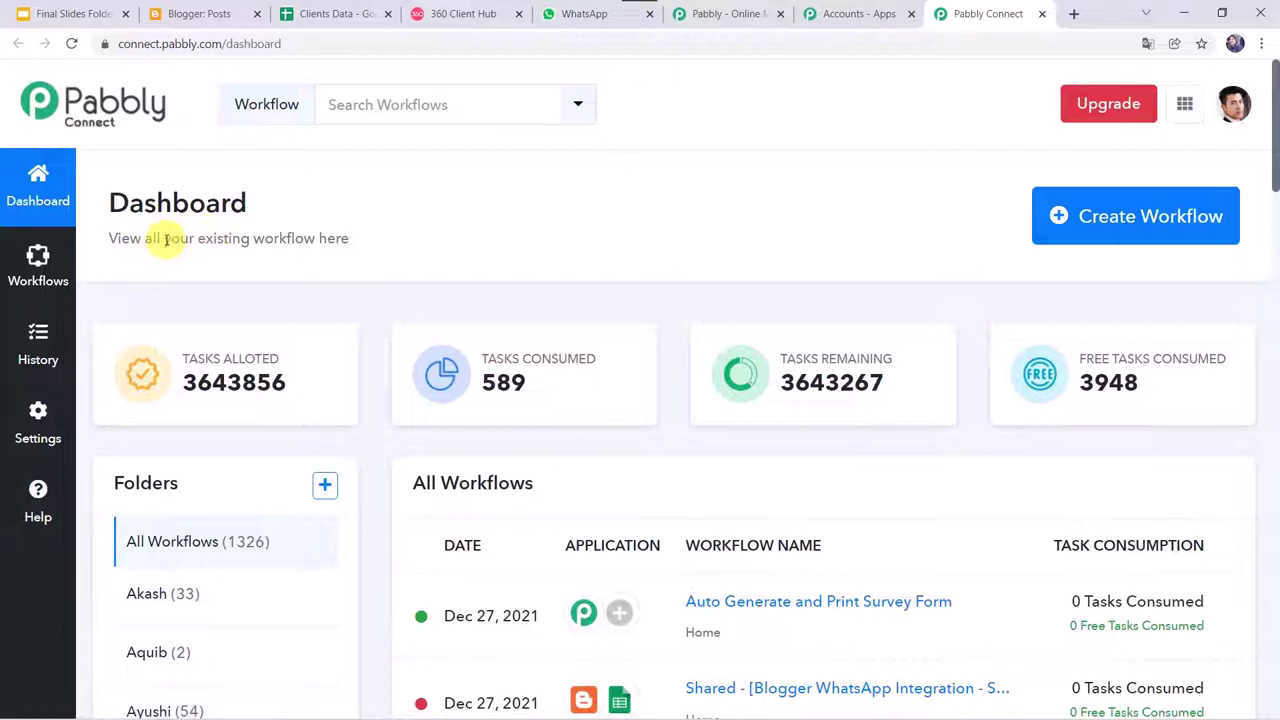
scroll(757, 600, down, 4)
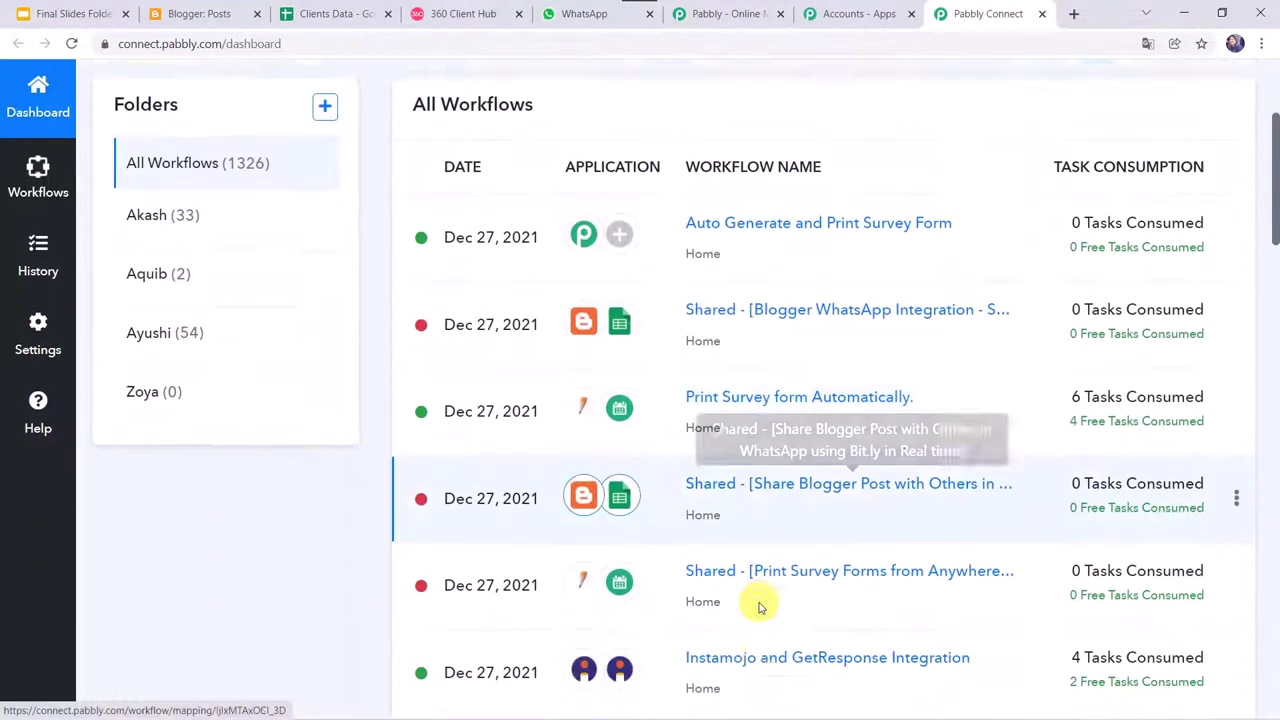
scroll(760, 607, up, 2)
scroll(755, 606, up, 3)
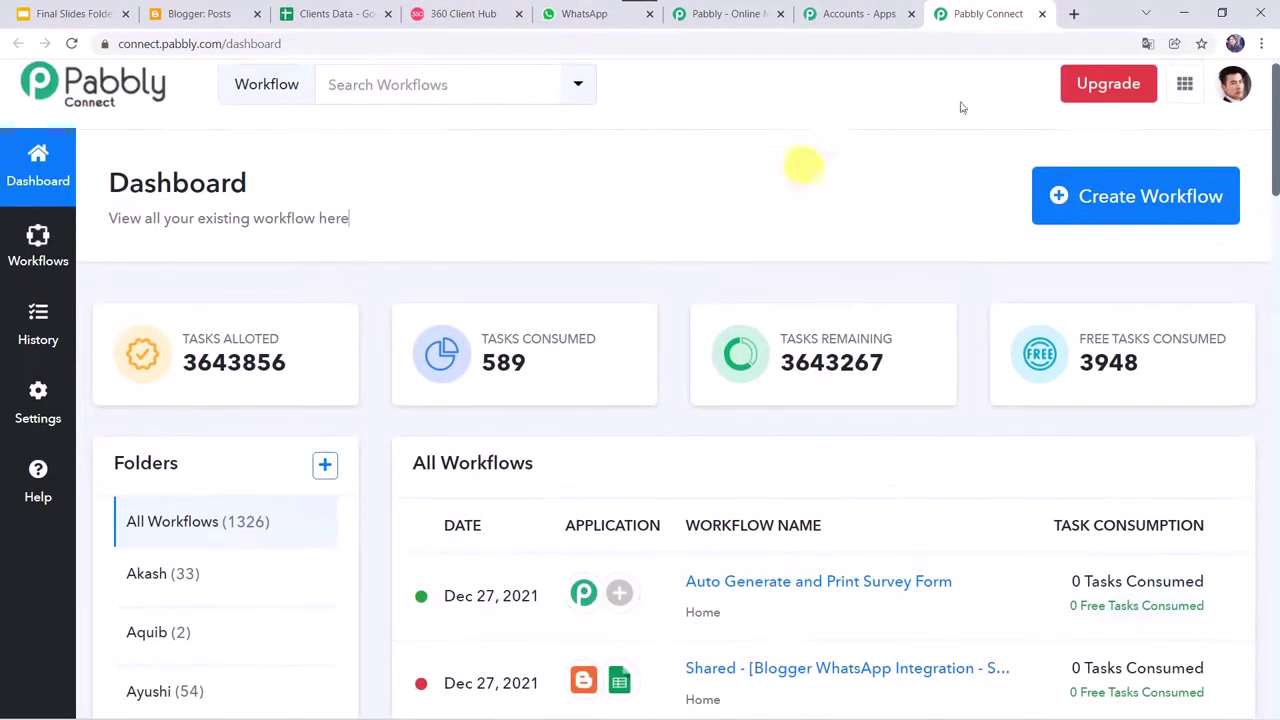
Create a workflow named "Share Blogger Post to WhatsApp Automatically"
click(1126, 199)
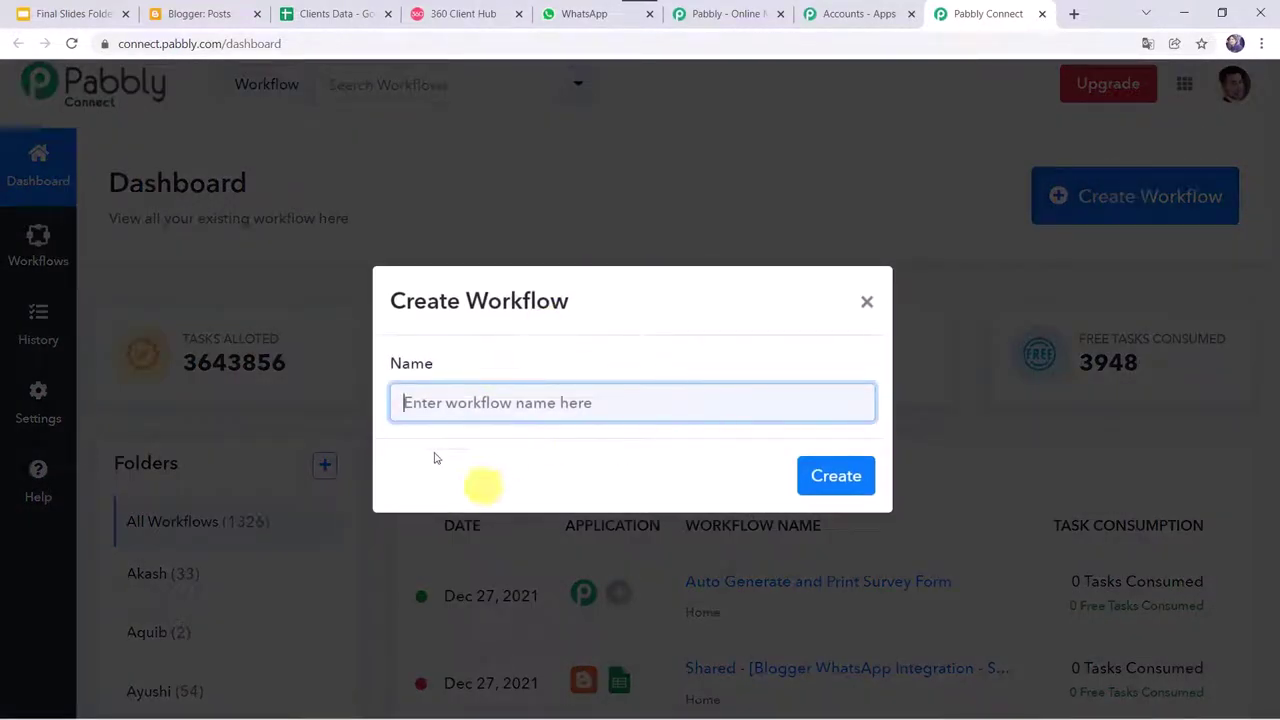
text(Share Blogger Post to WhatsApp Automatically)
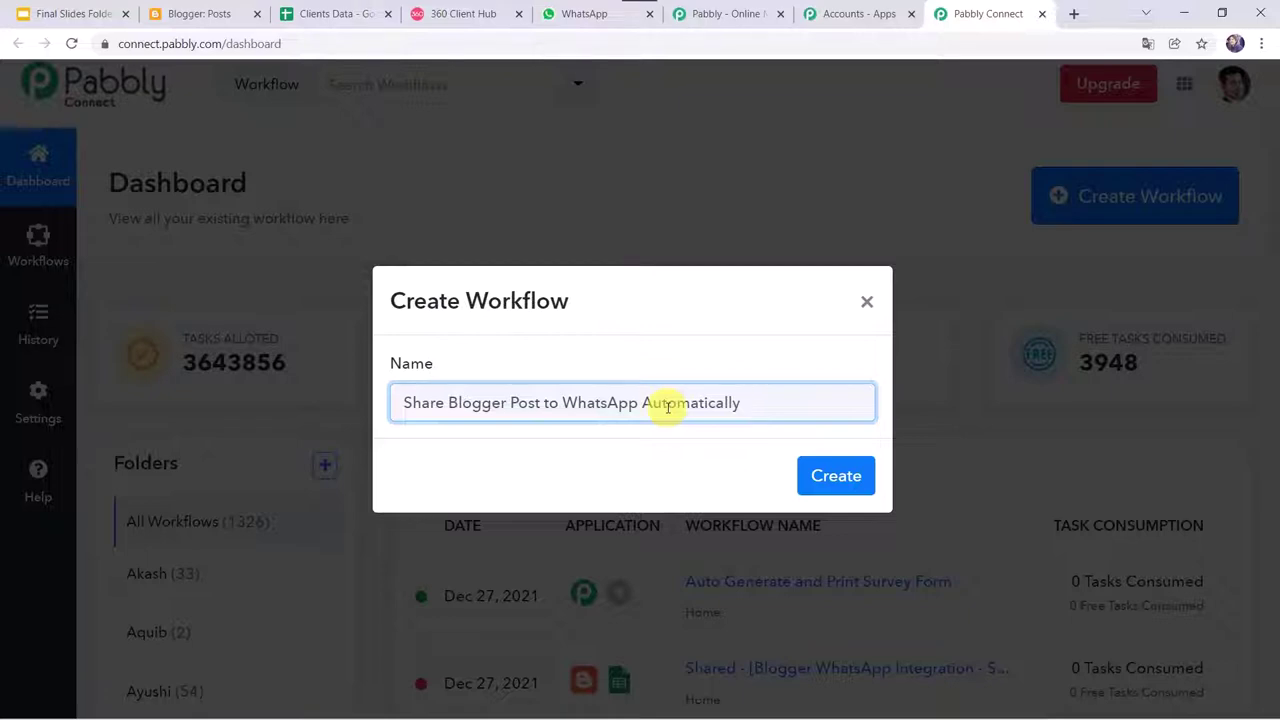
click(830, 476)
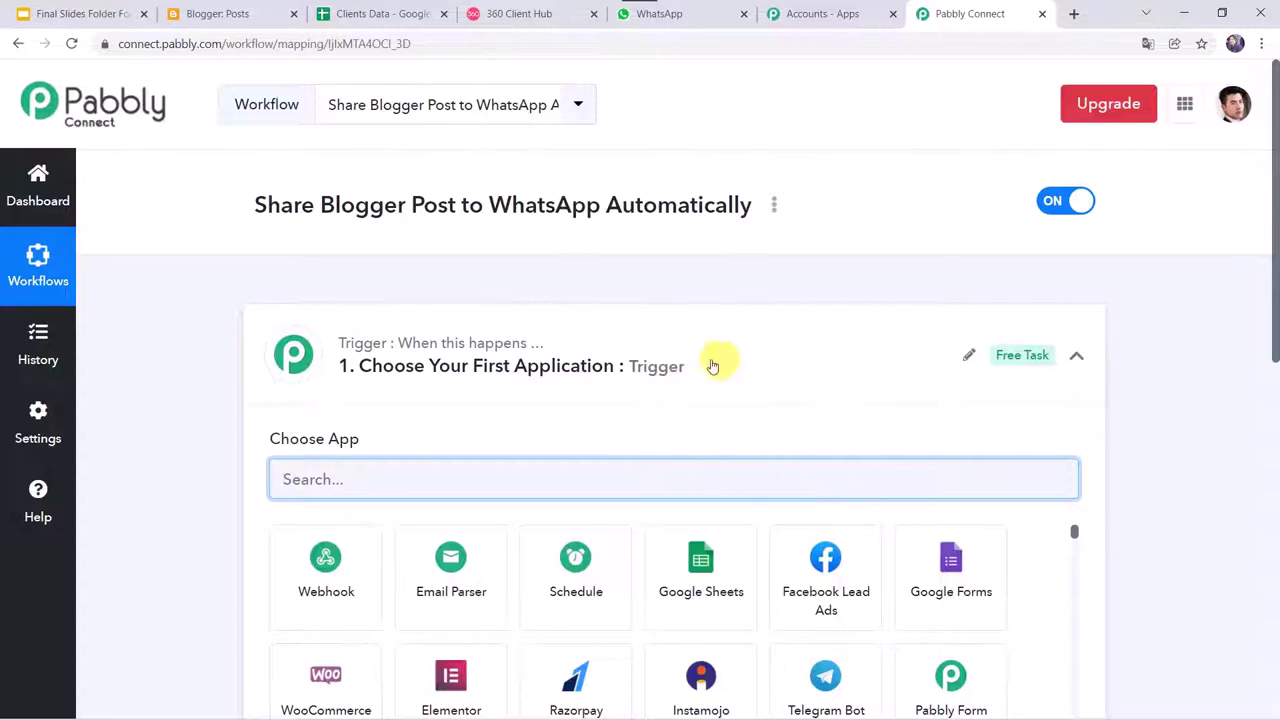
Look over the workflow's empty trigger and action, and choose Google Blogger as the trigger app
click(706, 358)
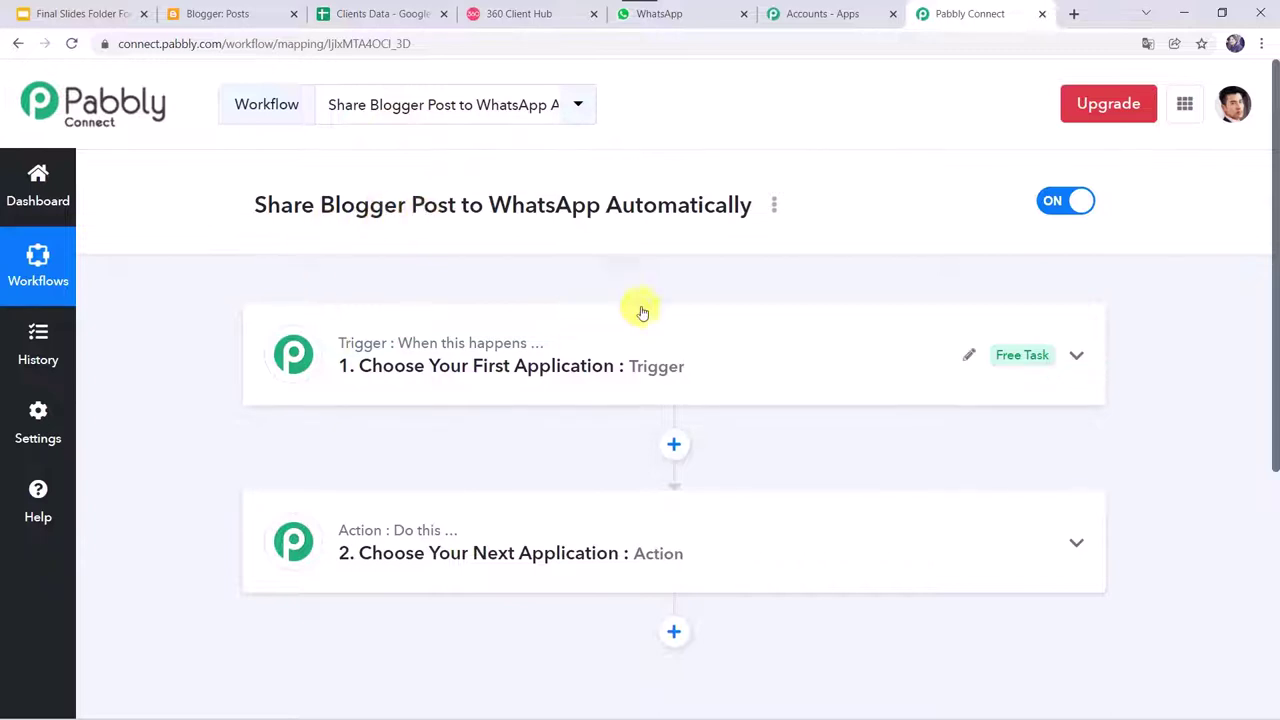
click(632, 358)
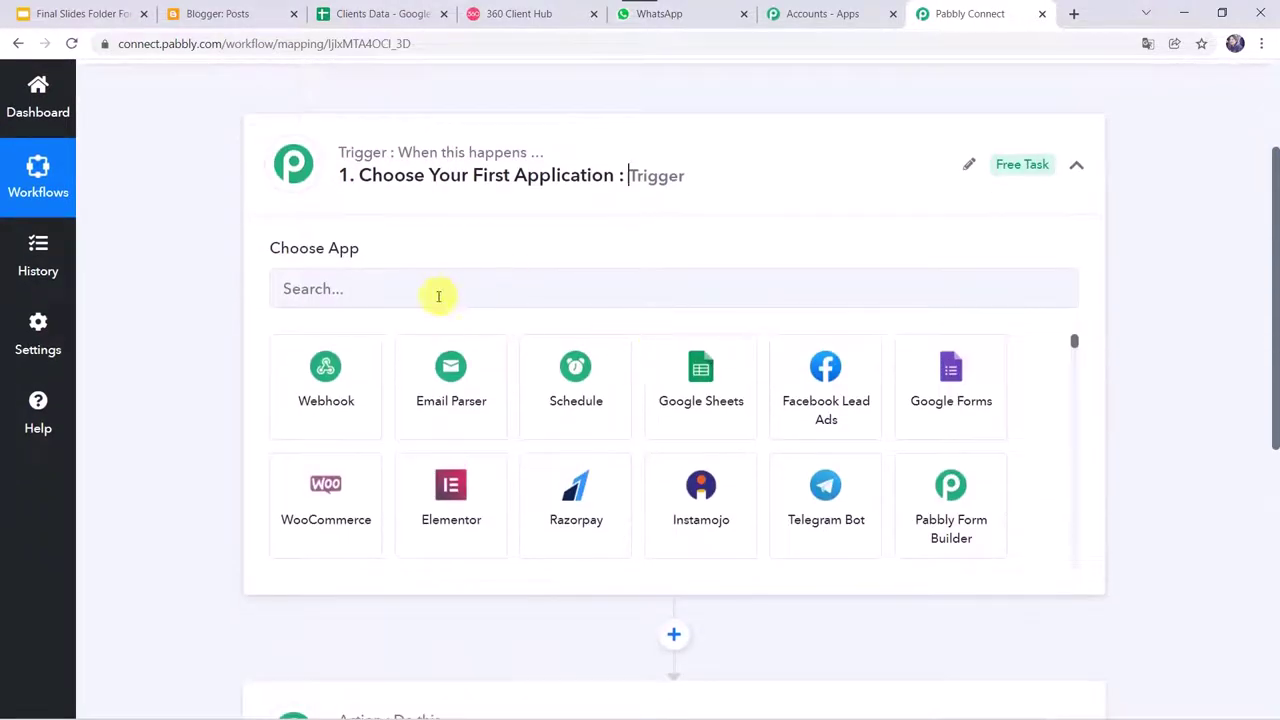
click(438, 296)
text(Blo)
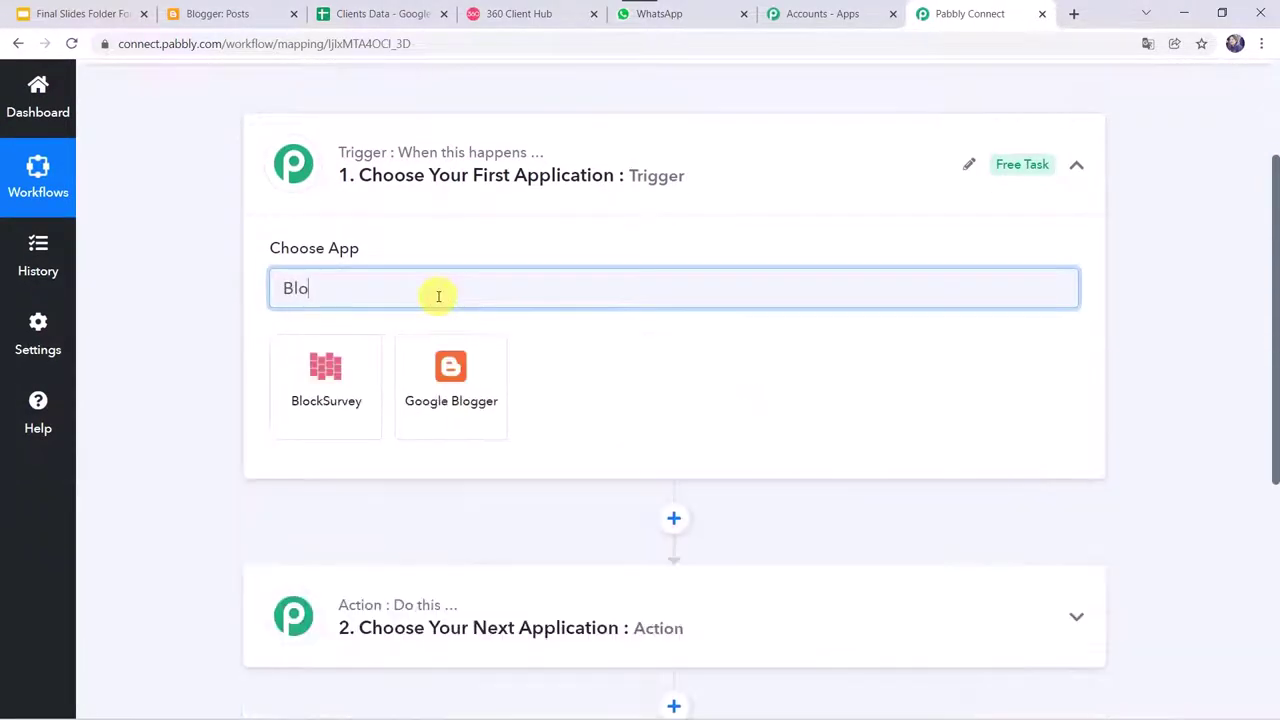
click(451, 370)
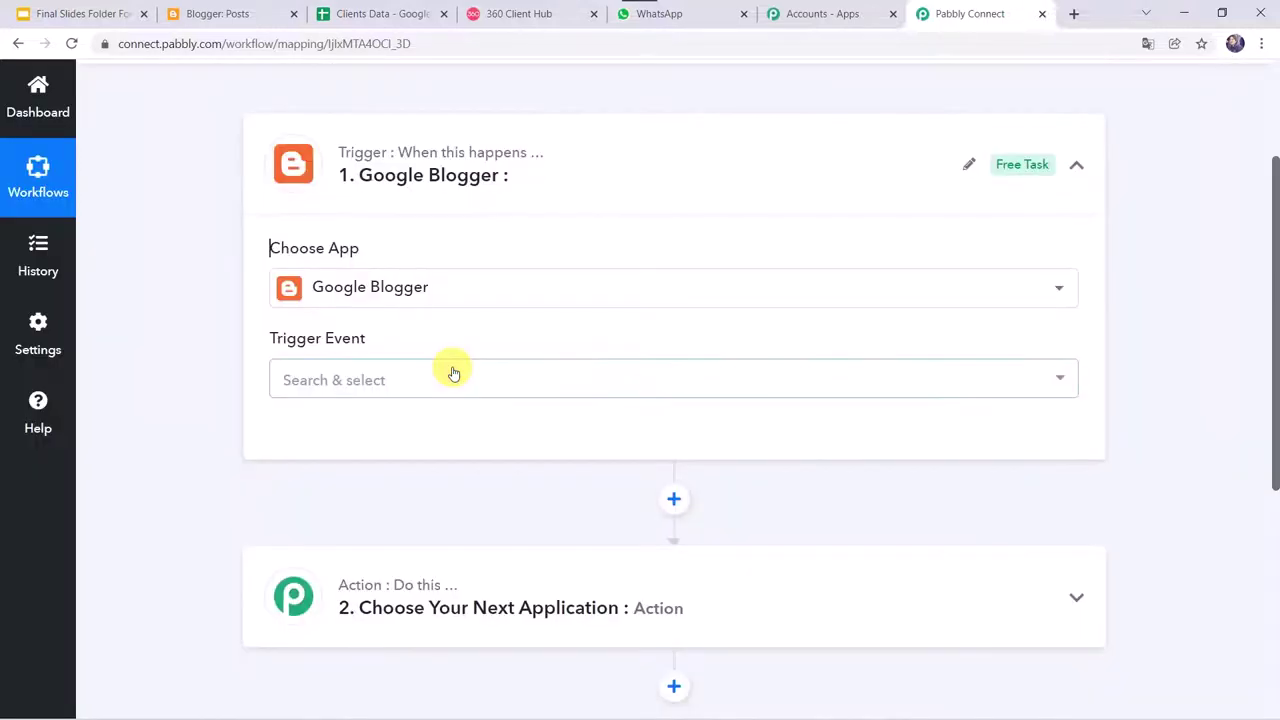
Set the trigger event to New Post Added and authorize a new Google Blogger connection with the blog owner's Google account
click(345, 381)
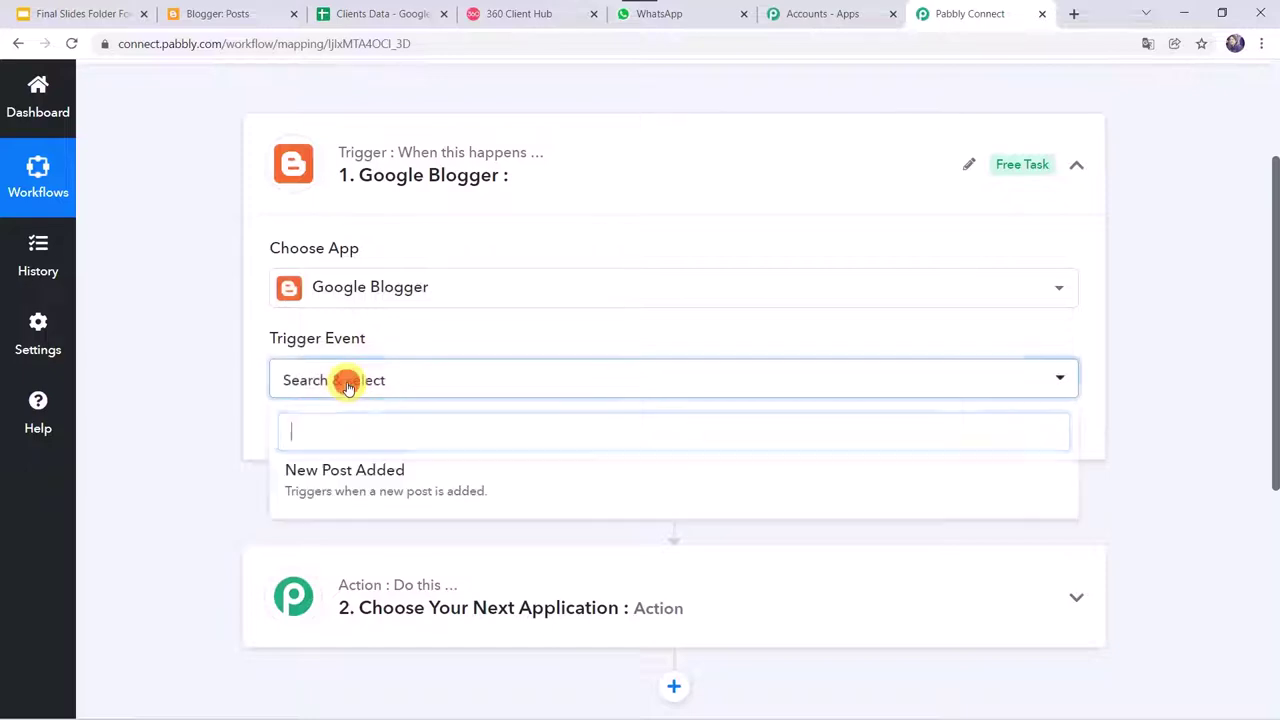
click(358, 480)
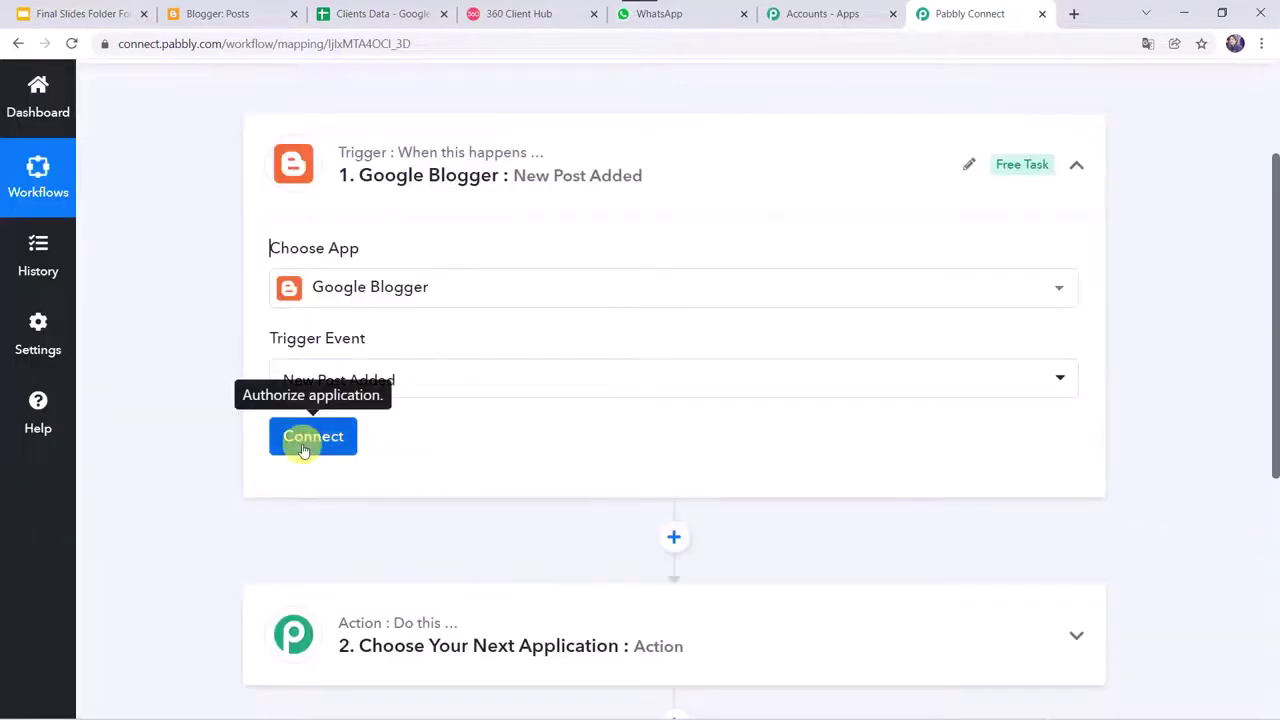
click(303, 448)
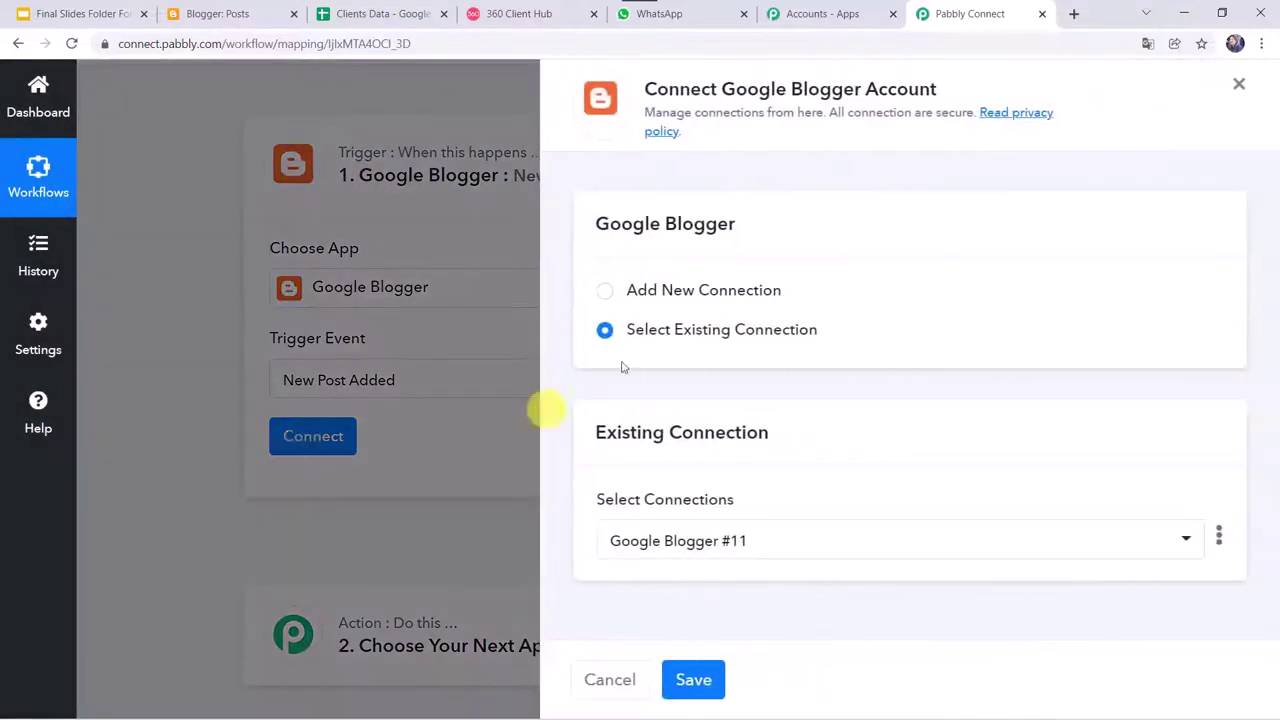
click(664, 291)
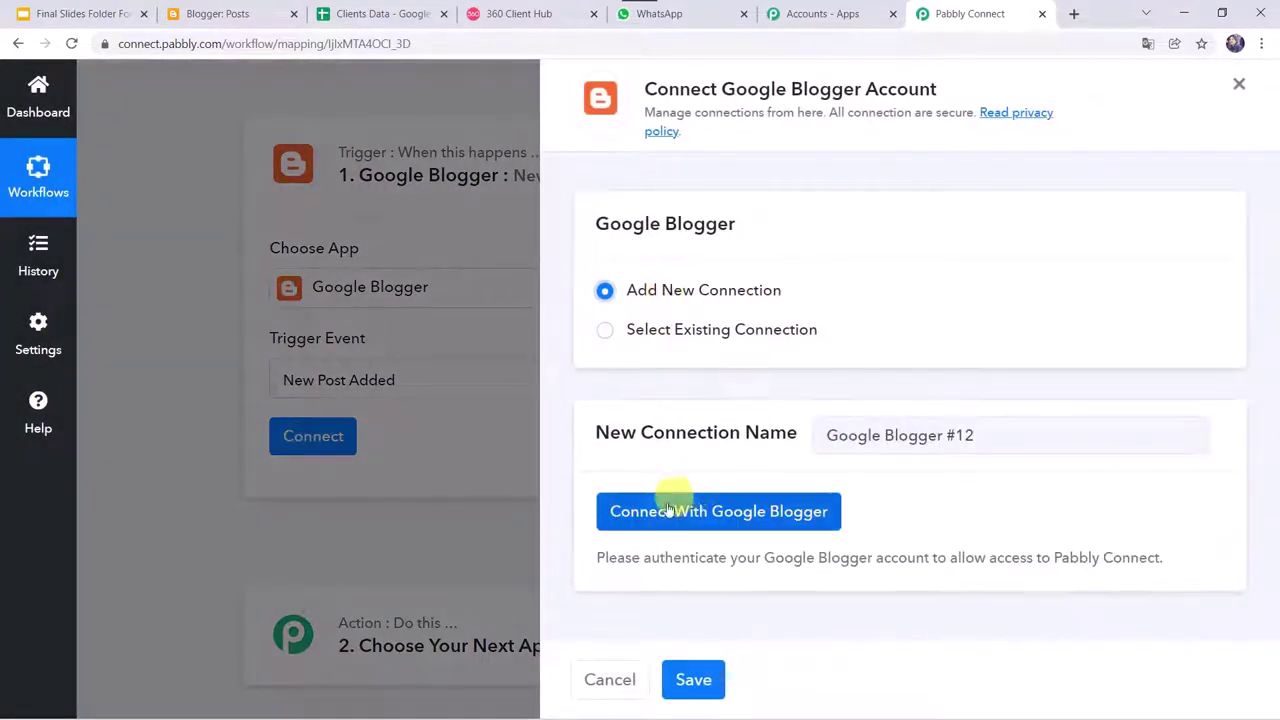
click(718, 513)
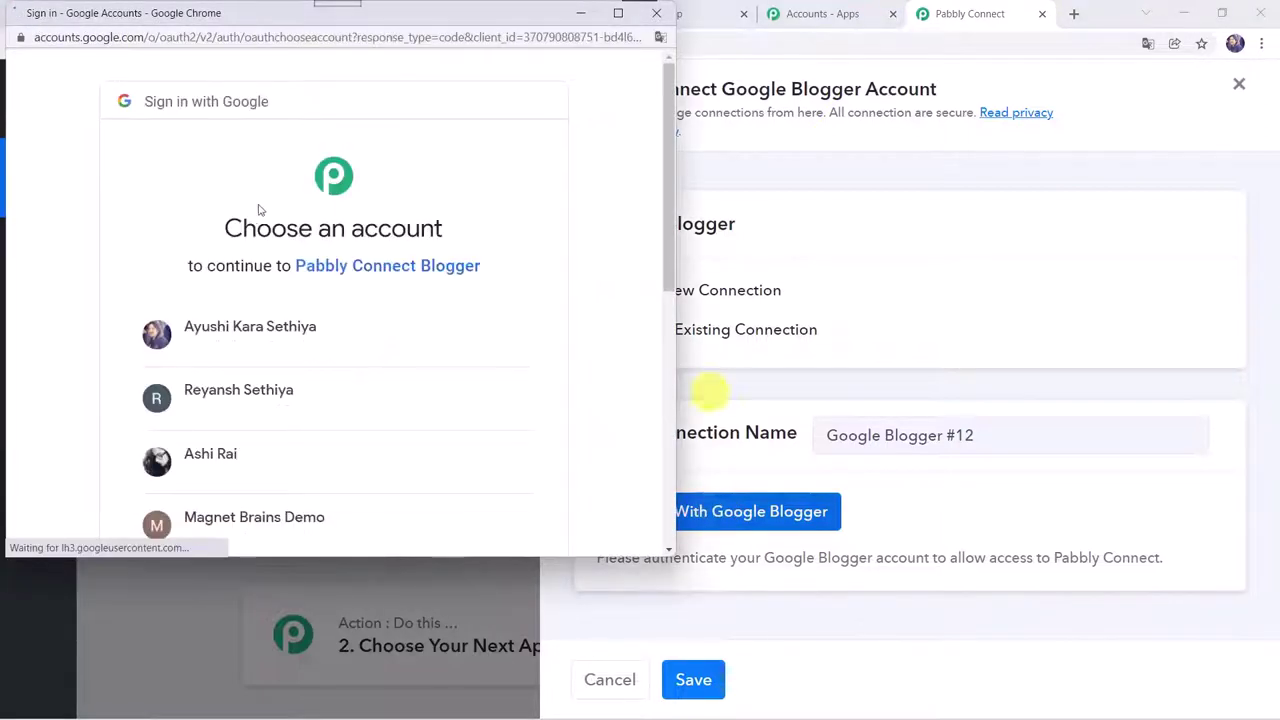
click(252, 461)
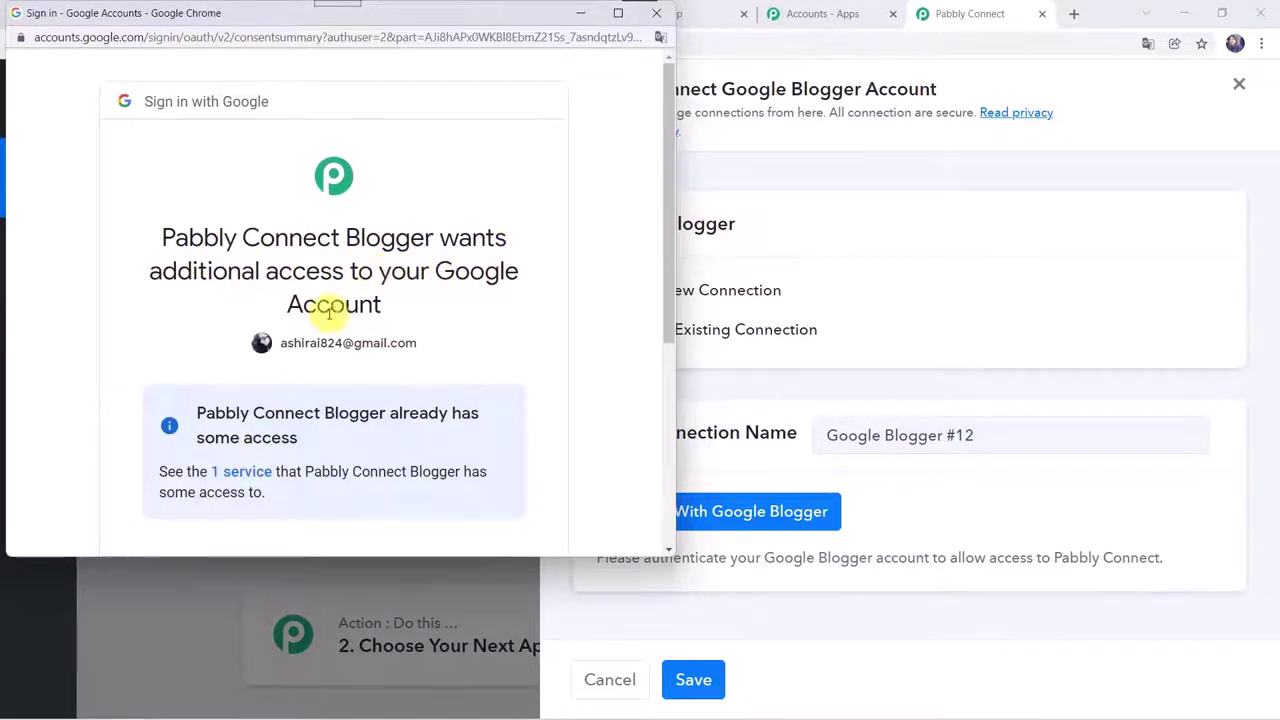
scroll(381, 325, down, 3)
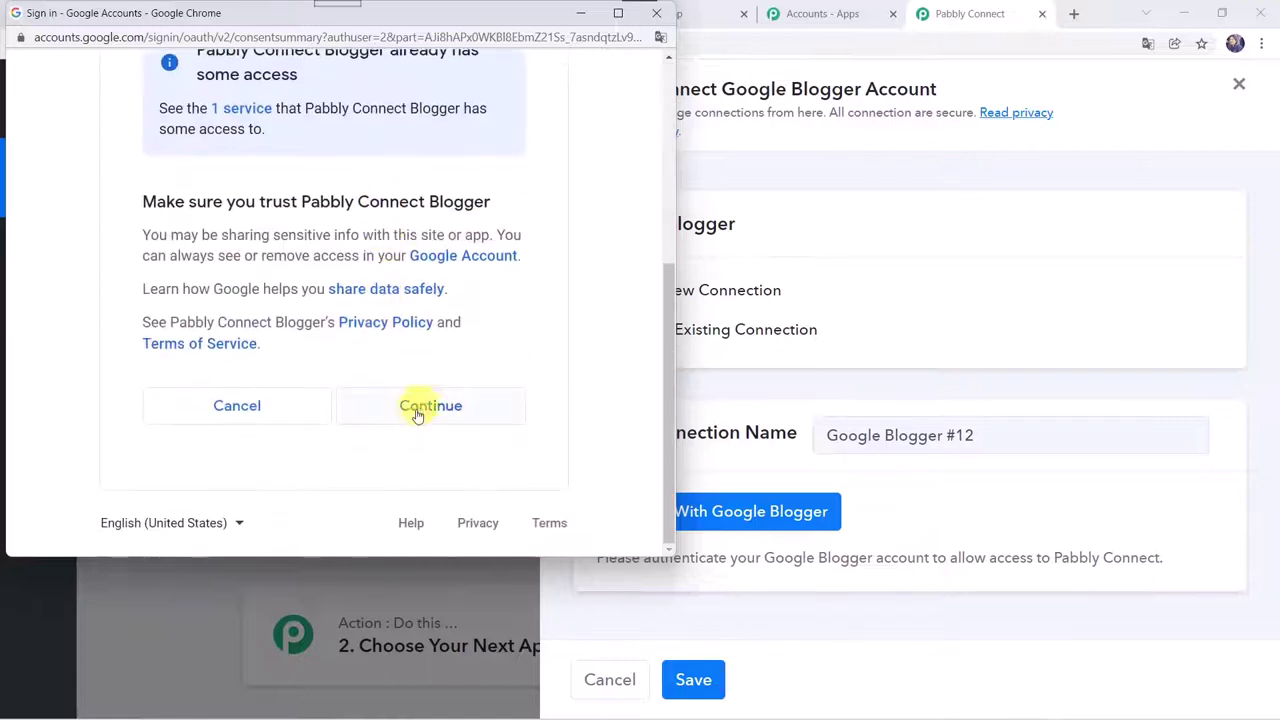
click(417, 410)
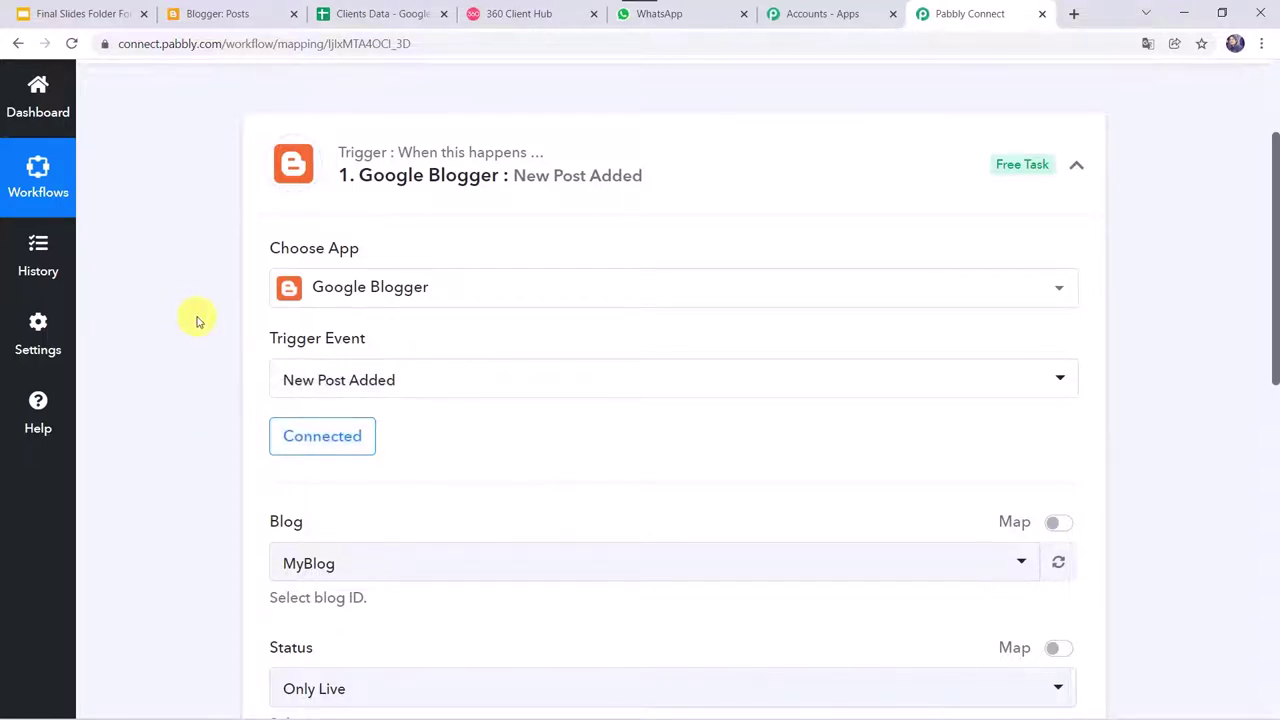
Compare the trigger's MyBlog selection with the blog in Blogger, and set the post status to Only Live
scroll(197, 320, down, 1)
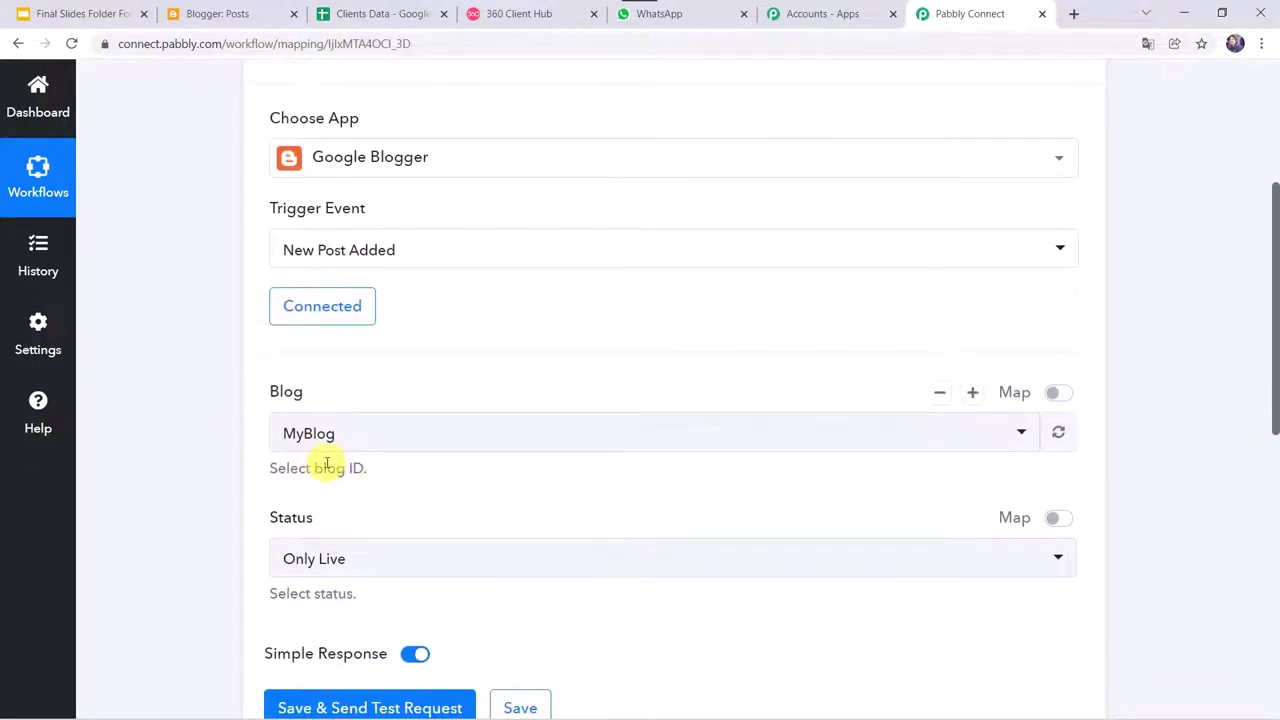
click(257, 14)
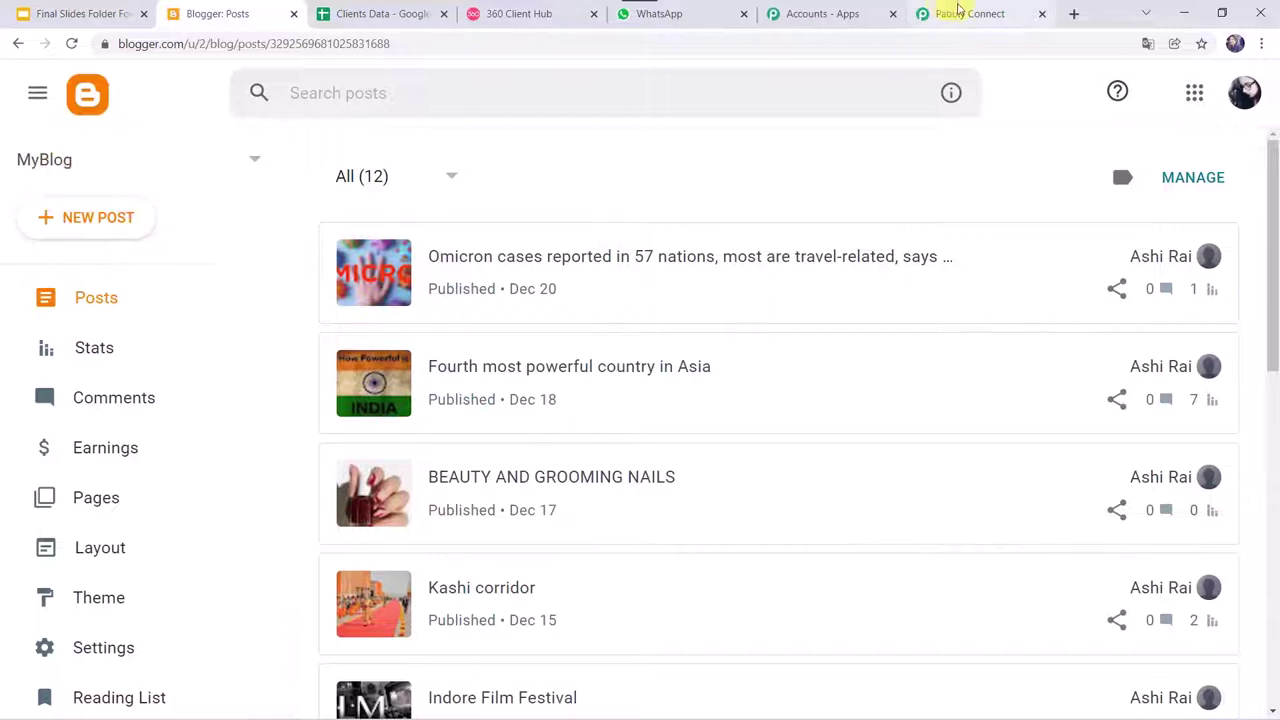
click(974, 38)
click(975, 14)
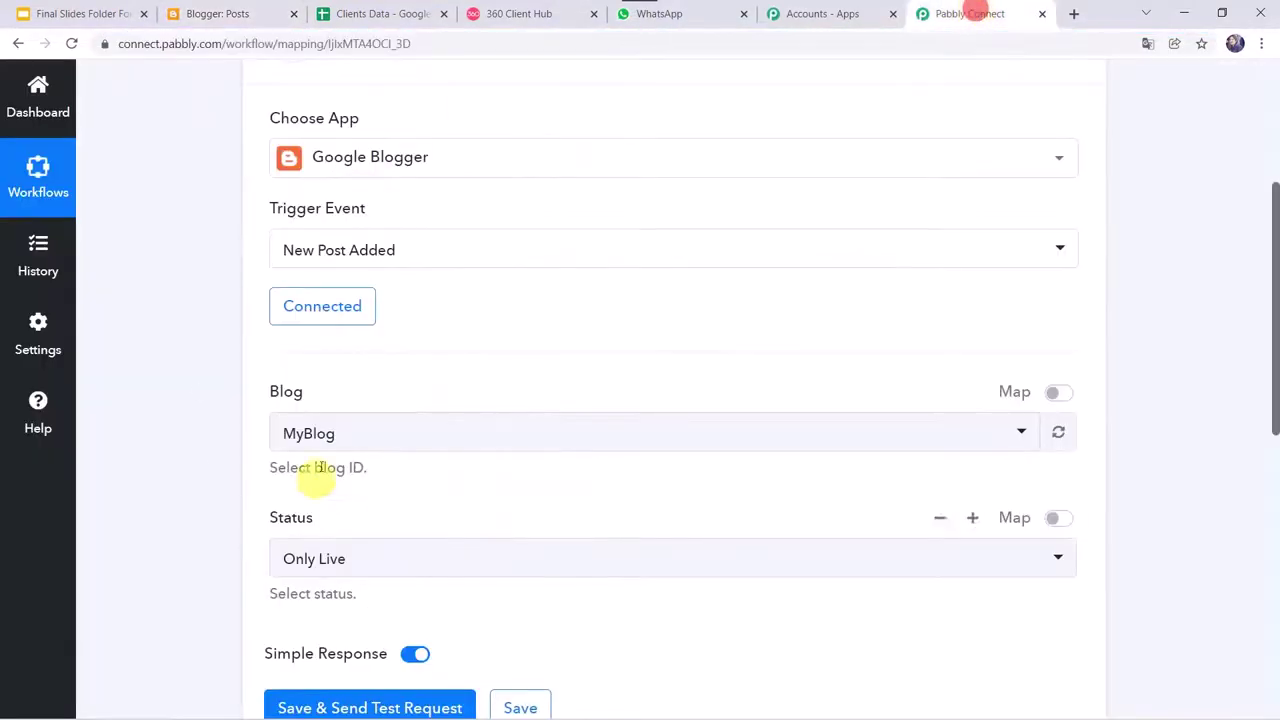
scroll(157, 529, down, 2)
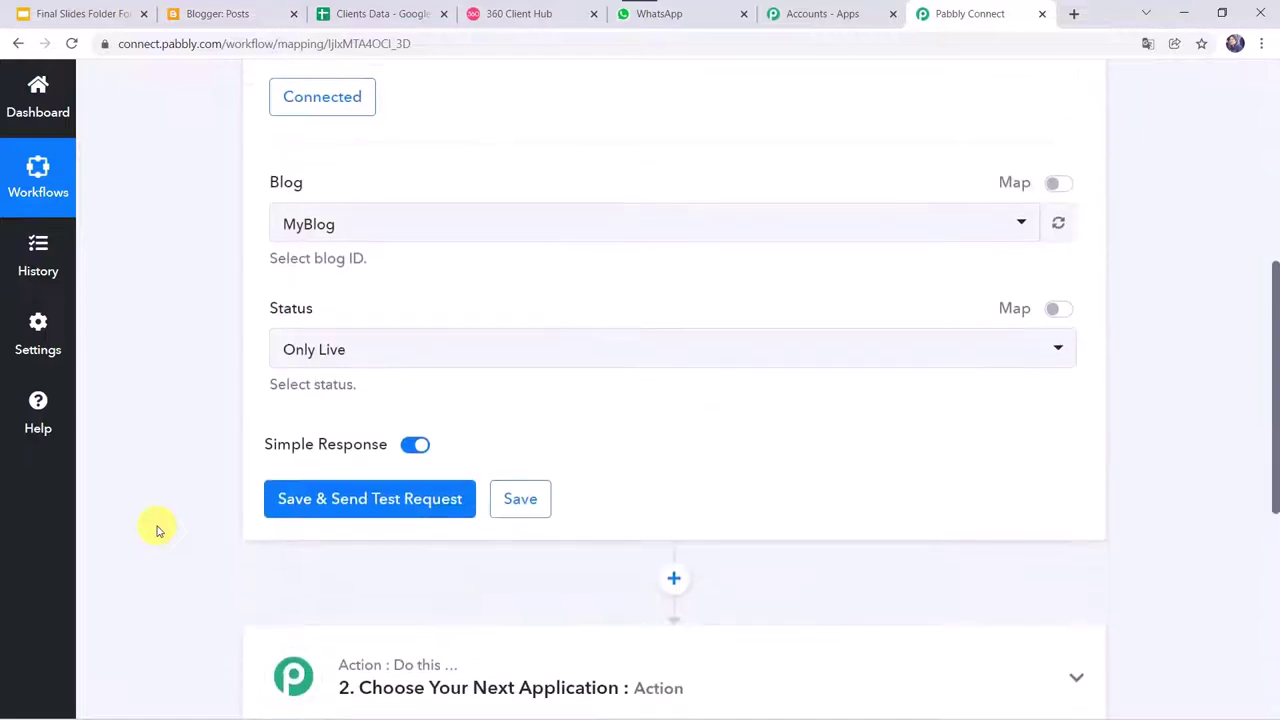
click(310, 345)
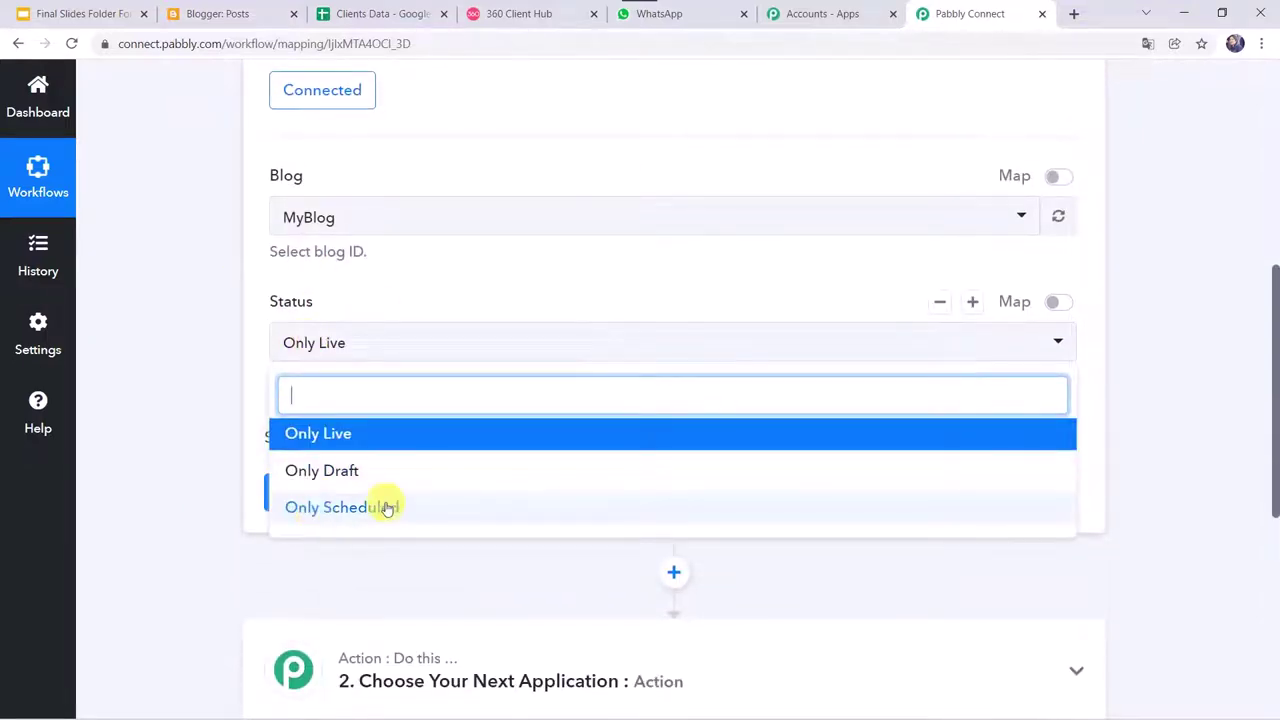
click(345, 438)
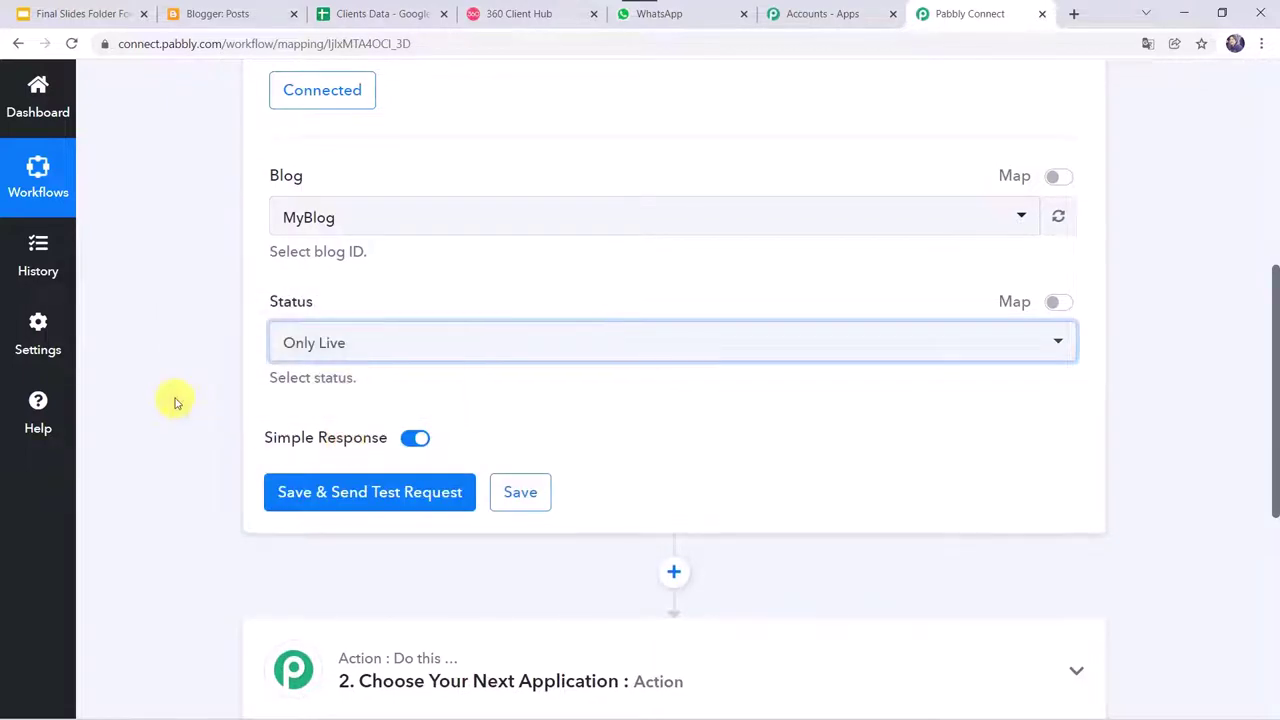
click(176, 397)
scroll(175, 402, up, 1)
scroll(175, 402, up, 1)
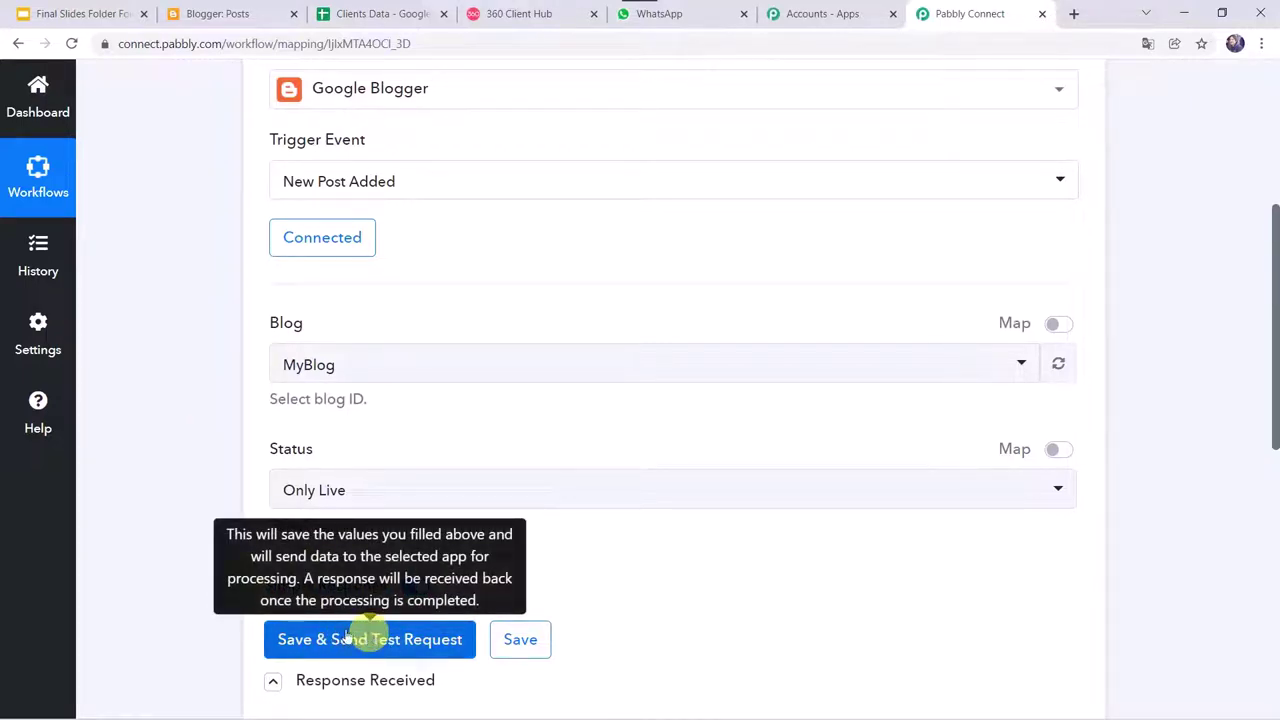
Switch to Blogger and create a new post titled "India has updated the travel rules for the travellers."
click(214, 14)
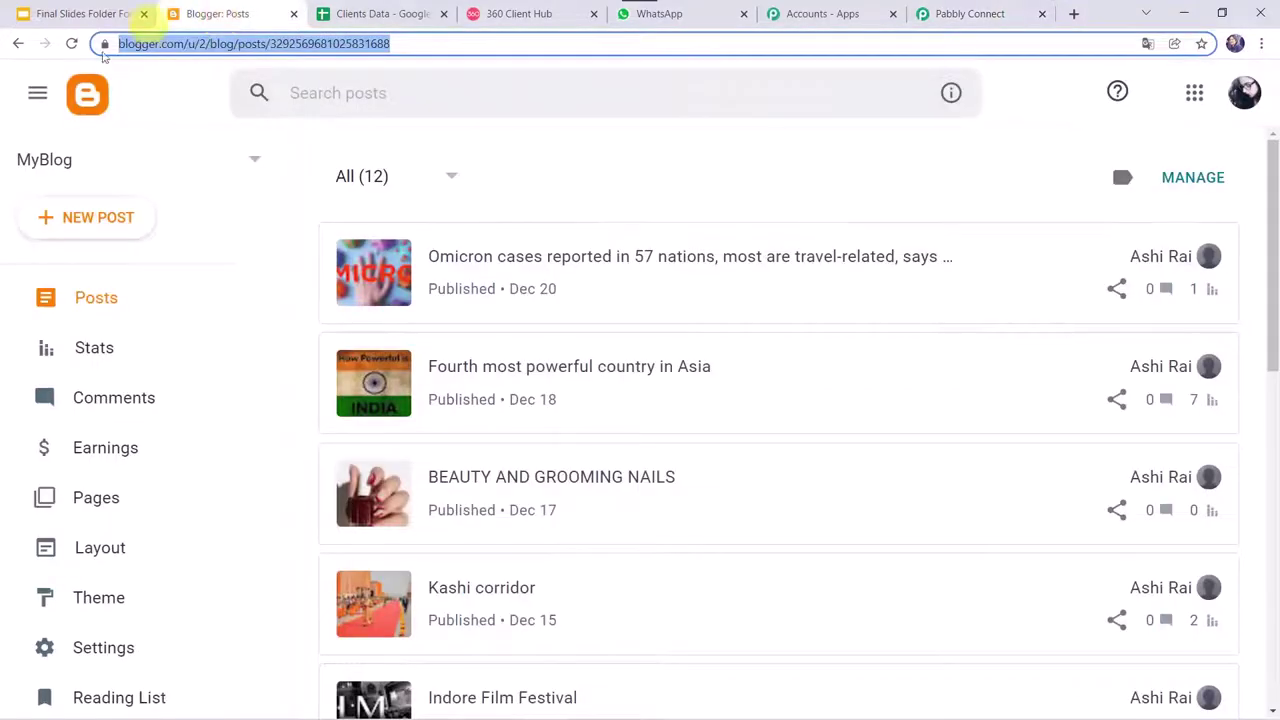
click(91, 224)
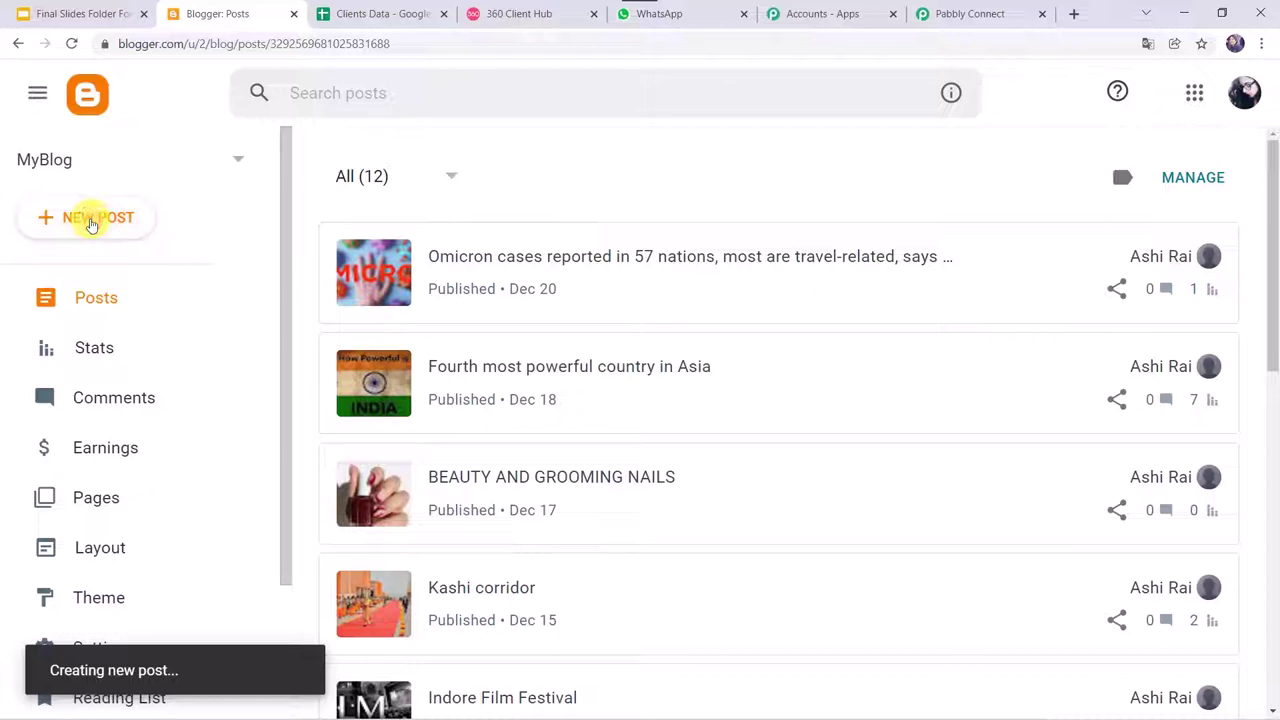
text(India has updated the travel rules for the travellers.)
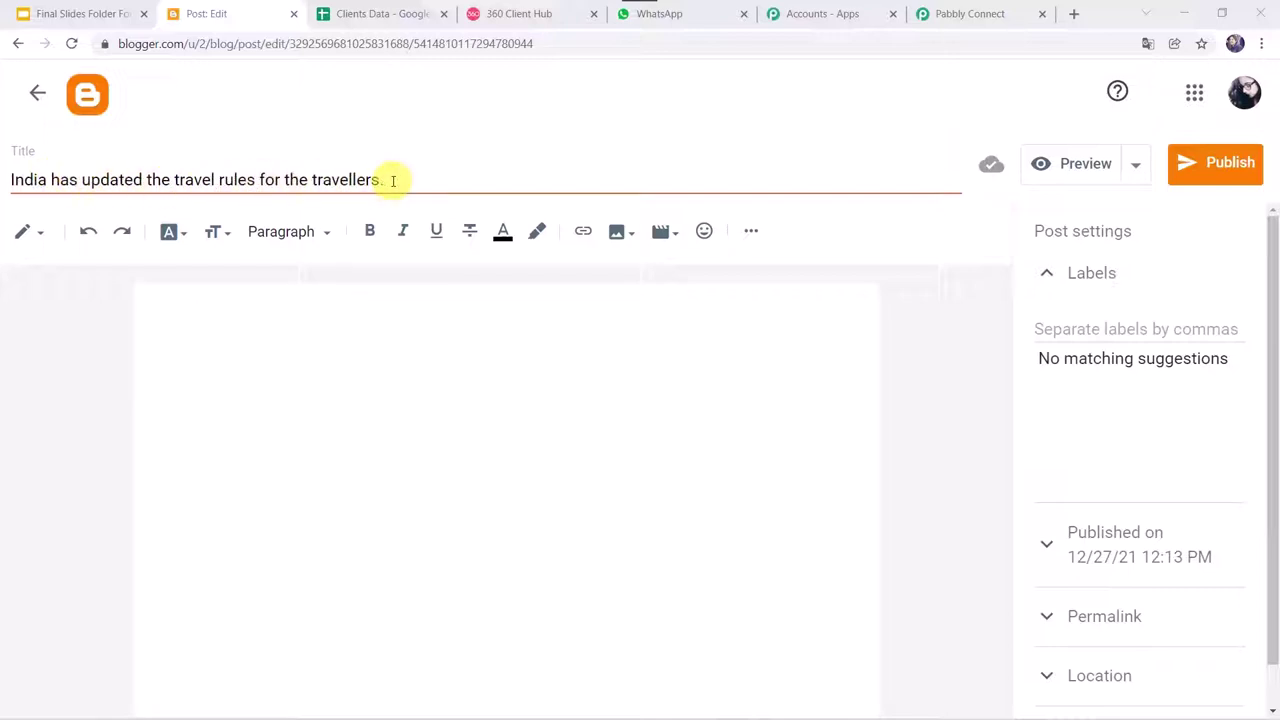
Write the post body: "International passengers travelling to India will now need to mandatorily declare their current health status on the Air Suvidha portal."
click(228, 324)
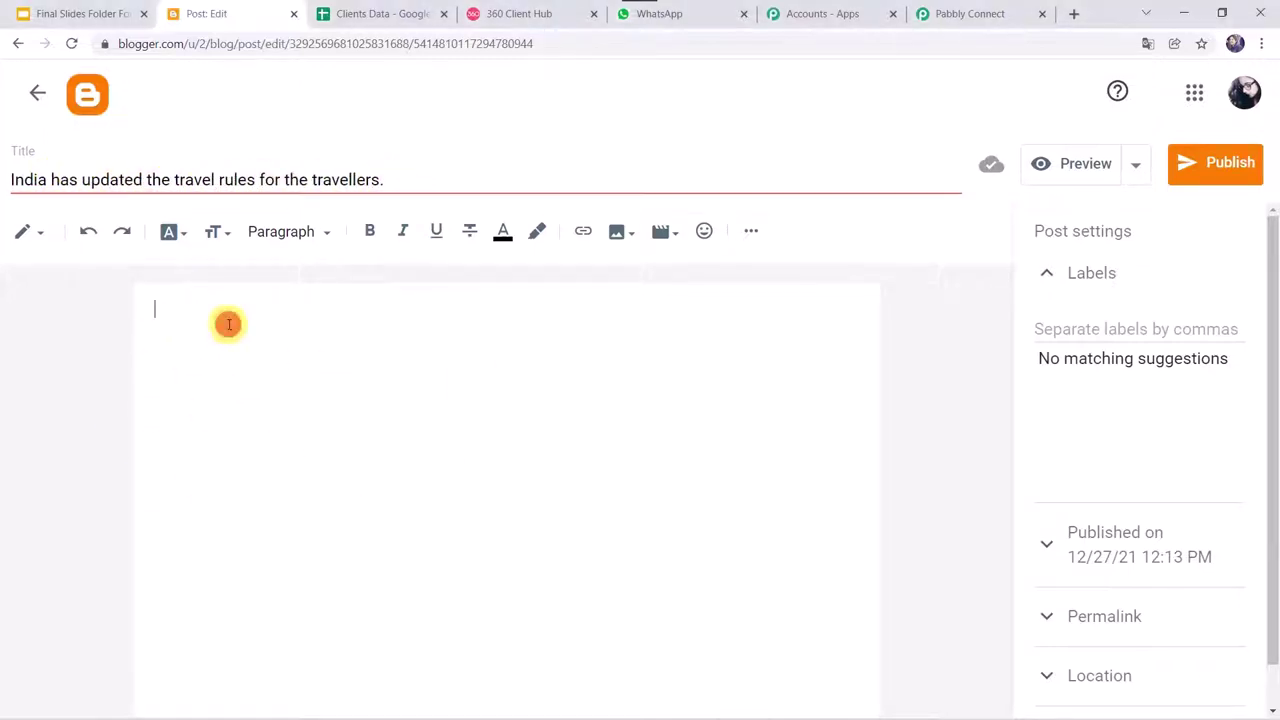
text(International passengers travelling to India will now need to mandatorily declare their current health status on the Air Suvidha portal.)
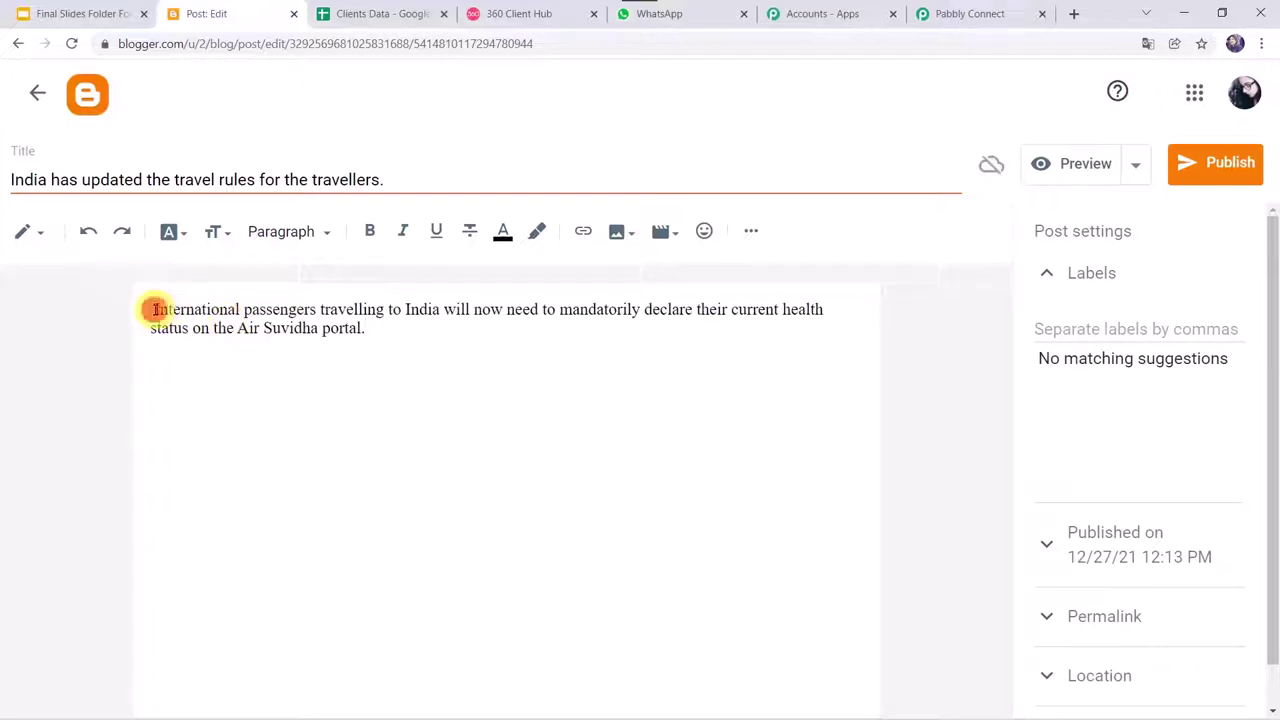
click(155, 310)
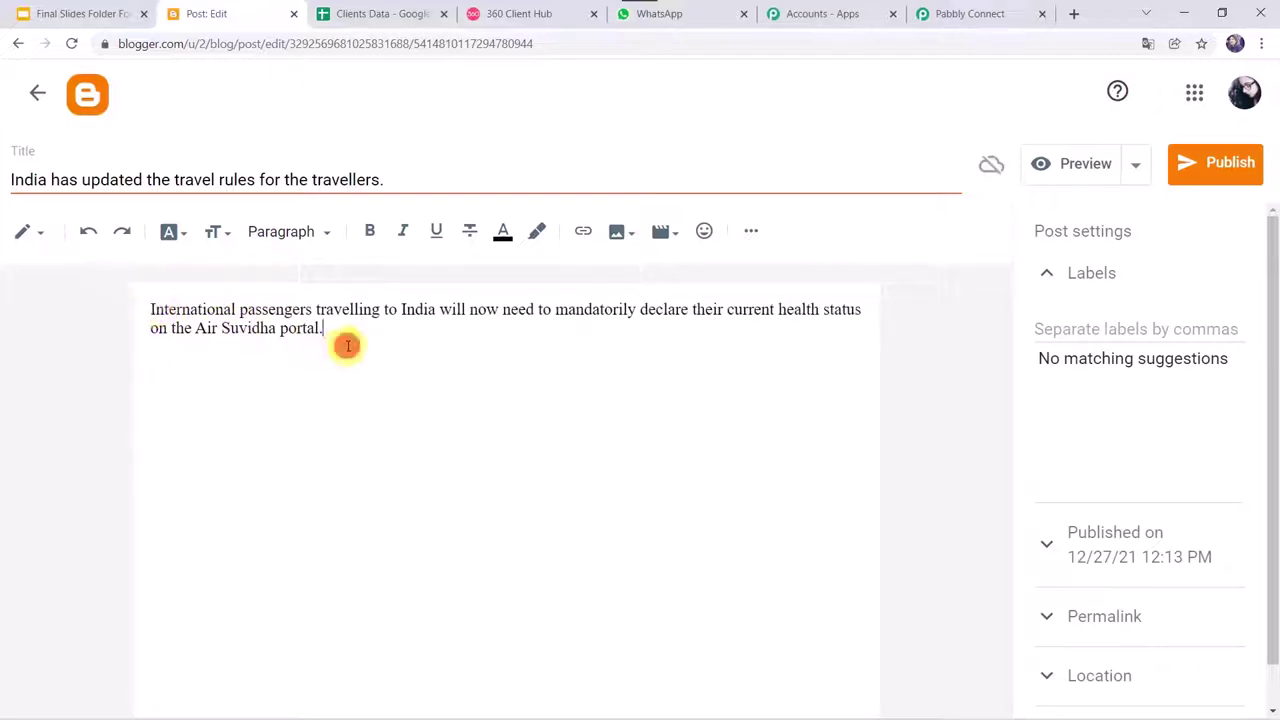
key(Return)
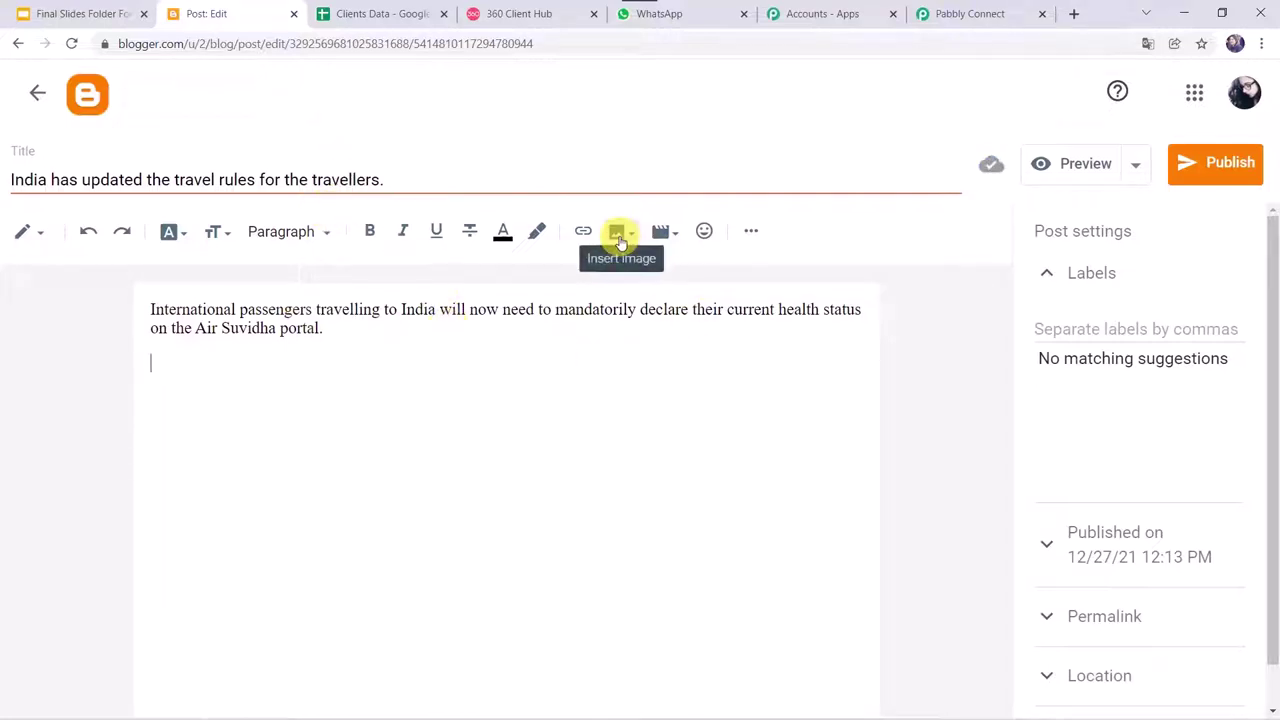
Insert the image Travellers.jpg from the Uploads folder in Pictures below the post text and enlarge it
click(620, 240)
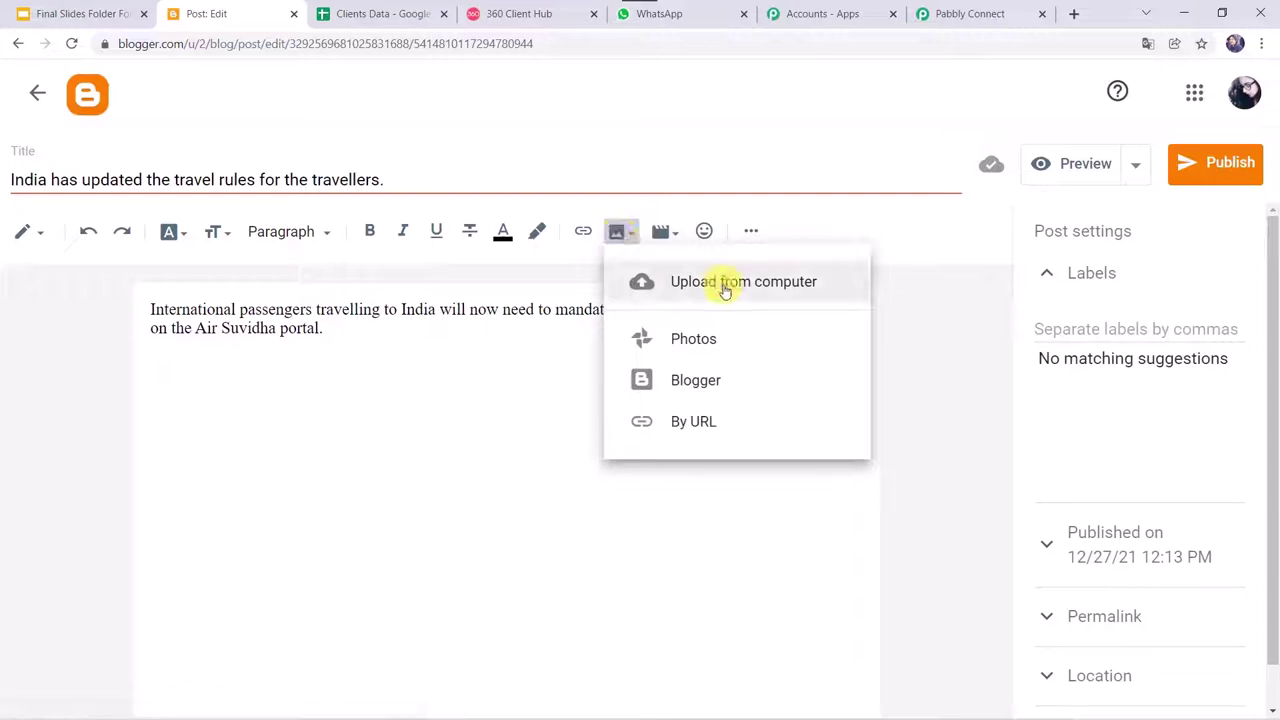
click(725, 285)
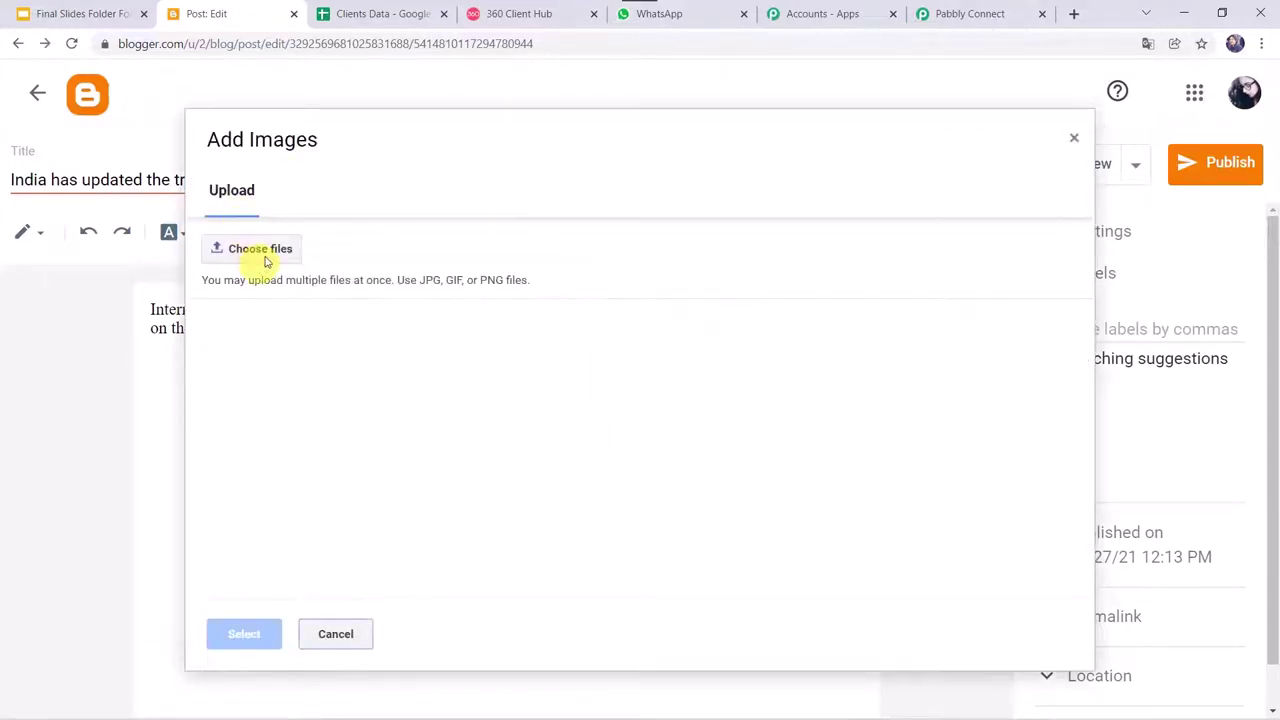
click(262, 252)
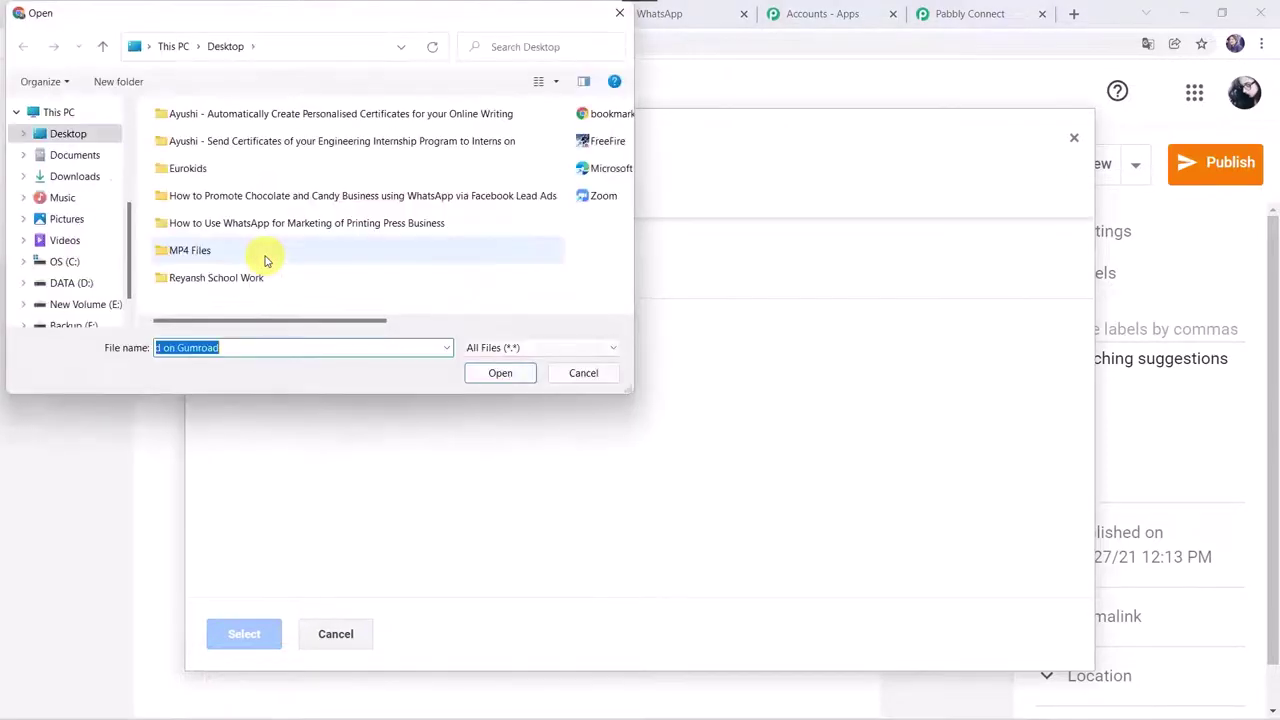
click(70, 222)
double_click(580, 152)
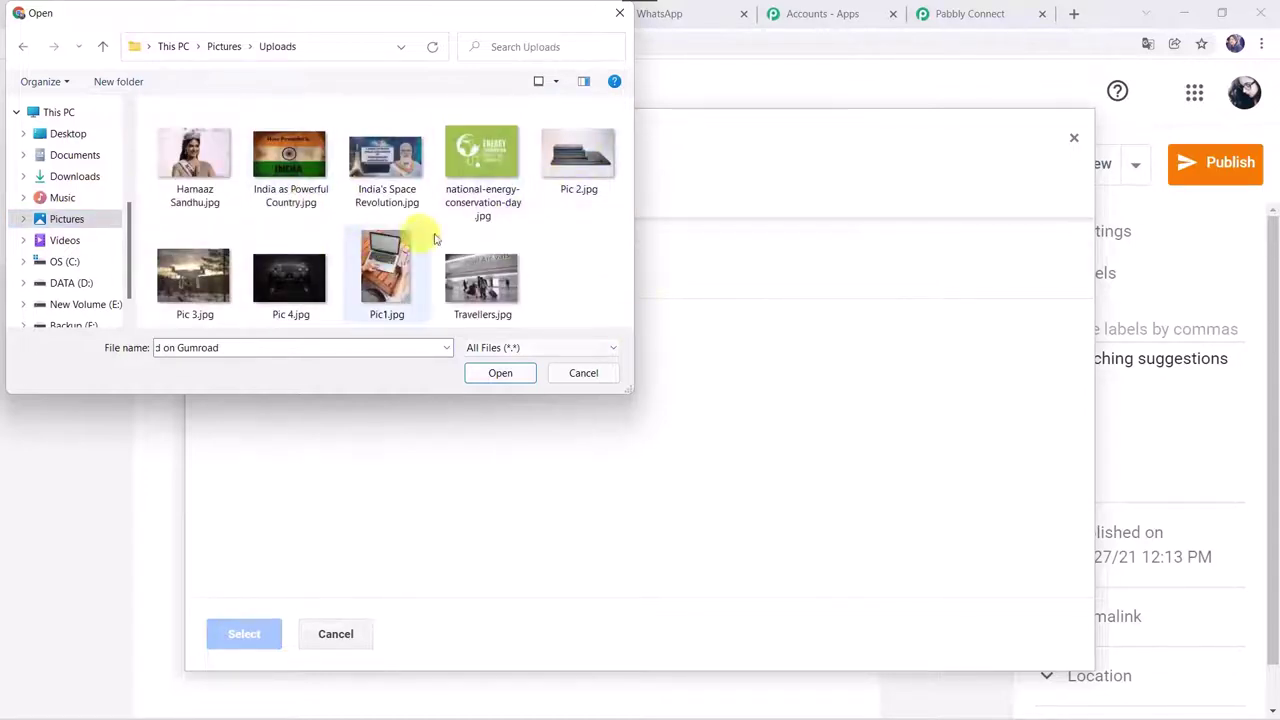
double_click(482, 284)
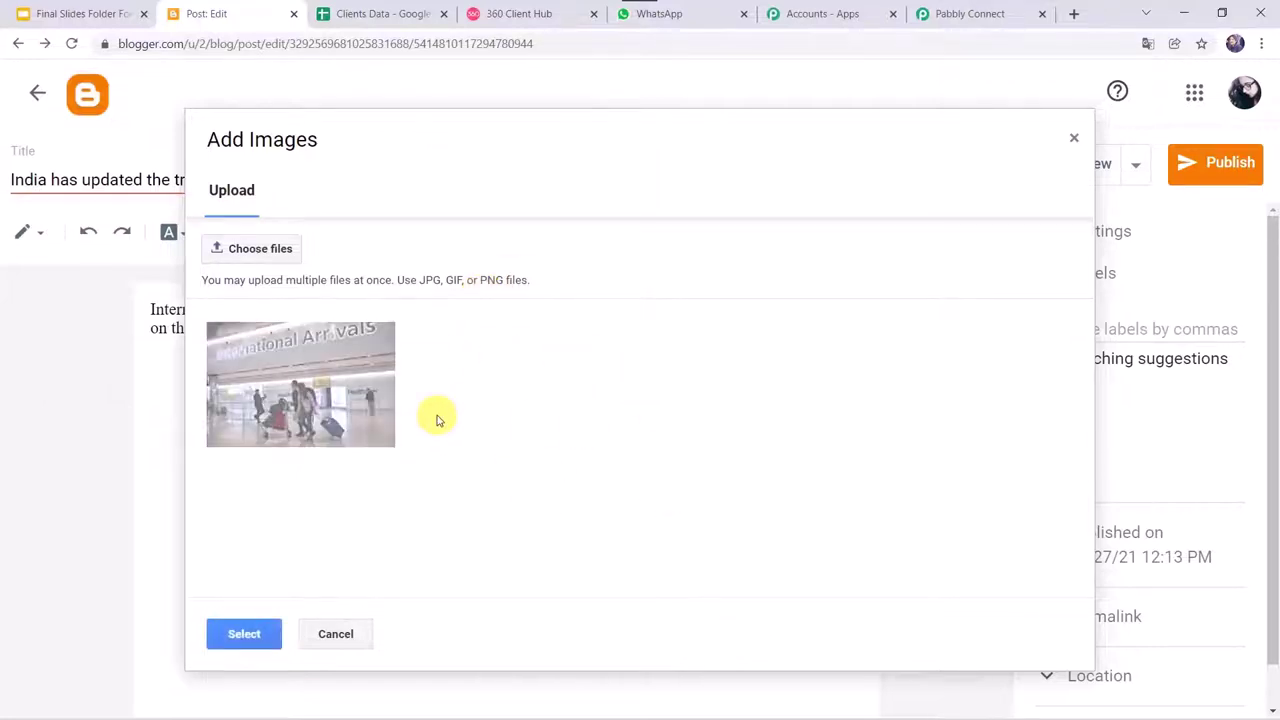
click(230, 640)
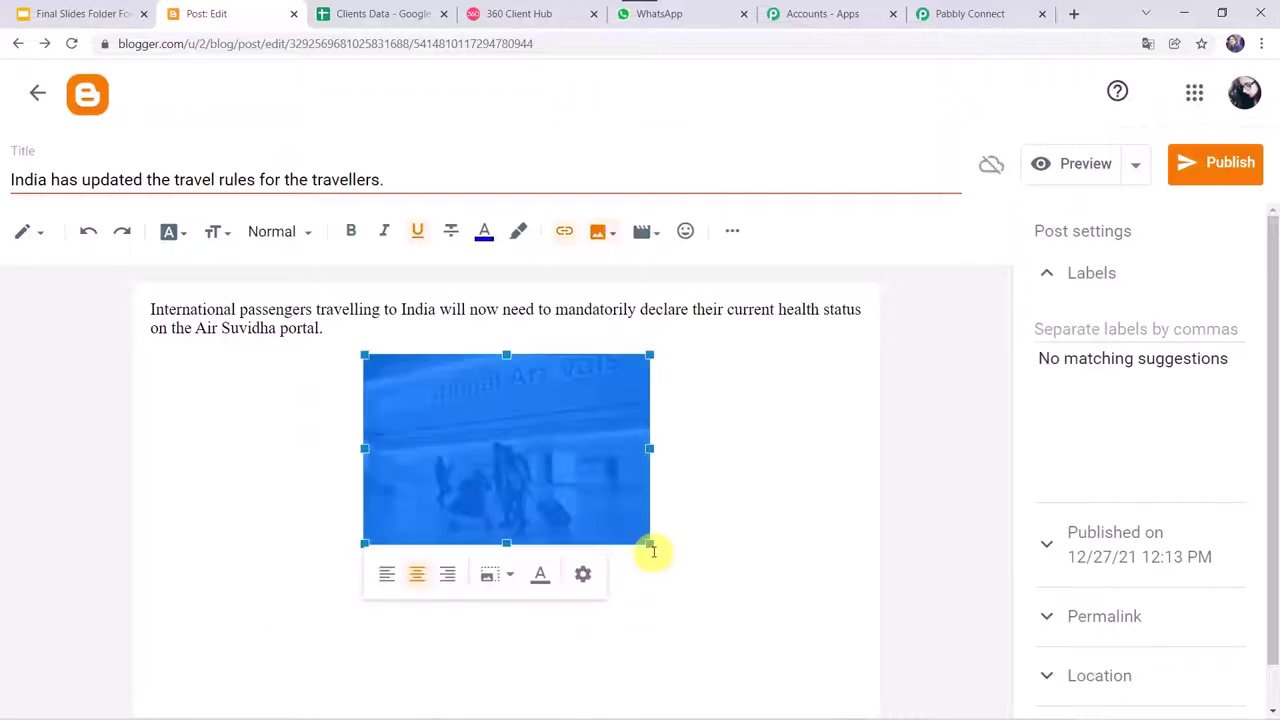
drag(646, 543, 727, 660)
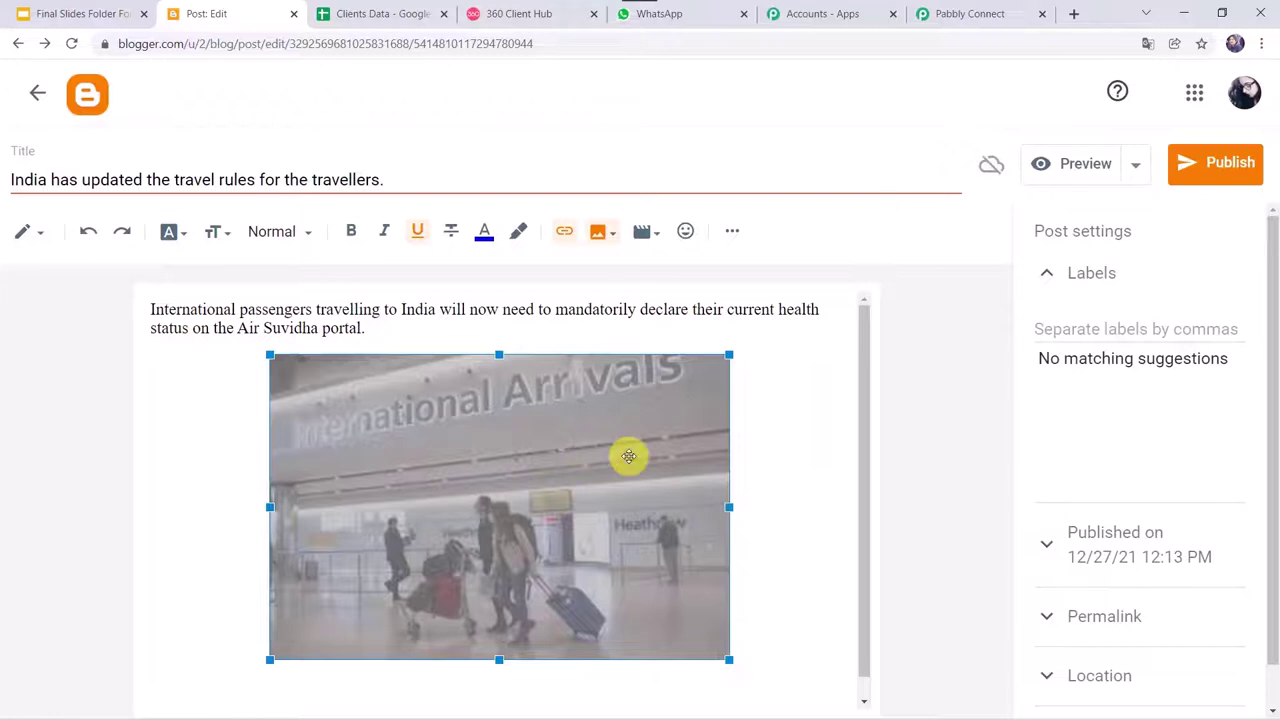
Publish the travel rules post to the blog and view its live page
click(1224, 165)
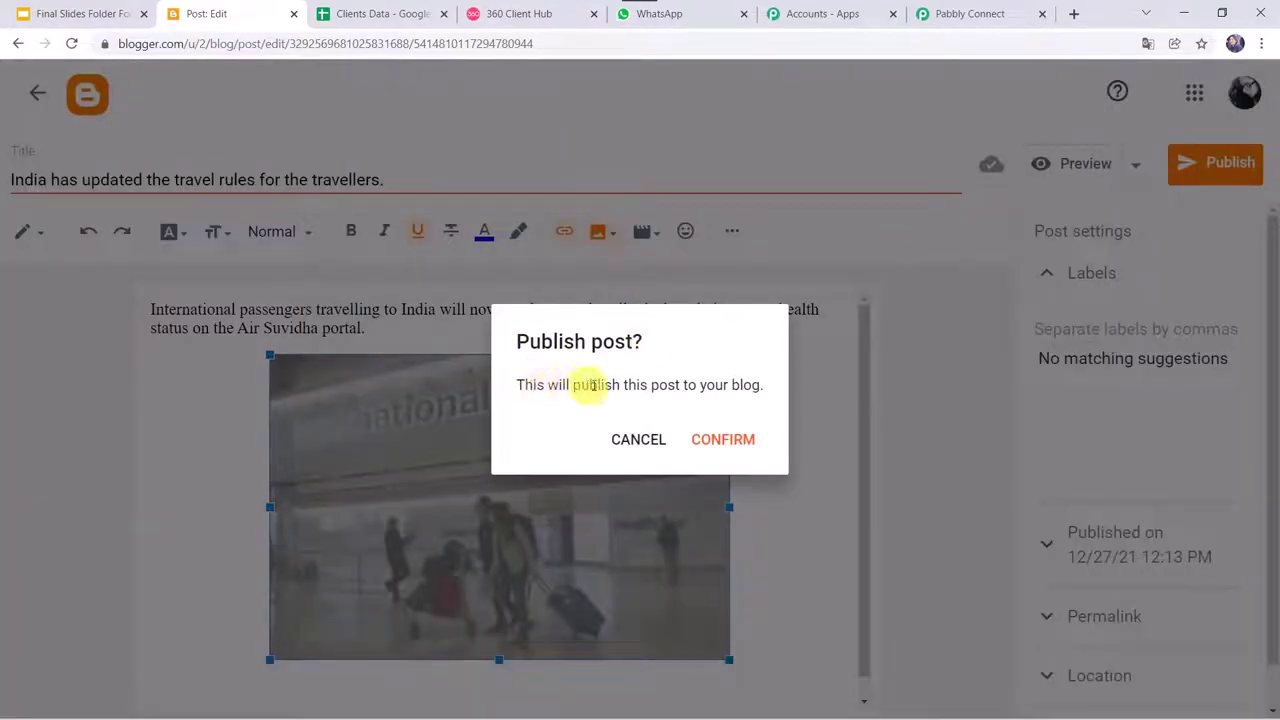
click(724, 440)
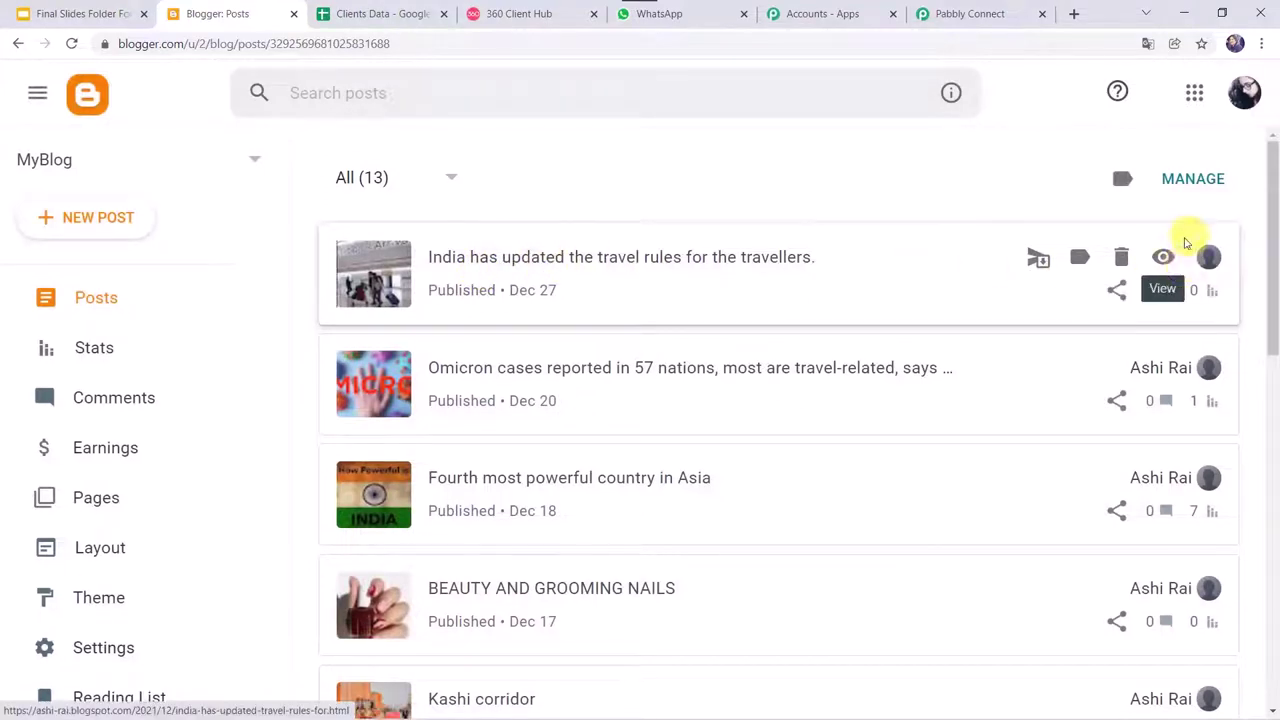
click(1166, 258)
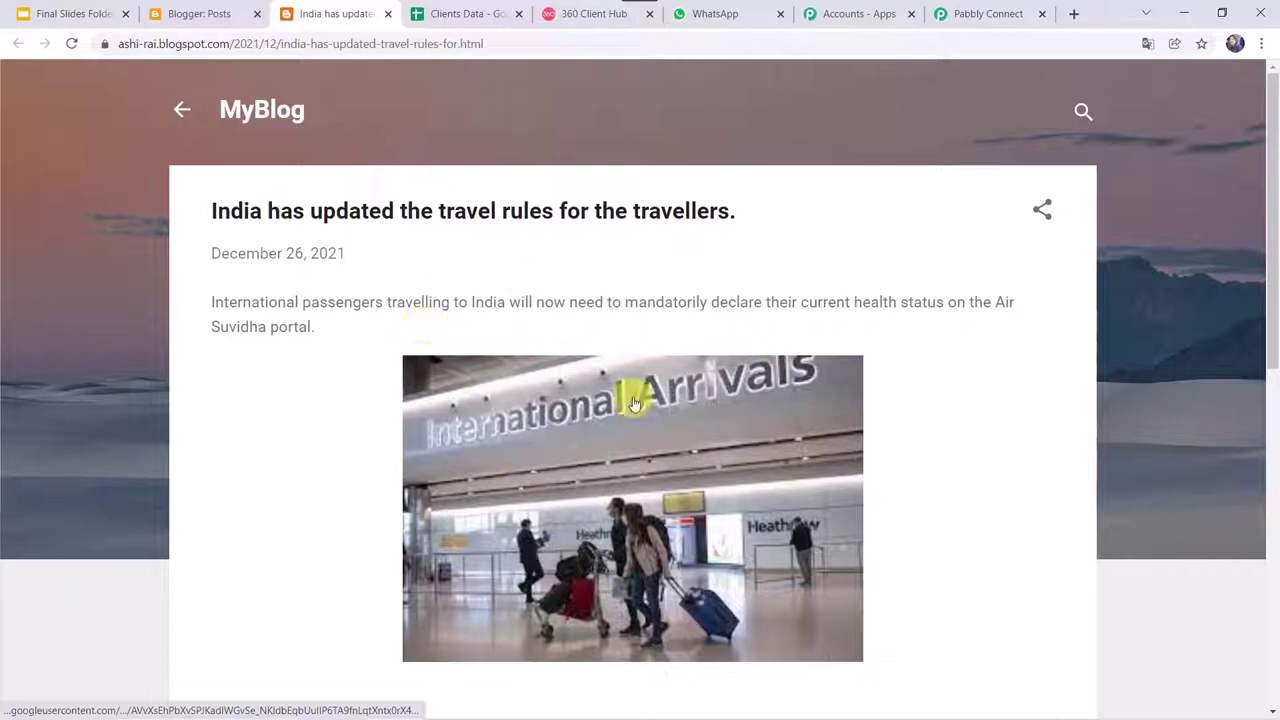
Switch to Pabbly Connect, save the Google Blogger trigger with a test request, and look over the post data received
click(974, 13)
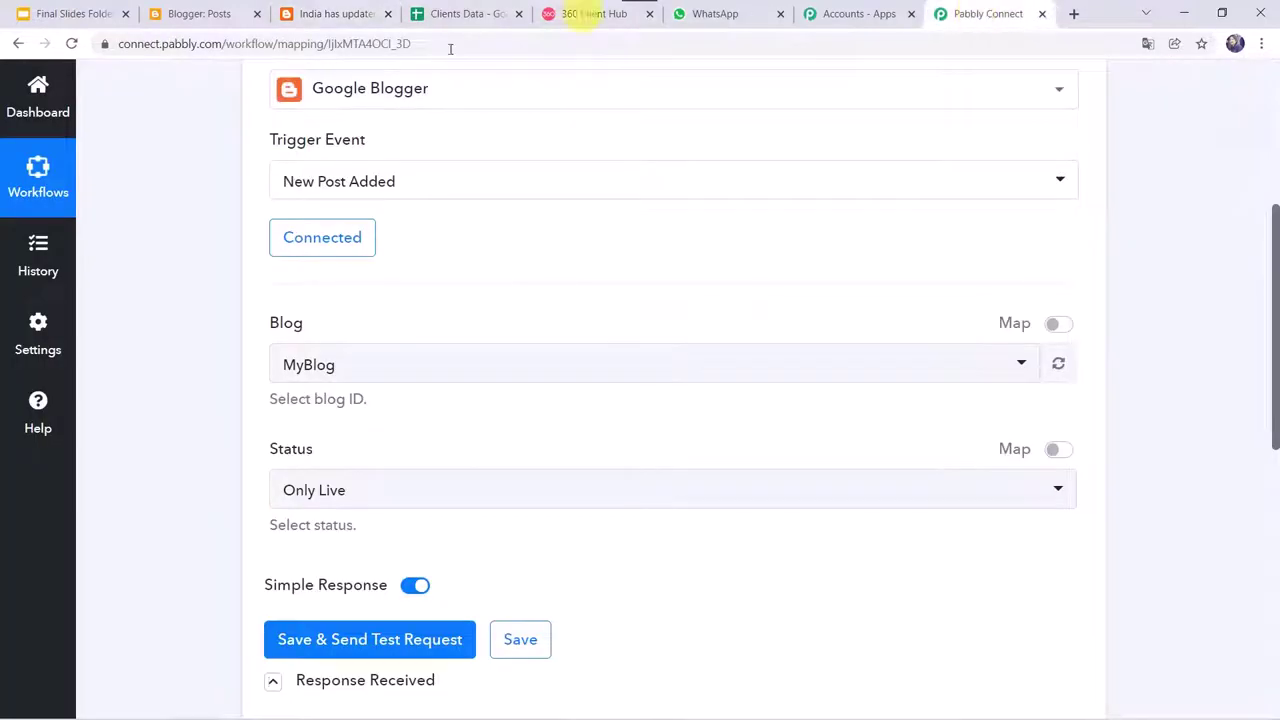
click(377, 641)
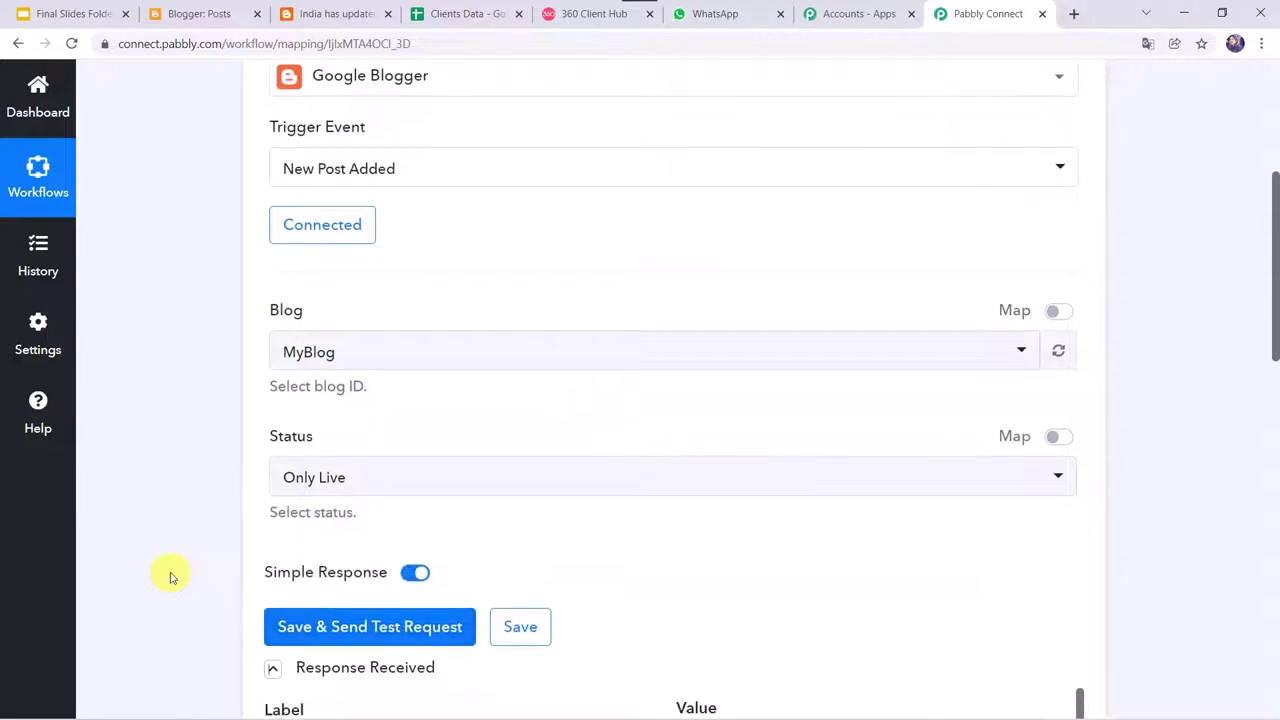
scroll(170, 578, down, 6)
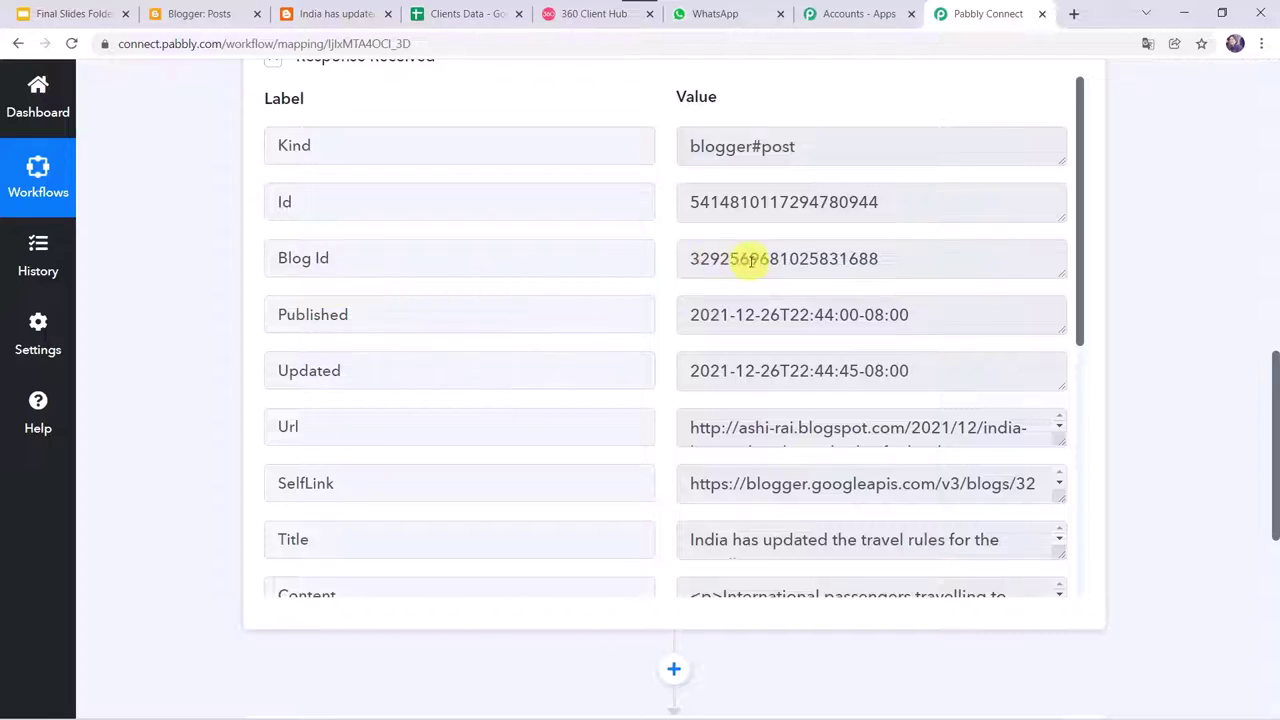
Examine the remaining fields of the received Blogger post data and check the client columns in the Clients Data sheet
scroll(563, 346, down, 3)
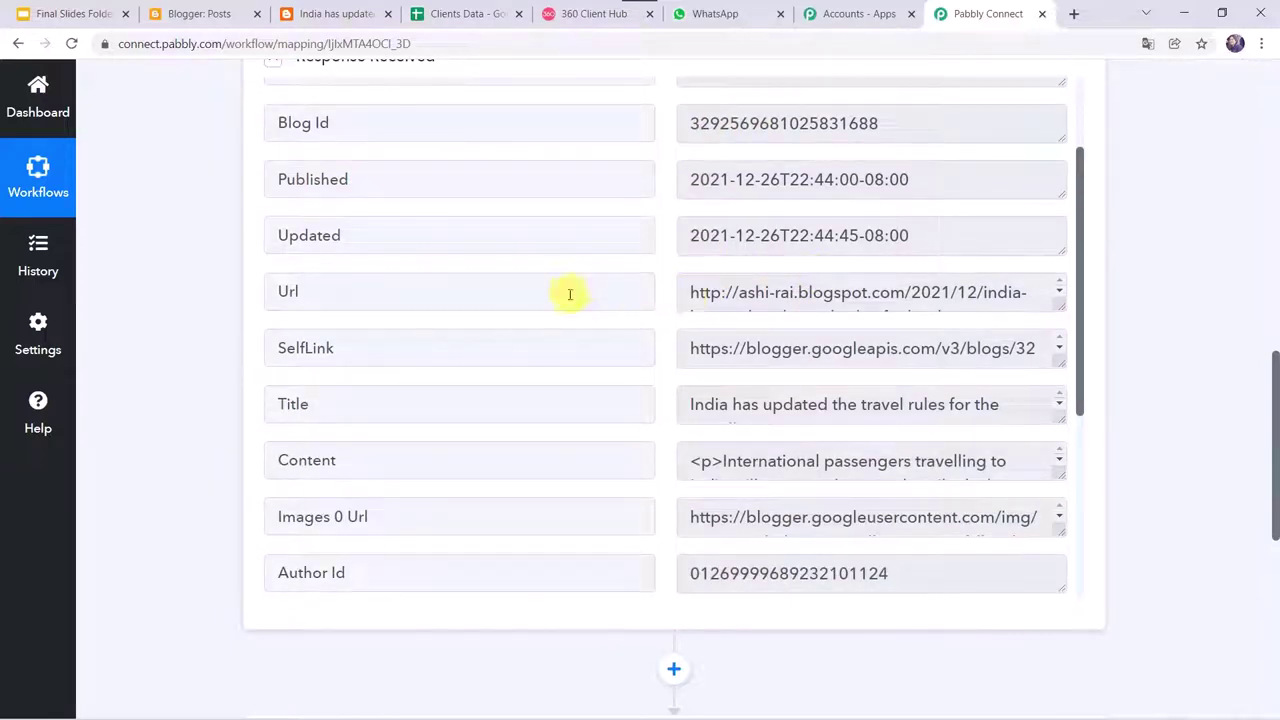
scroll(570, 294, down, 3)
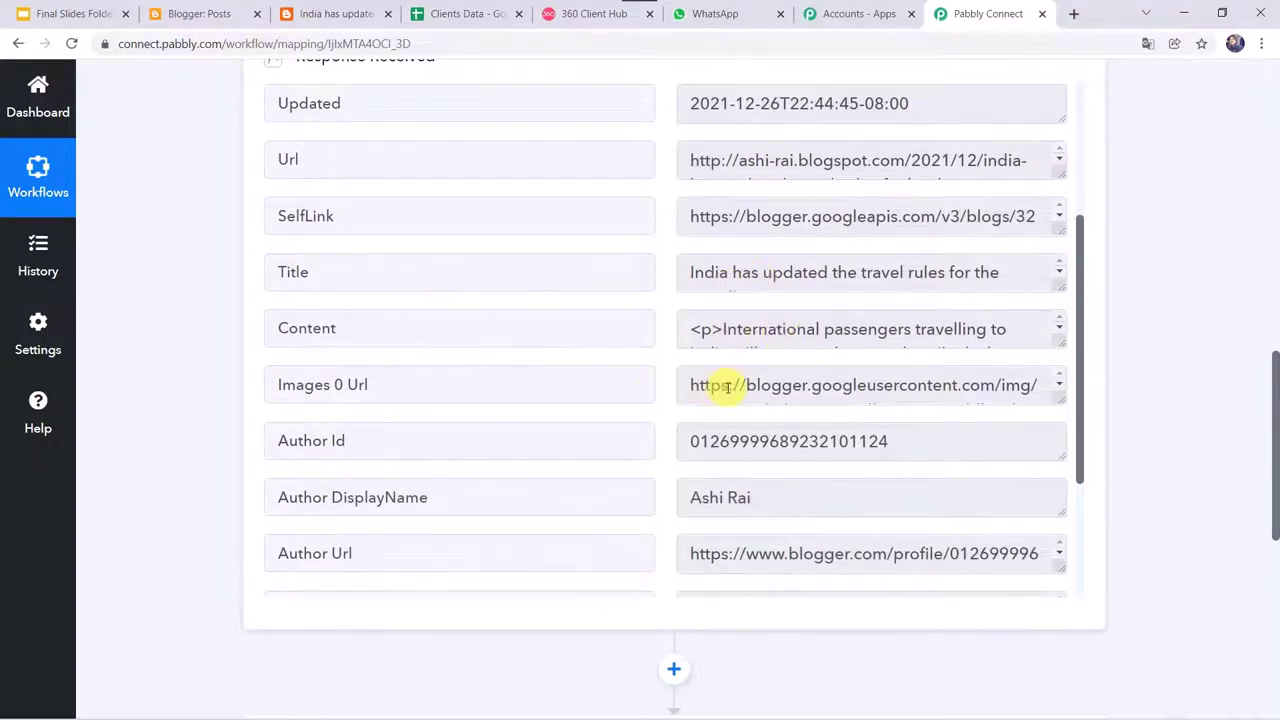
scroll(170, 288, up, 2)
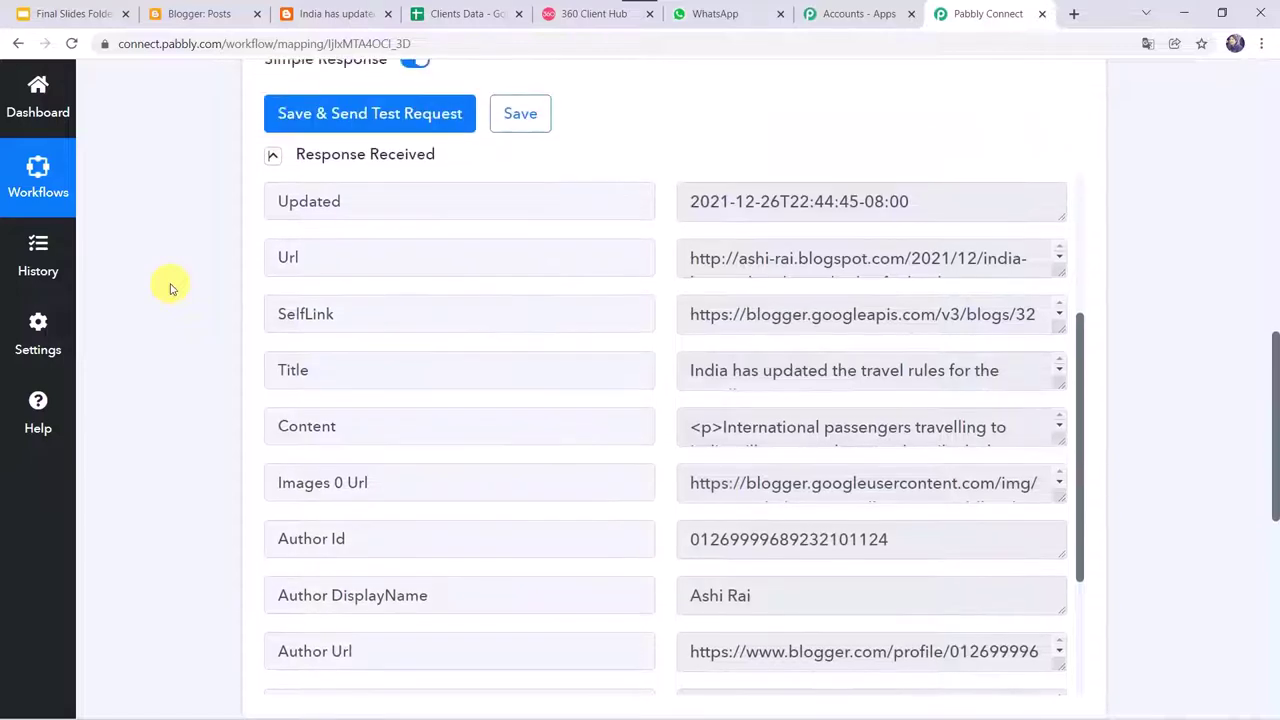
scroll(530, 474, down, 4)
scroll(530, 474, up, 6)
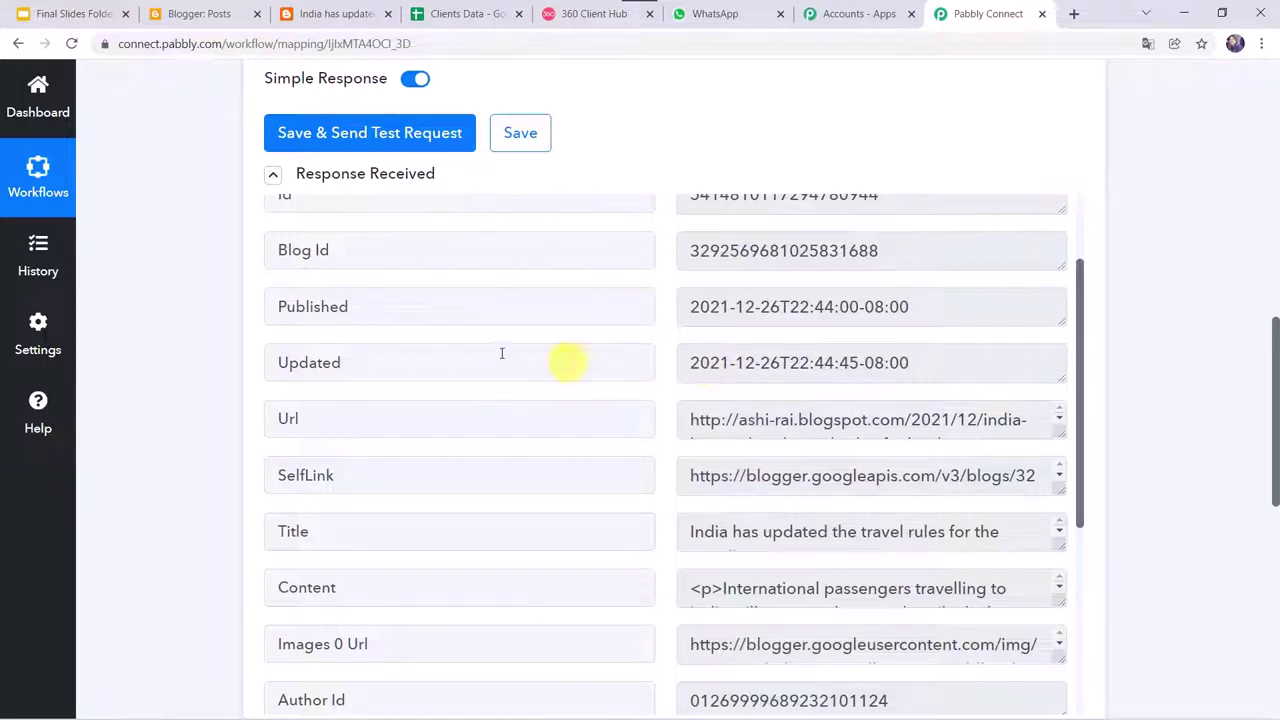
click(463, 16)
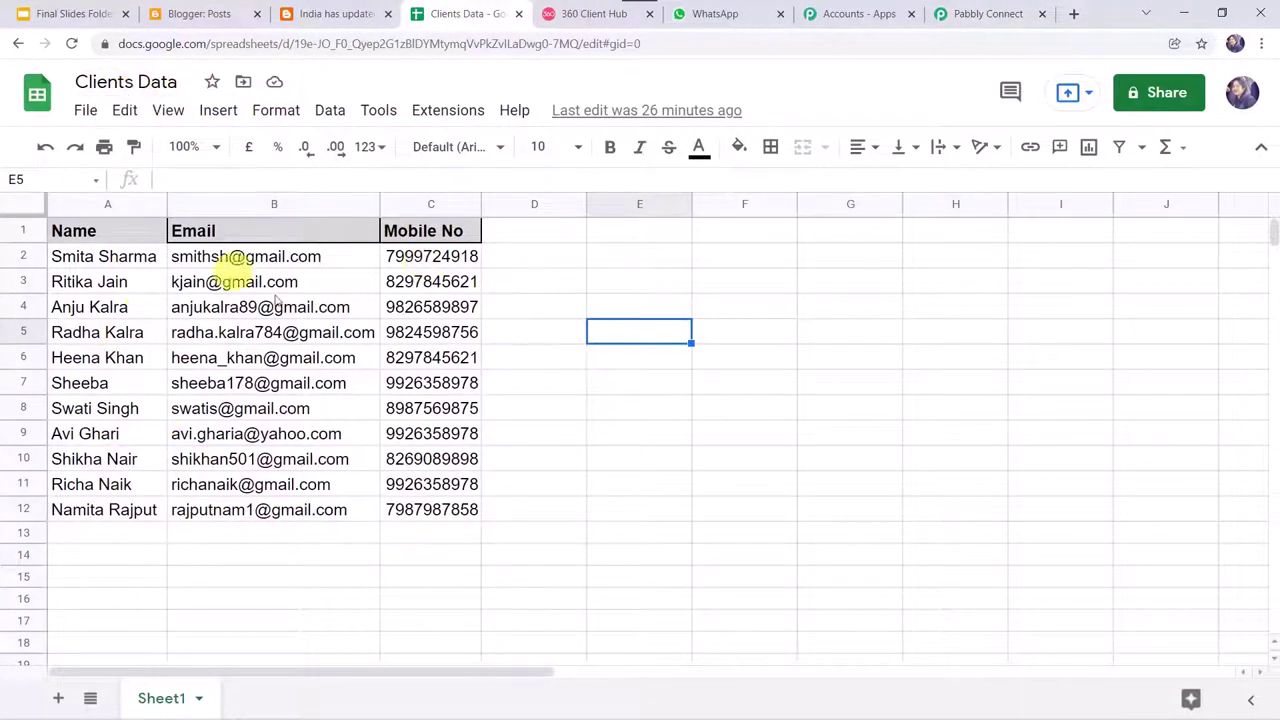
mouse_move(337, 340)
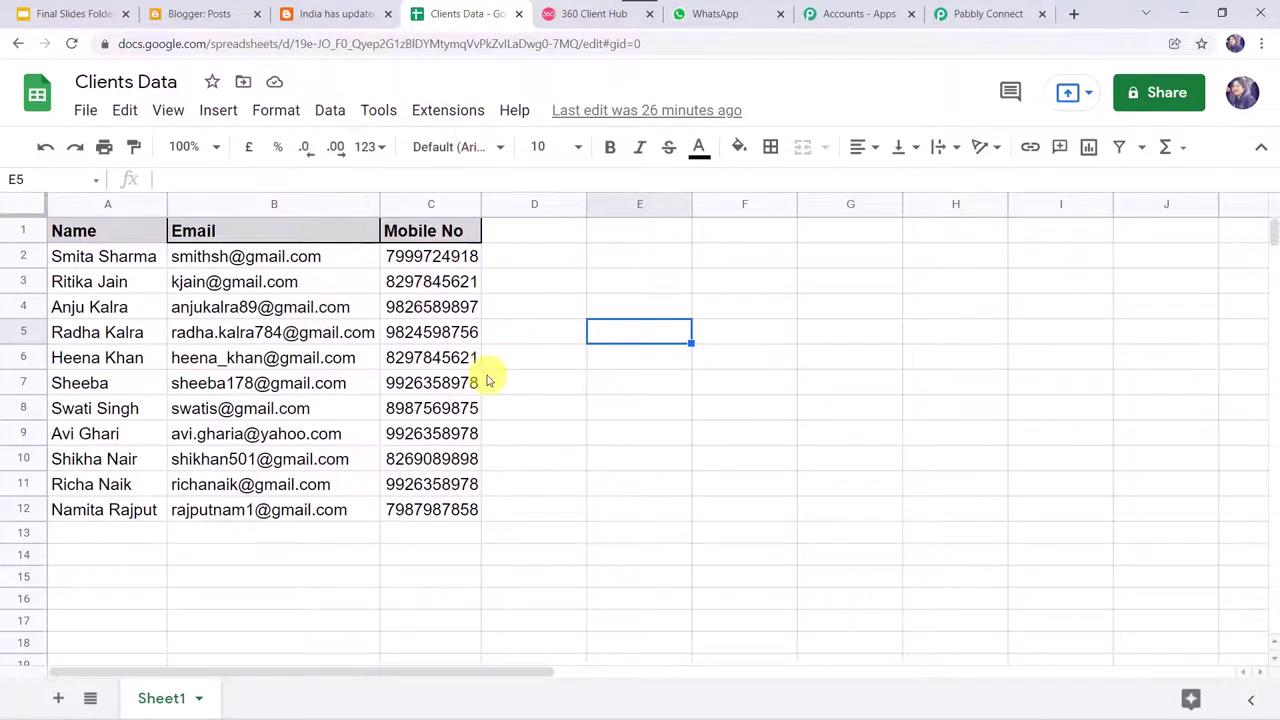
In Pabbly Connect, set the workflow's second step to Google Sheets with the action event Get Row(s)
click(990, 18)
scroll(166, 520, up, 2)
scroll(166, 520, down, 8)
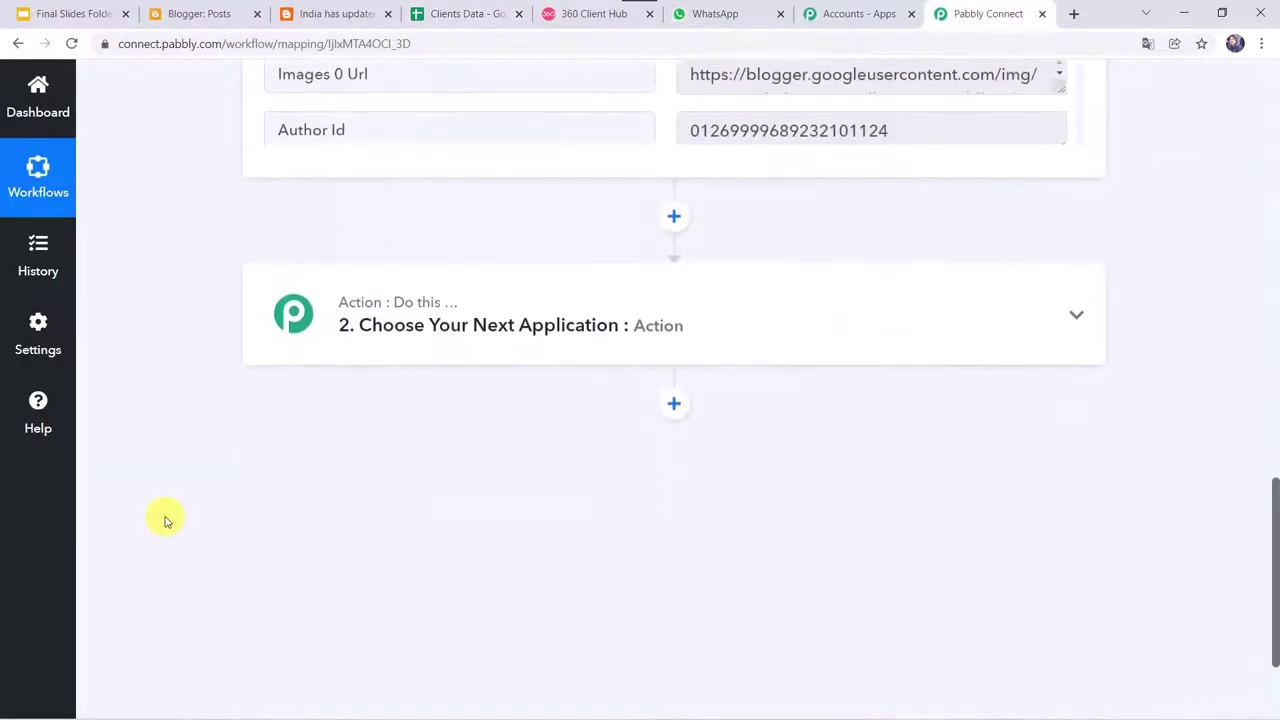
click(643, 302)
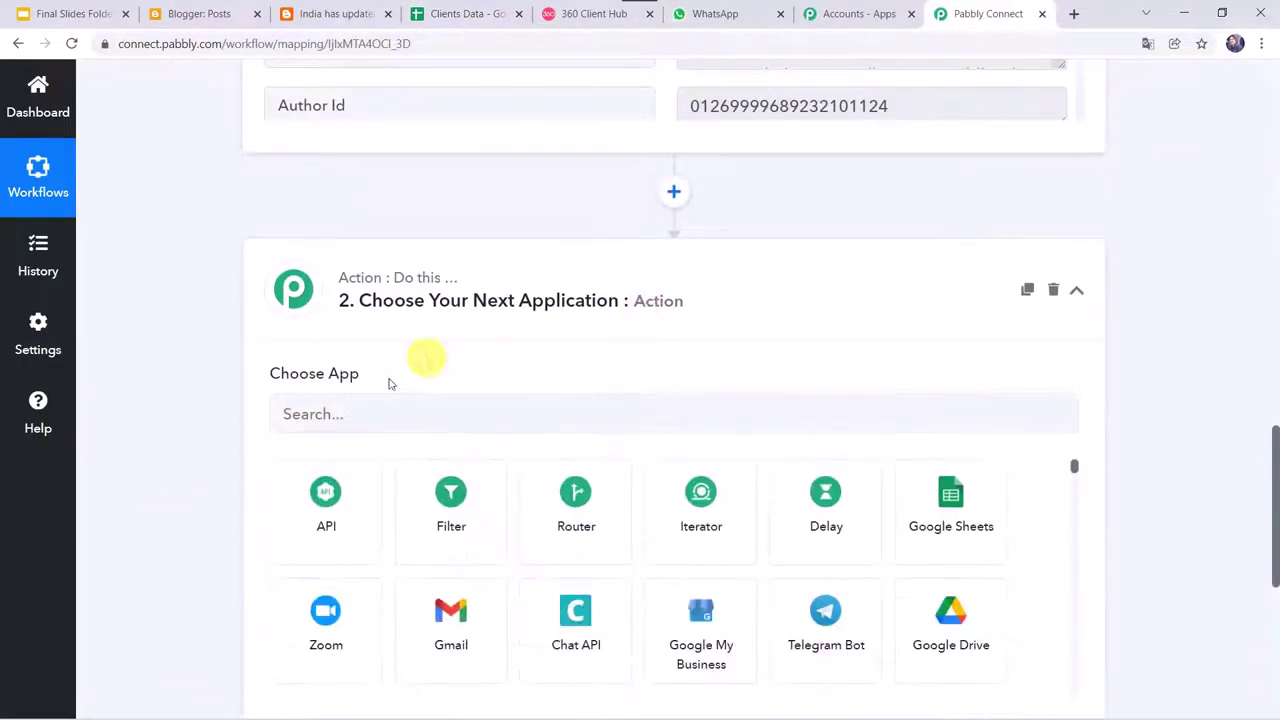
click(385, 416)
text(Goo)
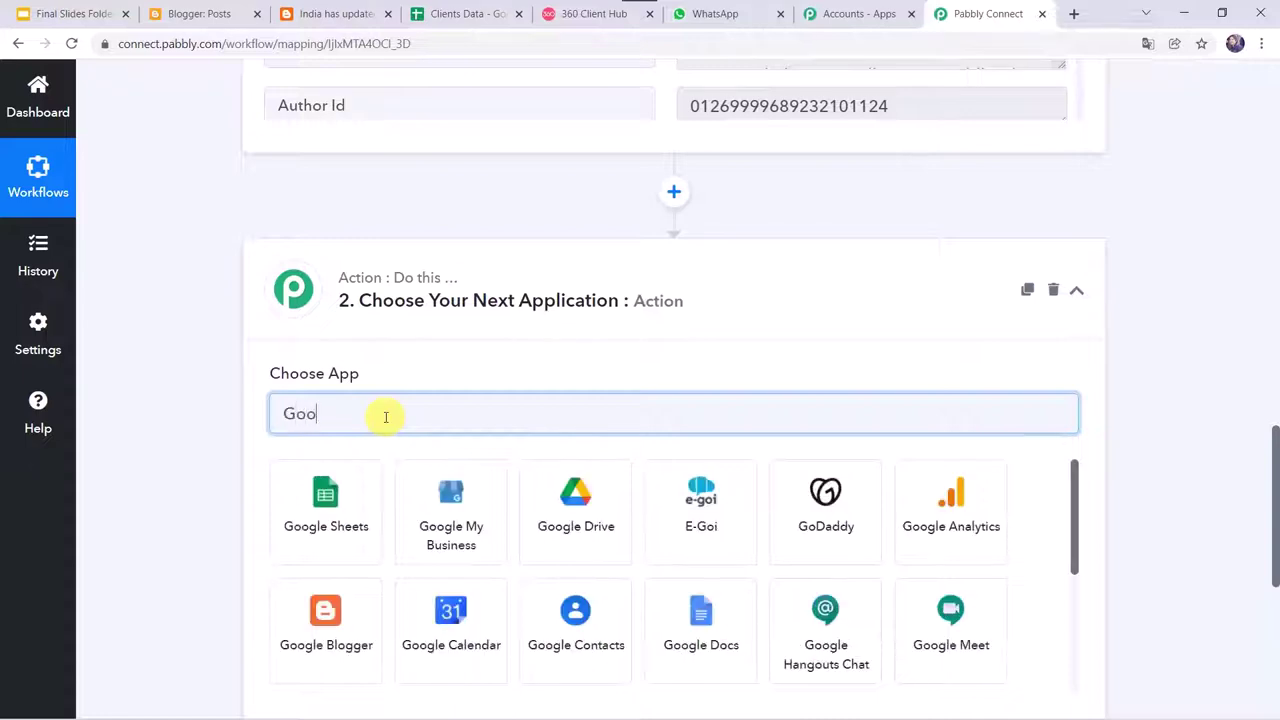
click(334, 495)
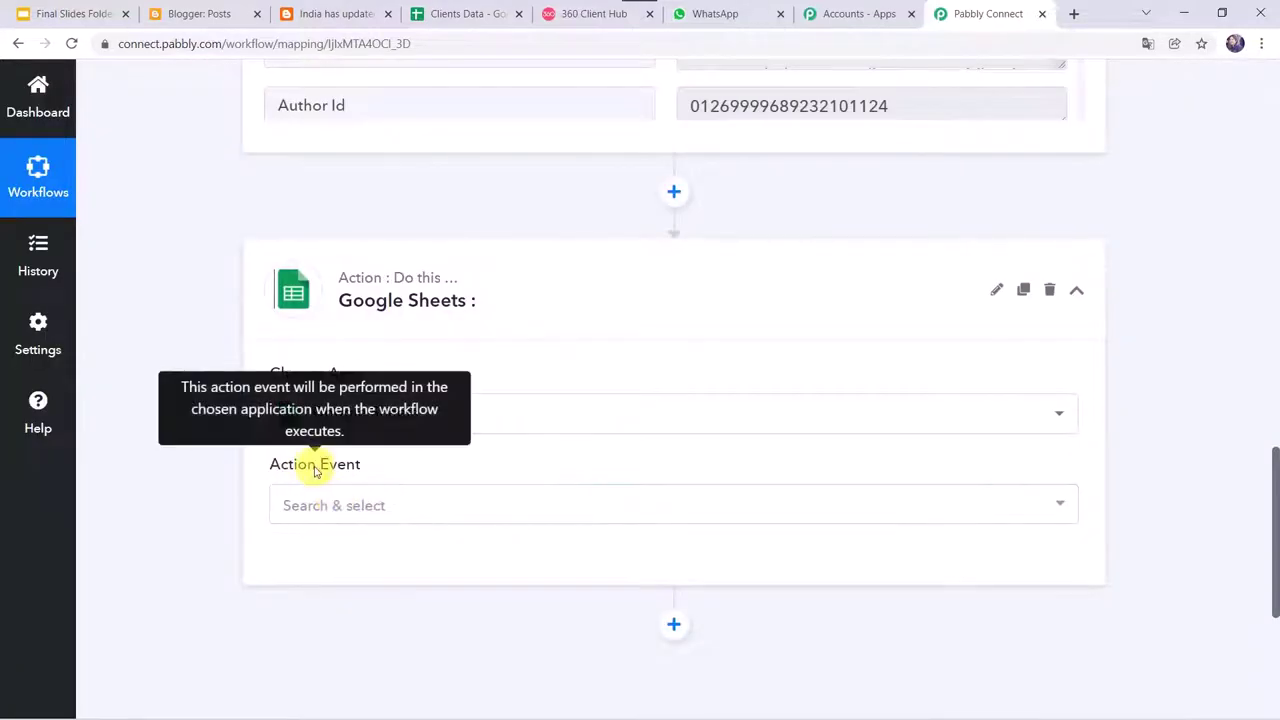
click(320, 506)
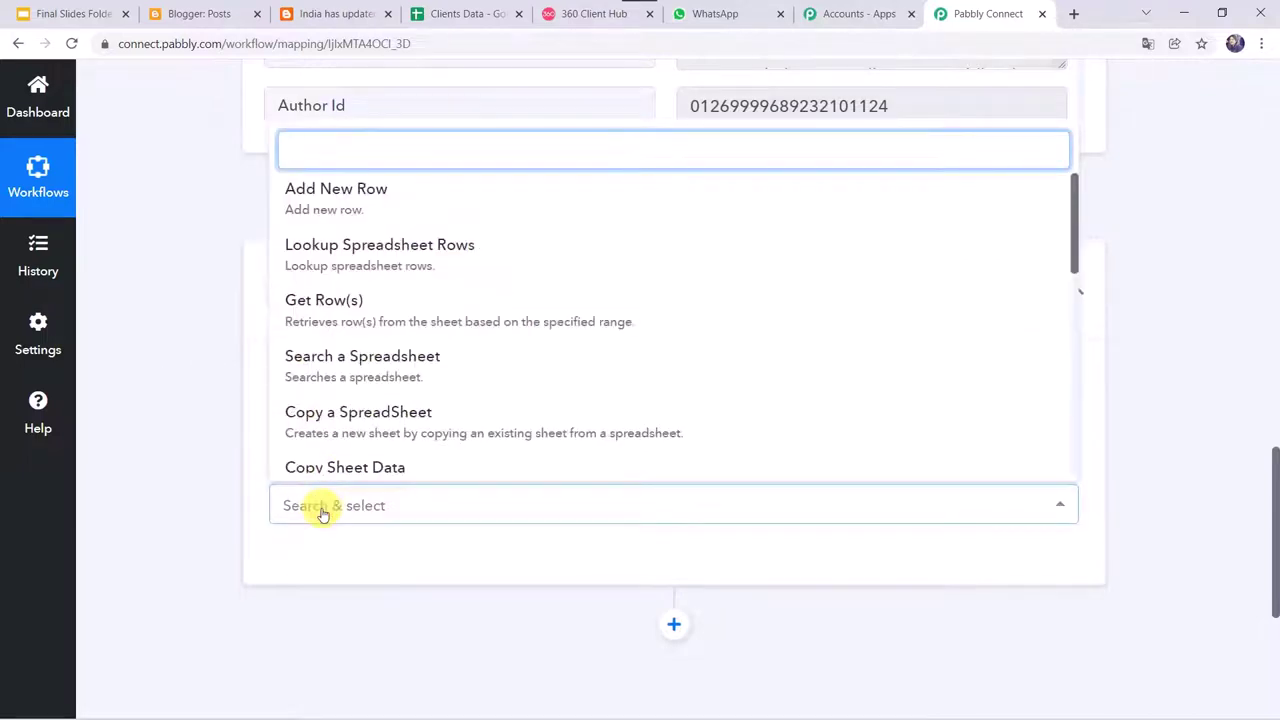
click(340, 312)
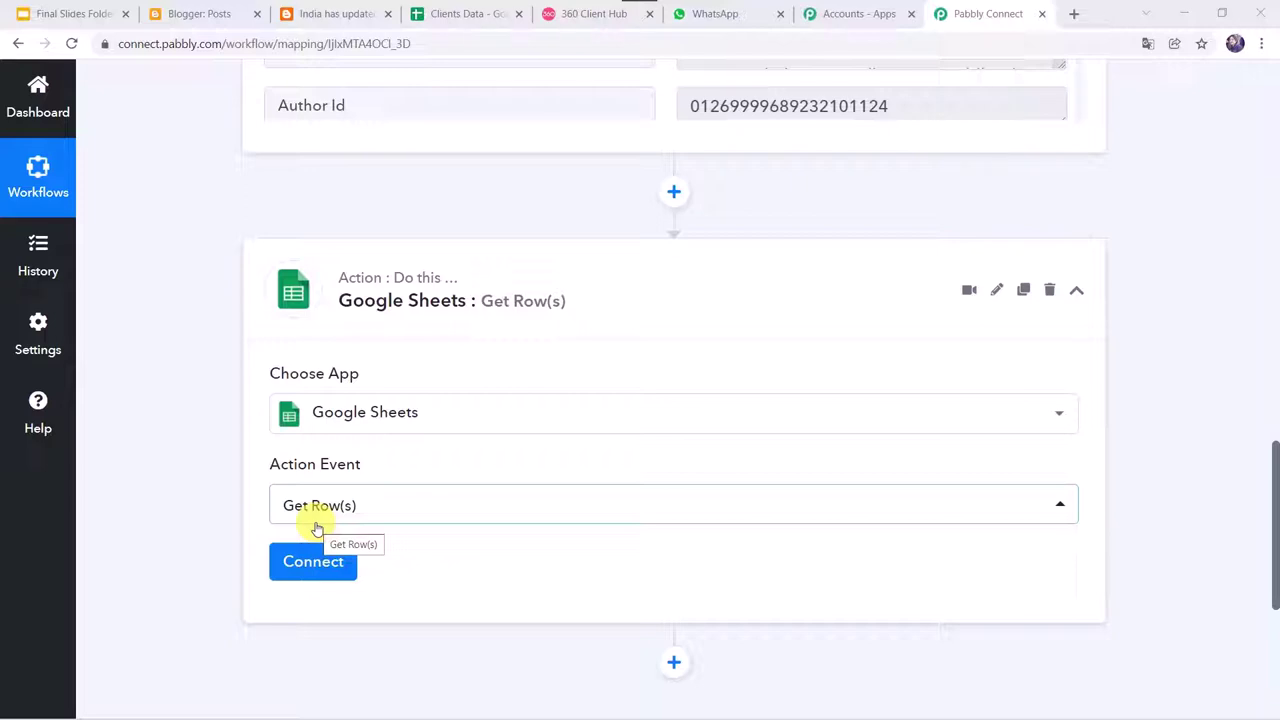
Add a new Google Sheets connection for the action and authorize Pabbly Connect's access with the Google account
click(307, 566)
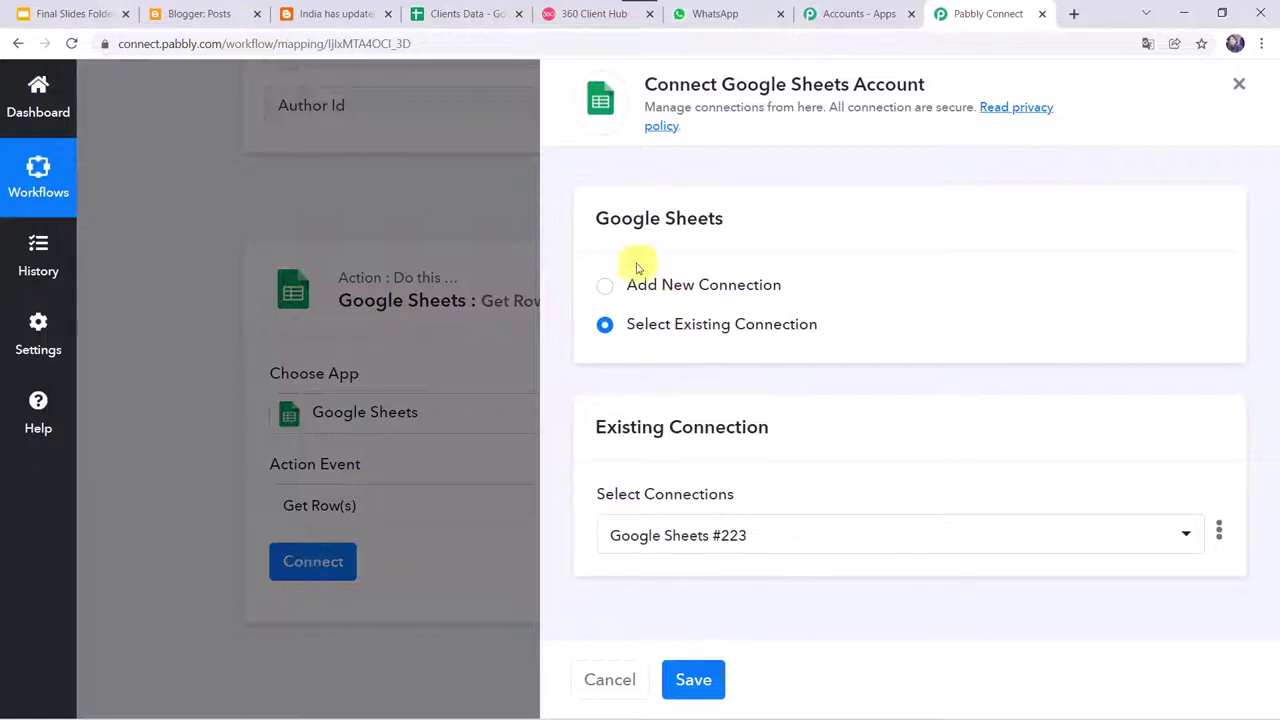
click(637, 290)
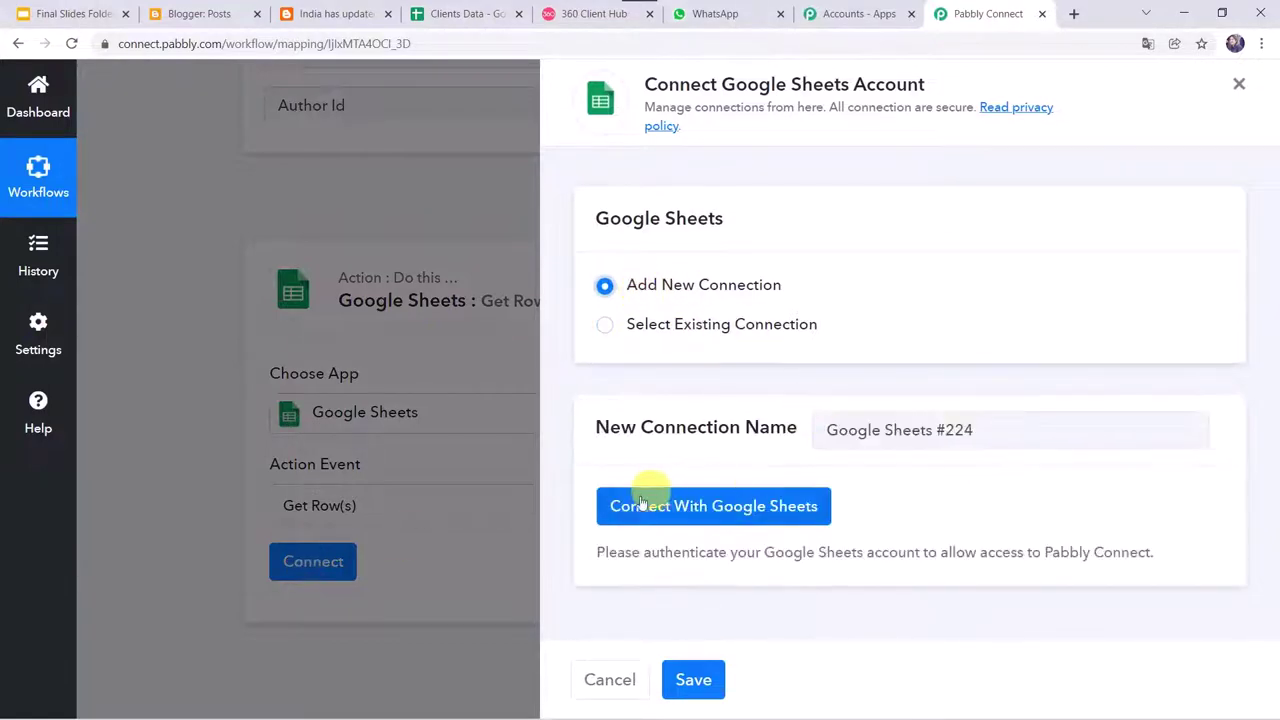
click(731, 506)
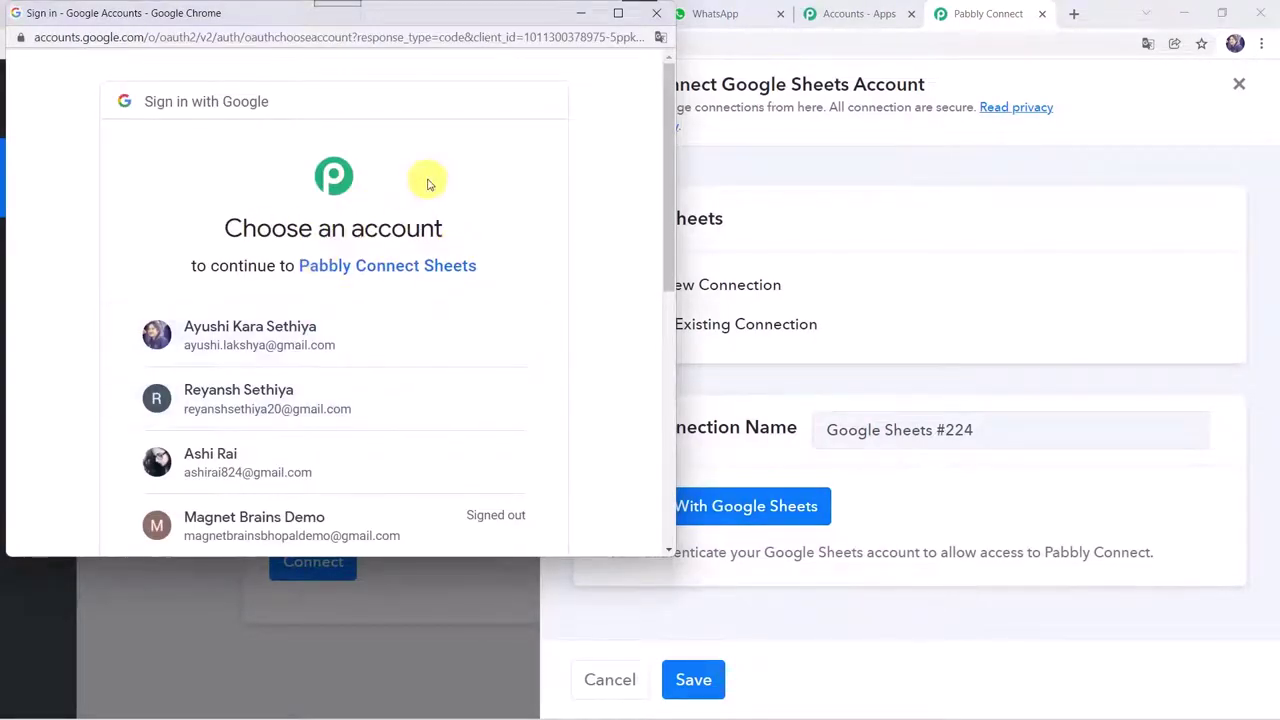
click(303, 340)
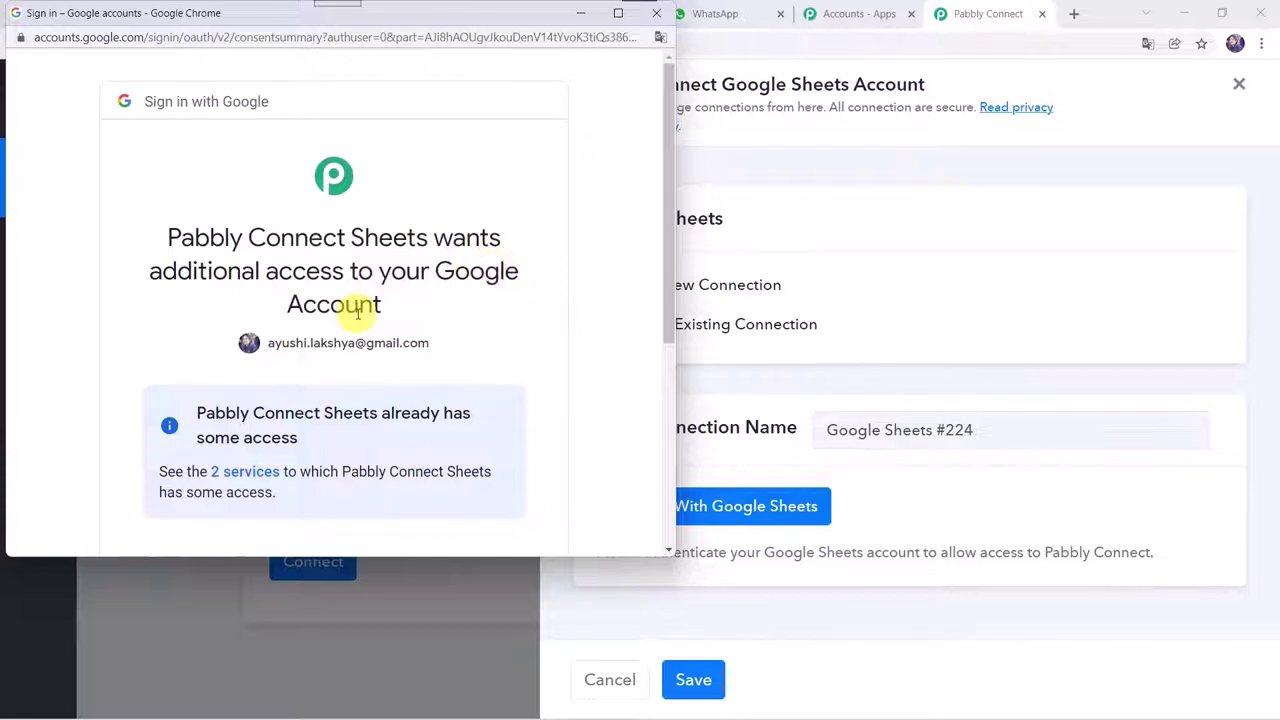
scroll(358, 312, down, 3)
click(414, 406)
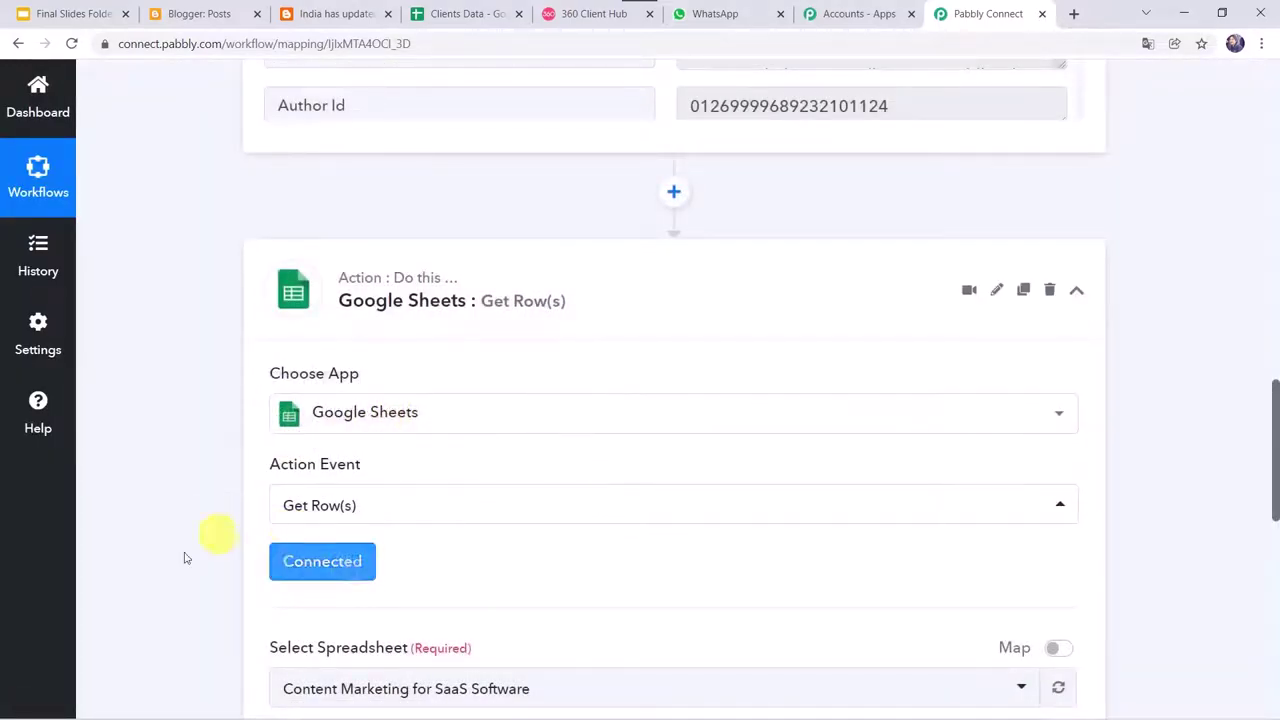
Choose the Clients Data spreadsheet for the Get Row(s) action and check the Sheet1 selection against the spreadsheet's tab
scroll(177, 591, down, 3)
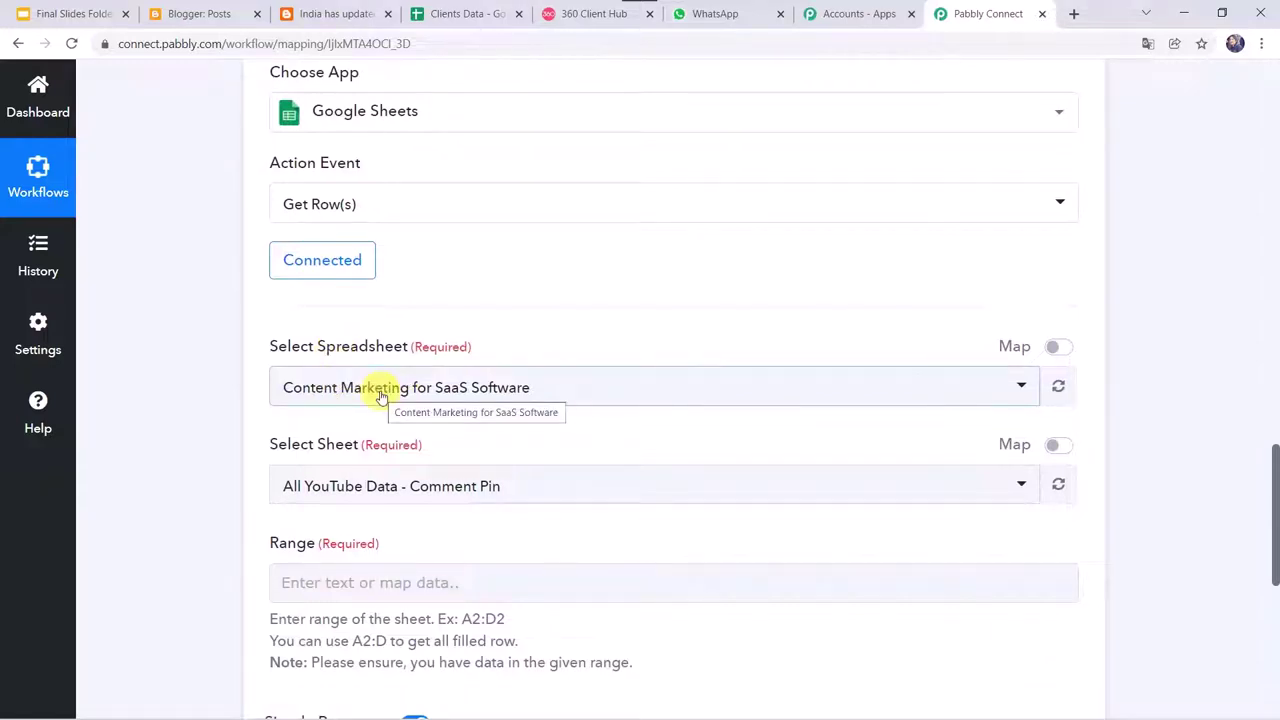
click(460, 14)
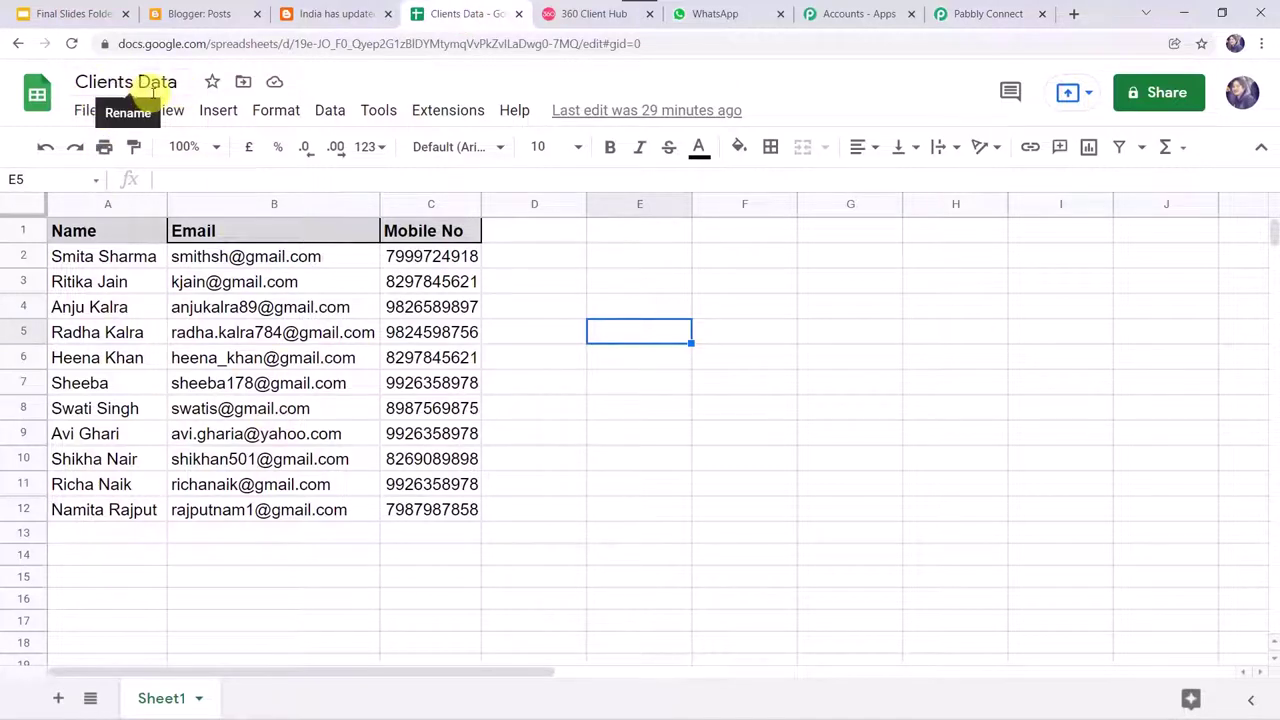
click(1003, 10)
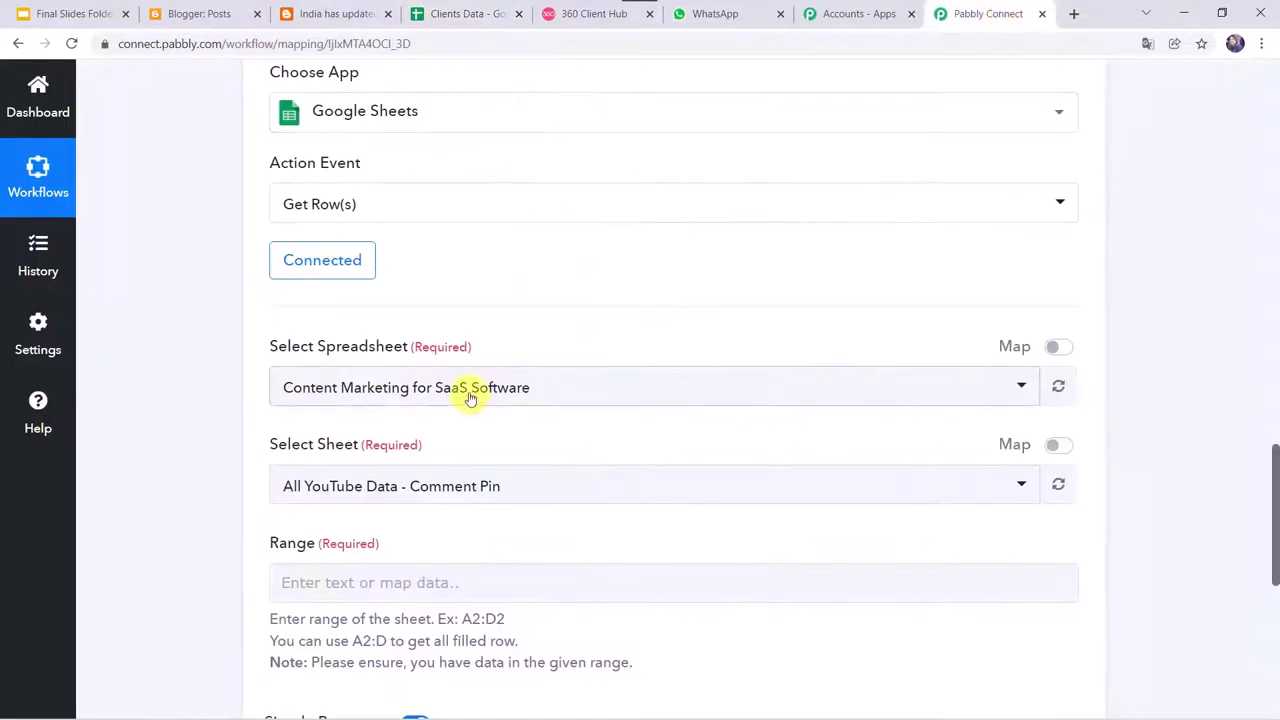
click(470, 390)
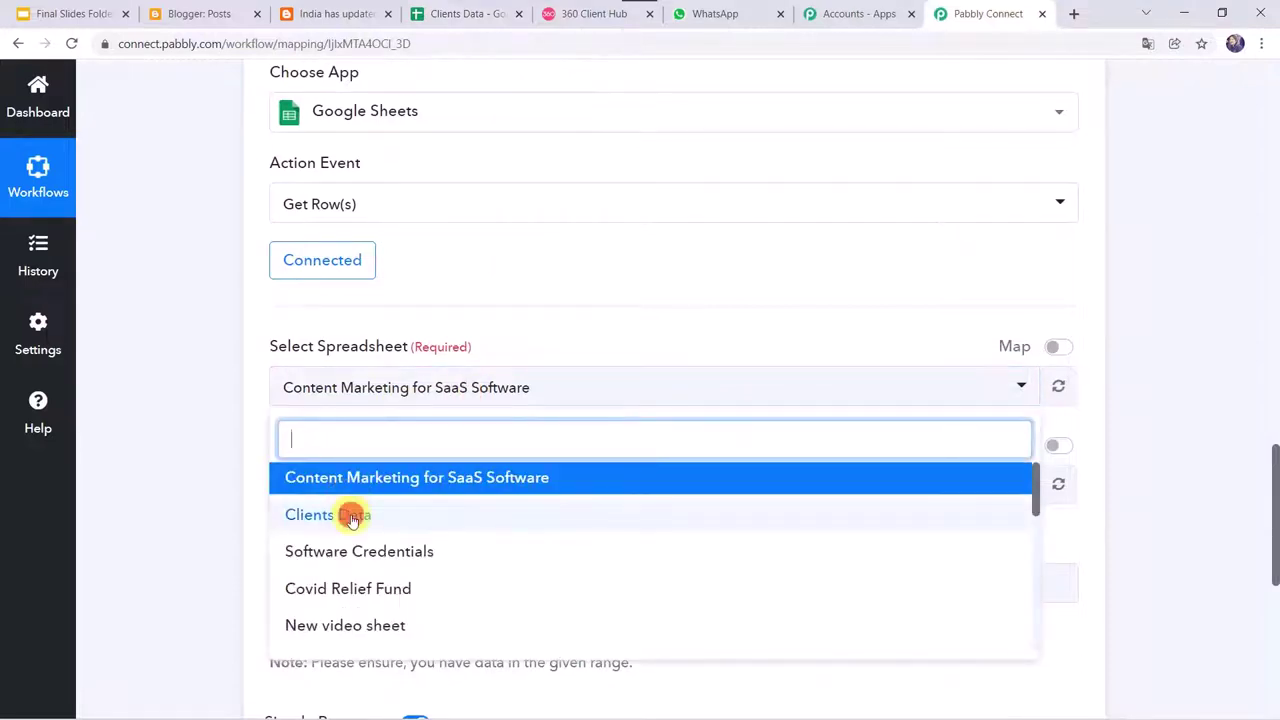
click(350, 517)
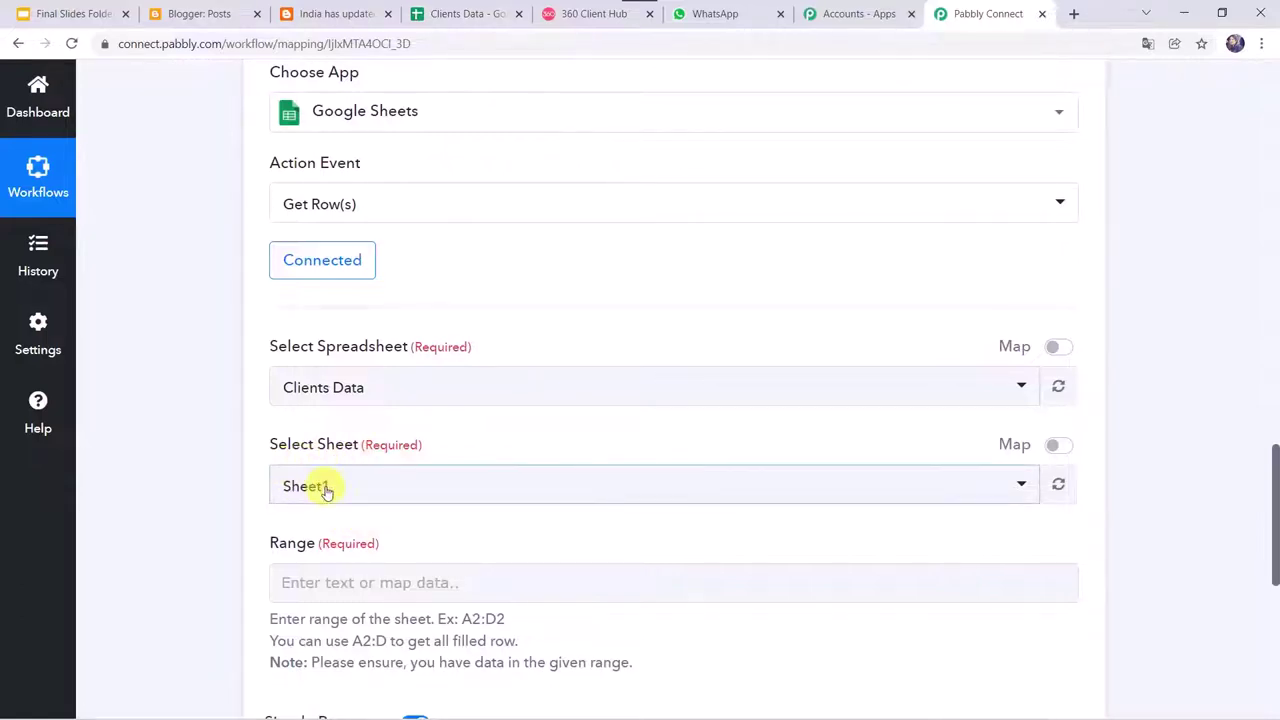
click(498, 13)
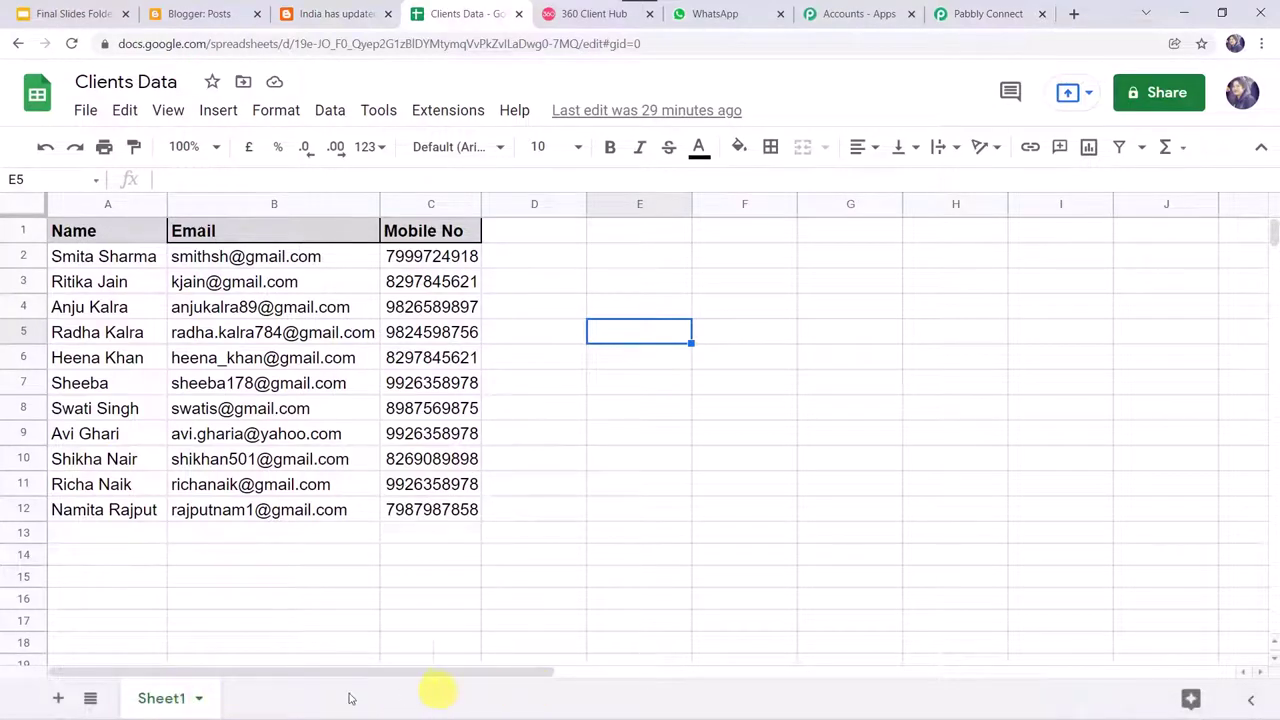
click(975, 13)
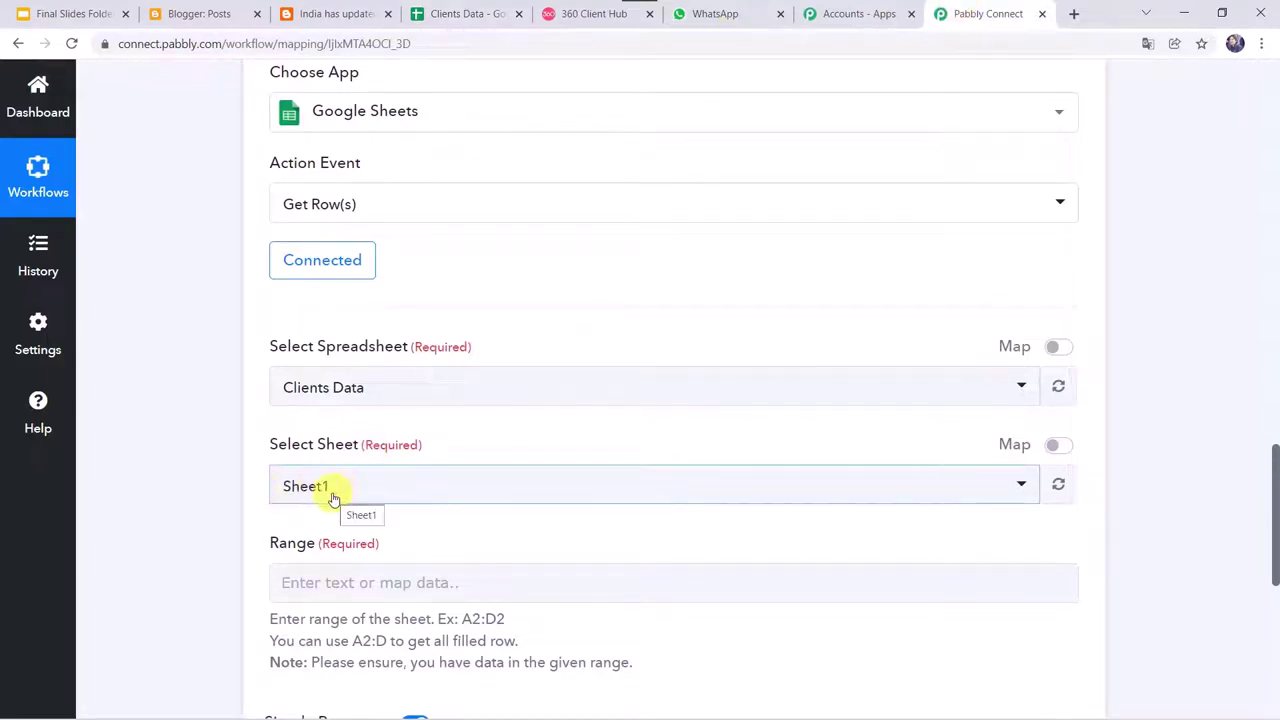
Check which cells hold the client records in the Clients Data sheet and set the action's range to A2:C
scroll(186, 537, down, 2)
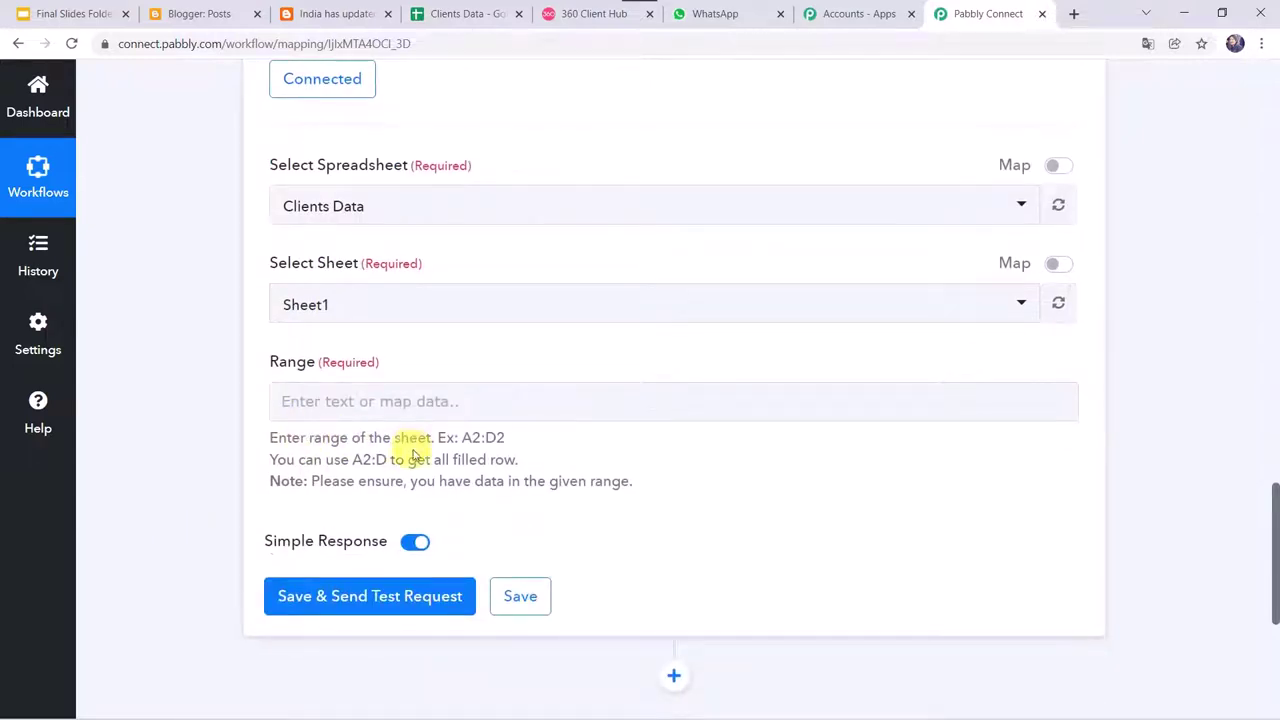
click(470, 13)
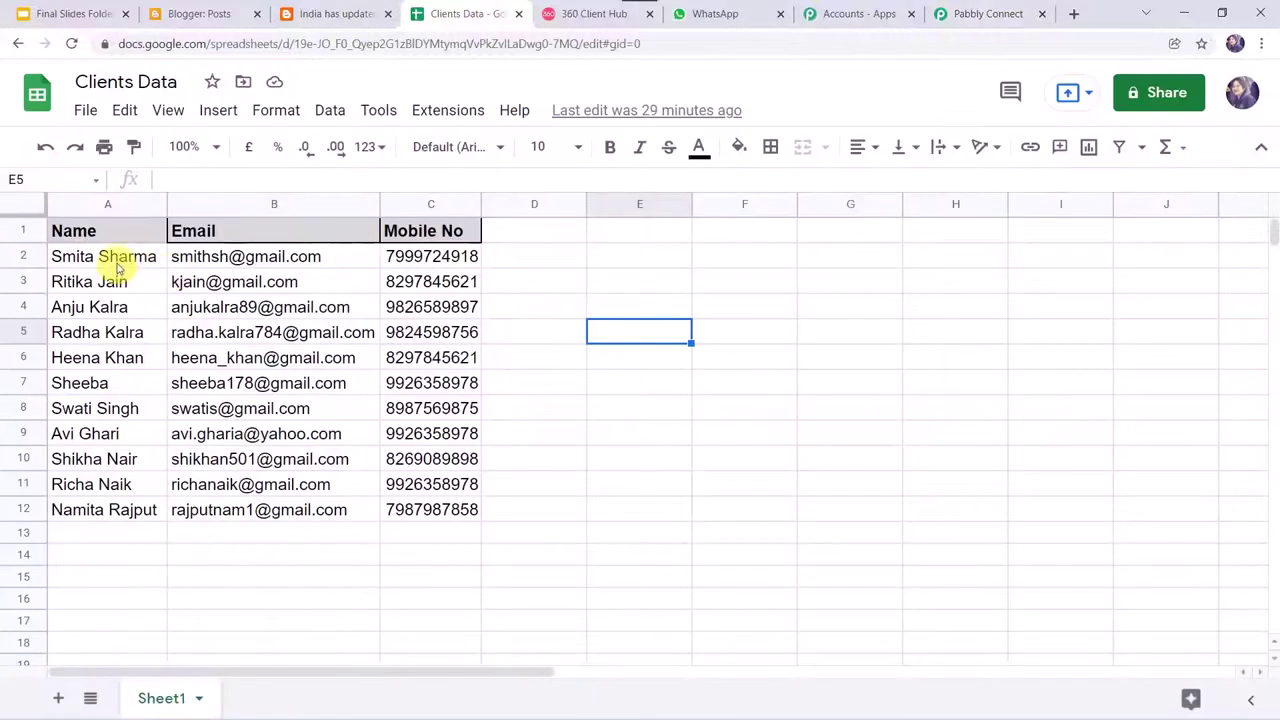
drag(116, 262, 416, 511)
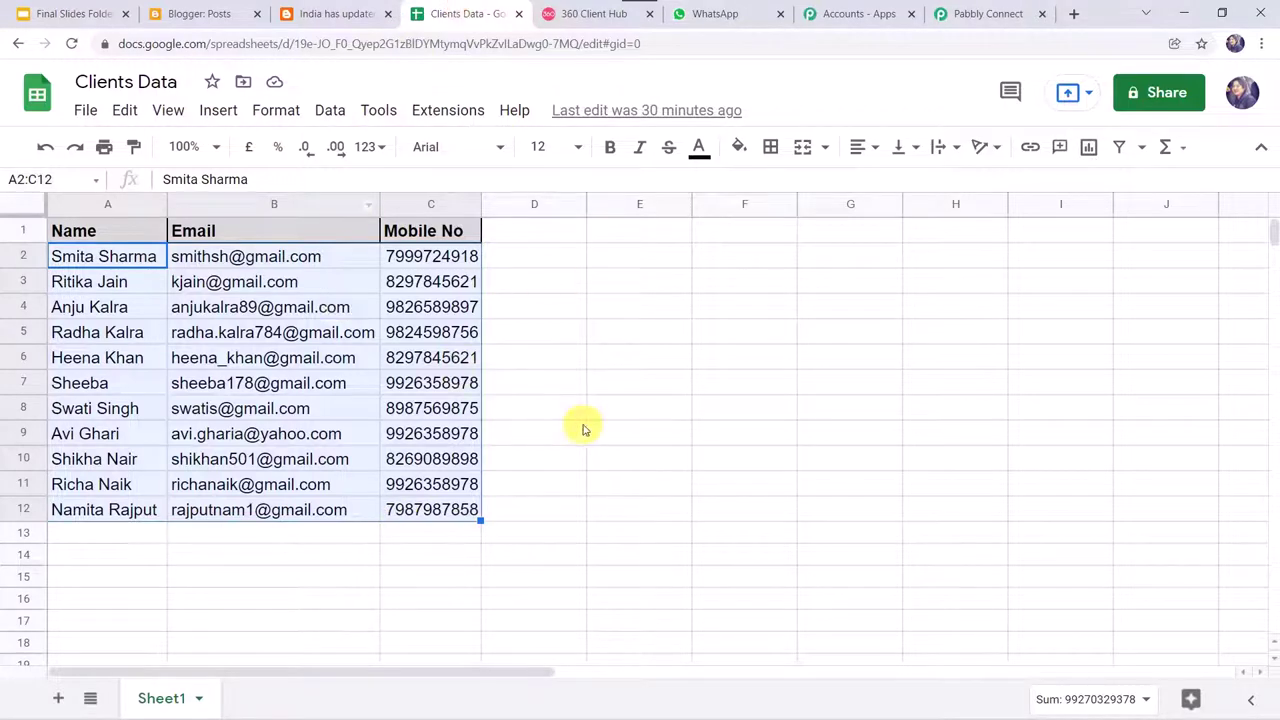
click(987, 13)
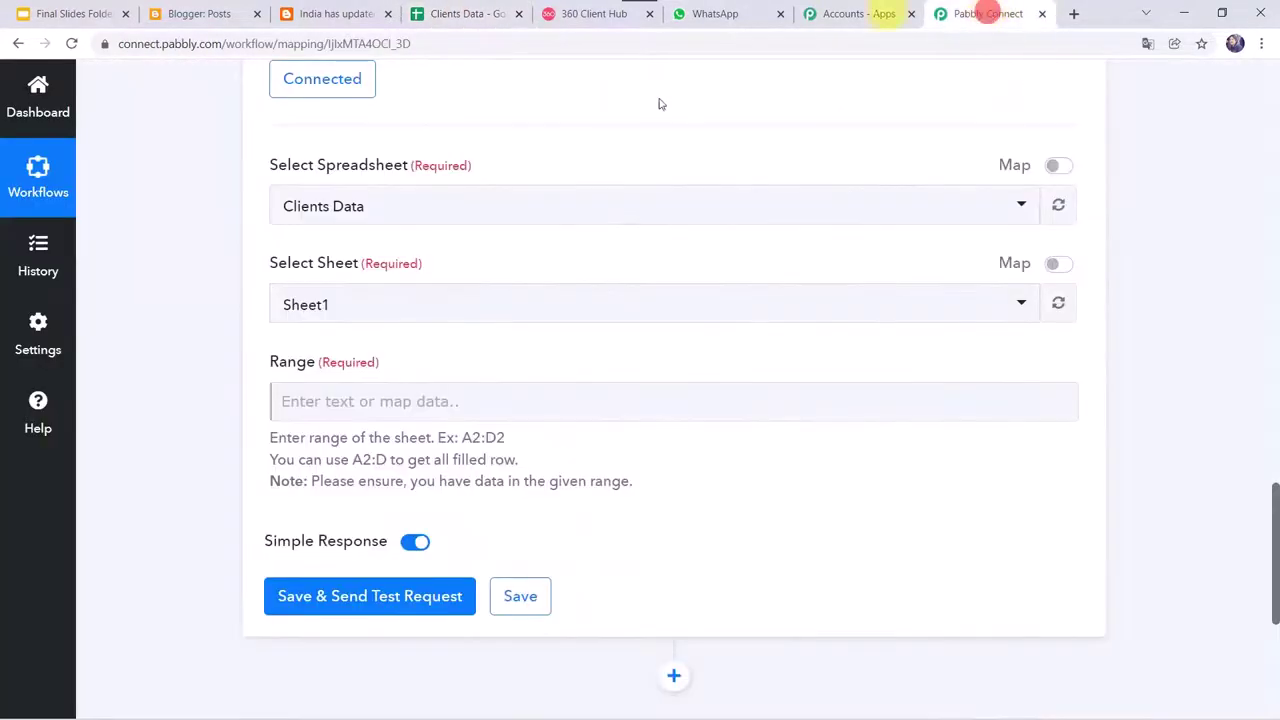
click(385, 399)
text(A2:C)
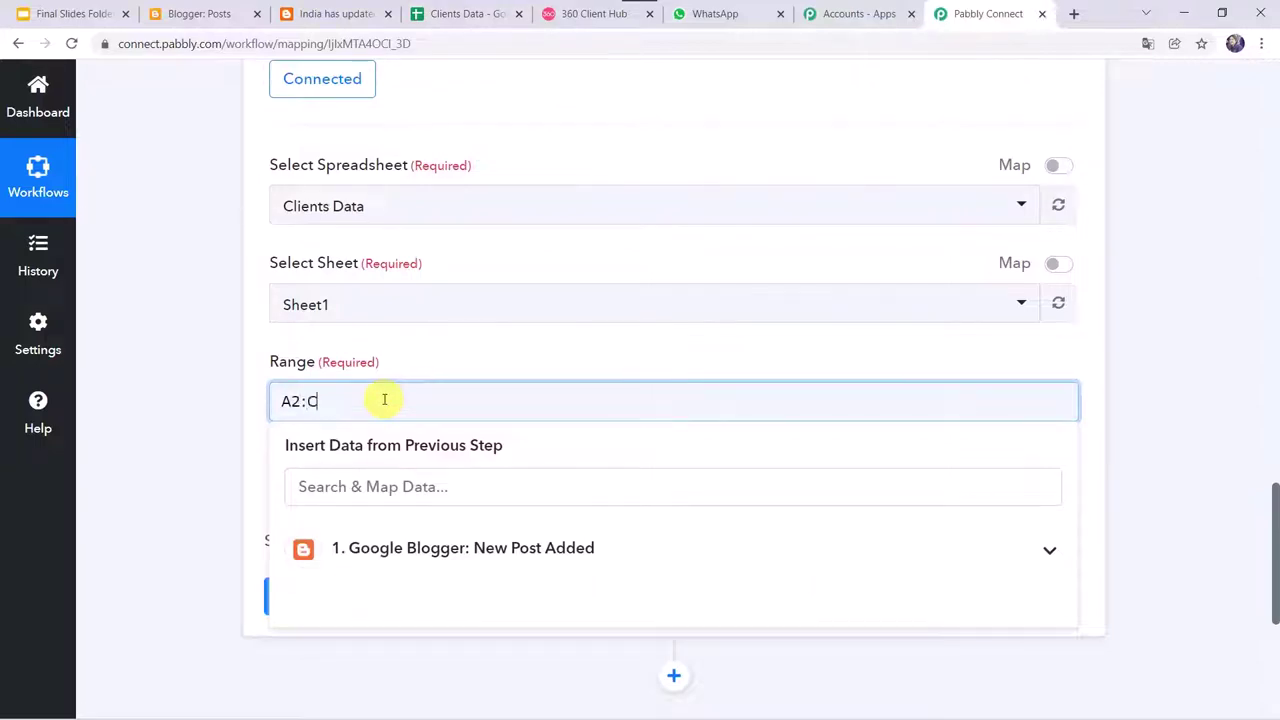
click(154, 466)
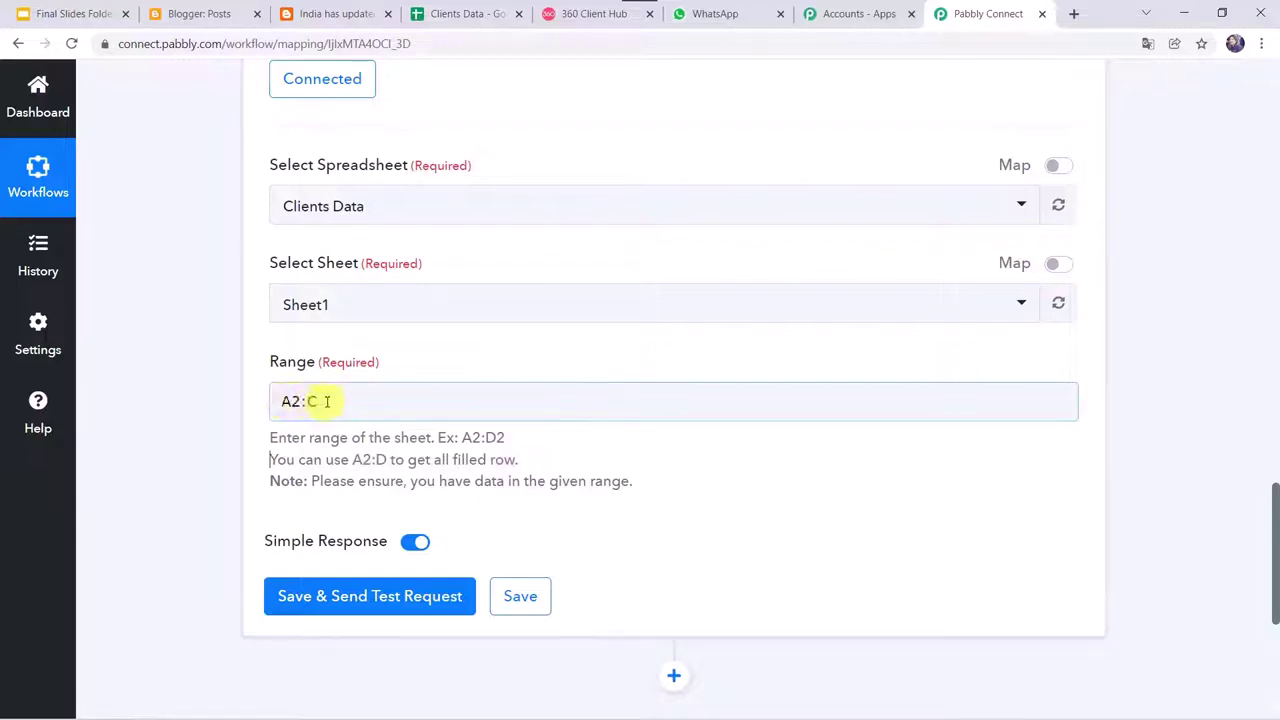
Turn off Simple Response for the Get Row(s) action, save it with a test request and view the response
scroll(406, 468, down, 1)
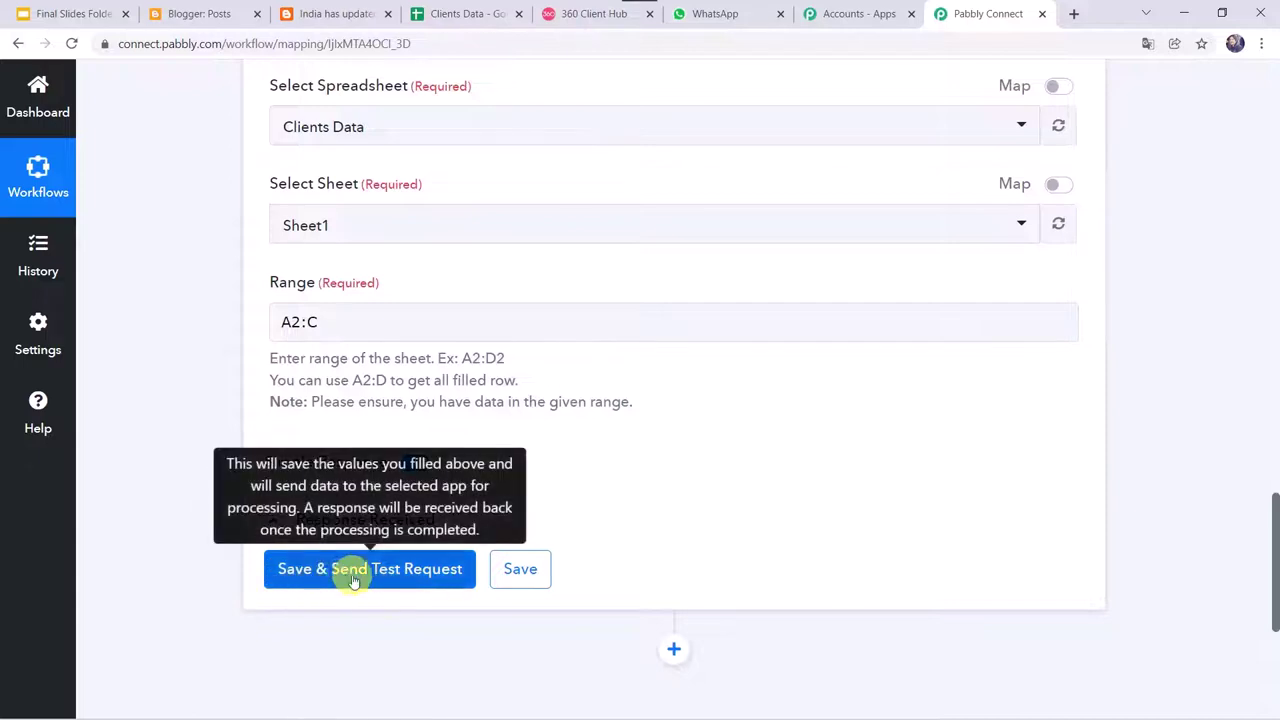
mouse_move(329, 465)
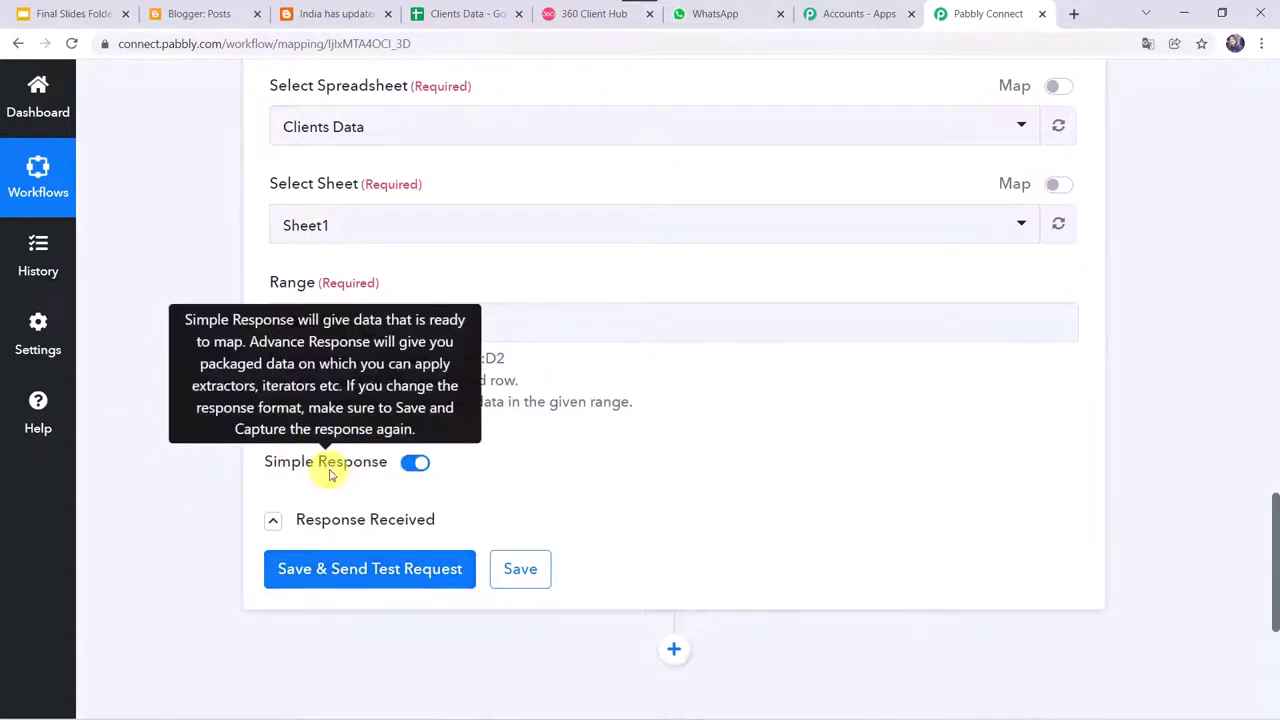
click(411, 463)
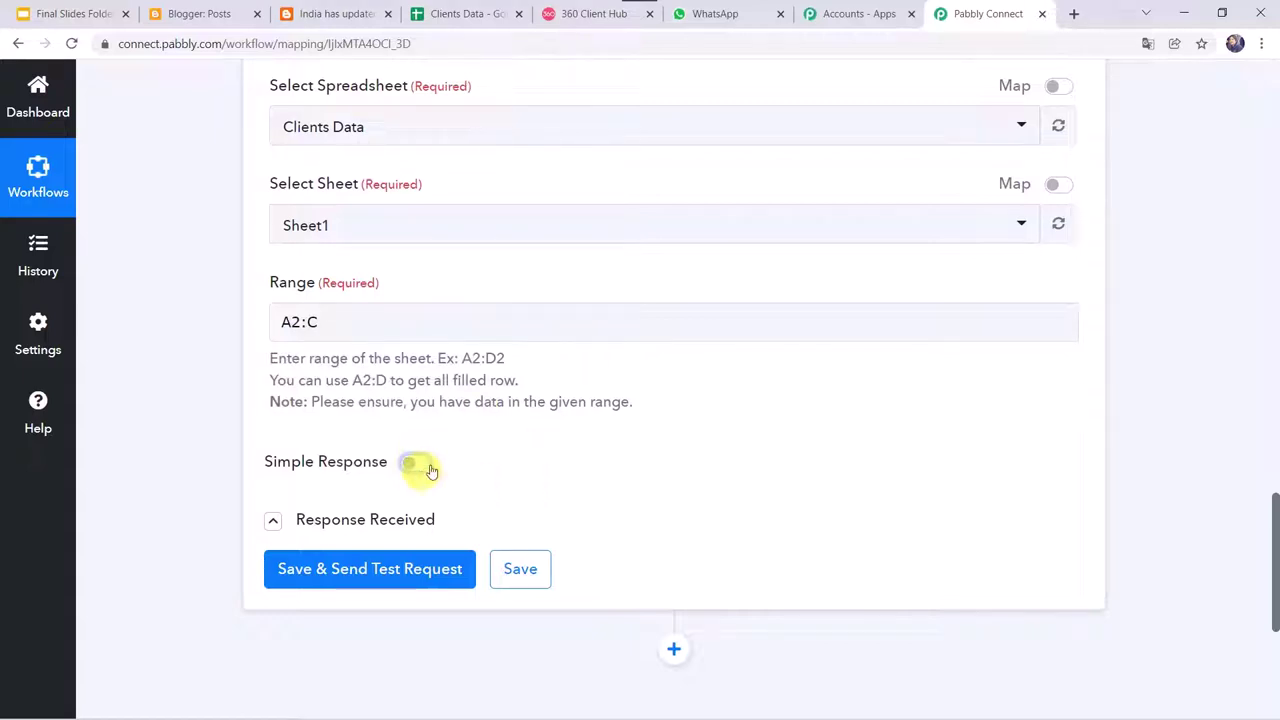
click(392, 578)
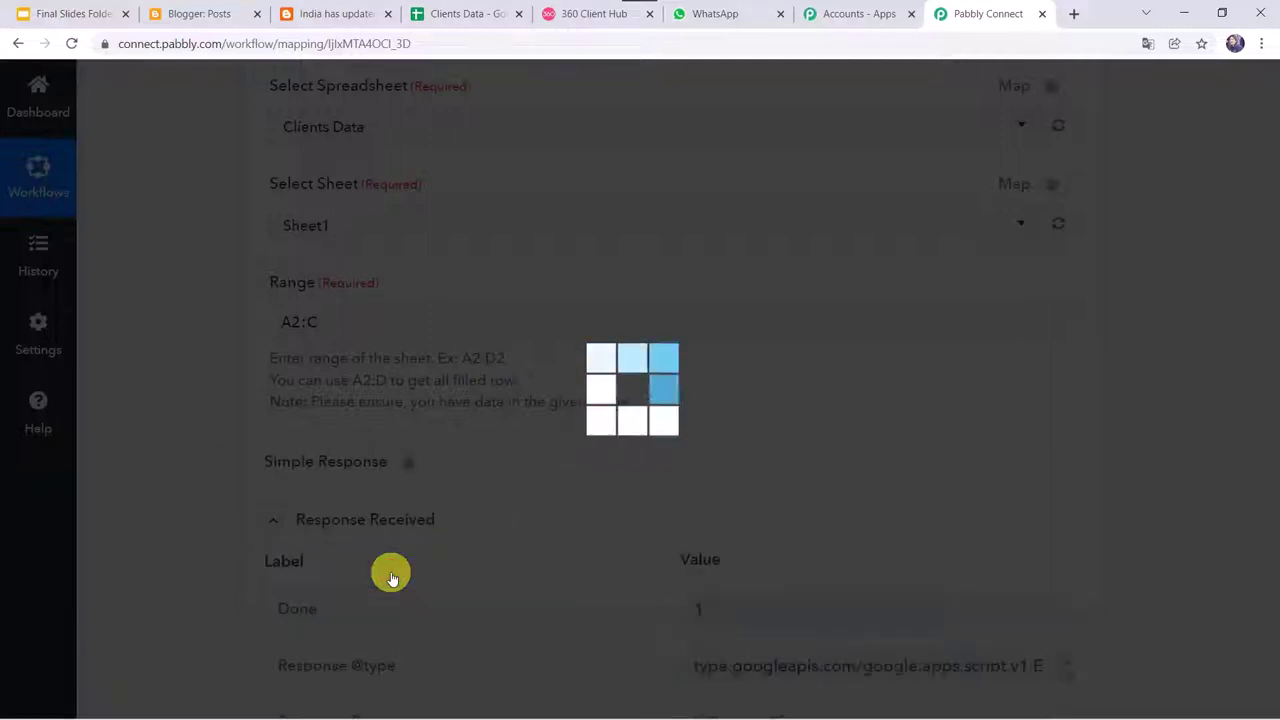
scroll(197, 541, down, 3)
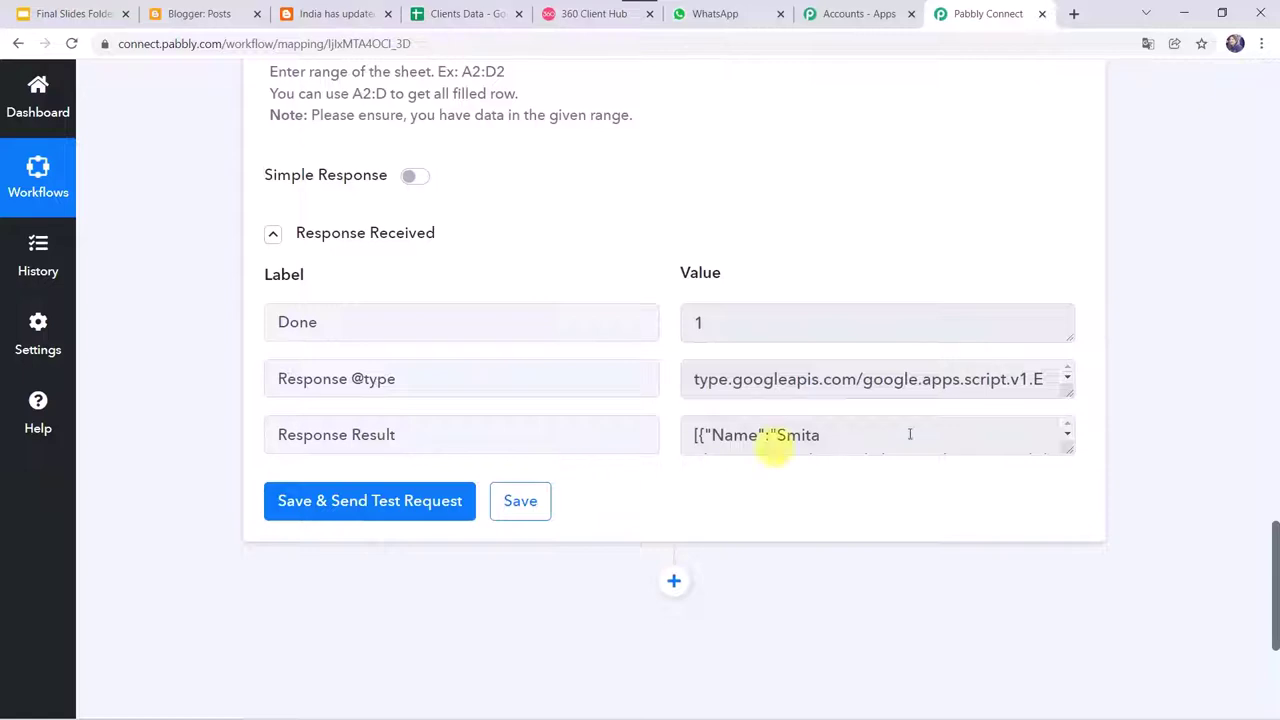
Enlarge the Get Row(s) action's Response Result field and read through all the client records returned from the sheet
drag(1068, 446, 1100, 694)
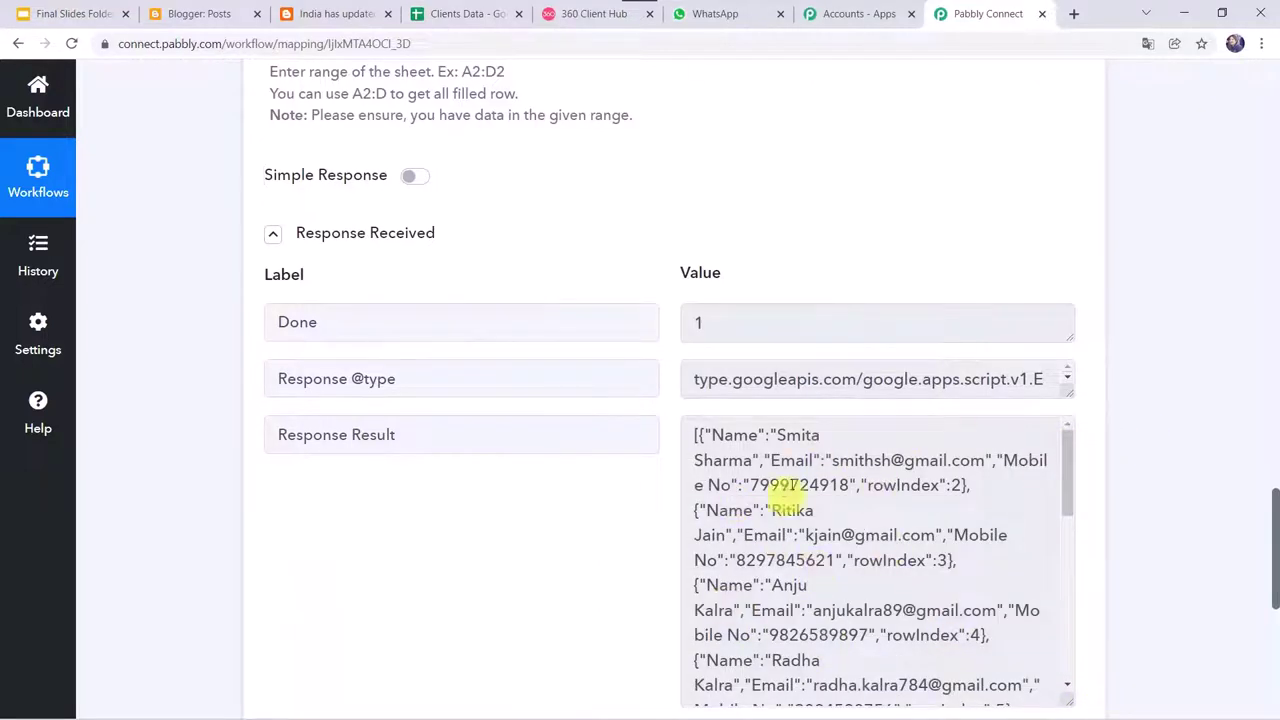
scroll(840, 485, down, 3)
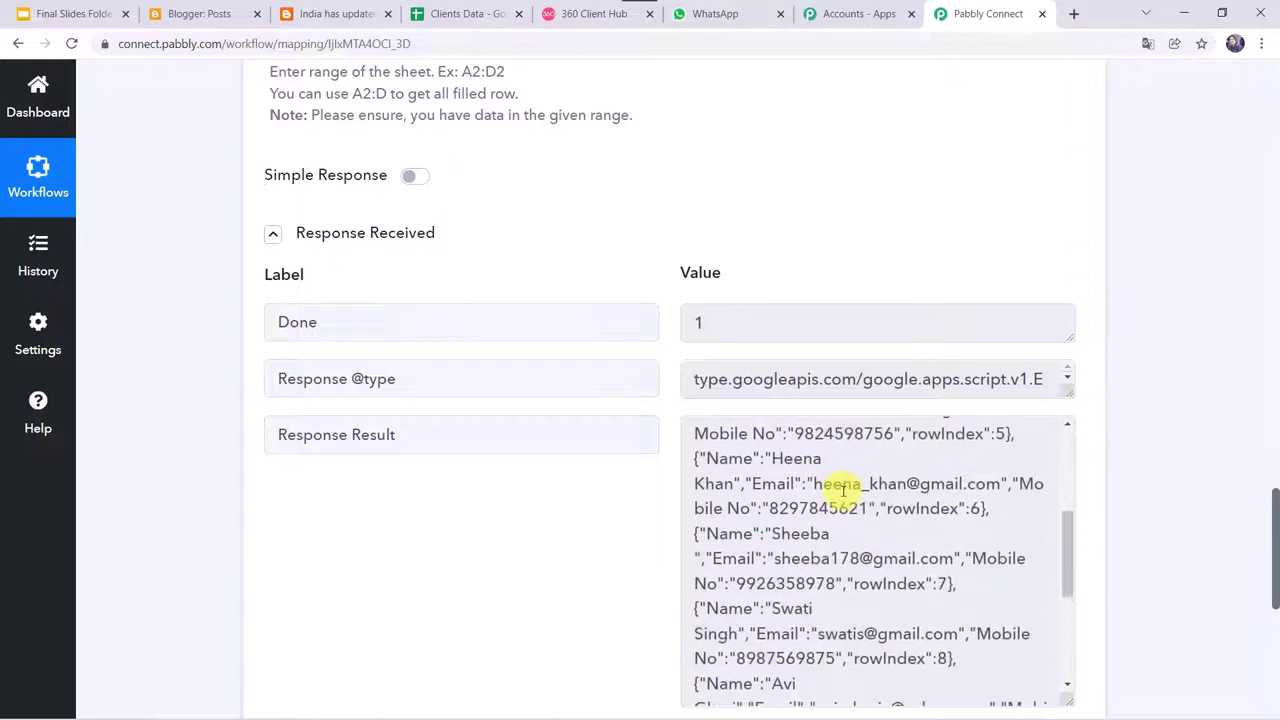
scroll(843, 490, down, 4)
scroll(843, 491, up, 4)
scroll(830, 480, down, 4)
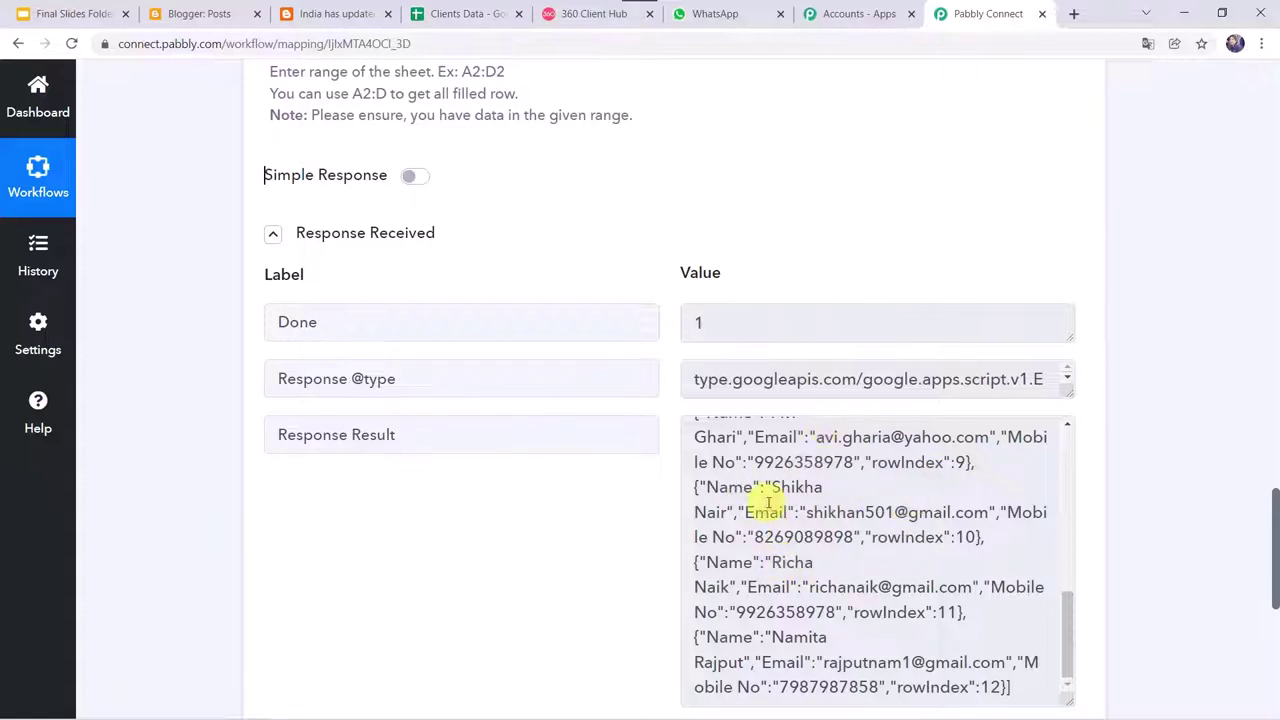
Add an Iterator by Pabbly action using the 2. Response Result [] array and save it with a test request
scroll(95, 525, down, 5)
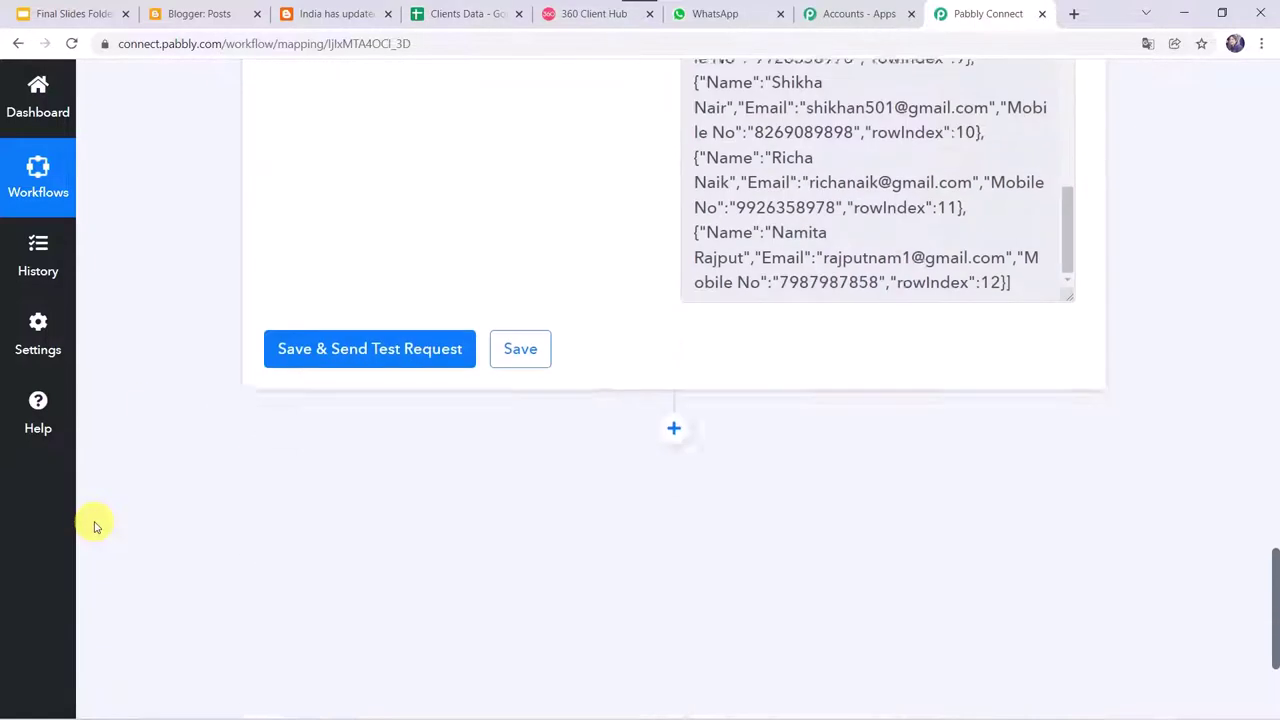
click(675, 330)
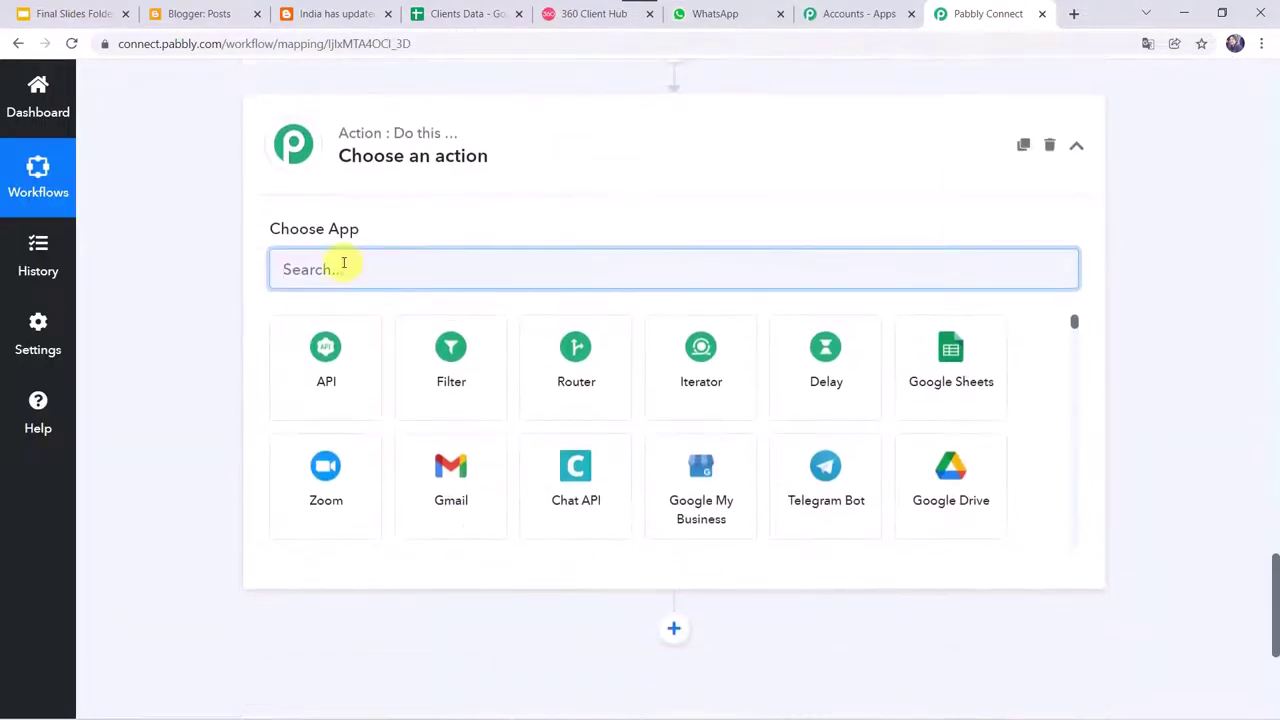
text(Iter)
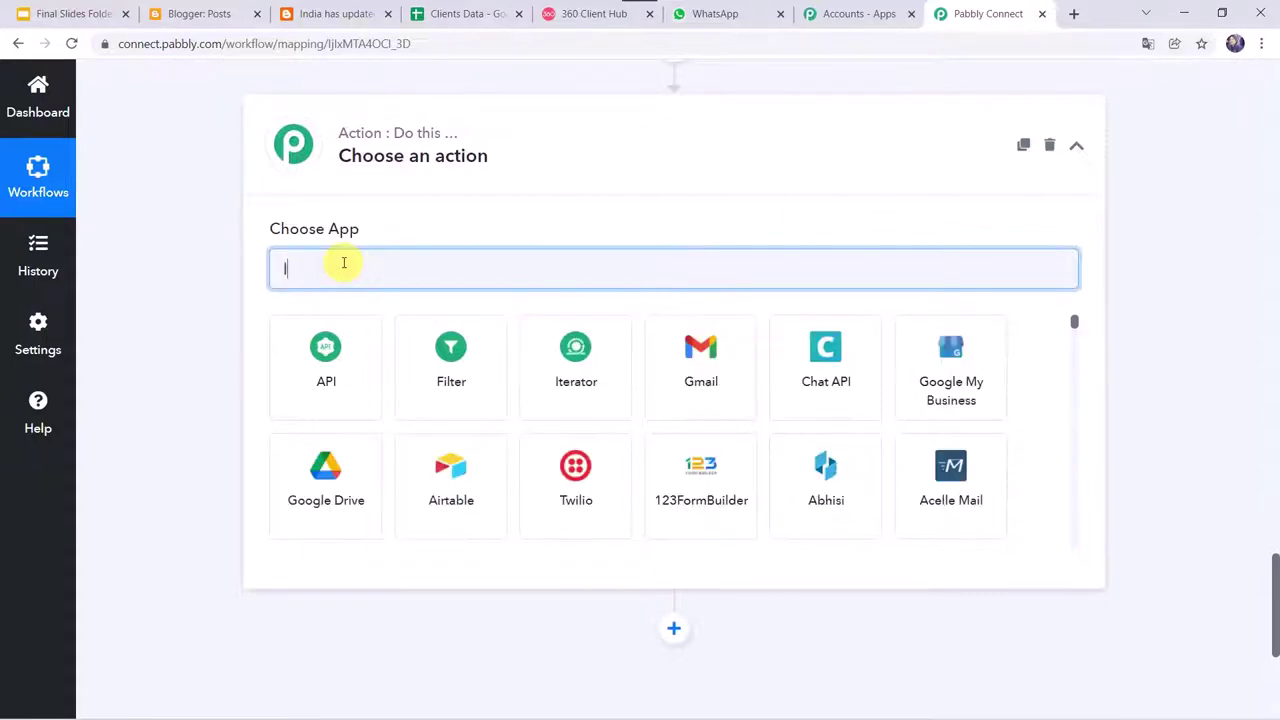
click(330, 366)
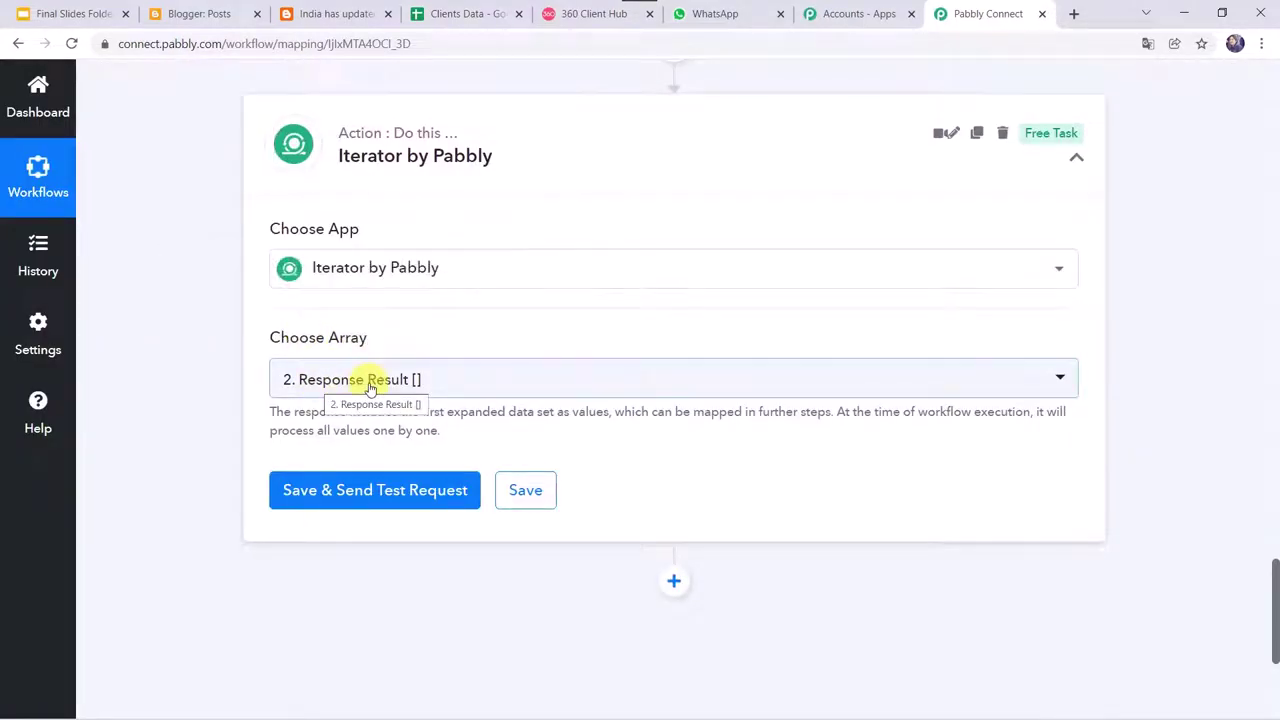
click(317, 500)
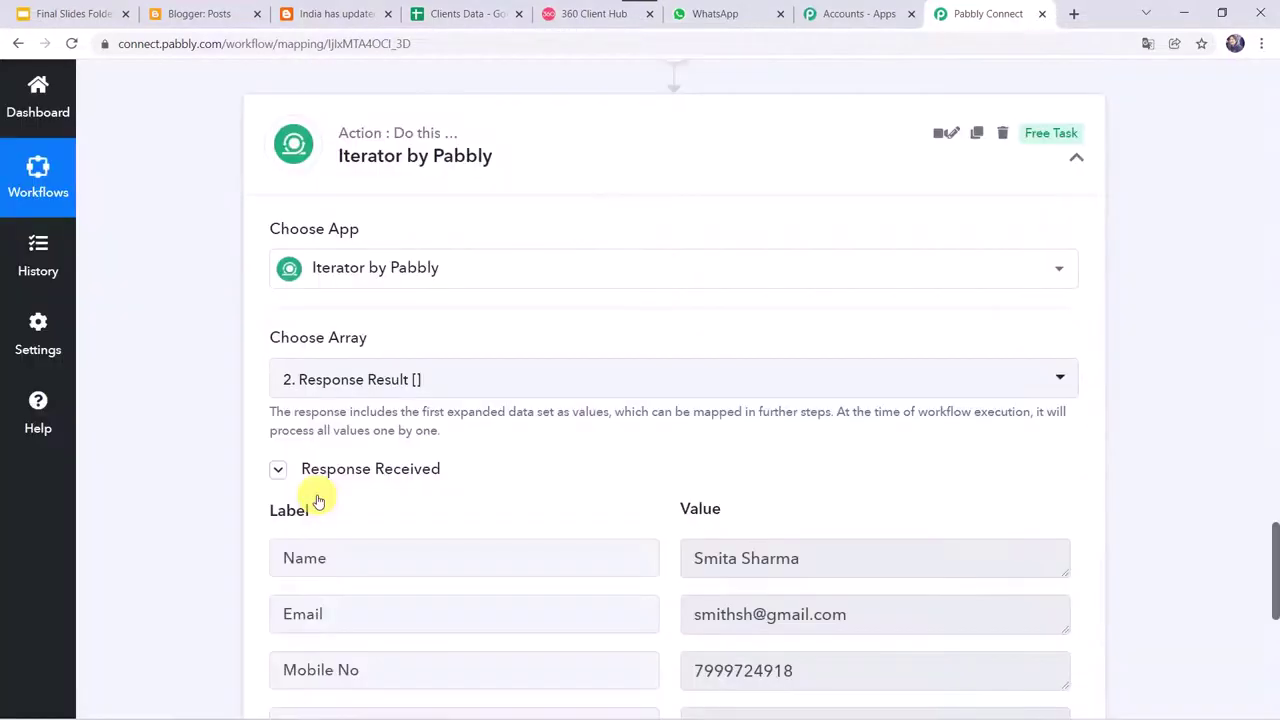
Compare the Iterator's response fields with the client rows in the Clients Data sheet, then return to Pabbly Connect
scroll(200, 460, down, 3)
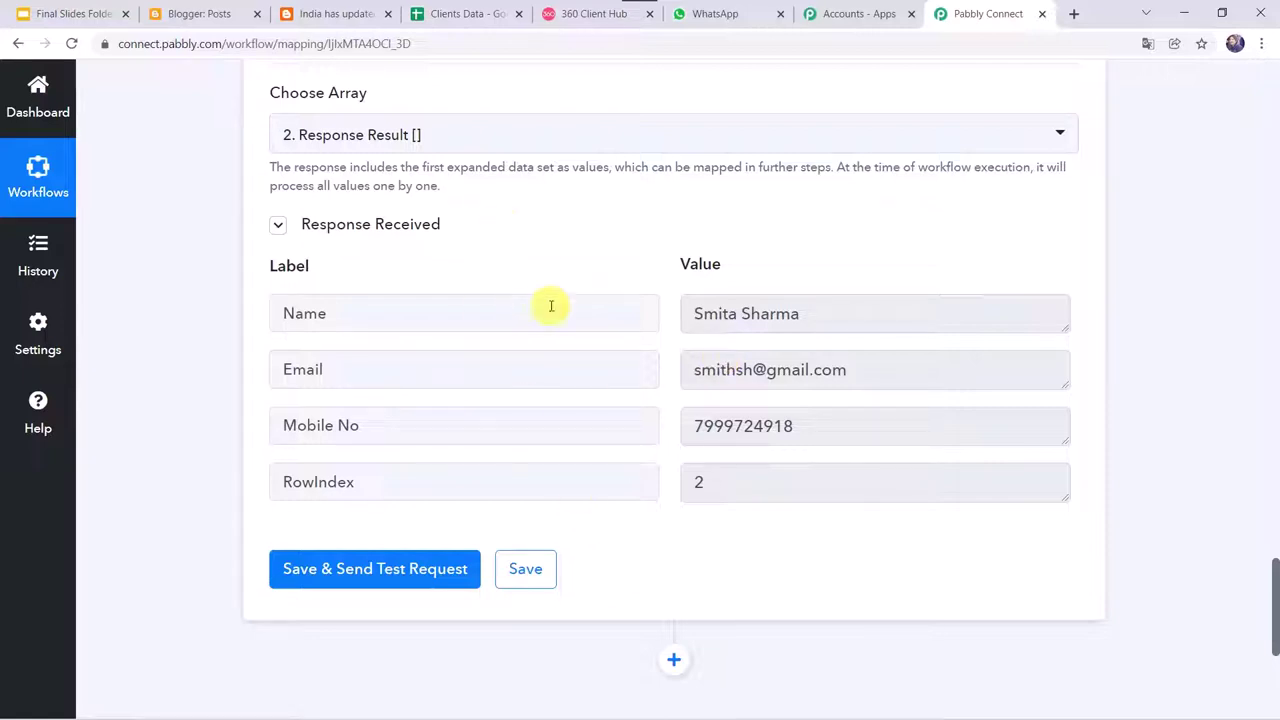
click(478, 15)
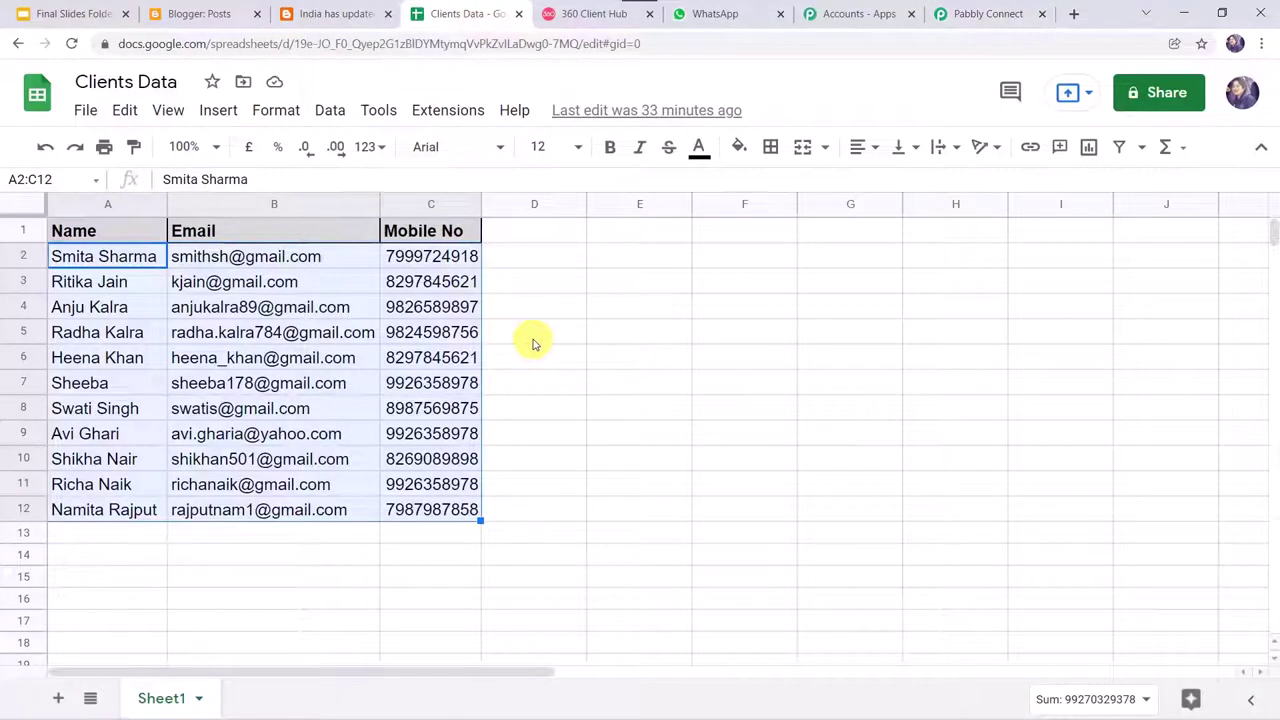
click(580, 383)
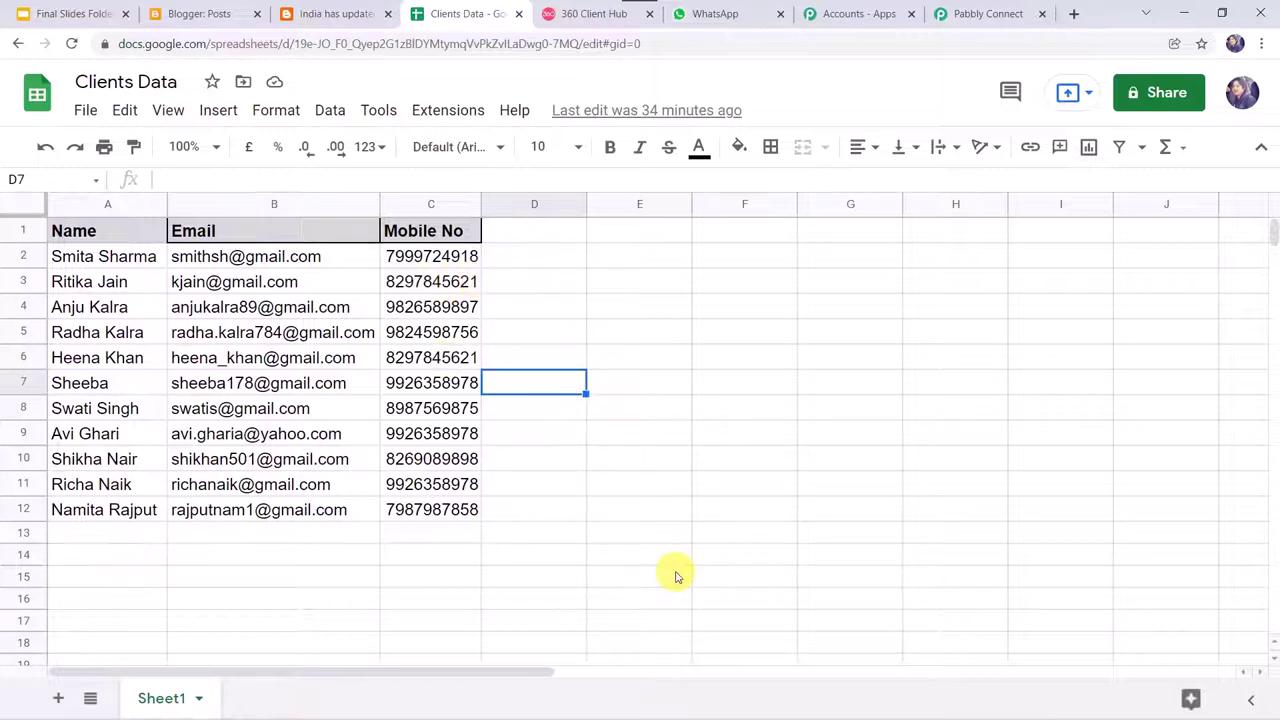
click(973, 14)
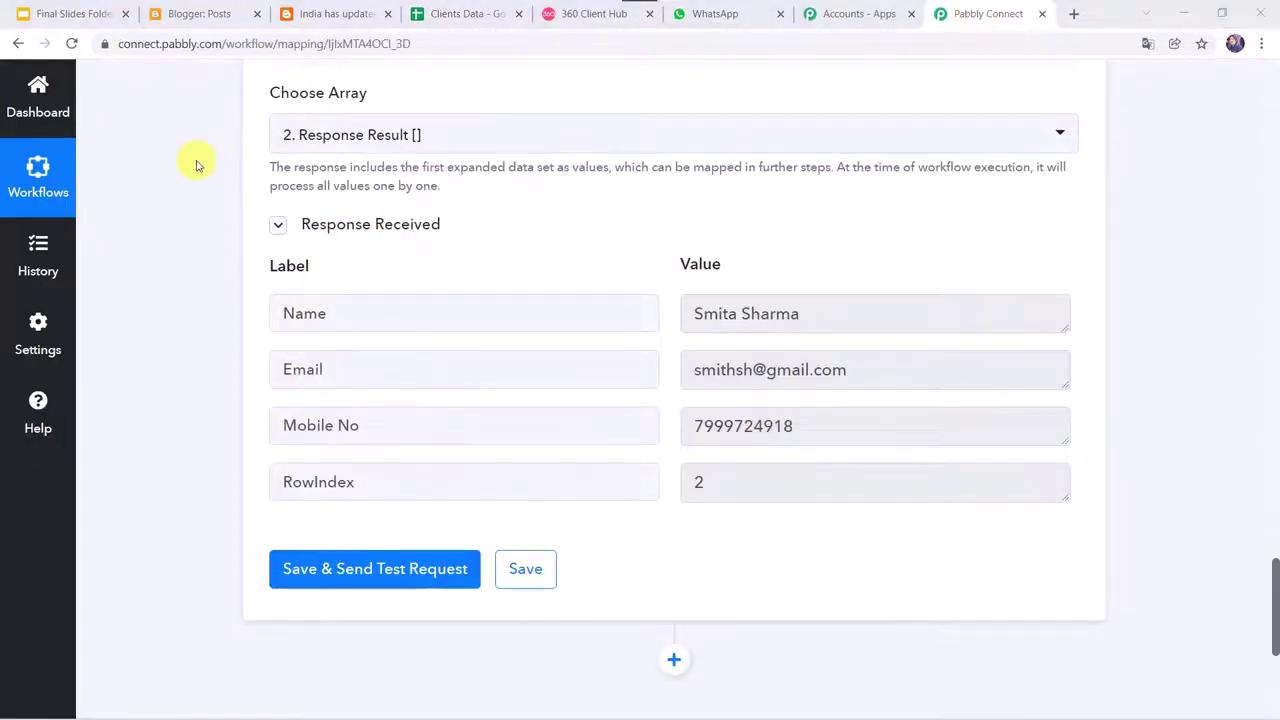
Enlarge the Url field in the Blogger trigger's response to read the post's full link
scroll(197, 370, up, 15)
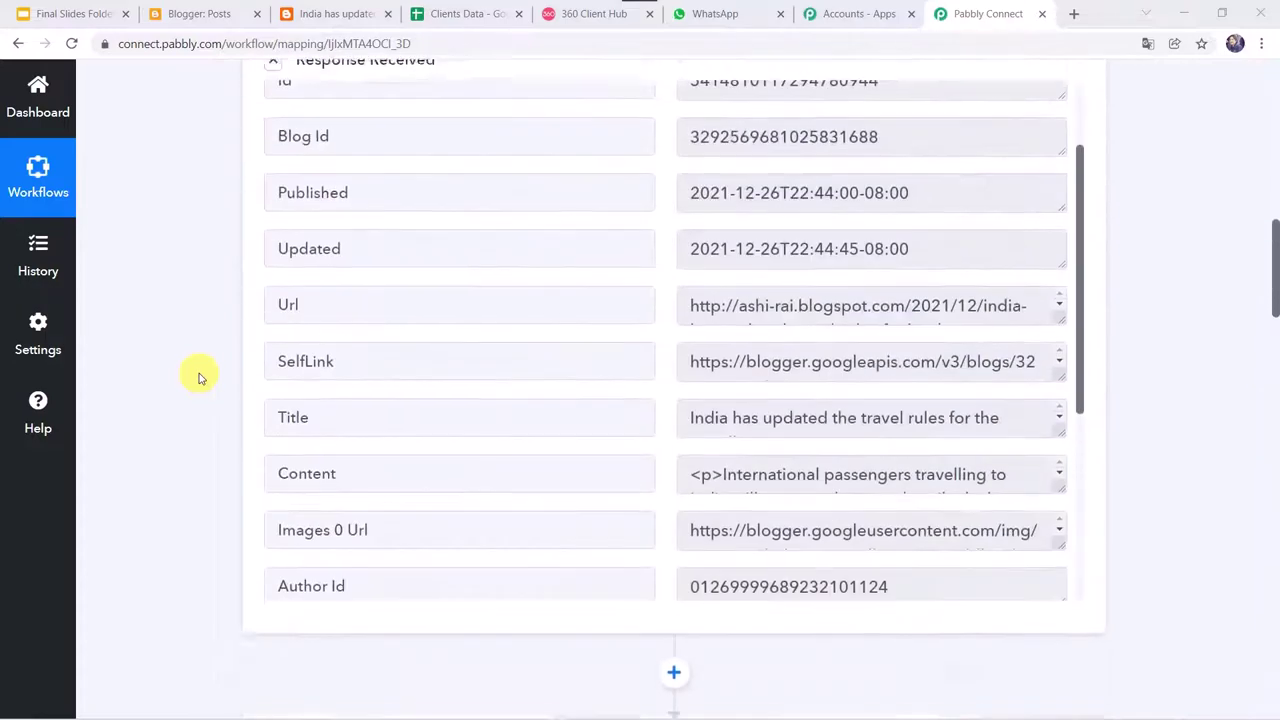
scroll(195, 372, up, 2)
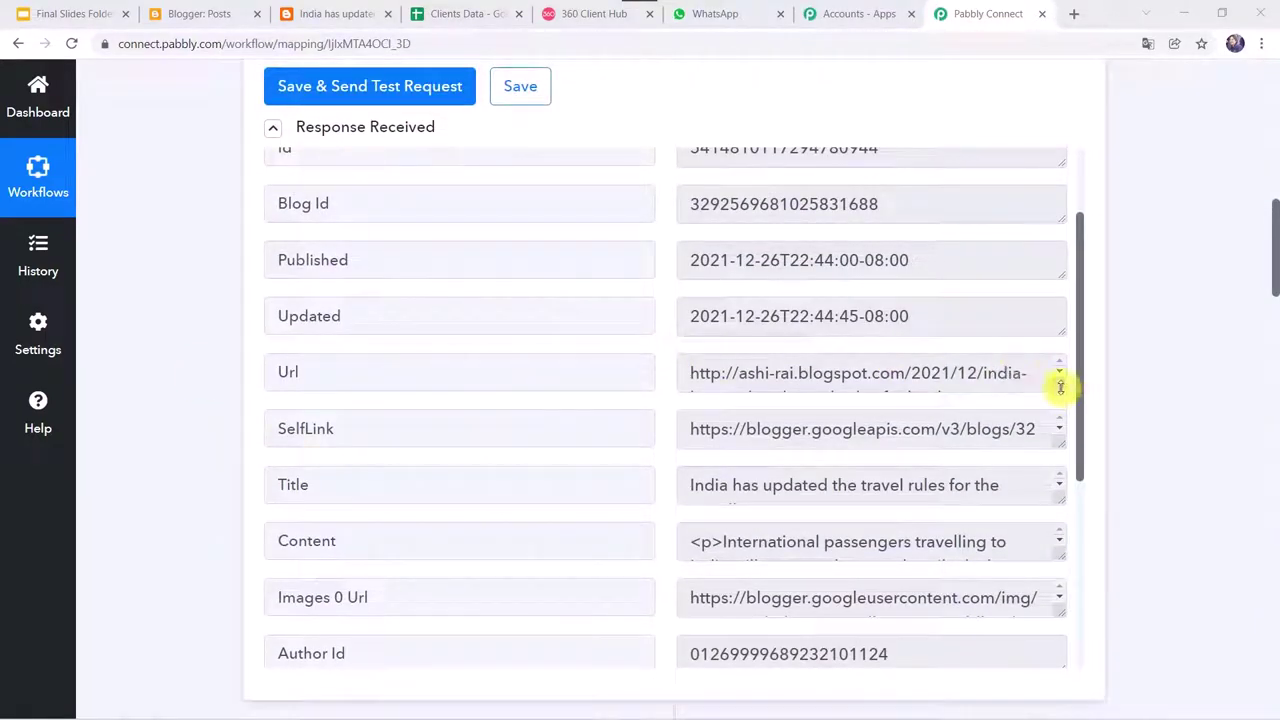
drag(1060, 386, 1063, 471)
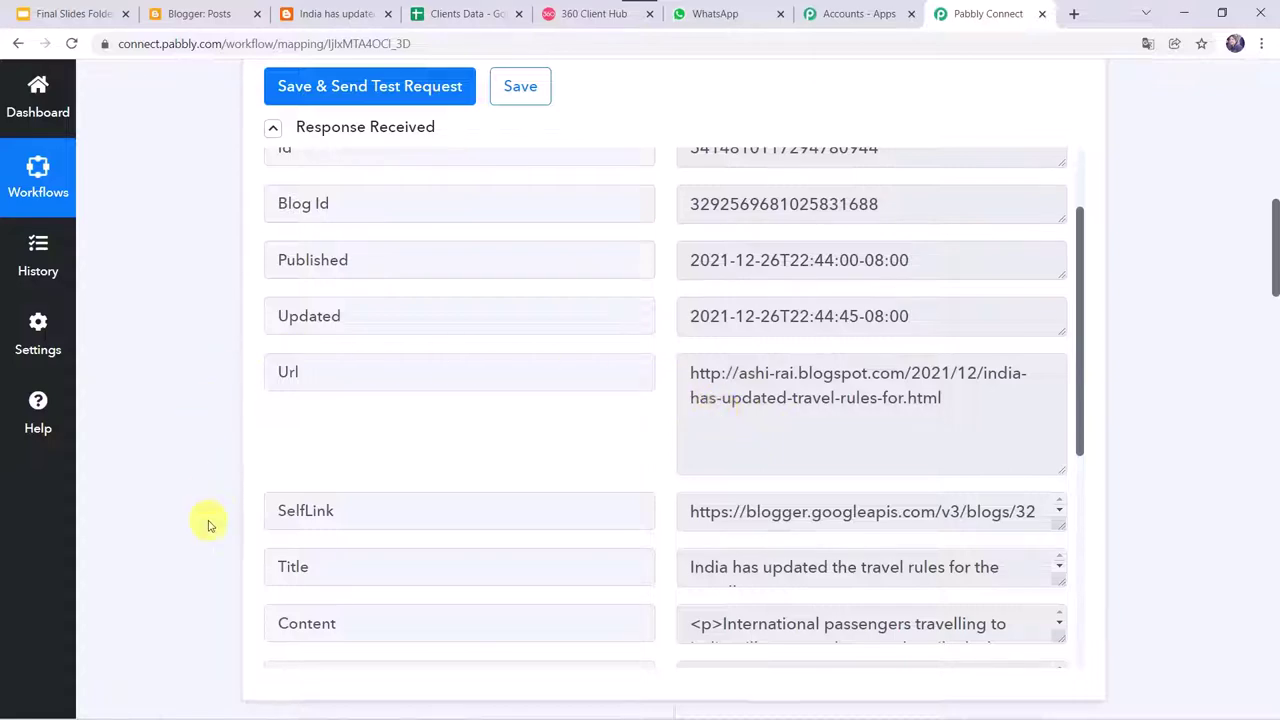
Add a Bitly action after the Iterator and choose Shorten Link as its action event
scroll(209, 525, down, 20)
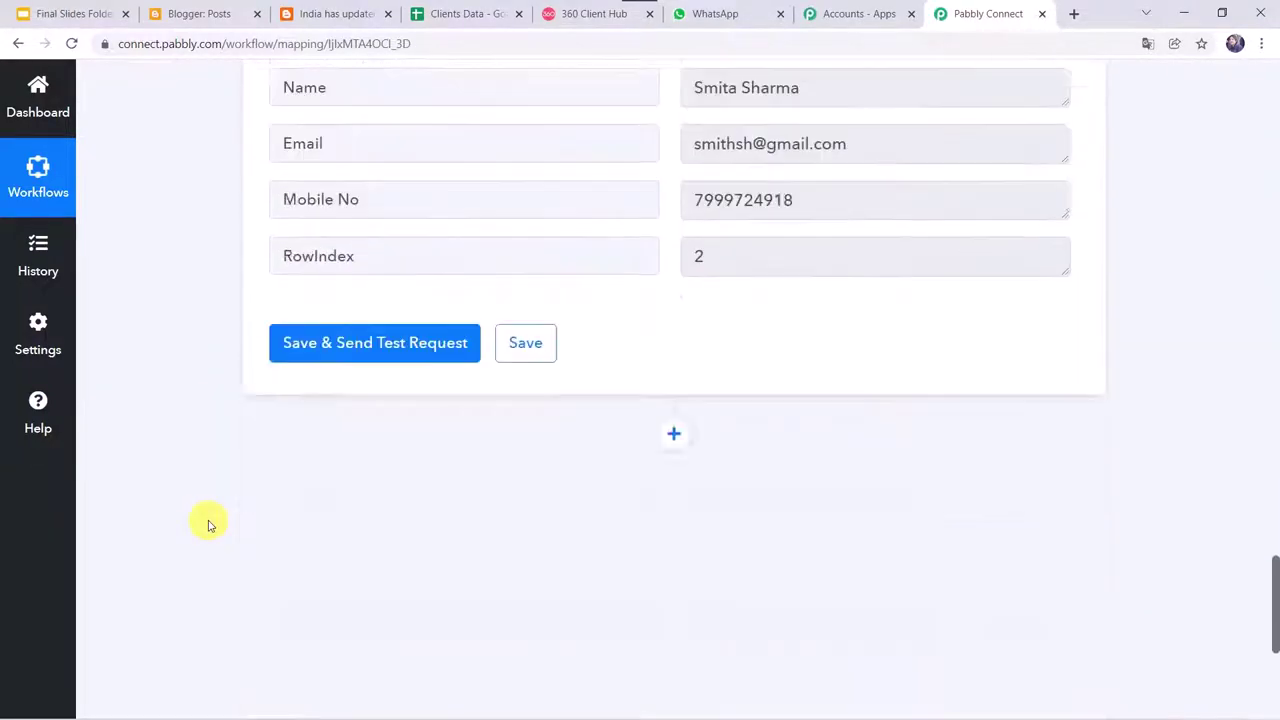
scroll(209, 525, down, 2)
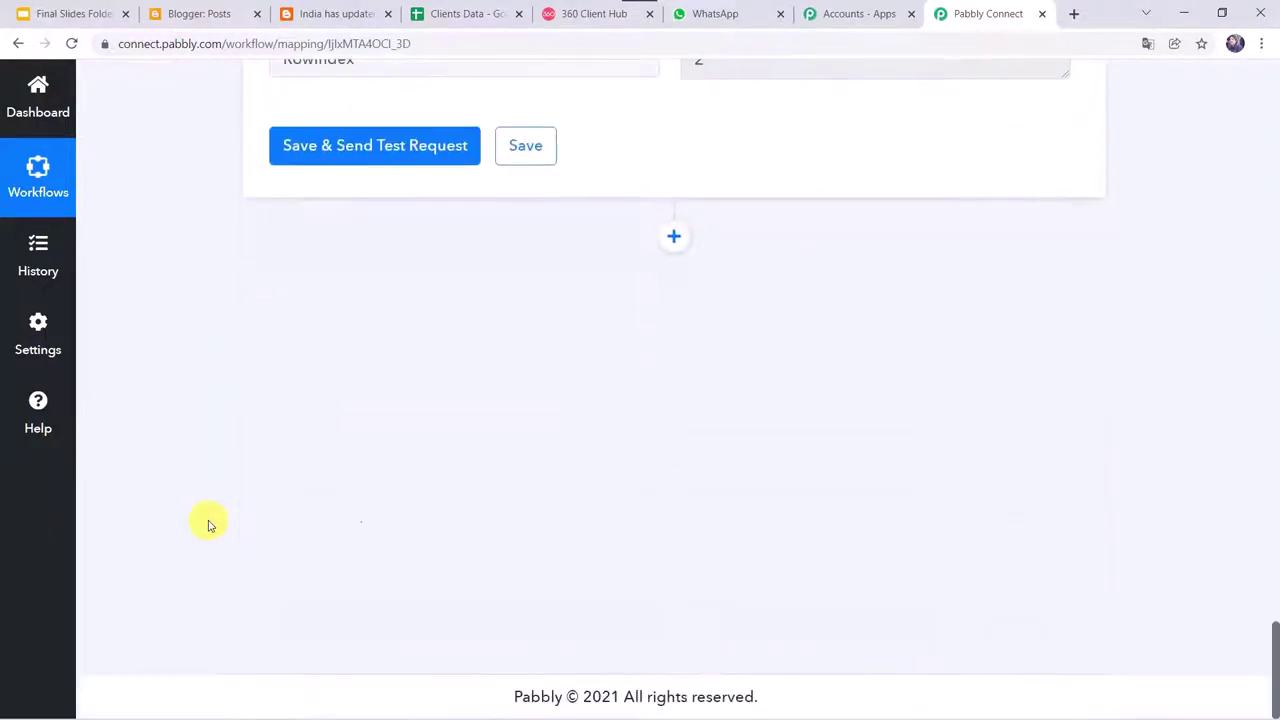
click(680, 240)
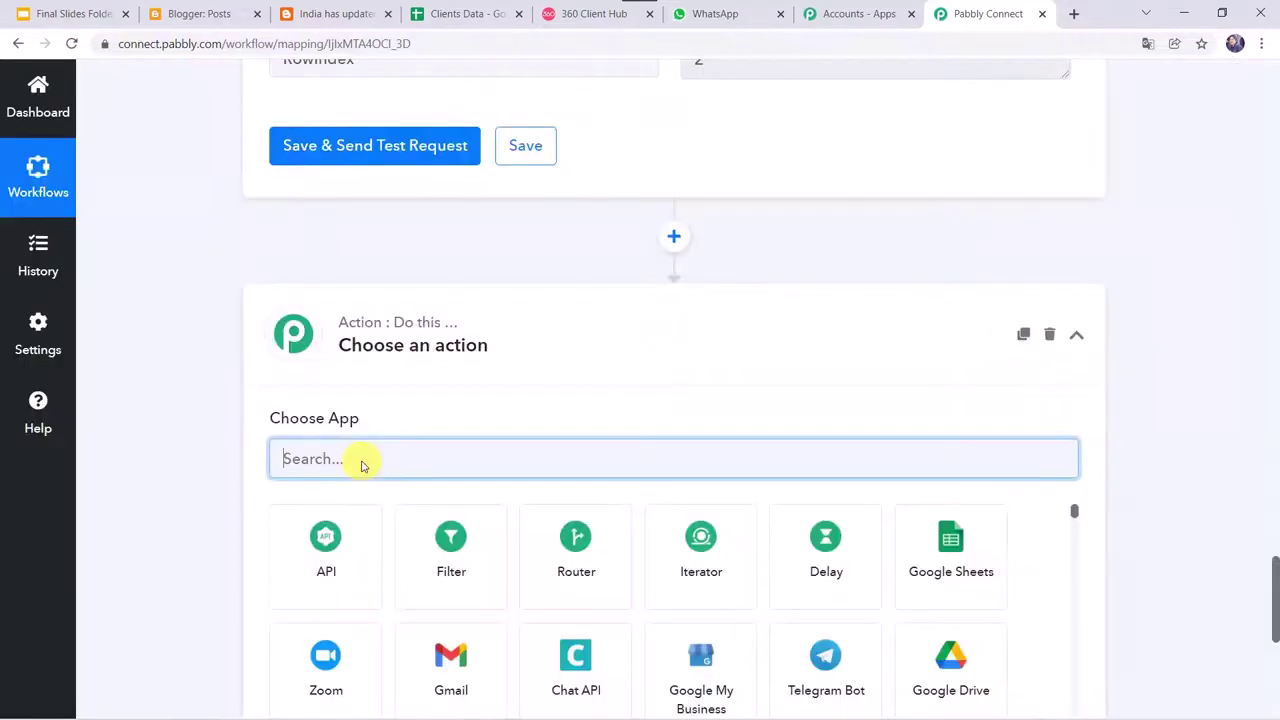
click(362, 460)
scroll(362, 460, down, 2)
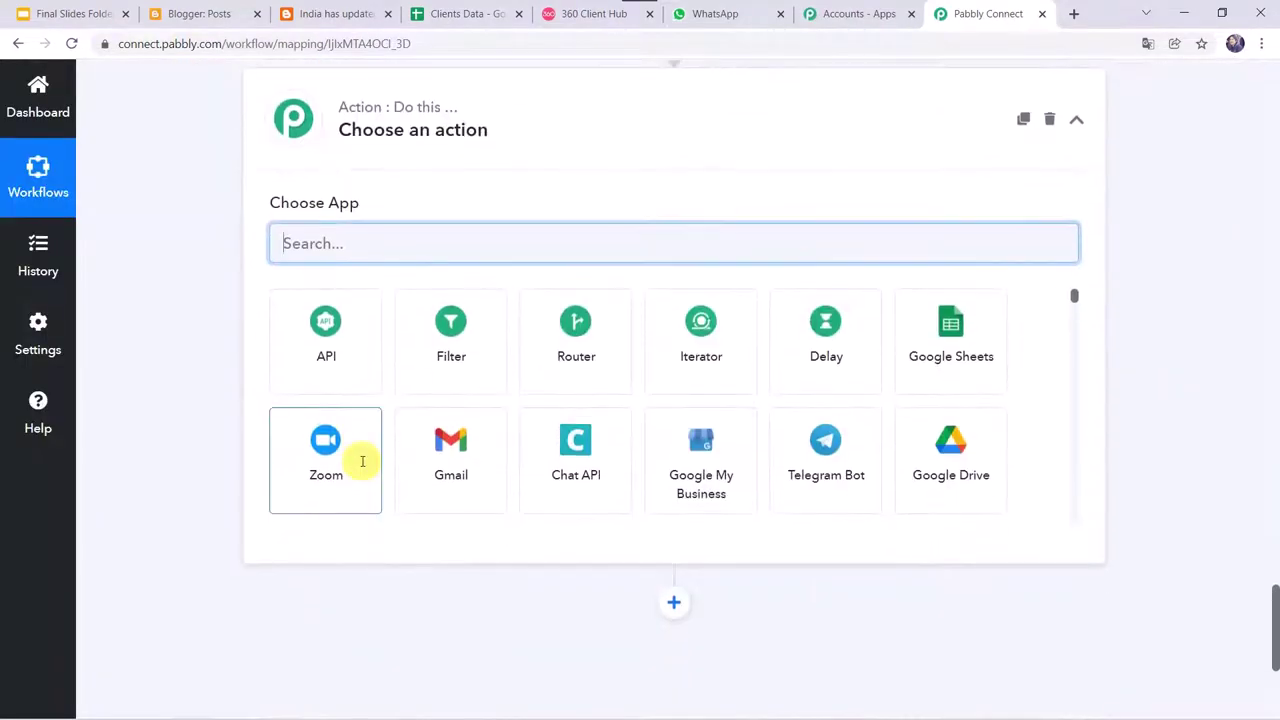
text(Bit)
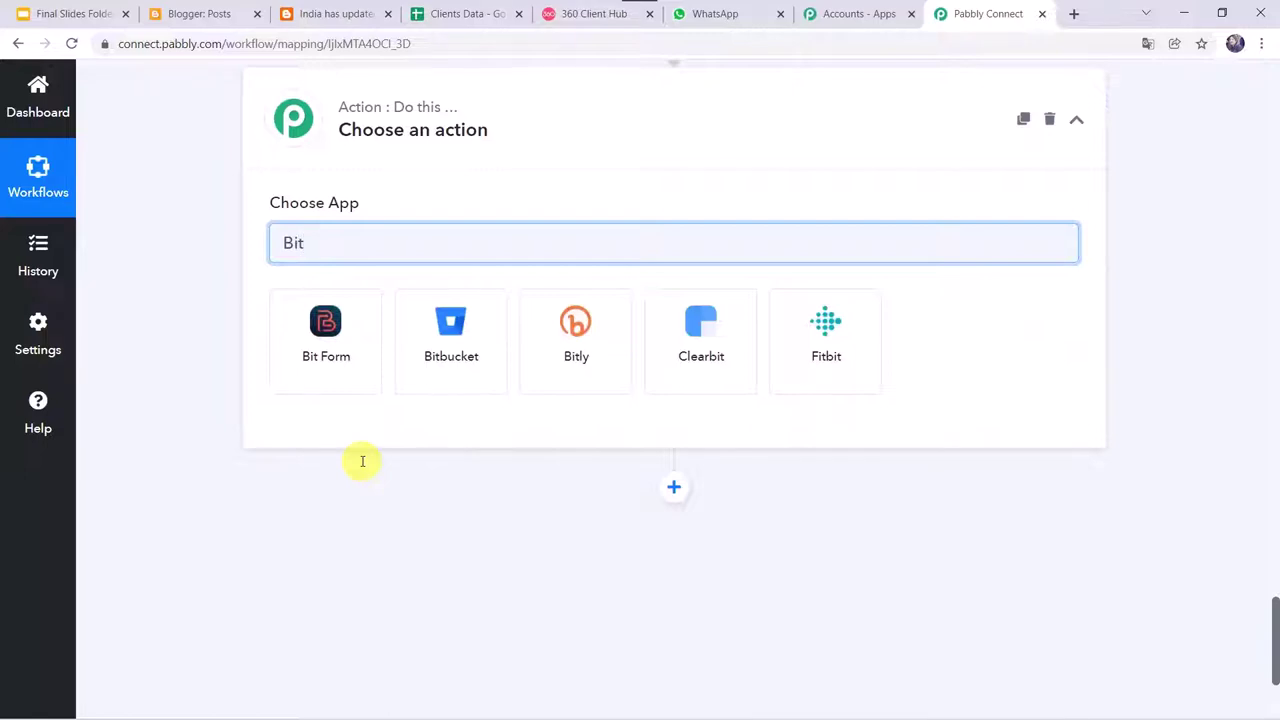
click(603, 335)
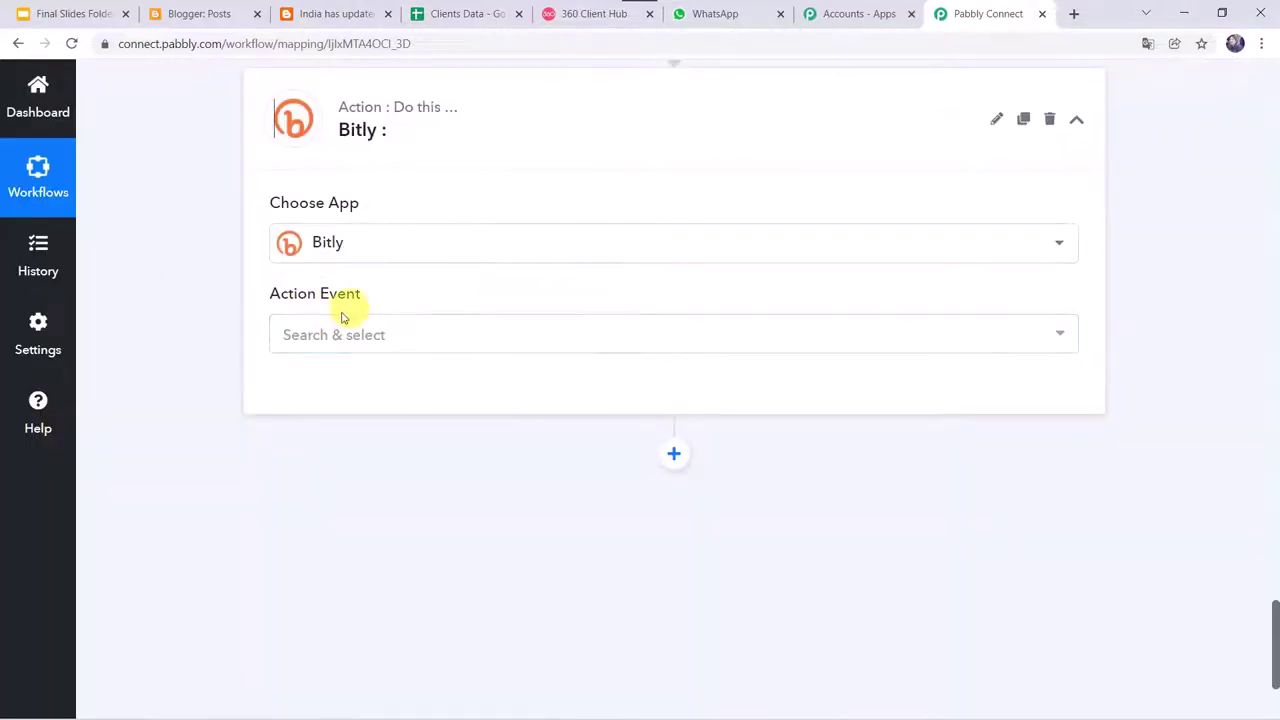
click(320, 334)
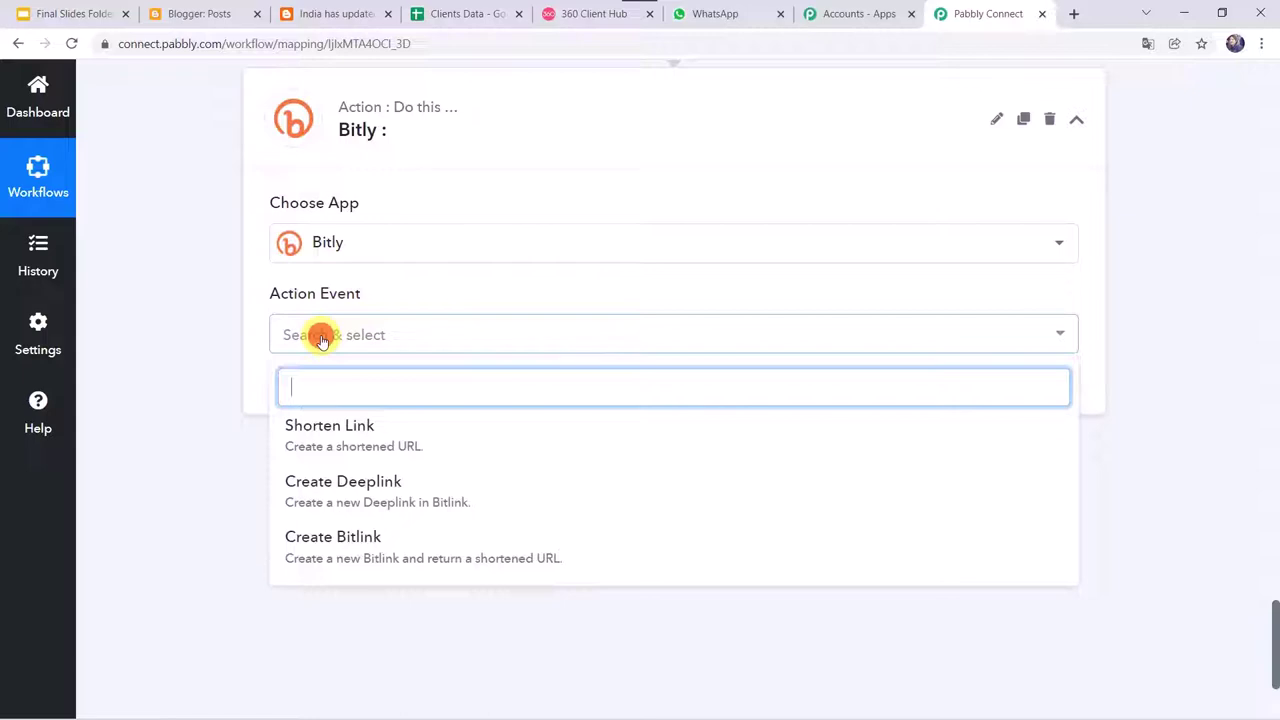
click(329, 428)
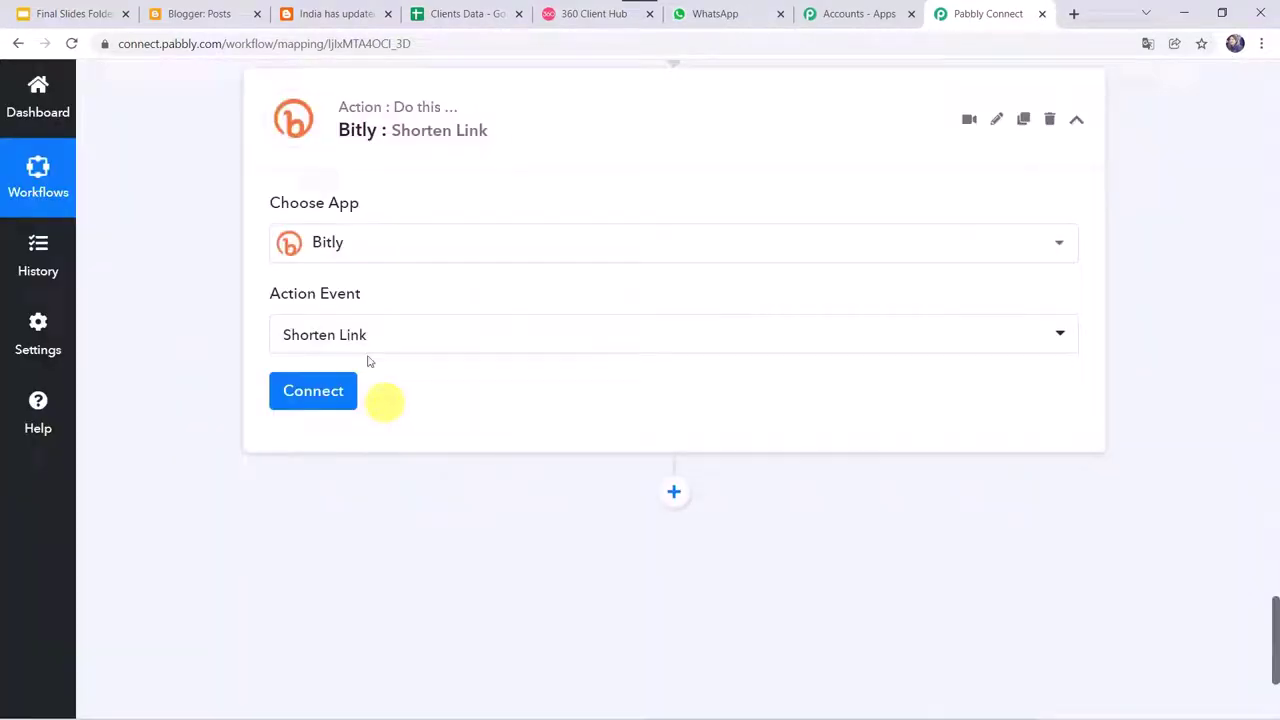
Add a new Bitly connection for the Shorten Link action and authorize Pabbly's access to the Bitly account
click(299, 392)
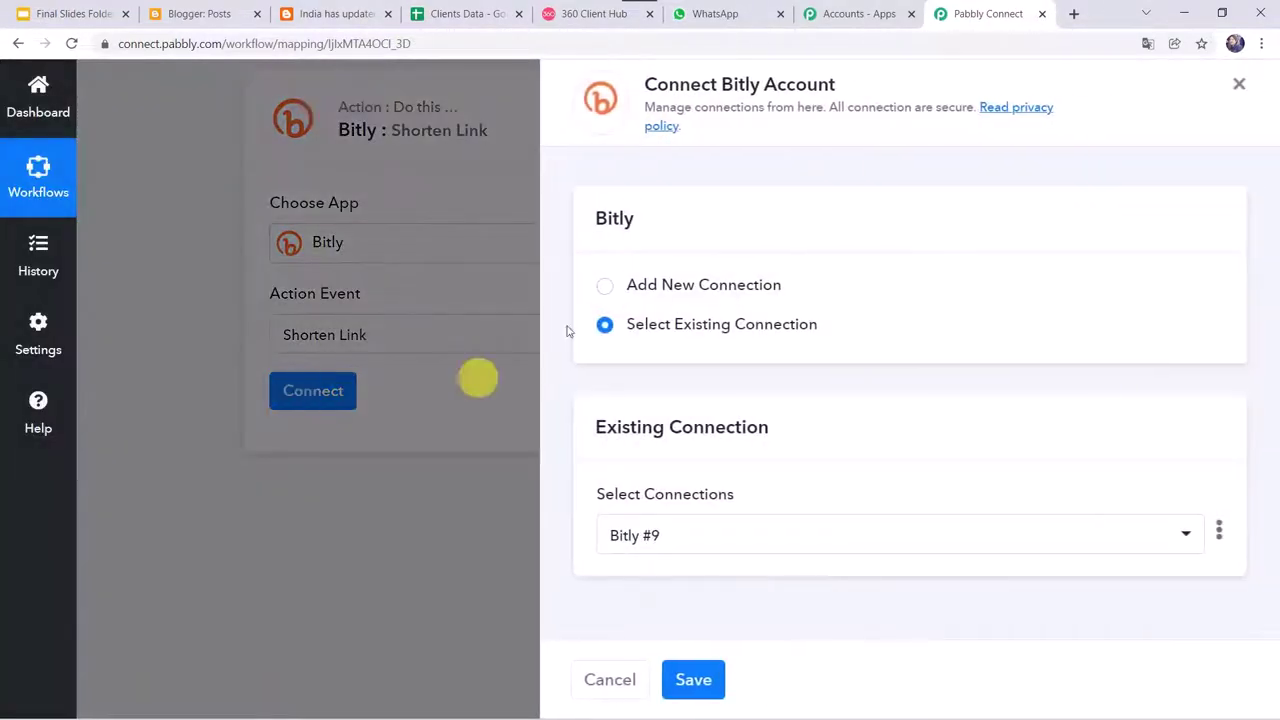
click(630, 287)
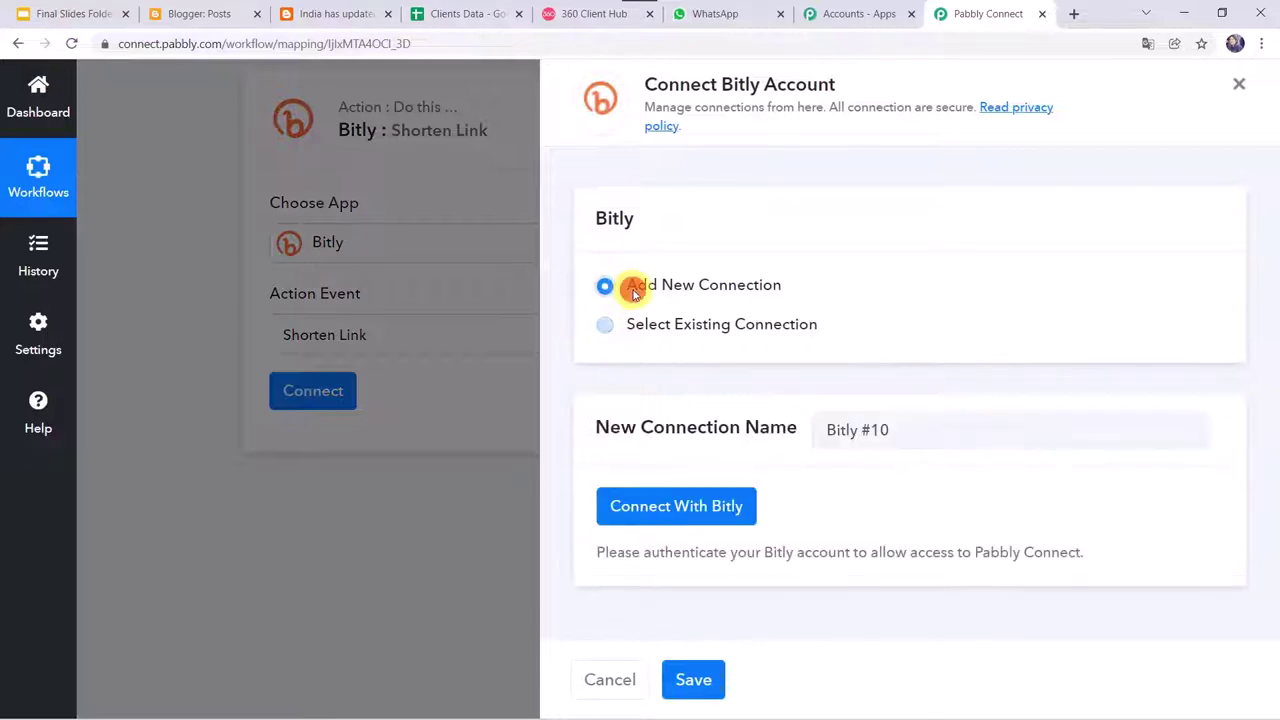
click(697, 507)
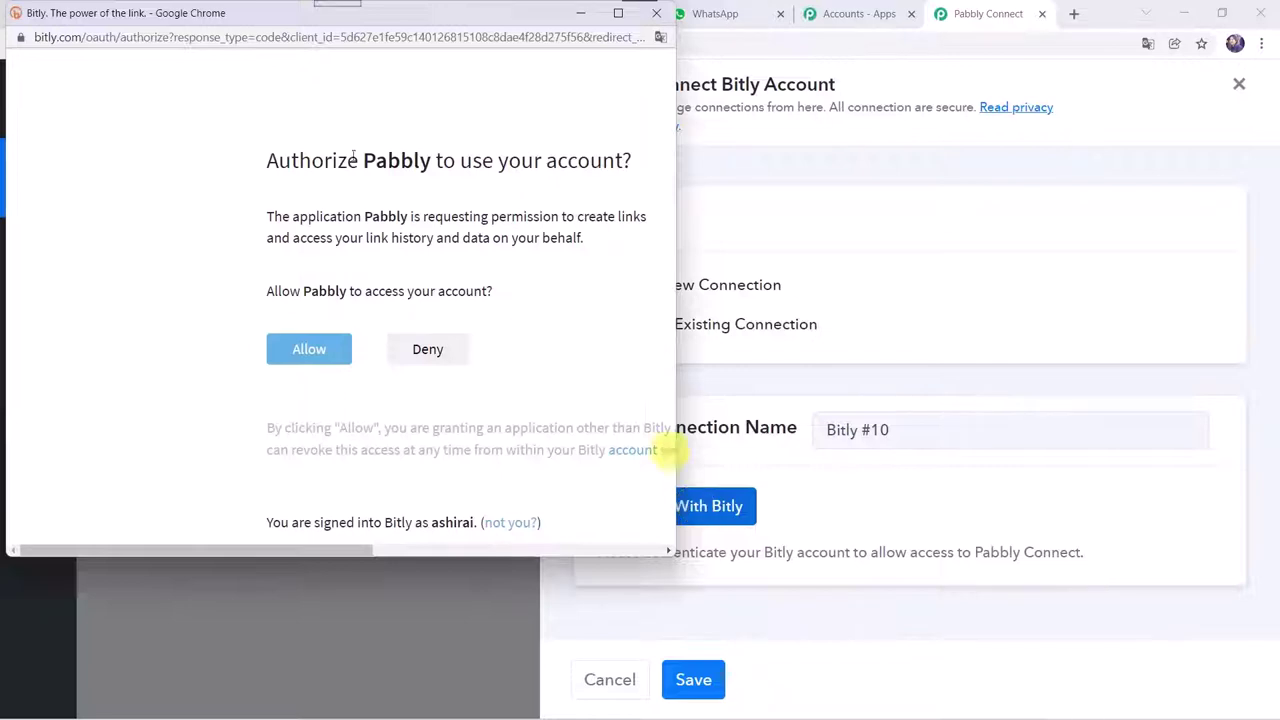
click(310, 349)
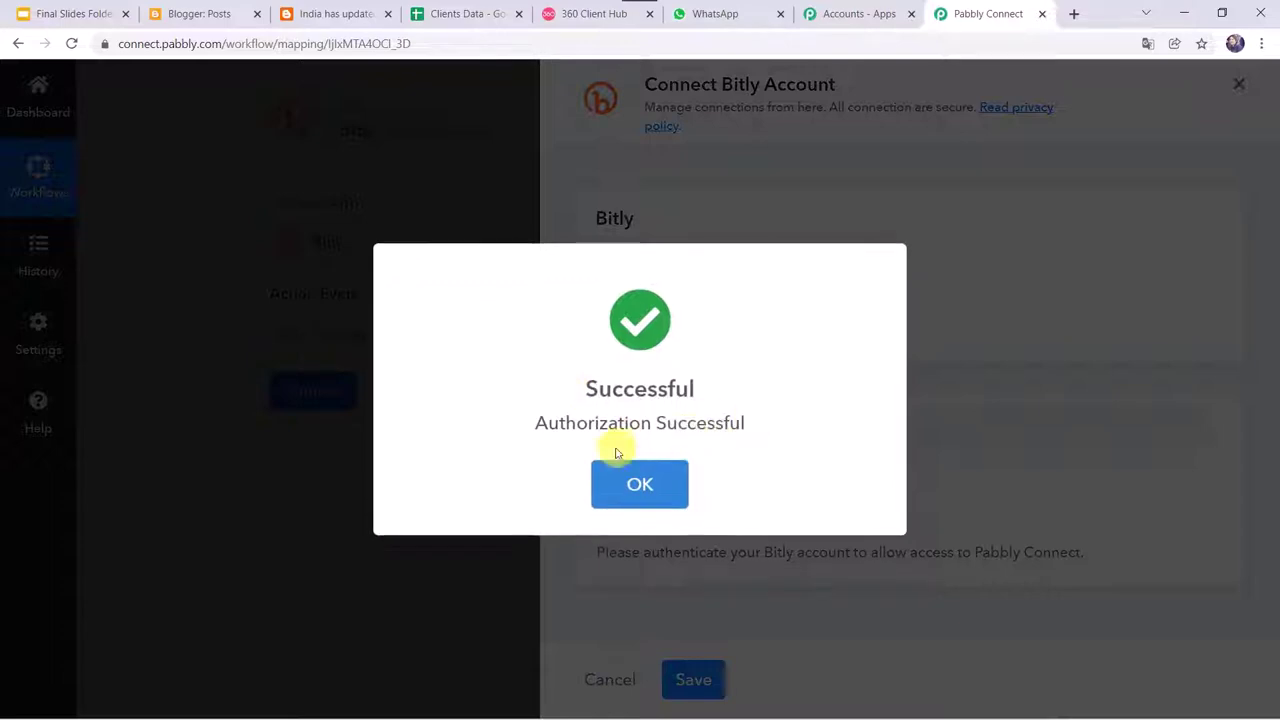
click(628, 478)
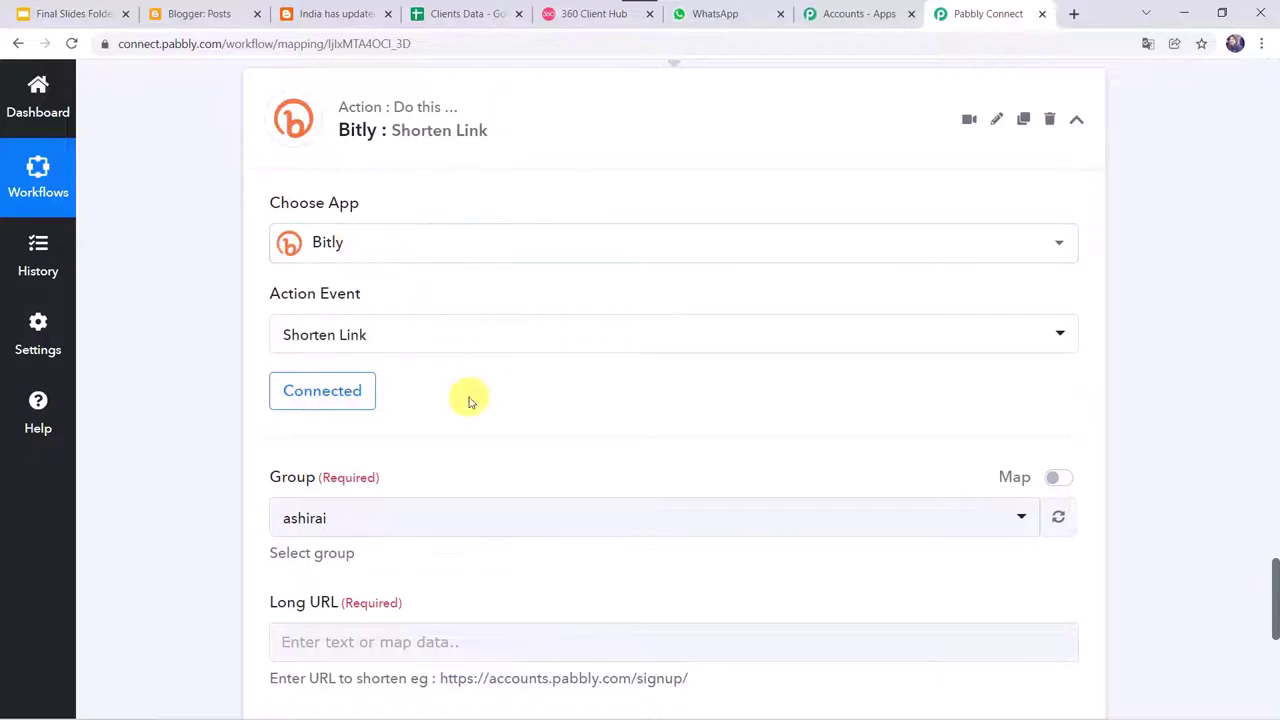
Map the Blogger post's Url into the Bitly action's Long URL field, then save and send a test request
scroll(470, 402, down, 1)
scroll(470, 402, down, 3)
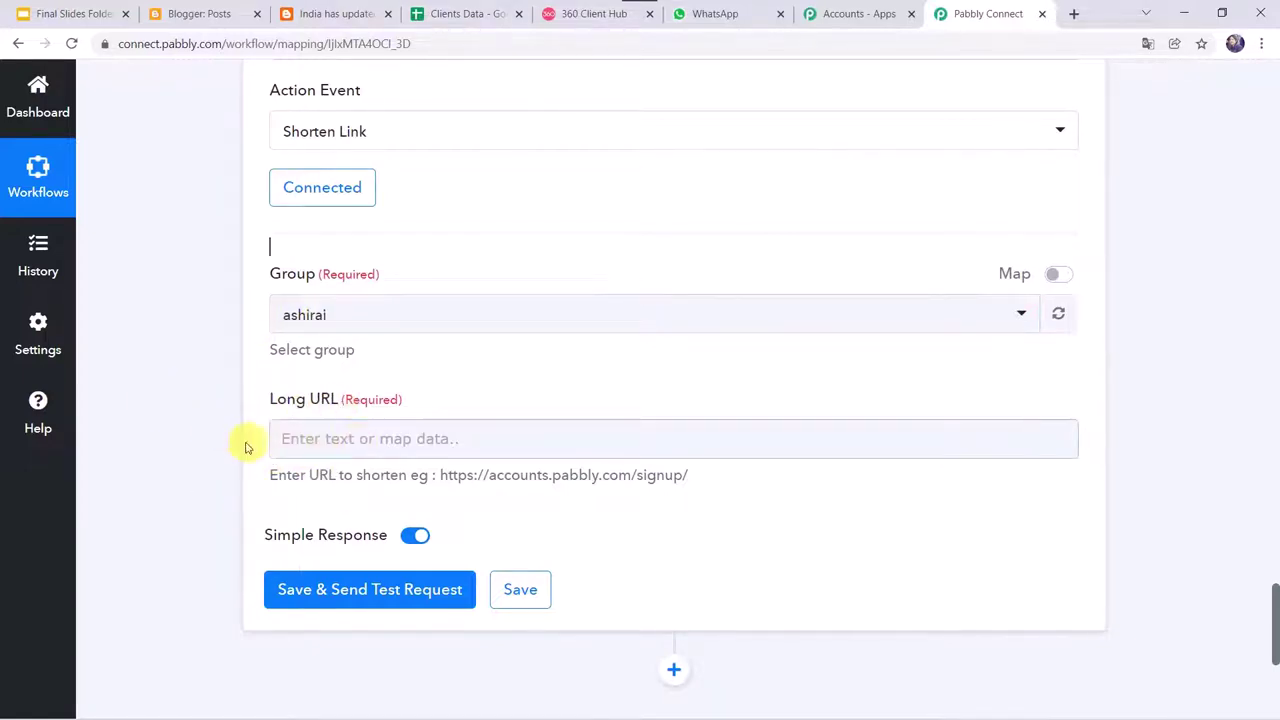
scroll(211, 352, up, 15)
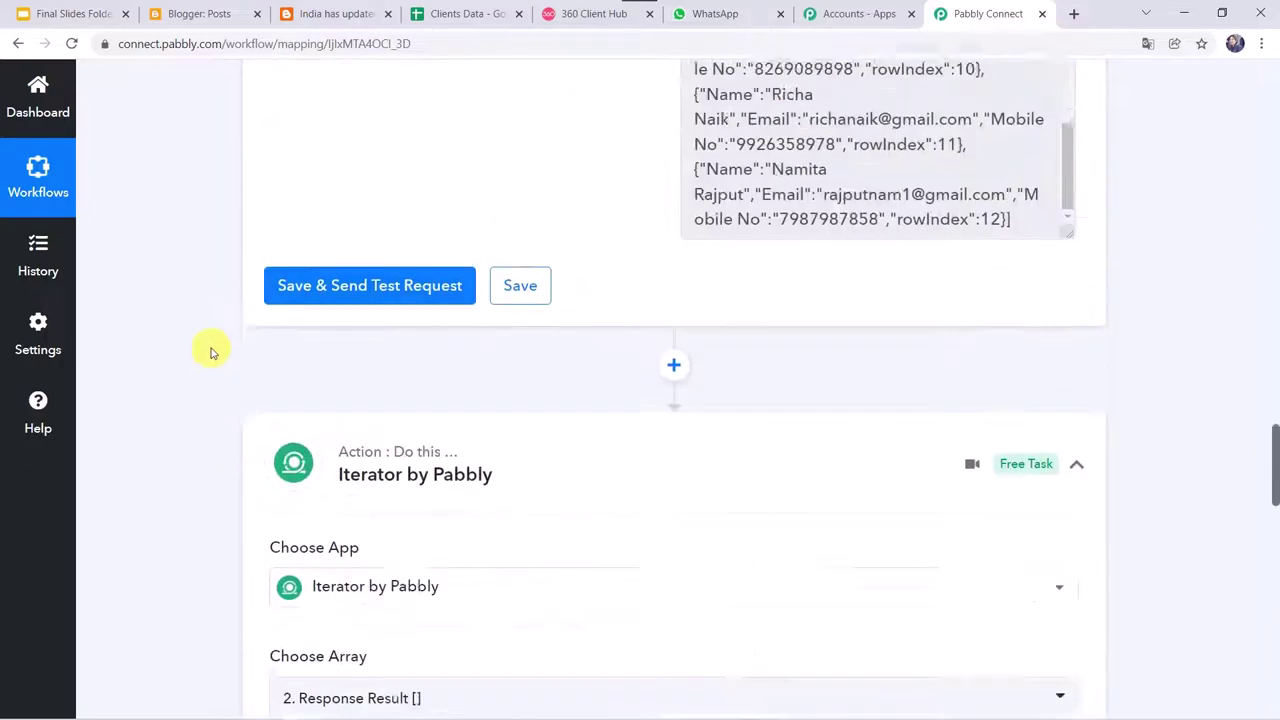
scroll(211, 352, up, 1)
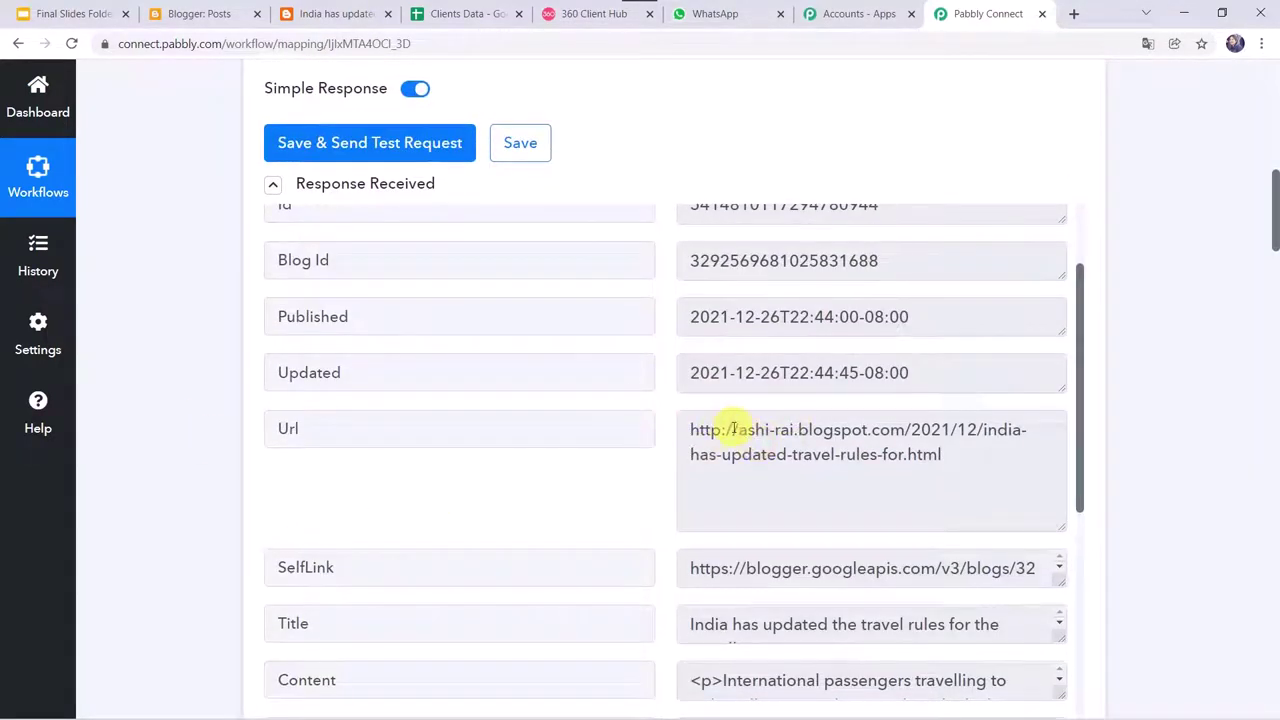
scroll(167, 564, down, 20)
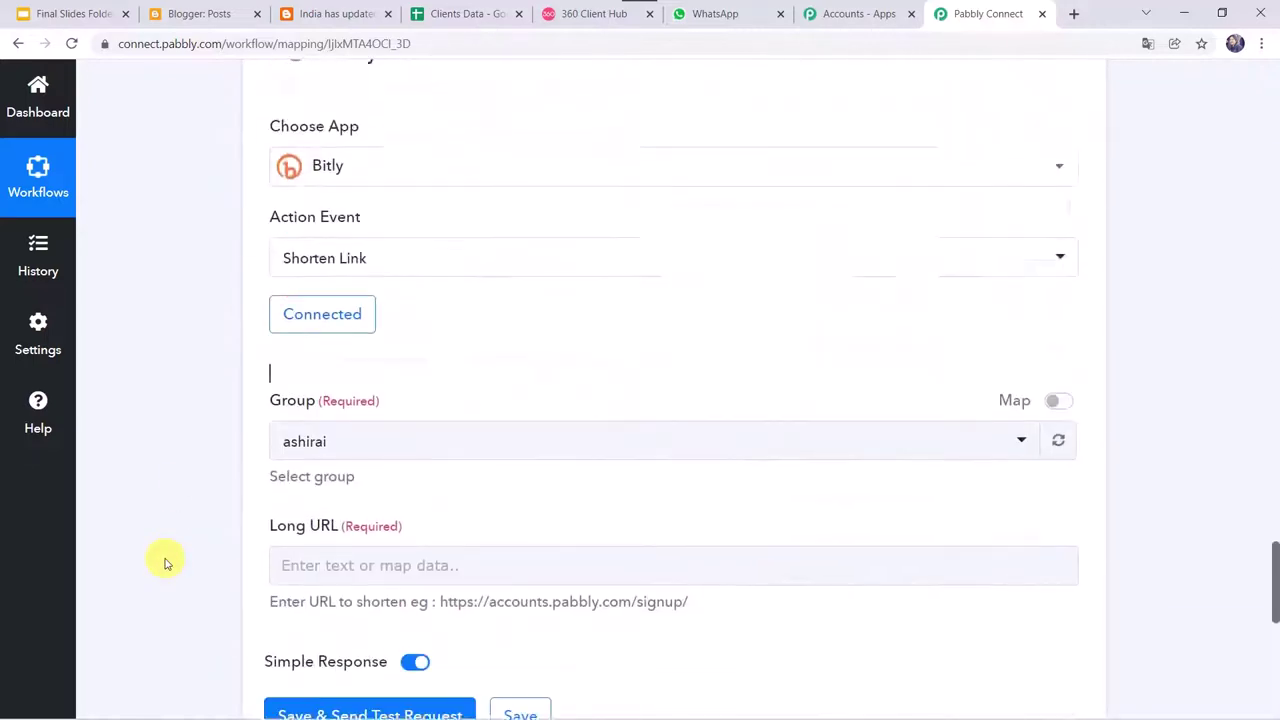
scroll(167, 564, down, 3)
click(358, 291)
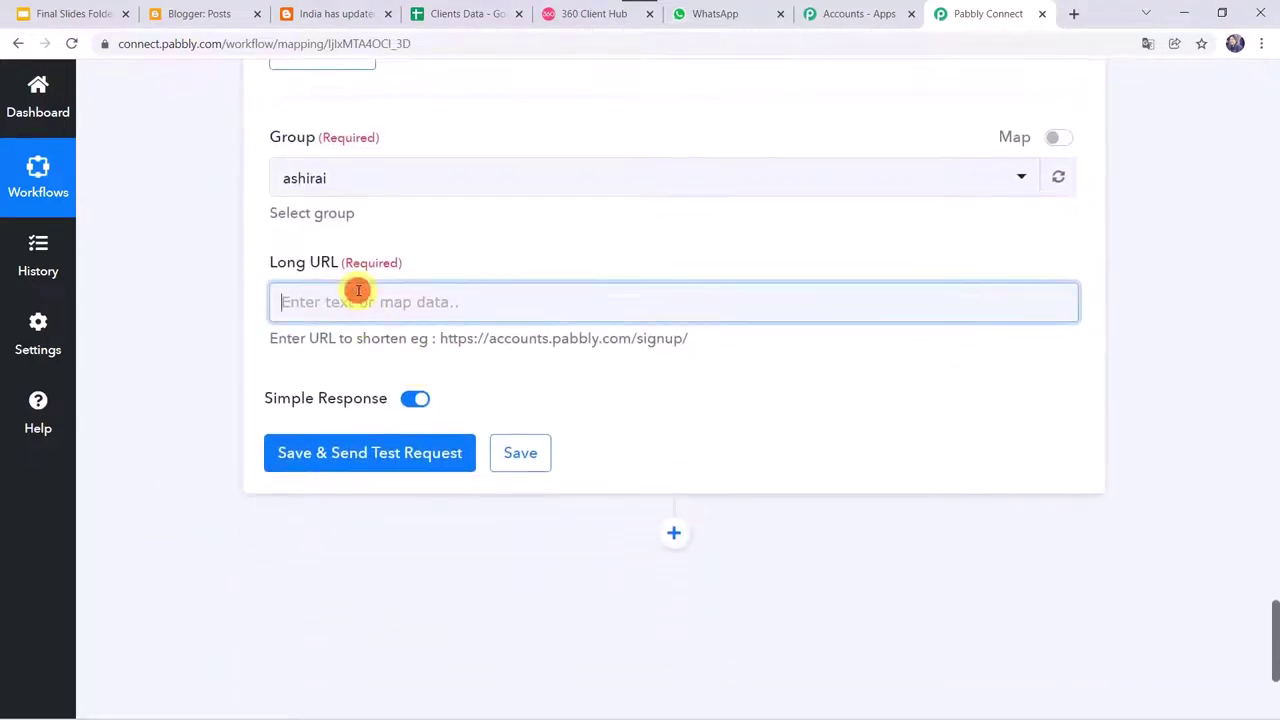
click(368, 450)
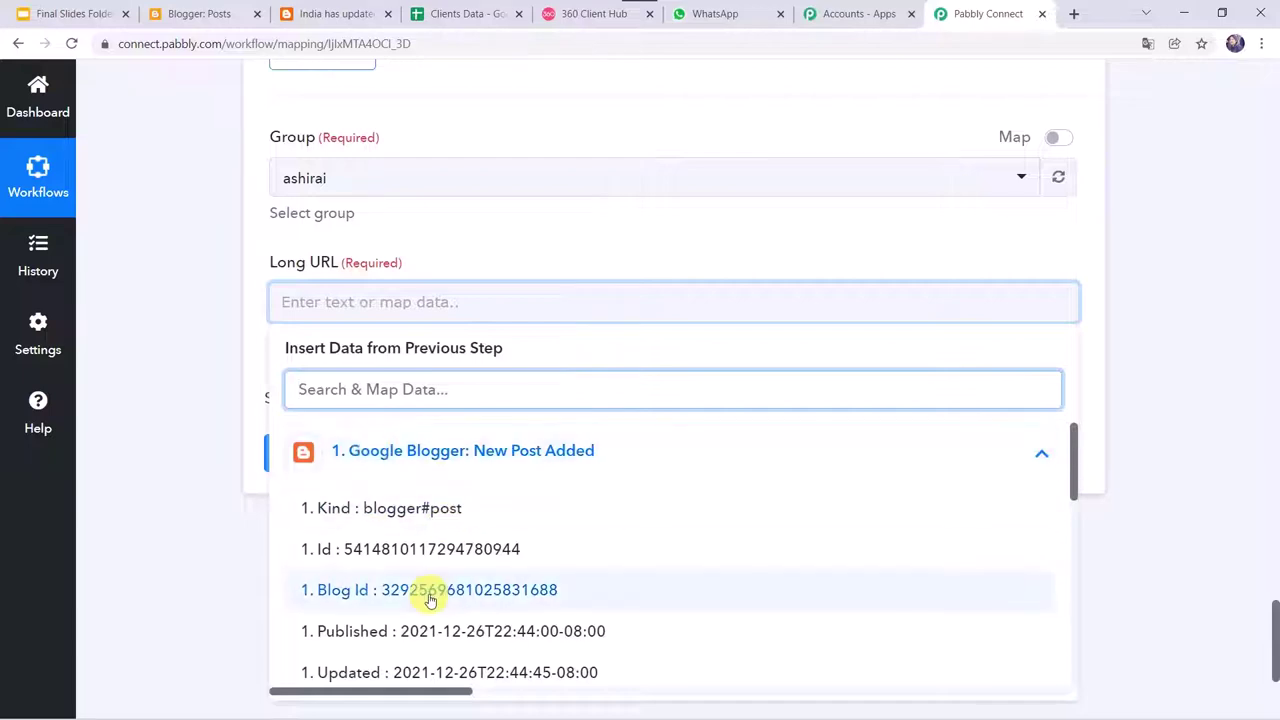
scroll(430, 598, down, 2)
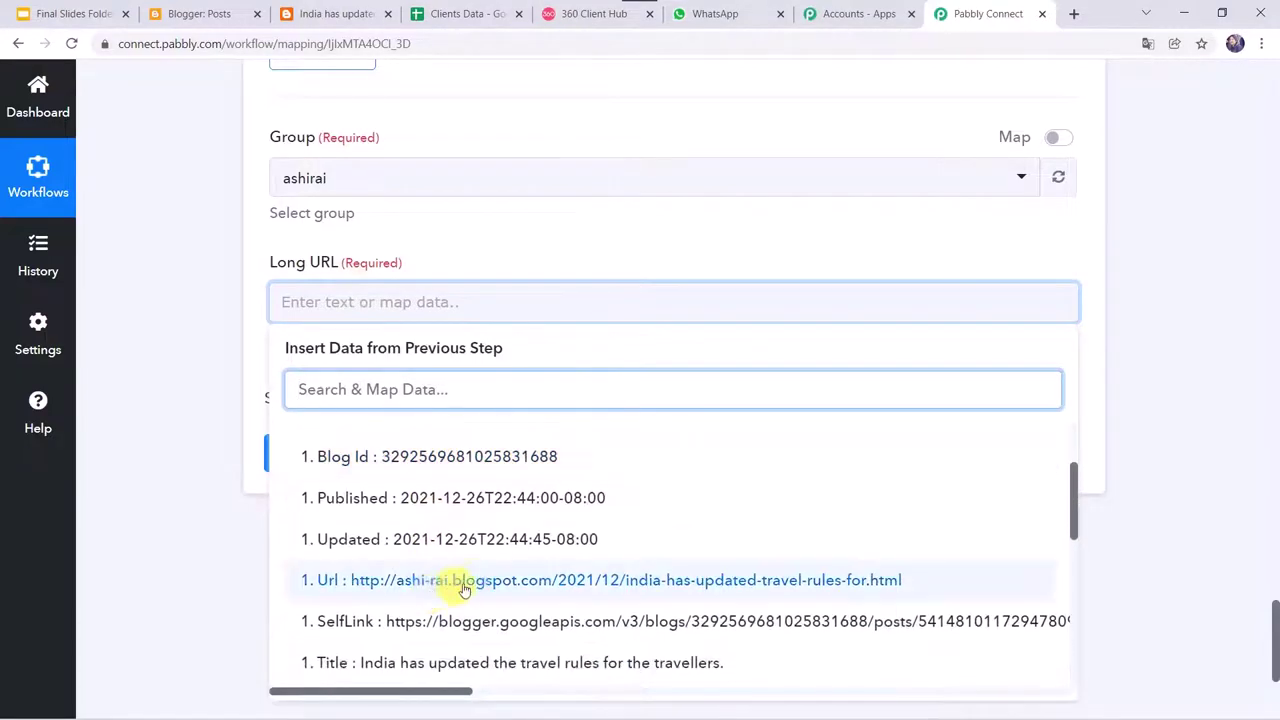
click(476, 584)
click(186, 394)
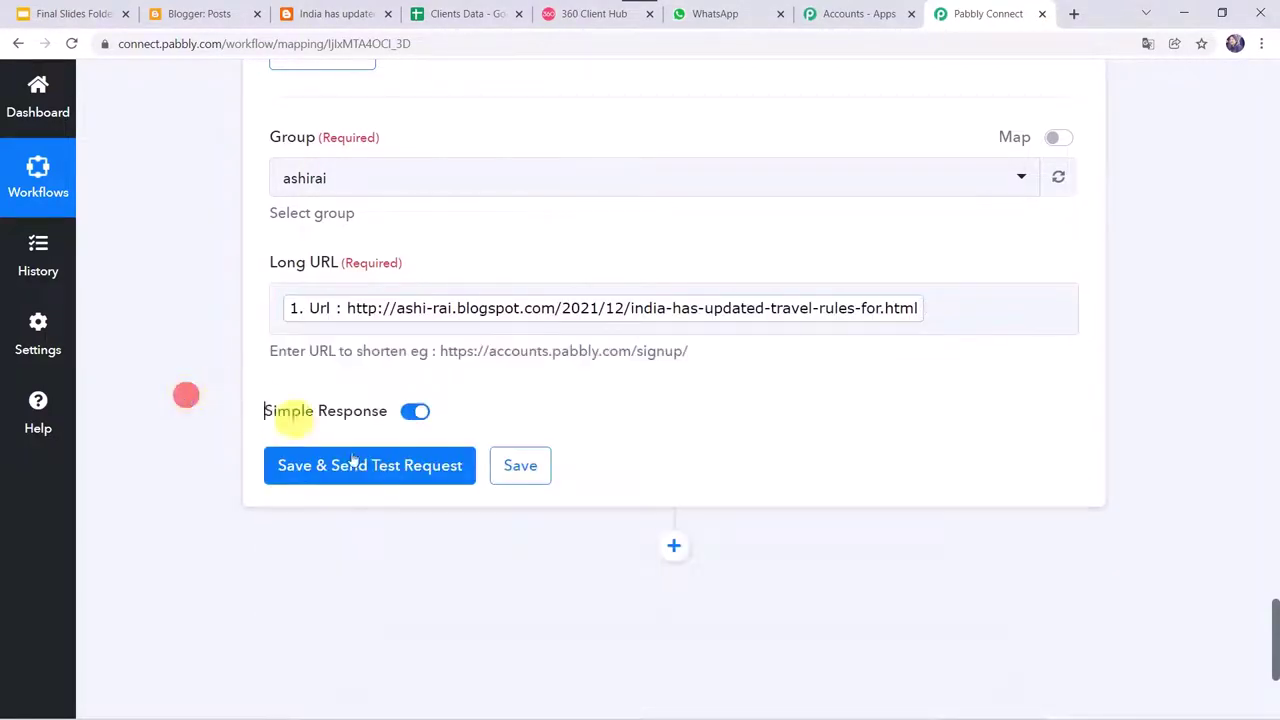
click(393, 472)
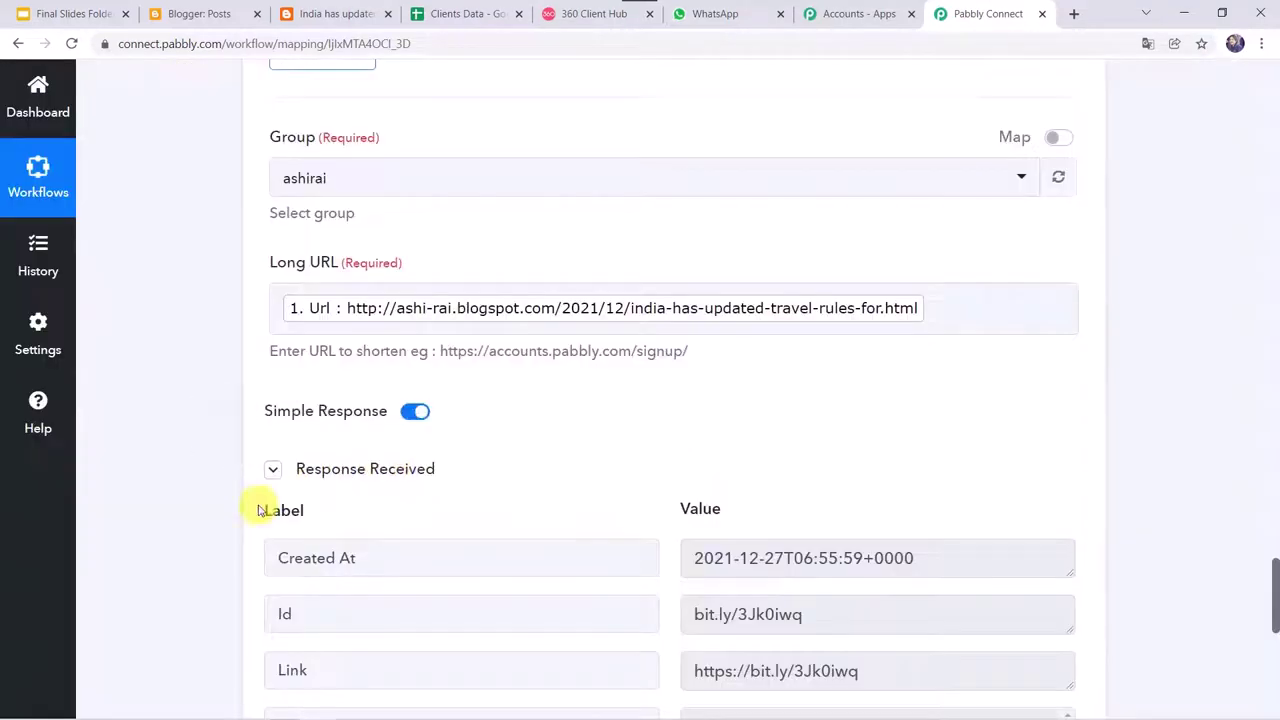
scroll(251, 508, down, 2)
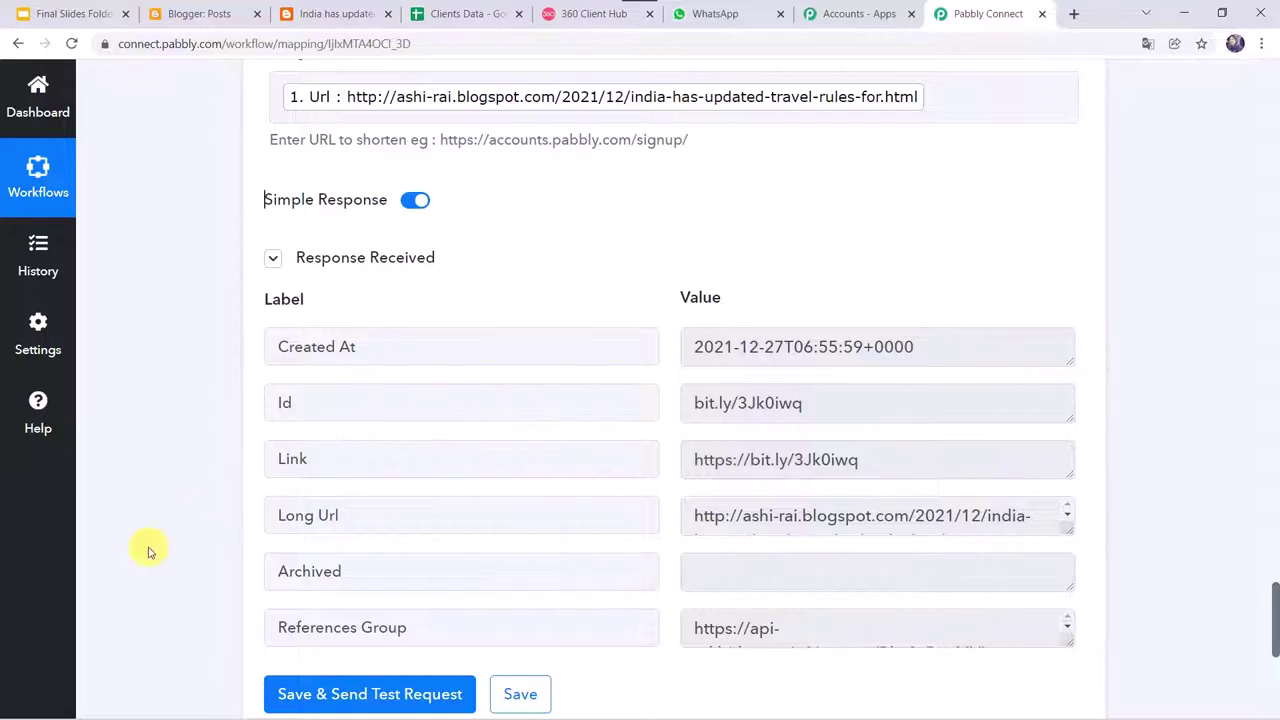
Add a WhatsApp by 360Dialog action after Bitly and choose Send Template Message as its action event
scroll(146, 549, down, 5)
click(673, 301)
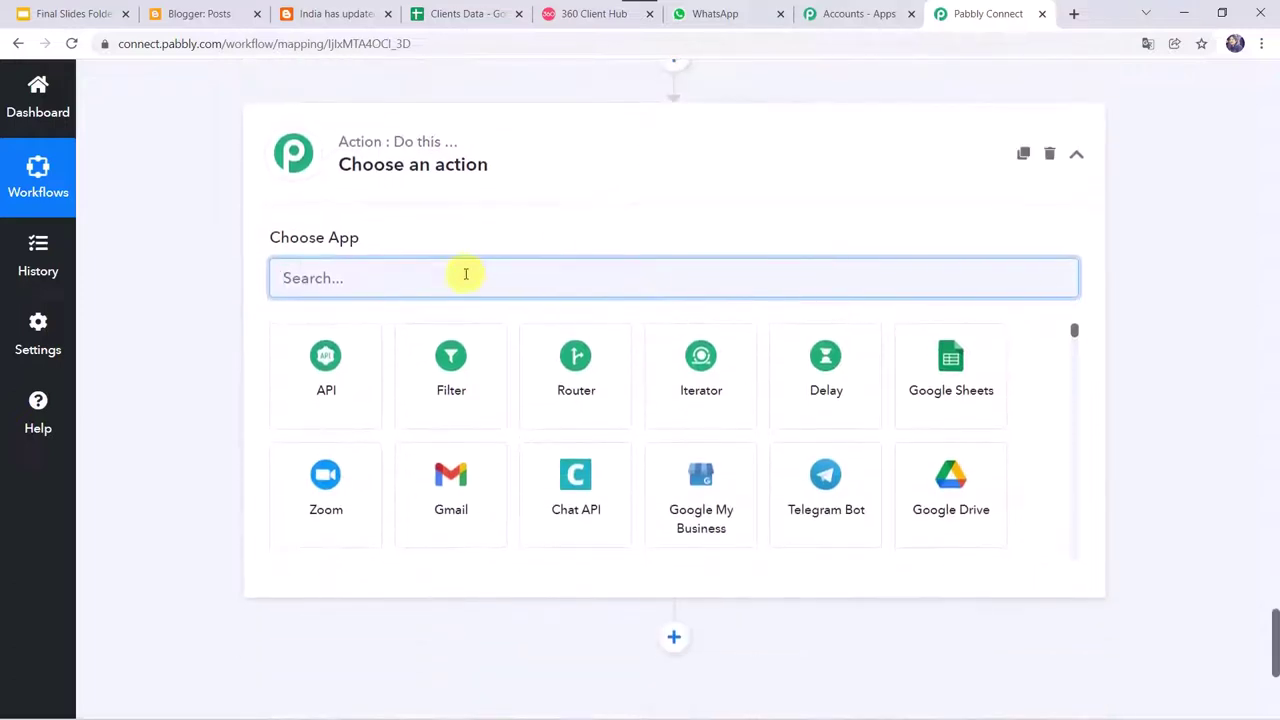
text(360)
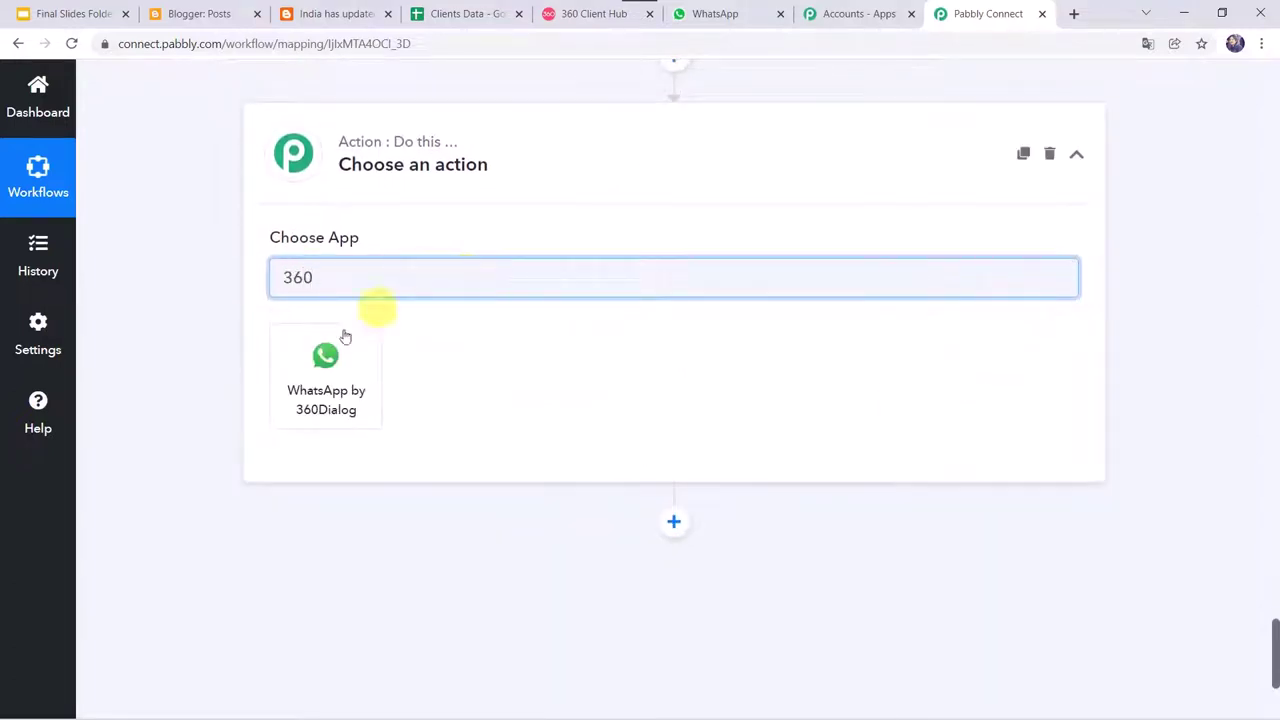
click(338, 390)
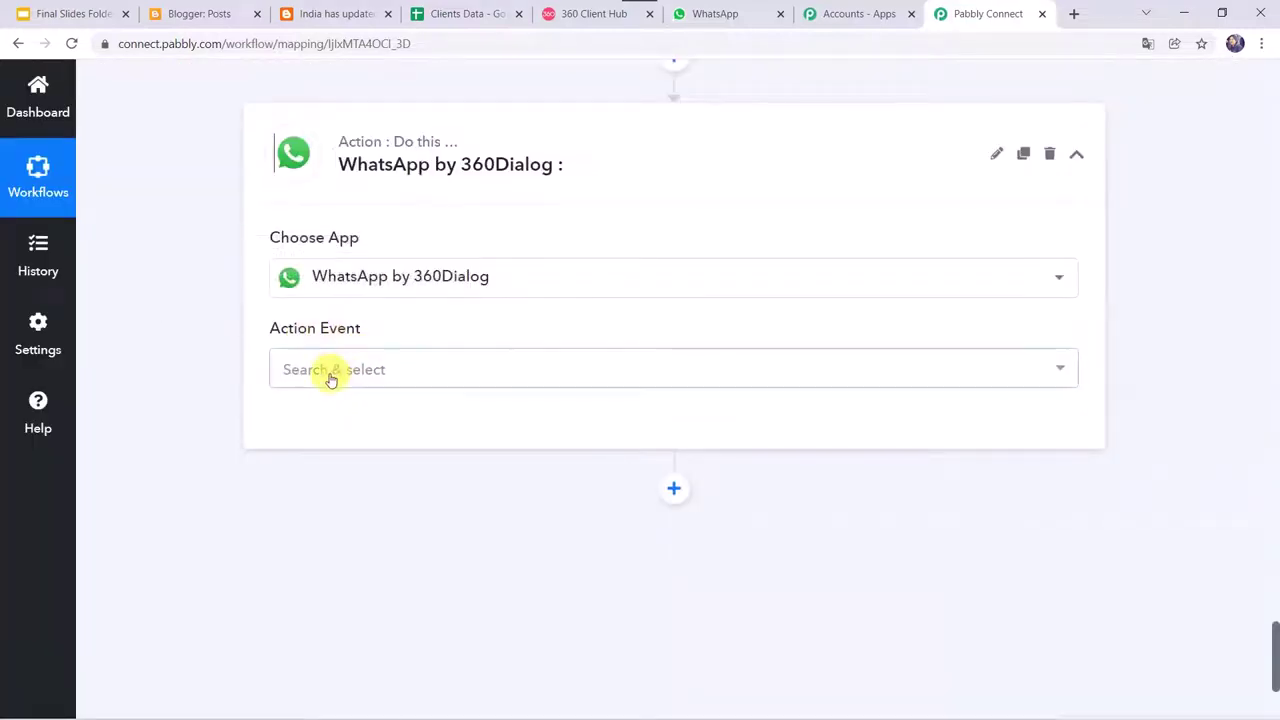
click(331, 375)
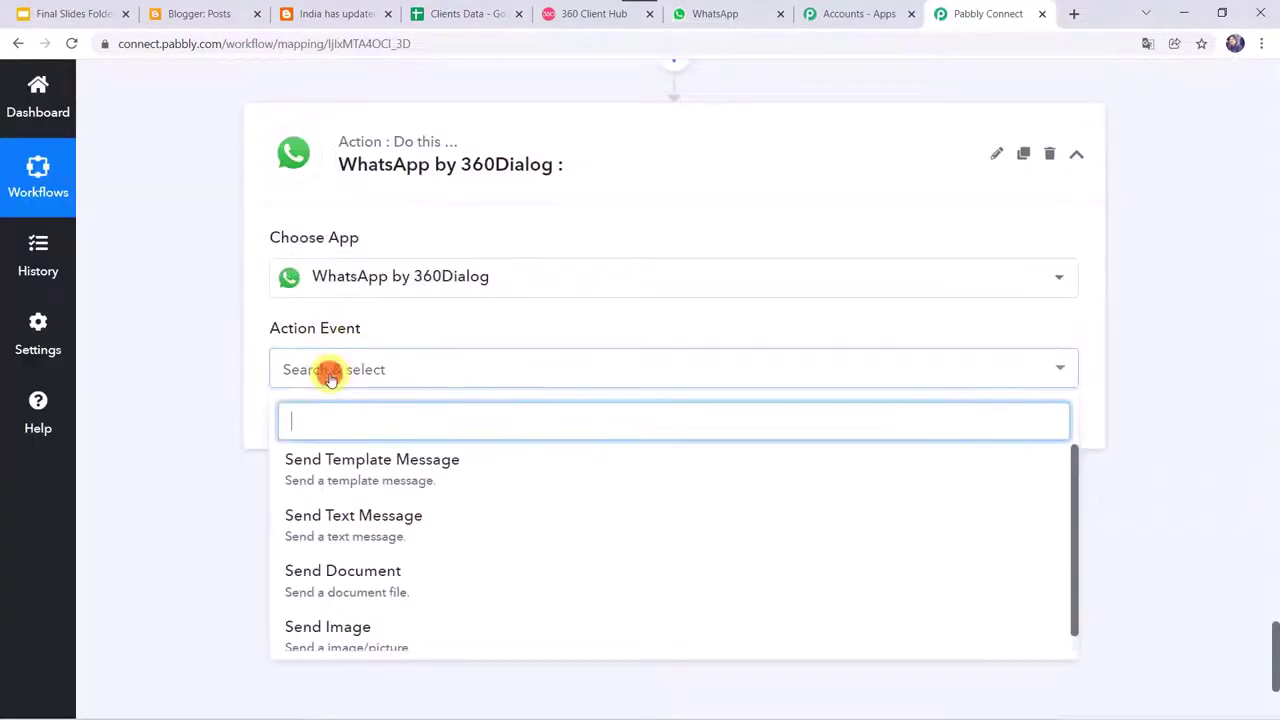
click(447, 478)
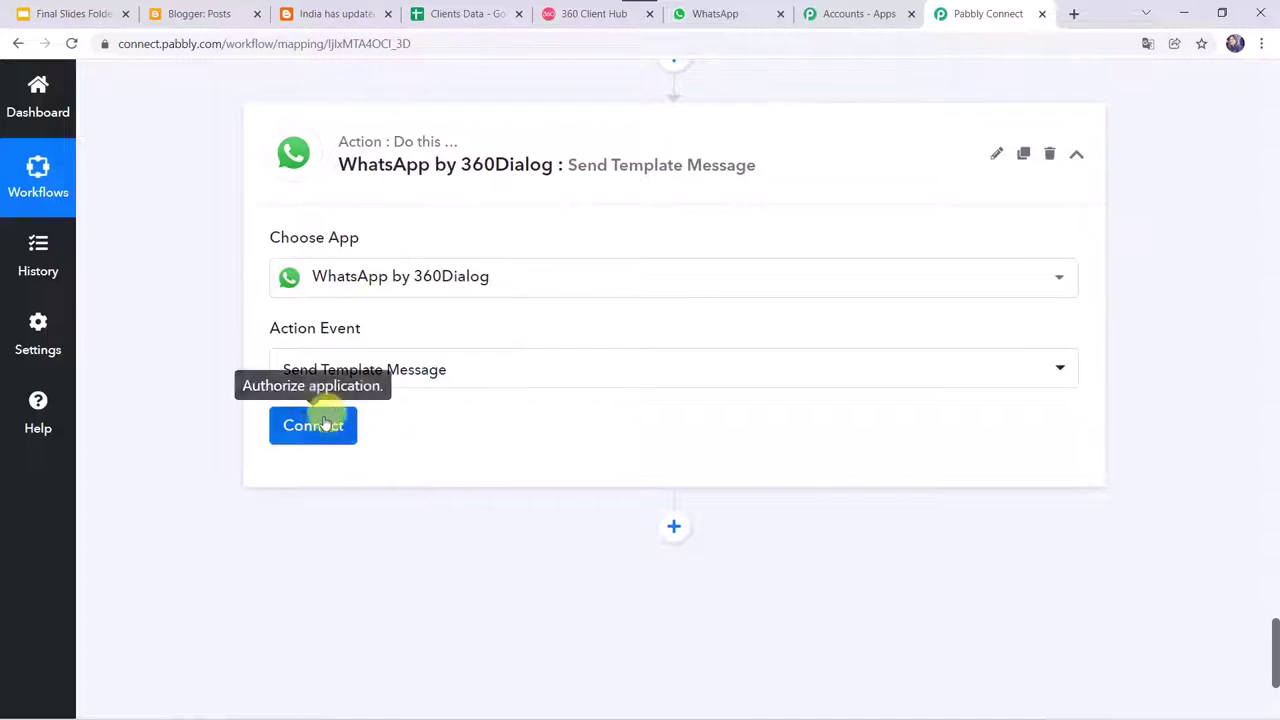
Open the connection setup for the WhatsApp by 360Dialog action with Add New Connection selected
click(324, 424)
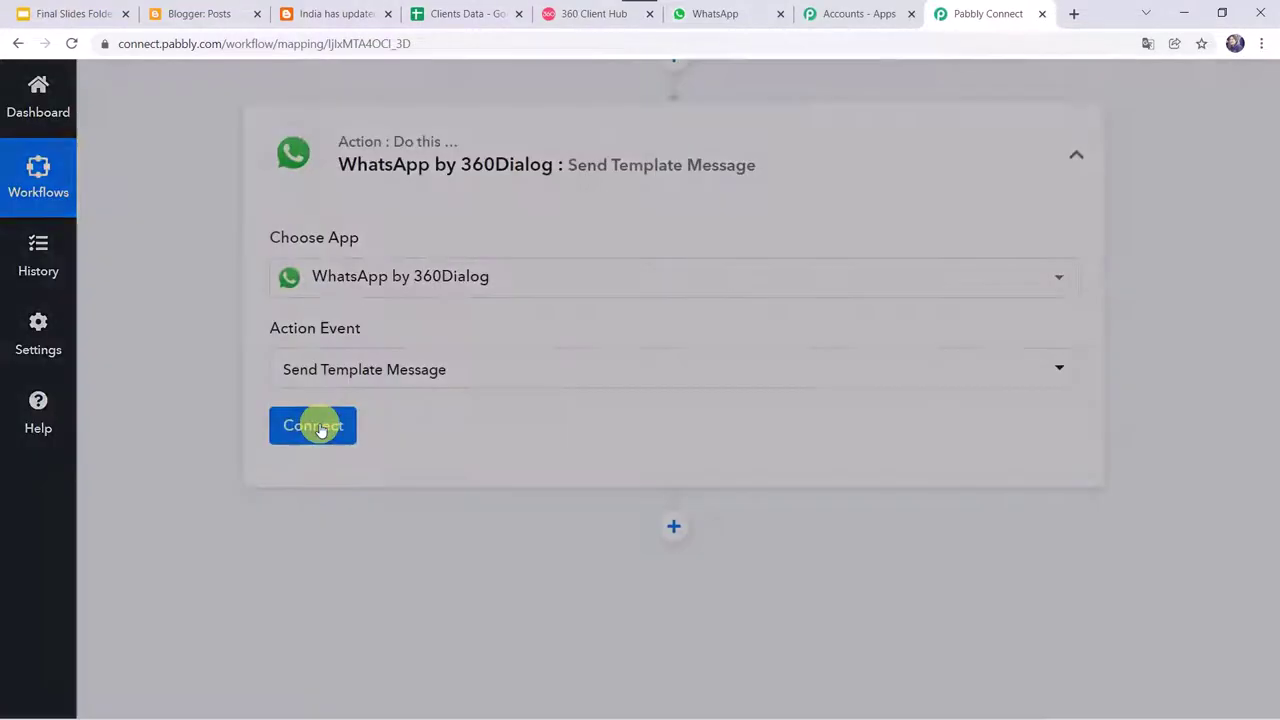
click(320, 428)
click(685, 287)
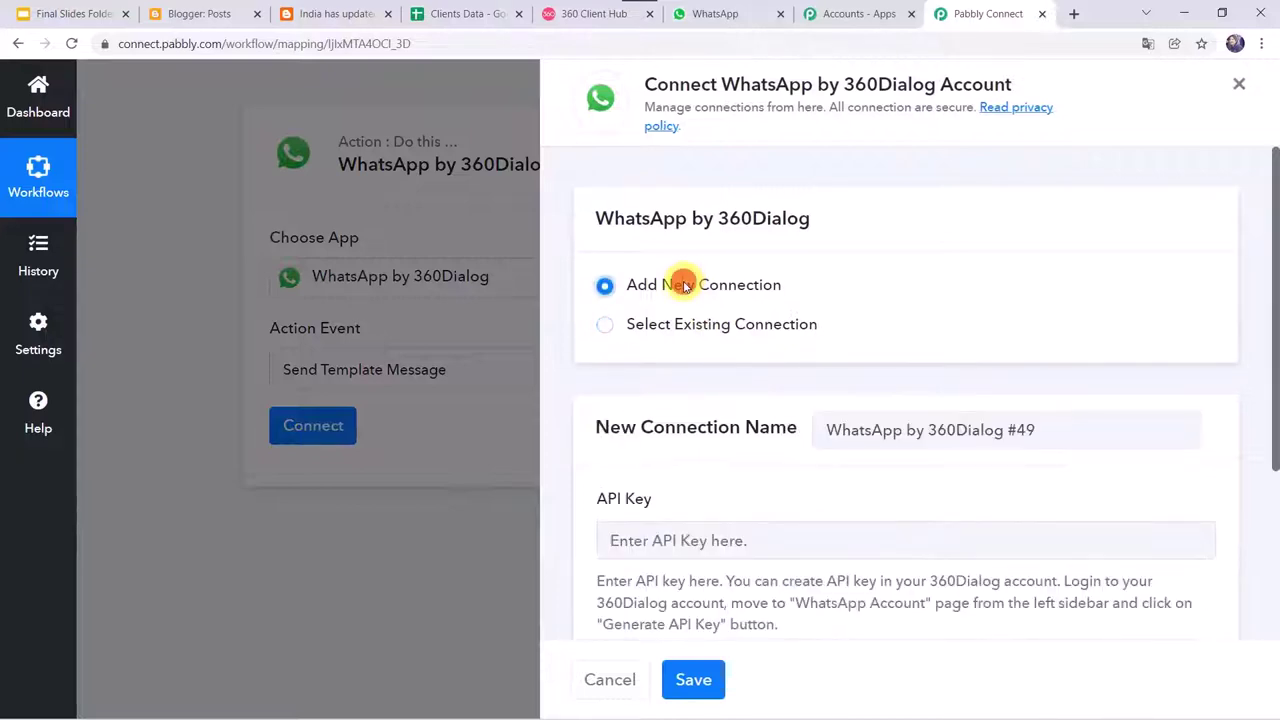
scroll(751, 383, down, 3)
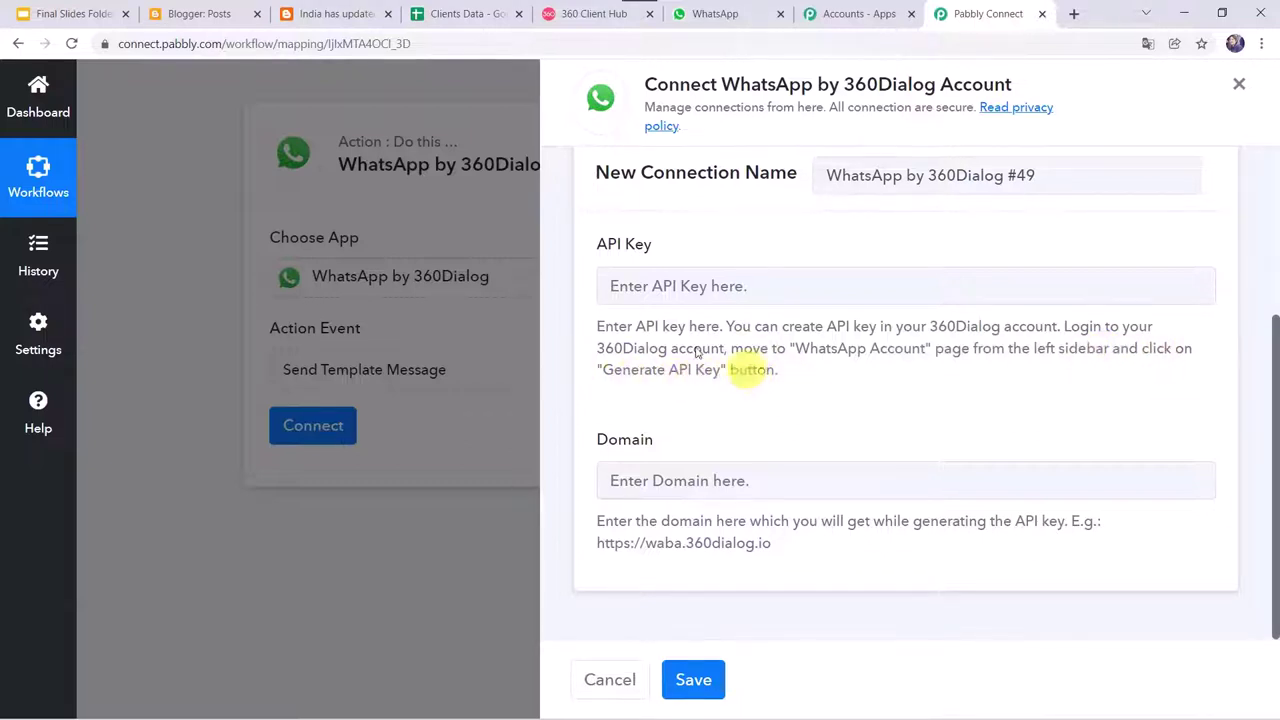
View the WhatsApp Accounts page in the 360 Client Hub, where API keys are generated, and return to Pabbly Connect
click(577, 17)
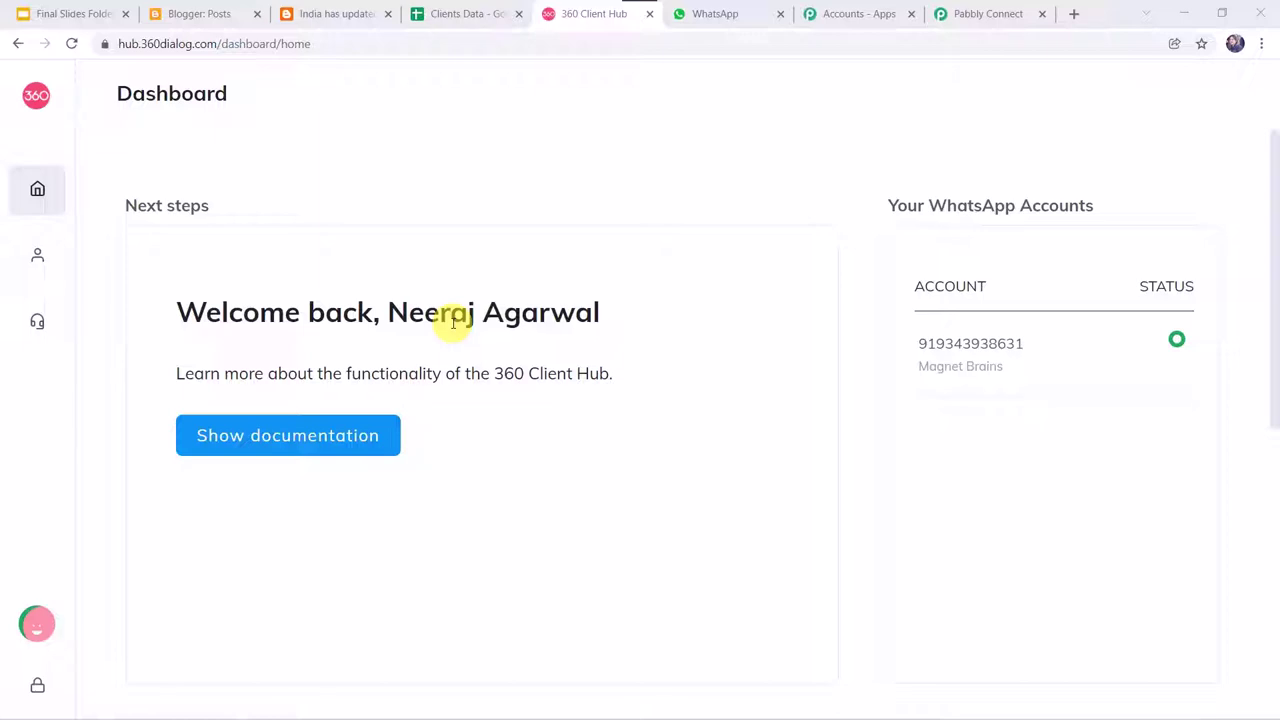
mouse_move(80, 257)
click(130, 257)
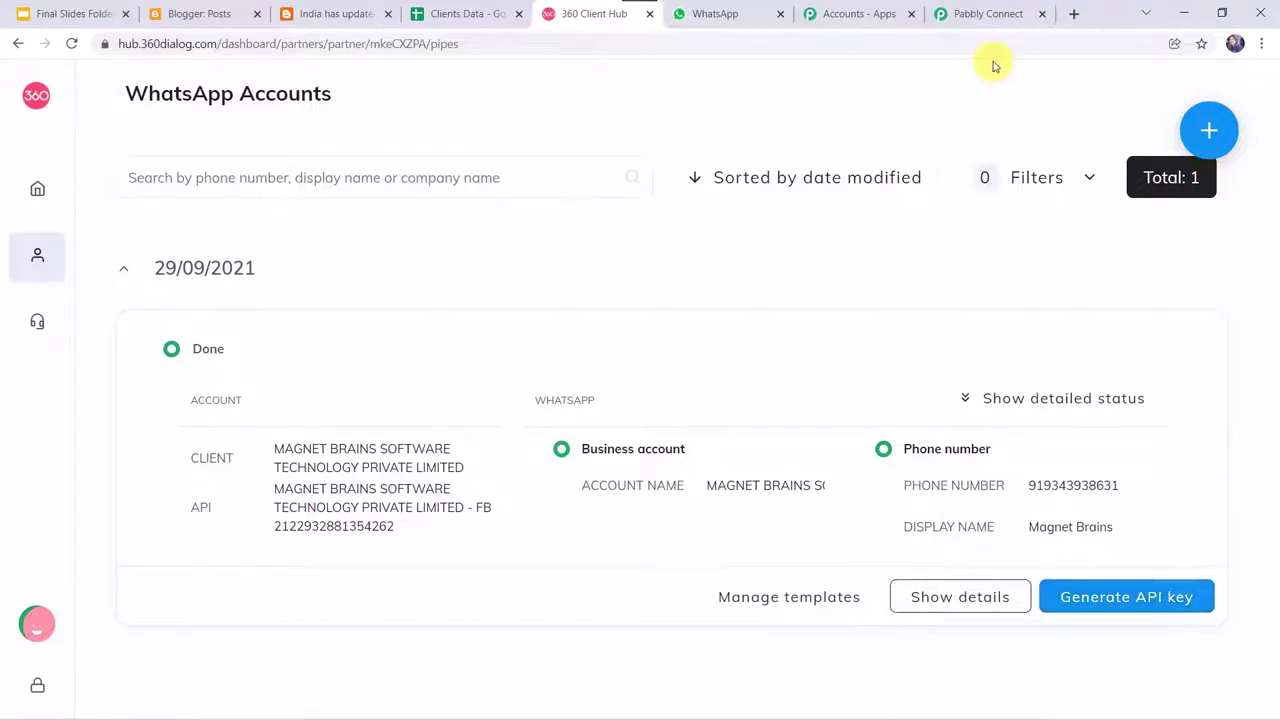
click(993, 22)
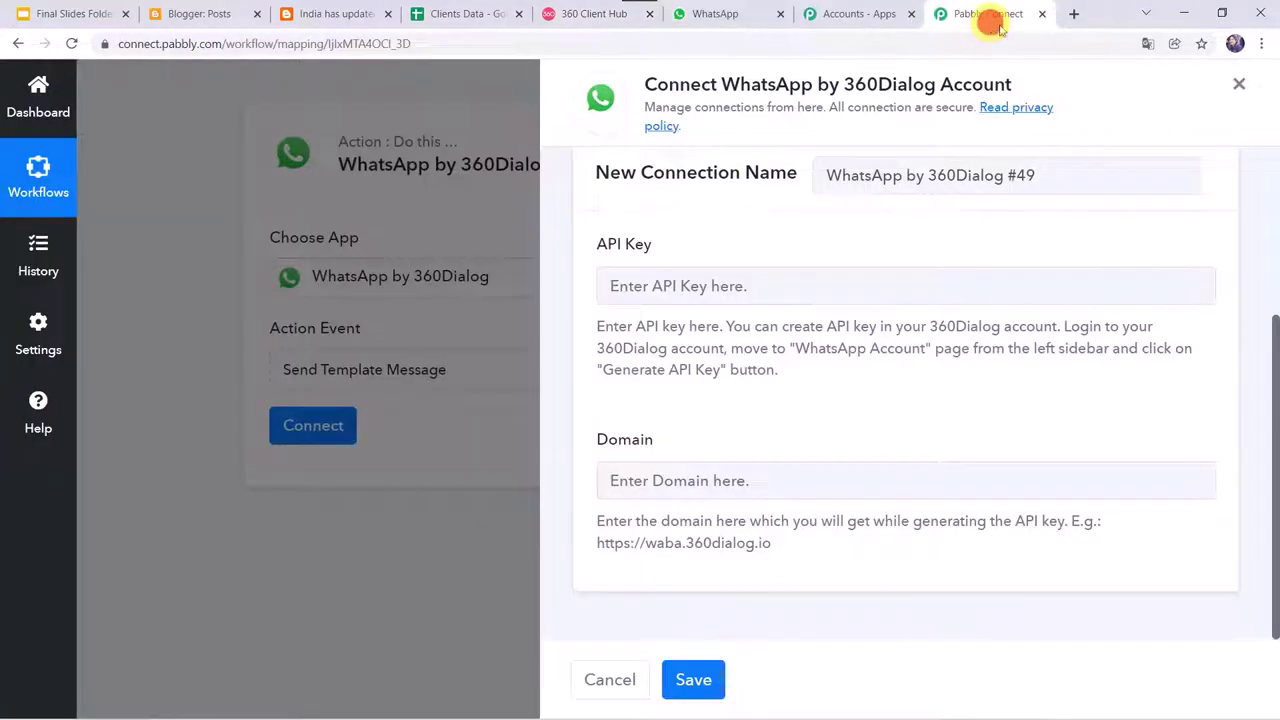
click(686, 288)
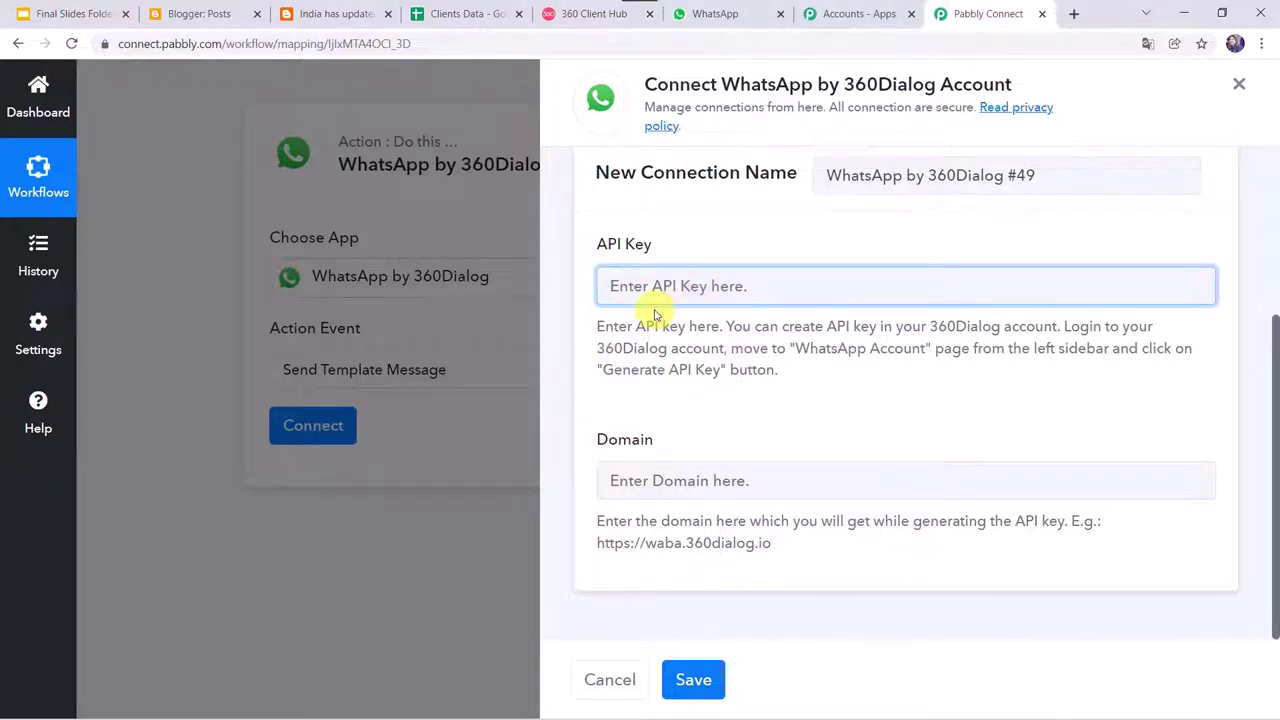
scroll(698, 280, up, 1)
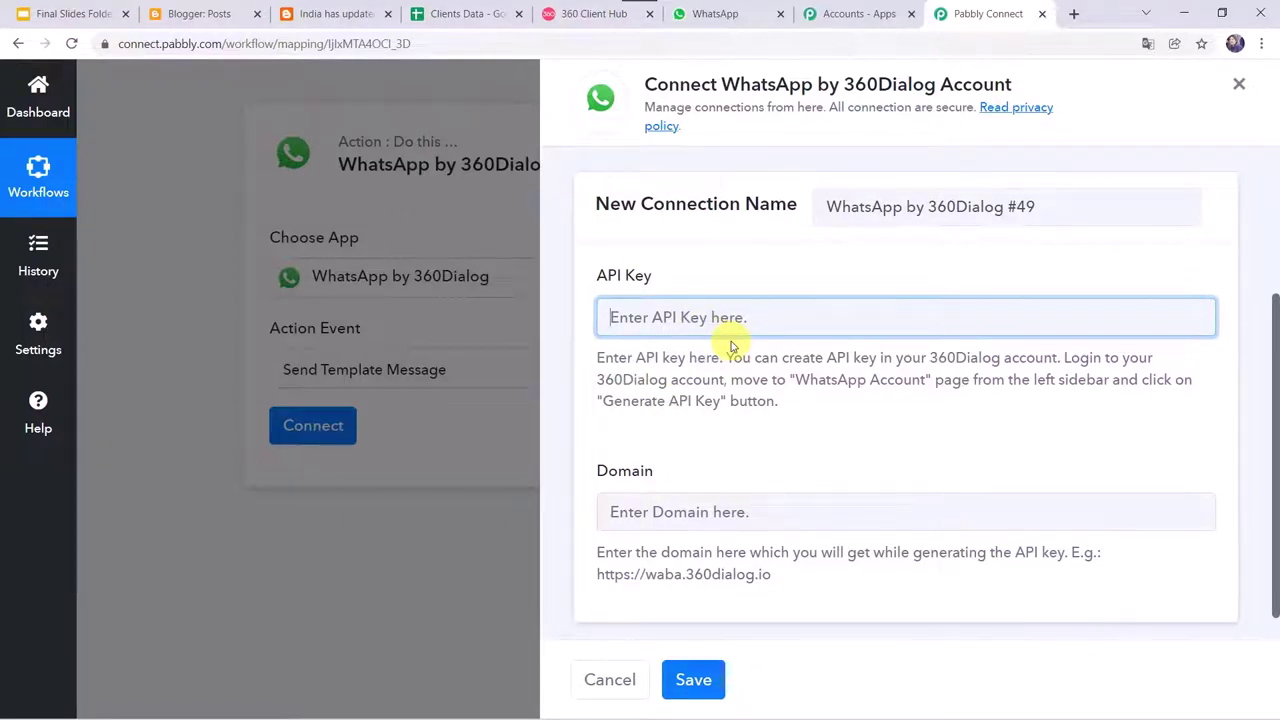
scroll(730, 346, down, 1)
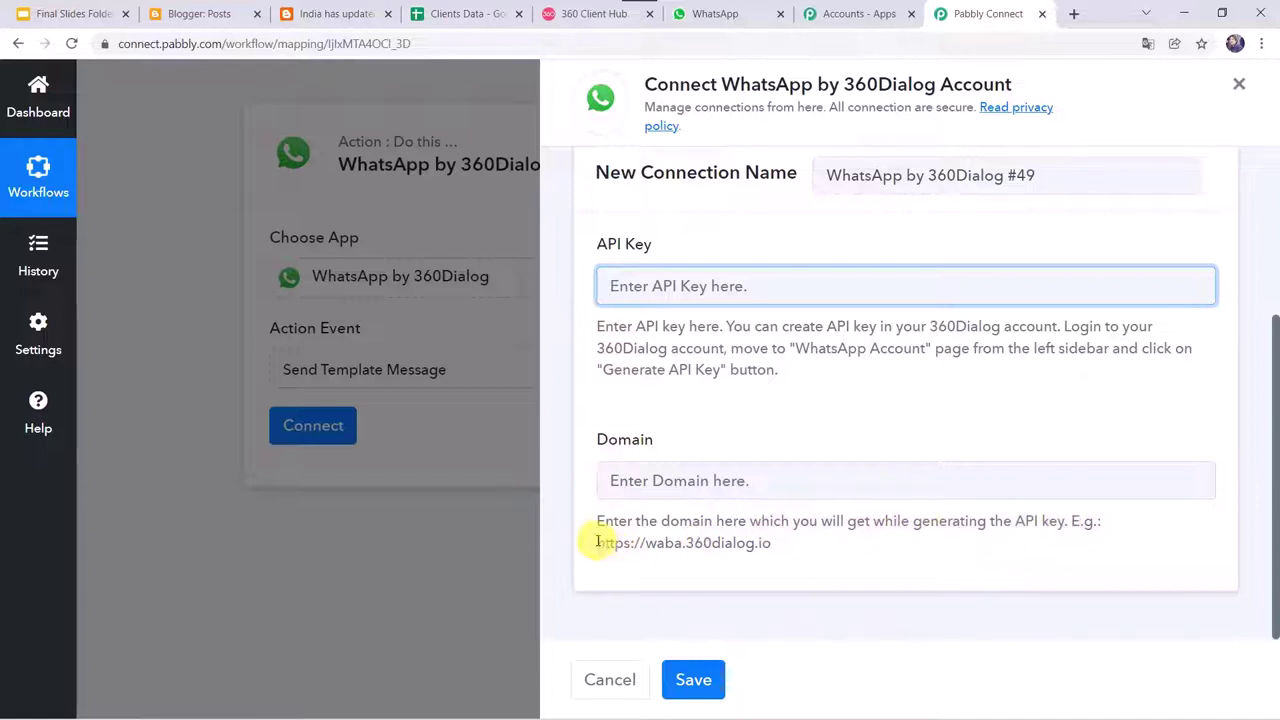
drag(597, 542, 715, 537)
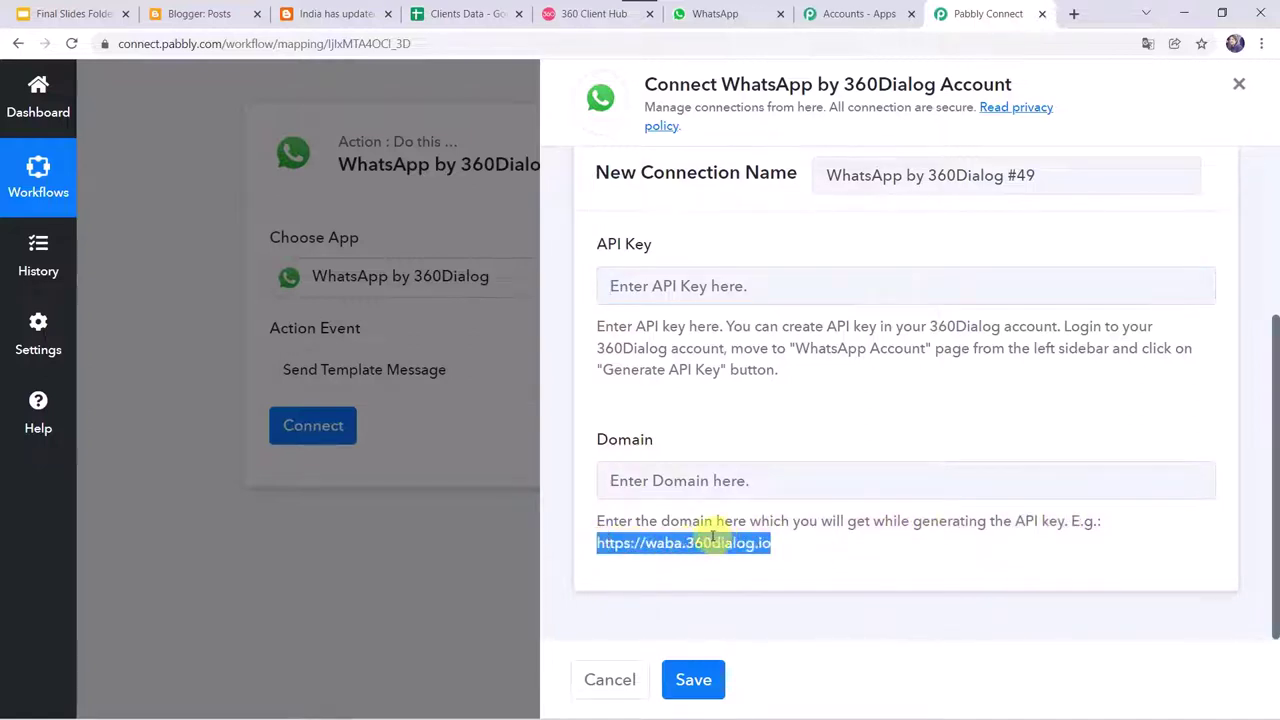
right_click(712, 537)
click(742, 546)
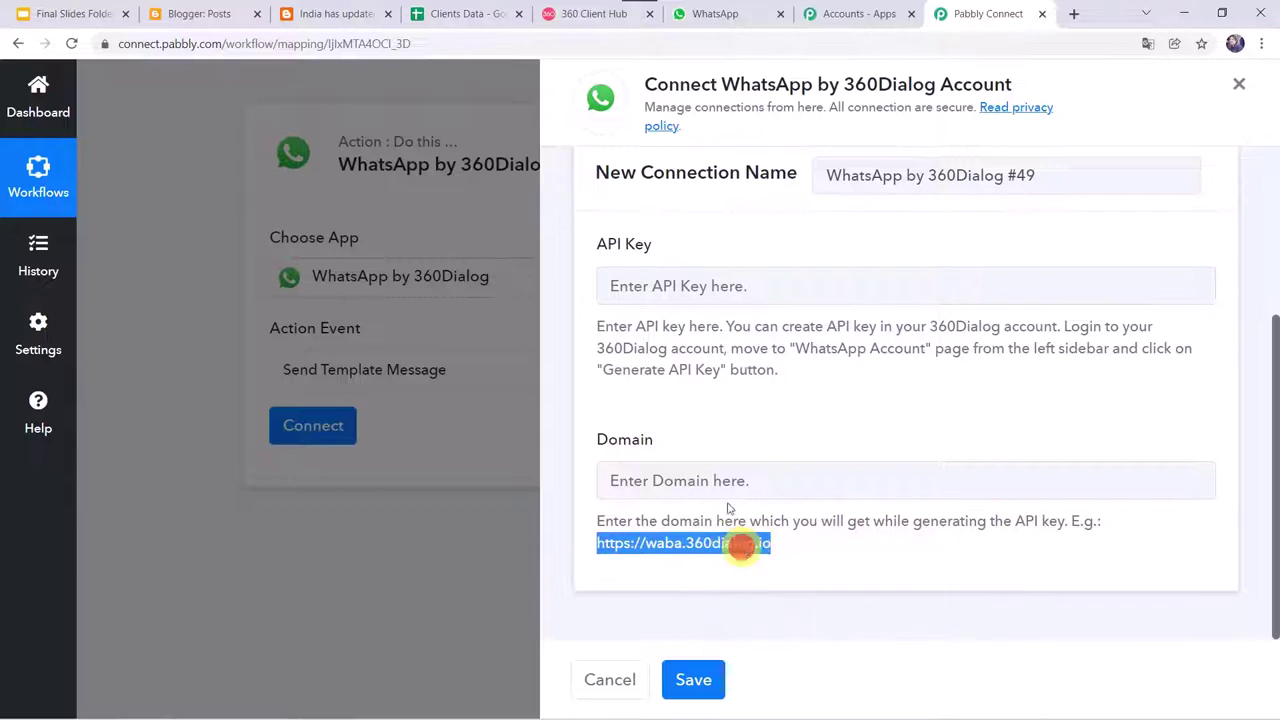
right_click(708, 481)
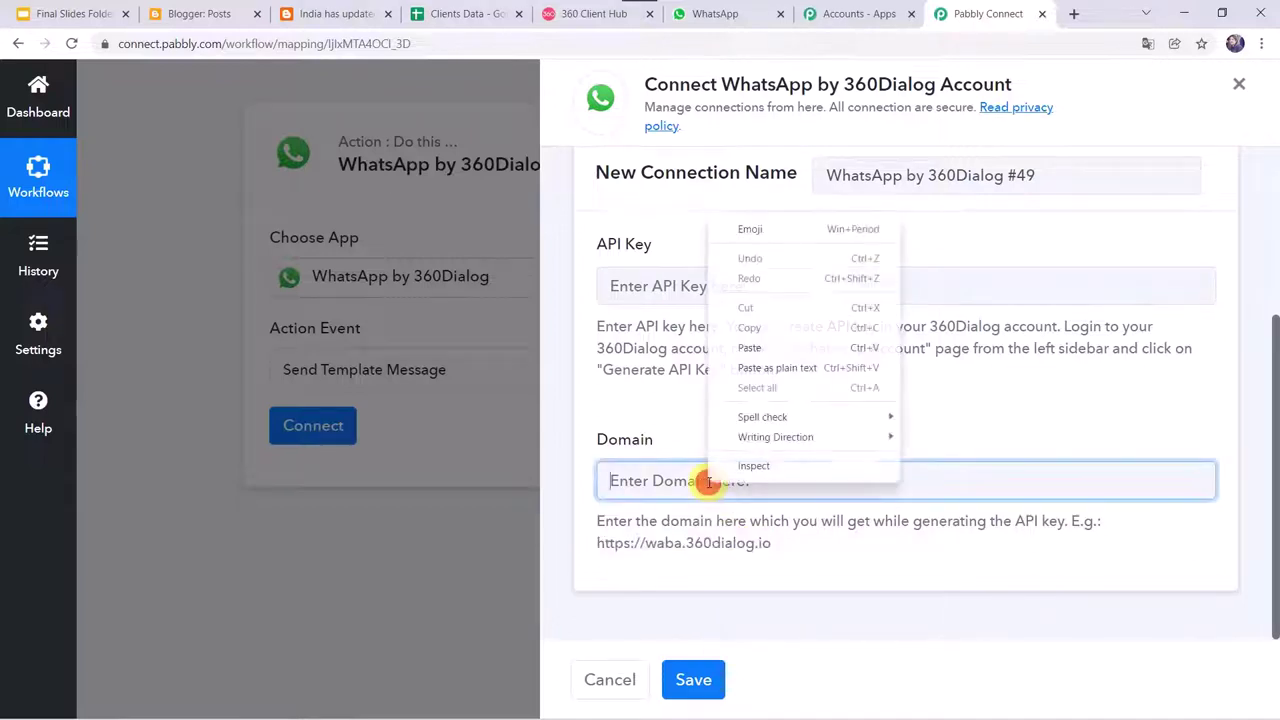
click(745, 346)
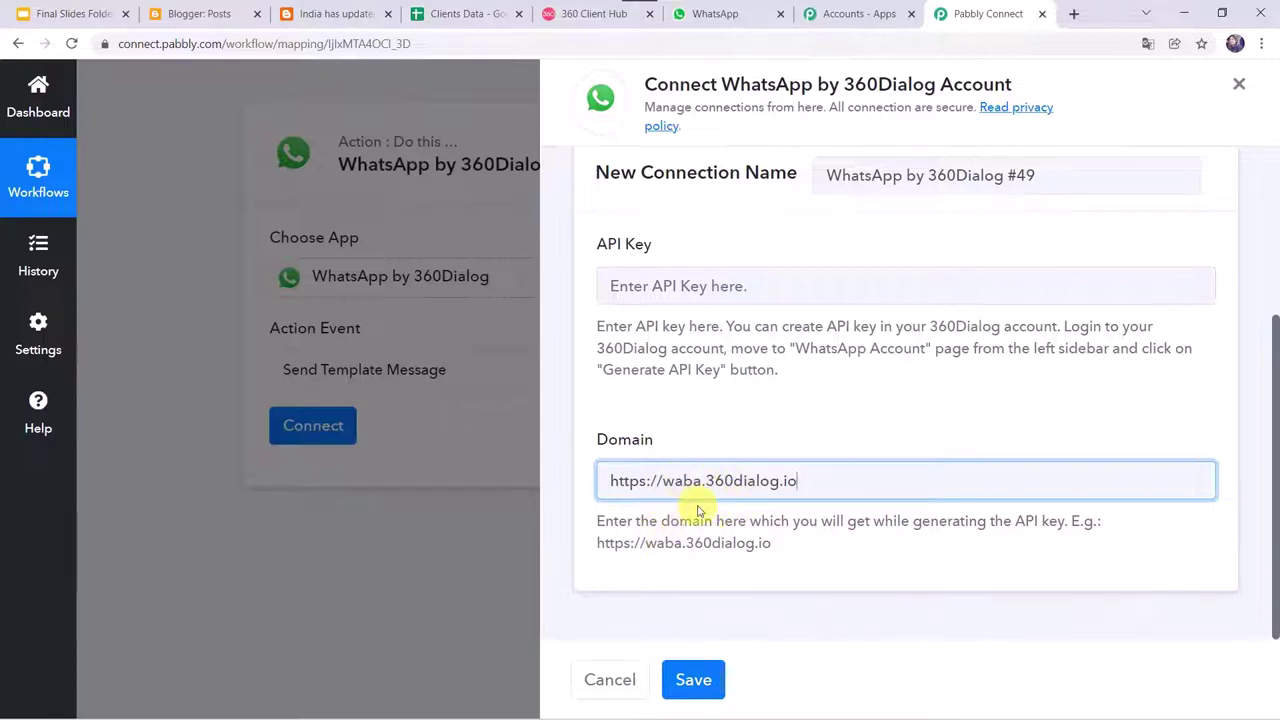
click(606, 277)
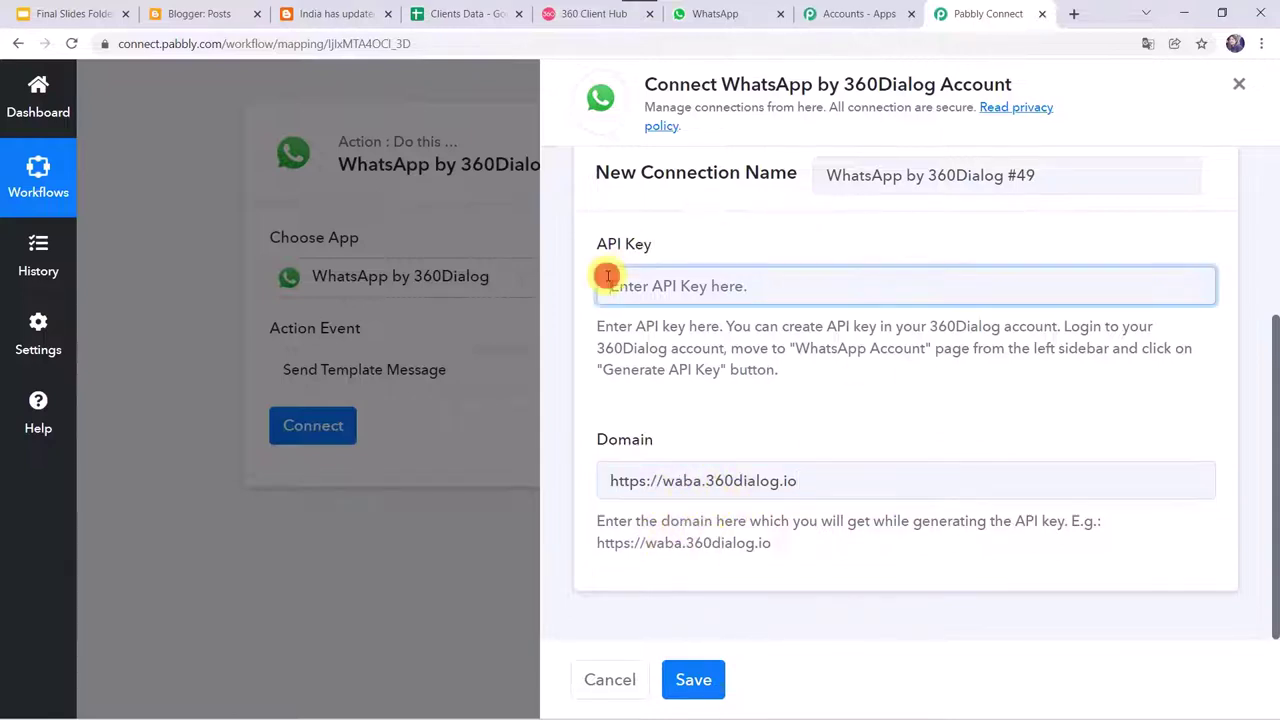
click(659, 474)
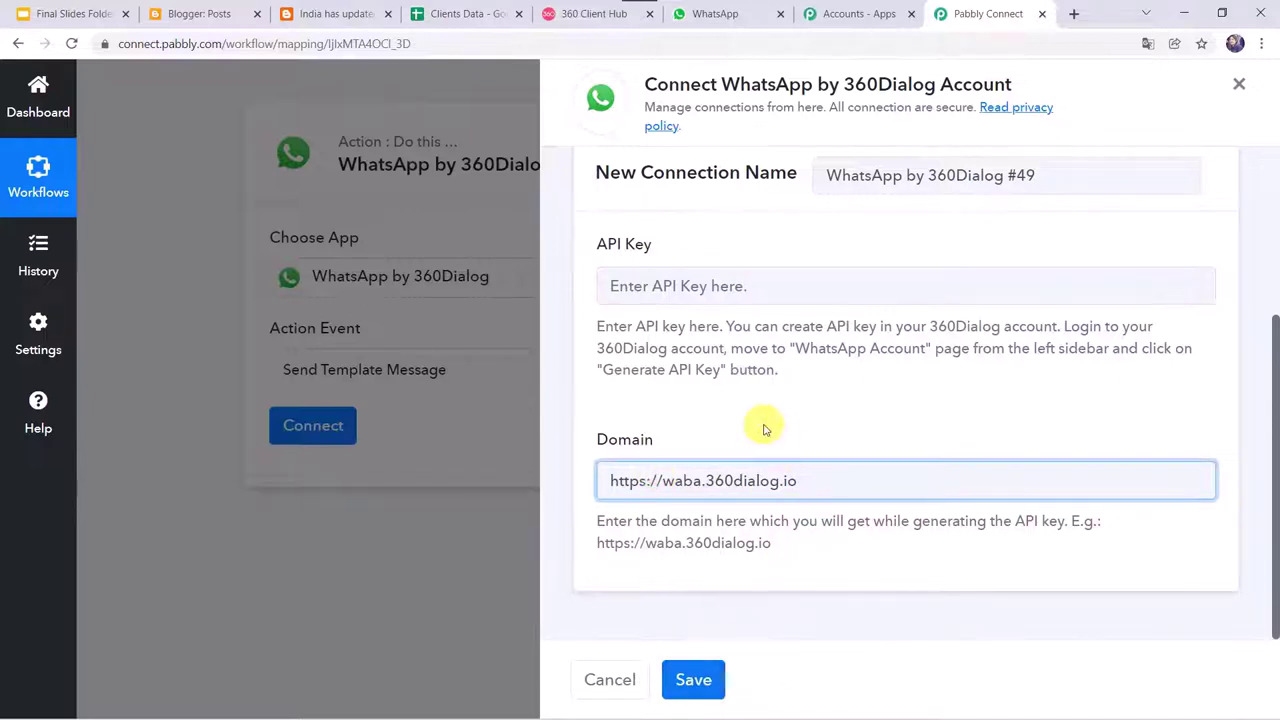
Connect the WhatsApp action through the existing connection Final Connection For WhatsApp and save it
scroll(770, 450, up, 2)
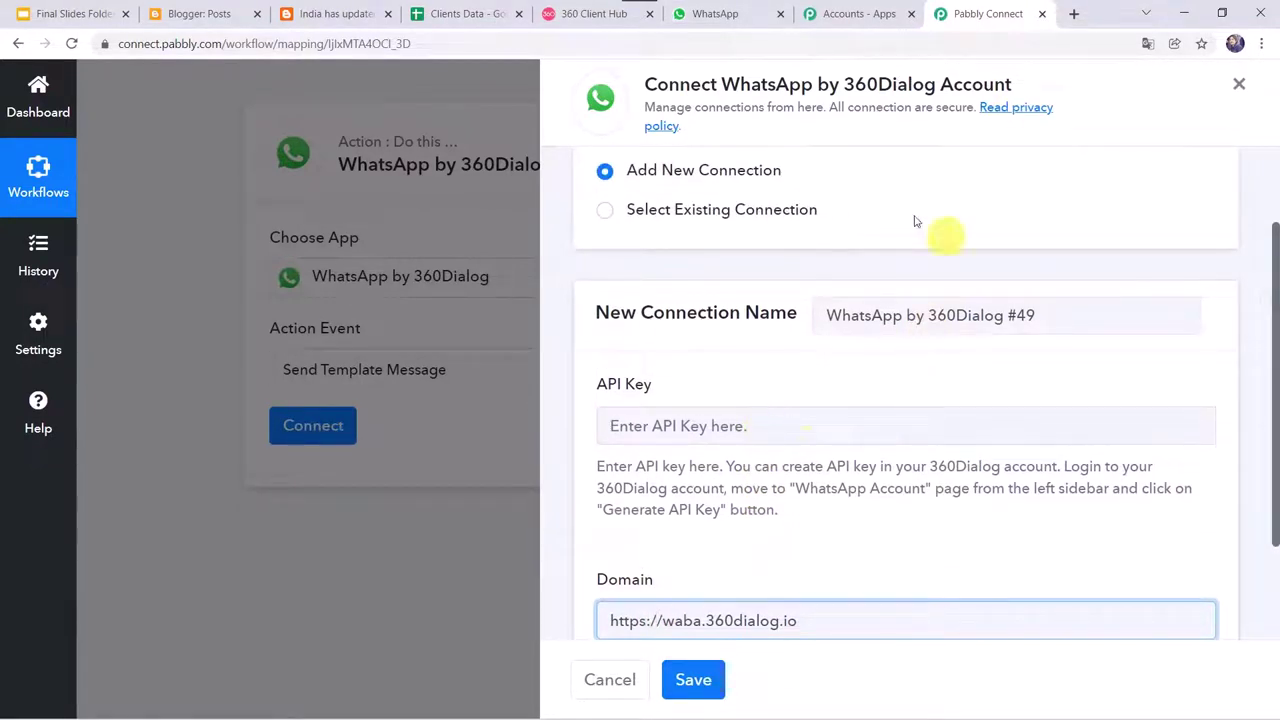
click(659, 212)
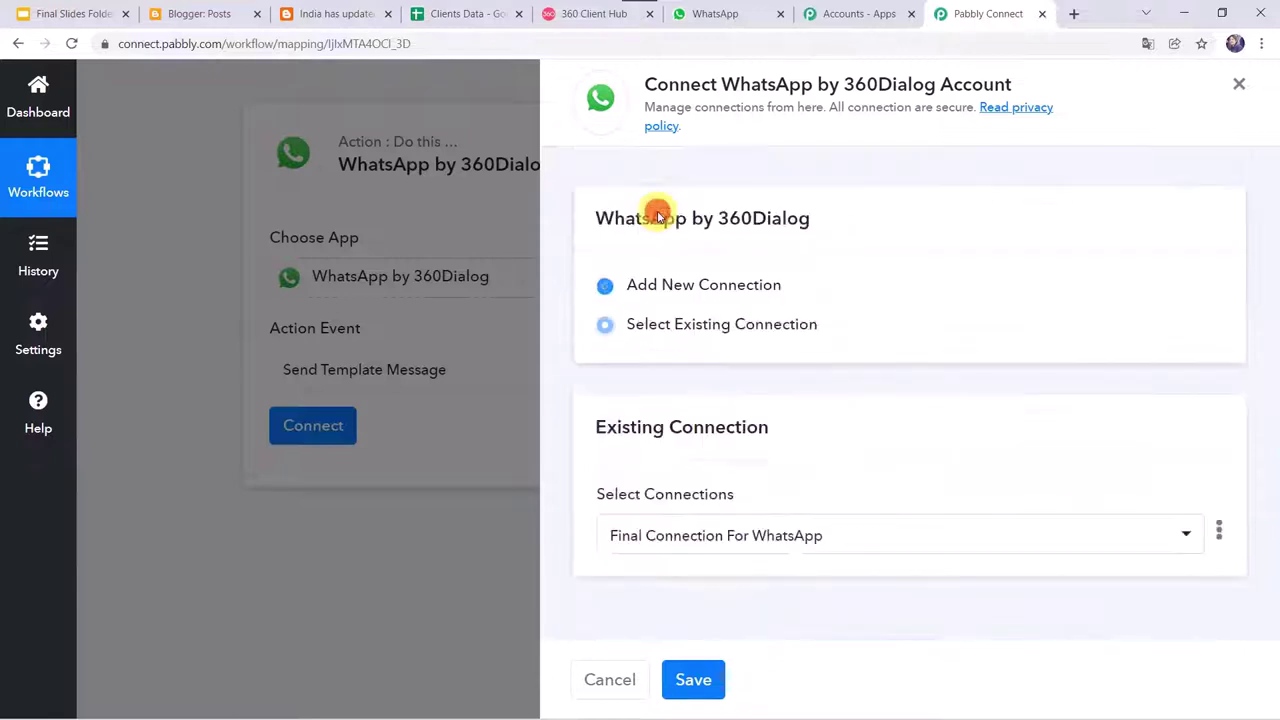
click(689, 675)
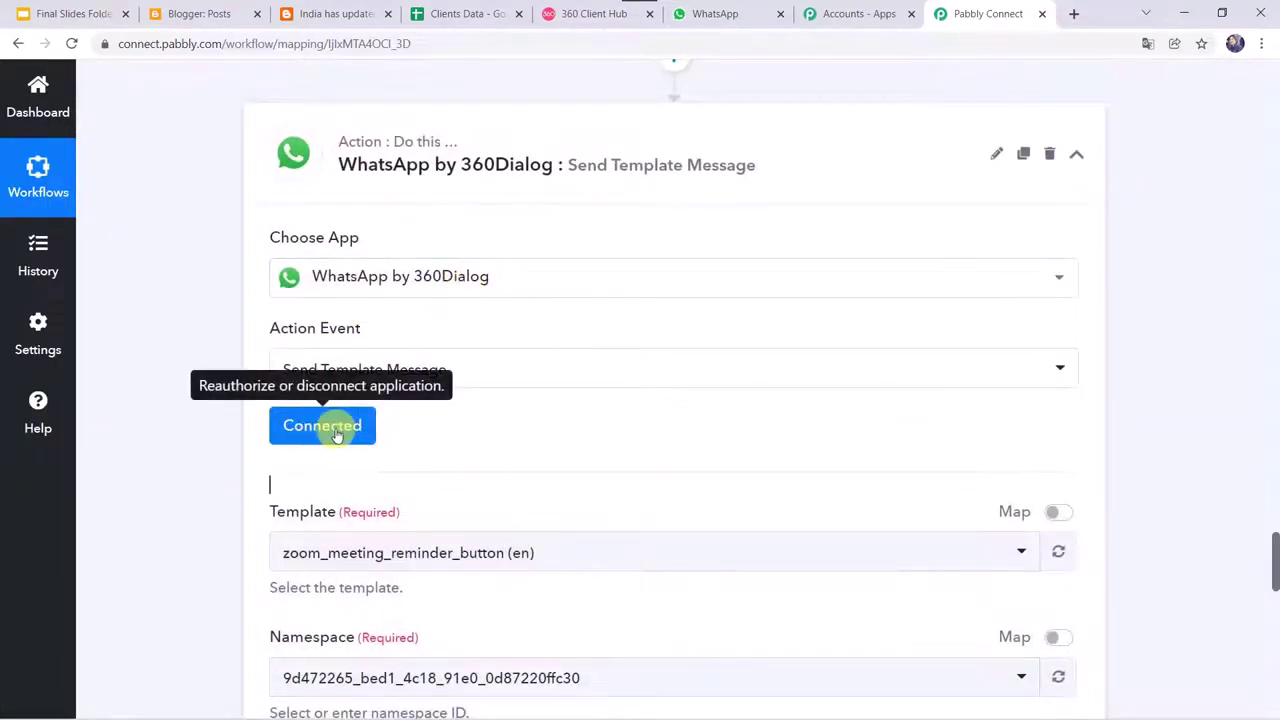
Switch to the 360 Client Hub and look through the WhatsApp account's list of message templates
scroll(191, 480, down, 3)
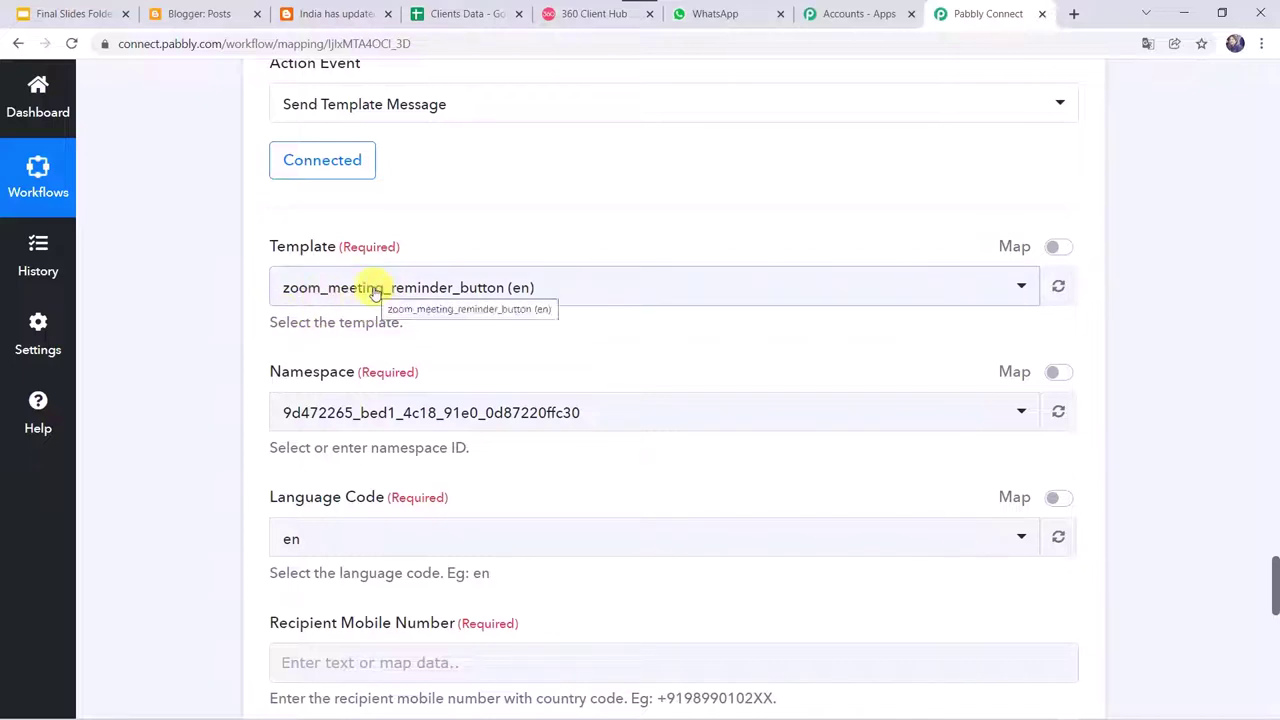
click(565, 14)
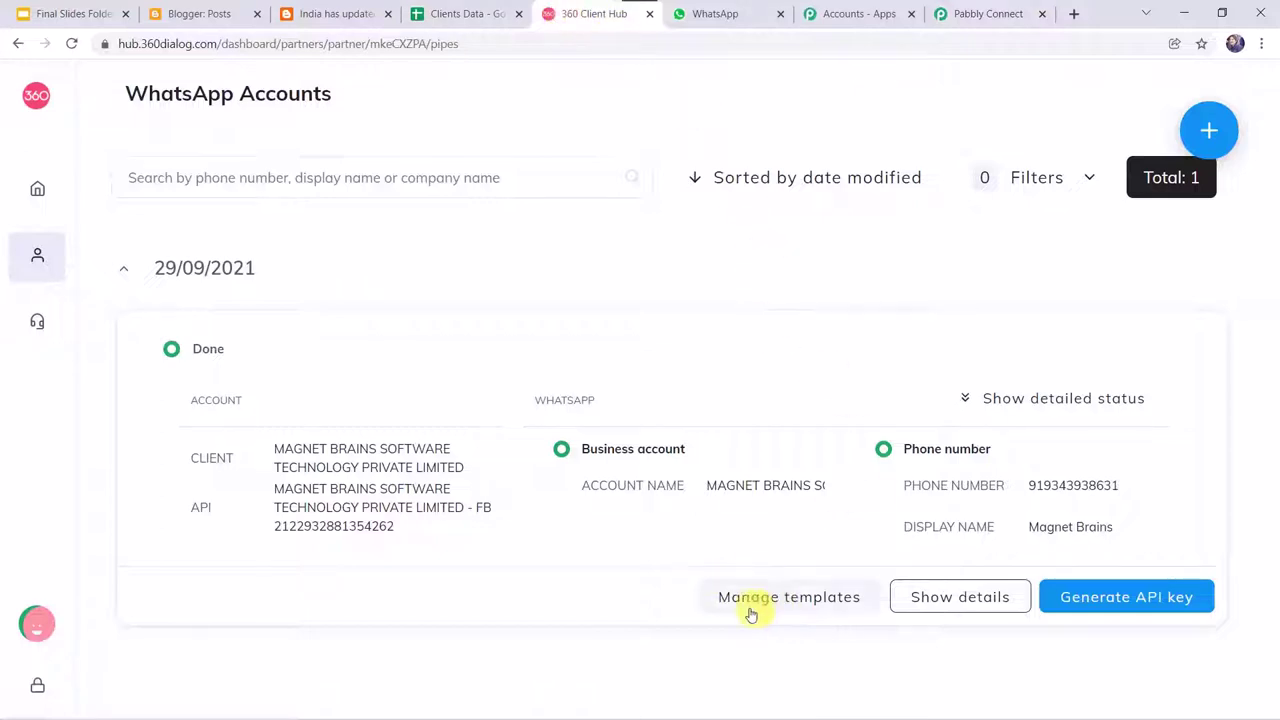
click(801, 608)
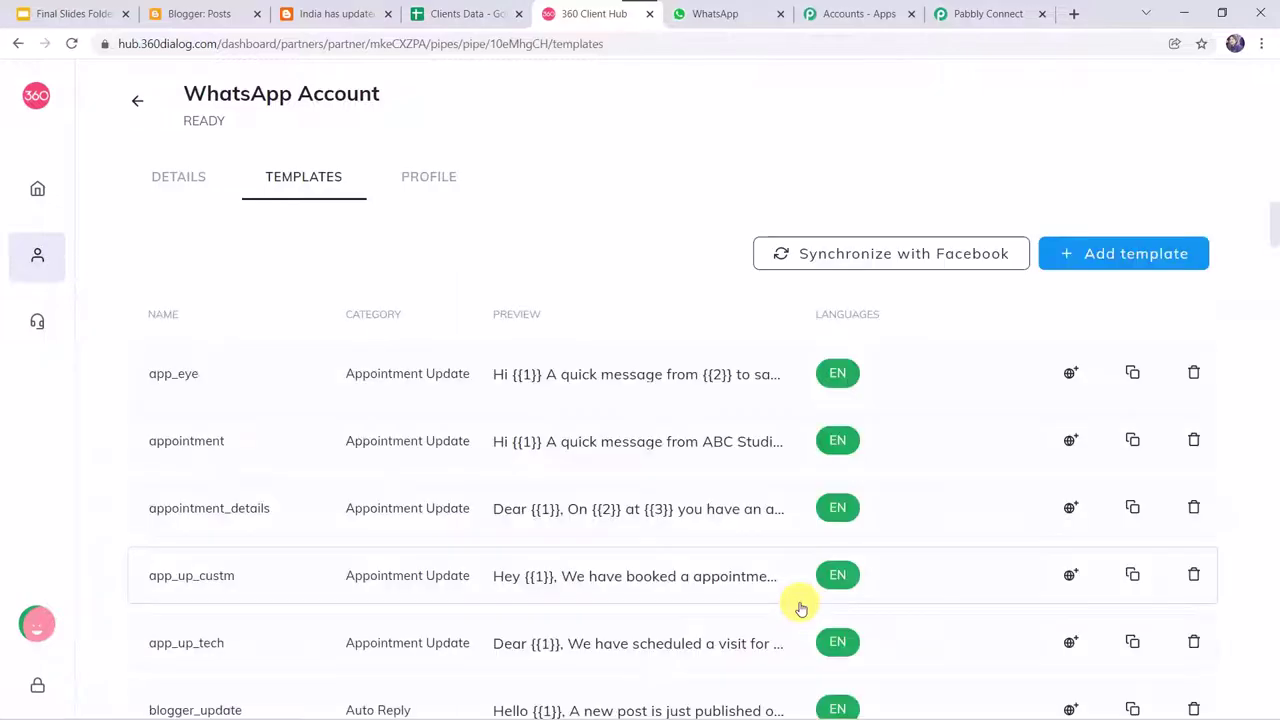
scroll(566, 603, down, 3)
scroll(566, 605, down, 12)
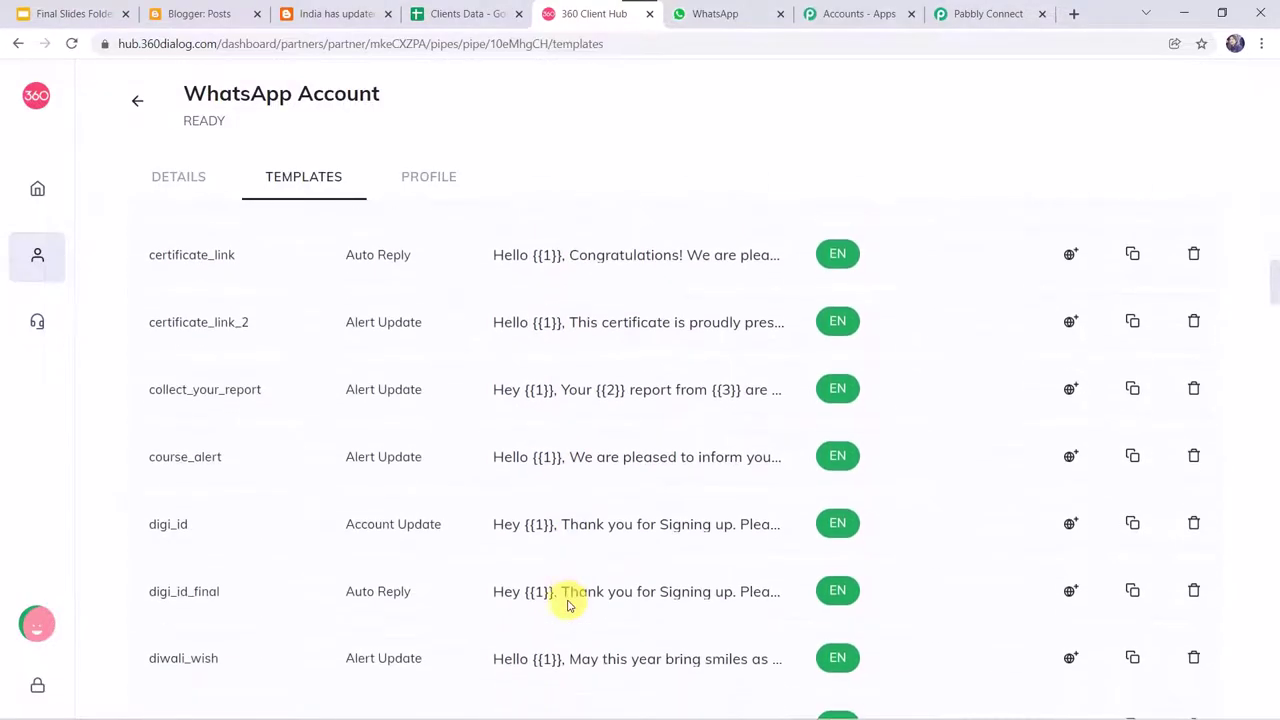
scroll(566, 605, up, 12)
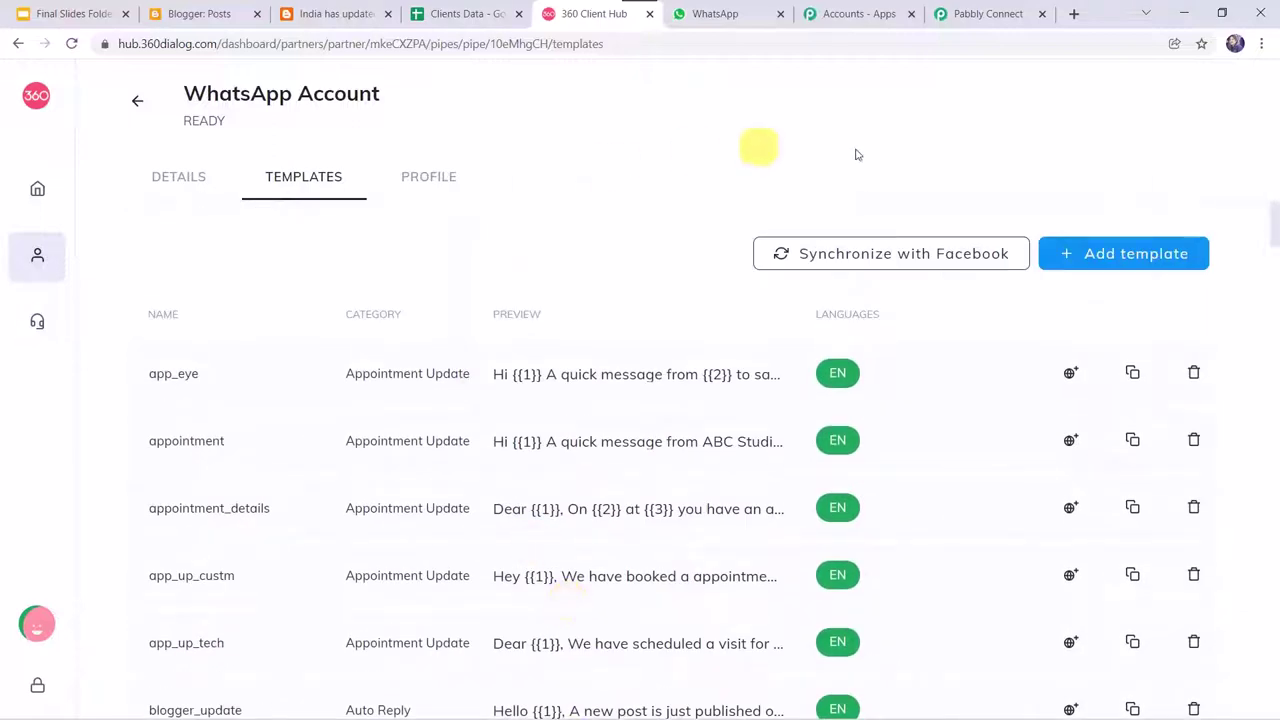
Examine the category, language and template type options in the new template form, and close it without creating a template
click(1124, 253)
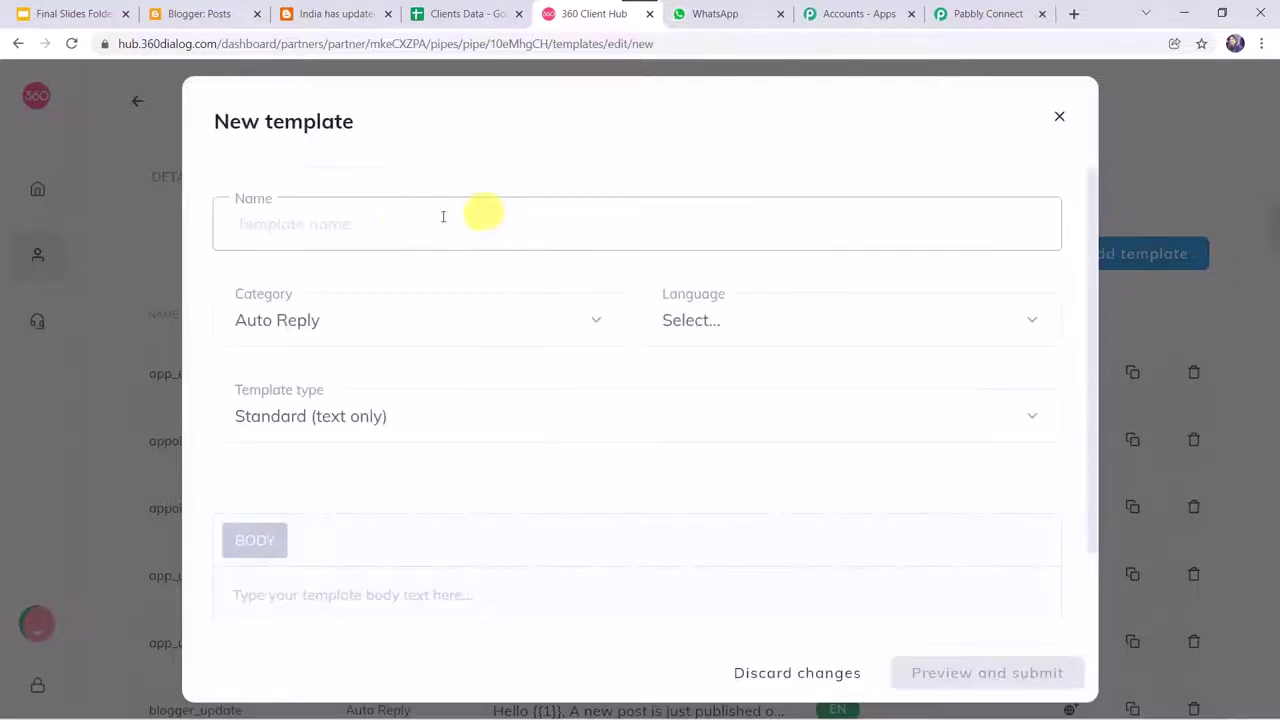
click(391, 221)
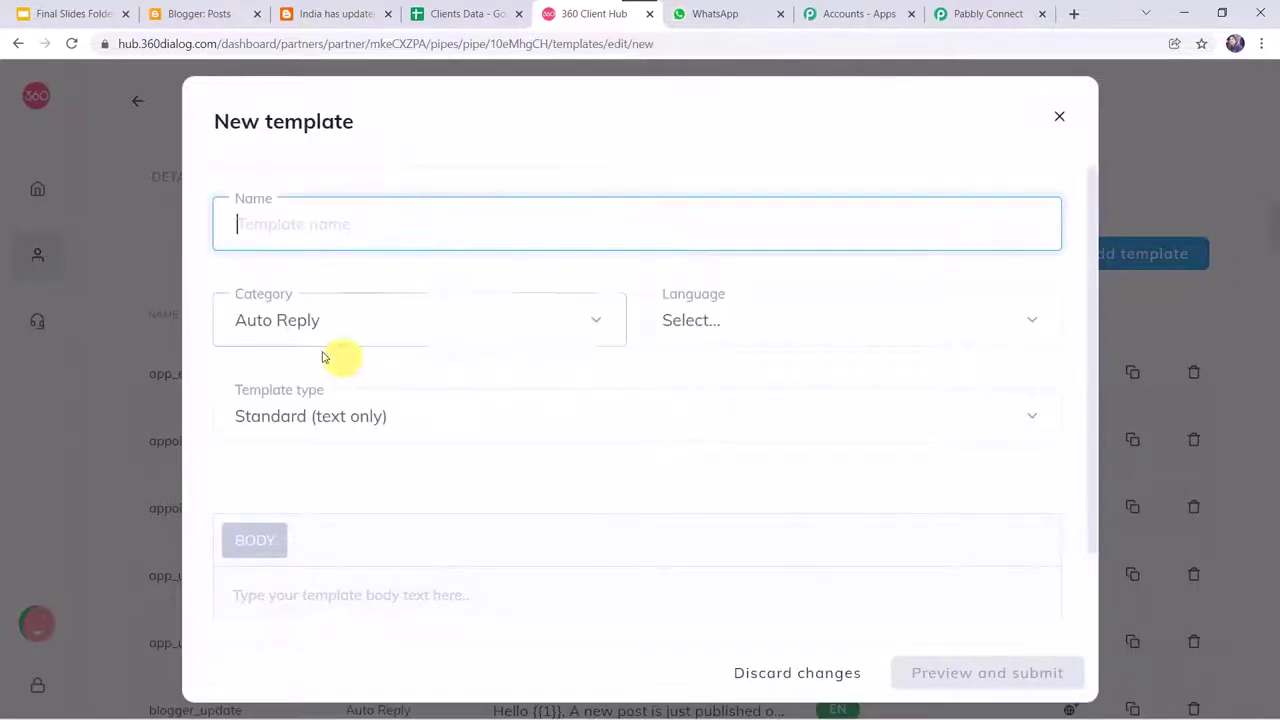
click(366, 331)
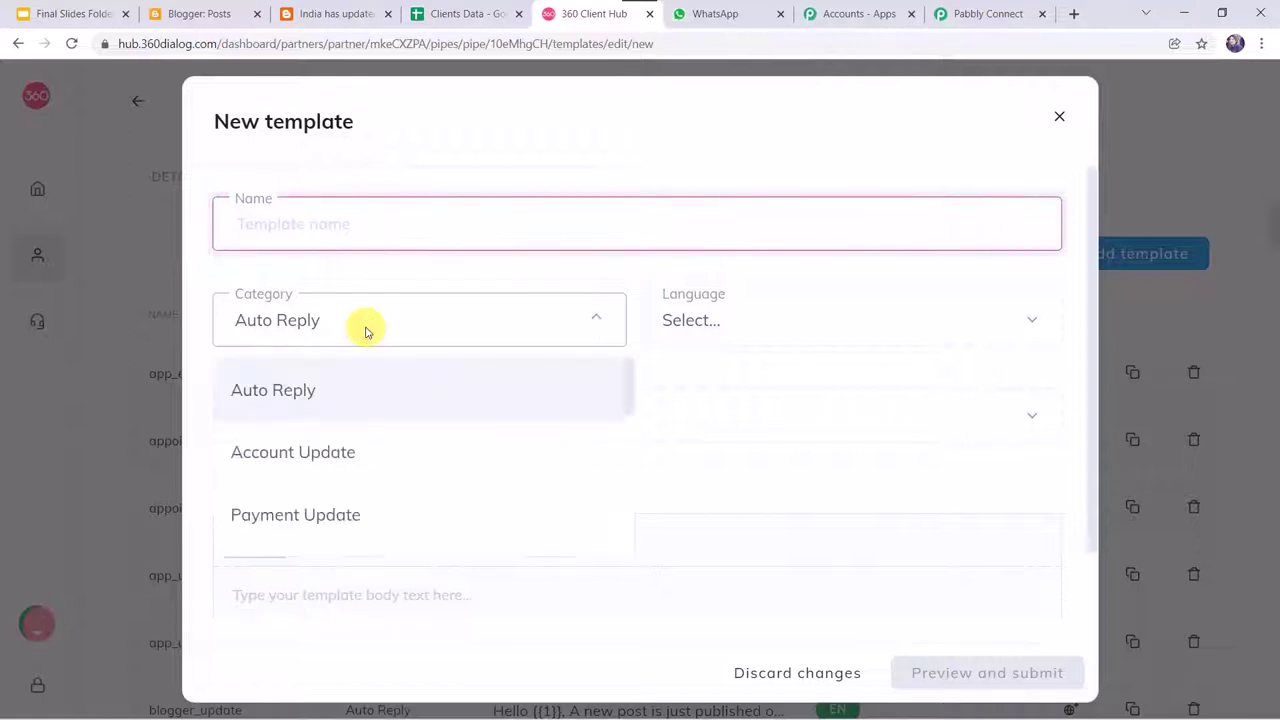
scroll(337, 497, down, 5)
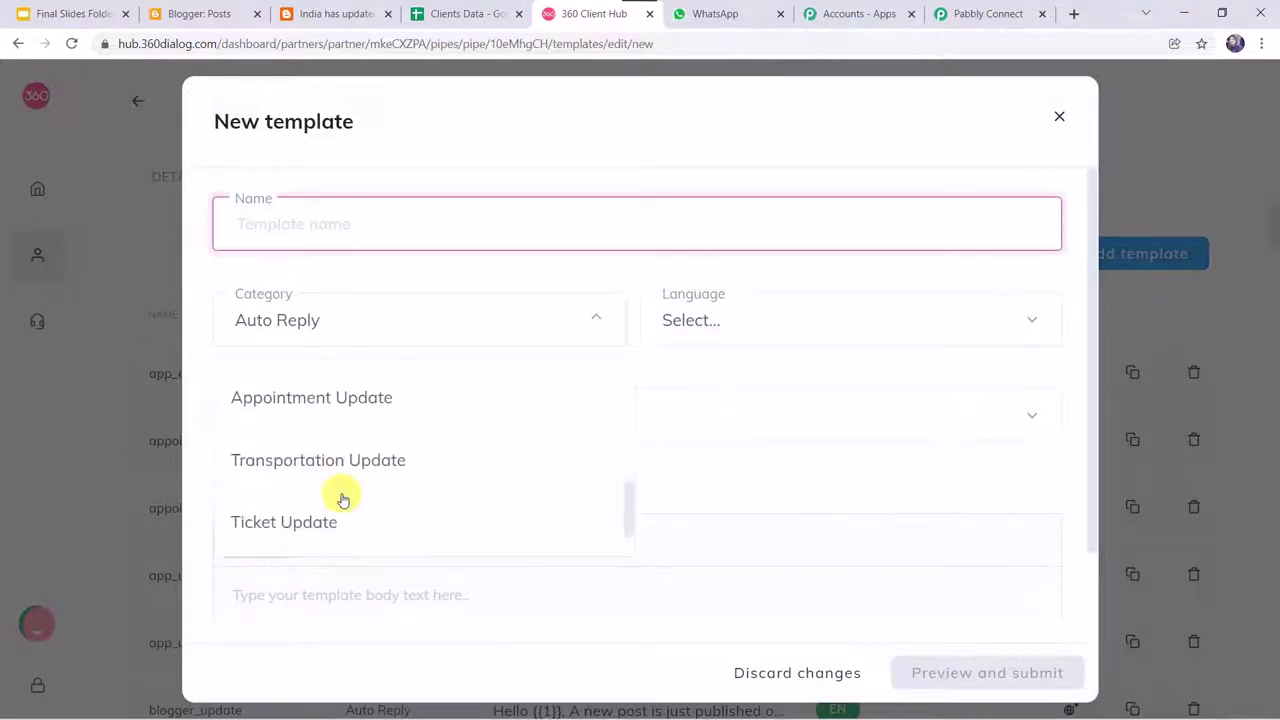
scroll(342, 499, down, 1)
scroll(342, 499, down, 3)
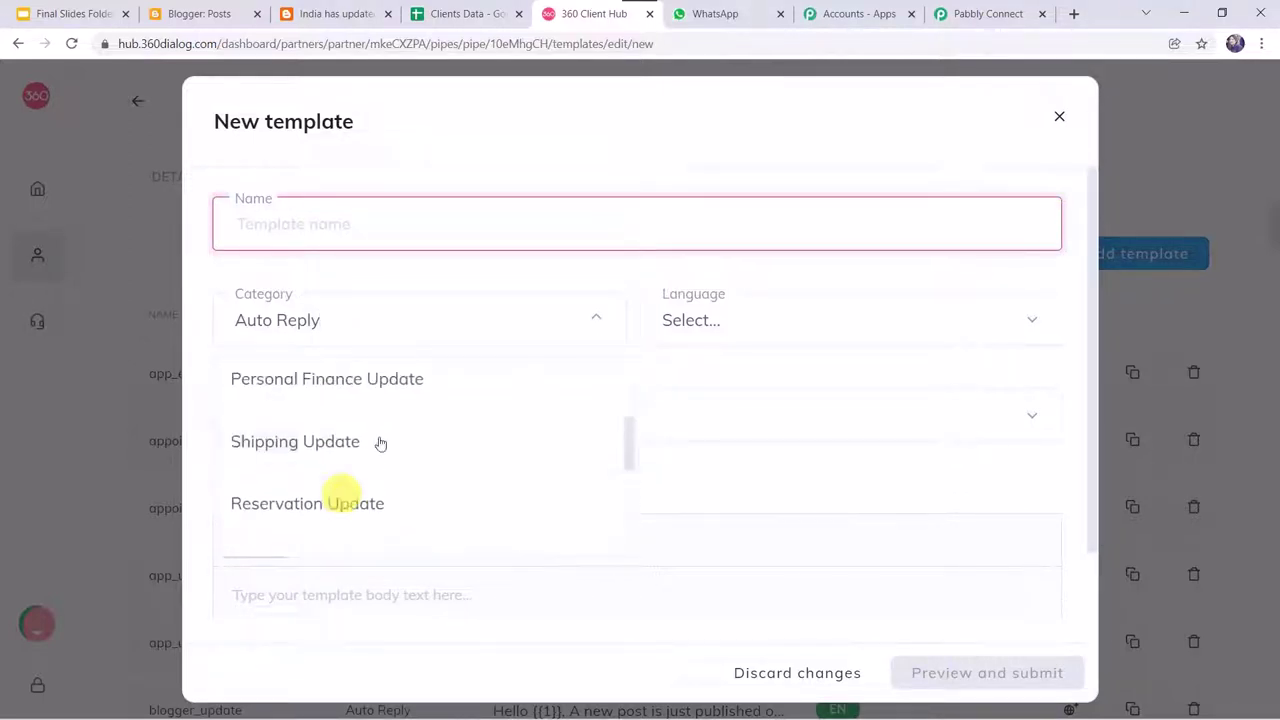
click(460, 302)
click(770, 330)
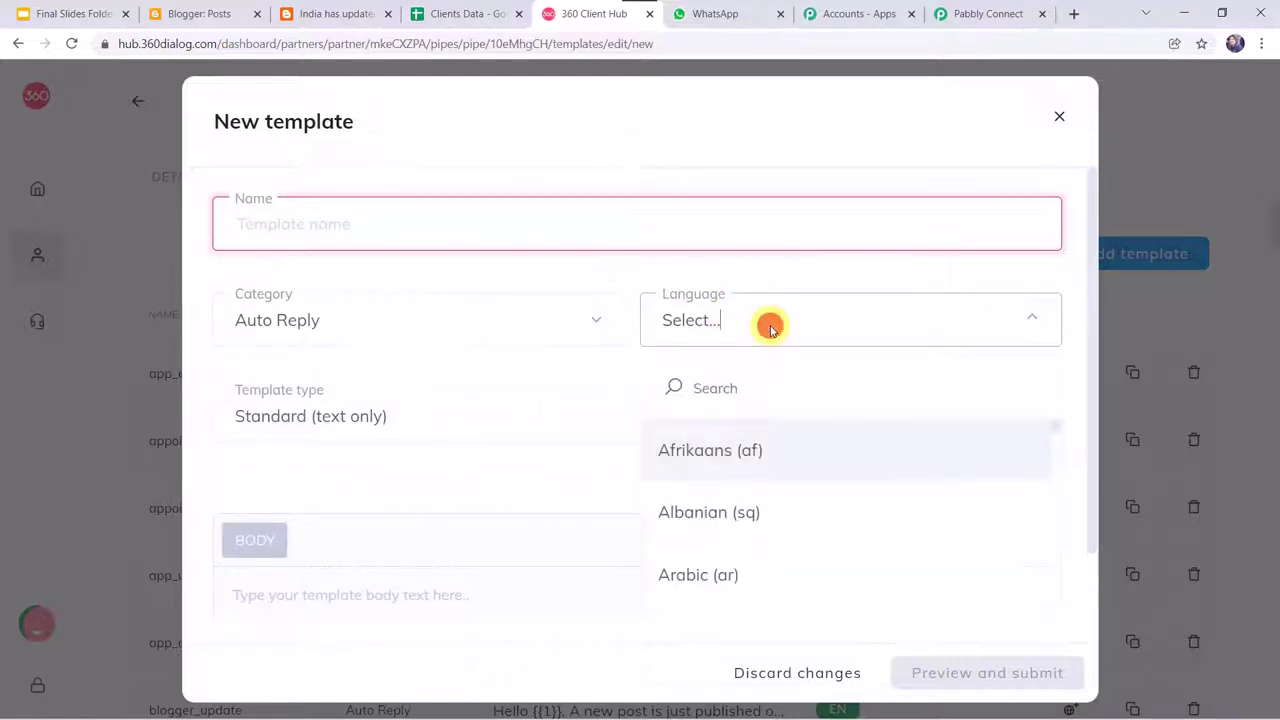
click(770, 328)
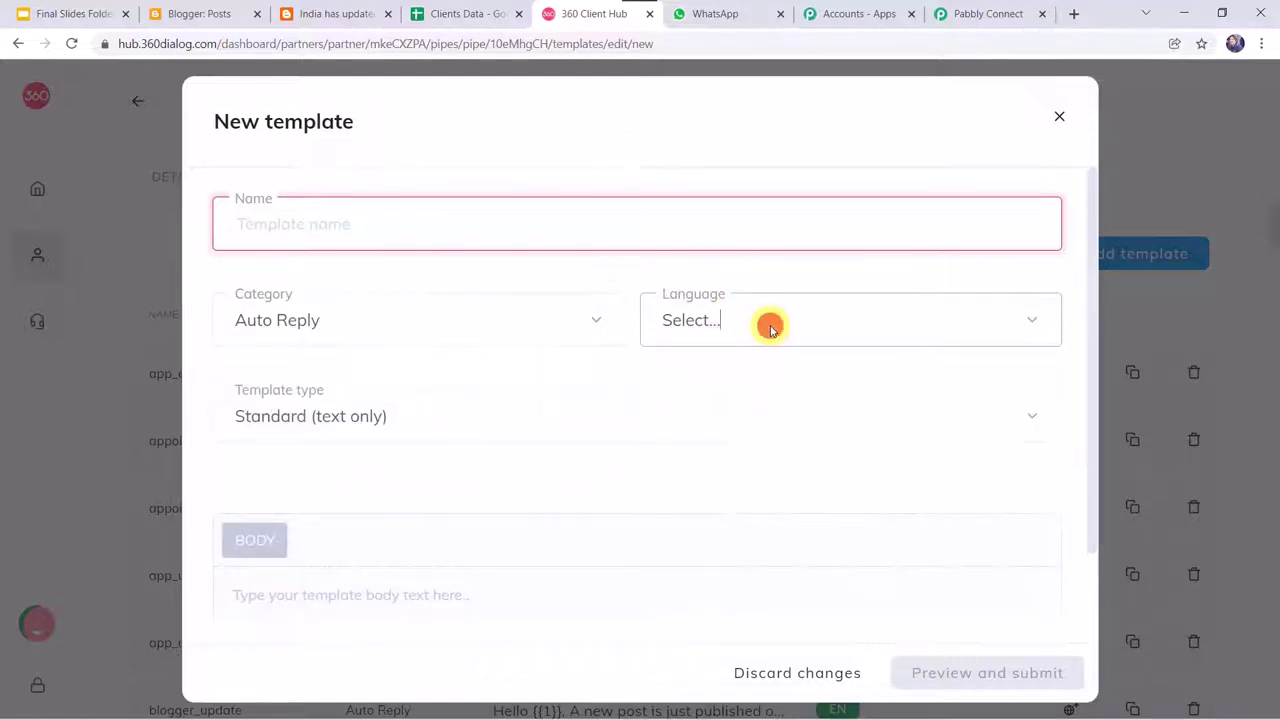
click(415, 432)
click(415, 432)
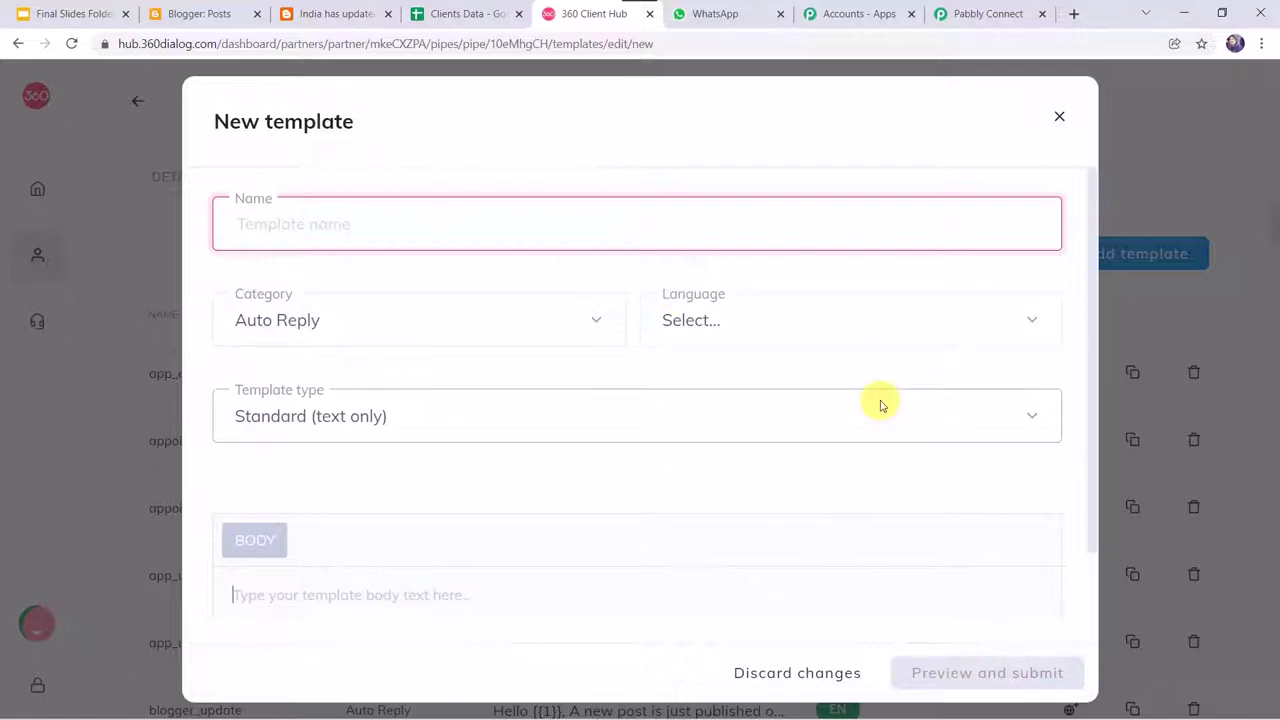
click(1060, 119)
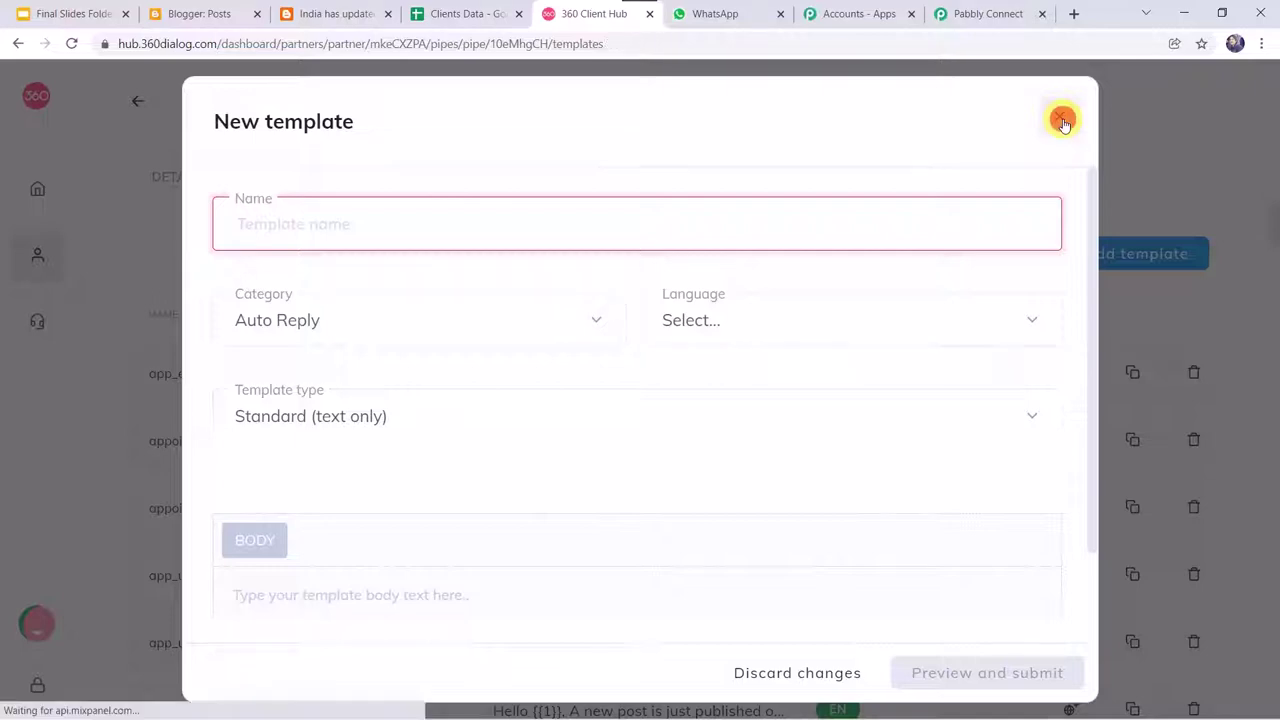
Find the blogger_update template in the list and open its preview
scroll(557, 591, down, 4)
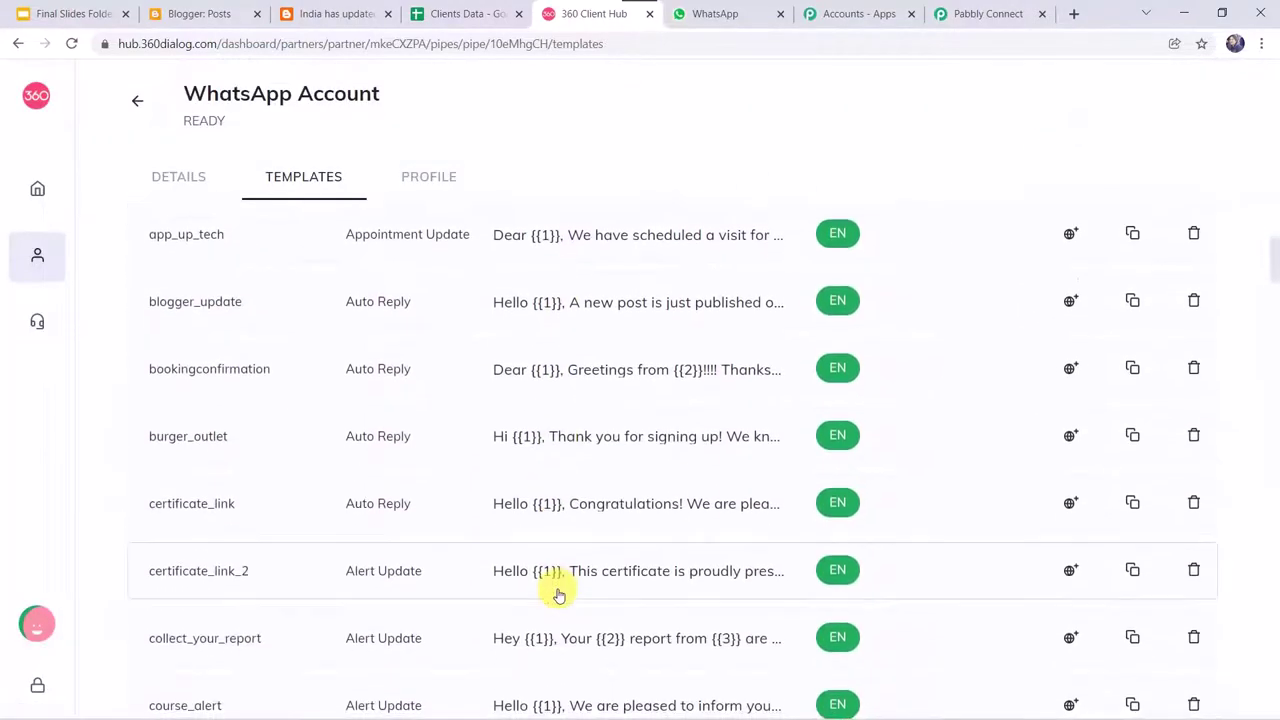
scroll(557, 594, up, 1)
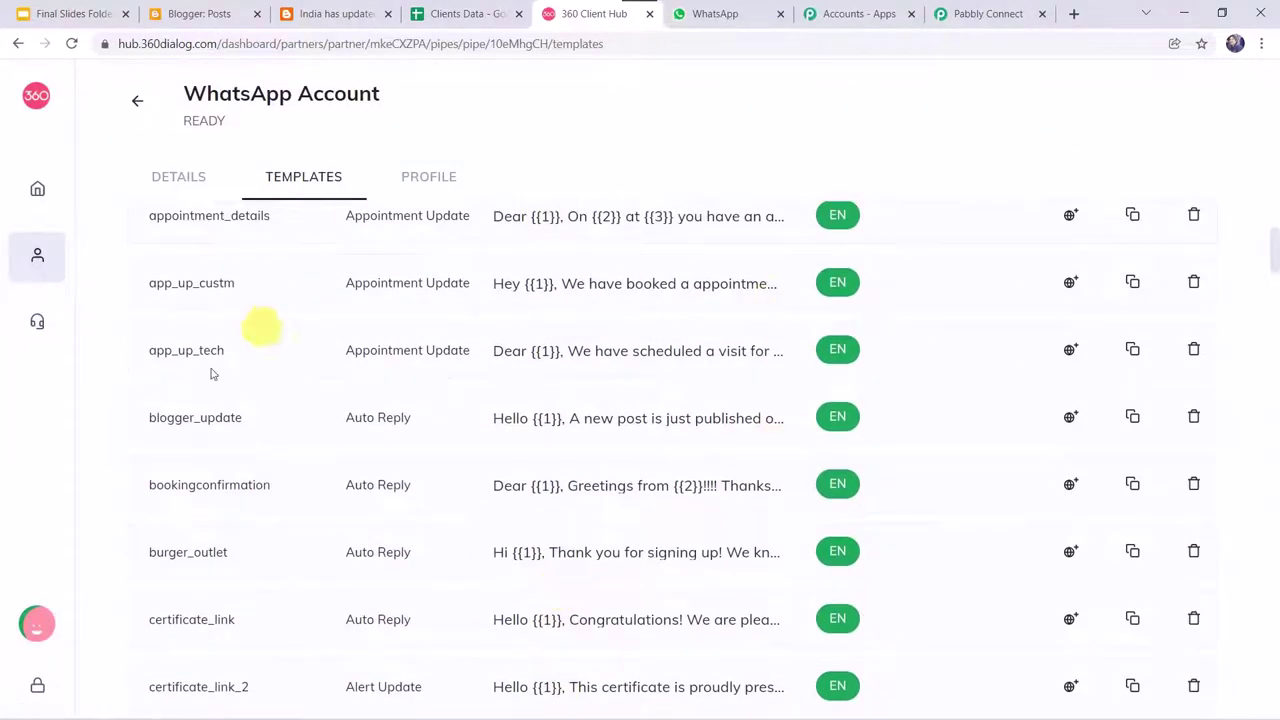
click(584, 423)
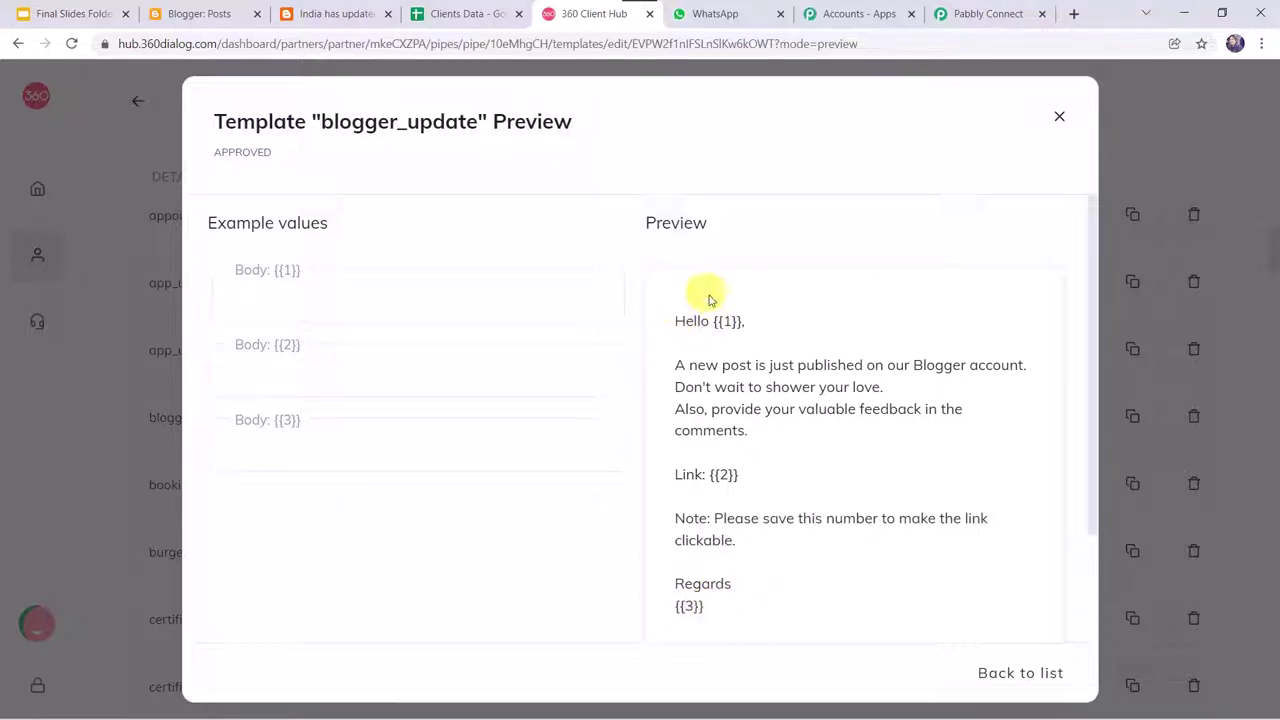
click(345, 294)
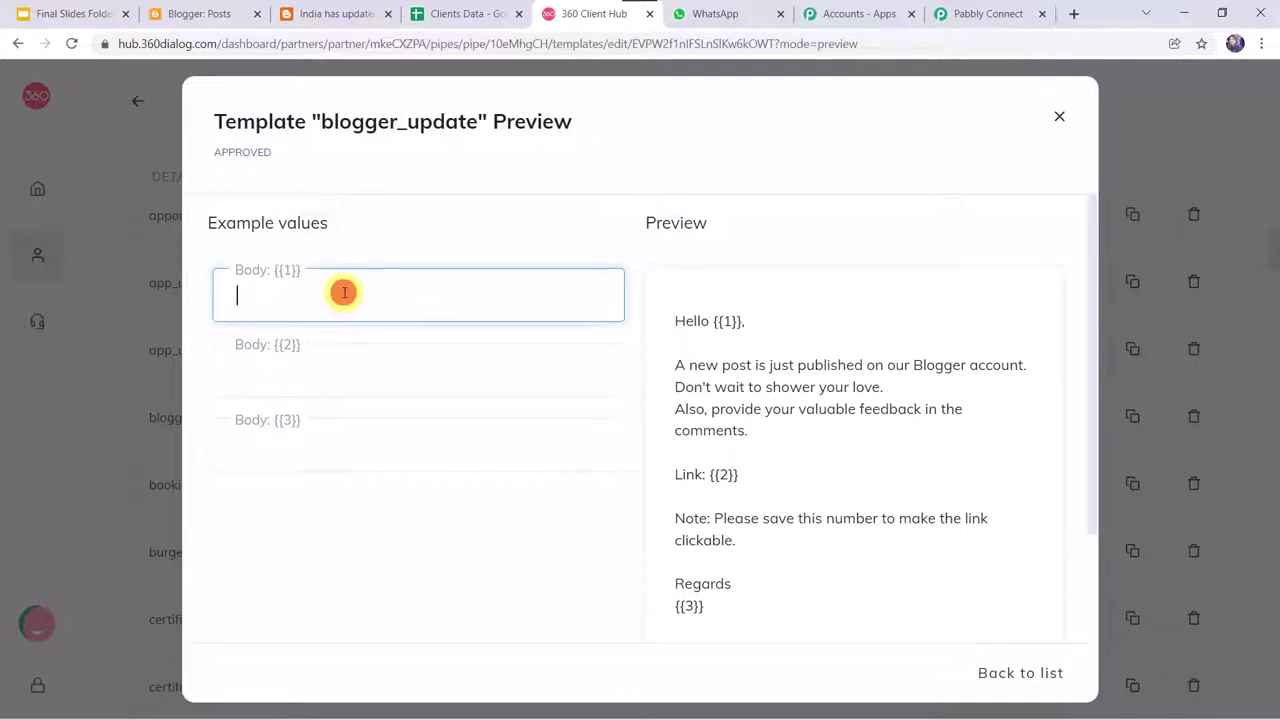
text(S)
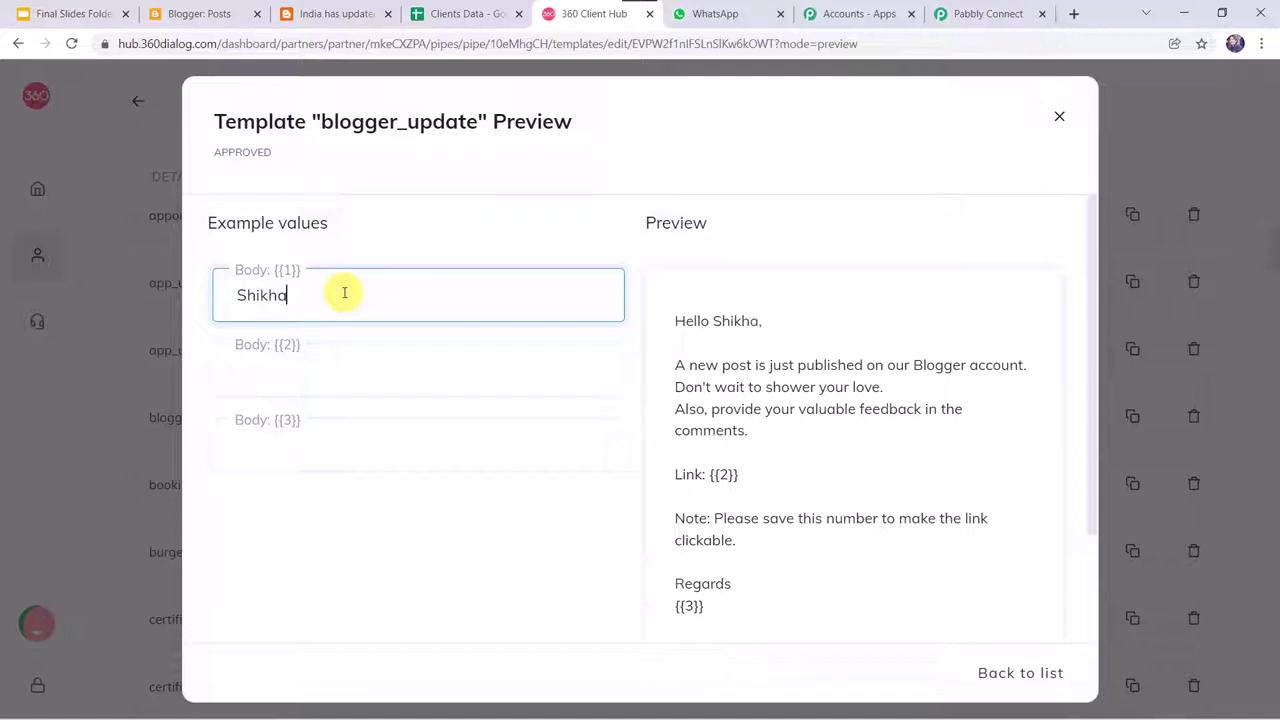
text(hikha)
click(325, 363)
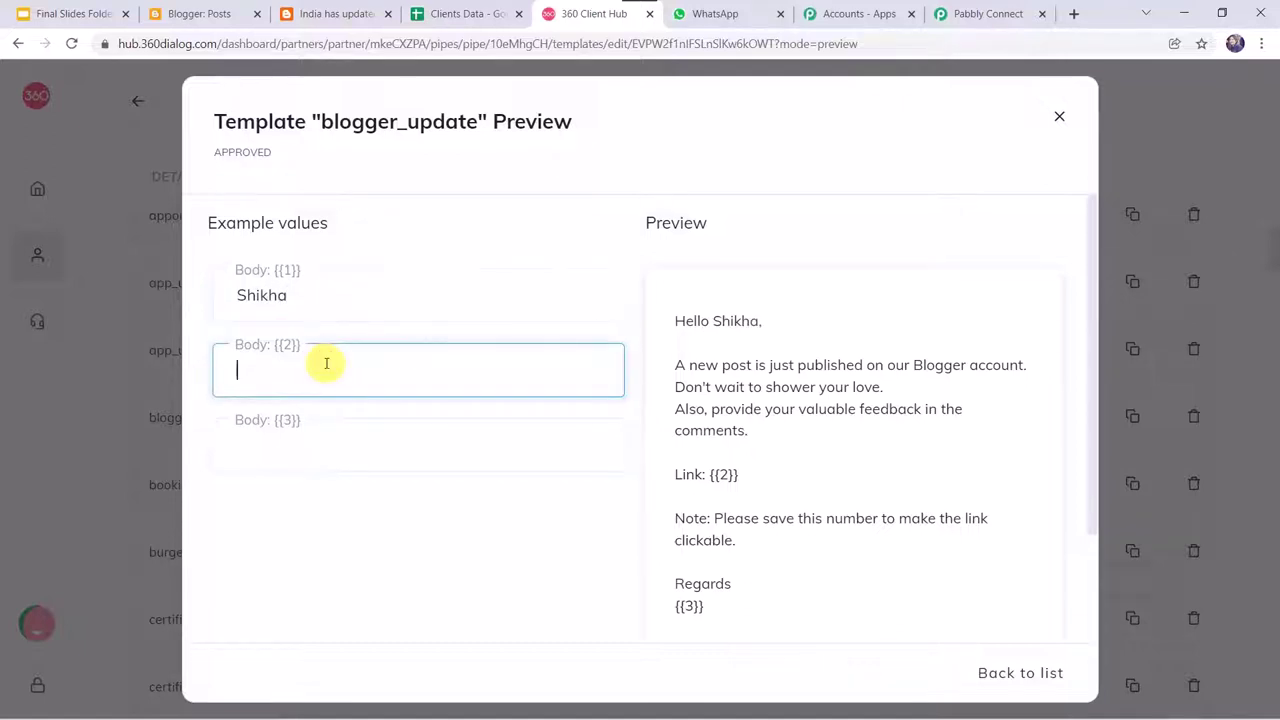
text(www.pabbly.com)
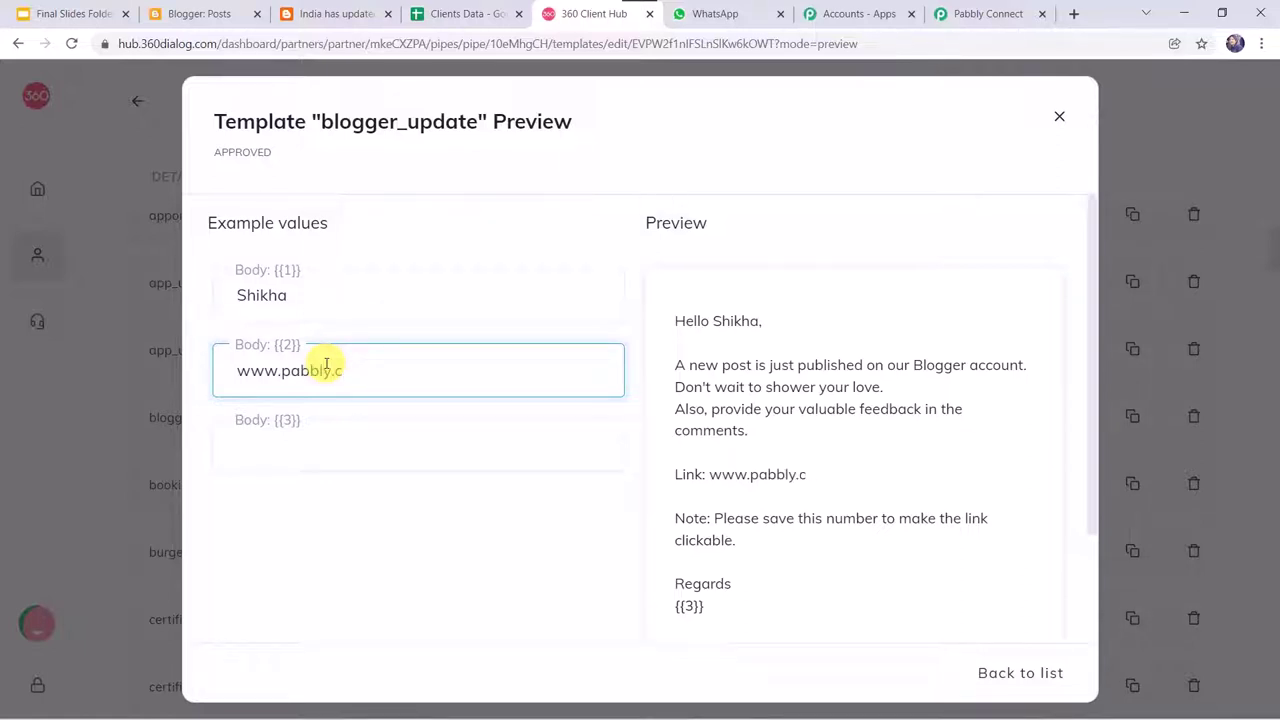
click(315, 451)
text(Pabbly)
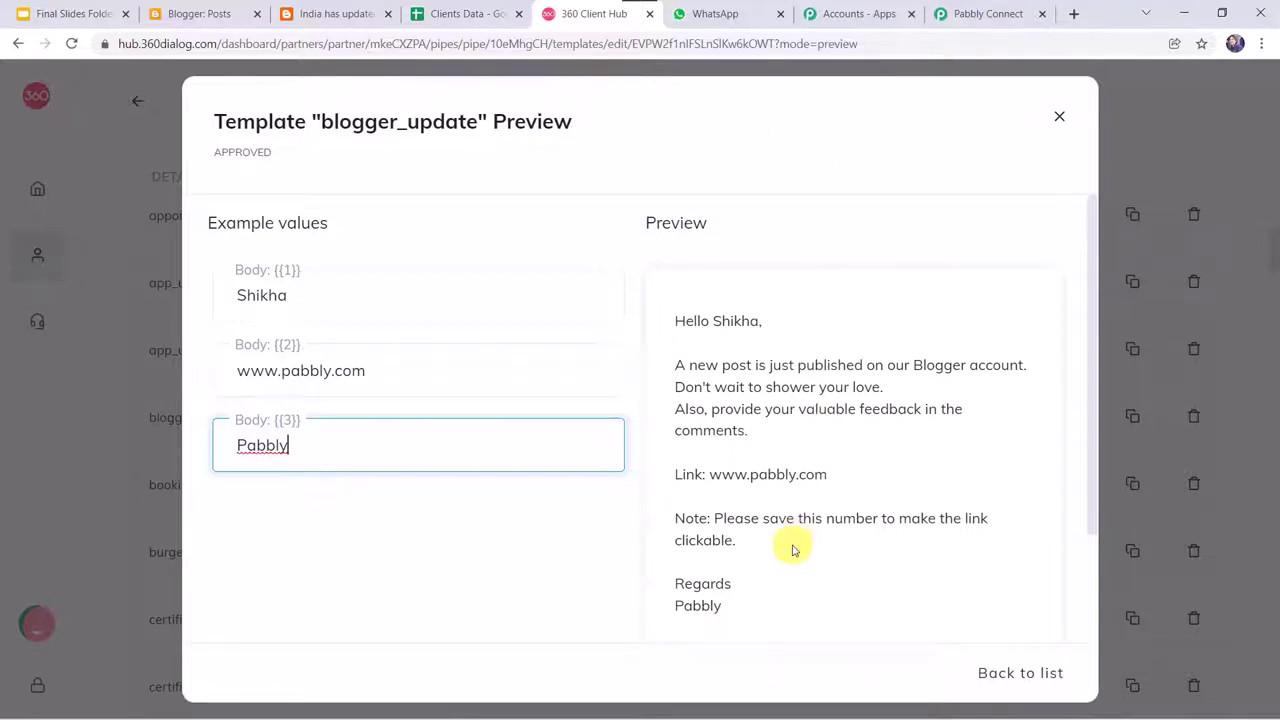
scroll(793, 548, down, 1)
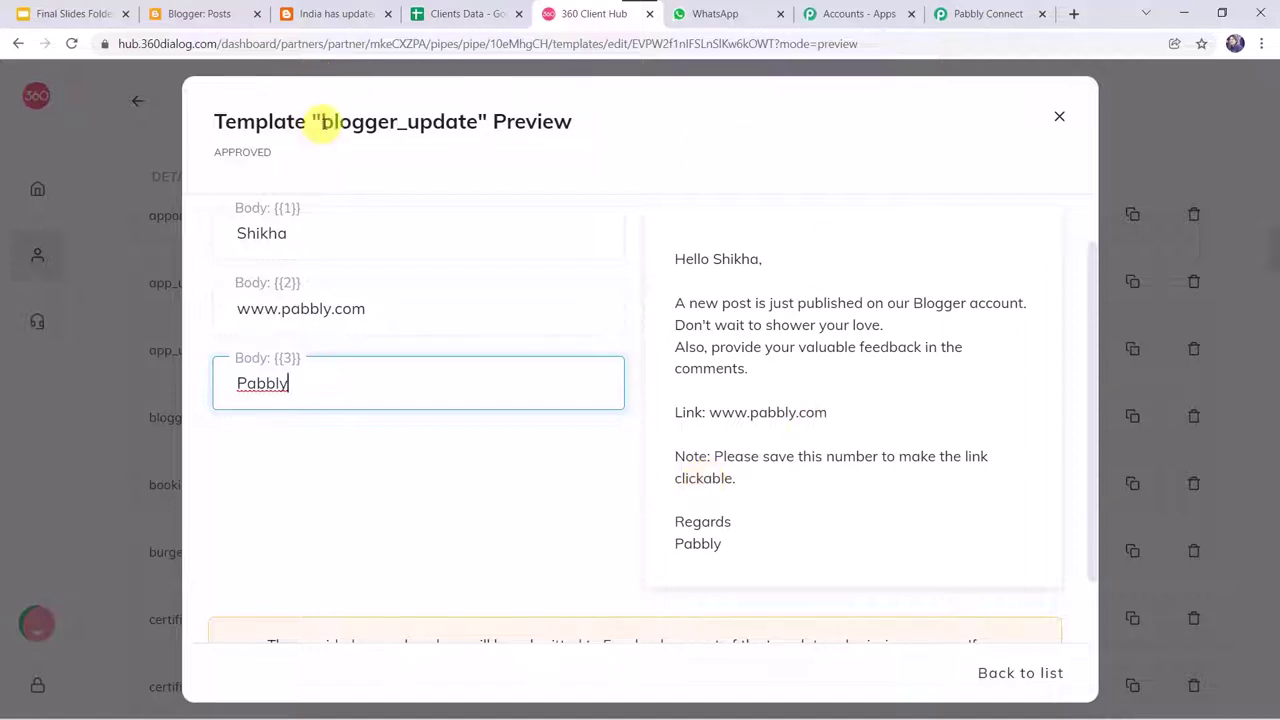
drag(322, 121, 489, 122)
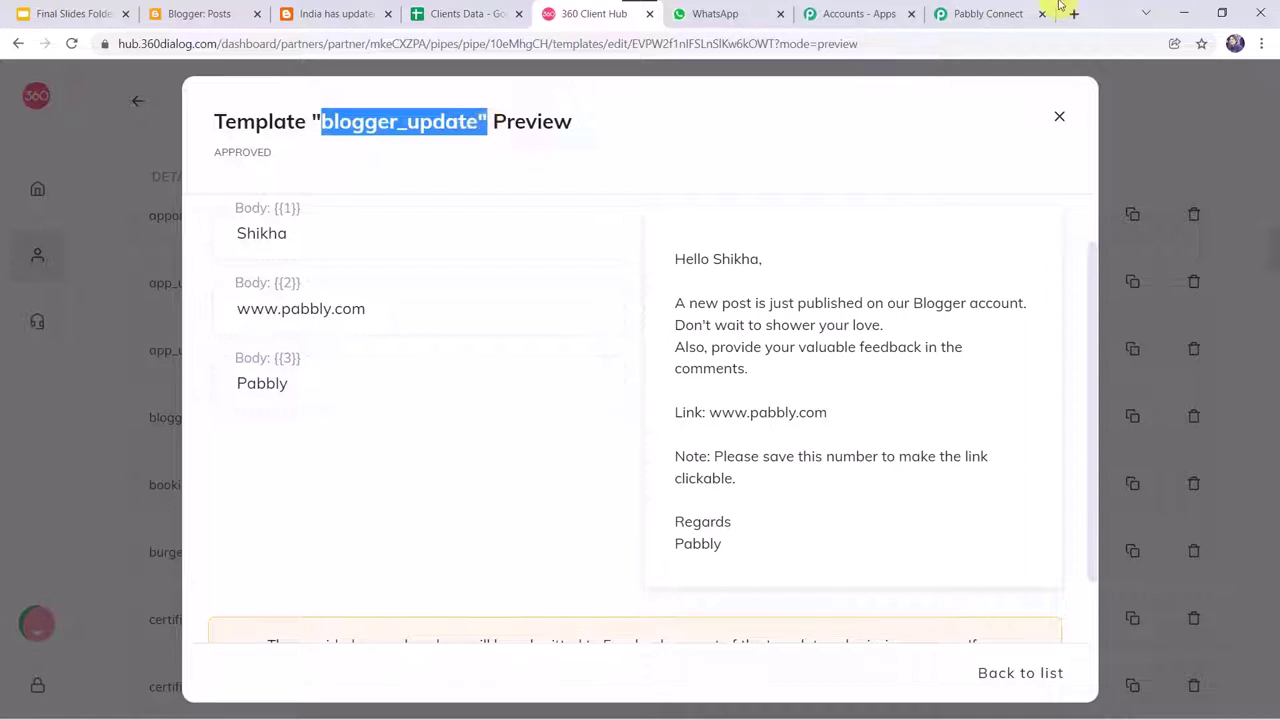
Switch back to Pabbly Connect and choose blogger_update (en) as the template of the WhatsApp action
click(980, 10)
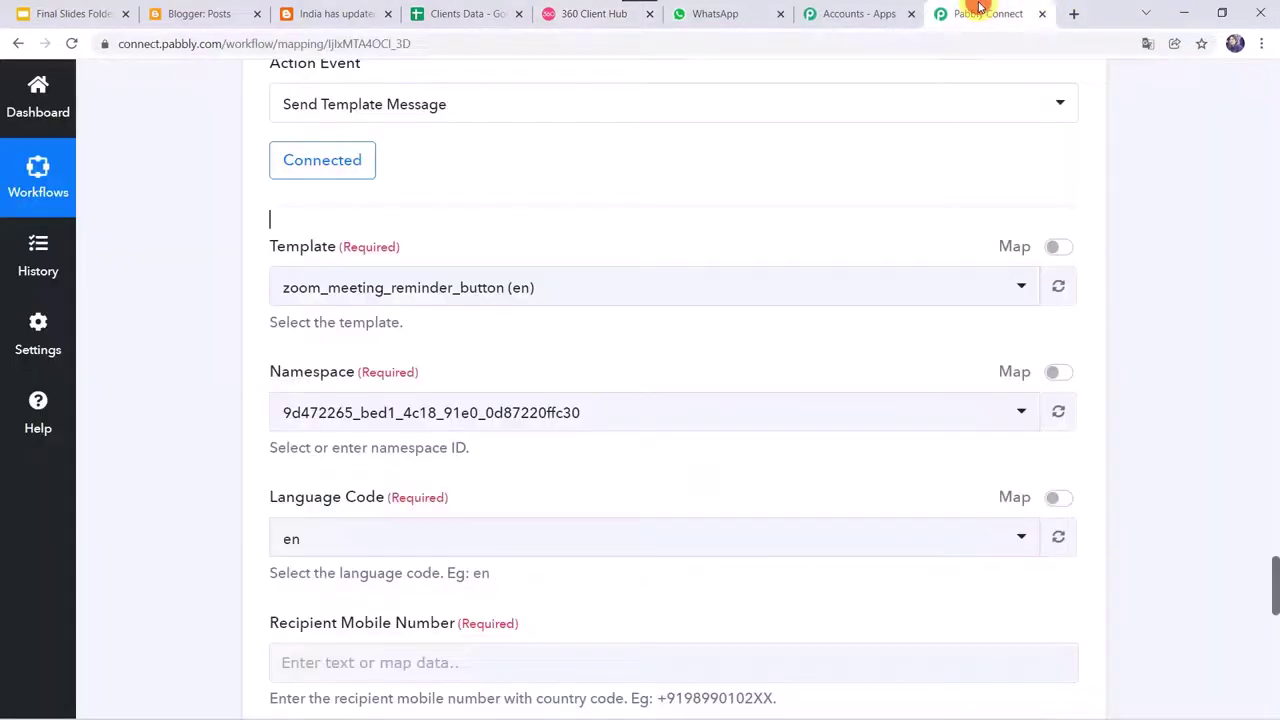
click(634, 287)
click(634, 287)
text(blo)
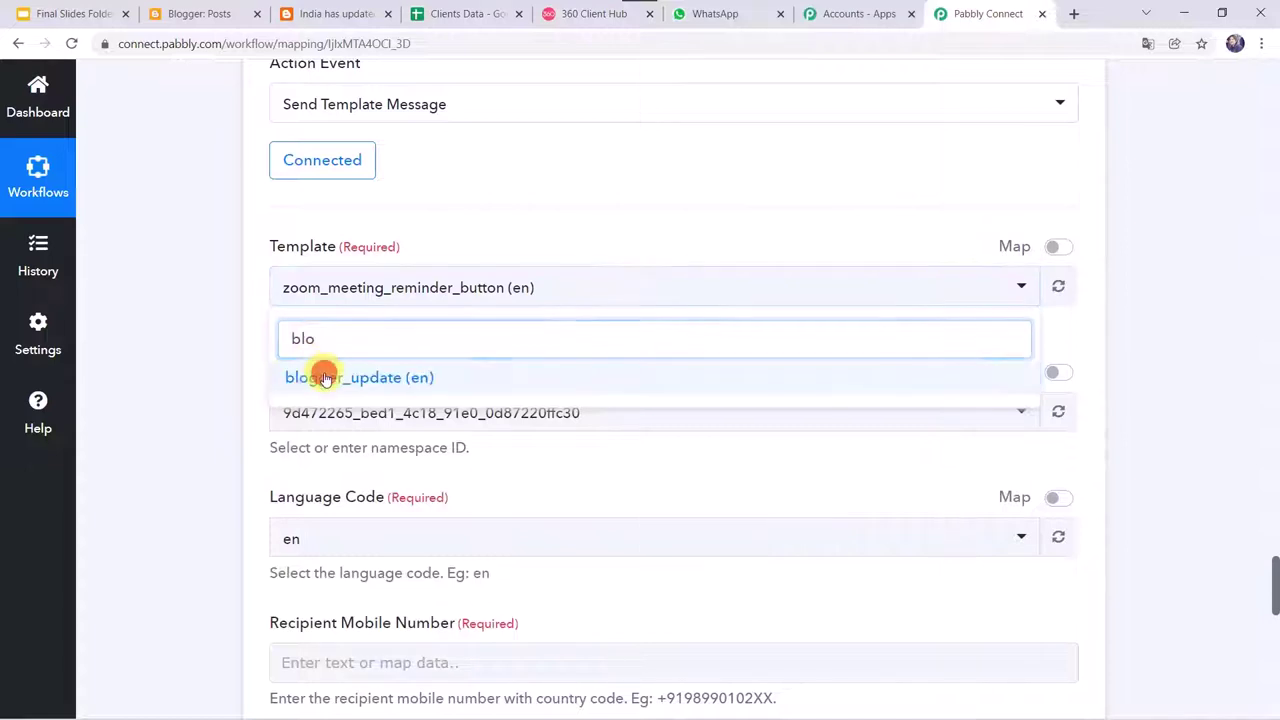
click(325, 377)
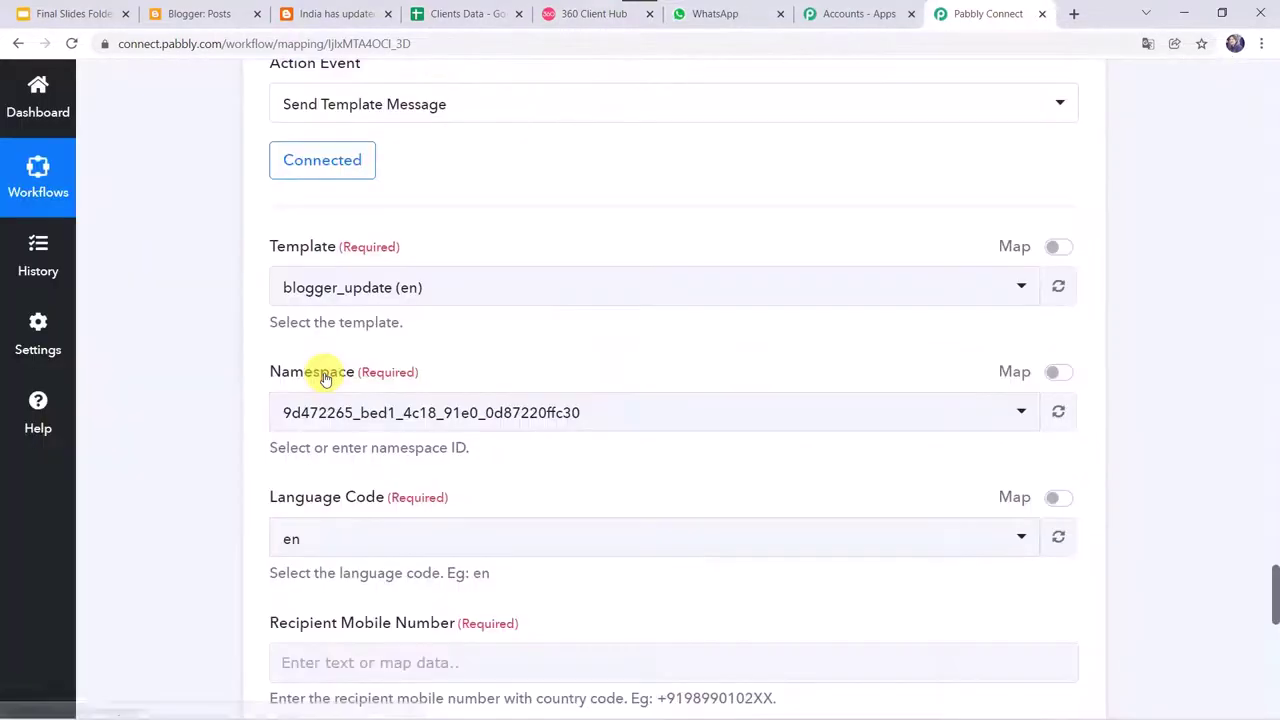
click(290, 541)
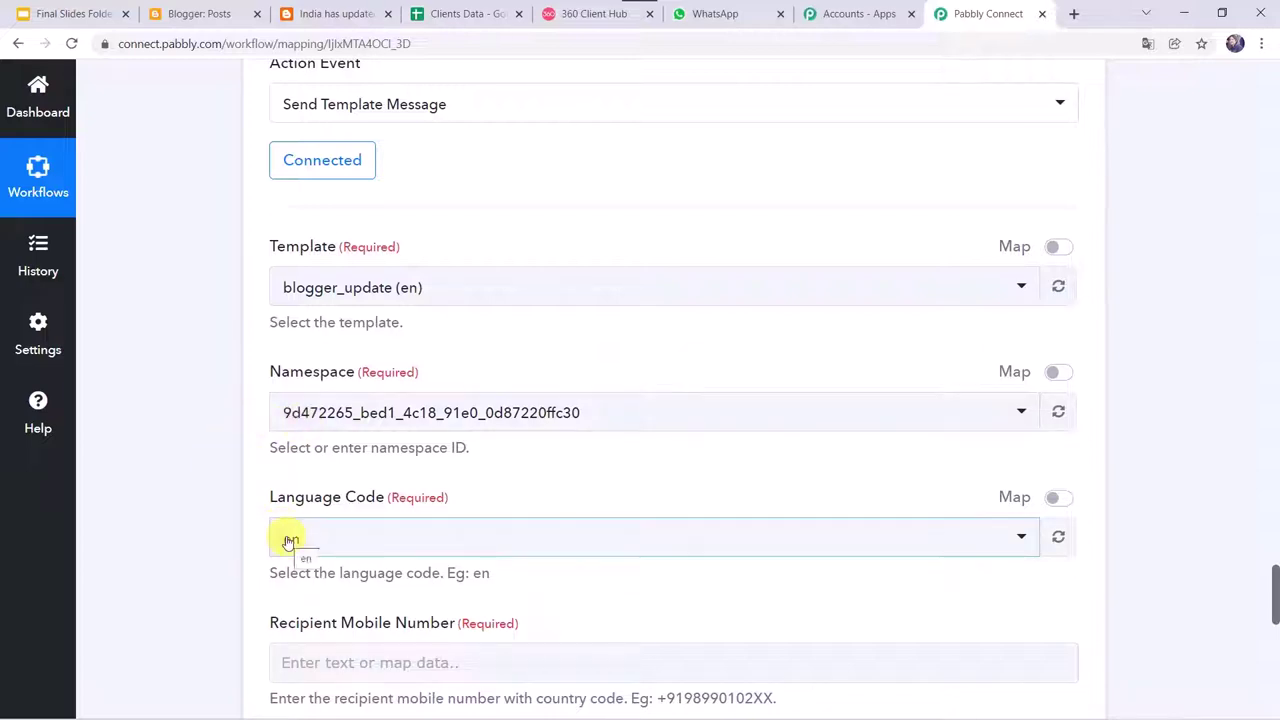
click(300, 557)
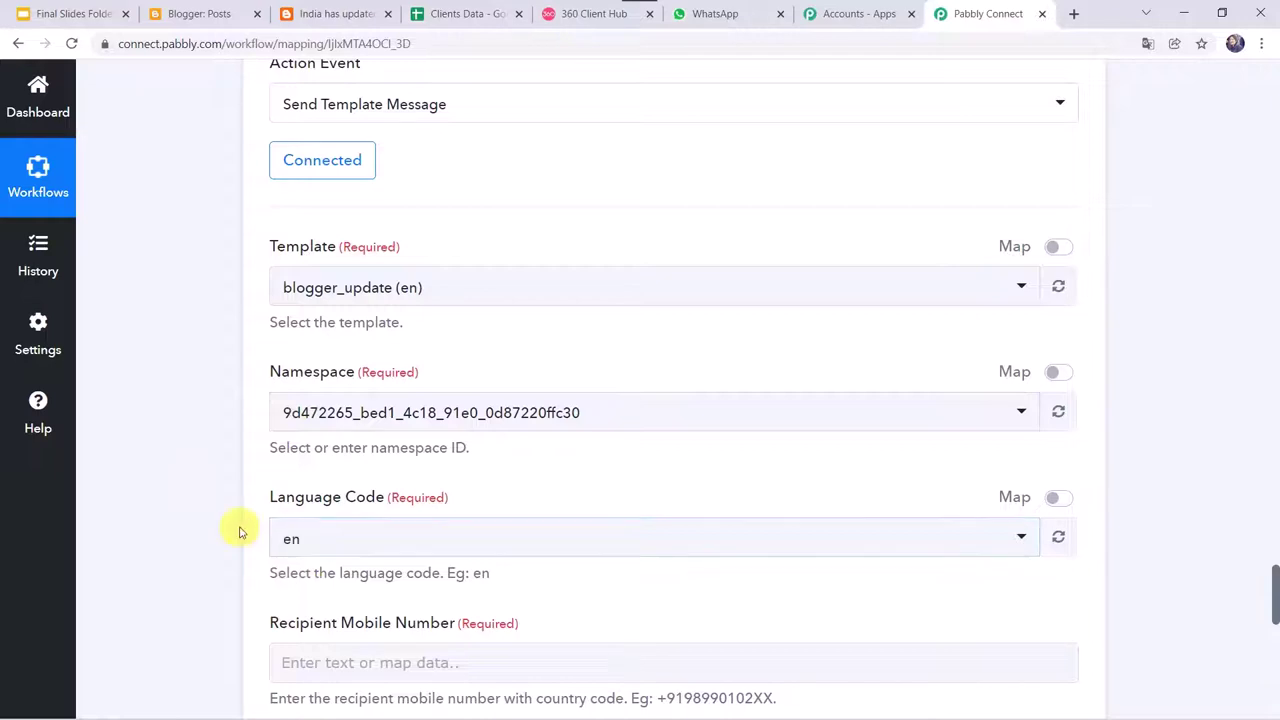
Map the Recipient Mobile Number of the WhatsApp action to Mobile No from the Iterator by Pabbly step
scroll(240, 530, down, 3)
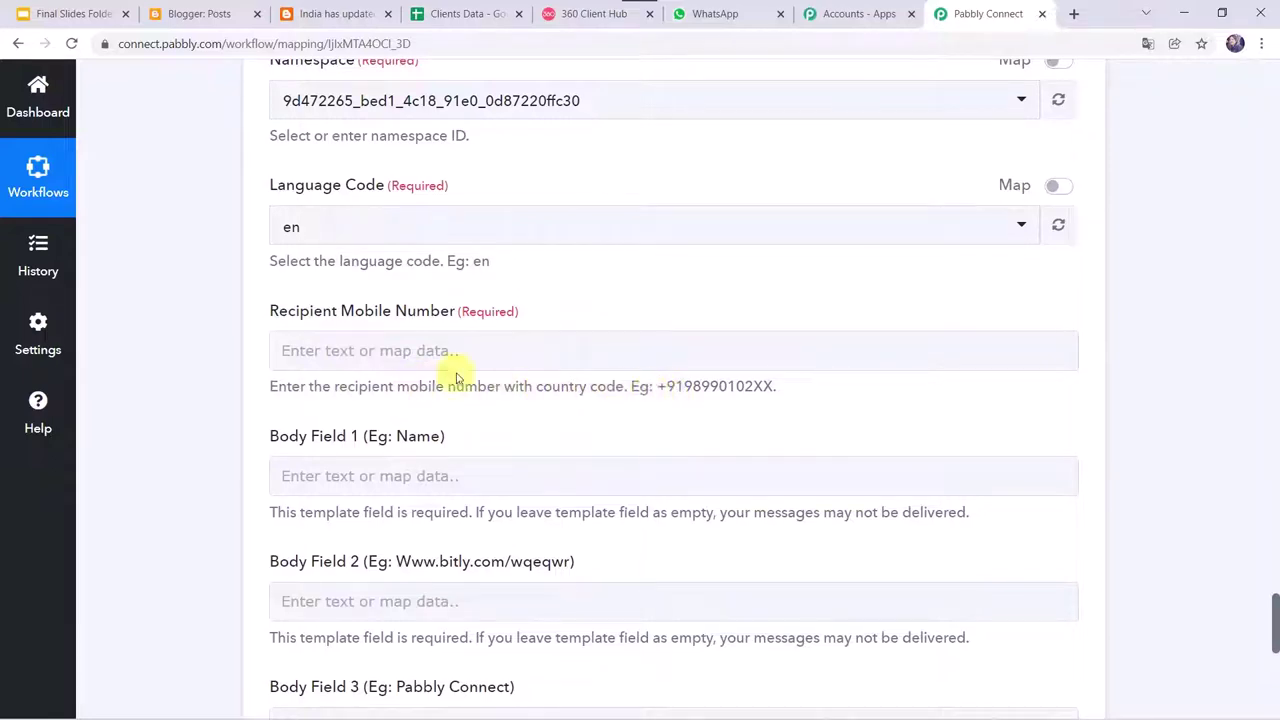
click(283, 346)
scroll(147, 228, up, 10)
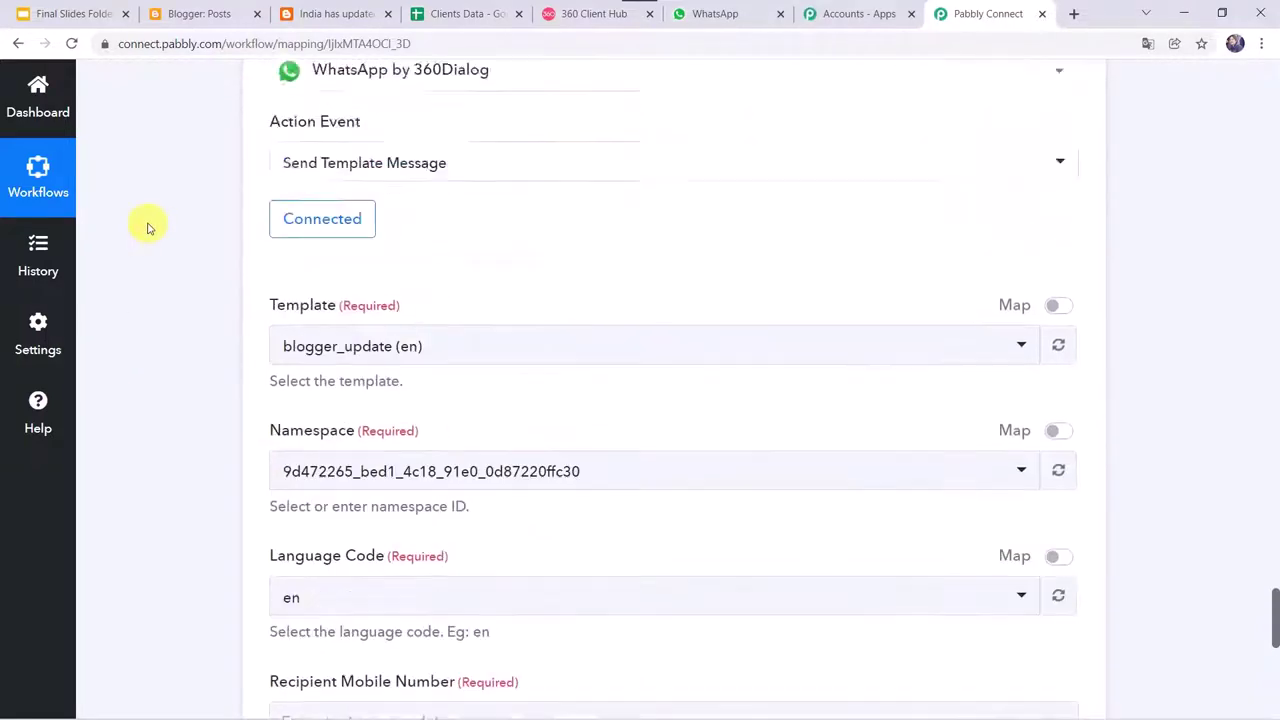
scroll(147, 228, up, 10)
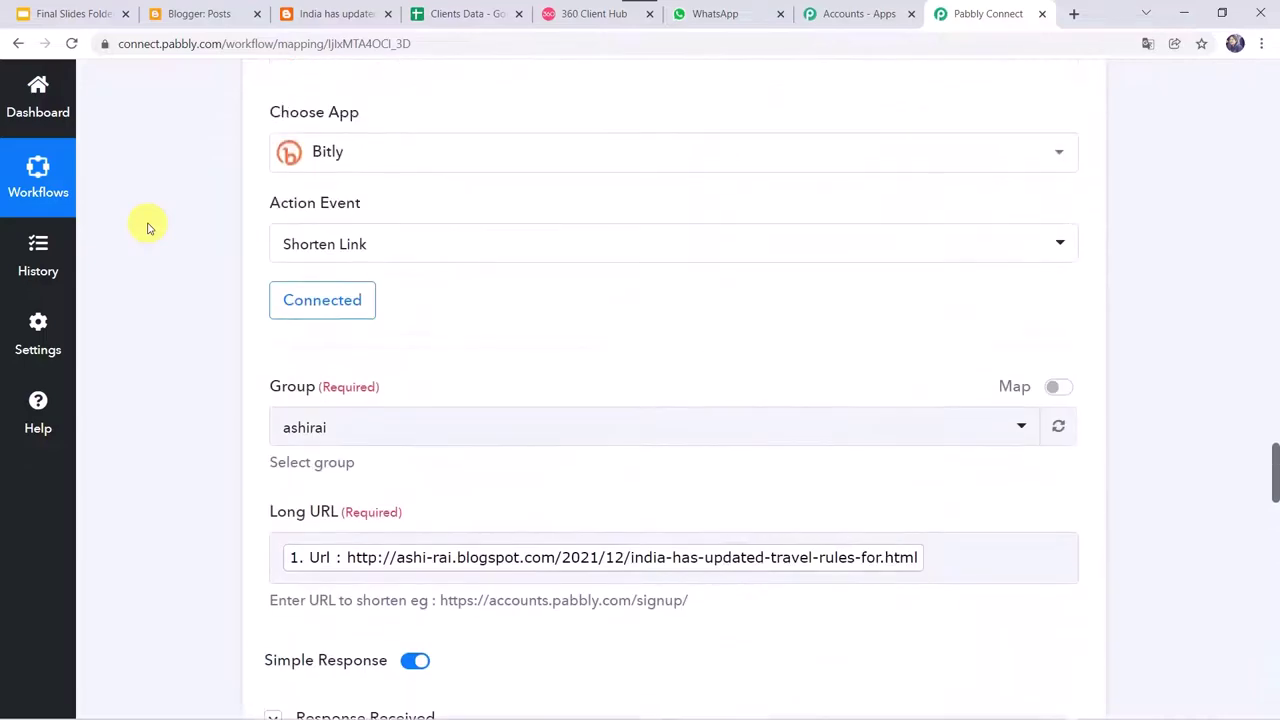
scroll(147, 228, up, 2)
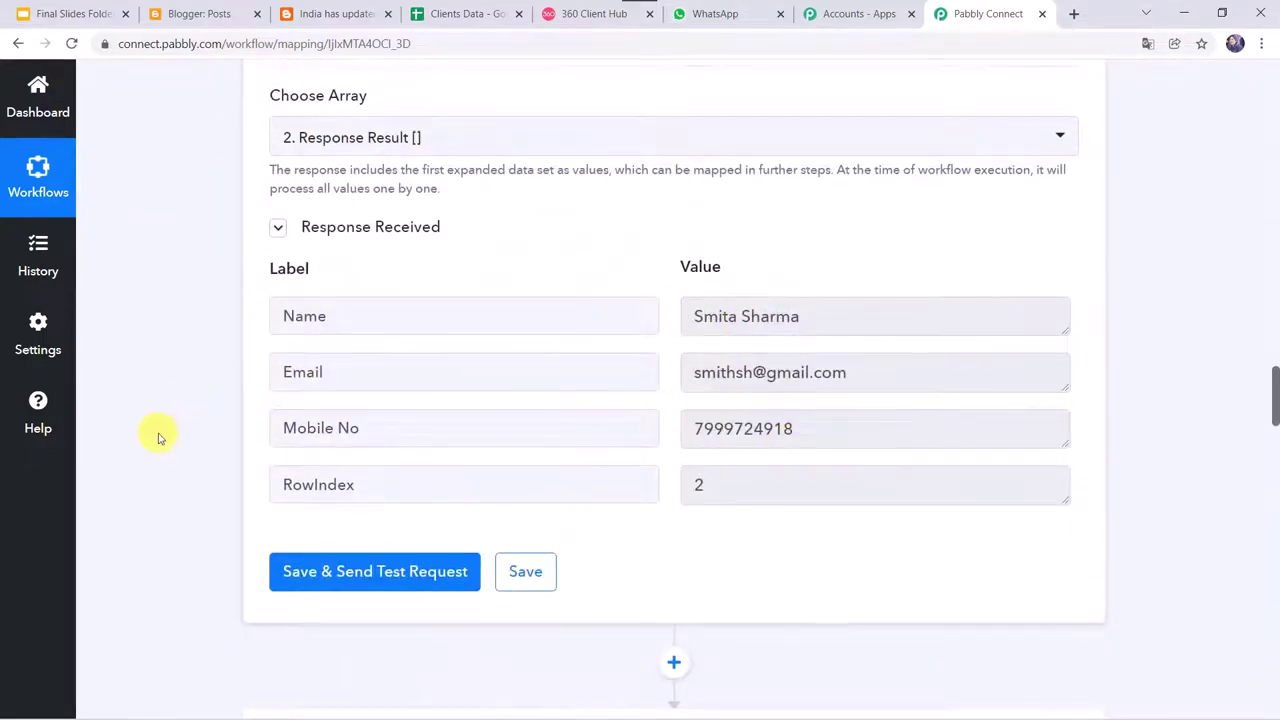
scroll(157, 437, down, 10)
scroll(157, 437, down, 15)
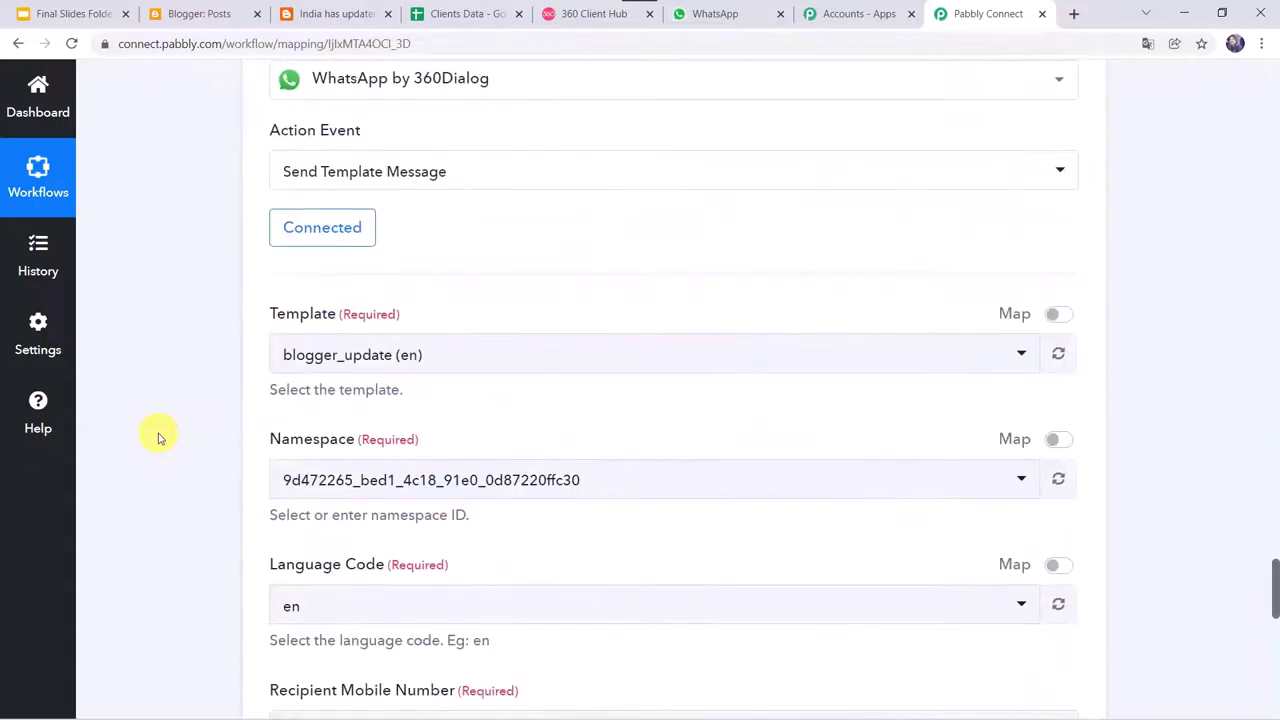
click(313, 340)
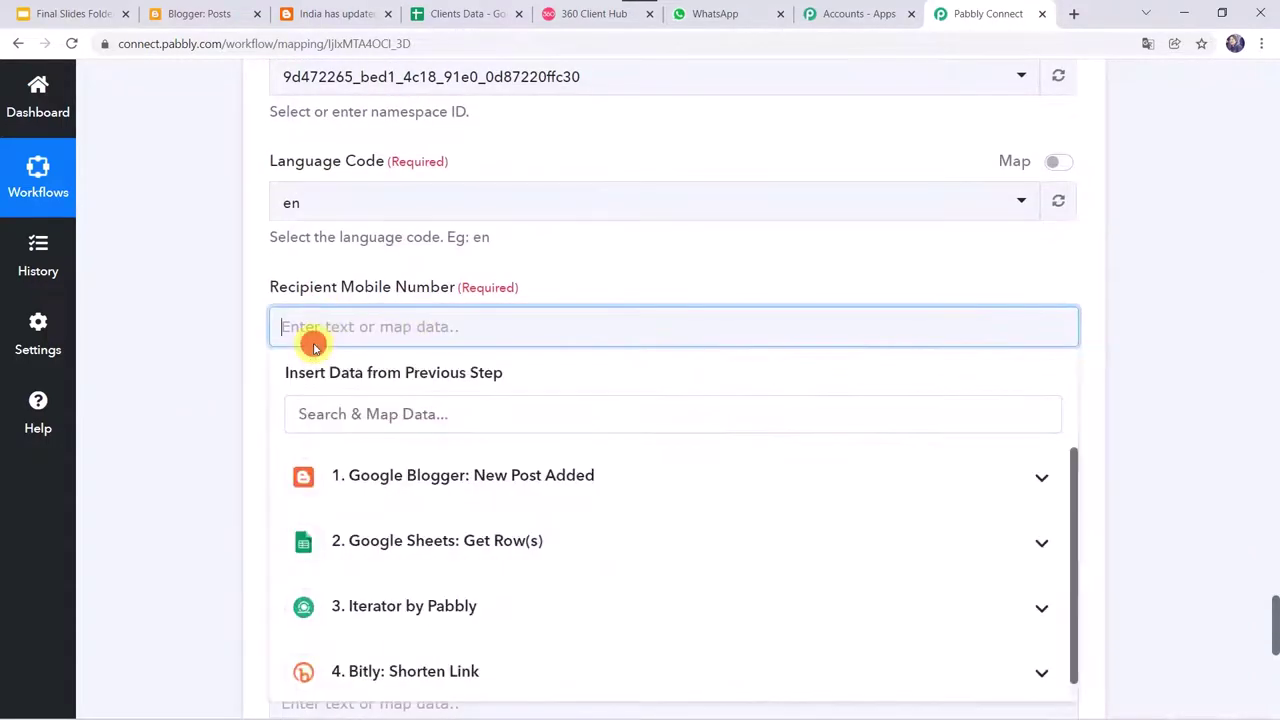
click(415, 587)
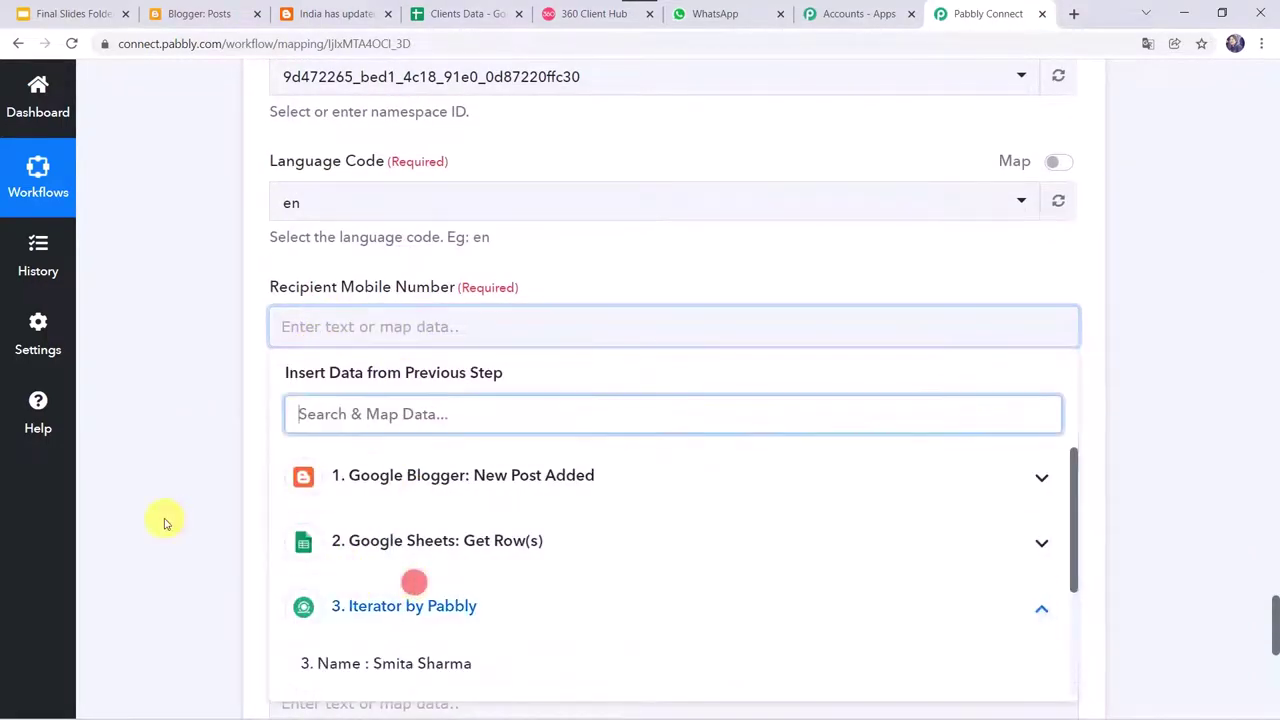
scroll(166, 520, down, 2)
click(461, 560)
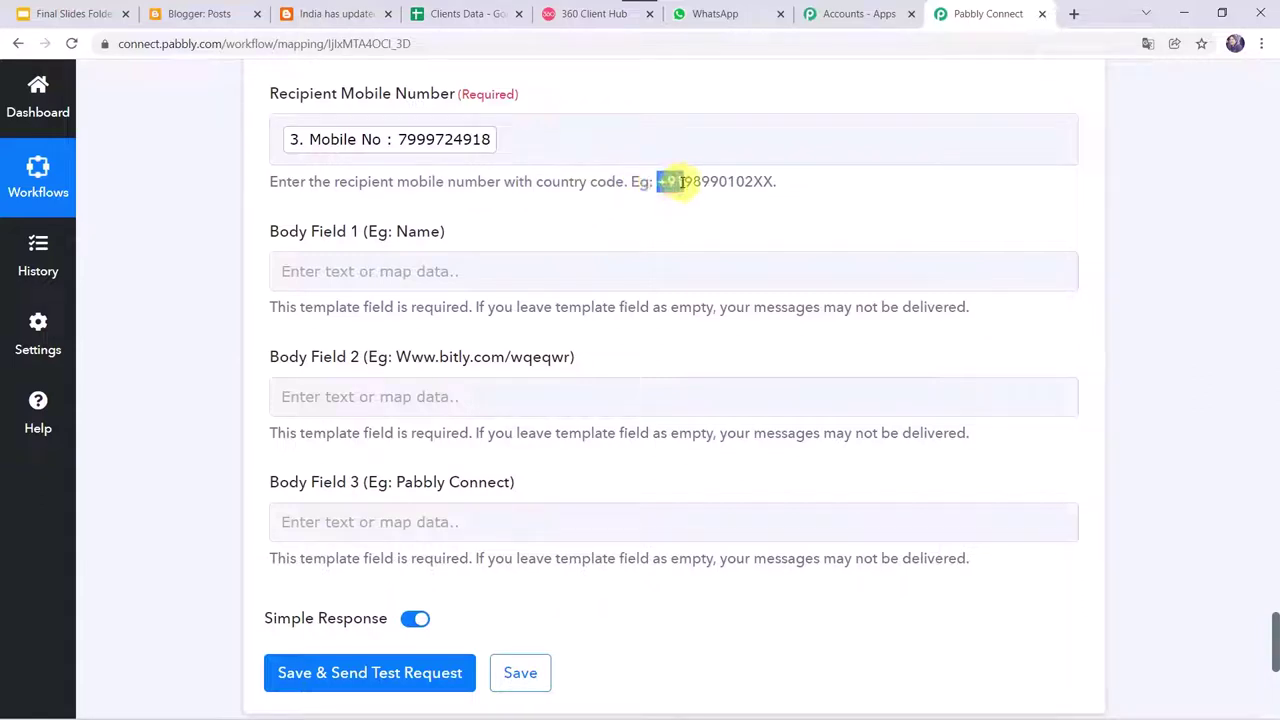
Add the country code +91 in front of the mapped Recipient Mobile Number
click(281, 139)
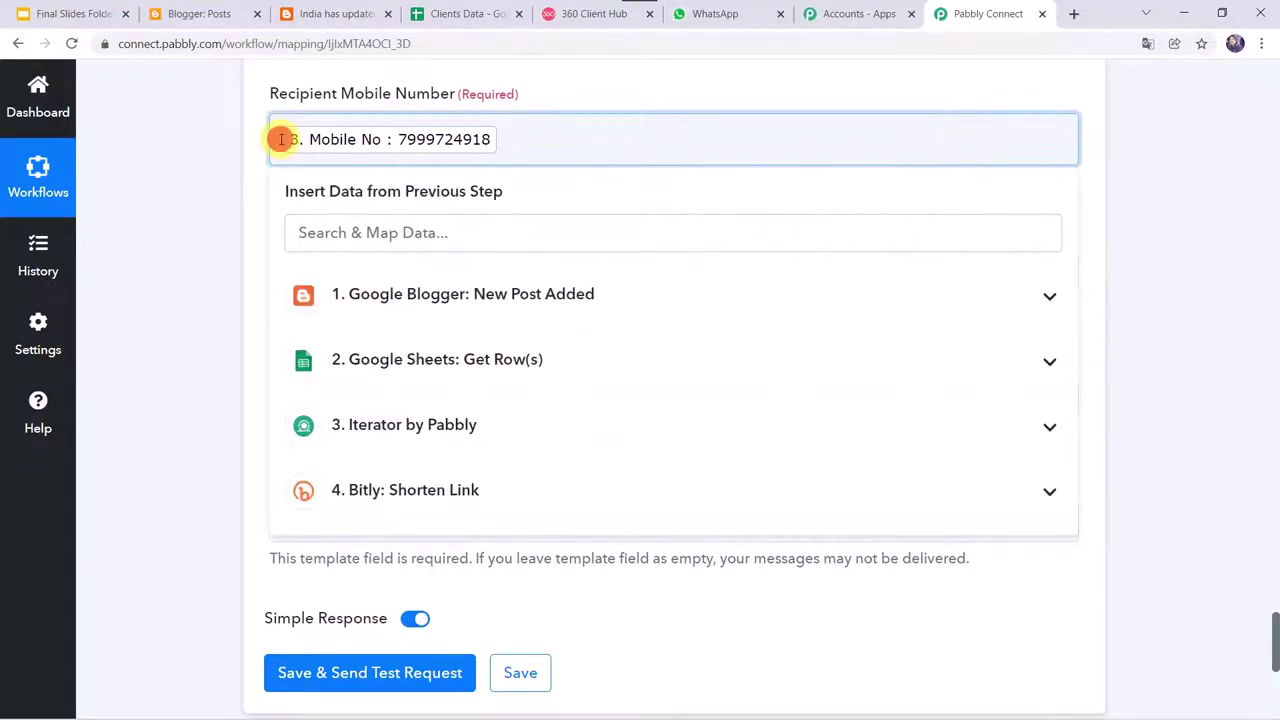
text(+91)
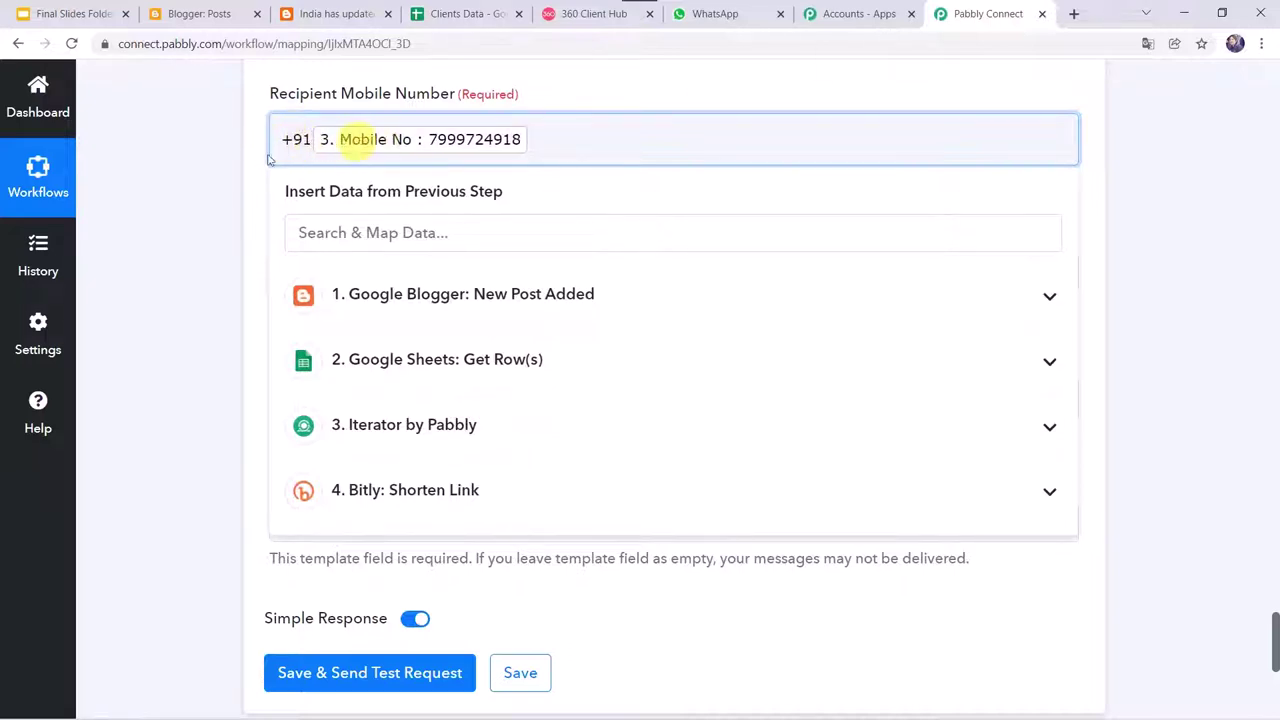
click(183, 240)
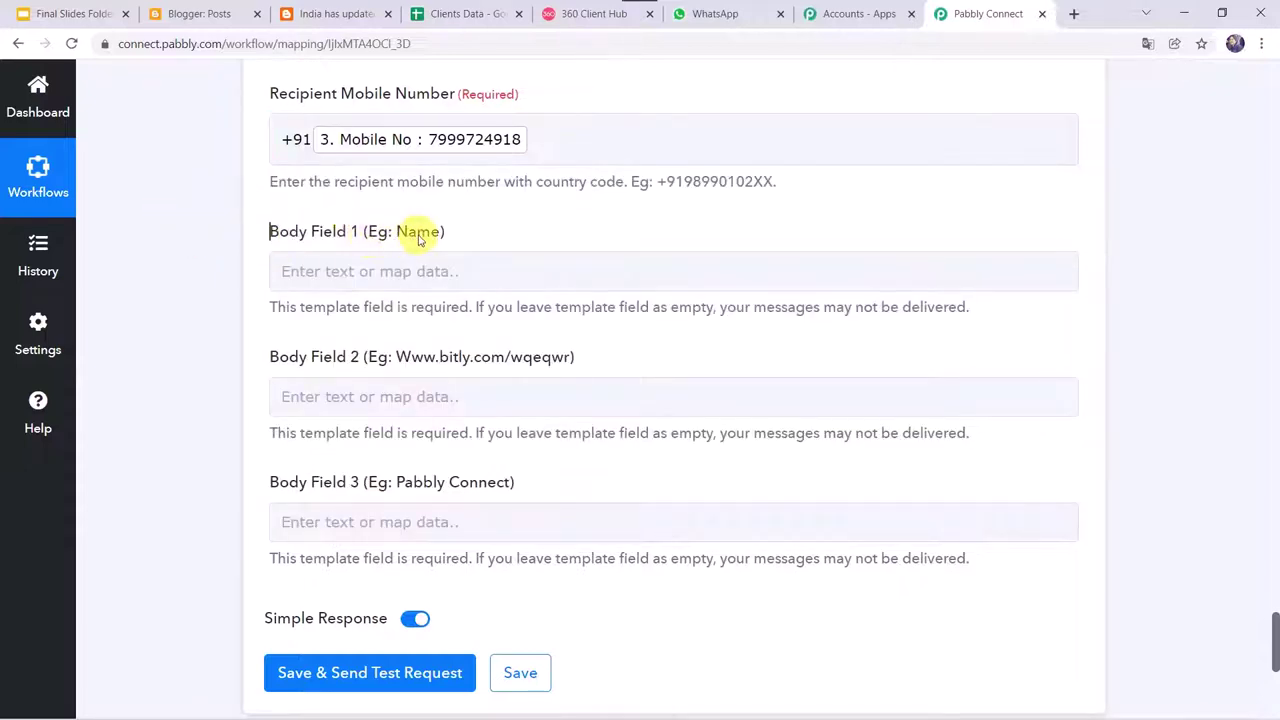
Map Body Field 1 to Name from the Iterator by Pabbly step
click(334, 279)
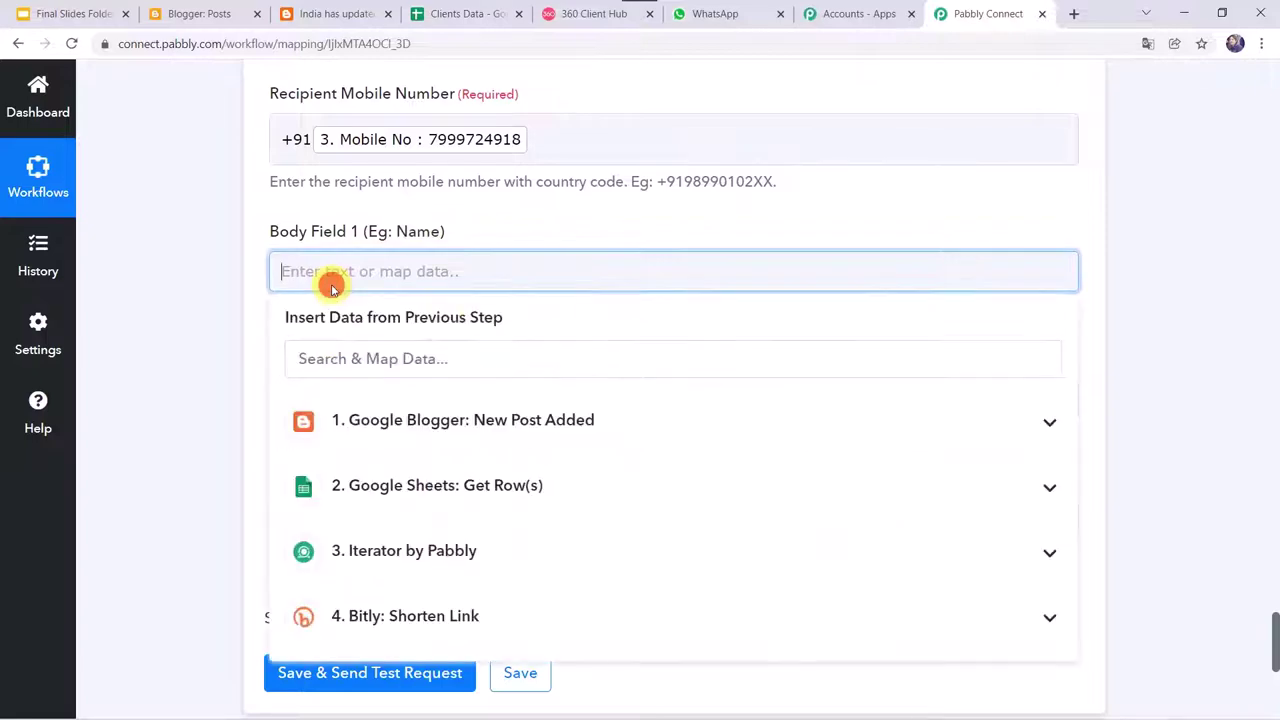
click(357, 549)
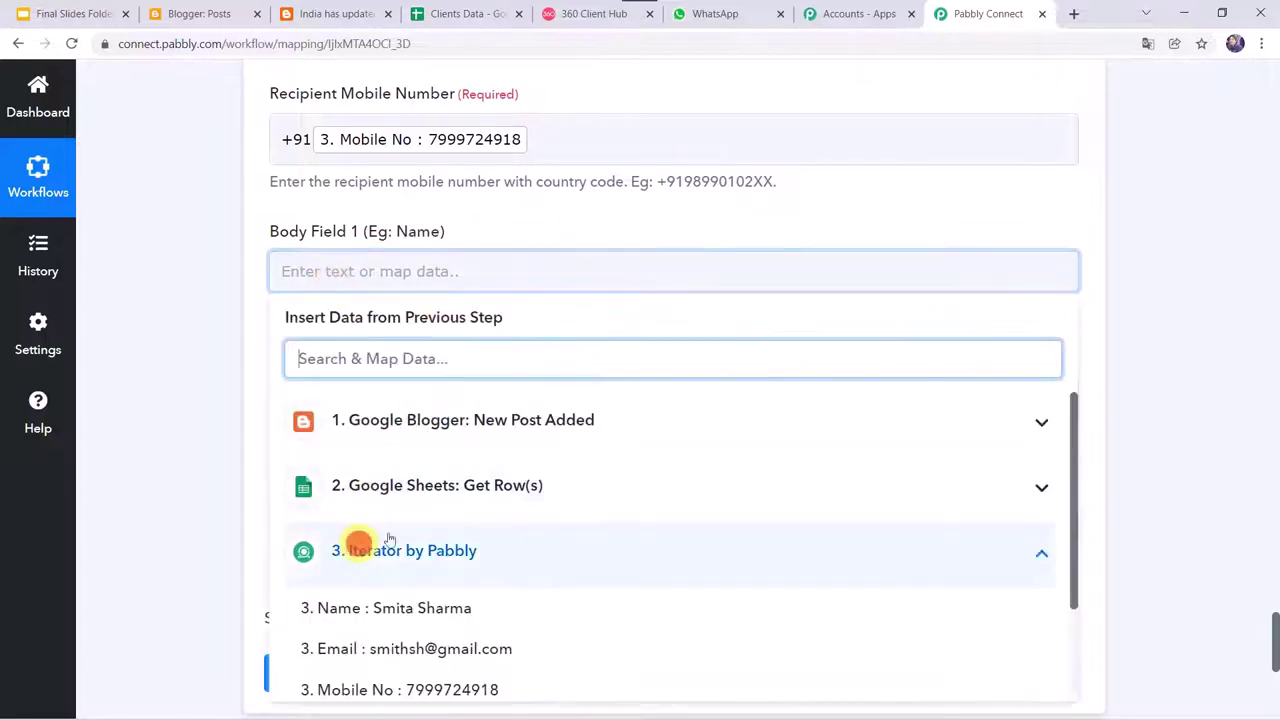
click(362, 610)
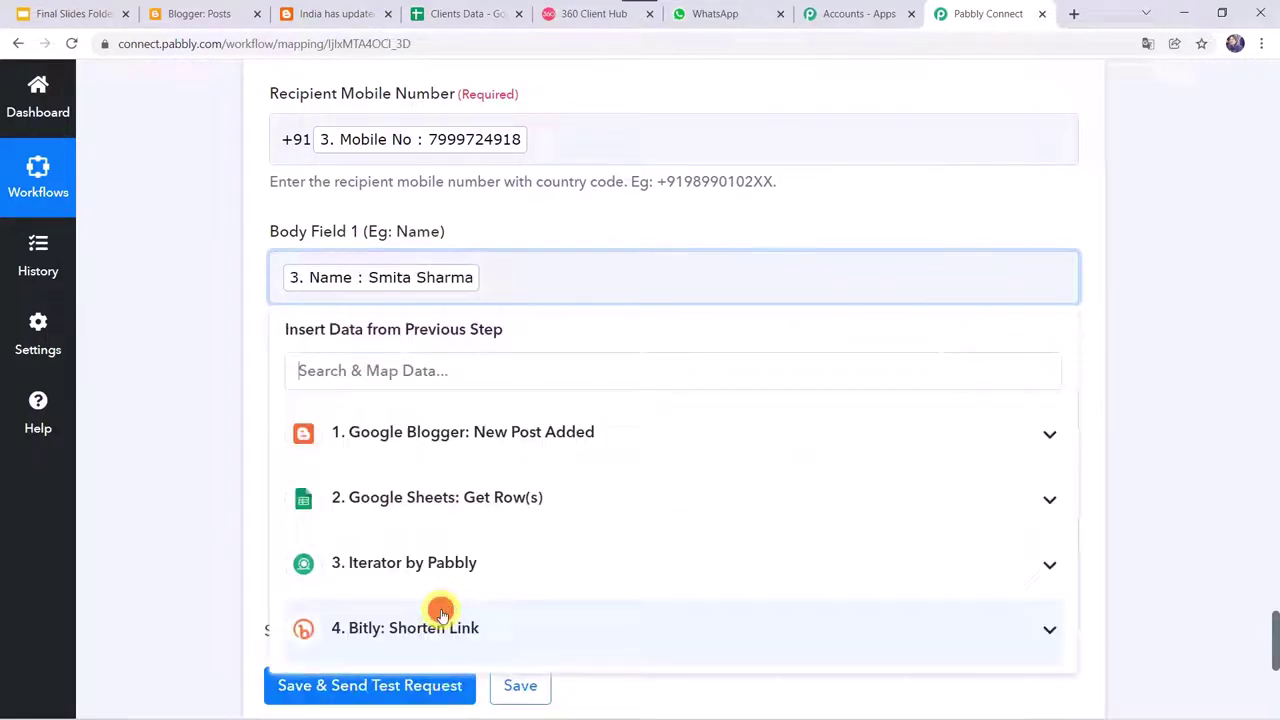
click(213, 492)
Map Body Field 2 to Link from the Bitly: Shorten Link step
scroll(213, 492, down, 1)
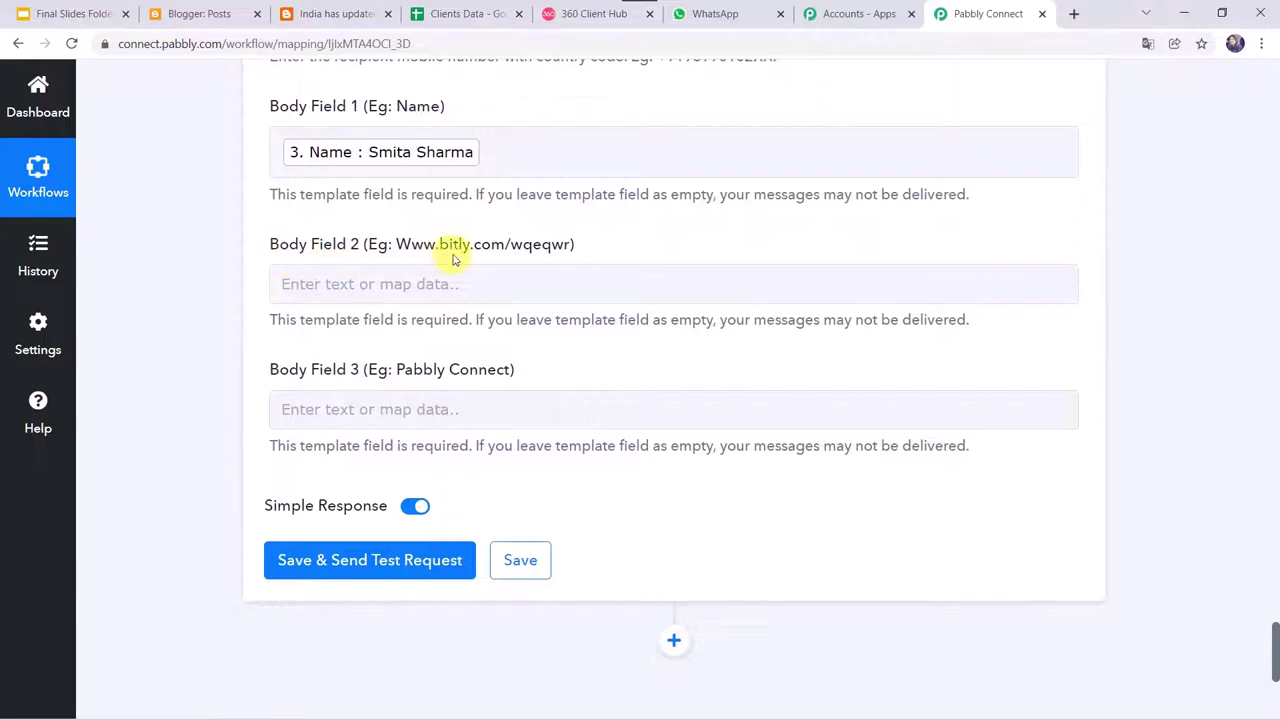
click(297, 295)
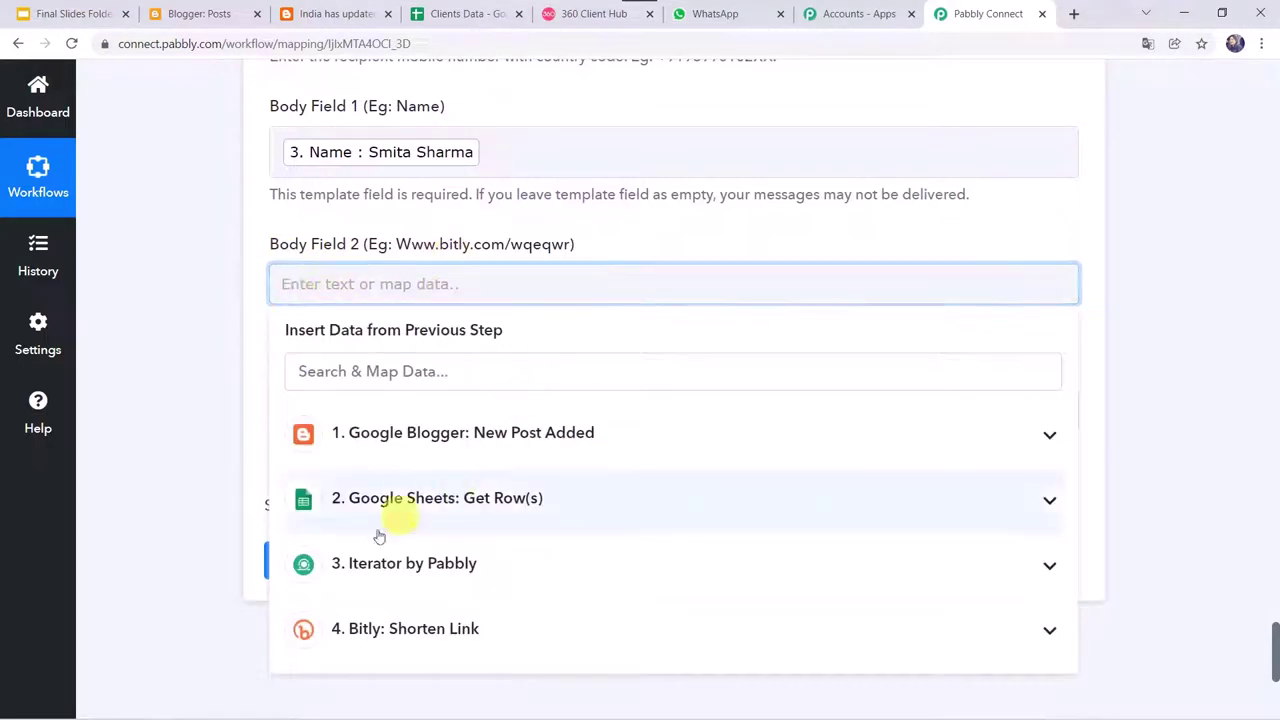
click(383, 630)
scroll(240, 620, down, 2)
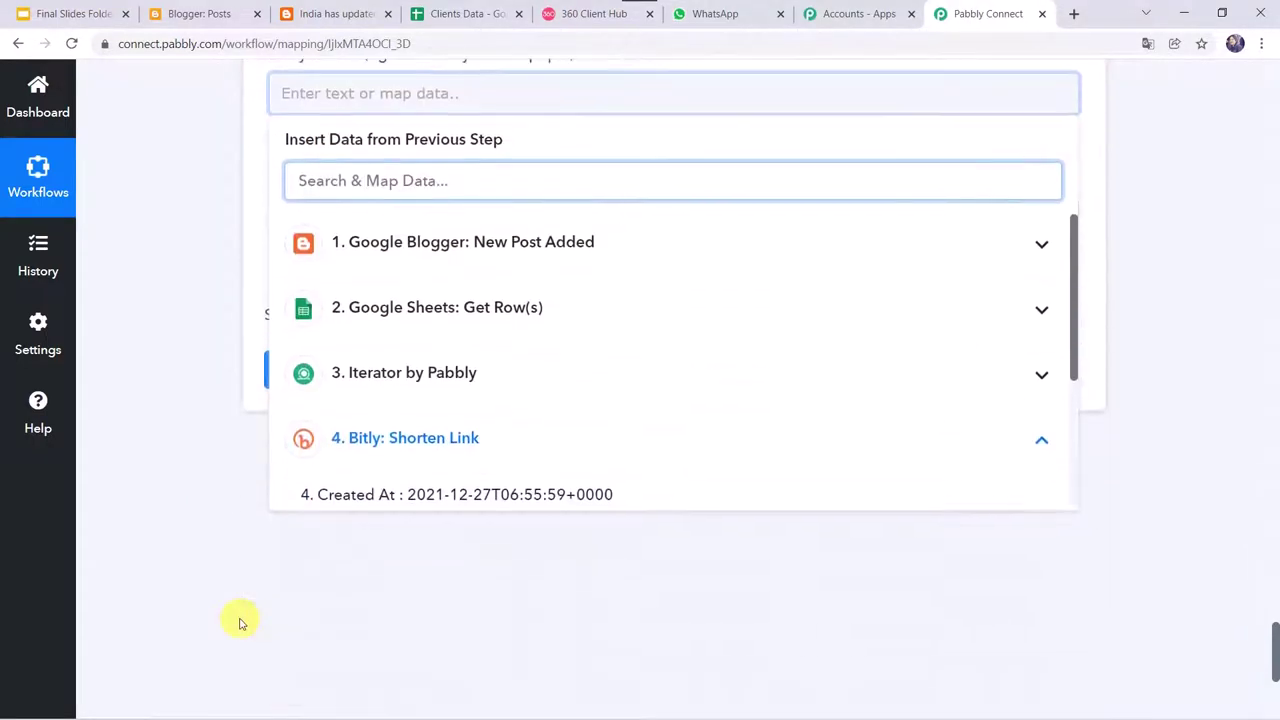
click(410, 570)
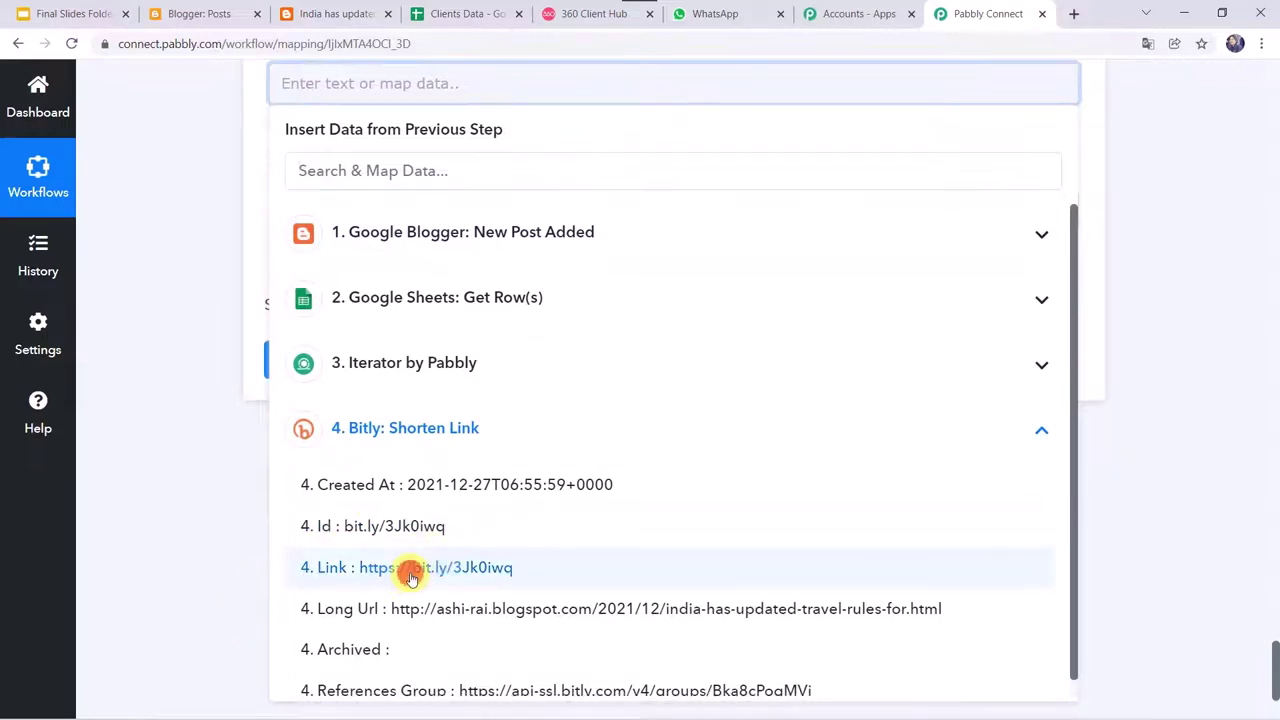
click(162, 297)
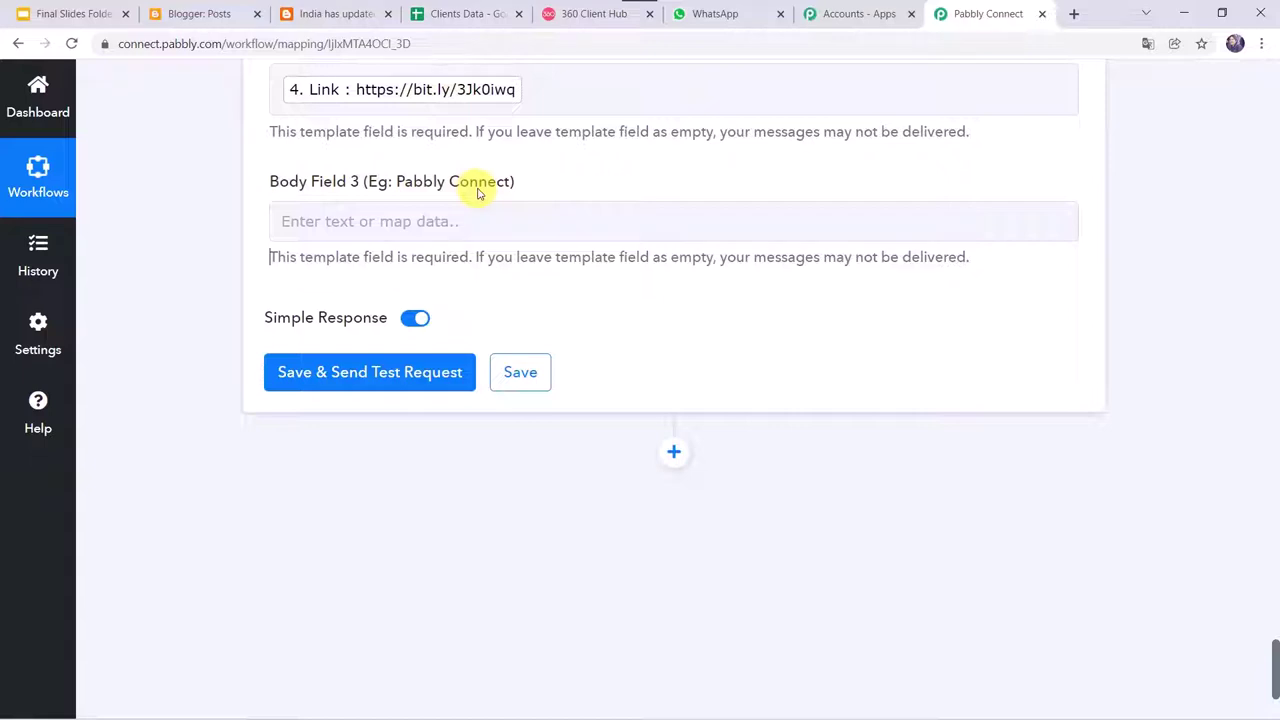
Set Body Field 3 to Pabbly Team, then save the WhatsApp action and send a test request
click(361, 220)
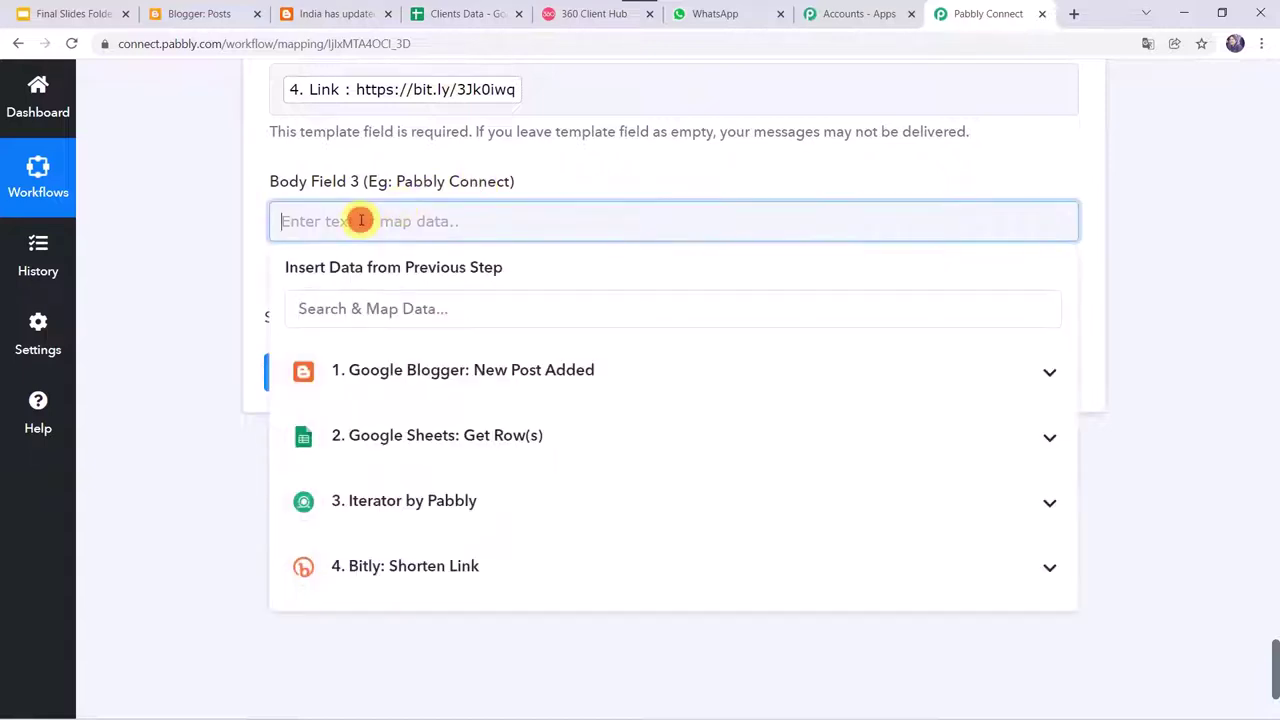
text(Pabbly Team)
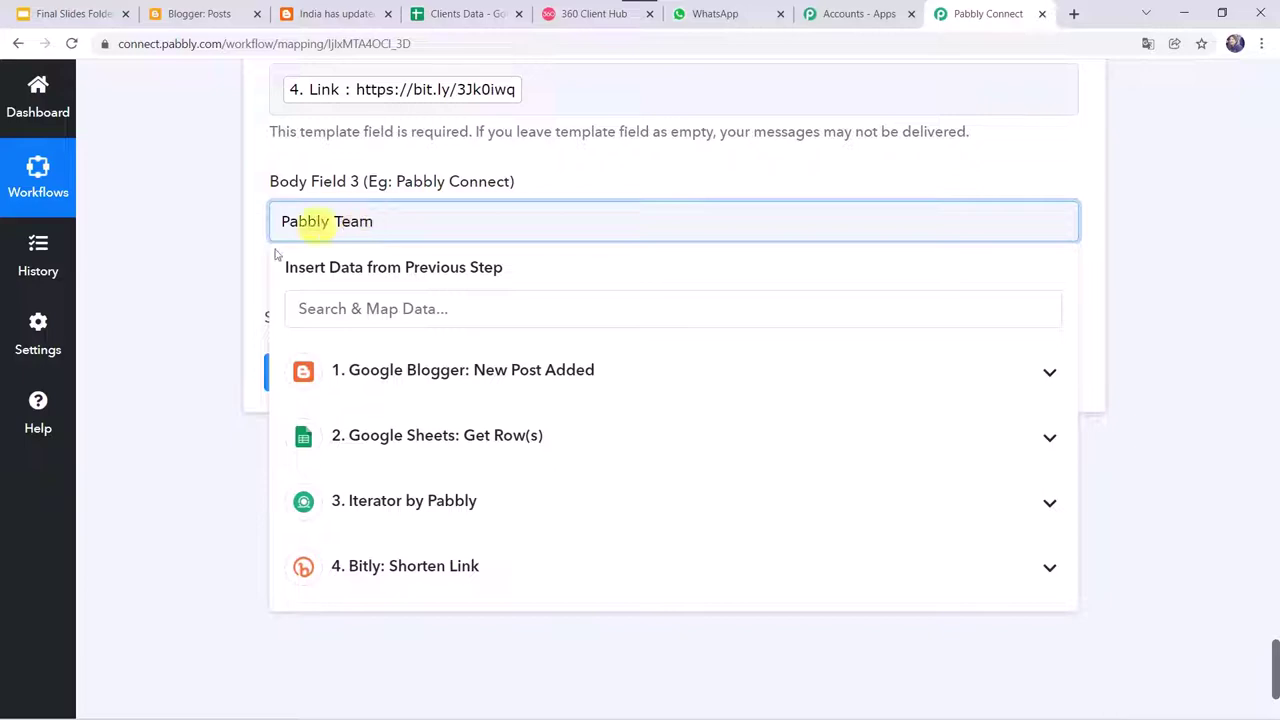
click(189, 328)
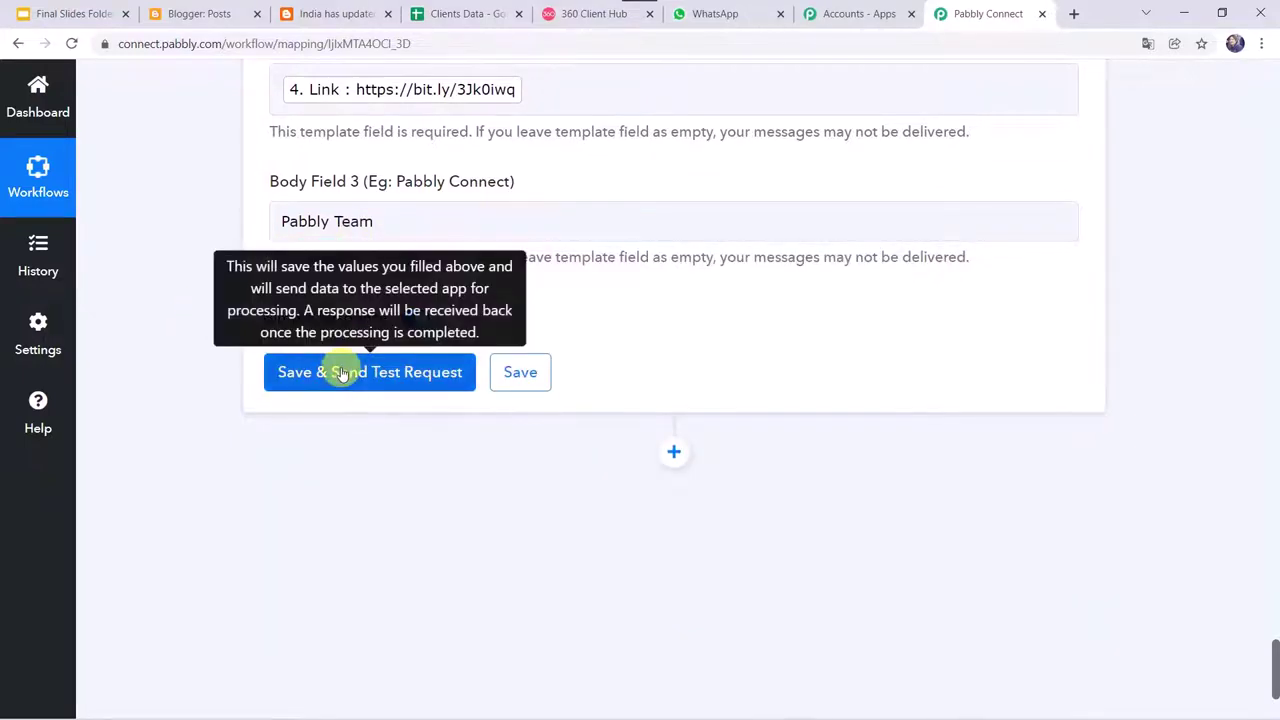
click(341, 373)
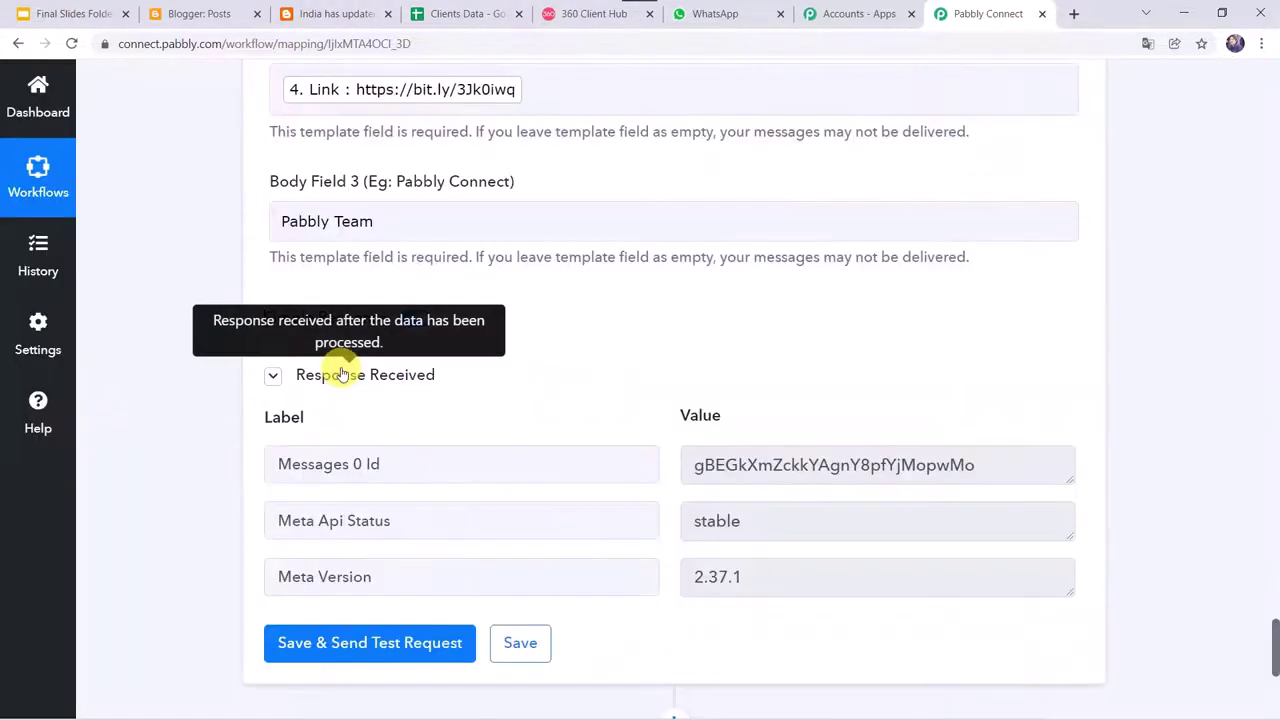
mouse_move(418, 384)
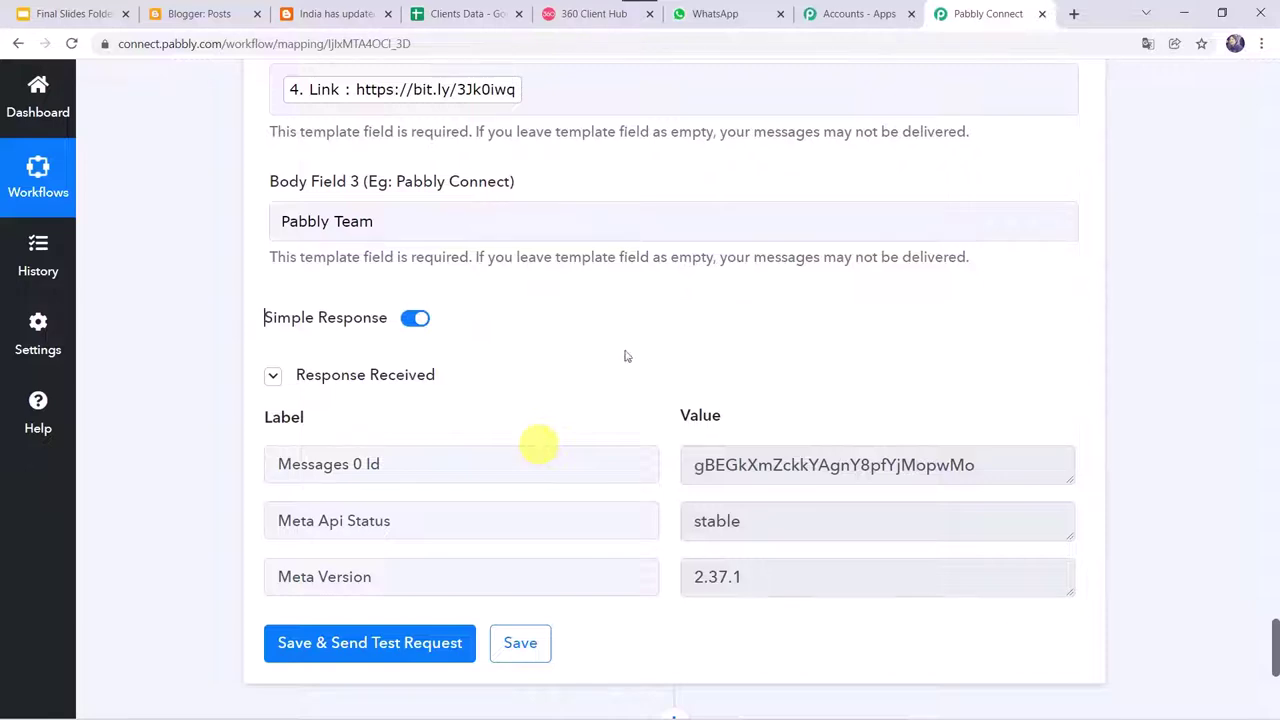
Switch to WhatsApp, check the recipient name and sign-off in the newly received message, and open its Bitly link
click(718, 16)
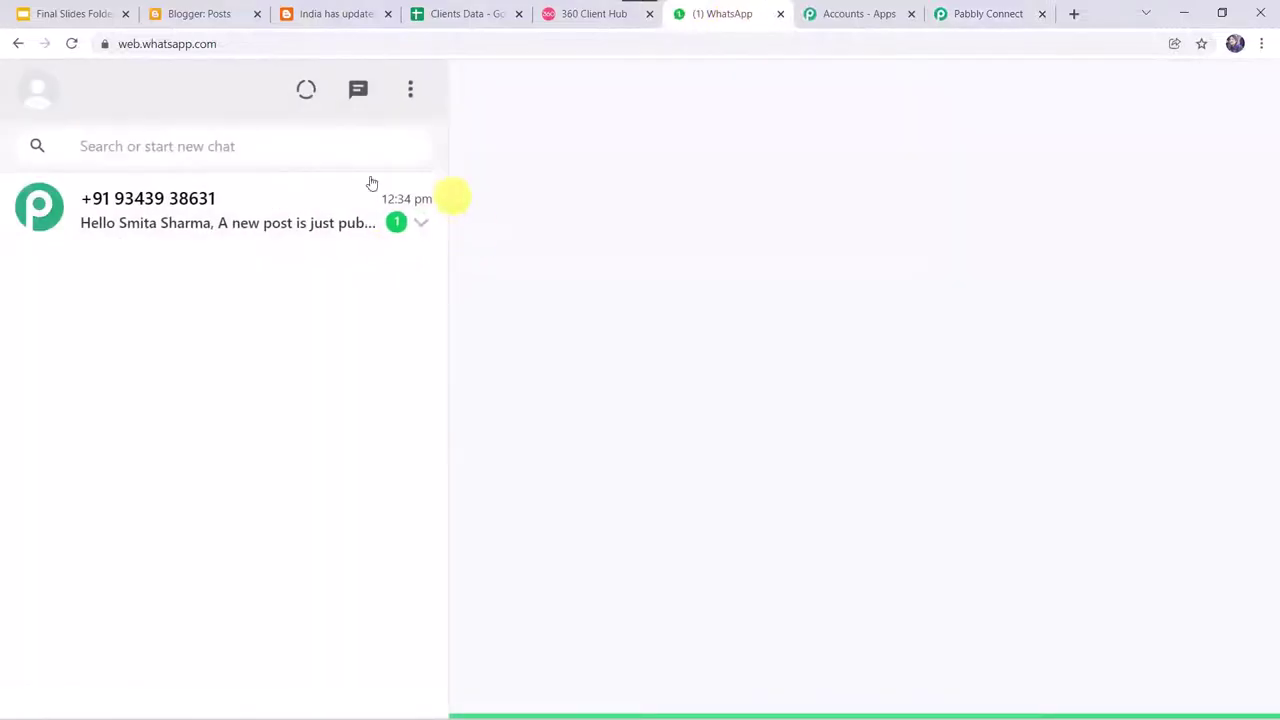
click(188, 274)
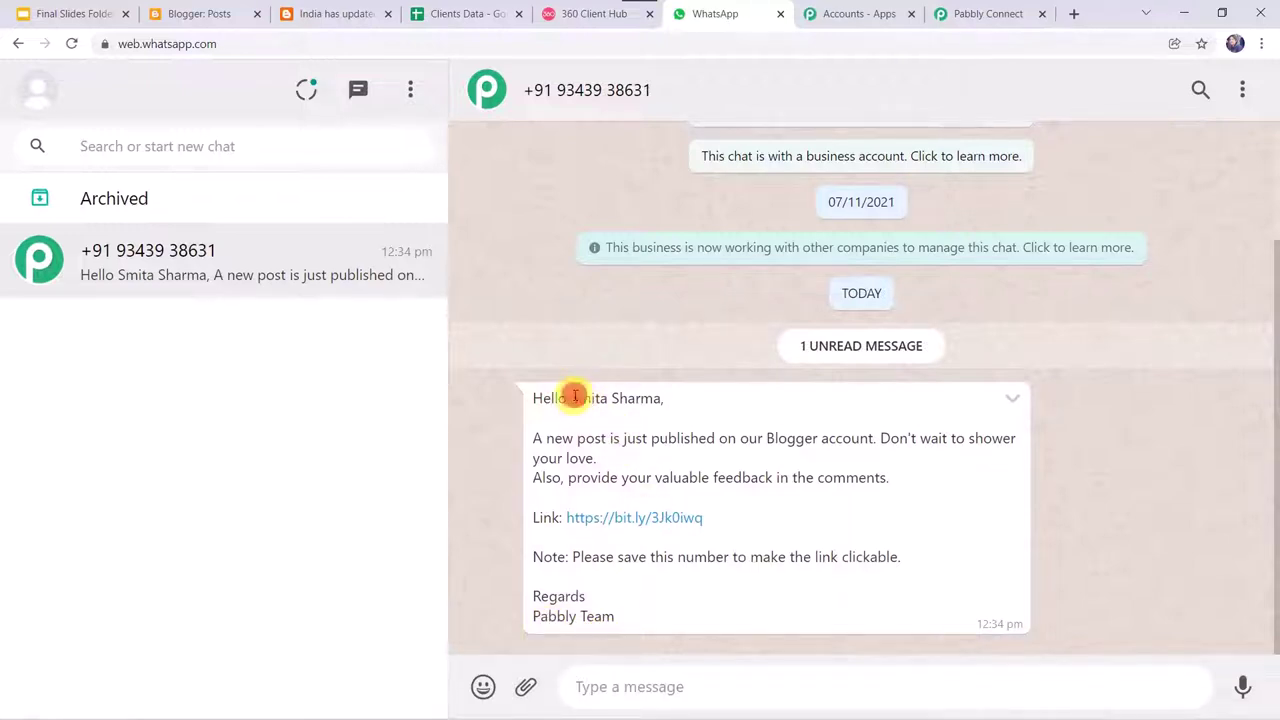
drag(575, 396, 689, 400)
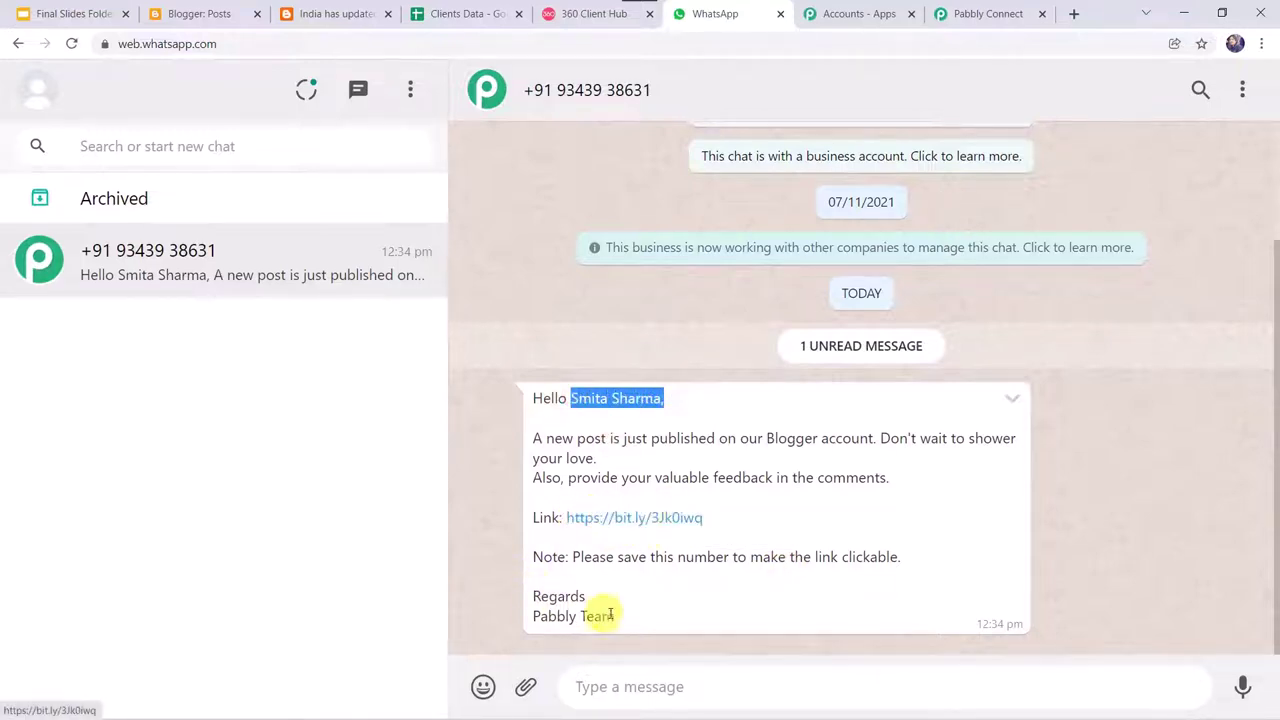
drag(630, 616, 528, 620)
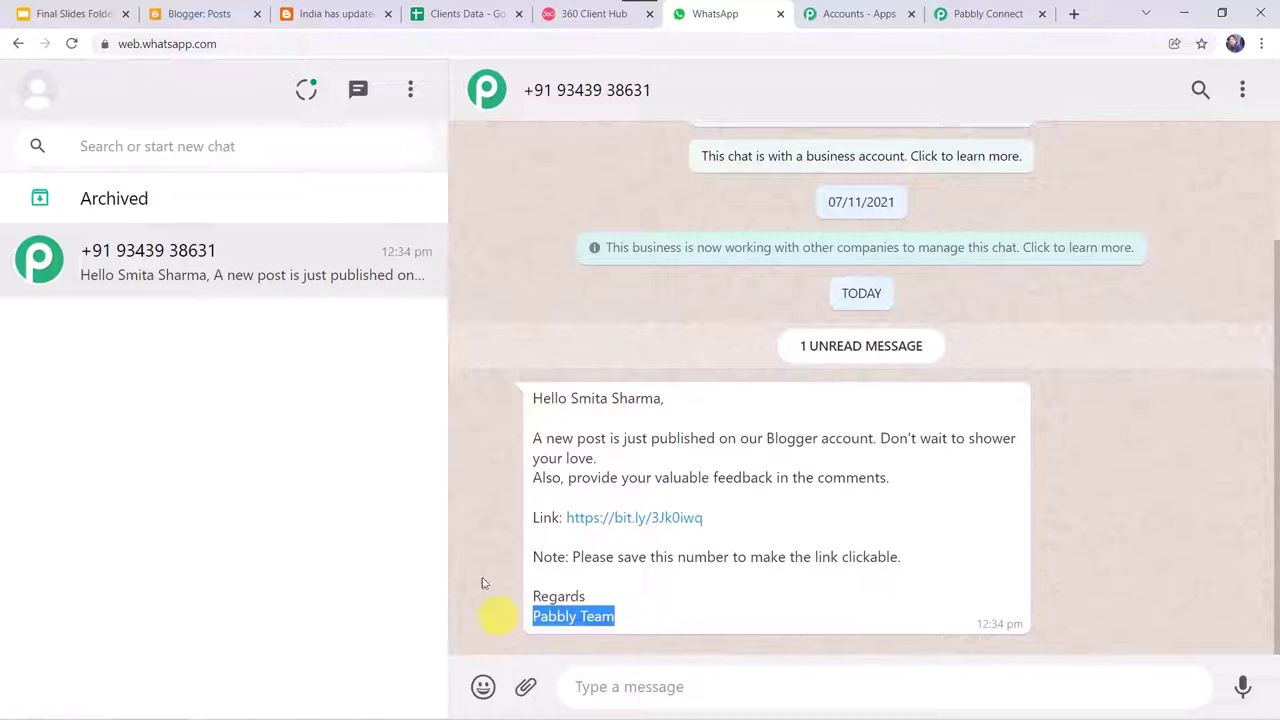
click(590, 519)
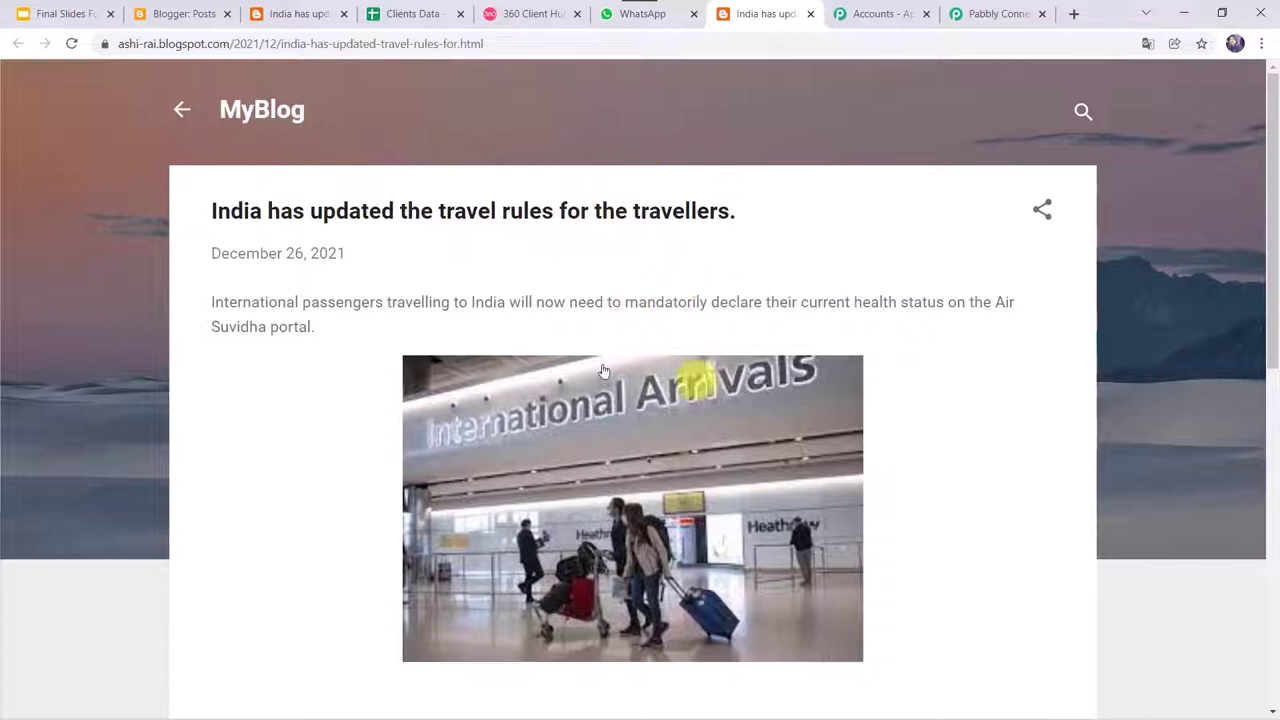
Switch back to Pabbly Connect and save the WhatsApp by 360Dialog action
click(990, 14)
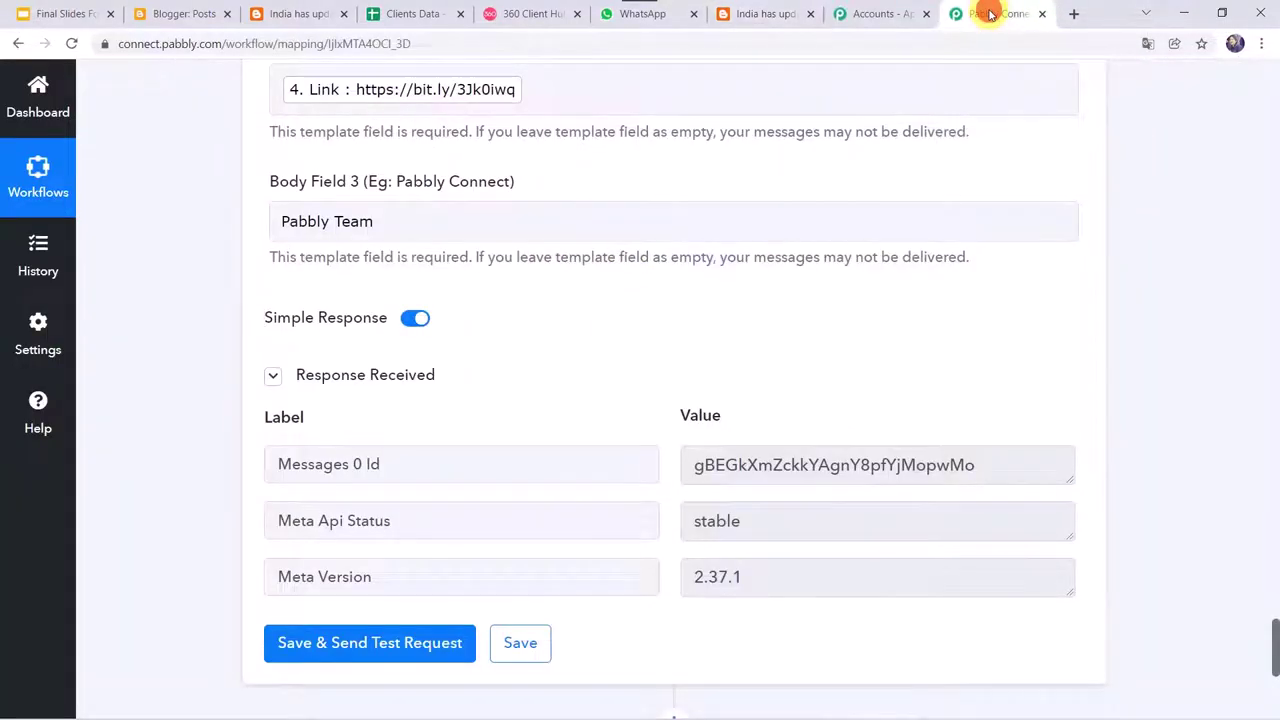
click(527, 643)
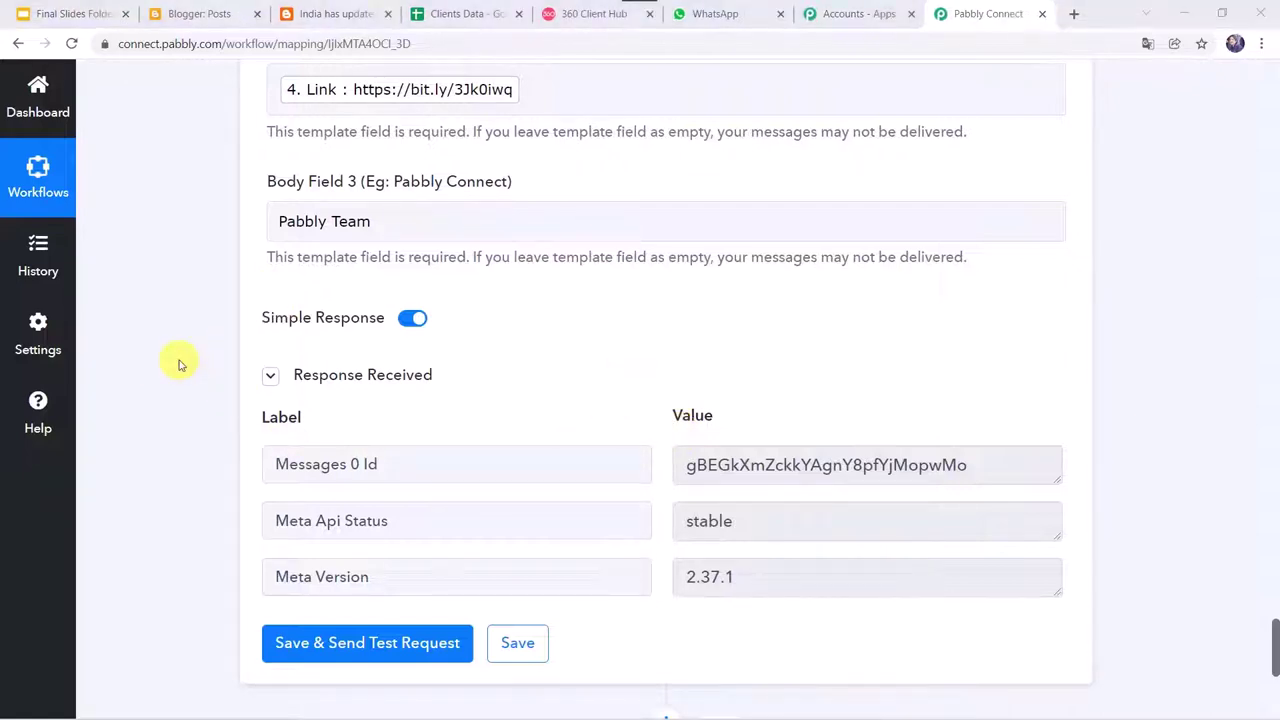
Switch to Blogger and create a post titled National Energy Conservation Day 2021, with a body paragraph on December 14 and India's contribution to energy conservation
click(200, 15)
click(85, 218)
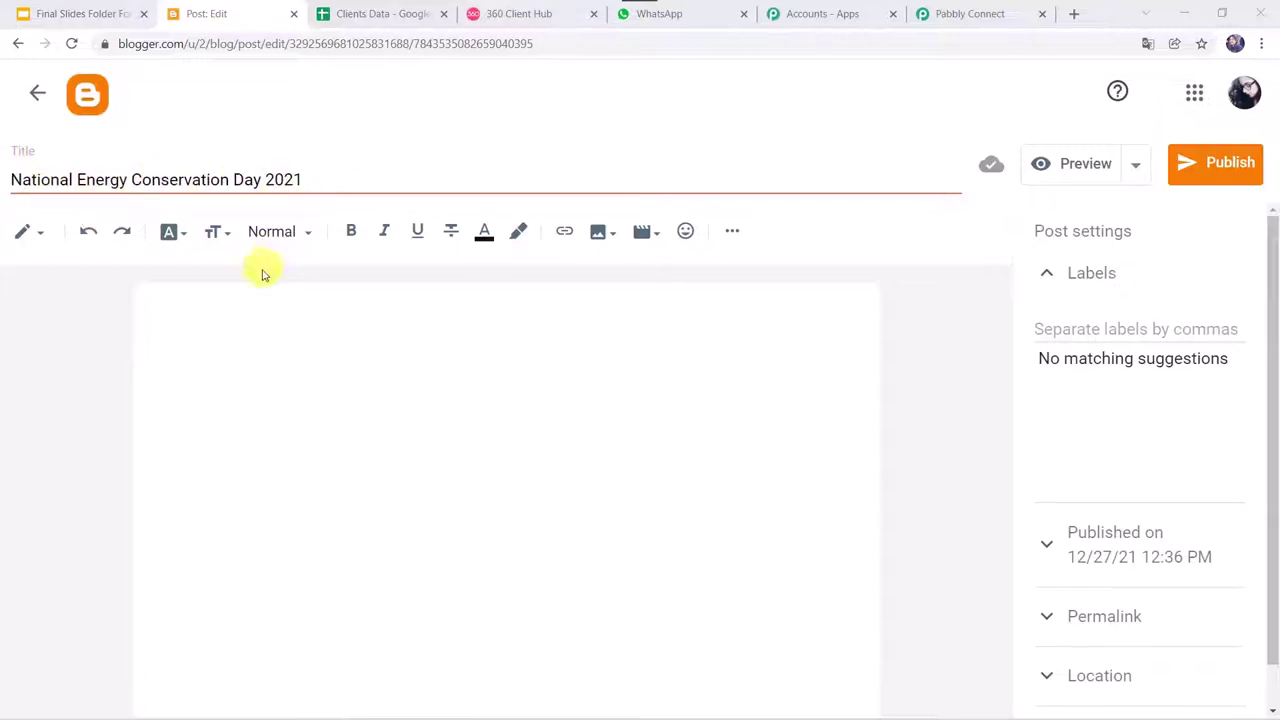
click(225, 304)
text(December 14 is celebrated as the National Energy Conservation Day to shine light upon India’s contribution to energy conservation and steps taken towards becoming an energy-efficient country.)
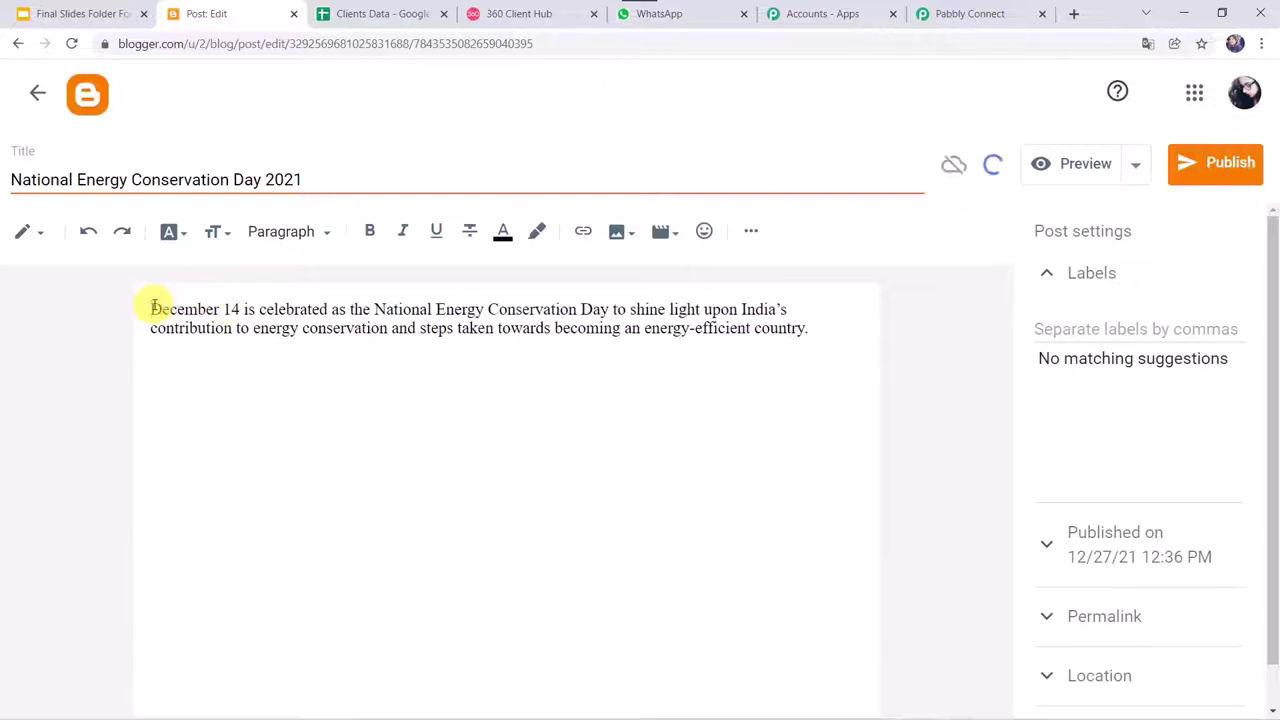
click(826, 329)
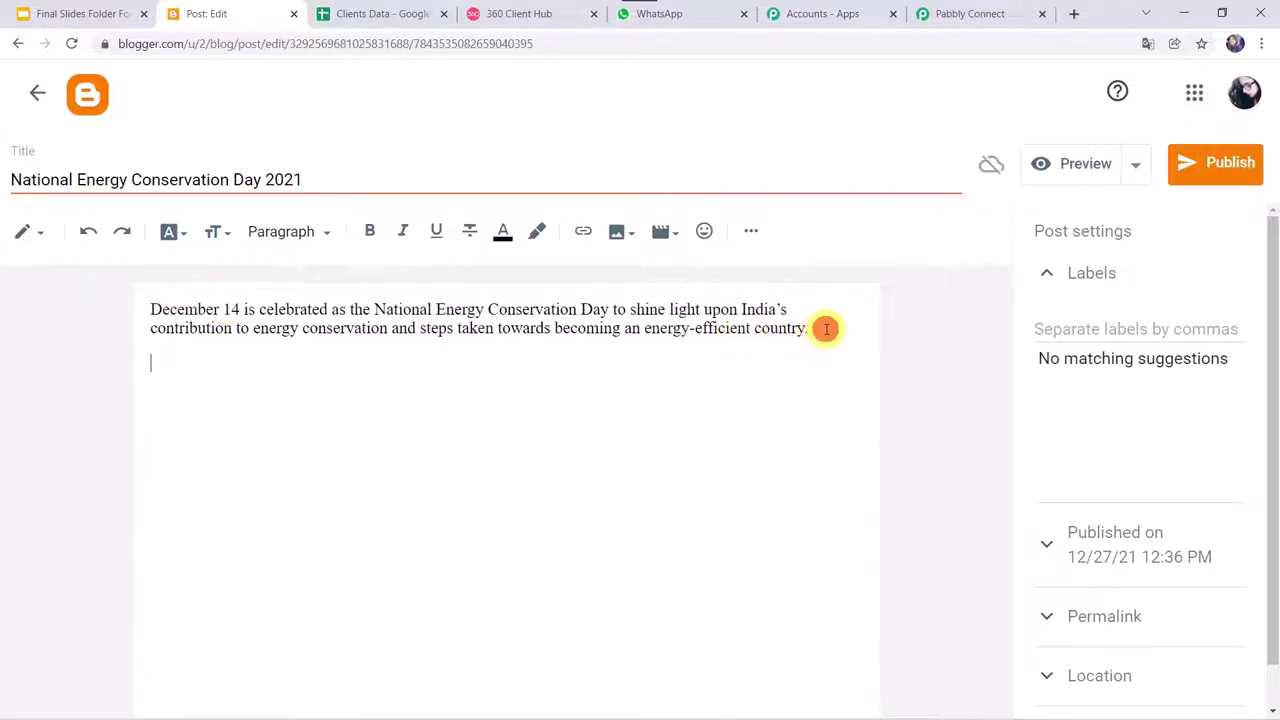
key(Return)
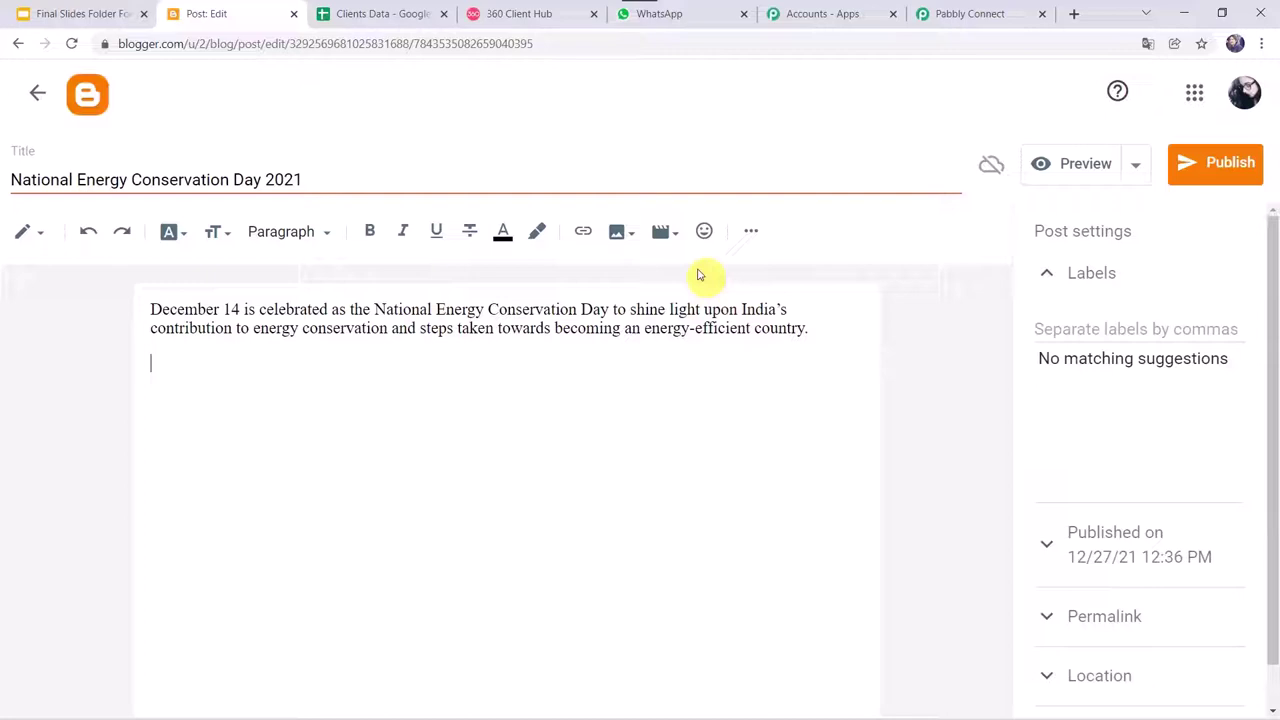
Insert the image national-energy-conservation-day.jpg from the computer's Uploads folder below the paragraph, then publish the post and confirm
click(622, 235)
click(686, 281)
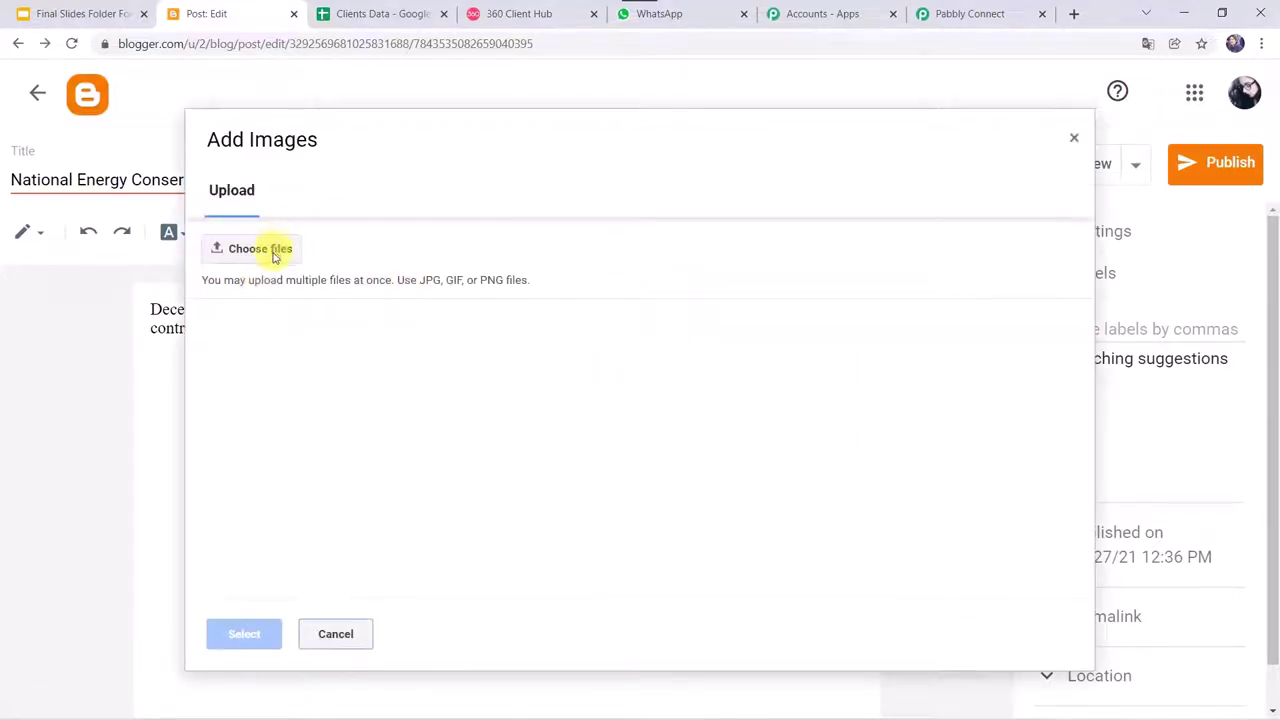
click(271, 254)
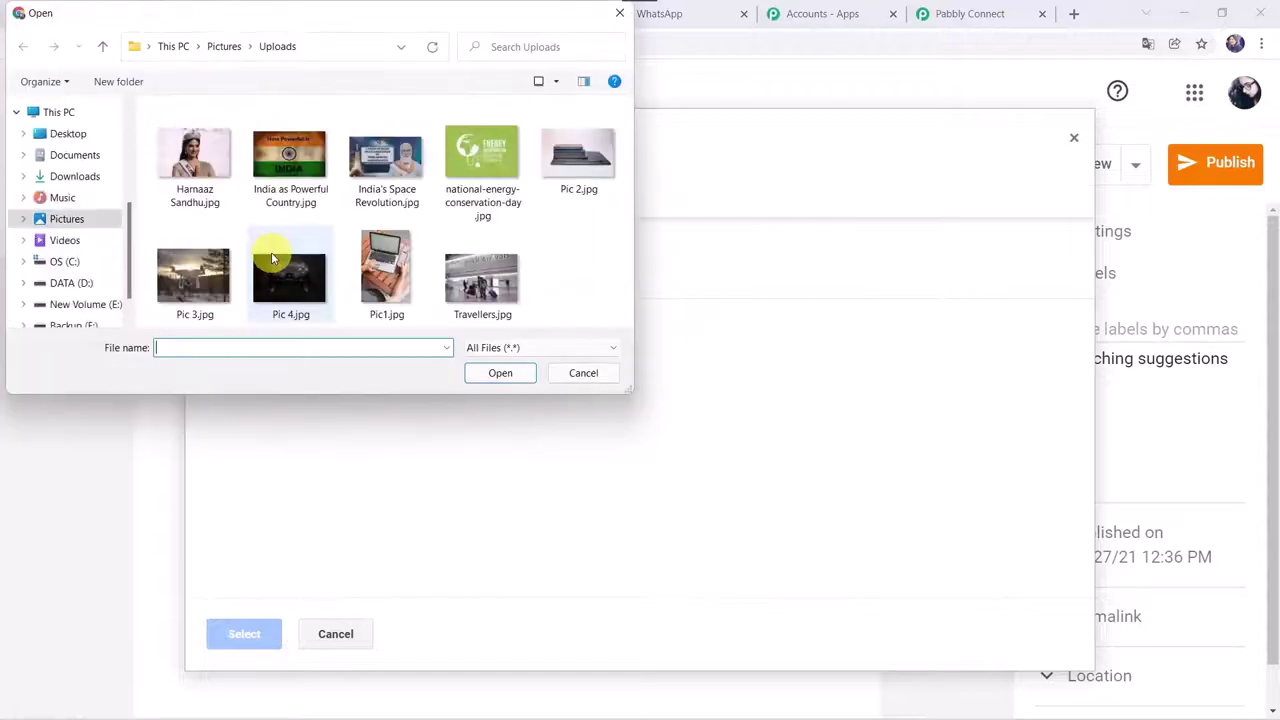
click(508, 203)
double_click(508, 203)
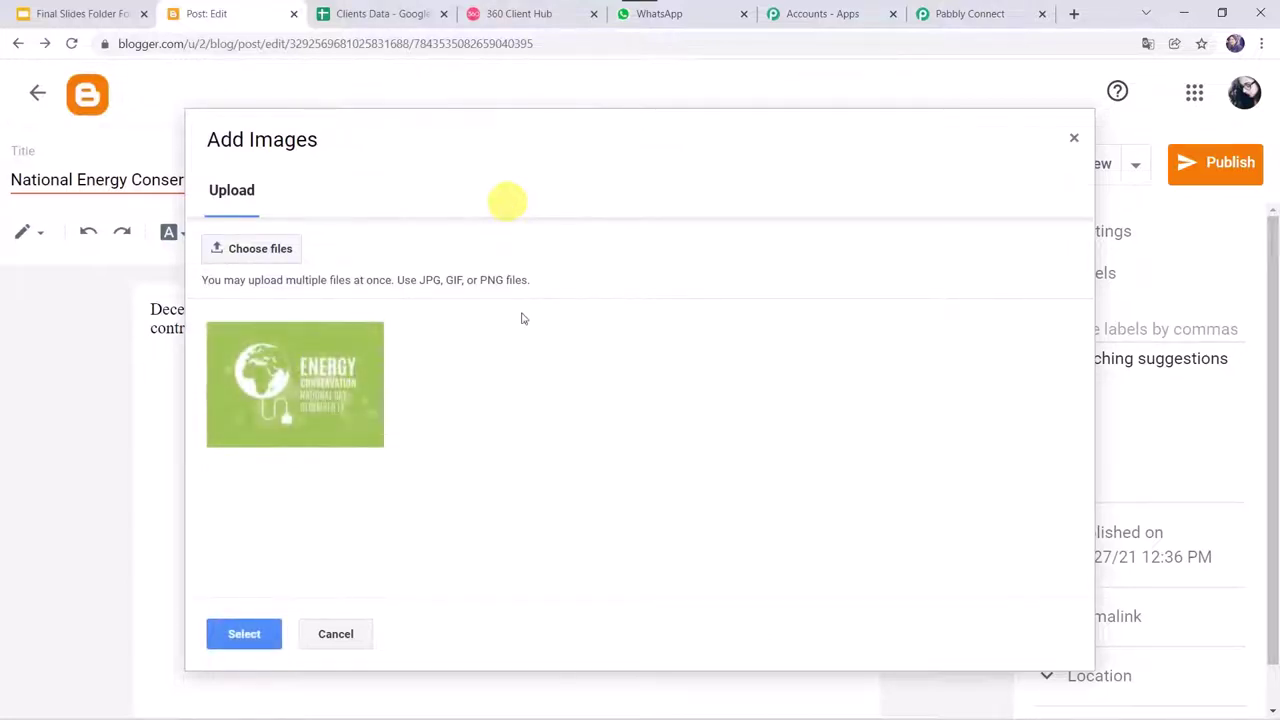
click(240, 634)
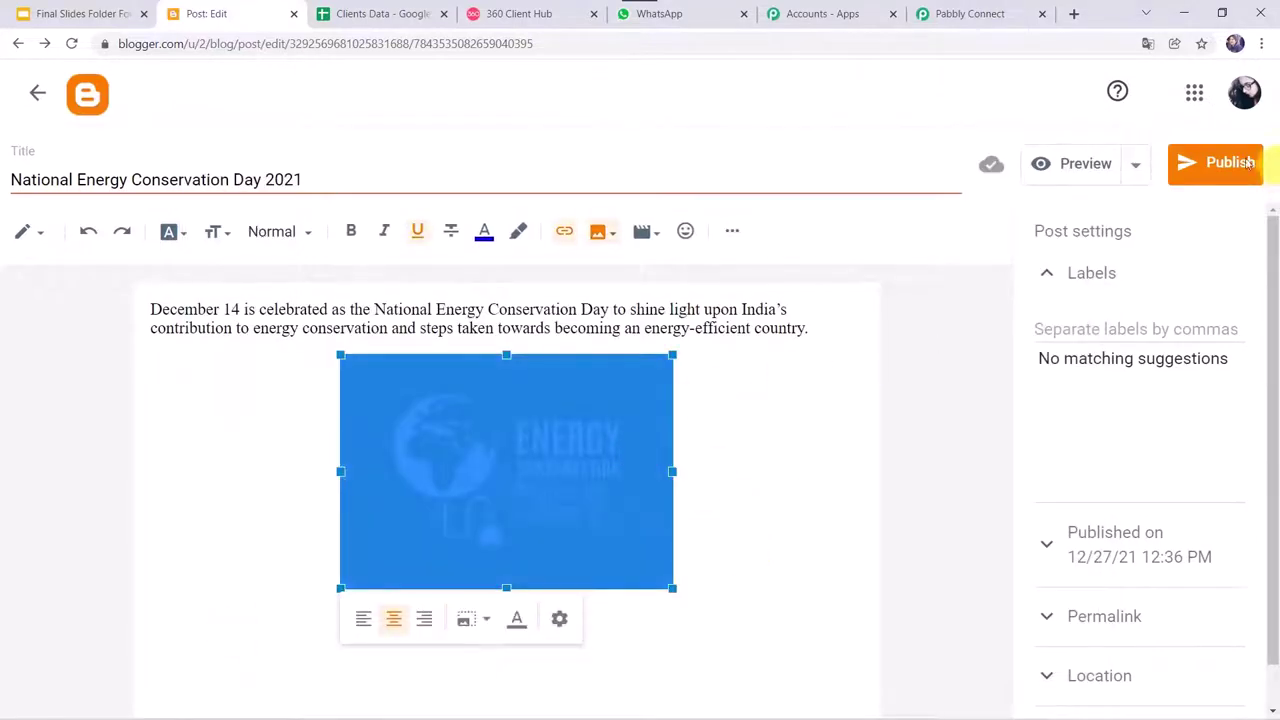
click(1210, 170)
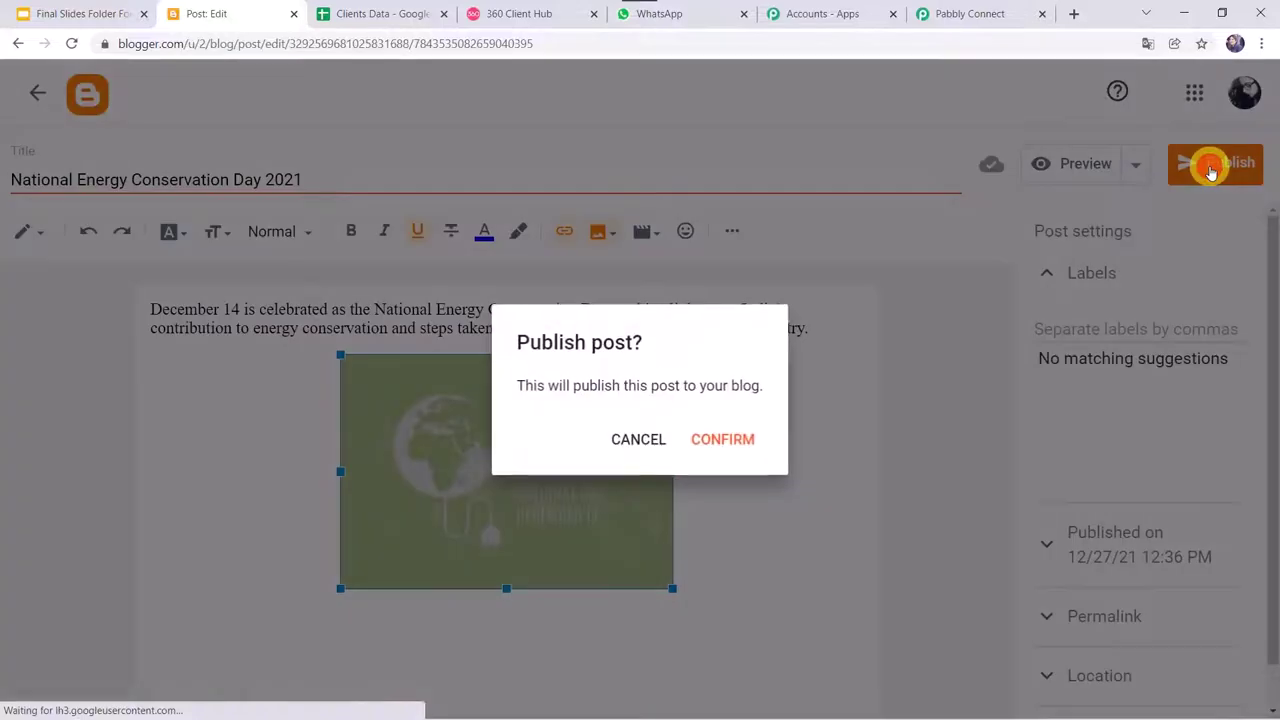
click(720, 443)
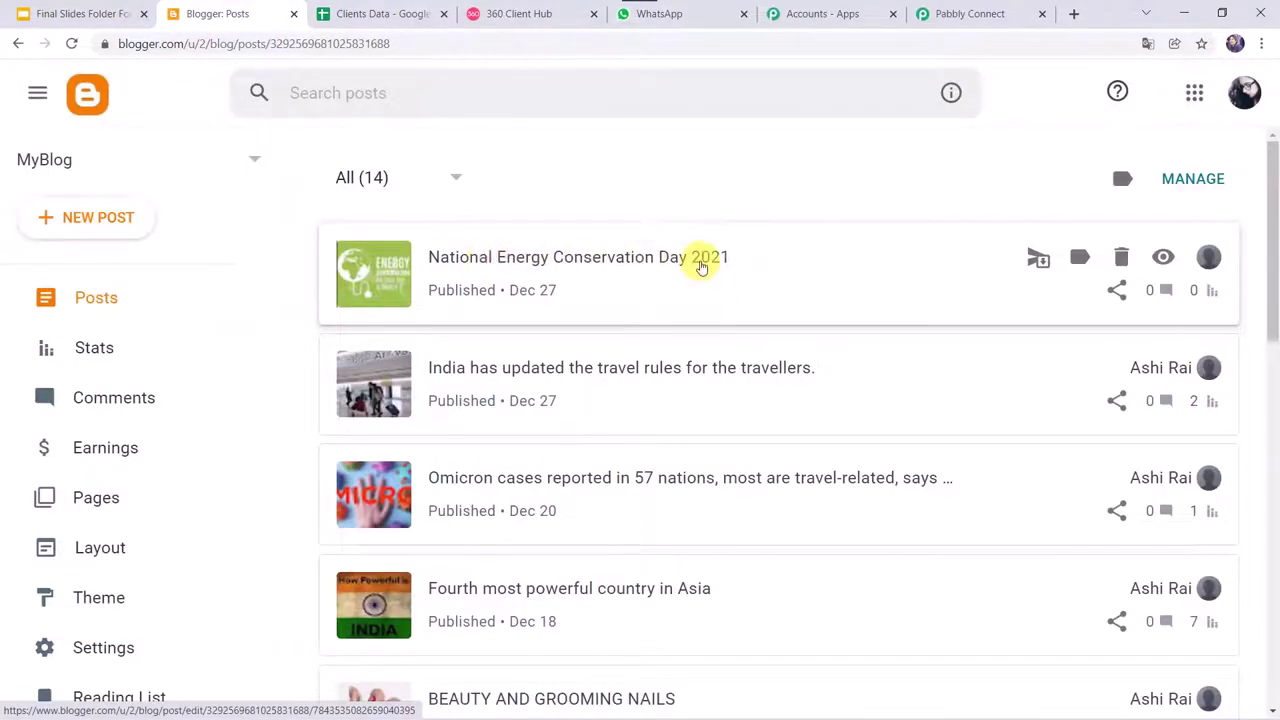
Switch to WhatsApp, reload it to check for the new message, open its Bitly link, and compare the page with Blogger's post list
click(703, 18)
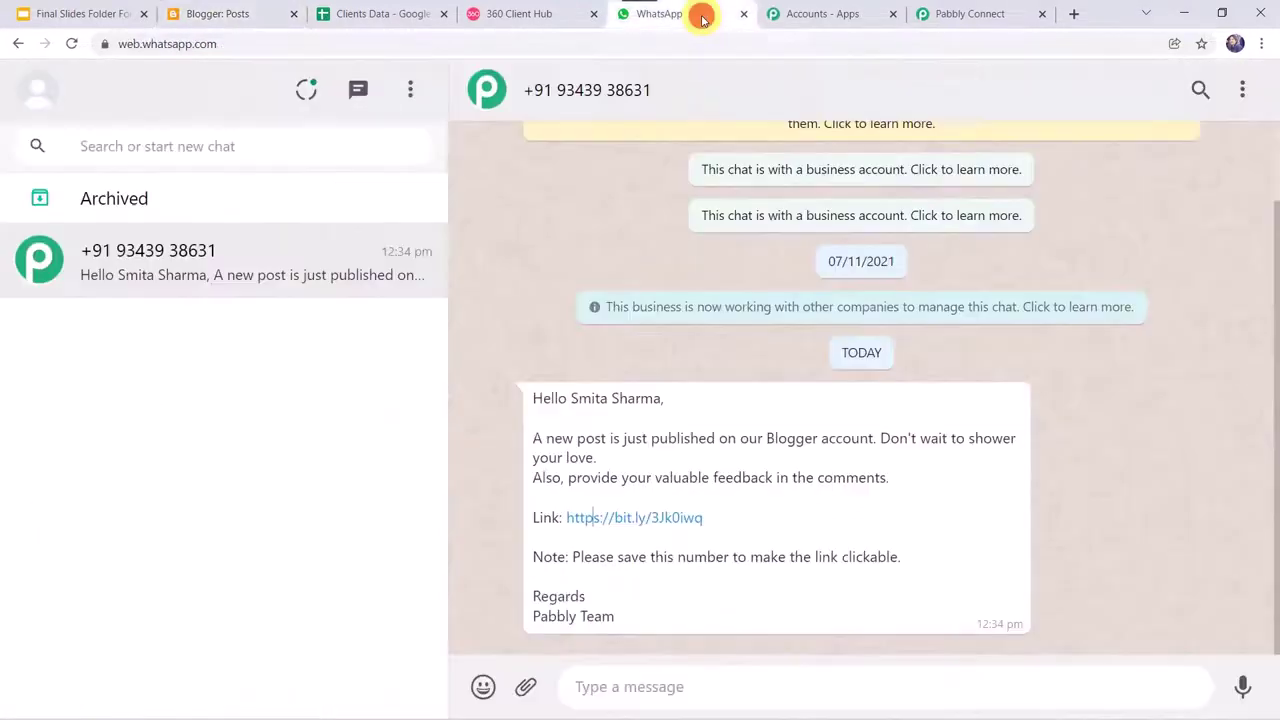
click(72, 46)
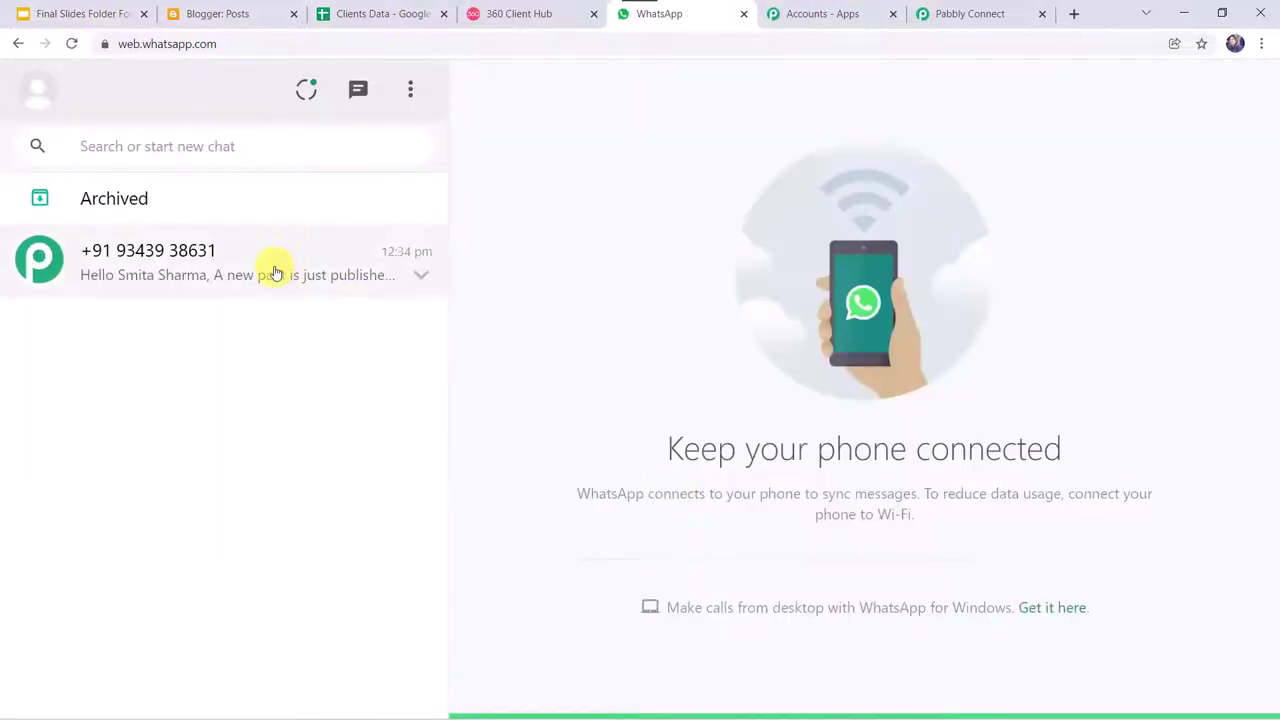
click(272, 268)
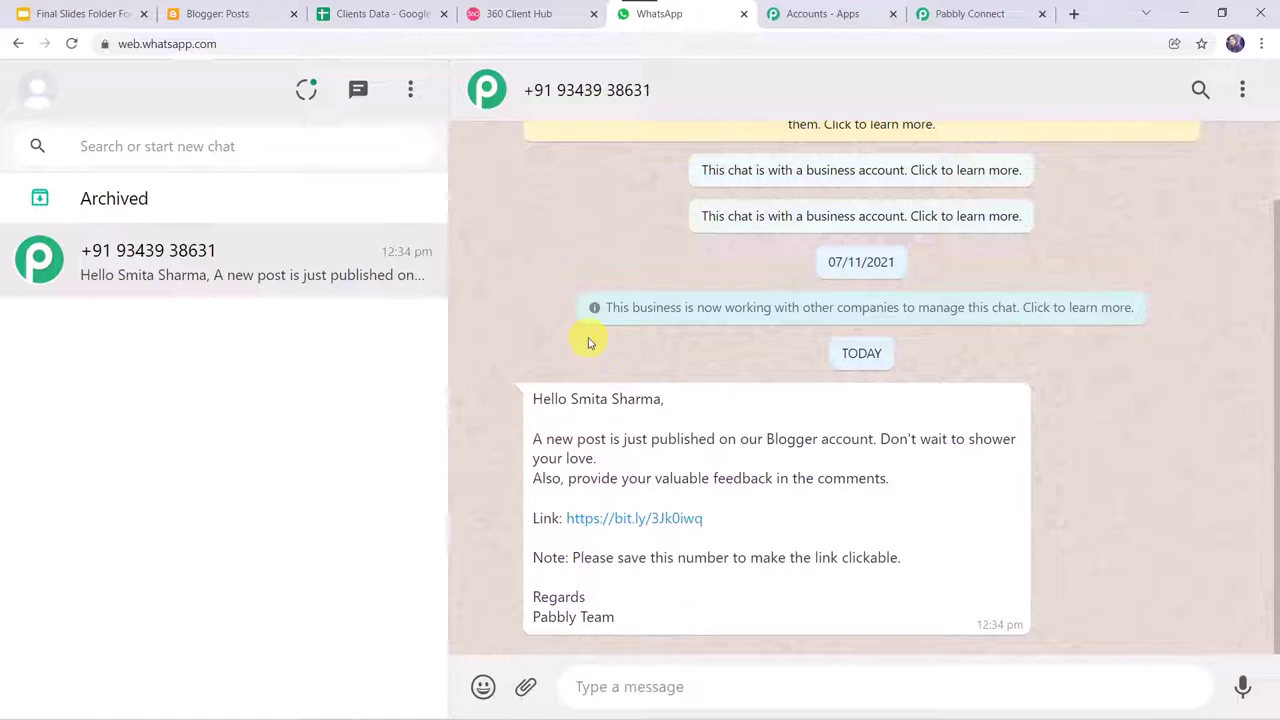
click(73, 45)
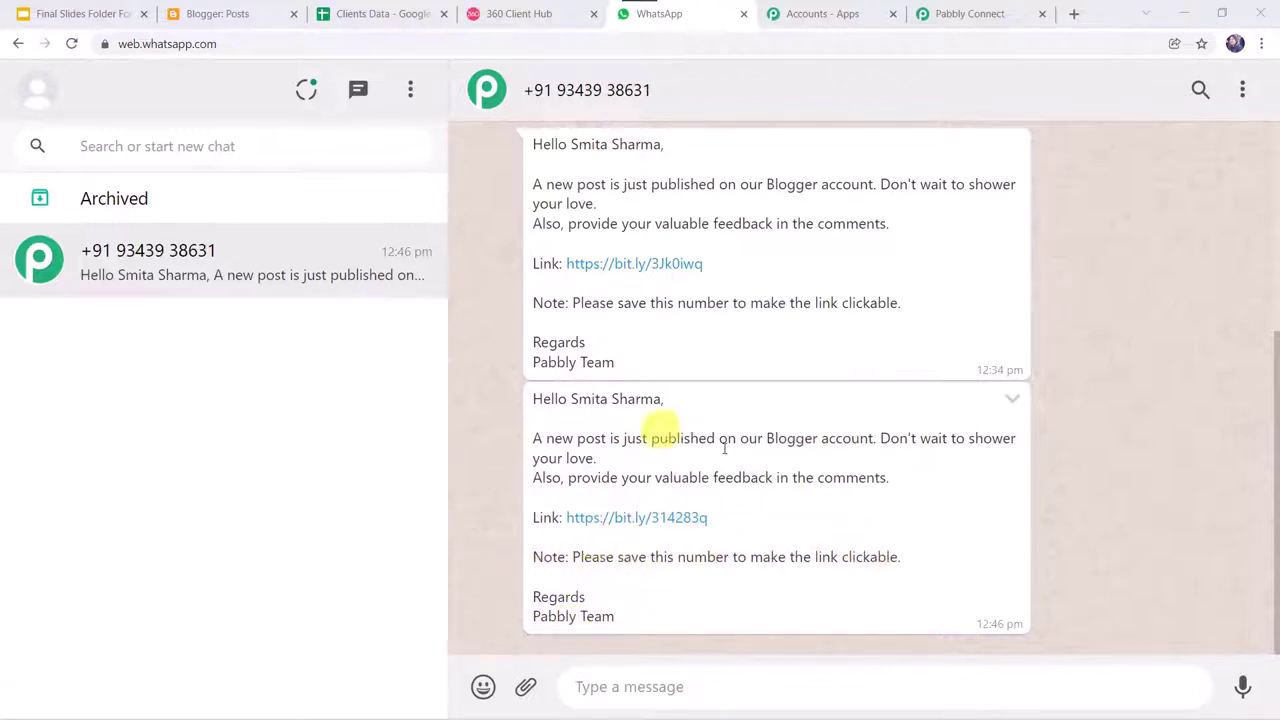
click(633, 521)
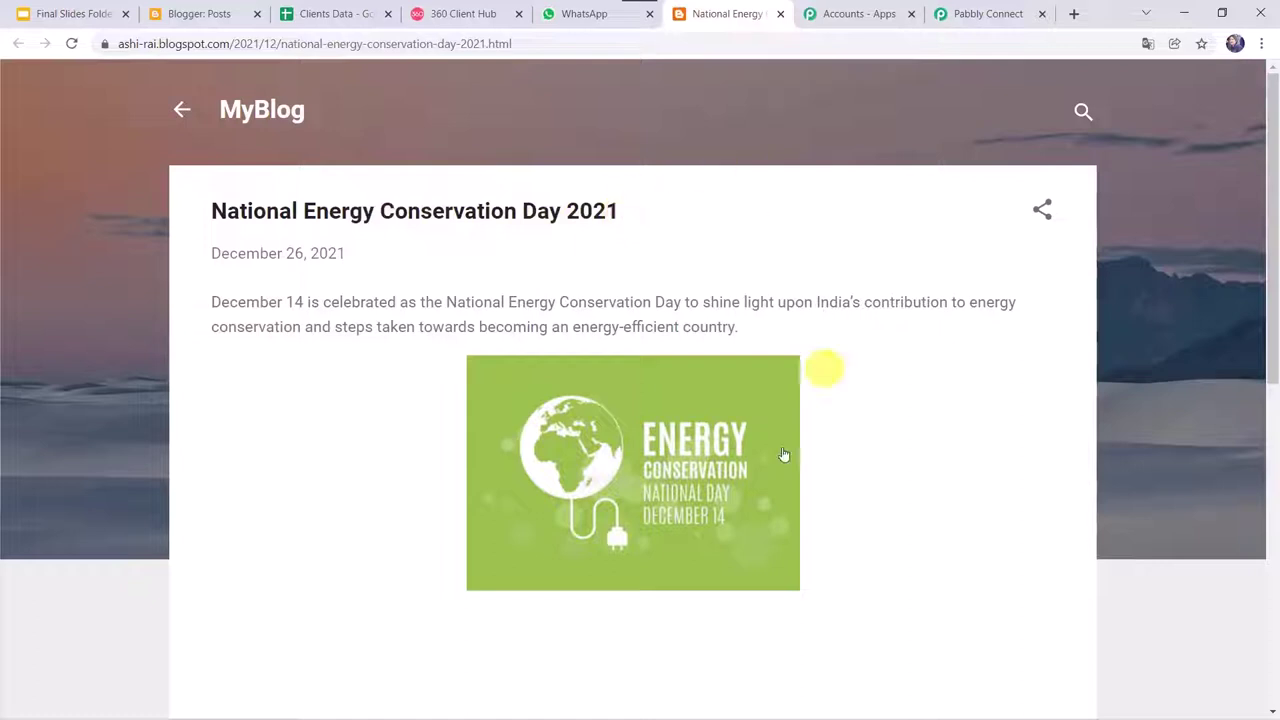
click(200, 14)
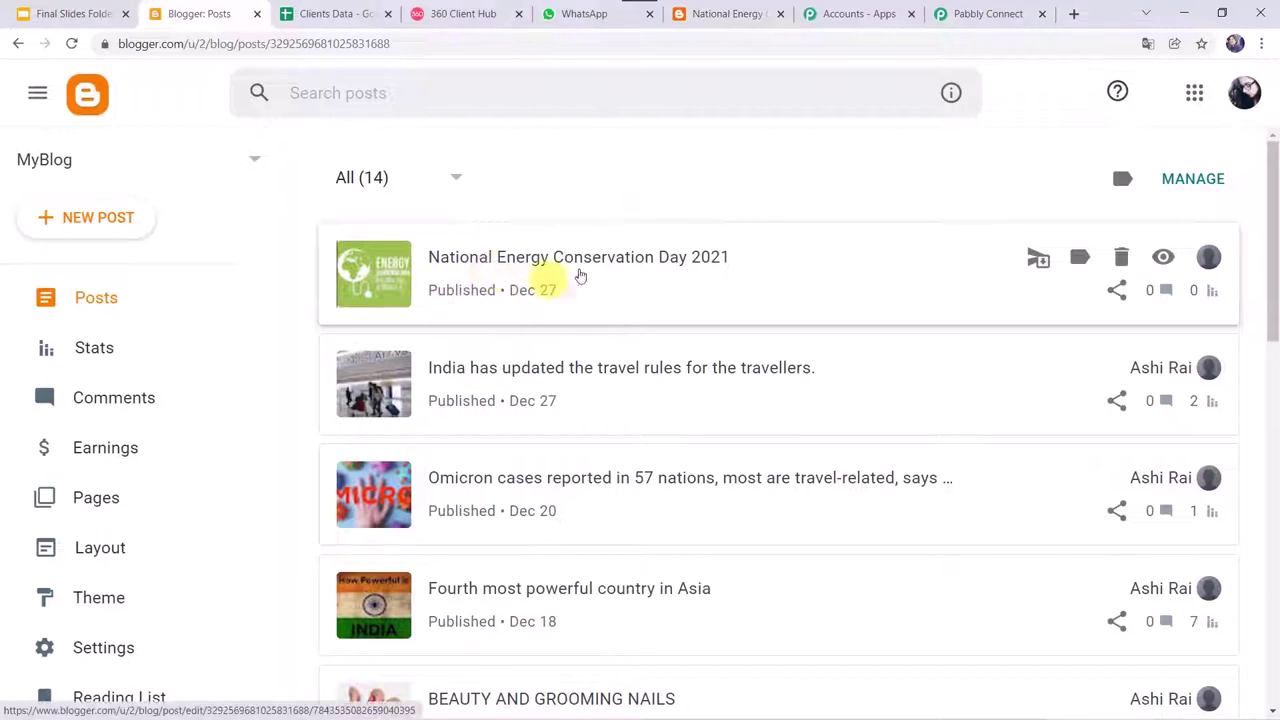
click(586, 14)
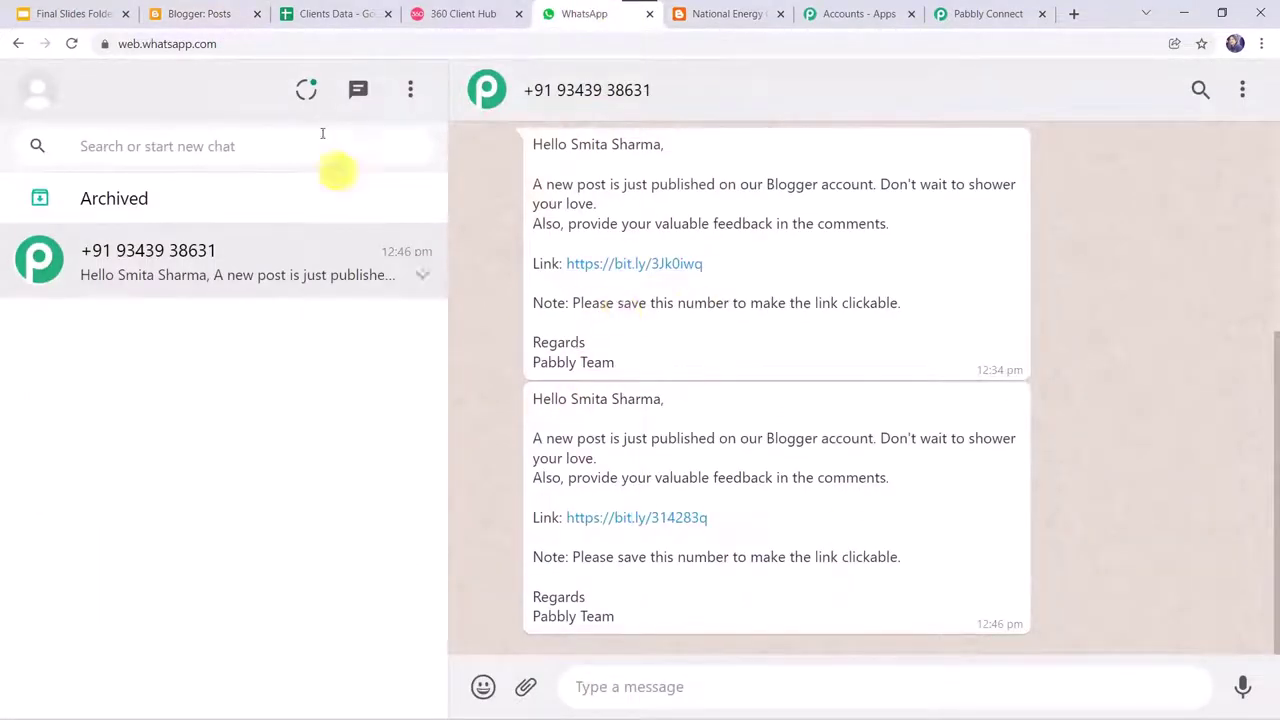
Switch to the Clients Data spreadsheet and review the names and mobile numbers of the message recipients
click(320, 17)
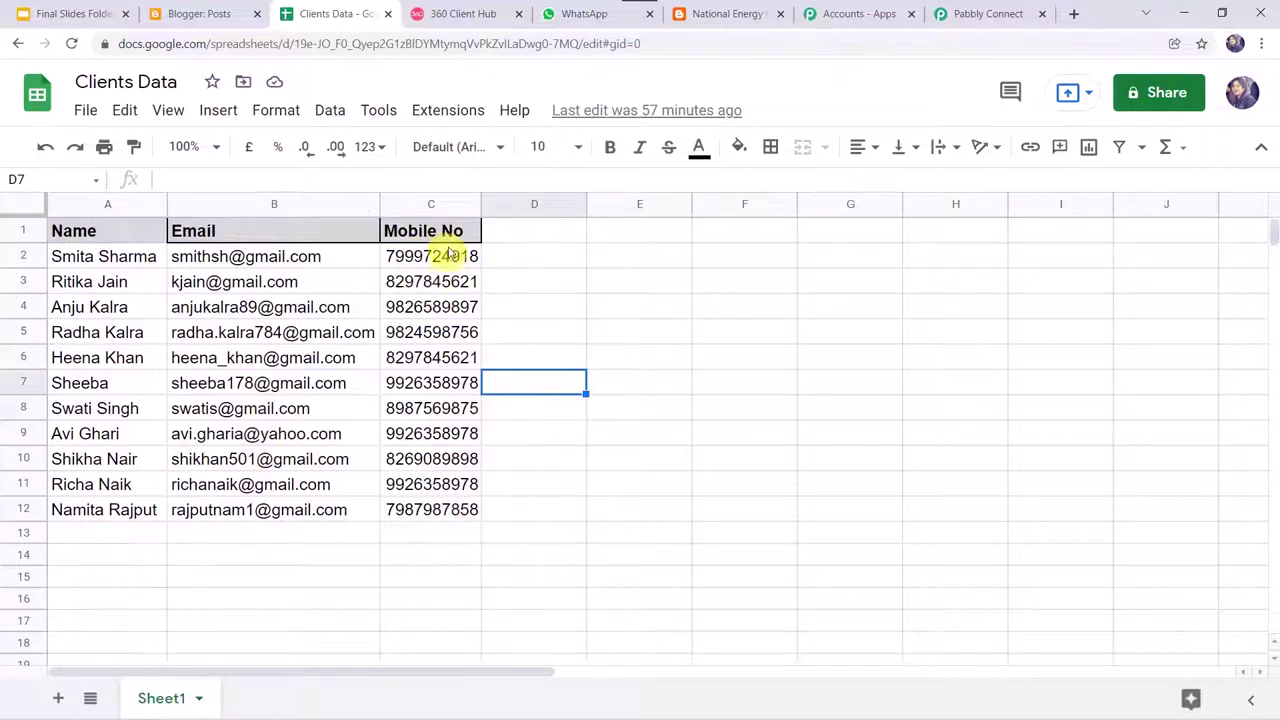
key(Right)
key(Down)
key(Down)
key(Down)
key(Down)
key(Down)
key(Down)
key(Down)
key(Down)
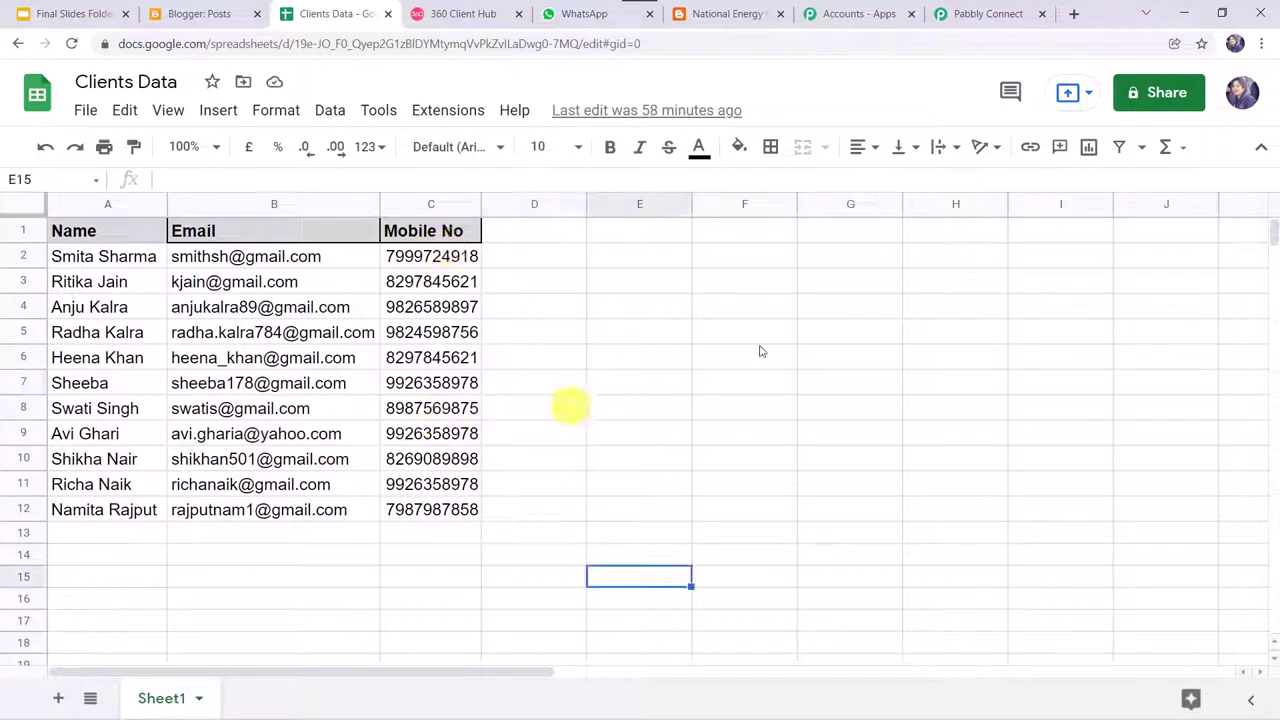
Switch back to Pabbly Connect, collapse the expanded workflow steps, and review the sequence from the Google Blogger trigger onward
click(977, 20)
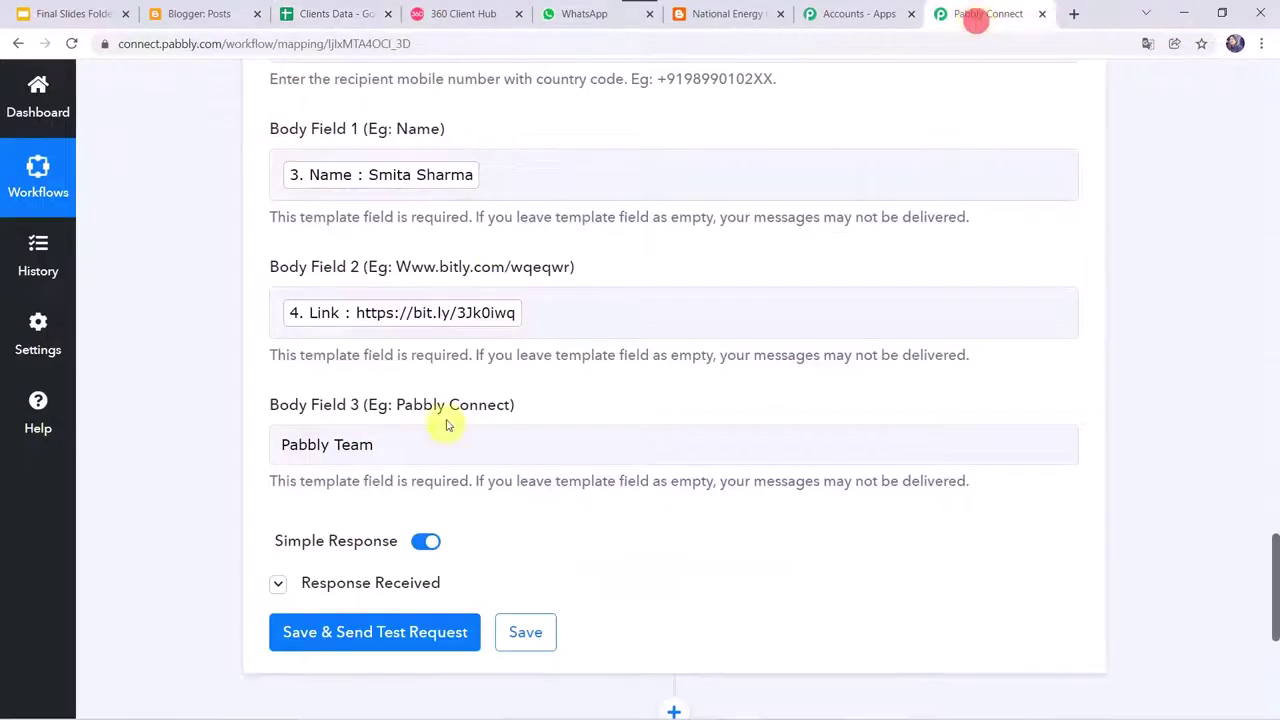
scroll(289, 360, up, 10)
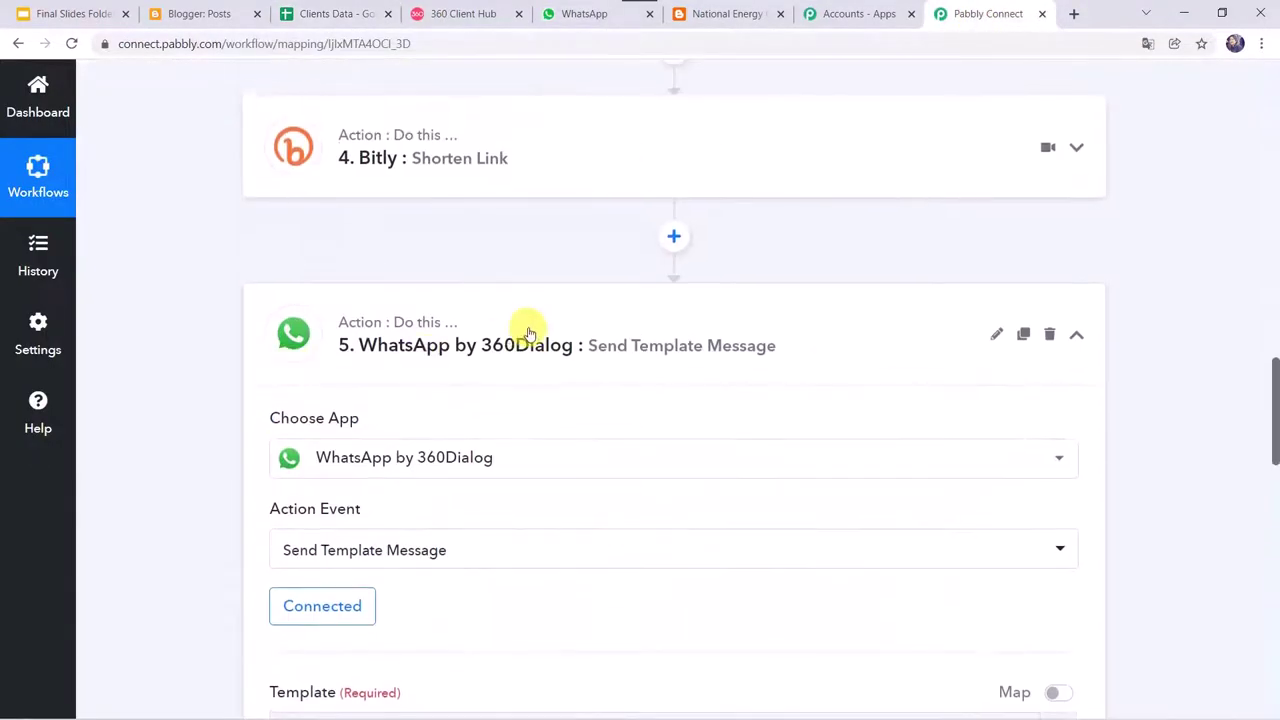
click(530, 333)
scroll(530, 333, up, 5)
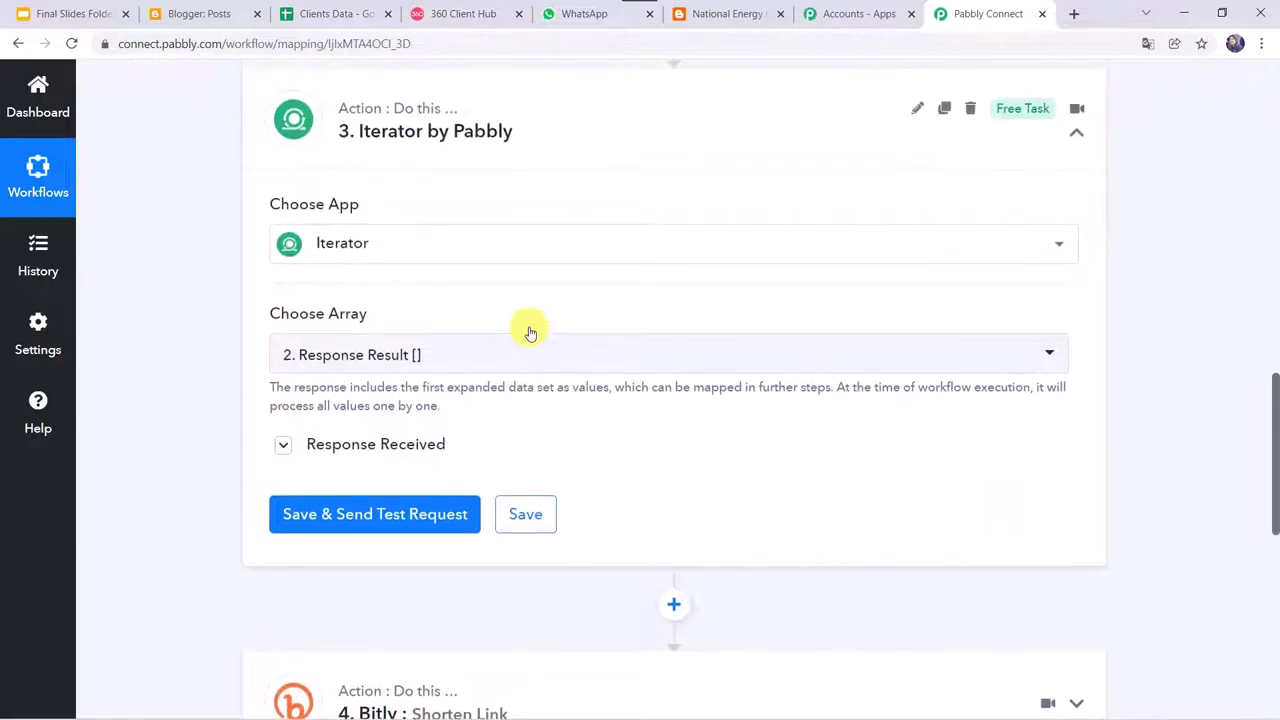
scroll(525, 330, up, 3)
click(506, 394)
scroll(508, 400, up, 10)
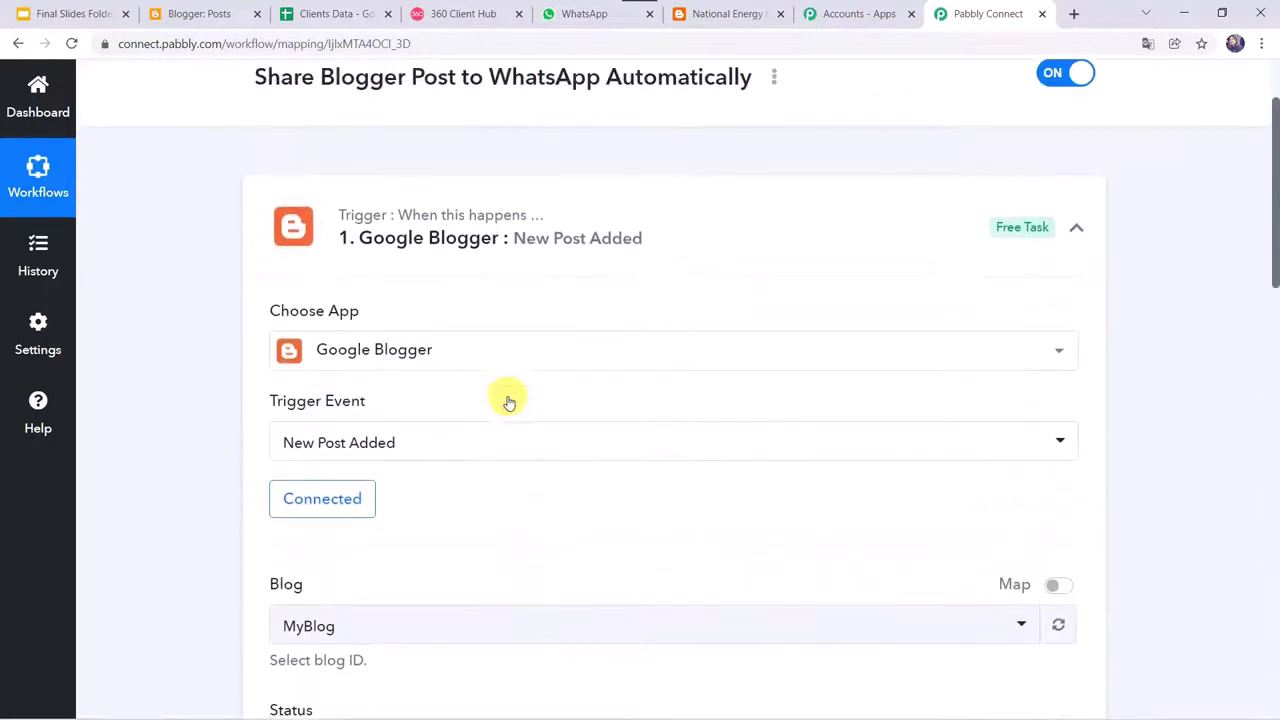
click(590, 266)
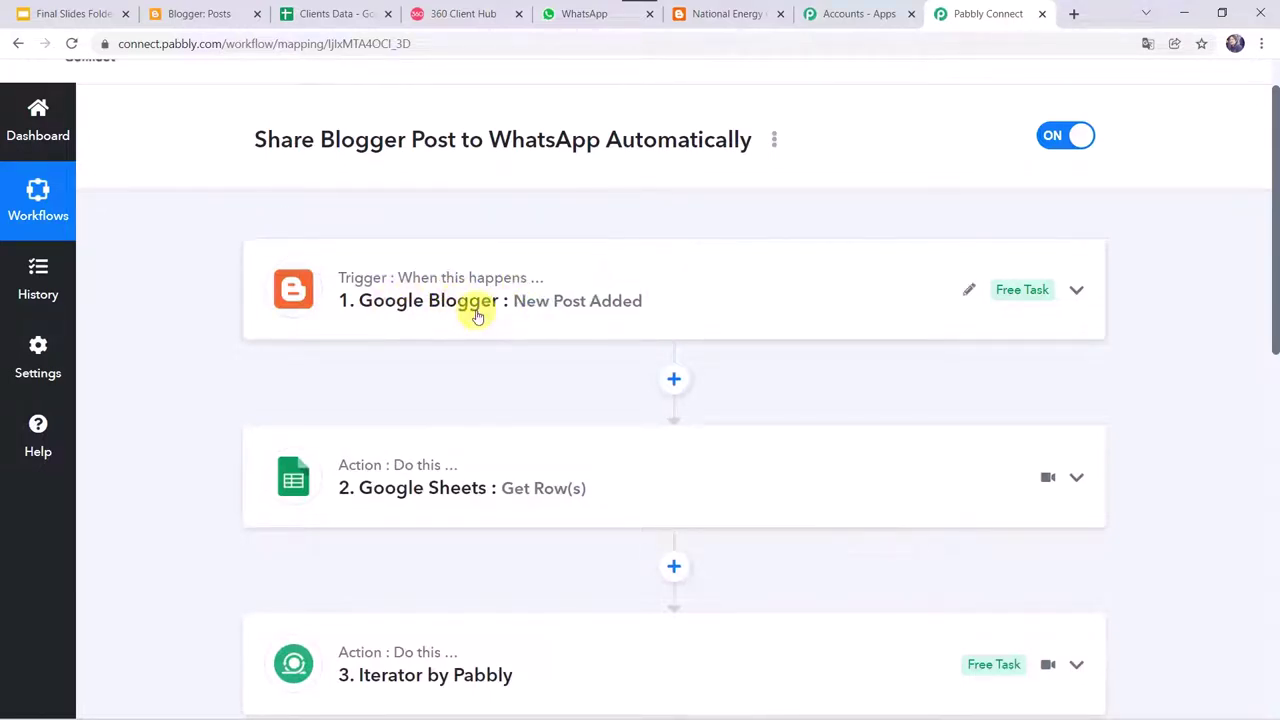
scroll(588, 312, down, 2)
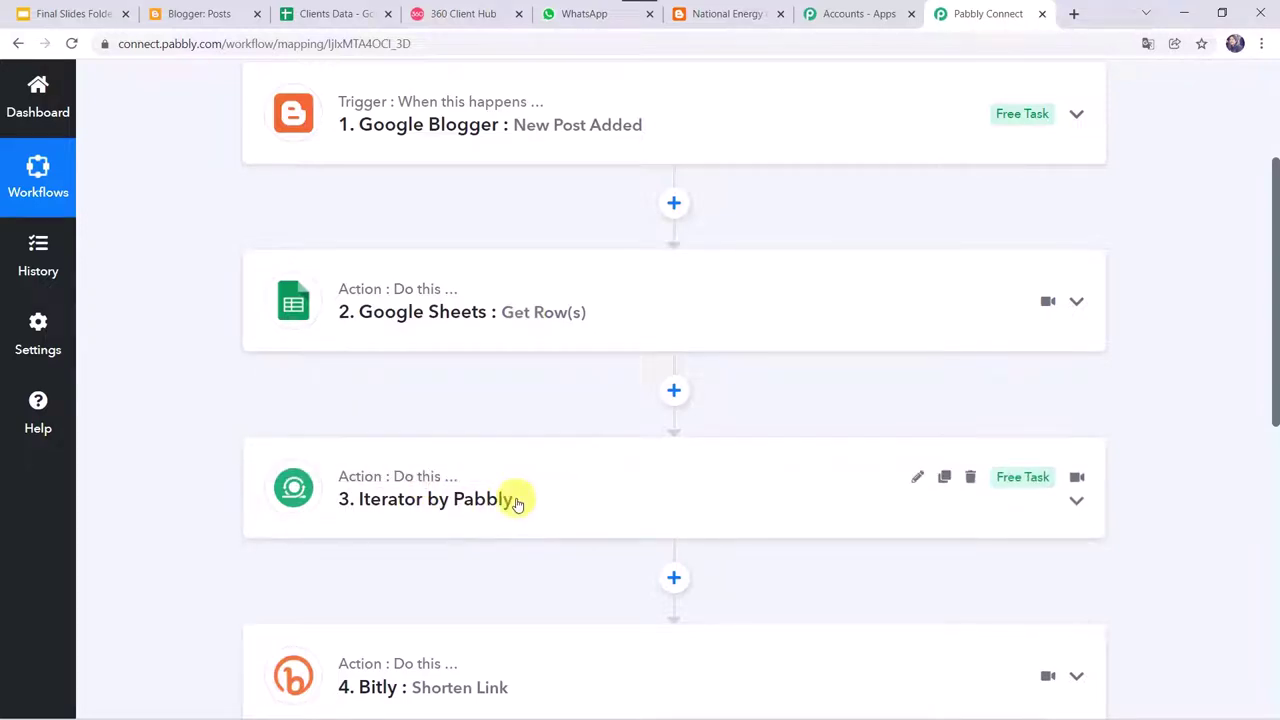
mouse_move(403, 512)
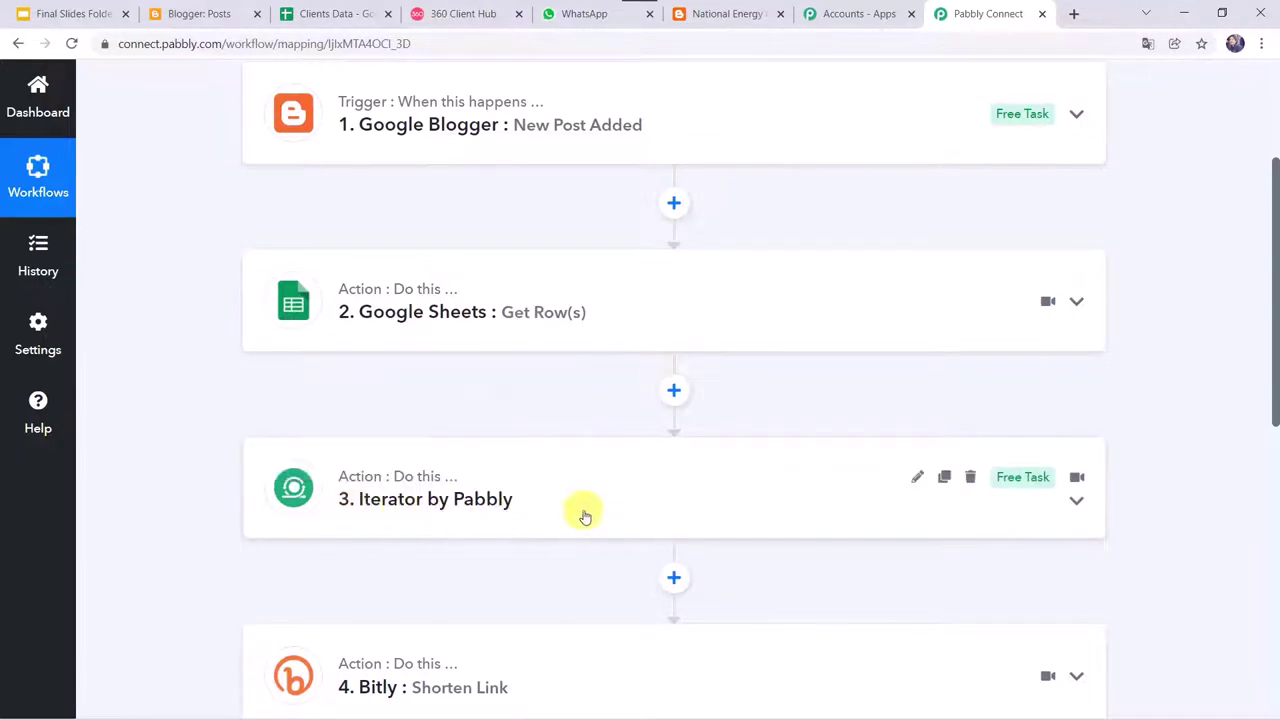
Review the Share Blogger Post to WhatsApp Automatically workflow from its Google Blogger trigger through its WhatsApp by 360Dialog action
scroll(586, 516, down, 2)
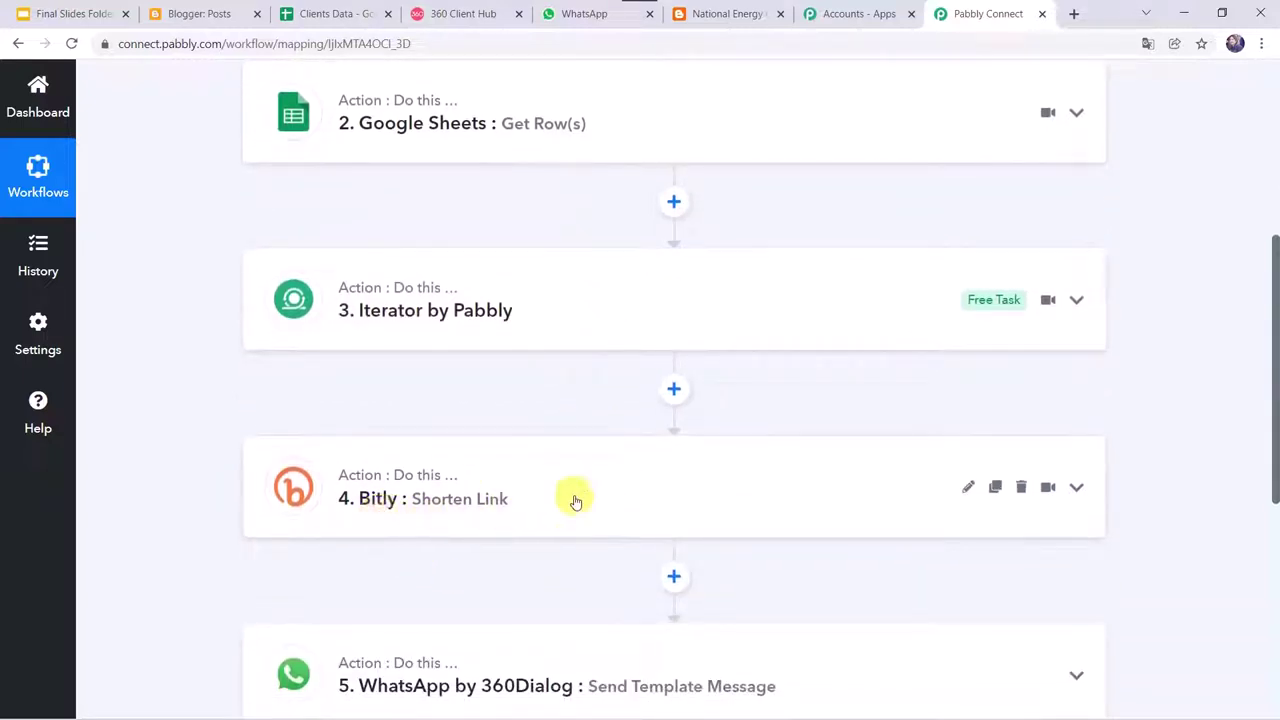
scroll(461, 423, down, 2)
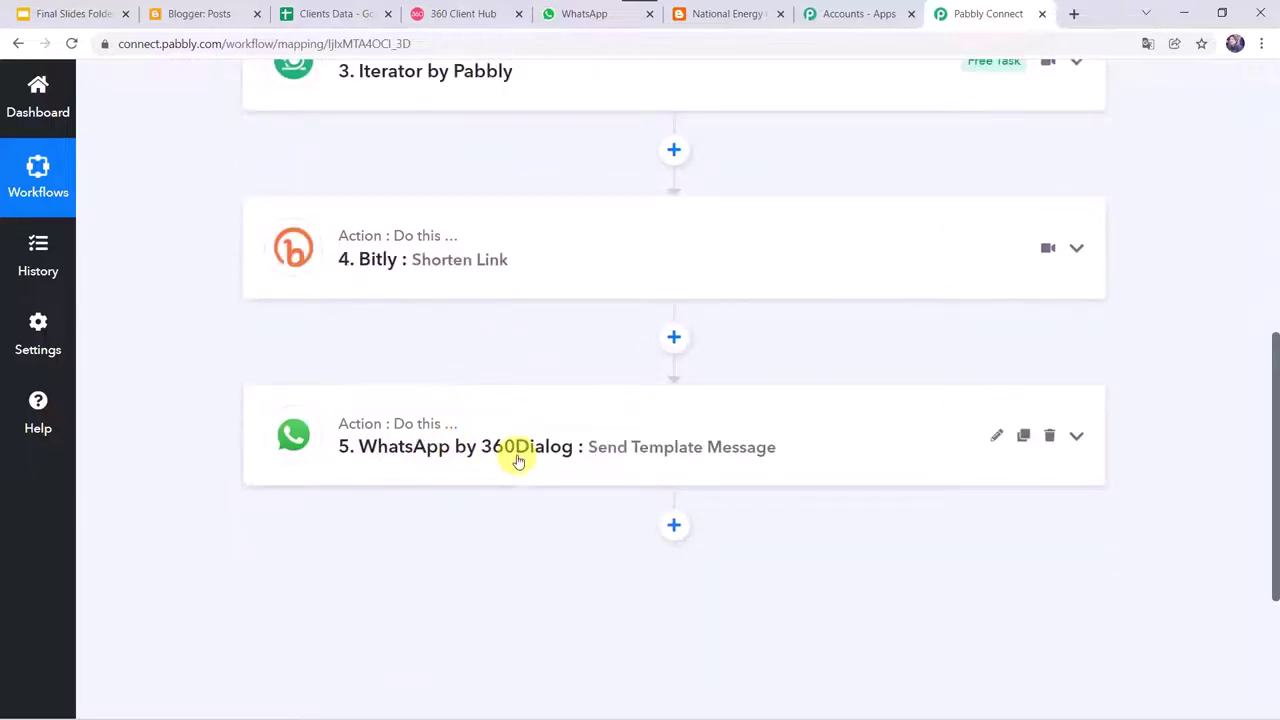
scroll(178, 312, up, 5)
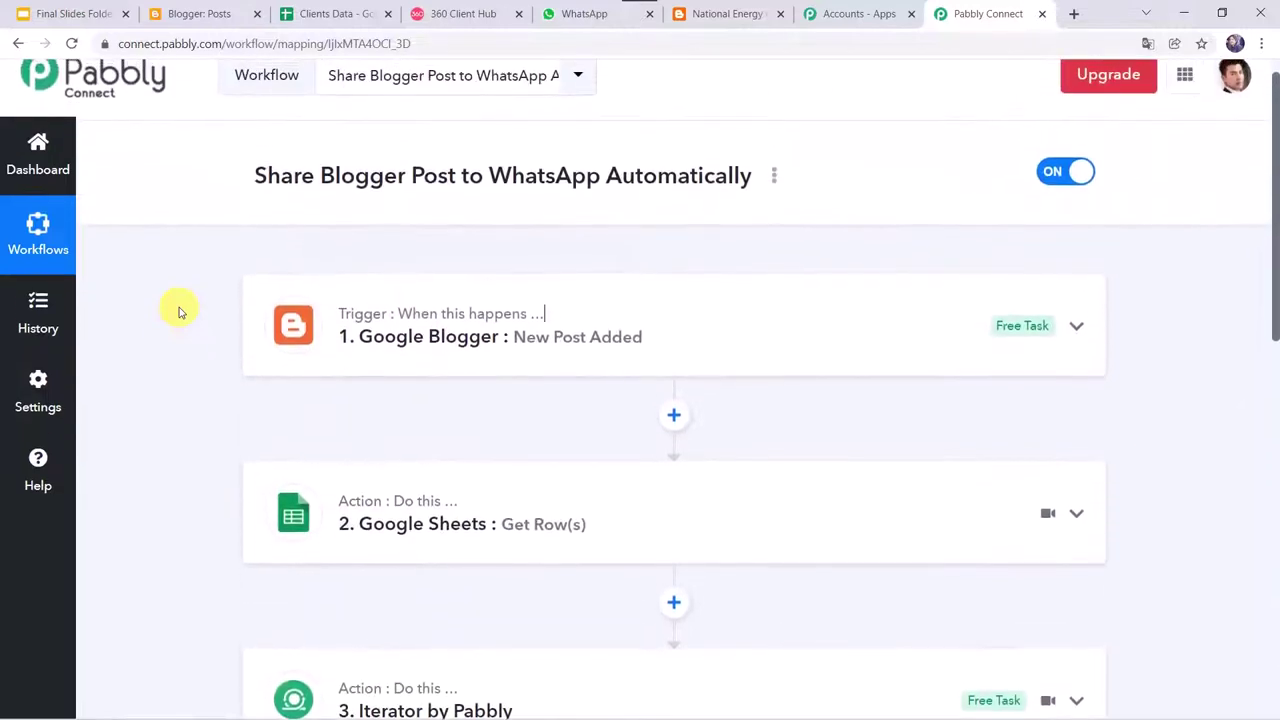
scroll(178, 312, down, 1)
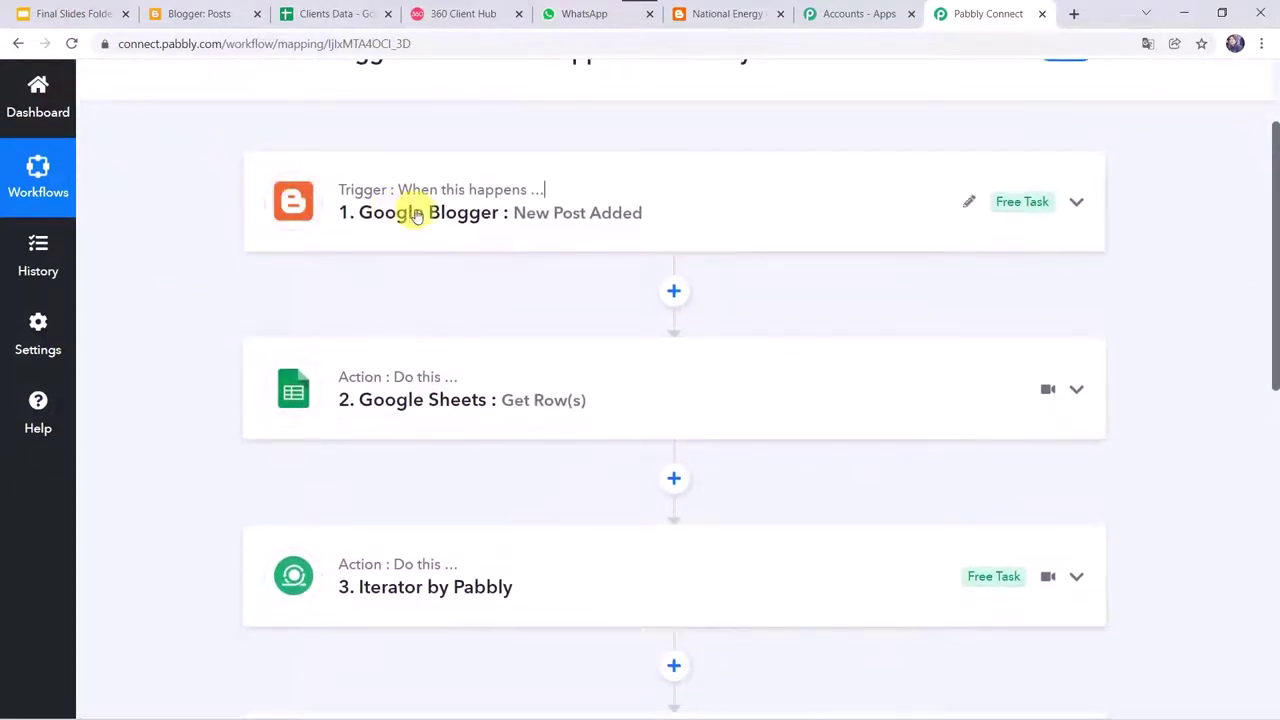
scroll(240, 640, down, 6)
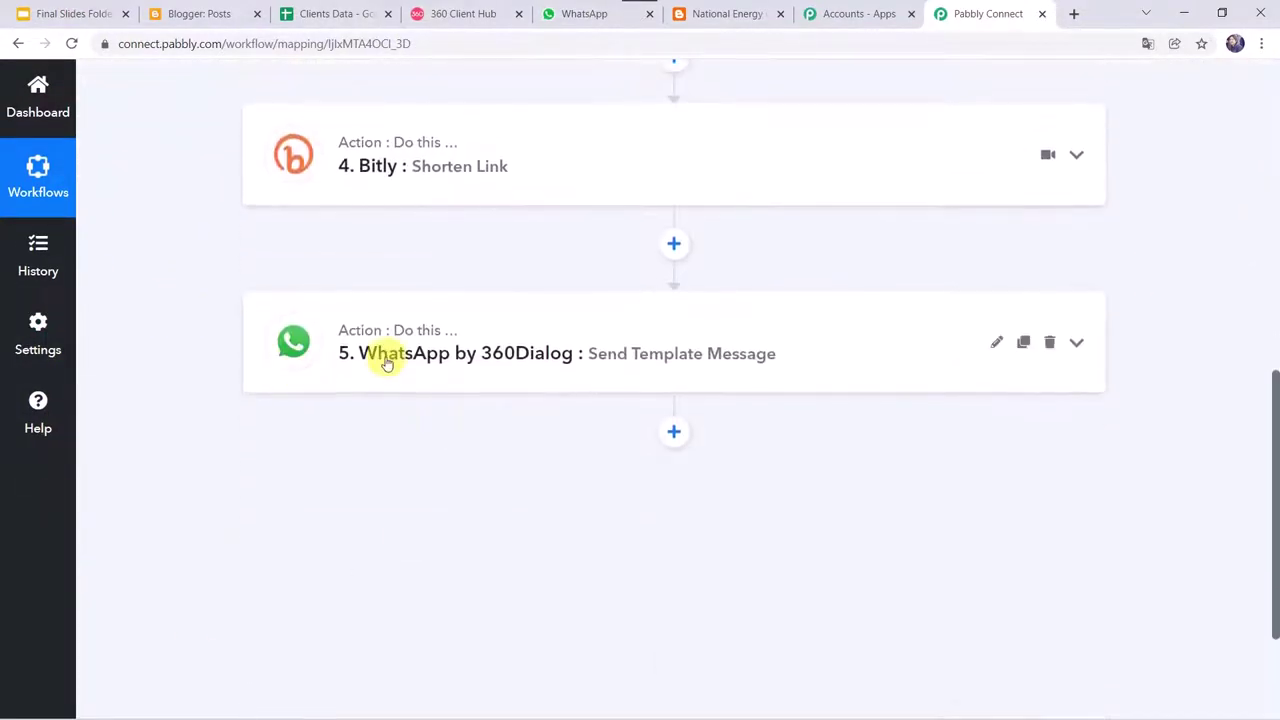
scroll(387, 363, up, 8)
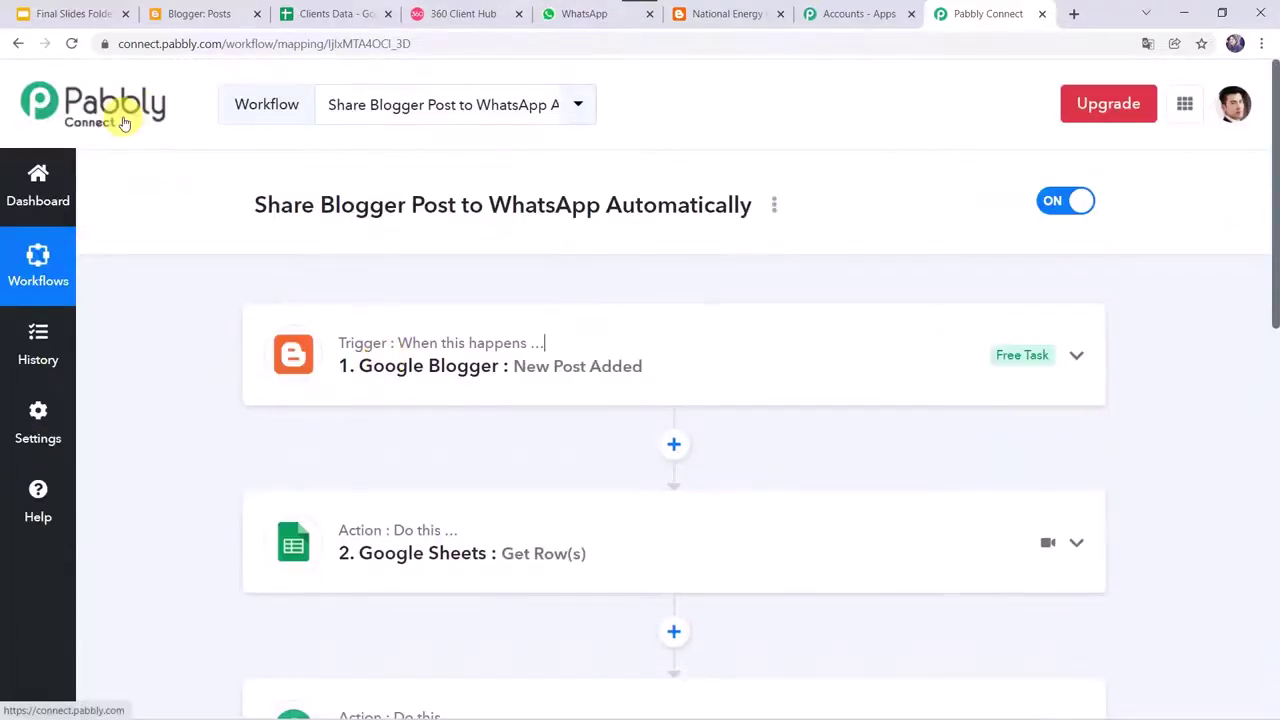
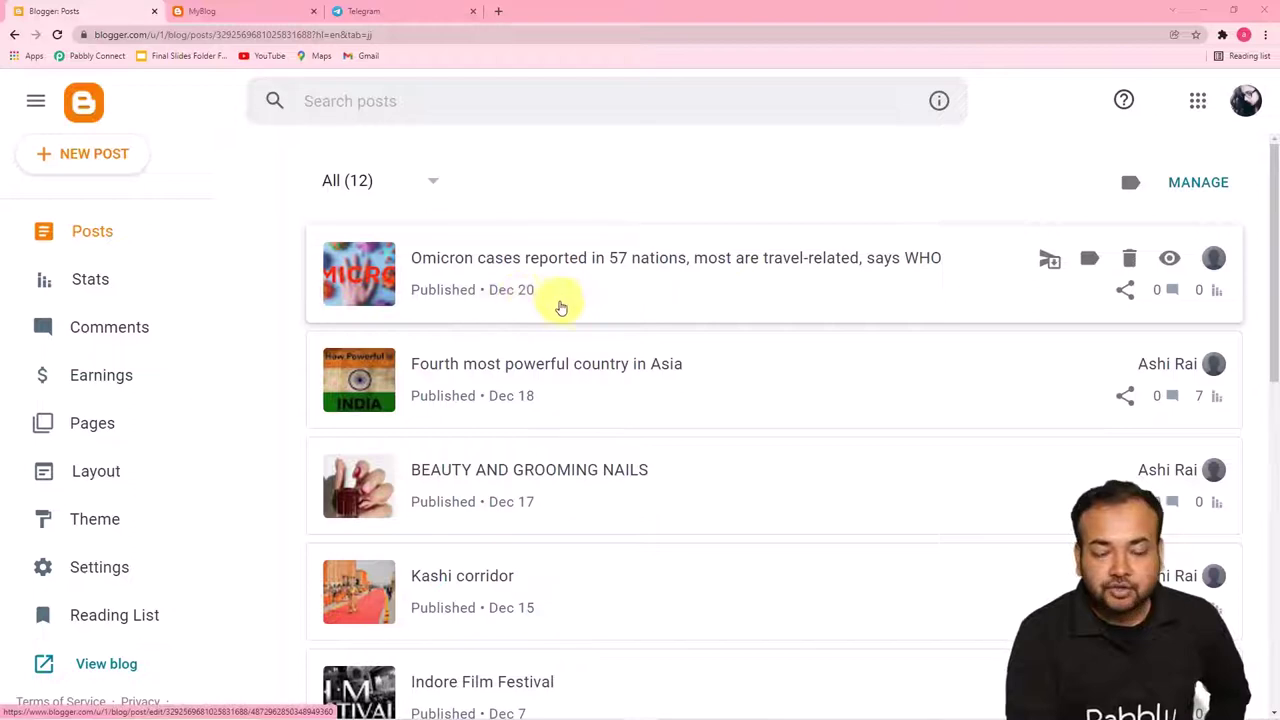
Compare the Omicron post on MyBlog with its message in the My Blog Family Telegram group, opening the post through the message's link
click(260, 14)
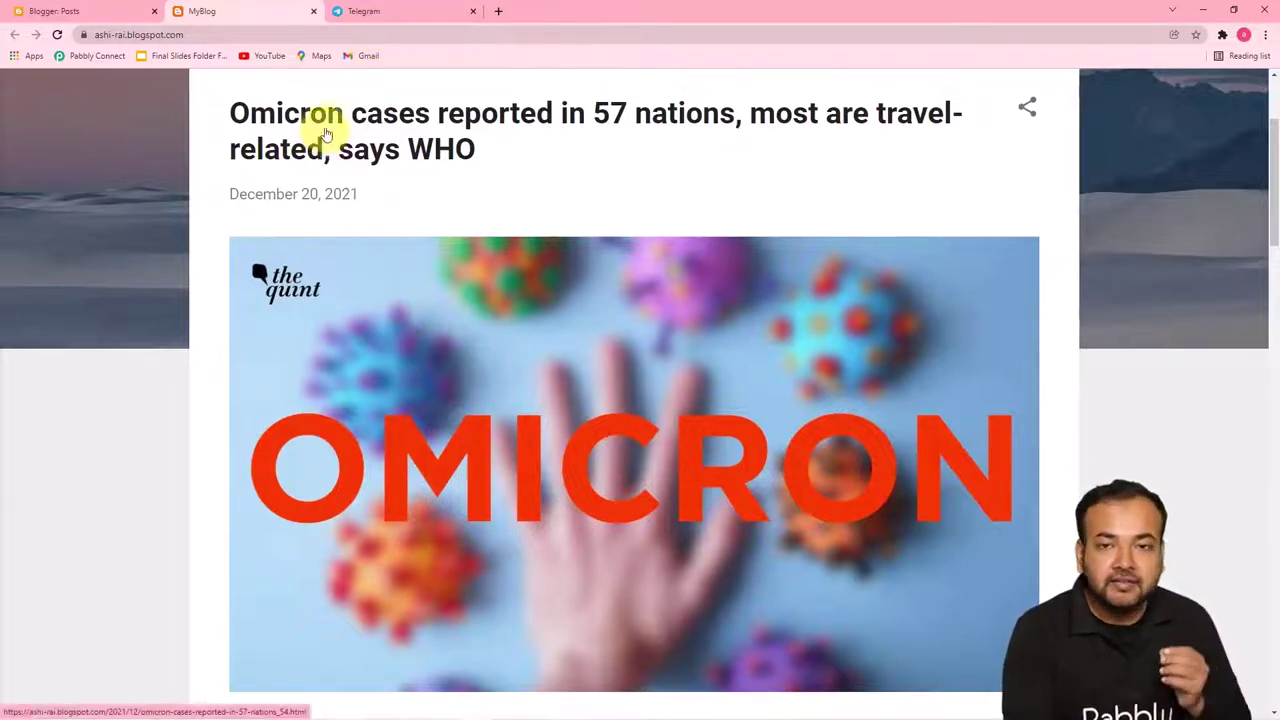
click(388, 15)
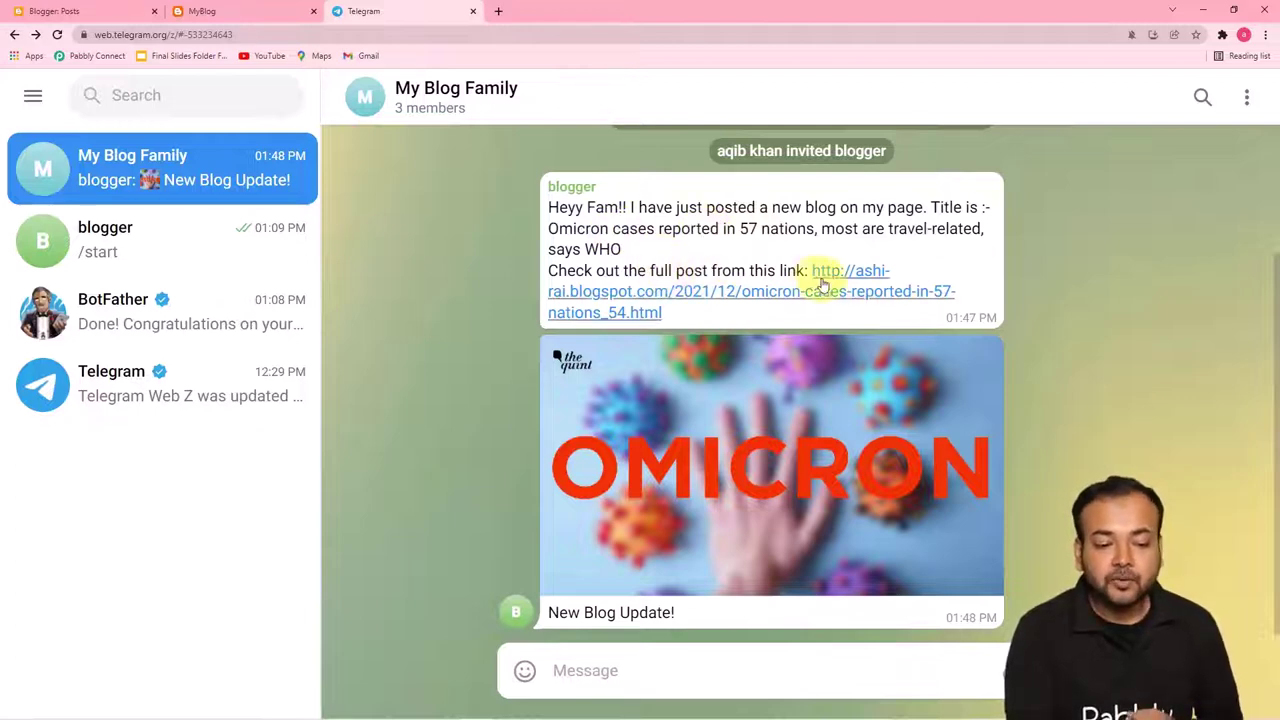
click(651, 304)
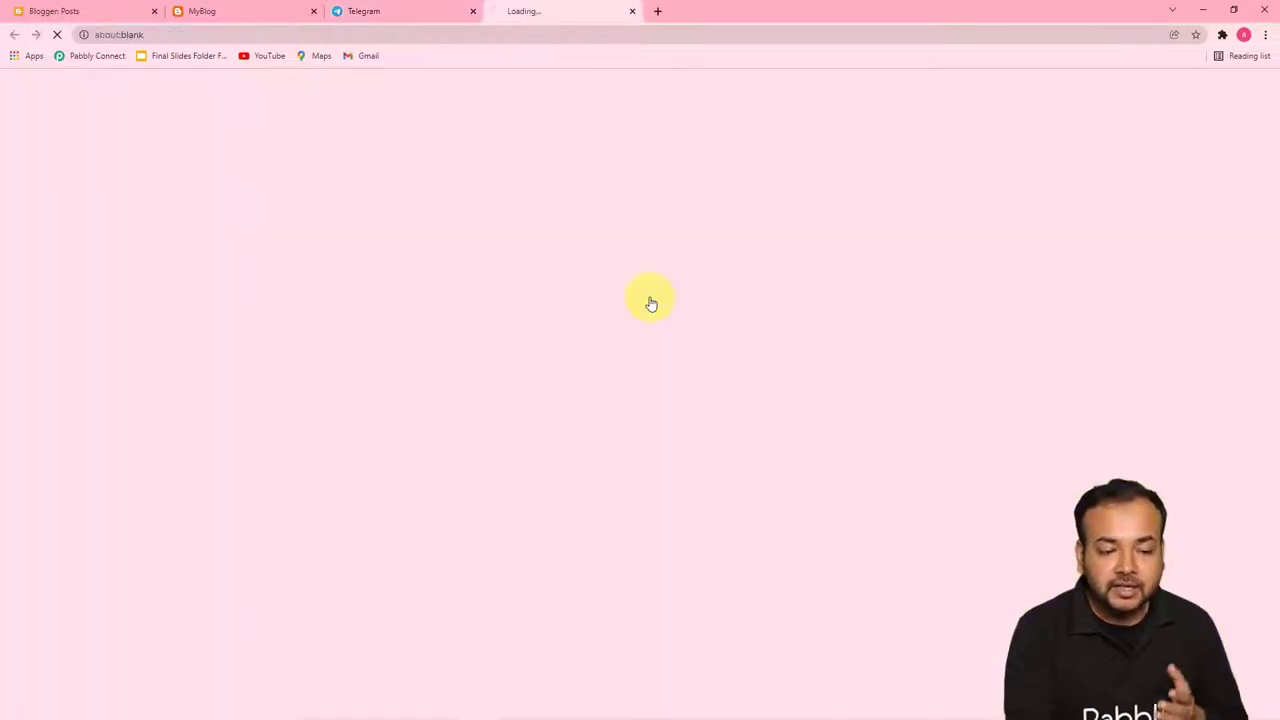
click(394, 11)
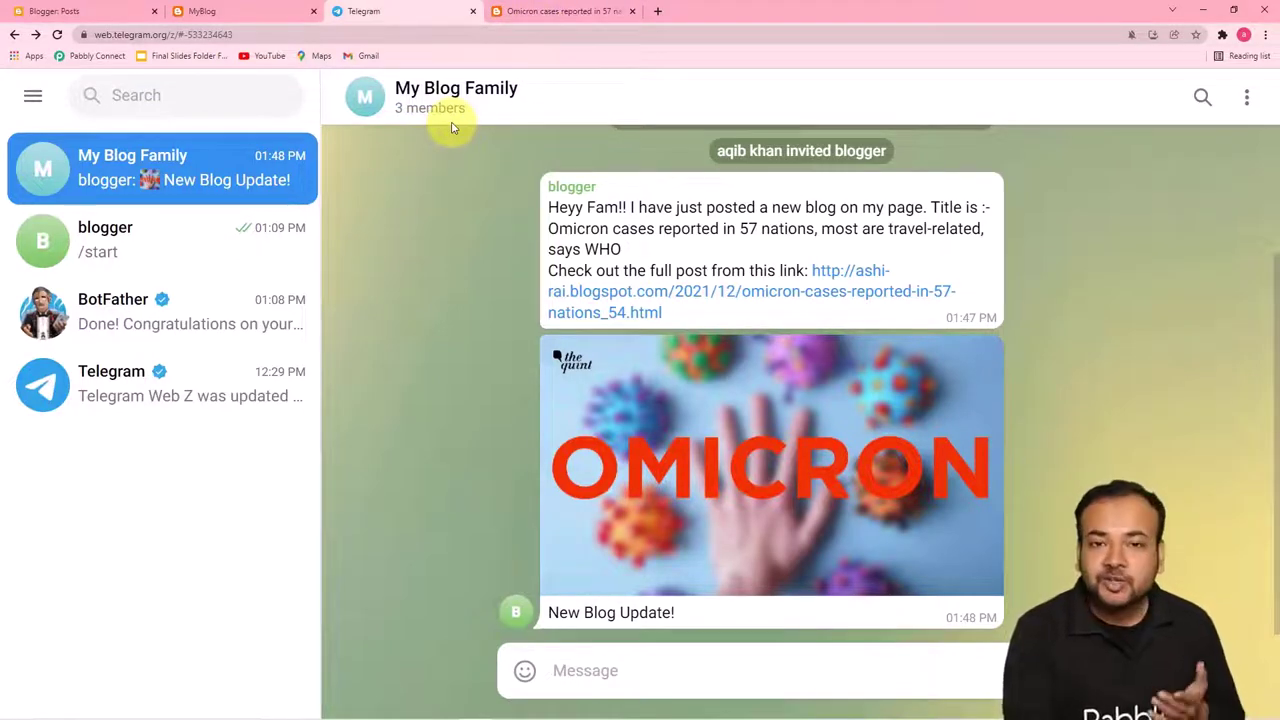
click(523, 12)
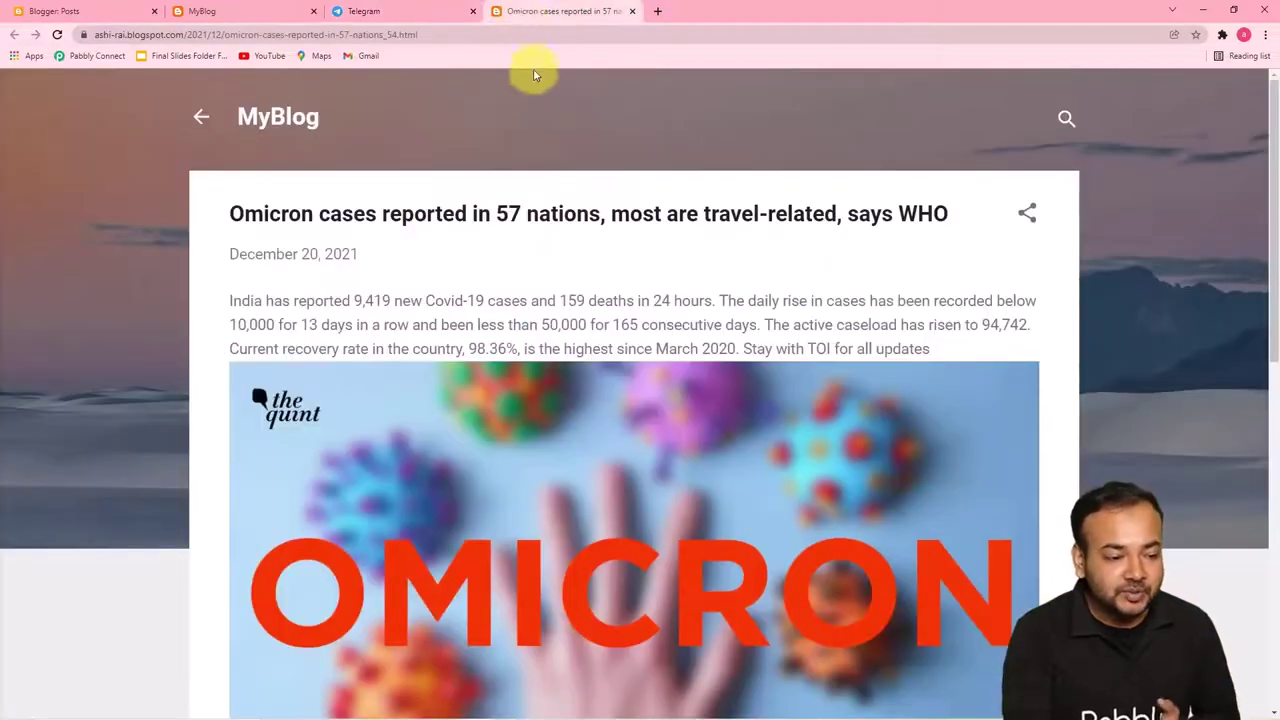
click(404, 12)
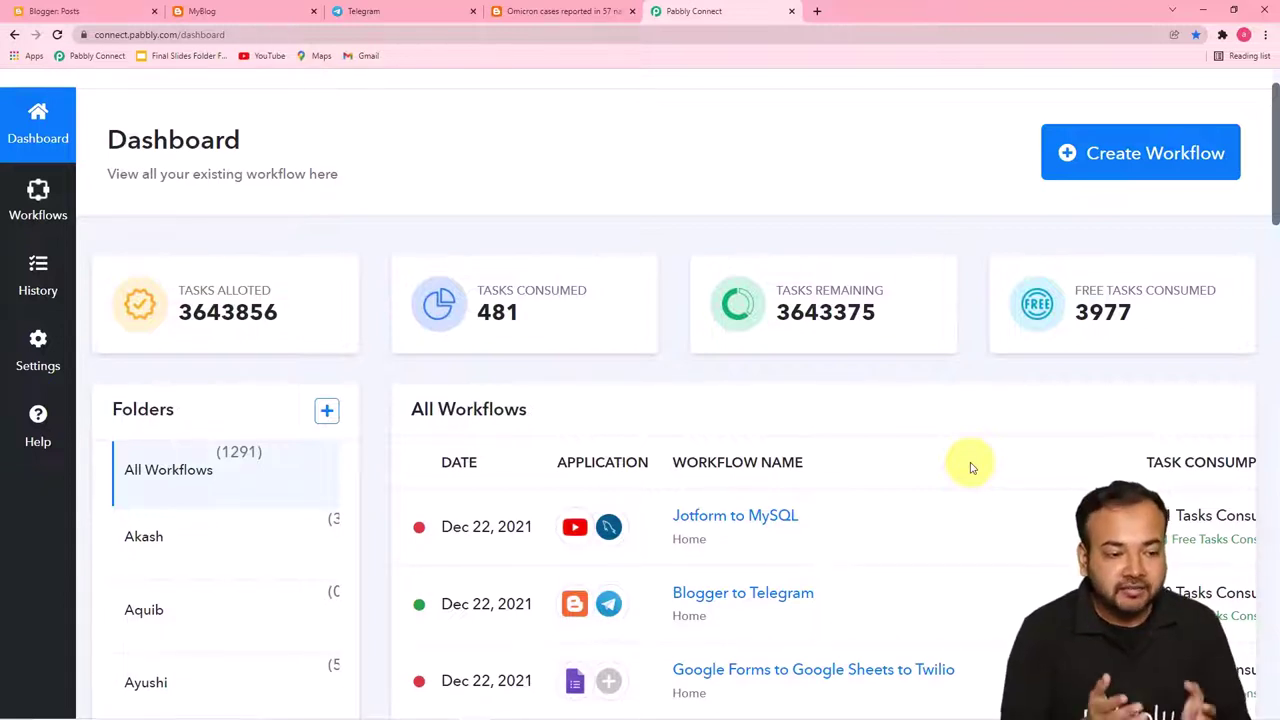
Create a Pabbly Connect workflow named "Send Google Blog link to Telegram Group Automatically"
scroll(929, 443, up, 1)
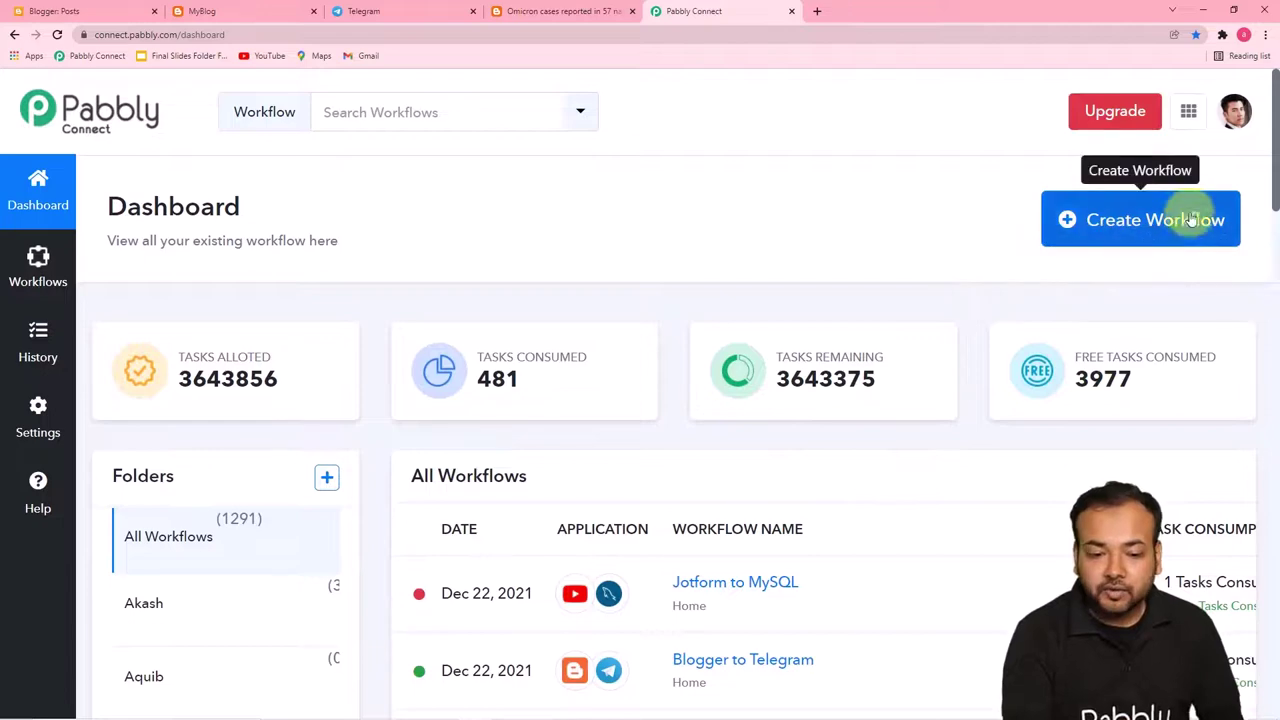
click(1106, 233)
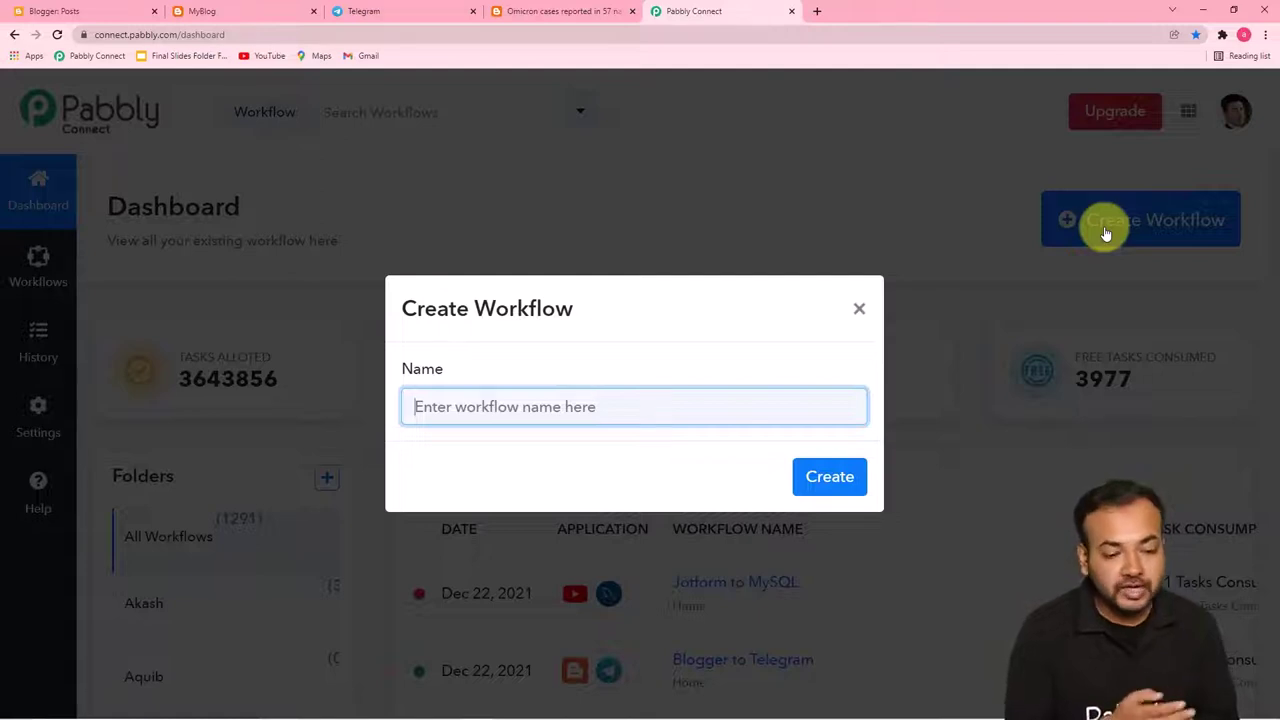
text(Send Google Blog link to Telegram Group Automatically)
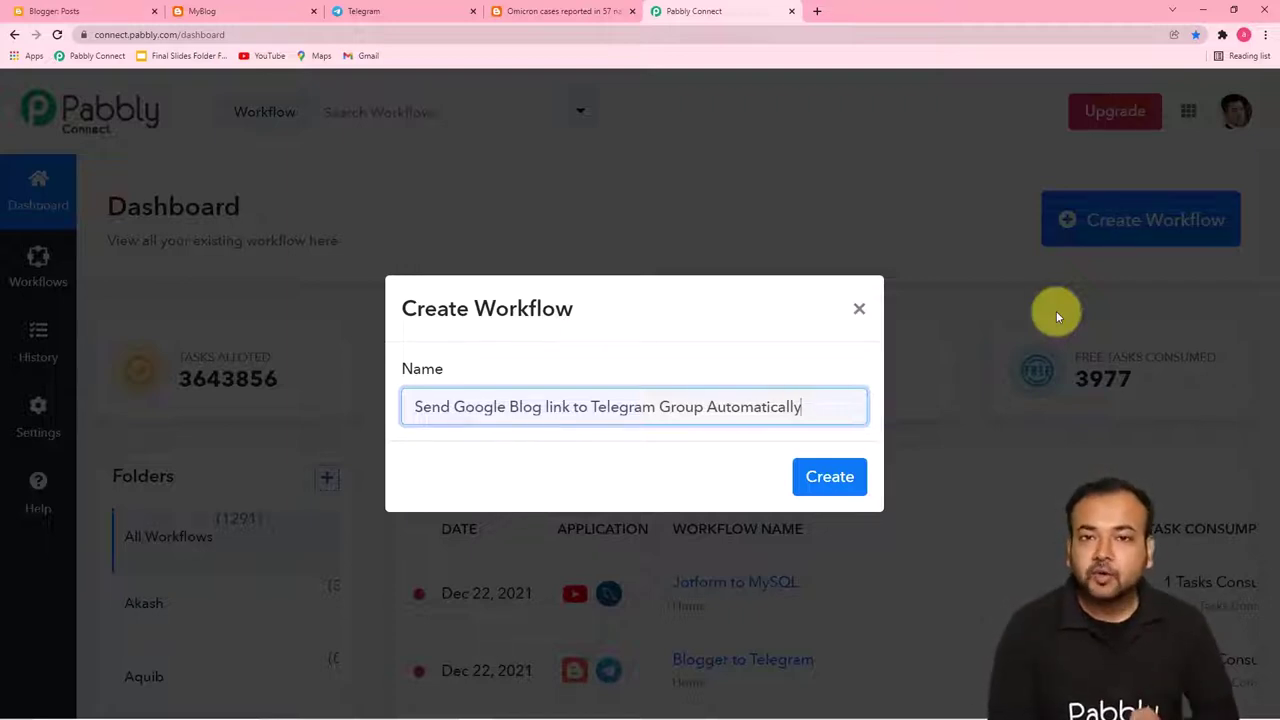
click(851, 481)
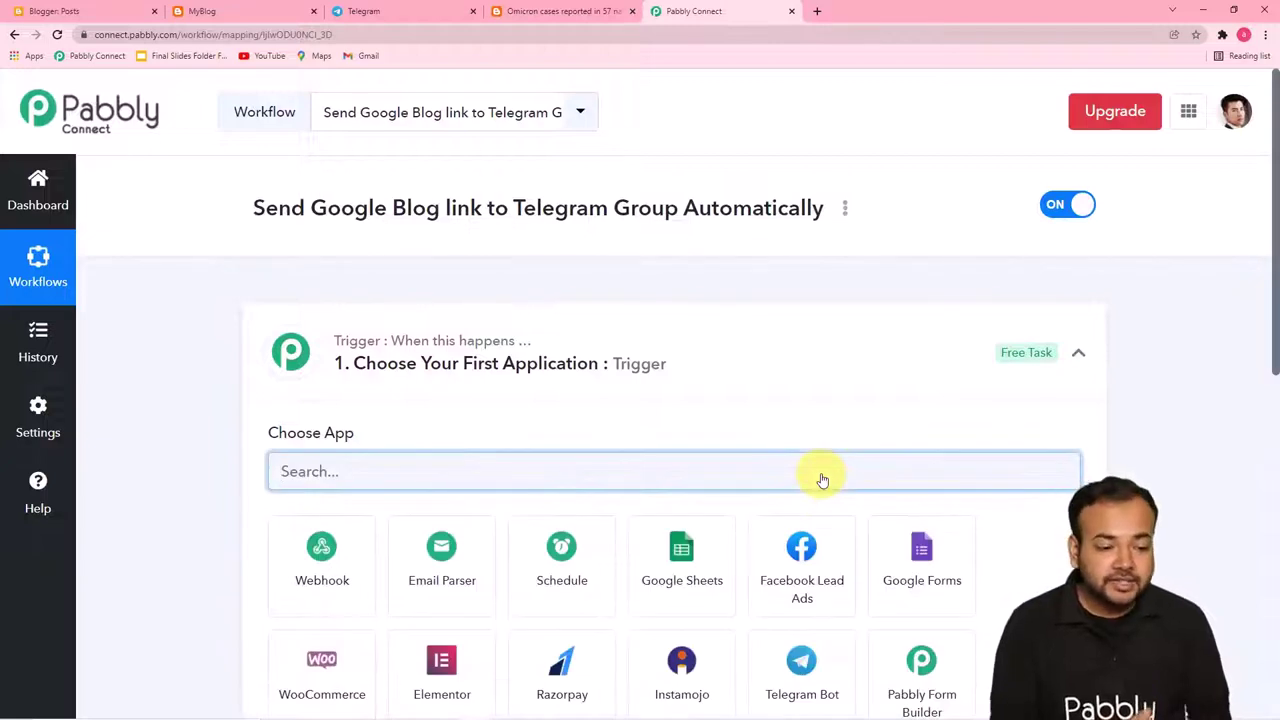
Set the workflow's trigger to the Google Blogger app with the New Post Added event
click(1078, 353)
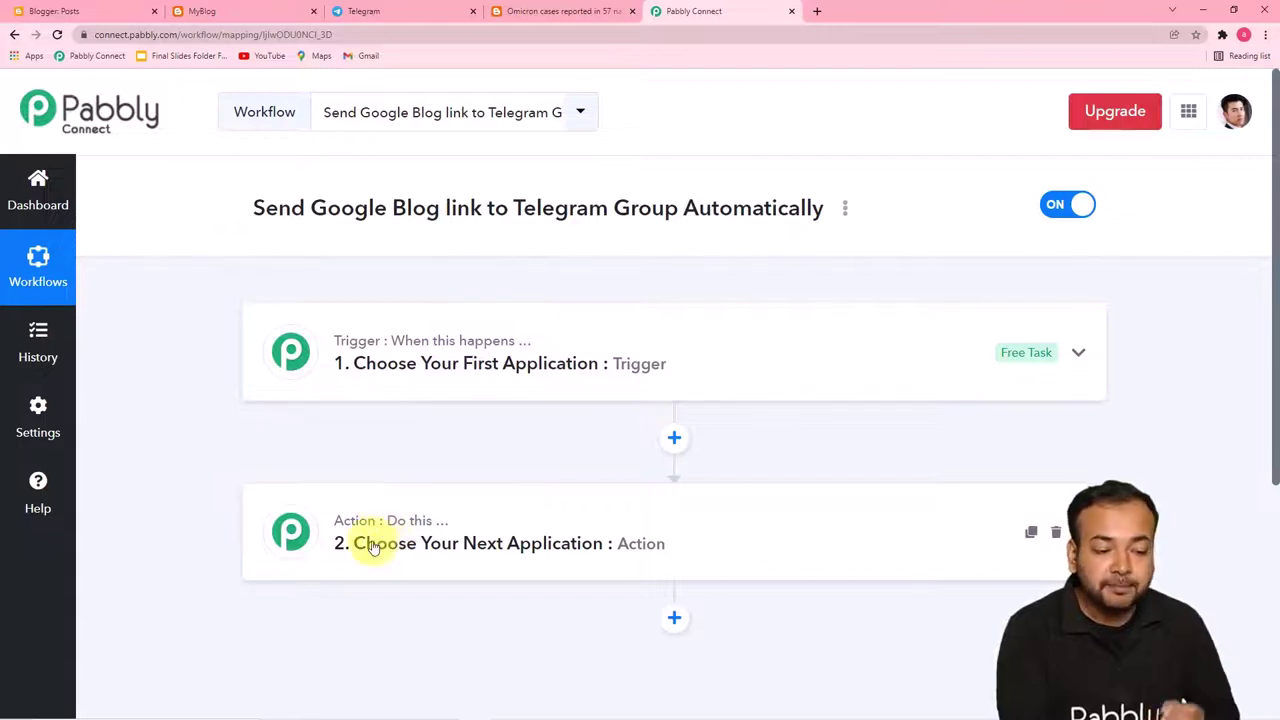
mouse_move(354, 535)
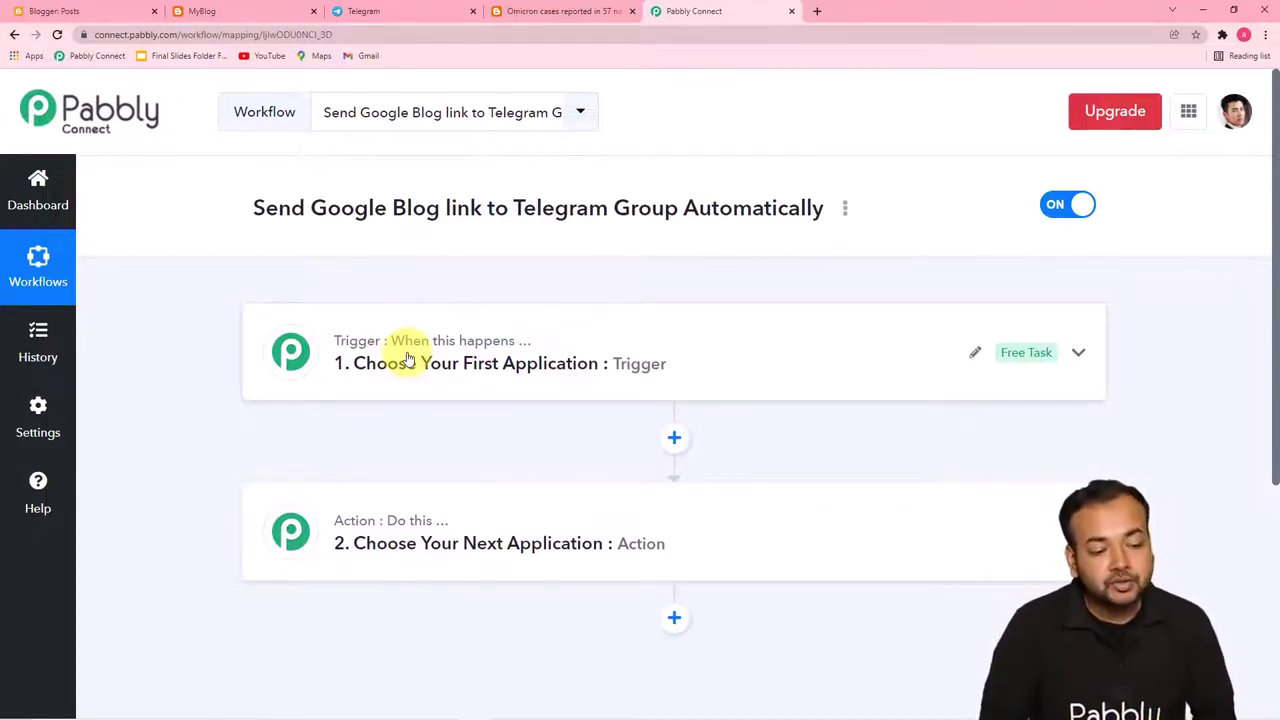
click(448, 366)
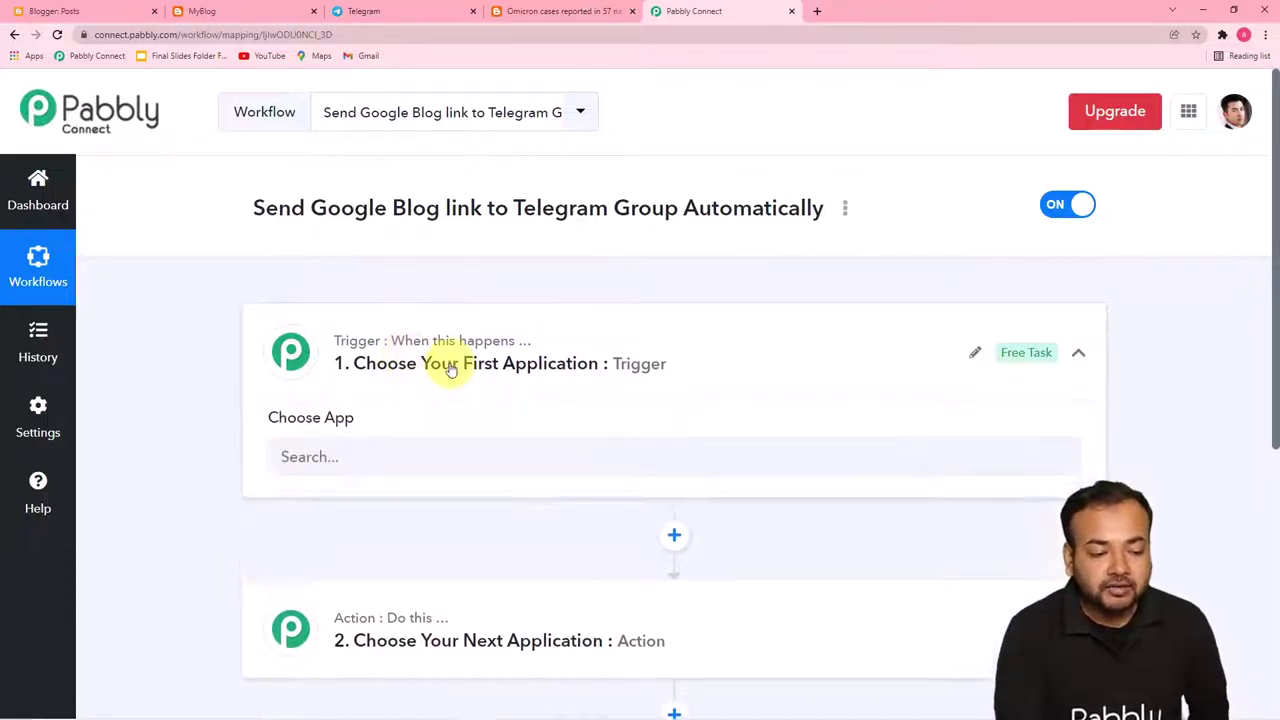
scroll(245, 287, down, 2)
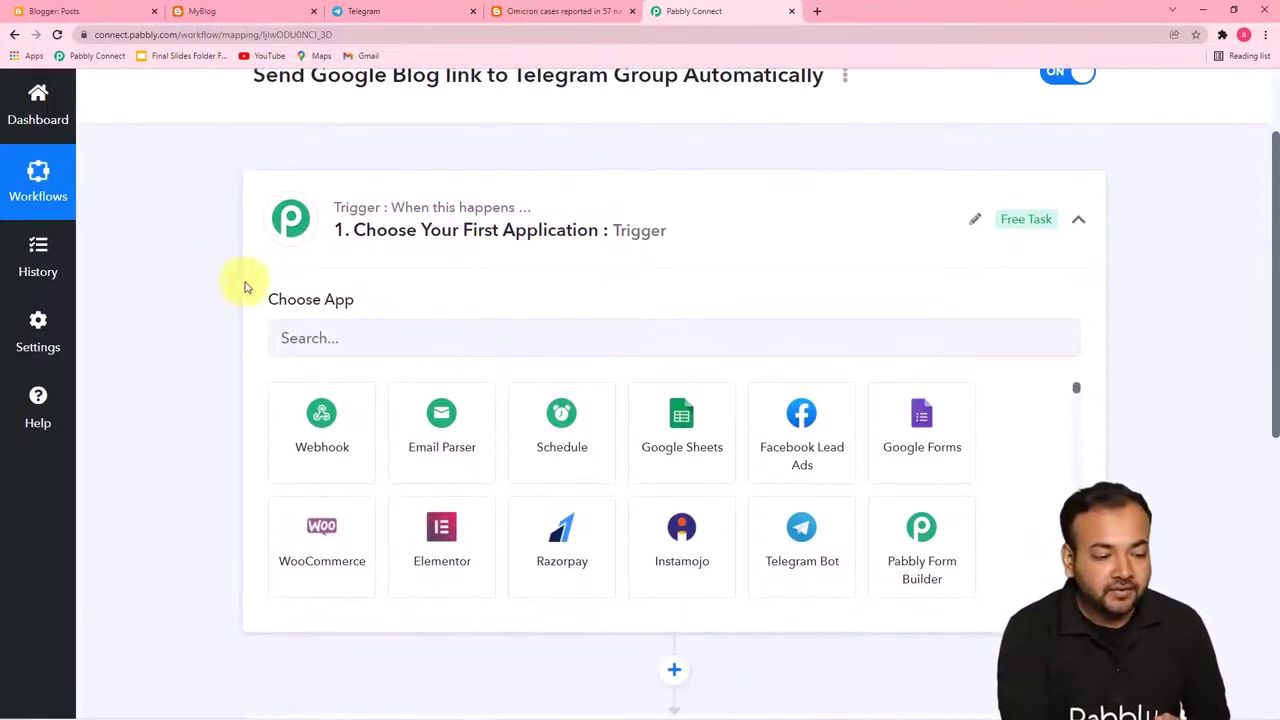
click(466, 332)
text(go)
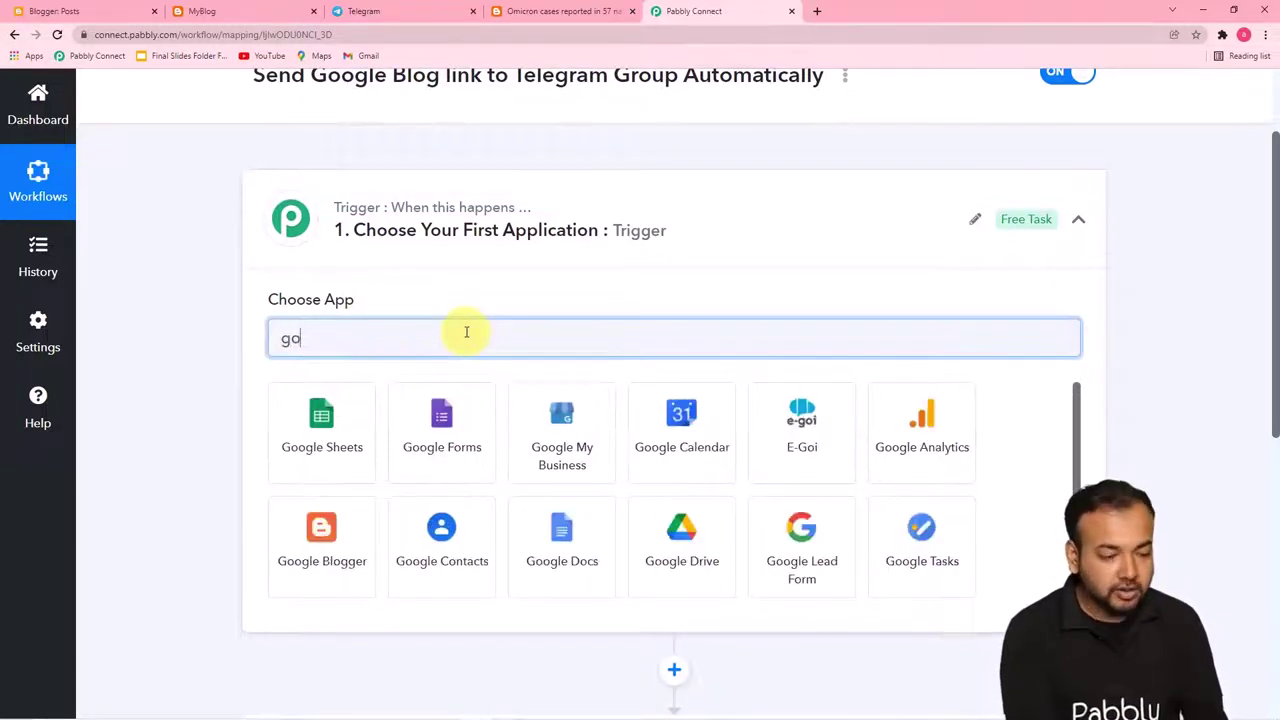
click(343, 514)
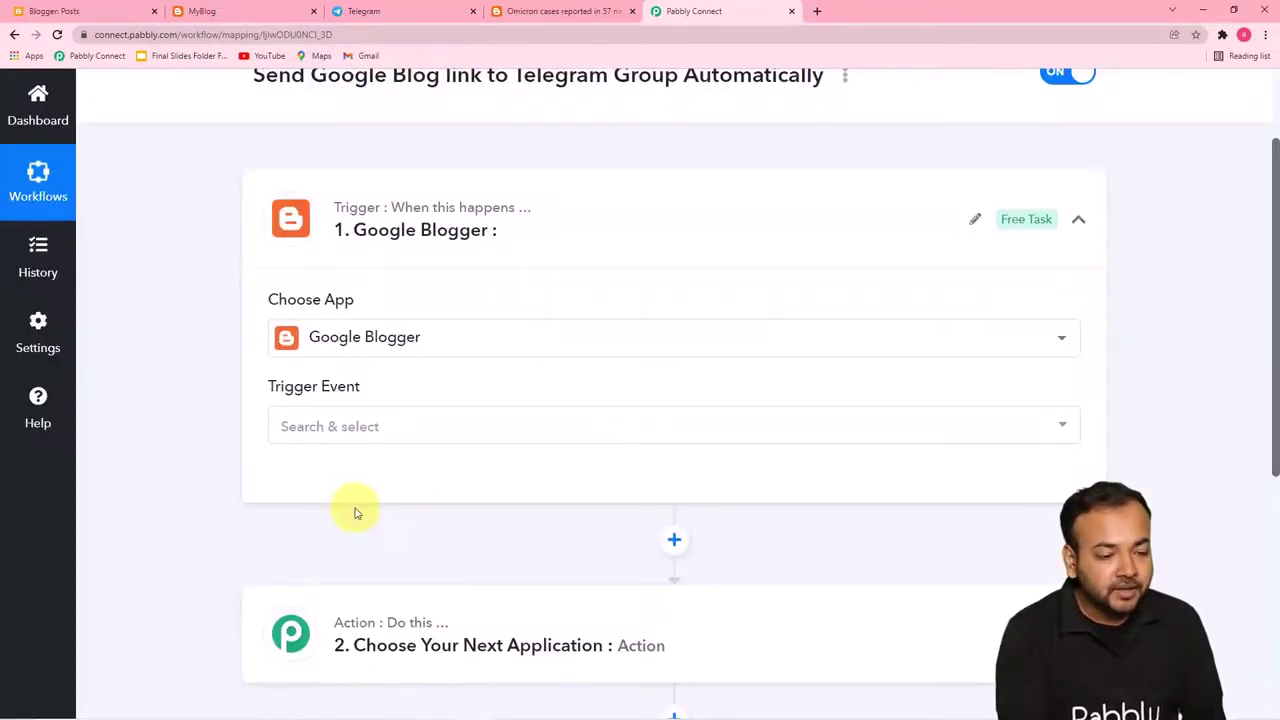
scroll(528, 434, down, 2)
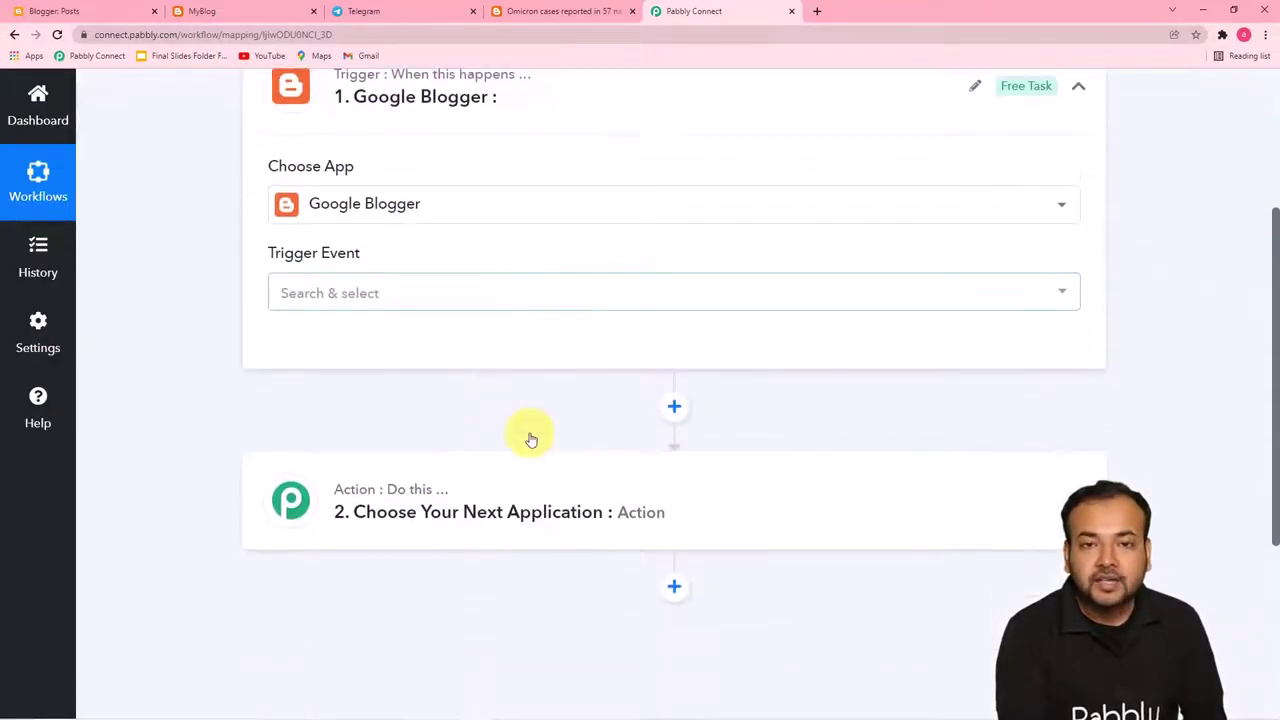
click(481, 296)
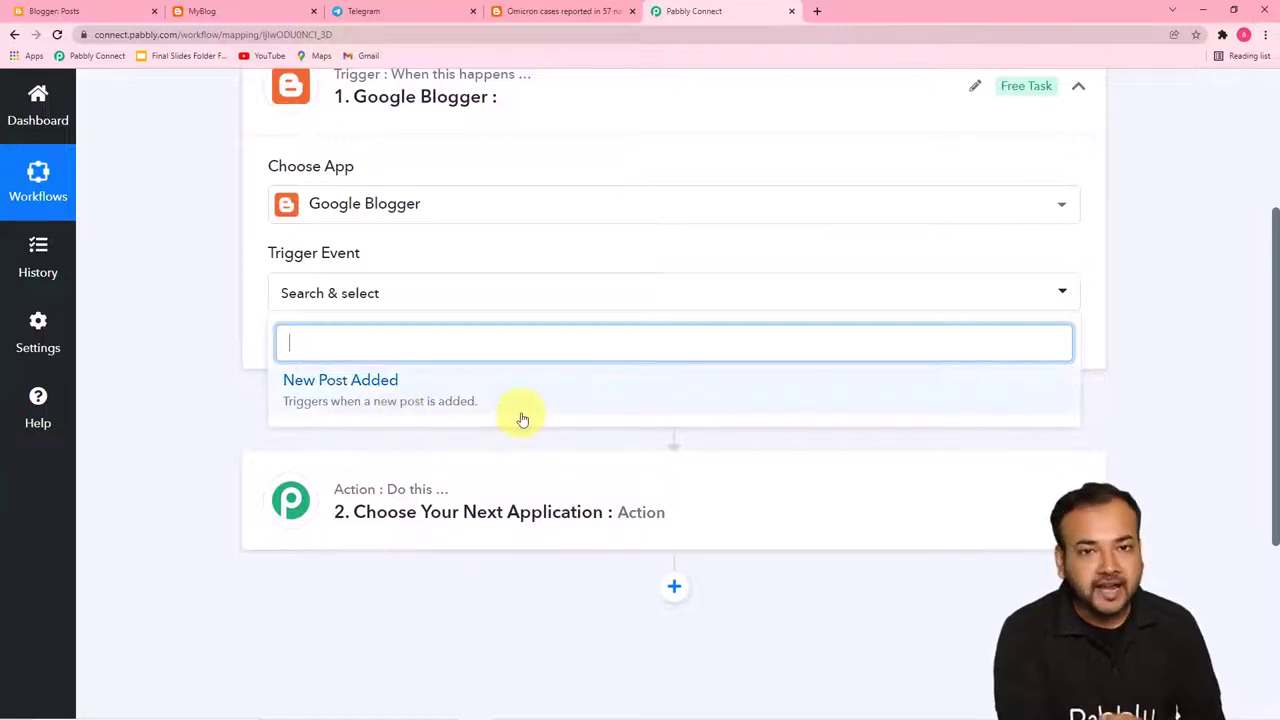
click(370, 385)
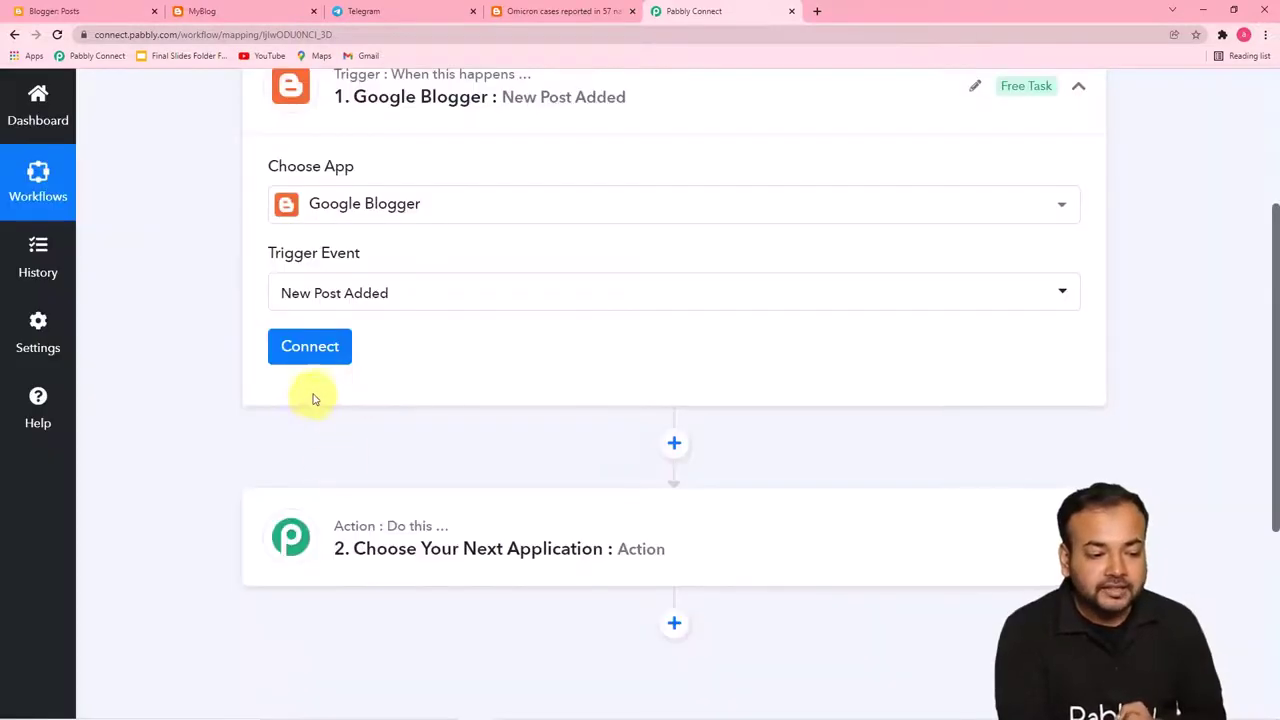
Add a new Google Blogger connection to the trigger and authorize access with the blog owner's Google account
click(312, 350)
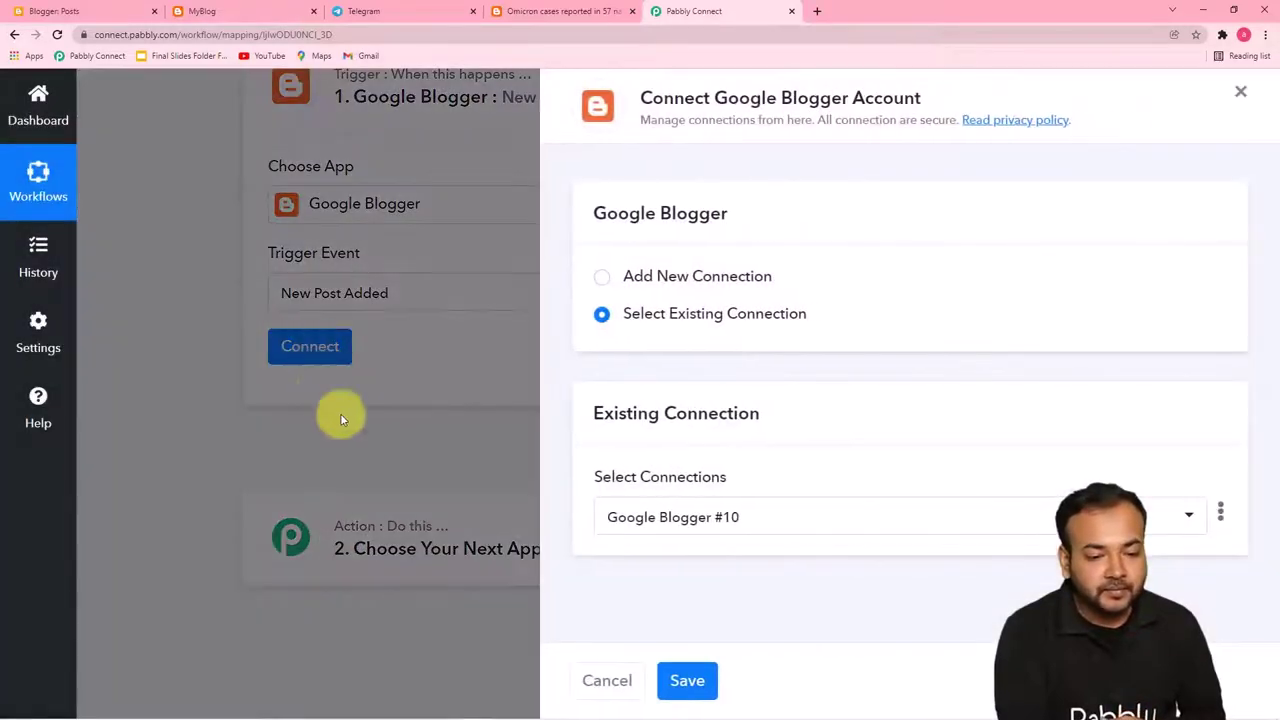
click(603, 279)
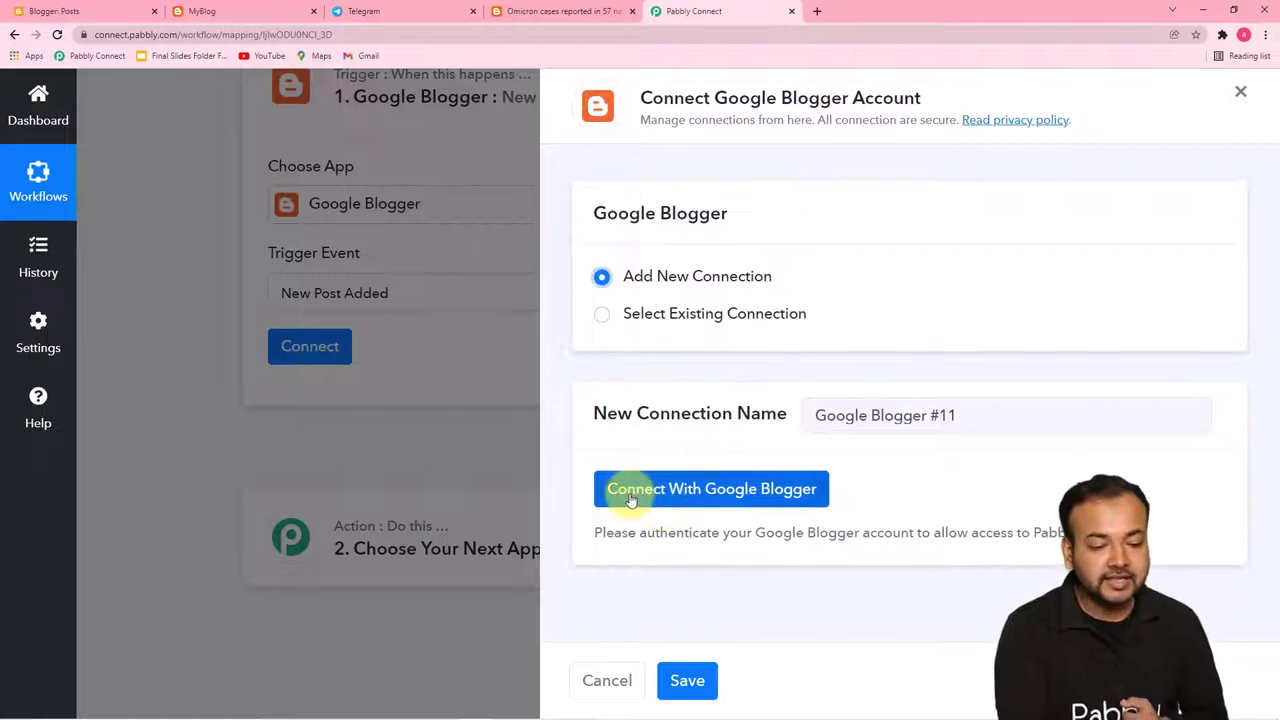
click(706, 496)
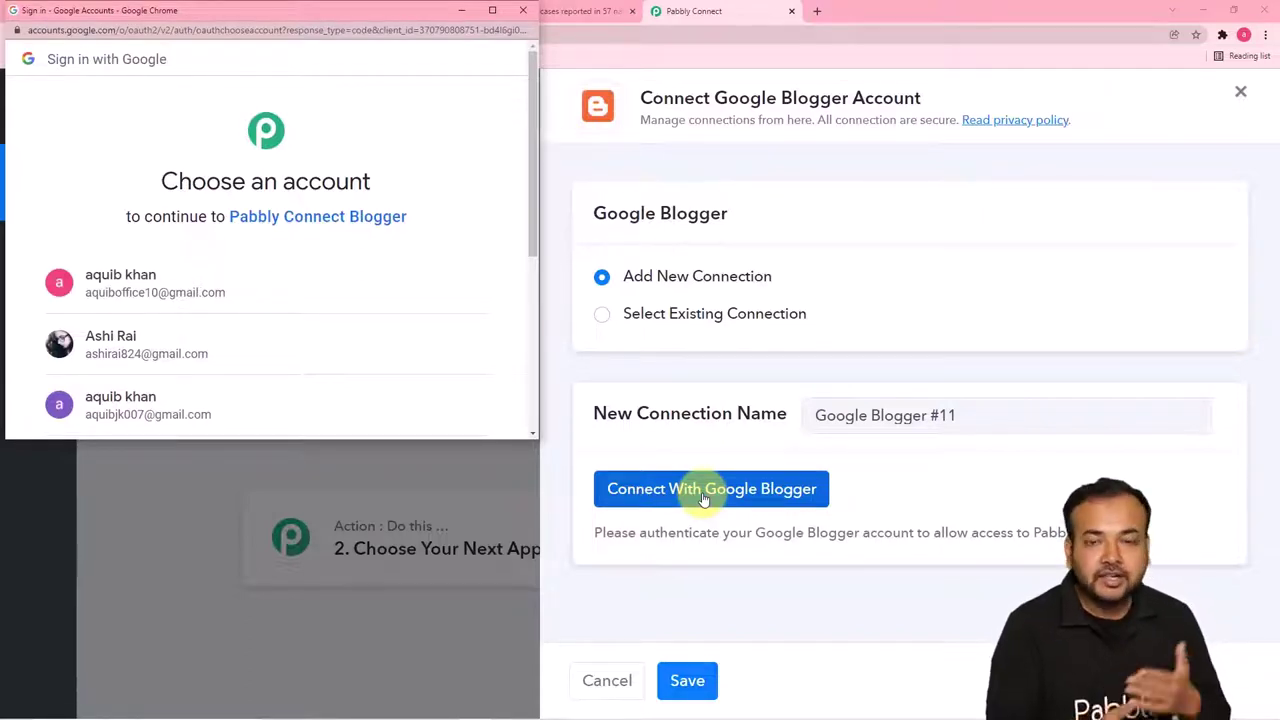
click(446, 356)
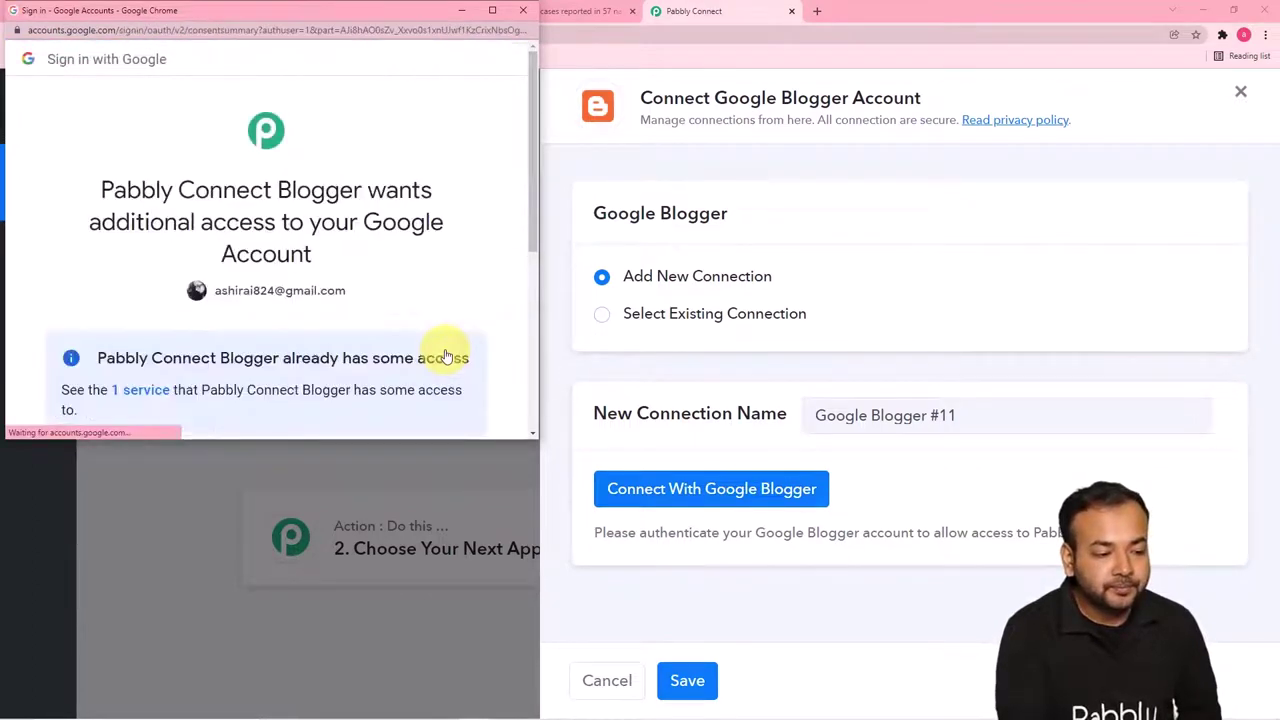
scroll(412, 272, down, 5)
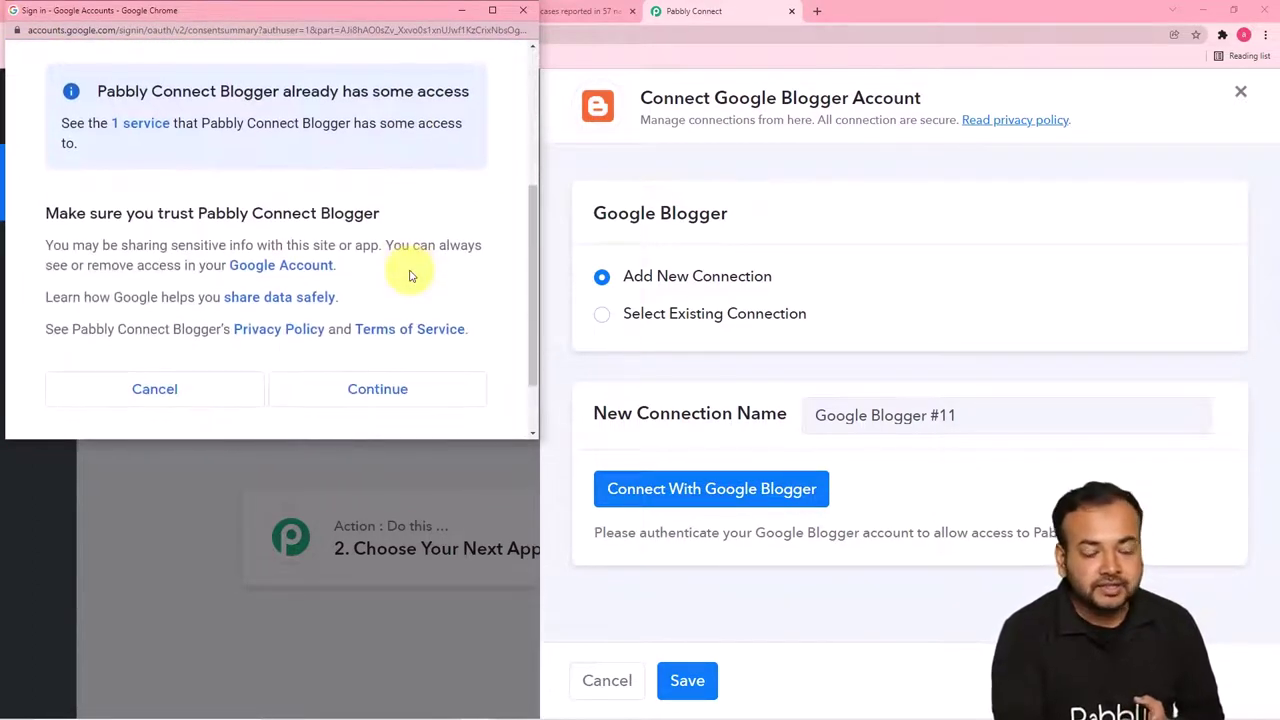
click(388, 392)
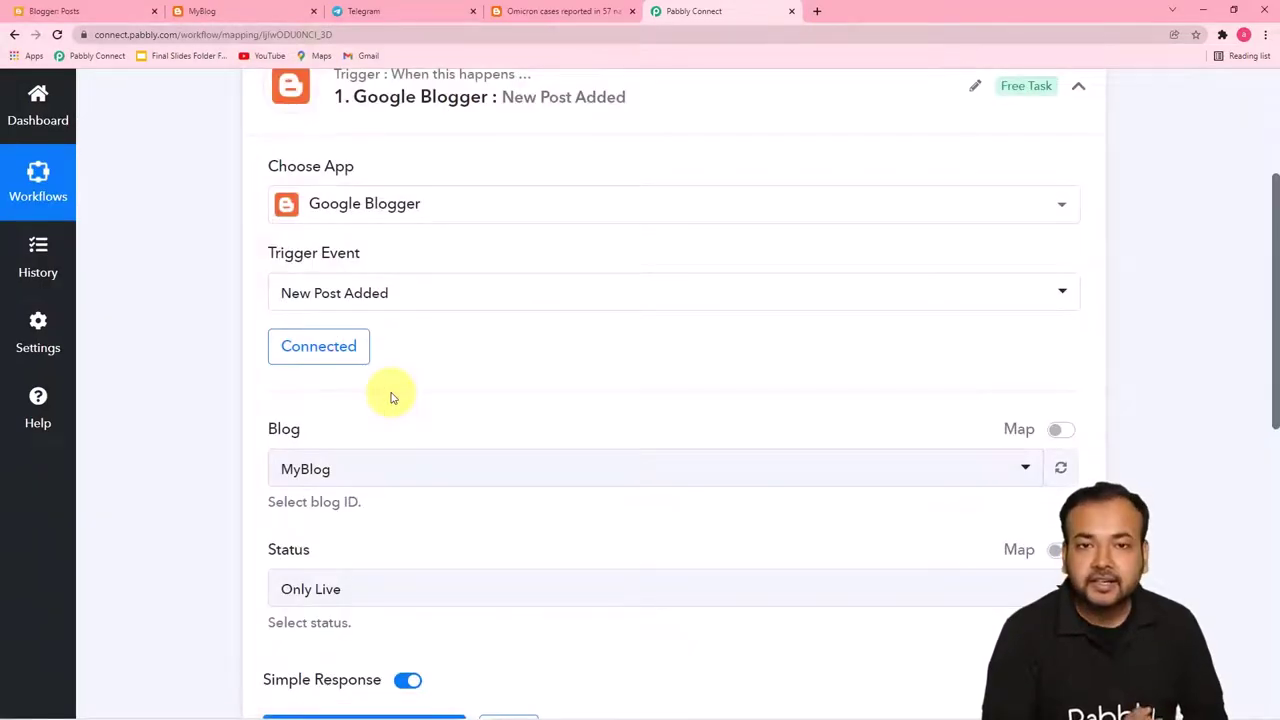
Set the Google Blogger trigger's blog to MyBlog and its post status to Only Live
scroll(391, 397, down, 2)
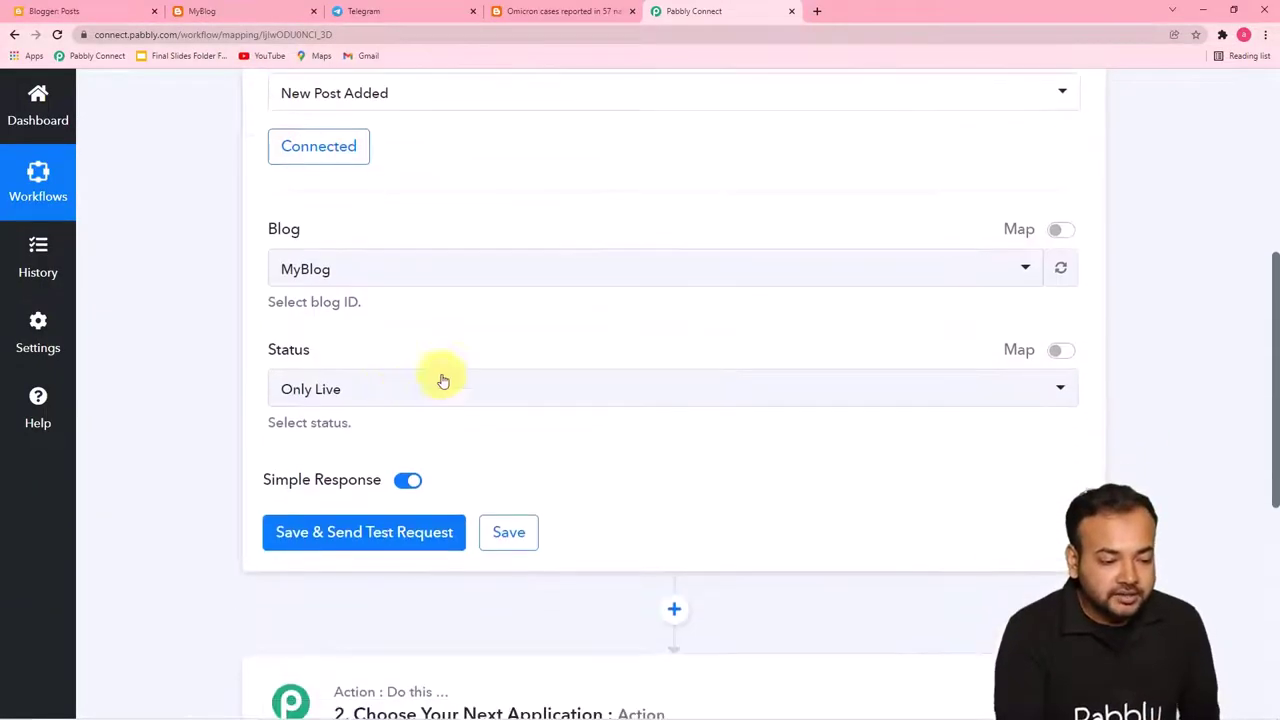
click(483, 283)
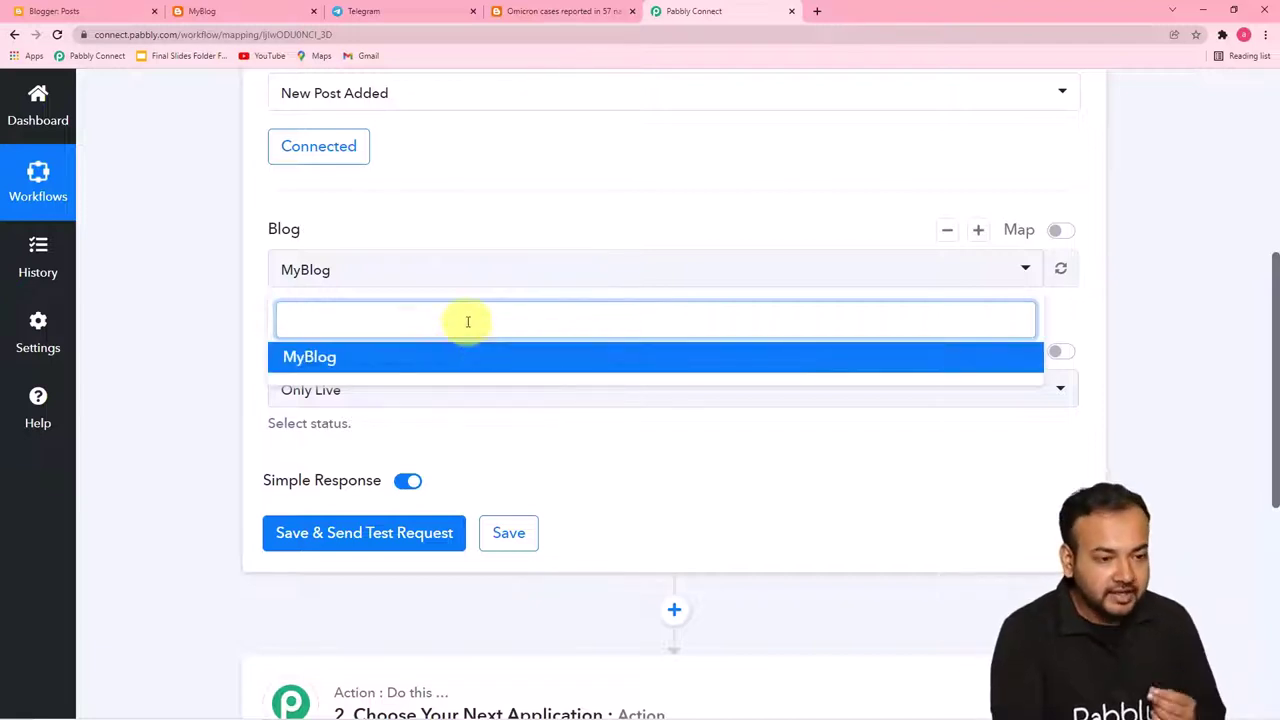
click(531, 12)
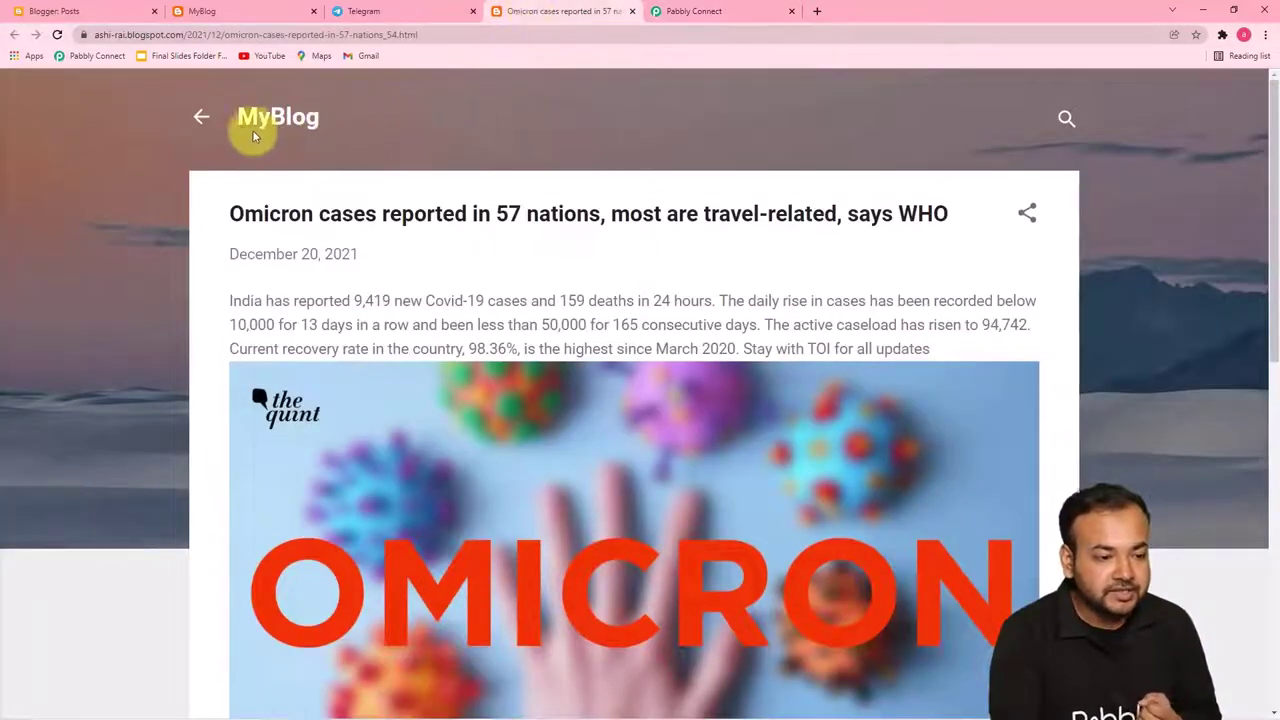
click(729, 11)
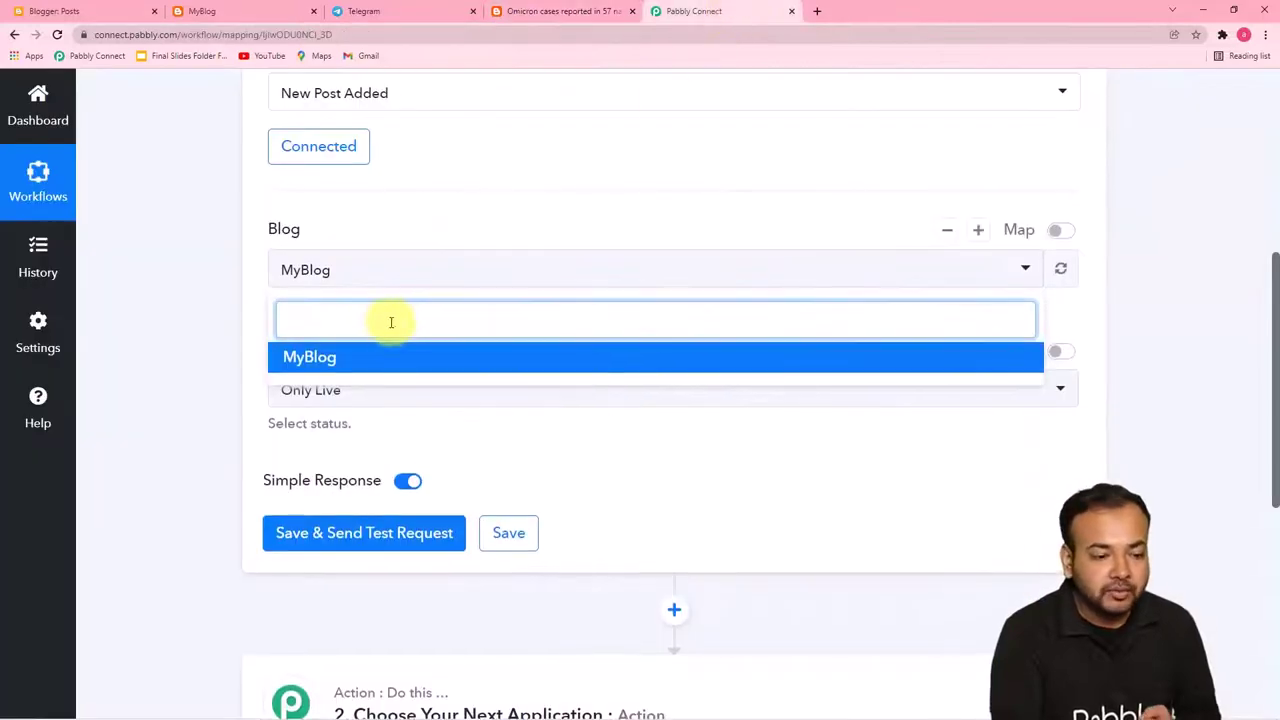
click(370, 363)
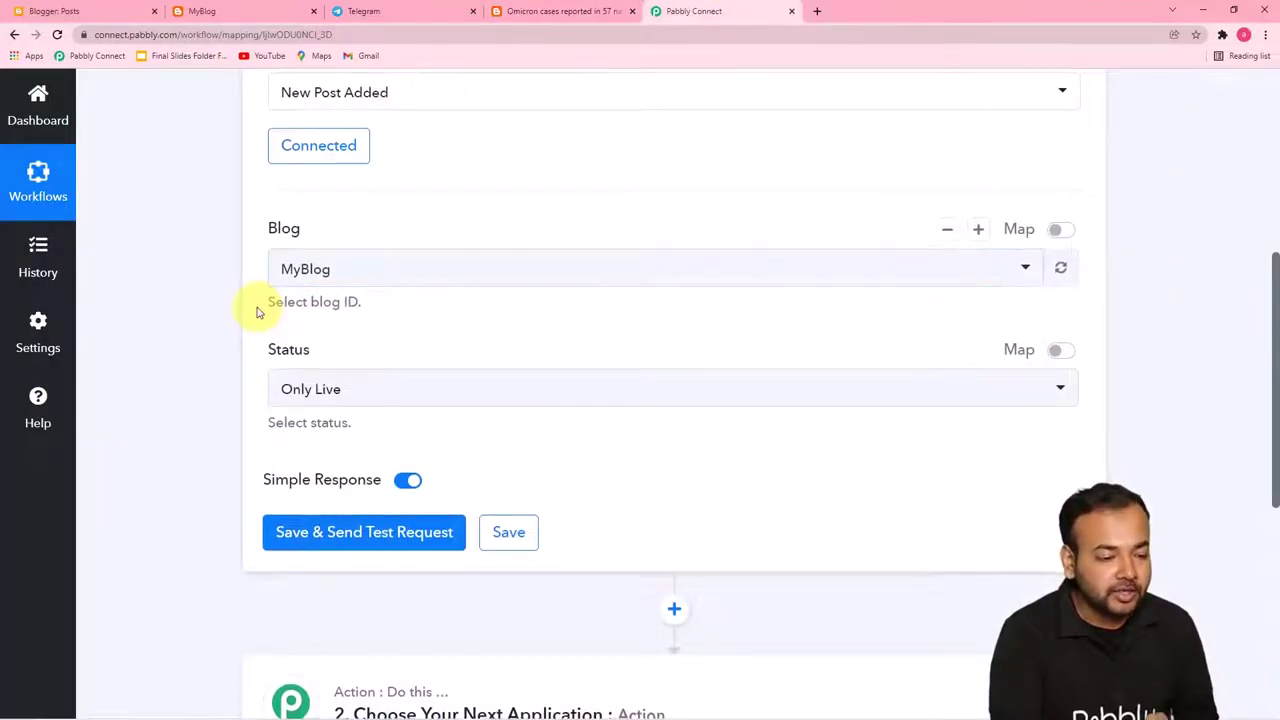
scroll(251, 312, down, 1)
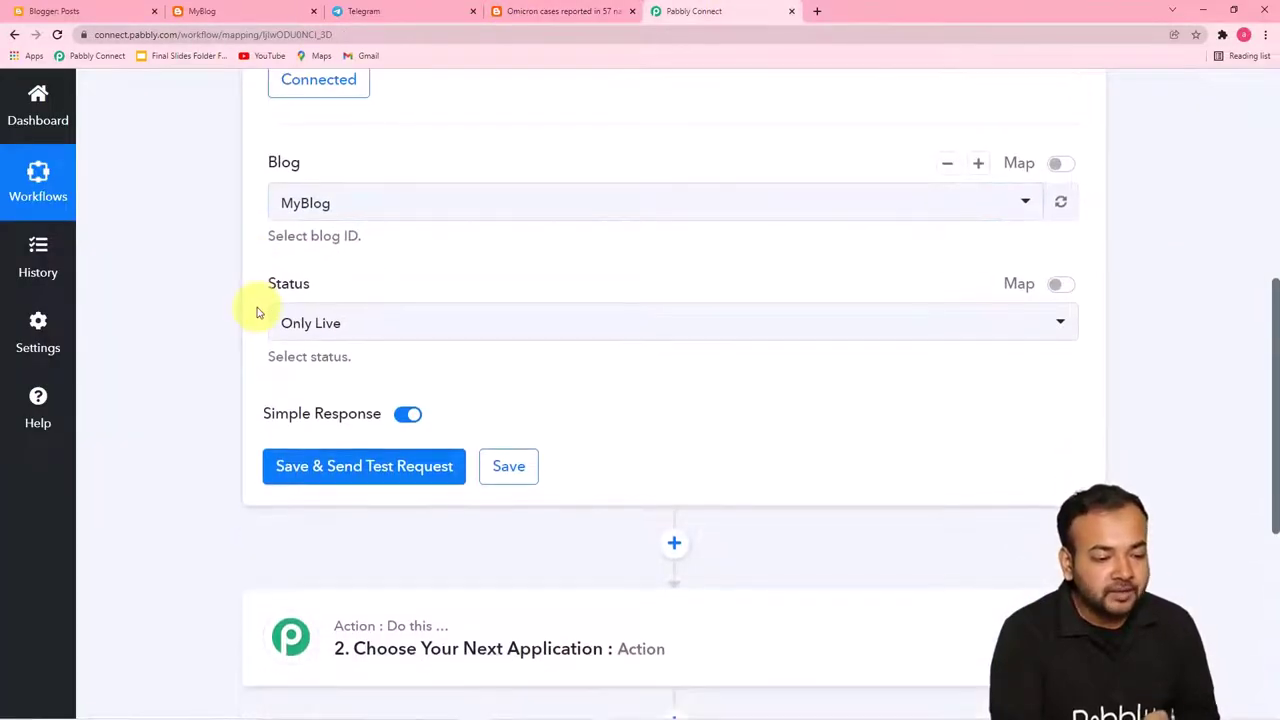
click(596, 335)
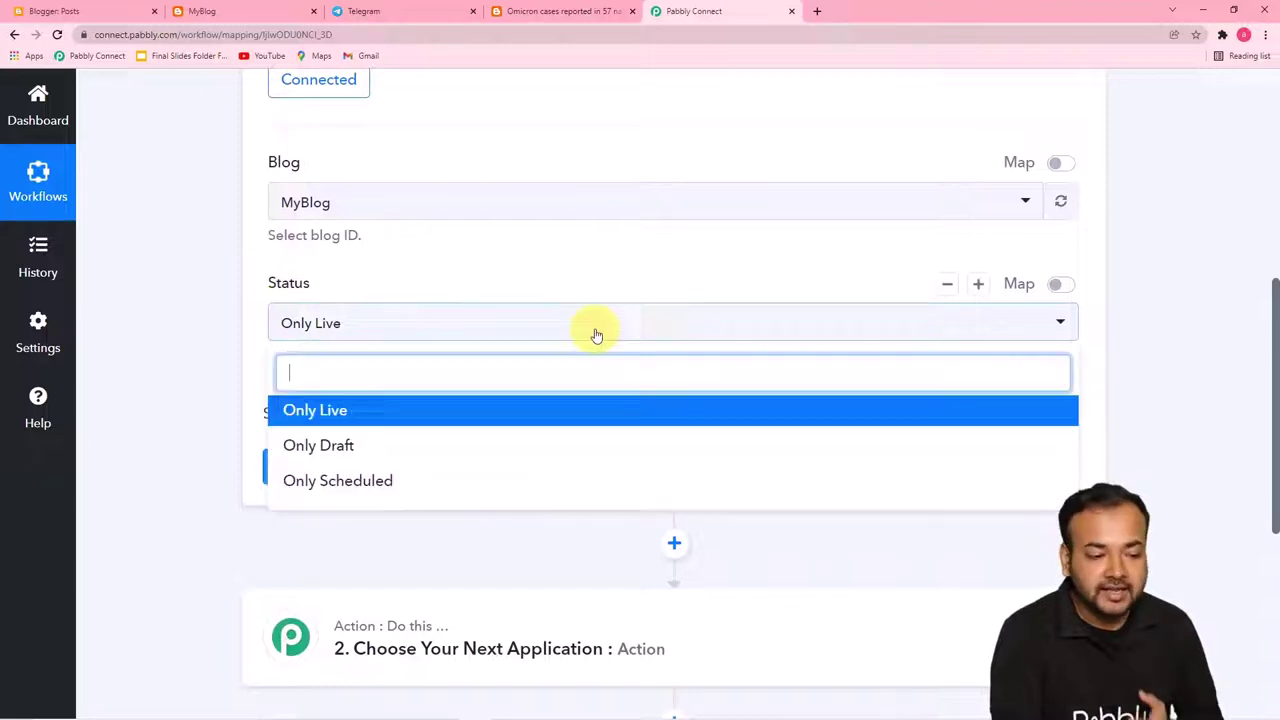
click(326, 420)
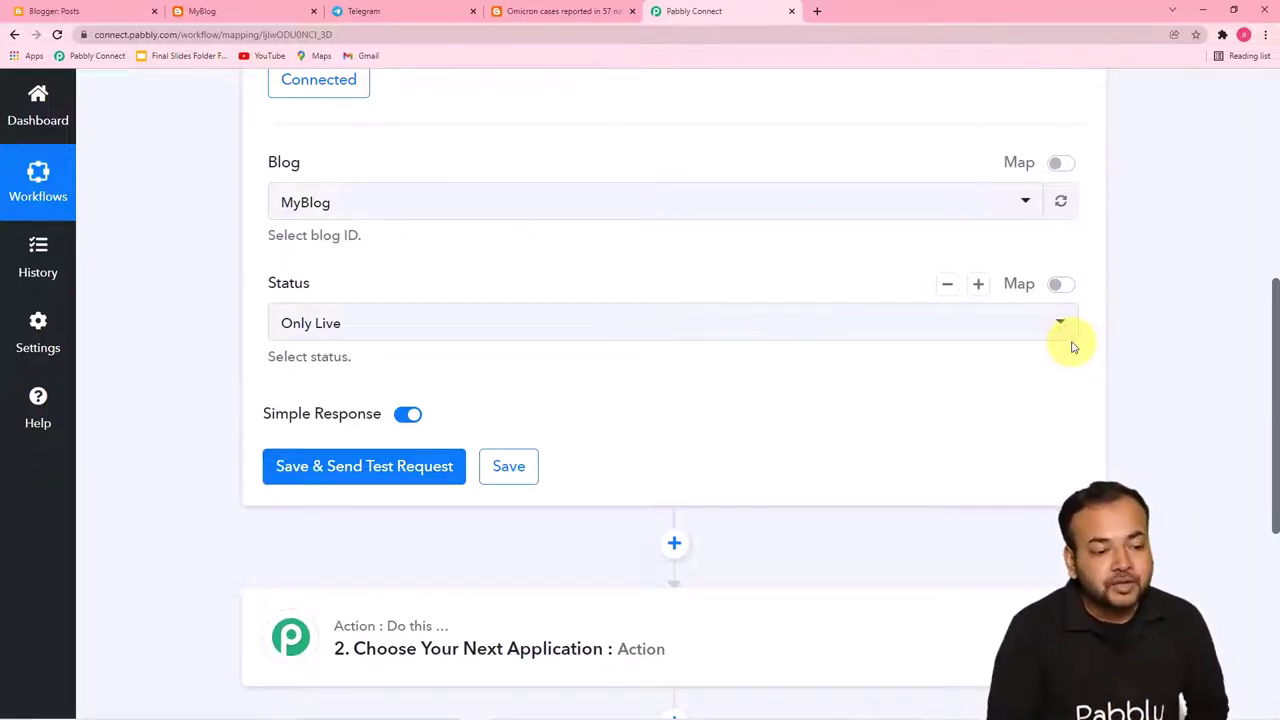
Review the Omicron post on MyBlog, and save the Google Blogger trigger with a test request
click(545, 14)
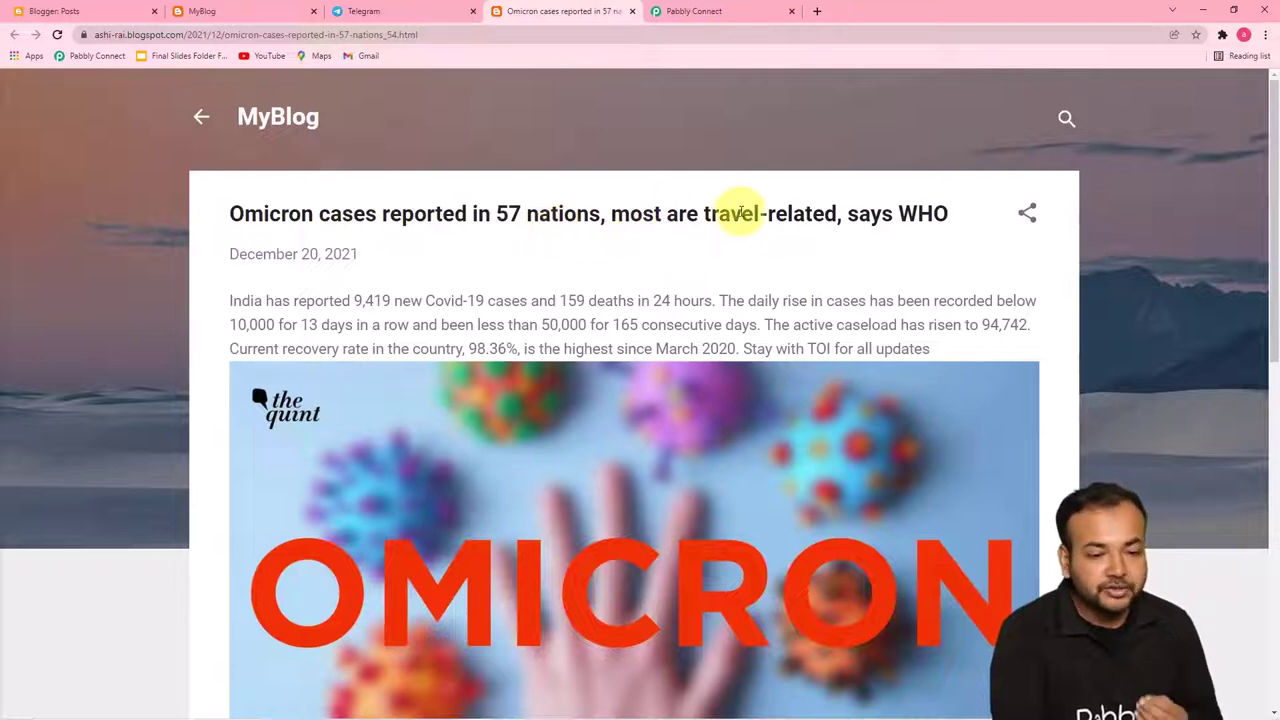
scroll(760, 345, down, 2)
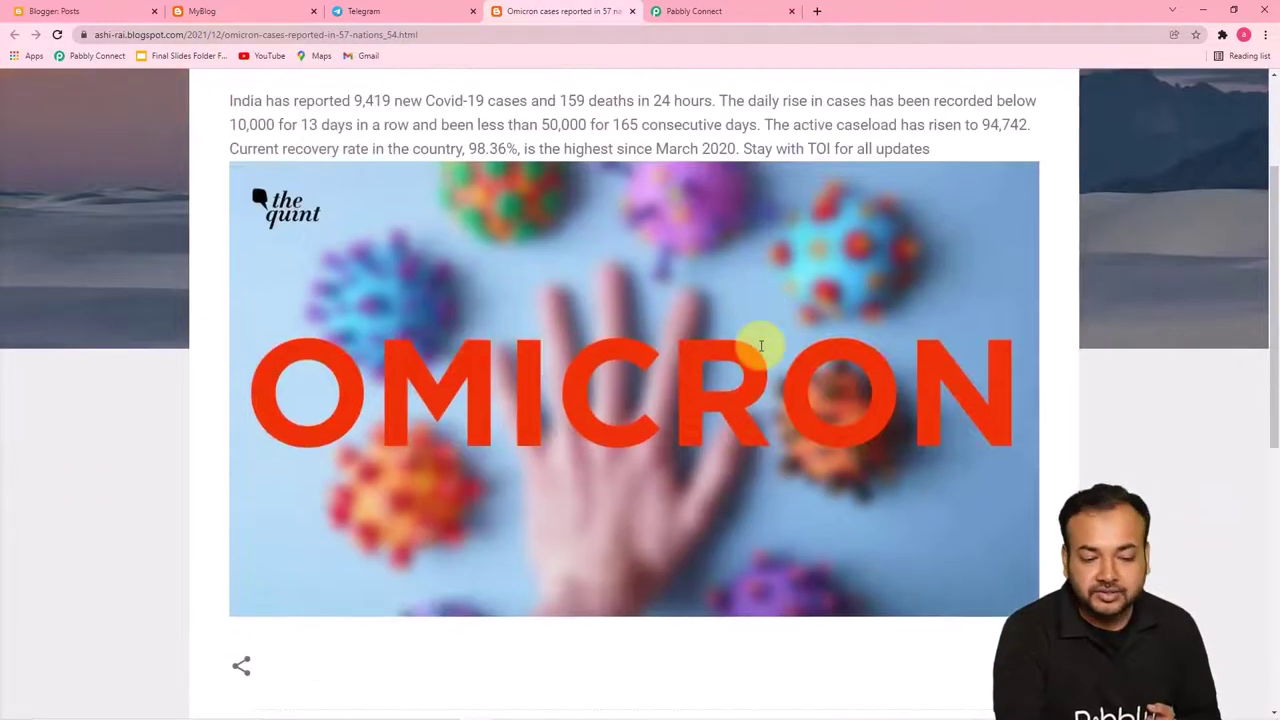
scroll(760, 343, up, 2)
click(686, 14)
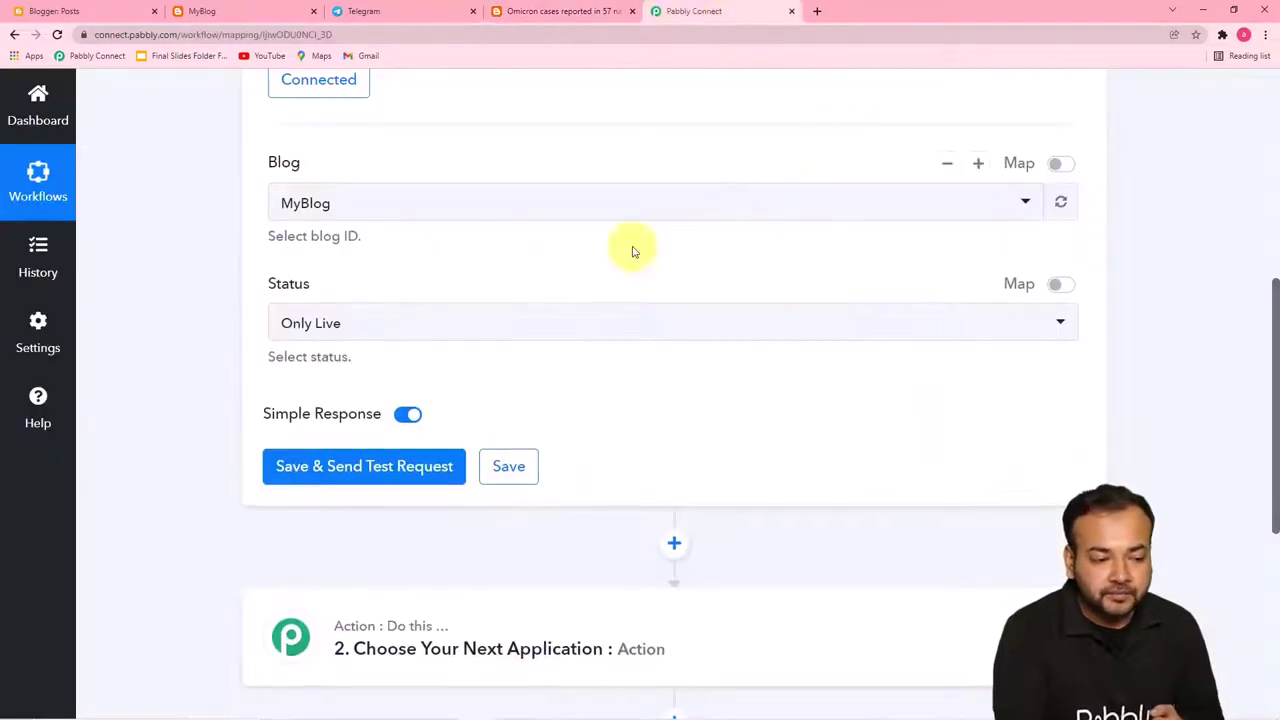
click(318, 466)
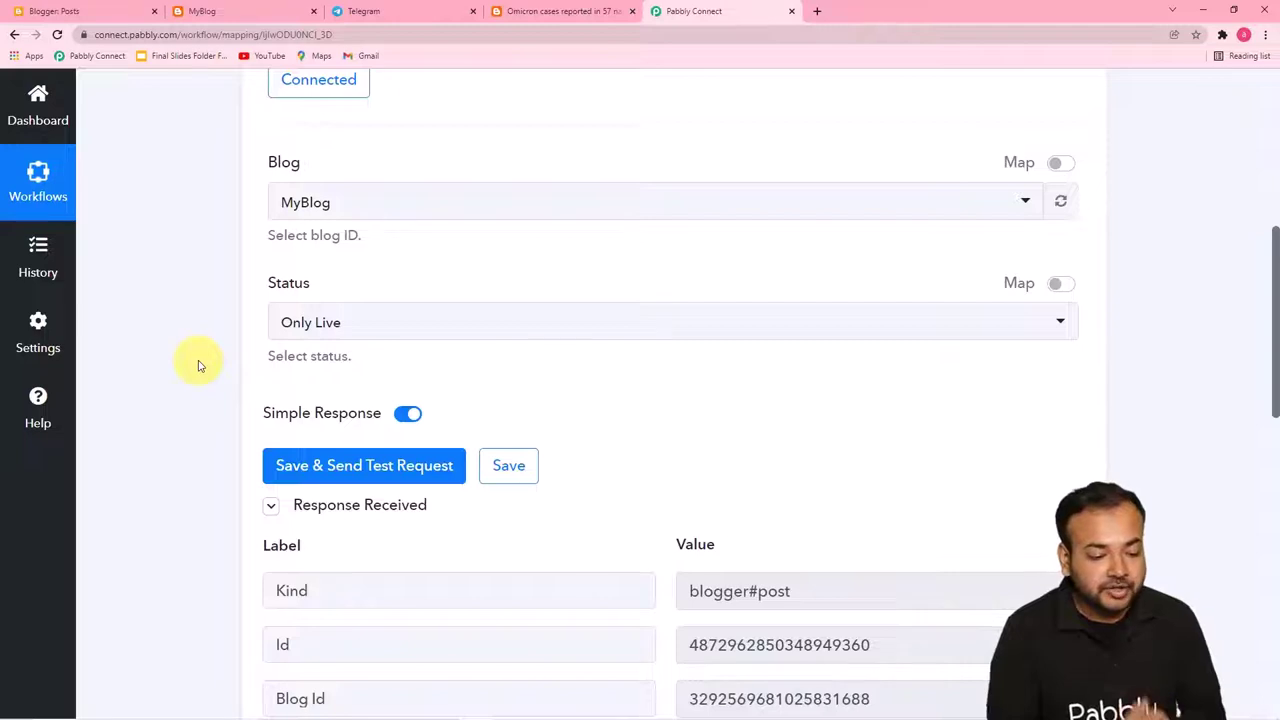
Examine the post fields in the trigger's received response, enlarging the Title and Content values to read them
scroll(213, 307, down, 3)
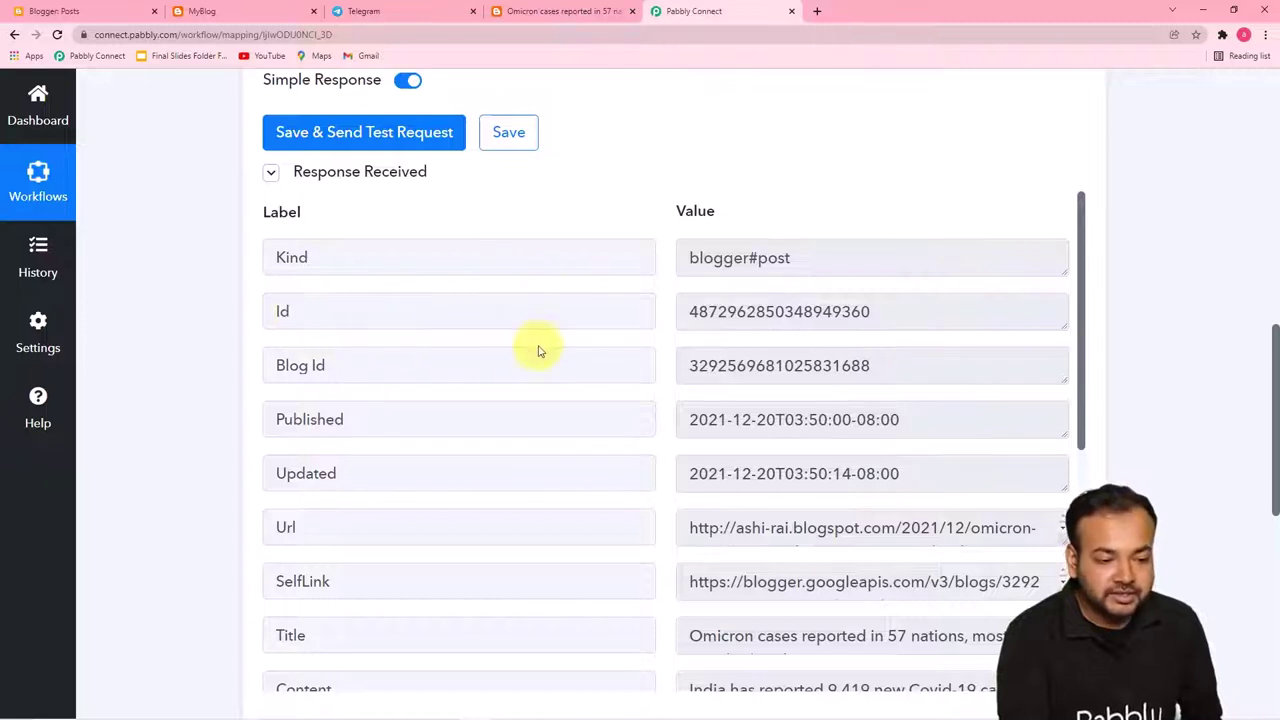
scroll(538, 350, down, 1)
scroll(538, 350, down, 1)
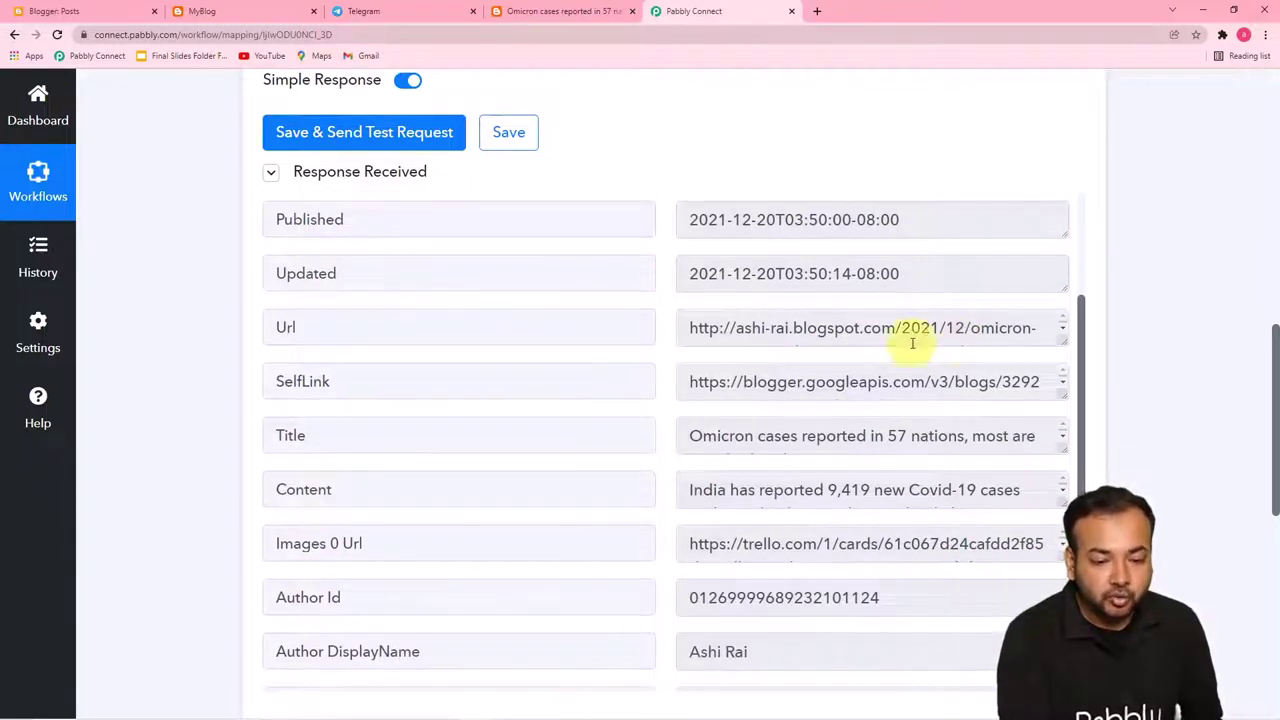
scroll(485, 366, down, 2)
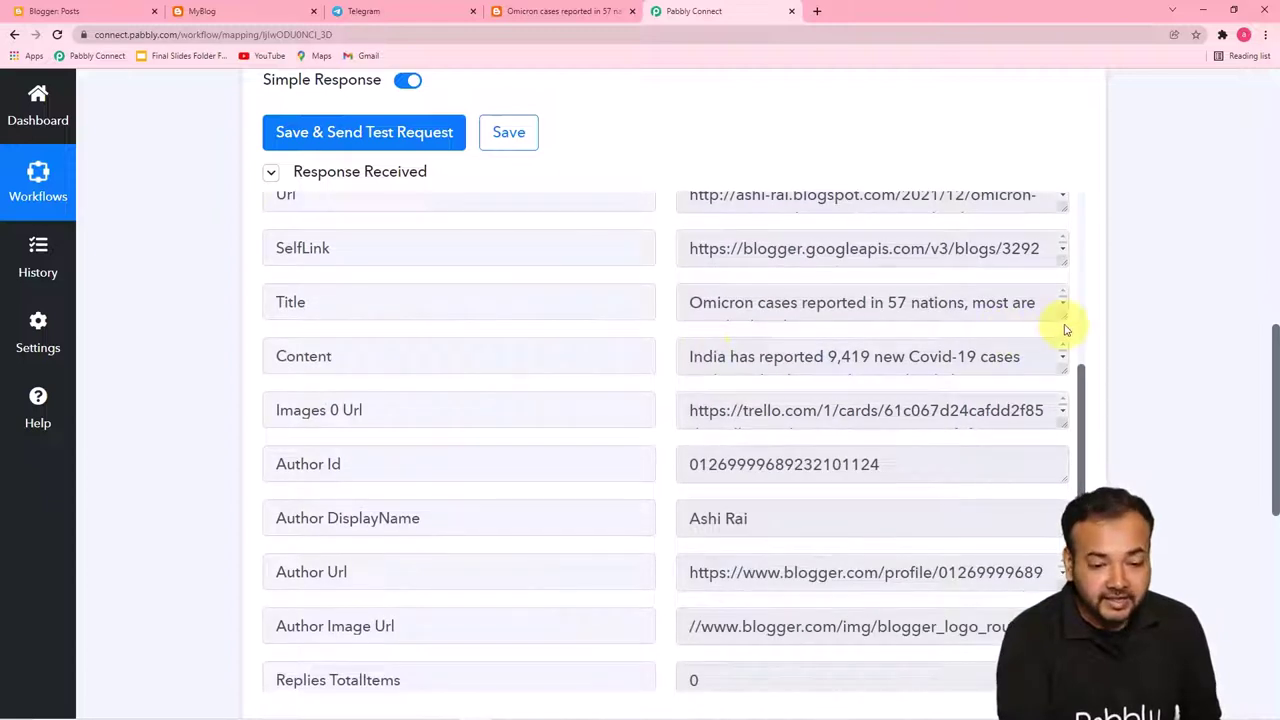
drag(1066, 325, 1070, 406)
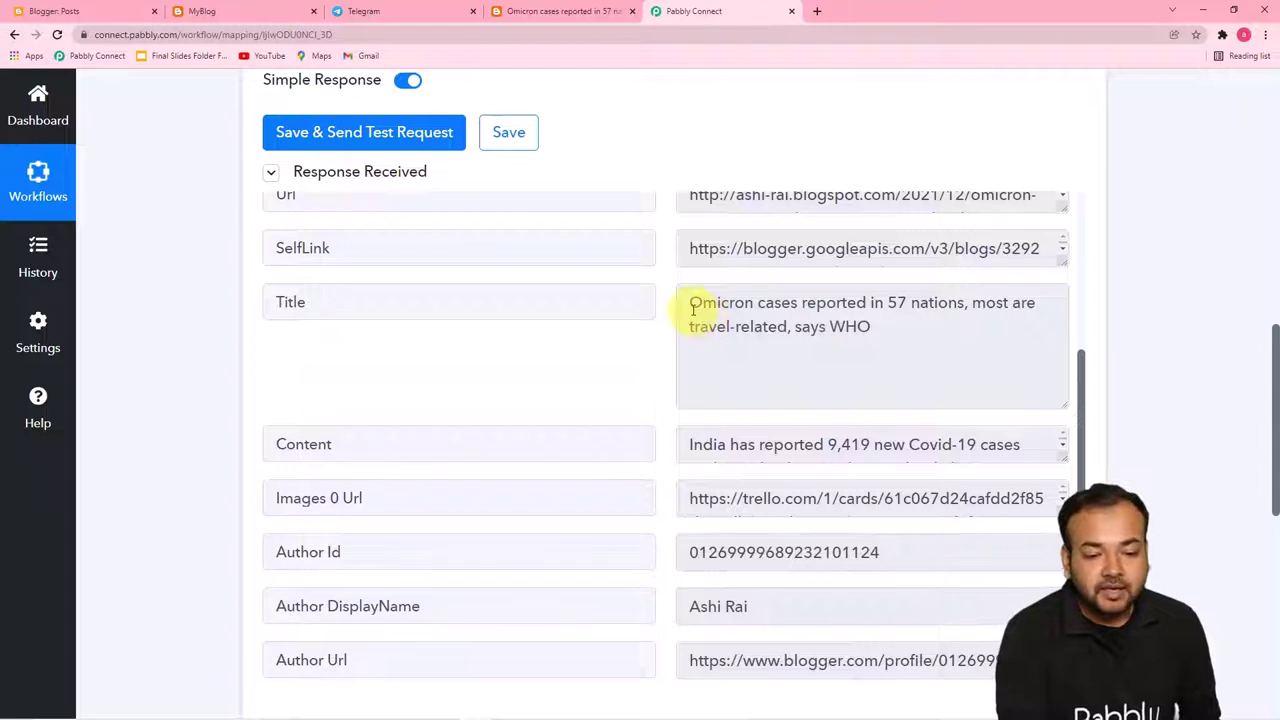
scroll(531, 340, down, 2)
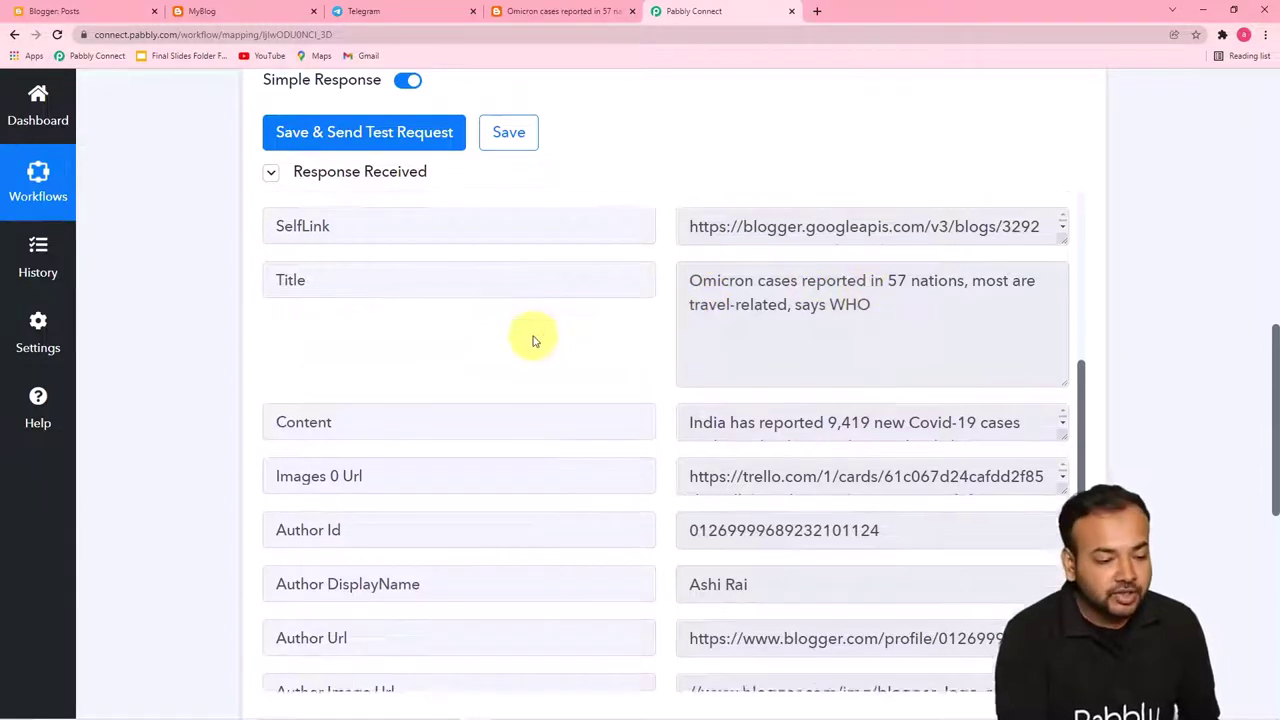
drag(1060, 323, 1075, 440)
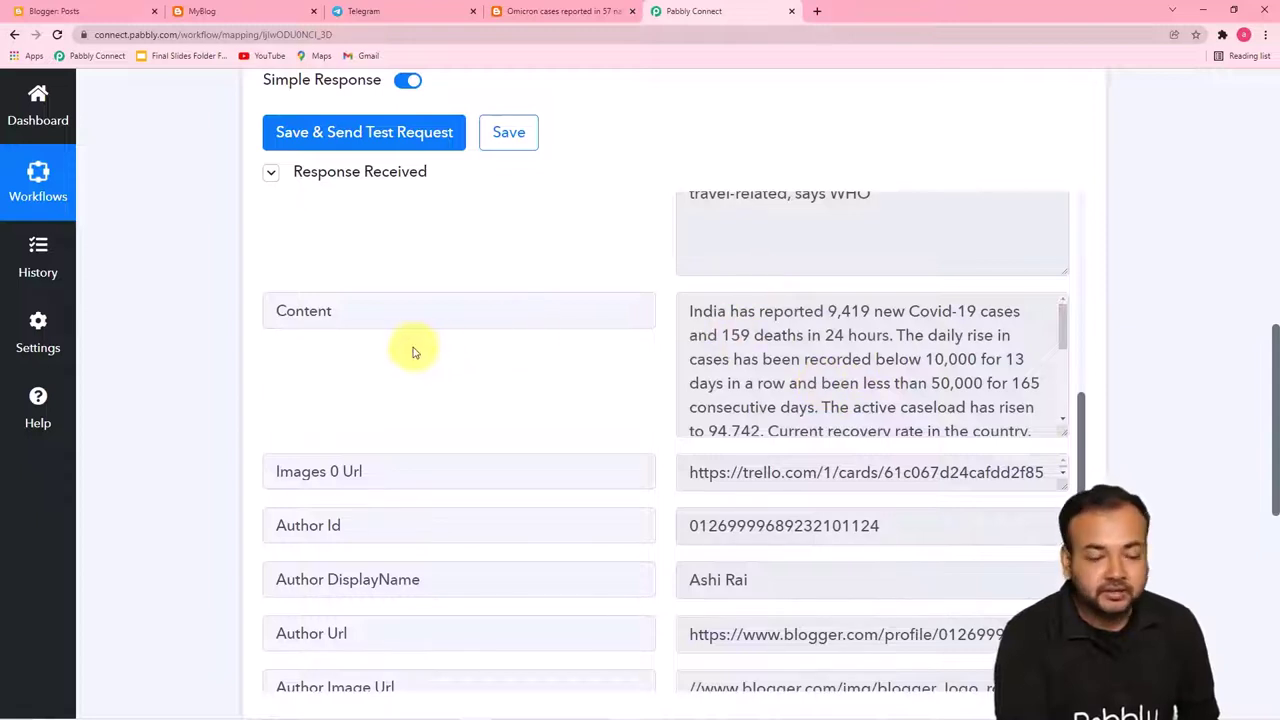
scroll(414, 349, down, 3)
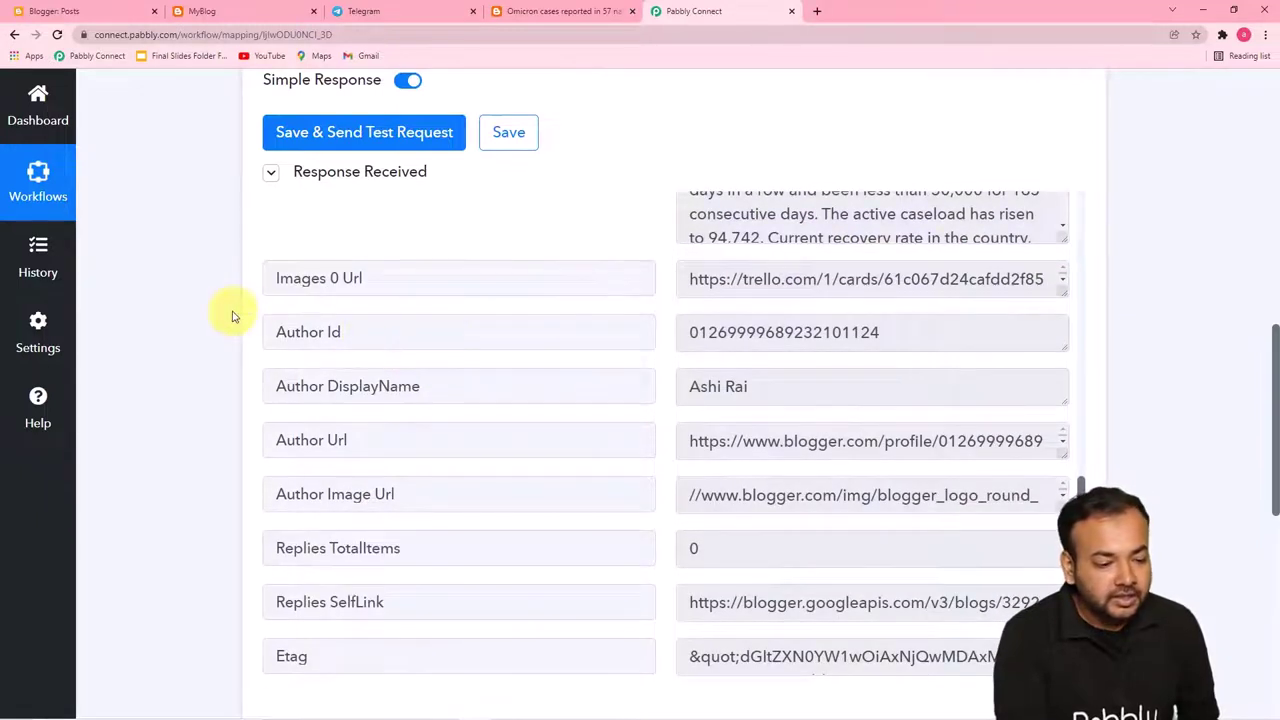
Set the workflow's second step to the Telegram Bot app, searching the app list for "tele"
scroll(225, 312, down, 2)
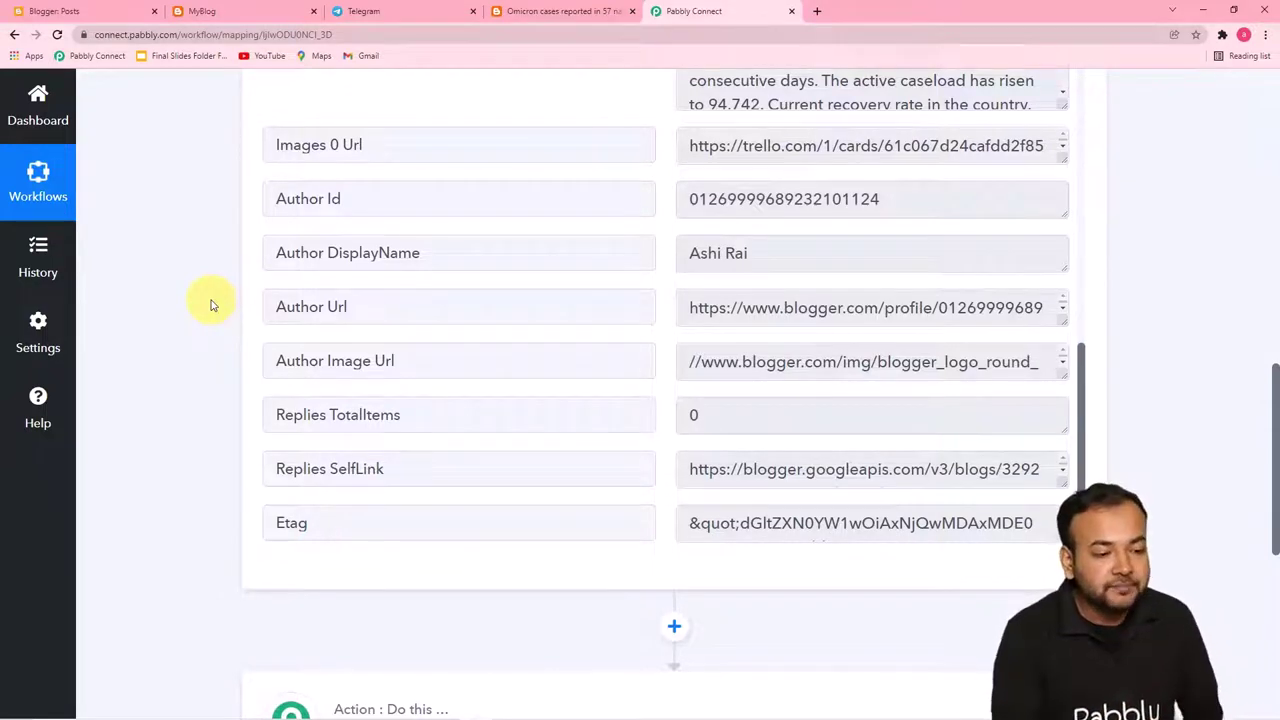
scroll(211, 305, down, 4)
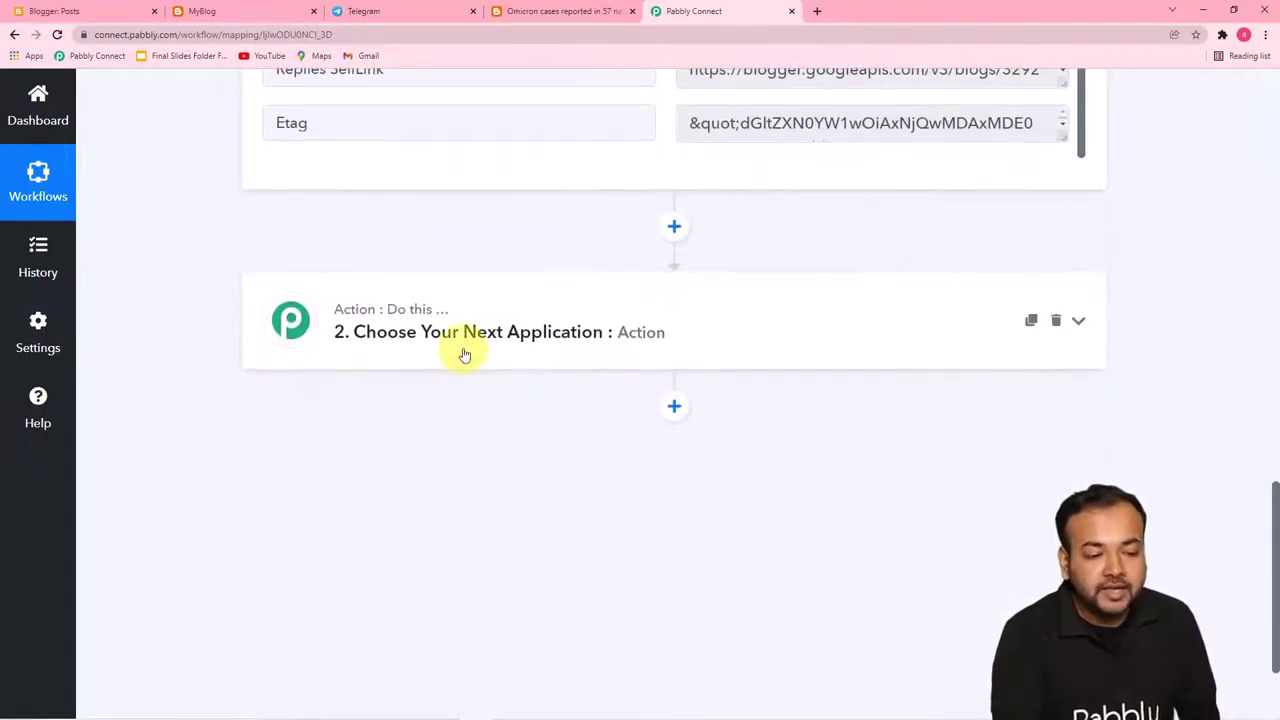
click(465, 355)
scroll(480, 346, down, 3)
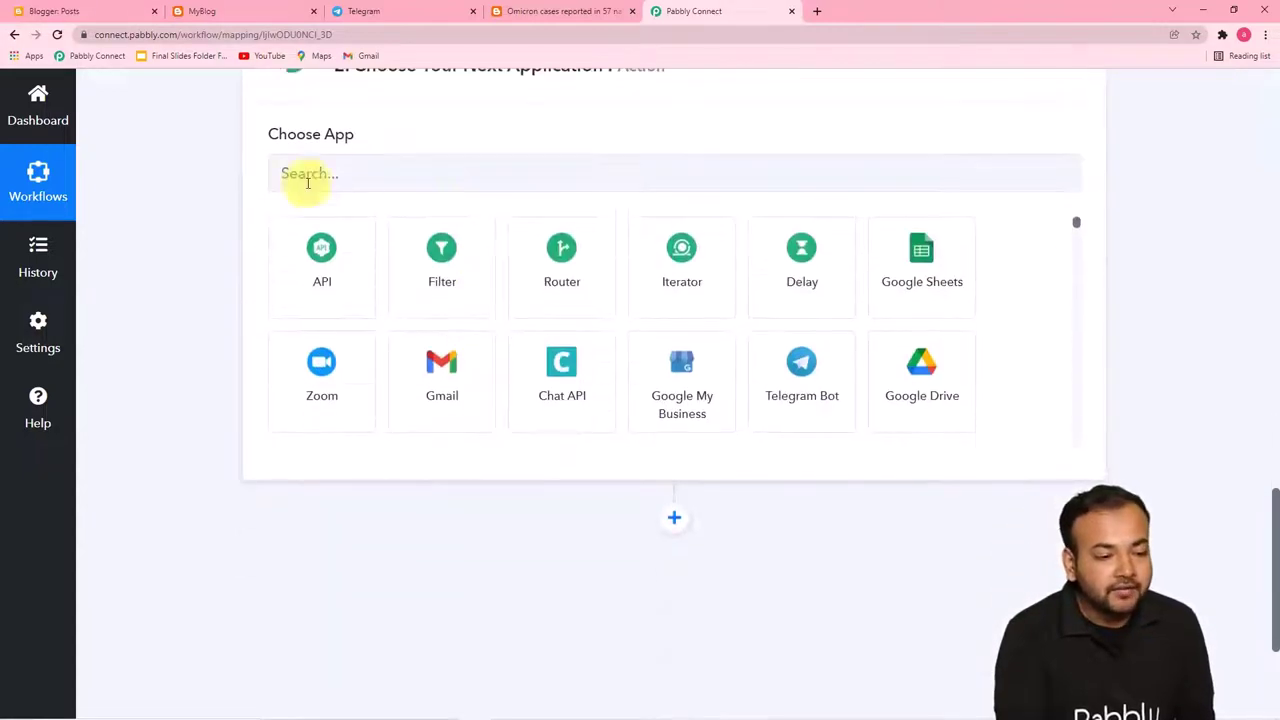
click(464, 183)
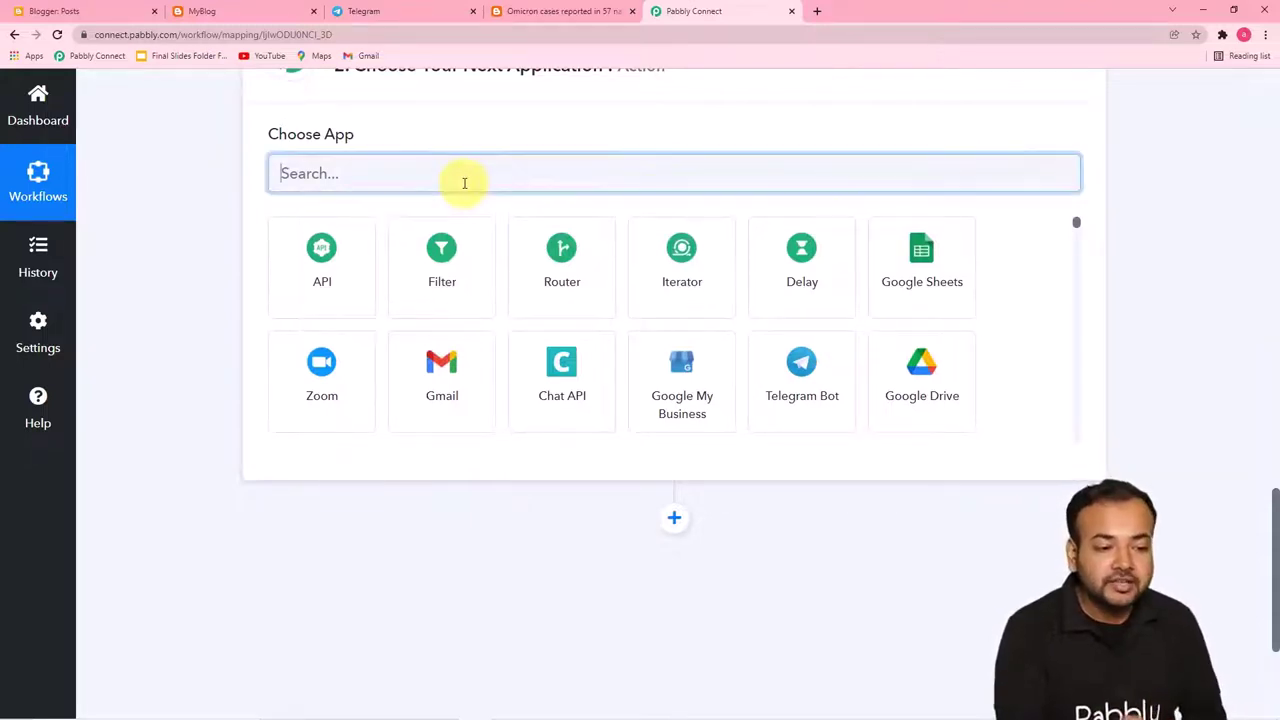
text(tele)
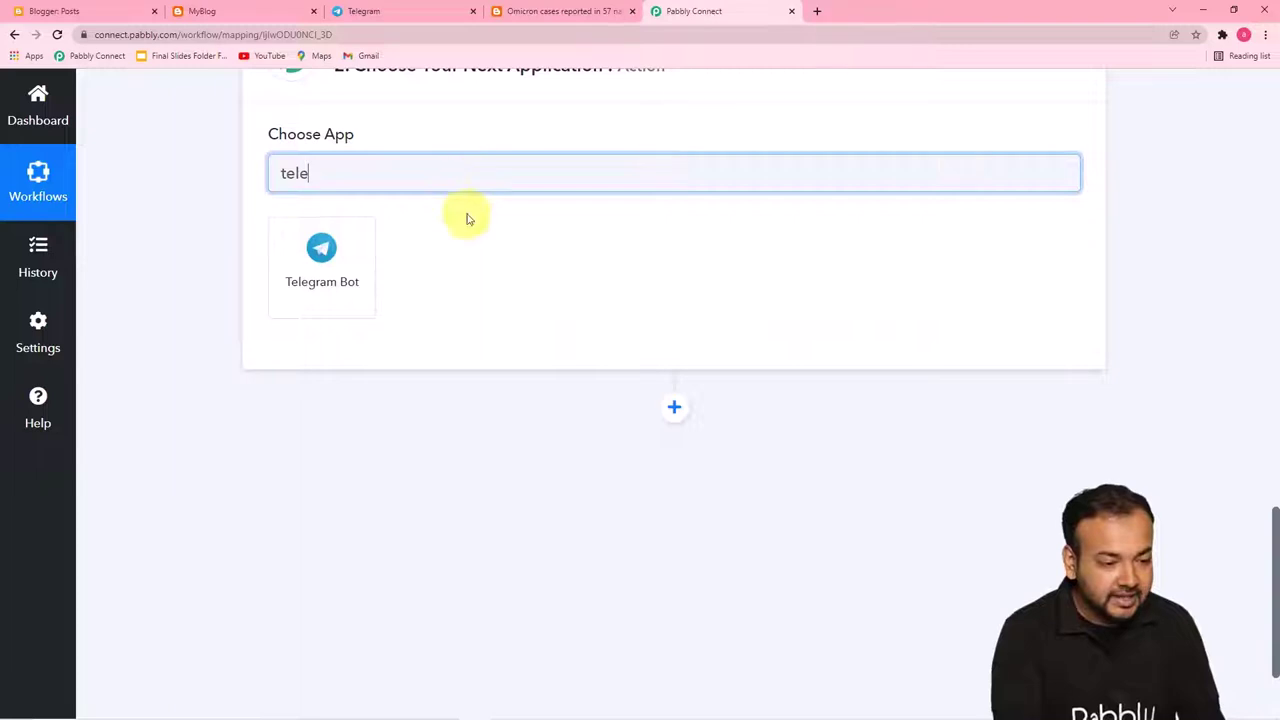
click(341, 287)
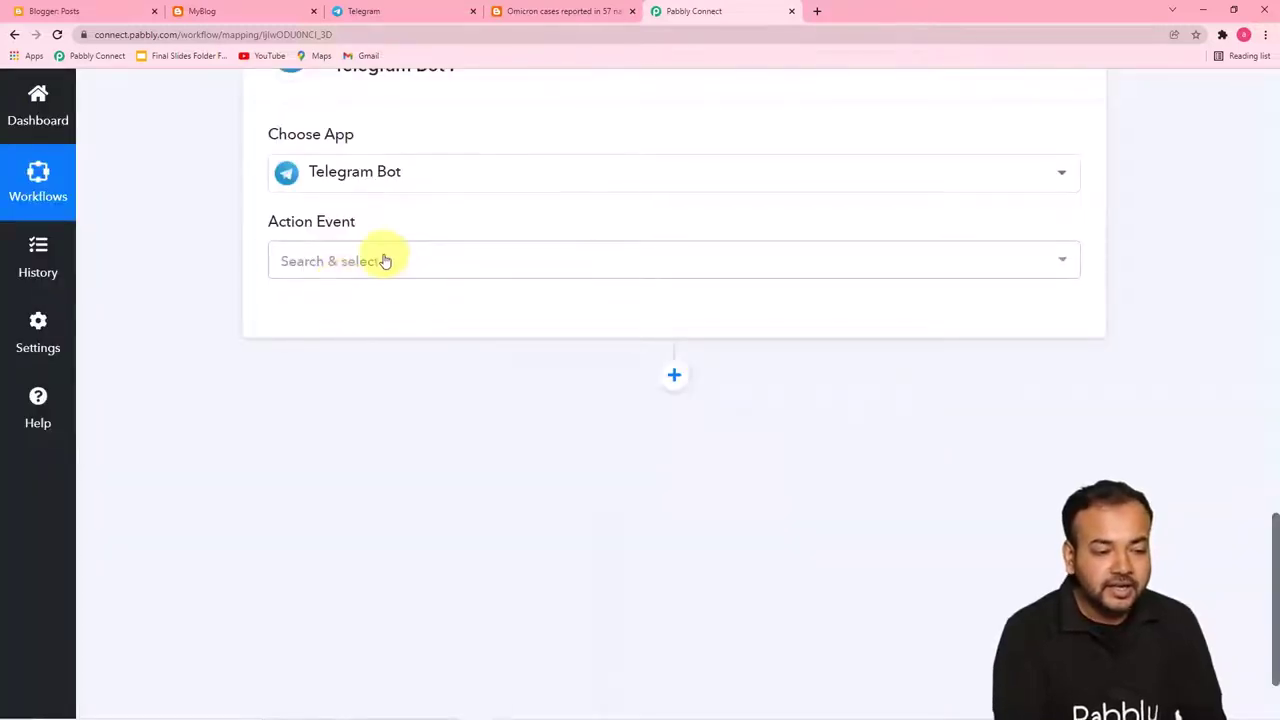
Set the Telegram Bot action event to Send a Text Message or a Reply (HTML)
click(441, 267)
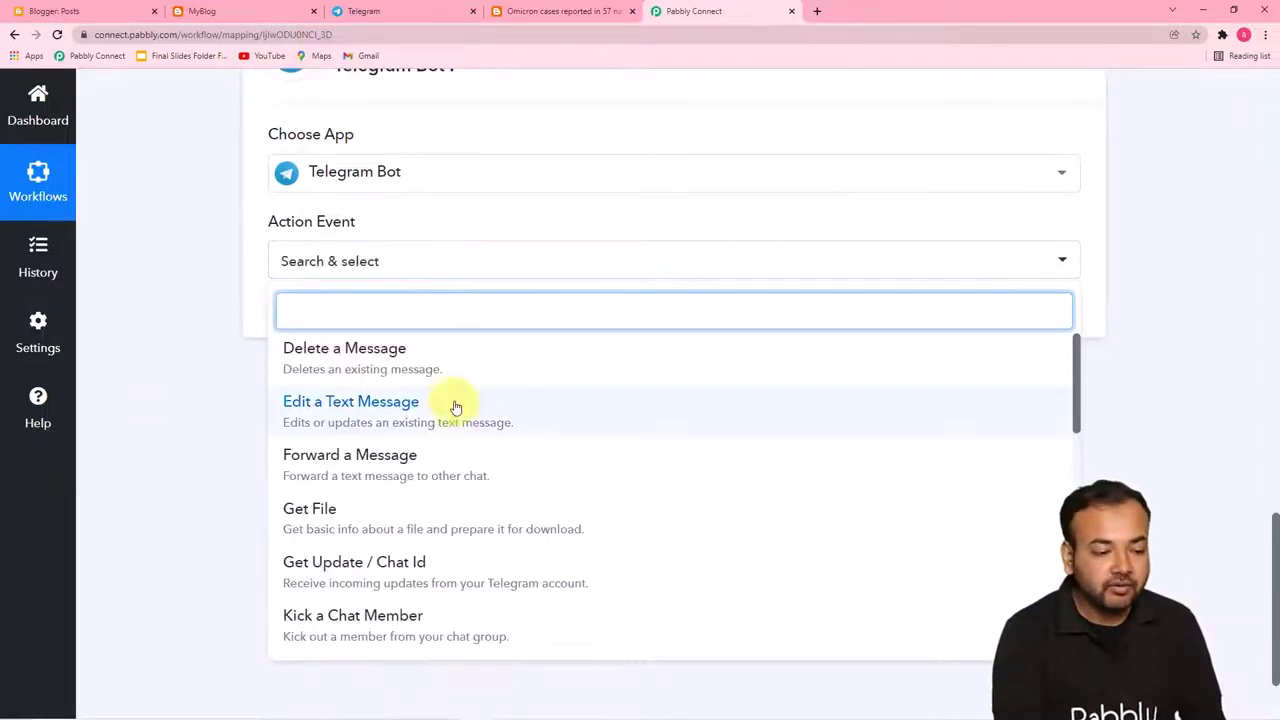
scroll(422, 513, down, 4)
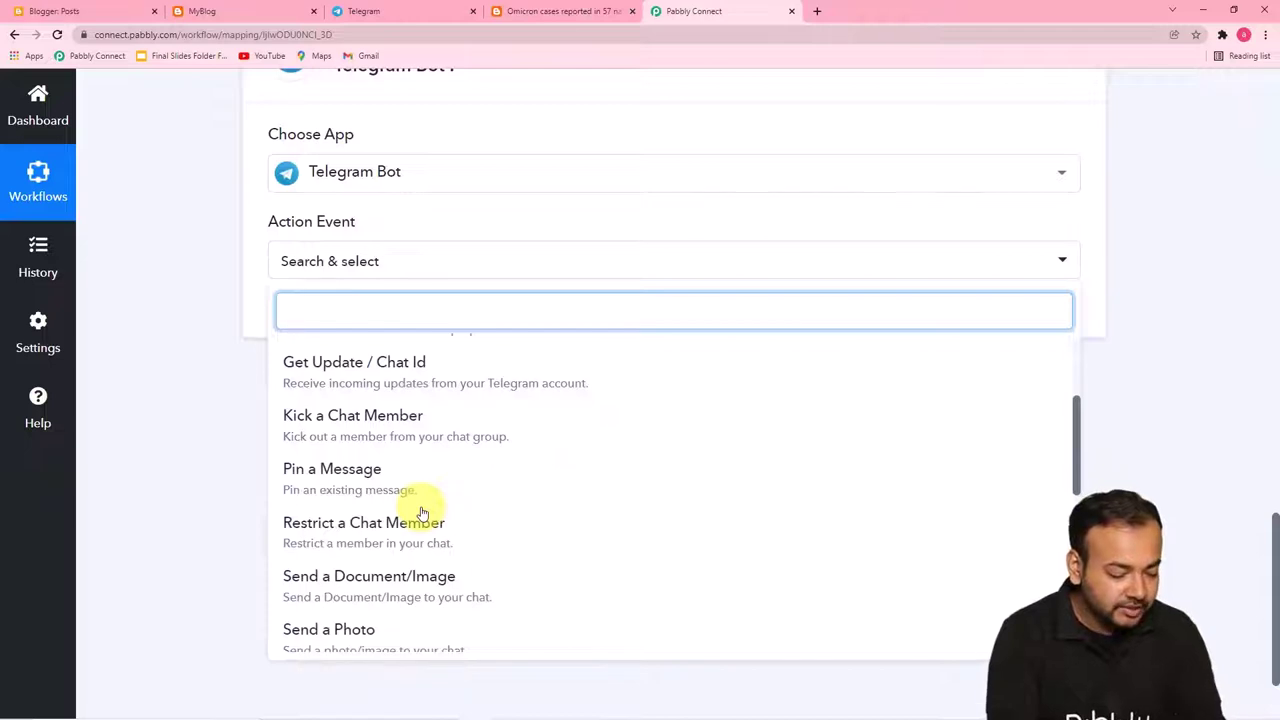
scroll(422, 513, down, 1)
scroll(423, 514, up, 1)
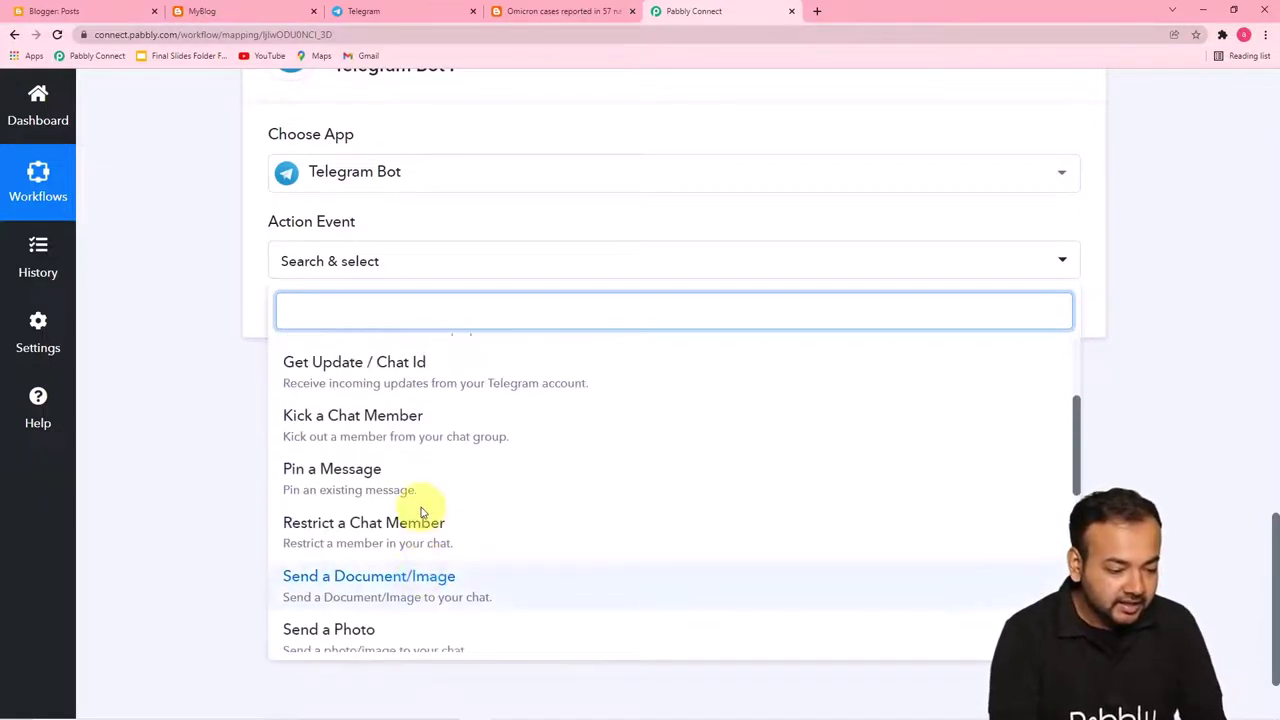
scroll(470, 505, up, 1)
scroll(495, 520, down, 5)
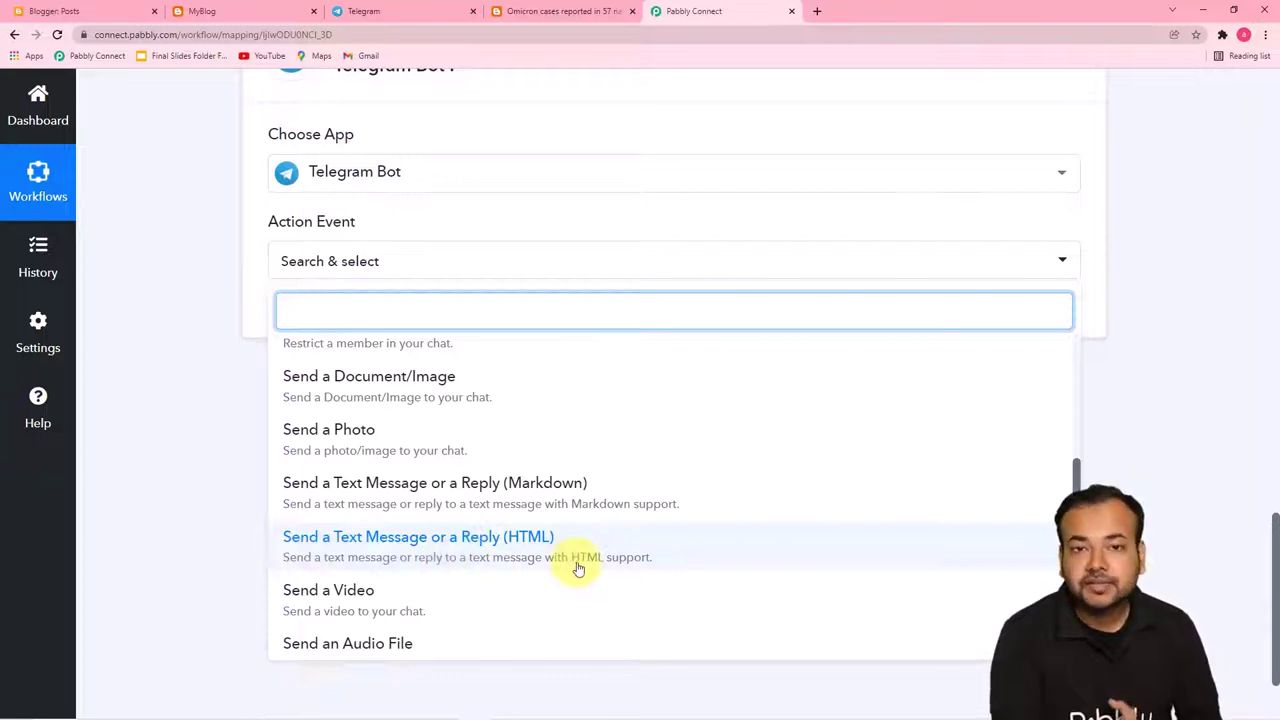
click(513, 541)
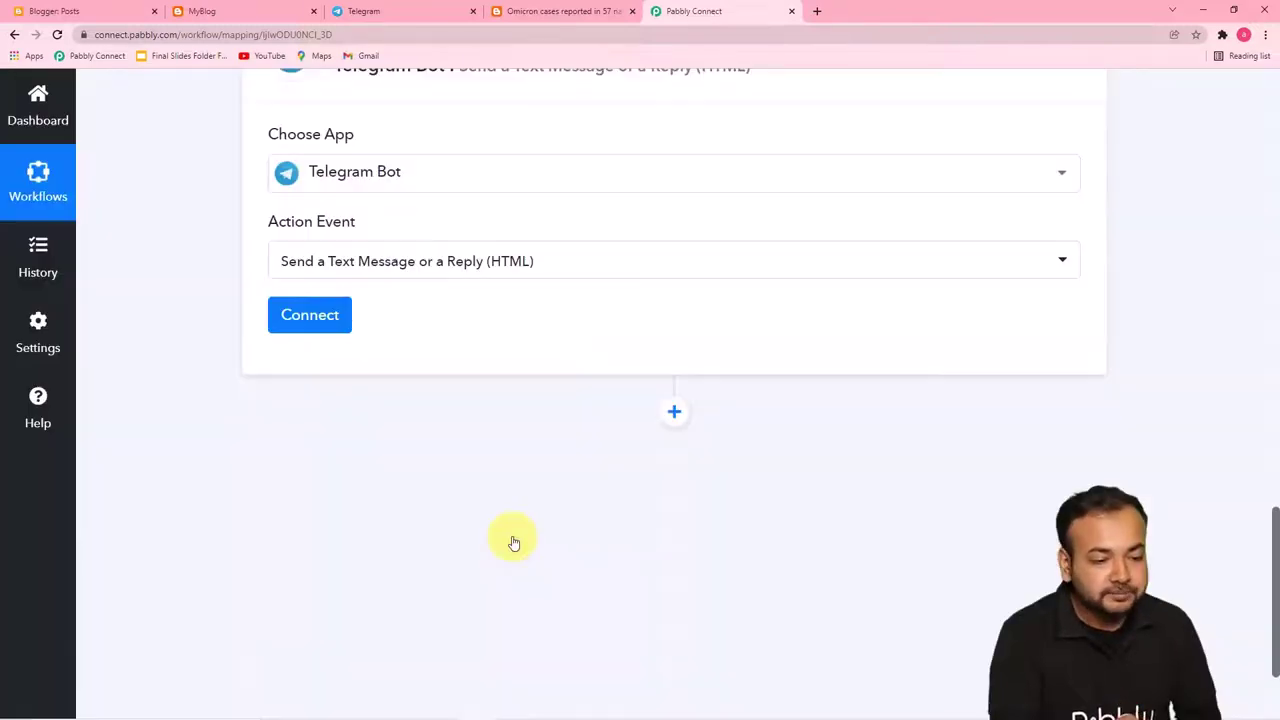
Start a new Telegram Bot connection for the action and read its instructions for obtaining a token
click(291, 321)
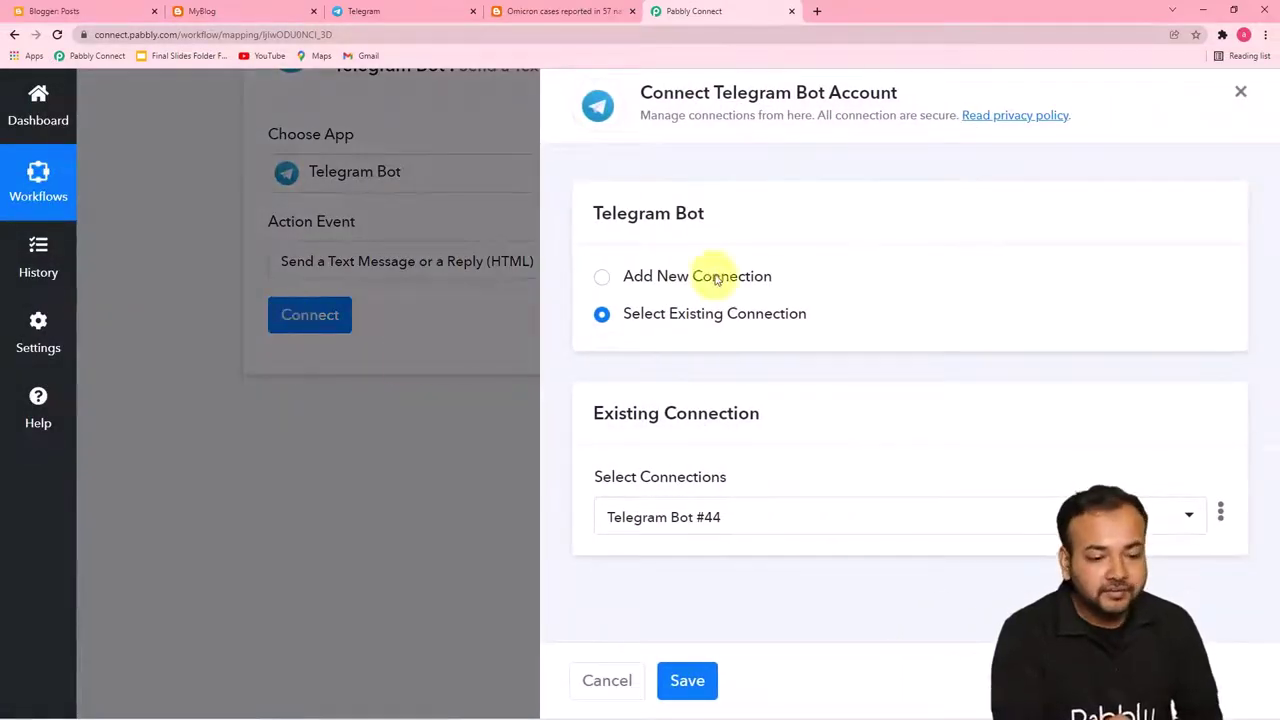
click(601, 279)
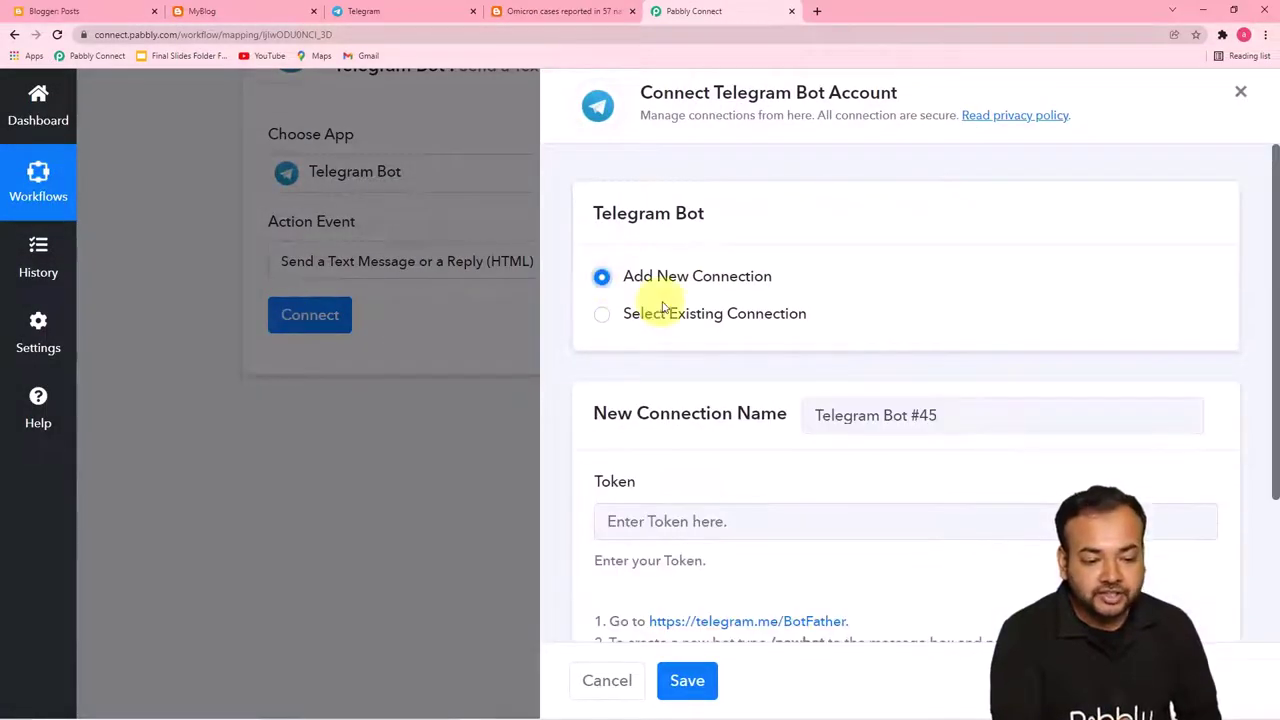
scroll(663, 303, down, 2)
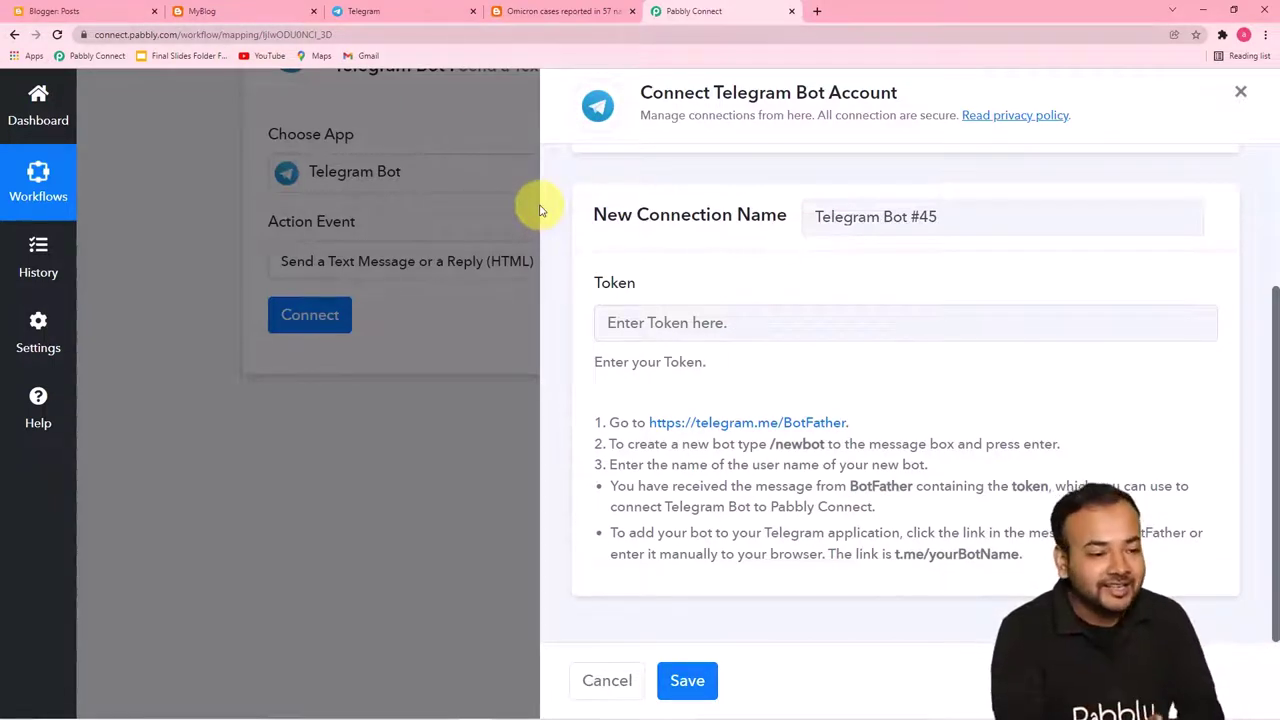
Switch to Telegram and open the verified BotFather chat, searching the chats for "botfa"
click(397, 19)
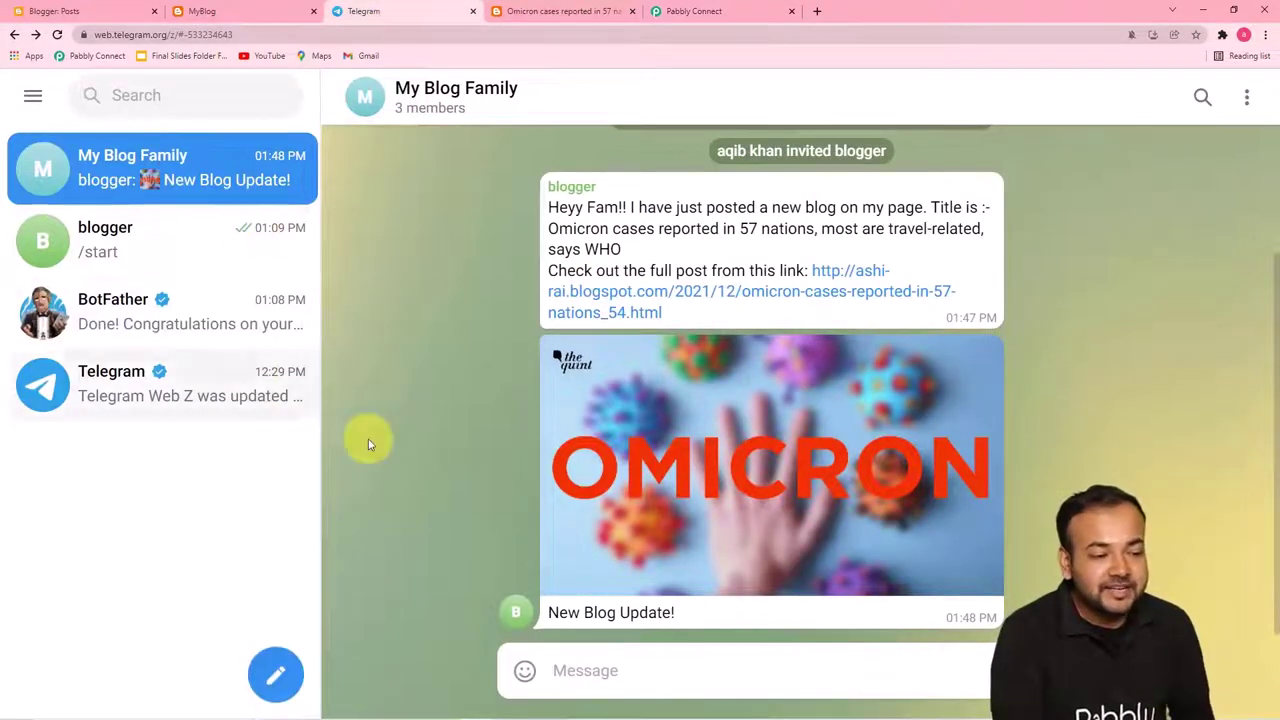
click(162, 101)
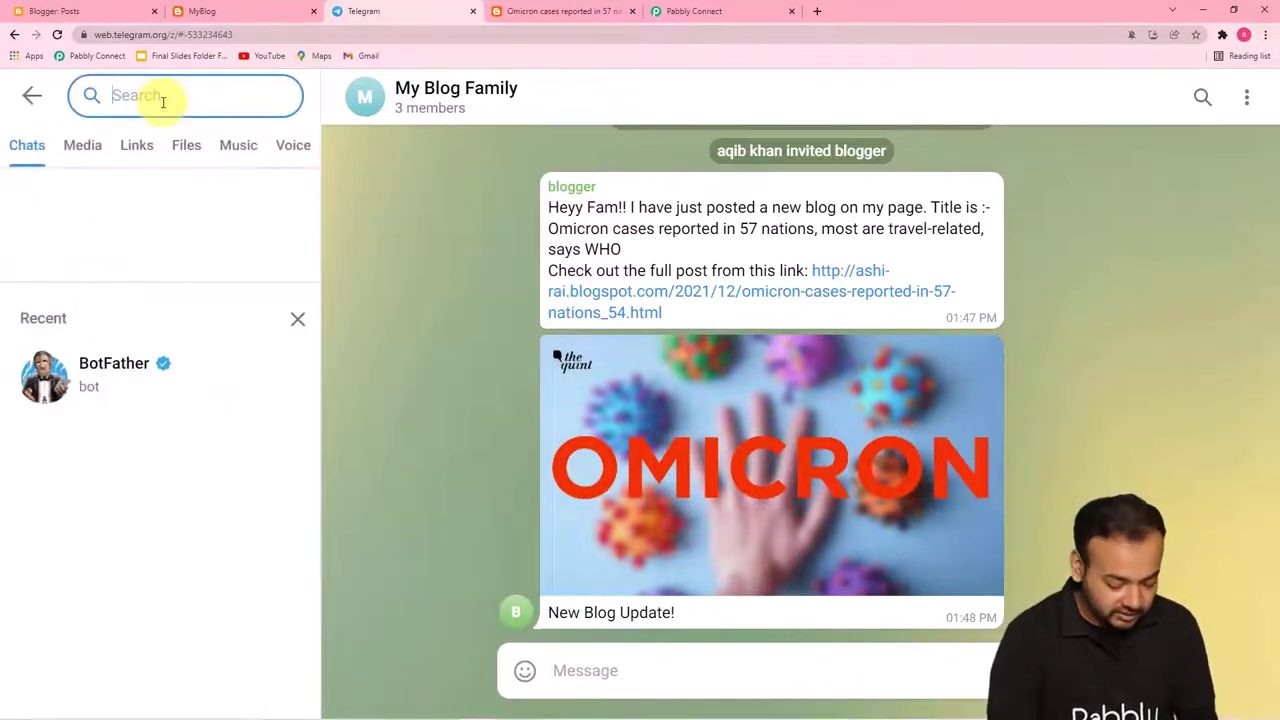
text(bot)
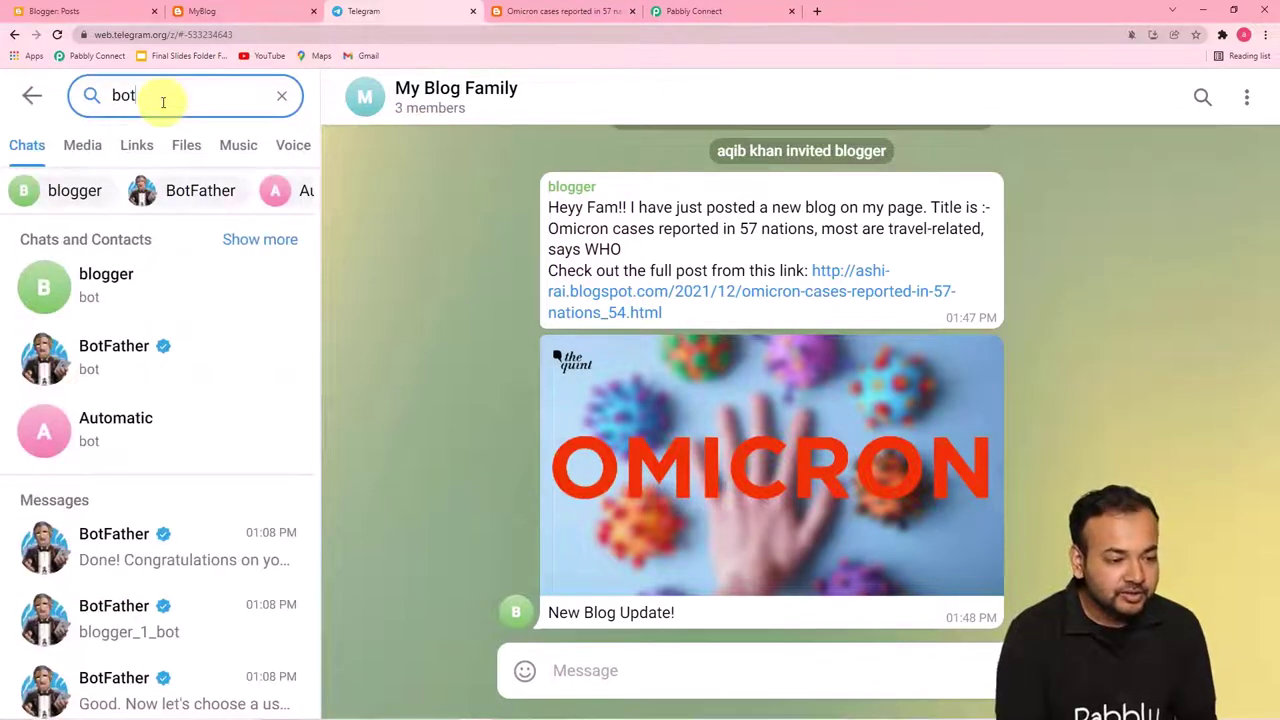
text(fa)
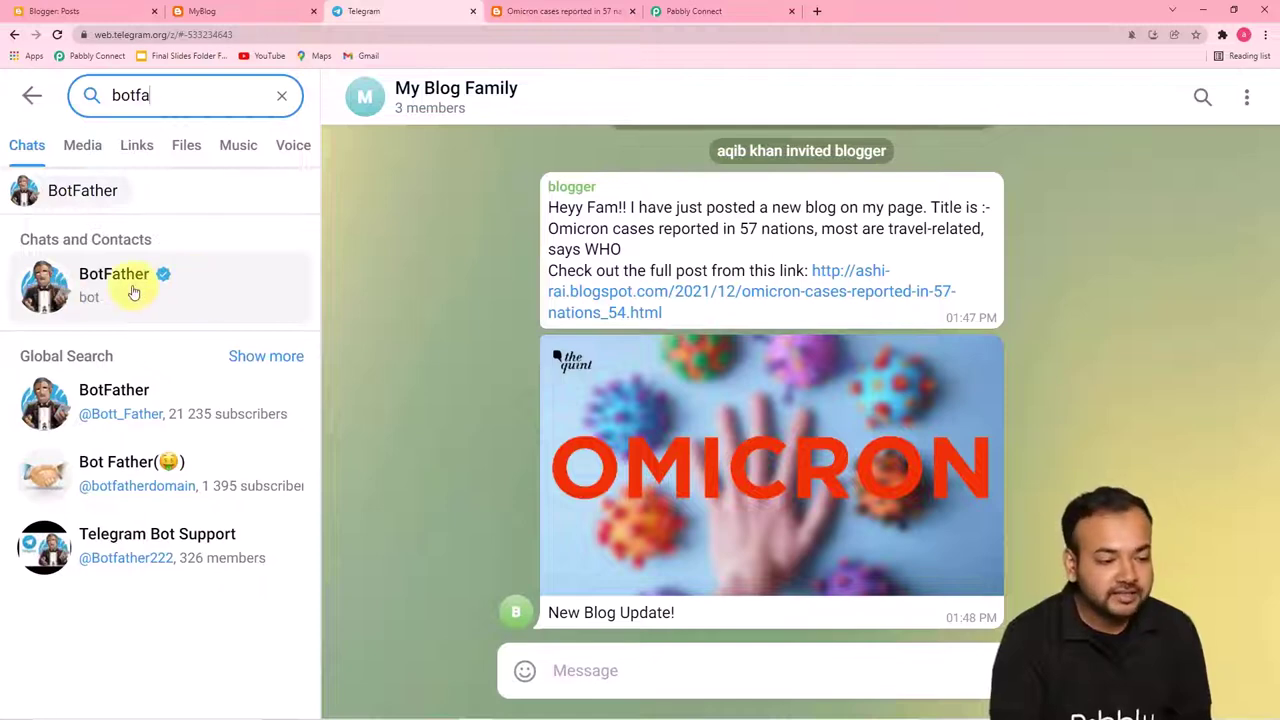
click(133, 292)
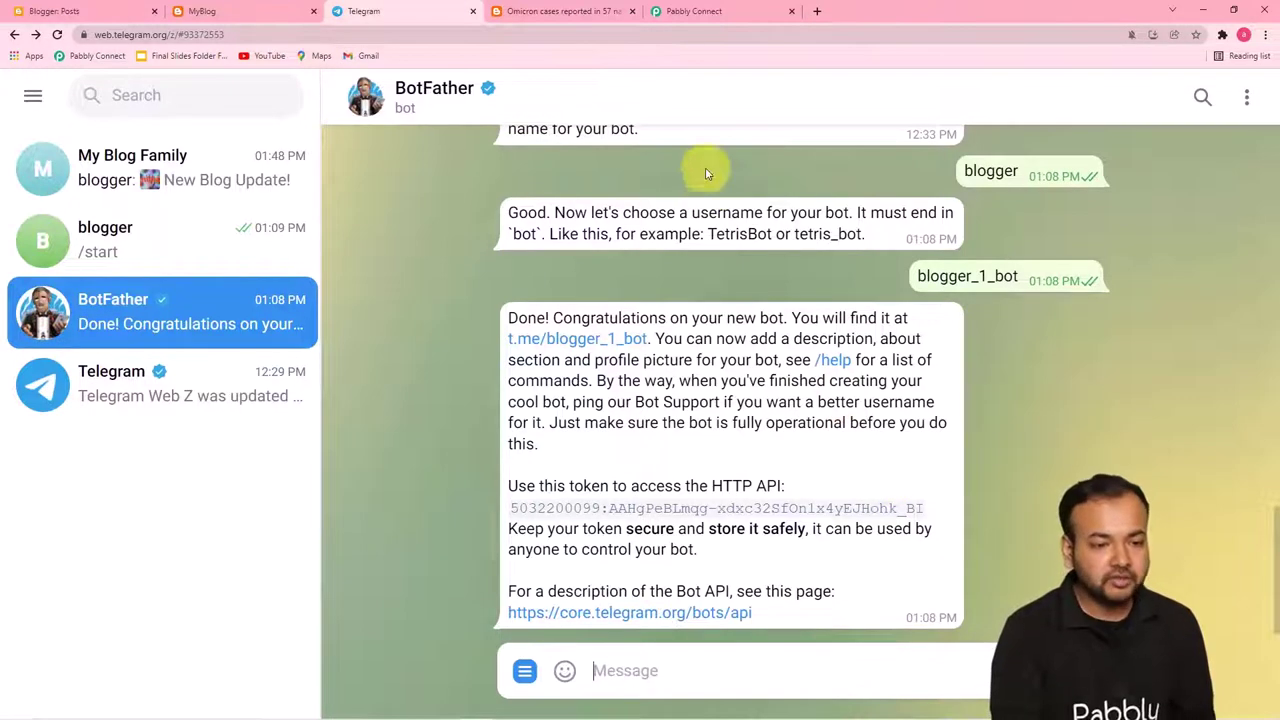
Check the connection instructions in Pabbly Connect, and request a new bot from BotFather in Telegram with /newbot, naming it Myblogbot
click(700, 11)
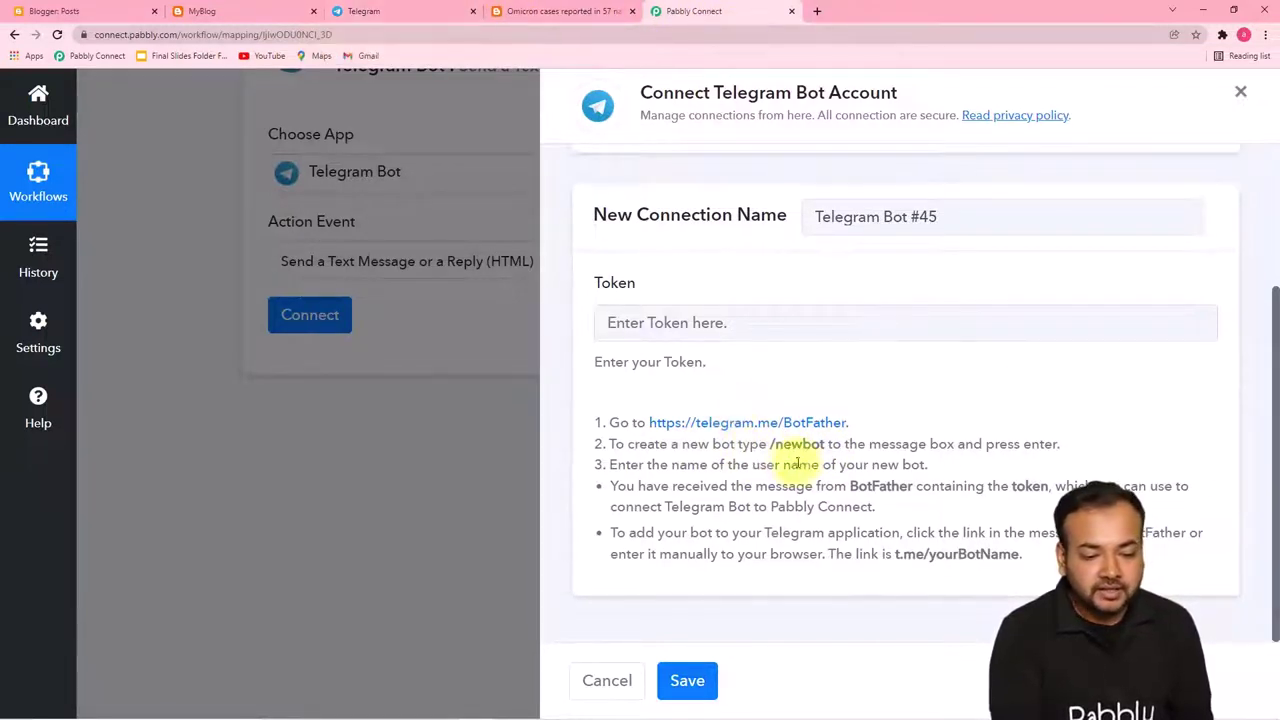
click(397, 19)
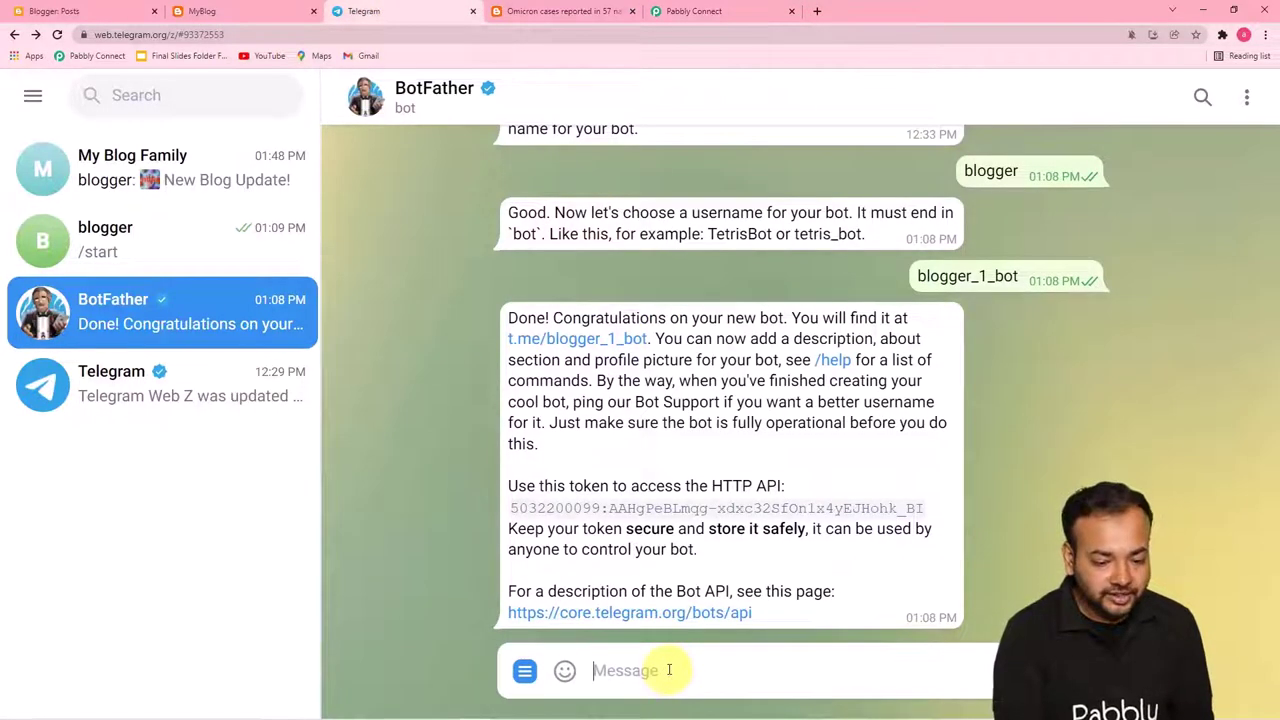
text(/)
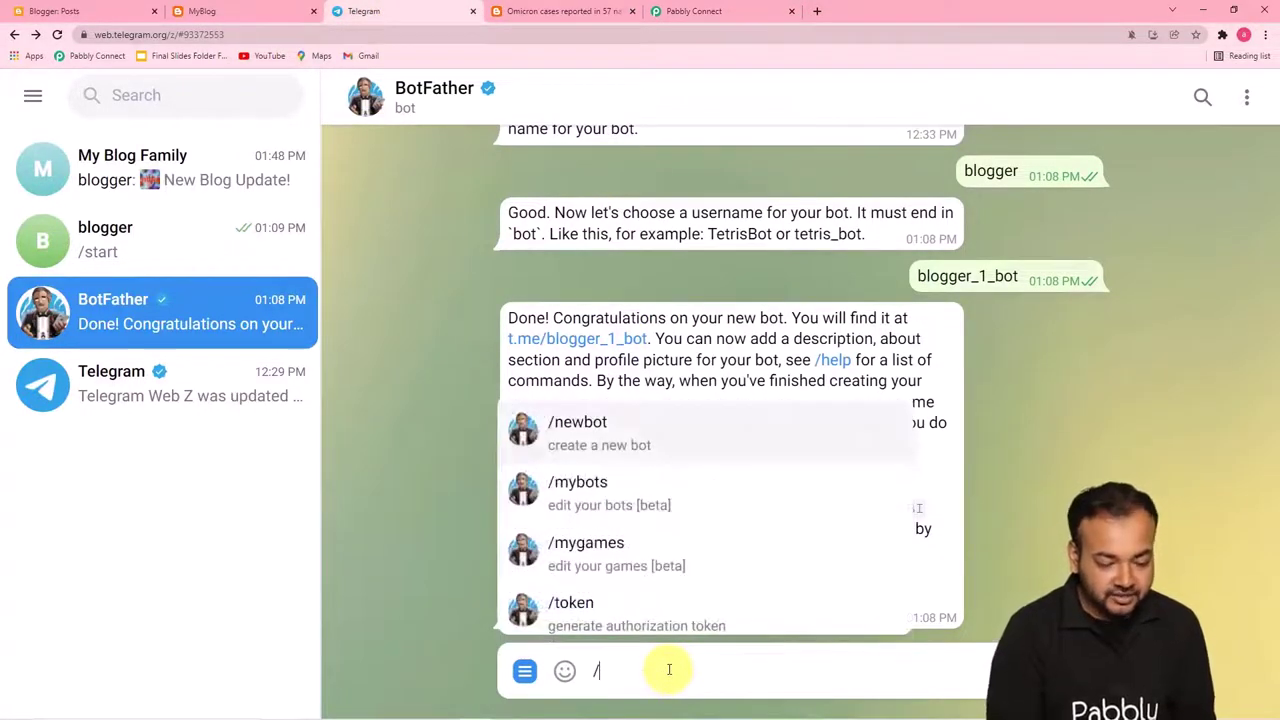
click(651, 430)
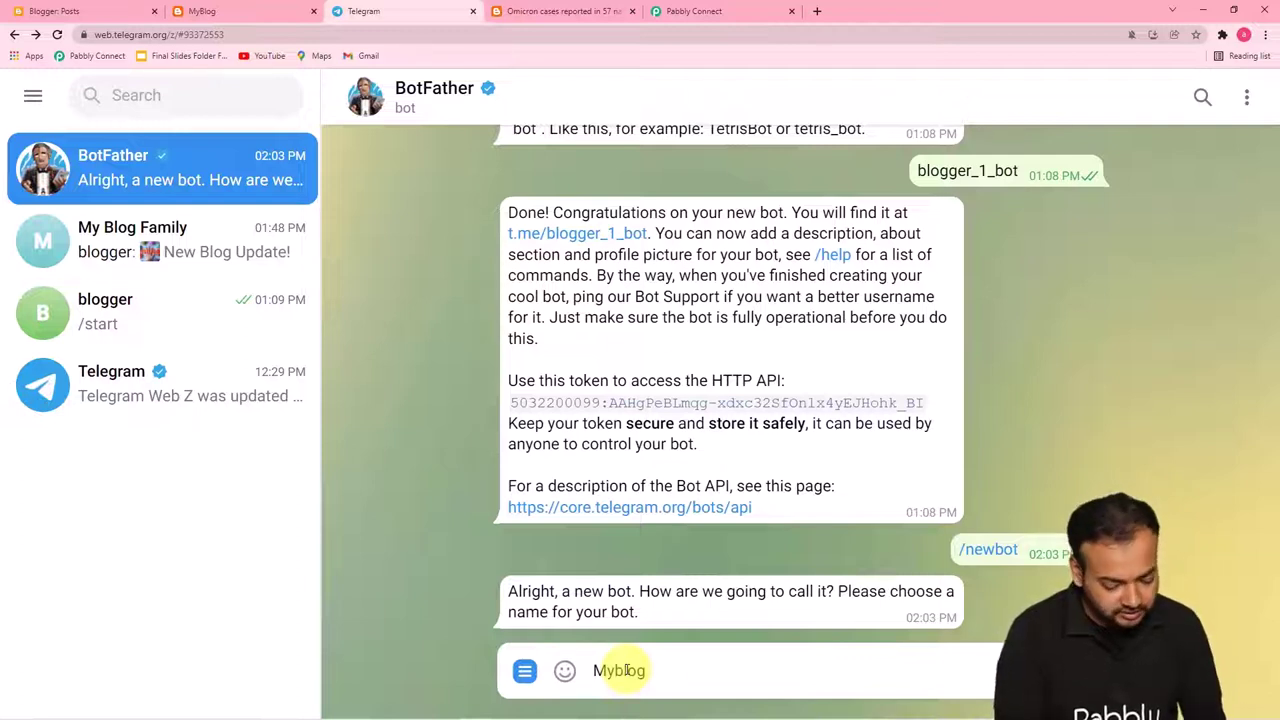
text(Bot)
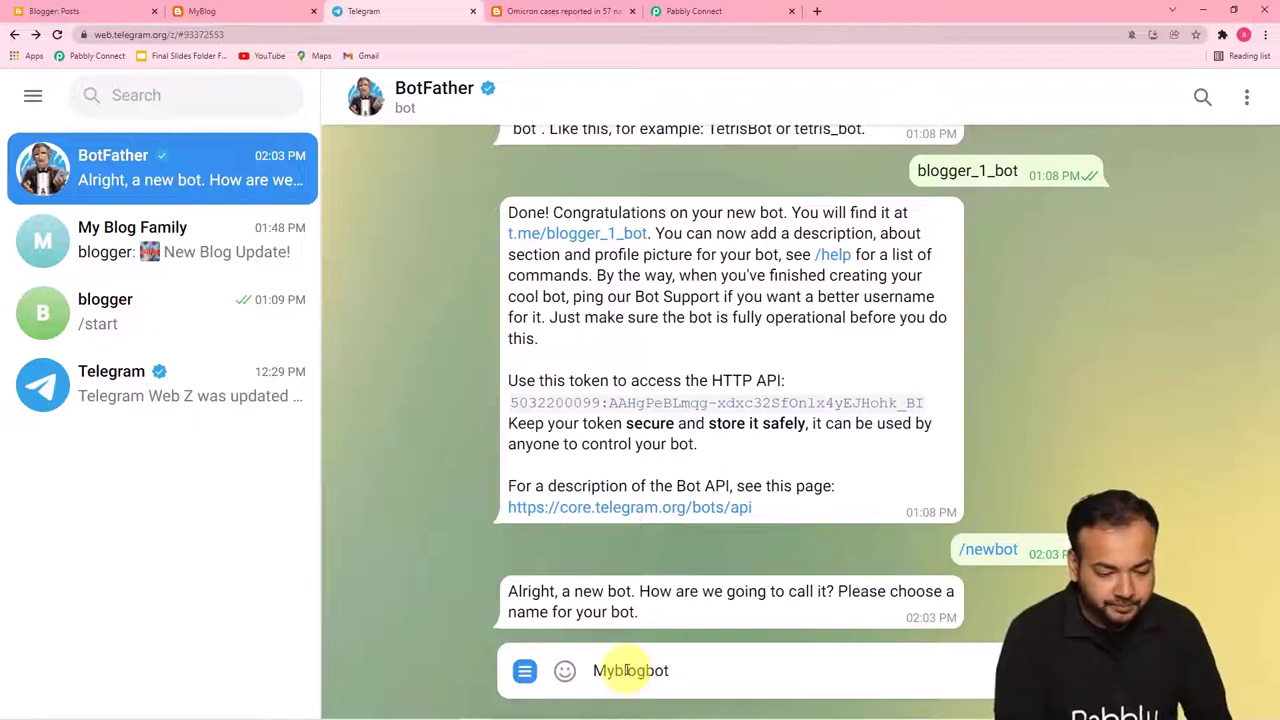
key(Return)
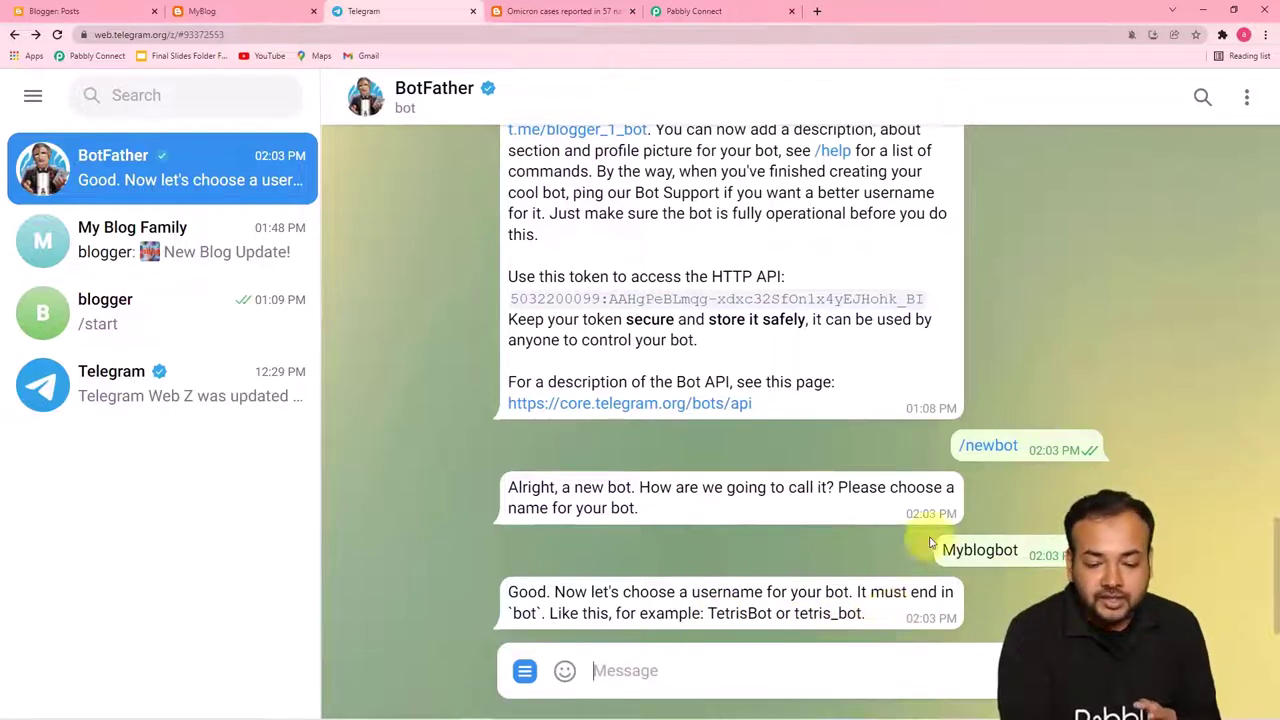
Send BotFather the username Blogger_2_bot for the new bot
click(841, 671)
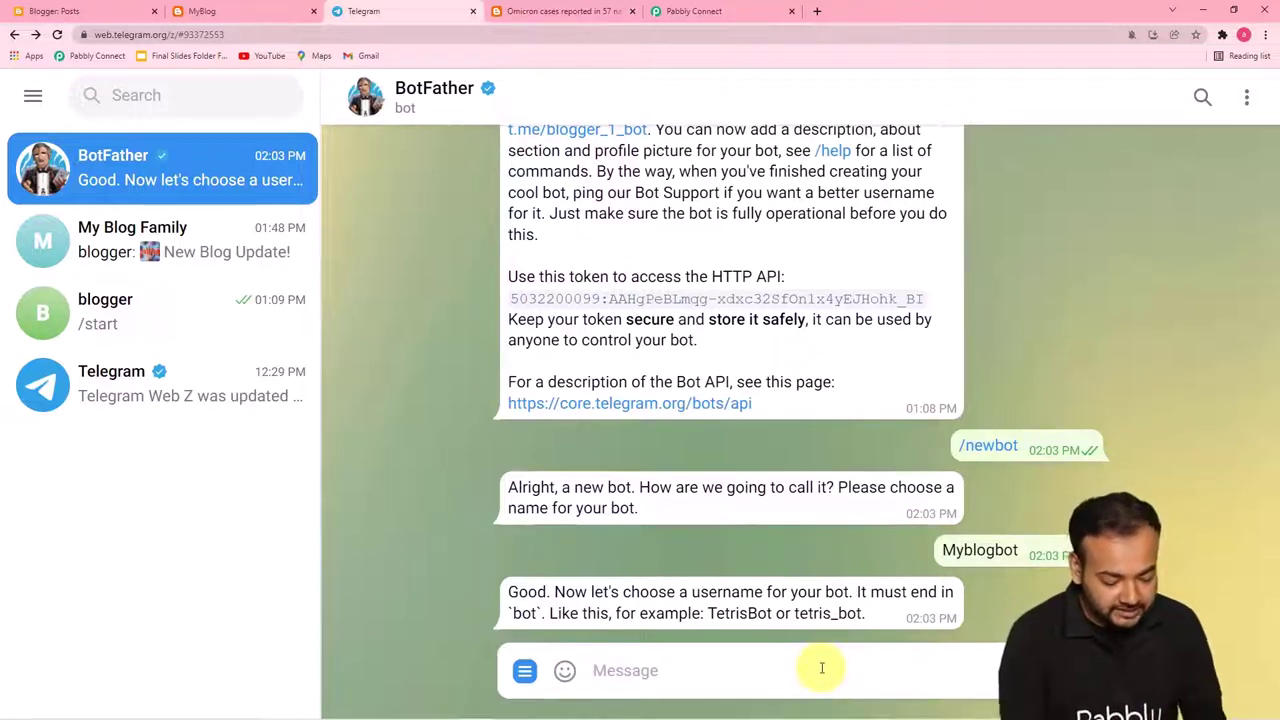
text(Blogg)
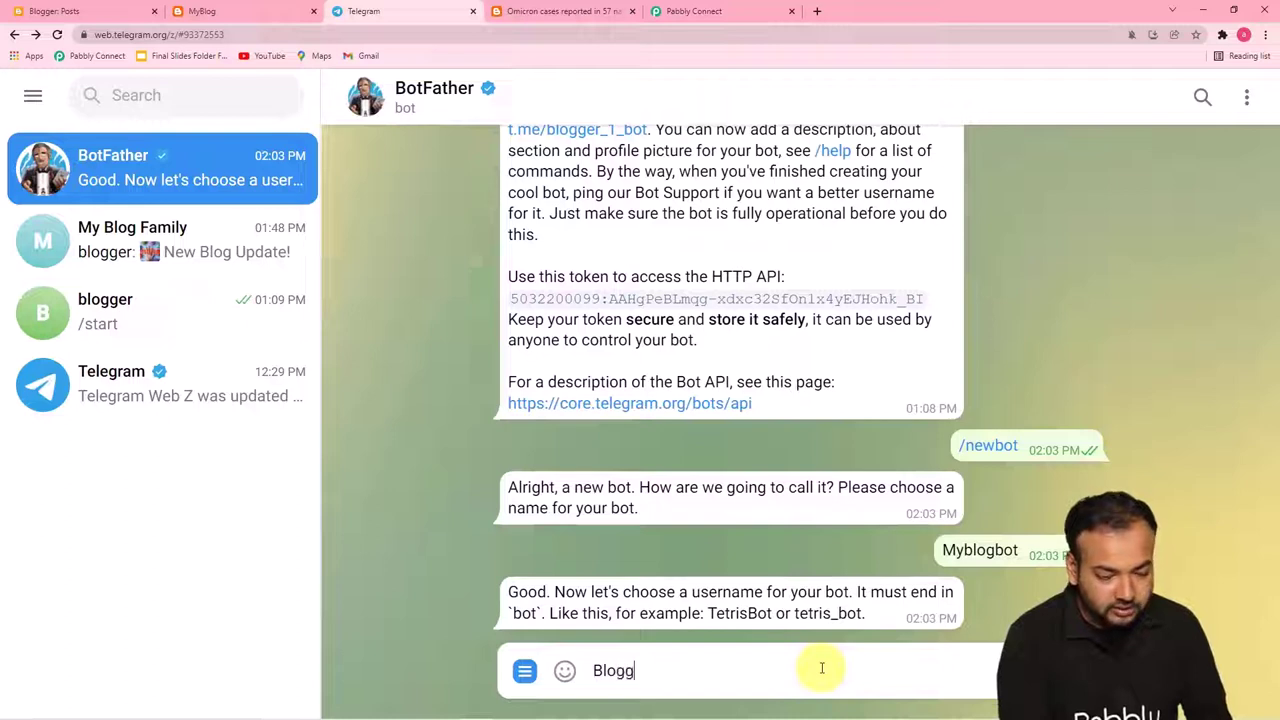
text(er_)
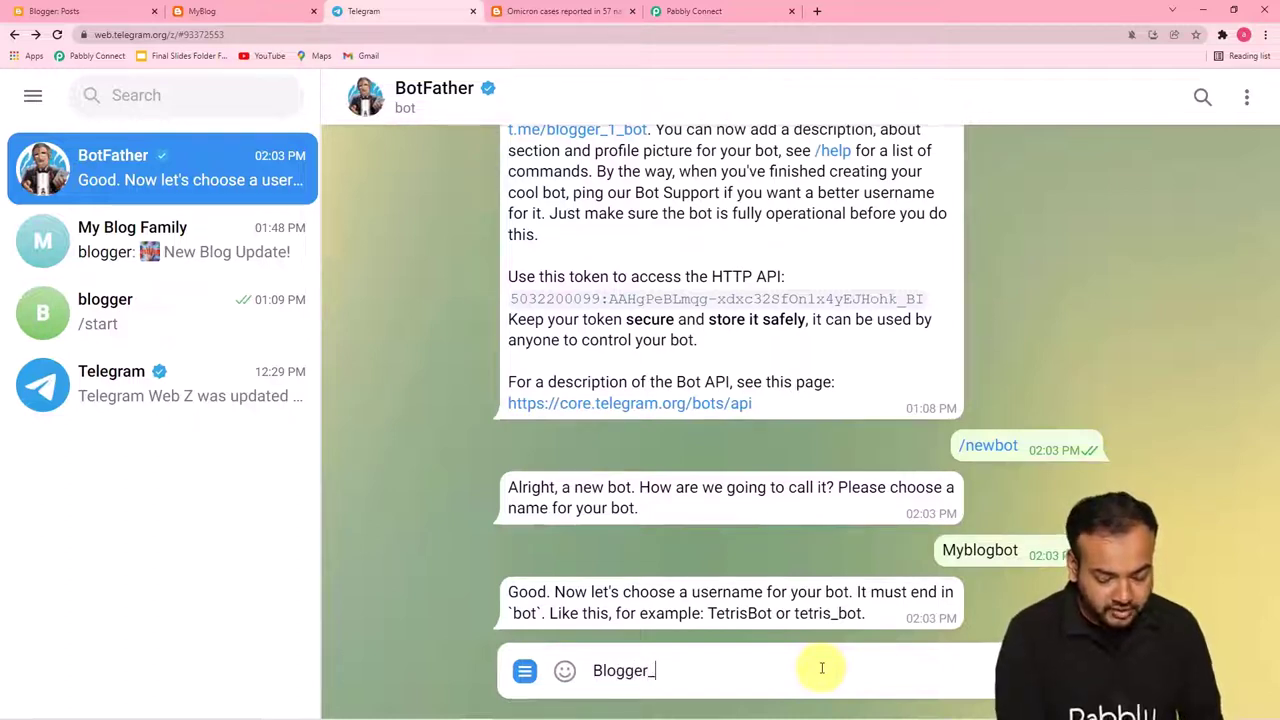
text(2_bot)
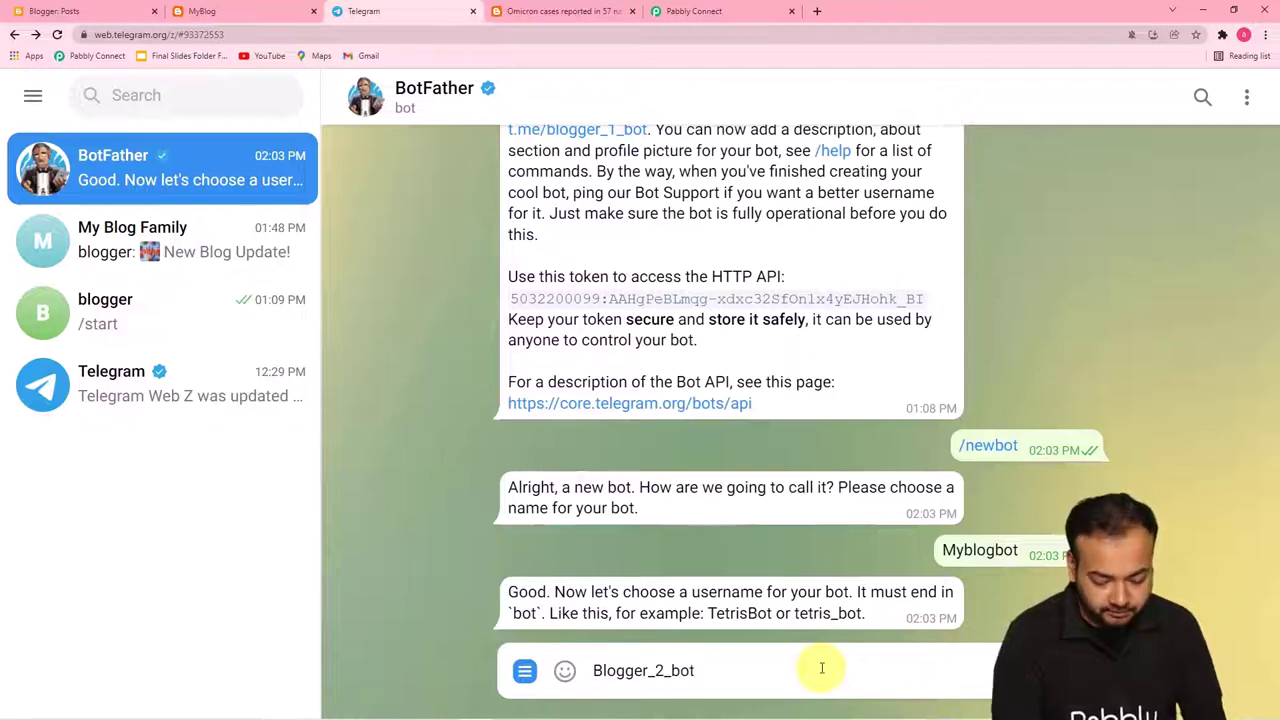
key(Return)
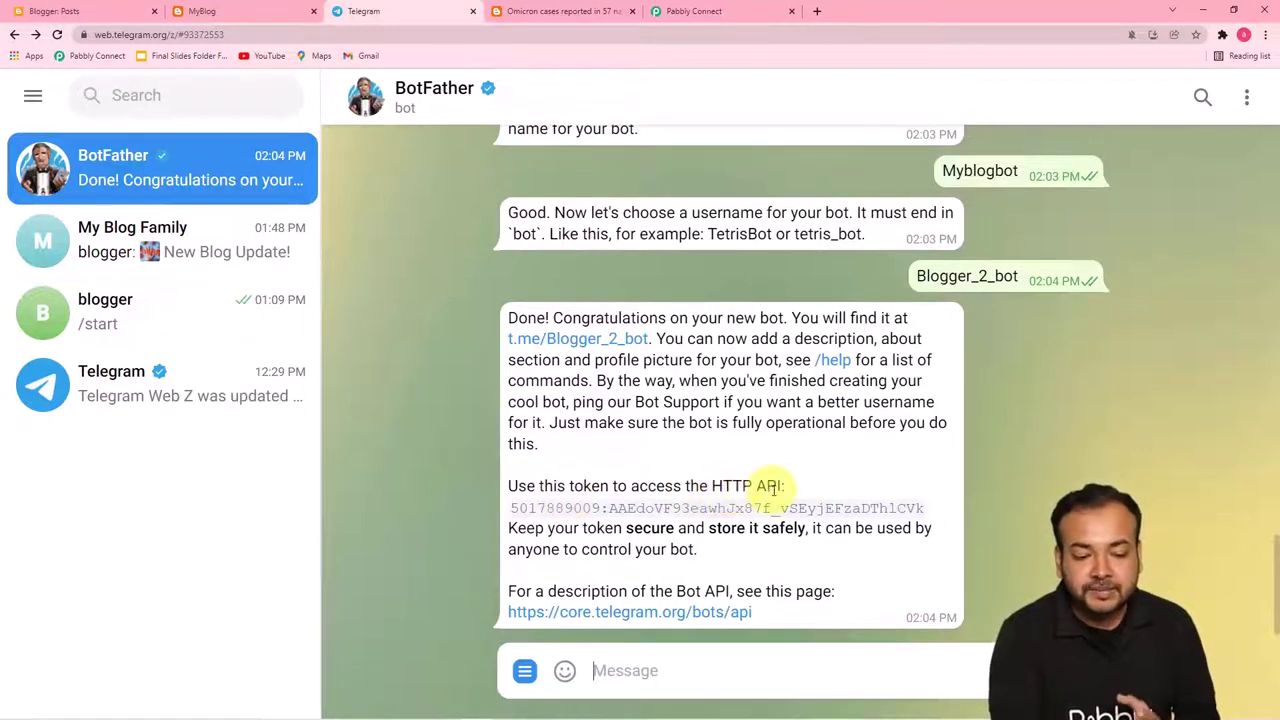
Copy the new bot's API token from BotFather into the Token field of the Telegram Bot connection in Pabbly Connect and save the connection
drag(511, 507, 920, 509)
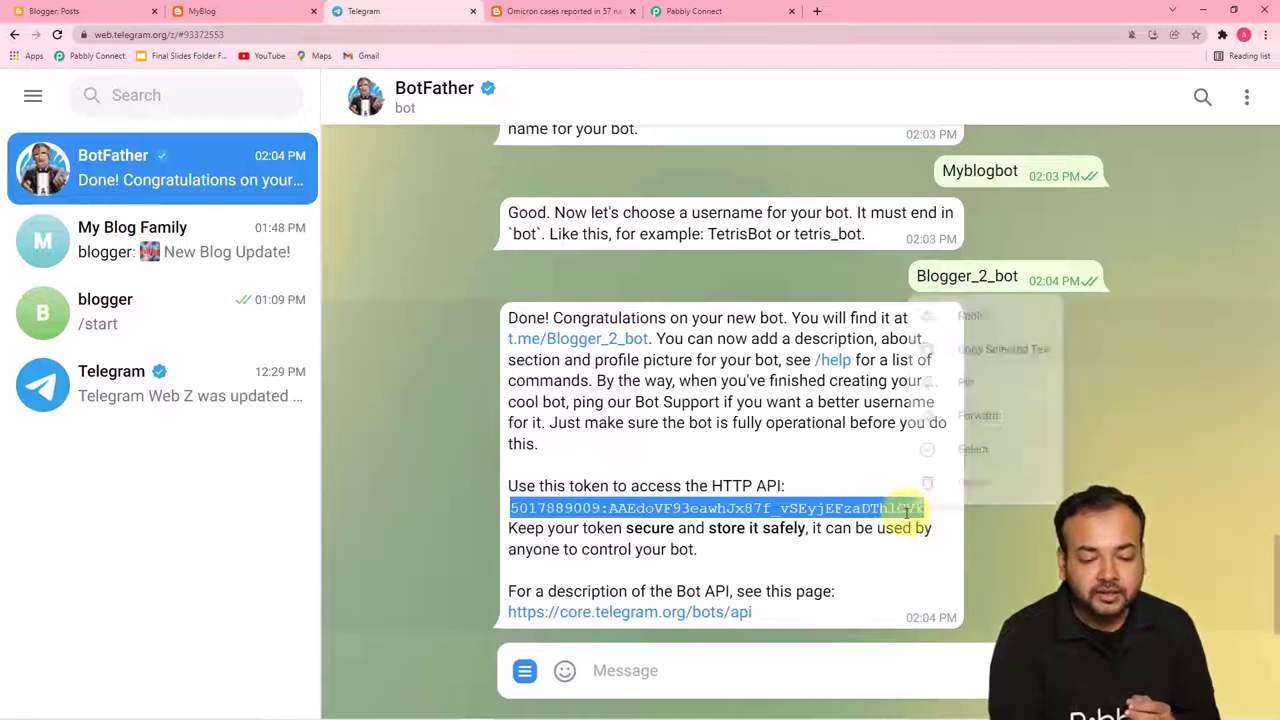
right_click(918, 505)
click(976, 284)
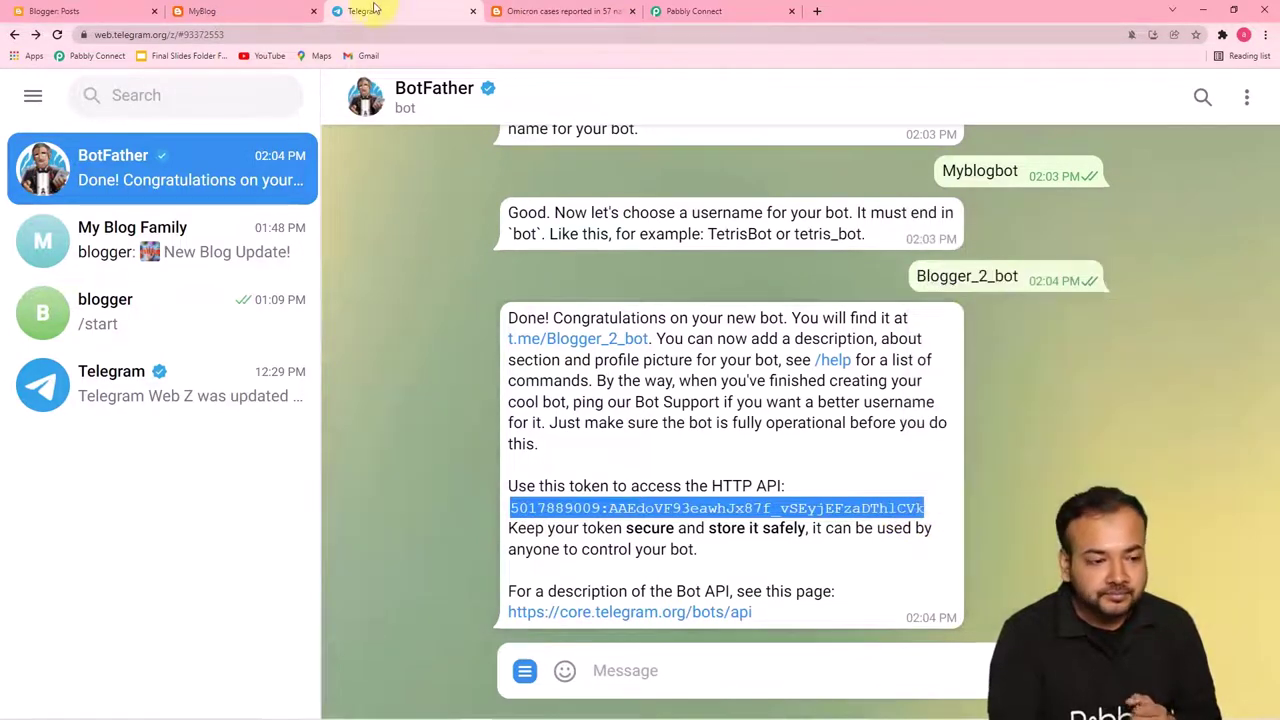
click(692, 12)
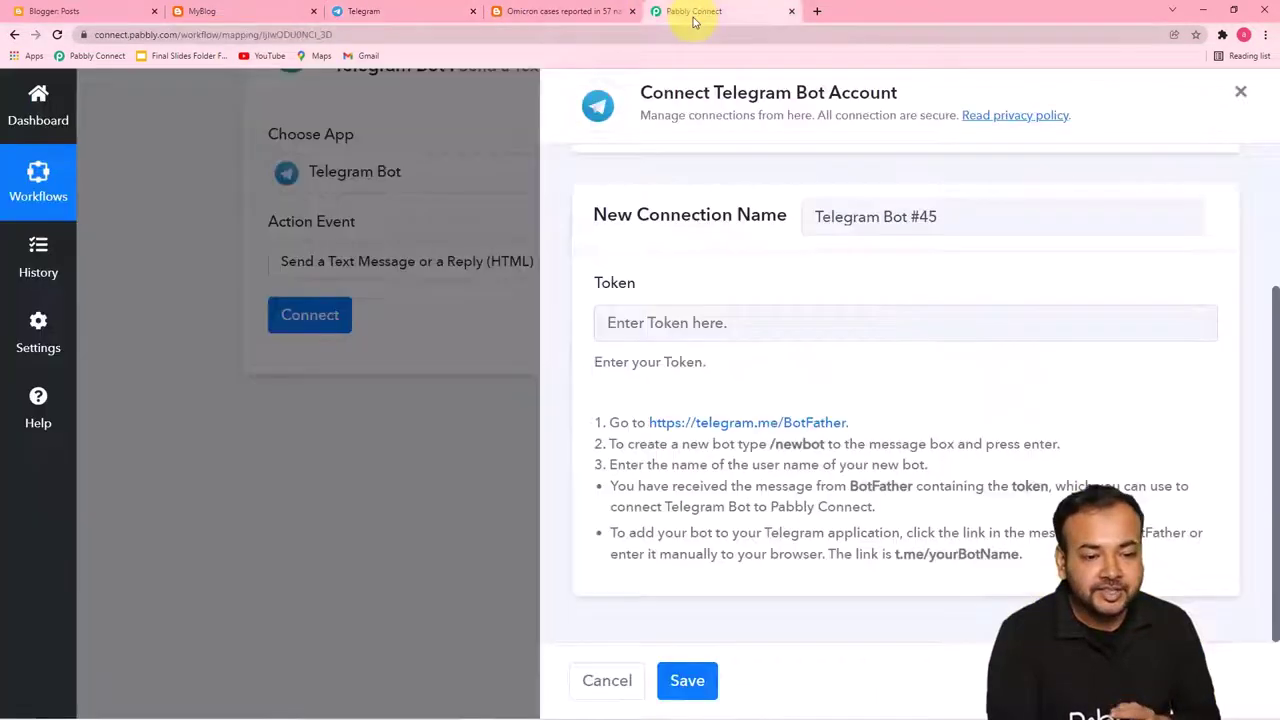
right_click(640, 324)
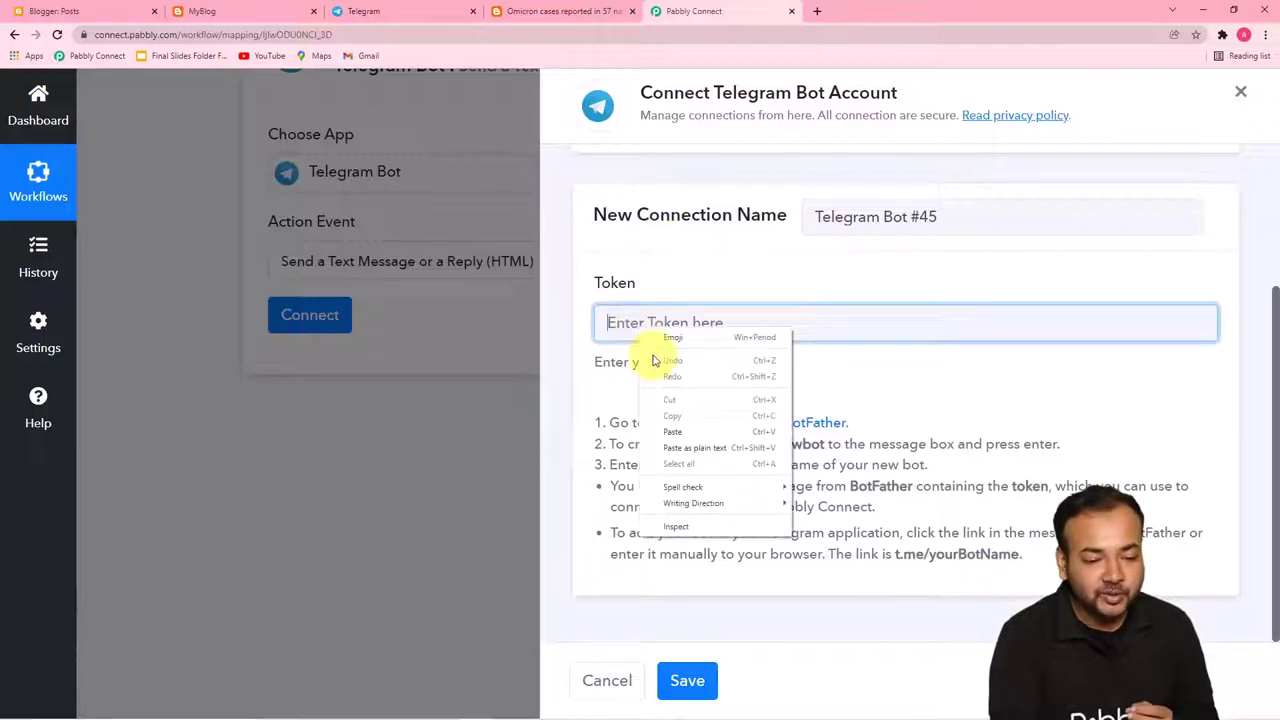
click(668, 431)
click(686, 684)
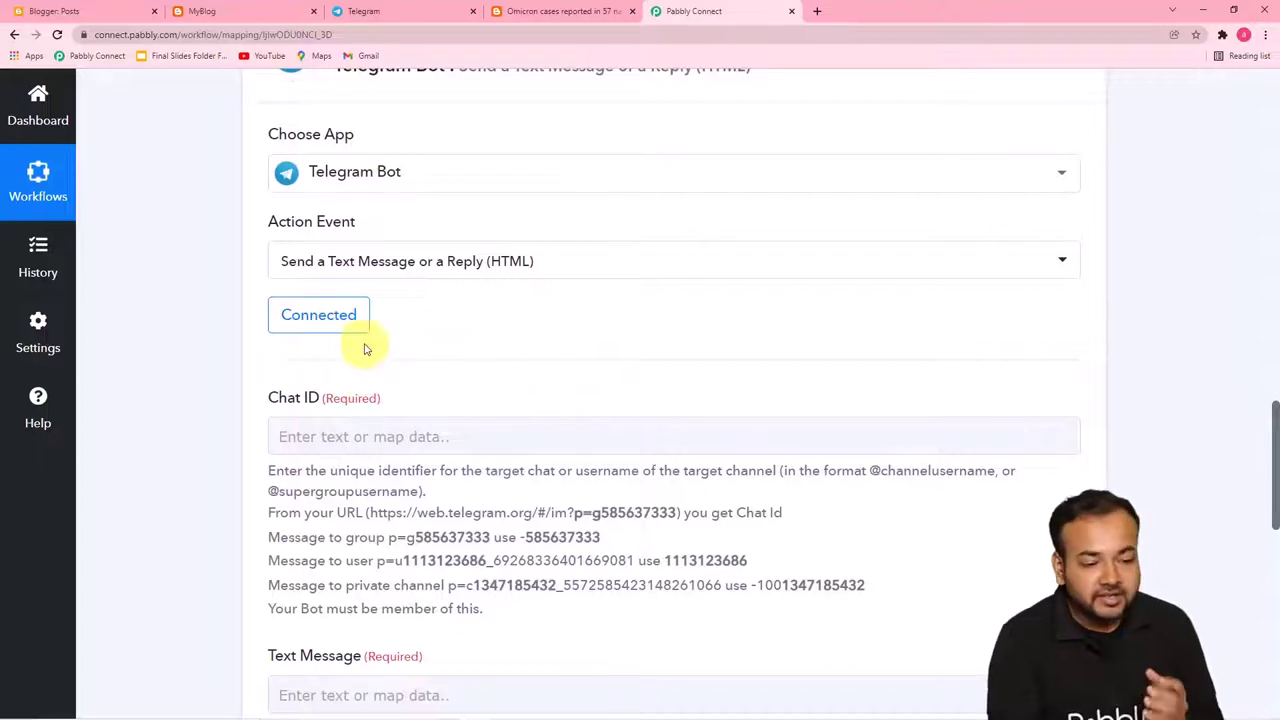
View the new bot's chat in Telegram from its BotFather link, and read the Chat ID and message field instructions in Pabbly Connect
click(419, 7)
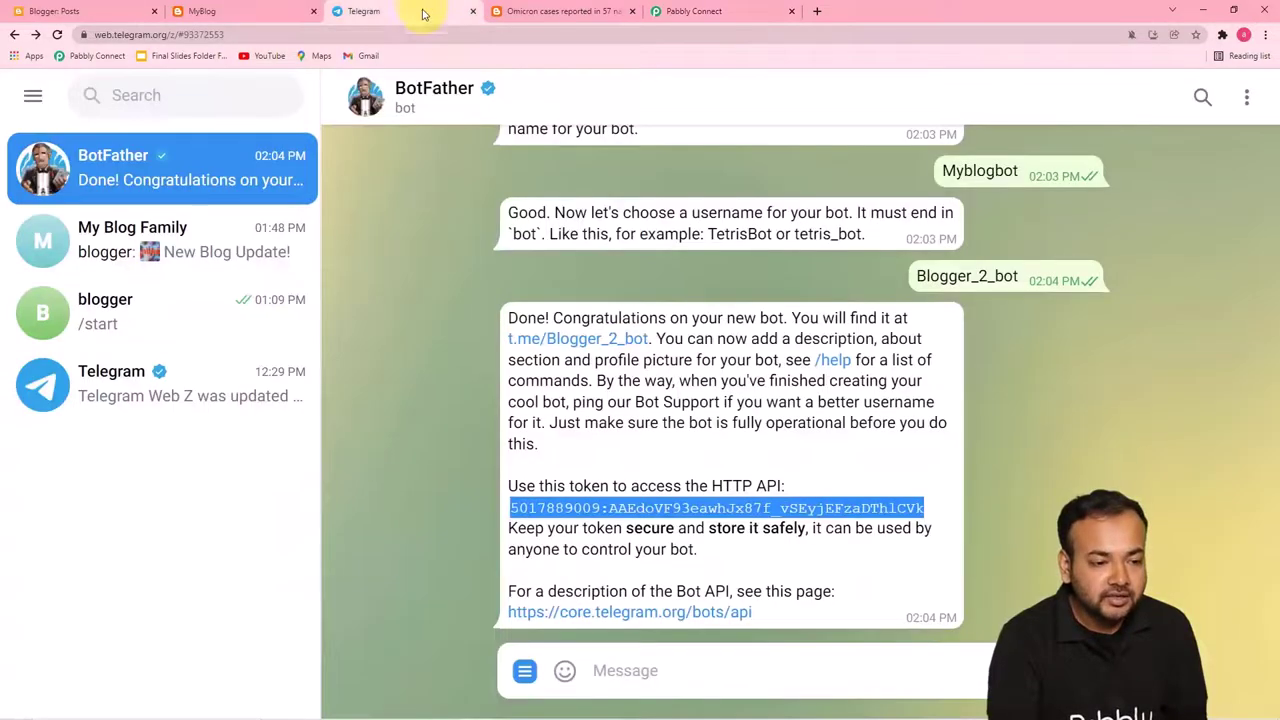
click(553, 343)
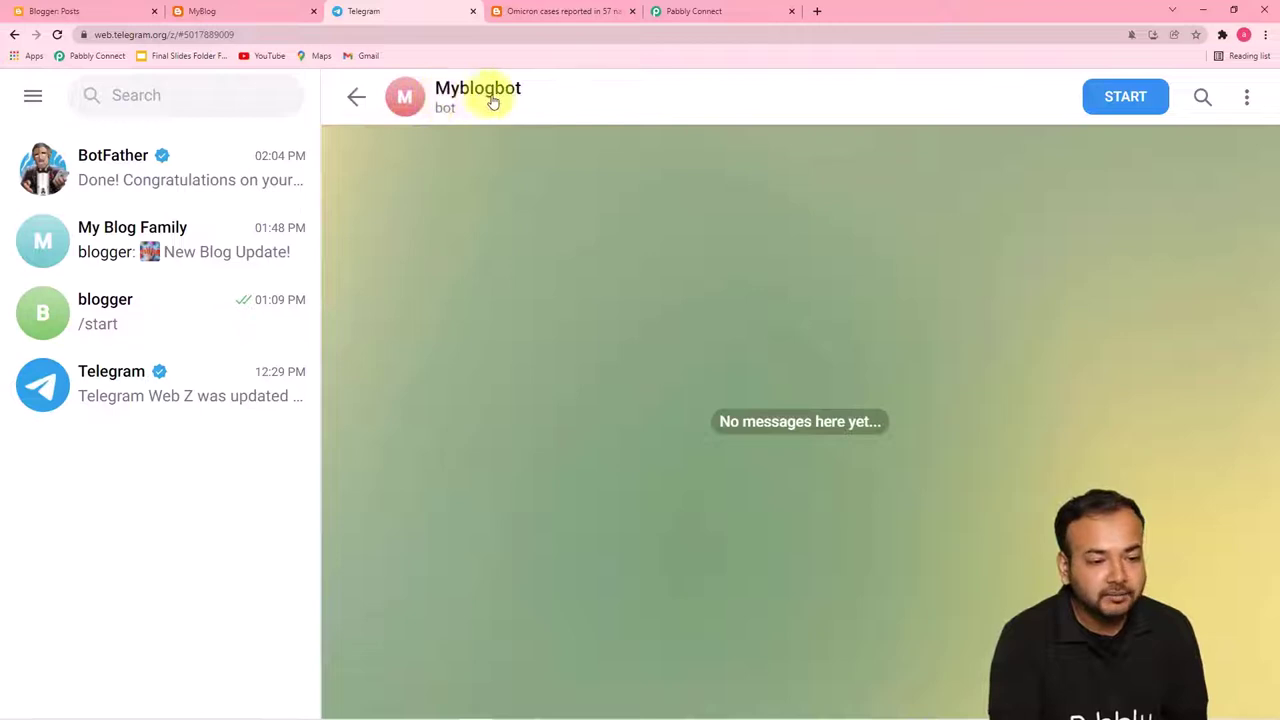
click(728, 13)
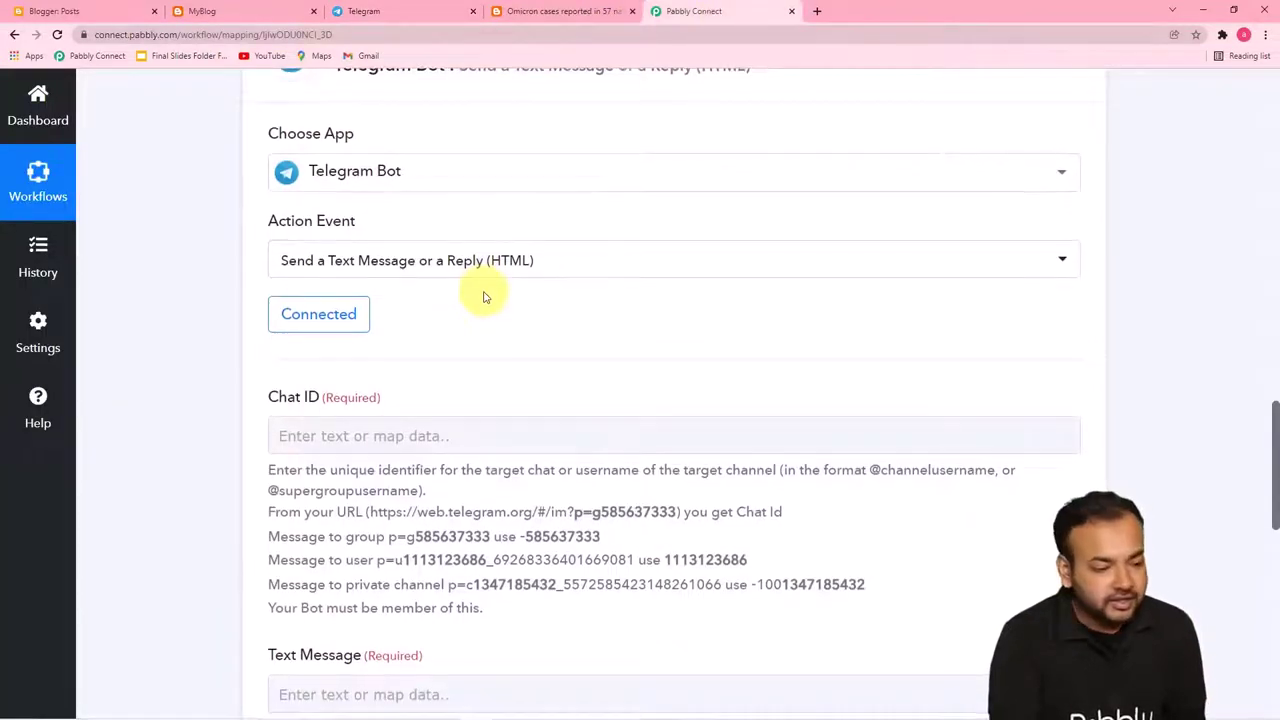
scroll(487, 290, down, 1)
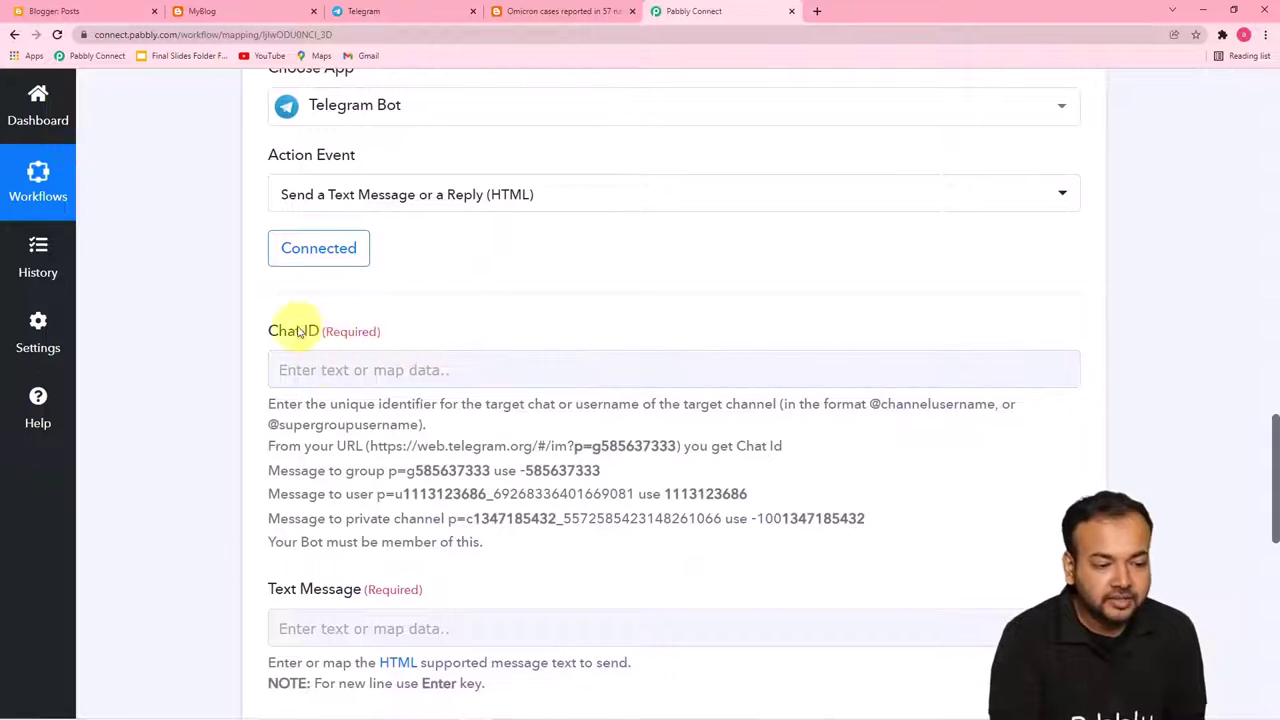
click(410, 368)
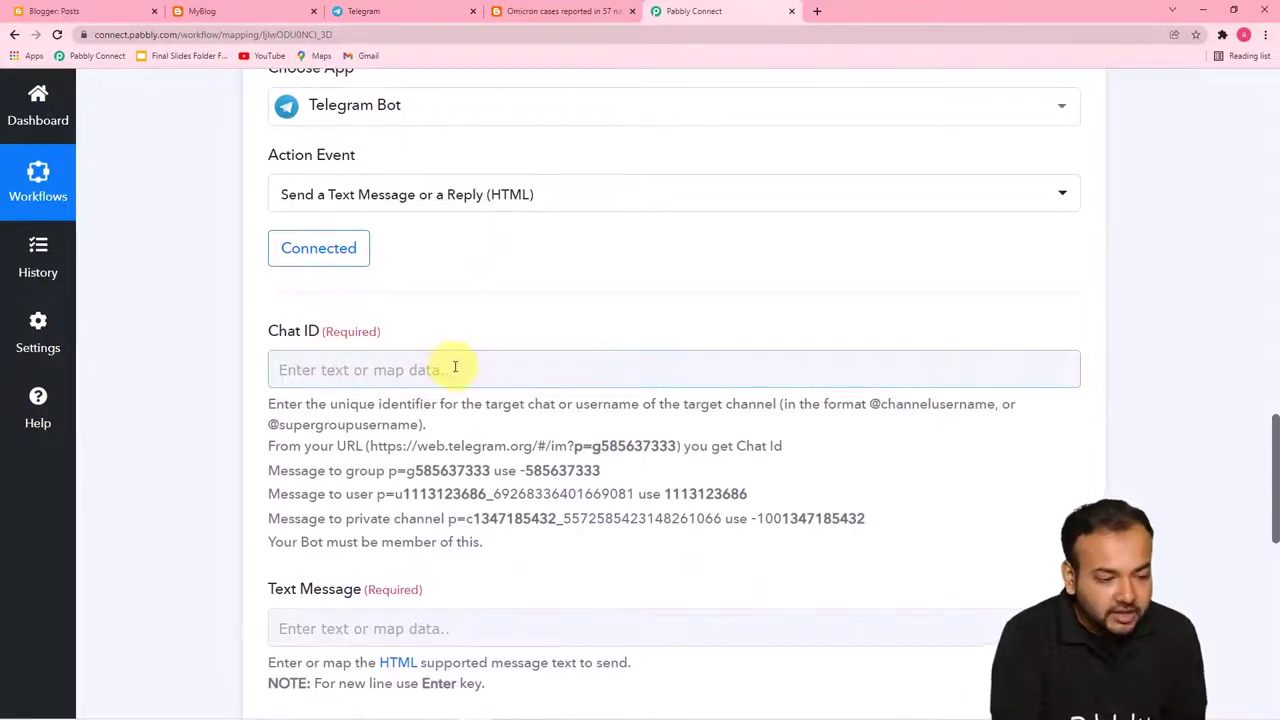
scroll(455, 367, down, 2)
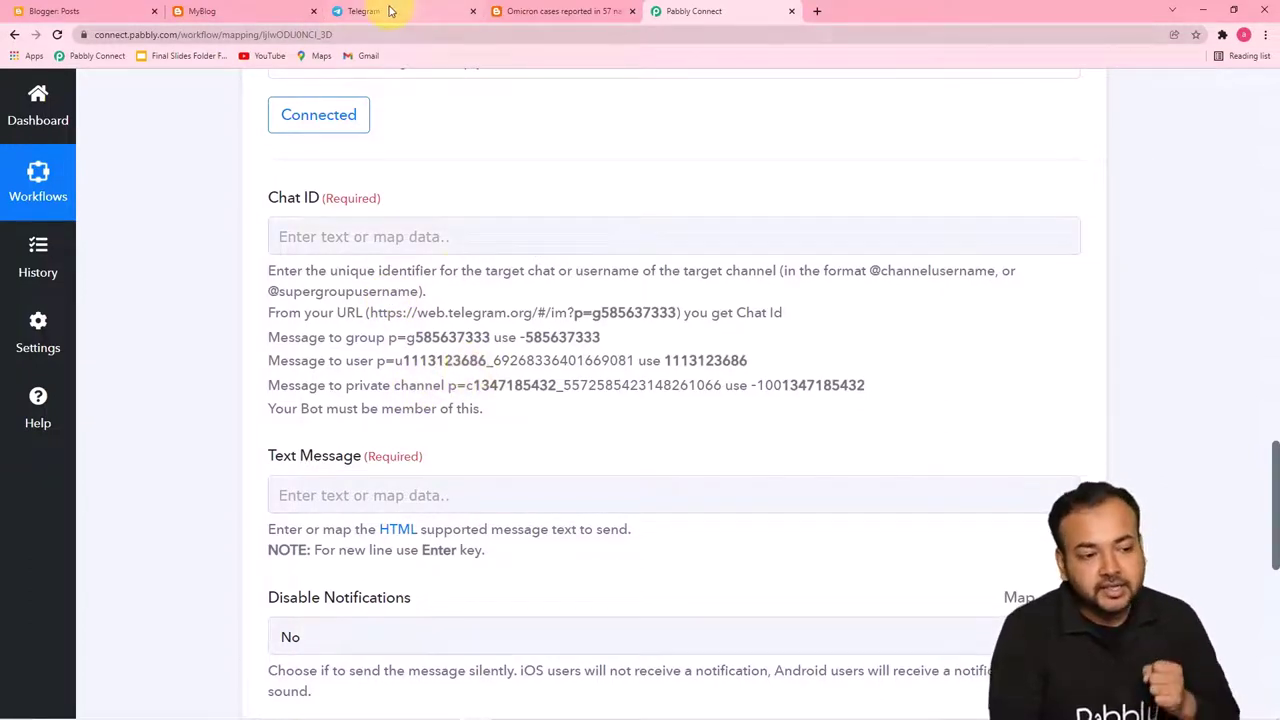
Open the My Blog Family group in Telegram and show the member list in its profile
click(390, 10)
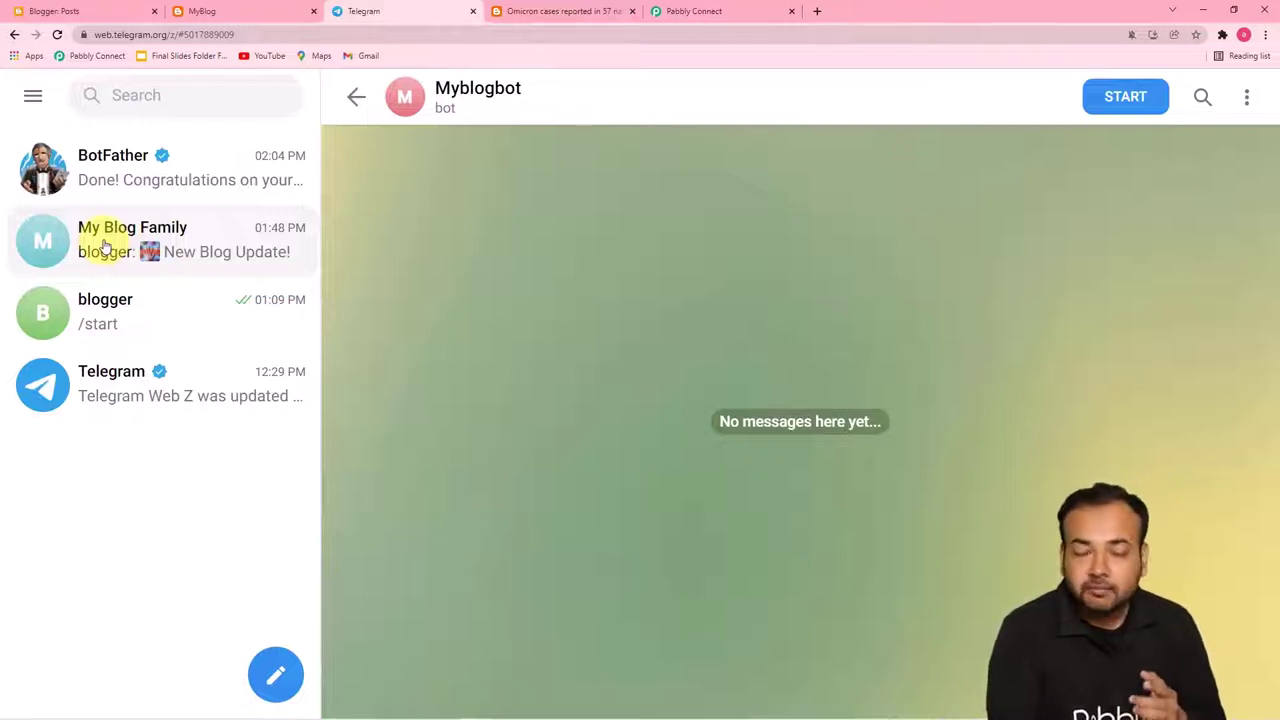
click(168, 247)
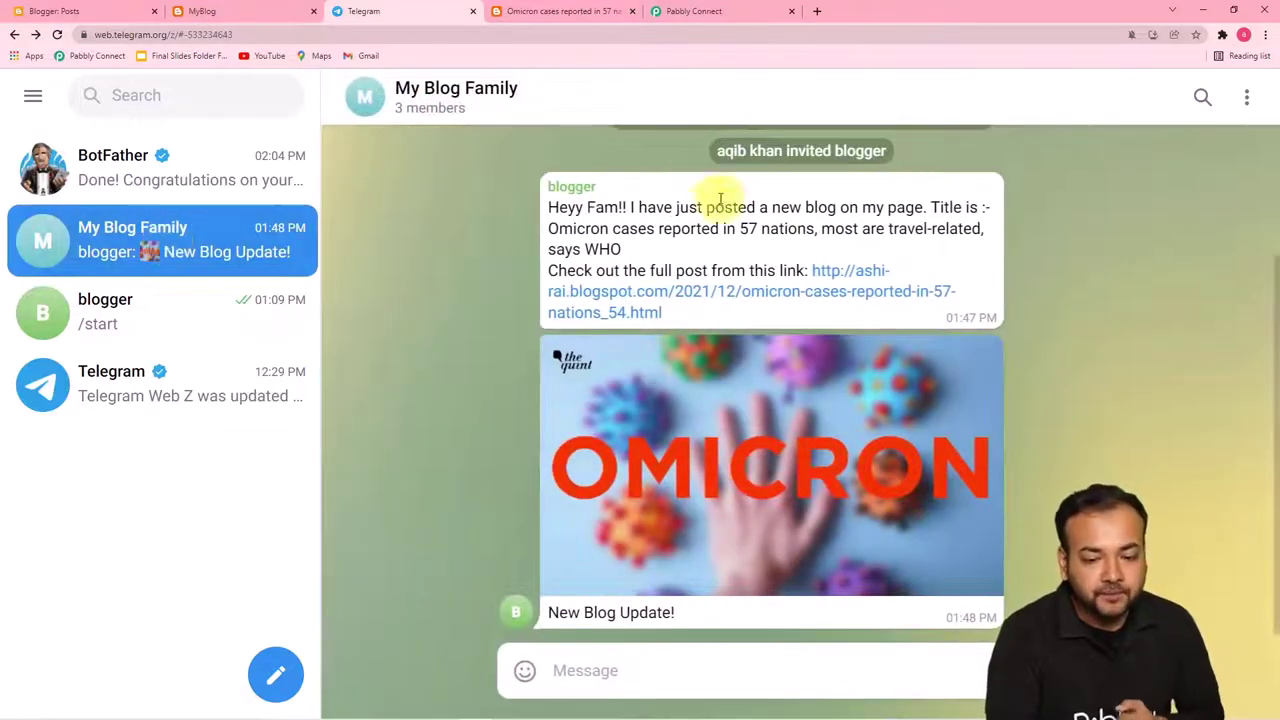
click(1249, 104)
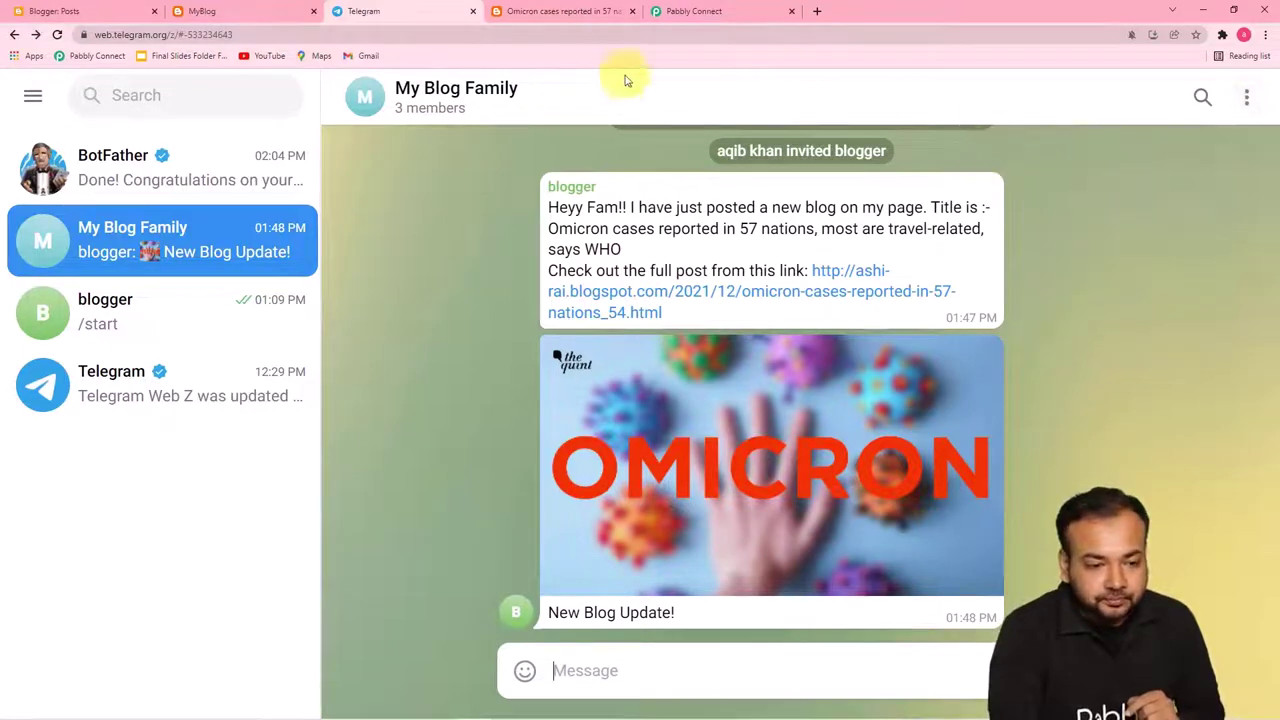
click(446, 91)
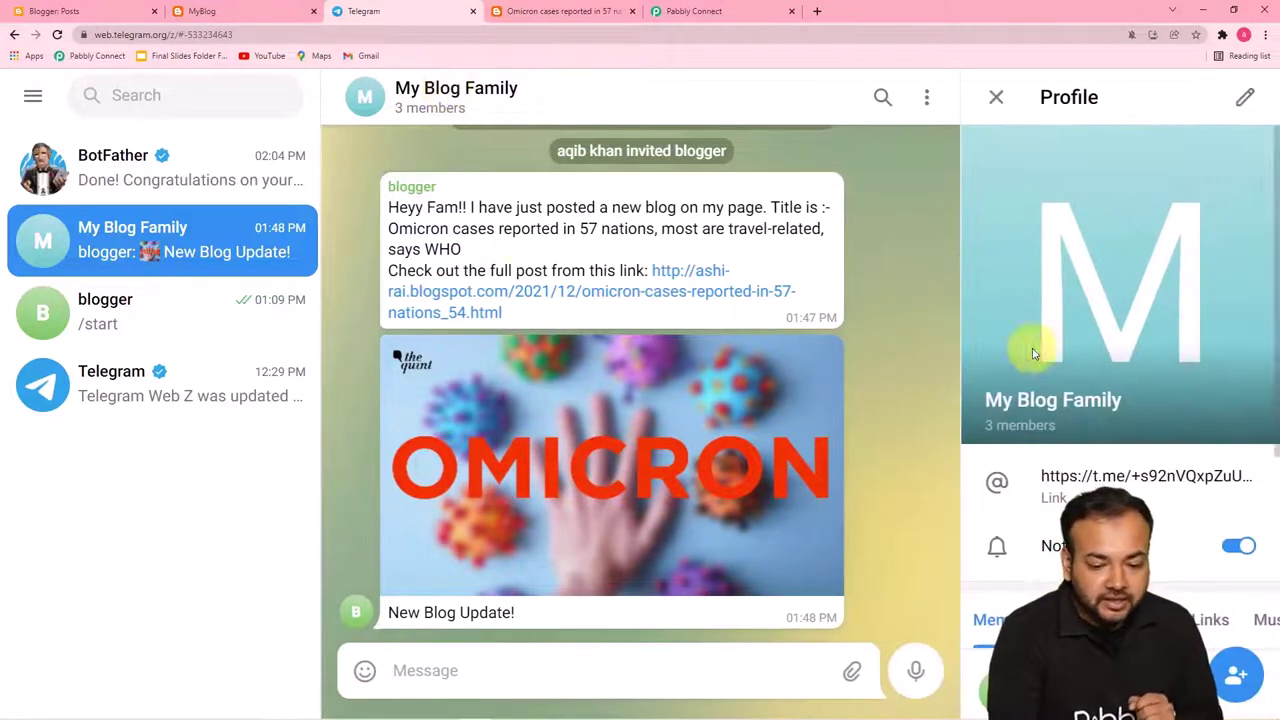
scroll(1047, 352, down, 3)
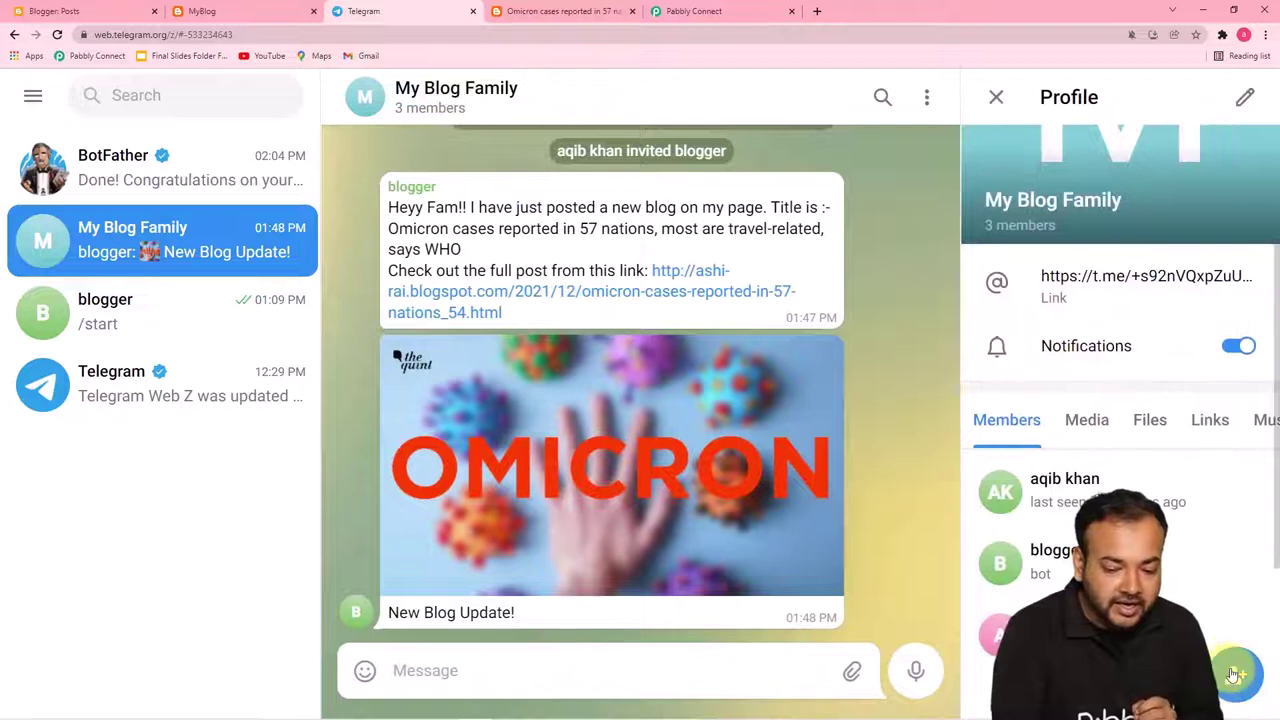
Search the contacts for "myblog" and add Myblogbot as a member of the My Blog Family group
click(1232, 677)
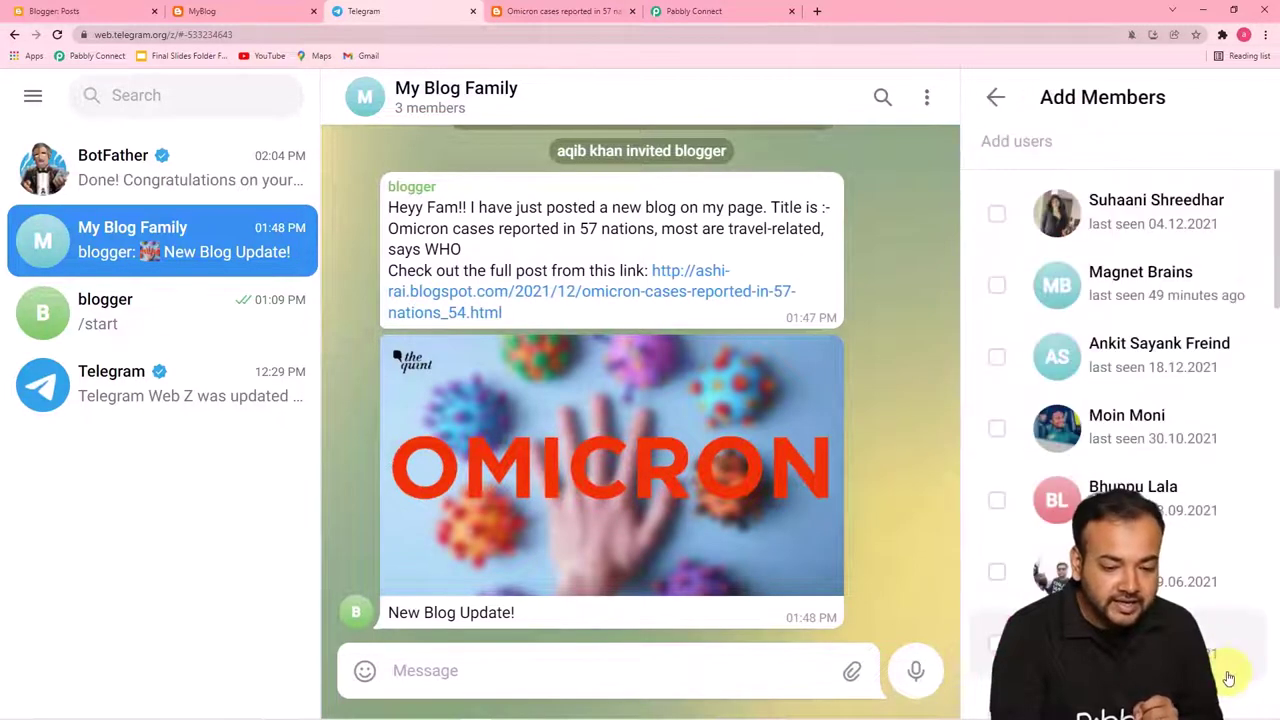
click(1062, 163)
text(m)
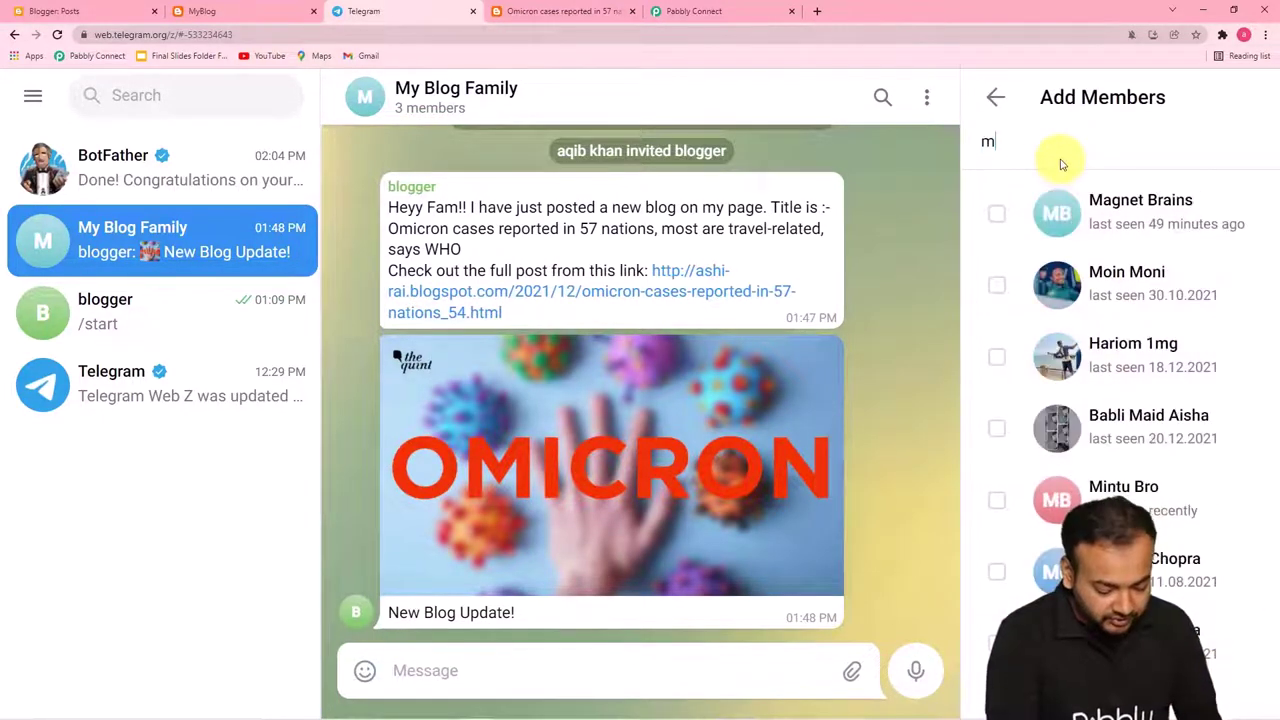
text(yb)
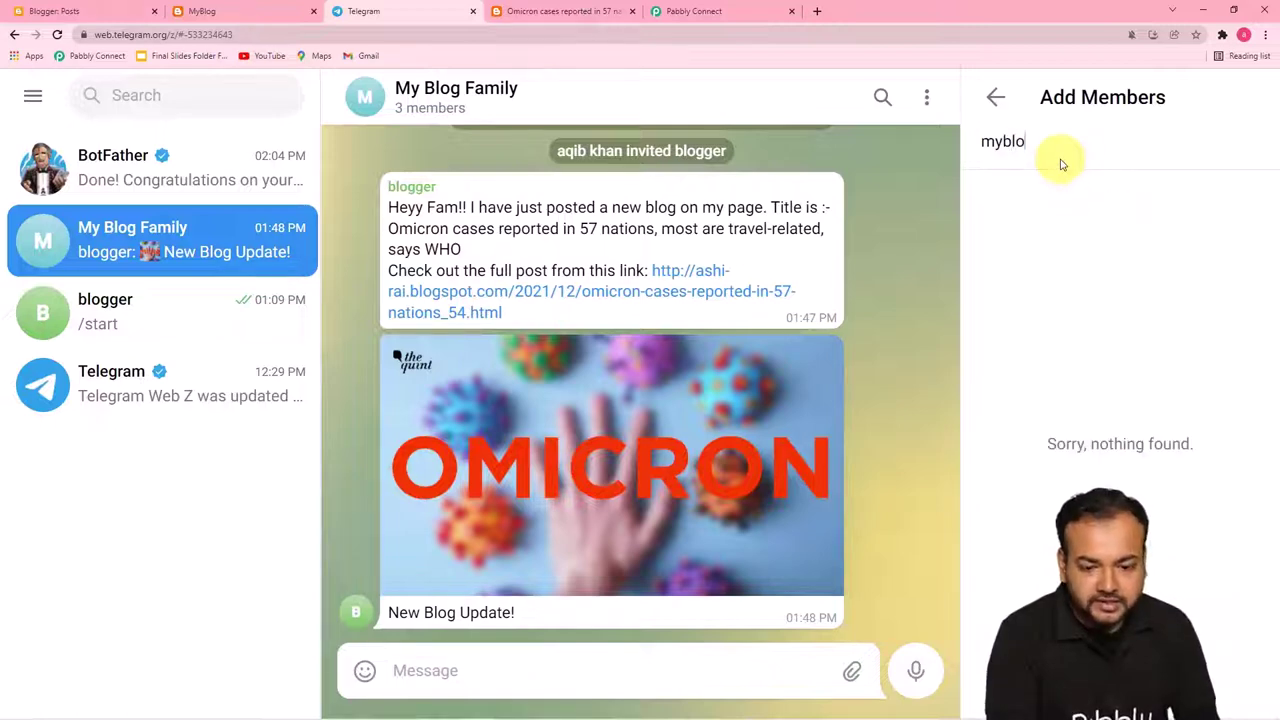
text(lo)
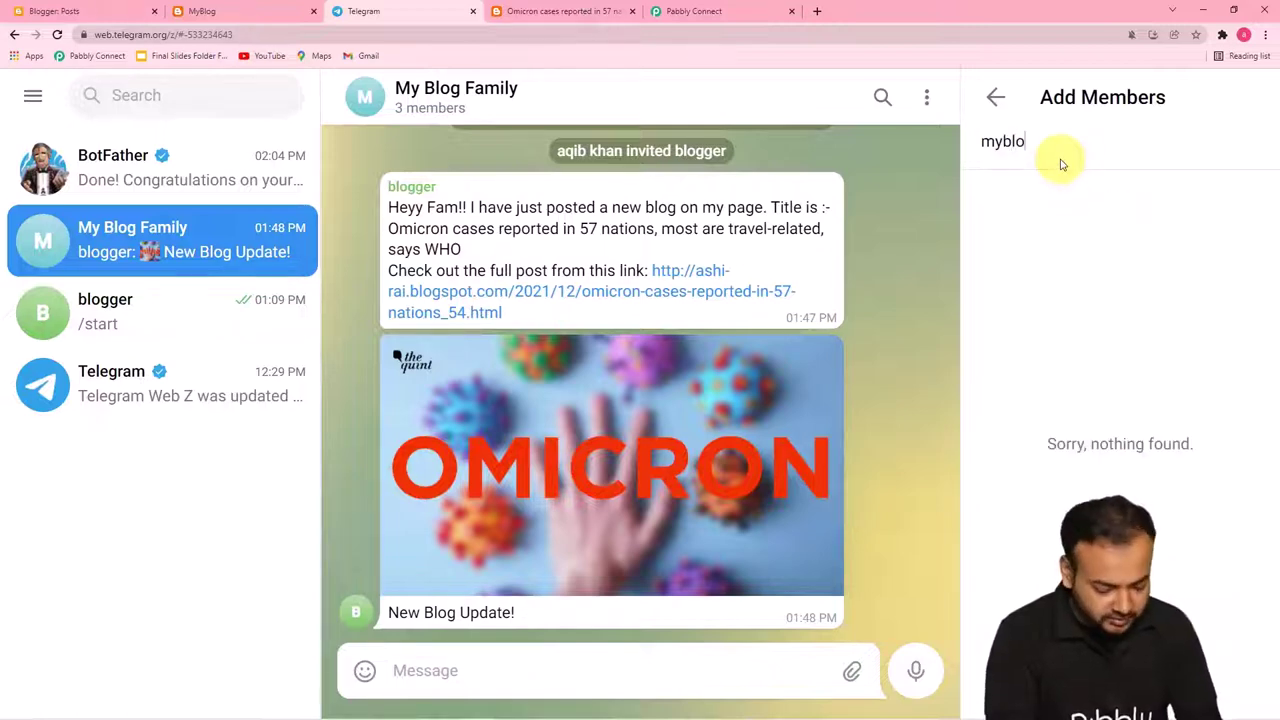
text(g)
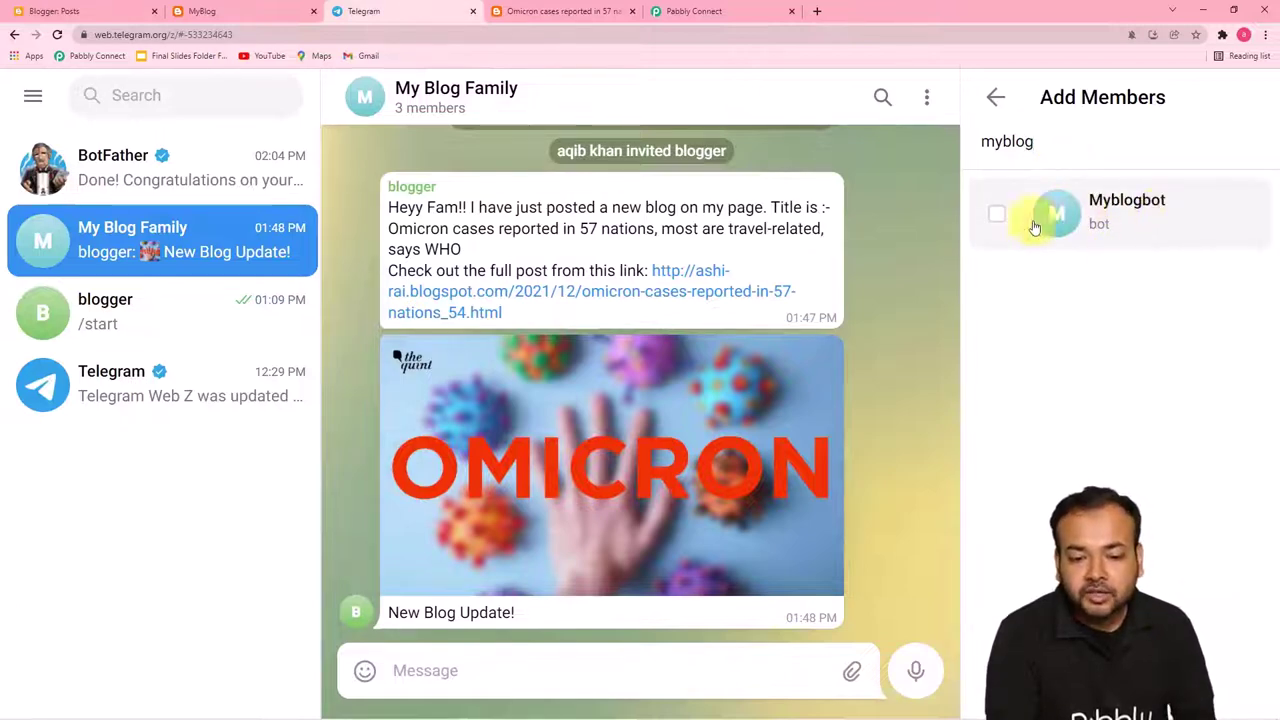
click(997, 215)
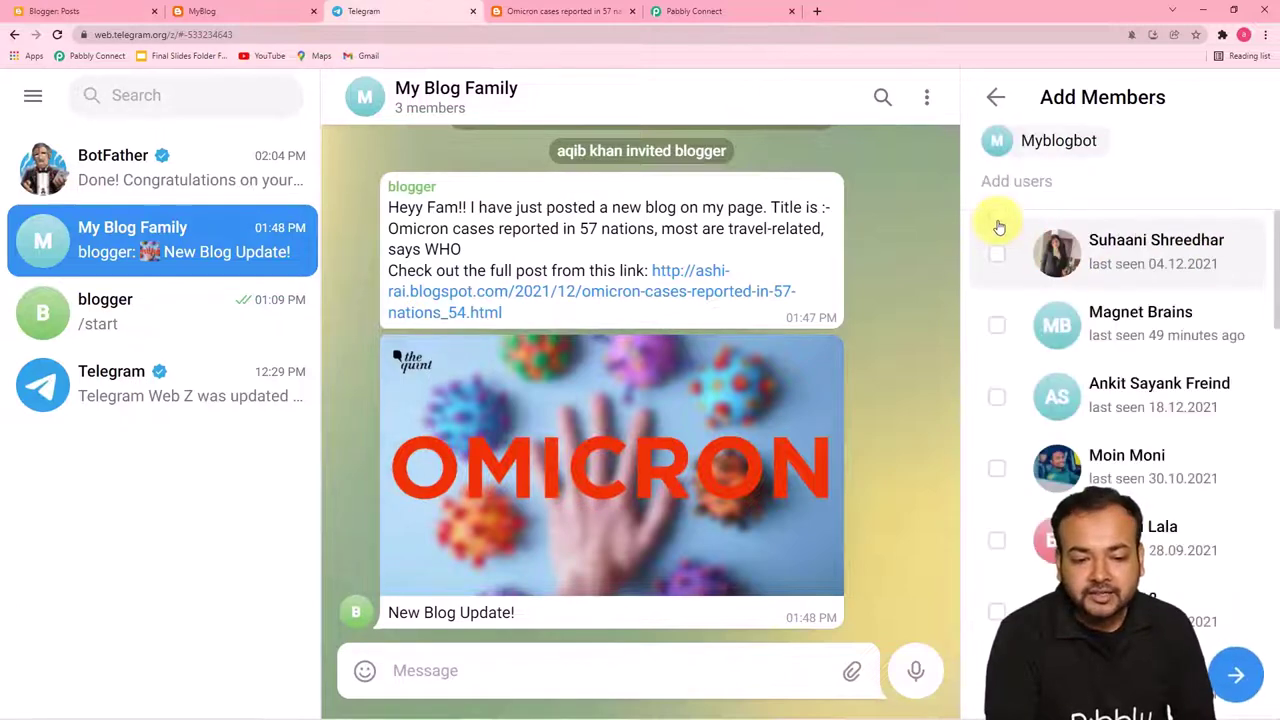
click(1236, 675)
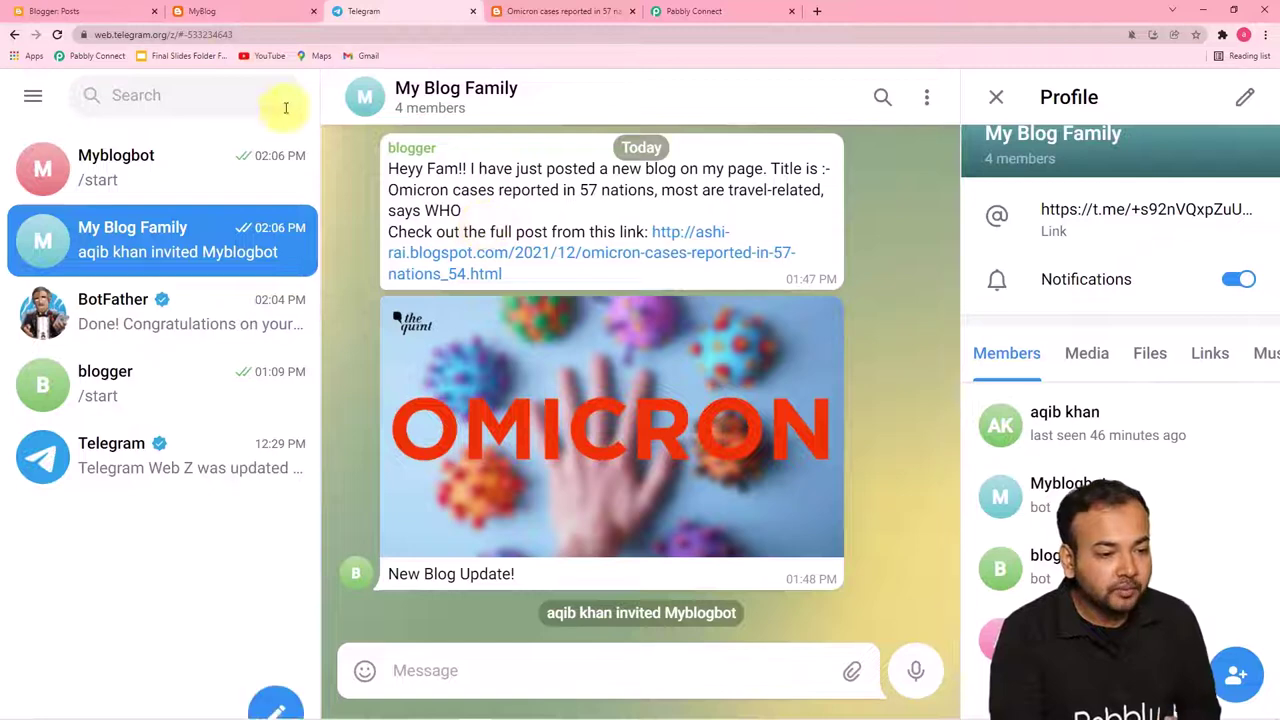
Copy the My Blog Family group's chat ID, including its leading minus sign, from the end of the Telegram page URL
click(246, 35)
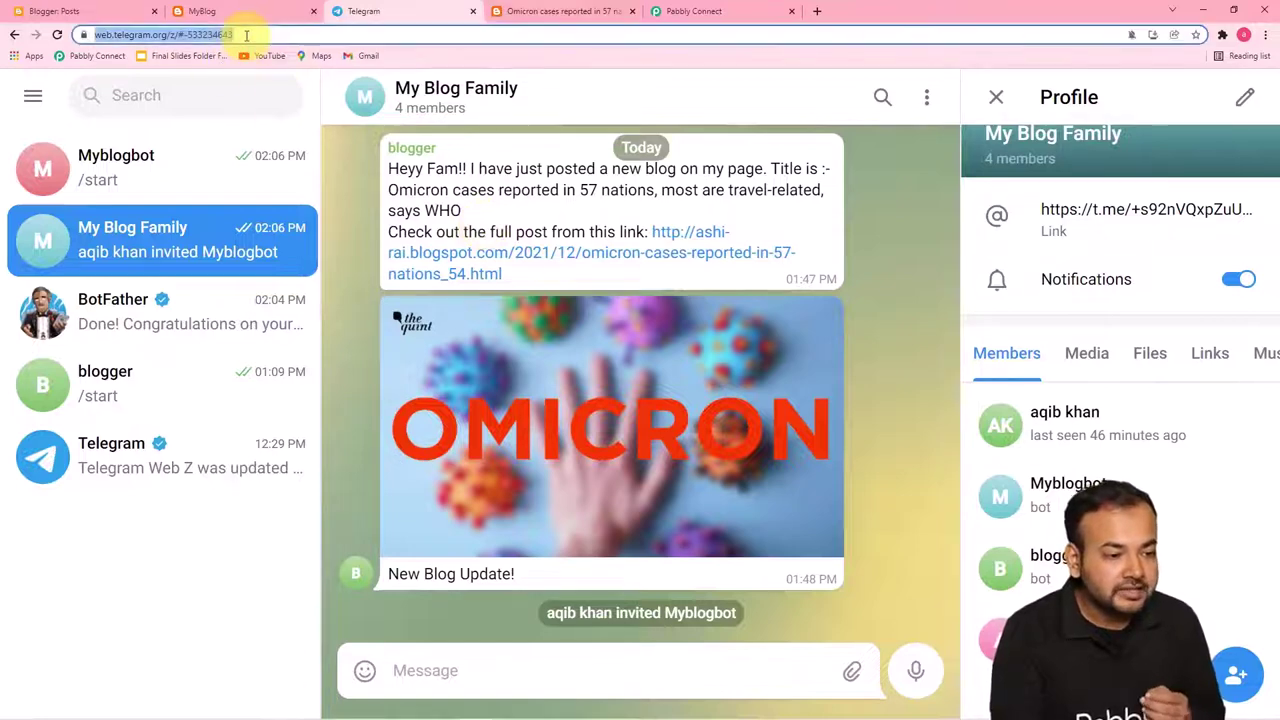
click(184, 35)
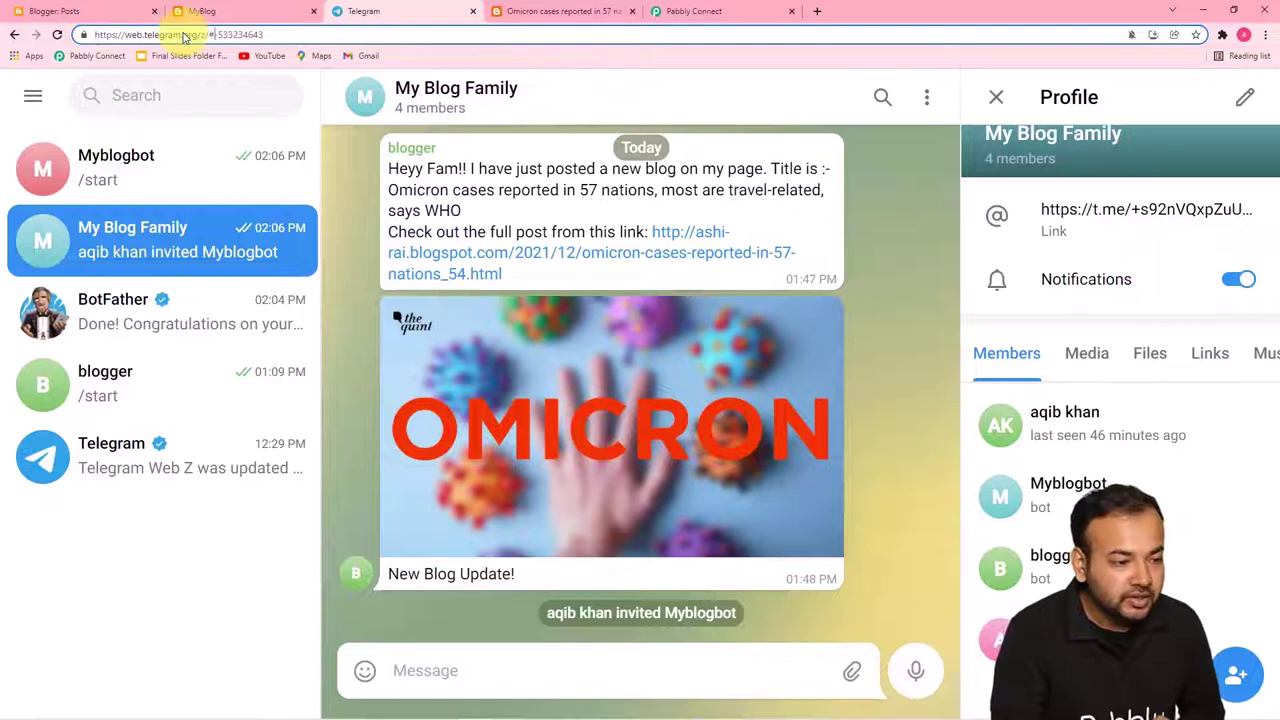
drag(229, 34, 264, 34)
right_click(260, 40)
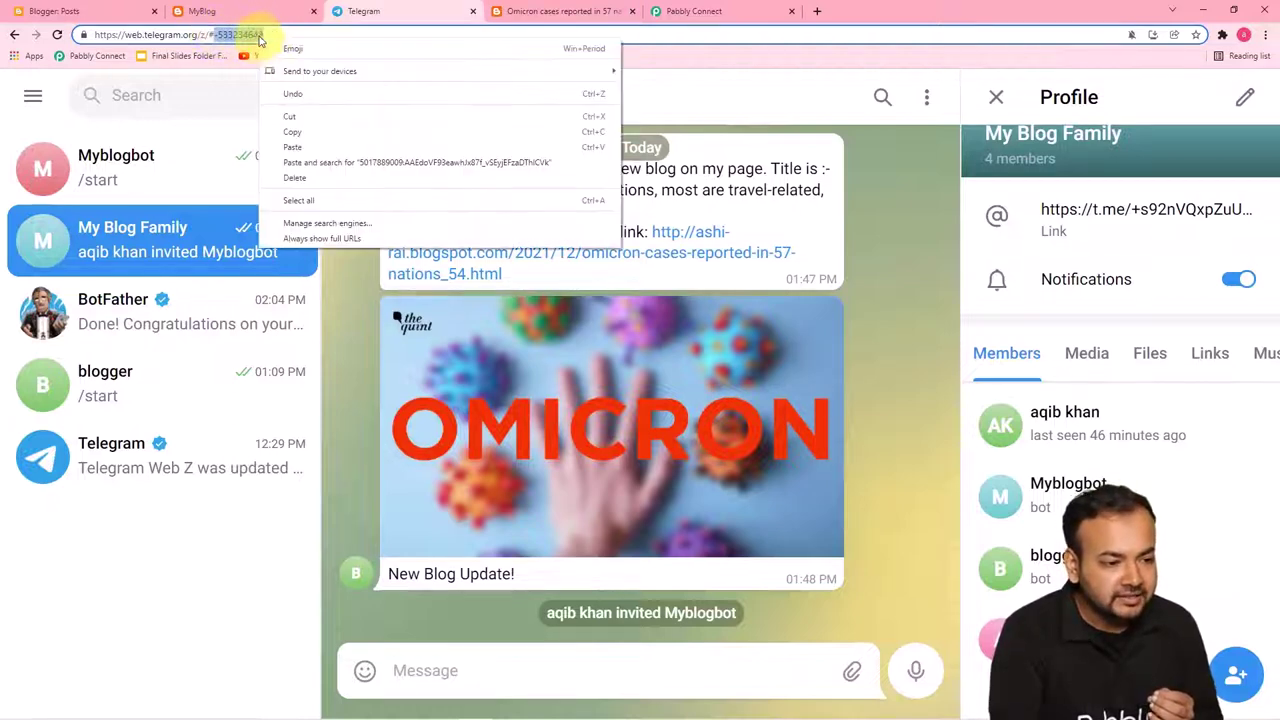
click(287, 138)
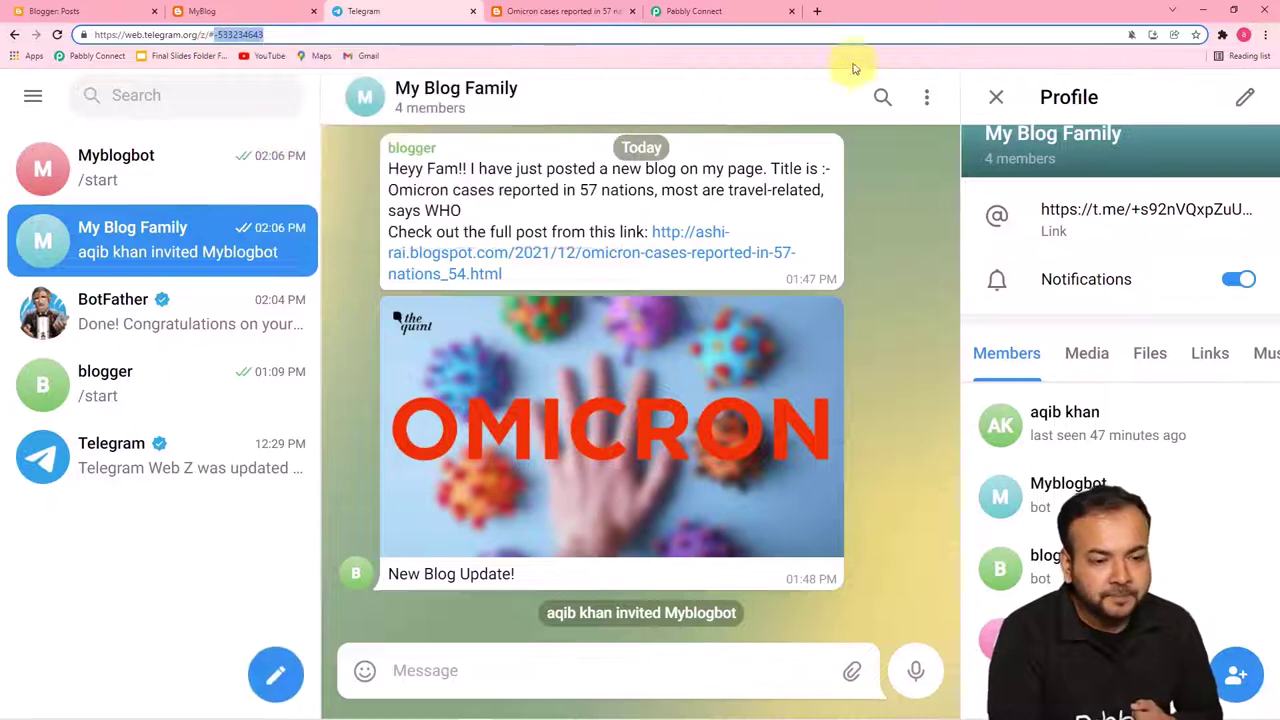
Switch to Pabbly Connect and paste the group's chat ID into the Chat ID field of the Telegram Bot action
click(710, 11)
click(376, 250)
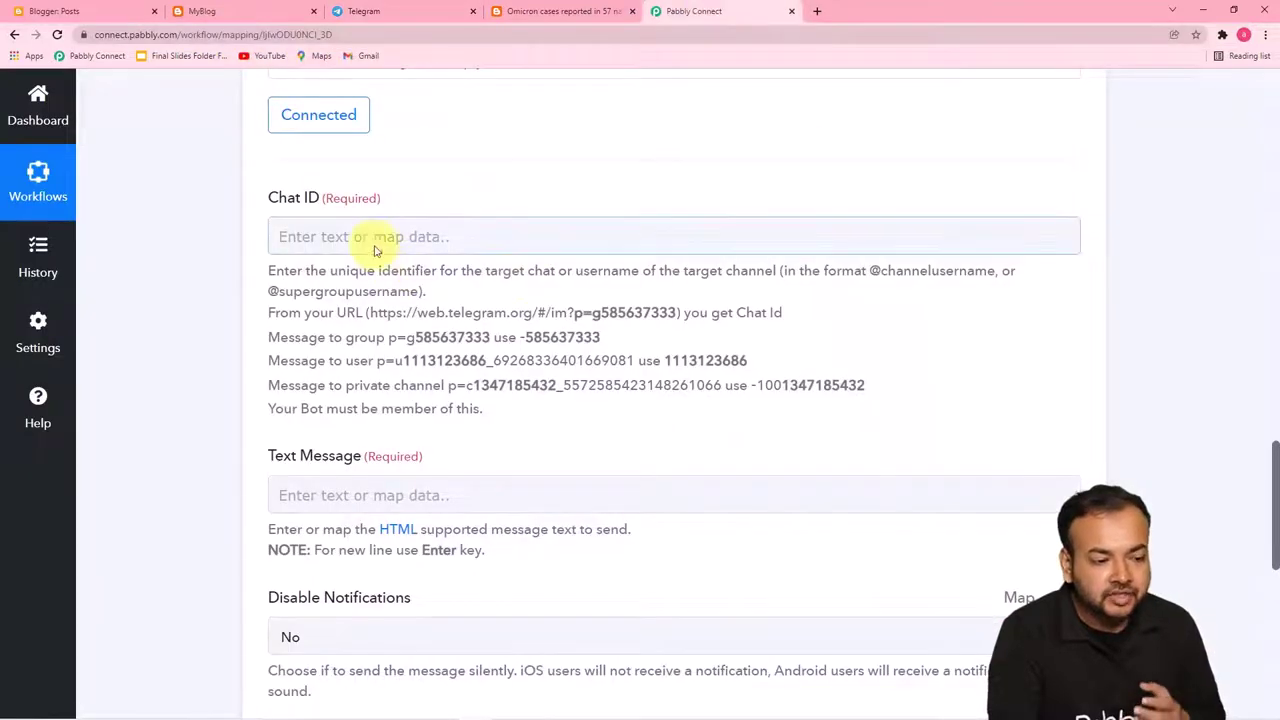
right_click(376, 238)
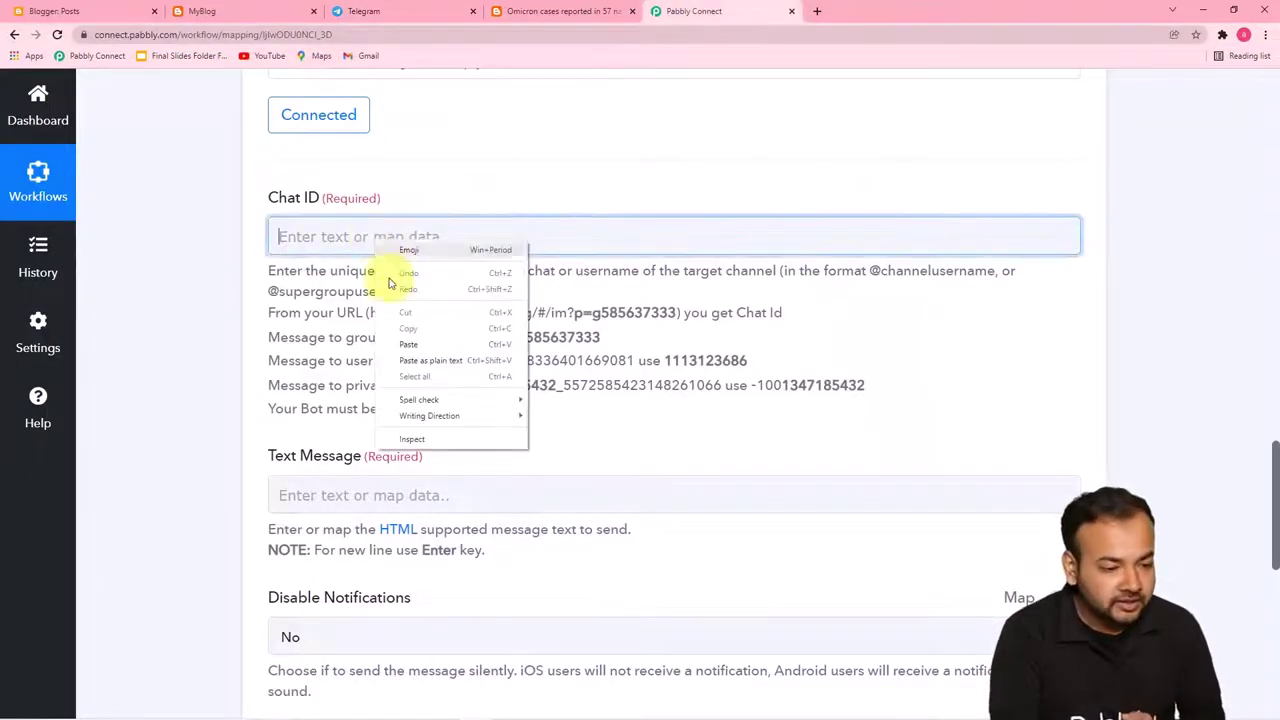
click(414, 336)
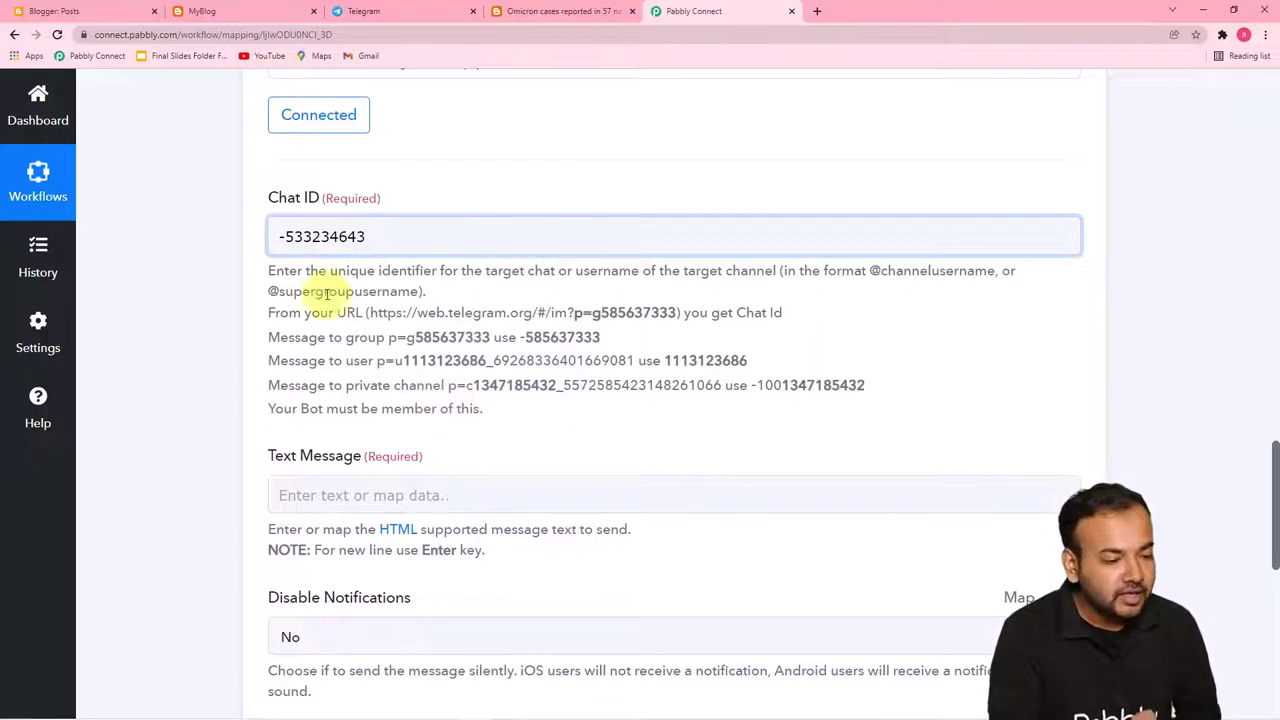
click(281, 237)
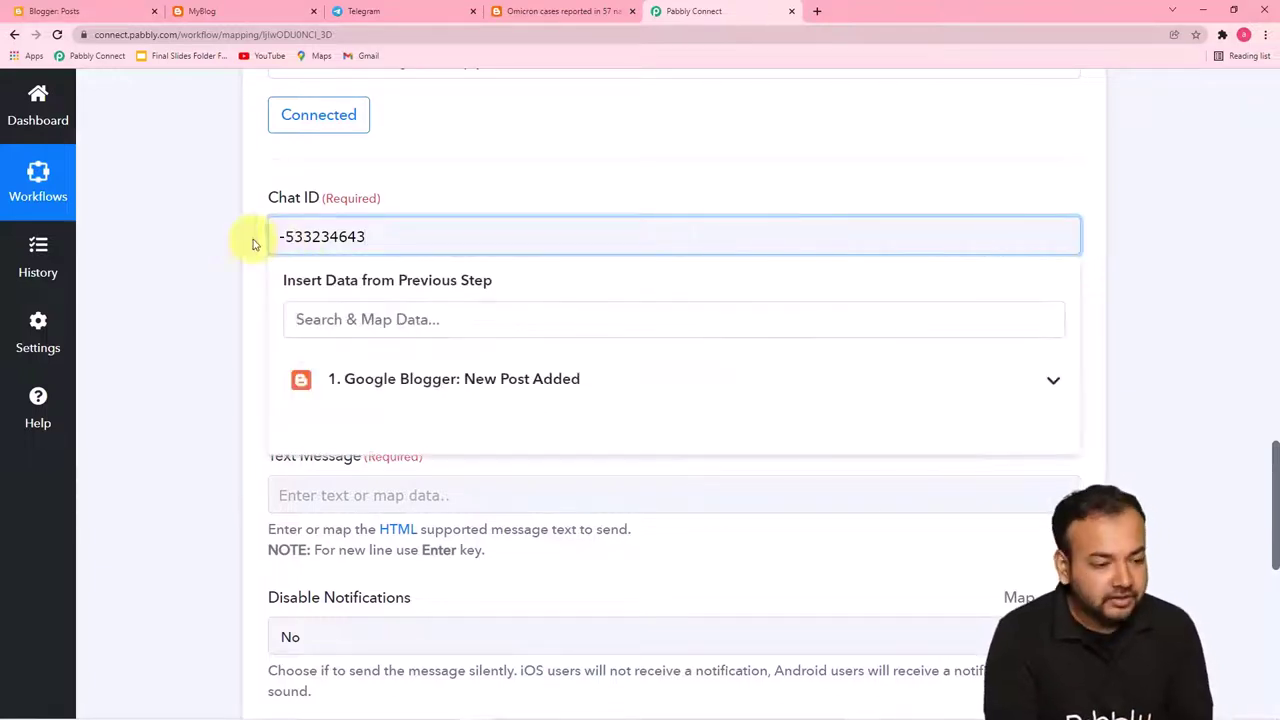
click(243, 245)
Fill Text Message with "Heyy Fam!! I Just published a new post on my blog page. The topic is: You can read the full post from this link:"
scroll(300, 420, down, 3)
scroll(316, 447, down, 1)
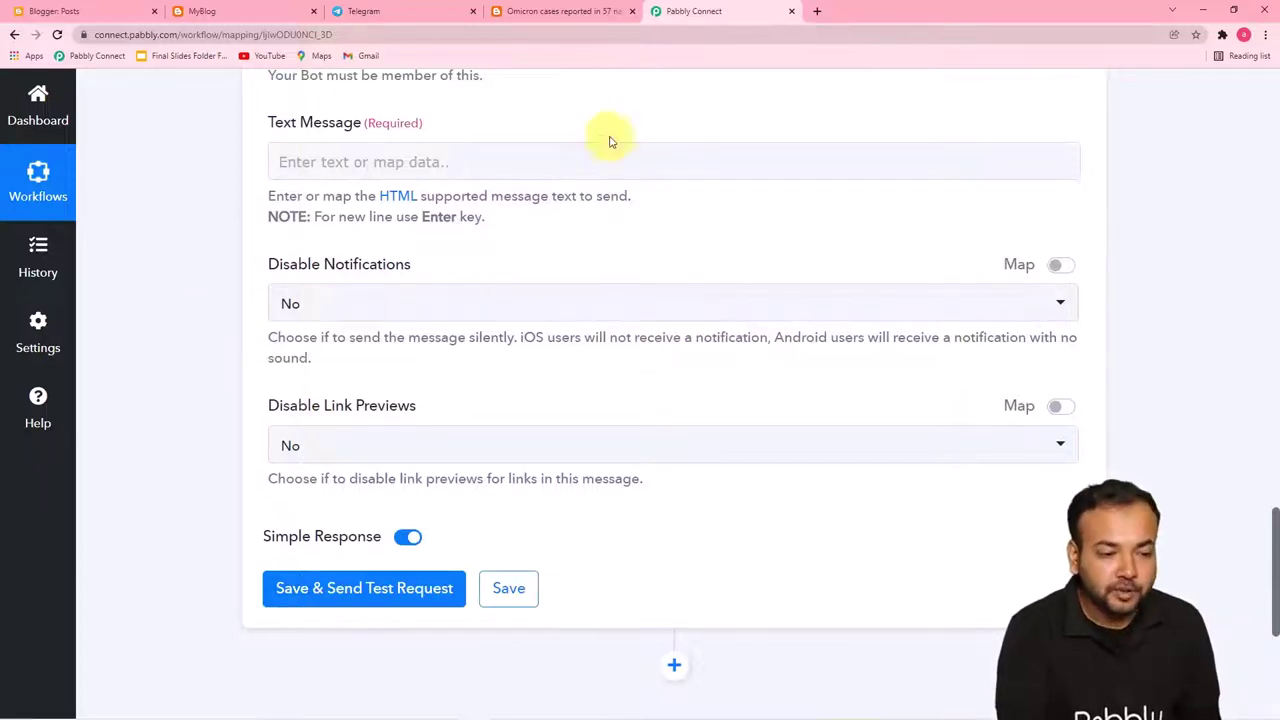
click(558, 161)
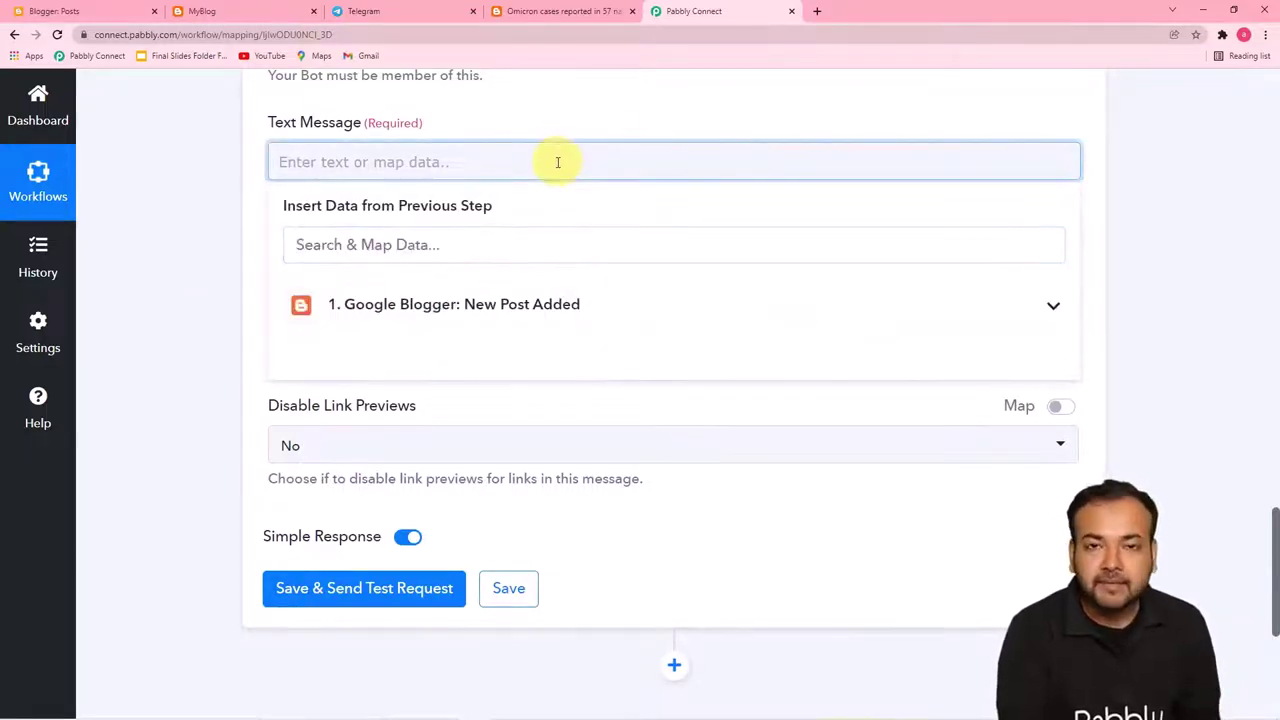
key(ctrl+v)
click(250, 245)
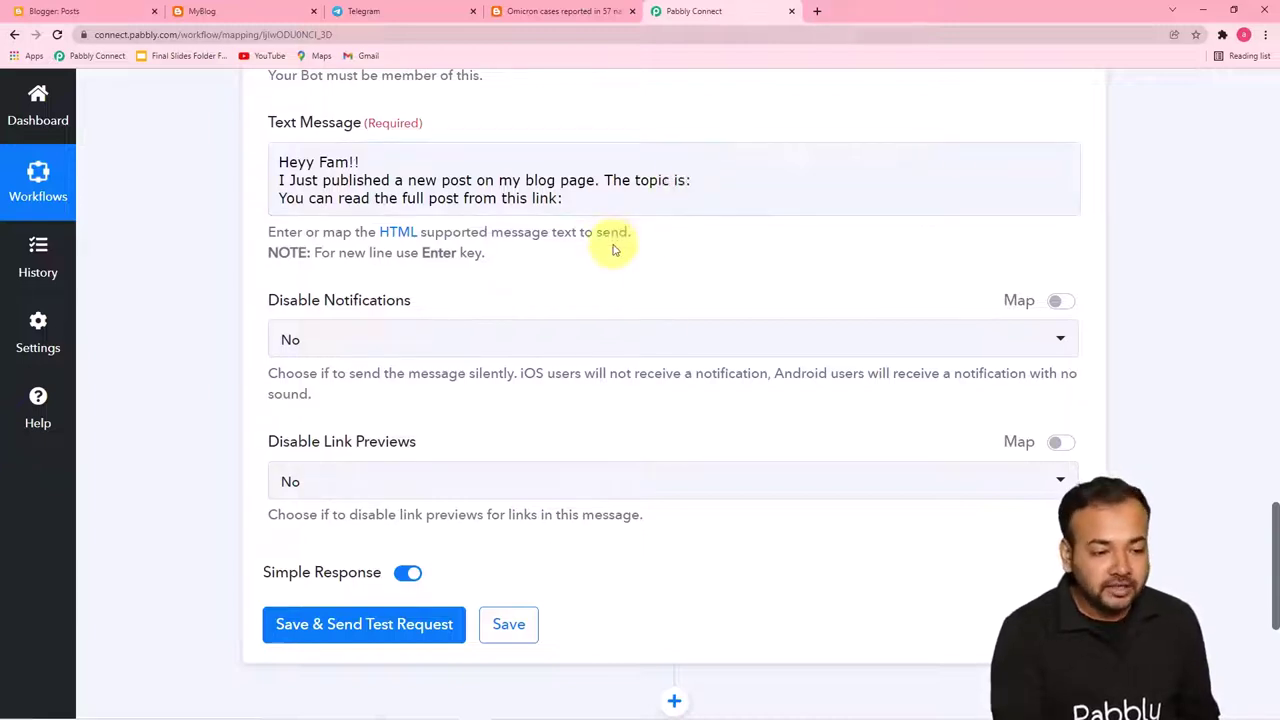
Review the post data received from the Google Blogger trigger, enlarging the Url value and checking the Title and Content fields
scroll(626, 289, up, 1)
scroll(628, 291, up, 10)
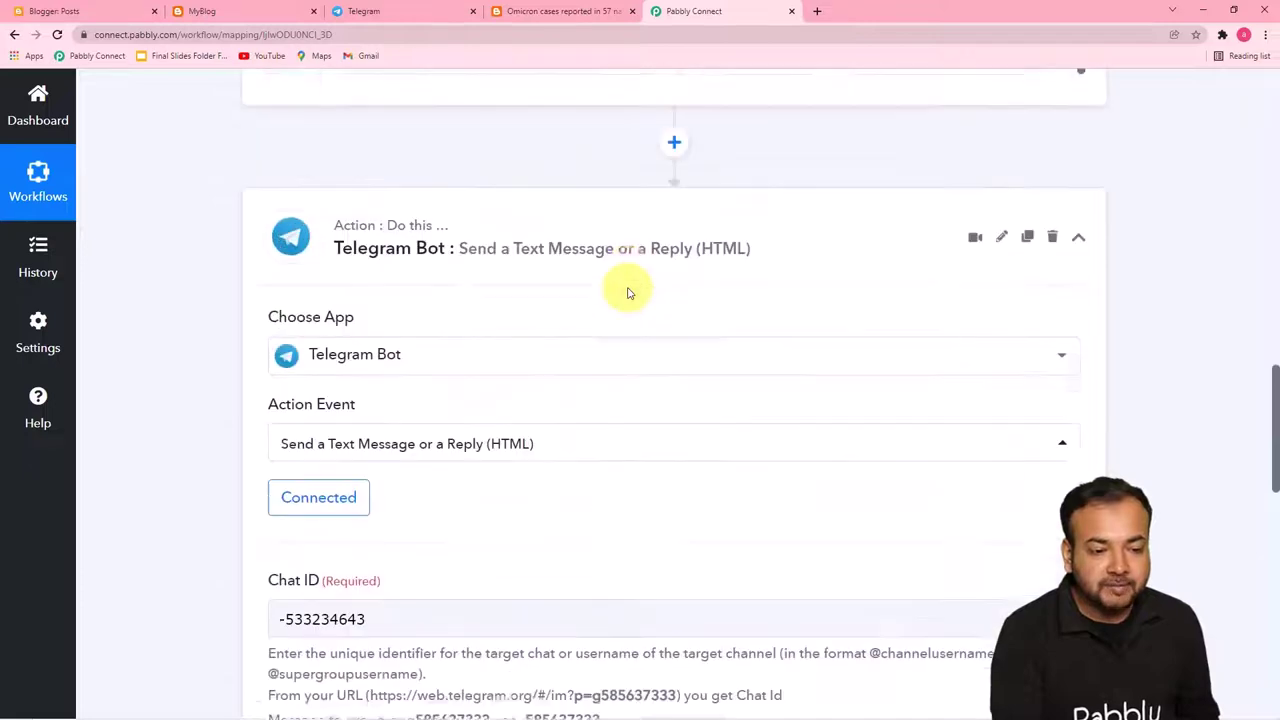
scroll(628, 292, up, 4)
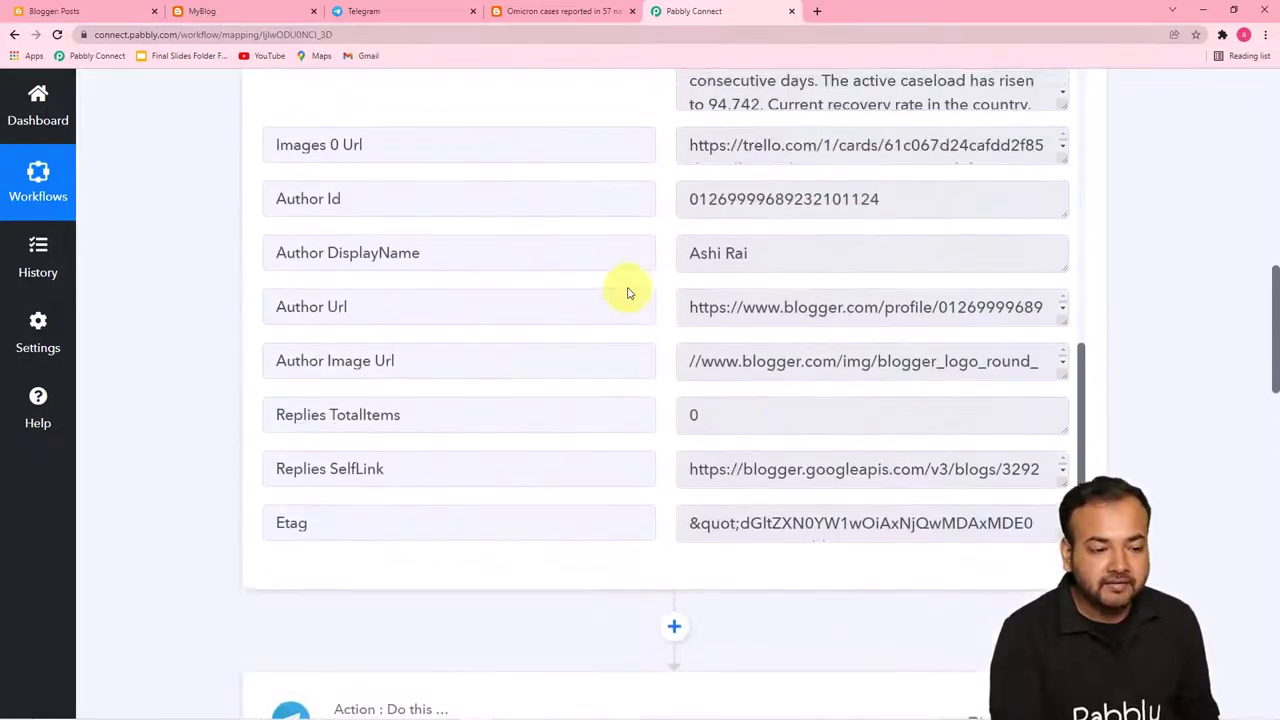
scroll(628, 292, up, 2)
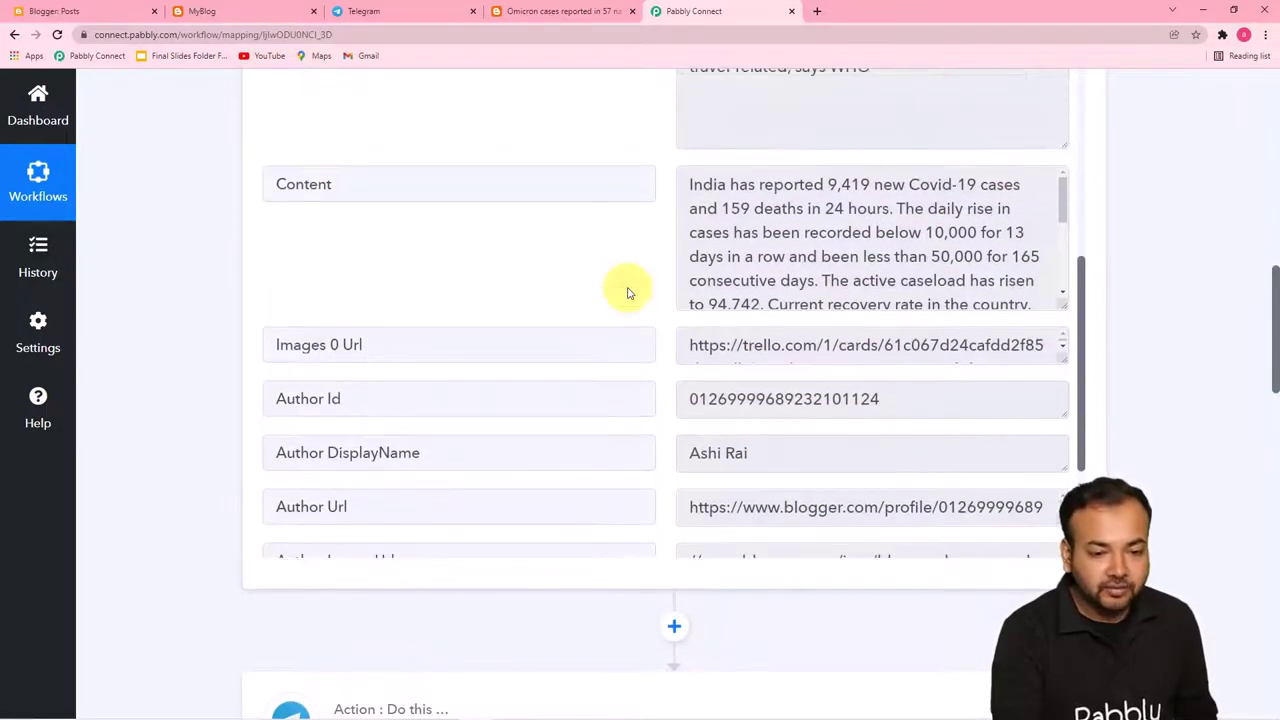
scroll(628, 292, up, 6)
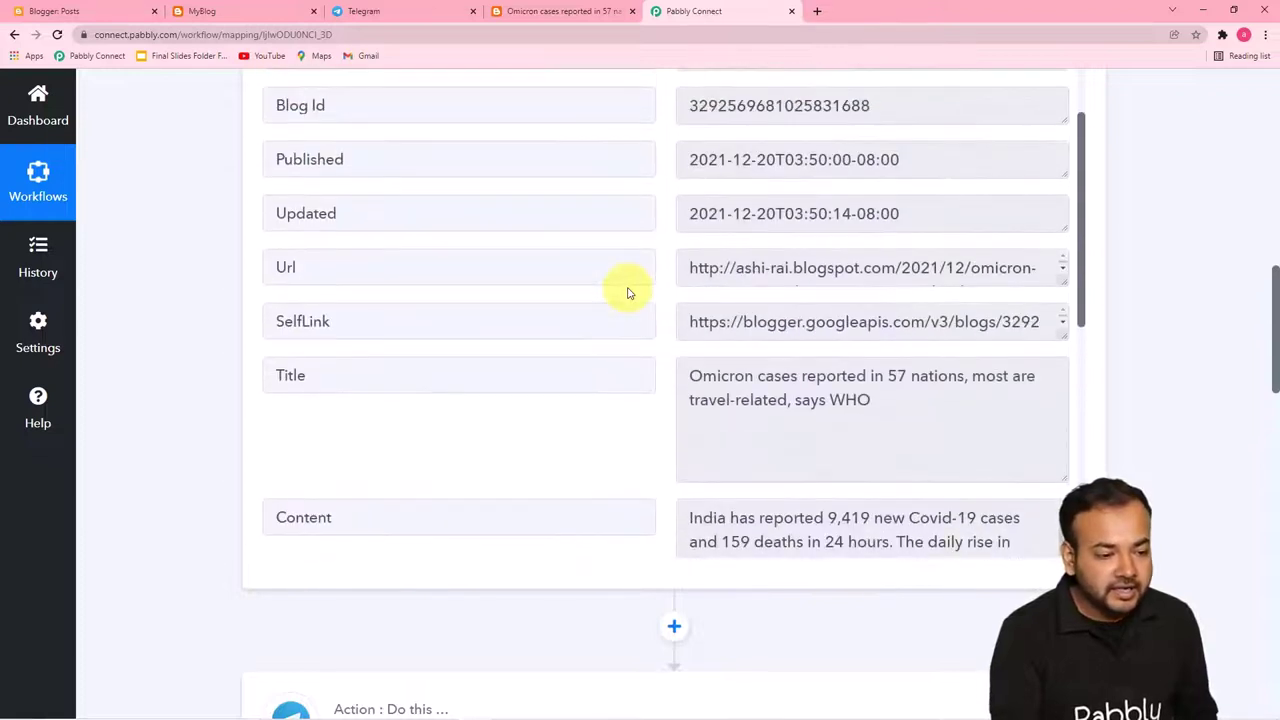
scroll(628, 292, down, 2)
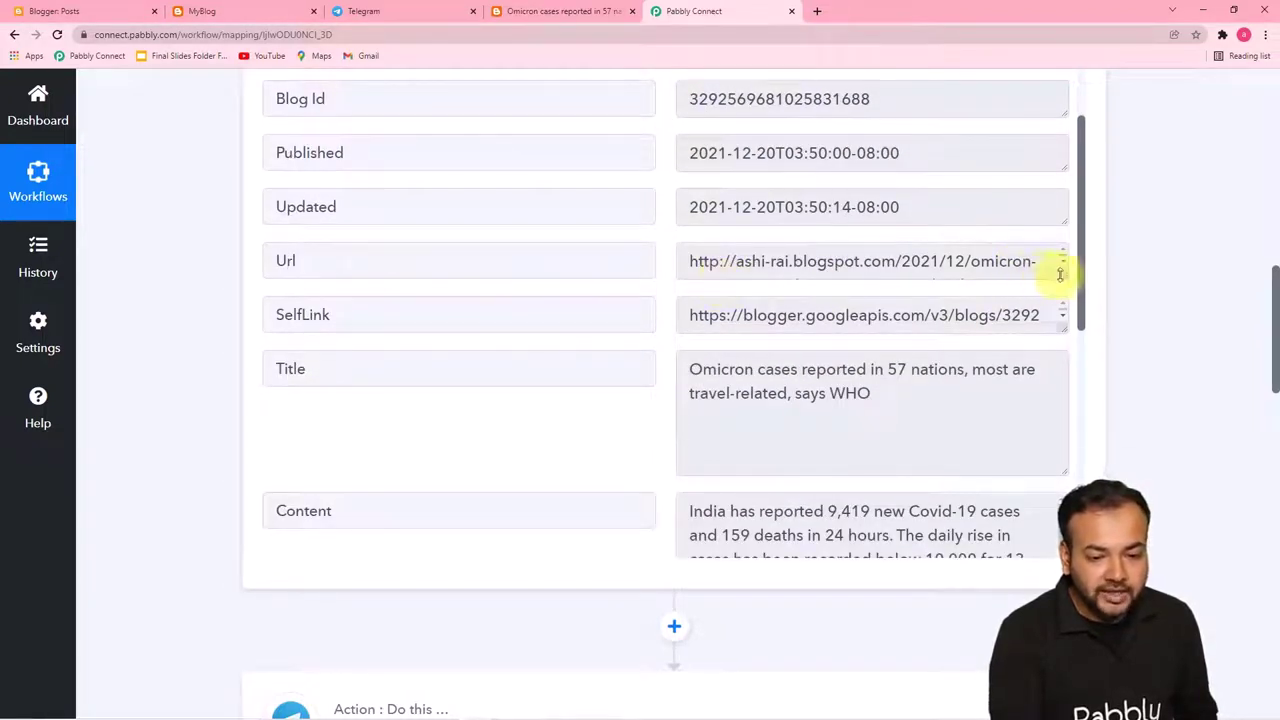
drag(1062, 279, 1063, 314)
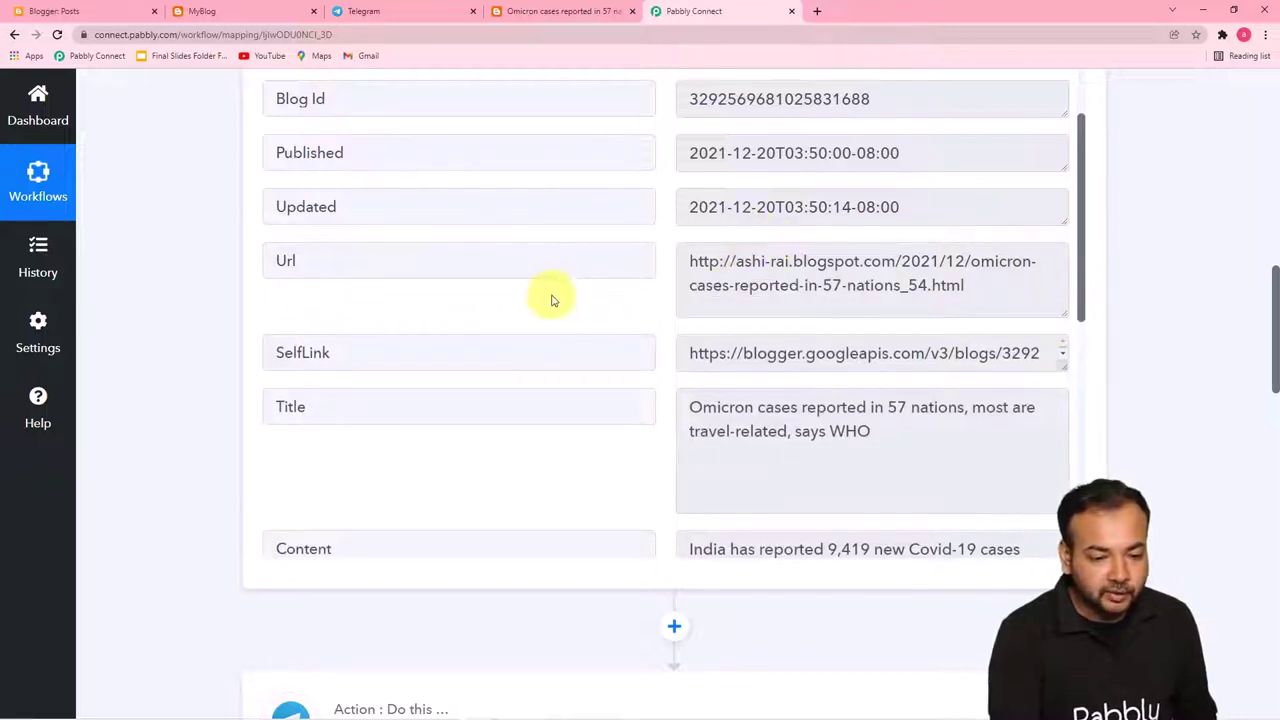
scroll(555, 310, down, 3)
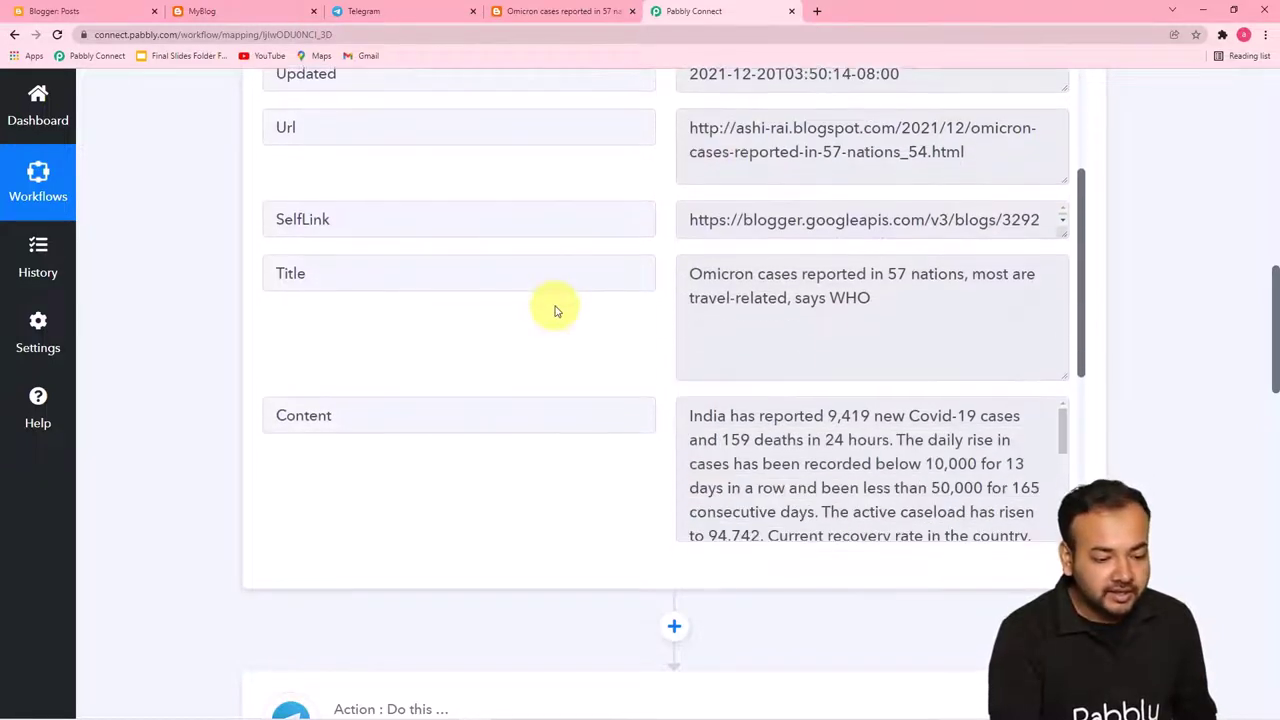
scroll(555, 310, down, 2)
scroll(553, 306, down, 1)
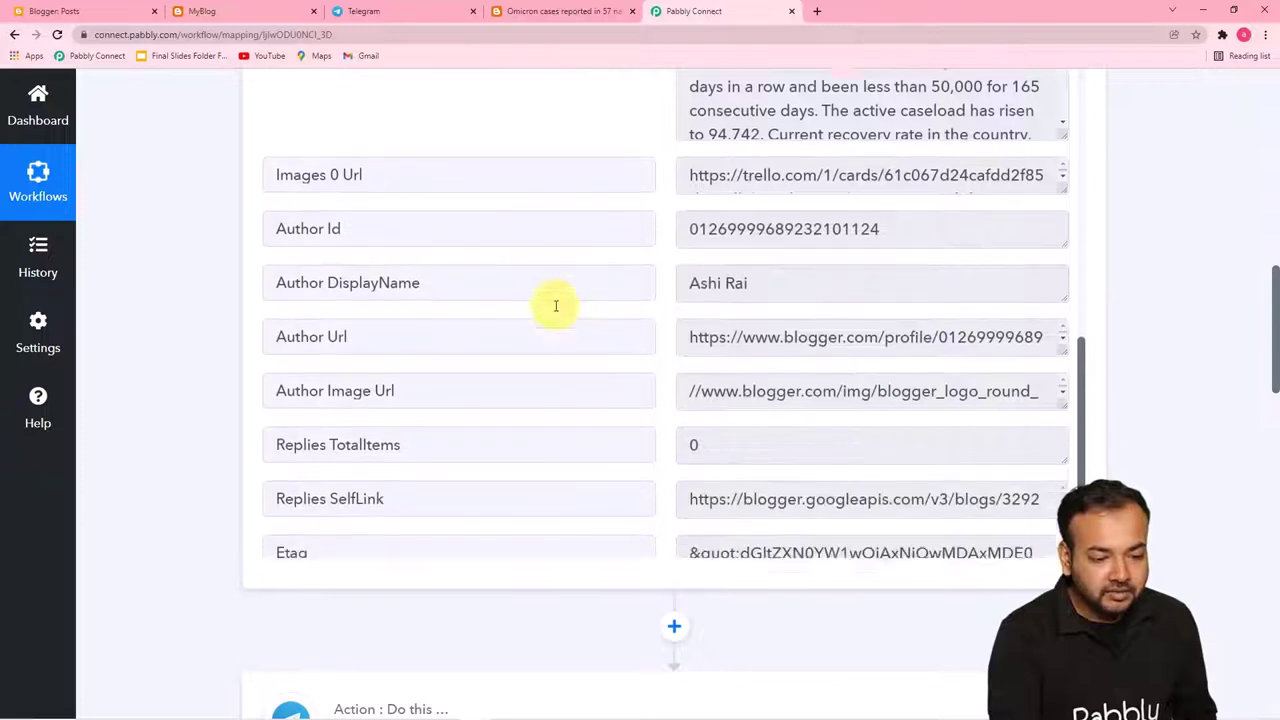
scroll(556, 306, up, 4)
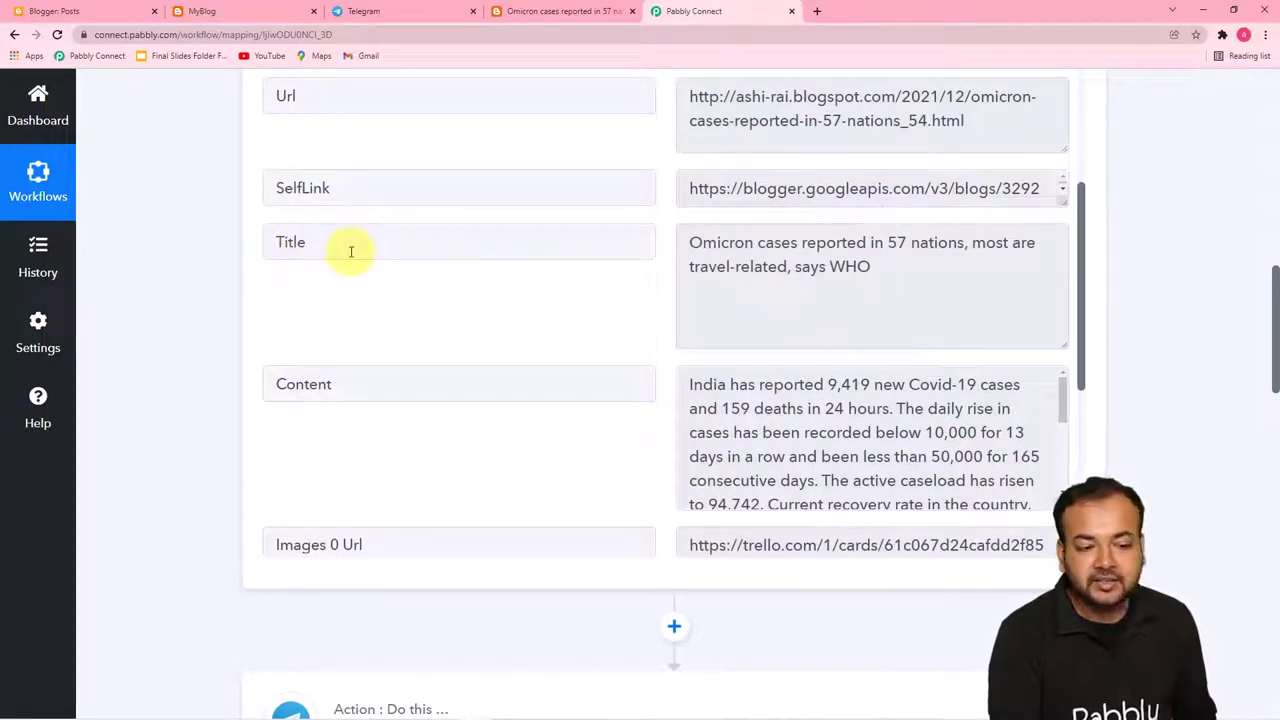
Map the Google Blogger Title into the Text Message after "The topic is:"
scroll(170, 268, down, 8)
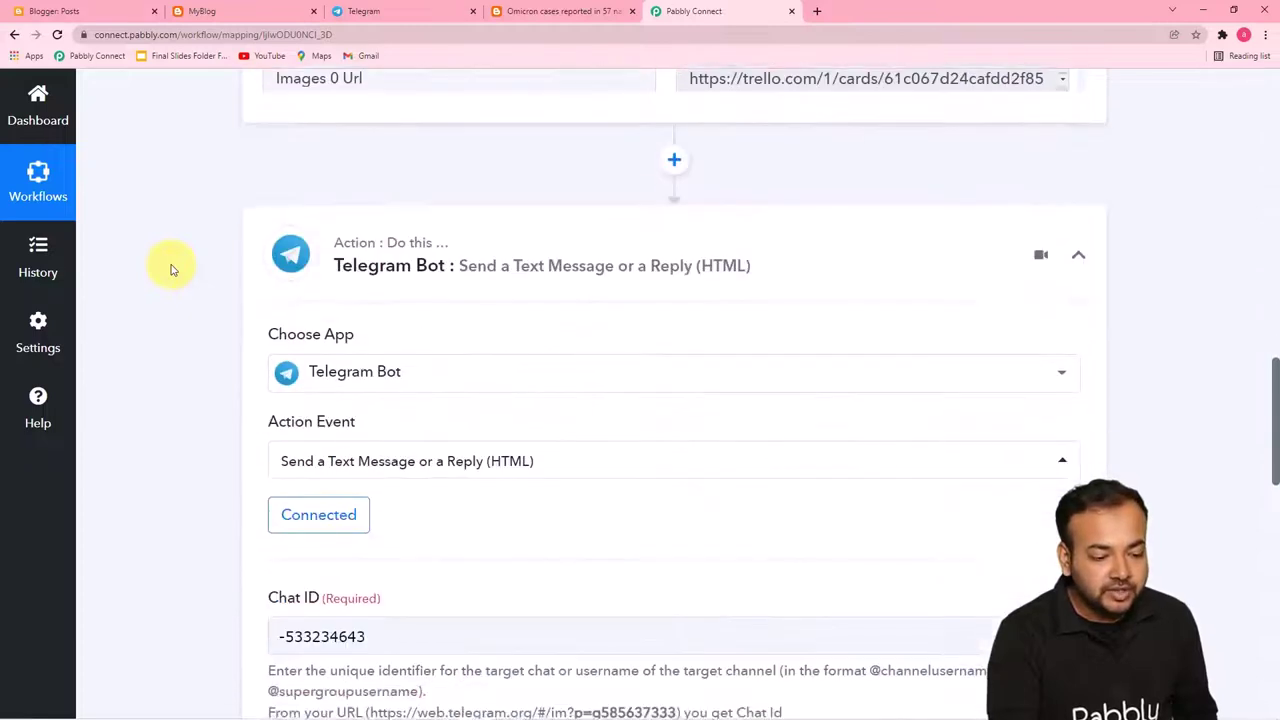
scroll(611, 469, down, 2)
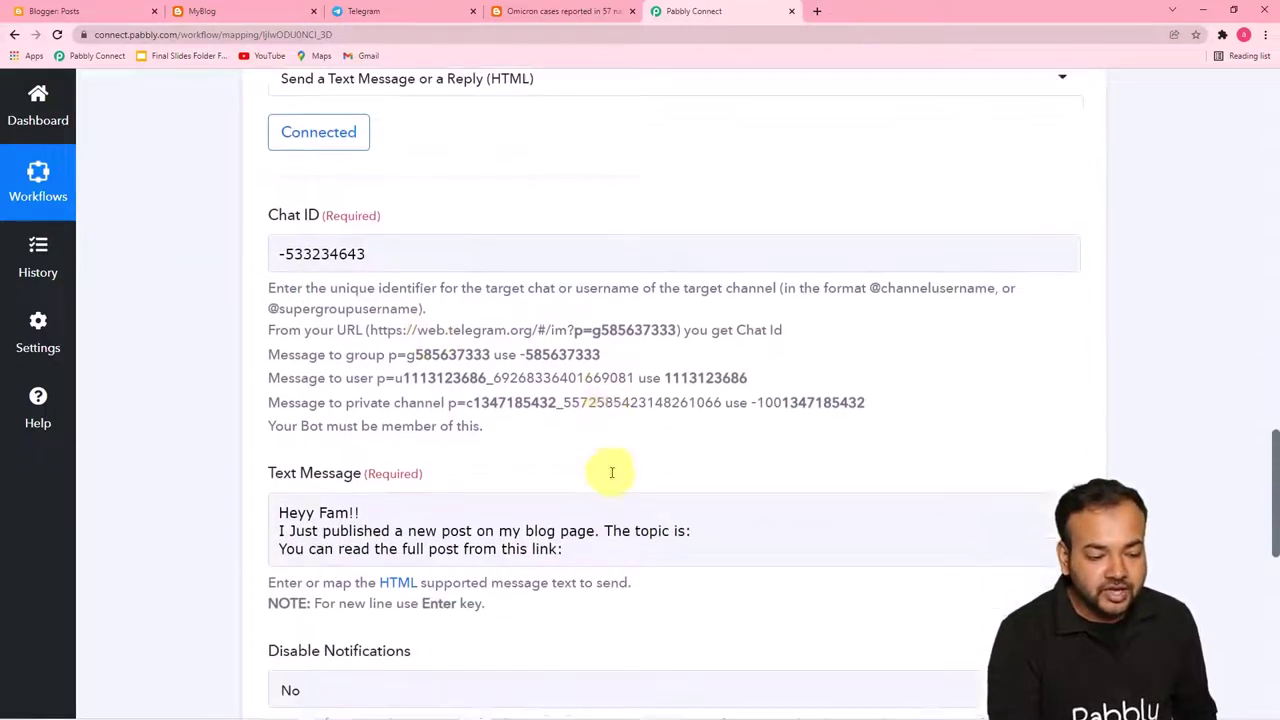
click(700, 381)
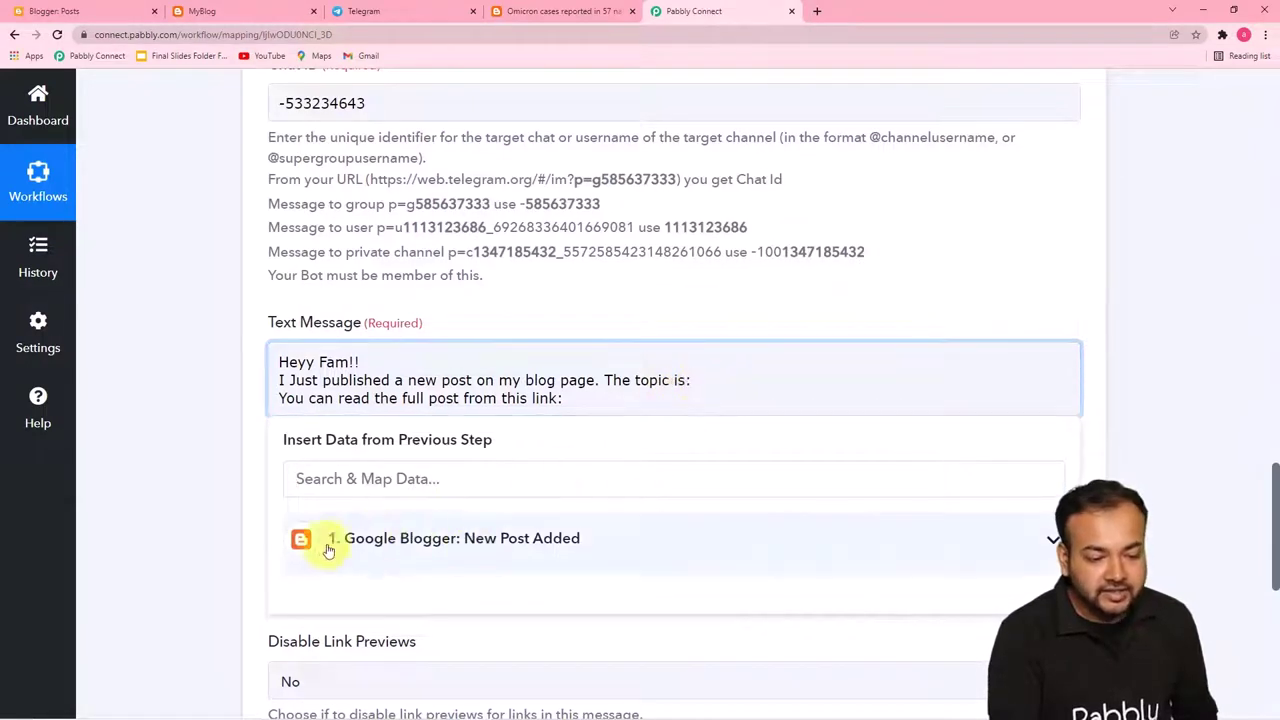
scroll(522, 548, down, 2)
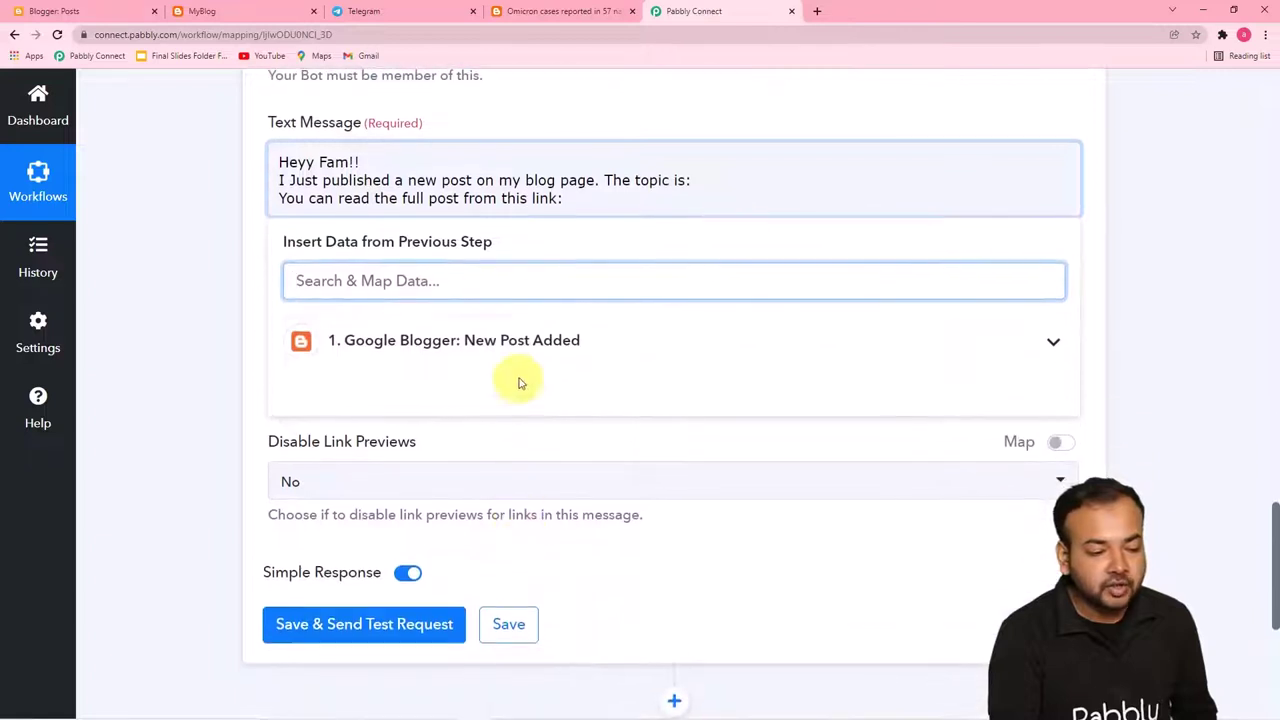
click(526, 352)
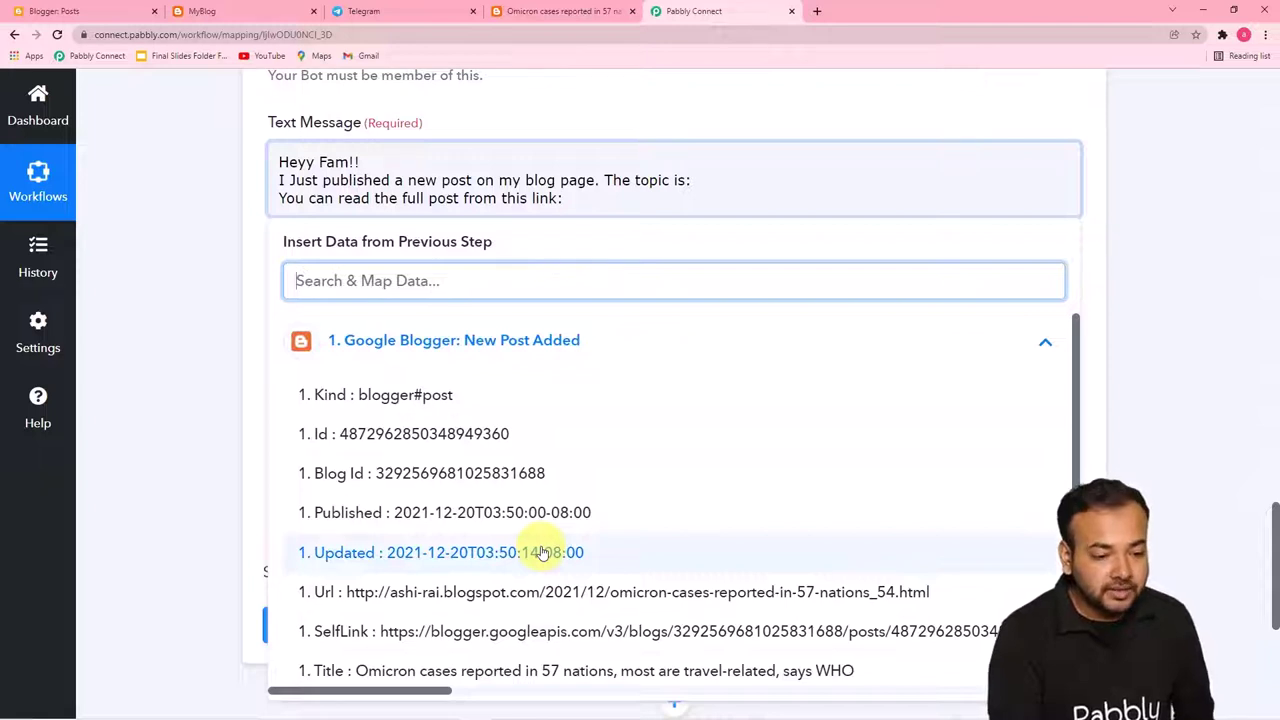
scroll(537, 548, down, 3)
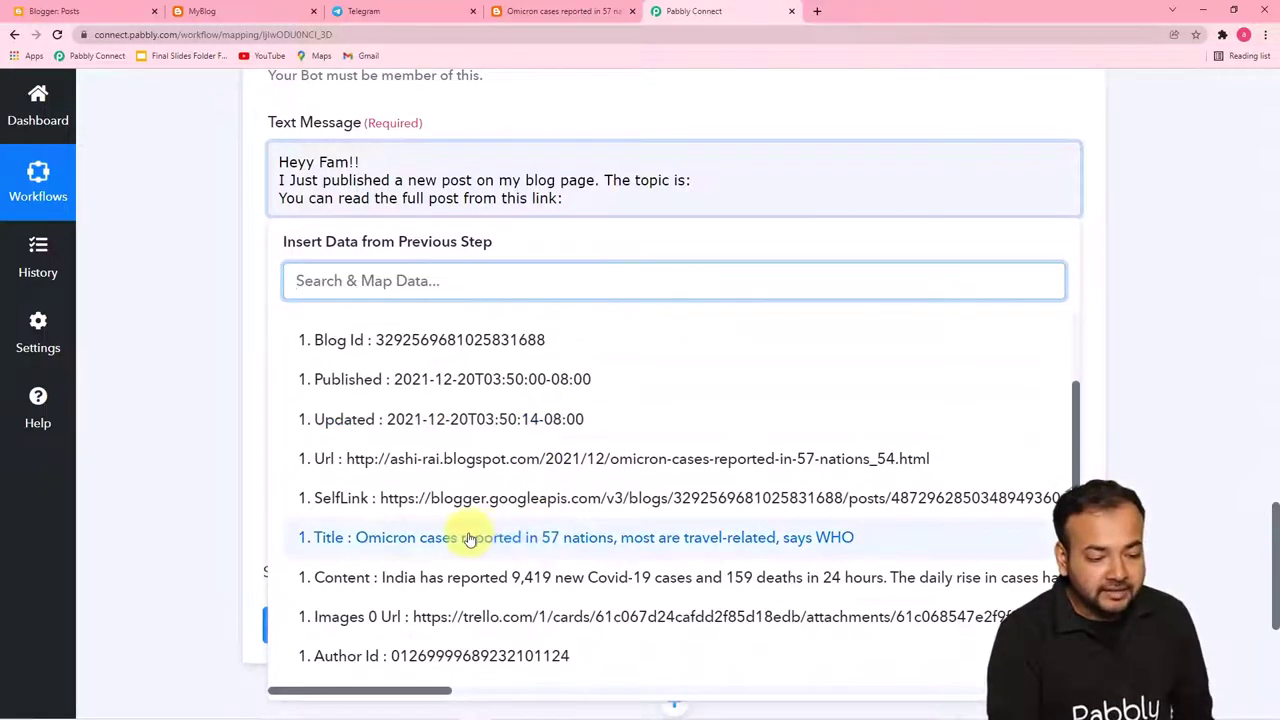
click(470, 540)
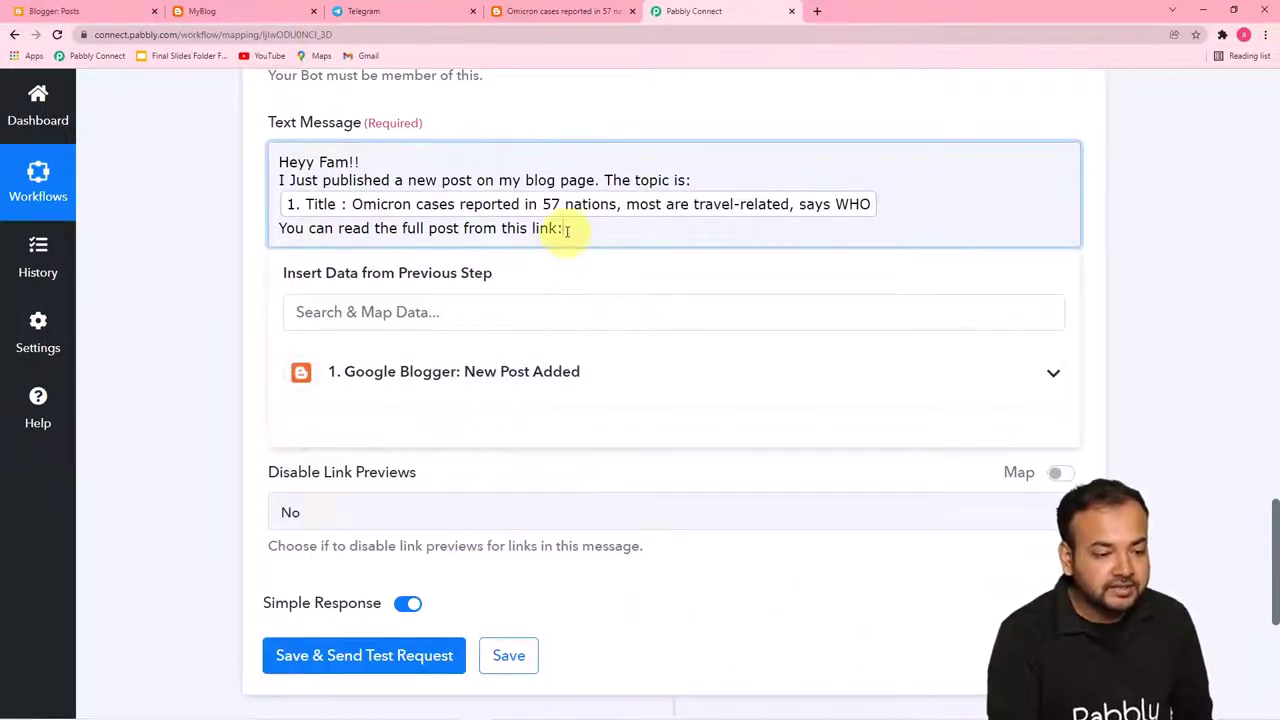
Map the Google Blogger Url into the Text Message after "You can read the full post from this link:"
click(512, 380)
scroll(514, 545, down, 3)
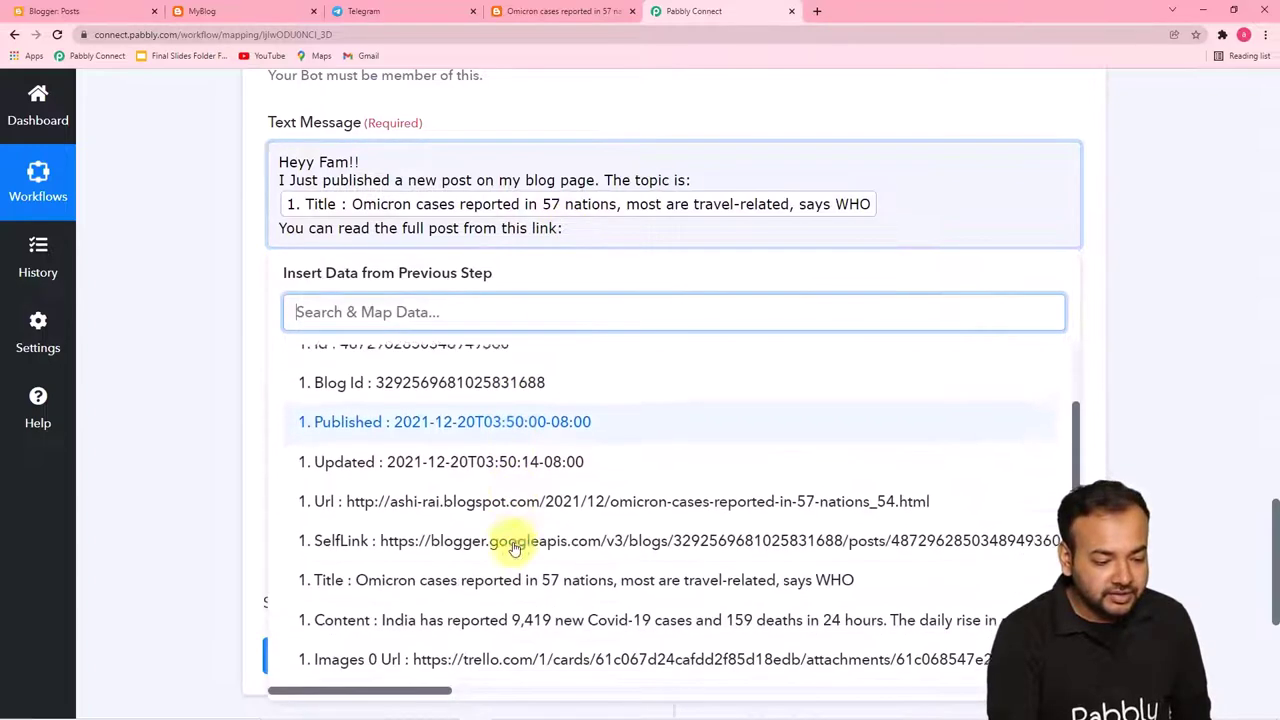
click(383, 492)
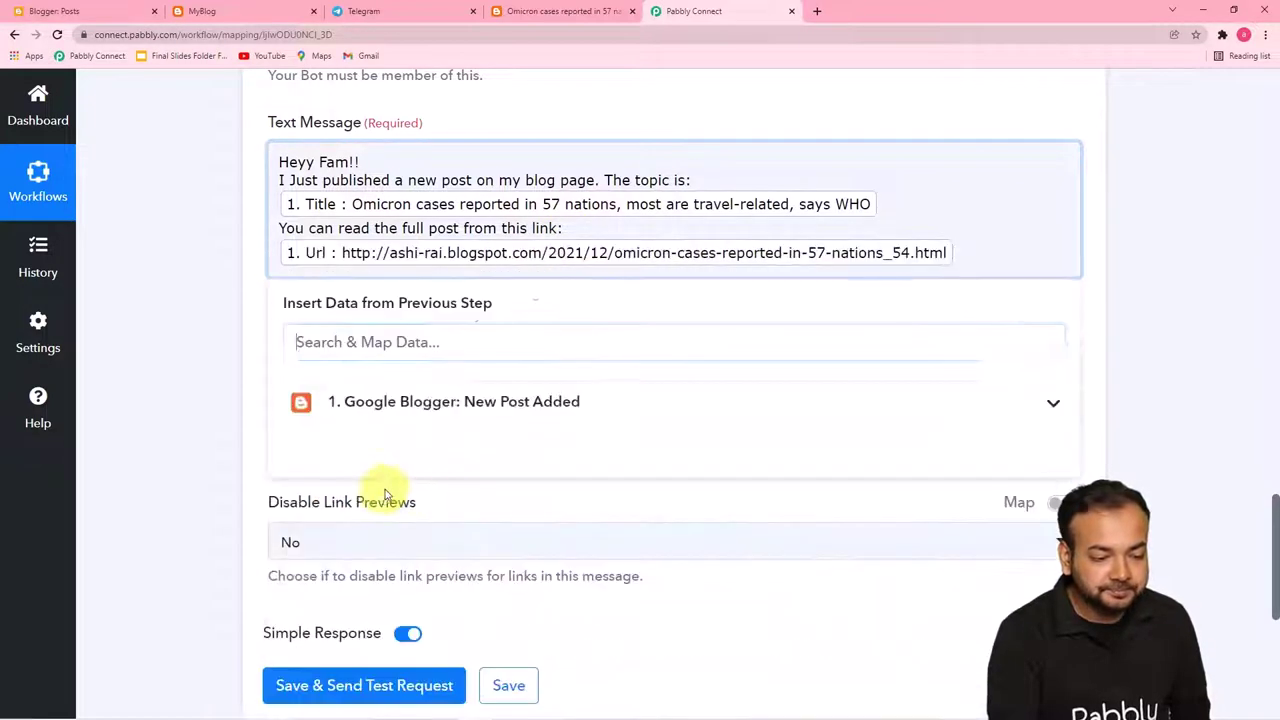
Set both Disable Notifications and Disable Link Previews to Yes for the Telegram message
scroll(224, 362, down, 3)
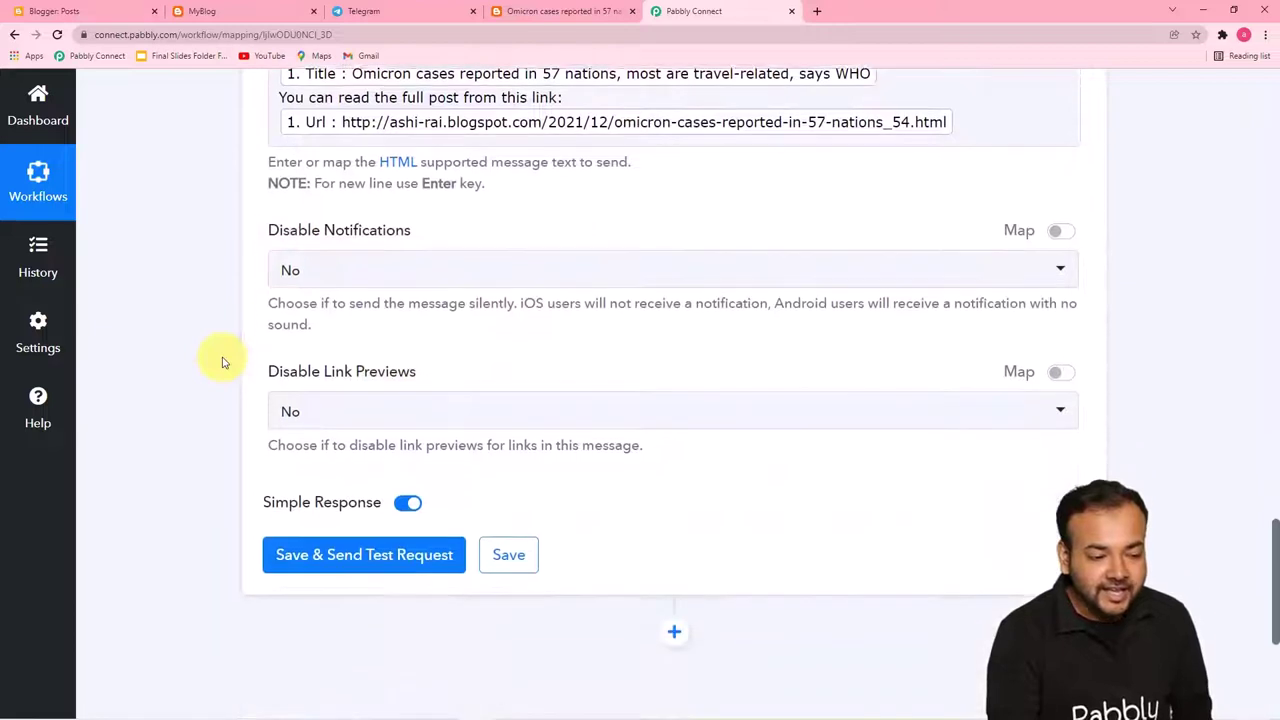
click(483, 280)
click(215, 300)
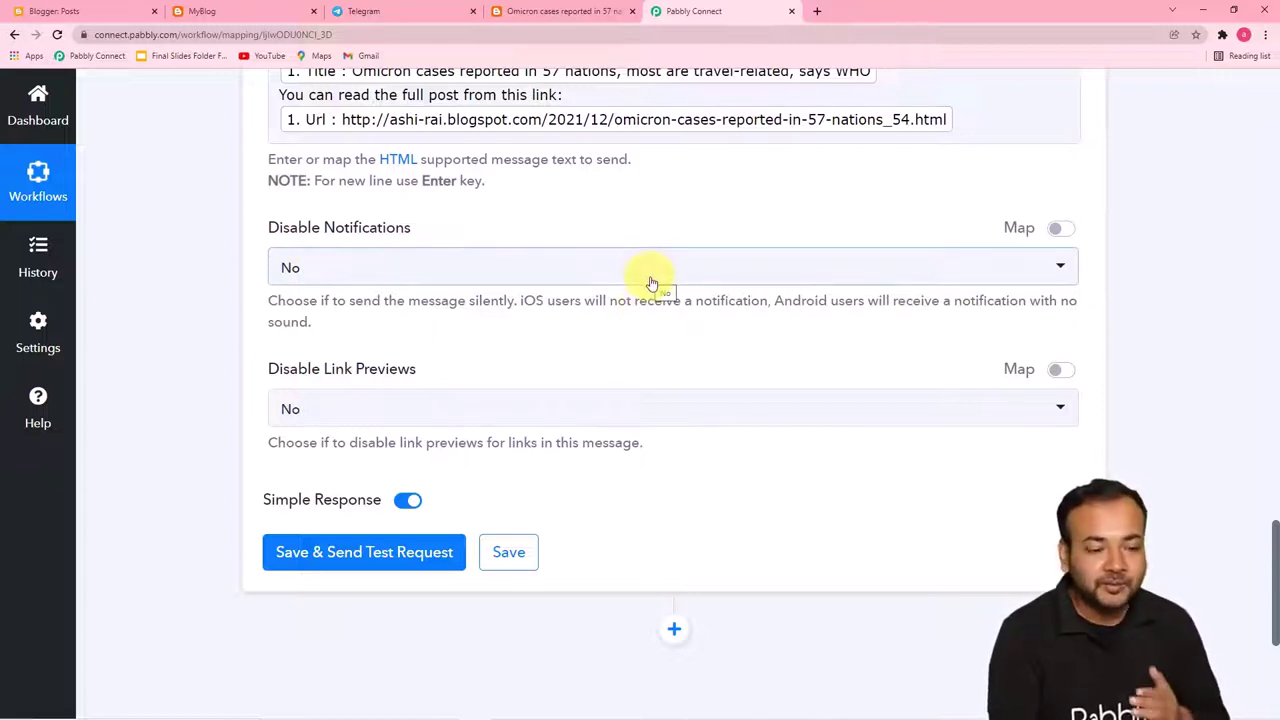
click(525, 280)
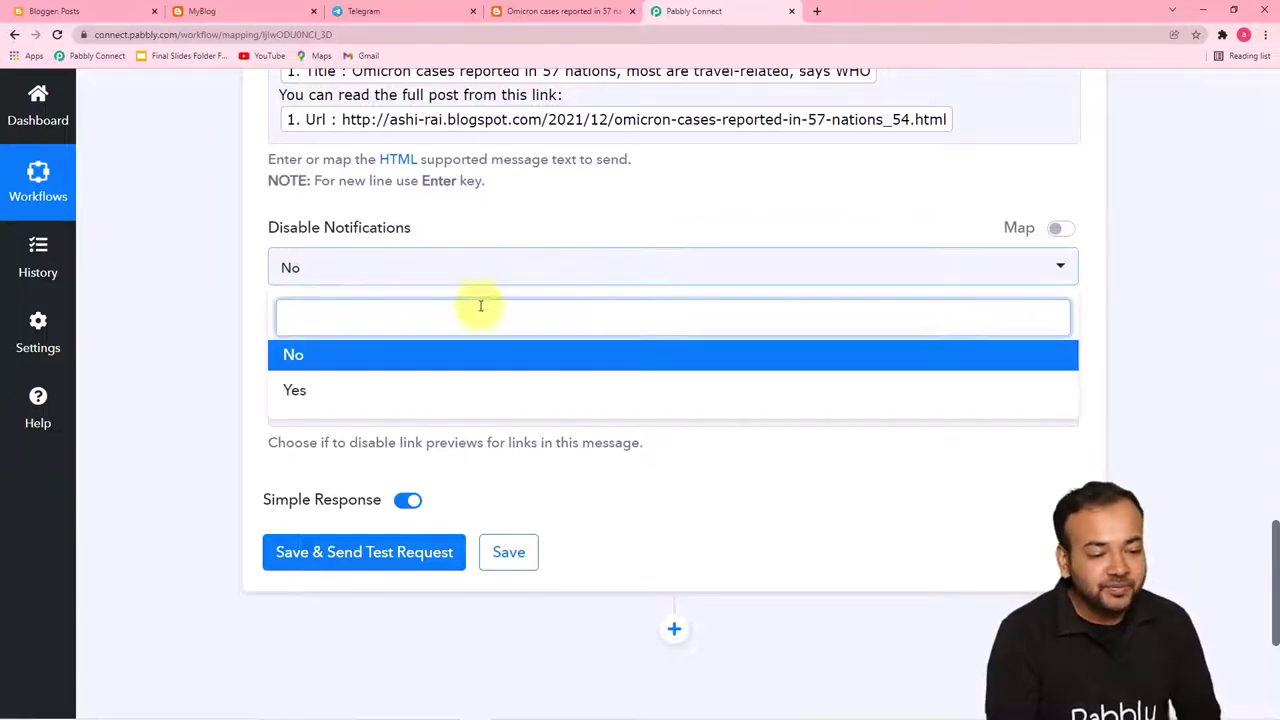
click(310, 392)
scroll(236, 345, down, 1)
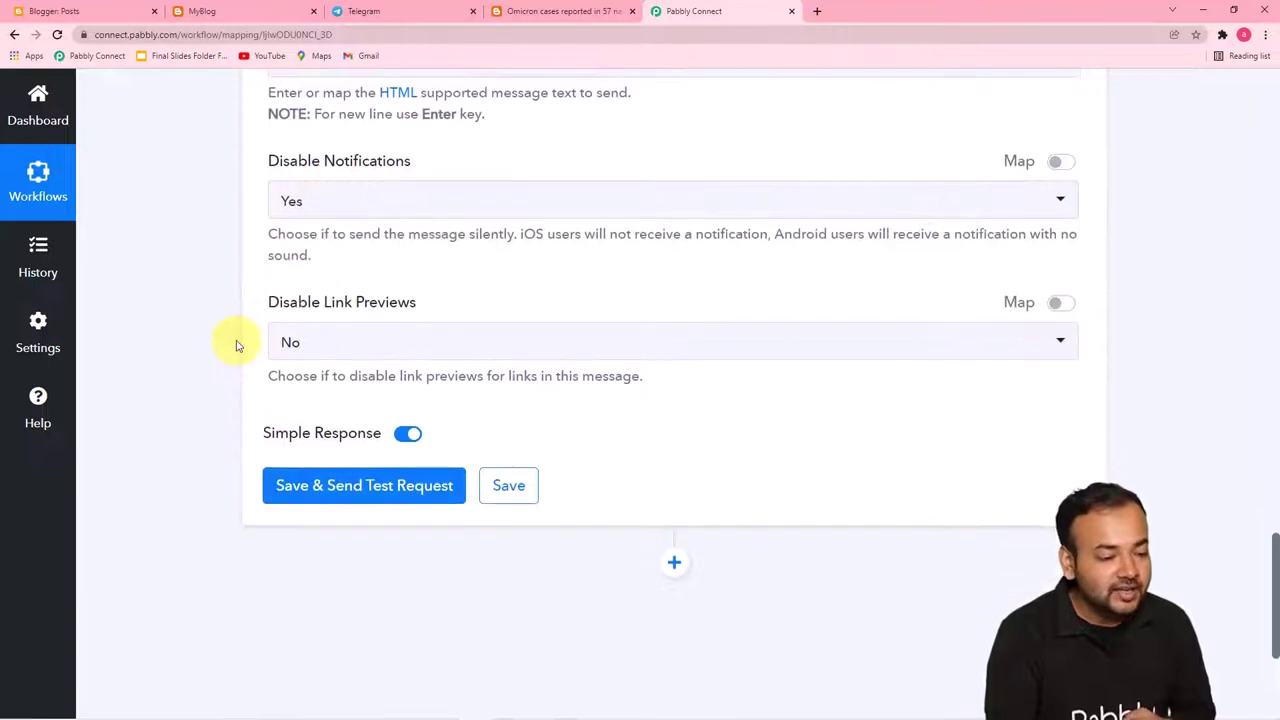
click(371, 340)
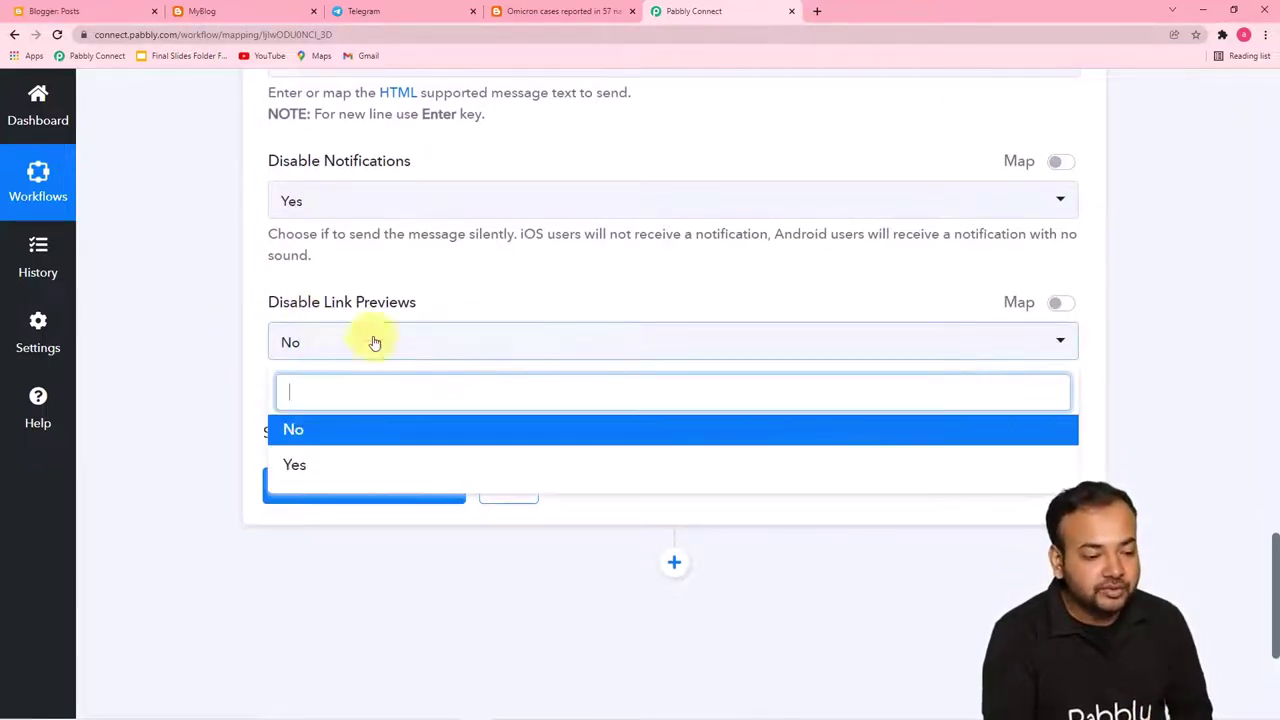
click(300, 460)
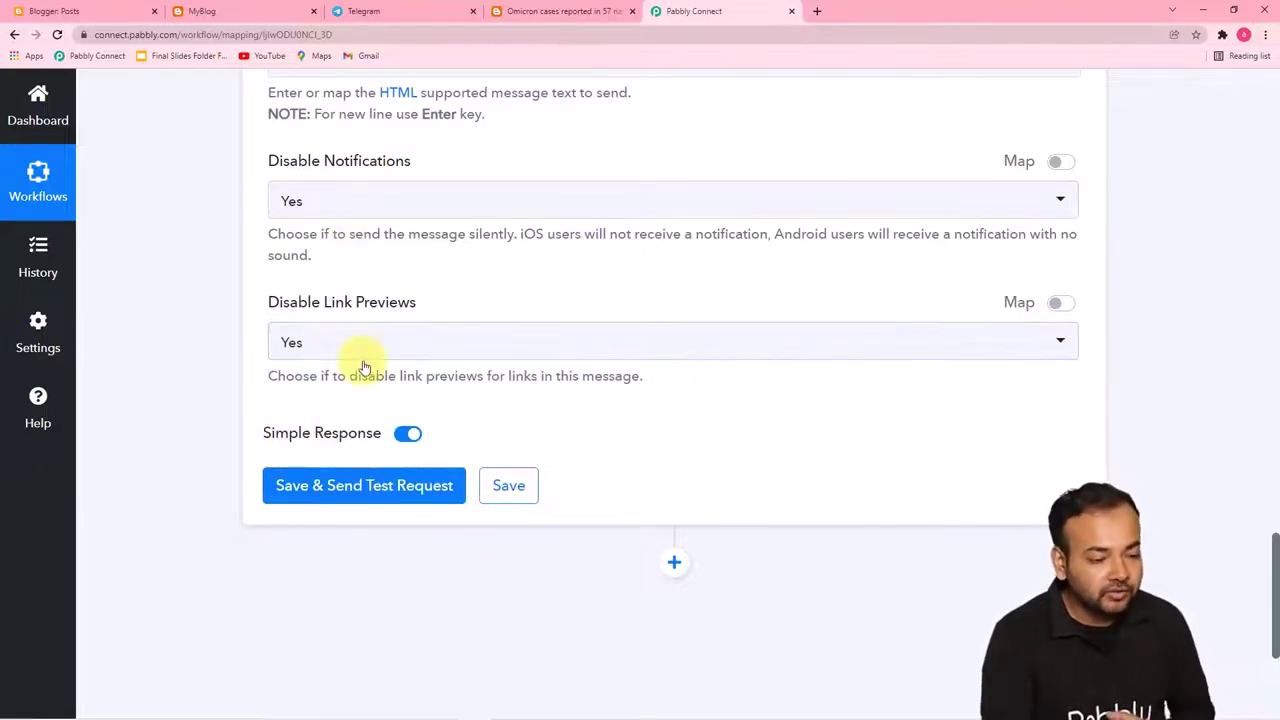
Save the Telegram Bot action with a test request, review its response, and switch to Telegram to check the group message
click(287, 488)
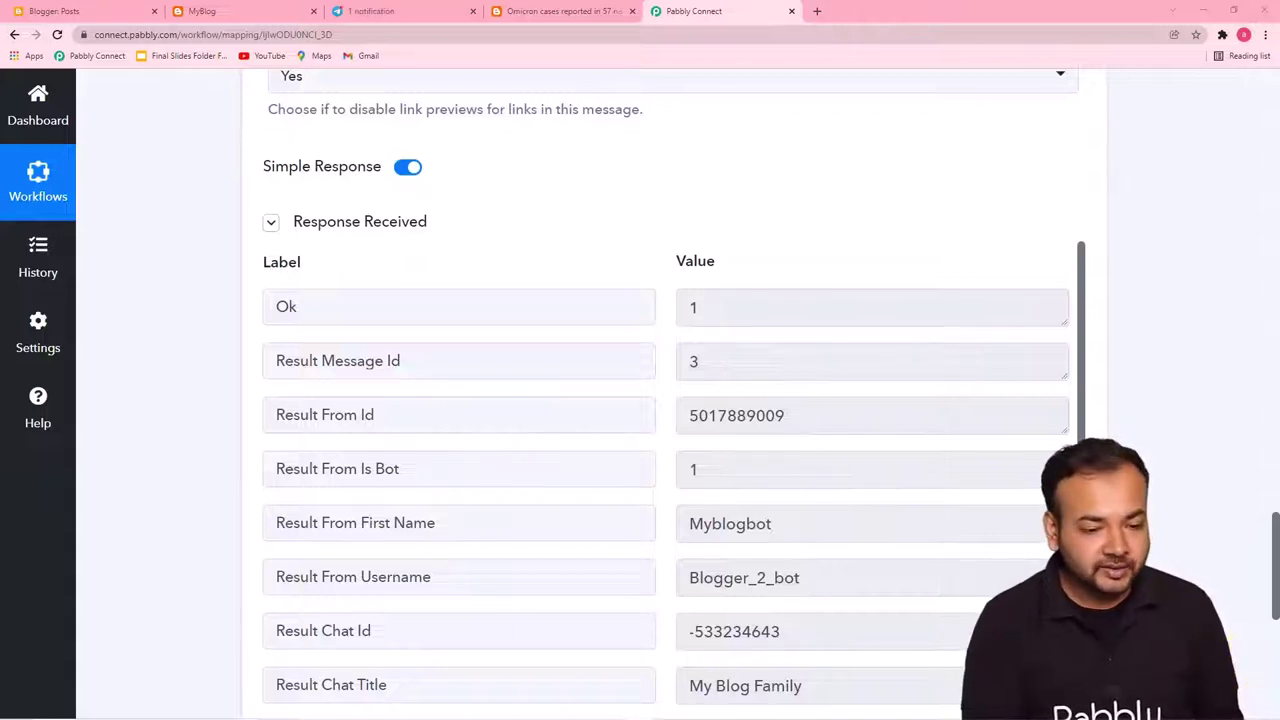
scroll(991, 514, down, 4)
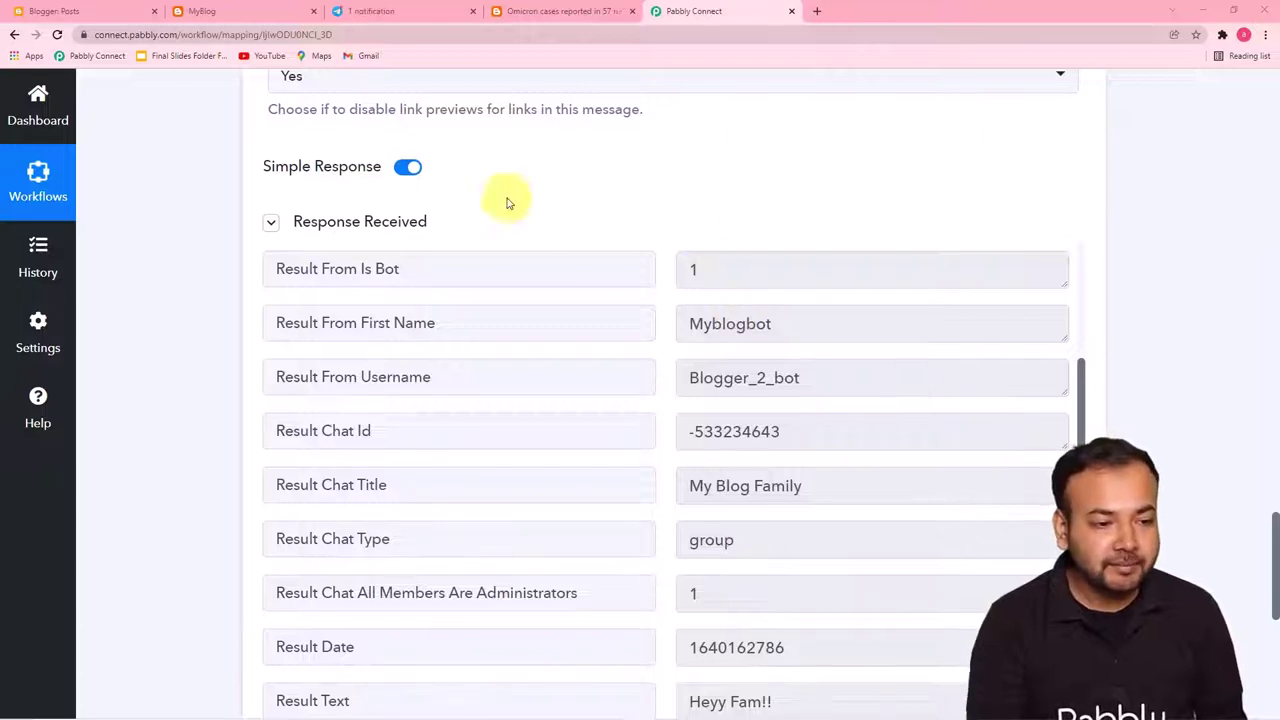
click(390, 14)
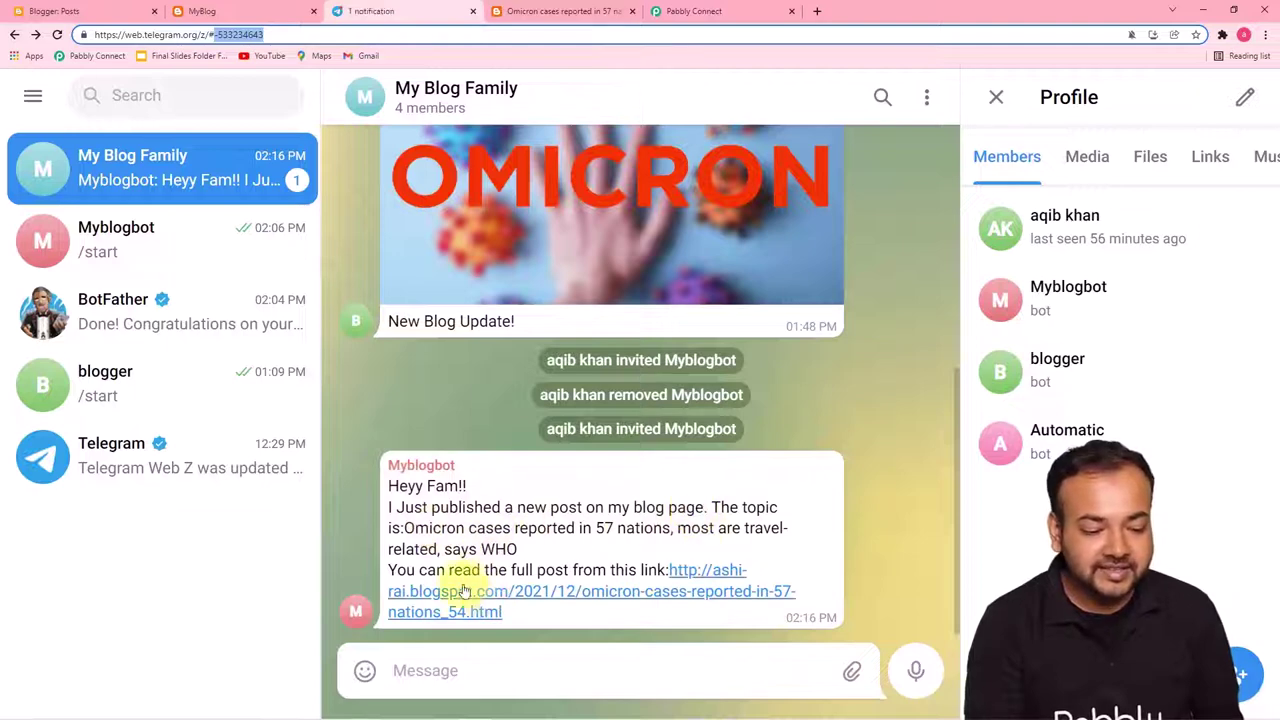
Switch back to Pabbly Connect, review the mapped Text Message, and save the Telegram Bot action
click(680, 18)
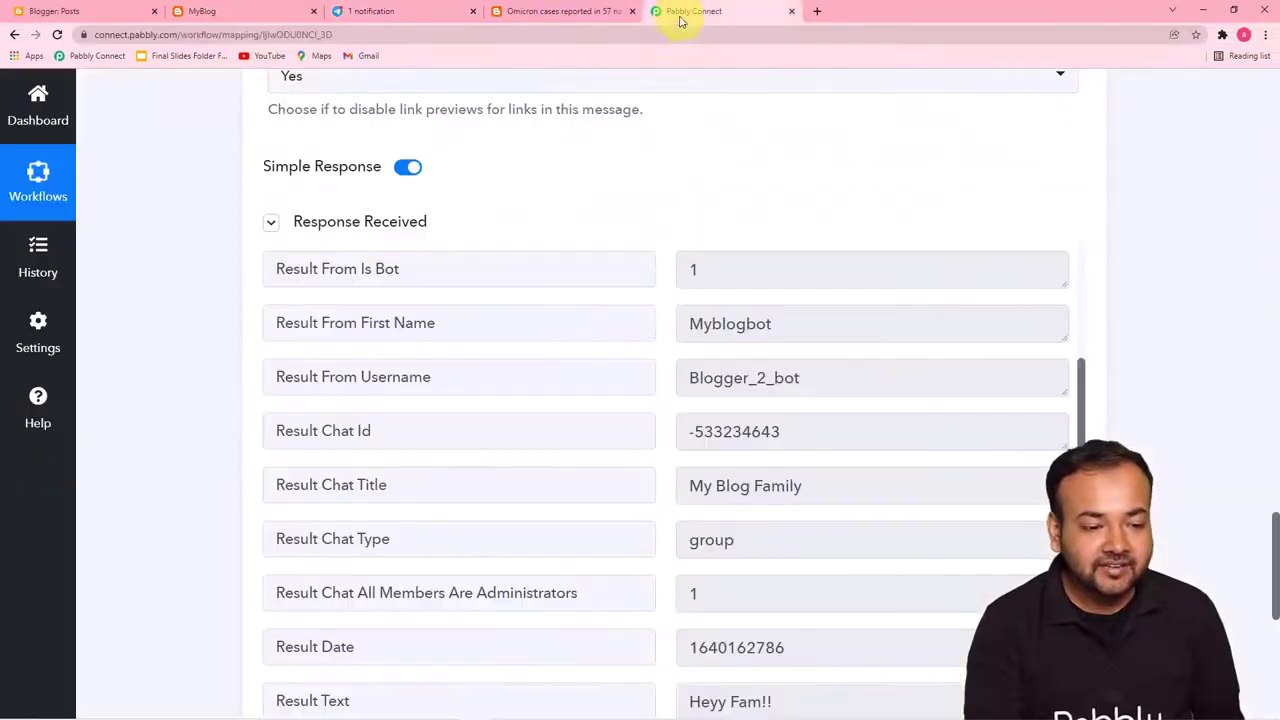
scroll(509, 229, up, 6)
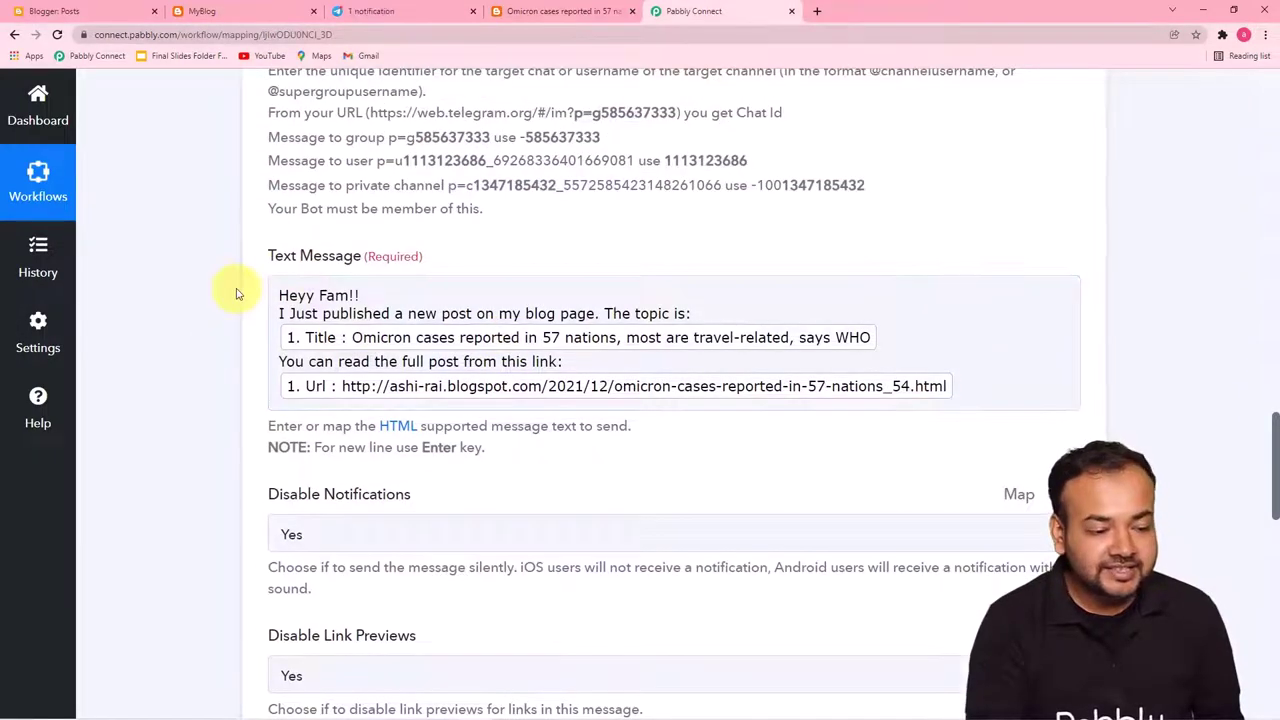
scroll(236, 293, down, 10)
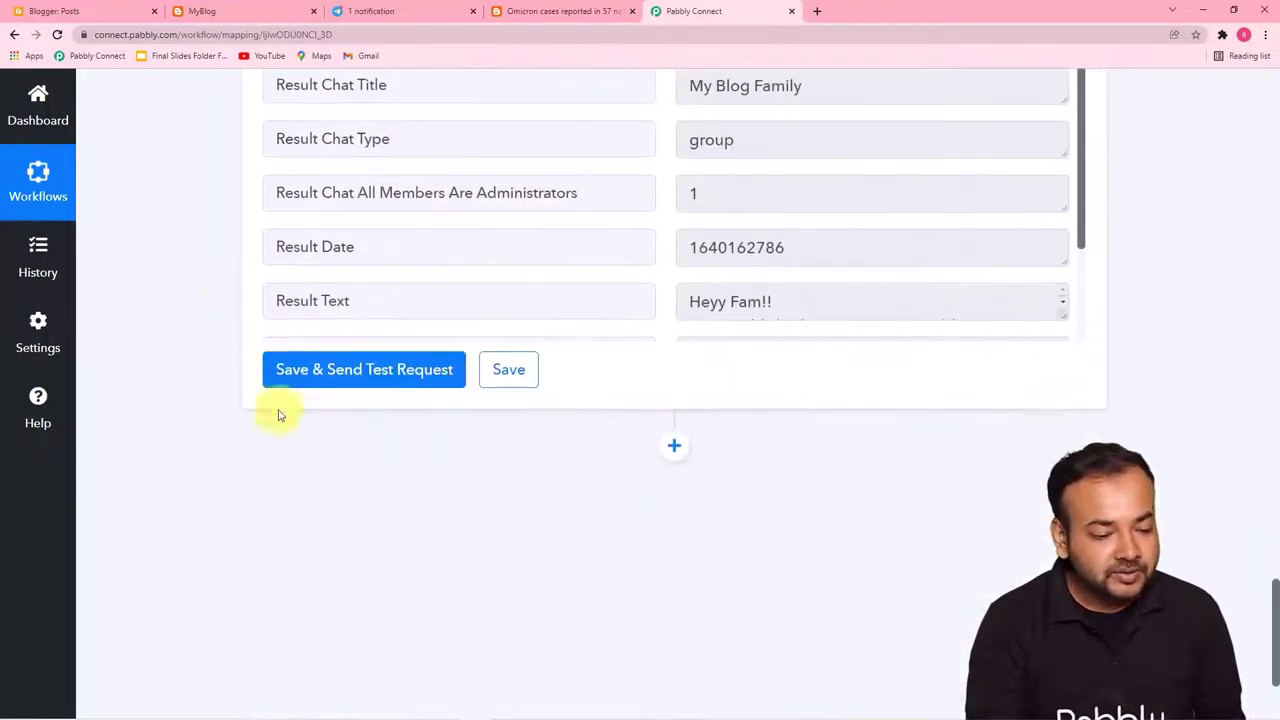
click(508, 369)
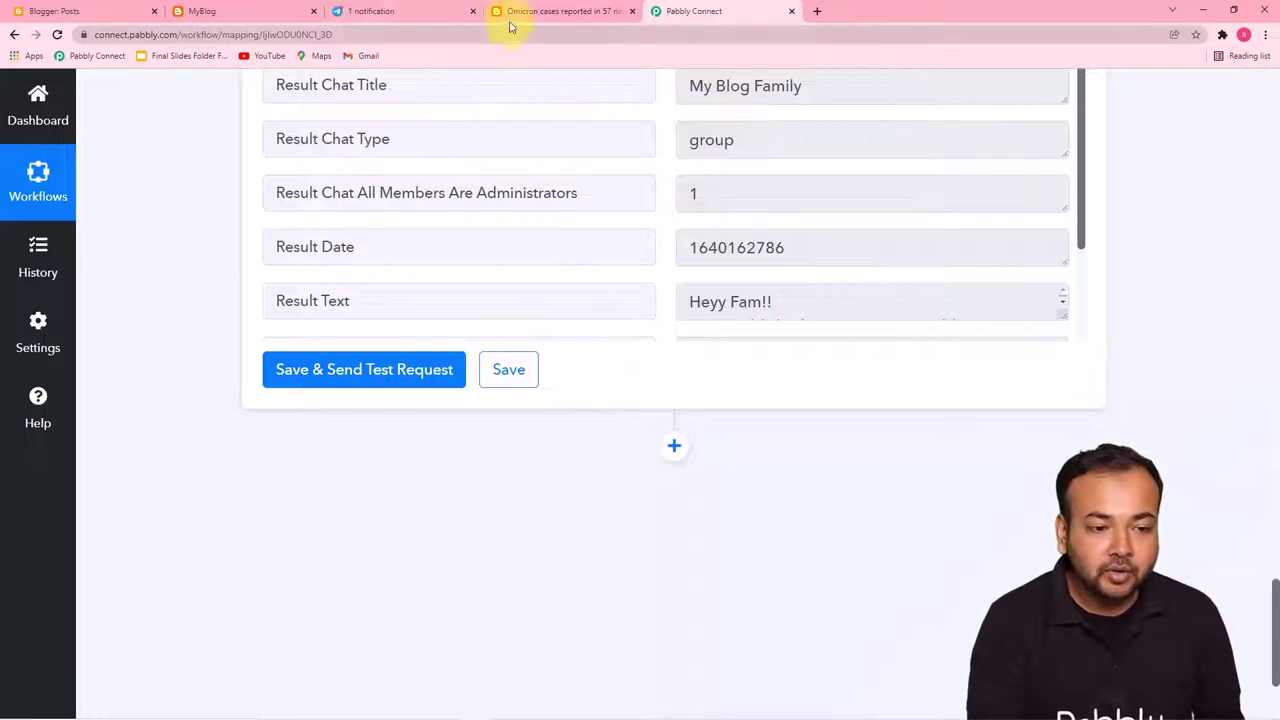
Check the image in the published Omicron post on the blog page, and return to Pabbly Connect
click(528, 14)
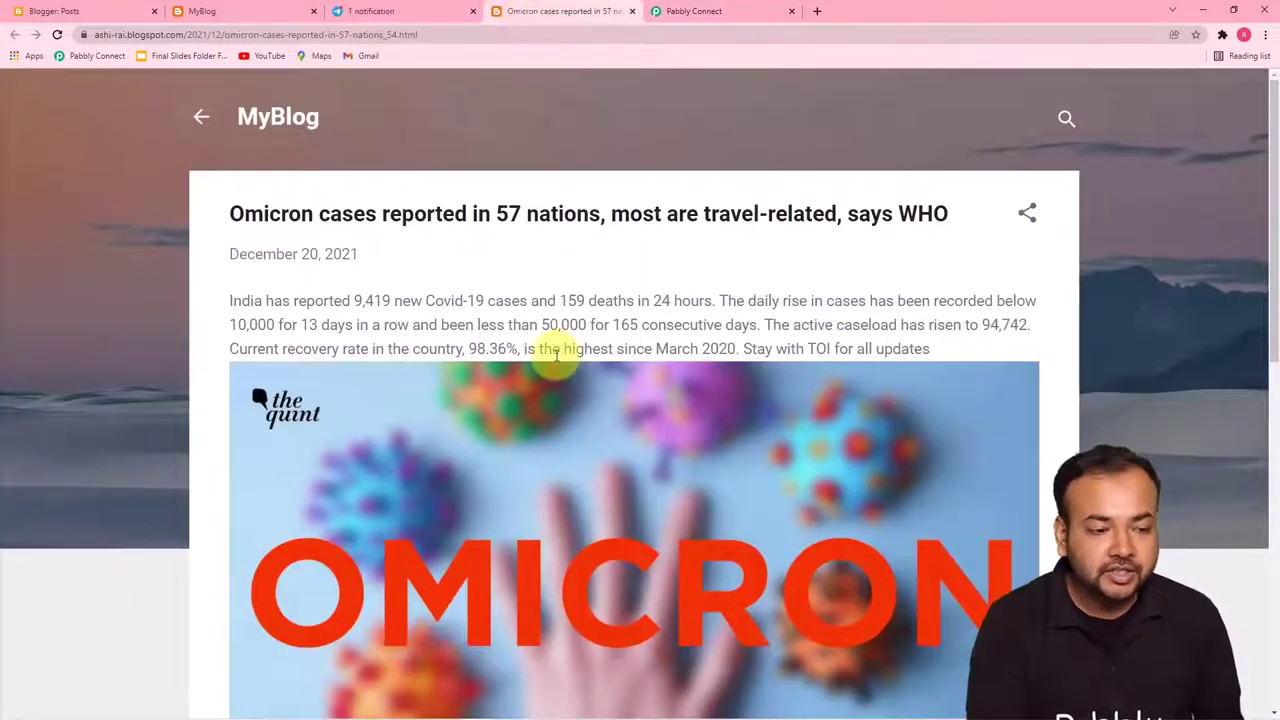
scroll(556, 352, down, 5)
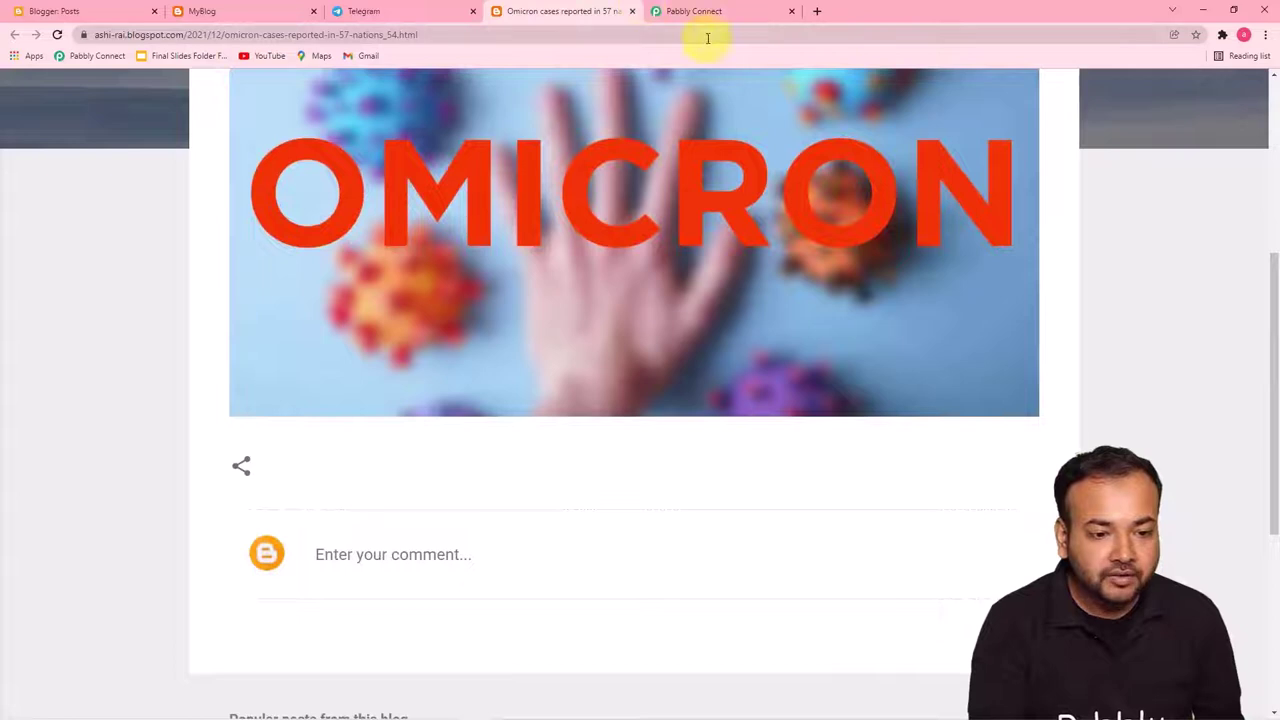
click(705, 12)
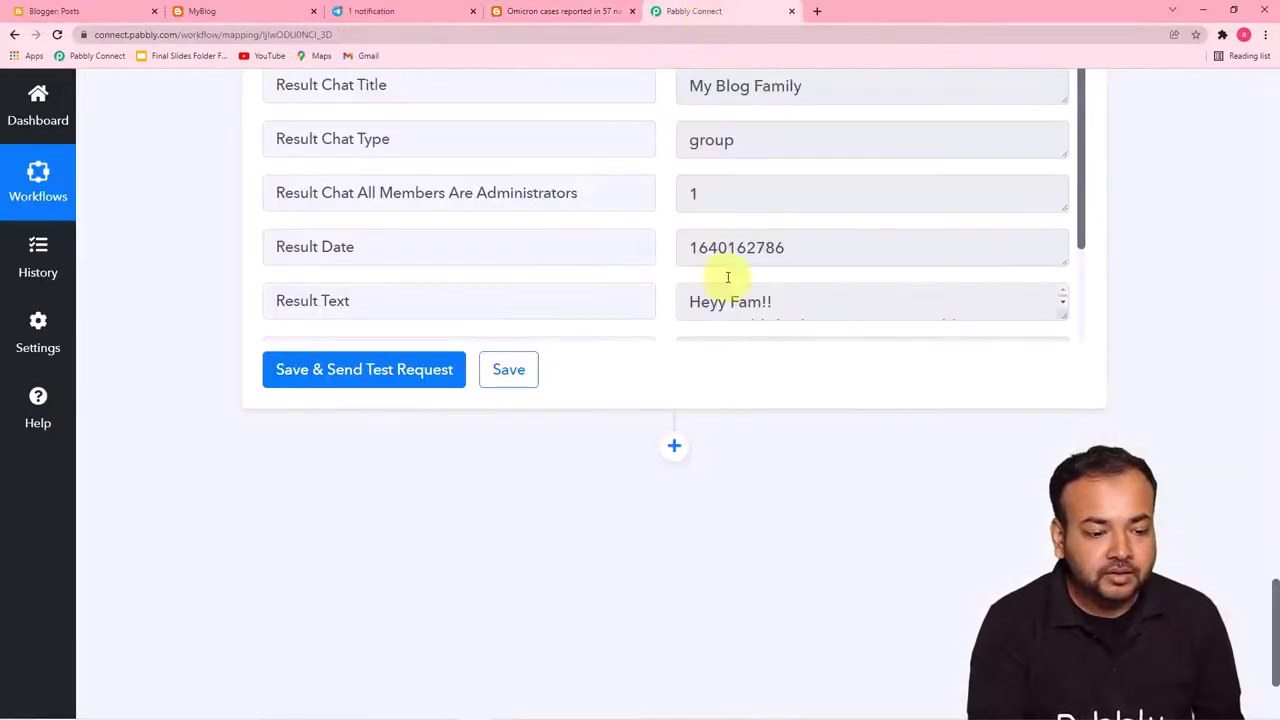
Add another action step at the end of the workflow with Telegram Bot as its app
click(674, 450)
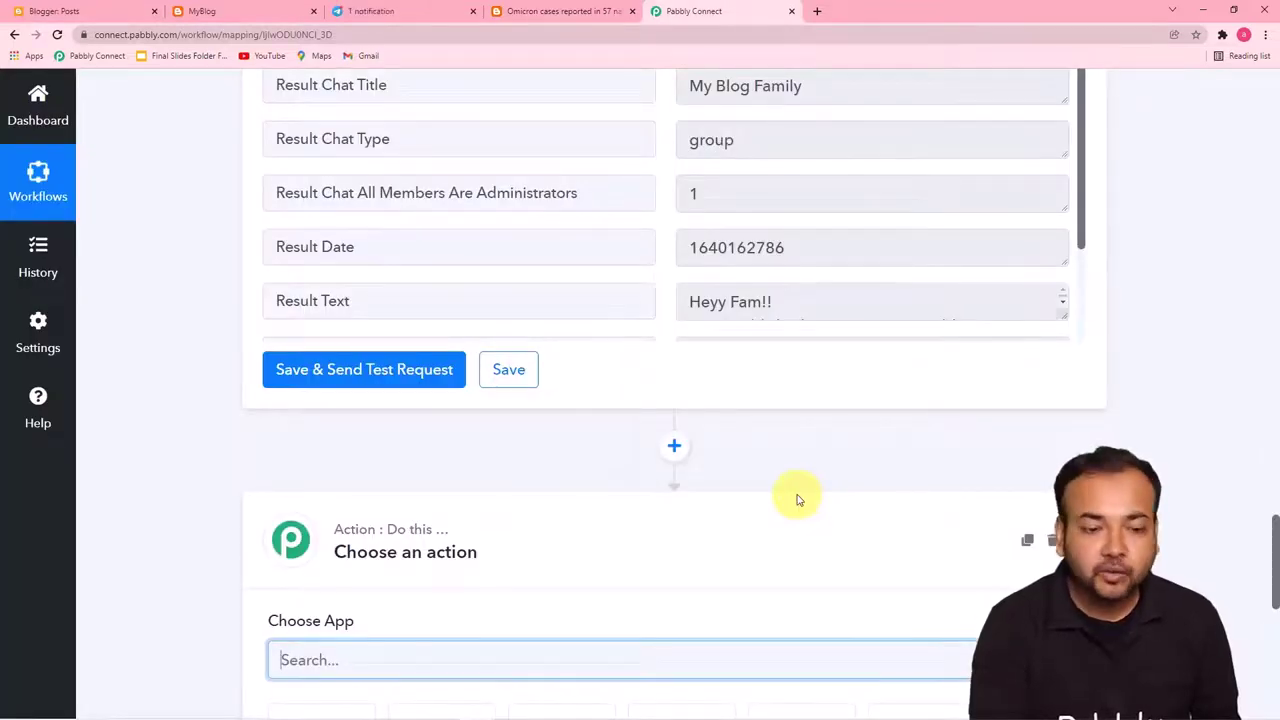
scroll(796, 500, down, 3)
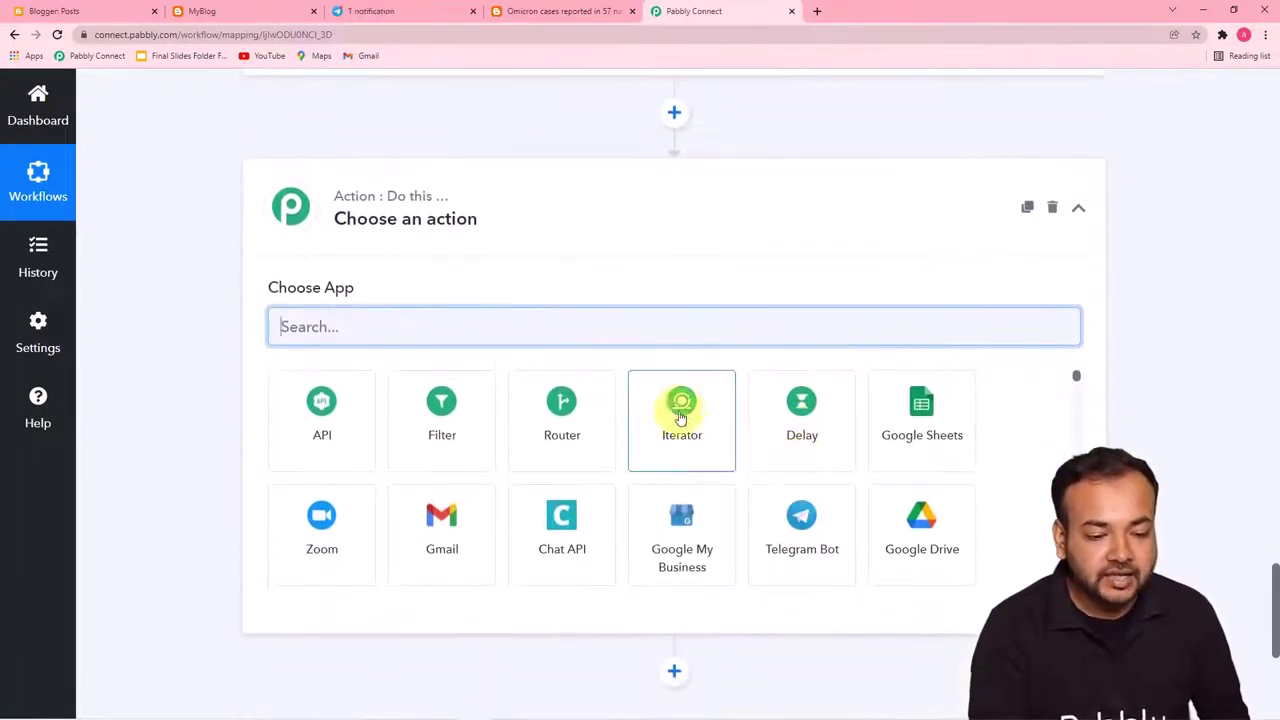
text(e)
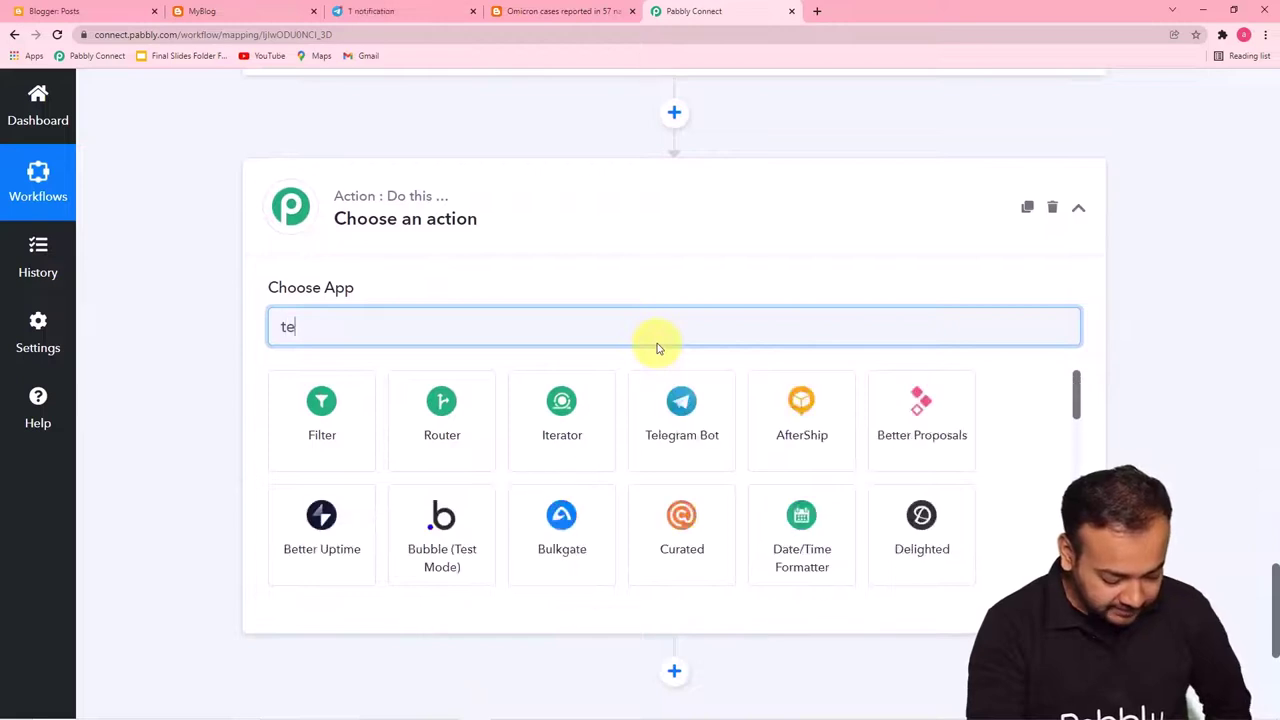
text(l)
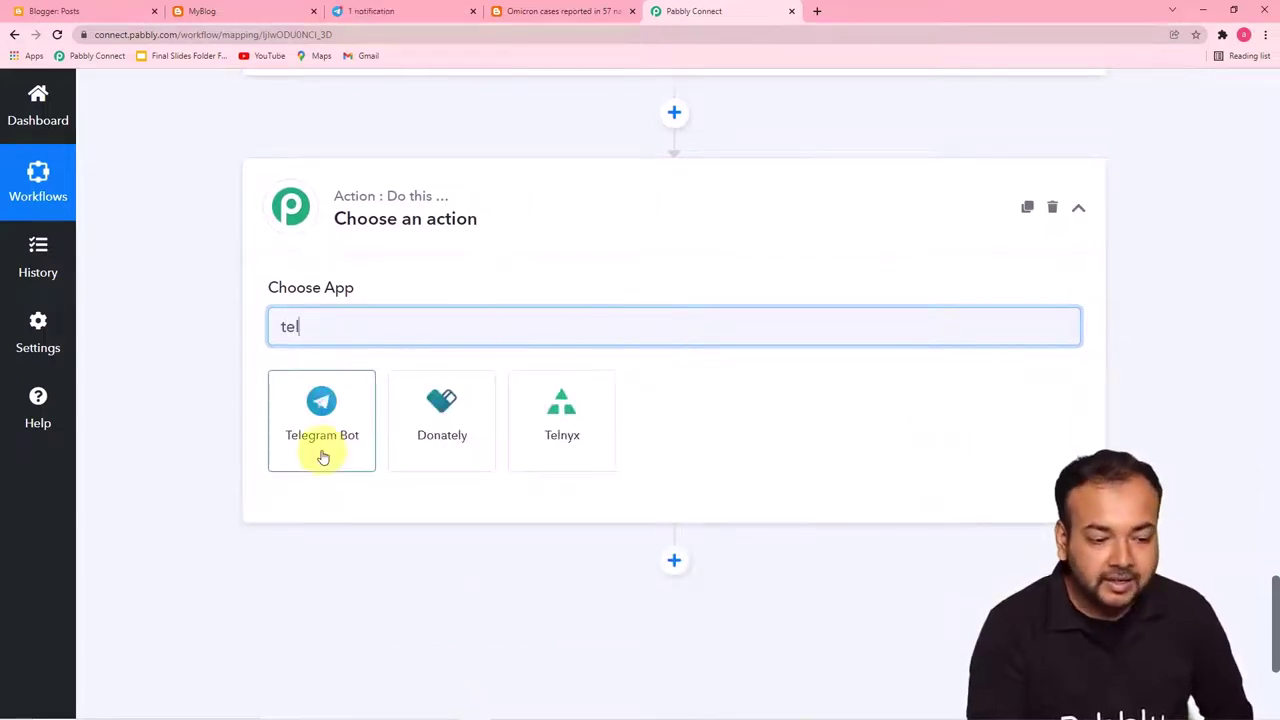
click(321, 453)
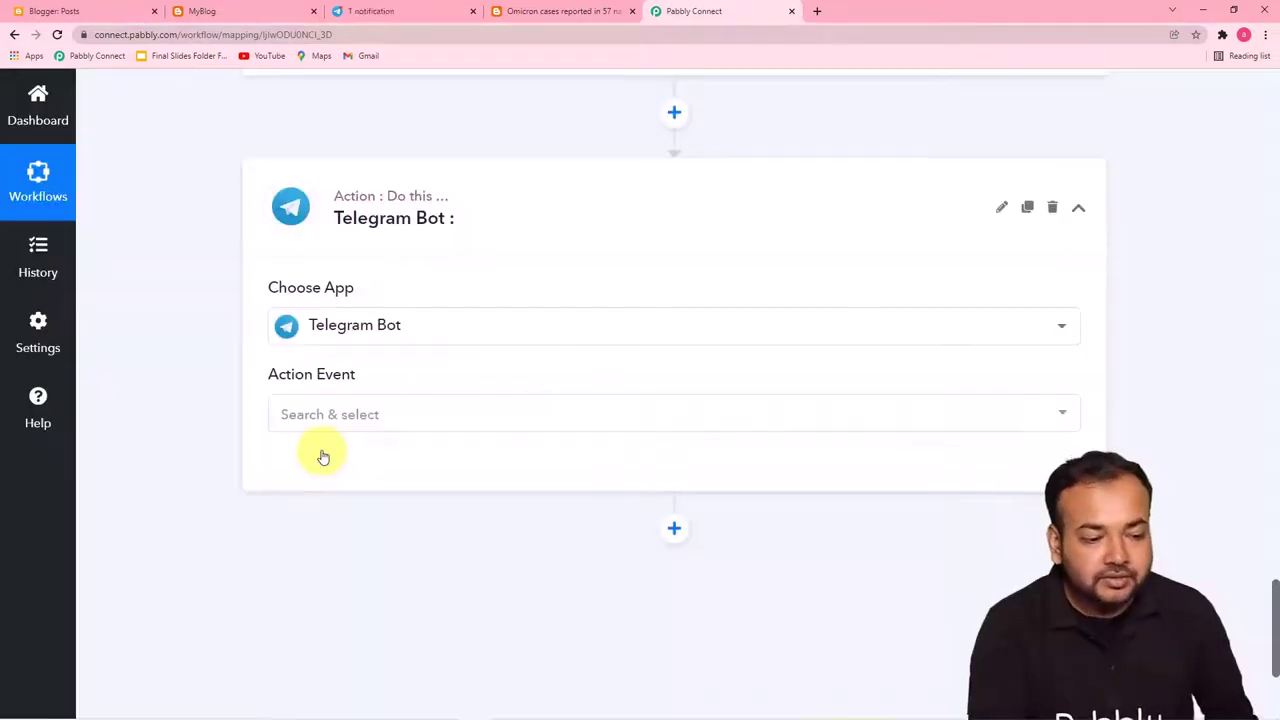
Set the new action's event to Send a Photo and connect it through the existing Telegram Bot #46 connection
click(391, 415)
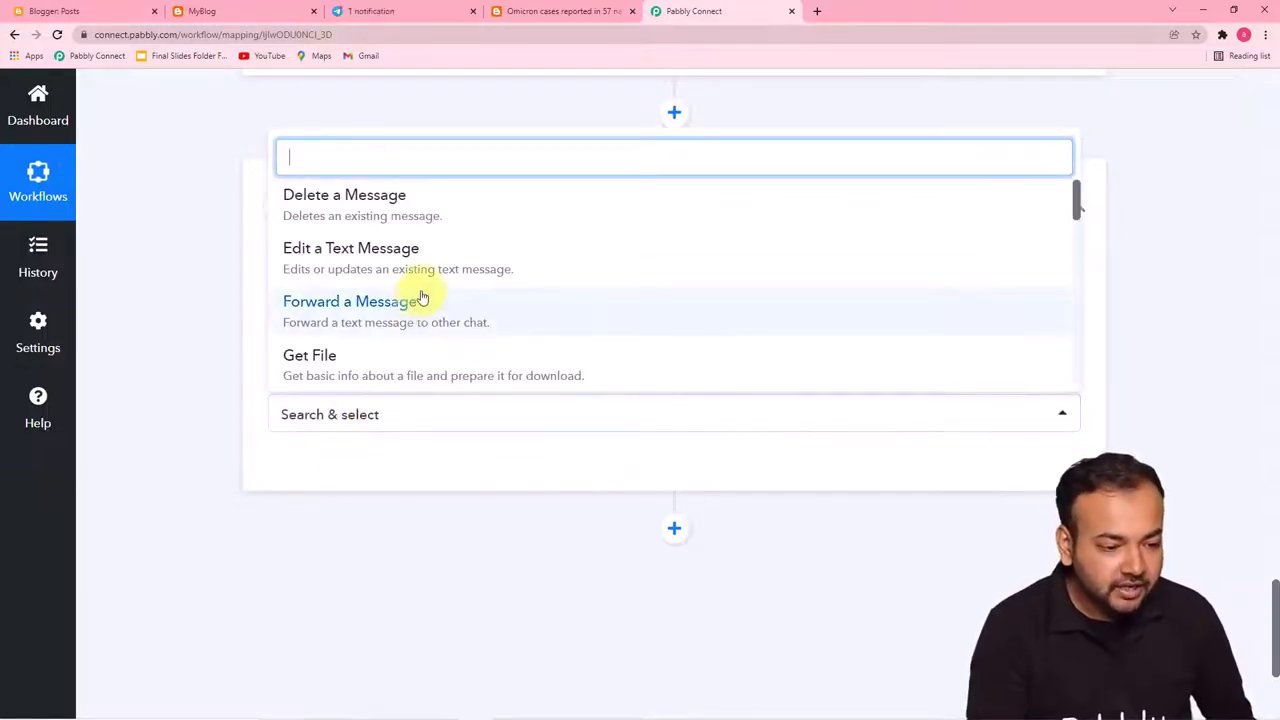
scroll(418, 293, down, 3)
scroll(424, 293, down, 4)
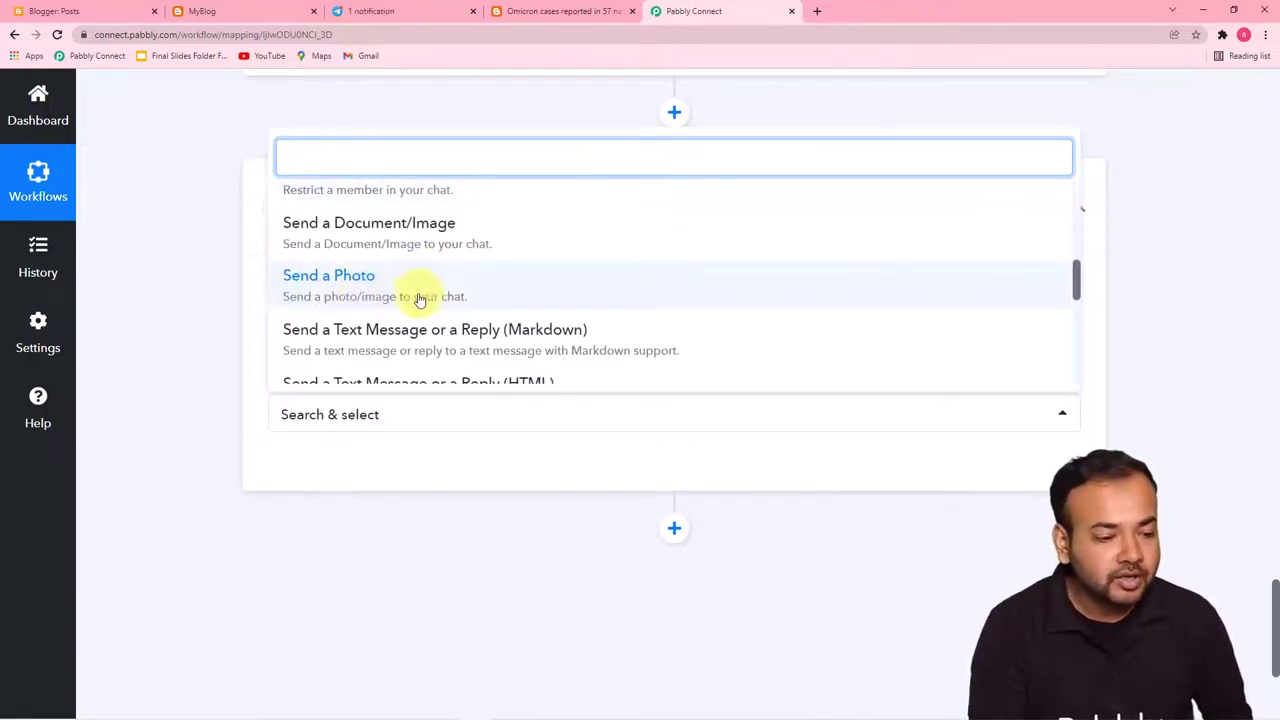
click(350, 295)
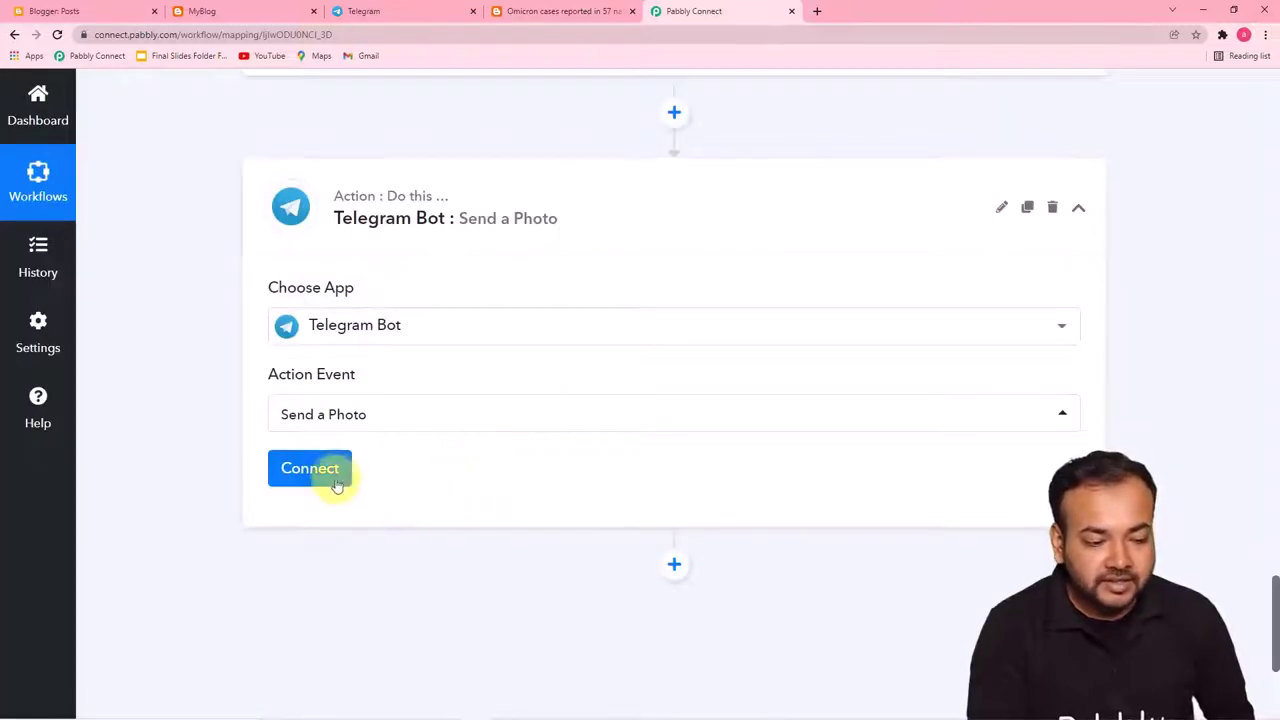
click(335, 474)
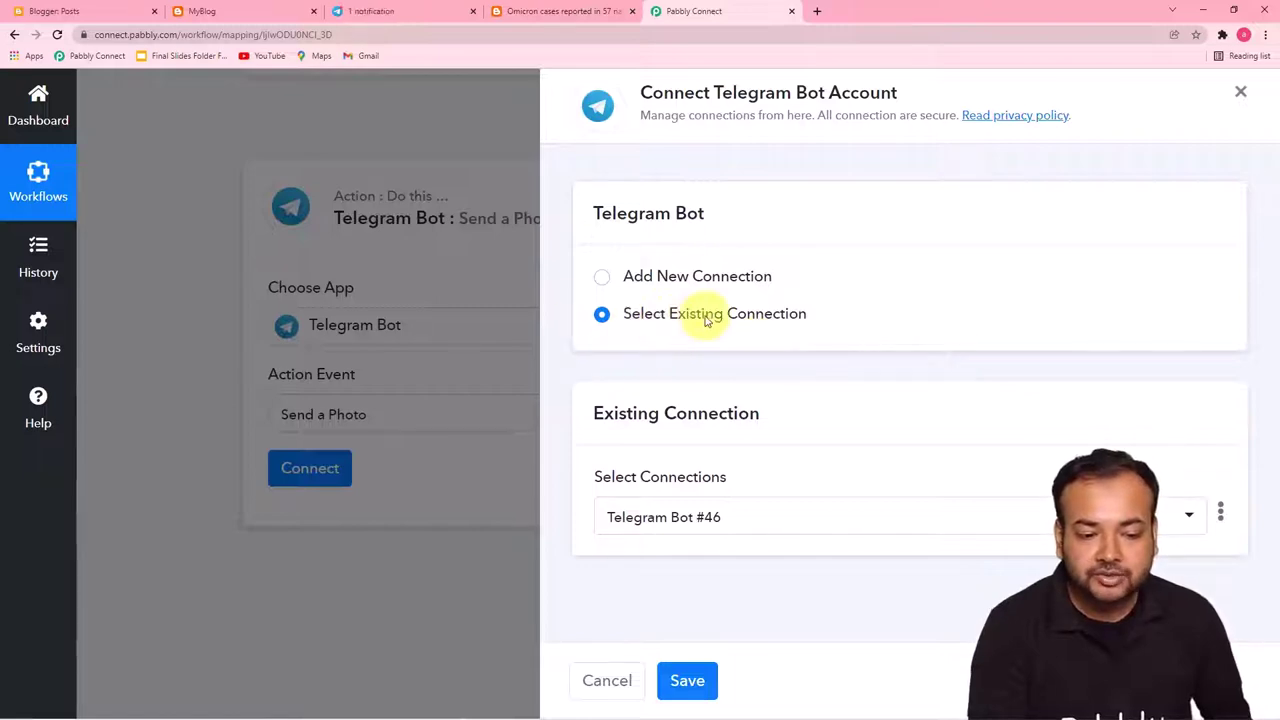
click(688, 682)
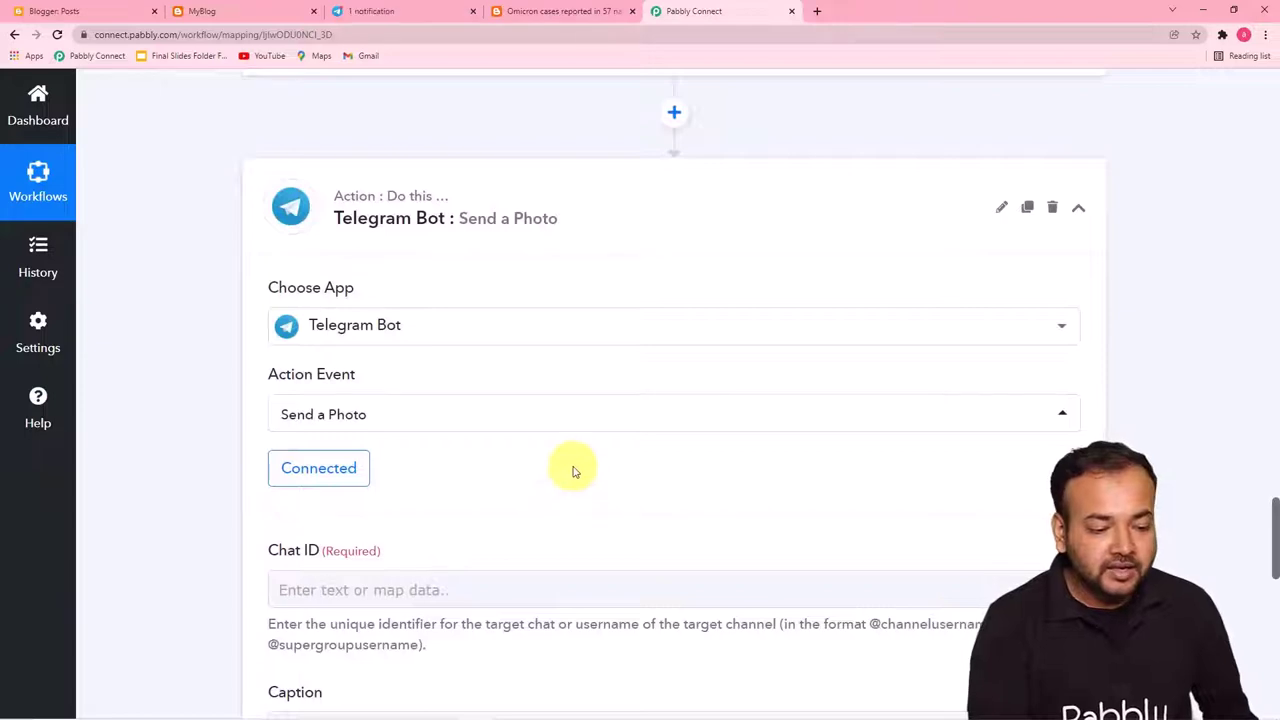
Switch to Telegram and copy the My Blog Family group's chat ID from its web address
scroll(366, 474, down, 3)
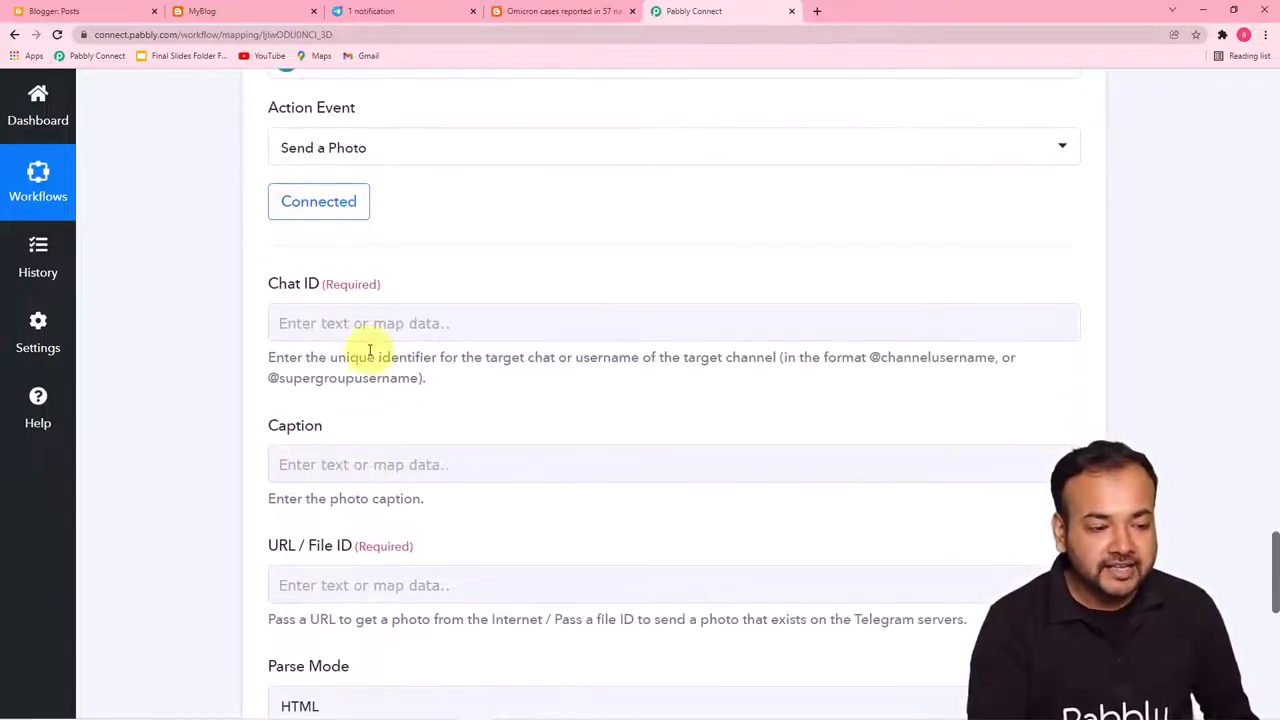
click(385, 14)
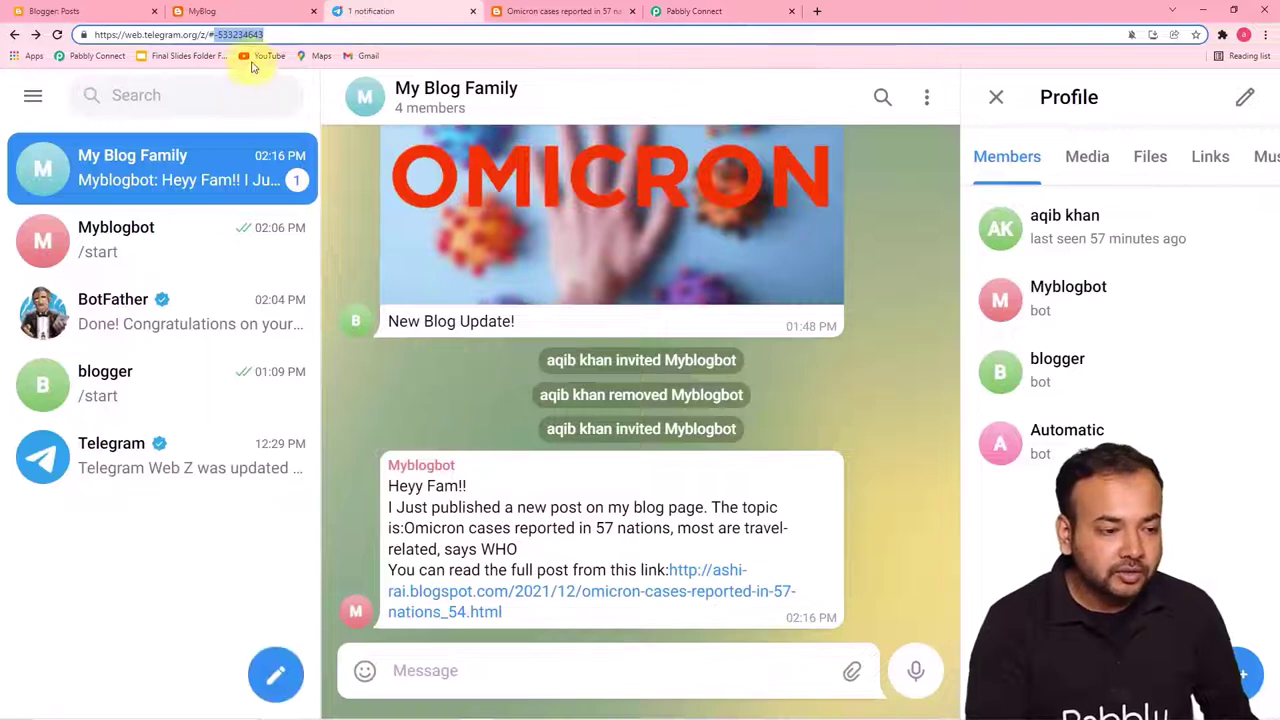
drag(255, 33, 226, 35)
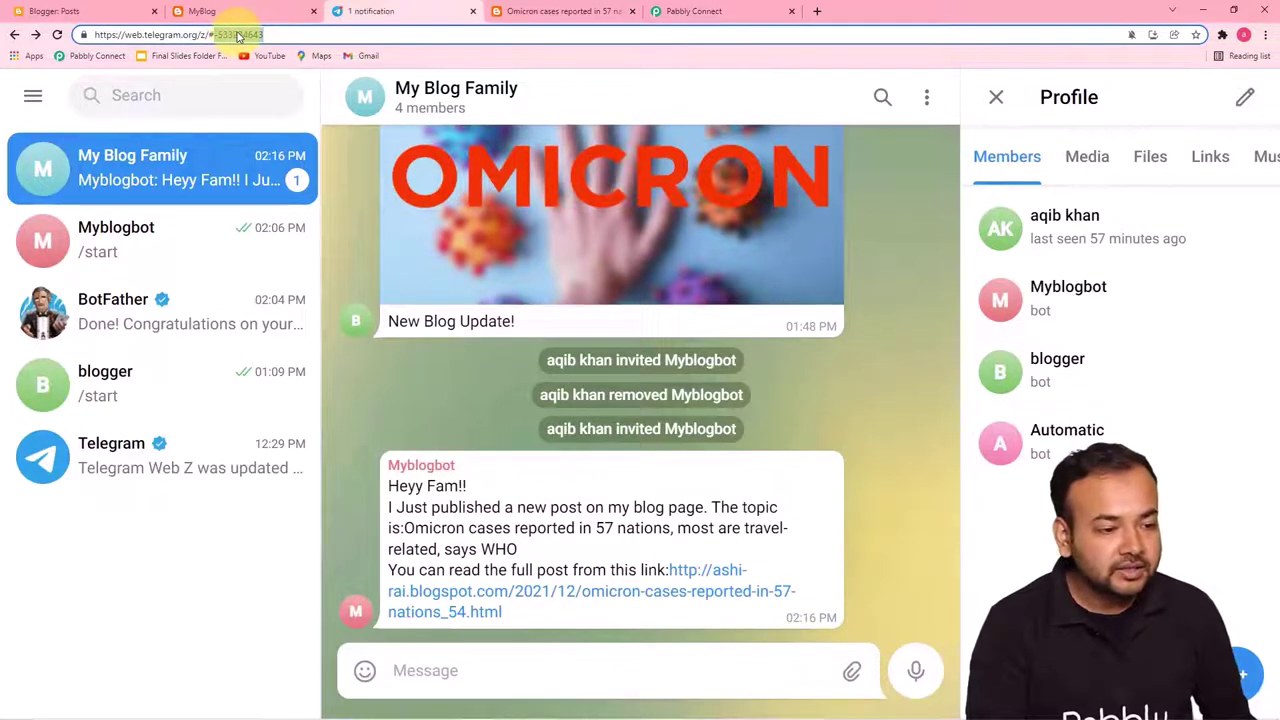
mouse_move(238, 36)
mouse_down()
mouse_move(205, 33)
mouse_move(215, 36)
mouse_up()
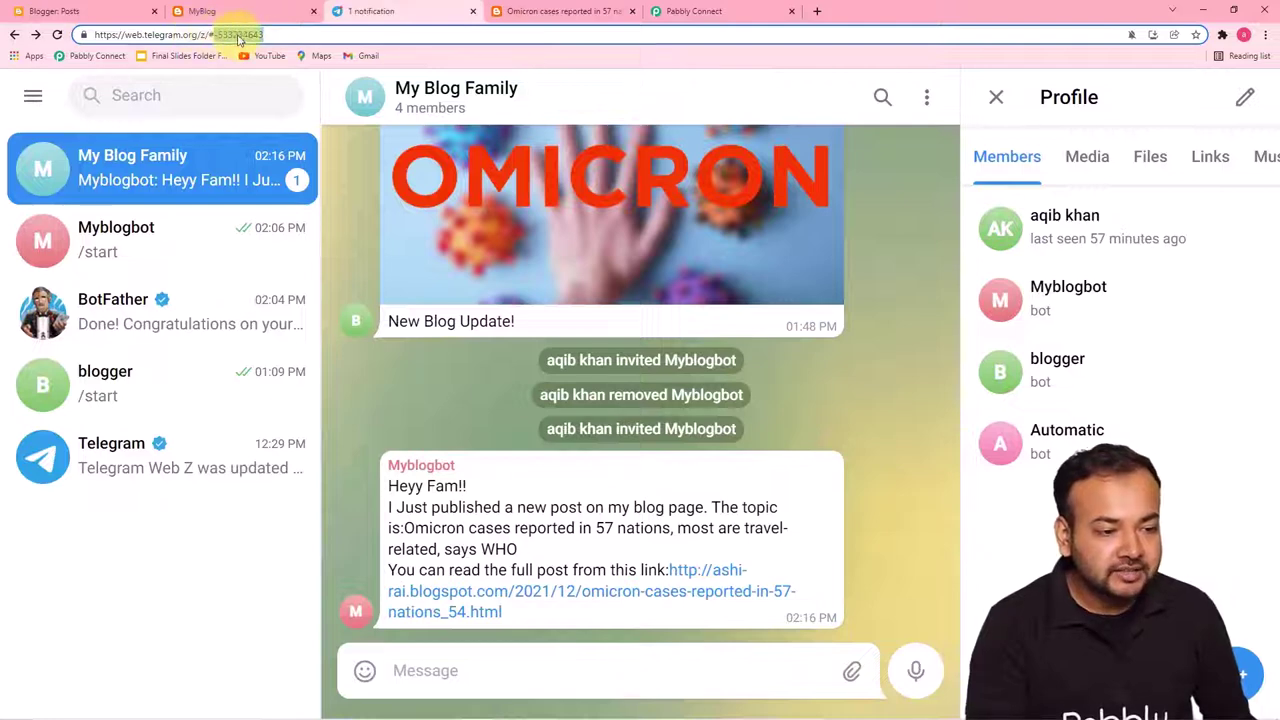
right_click(238, 37)
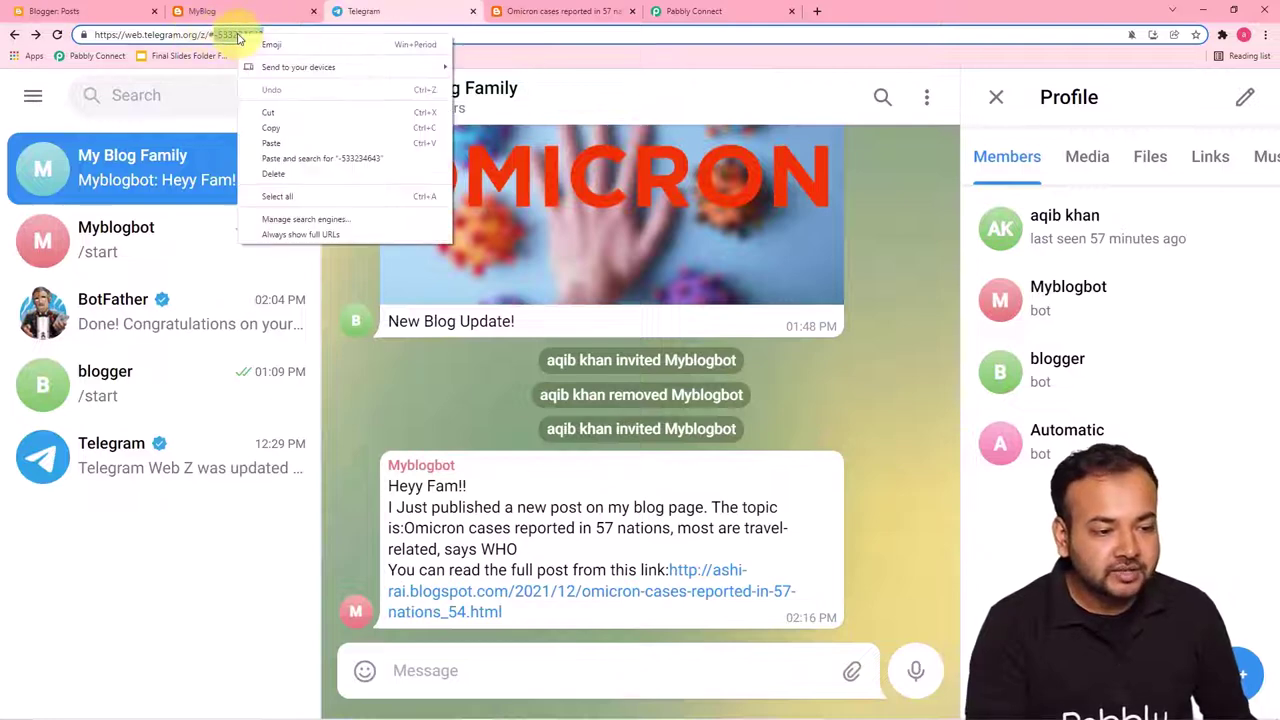
click(290, 130)
Switch to Pabbly Connect and paste the group's chat ID into the Chat ID field of the Send a Photo action
click(672, 13)
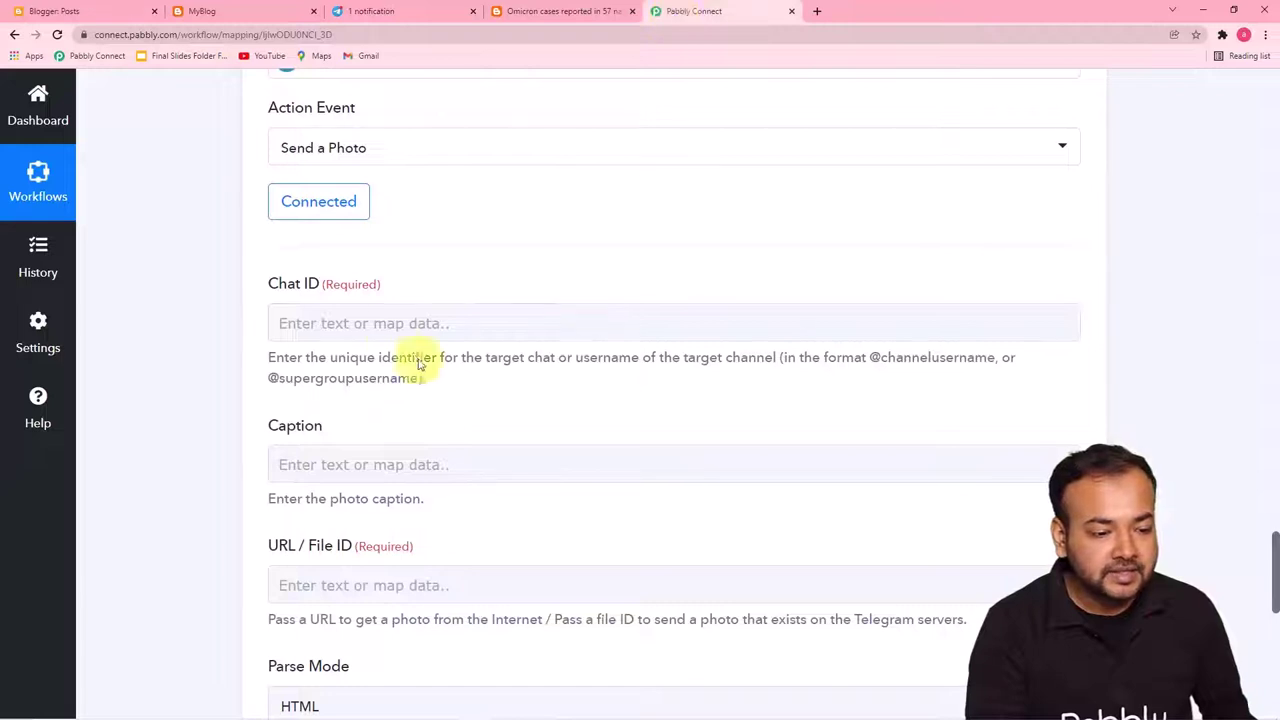
click(386, 323)
right_click(388, 325)
click(420, 423)
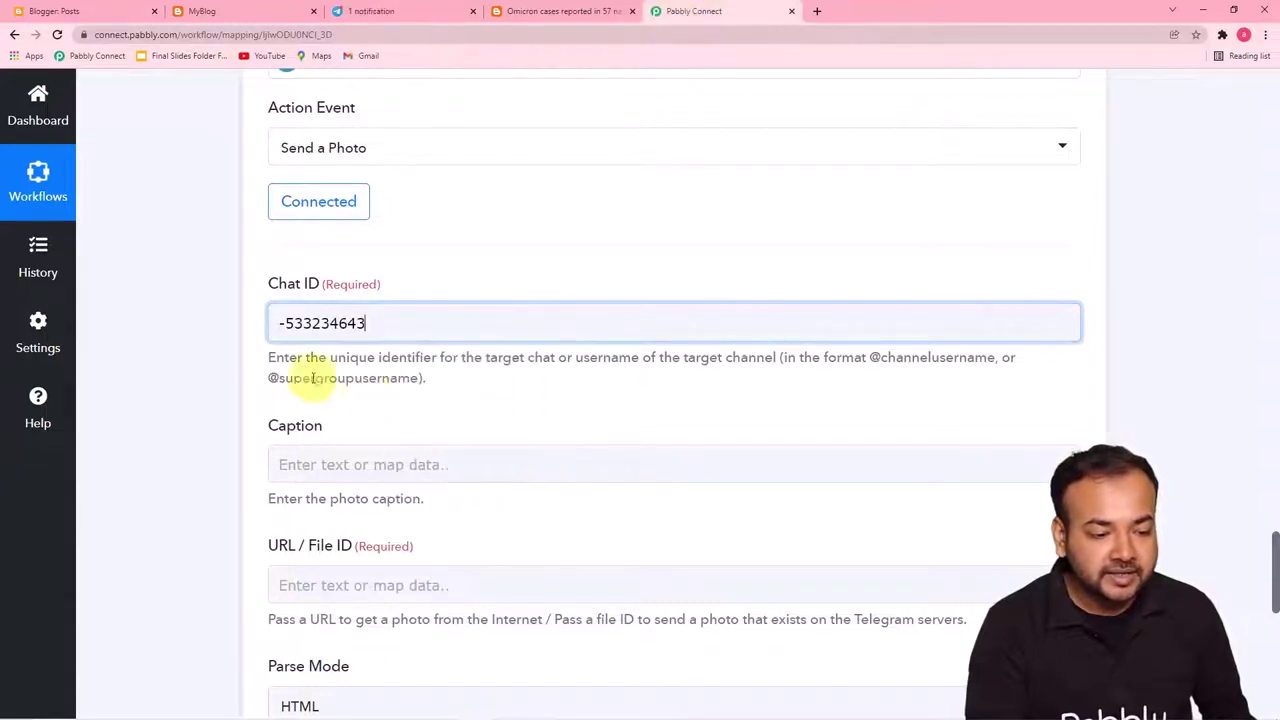
Enter "New Post Published." as the caption of the Send a Photo action
click(251, 371)
scroll(251, 371, down, 2)
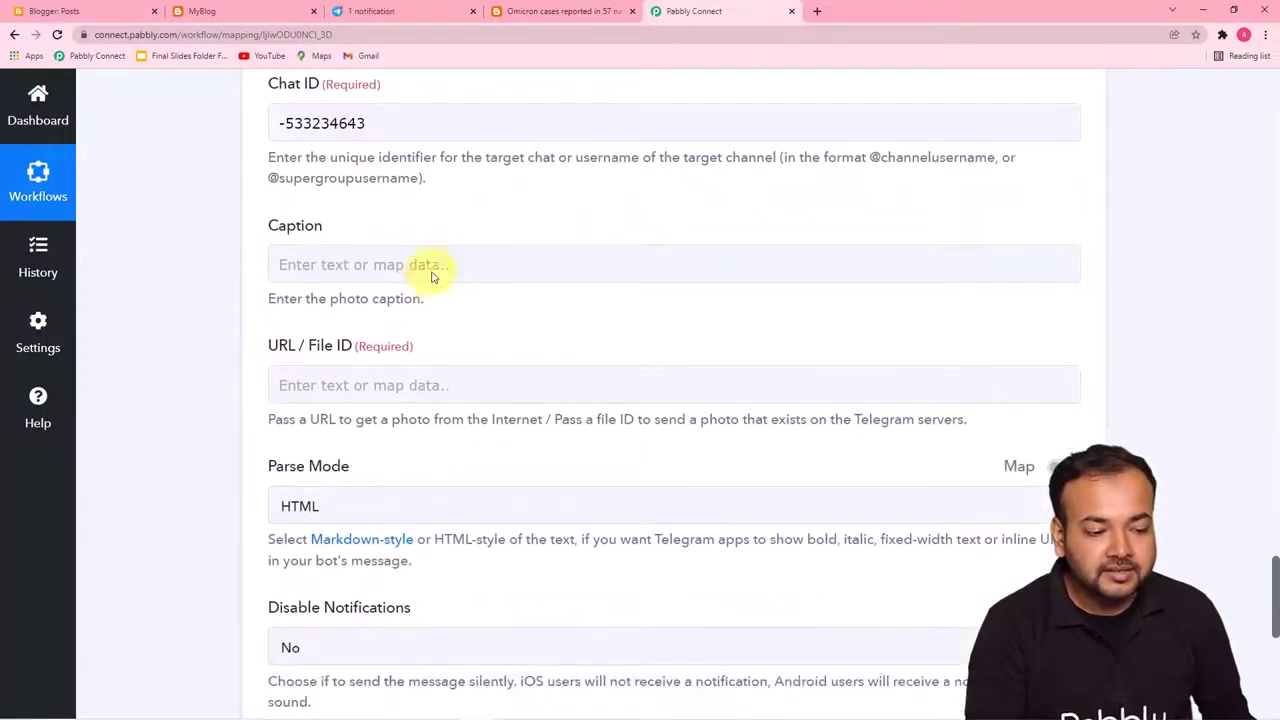
click(436, 277)
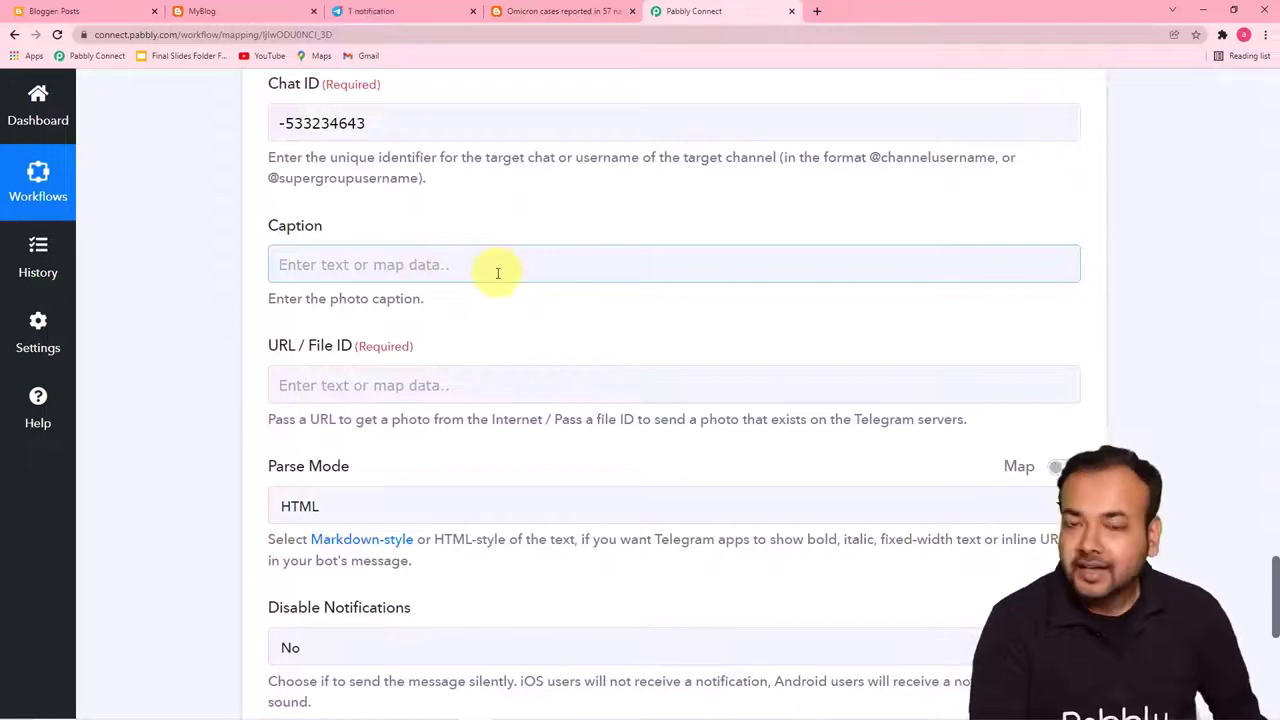
click(497, 272)
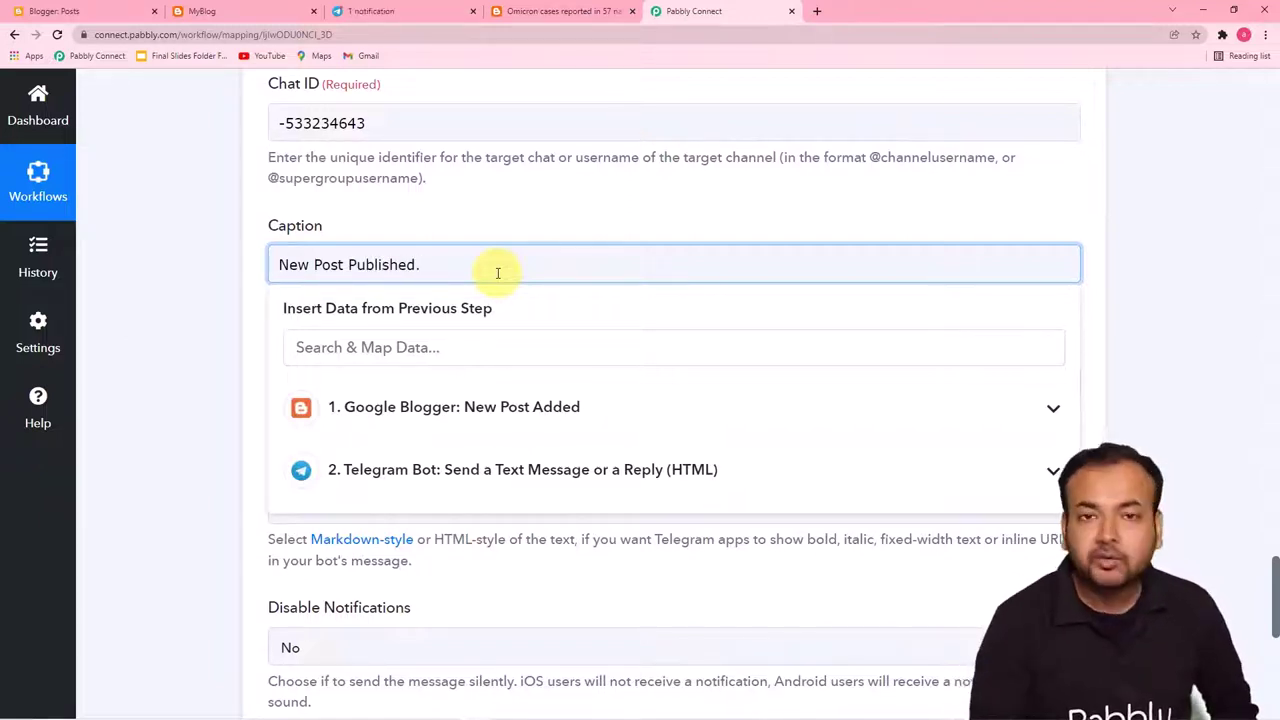
click(223, 311)
scroll(223, 314, down, 1)
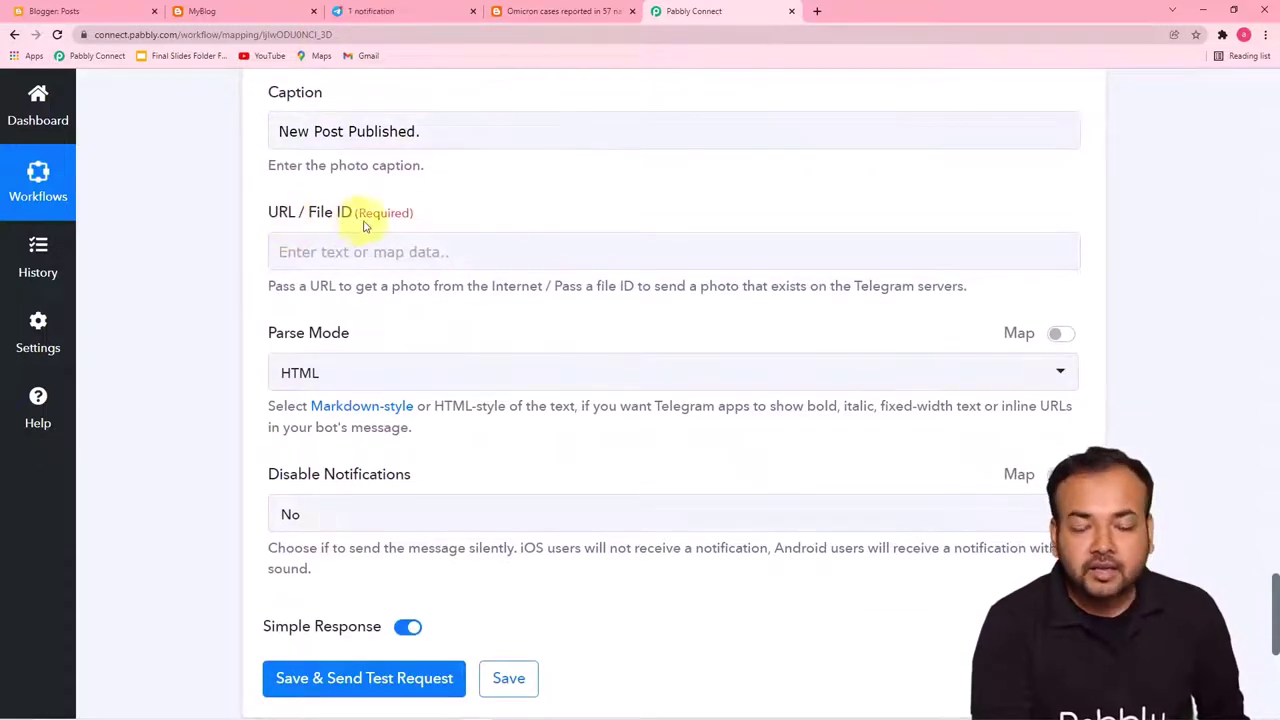
Examine the response received by the Google Blogger trigger for the post image's full web address in Images 0 Url
scroll(517, 272, up, 6)
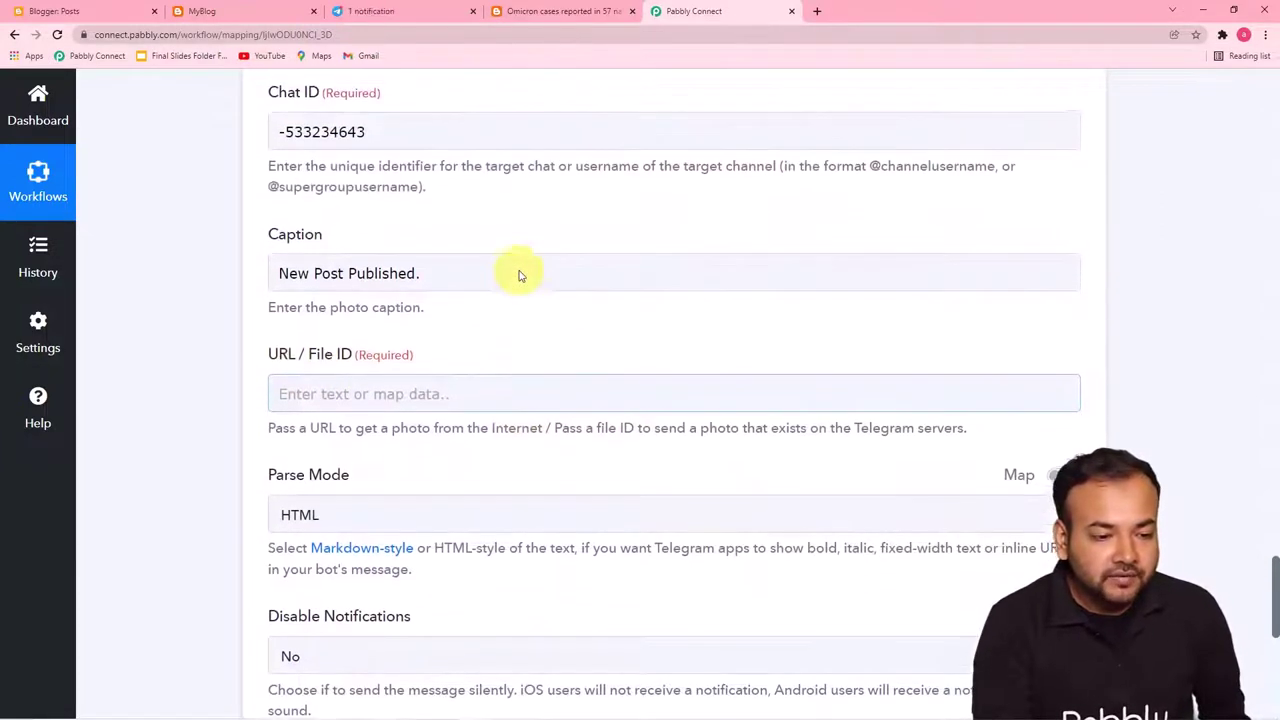
scroll(512, 268, up, 10)
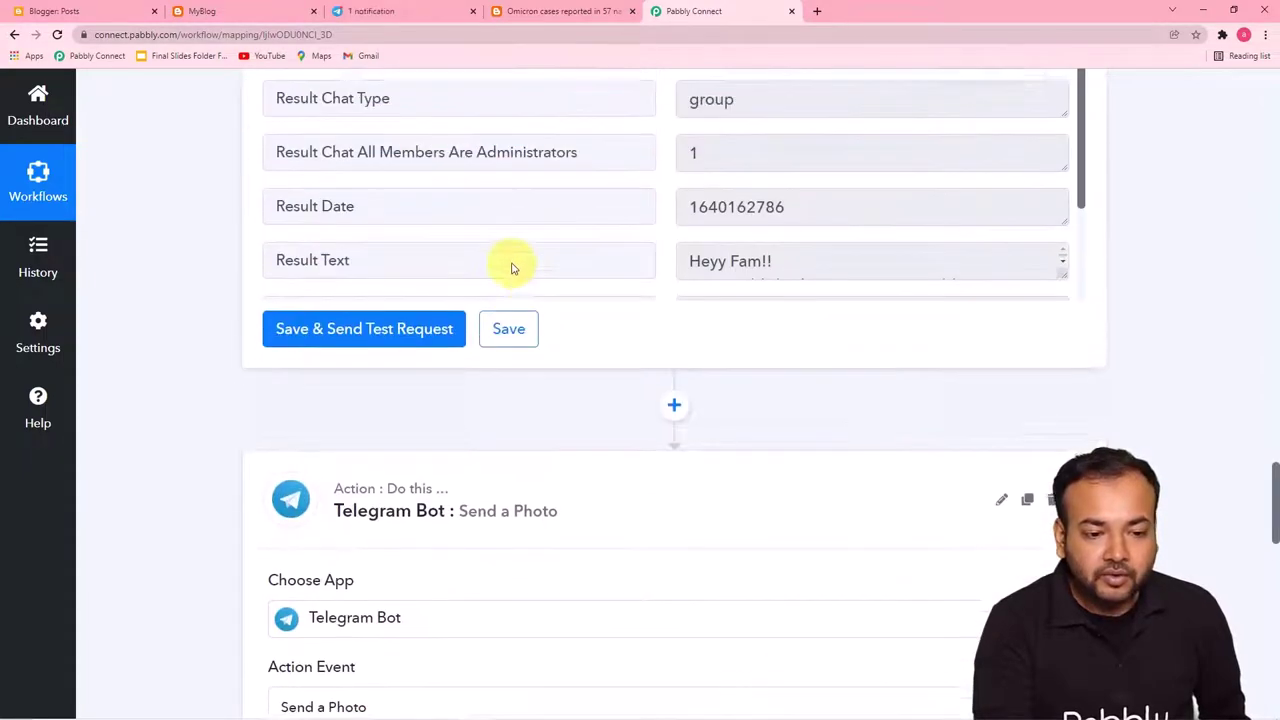
scroll(512, 268, down, 1)
scroll(512, 268, up, 10)
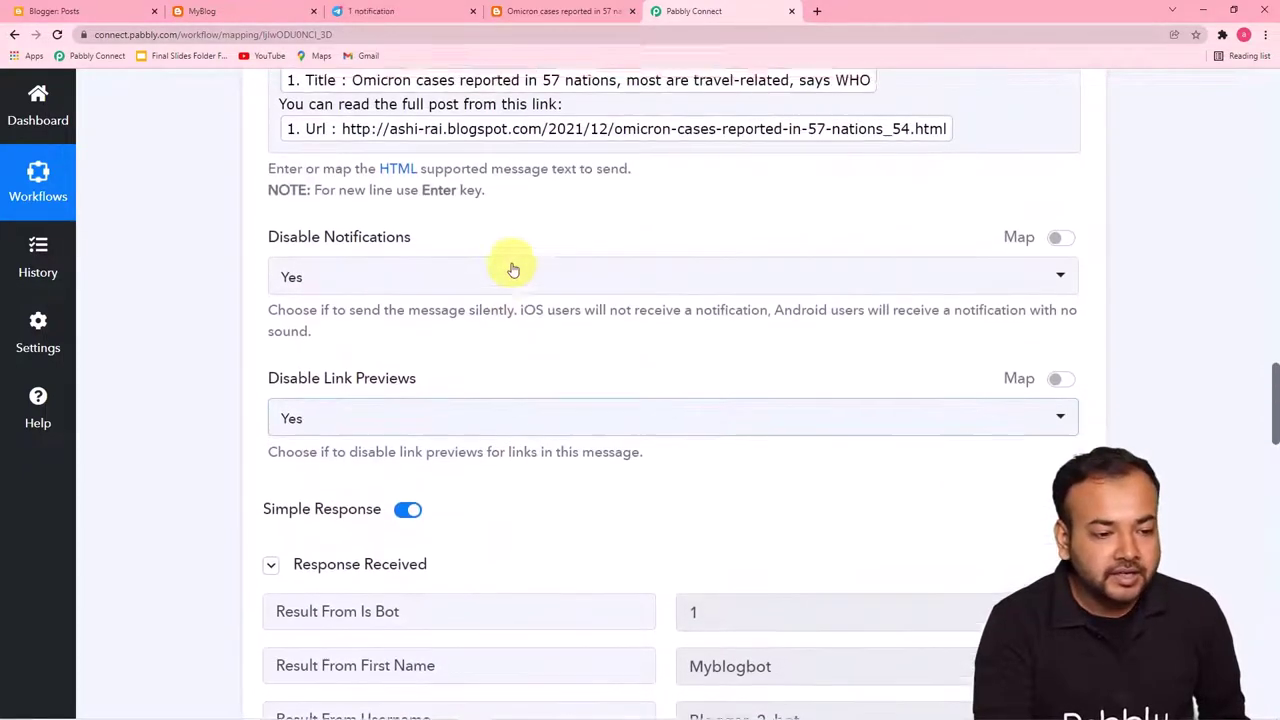
scroll(512, 268, up, 5)
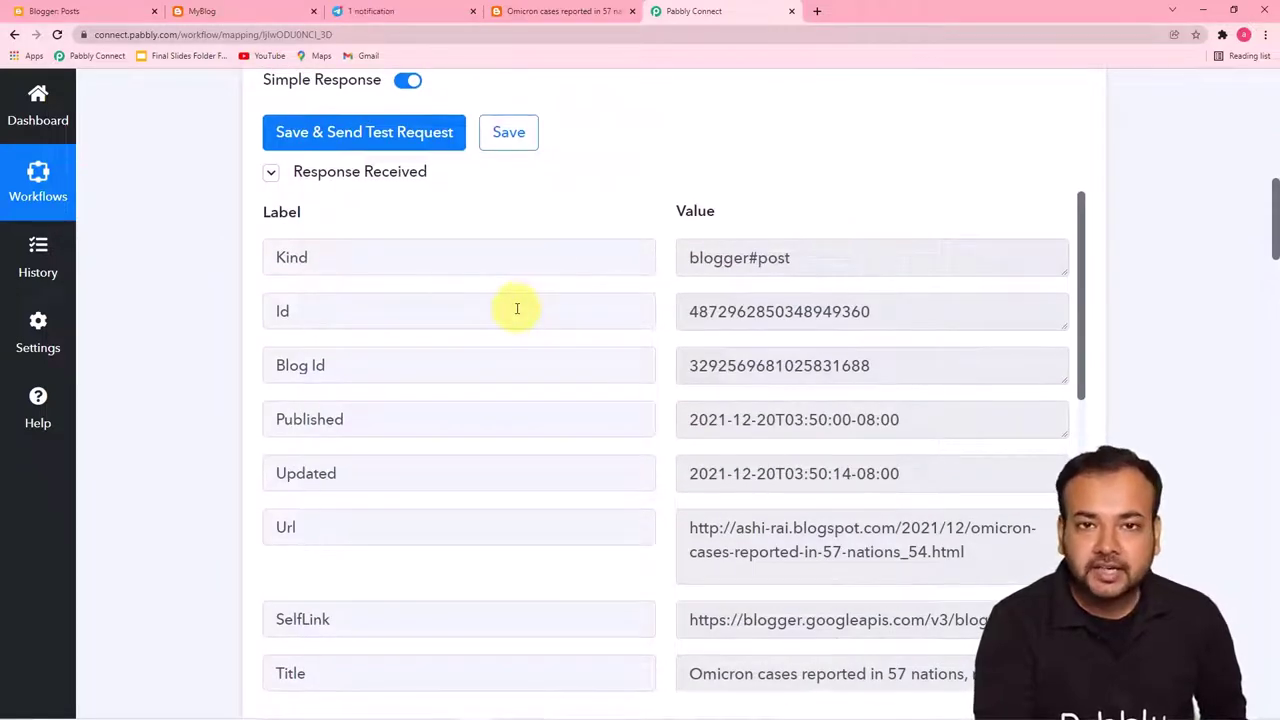
scroll(540, 322, down, 2)
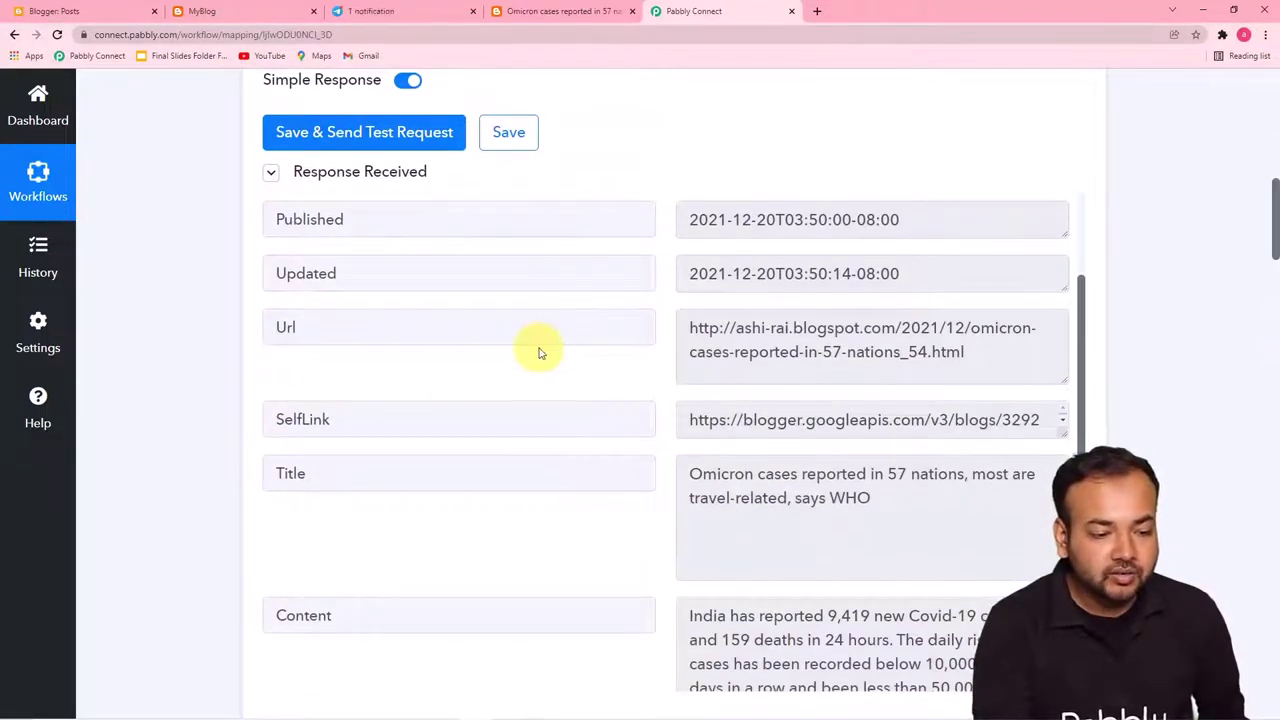
scroll(502, 380, down, 1)
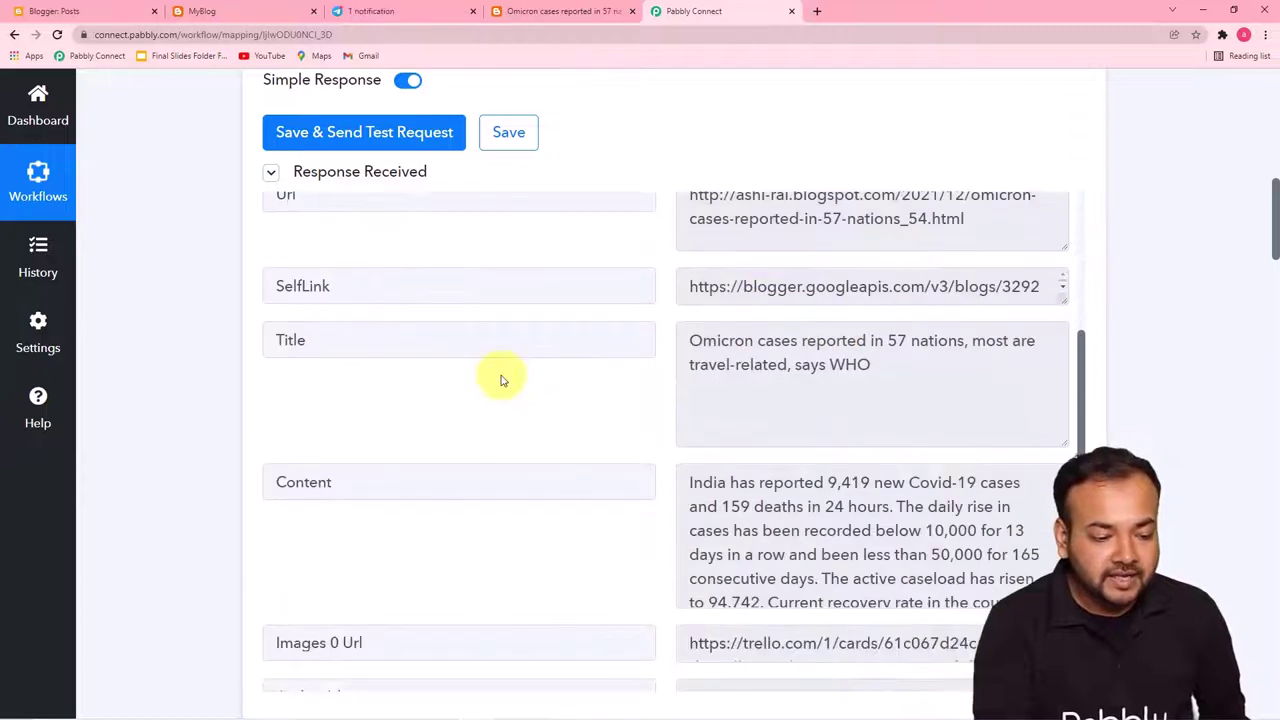
scroll(502, 380, down, 3)
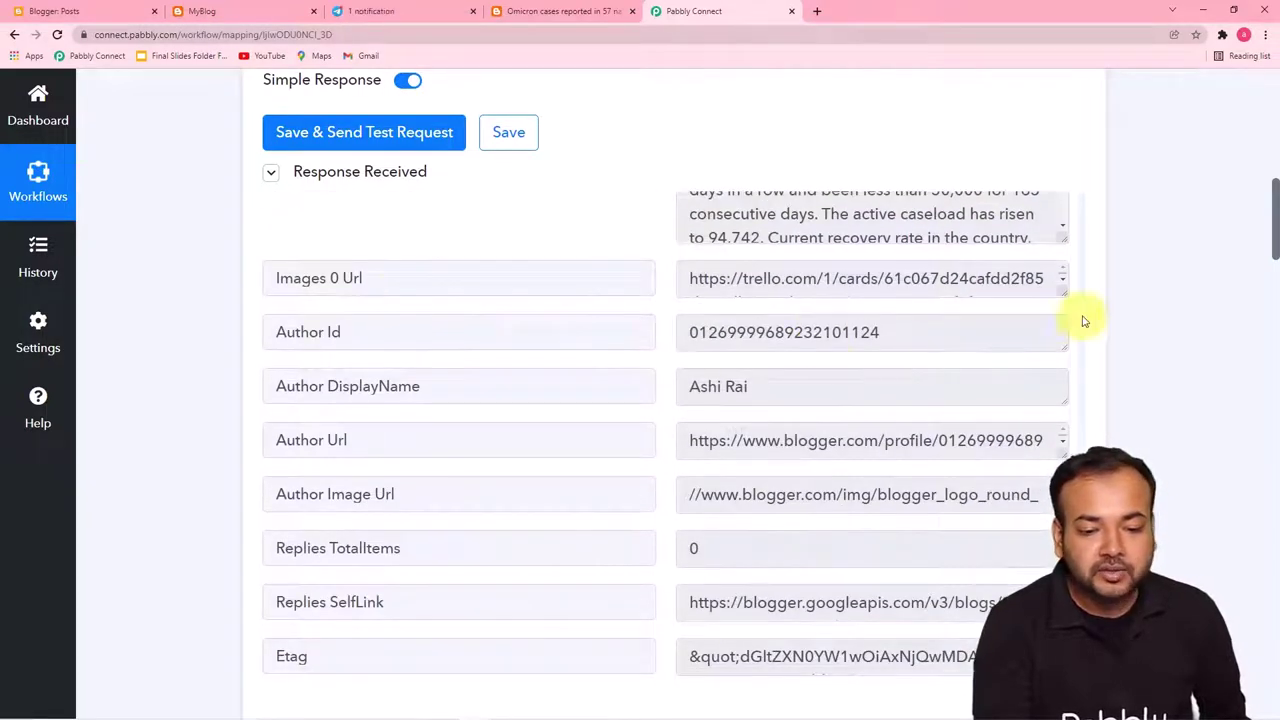
drag(1063, 291, 1063, 378)
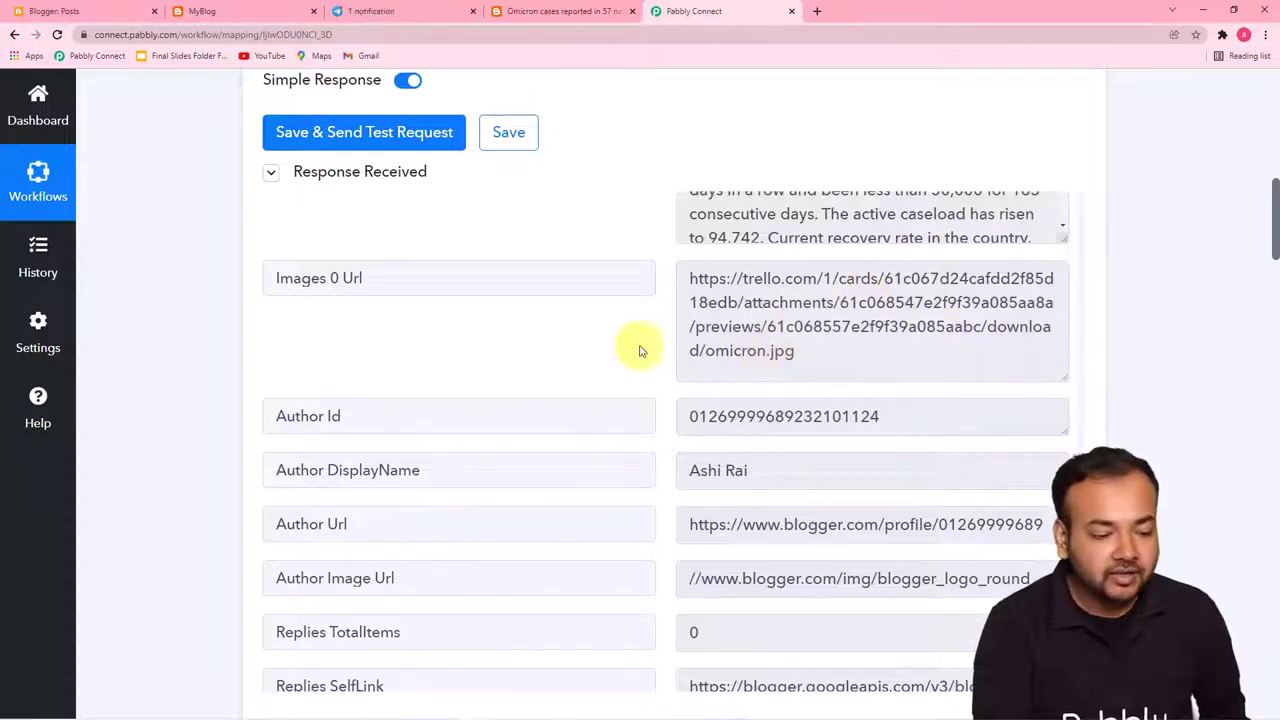
Map the Google Blogger trigger's Images 0 Url into the URL / File ID field of the Send a Photo action
scroll(205, 327, down, 2)
scroll(205, 327, down, 9)
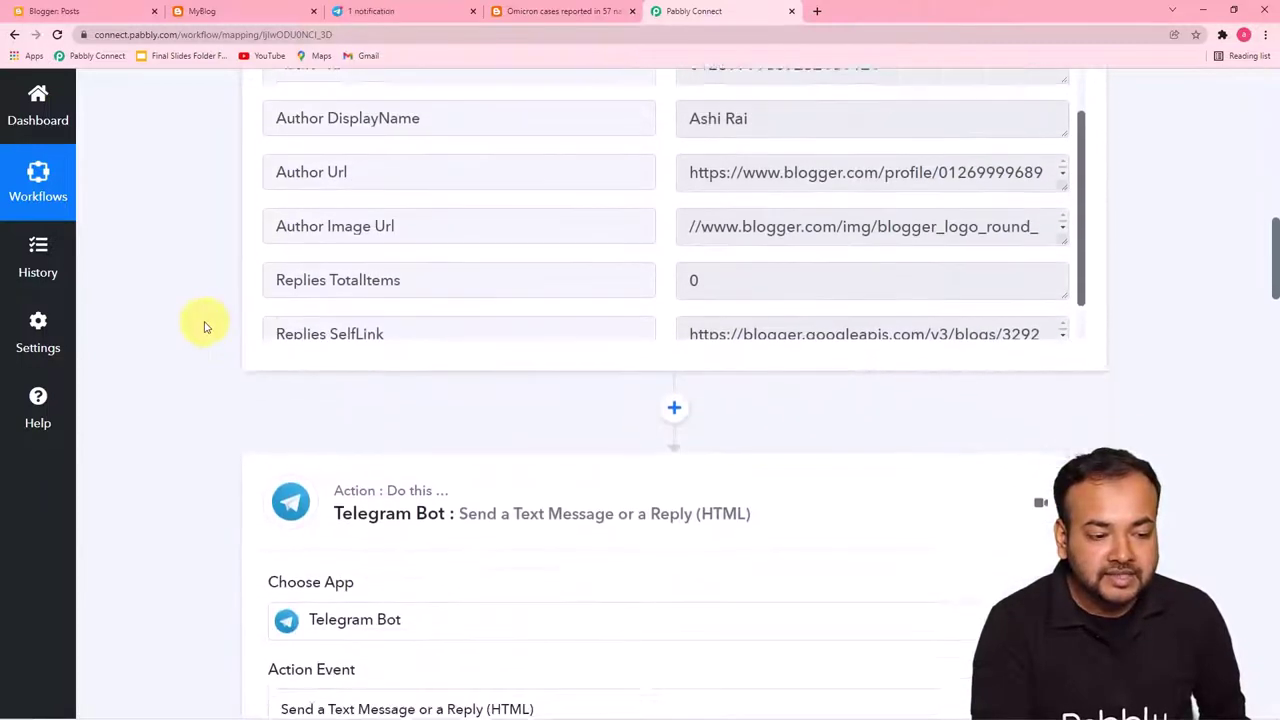
scroll(205, 327, down, 8)
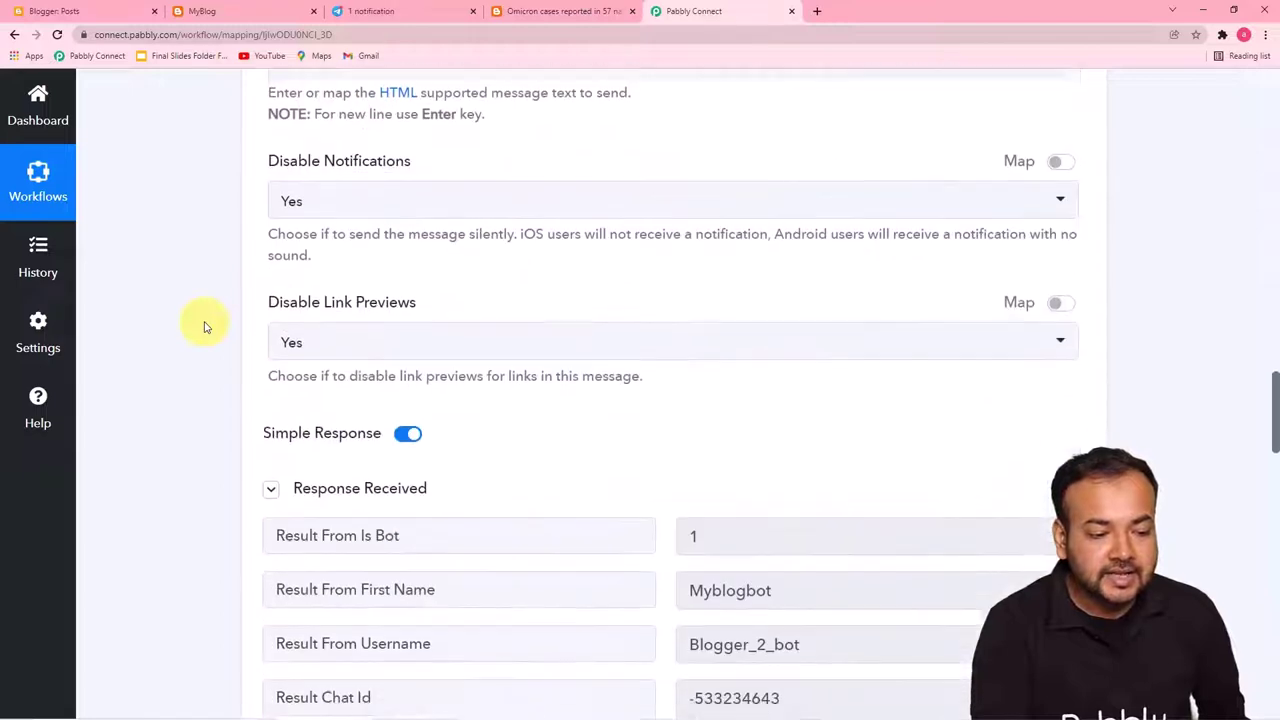
scroll(205, 327, down, 7)
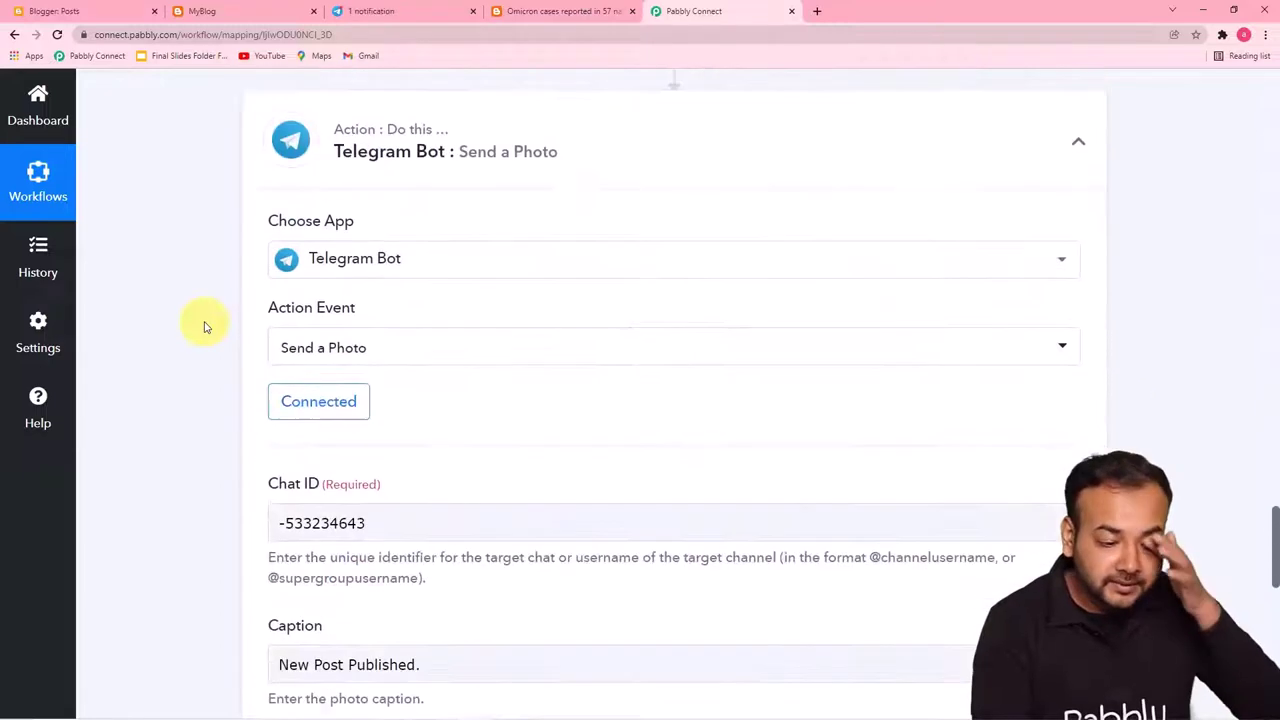
scroll(205, 327, down, 2)
scroll(205, 327, down, 2)
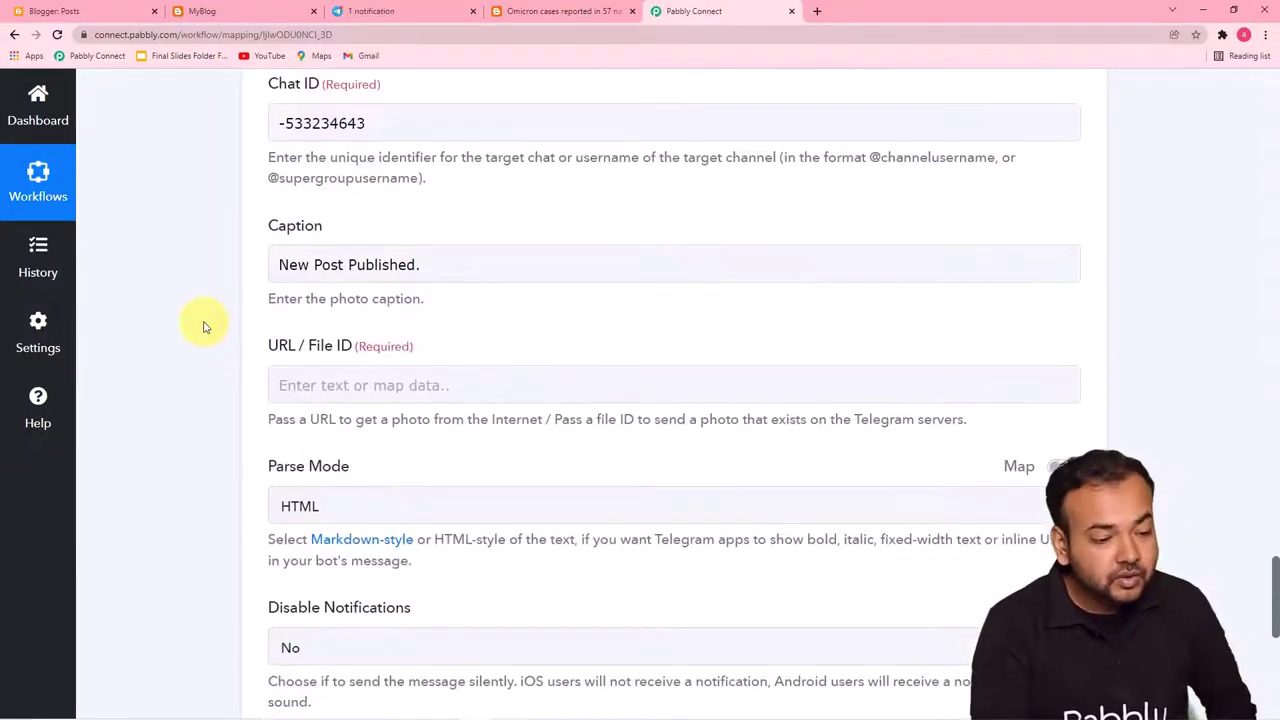
click(418, 381)
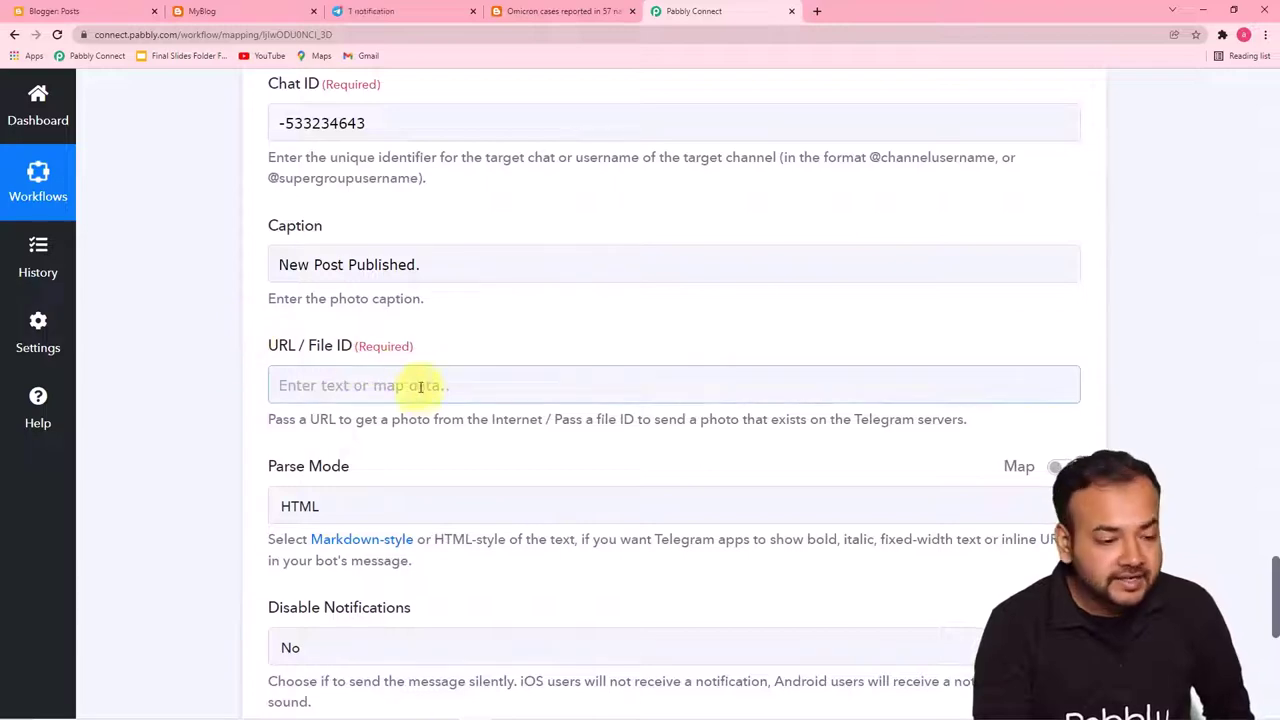
click(420, 387)
scroll(421, 389, down, 3)
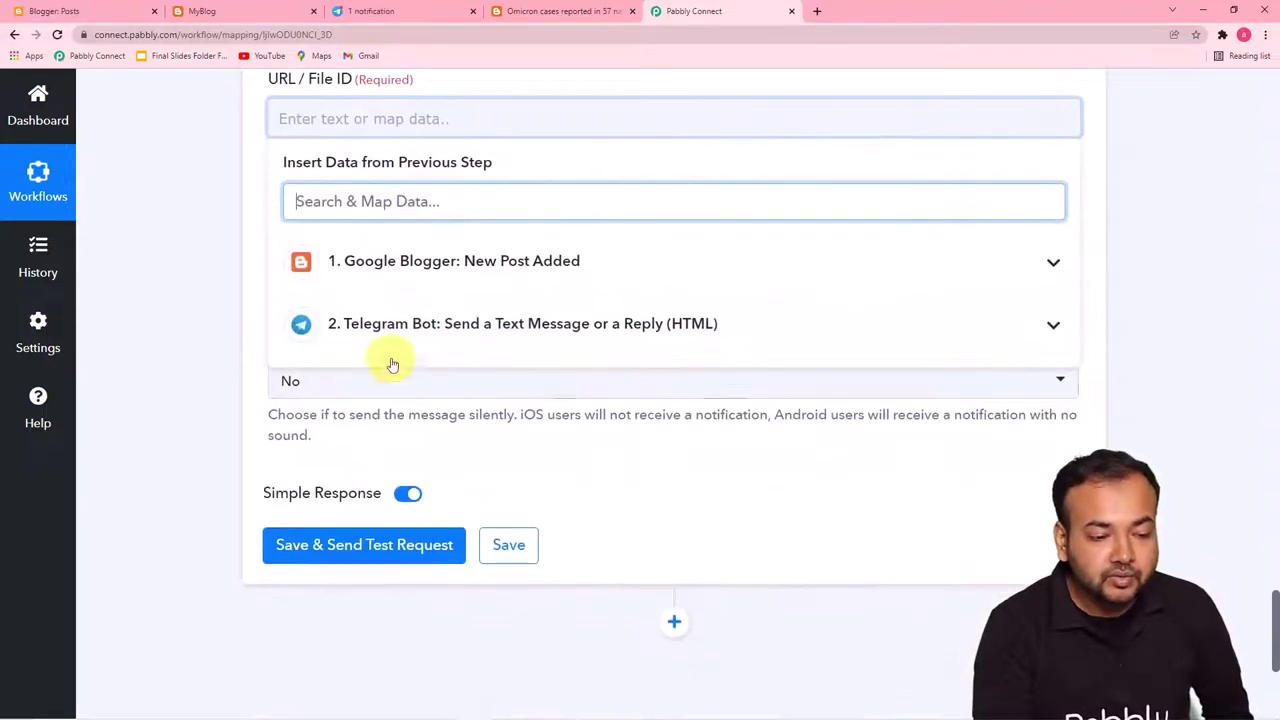
click(519, 284)
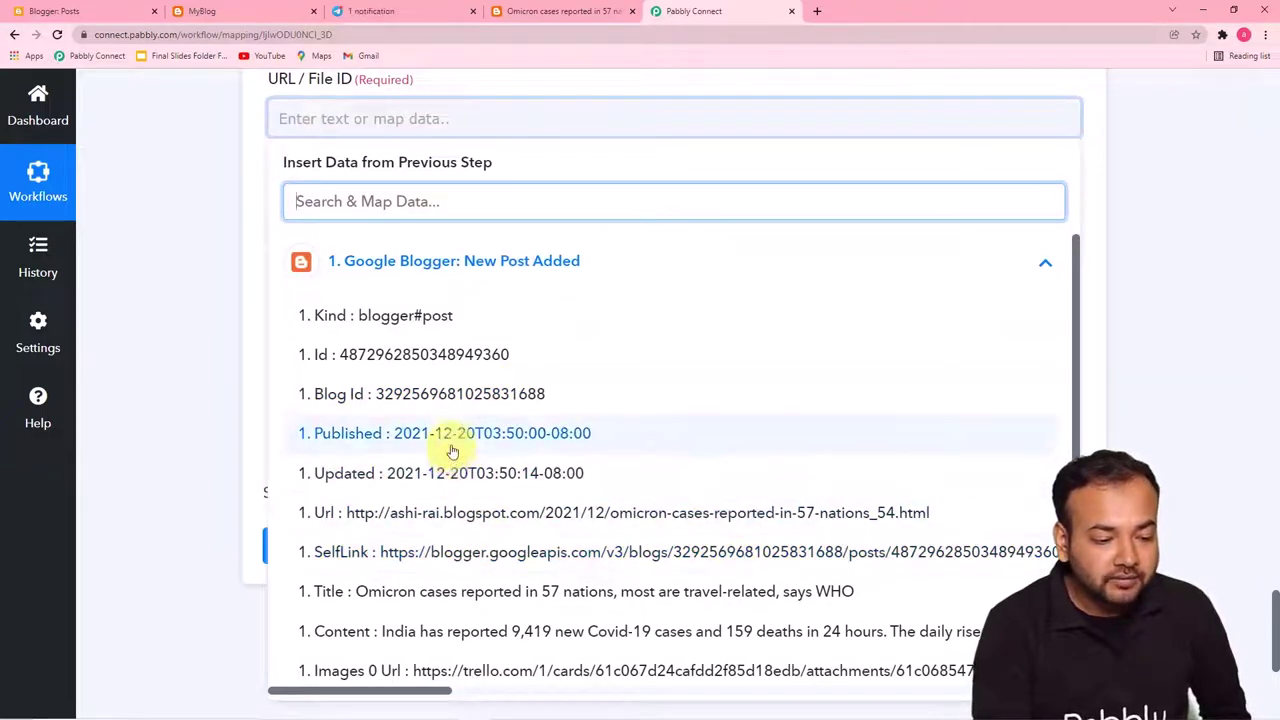
scroll(457, 434, down, 2)
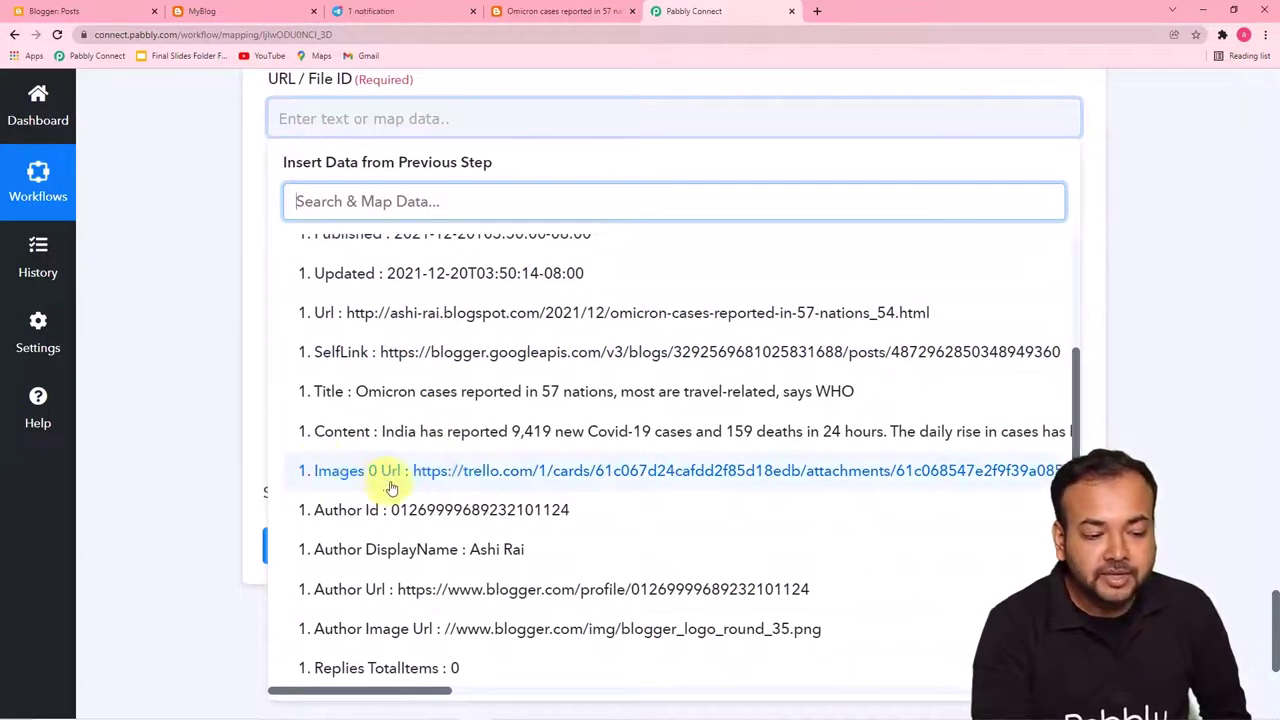
scroll(420, 478, up, 1)
click(463, 537)
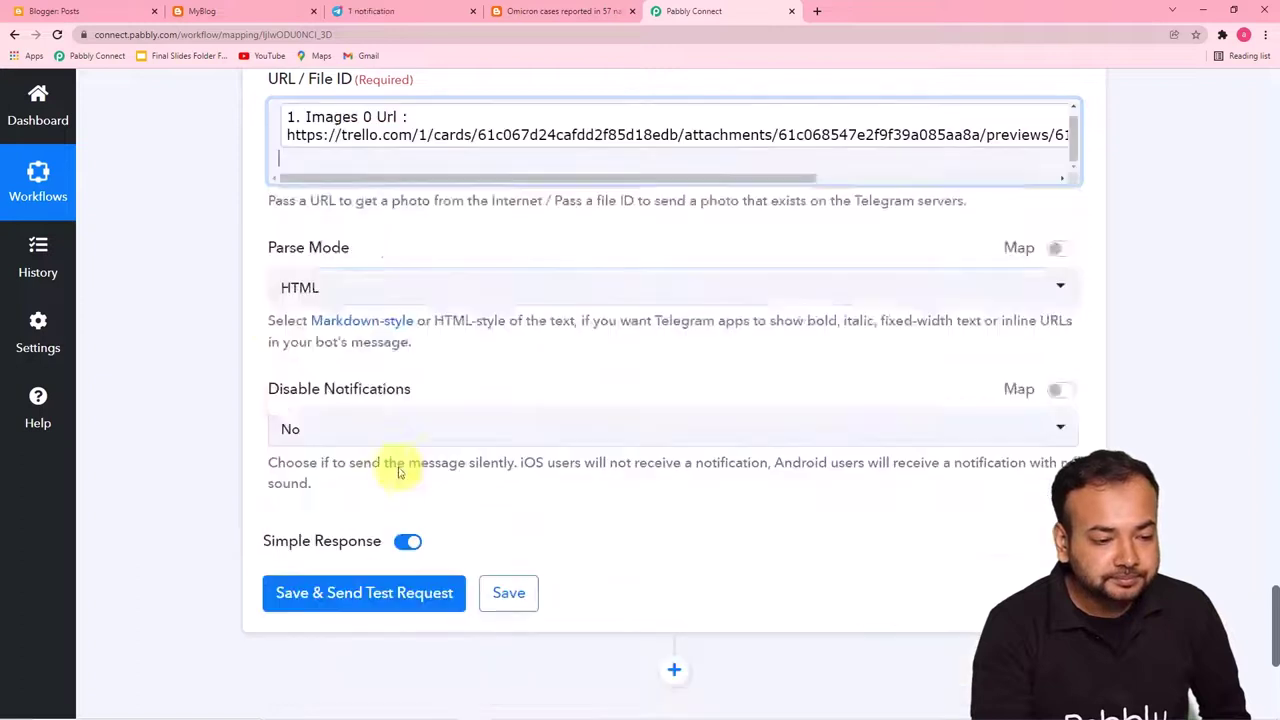
click(225, 315)
Open the Markdown-style formatting documentation linked under Parse Mode, look over its formatting options, and return to Pabbly Connect
scroll(225, 315, down, 1)
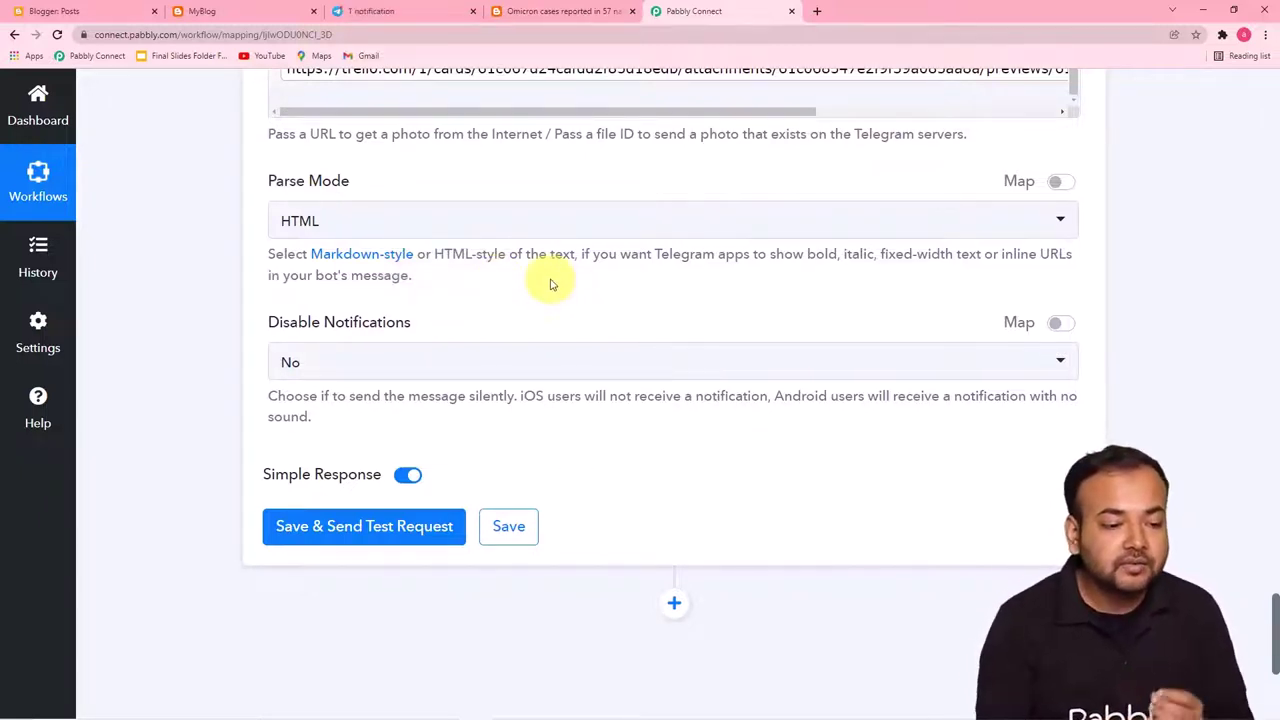
click(346, 258)
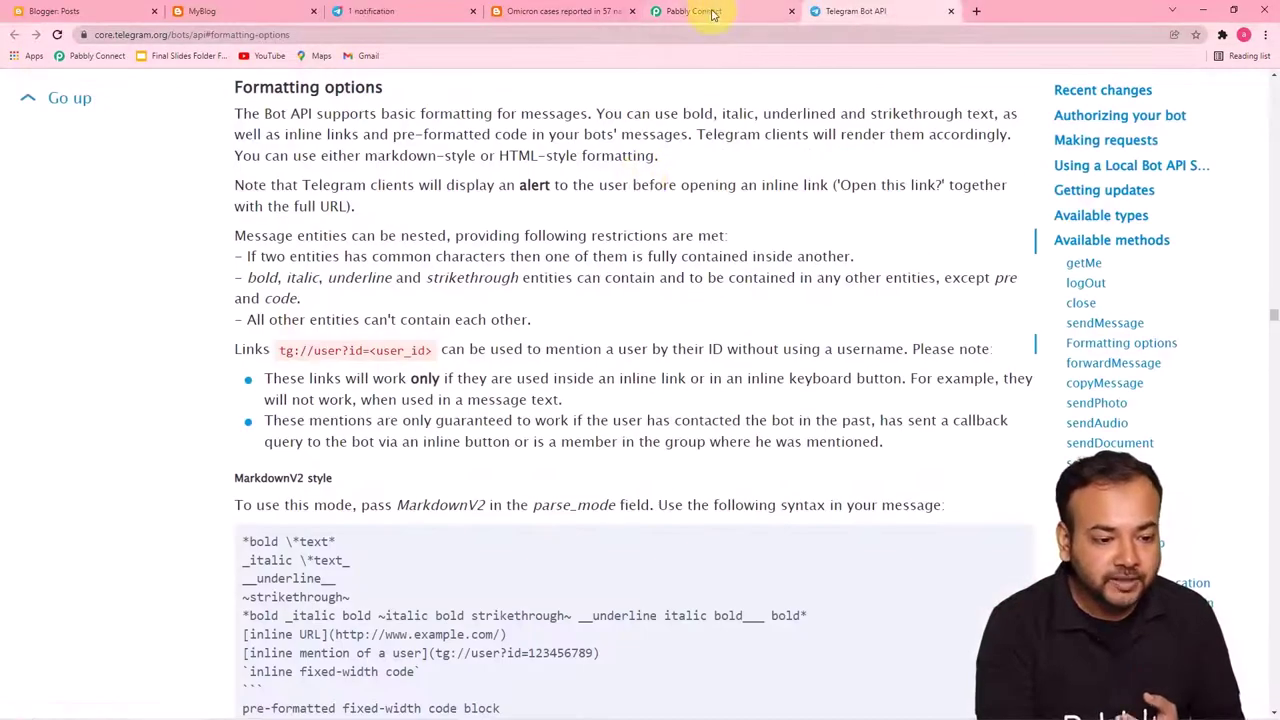
click(700, 11)
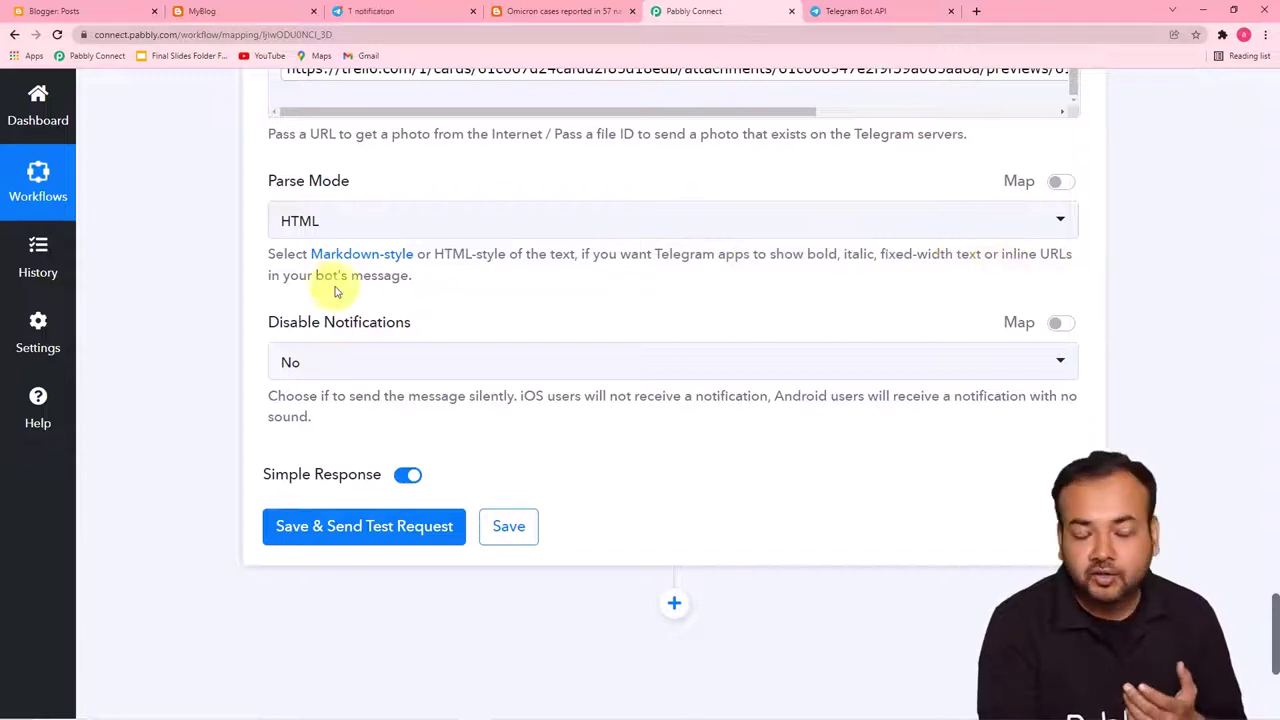
Choose HTML as the Parse Mode of the Send a Photo action and set Disable Notifications to Yes
click(490, 233)
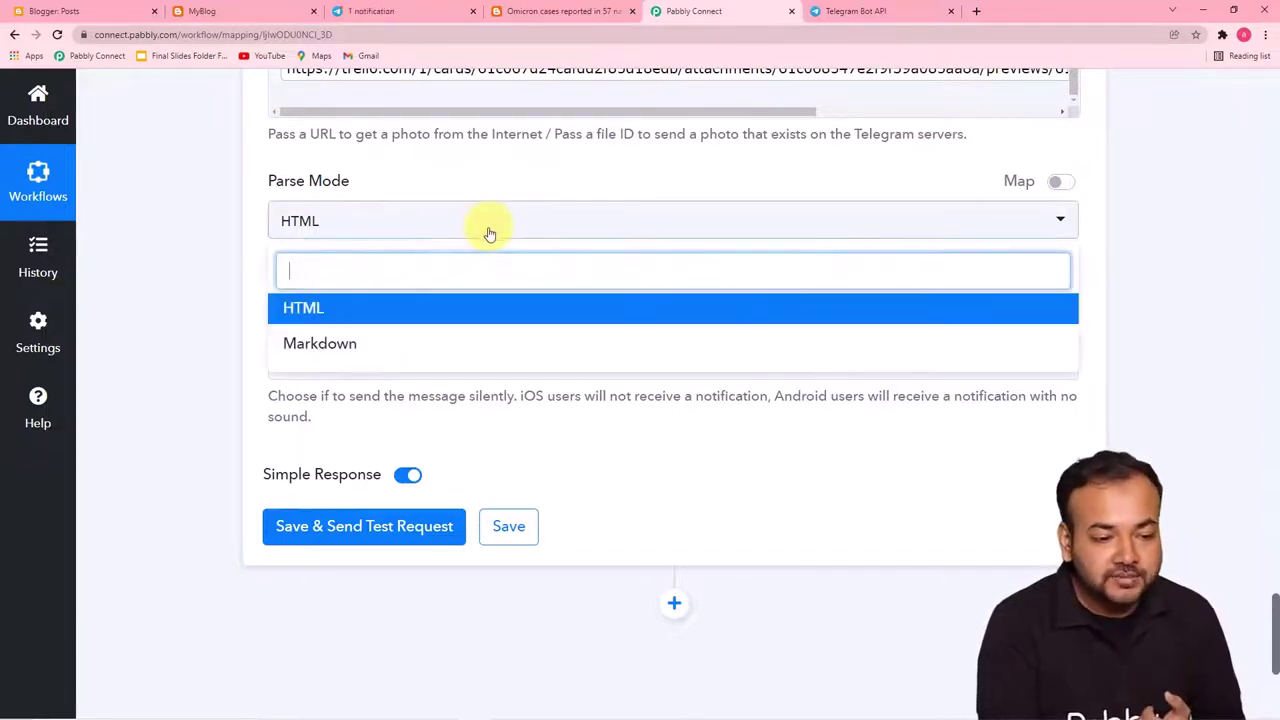
click(371, 323)
scroll(237, 282, down, 2)
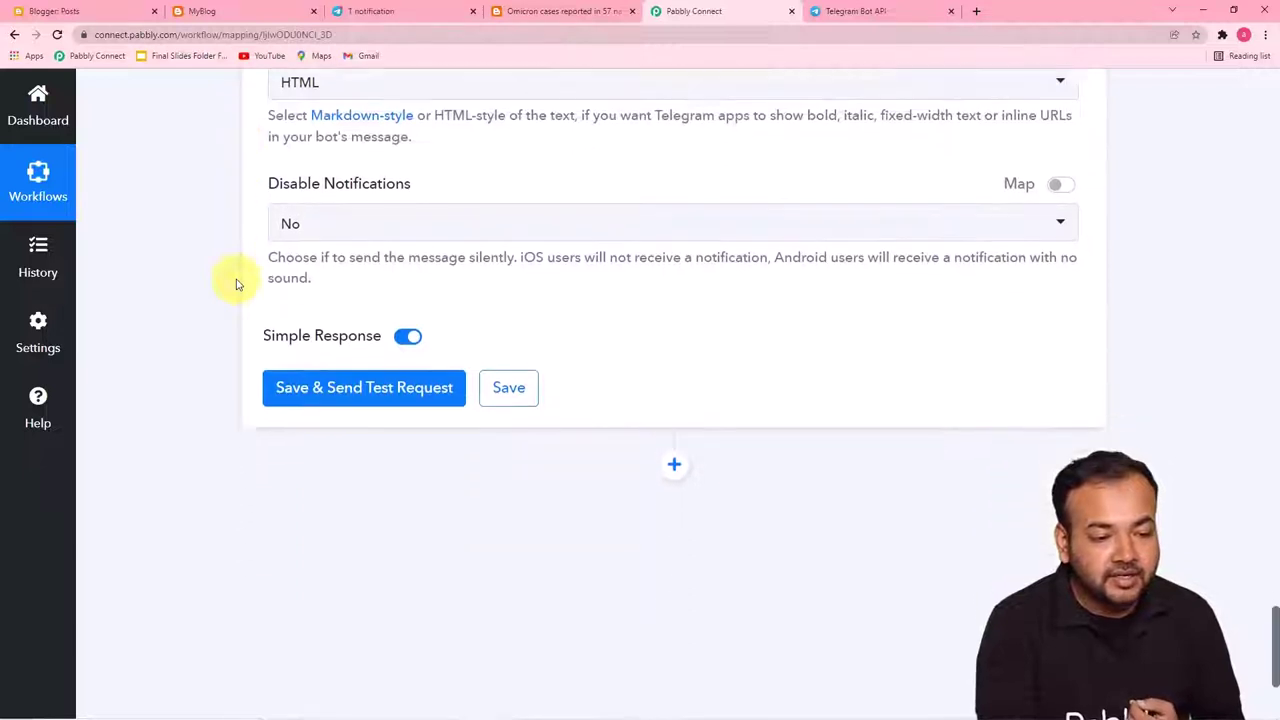
click(429, 175)
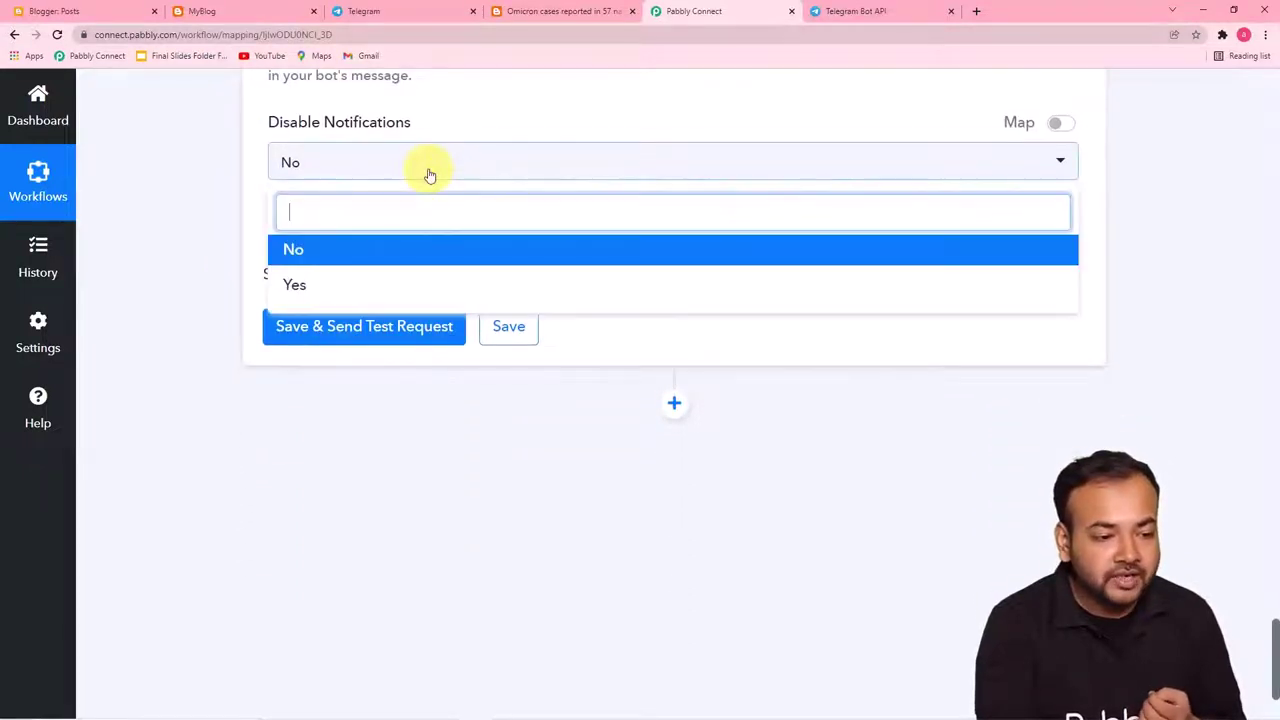
click(348, 285)
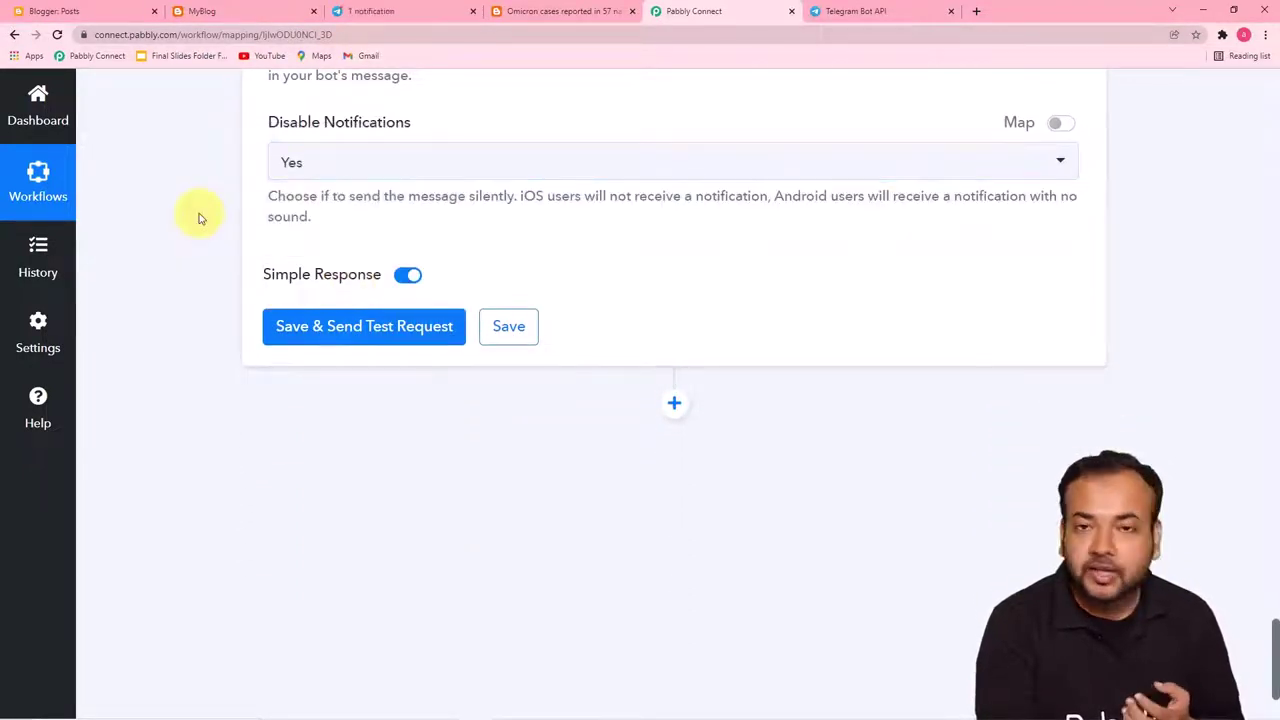
Save the Send a Photo action with a test request and switch to Telegram to check the My Blog Family group
click(316, 330)
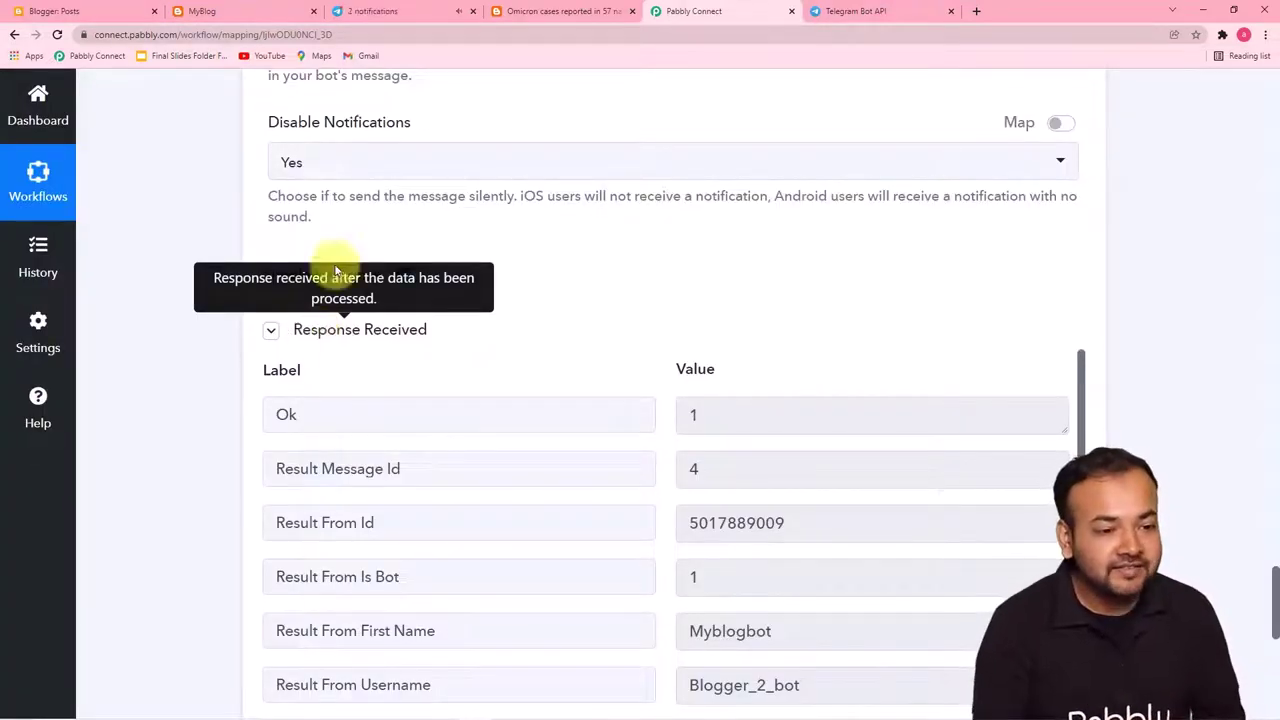
click(390, 20)
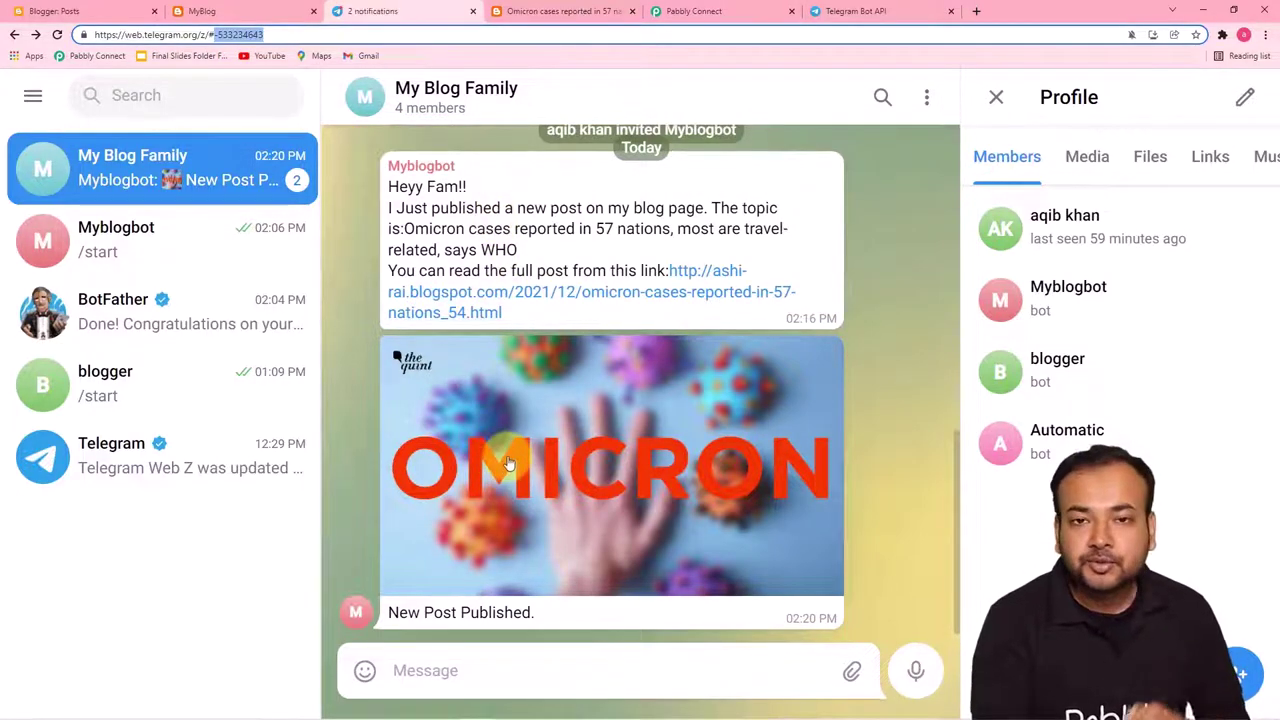
Switch to Pabbly Connect and save the Send a Photo action's data
click(672, 10)
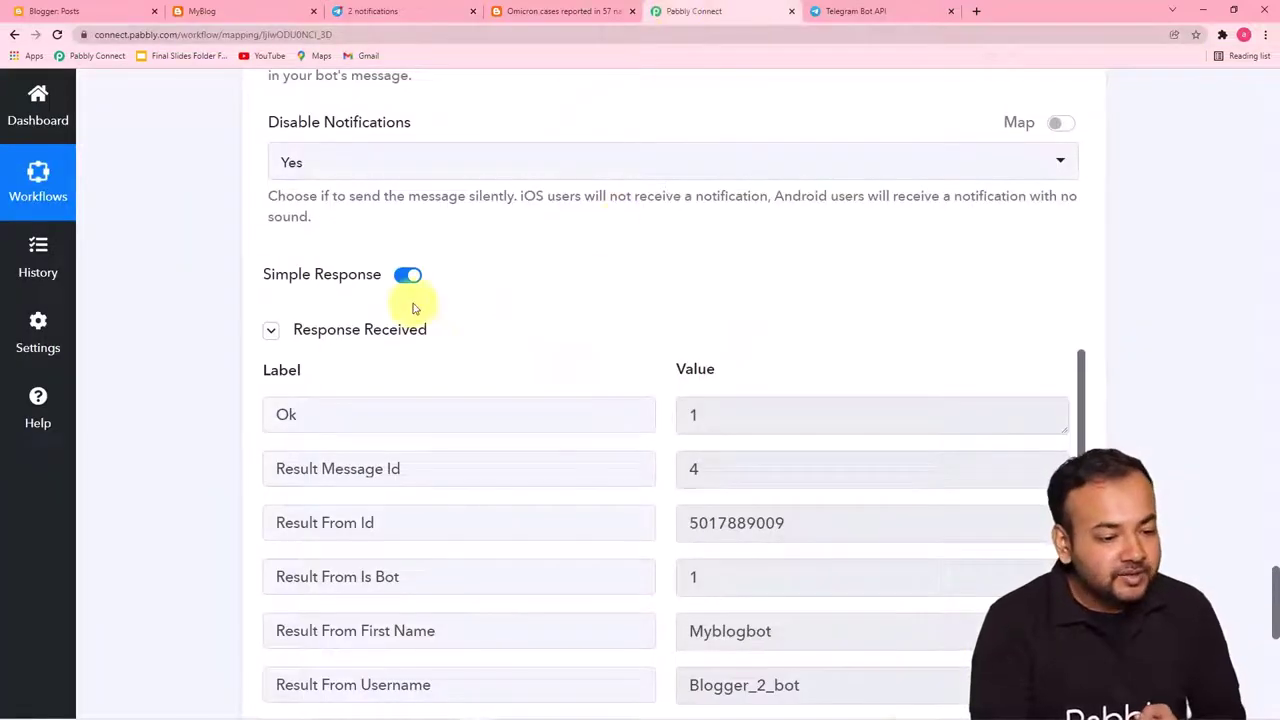
scroll(440, 300, down, 3)
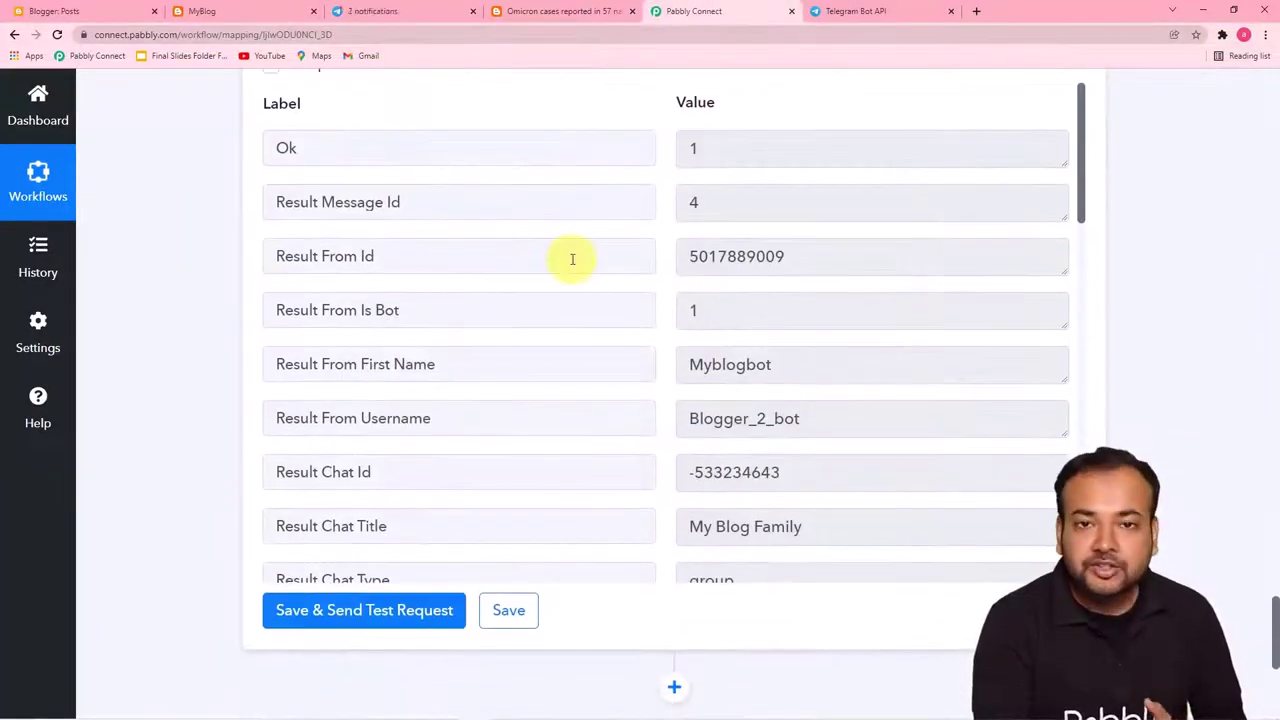
click(515, 617)
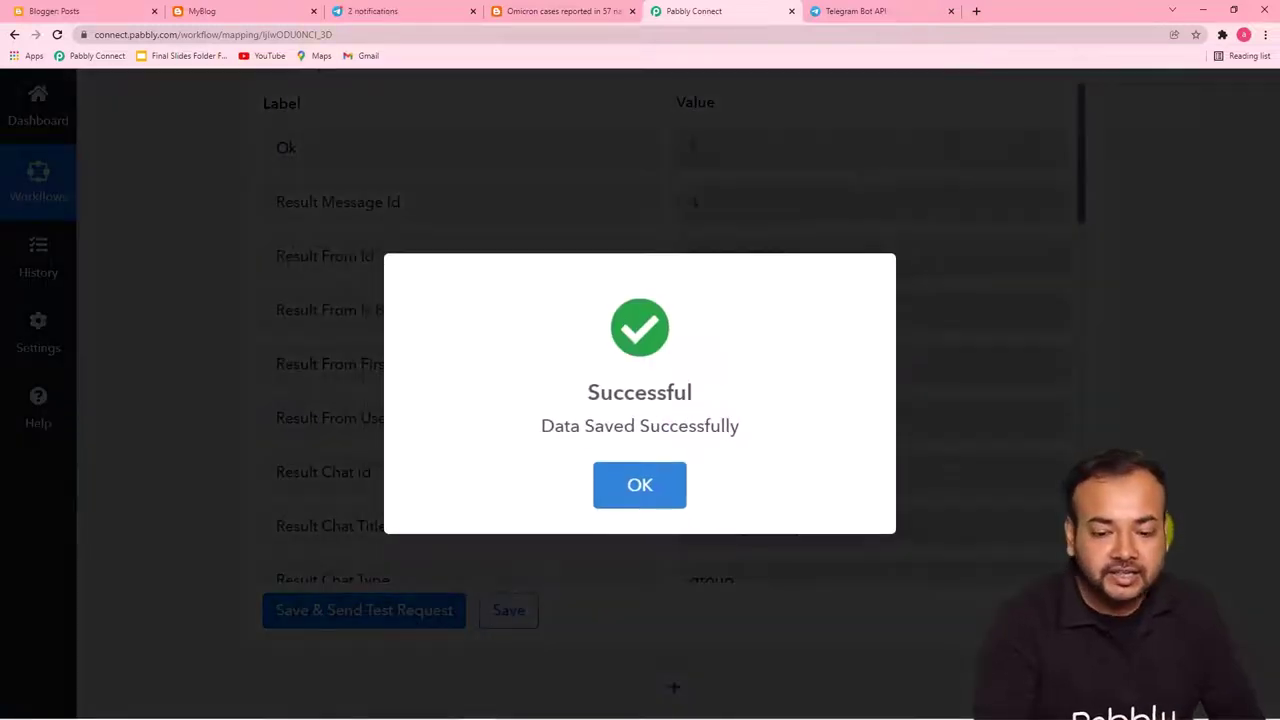
click(630, 470)
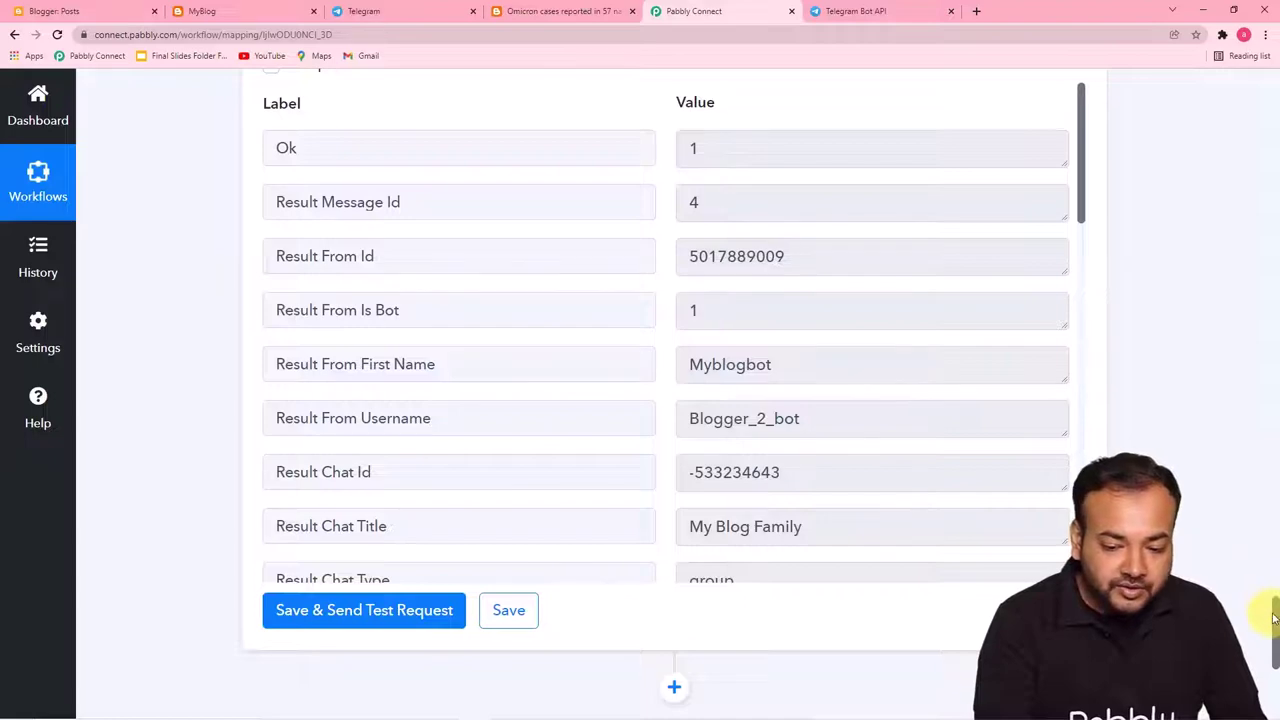
drag(1275, 617, 1270, 125)
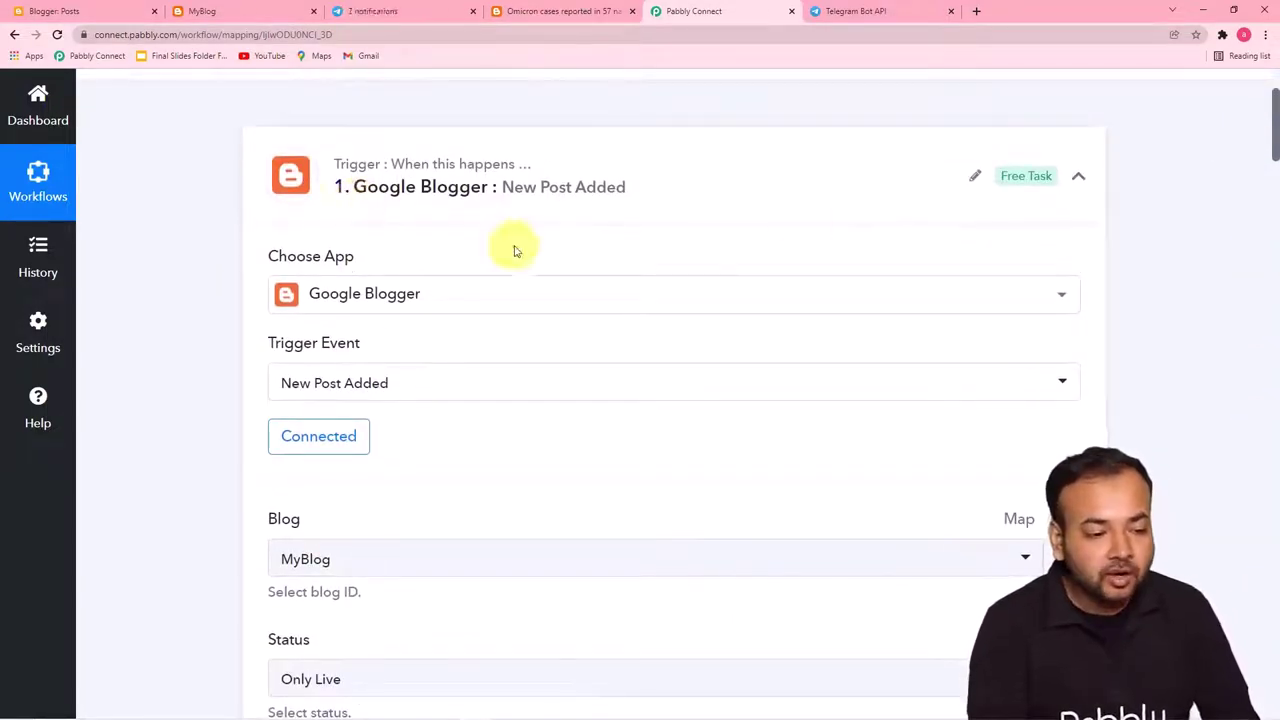
Review the Google Blogger New Post Added trigger, covering its blog, status and the post data in its received response
scroll(502, 343, down, 2)
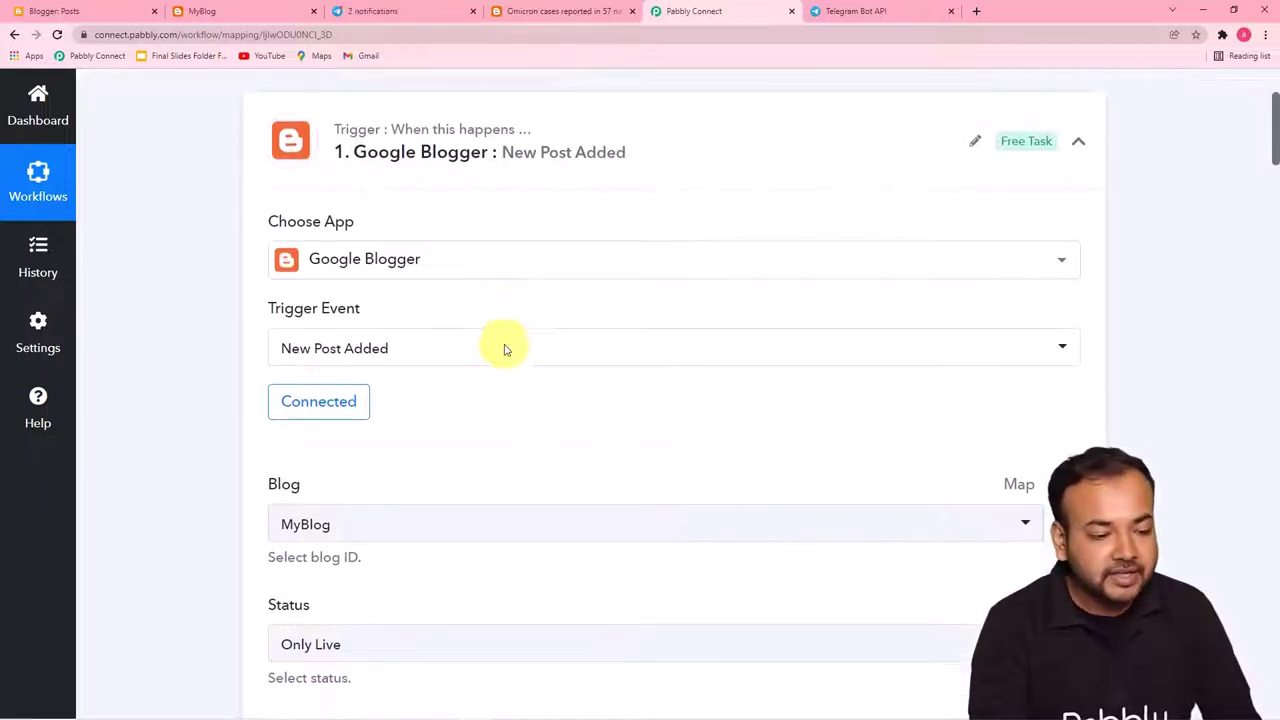
scroll(504, 347, down, 1)
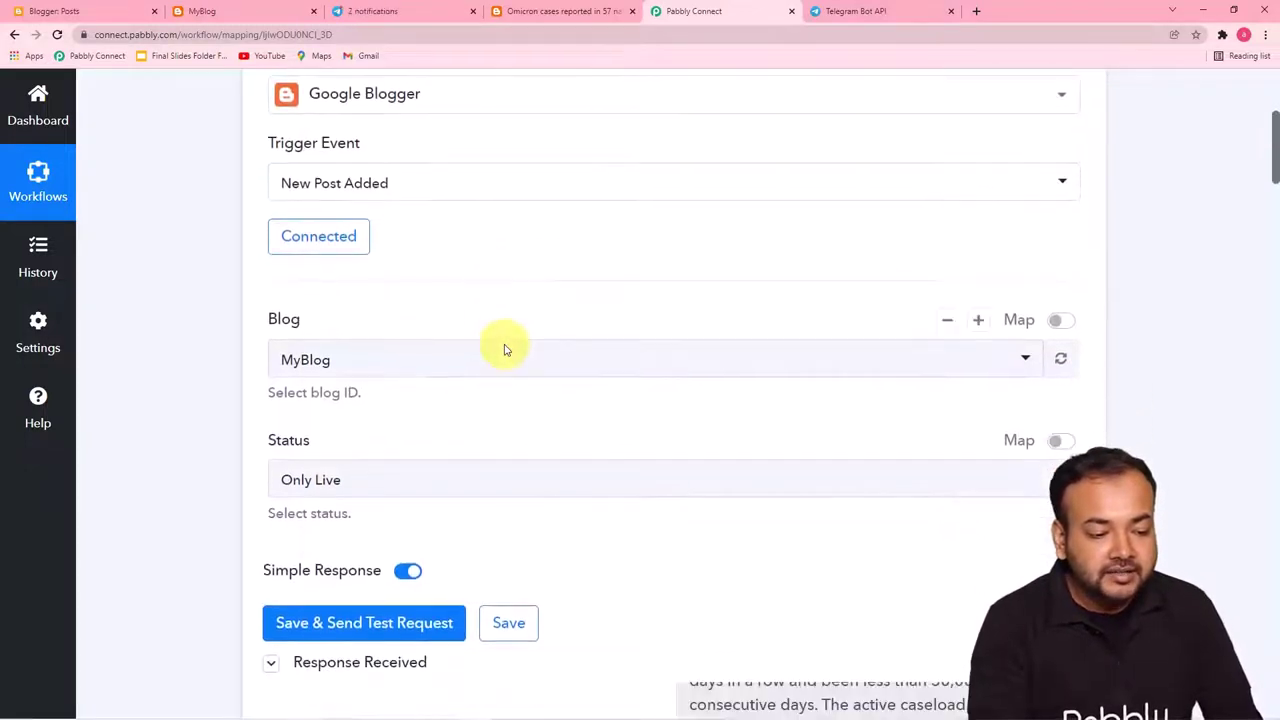
scroll(520, 356, down, 2)
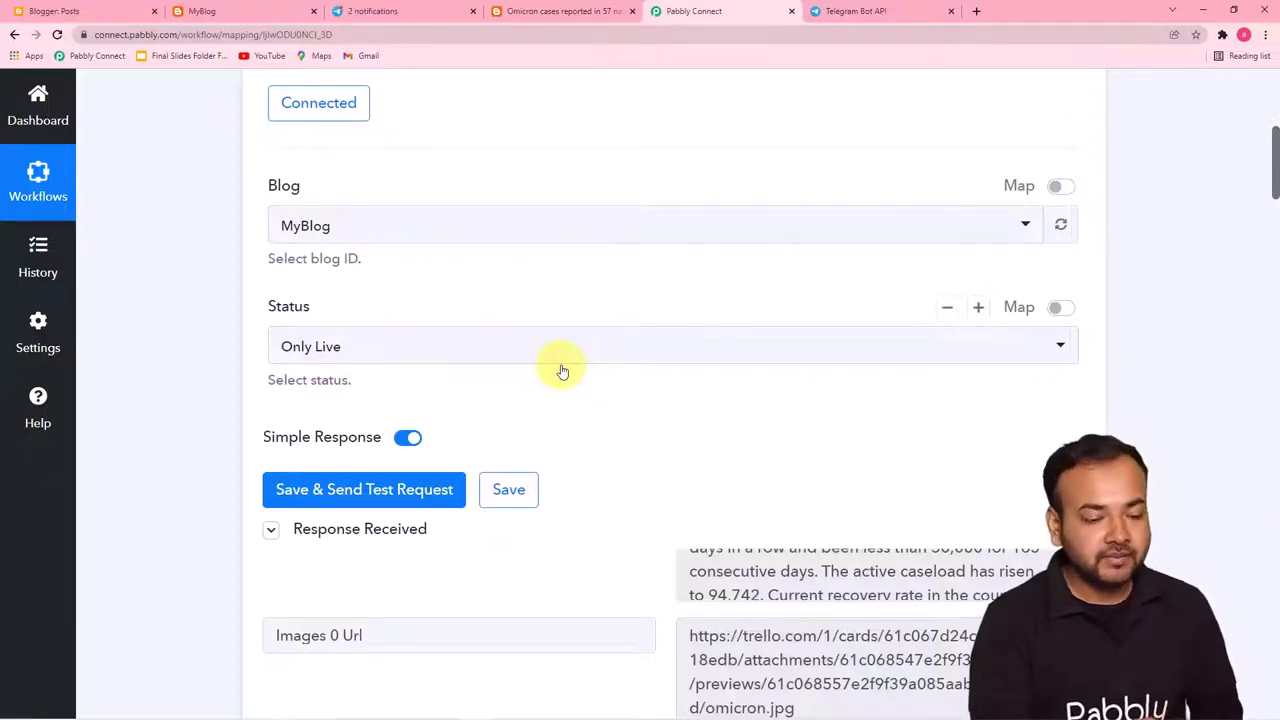
scroll(563, 366, down, 2)
scroll(607, 383, down, 2)
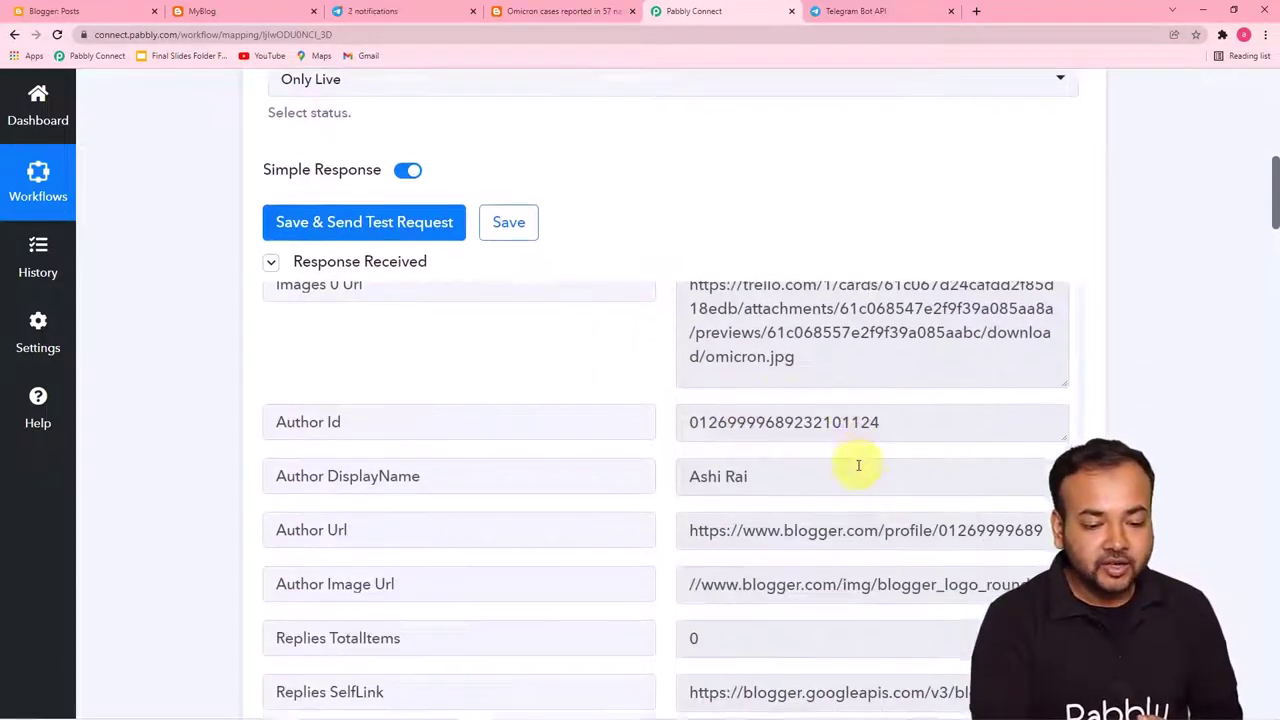
scroll(858, 465, down, 3)
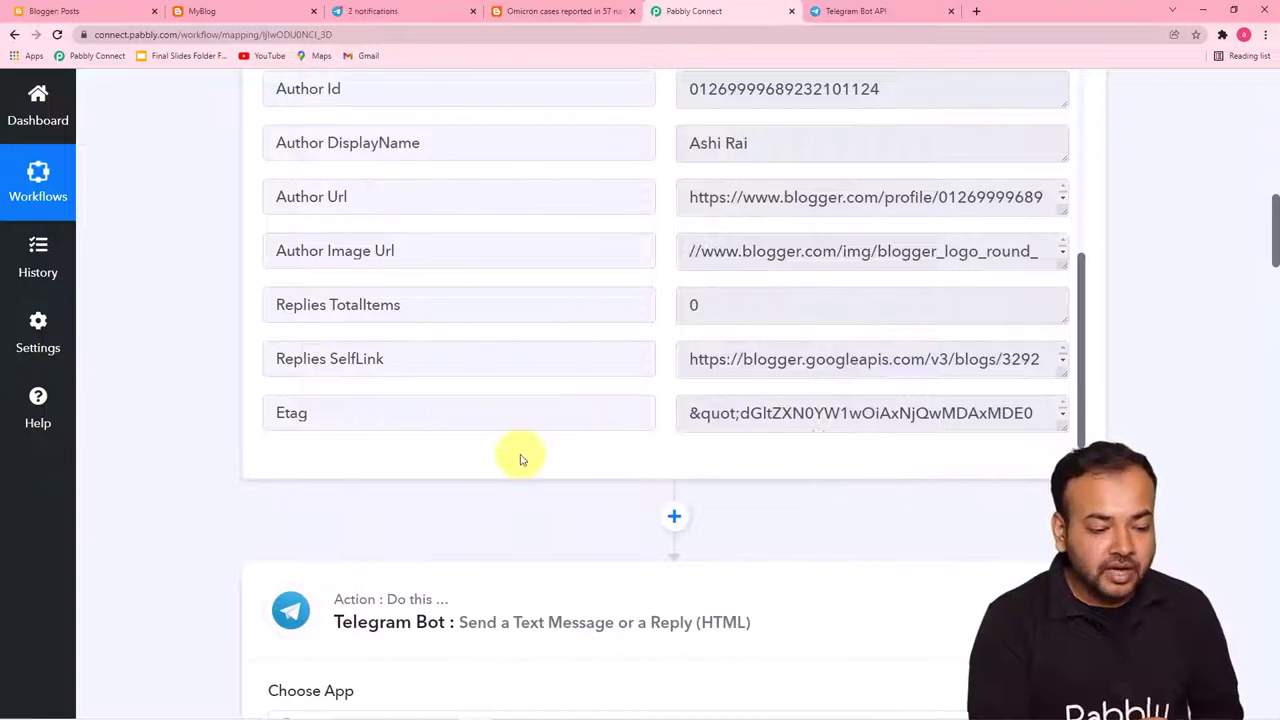
Review the Telegram Bot Send a Text Message or a Reply (HTML) action, including its chat ID, mapped message and notification settings
scroll(520, 460, down, 2)
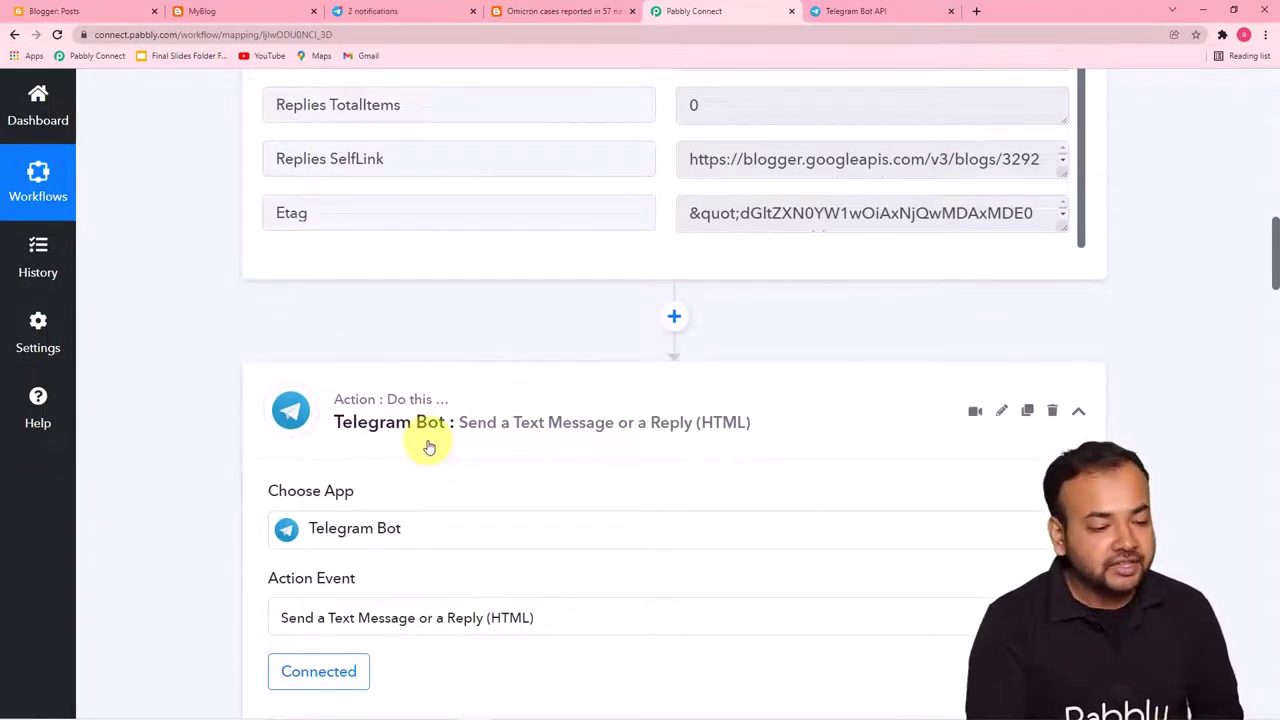
scroll(428, 447, down, 2)
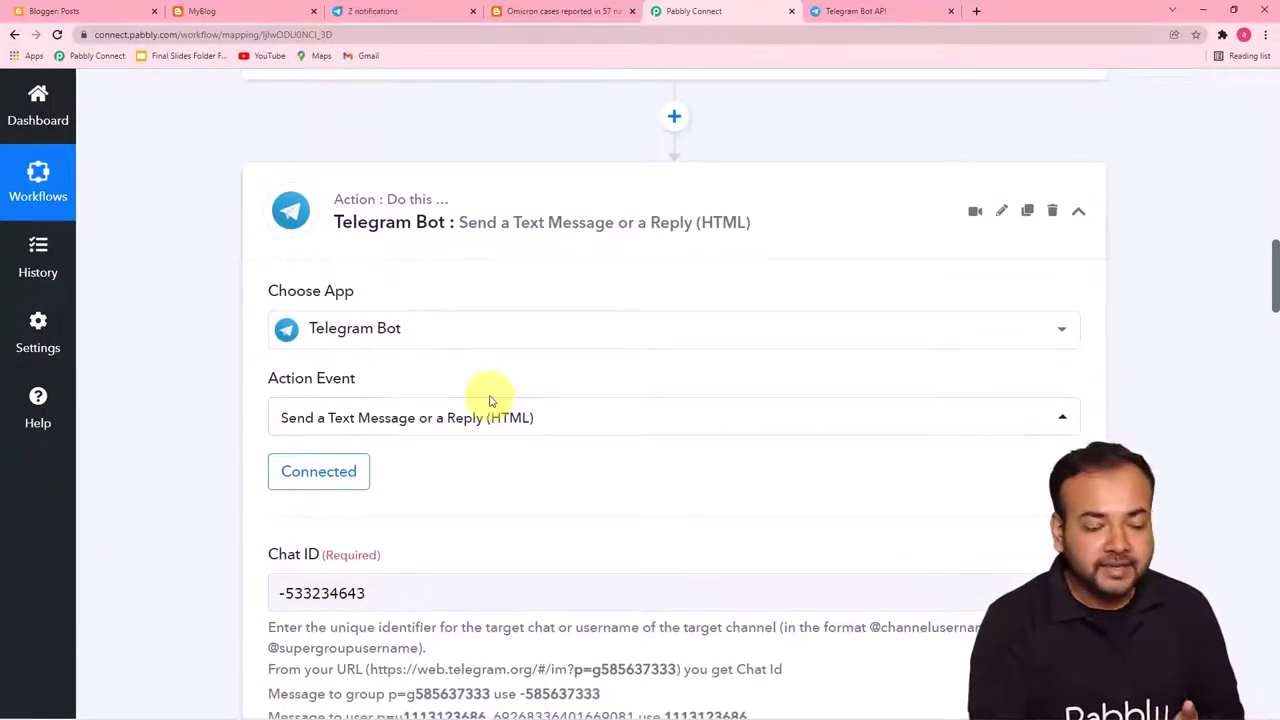
scroll(506, 463, down, 1)
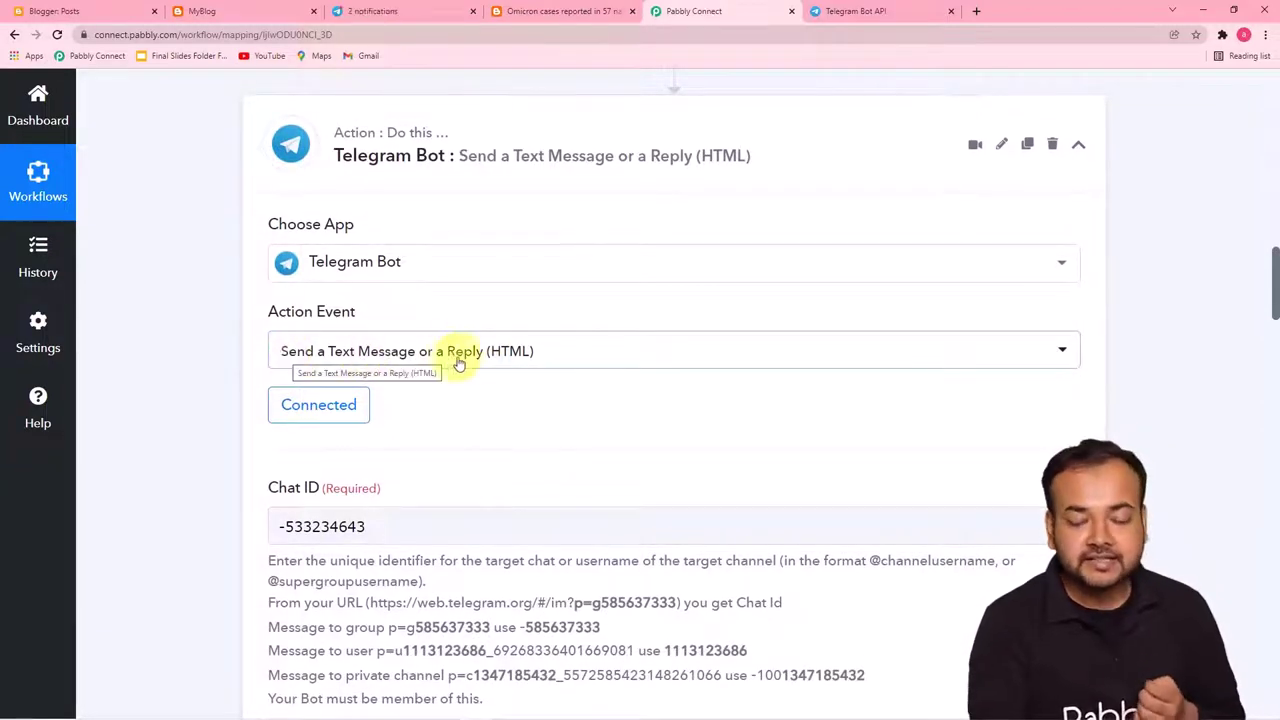
scroll(508, 360, down, 1)
scroll(508, 368, down, 3)
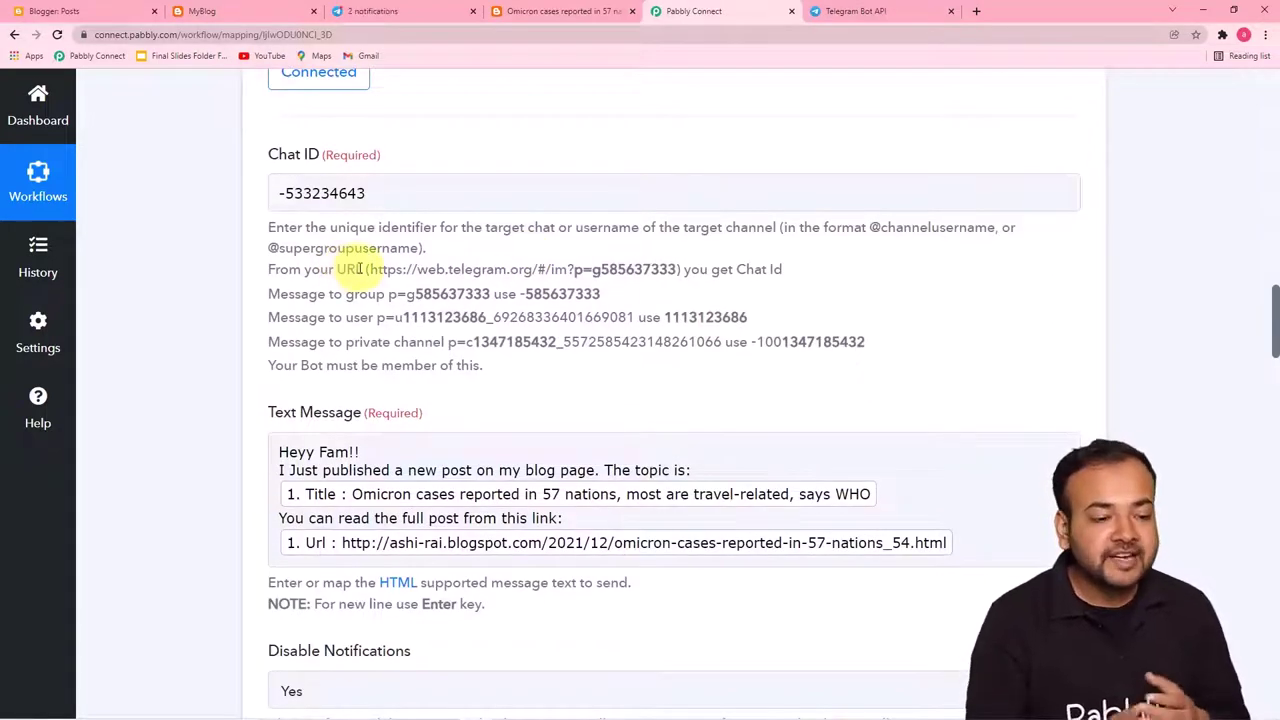
scroll(358, 268, down, 2)
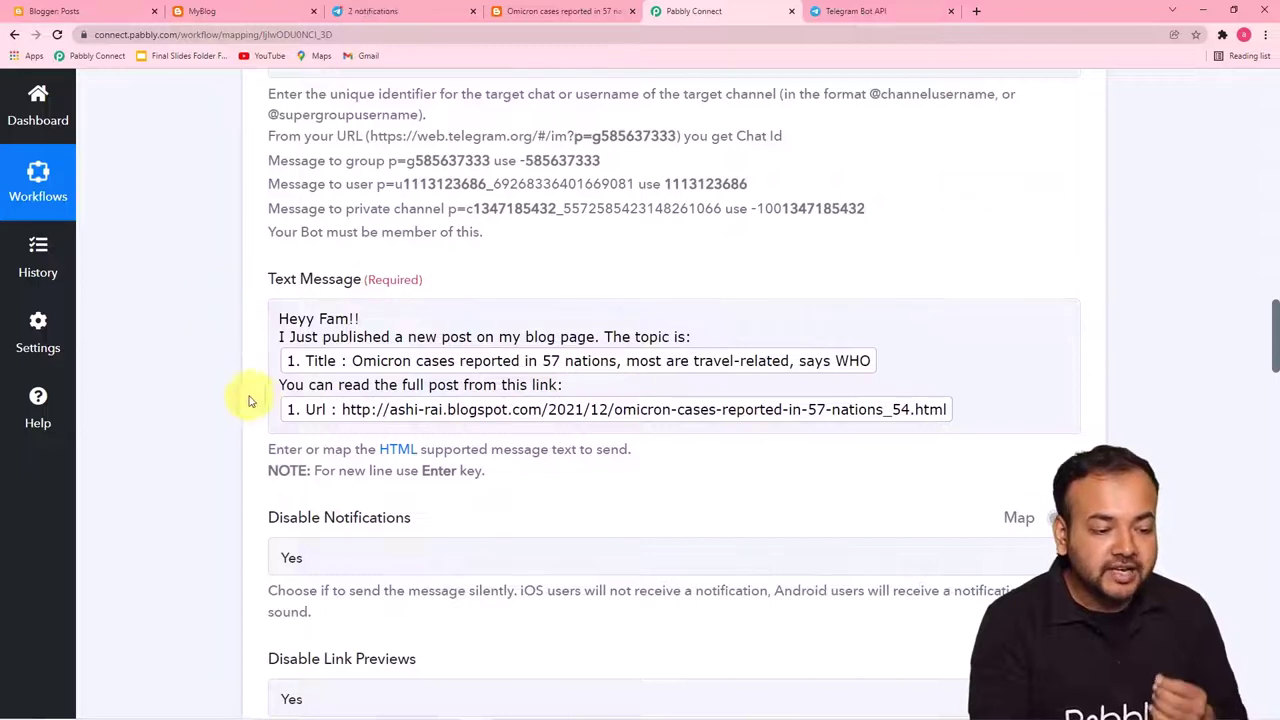
scroll(222, 393, down, 4)
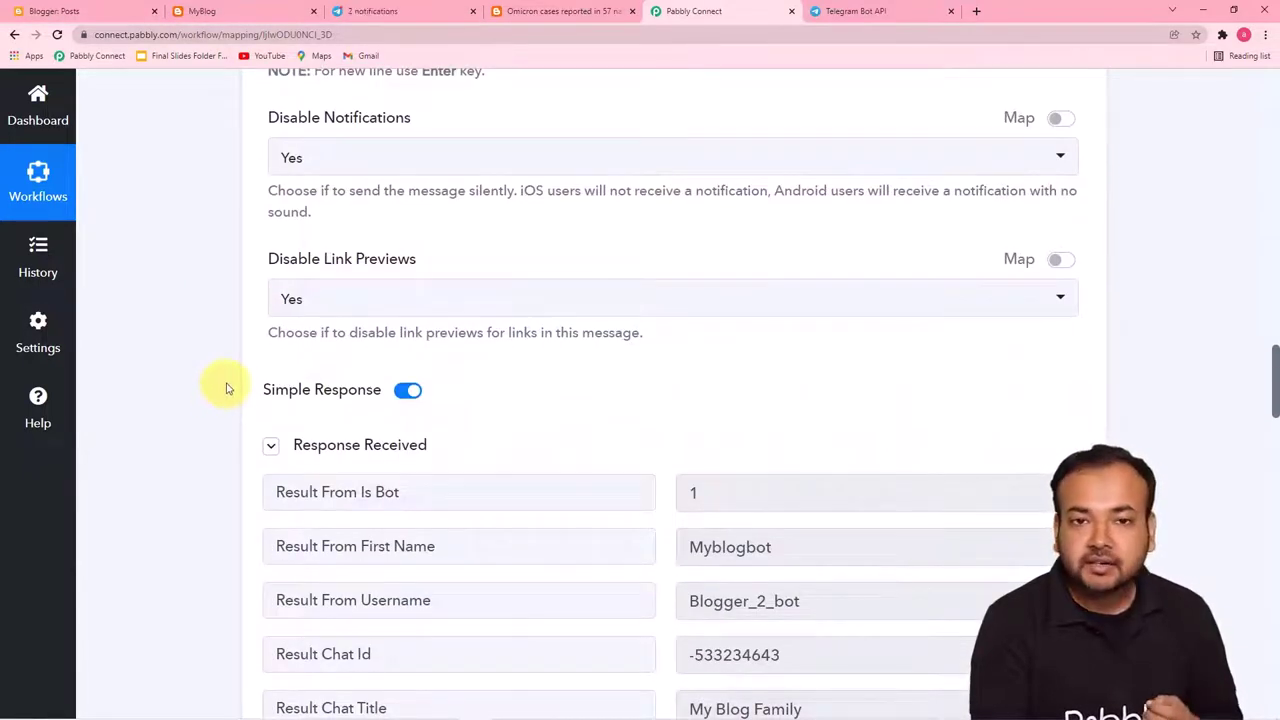
Check the bot's text message in the My Blog Family group in Telegram and return to Pabbly Connect
click(362, 12)
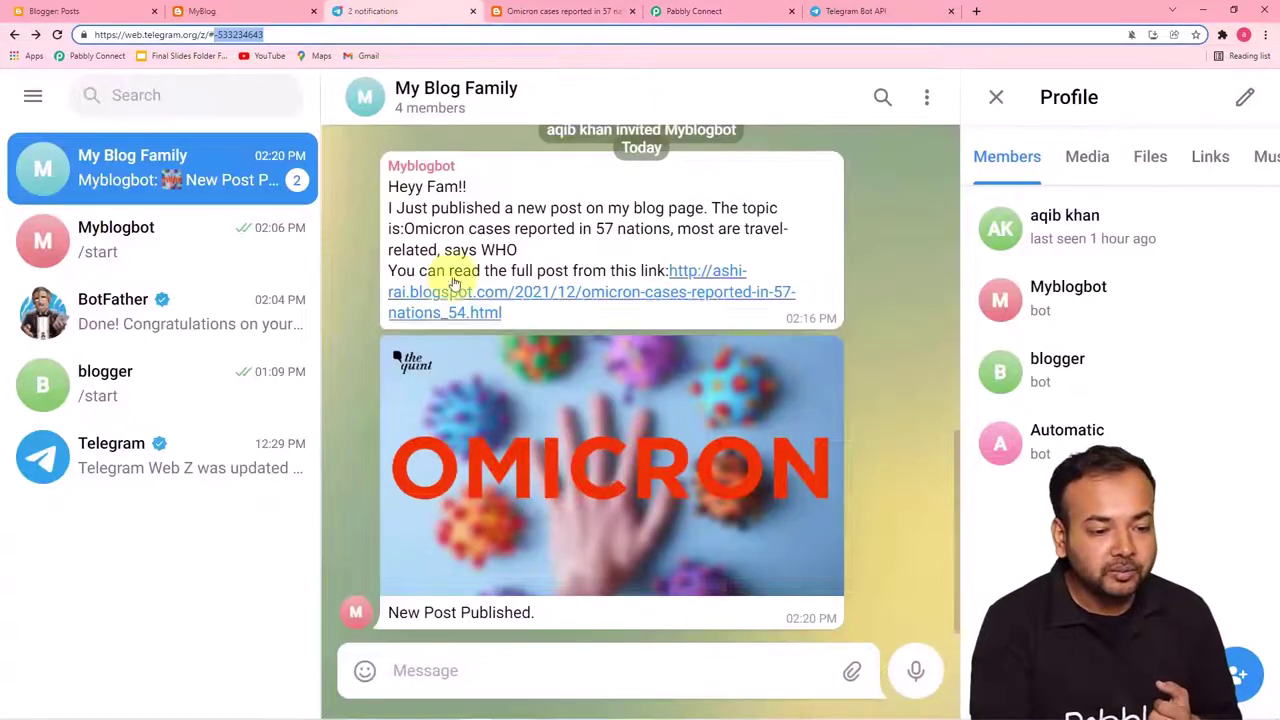
scroll(453, 275, up, 2)
scroll(453, 275, down, 2)
key(ctrl+Tab)
key(ctrl+Tab)
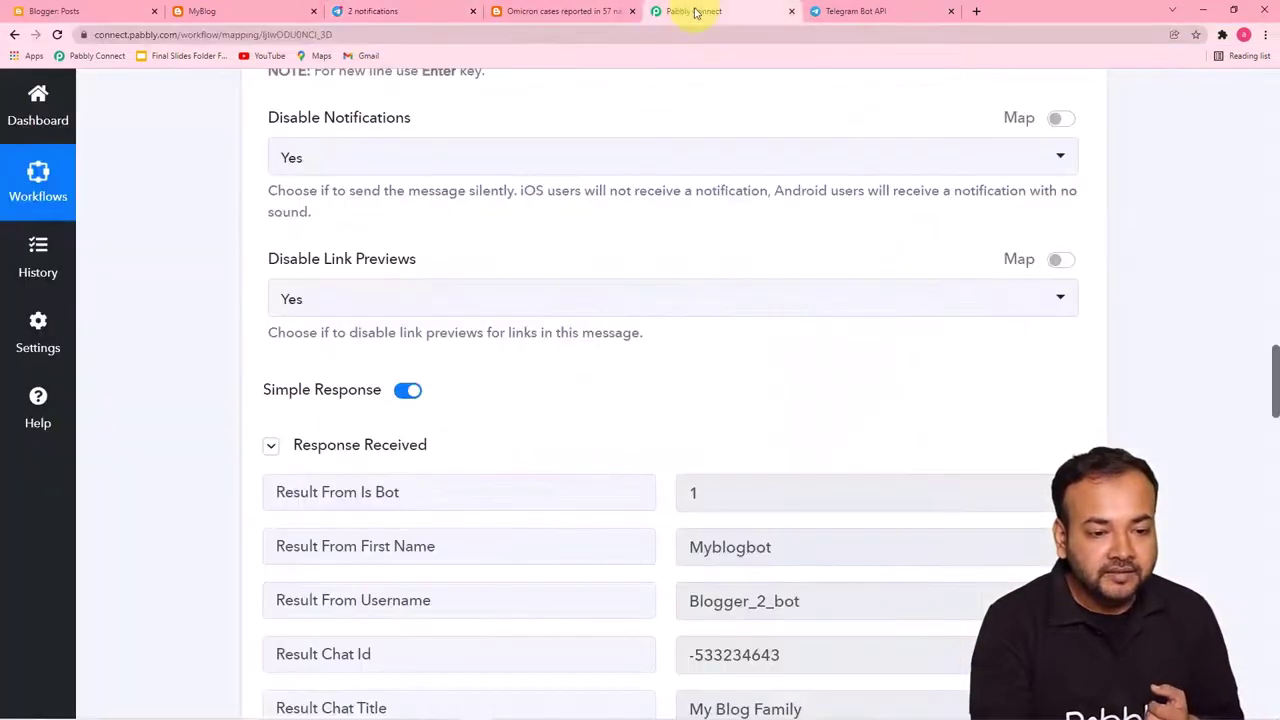
Review the Telegram Bot Send a Photo action, including its caption, mapped image URL, Parse Mode and received response
scroll(486, 302, down, 7)
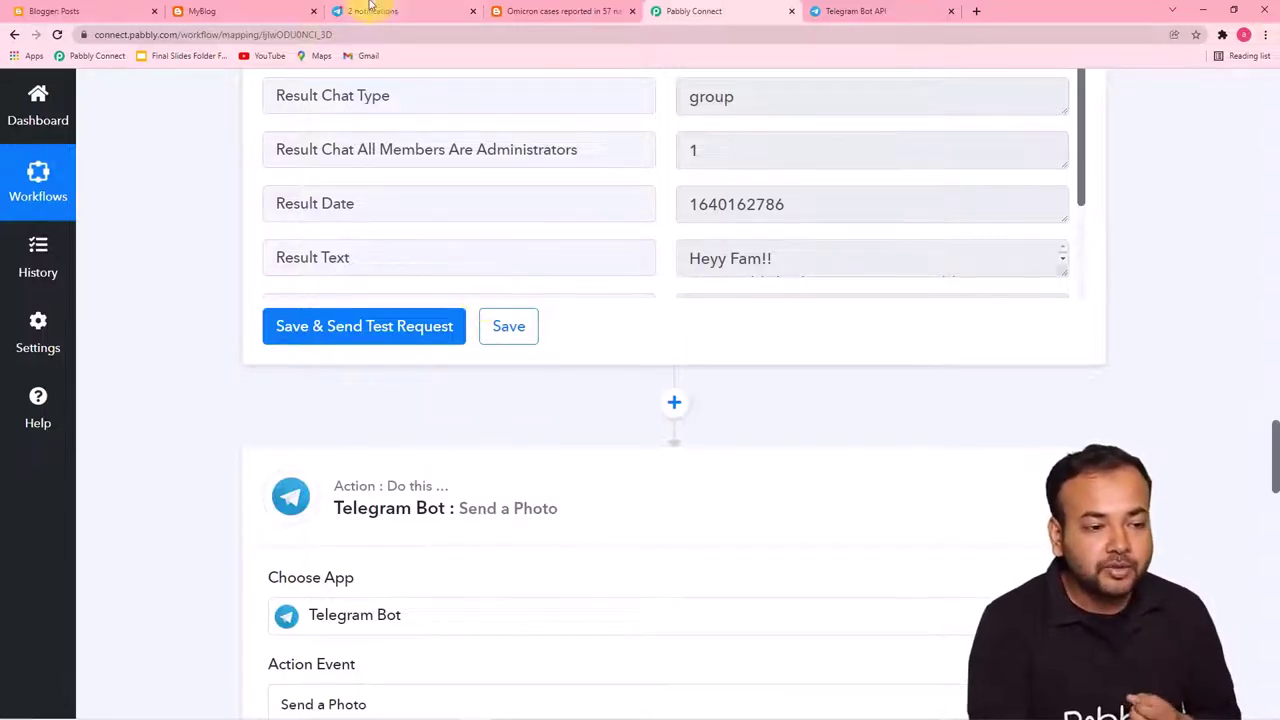
scroll(423, 423, down, 1)
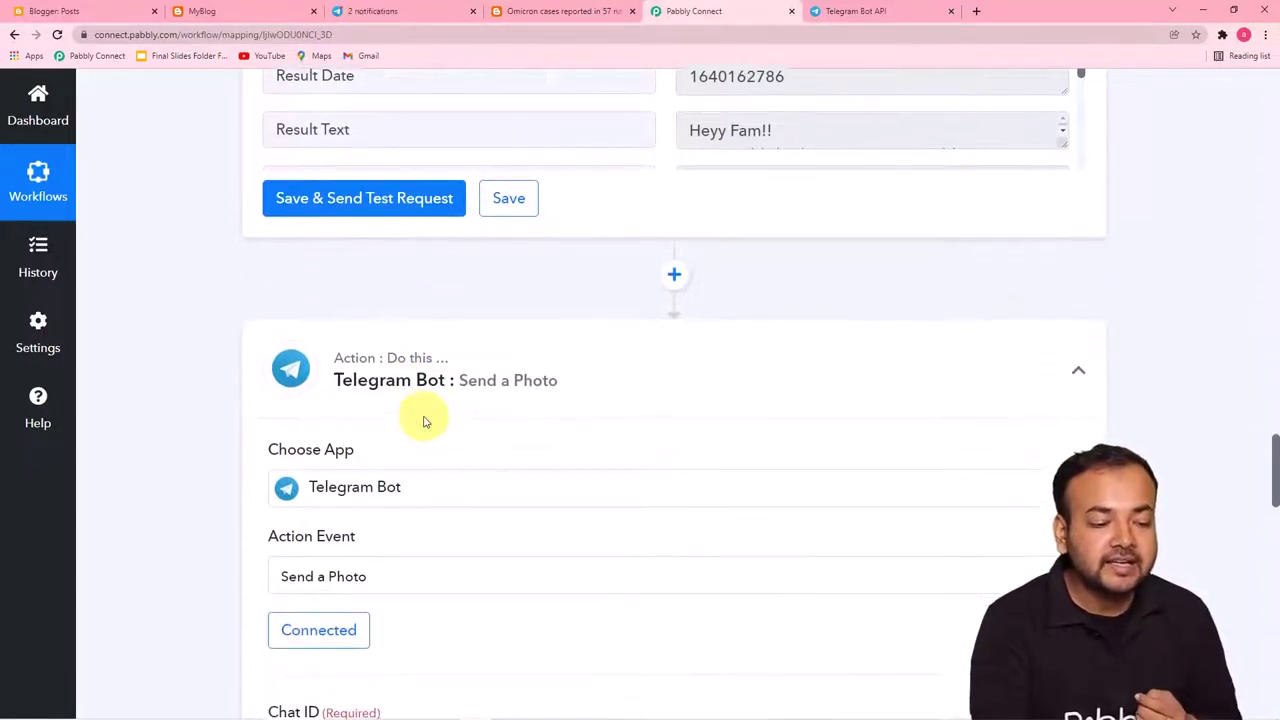
scroll(423, 421, down, 6)
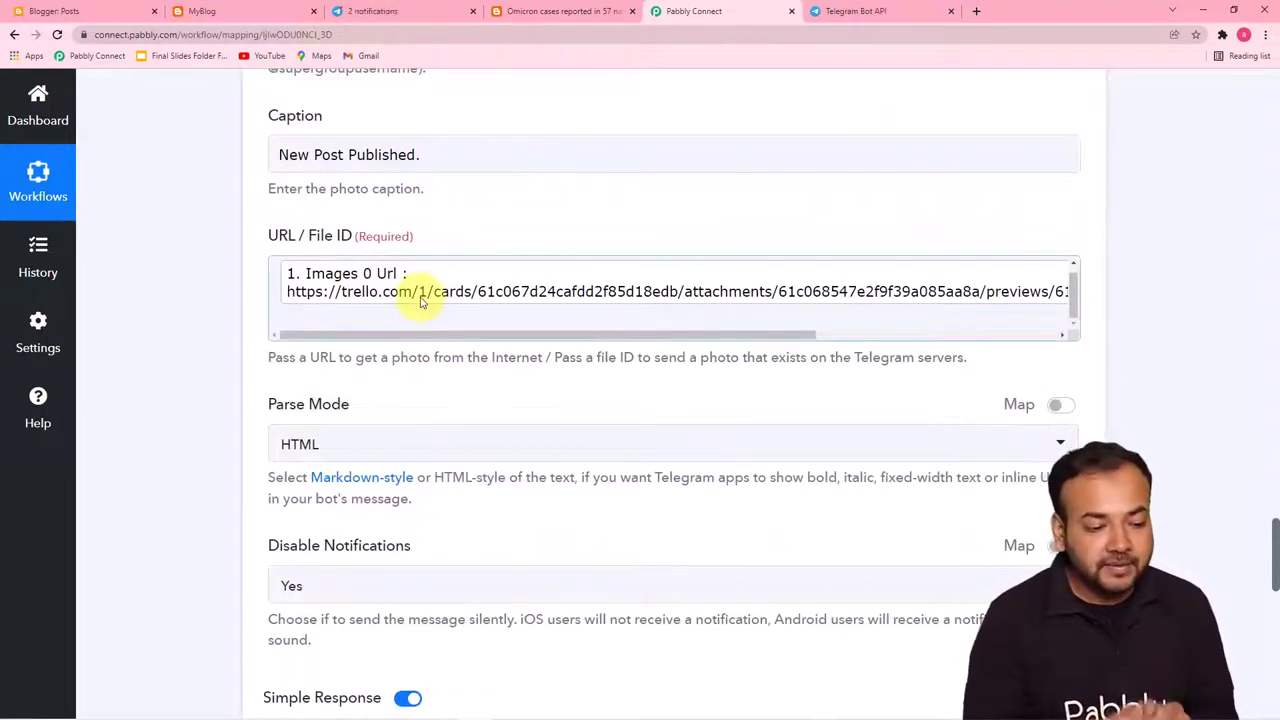
scroll(490, 330, down, 2)
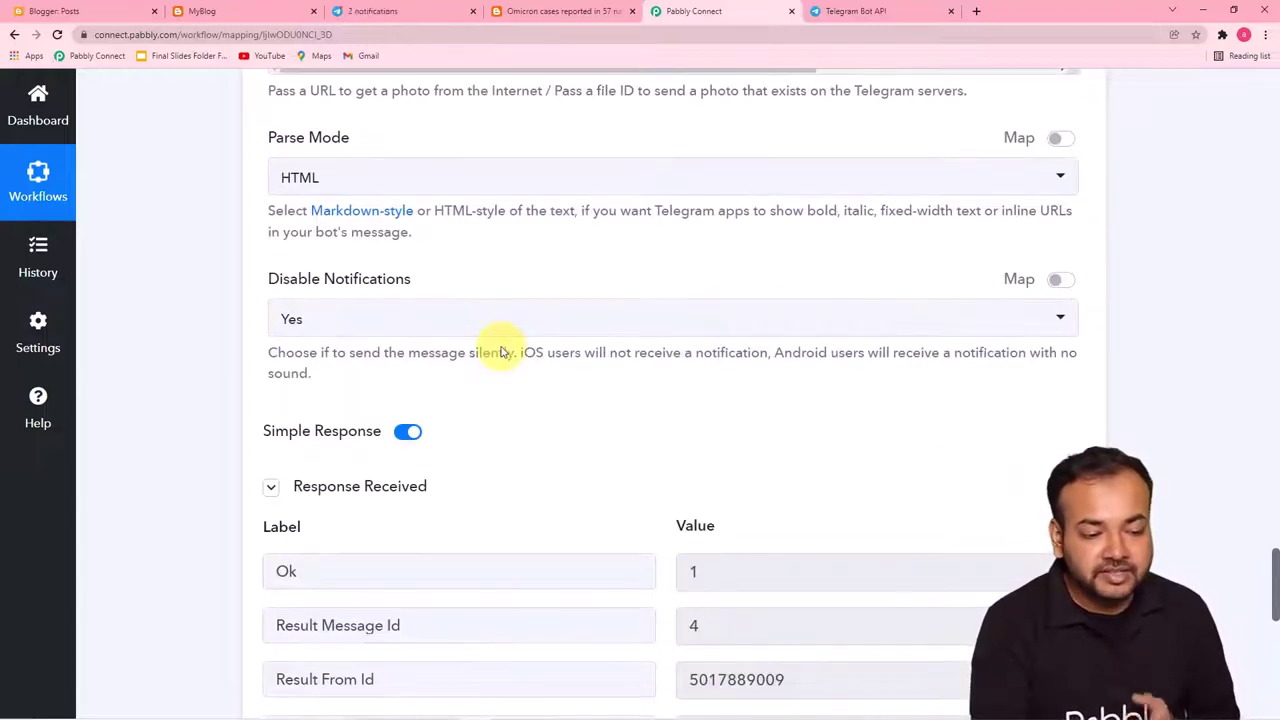
scroll(500, 350, down, 2)
scroll(470, 340, down, 3)
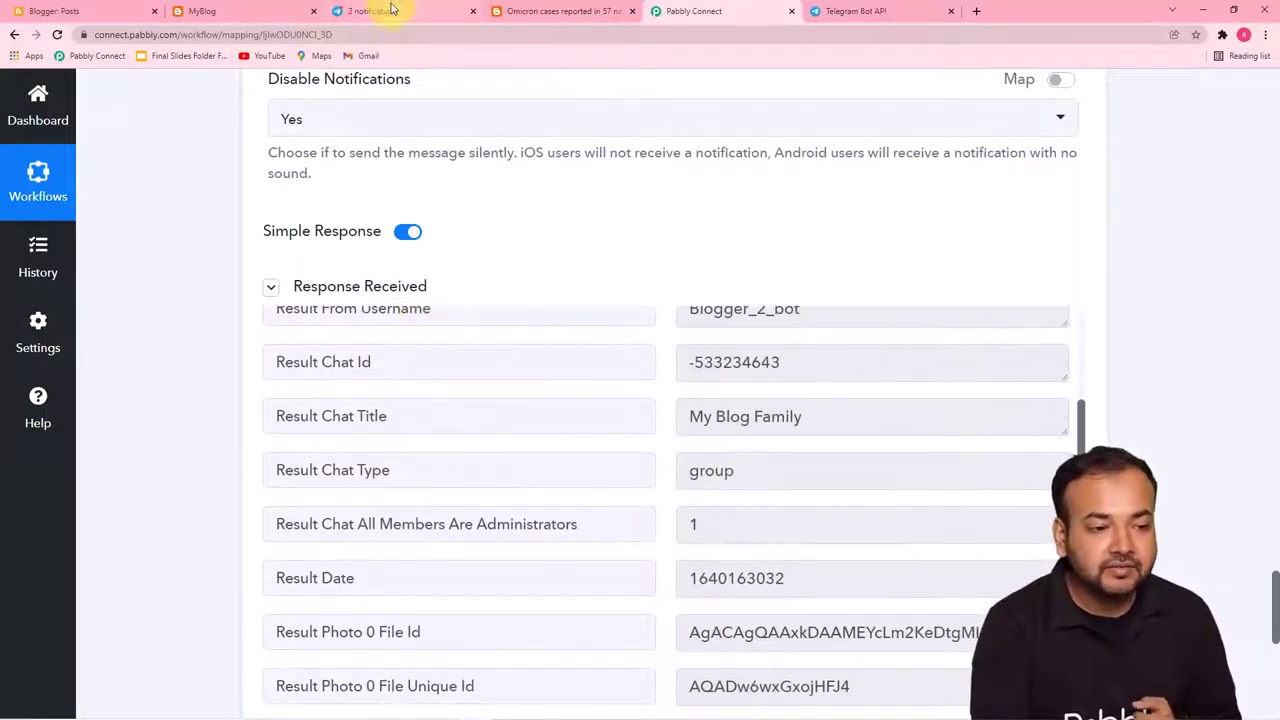
Check the bot's photo post in the Telegram group and go back to the Send a Photo response in Pabbly Connect
click(392, 10)
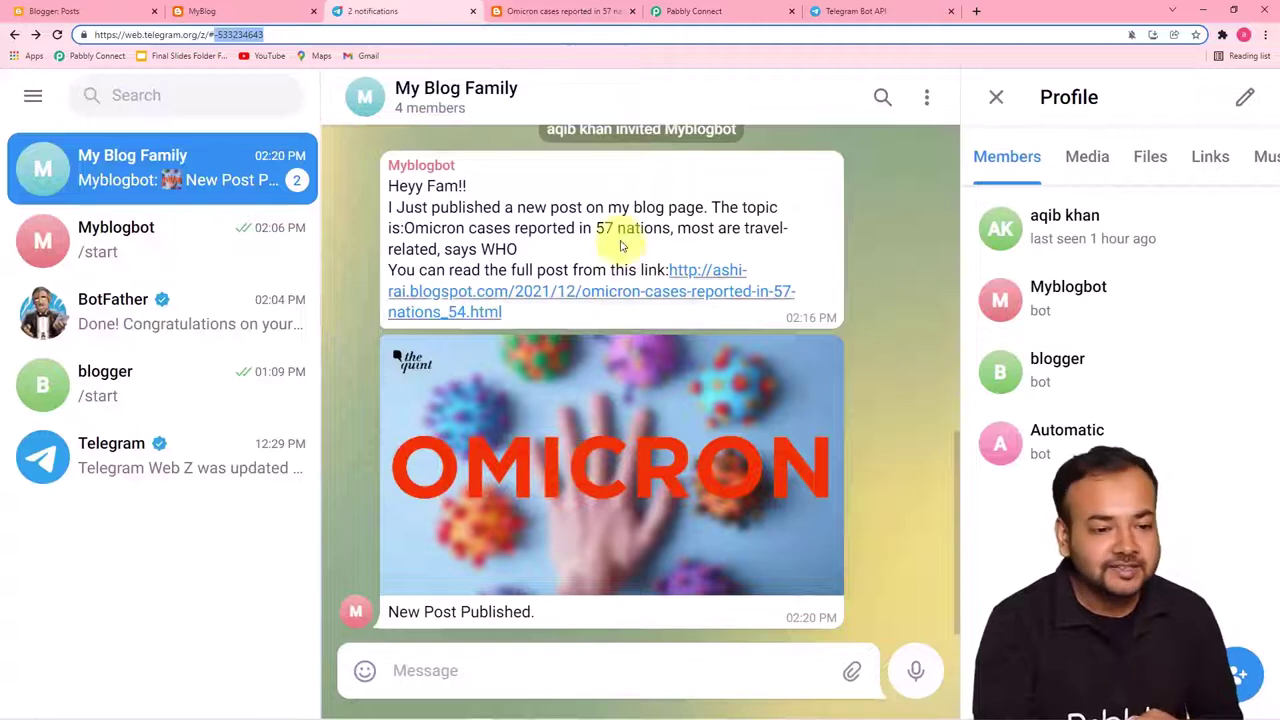
click(680, 12)
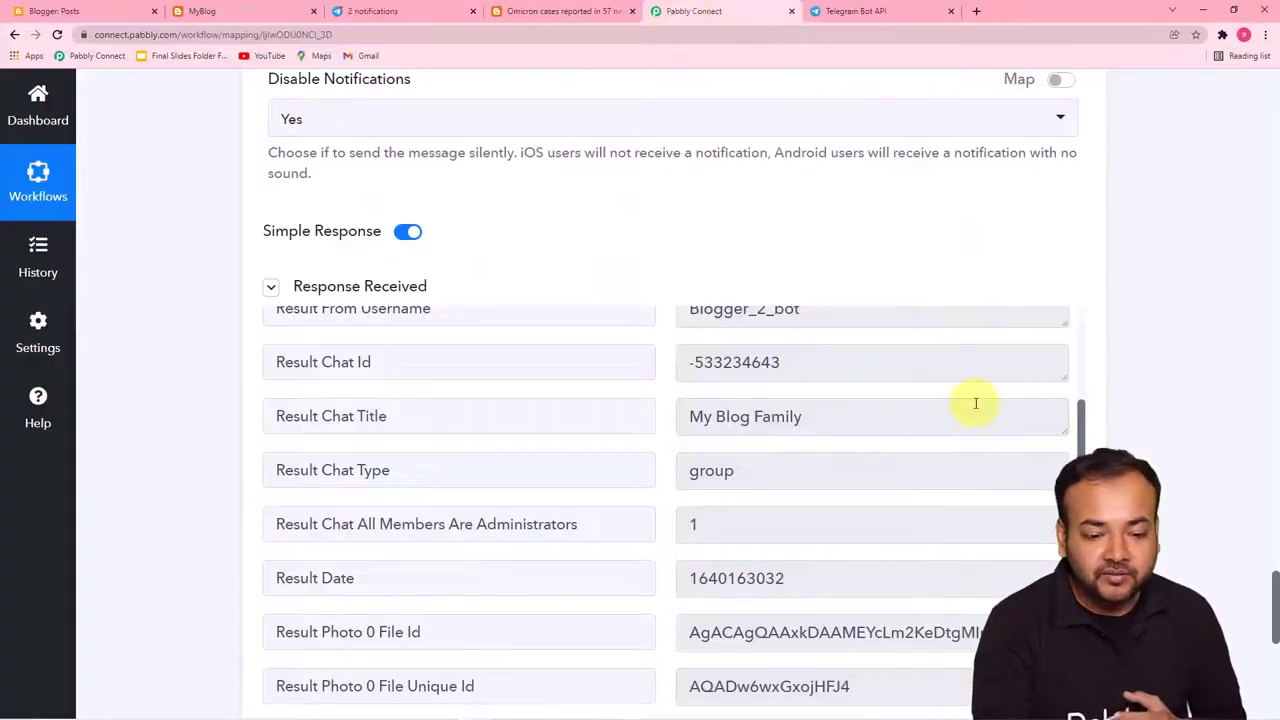
scroll(976, 403, down, 5)
scroll(1128, 396, down, 1)
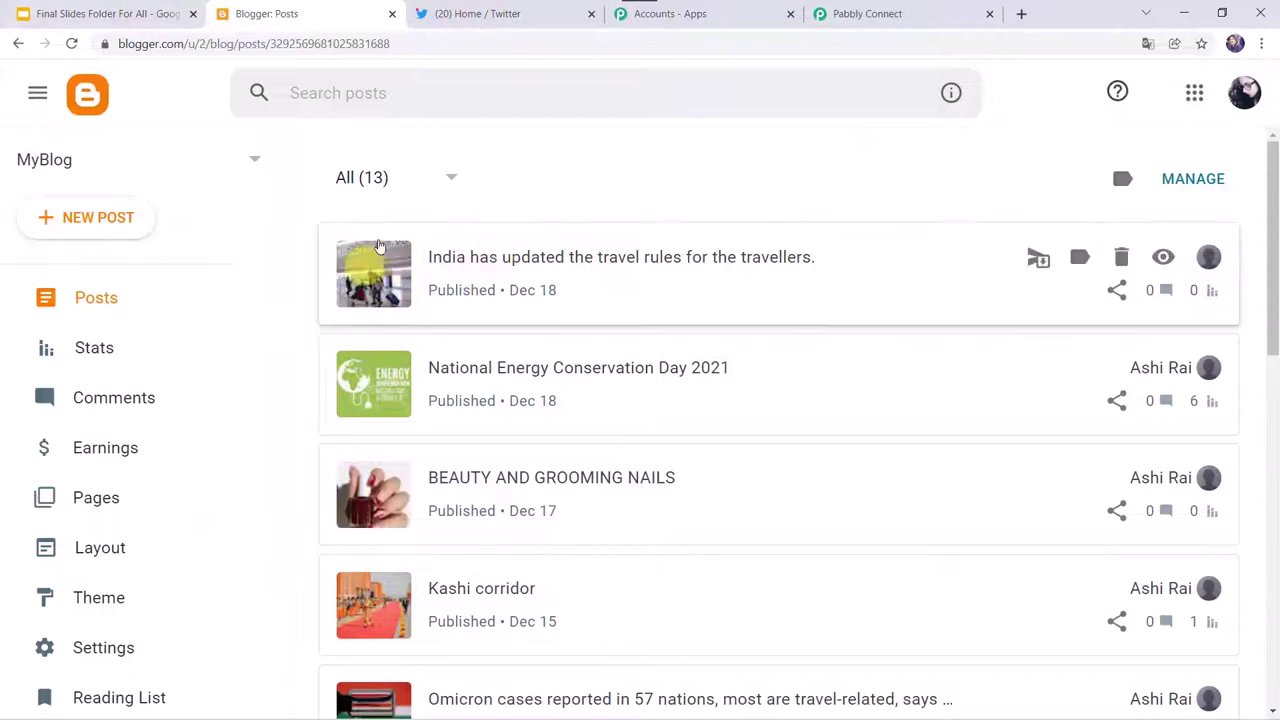
Compare the newest post in Blogger's MyBlog with the tweet about it on the Twitter home feed
click(505, 14)
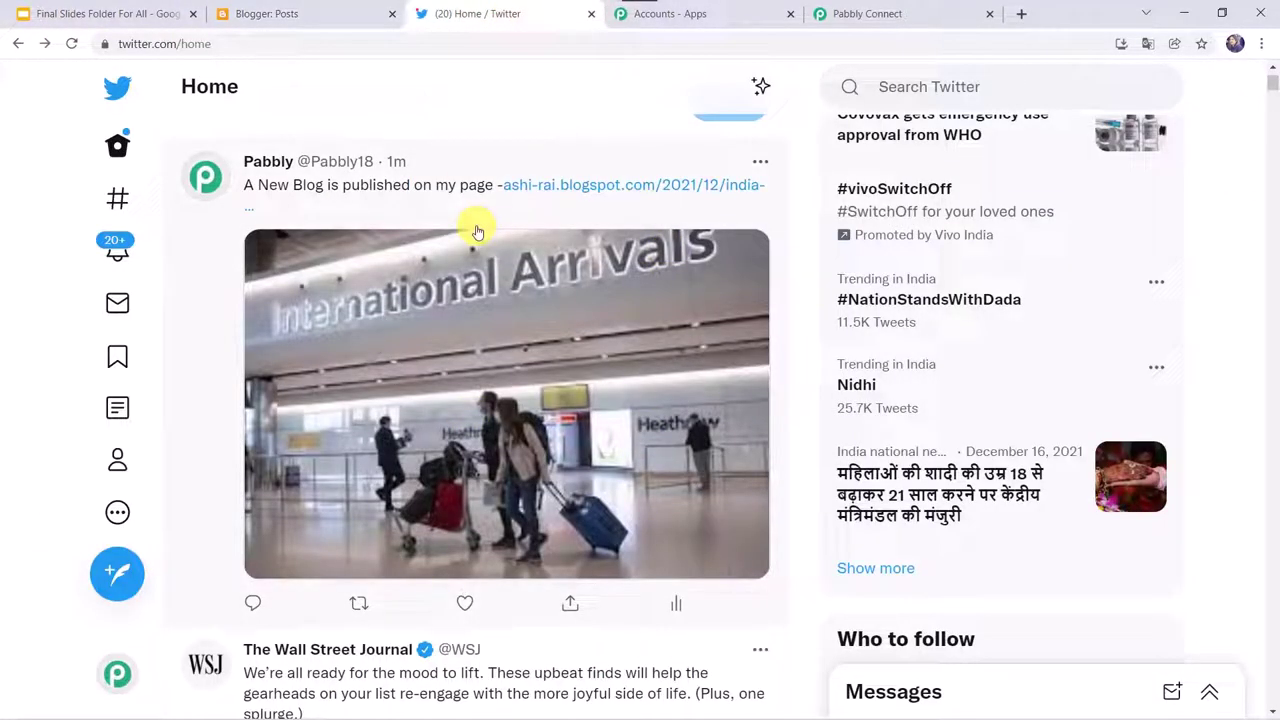
click(357, 14)
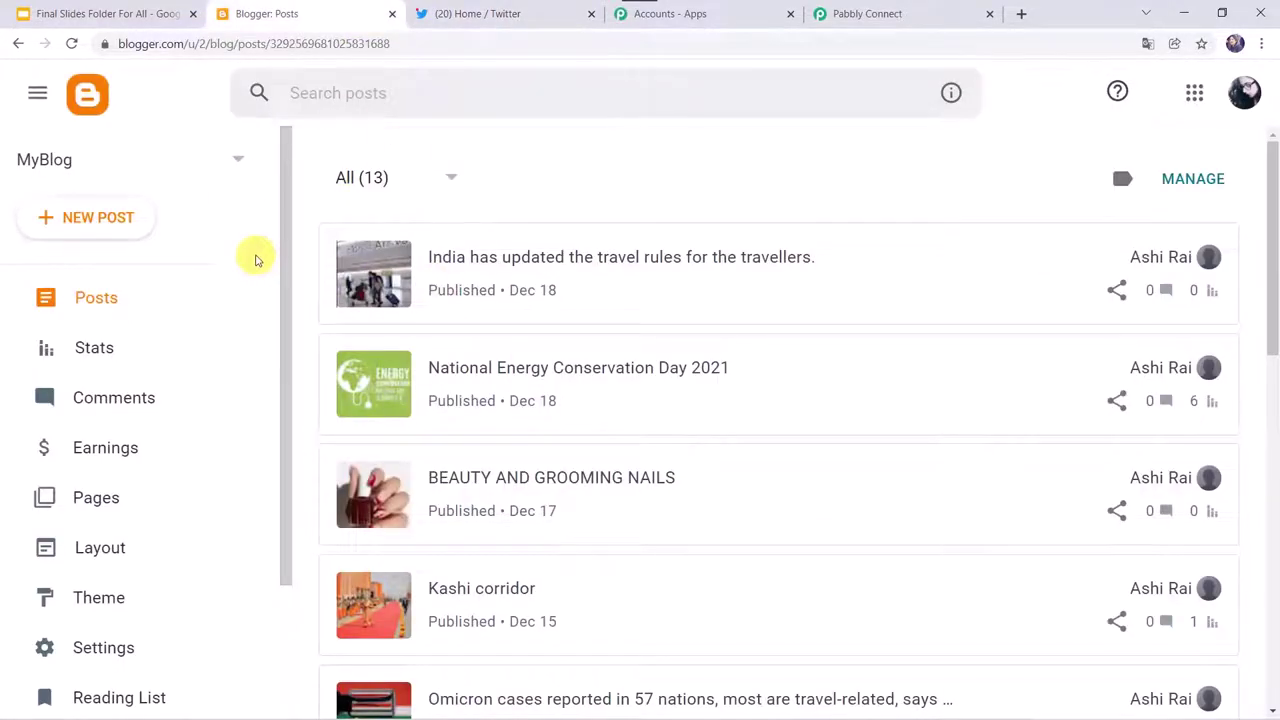
click(515, 9)
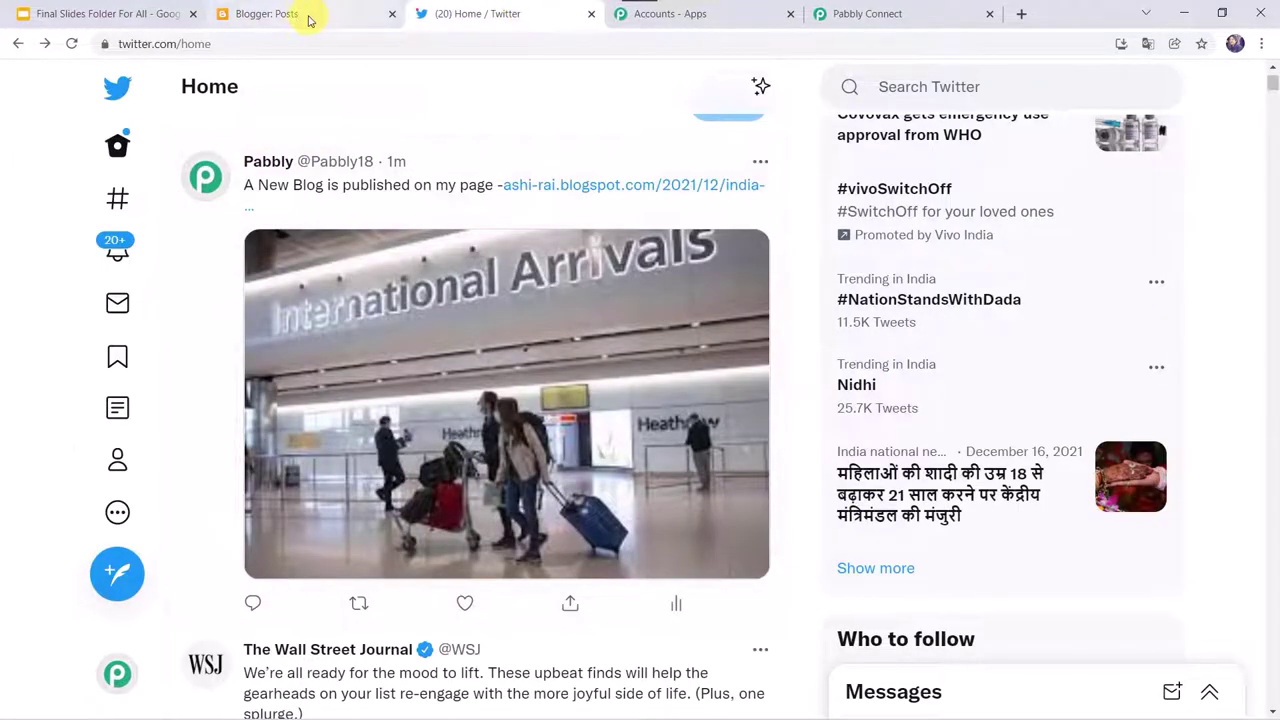
Create a Blogger post titled "Fourth most powerful country in Asia" and add the body paragraph about India's 2021 power ranking
click(310, 13)
click(119, 224)
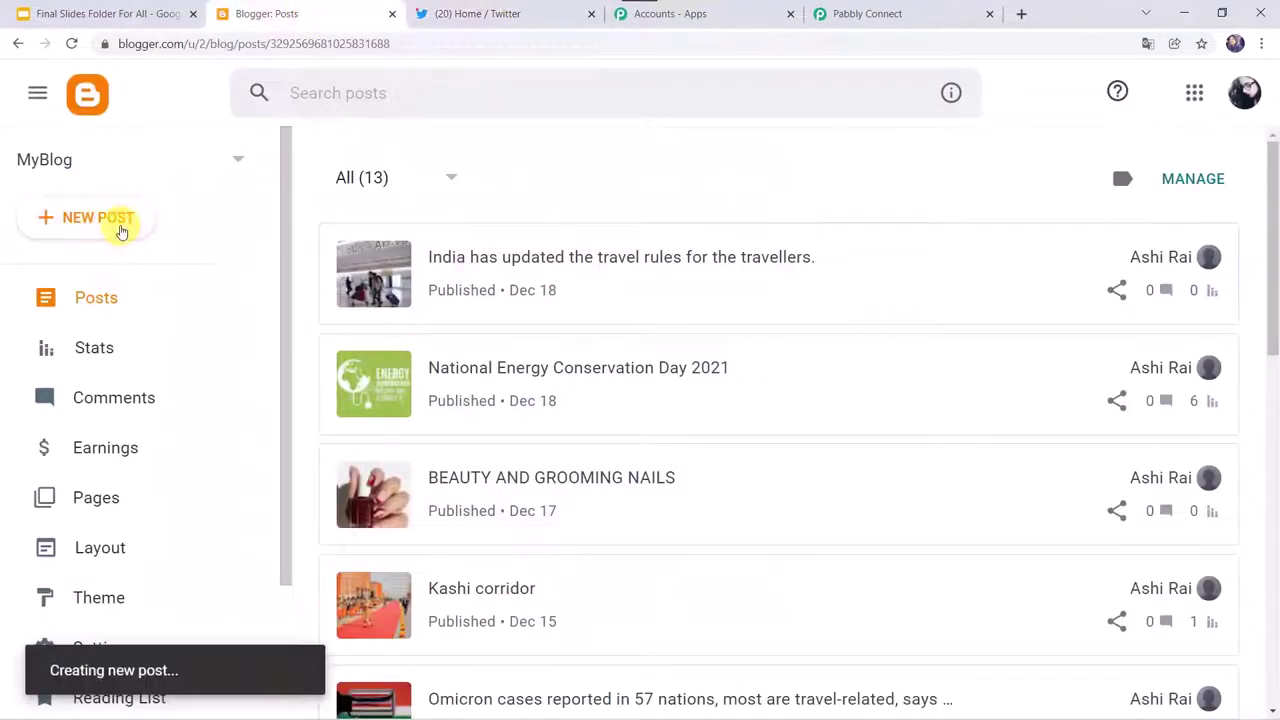
click(360, 293)
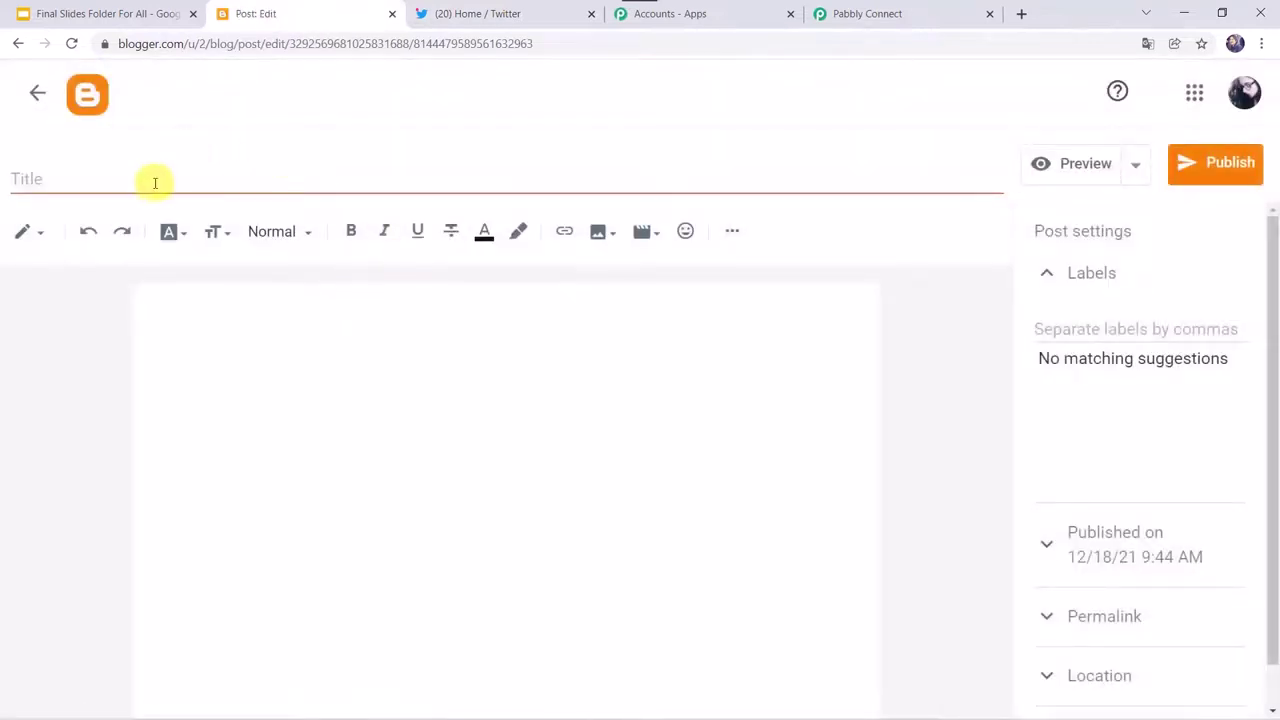
click(155, 183)
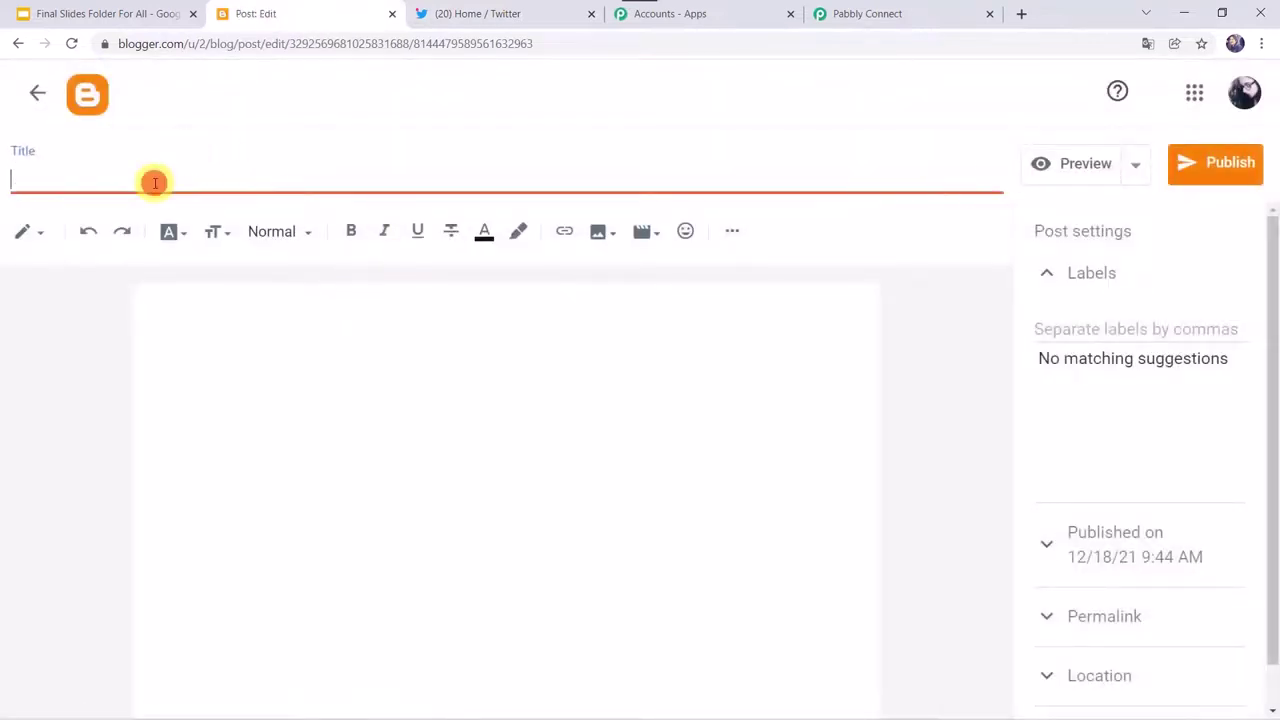
text(Fourth most powerful country in Asia)
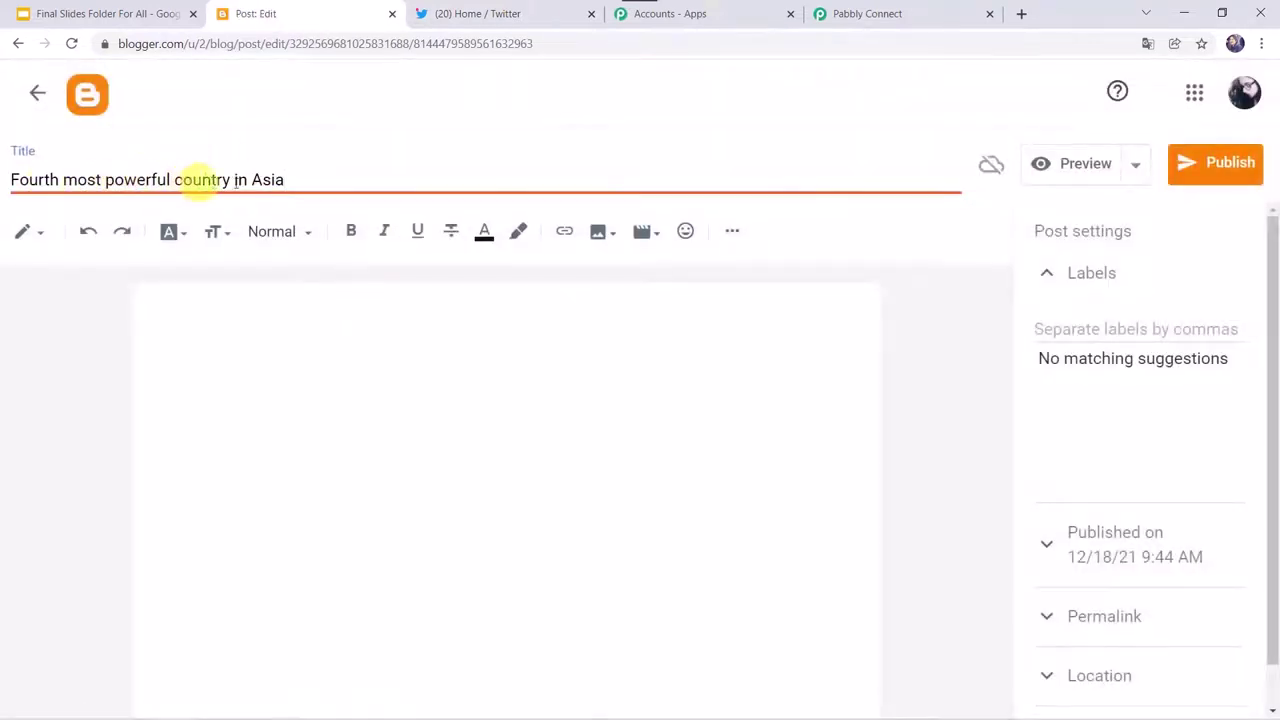
click(244, 329)
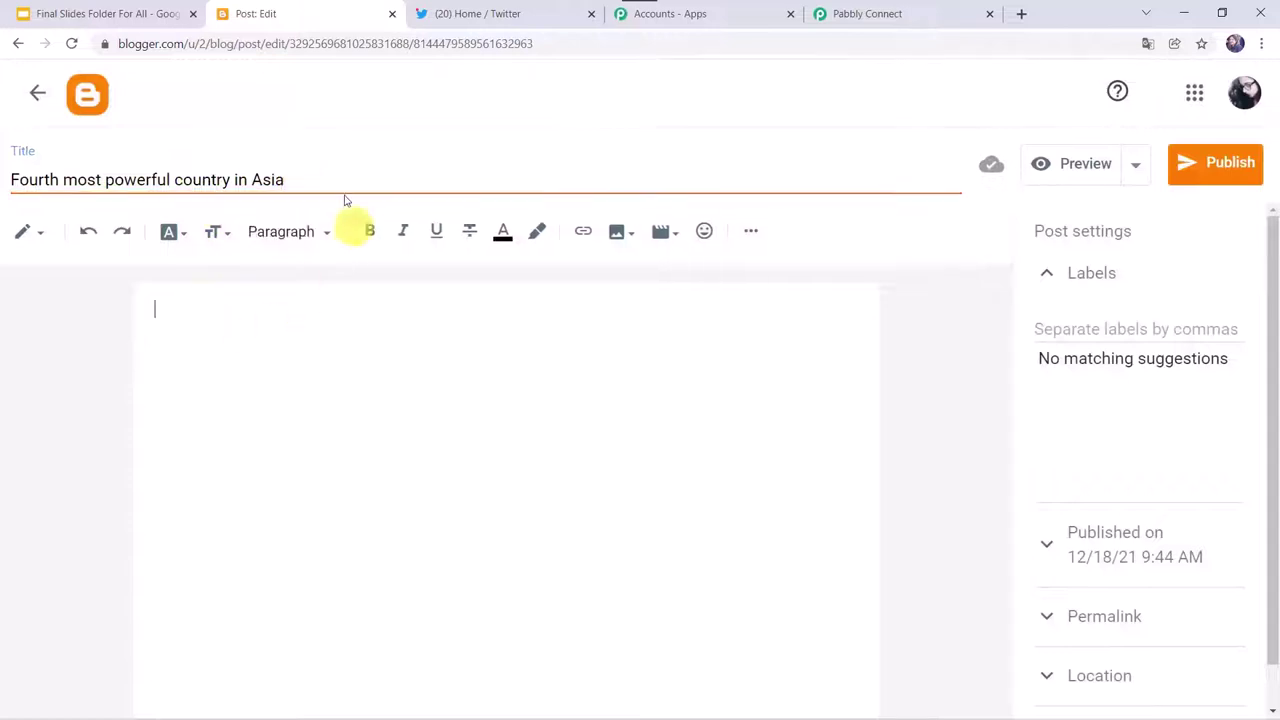
text(Fourth most powerful country in Asia and ranked among middle power countries, India again falls short of the major power threshold in 2021. Its overall score declined by two points compared to 2020. It is one of eighteen countries in the region to trend downward in its overall score in 2021.)
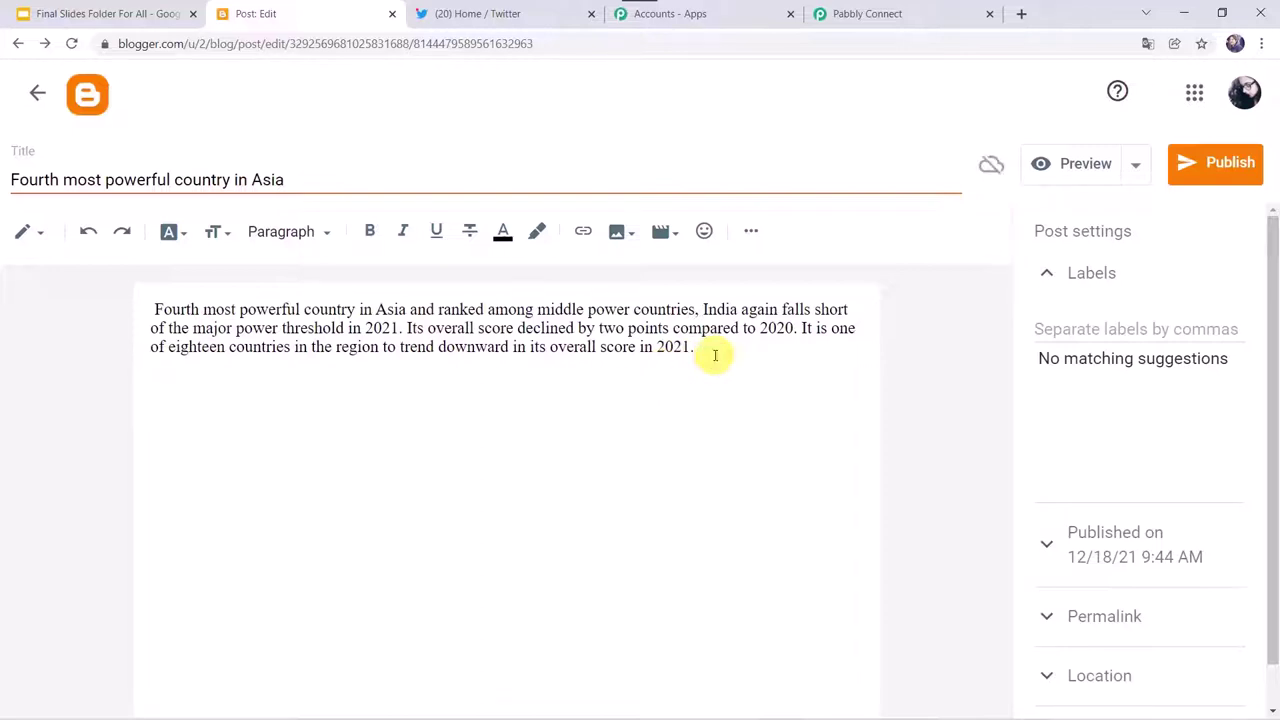
Upload the image India as Powerful Country.jpg from the computer into the post below the paragraph and enlarge it
click(630, 238)
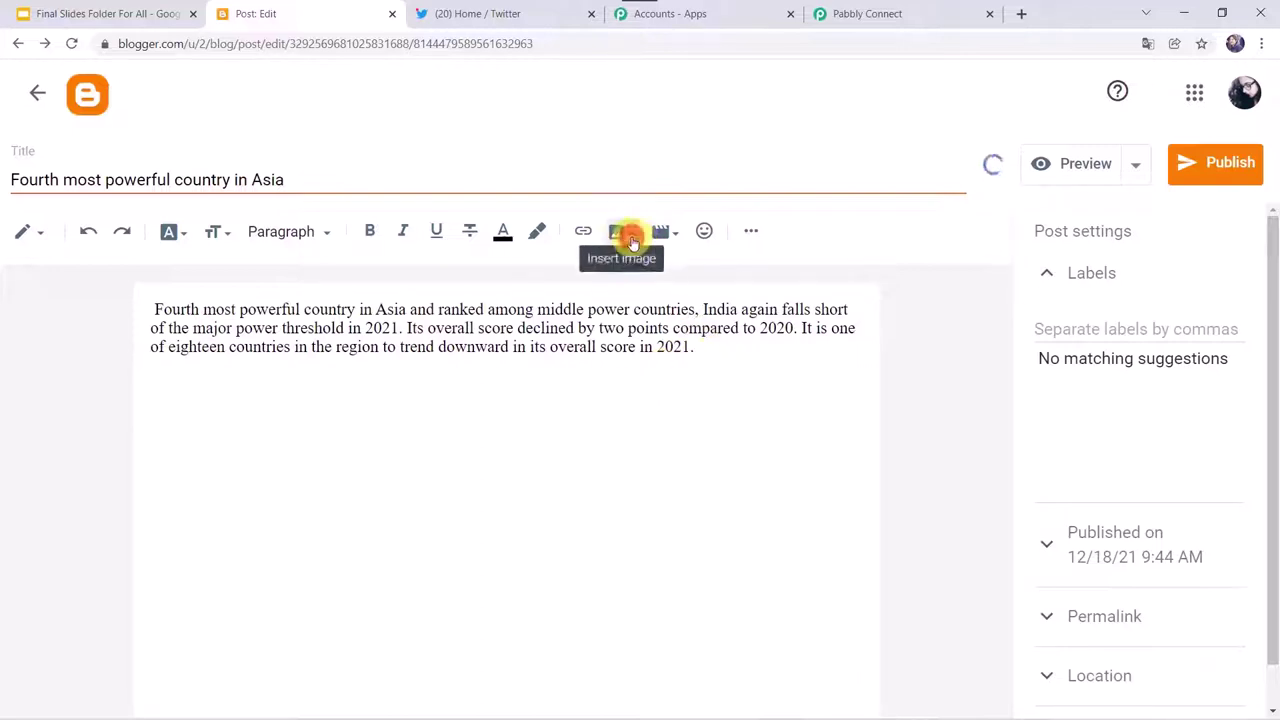
click(676, 284)
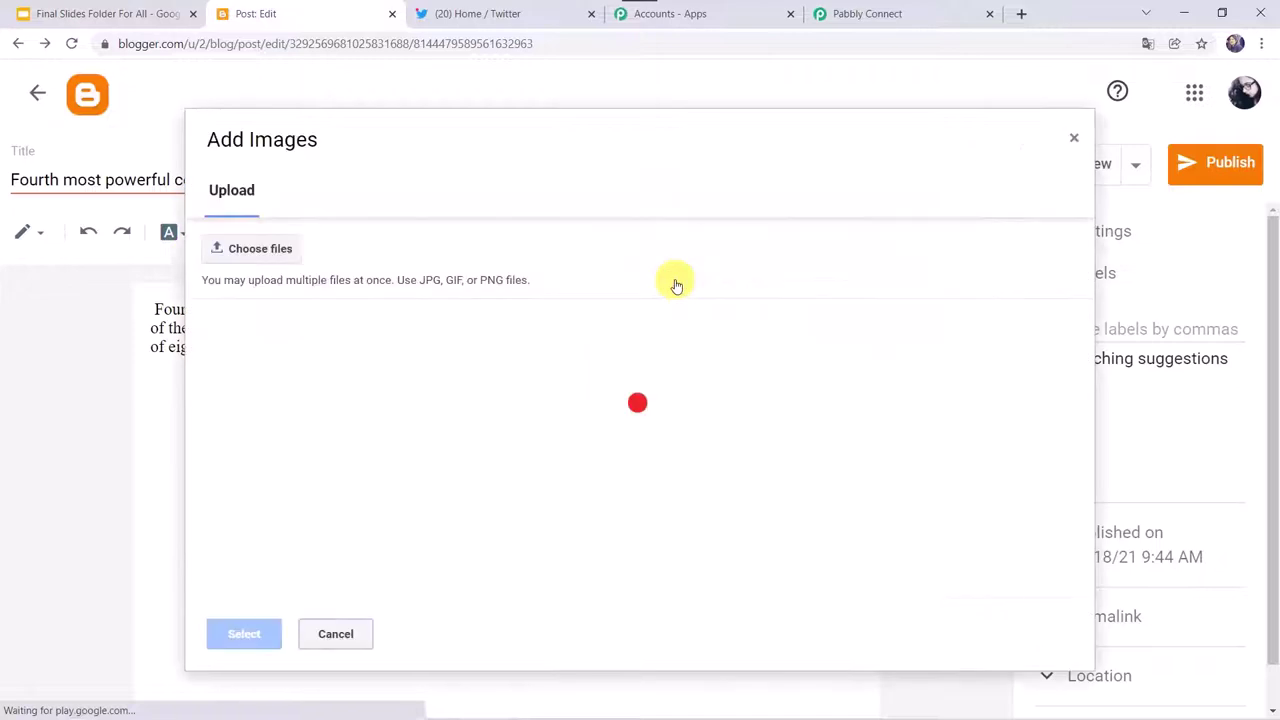
click(257, 255)
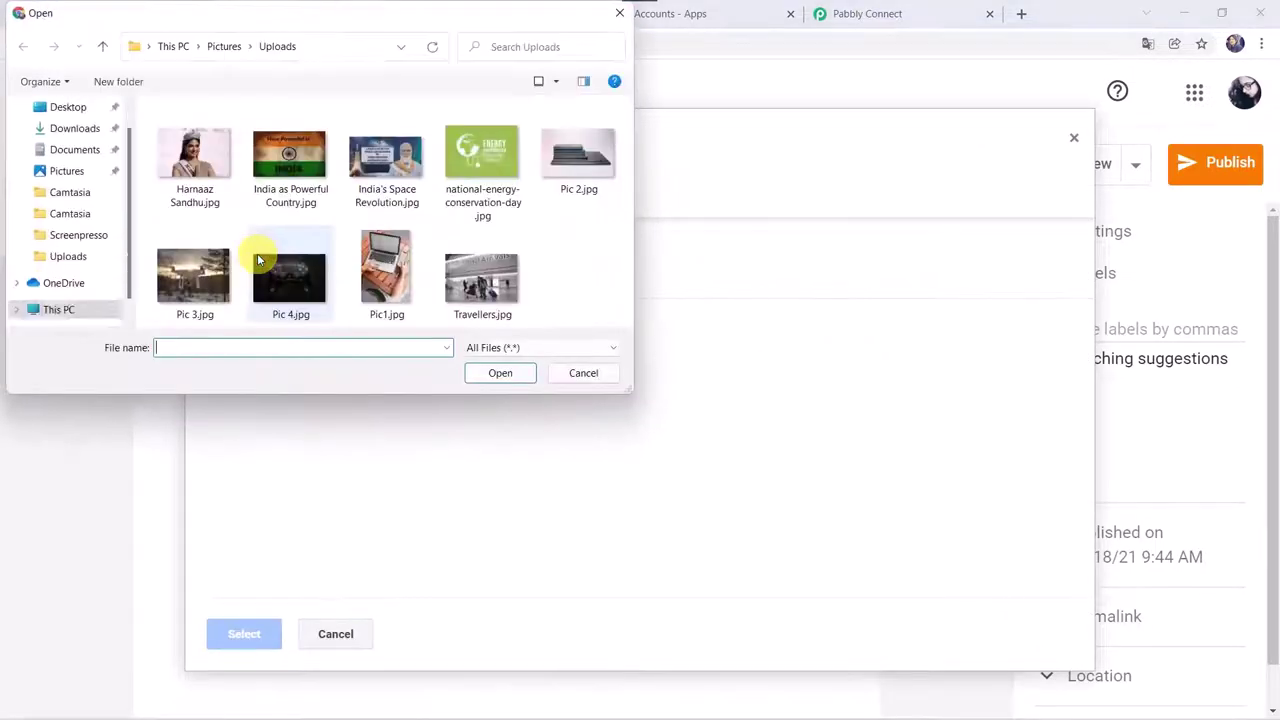
click(305, 202)
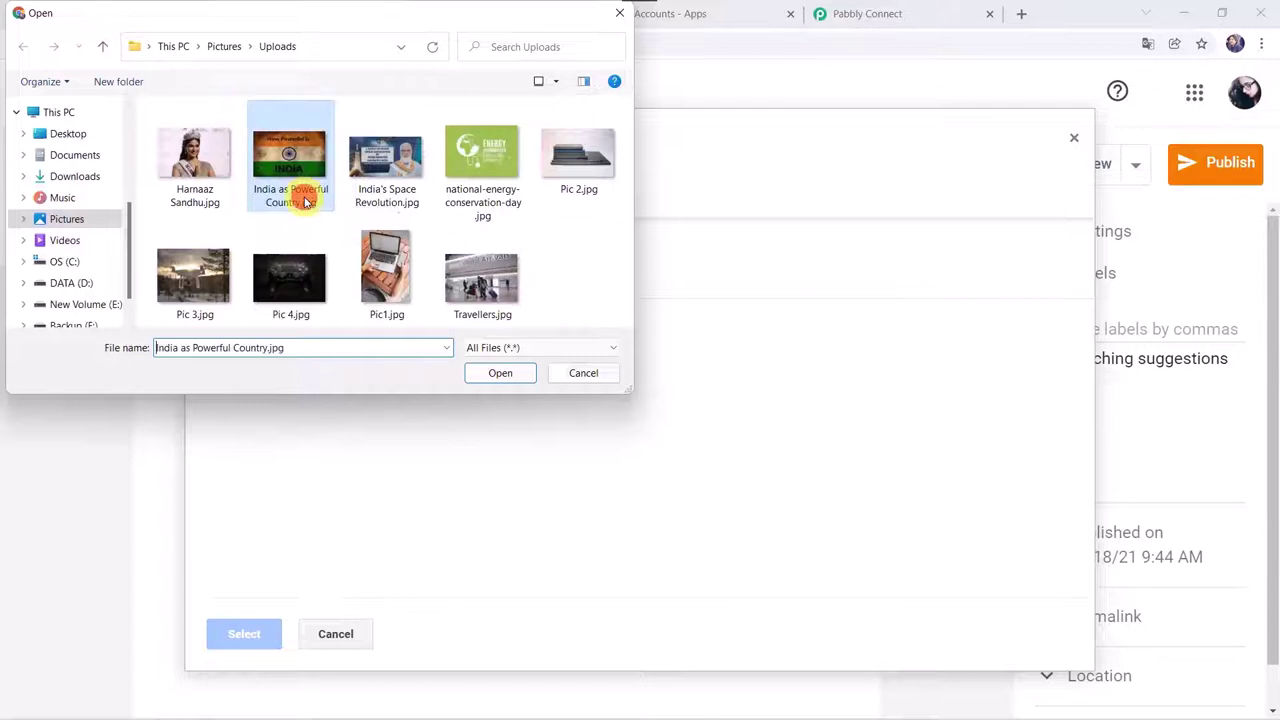
click(482, 372)
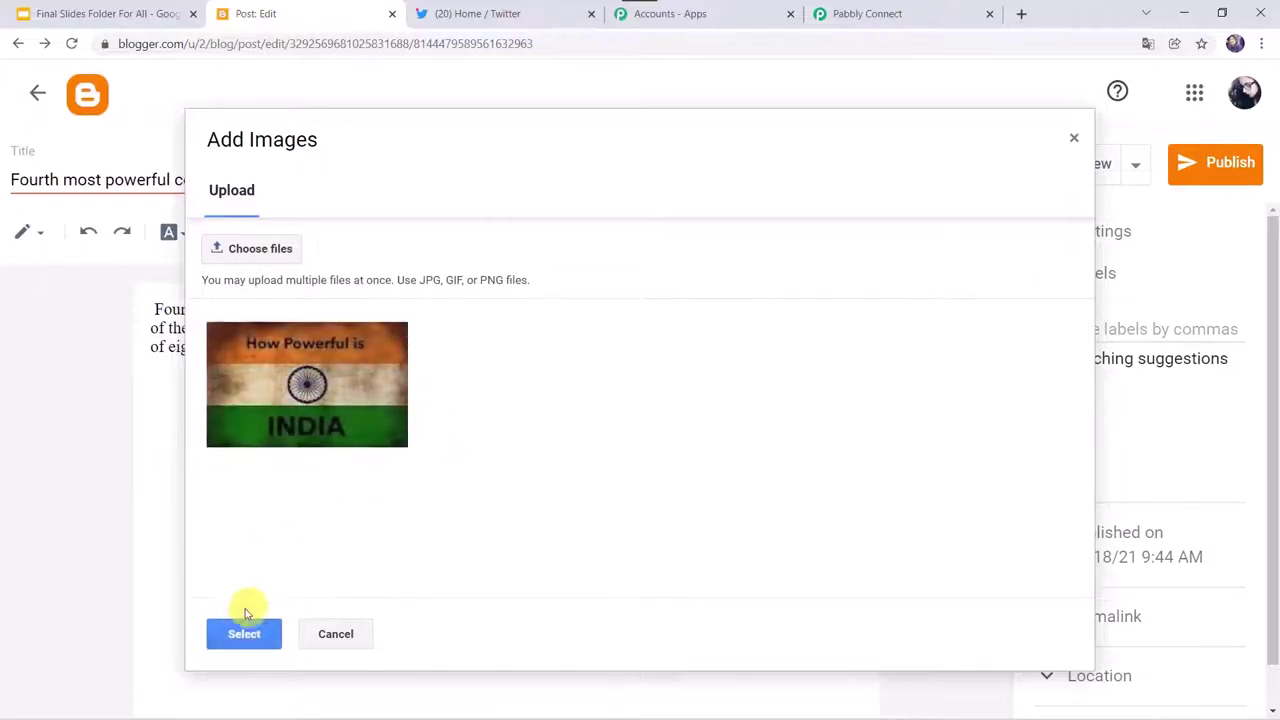
click(238, 633)
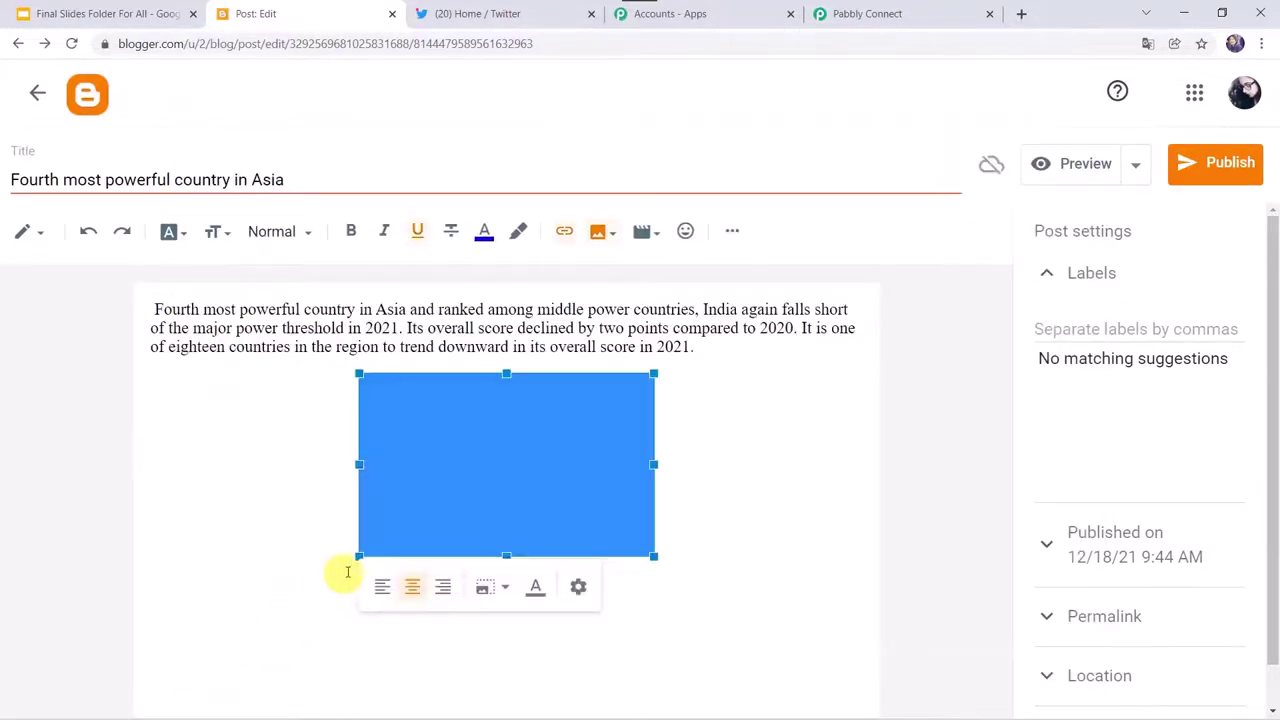
drag(359, 556, 294, 640)
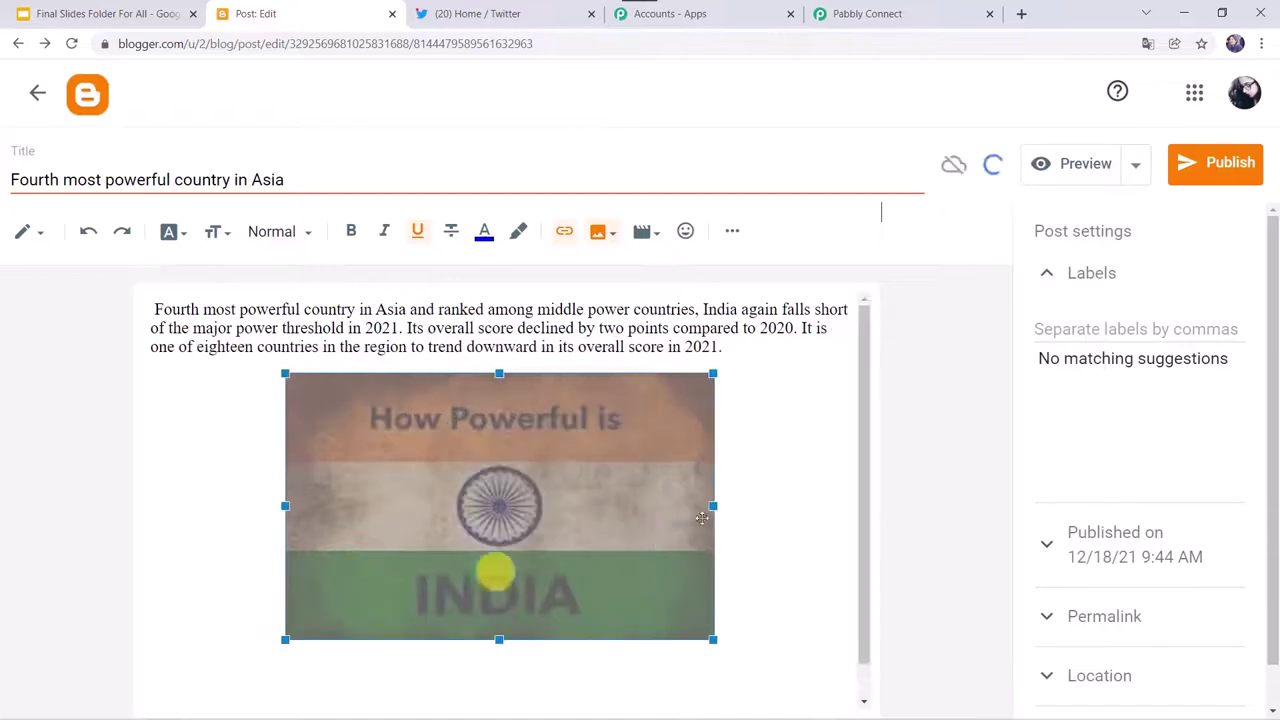
Publish the "Fourth most powerful country in Asia" post with confirmation and view it on the live blog
click(1232, 163)
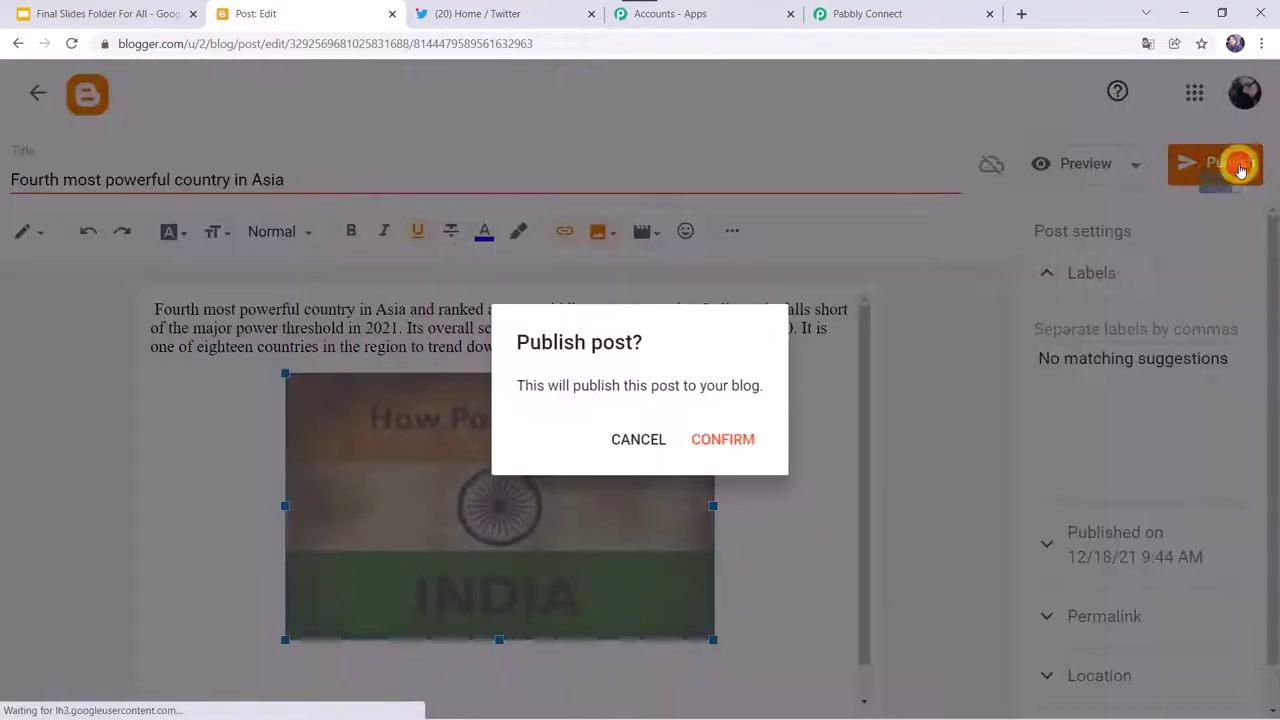
click(731, 433)
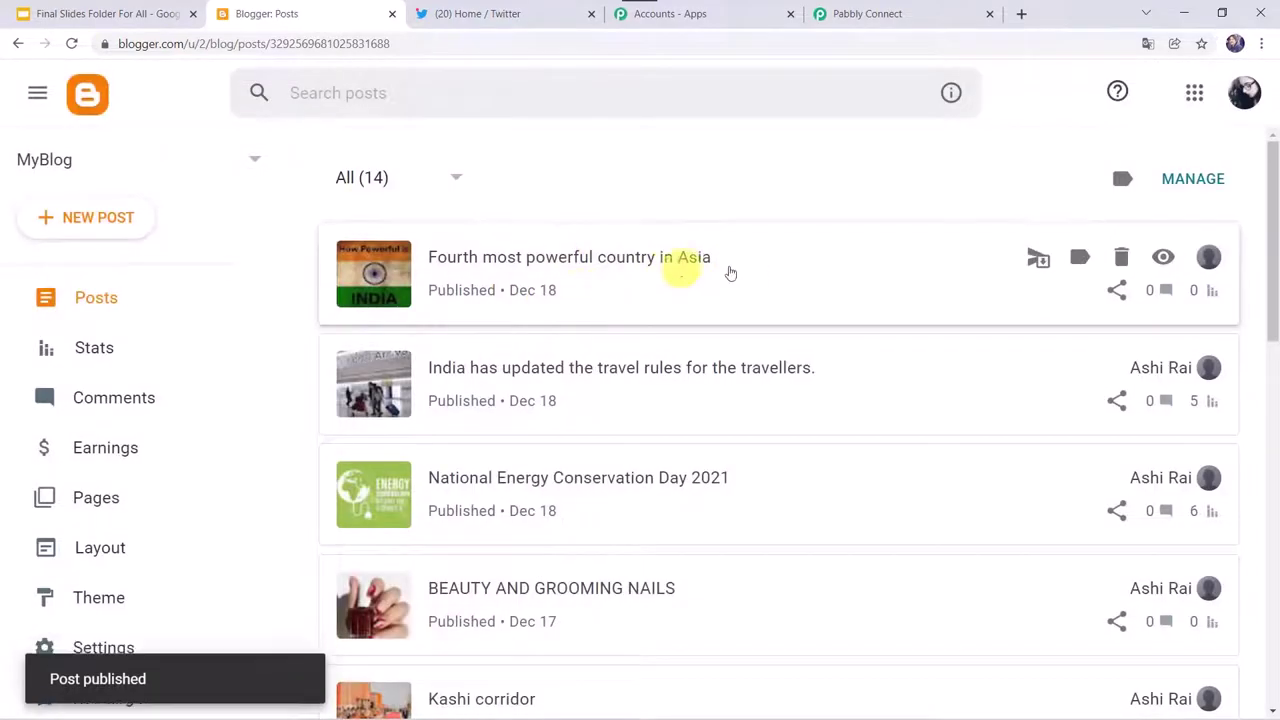
click(1161, 260)
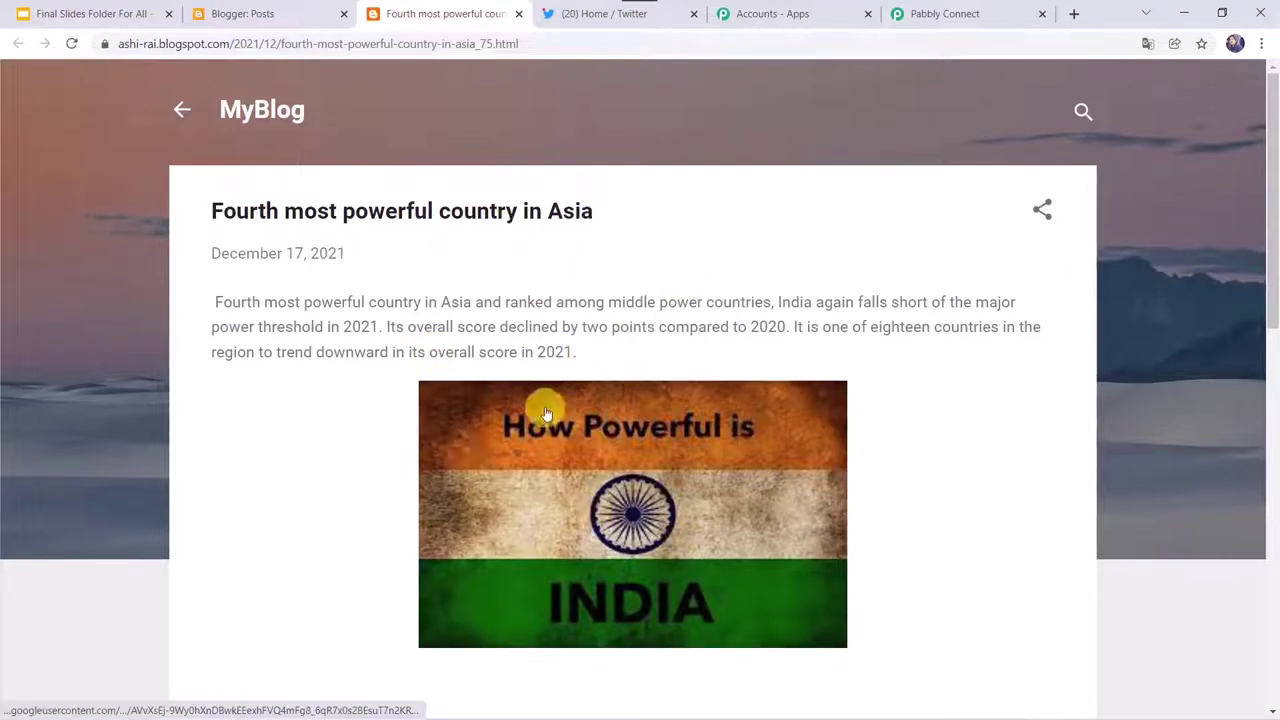
Refresh the Twitter home feed, open the blog link in the newest Pabbly tweet, and compare the tweet with Blogger's post list
click(586, 10)
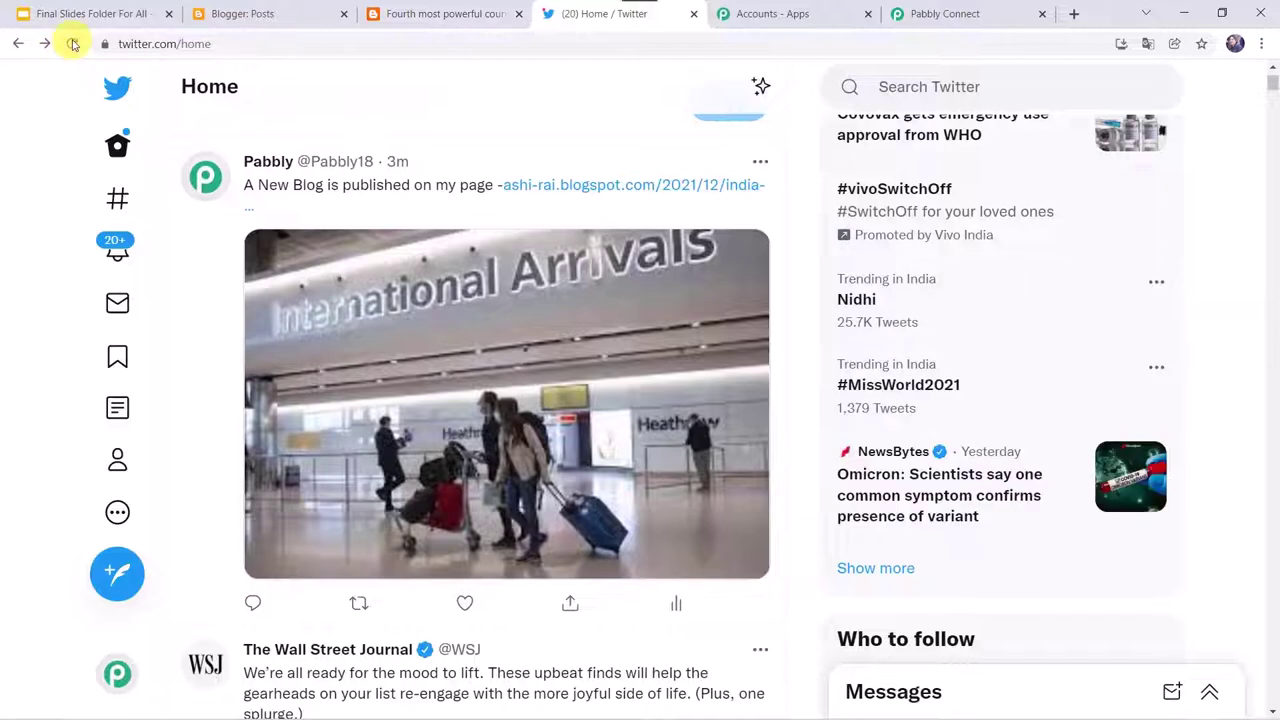
click(72, 43)
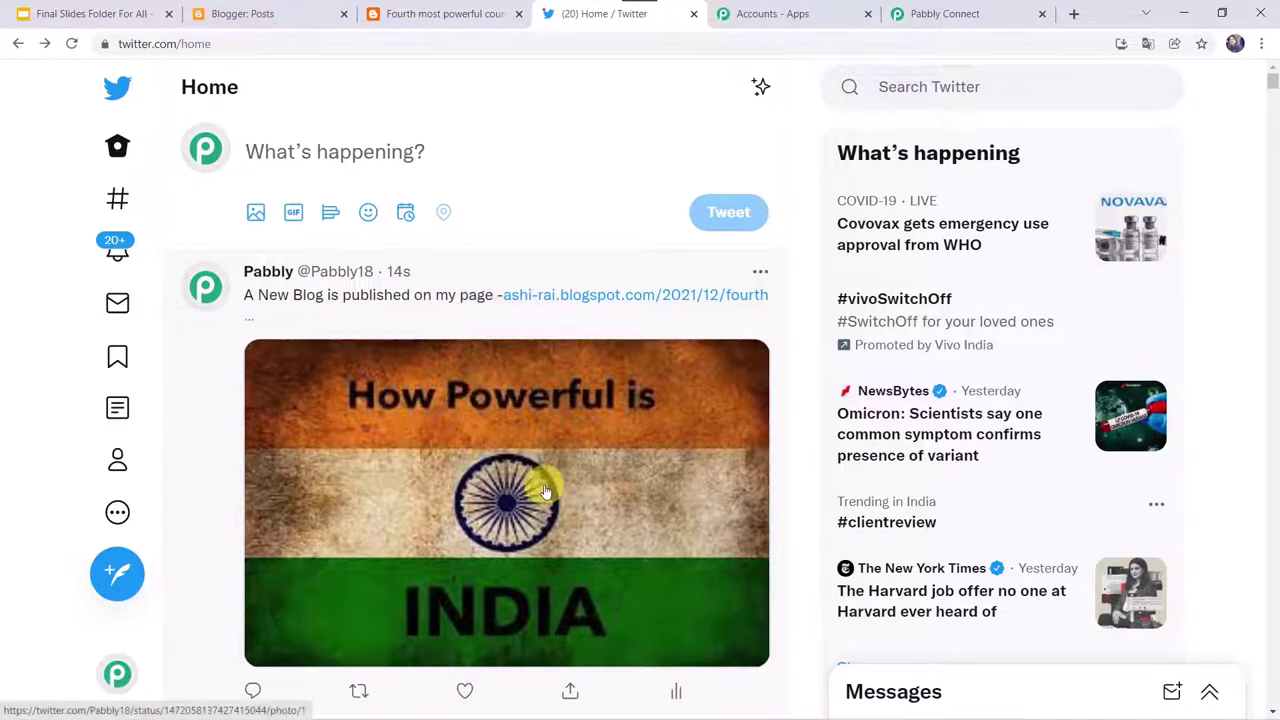
click(592, 302)
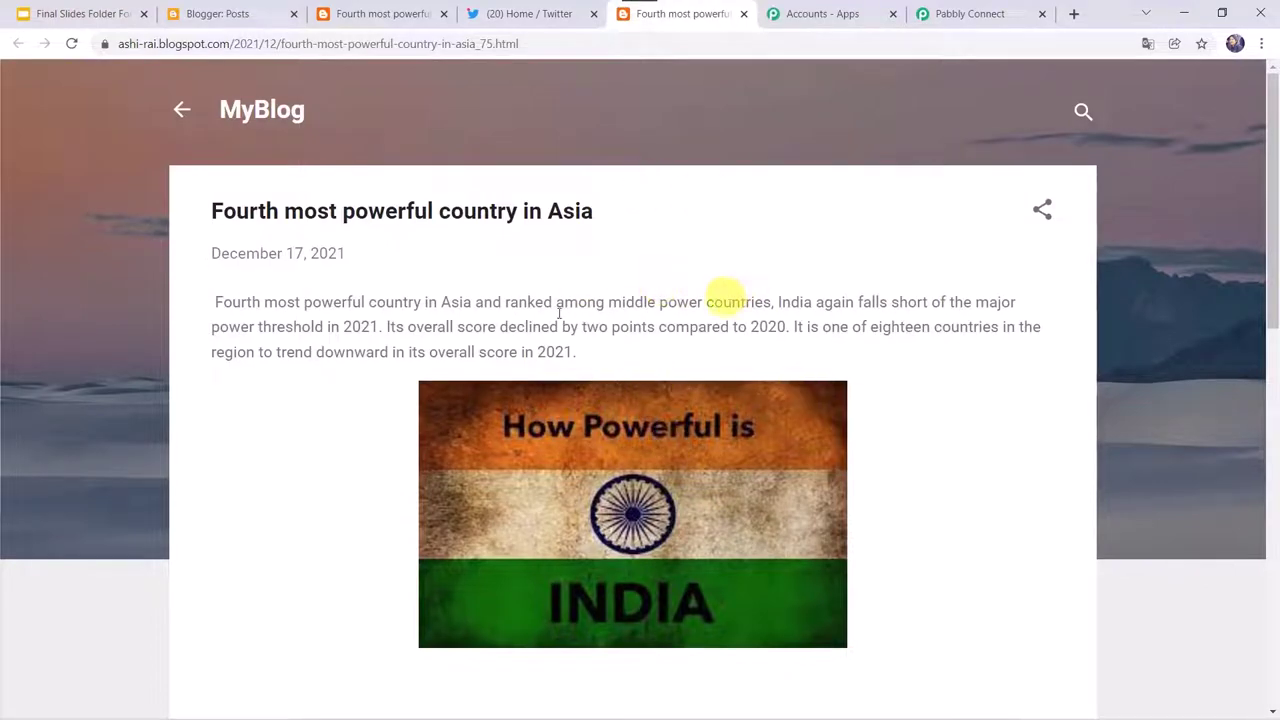
click(258, 8)
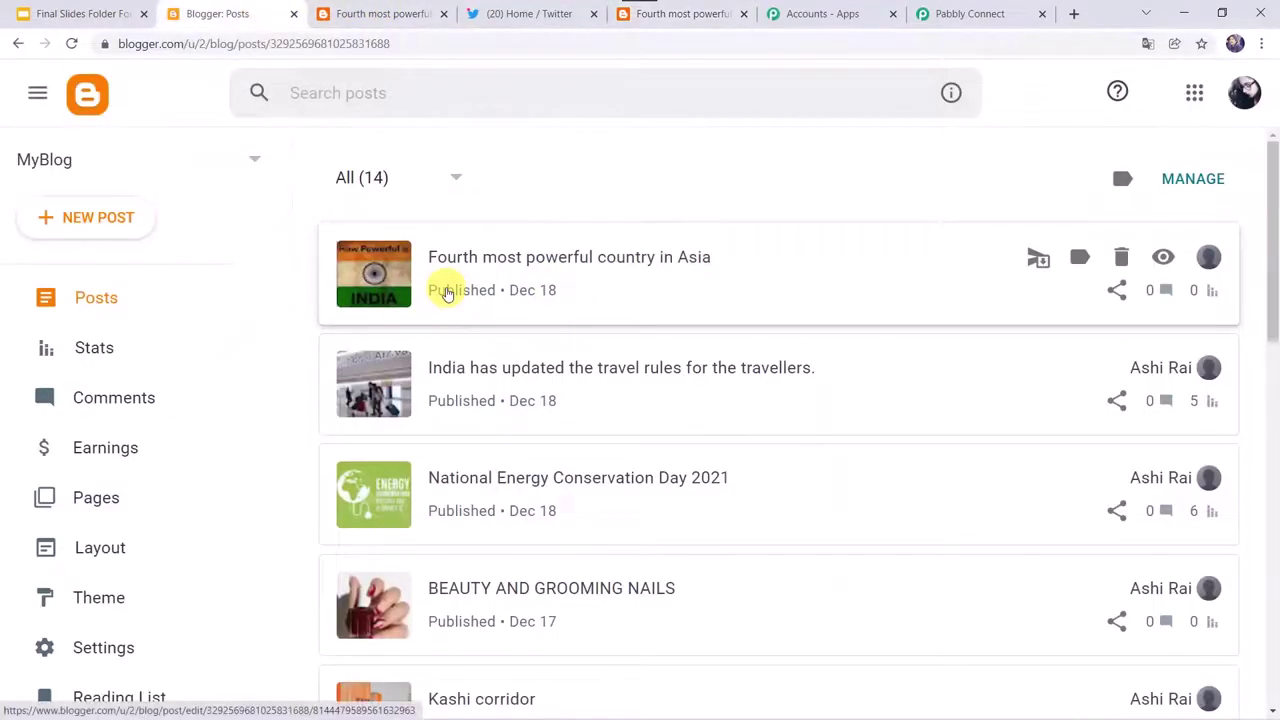
click(530, 11)
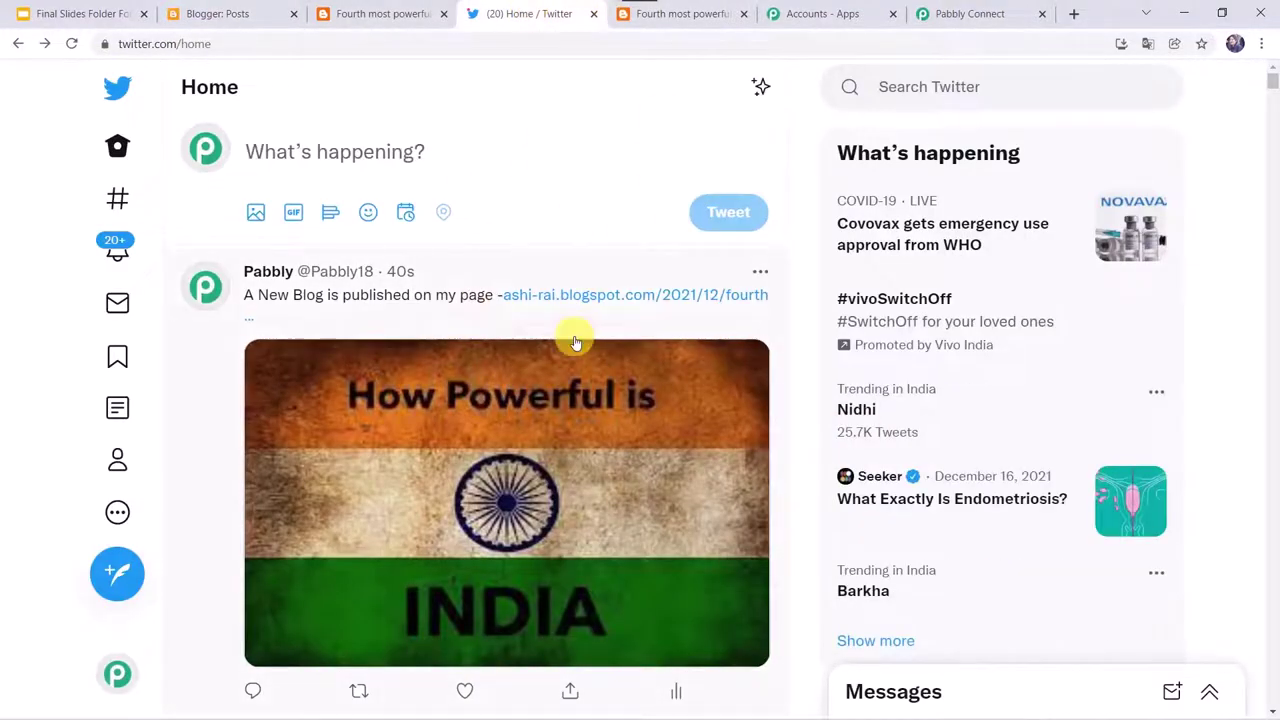
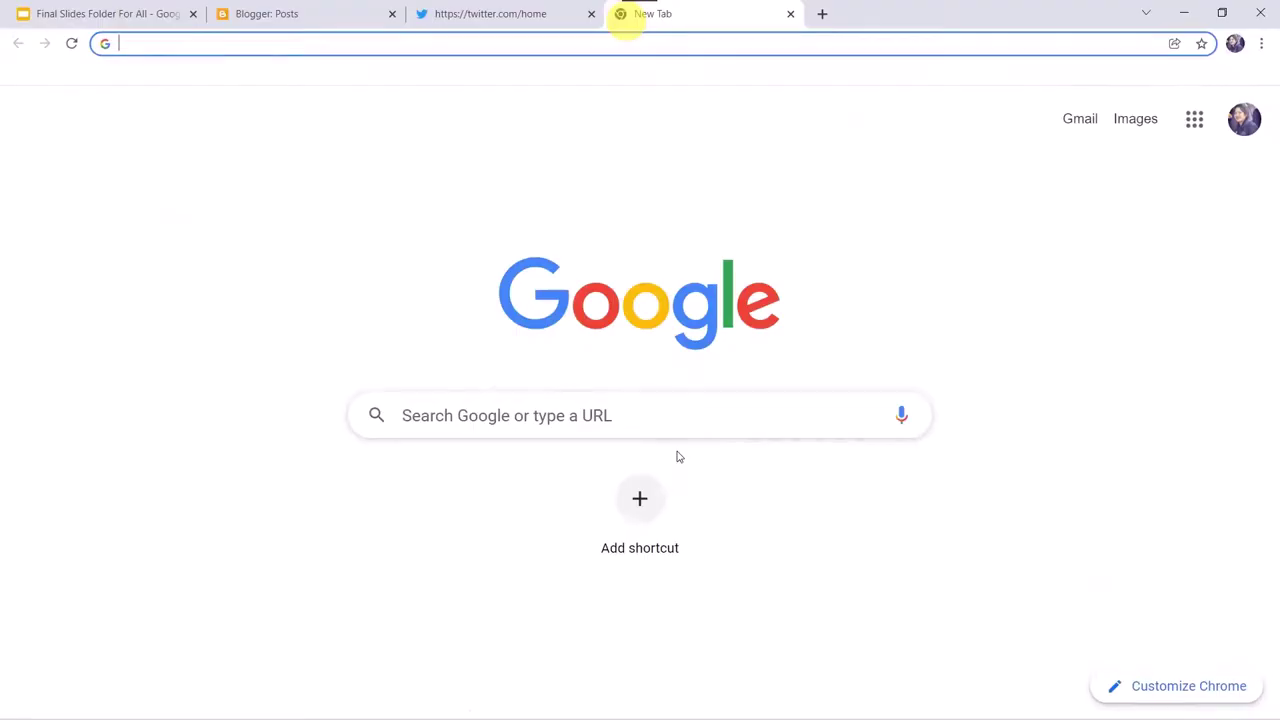
Go to pabbly.com, open the Pabbly Connect product page, sign in and access the Pabbly Connect dashboard
text(pabbly.com)
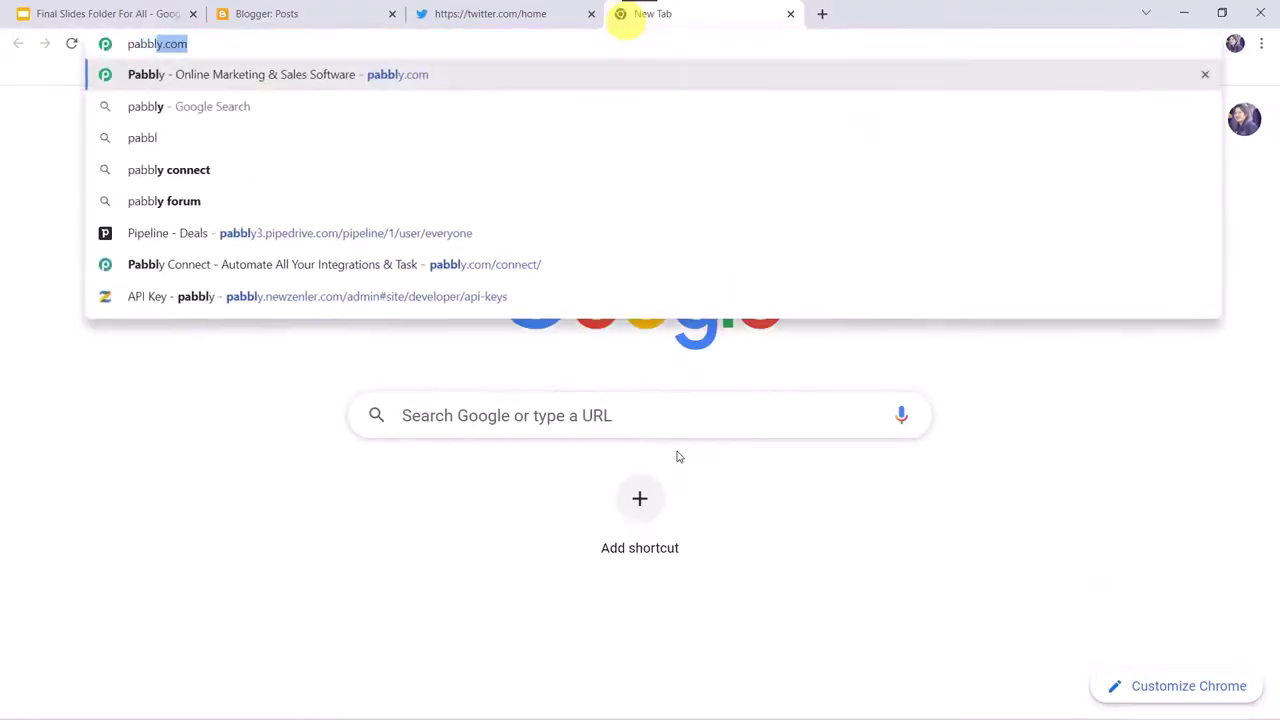
key(Return)
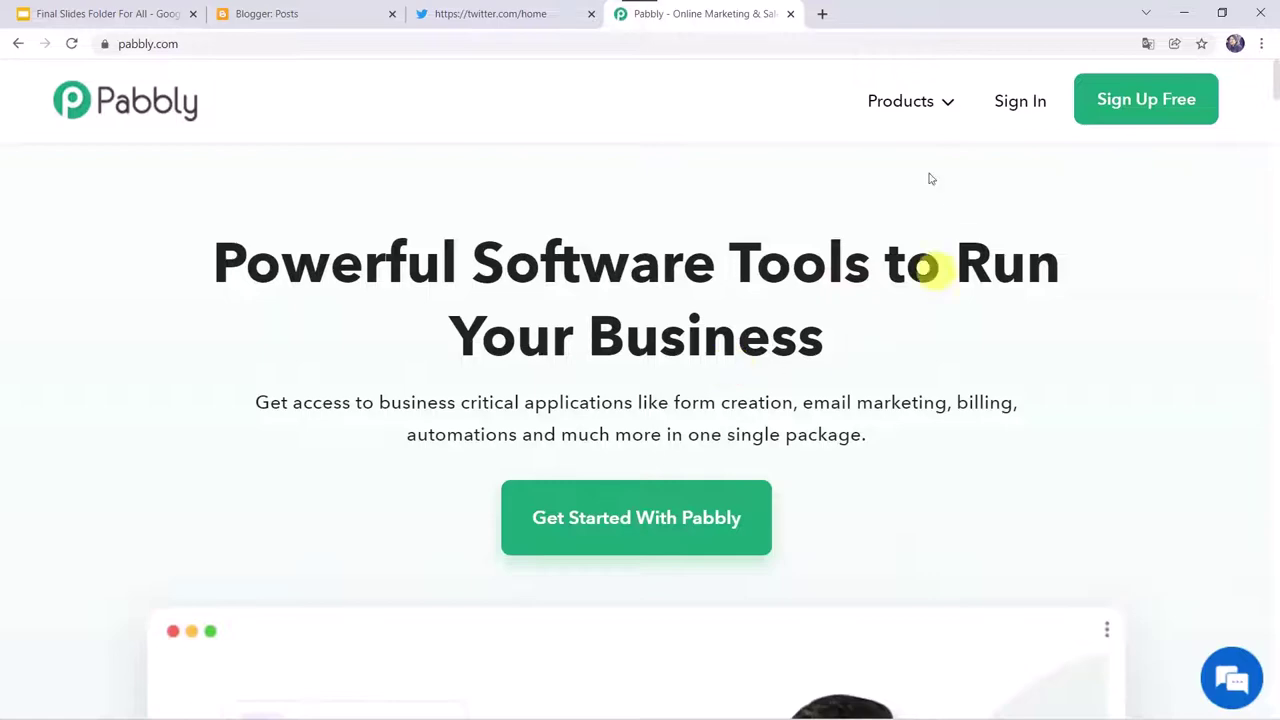
click(909, 96)
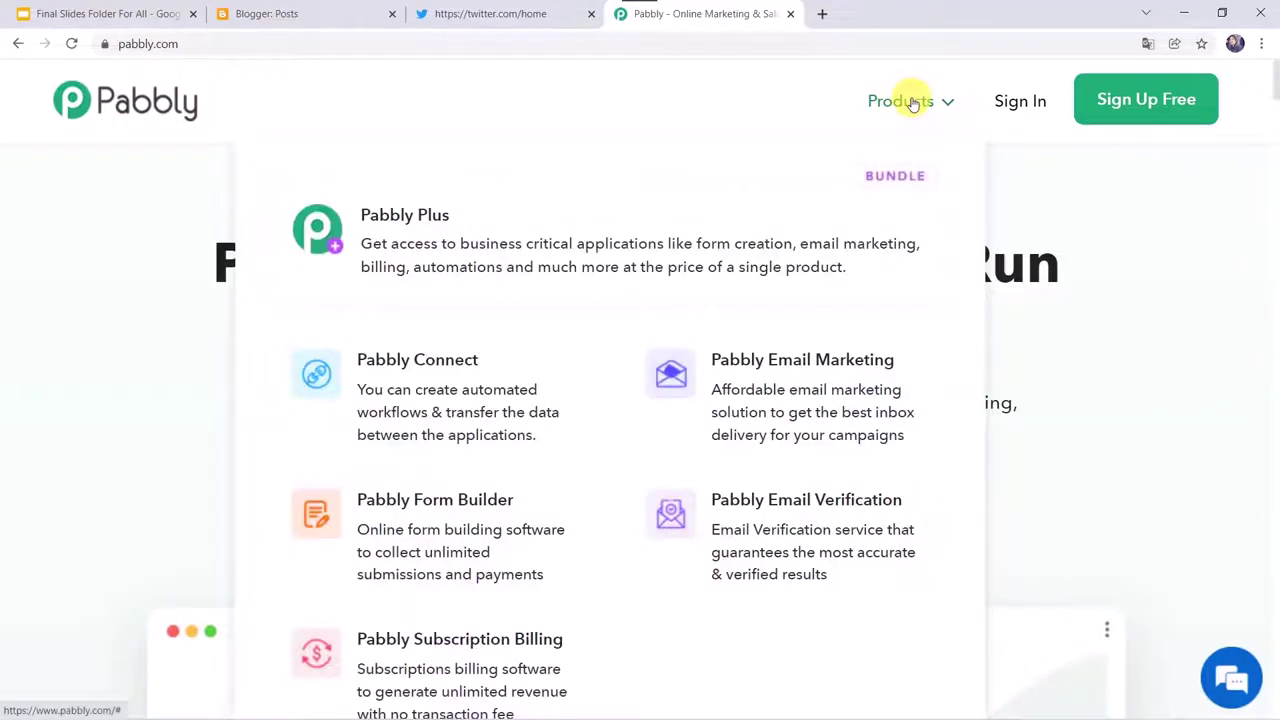
click(438, 378)
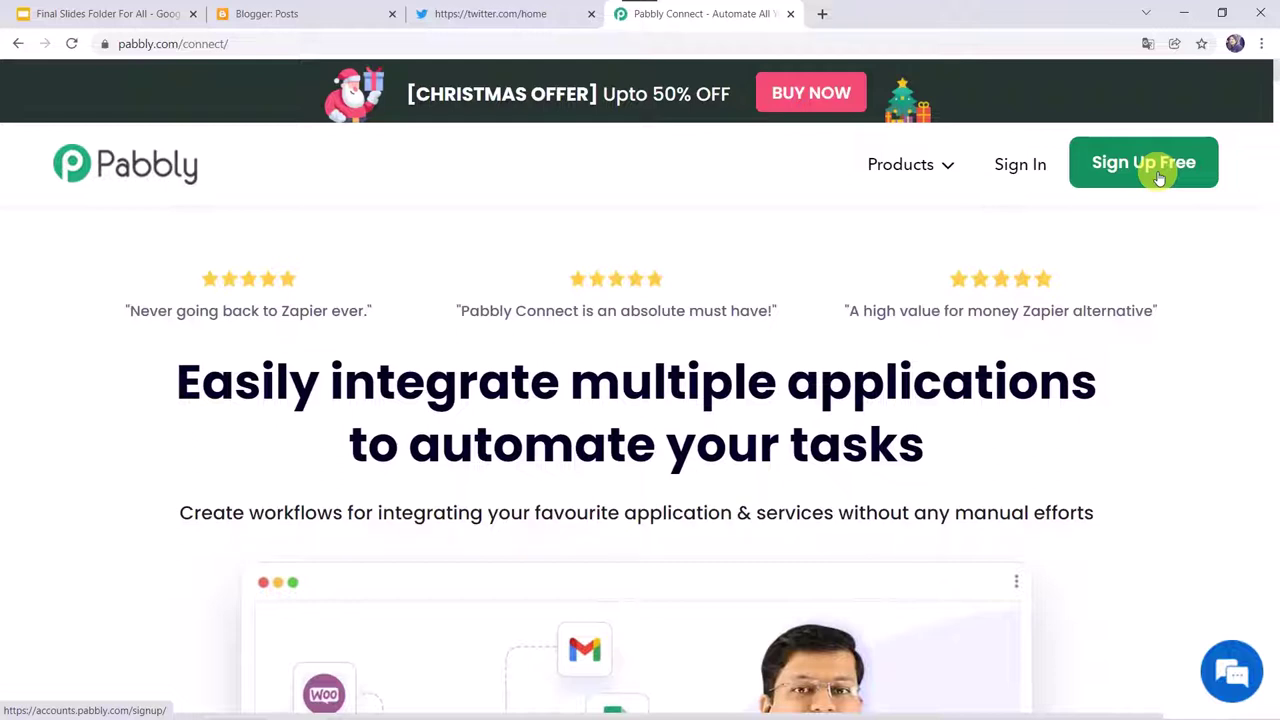
click(1021, 166)
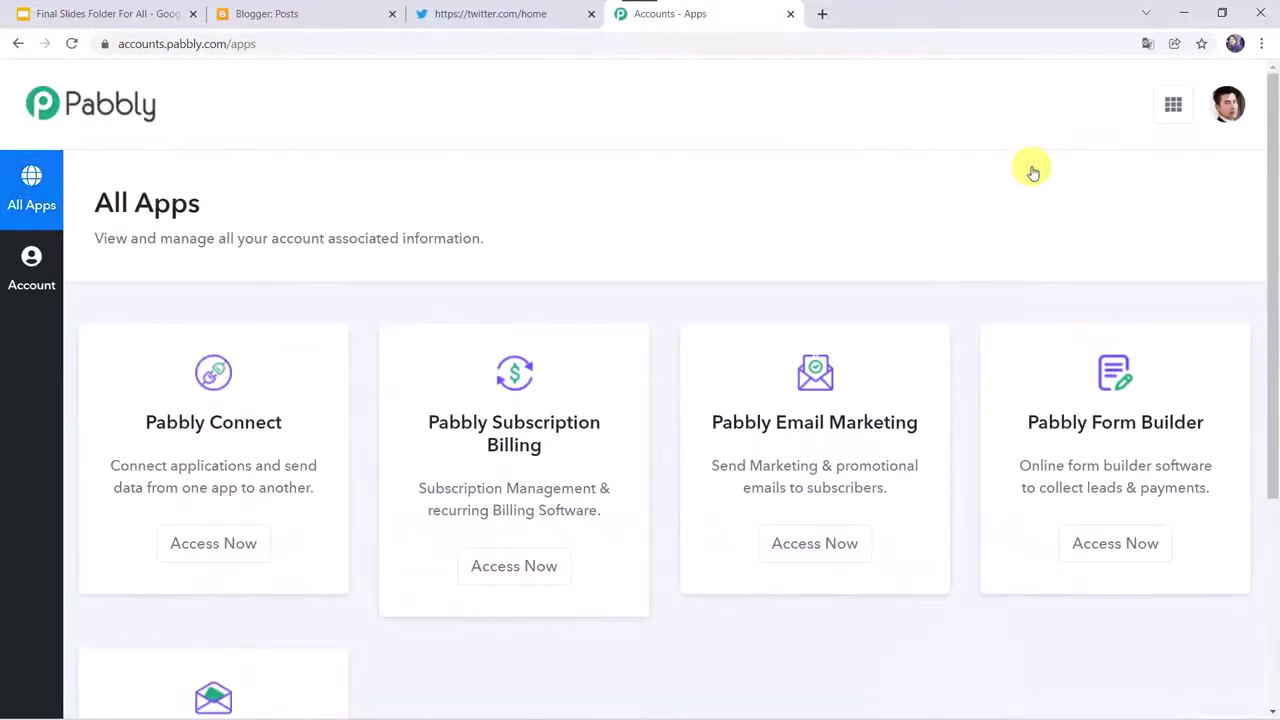
click(222, 543)
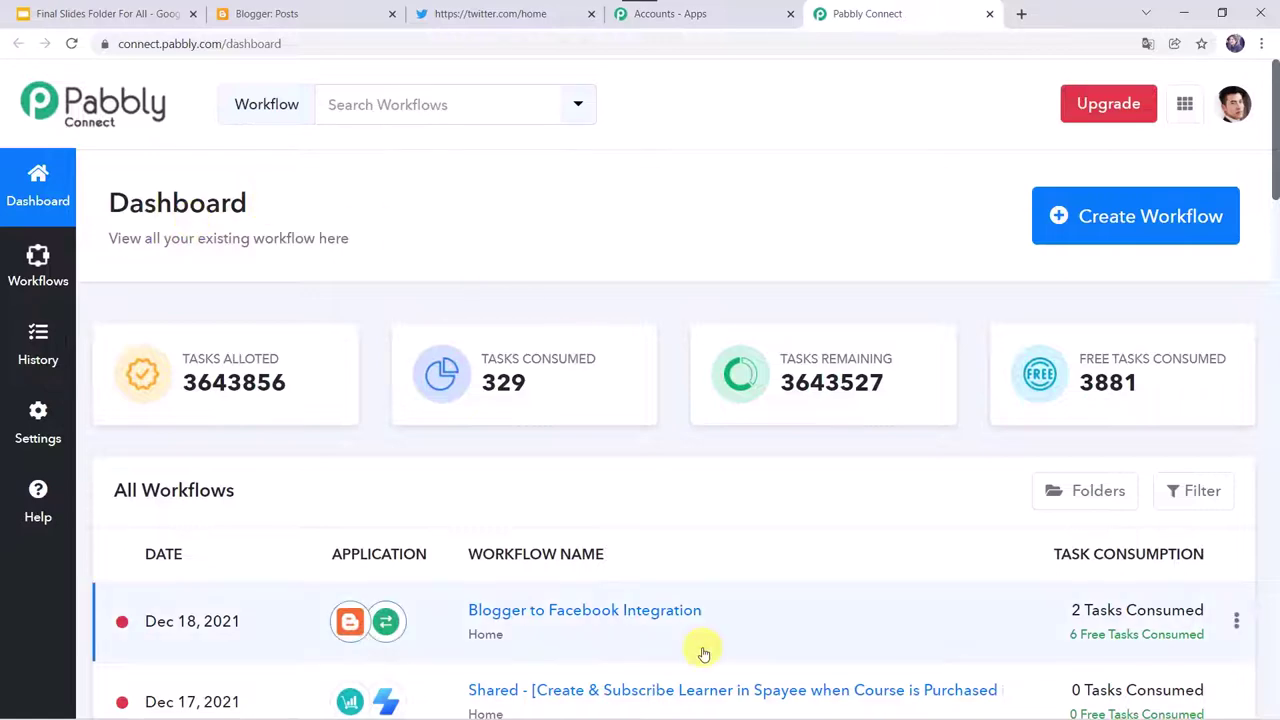
Create a new workflow named "Blogger to Twitter Integration"
scroll(703, 653, down, 5)
scroll(703, 653, up, 5)
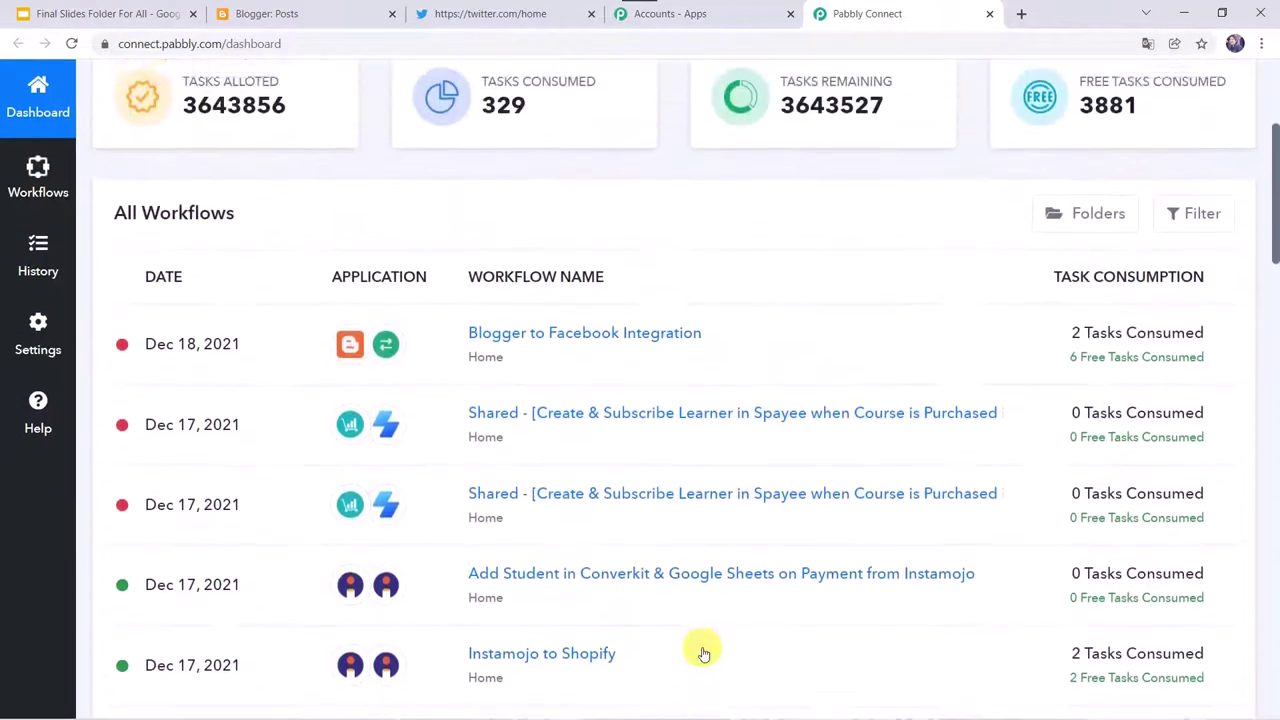
click(1100, 216)
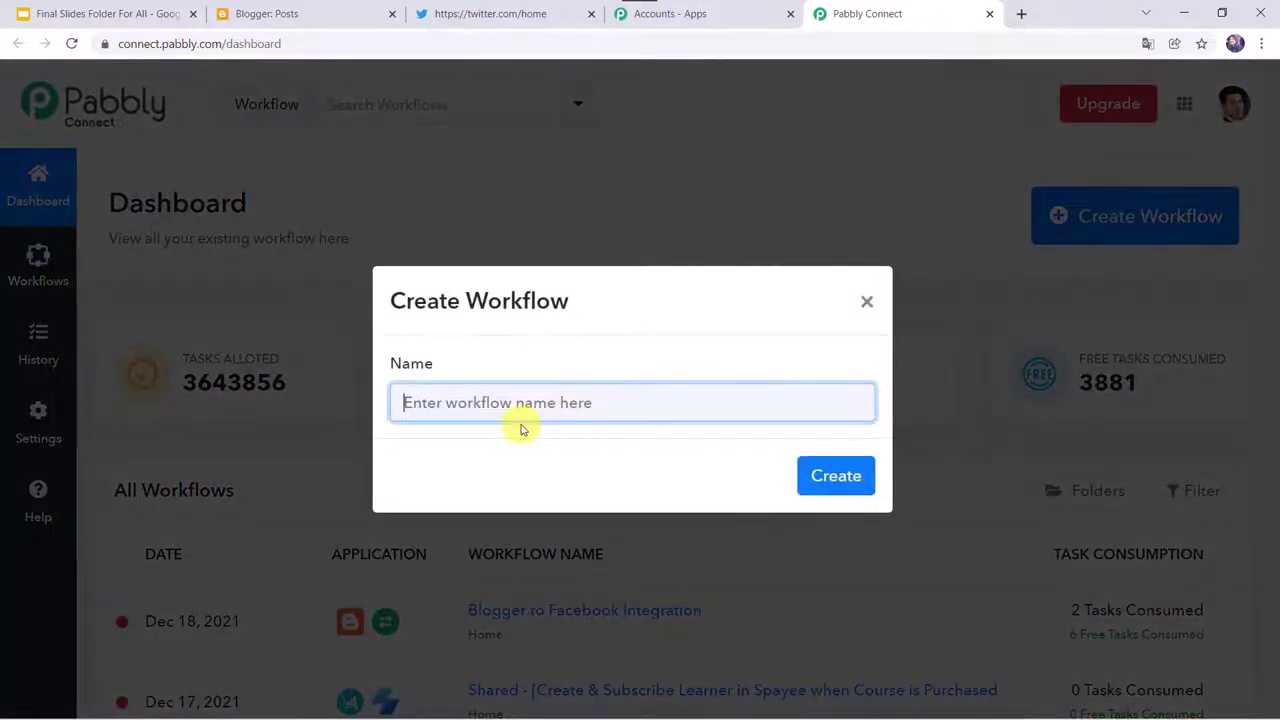
text(Blogger)
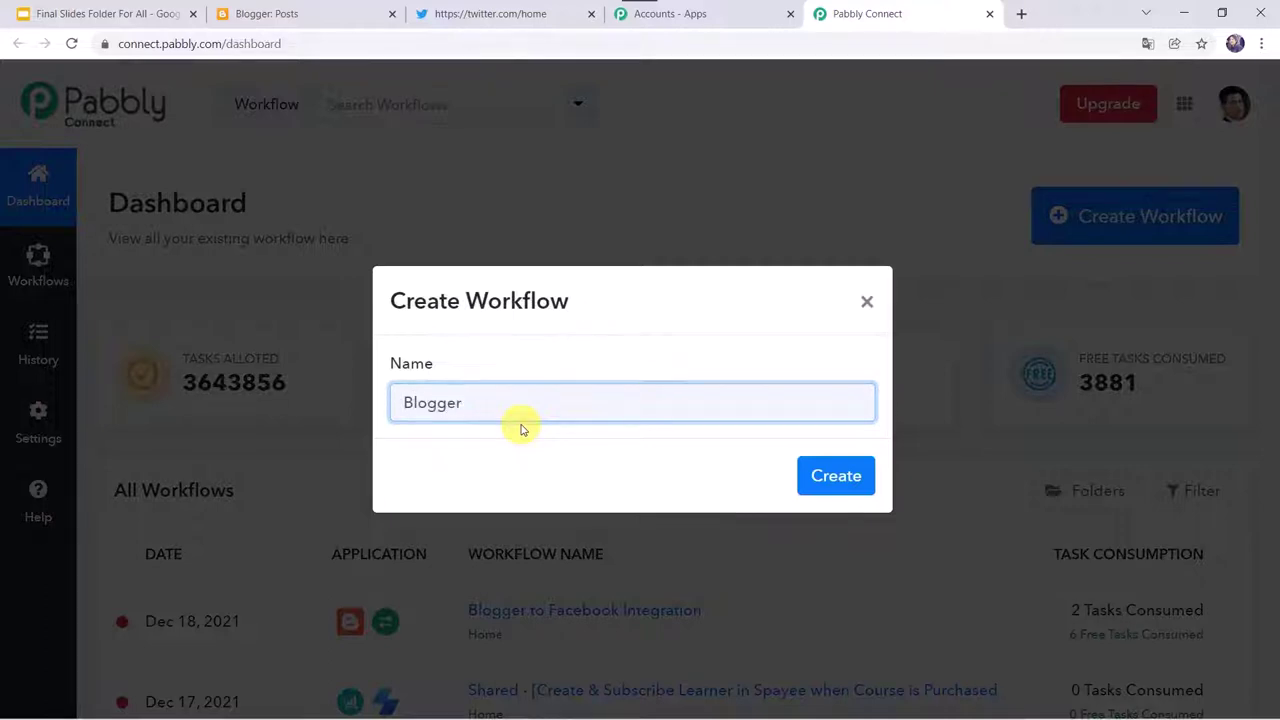
text( to Twitter Integration)
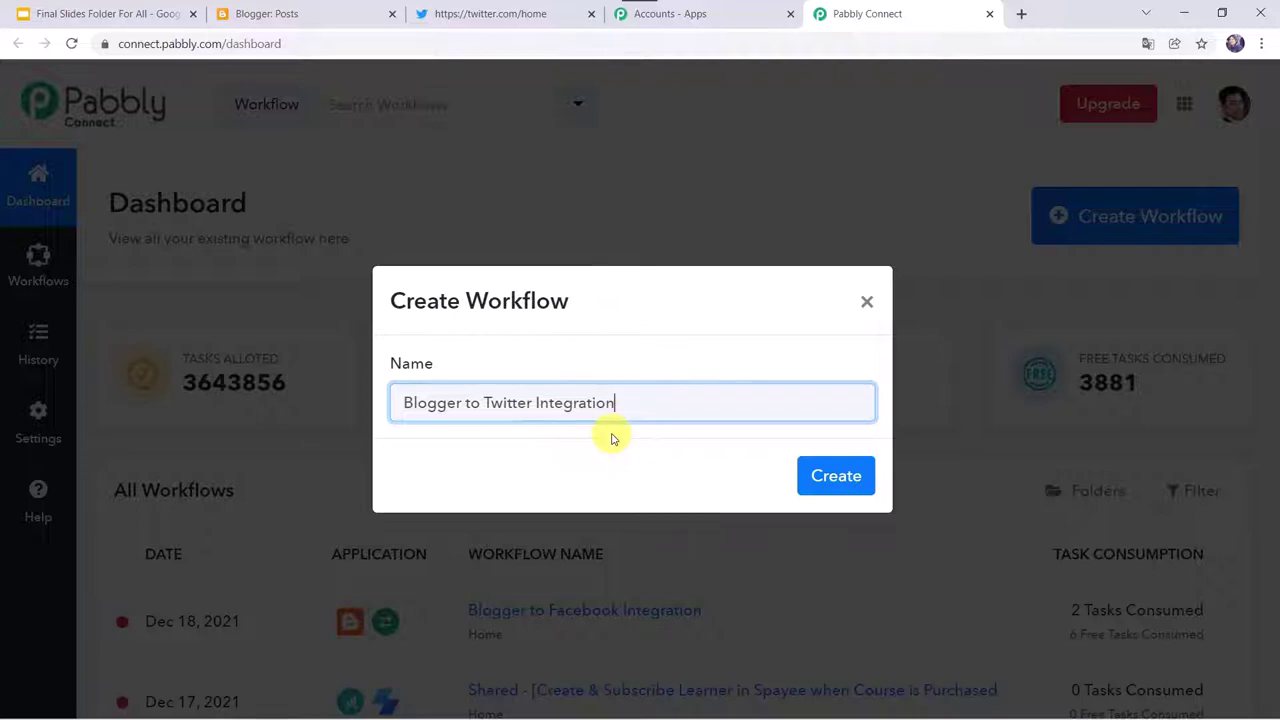
click(818, 475)
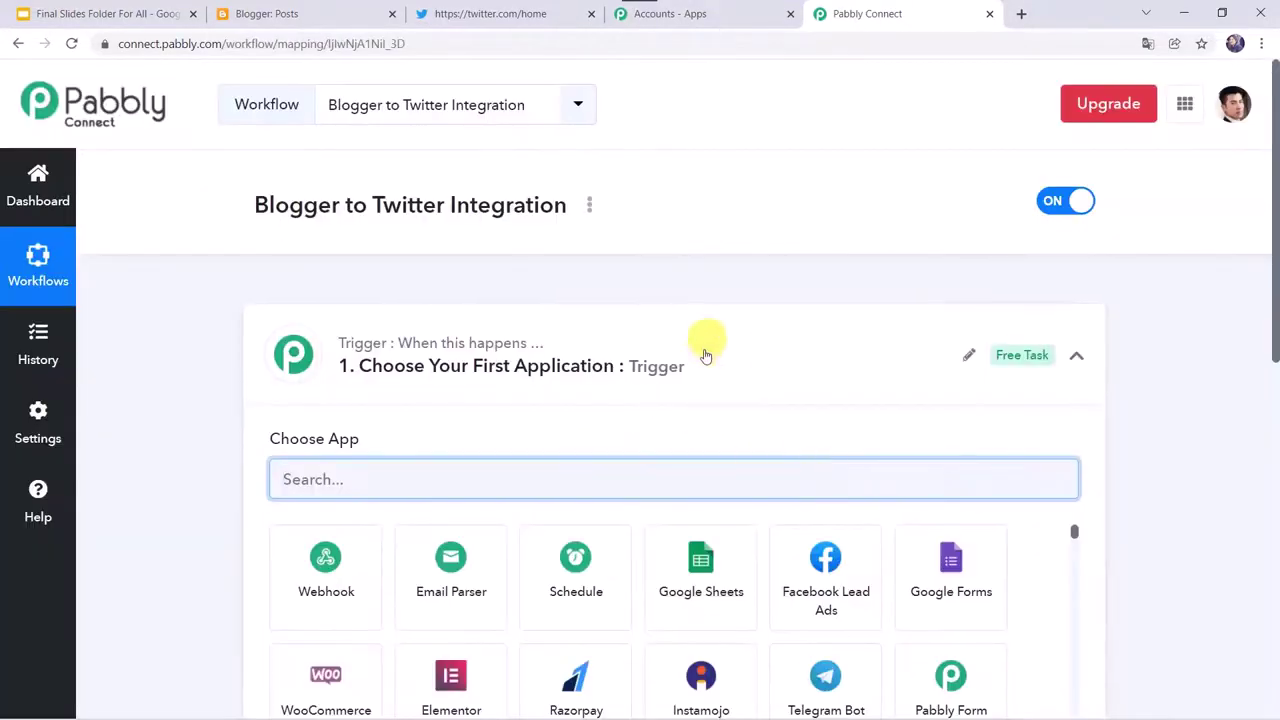
Find and choose Google Blogger as the app for the workflow's trigger
click(705, 356)
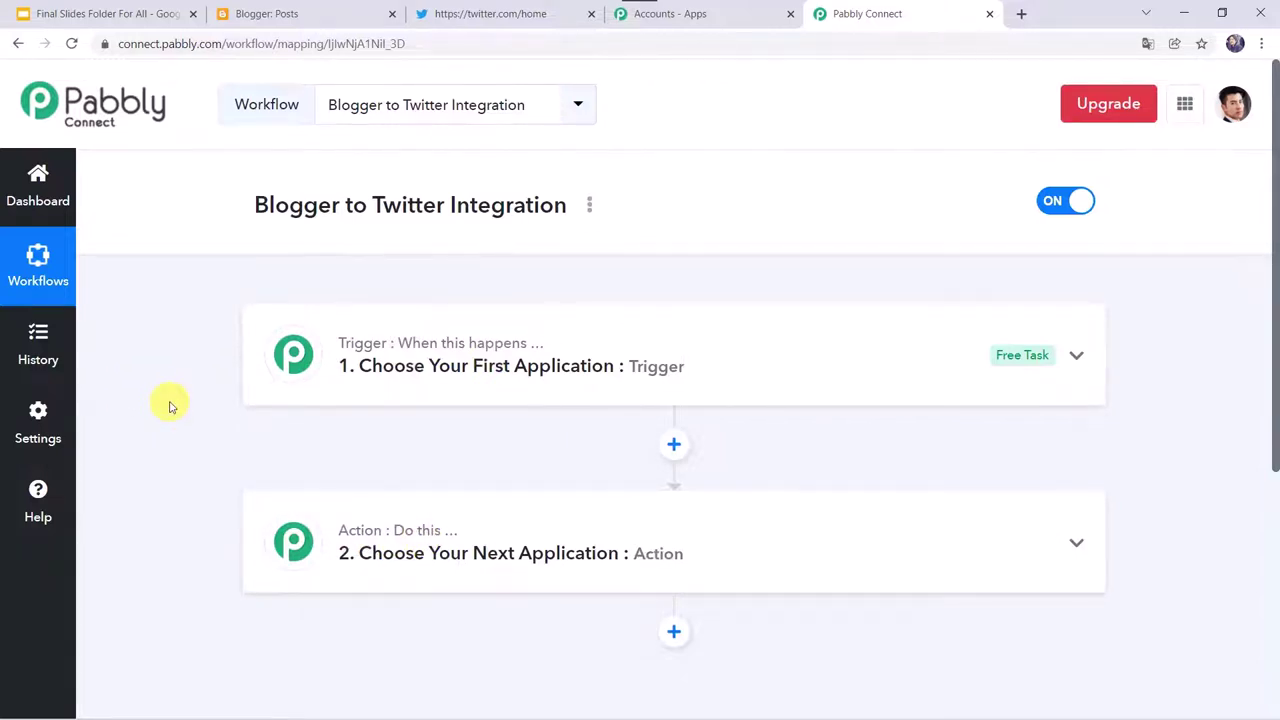
click(632, 360)
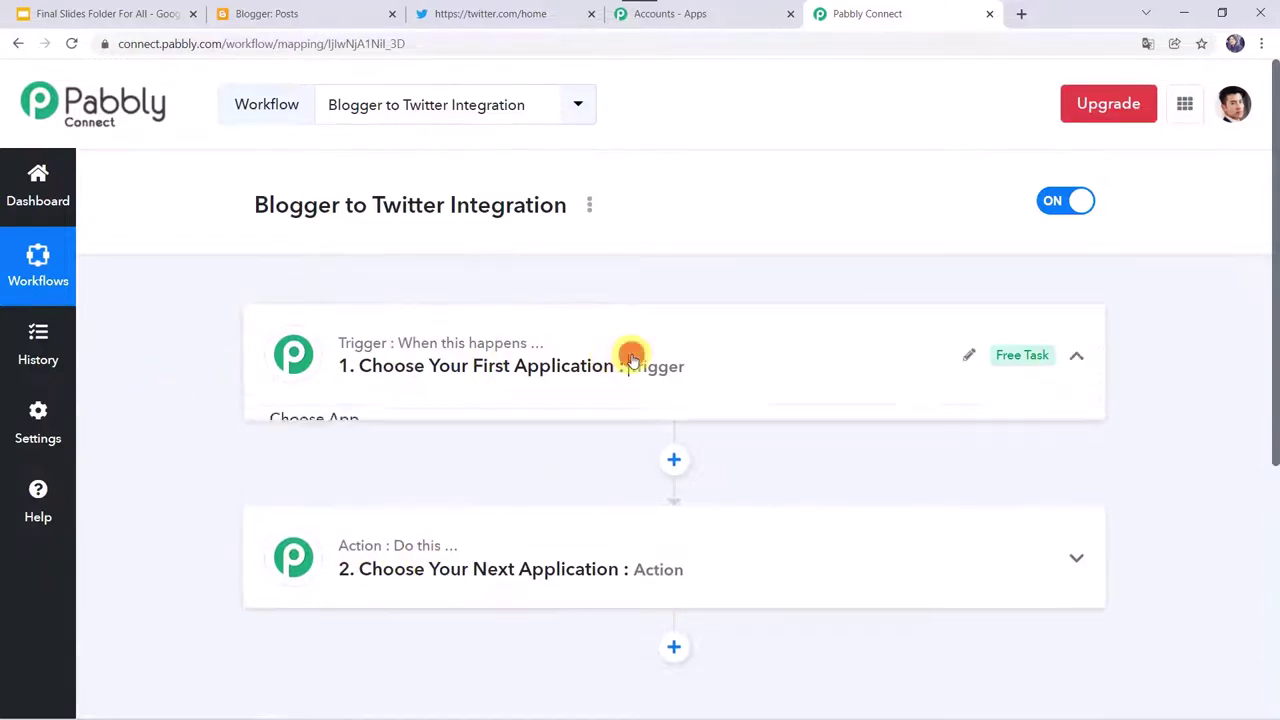
click(342, 480)
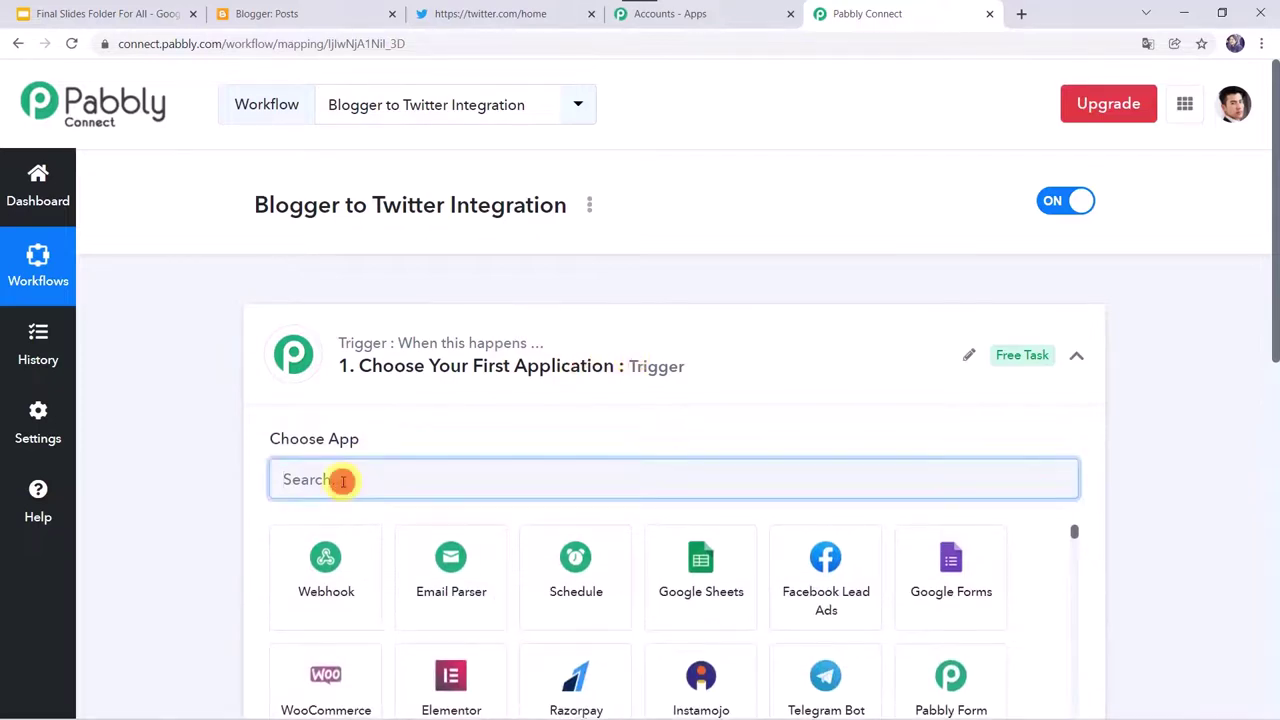
text(Bloo)
key(BackSpace)
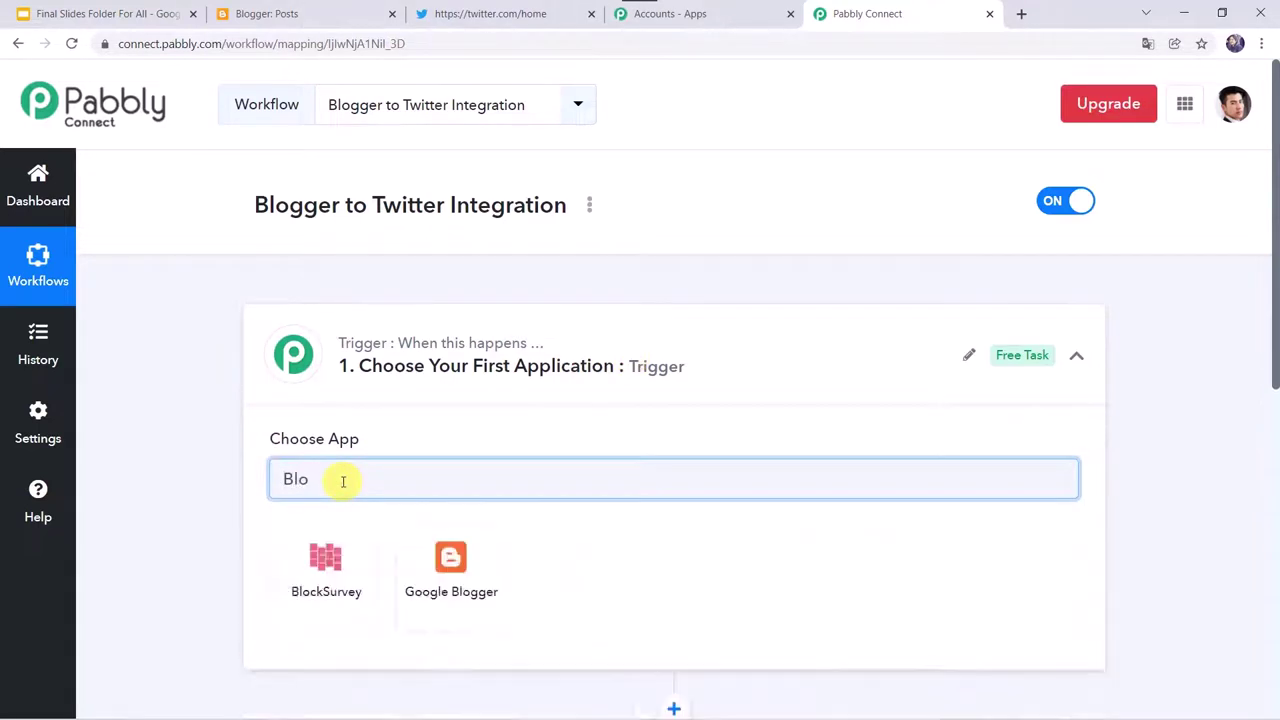
click(480, 620)
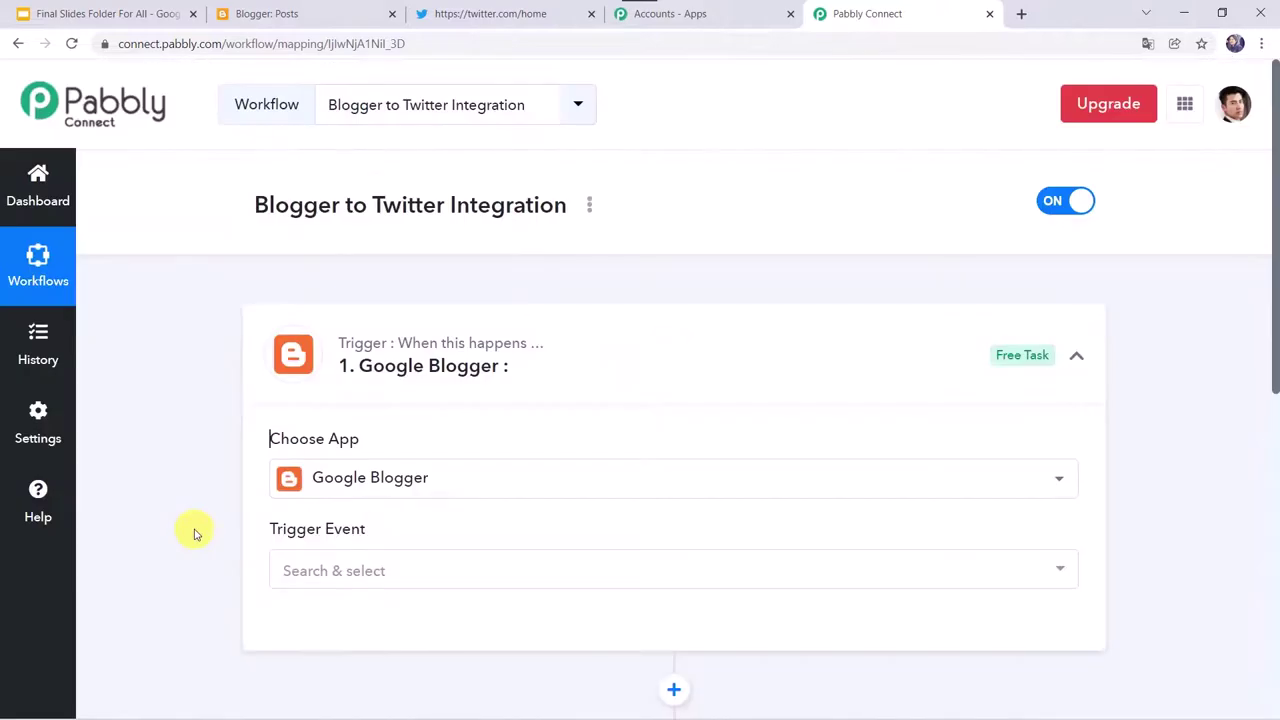
Set the Google Blogger trigger event to New Post Added and open the account connection options
scroll(191, 531, down, 3)
click(328, 248)
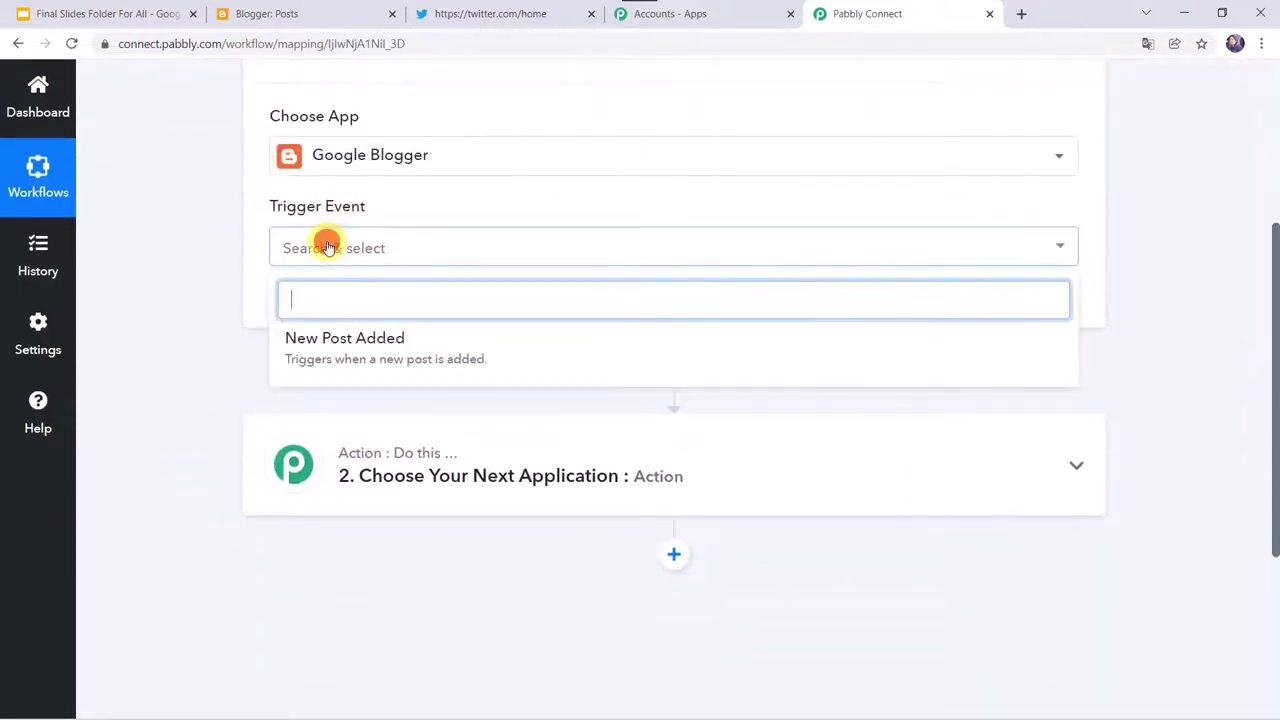
click(366, 341)
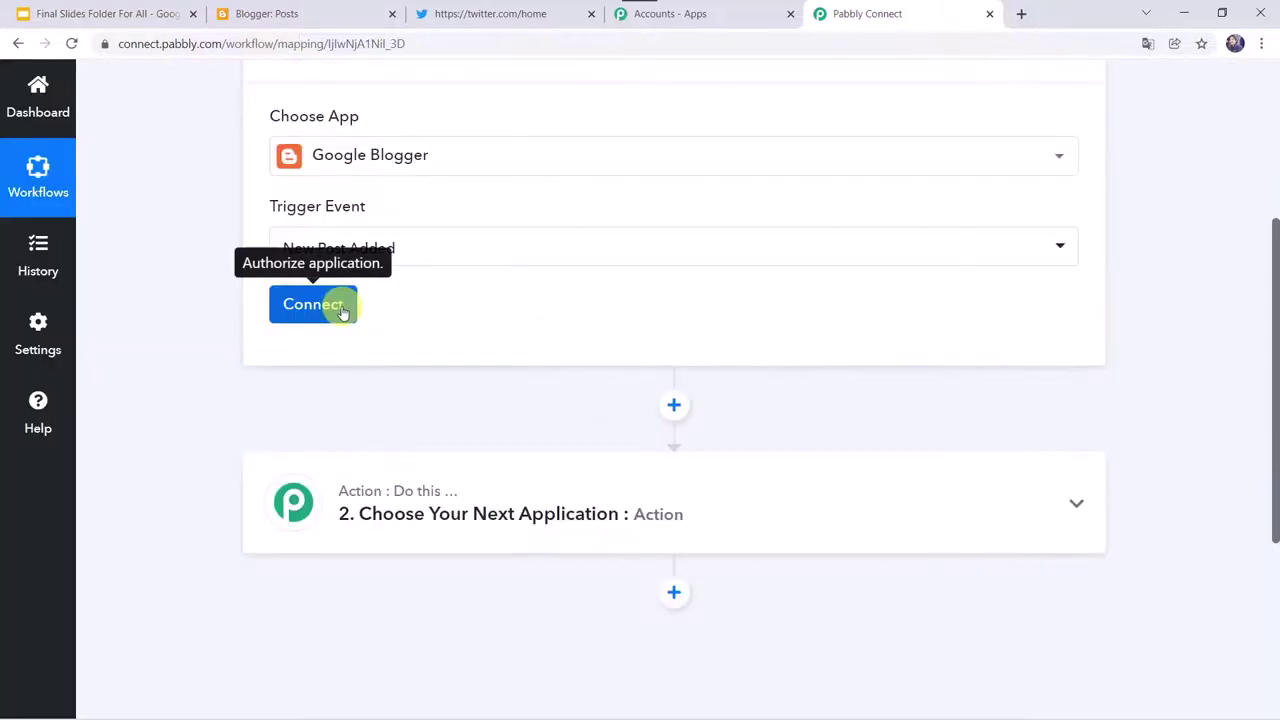
click(313, 304)
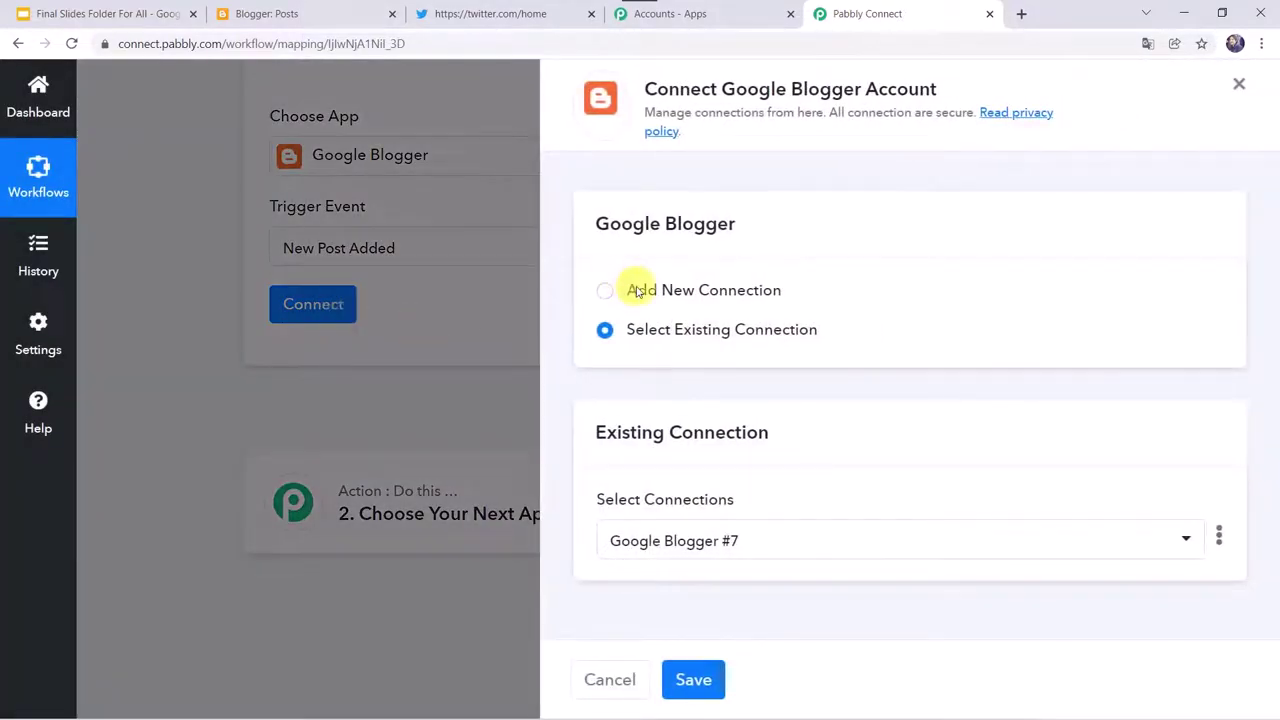
Add a new Google Blogger connection and authorize Pabbly Connect Blogger with the blog owner's Google account
click(634, 290)
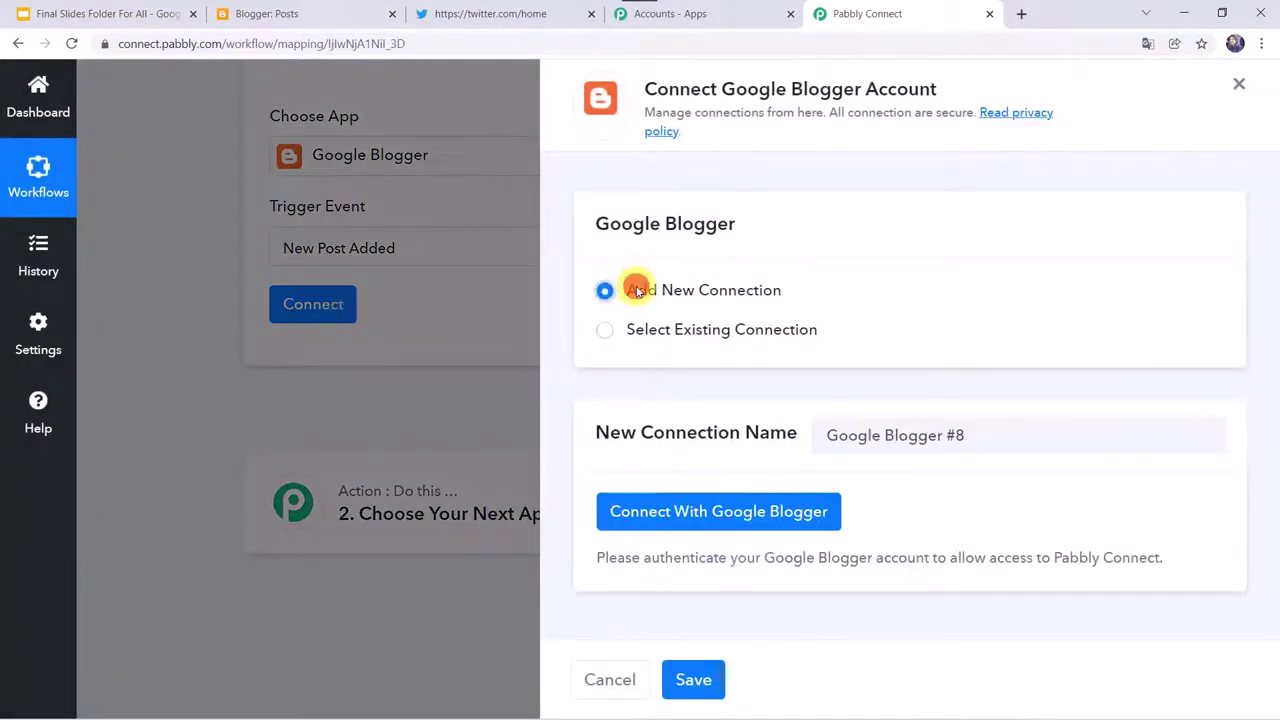
click(715, 512)
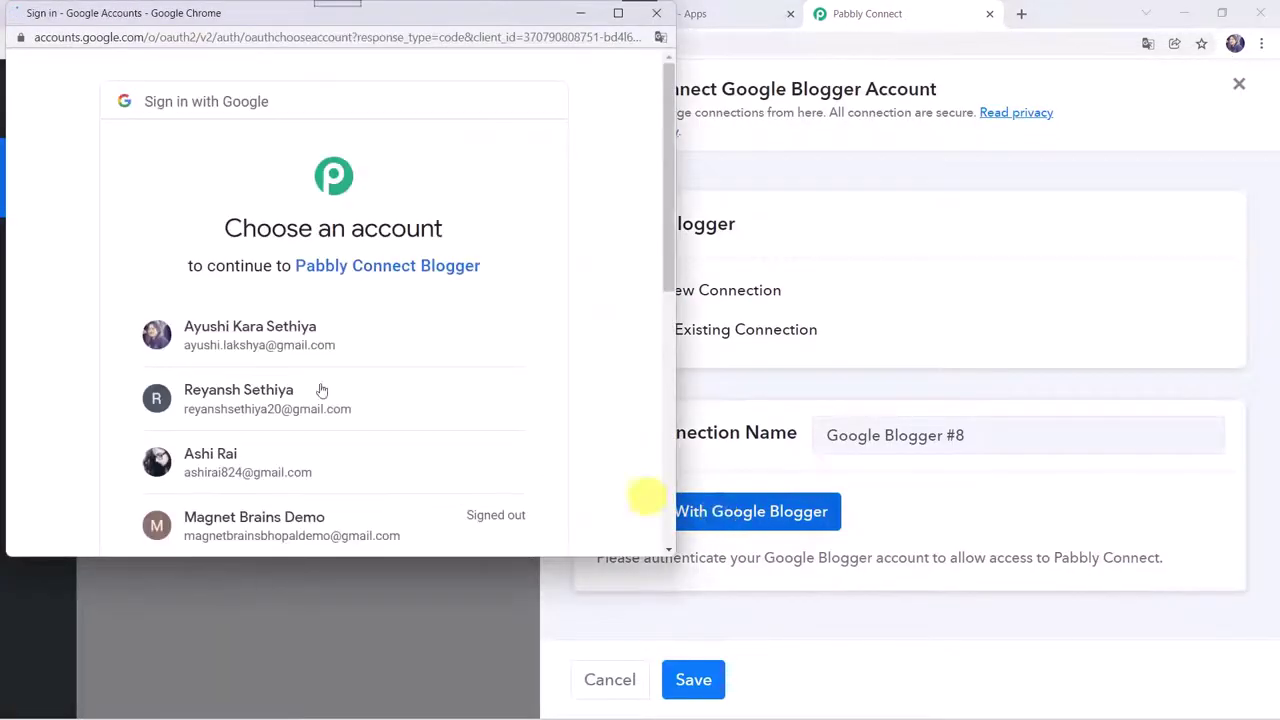
click(249, 461)
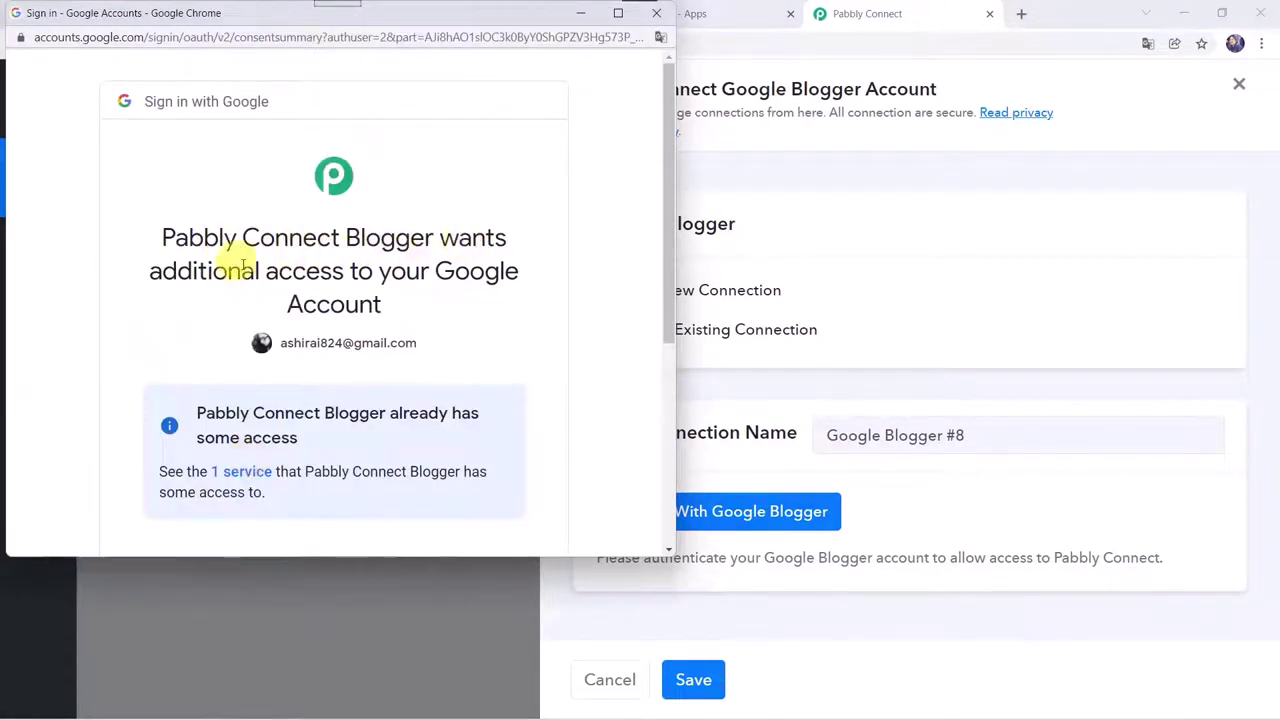
scroll(437, 340, down, 3)
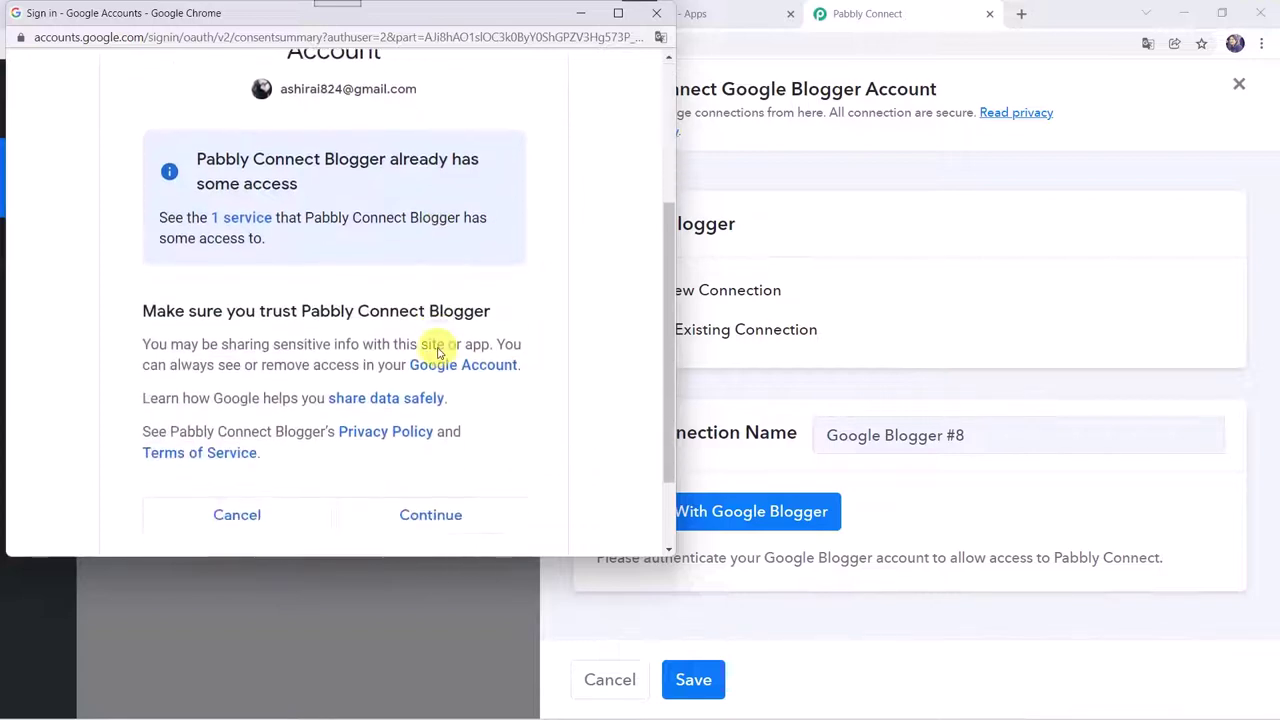
click(418, 447)
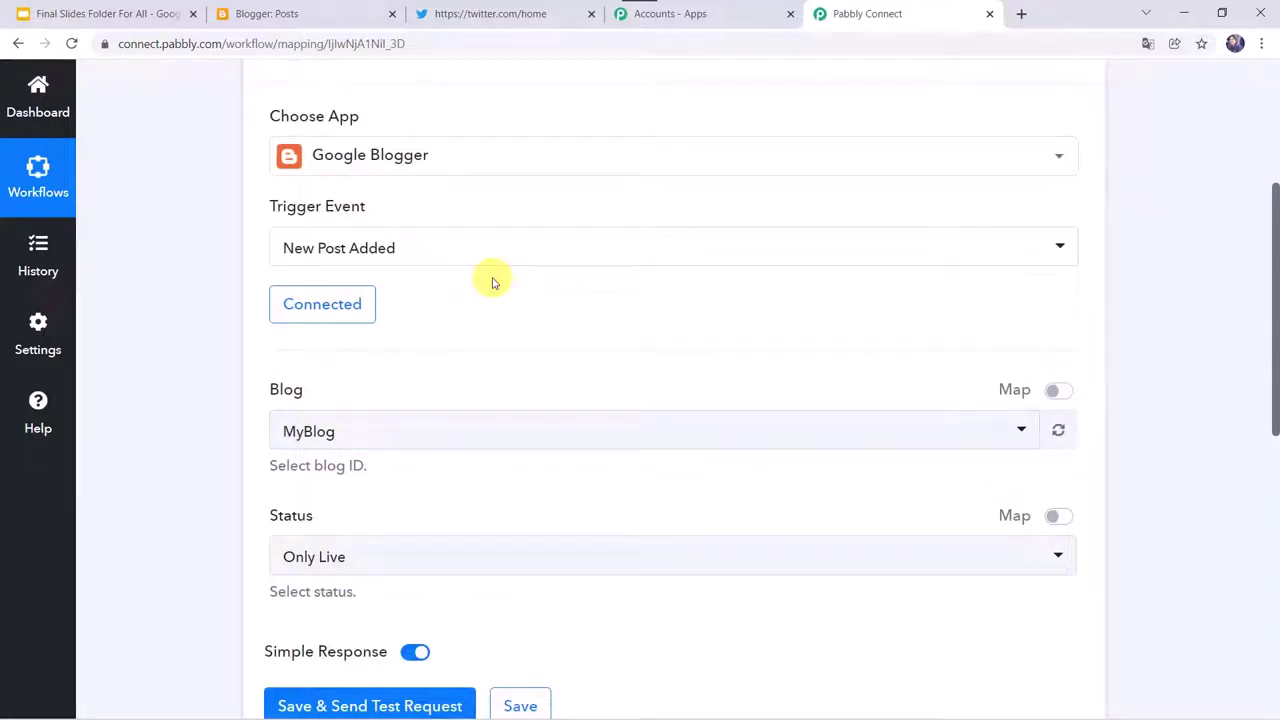
Check the selected blog, MyBlog, against the blog name in Blogger and set the trigger's status to Only Live
click(344, 318)
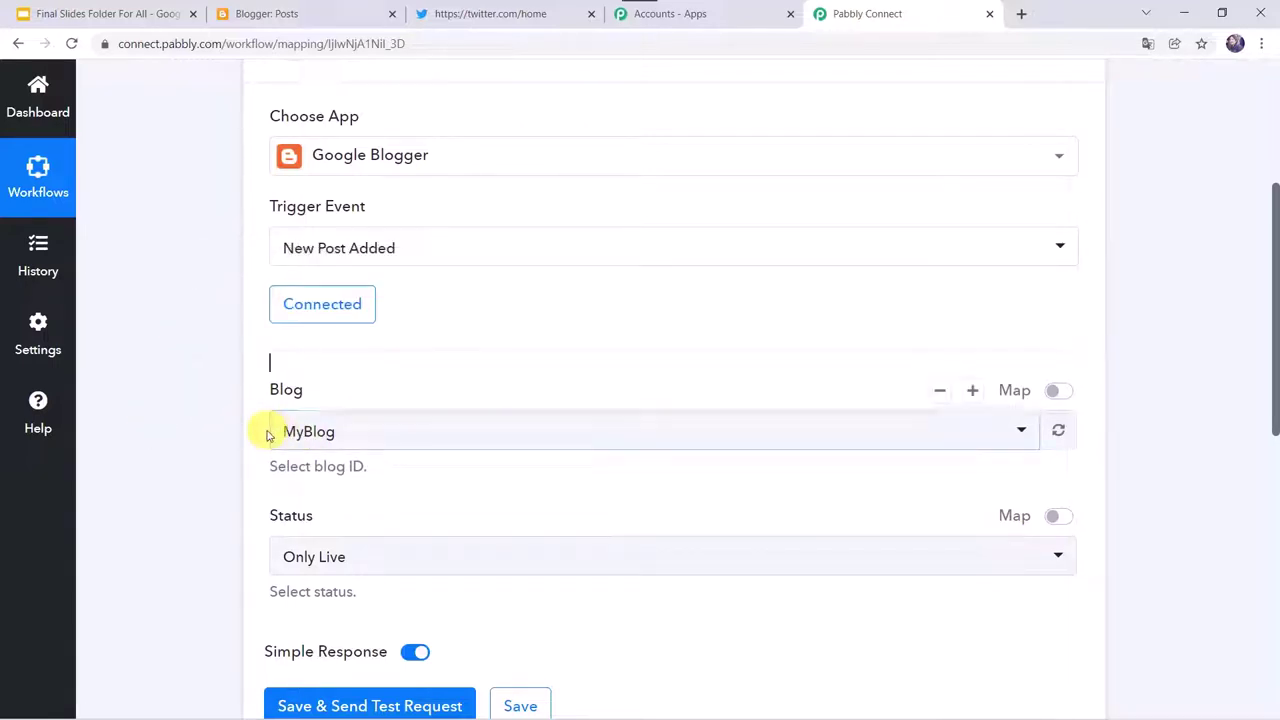
click(288, 10)
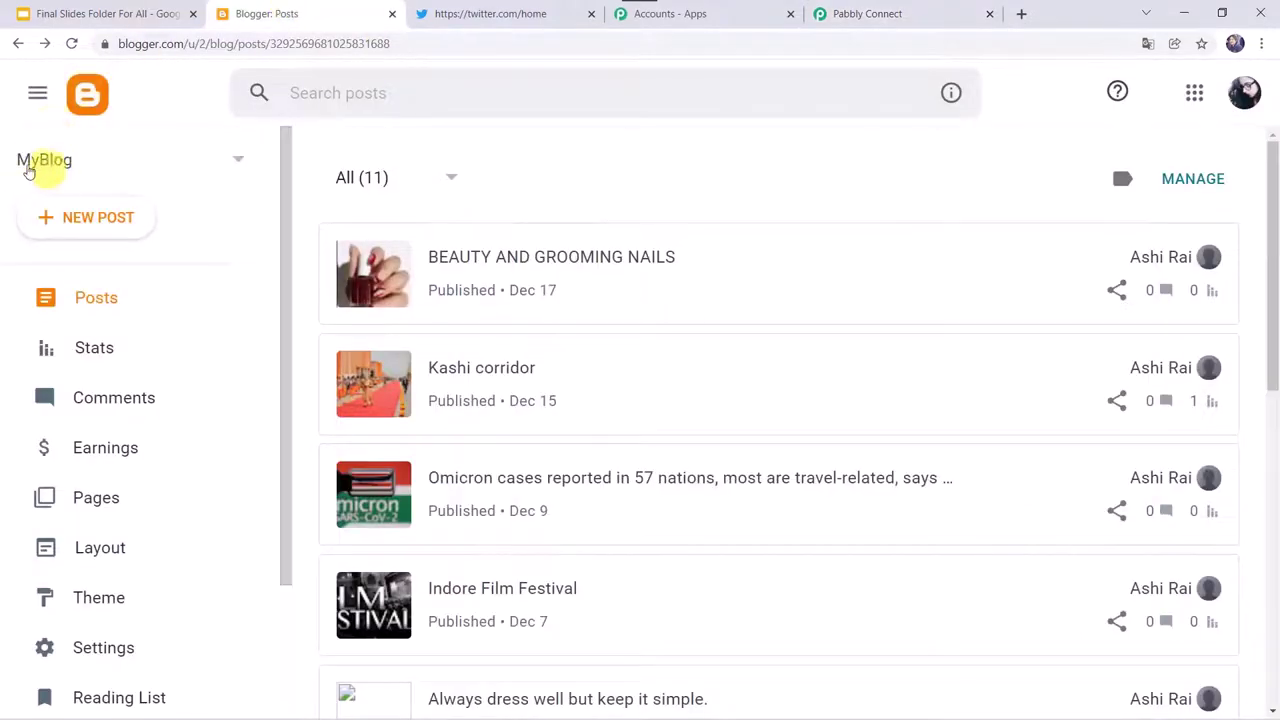
click(868, 13)
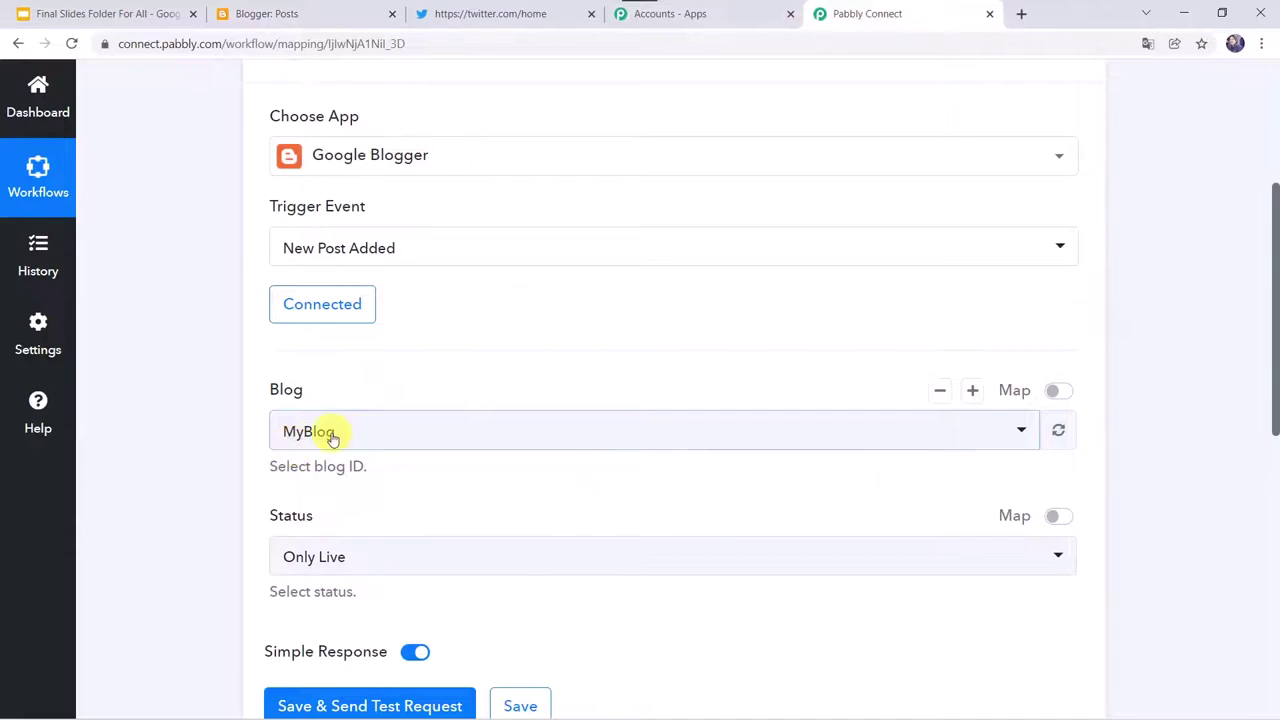
scroll(133, 548, down, 1)
scroll(133, 548, down, 1)
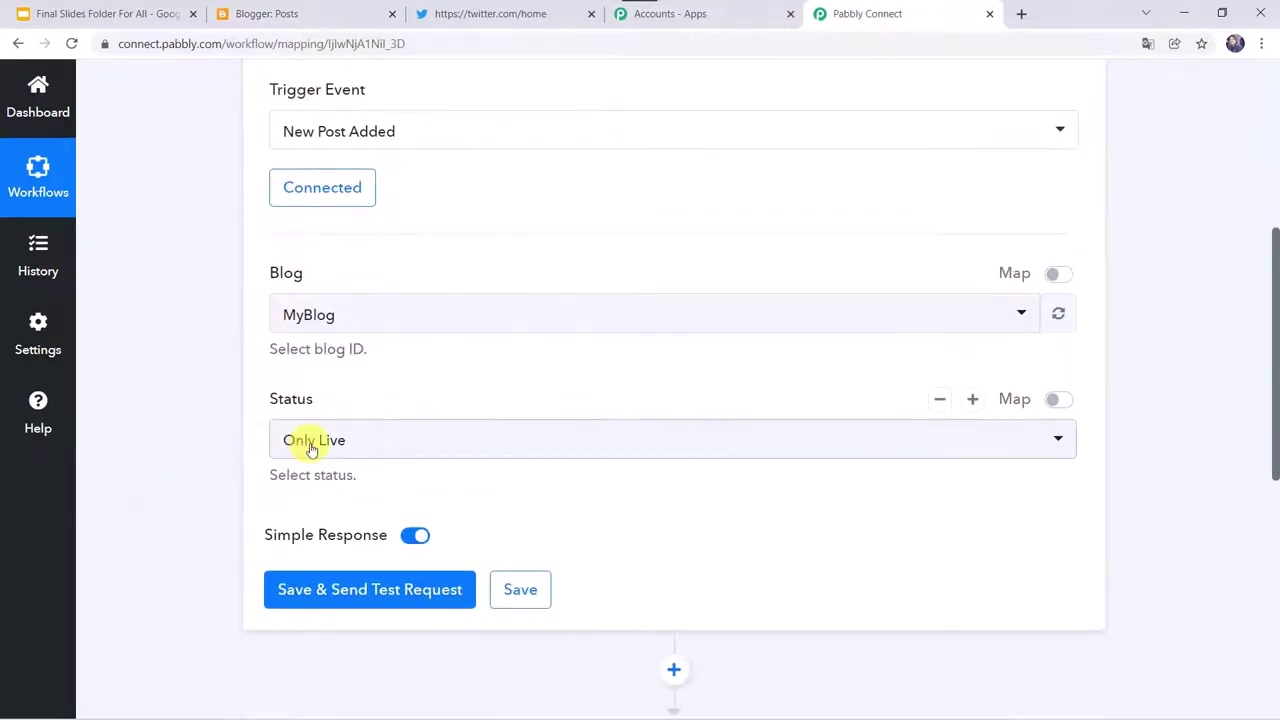
click(305, 442)
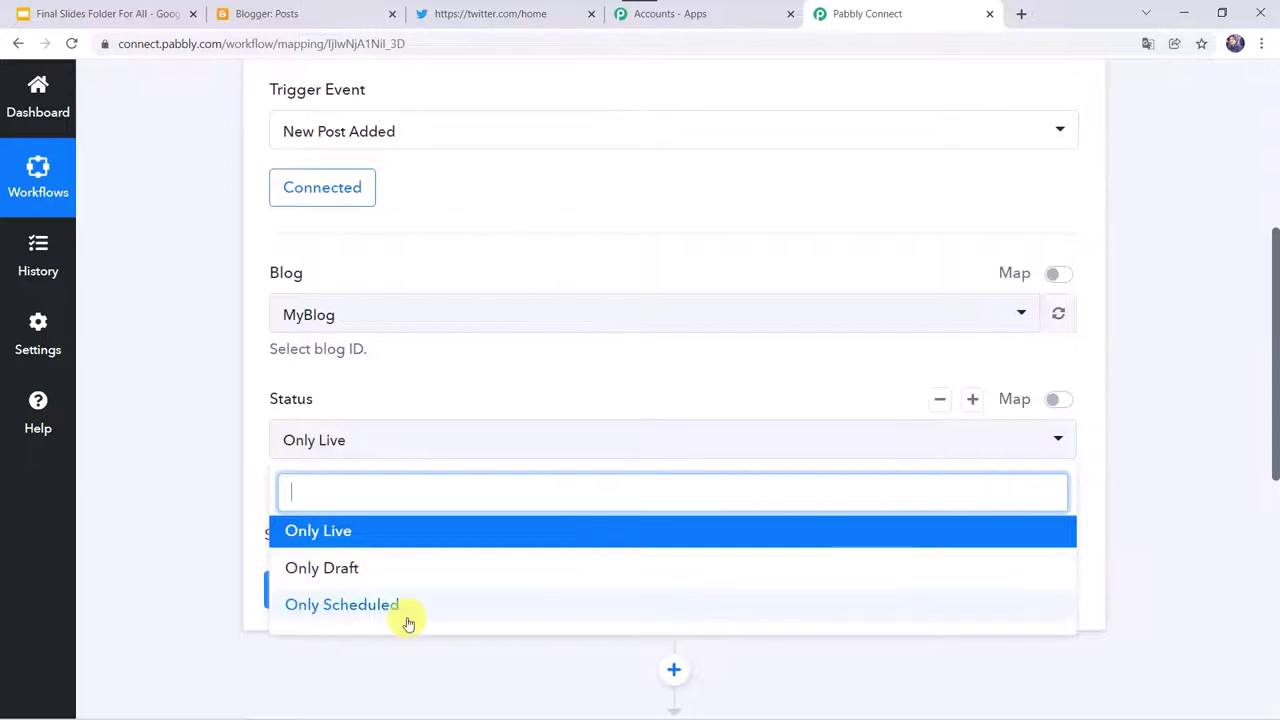
click(340, 535)
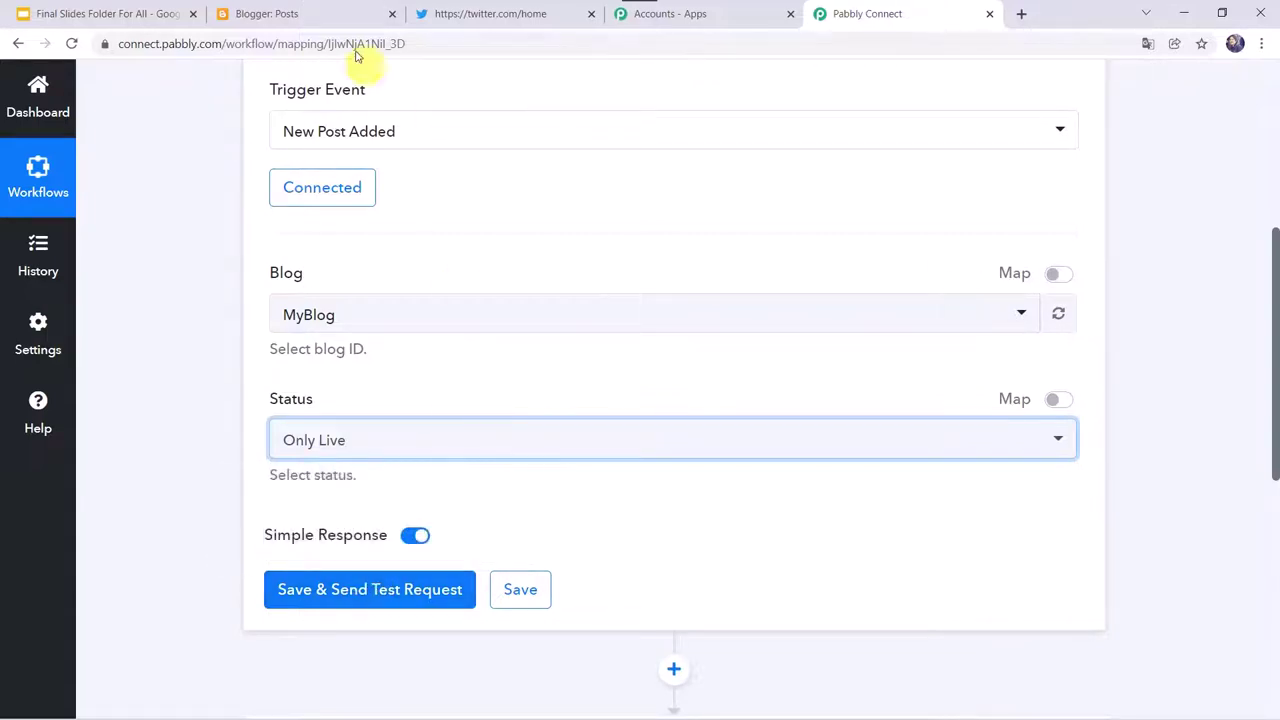
In Blogger, create a post titled "National Energy Conservation Day 2021" with a paragraph about December 14 and India's contribution to energy conservation
click(325, 17)
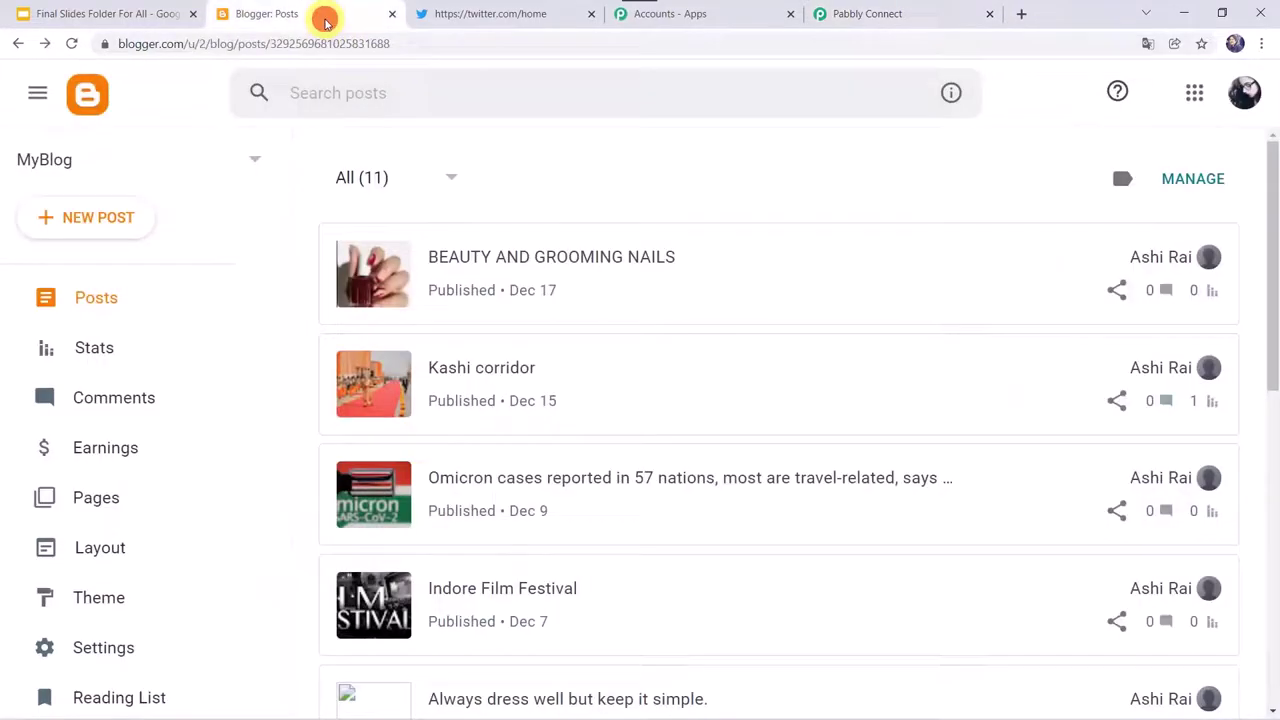
click(107, 218)
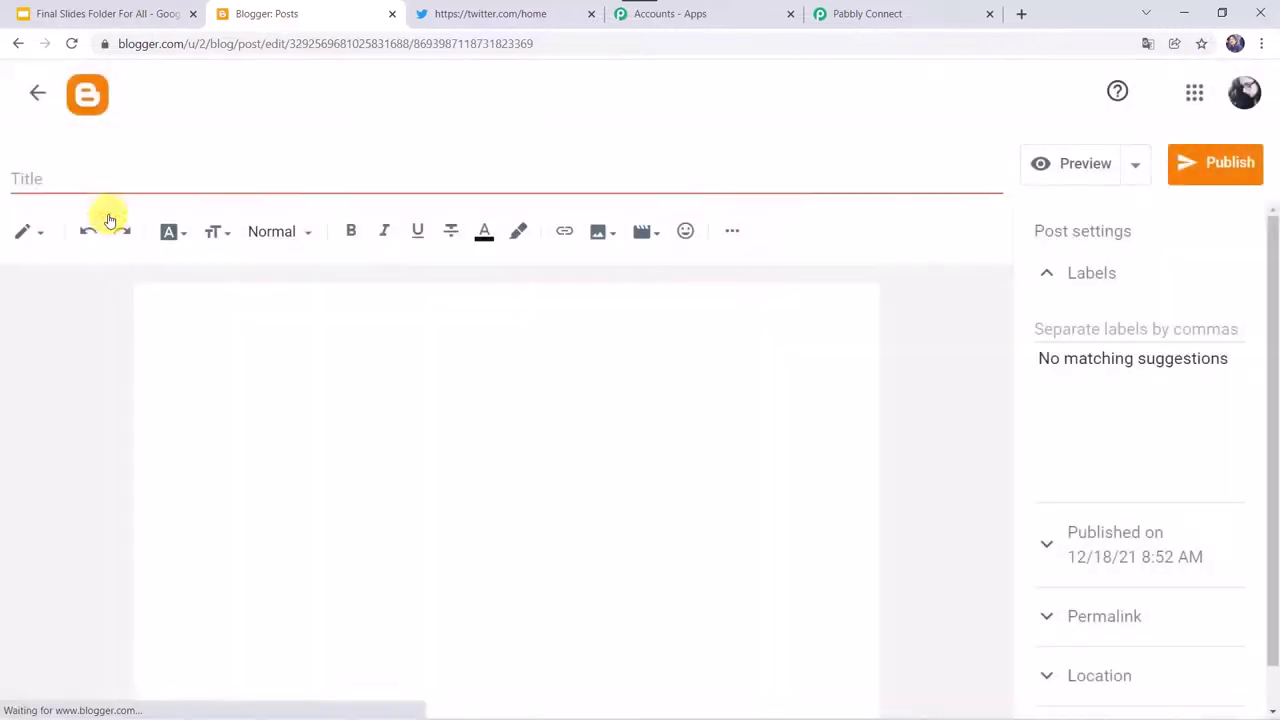
click(126, 180)
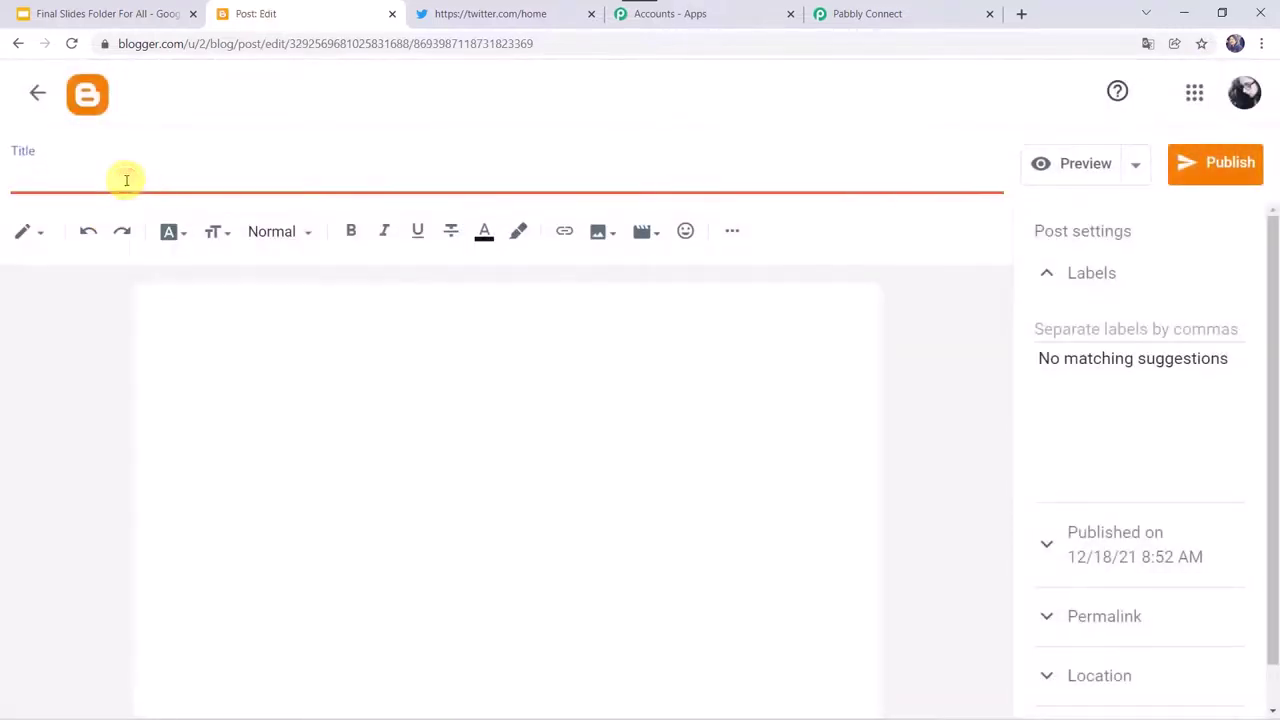
text(National Energy Conservation Day 2021)
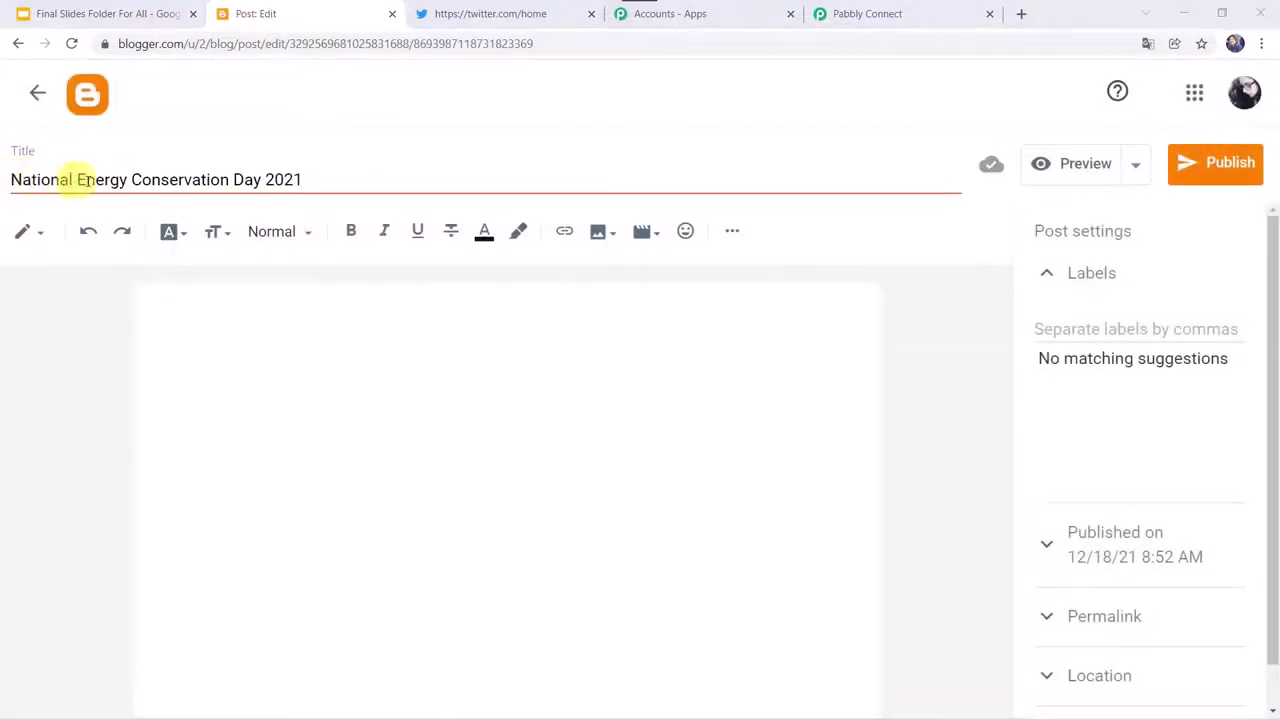
click(211, 296)
text(December 14 is celebrated as the National Energy Conservation Day to shine light upon India’s contribution to energy conservation and steps taken towards becoming an energy-efficient country.)
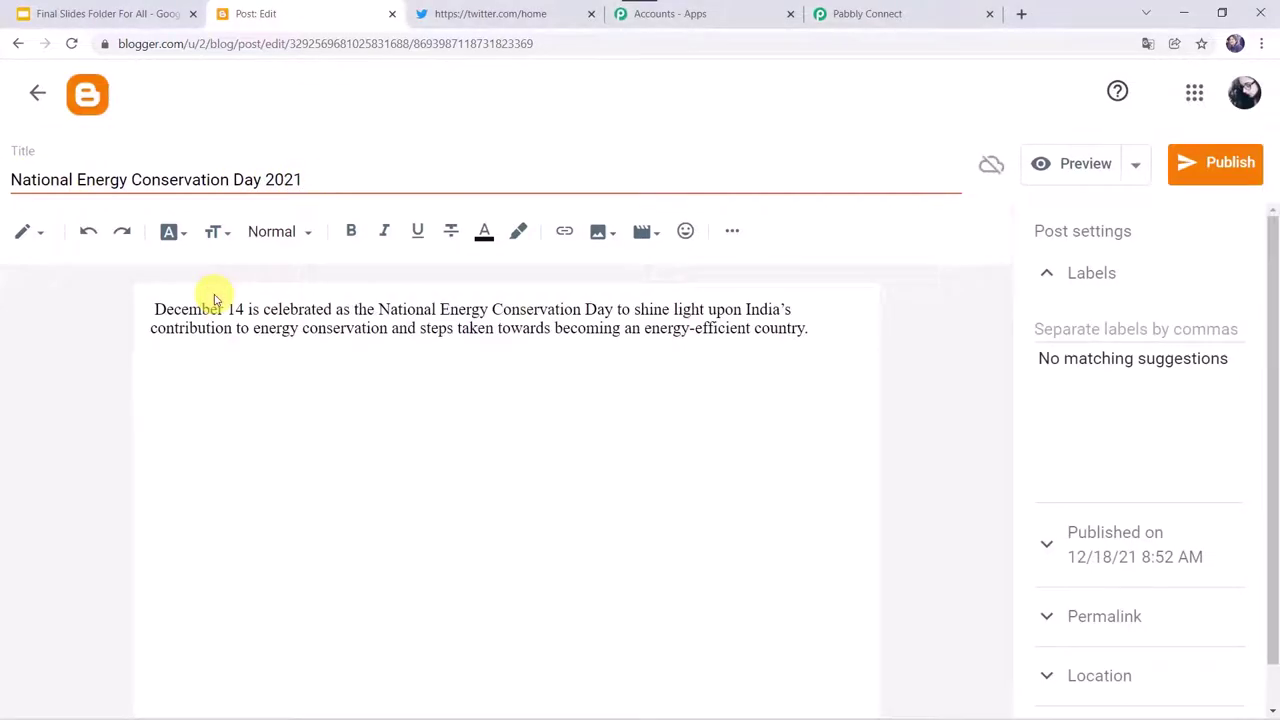
click(155, 309)
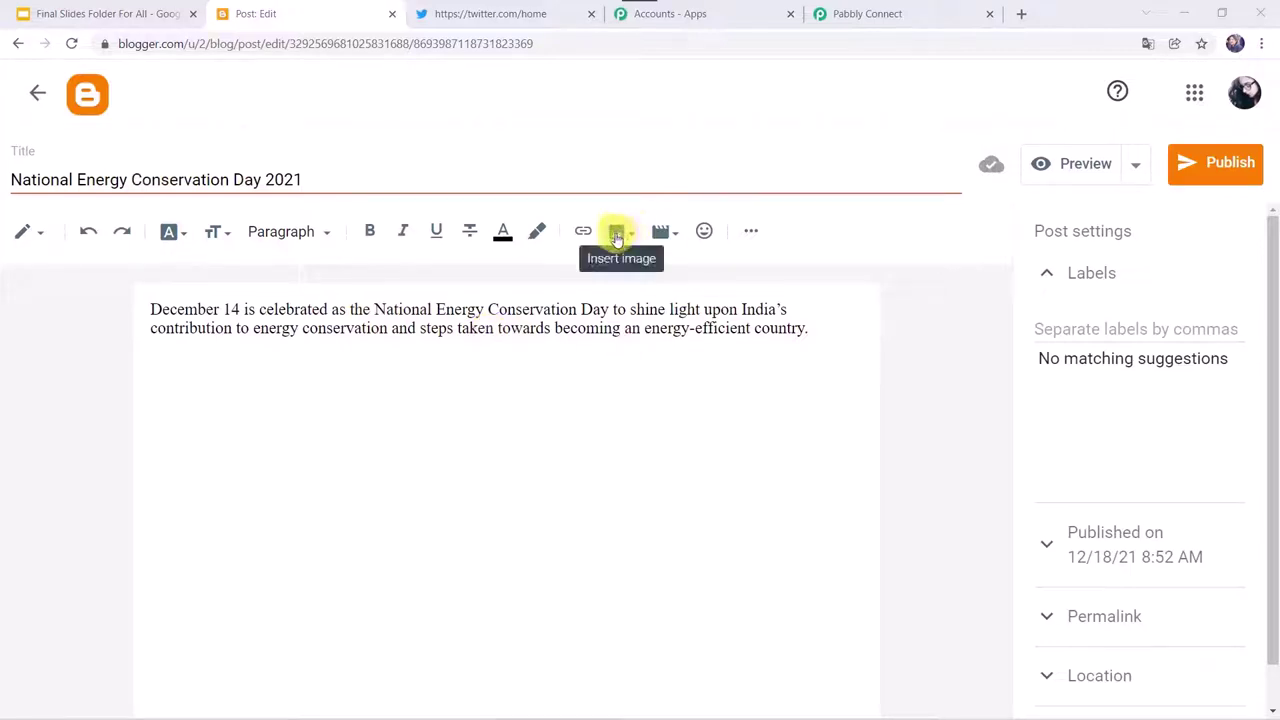
Upload national-energy-conservation-day.jpg from the computer and insert it below the post's paragraph
click(617, 235)
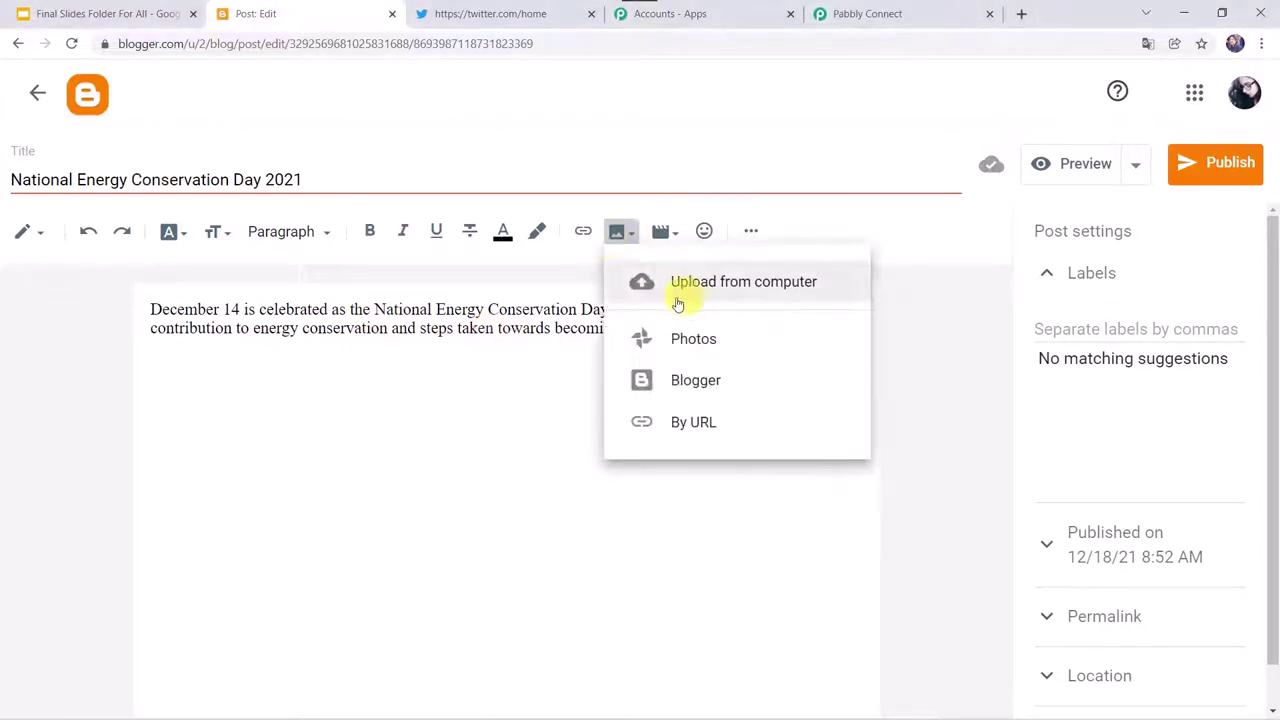
click(743, 287)
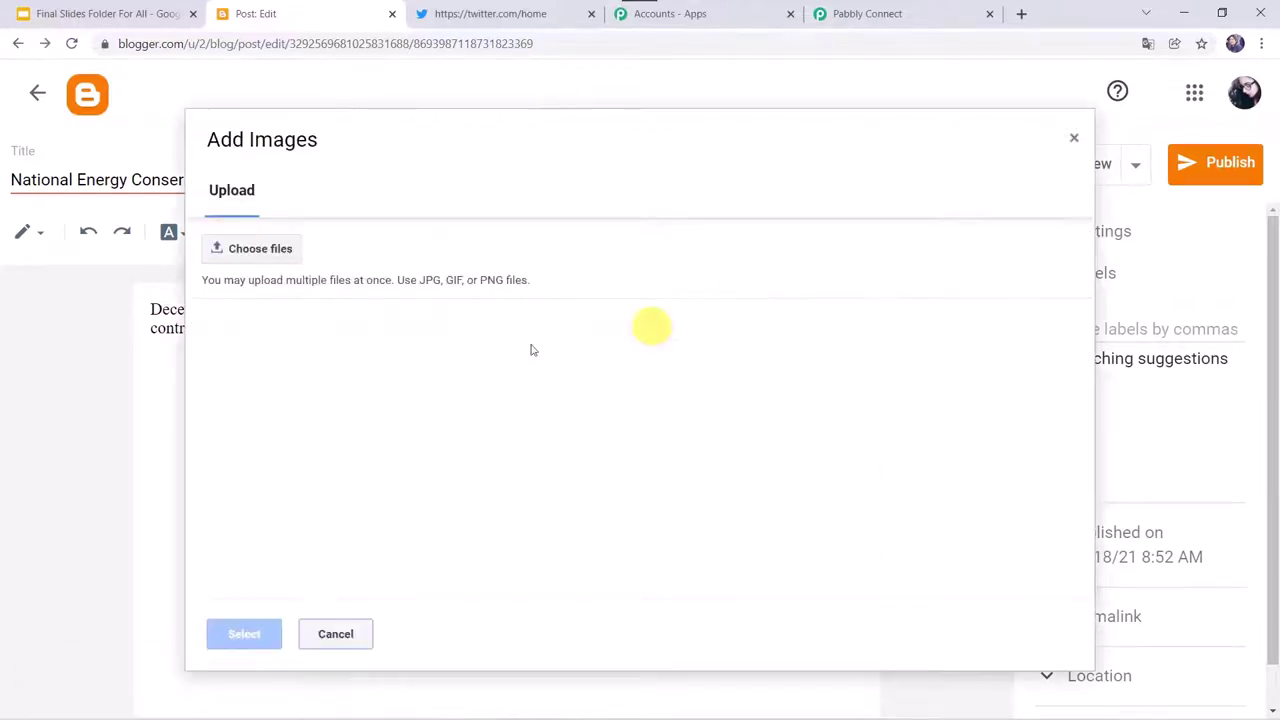
click(278, 250)
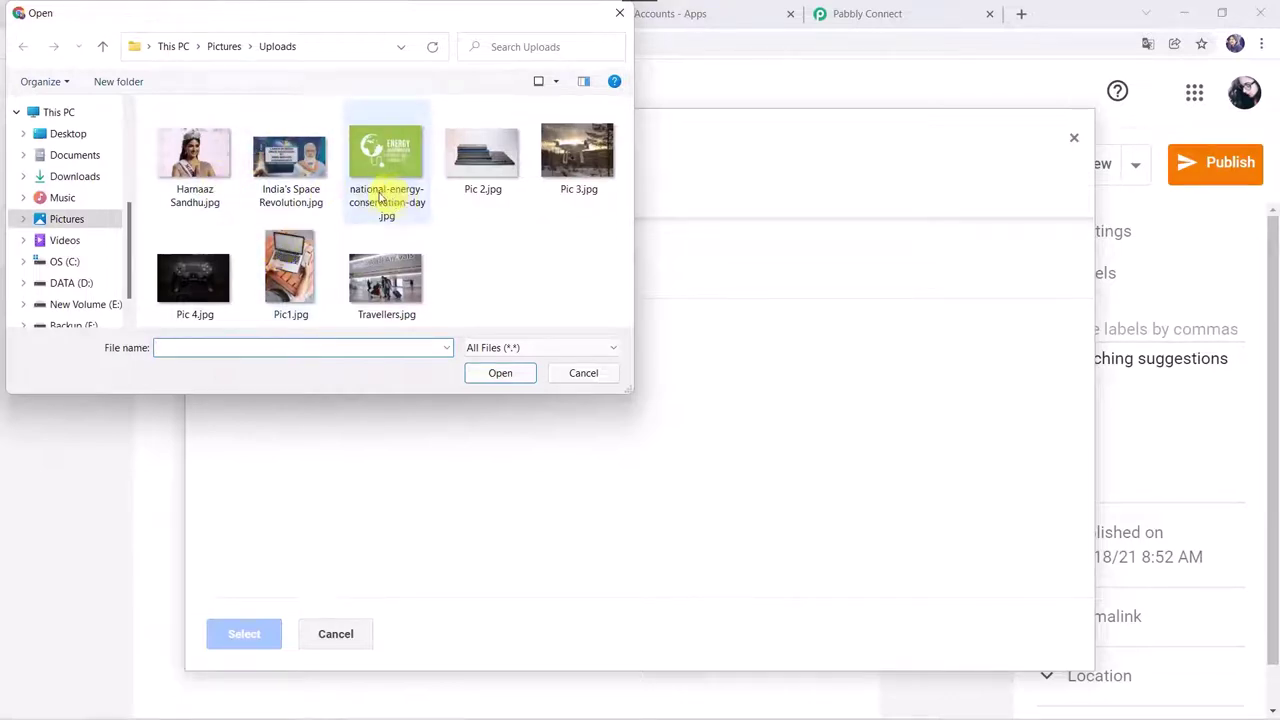
click(384, 202)
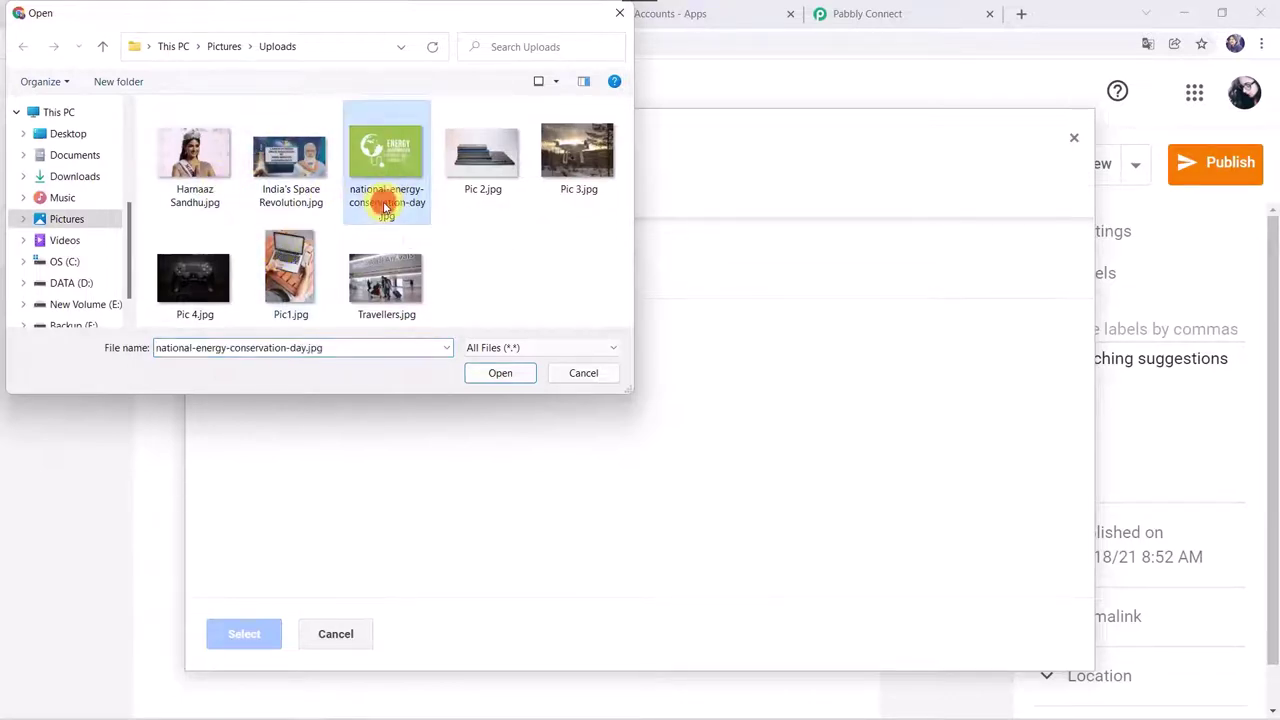
click(492, 372)
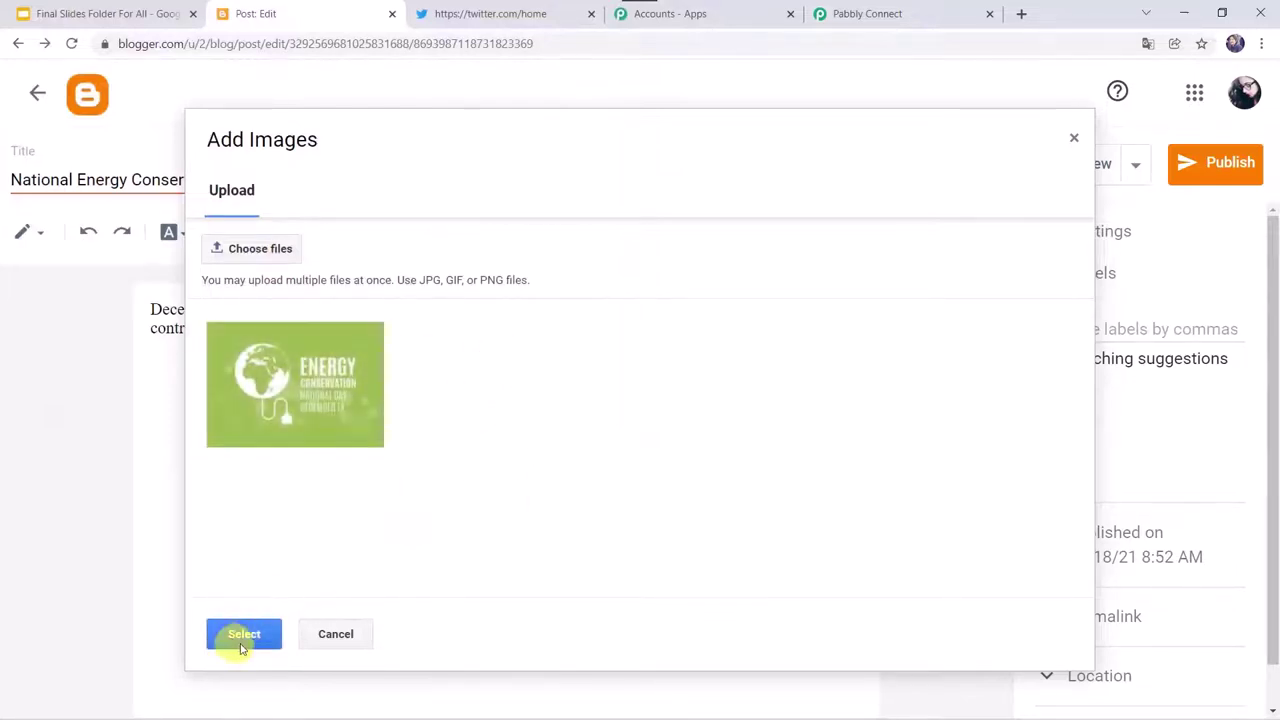
click(246, 640)
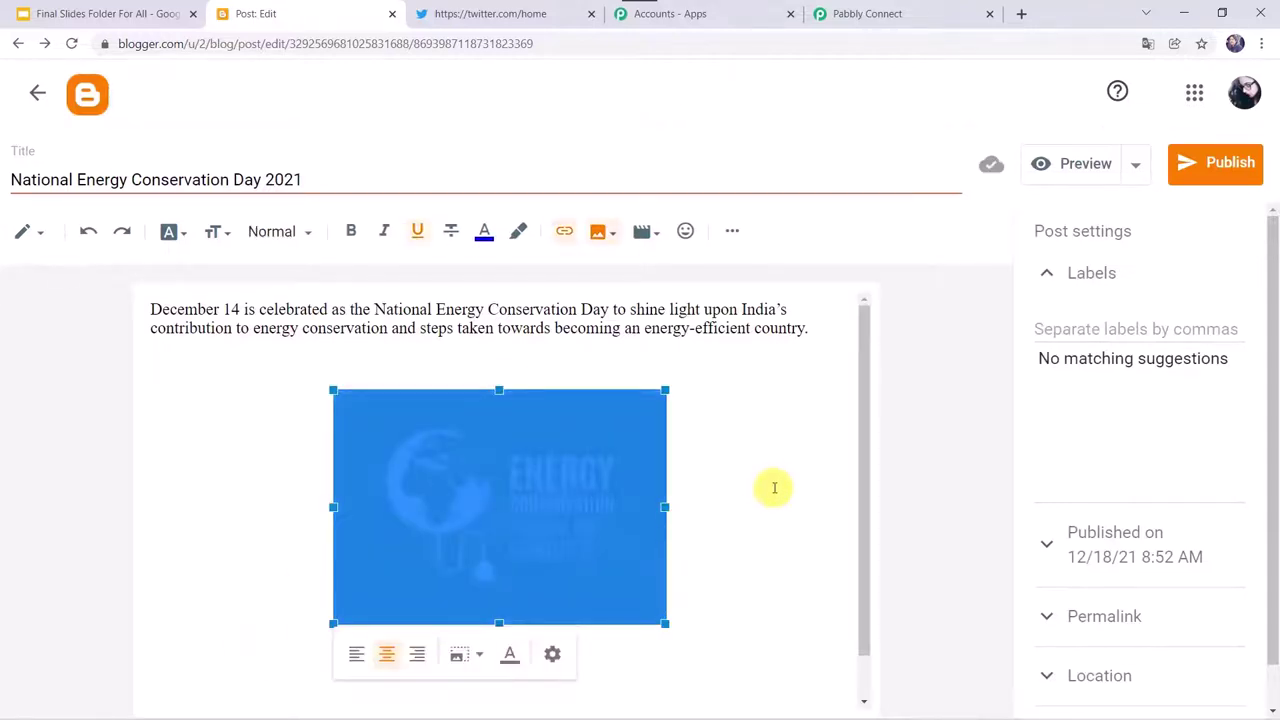
click(451, 506)
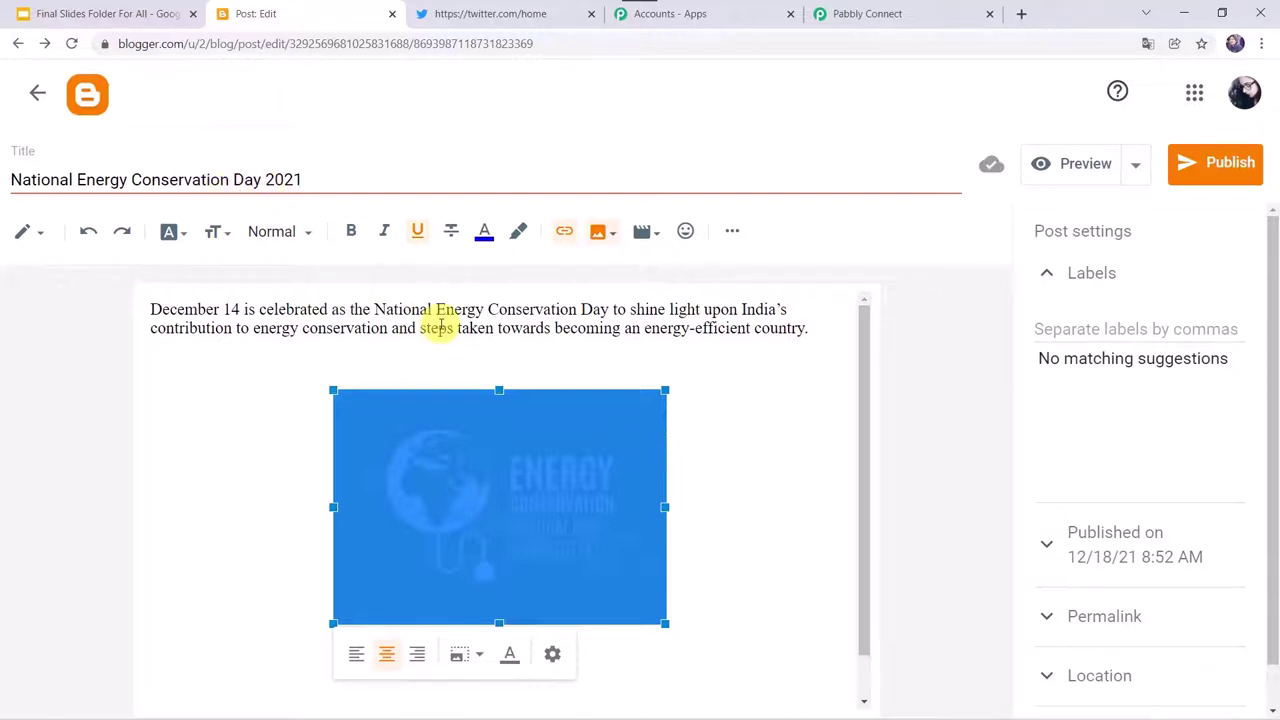
Publish the "National Energy Conservation Day 2021" post and view it on the blog
click(1222, 166)
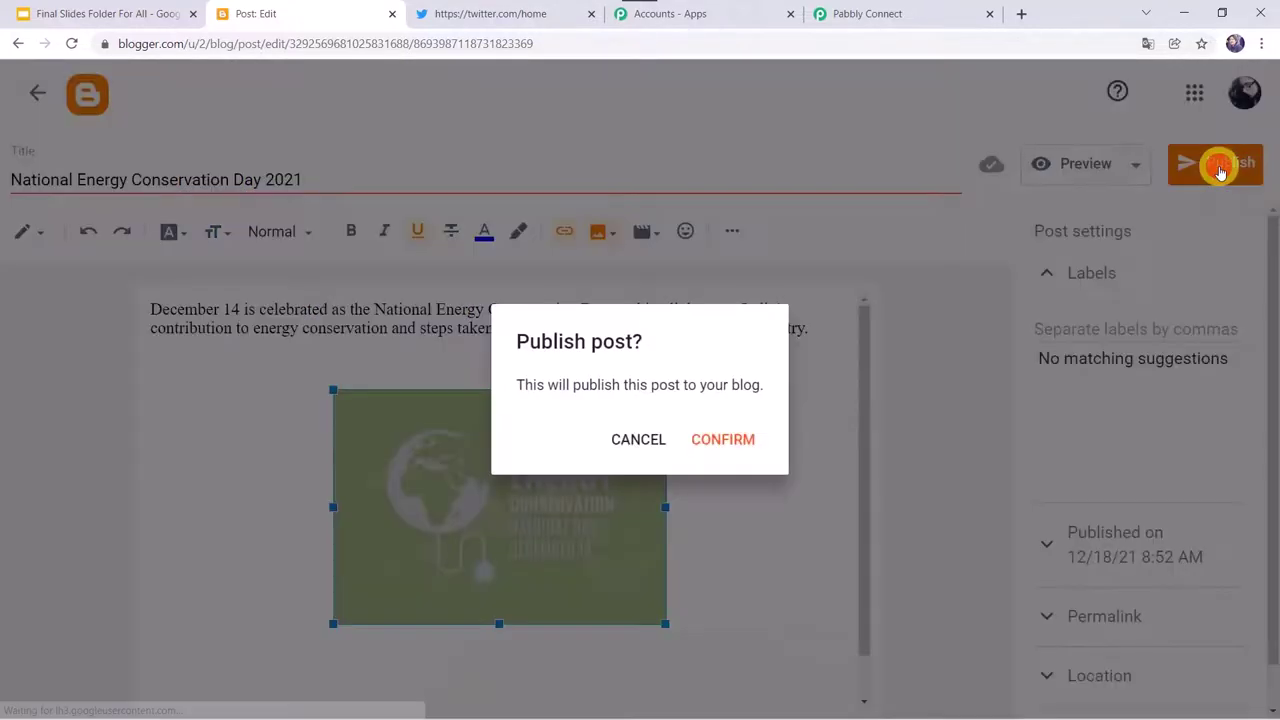
click(725, 448)
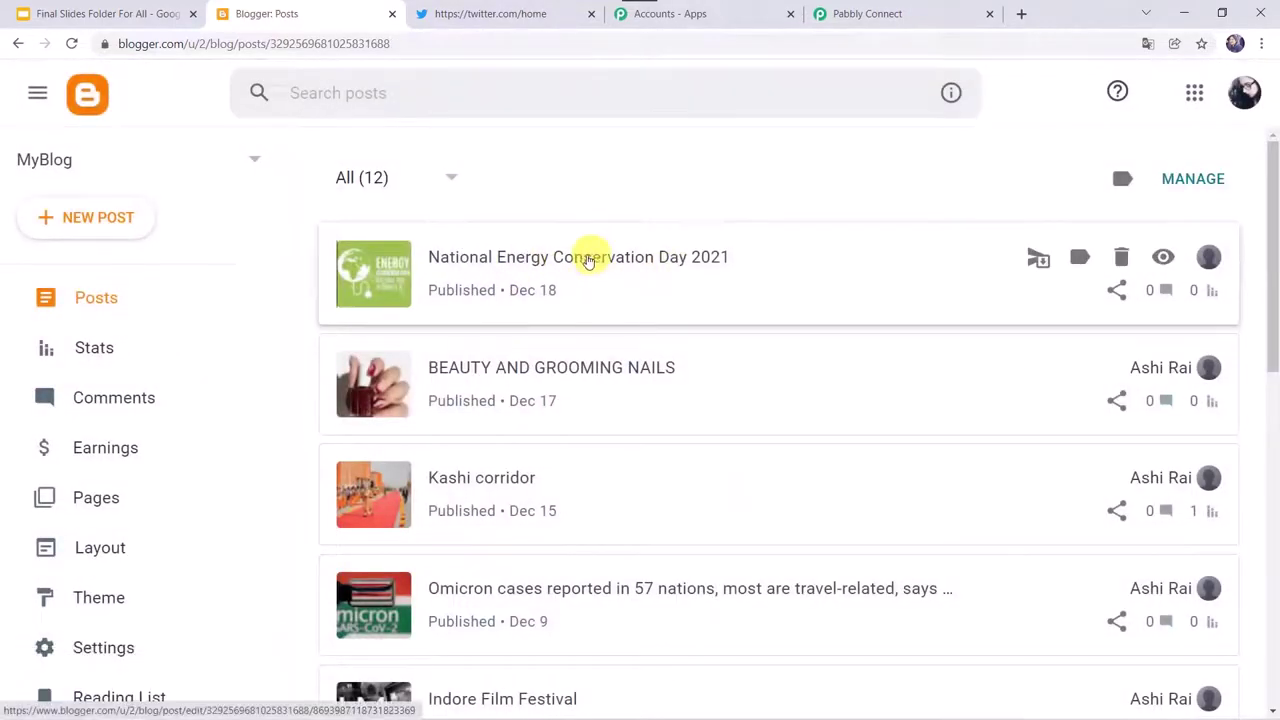
click(1162, 259)
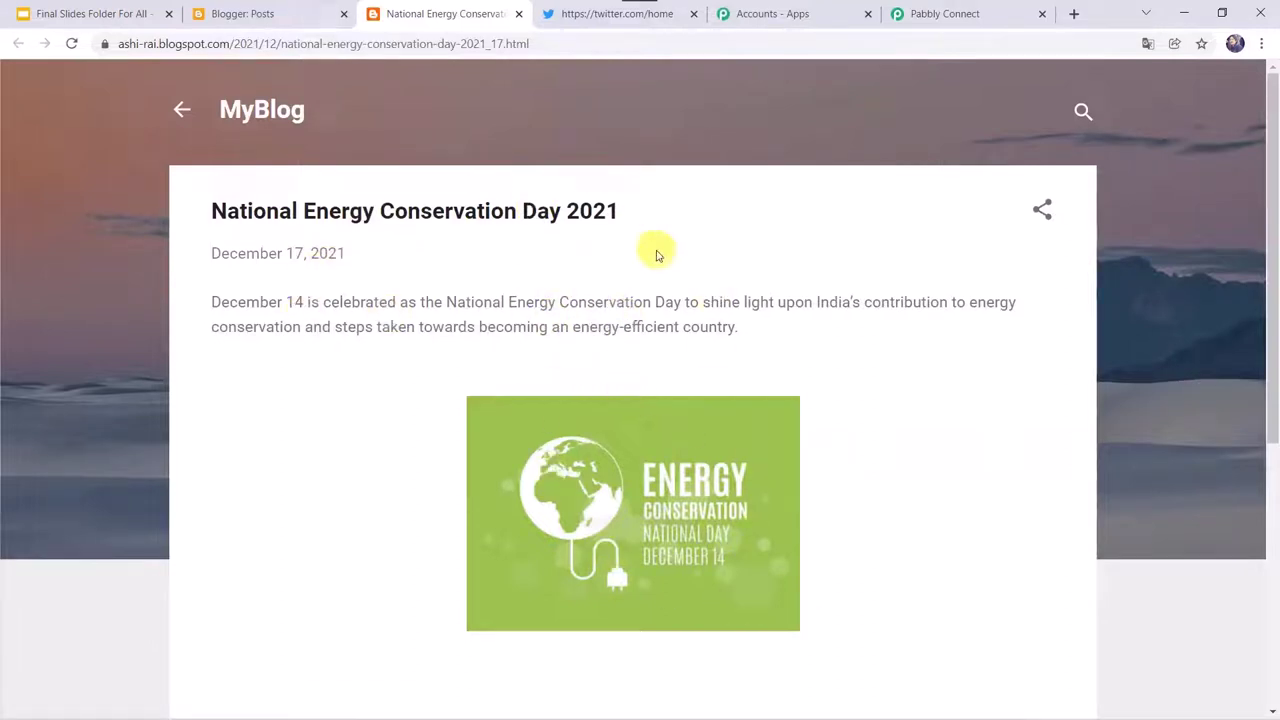
Switch back to Pabbly Connect, save the Blogger trigger with a test request, and examine the post data in the response
click(965, 8)
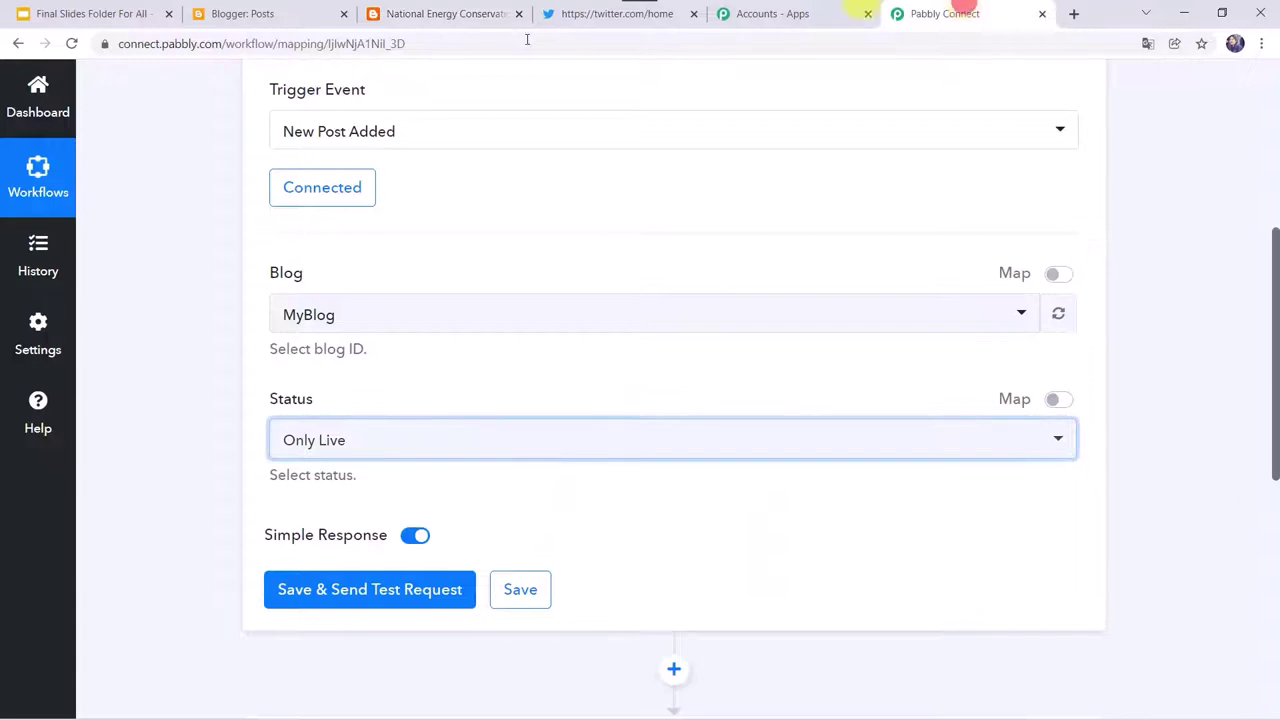
click(358, 590)
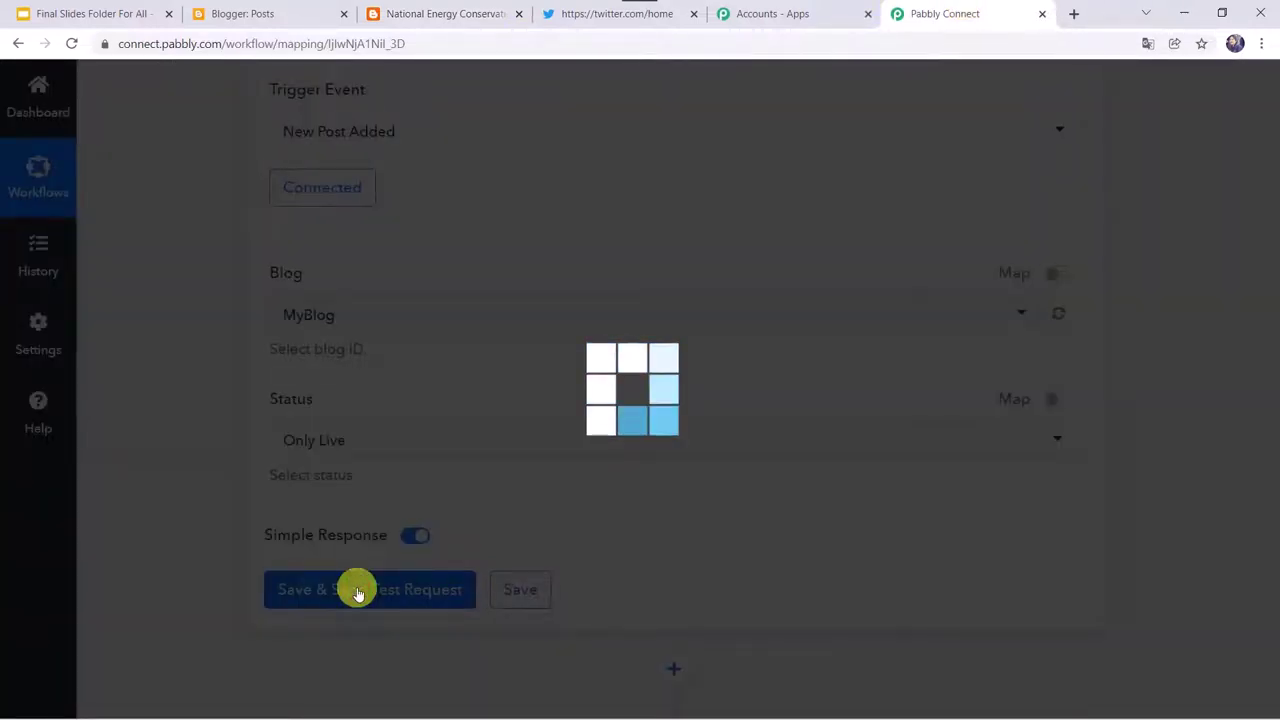
scroll(157, 563, down, 5)
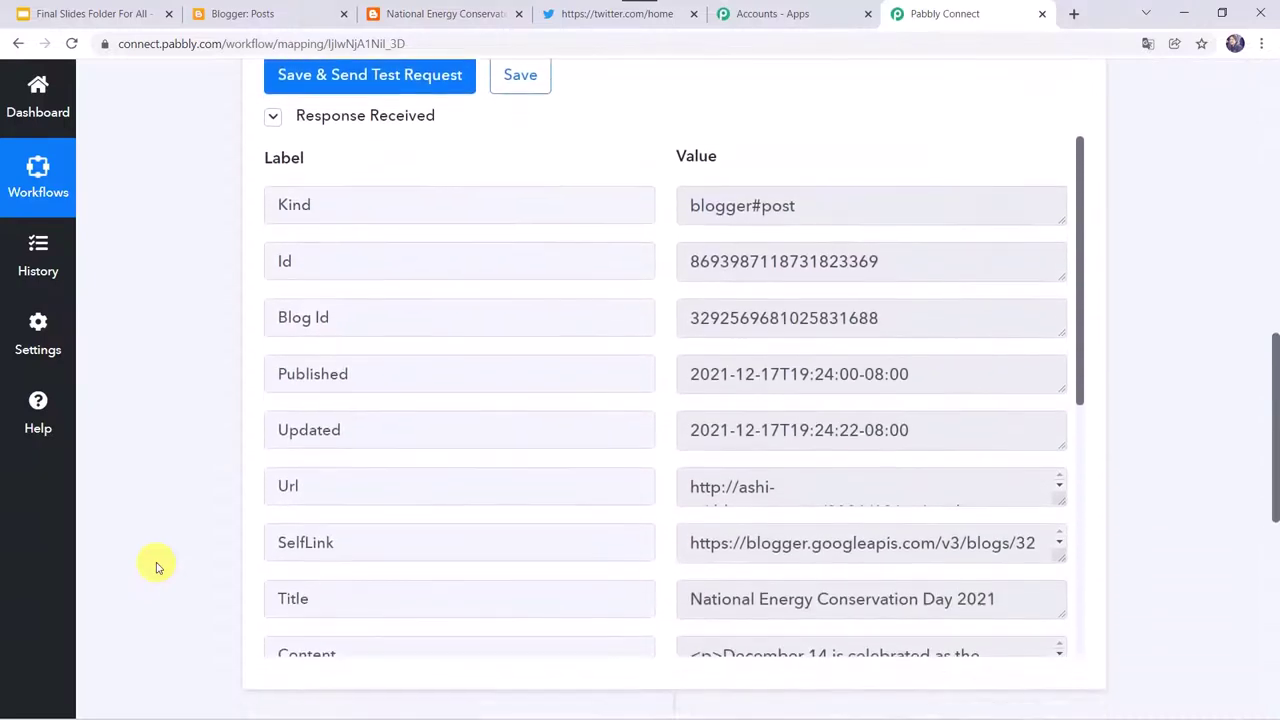
scroll(157, 567, down, 1)
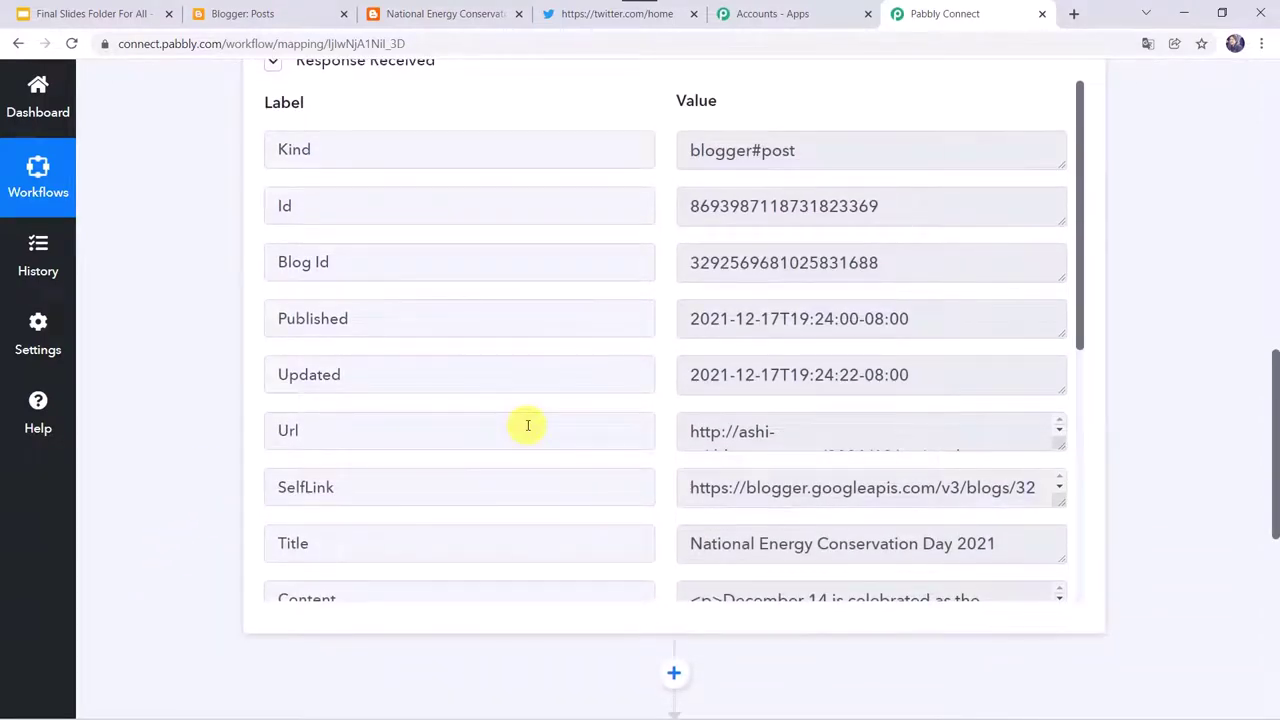
scroll(527, 424, down, 4)
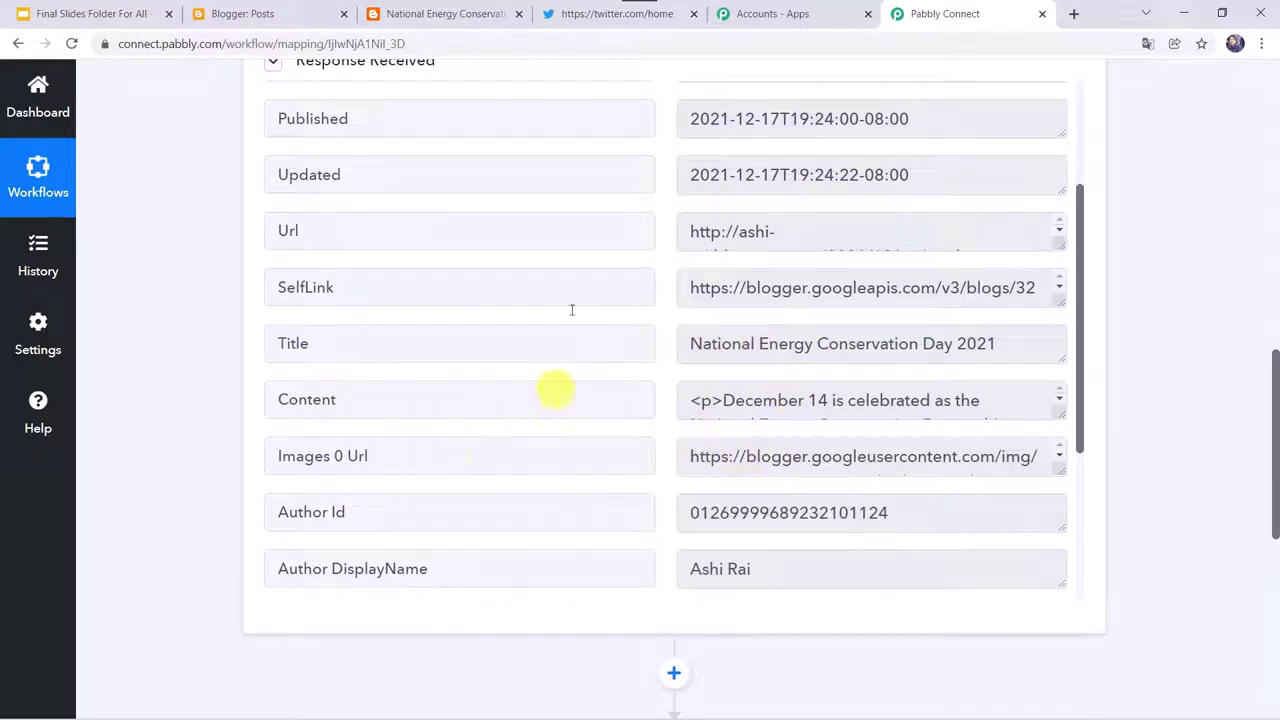
scroll(577, 286, up, 3)
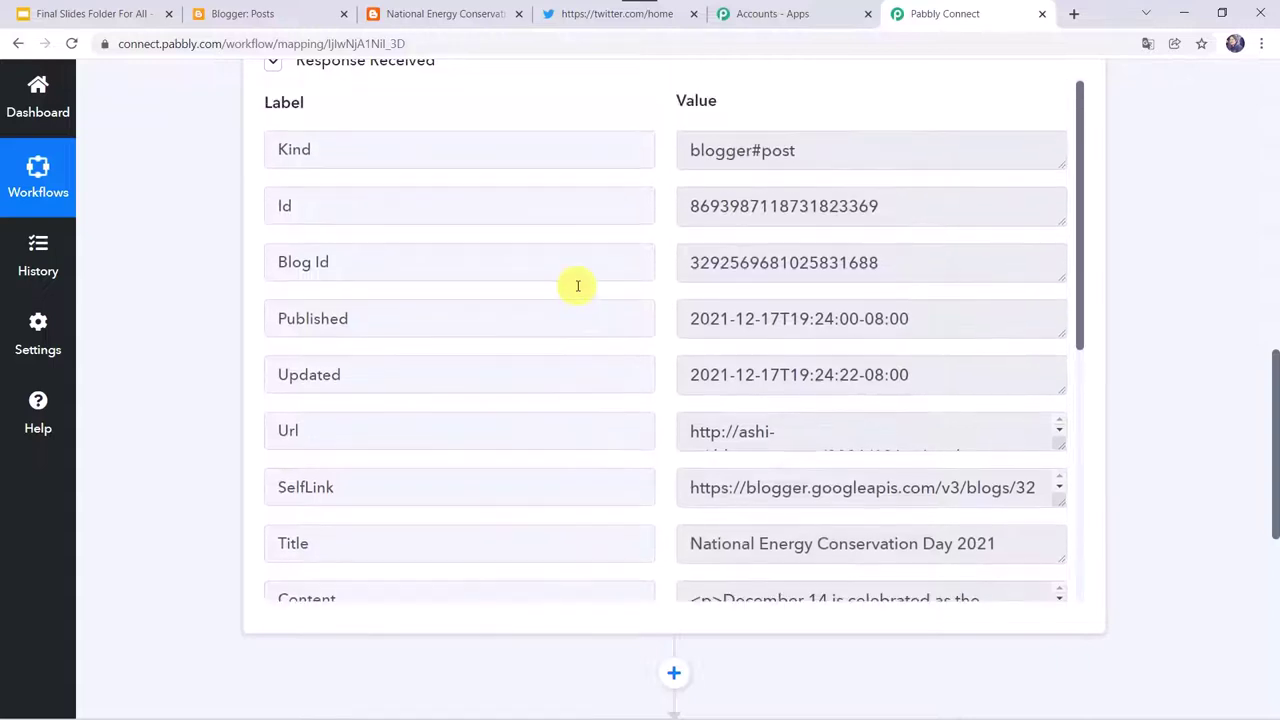
scroll(577, 286, up, 1)
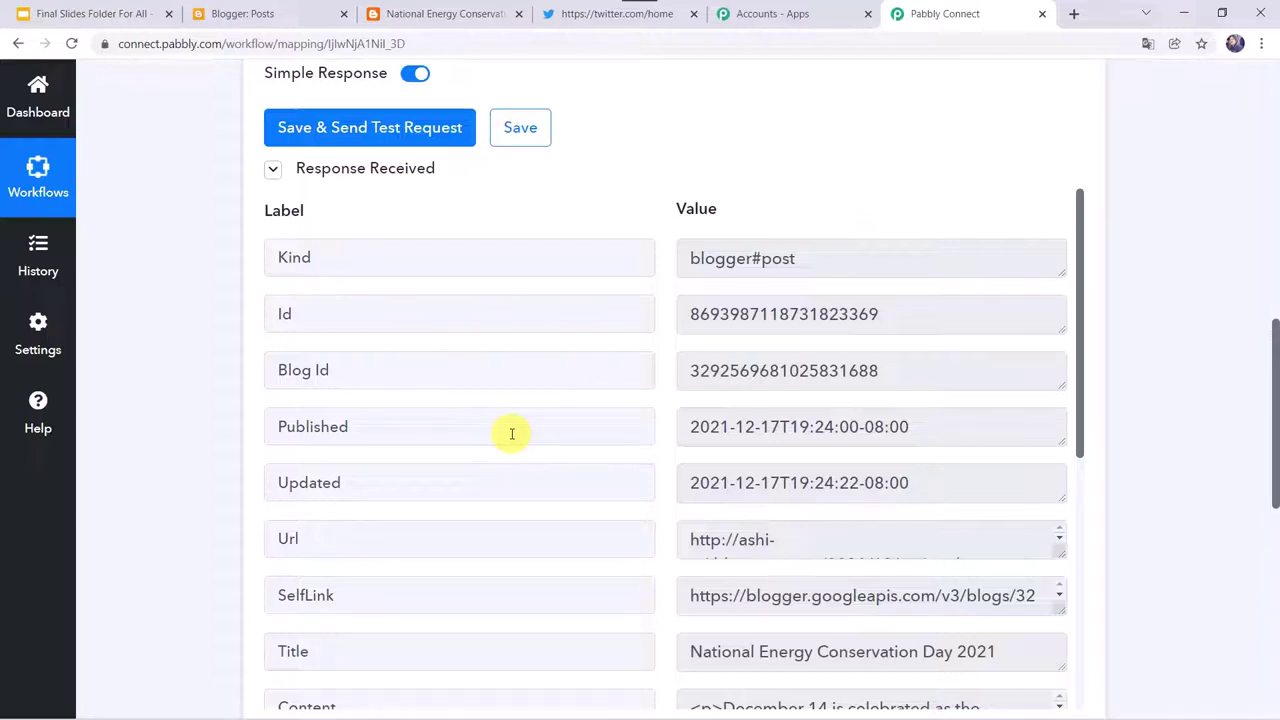
scroll(511, 433, down, 5)
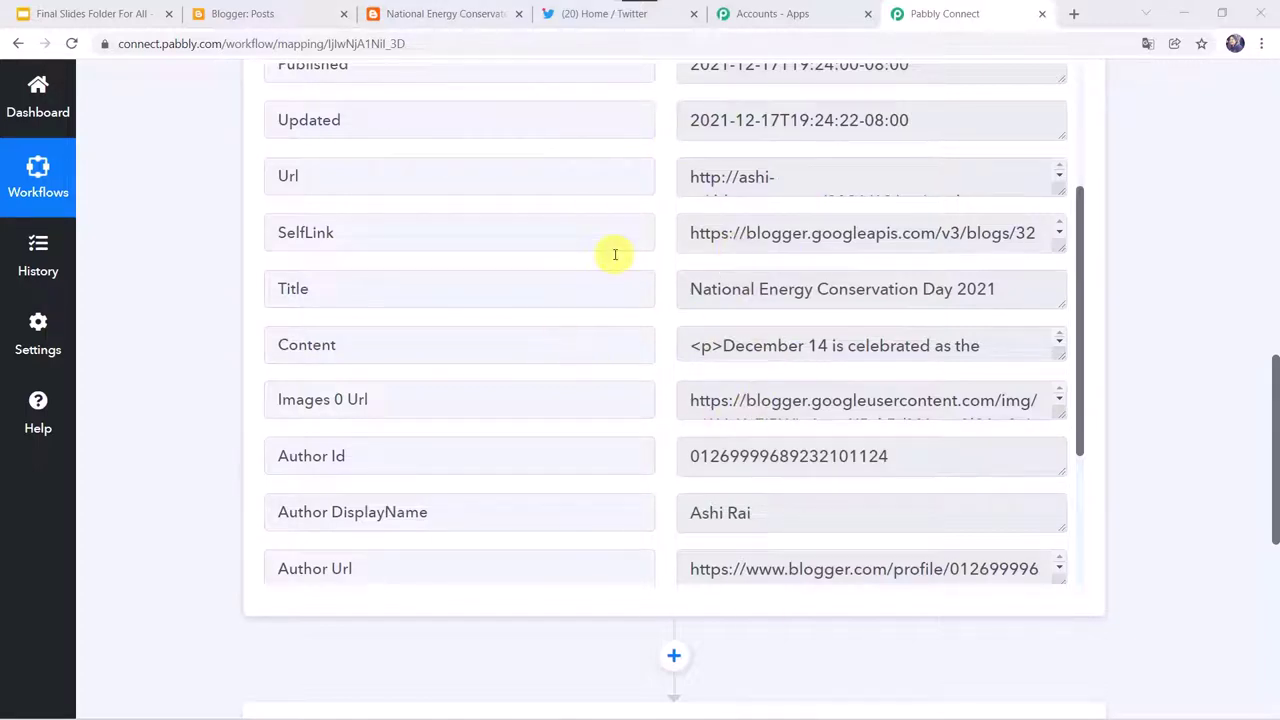
Set the workflow's second step to the Twitter app with the Create Tweet with Media action event
scroll(195, 578, down, 5)
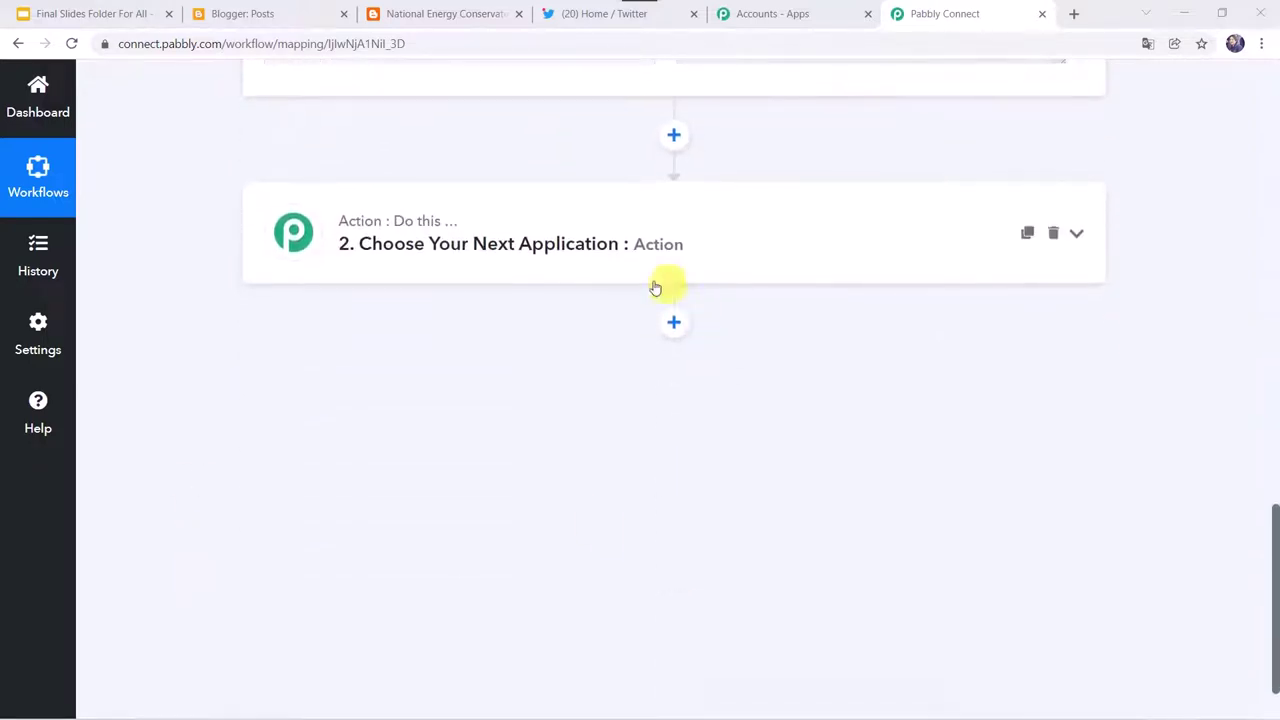
click(673, 281)
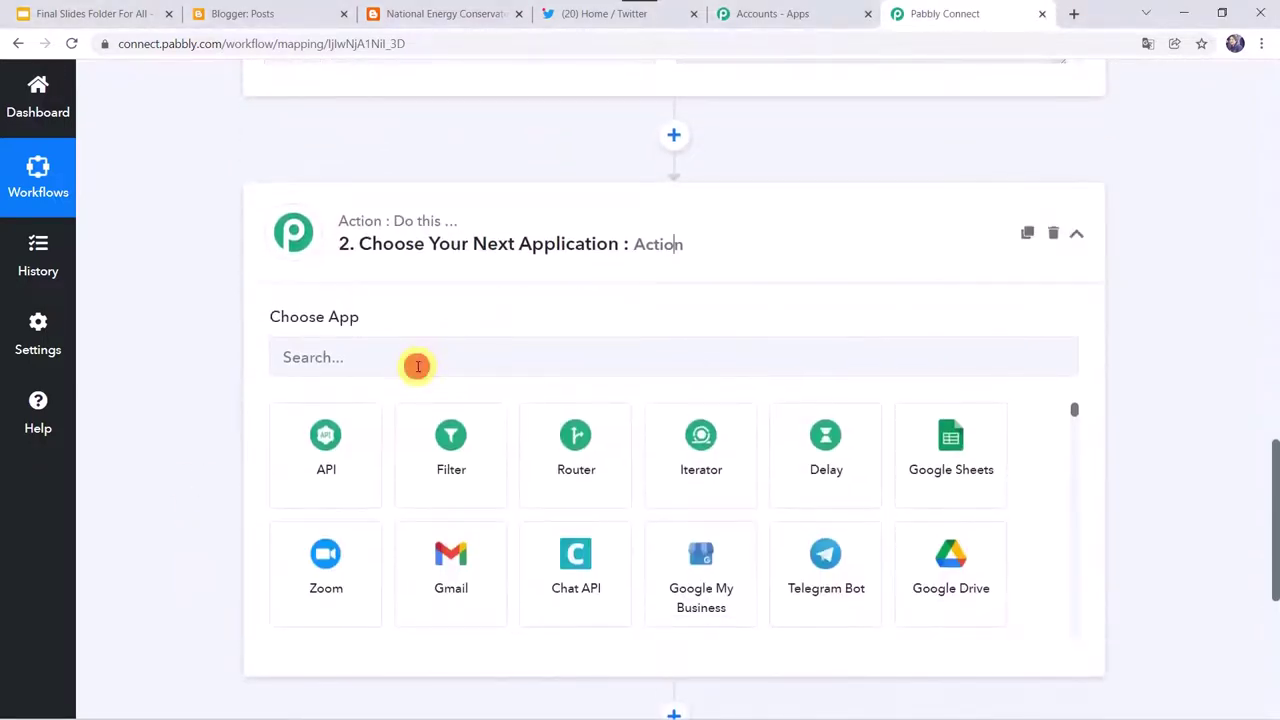
click(417, 366)
text(twi)
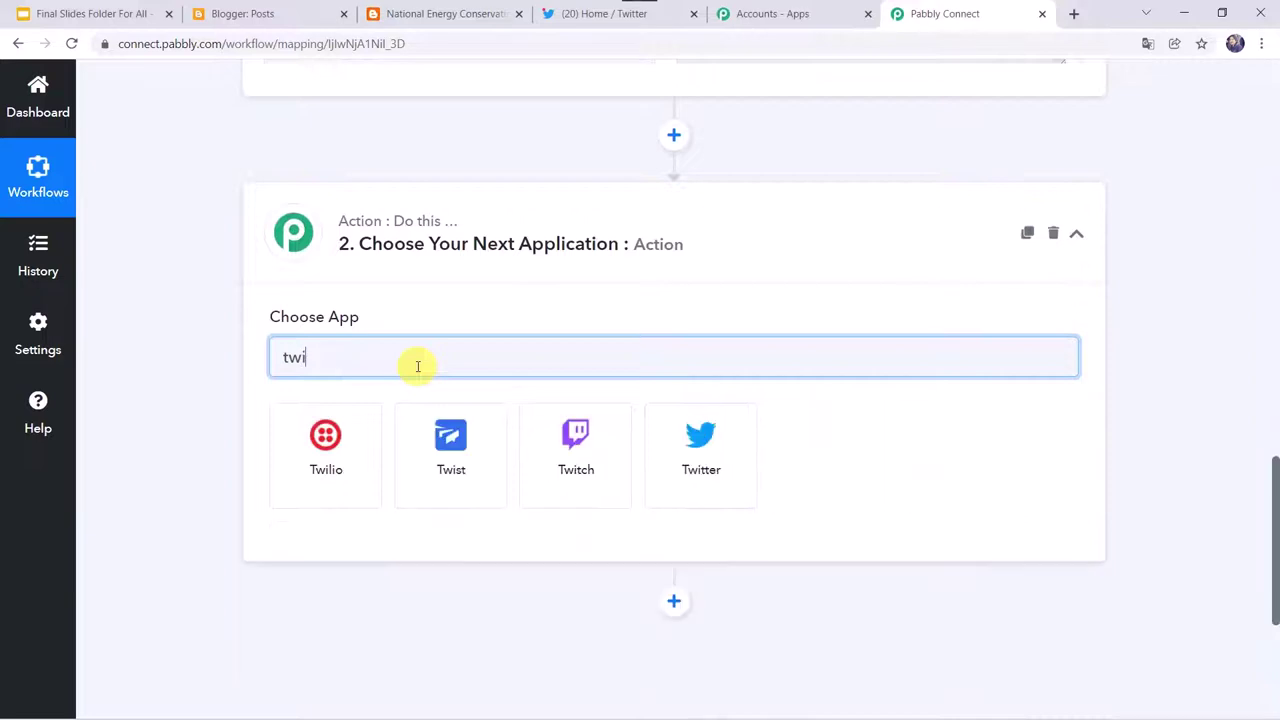
click(704, 458)
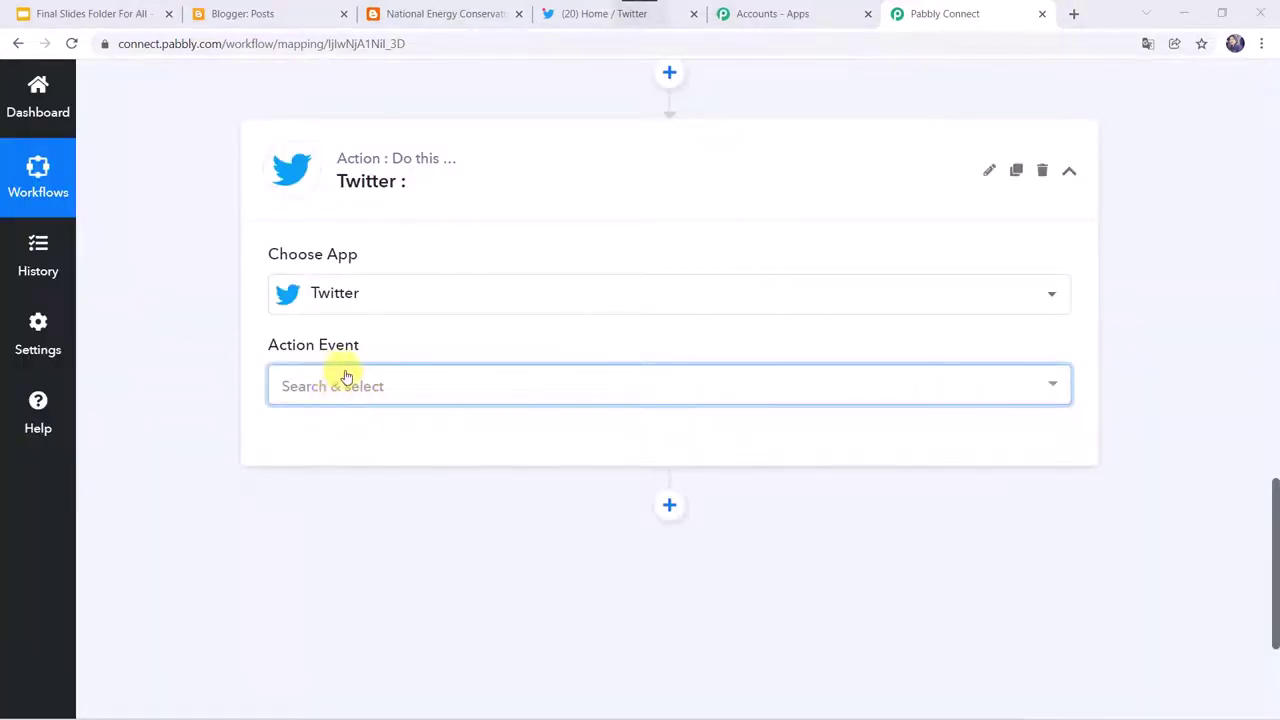
click(338, 384)
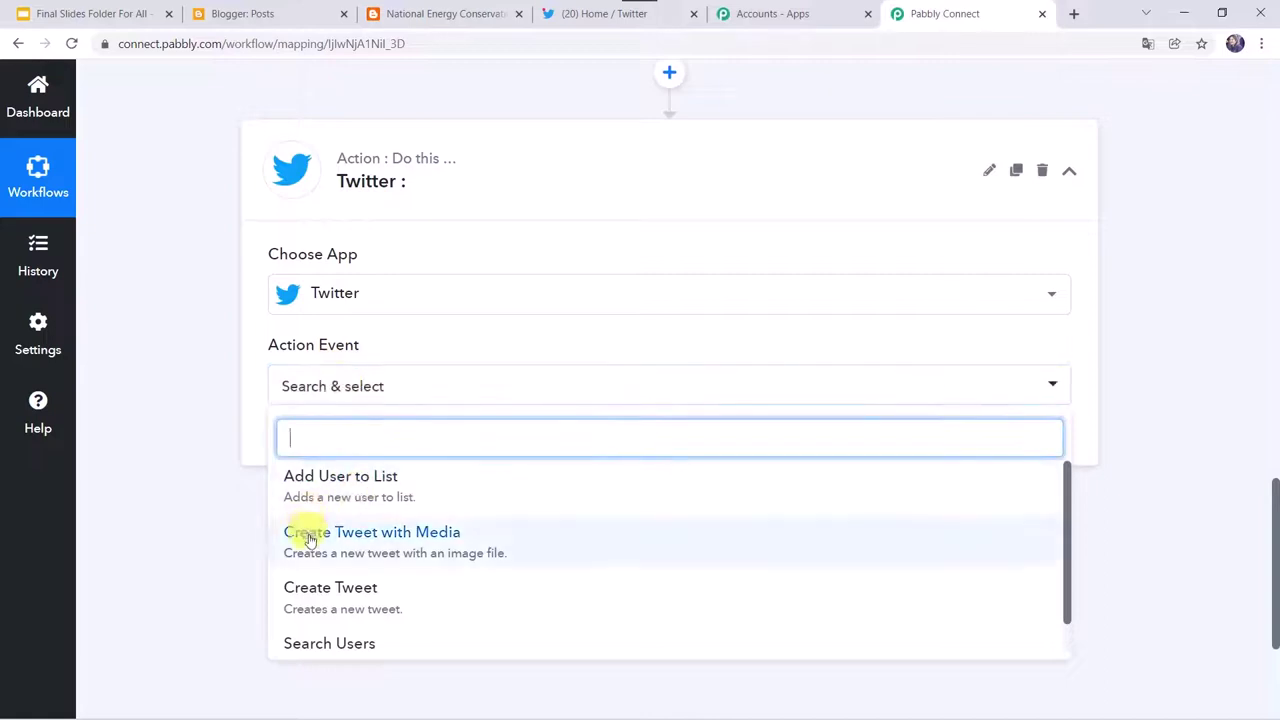
click(395, 548)
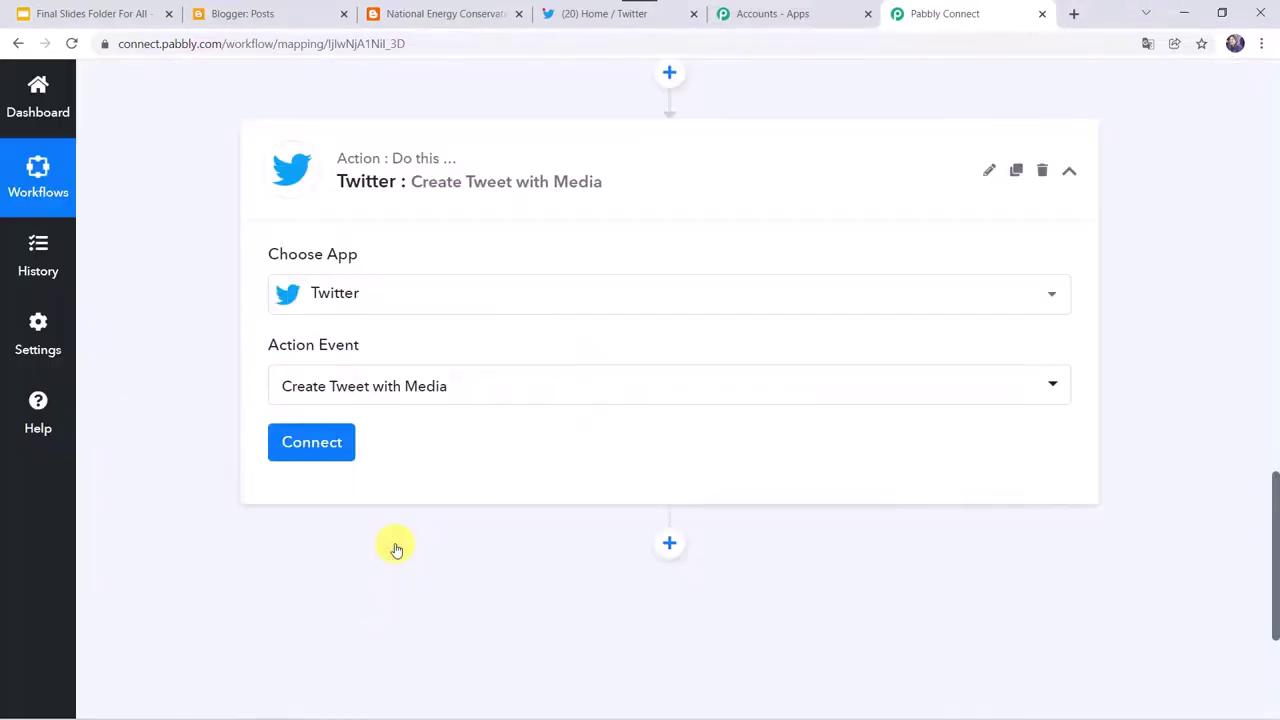
Add a new Twitter connection for the action and authorize Pabbly Connect to access the Twitter account
click(312, 443)
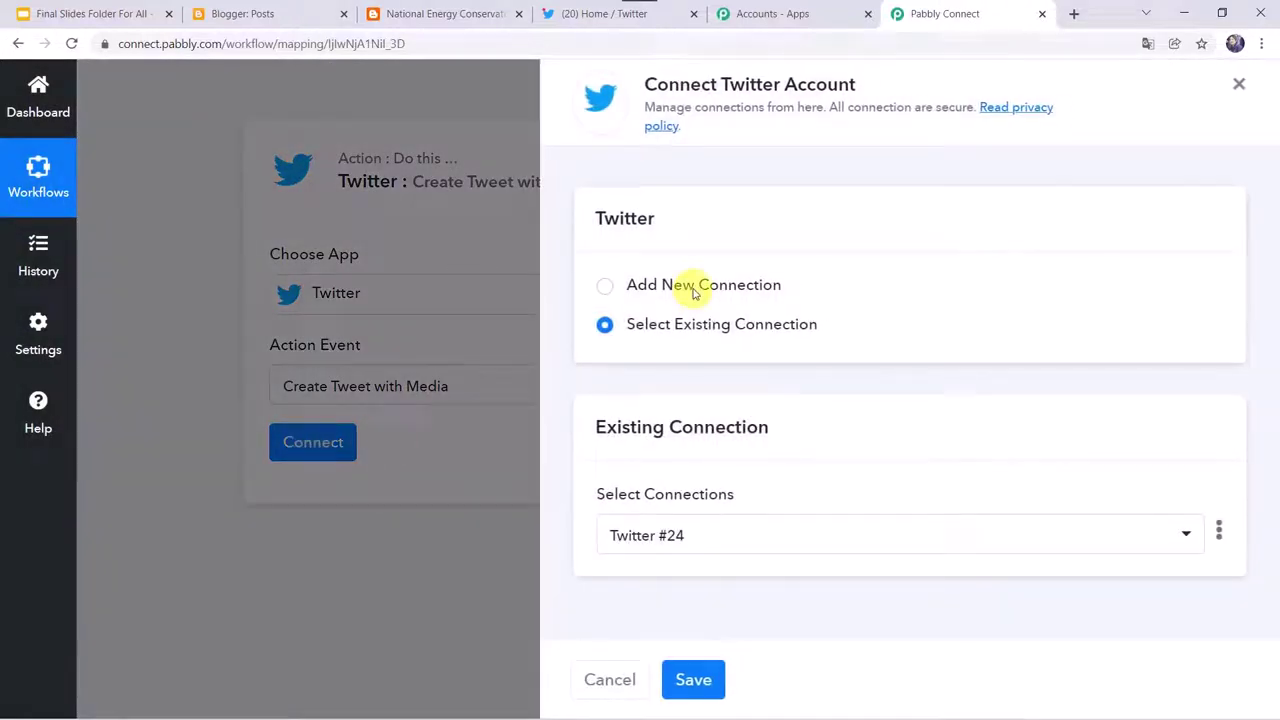
click(689, 285)
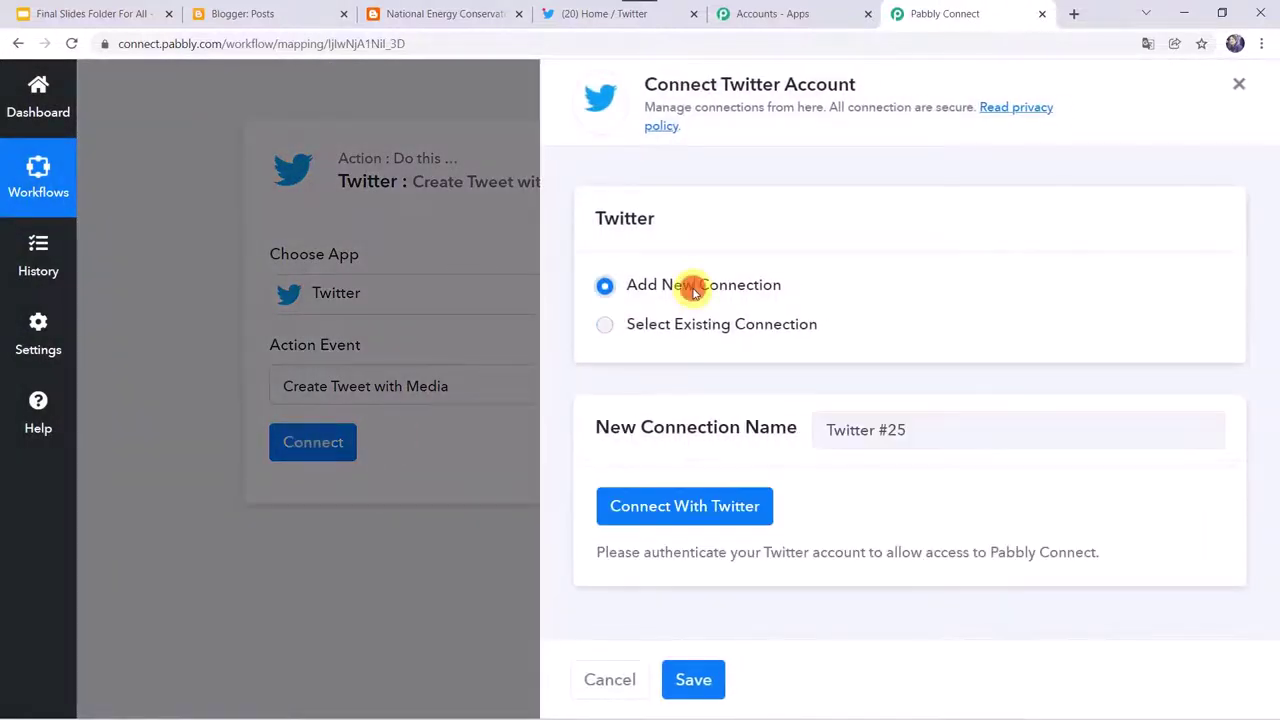
click(679, 508)
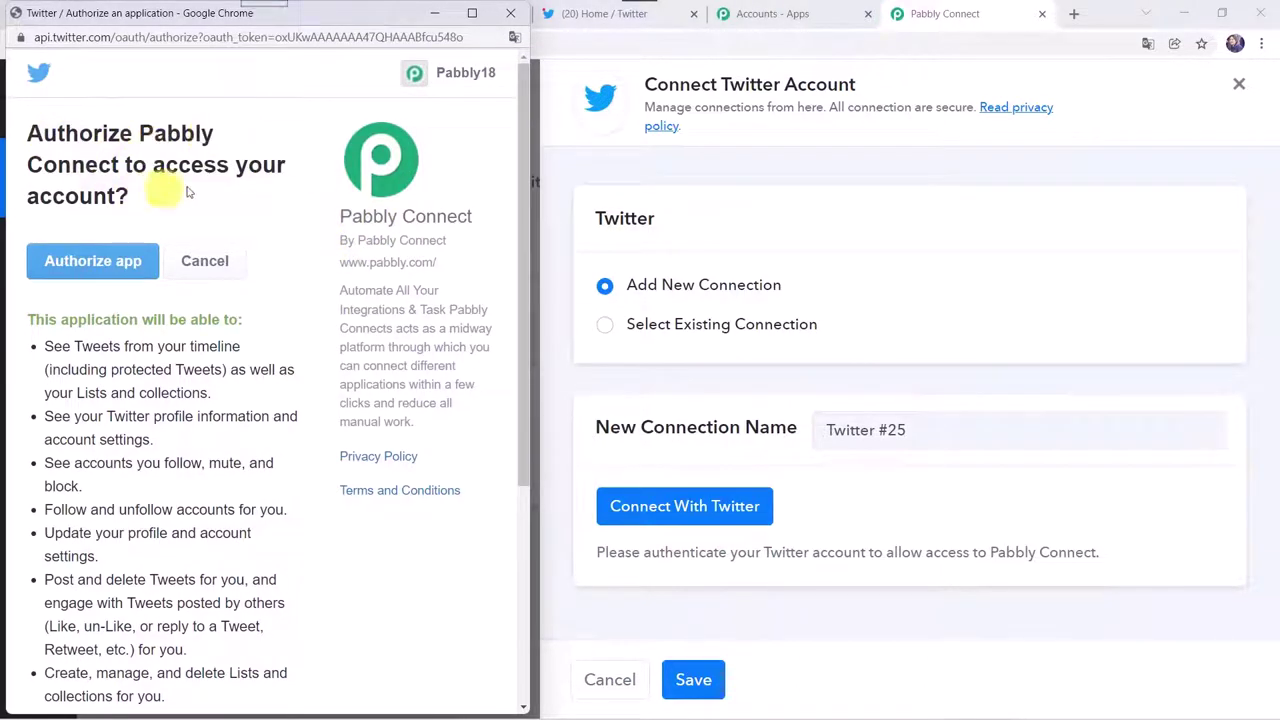
click(93, 268)
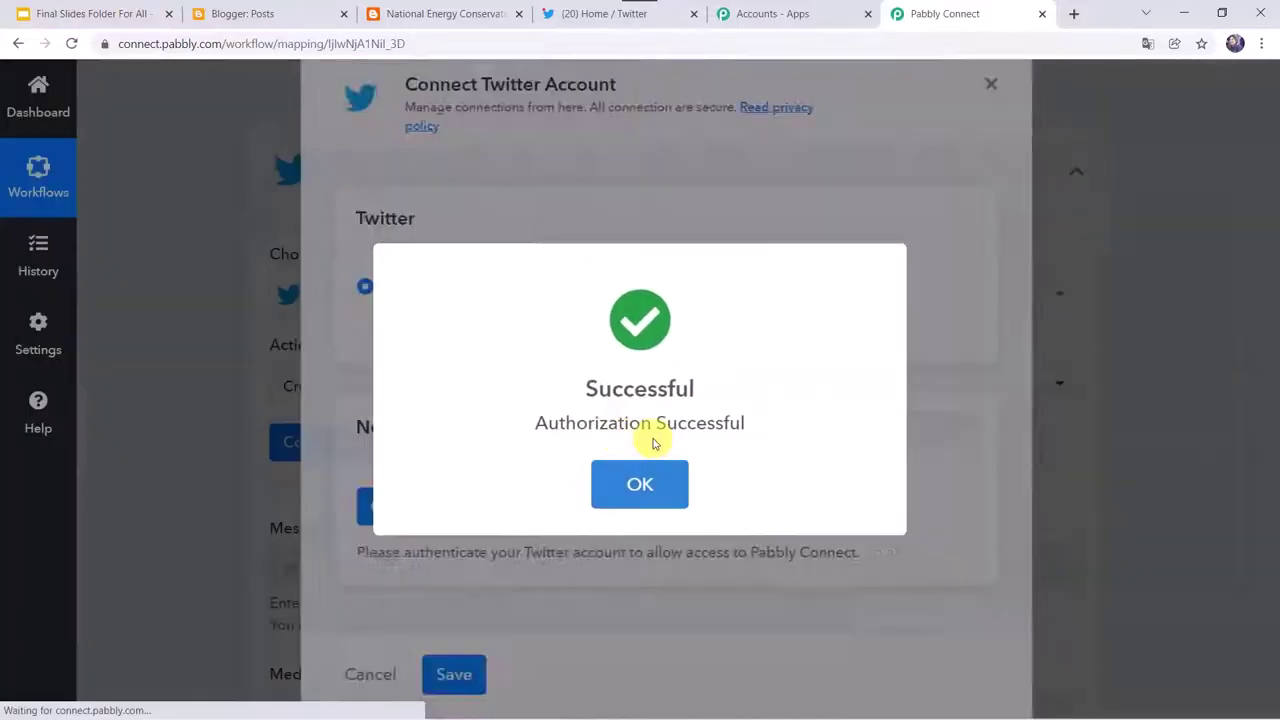
click(650, 470)
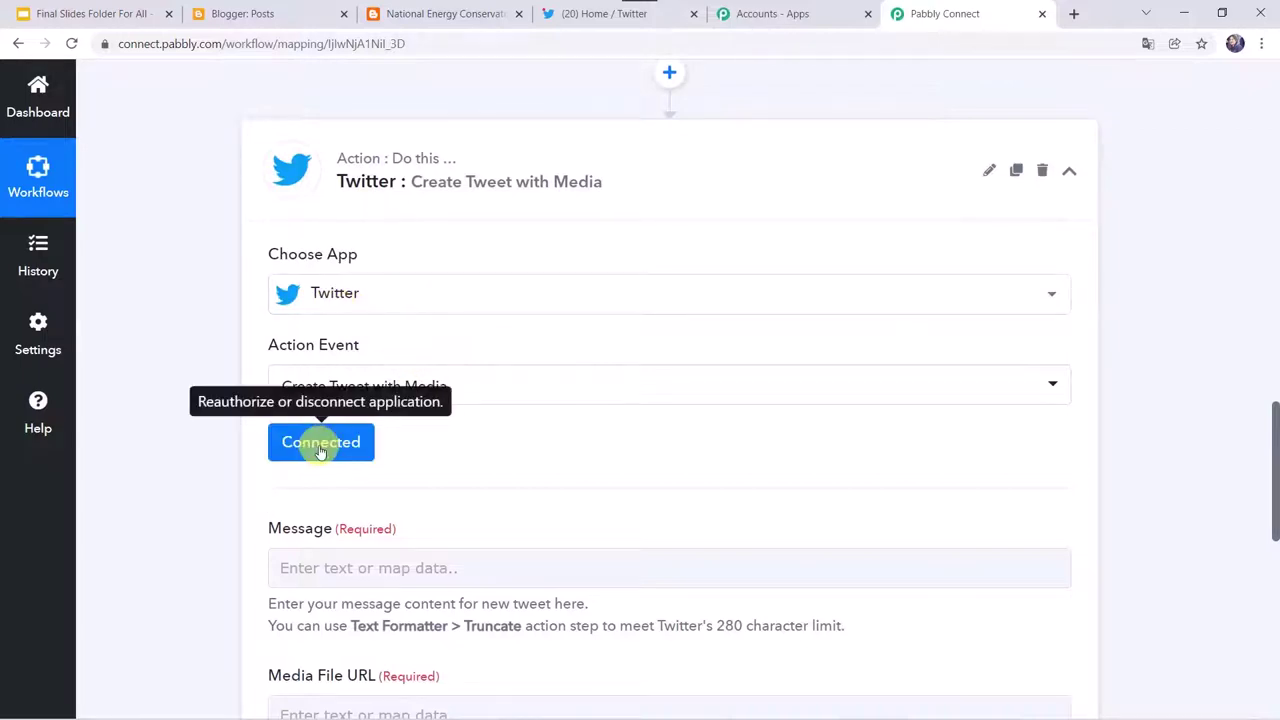
Set the tweet message to "A New Blog is published on my page -" followed by the mapped Url of the Blogger post
scroll(206, 523, down, 3)
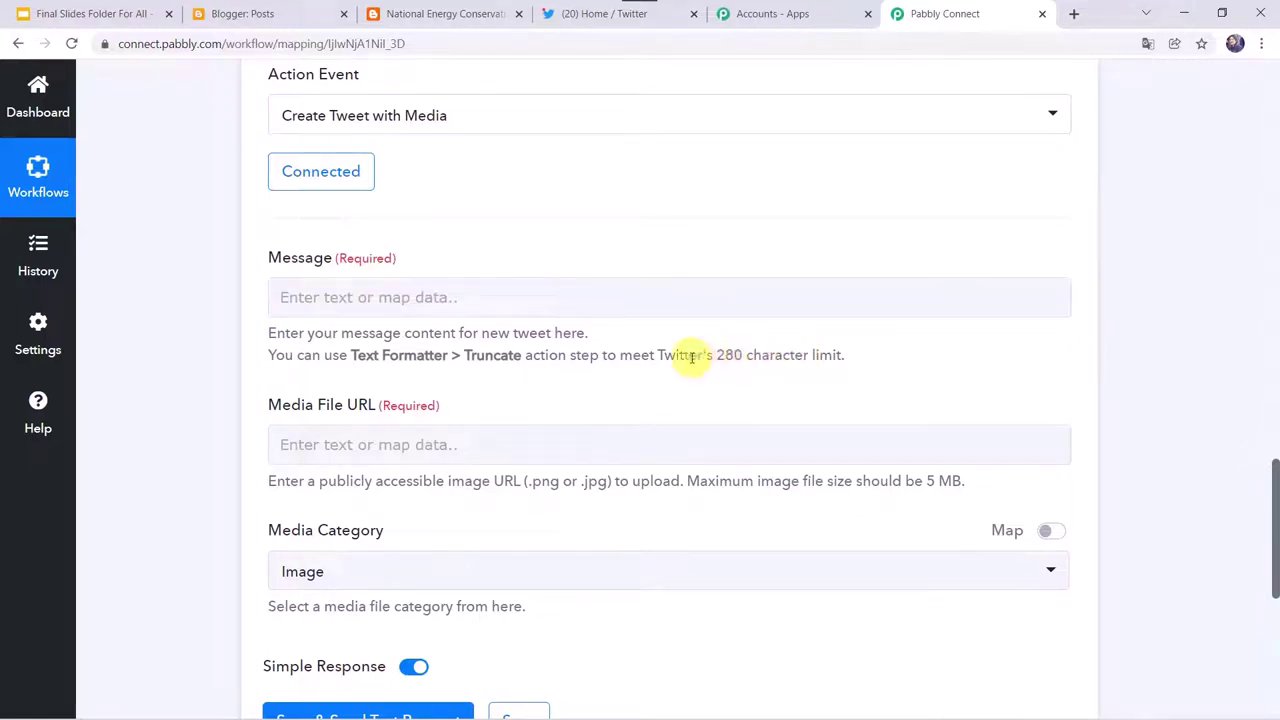
click(497, 302)
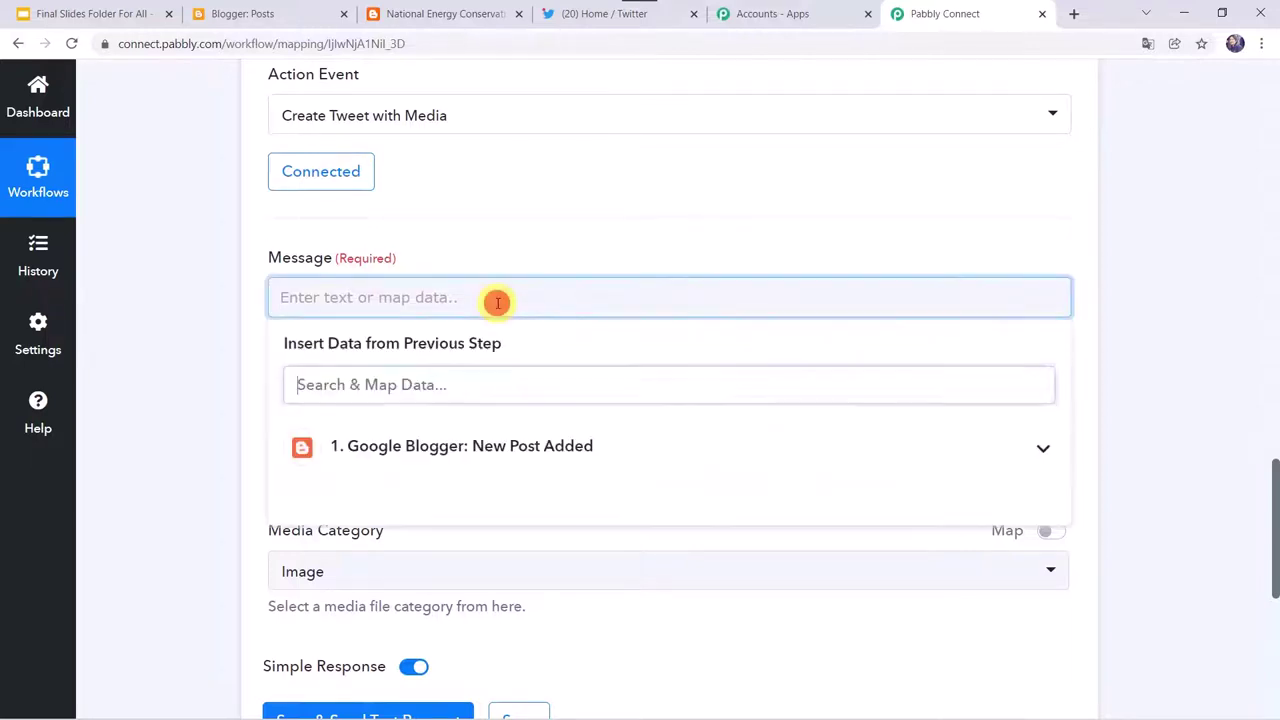
text(A New Blog is published on my page -)
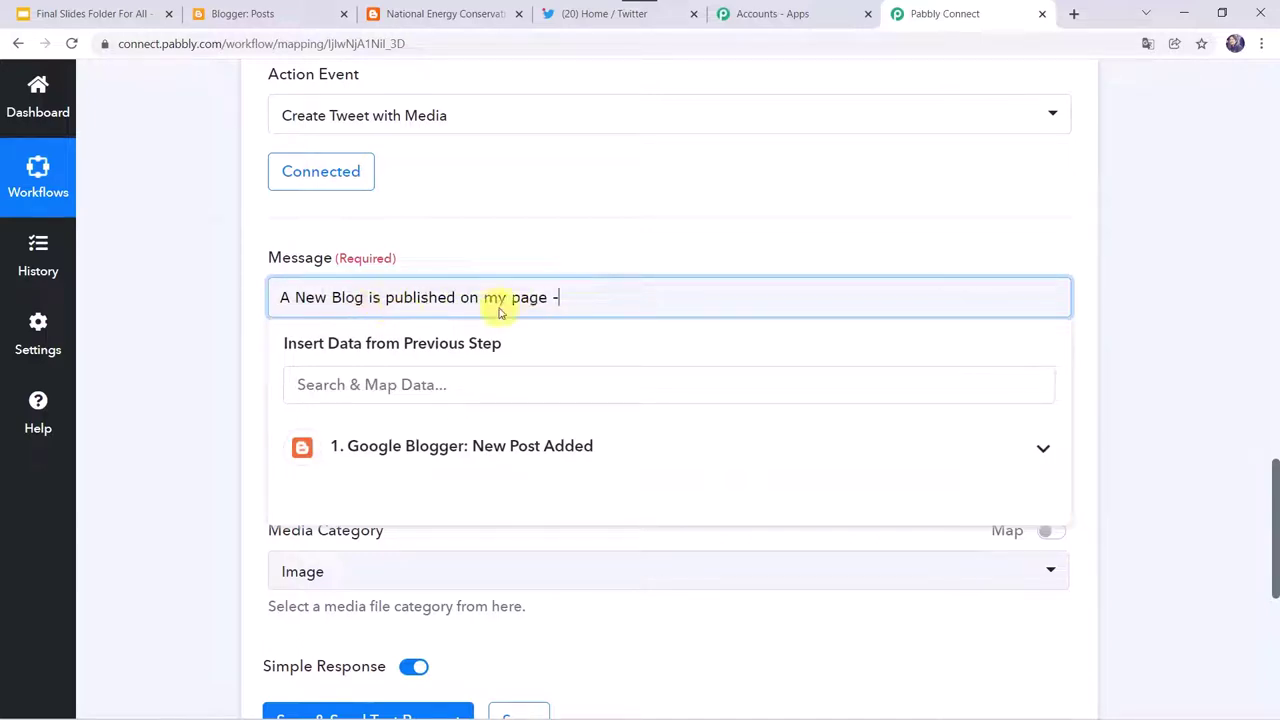
click(427, 456)
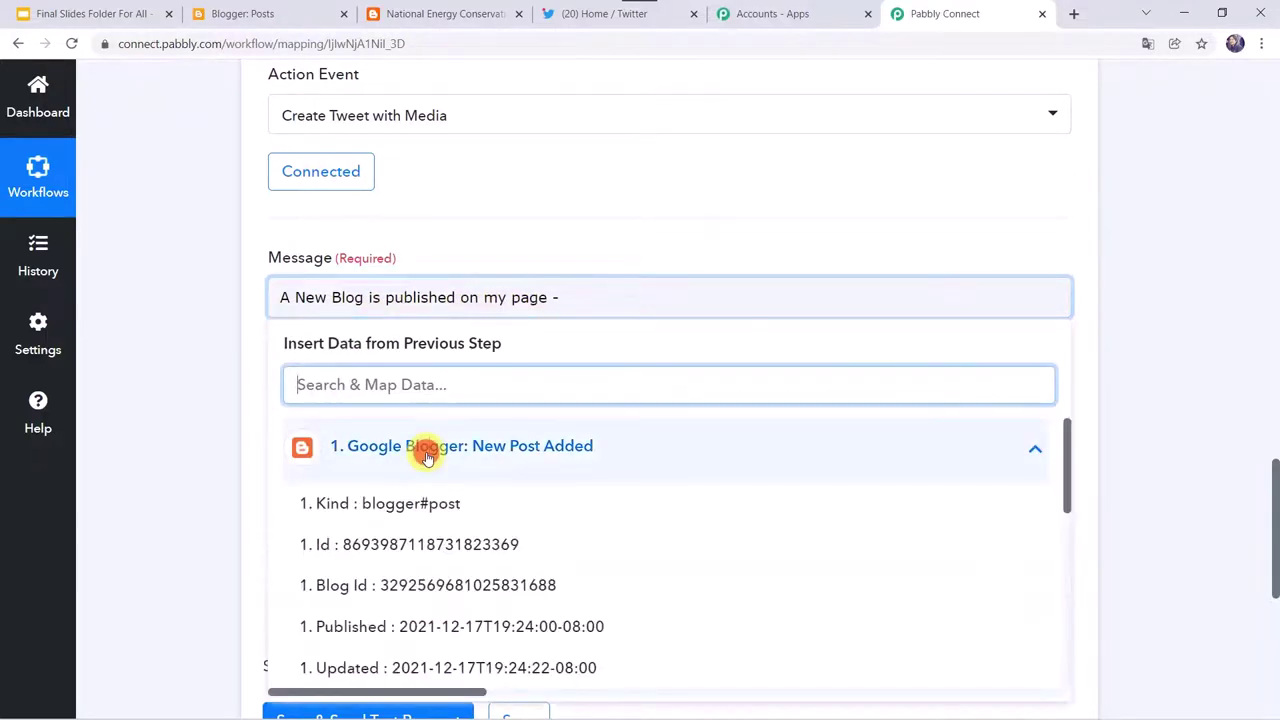
text(url)
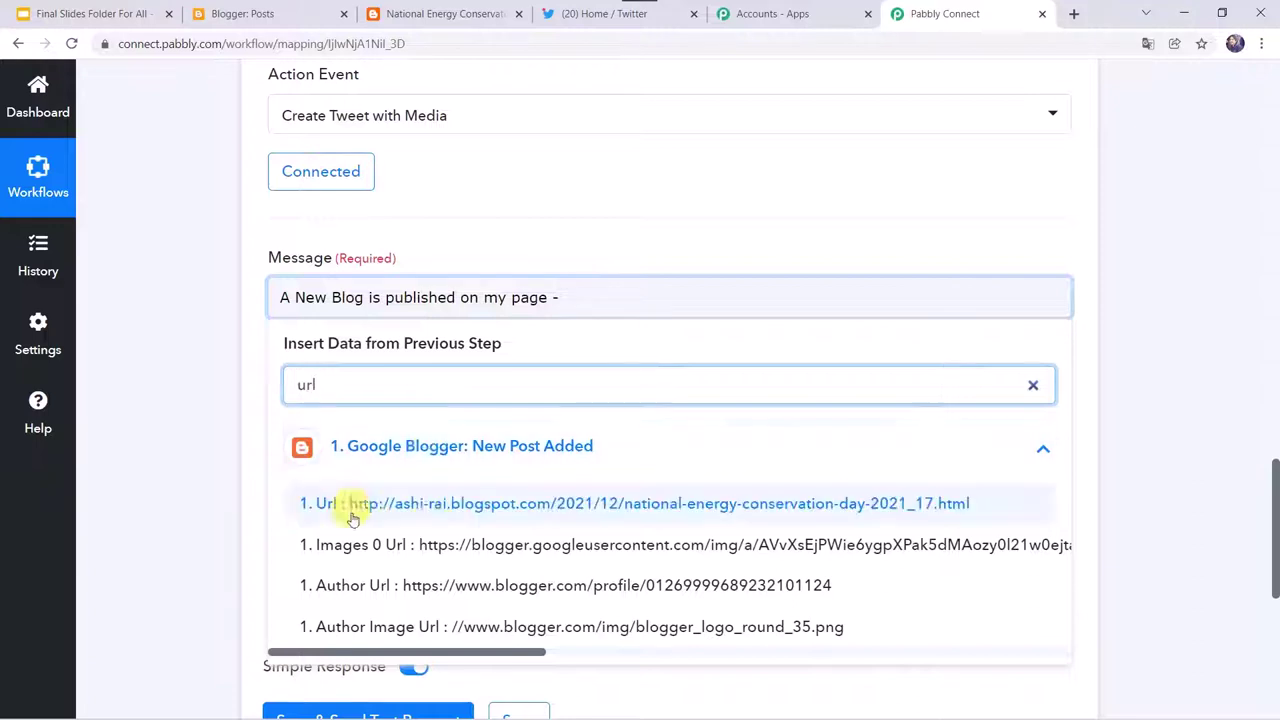
click(467, 507)
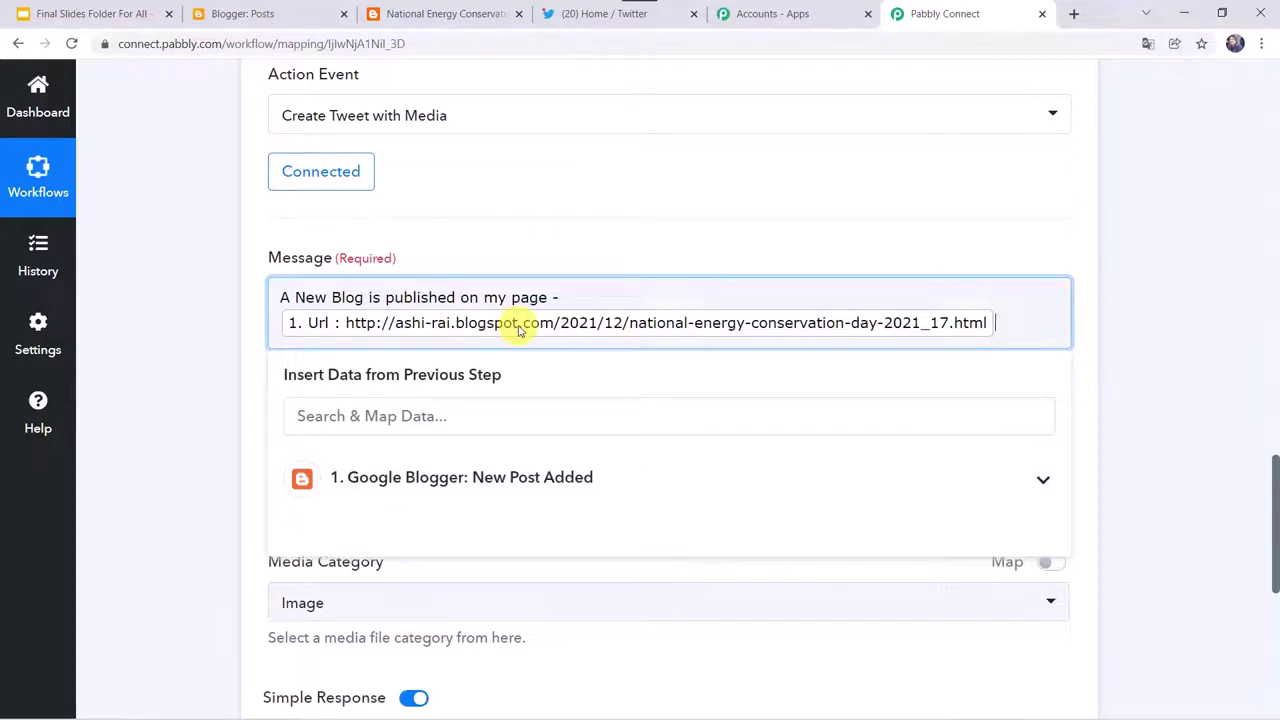
click(245, 423)
Map the Blogger post's Images 0 Url as the media file URL and keep Image as the media category
scroll(246, 423, down, 3)
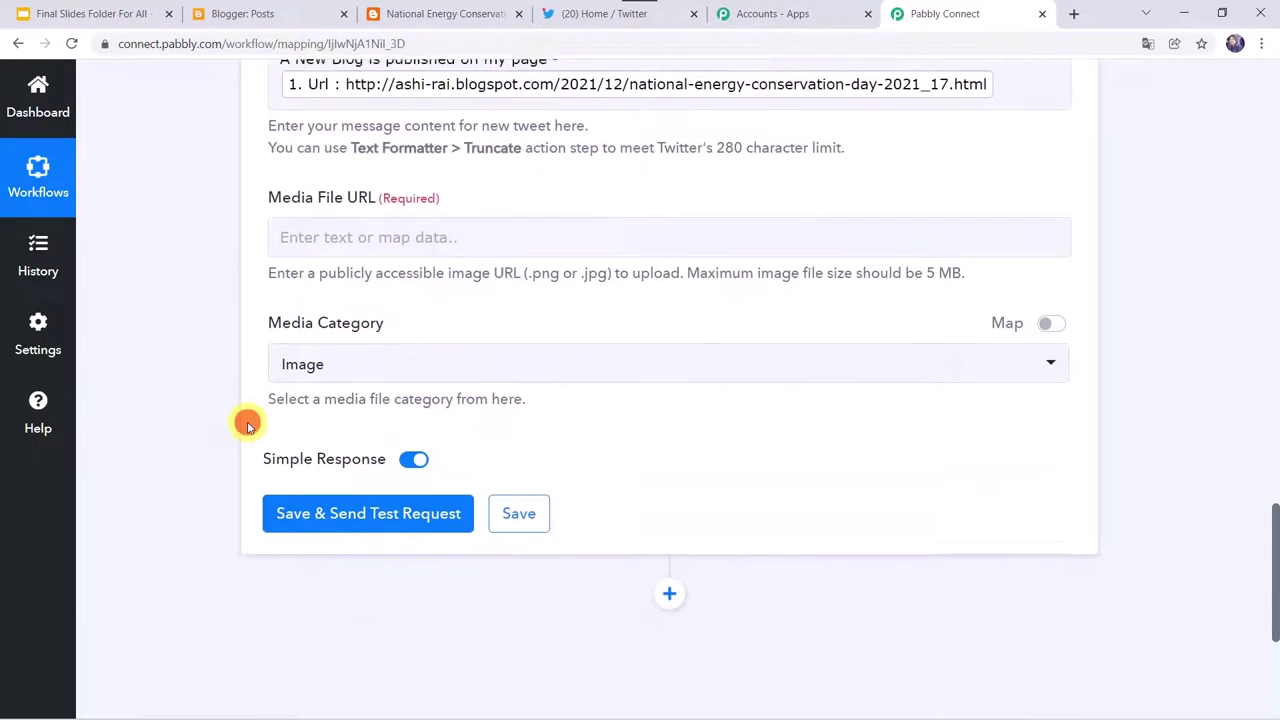
click(343, 234)
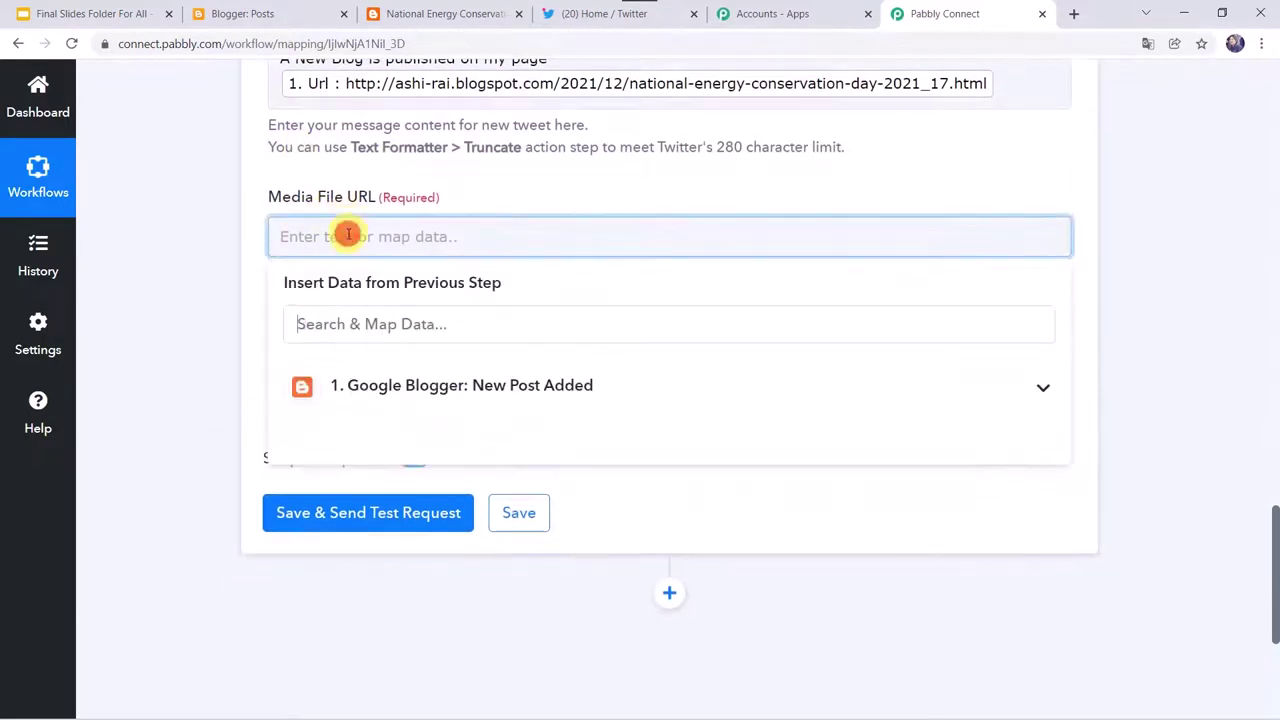
click(377, 319)
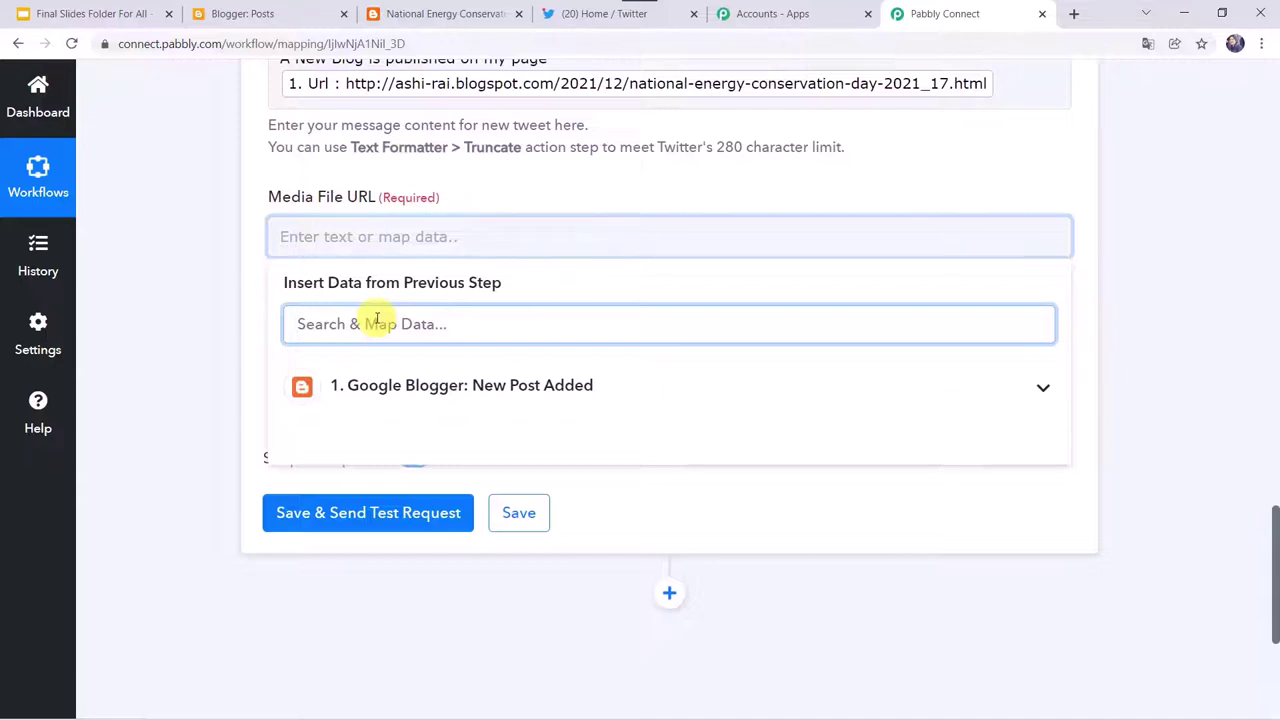
text(Im)
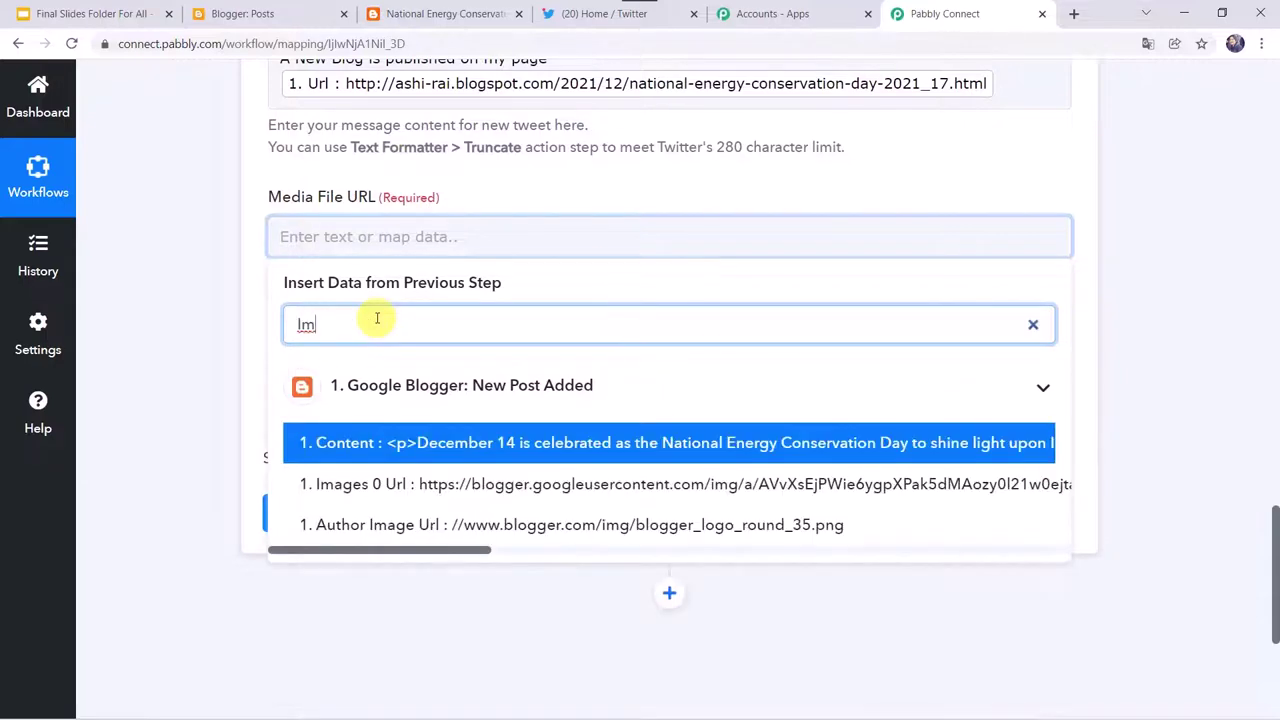
click(373, 500)
click(214, 408)
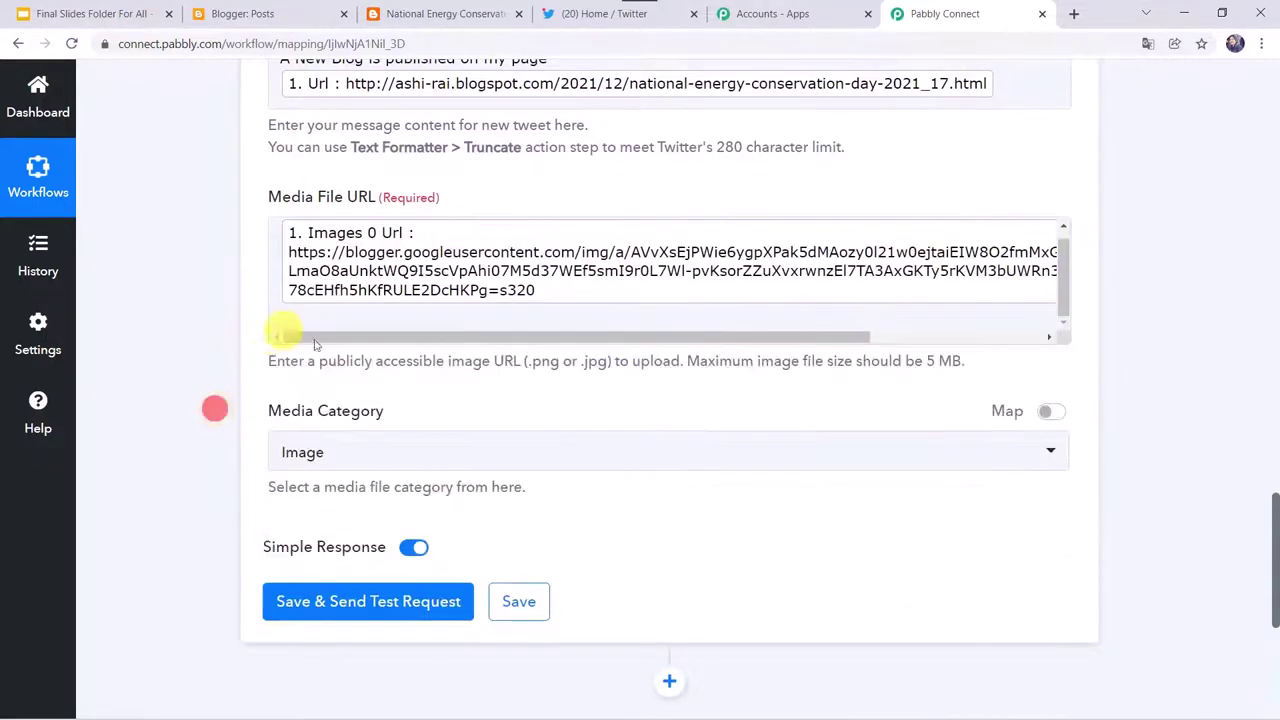
click(322, 451)
click(322, 451)
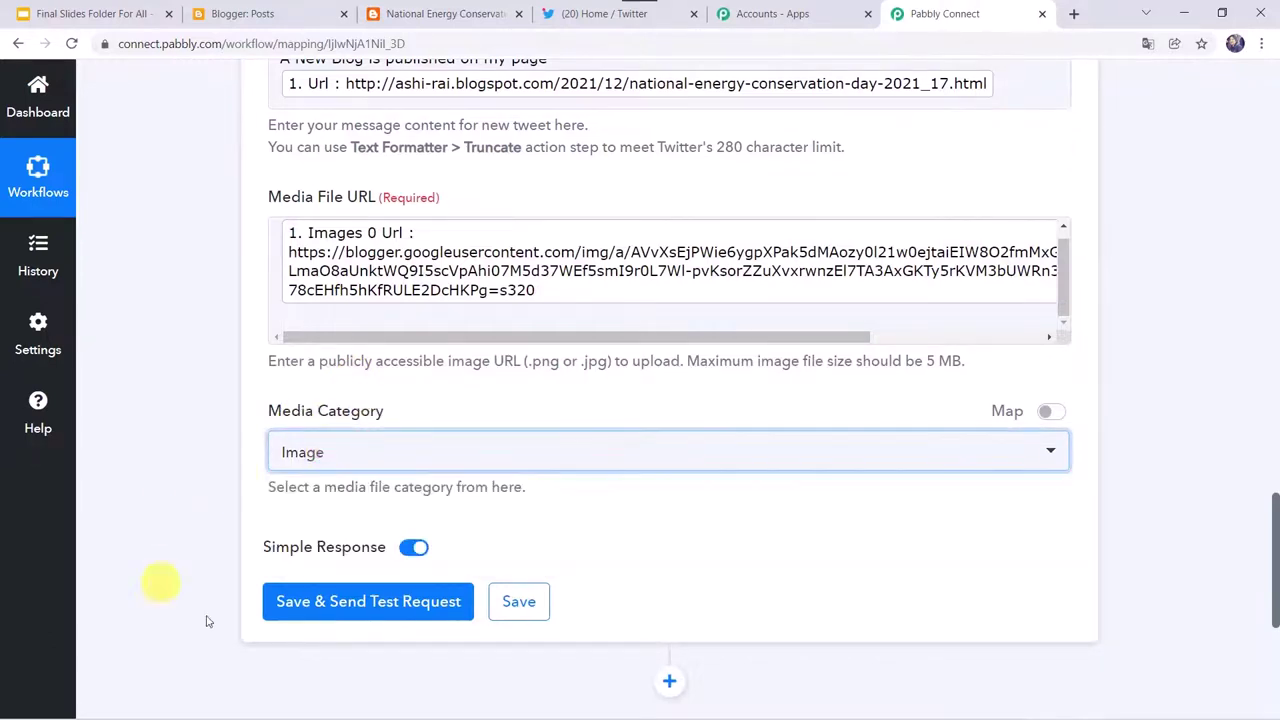
Save the Twitter action with a test request and check the new tweet and its blog link on Twitter
click(330, 612)
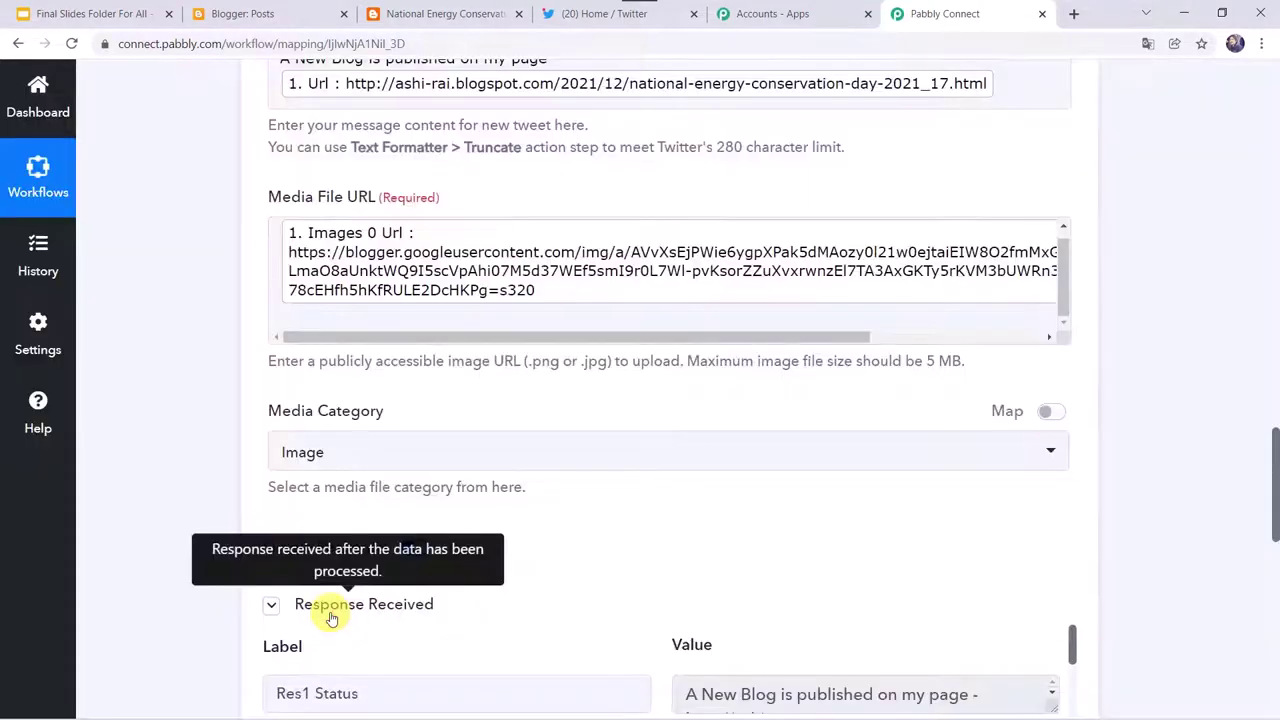
scroll(331, 618, down, 3)
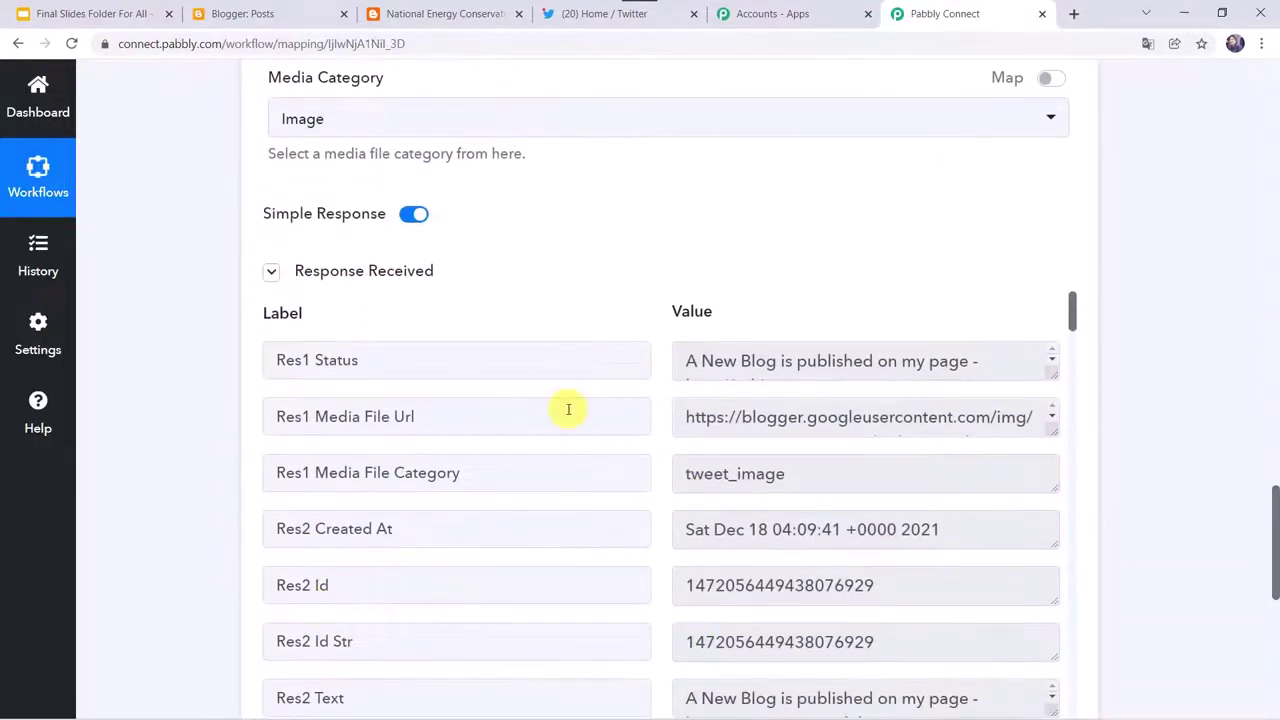
click(586, 14)
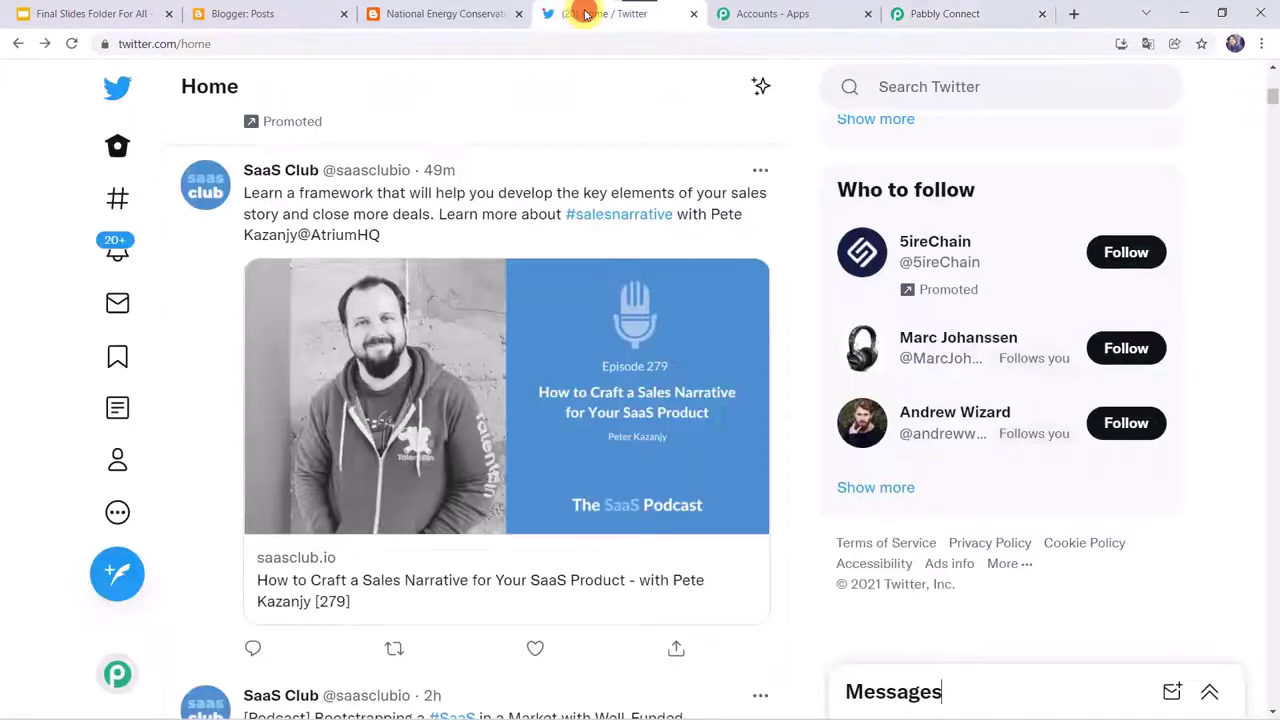
click(70, 44)
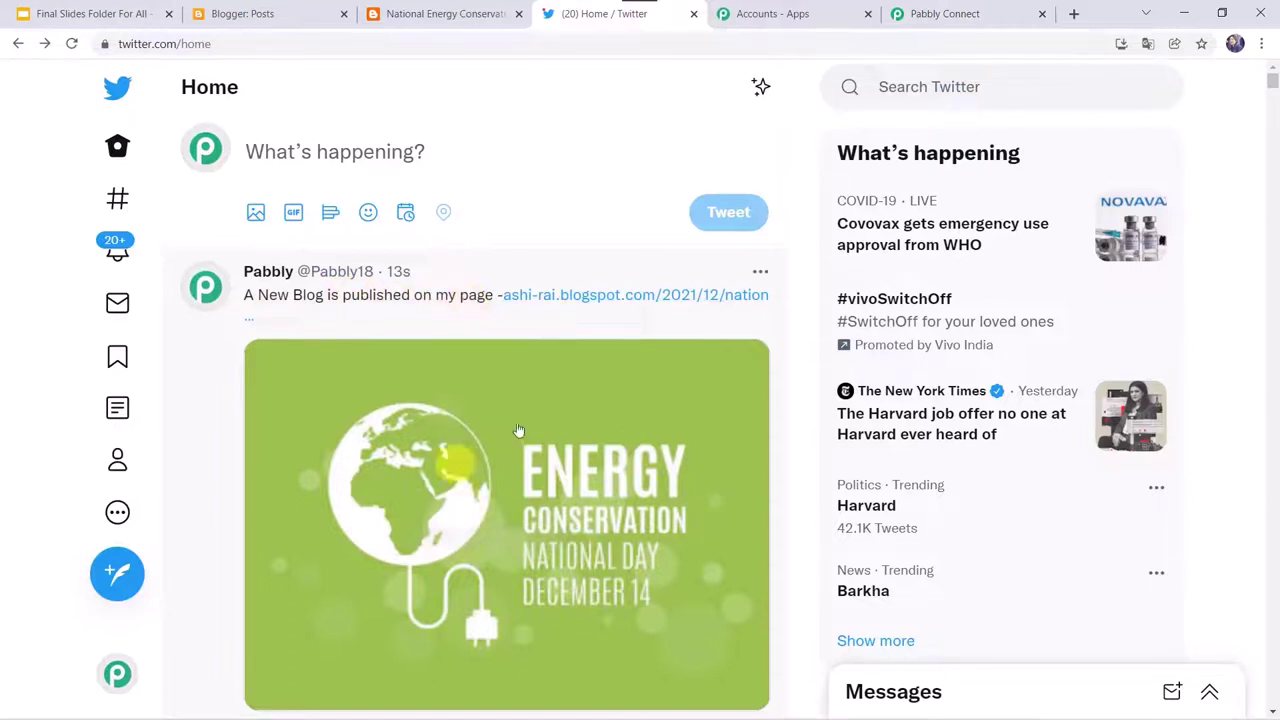
click(607, 296)
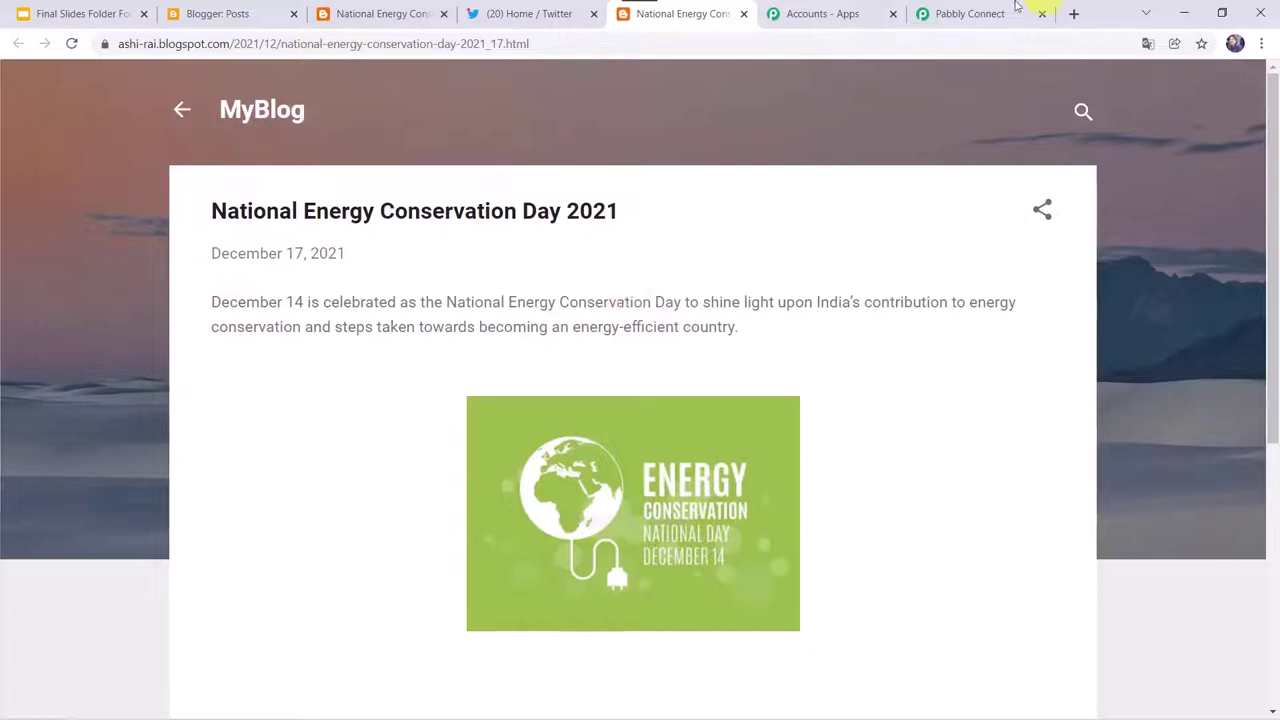
Return to Pabbly Connect, look through the tweet response data, and save the Twitter action
click(963, 13)
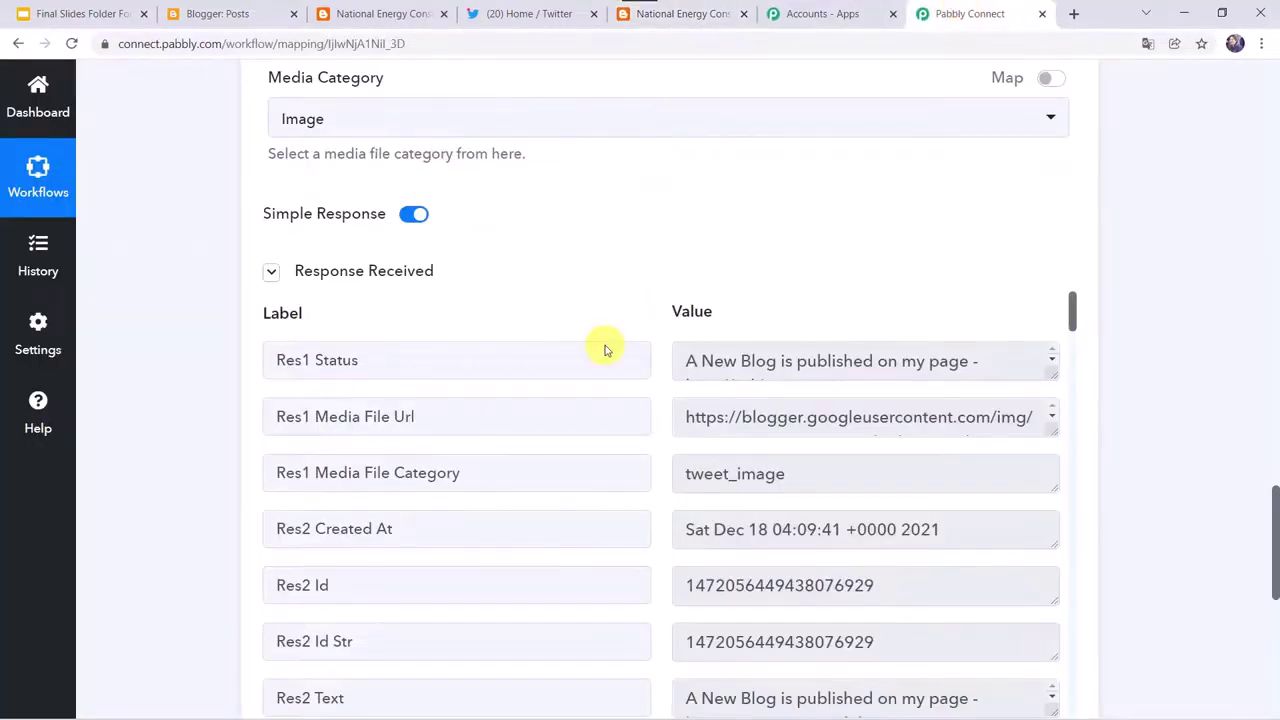
scroll(603, 346, down, 3)
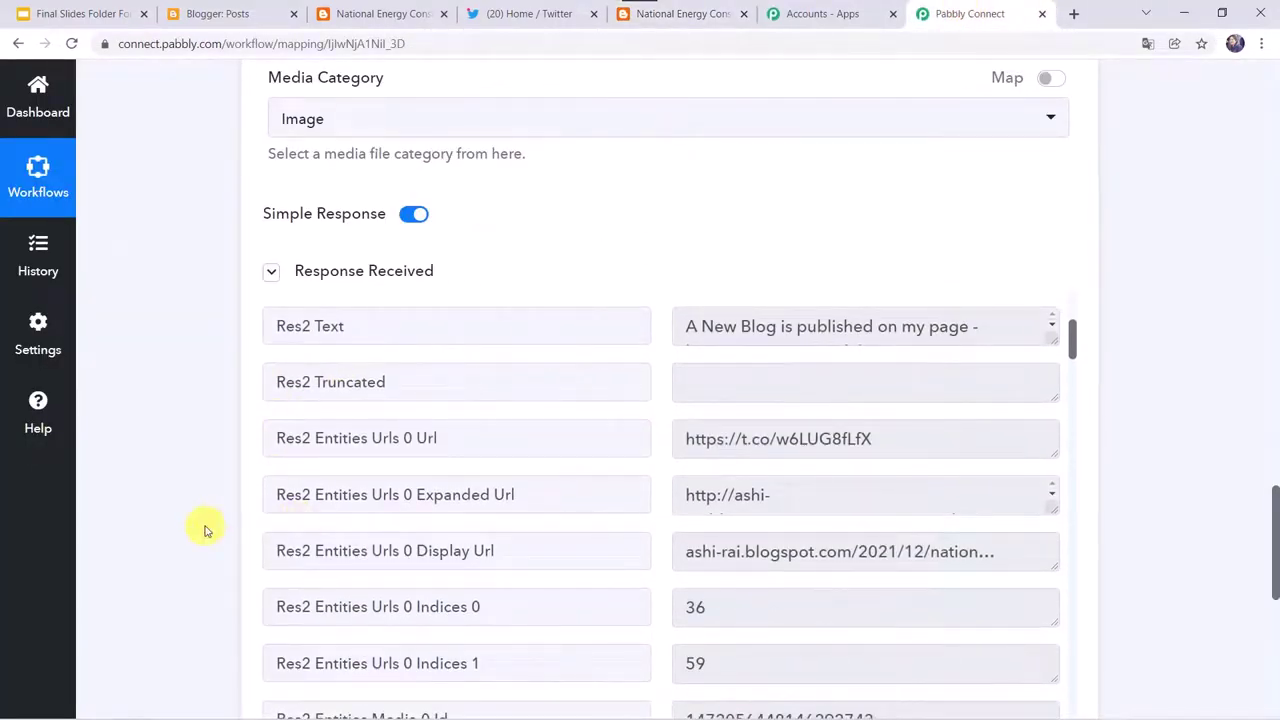
scroll(205, 530, down, 3)
click(518, 588)
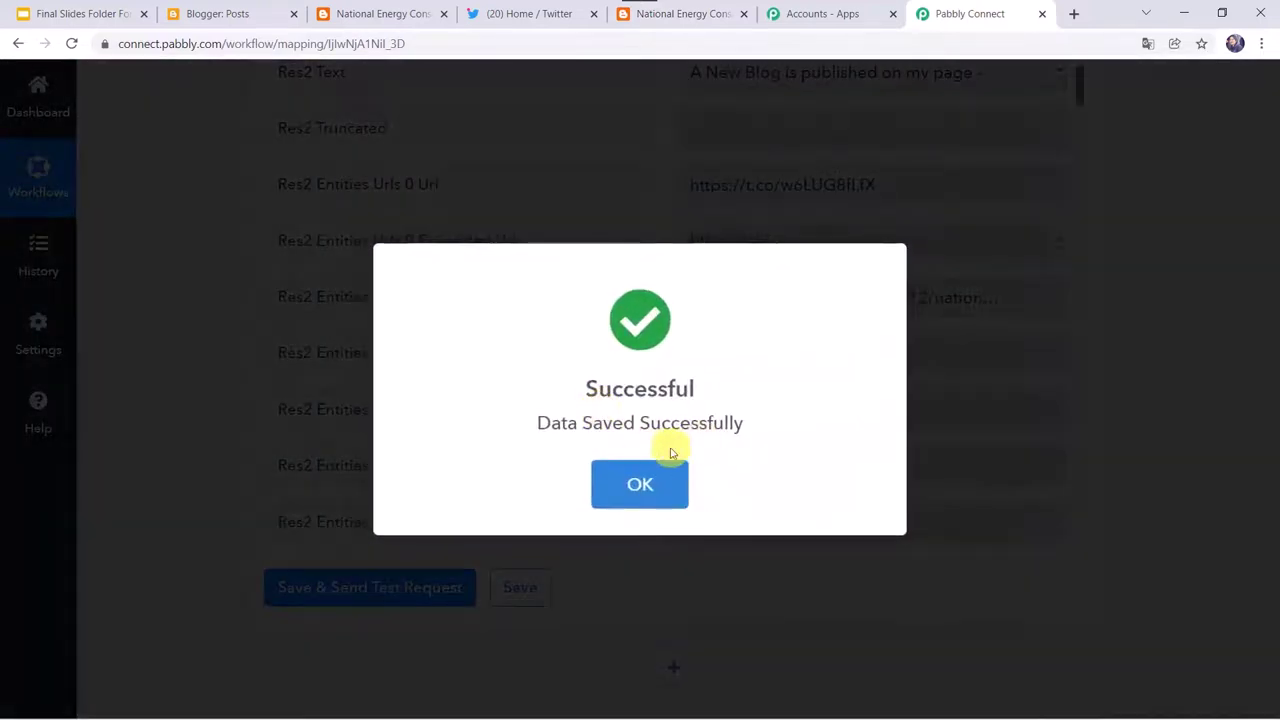
click(655, 468)
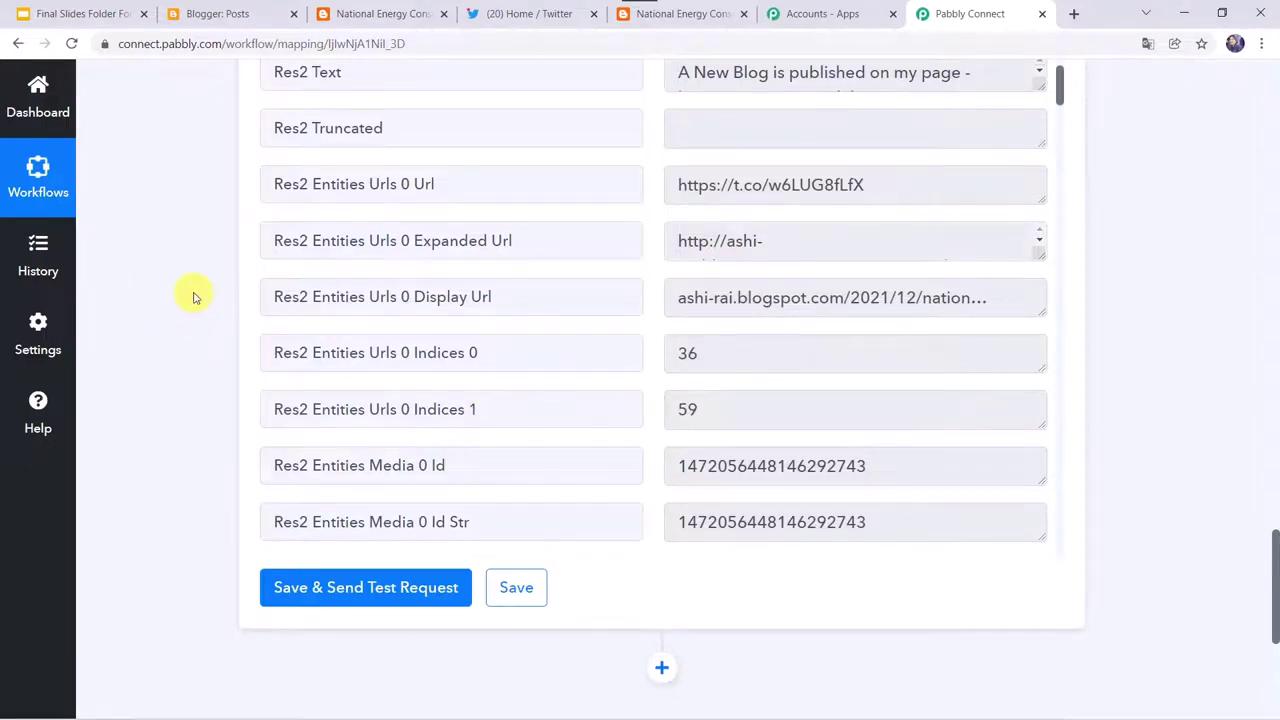
Switch to Blogger and start a new post titled "India has updated the travel rules for the travellers."
click(252, 10)
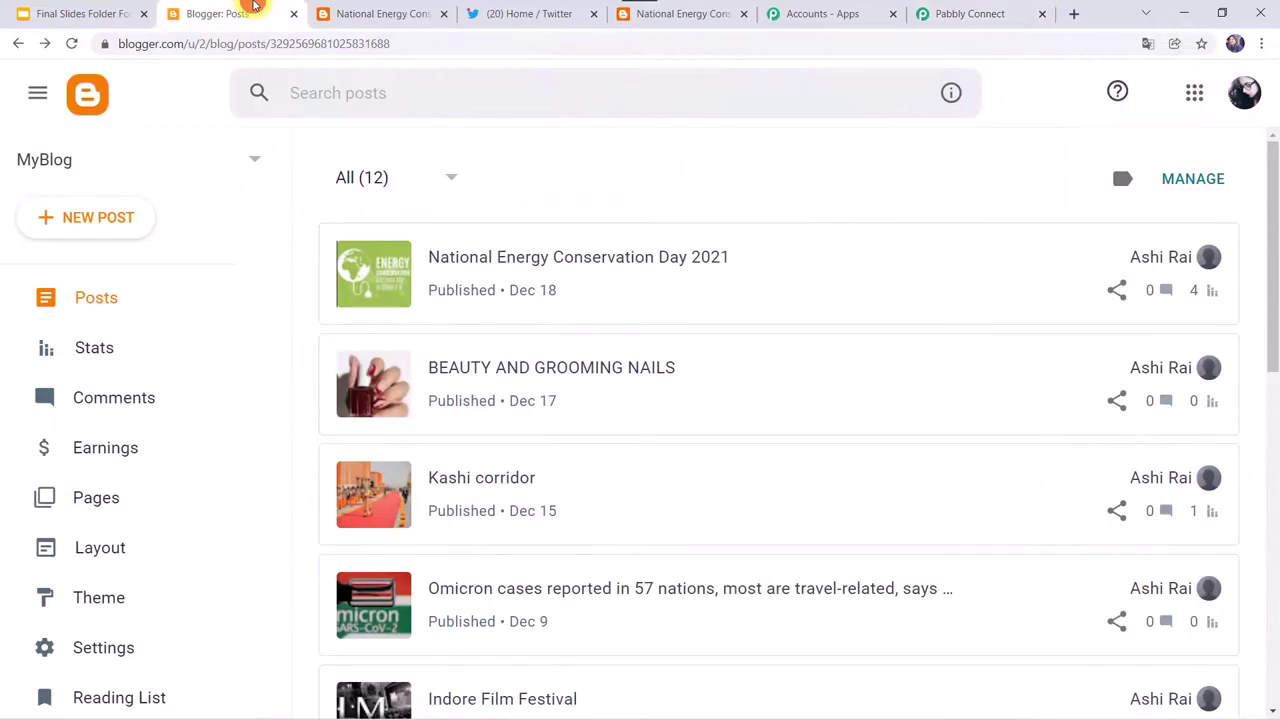
click(110, 220)
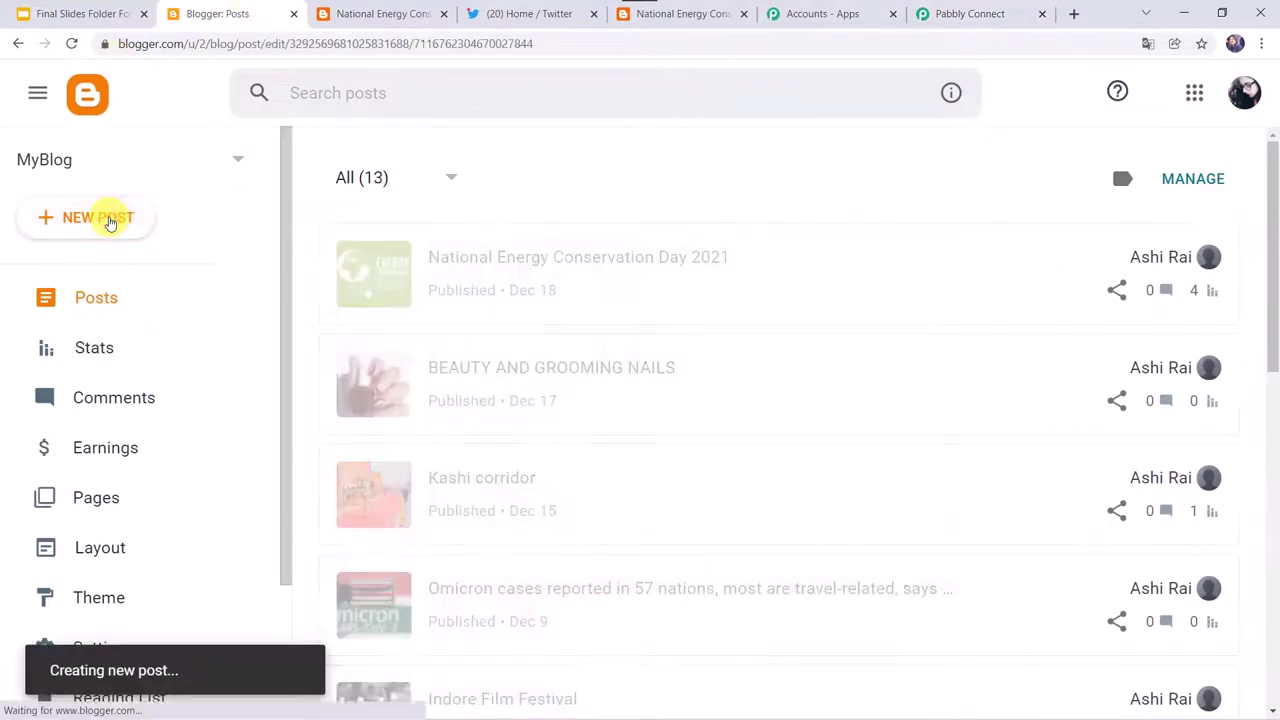
text(India has updated the travel rules for the travellers.)
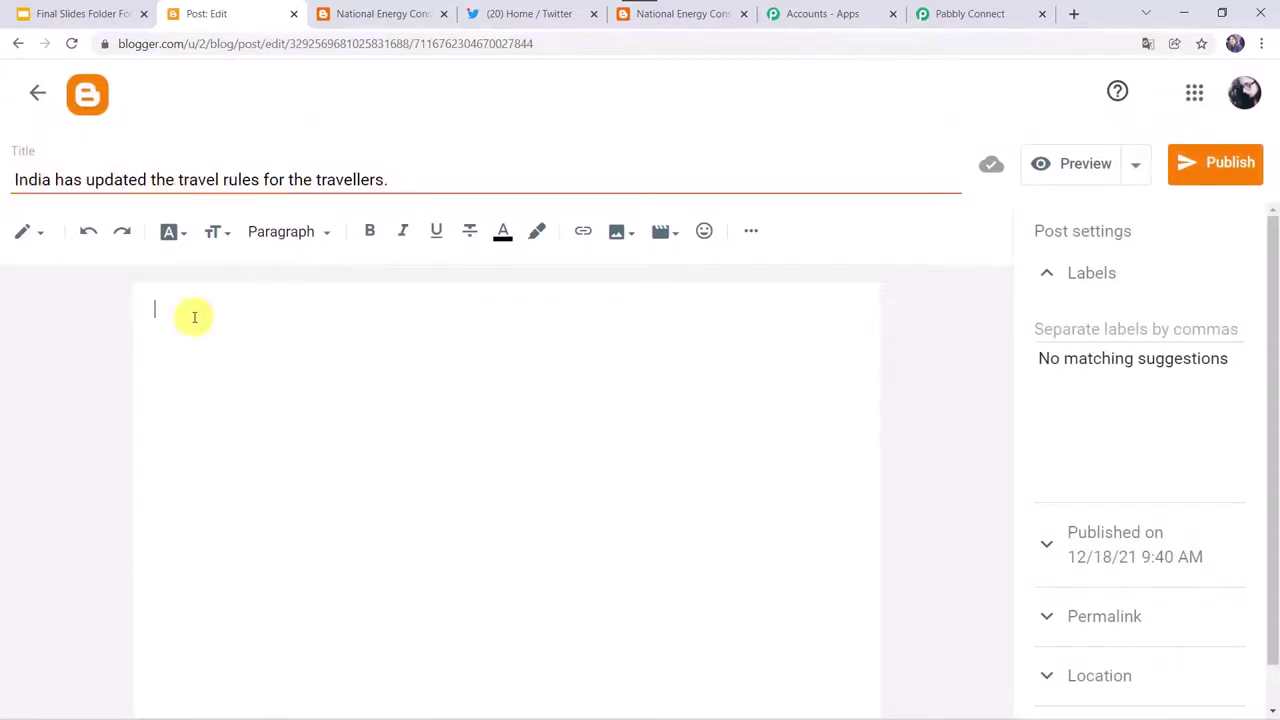
Write the post body "International passengers travelling to India will now need to mandatorily declare their current health status on the Air Suvidha portal." without a leading space
text(International passengers travelling to India will now need to mandatorily declare their current health status on the Air Suvidha portal.)
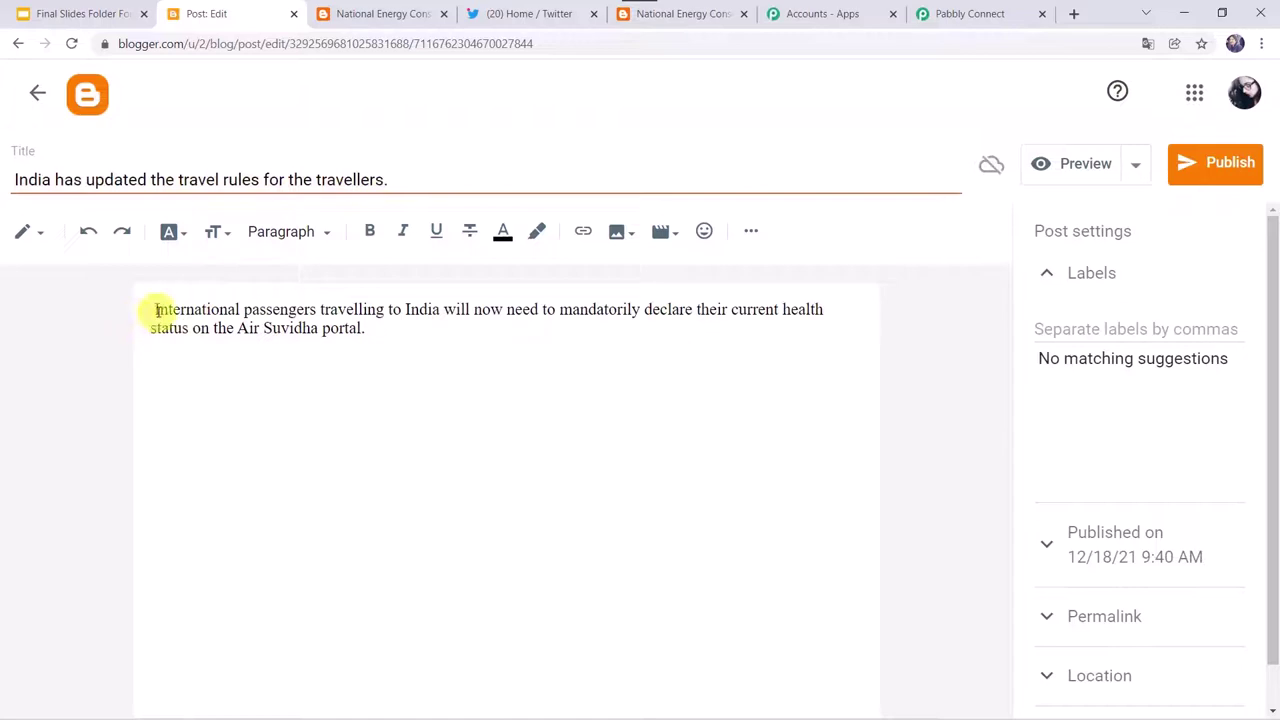
click(154, 310)
key(BackSpace)
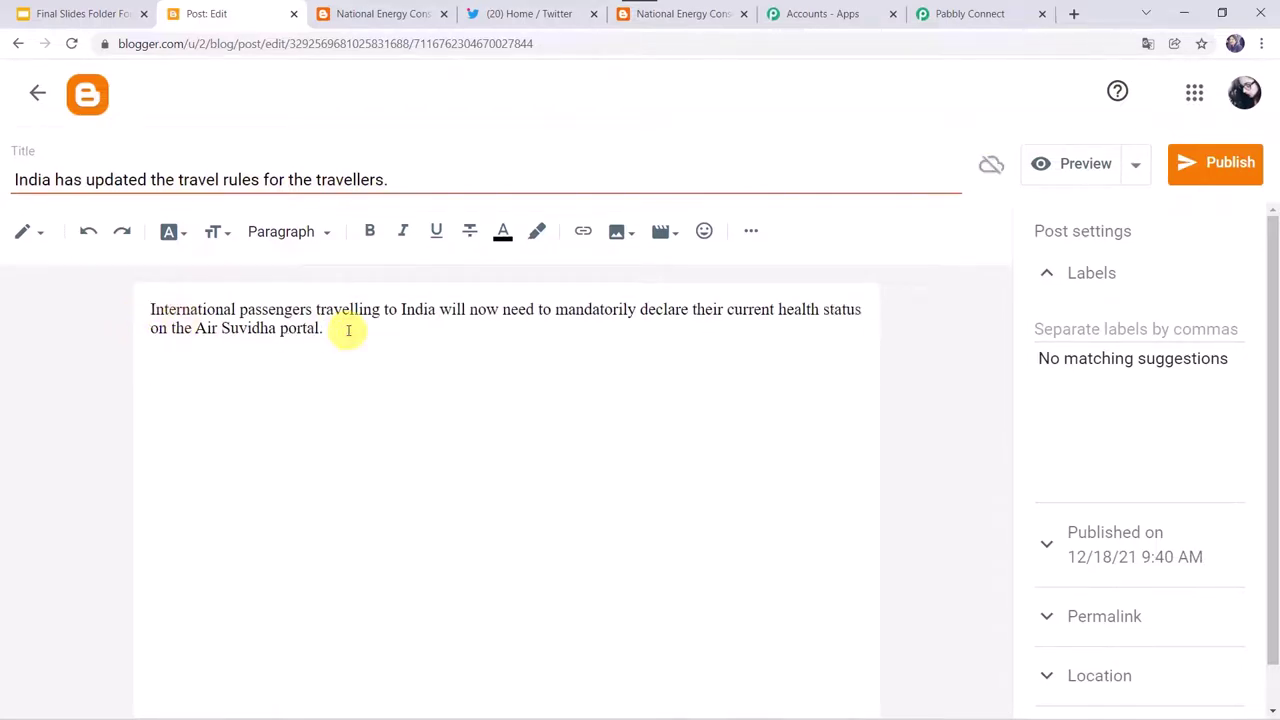
Insert the image Travellers.jpg from the computer's Uploads folder below the post text and enlarge it
click(620, 231)
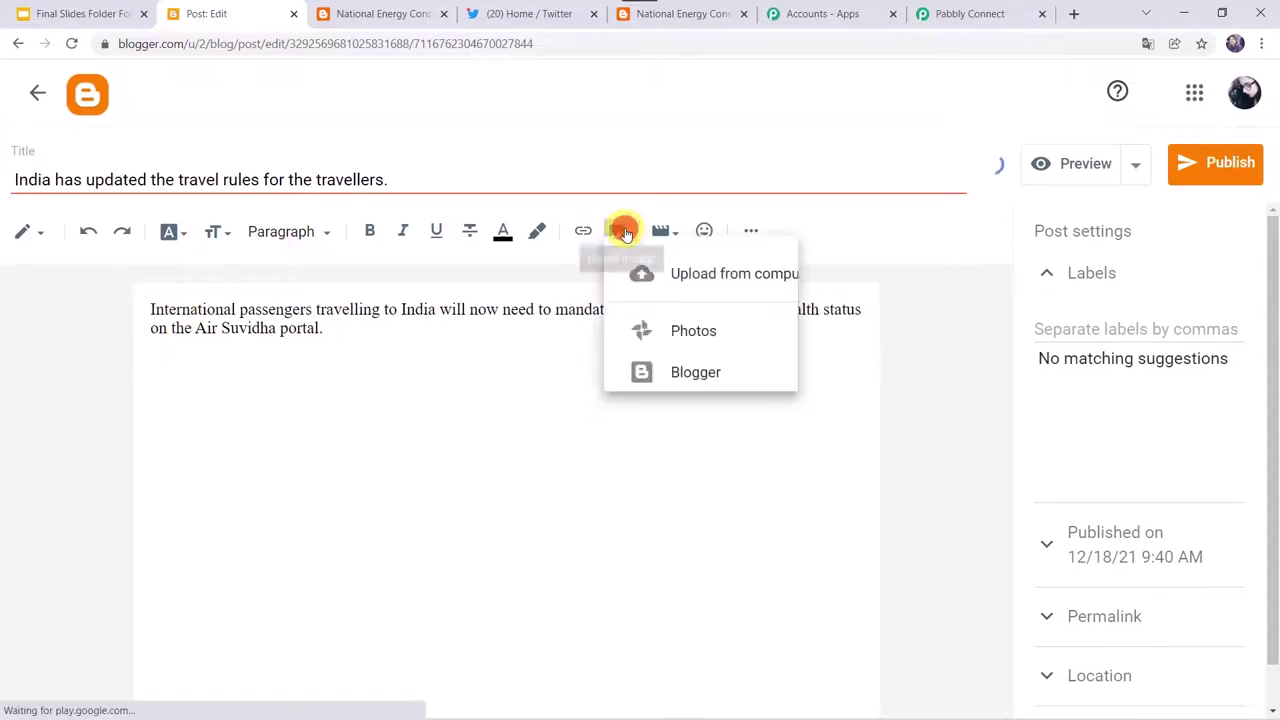
click(683, 295)
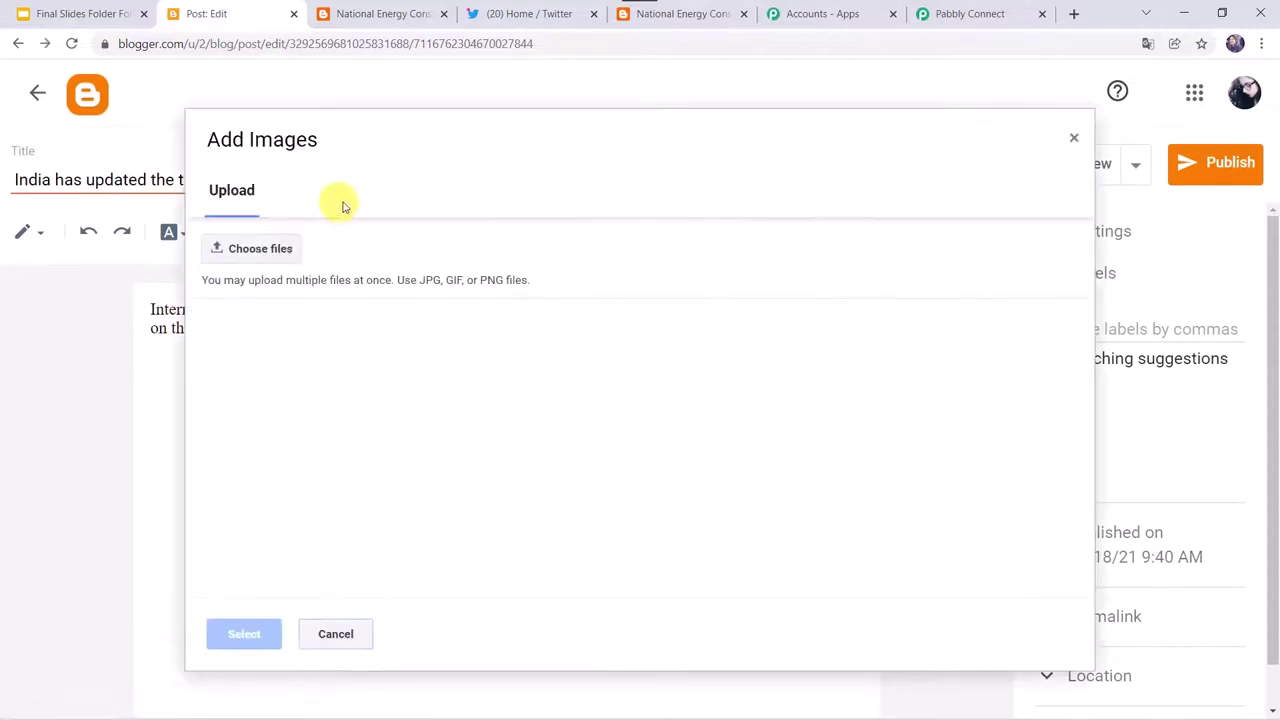
click(261, 249)
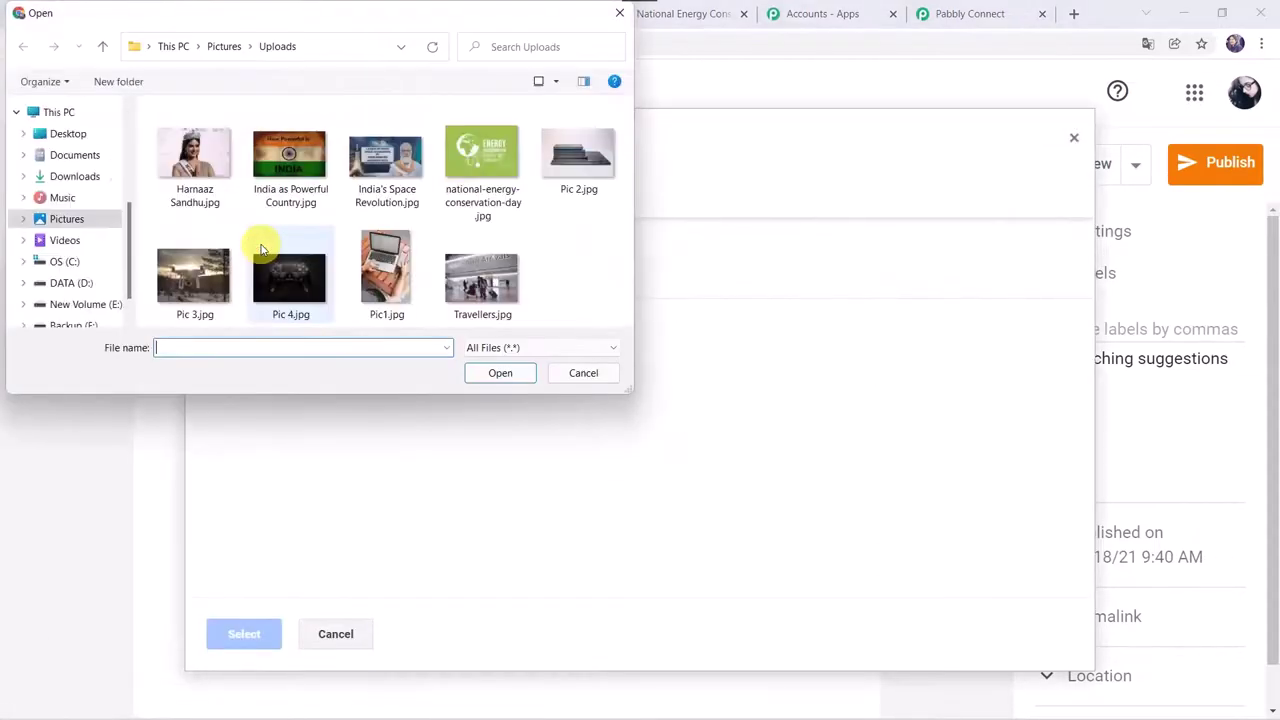
double_click(492, 274)
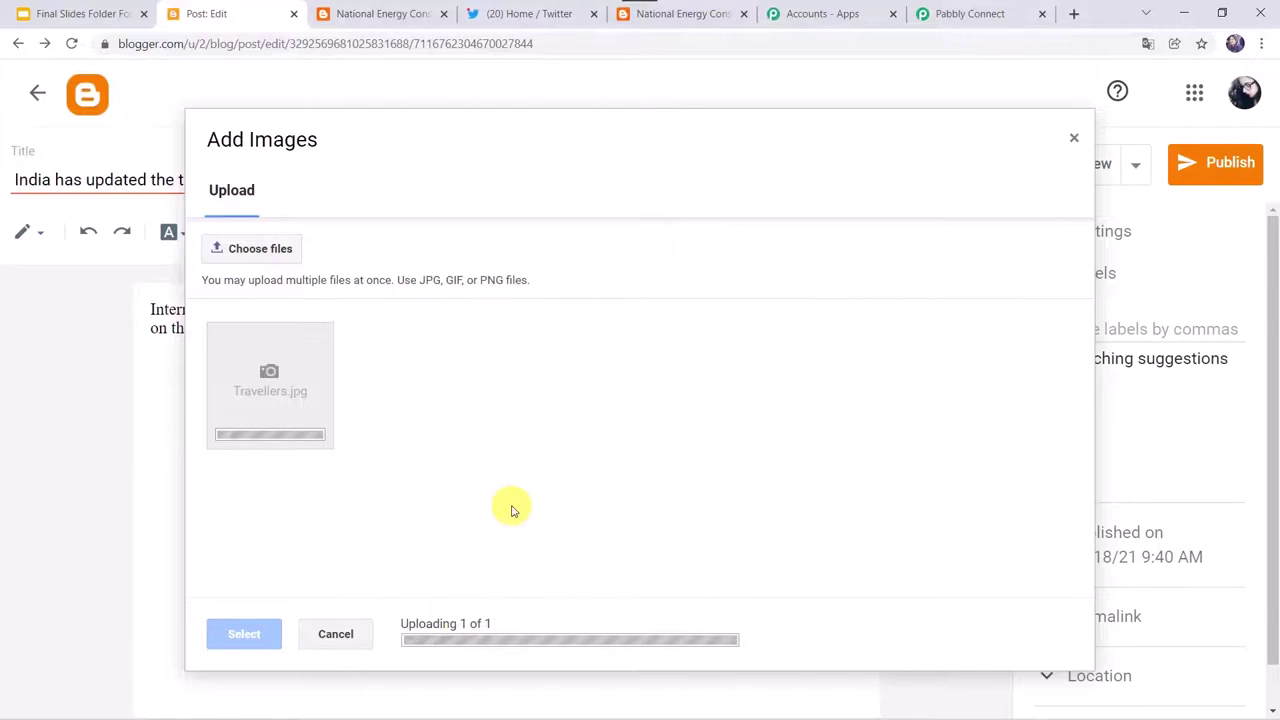
click(266, 642)
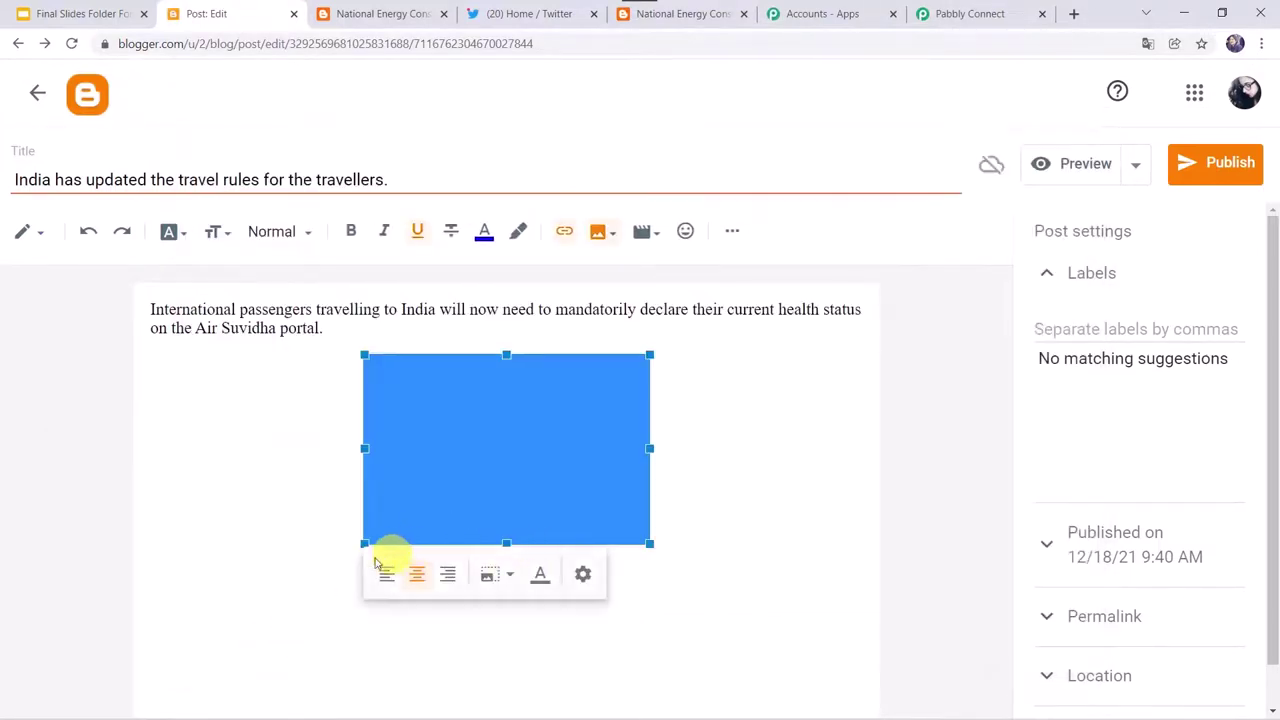
drag(364, 543, 325, 615)
Publish the travel rules post and view it on the live blog
click(1209, 165)
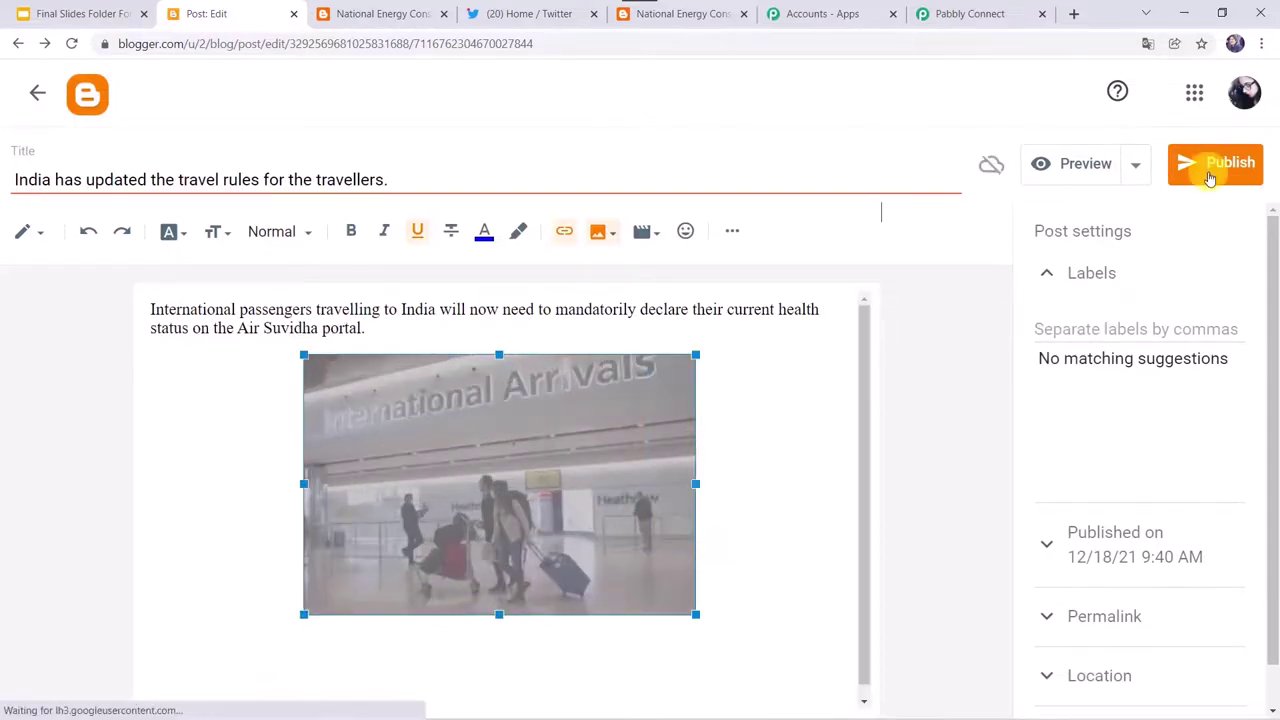
click(723, 443)
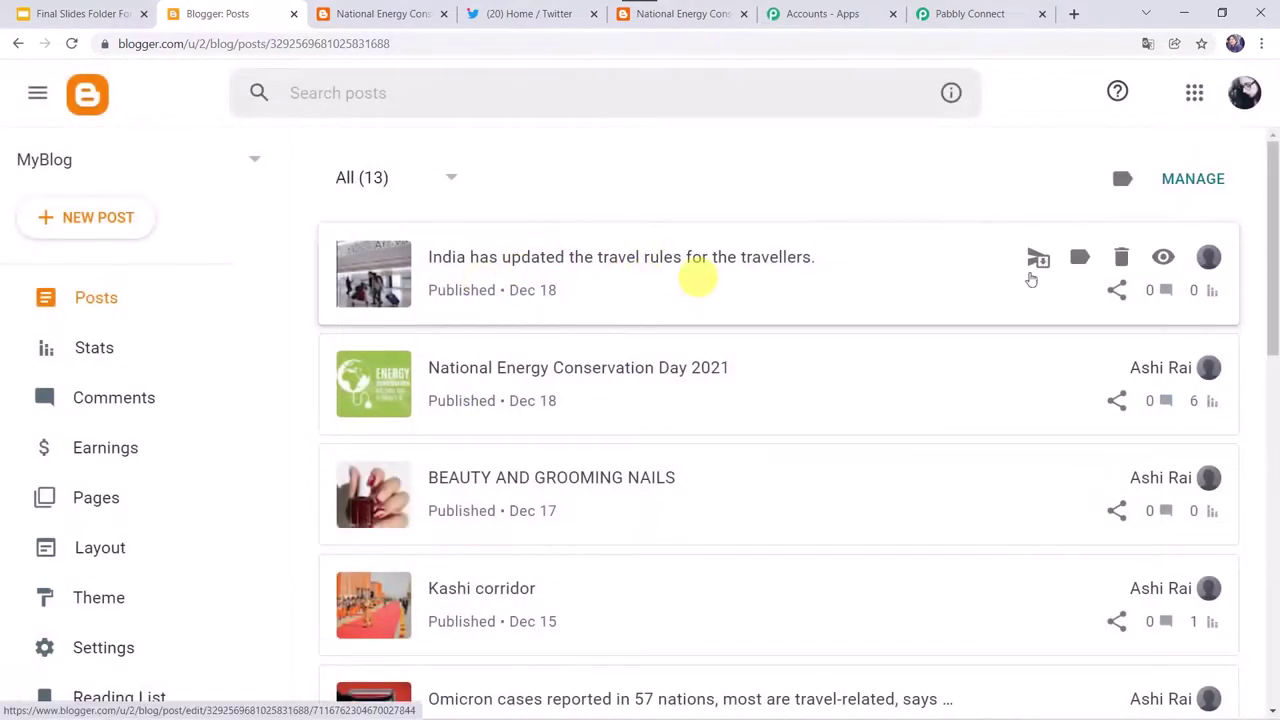
click(1160, 260)
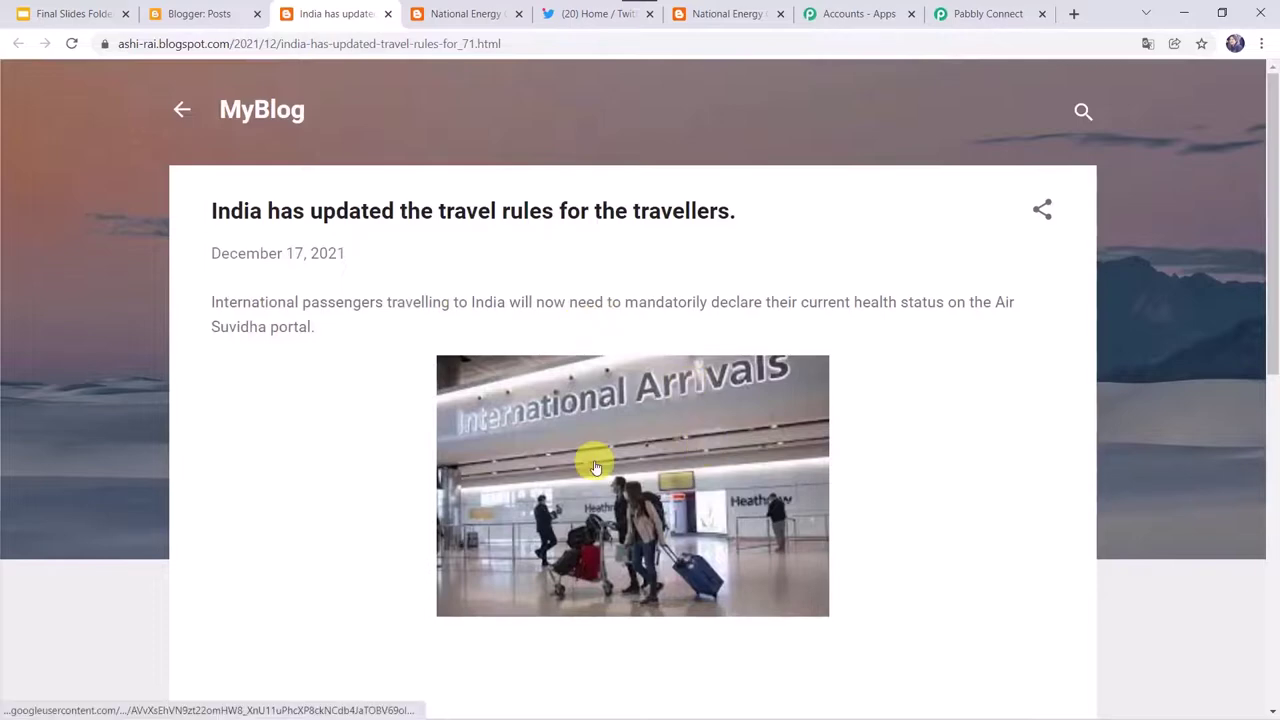
Switch to Twitter, refresh the home timeline, load the new tweets and open the blog link in the latest Pabbly tweet
click(586, 12)
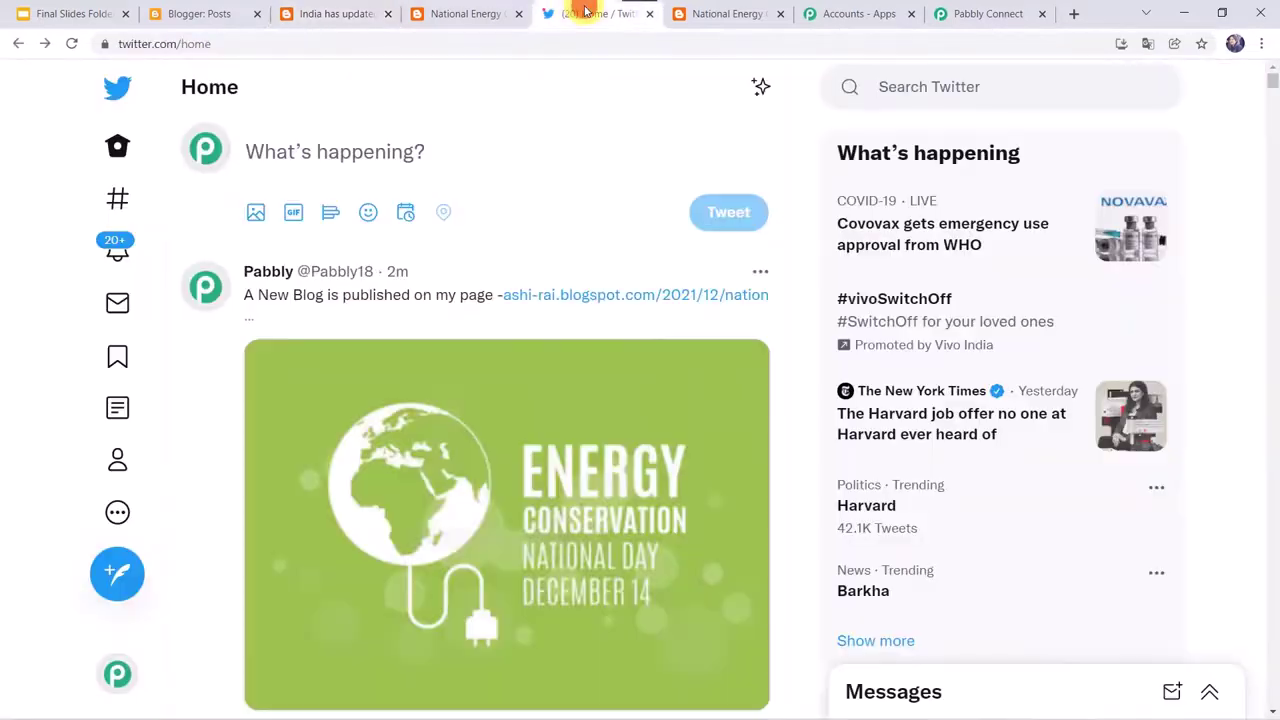
click(73, 45)
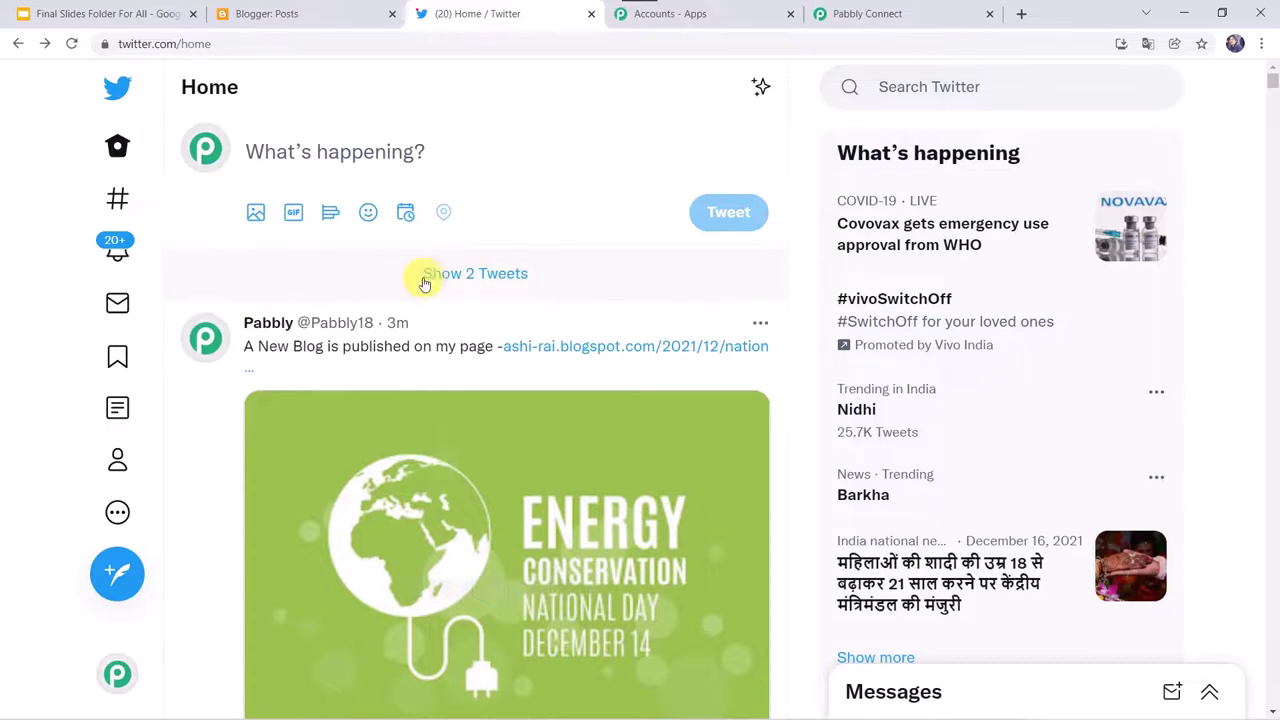
click(497, 278)
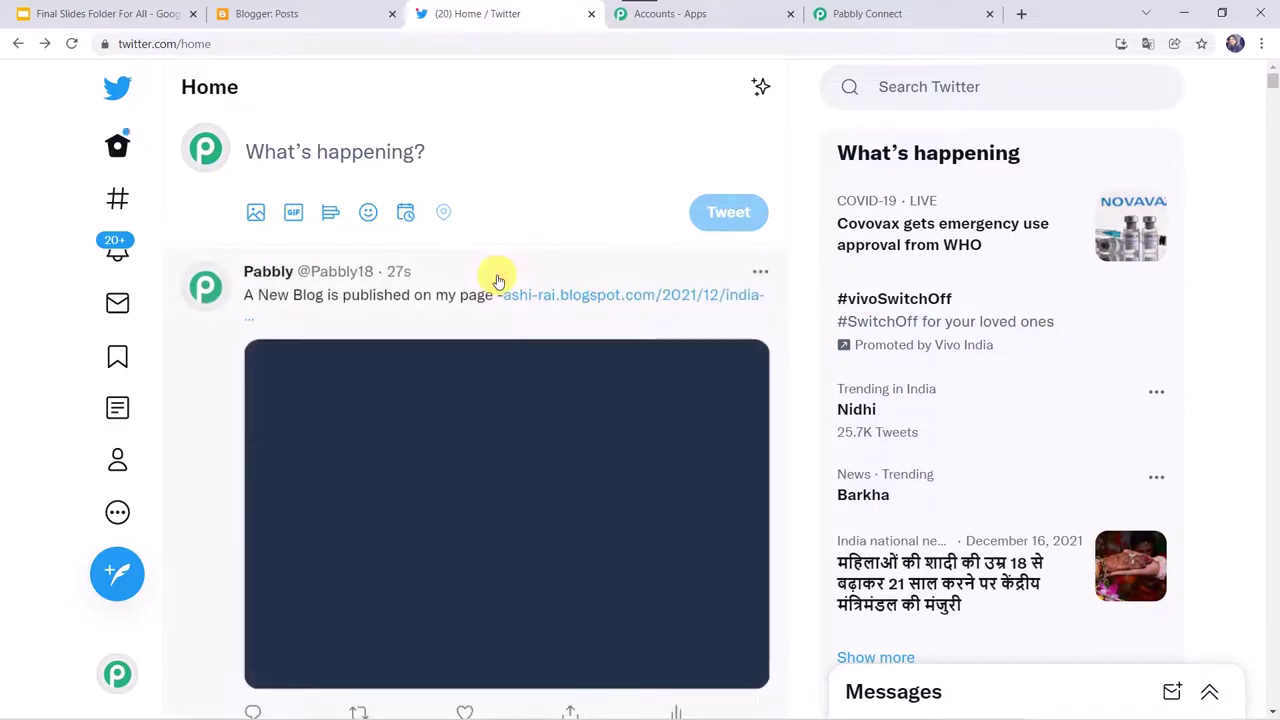
scroll(497, 280, down, 1)
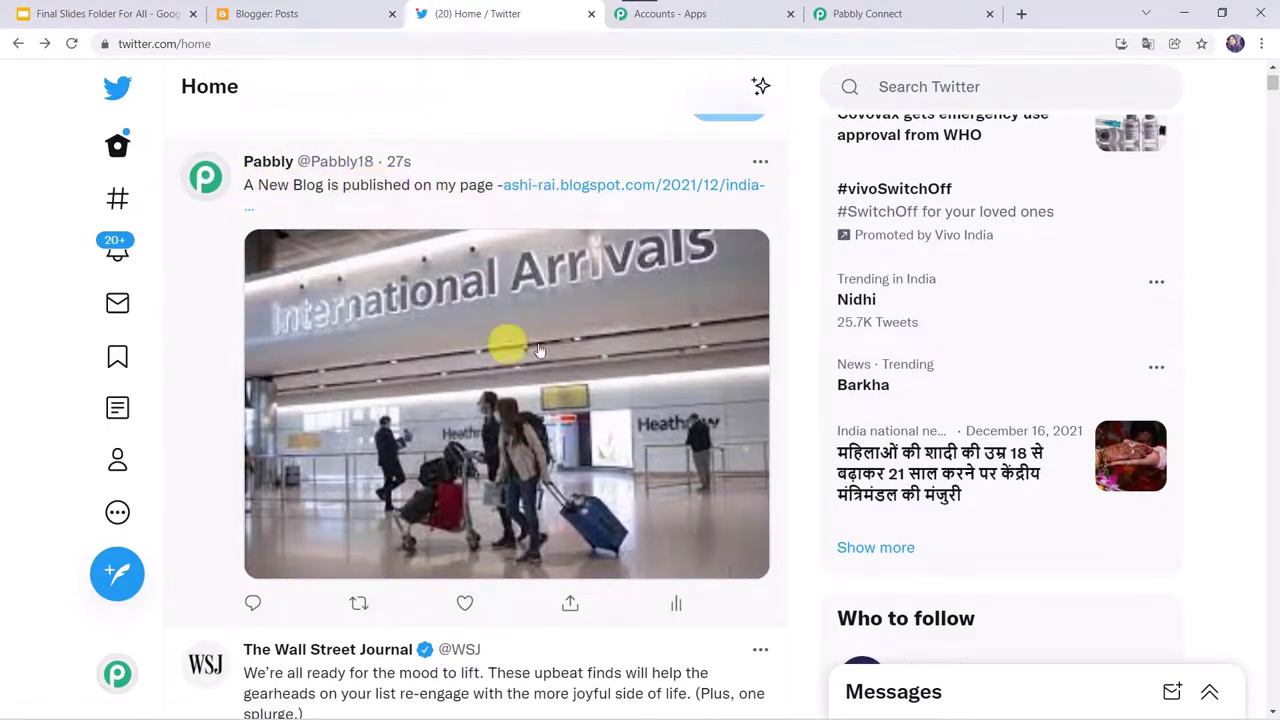
click(624, 187)
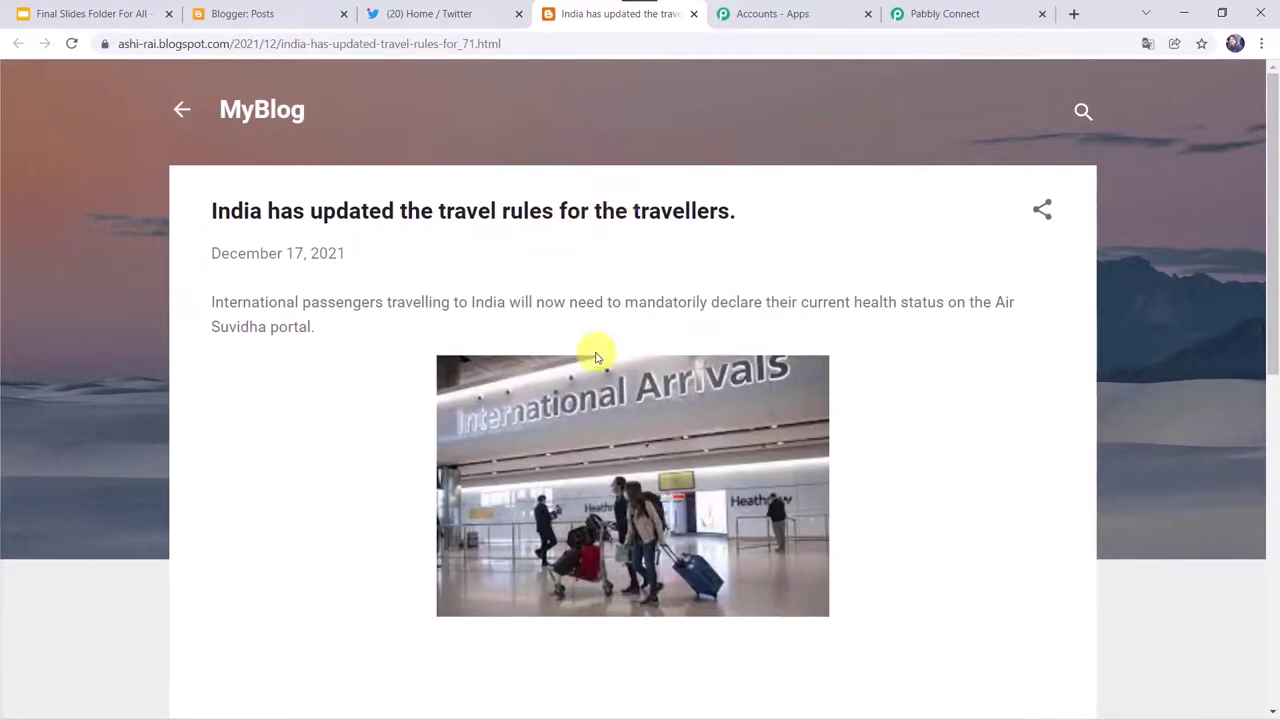
Return to Pabbly Connect and collapse the Twitter action and the Google Blogger trigger to review the whole workflow
click(968, 14)
click(194, 282)
scroll(195, 288, up, 12)
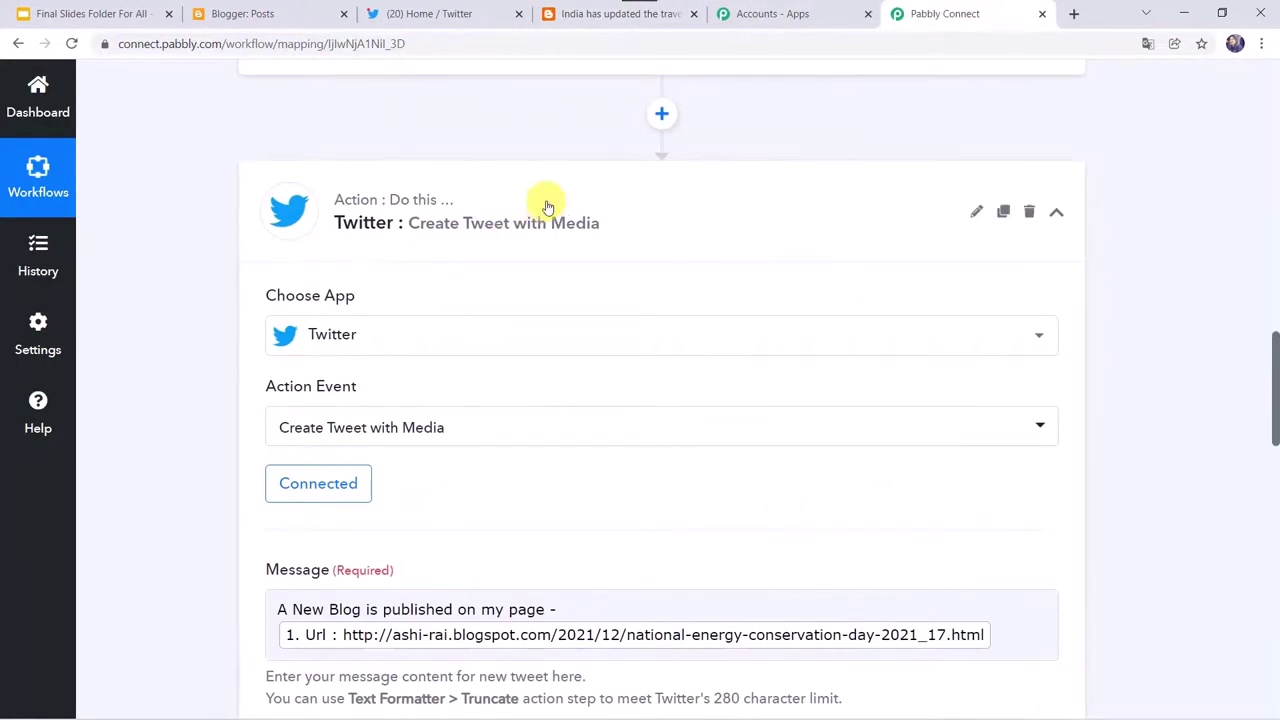
click(549, 198)
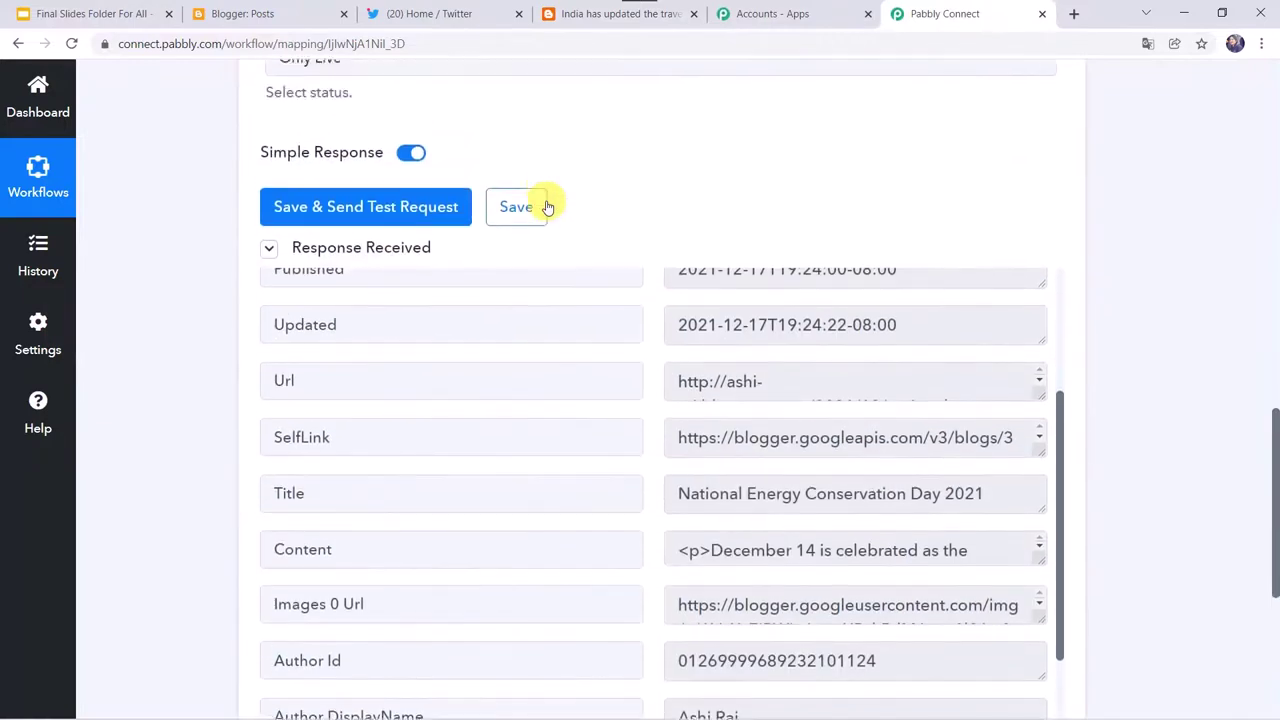
click(528, 293)
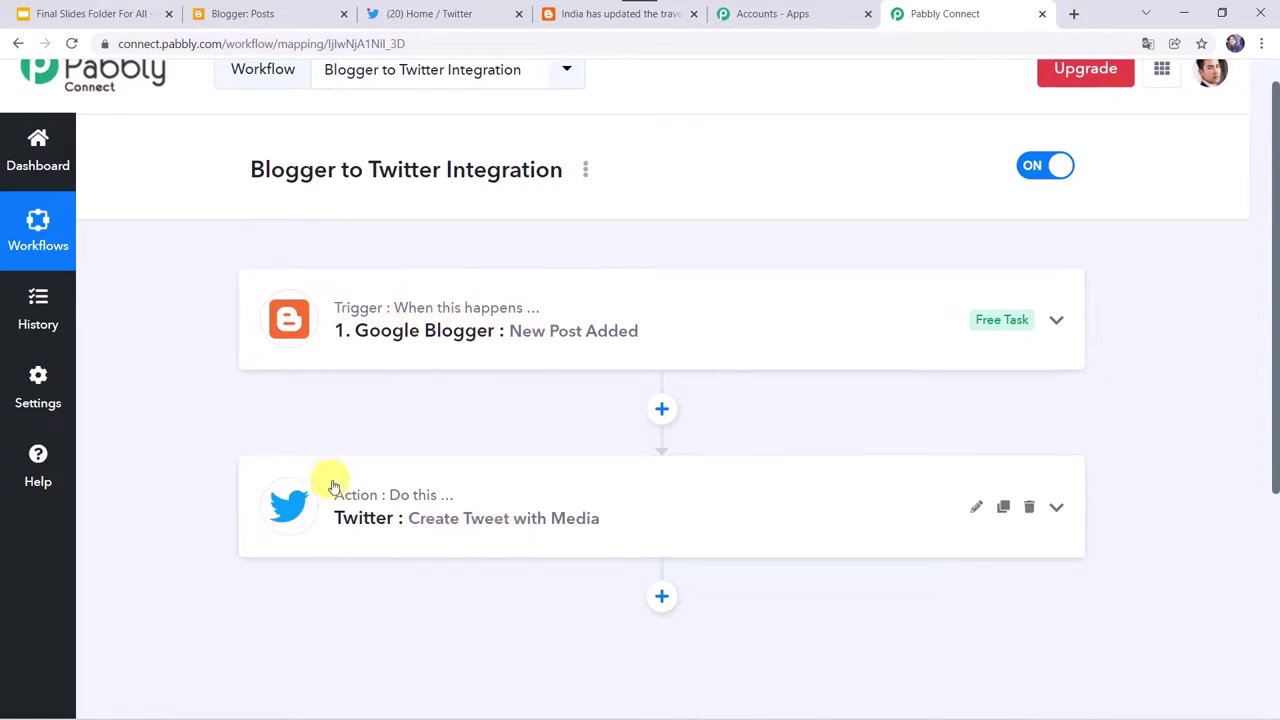
scroll(340, 495, up, 1)
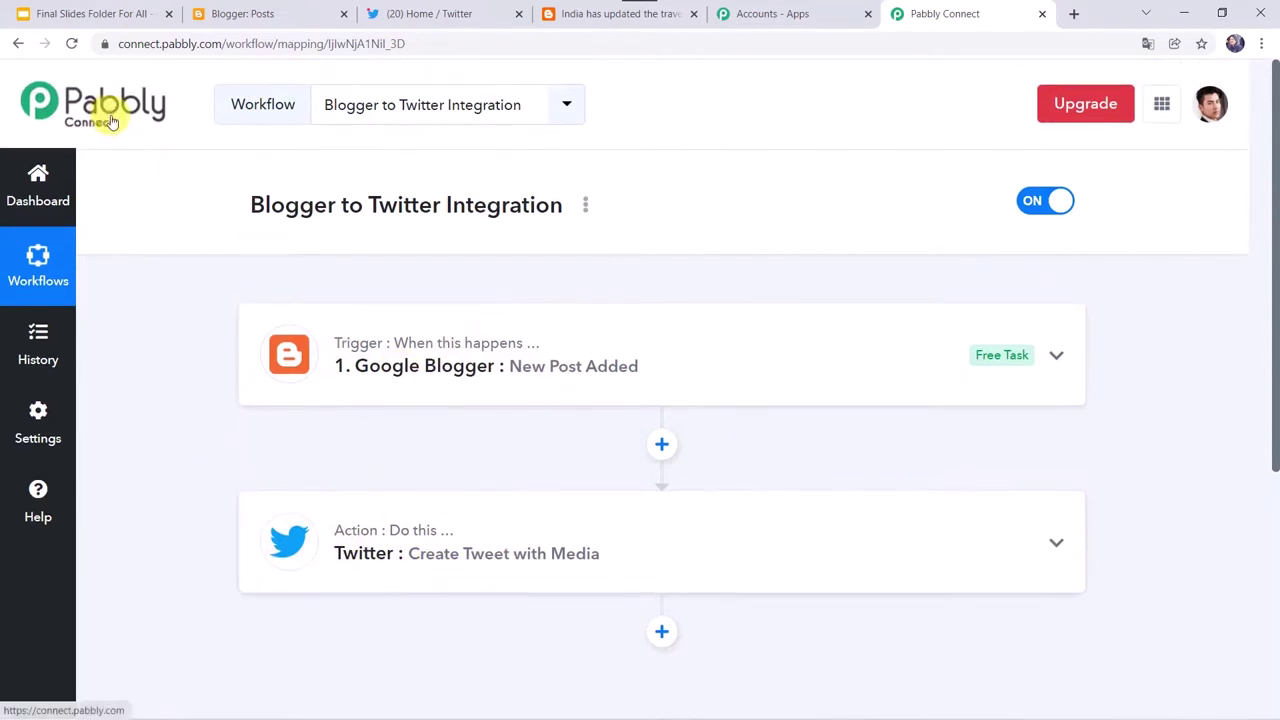